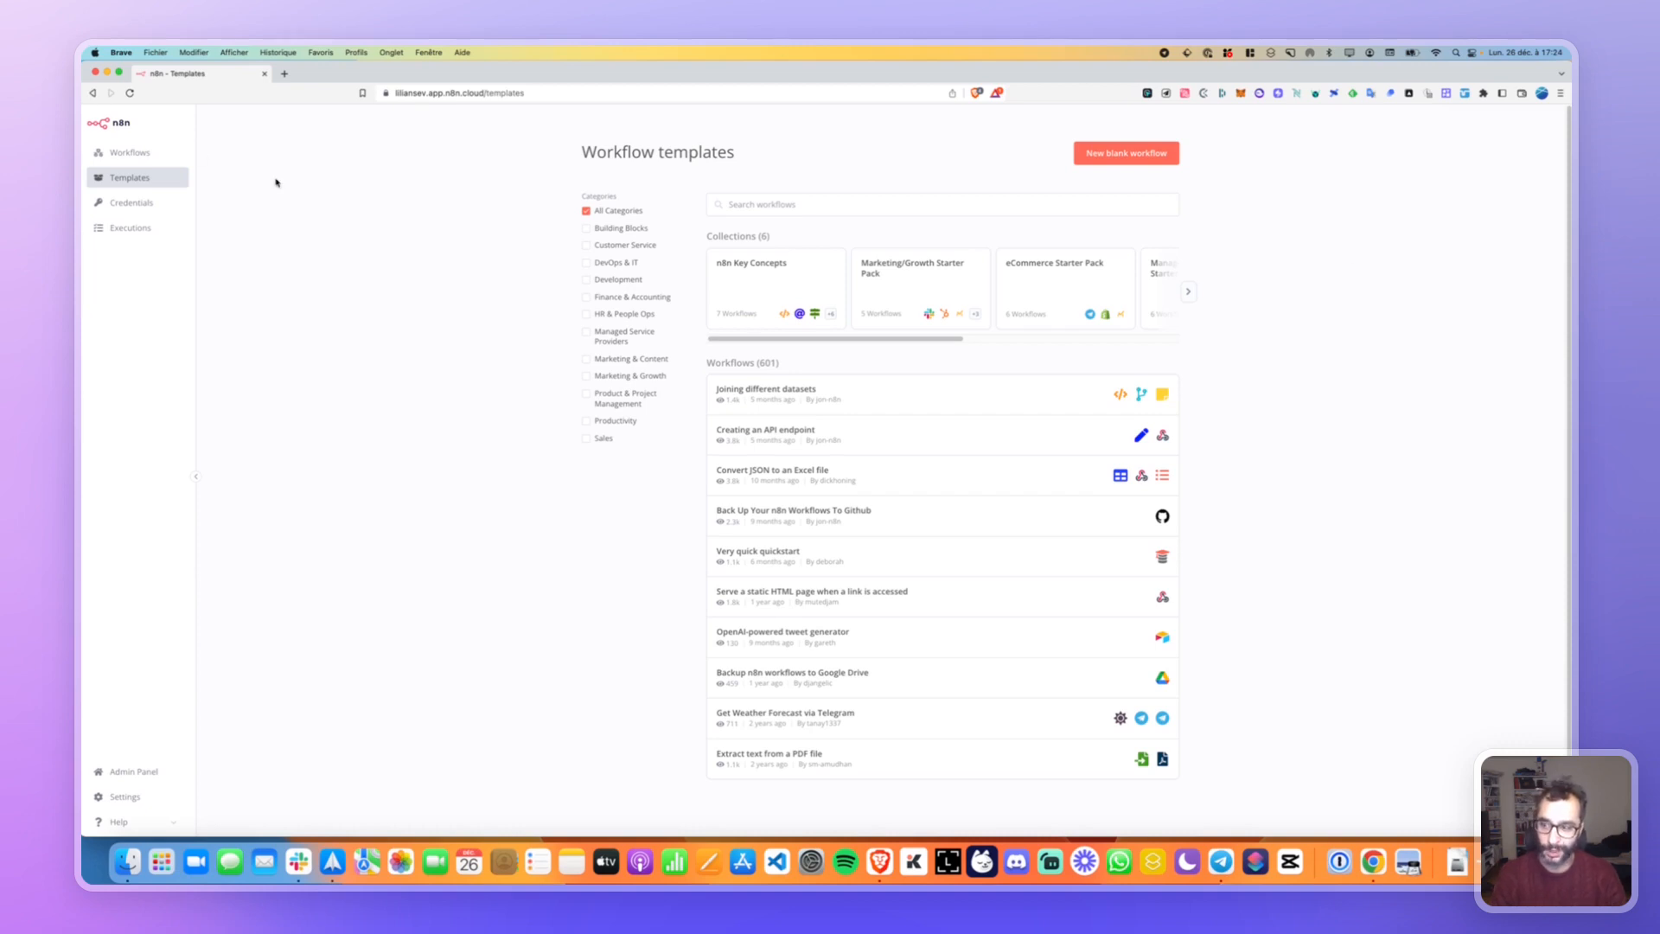
Leave Templates for the Workflows page and its empty first-workflow welcome screen.
click(129, 152)
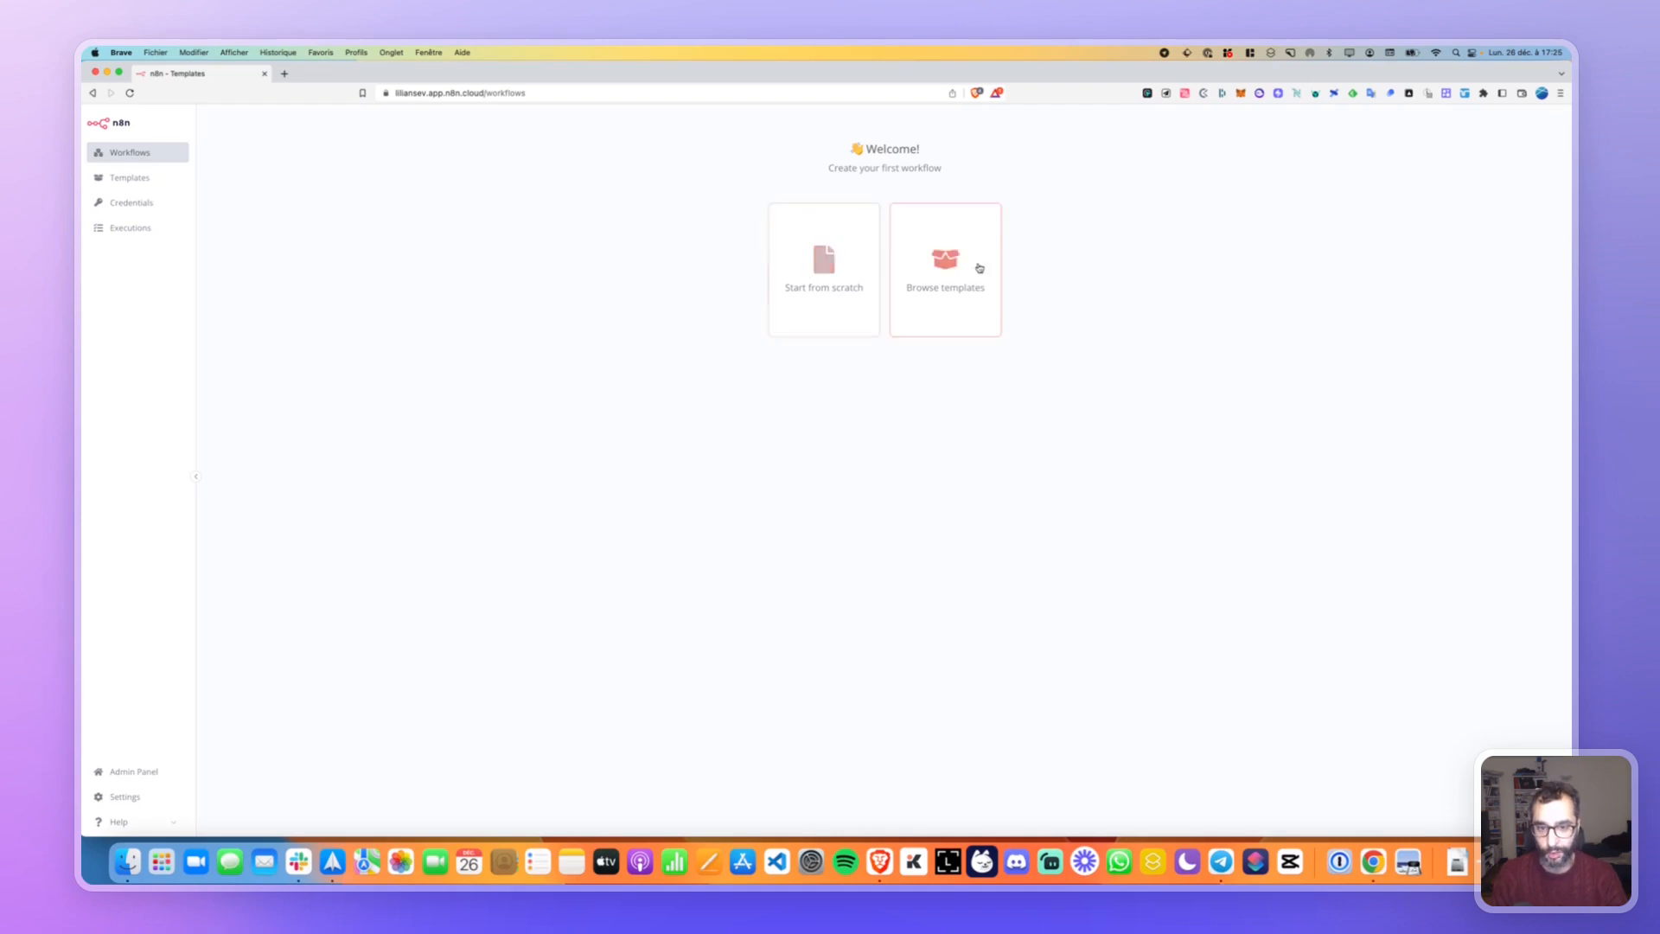
Open the Templates gallery and preview the n8n Key Concepts collection before returning.
click(128, 177)
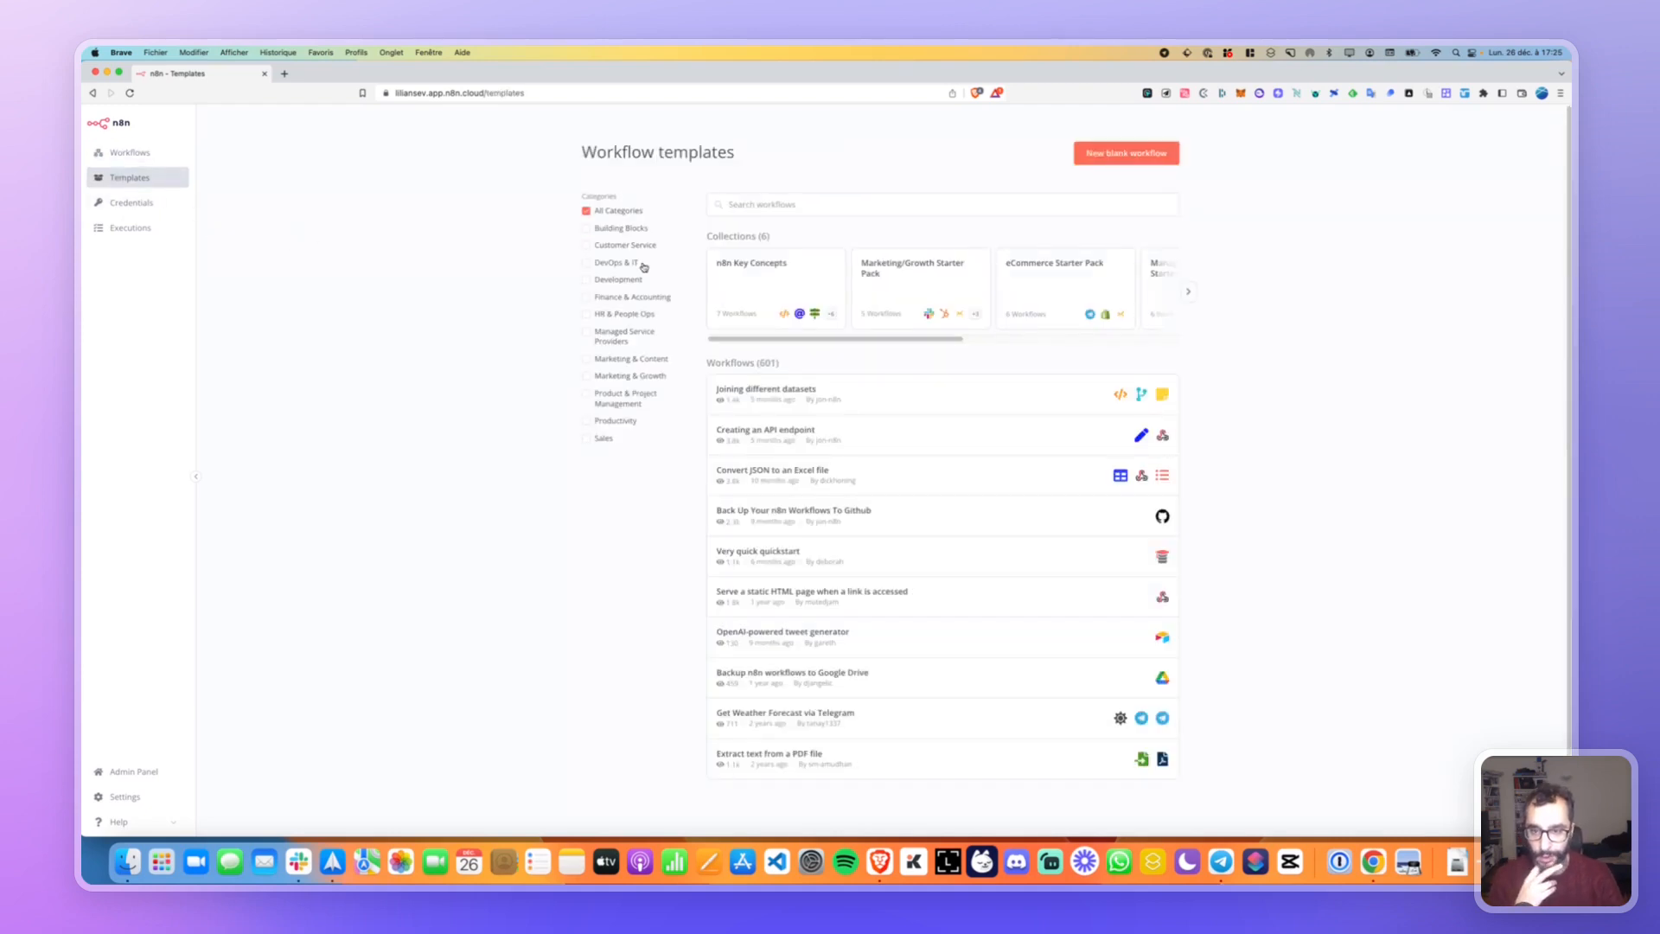
scroll(796, 271, right, 2)
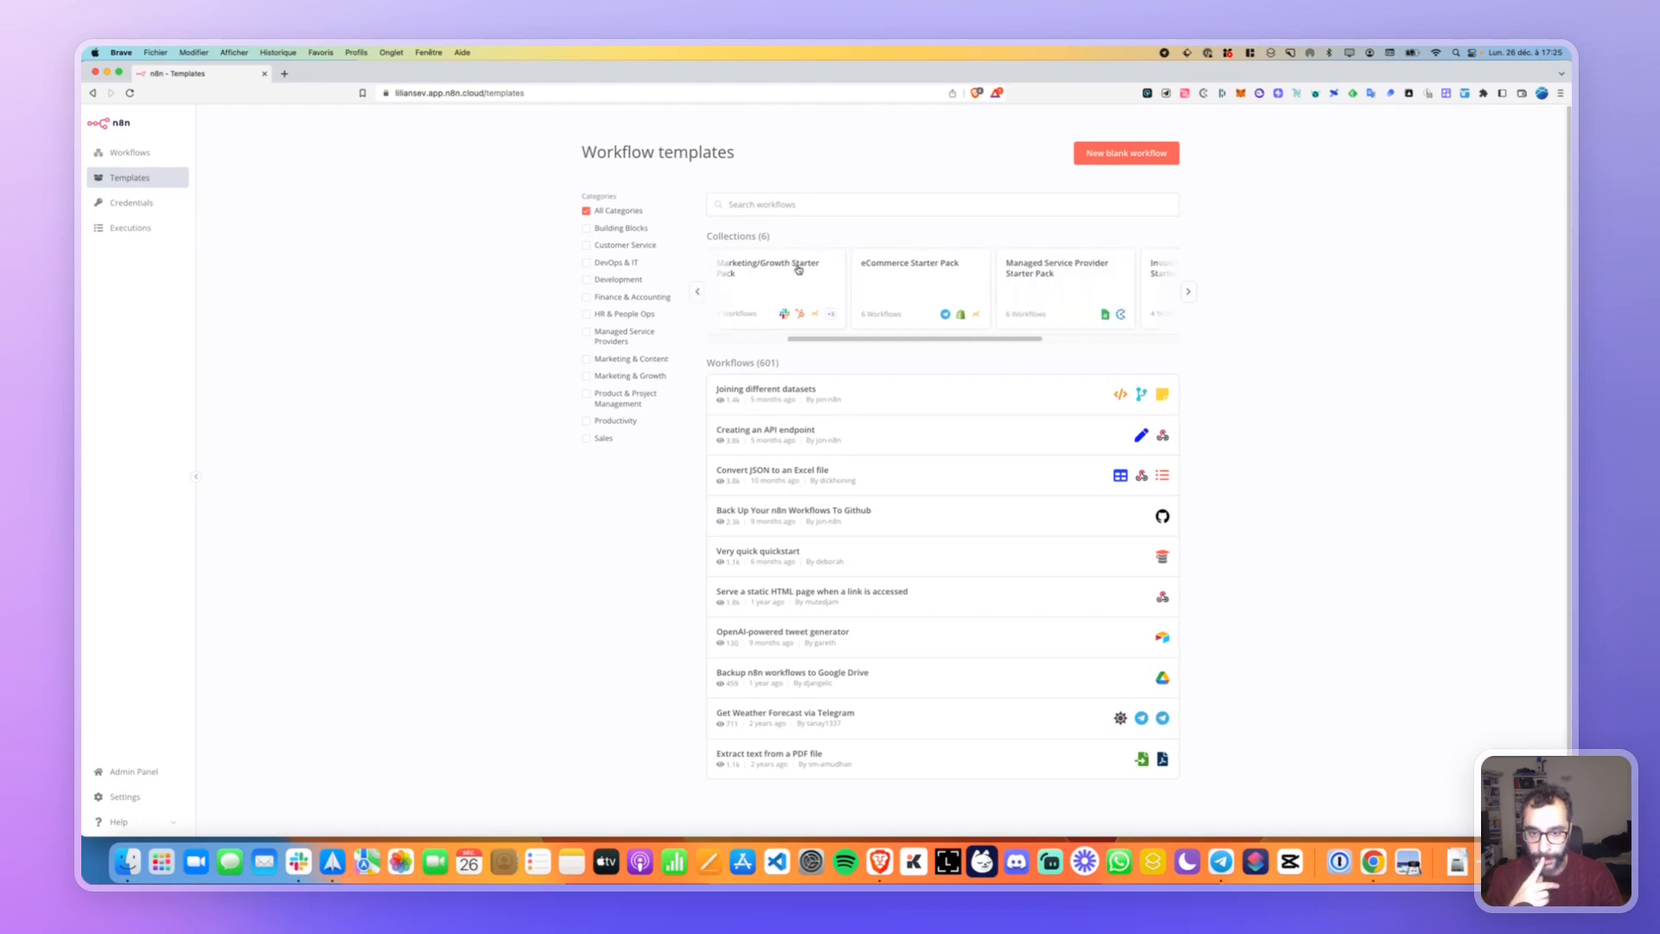
scroll(769, 272, left, 2)
click(768, 272)
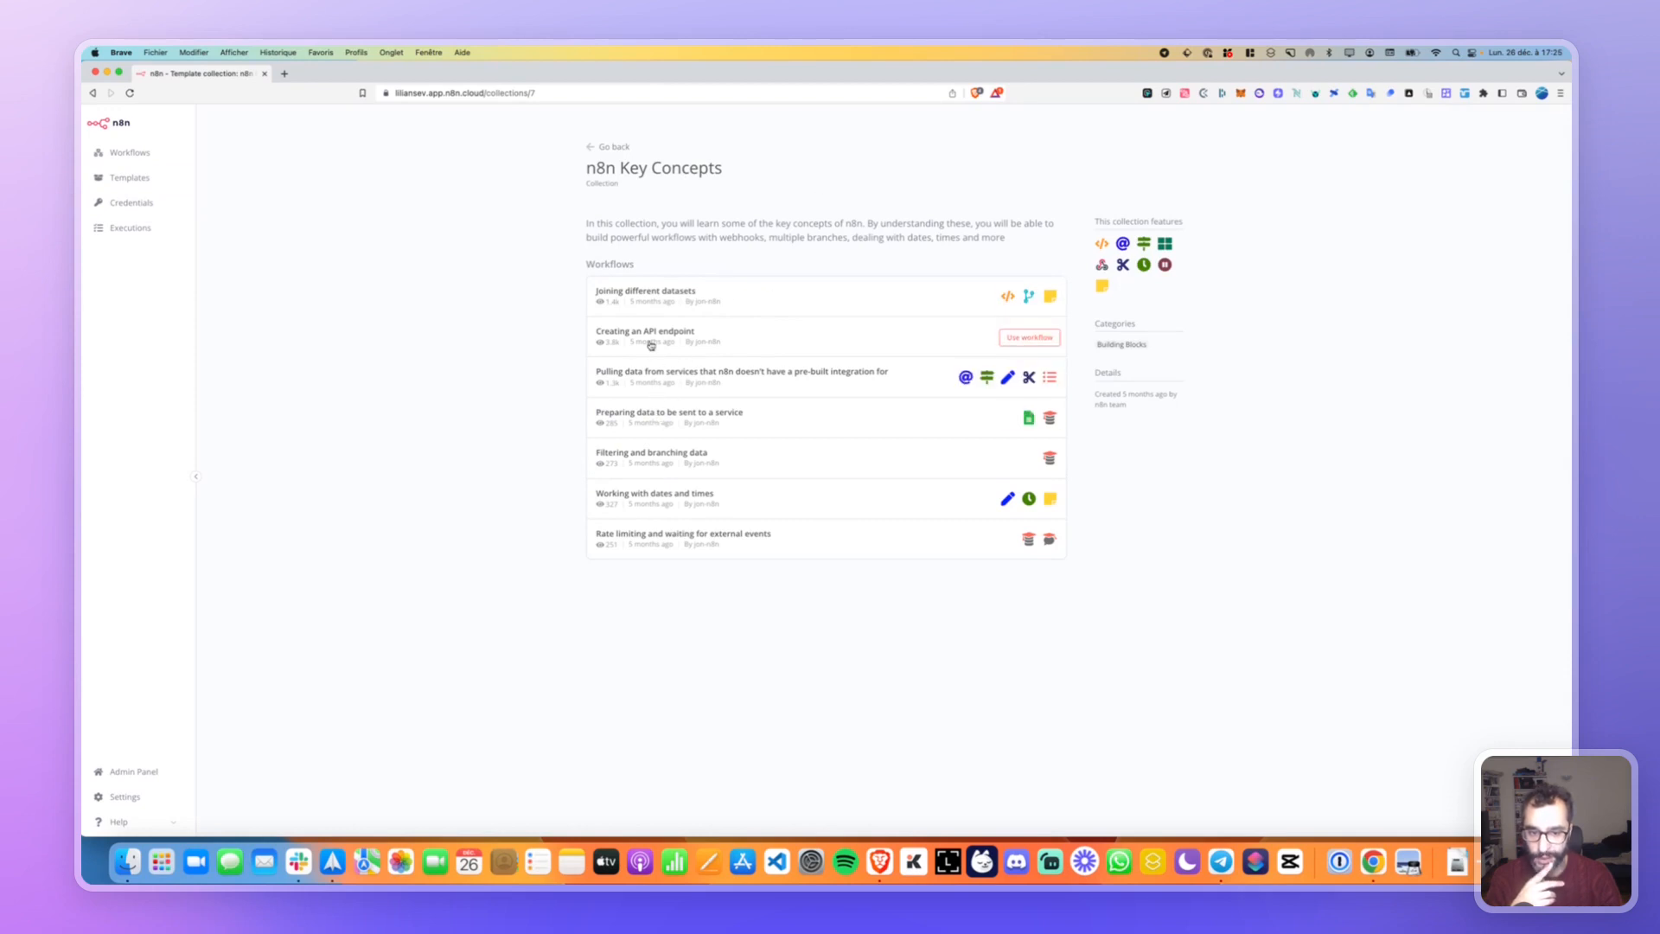
key(super+bracketleft)
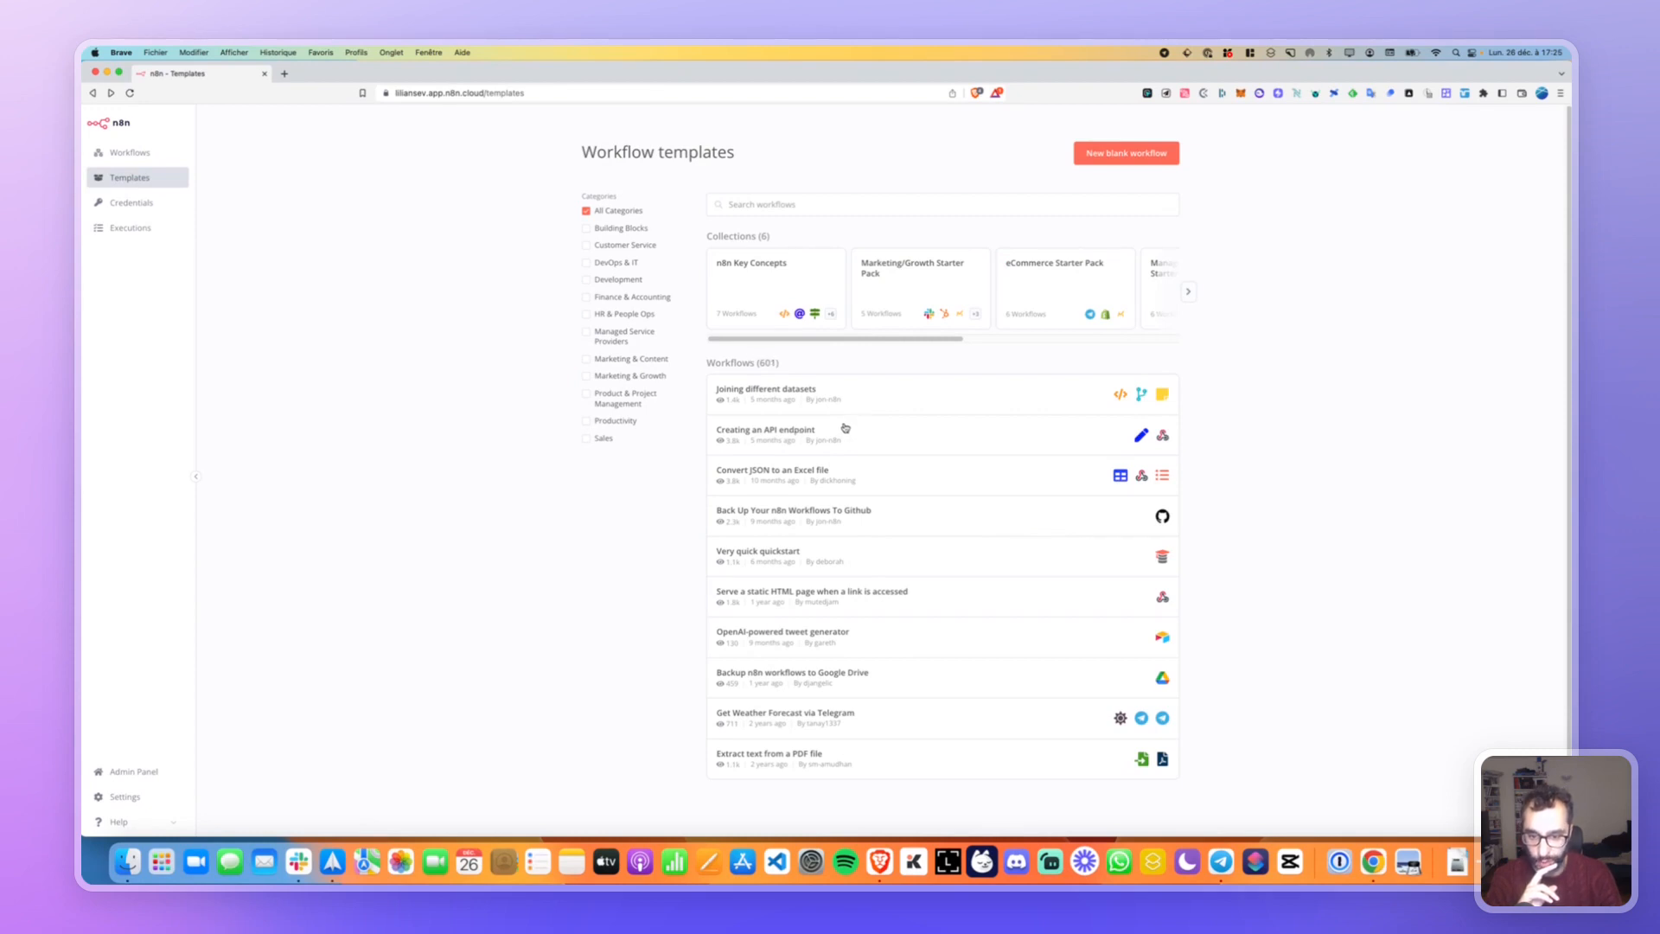
Scroll through the list of 601 workflow templates under All Categories.
scroll(855, 478, down, 5)
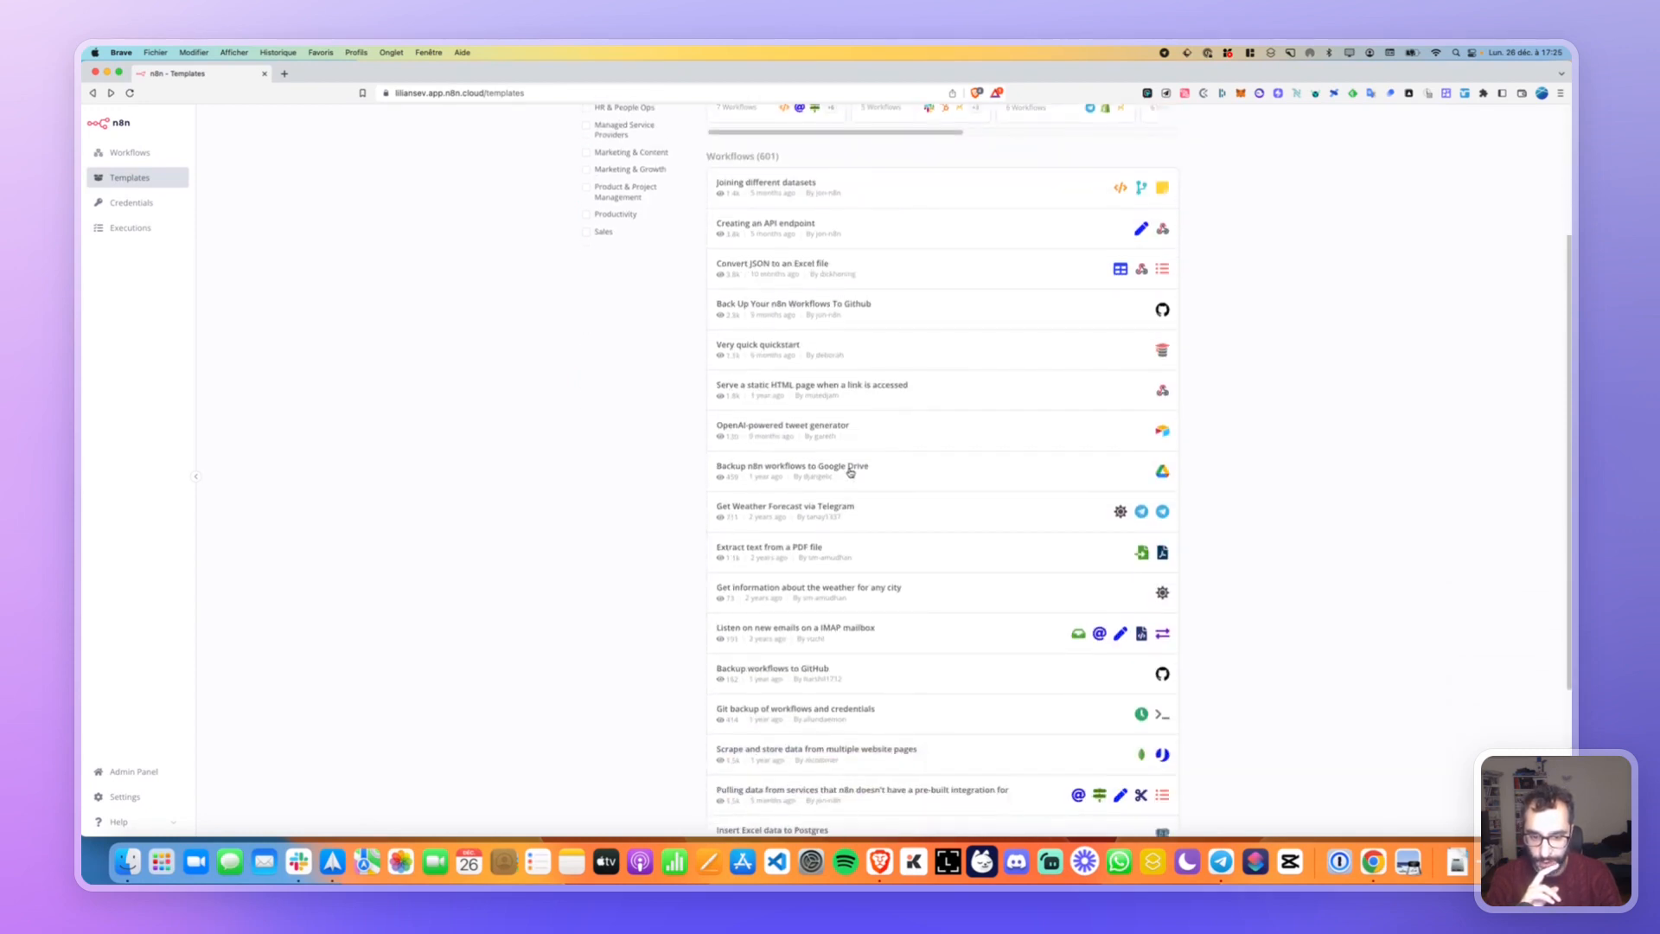
scroll(850, 469, down, 12)
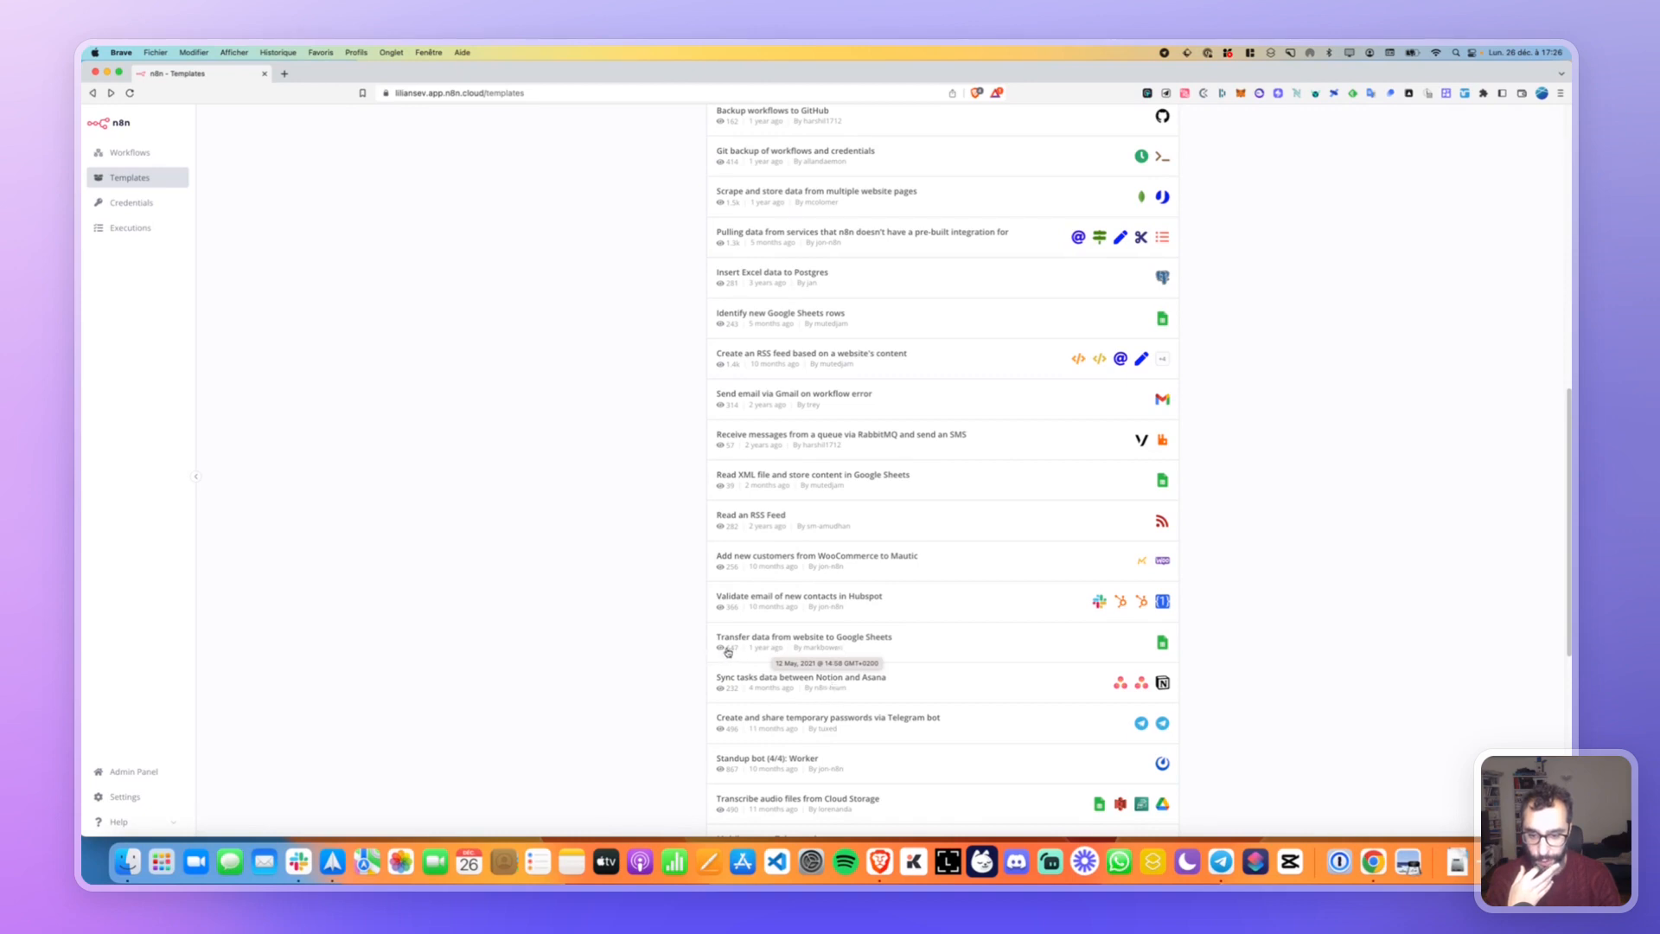
scroll(825, 586, up, 1)
scroll(826, 586, up, 10)
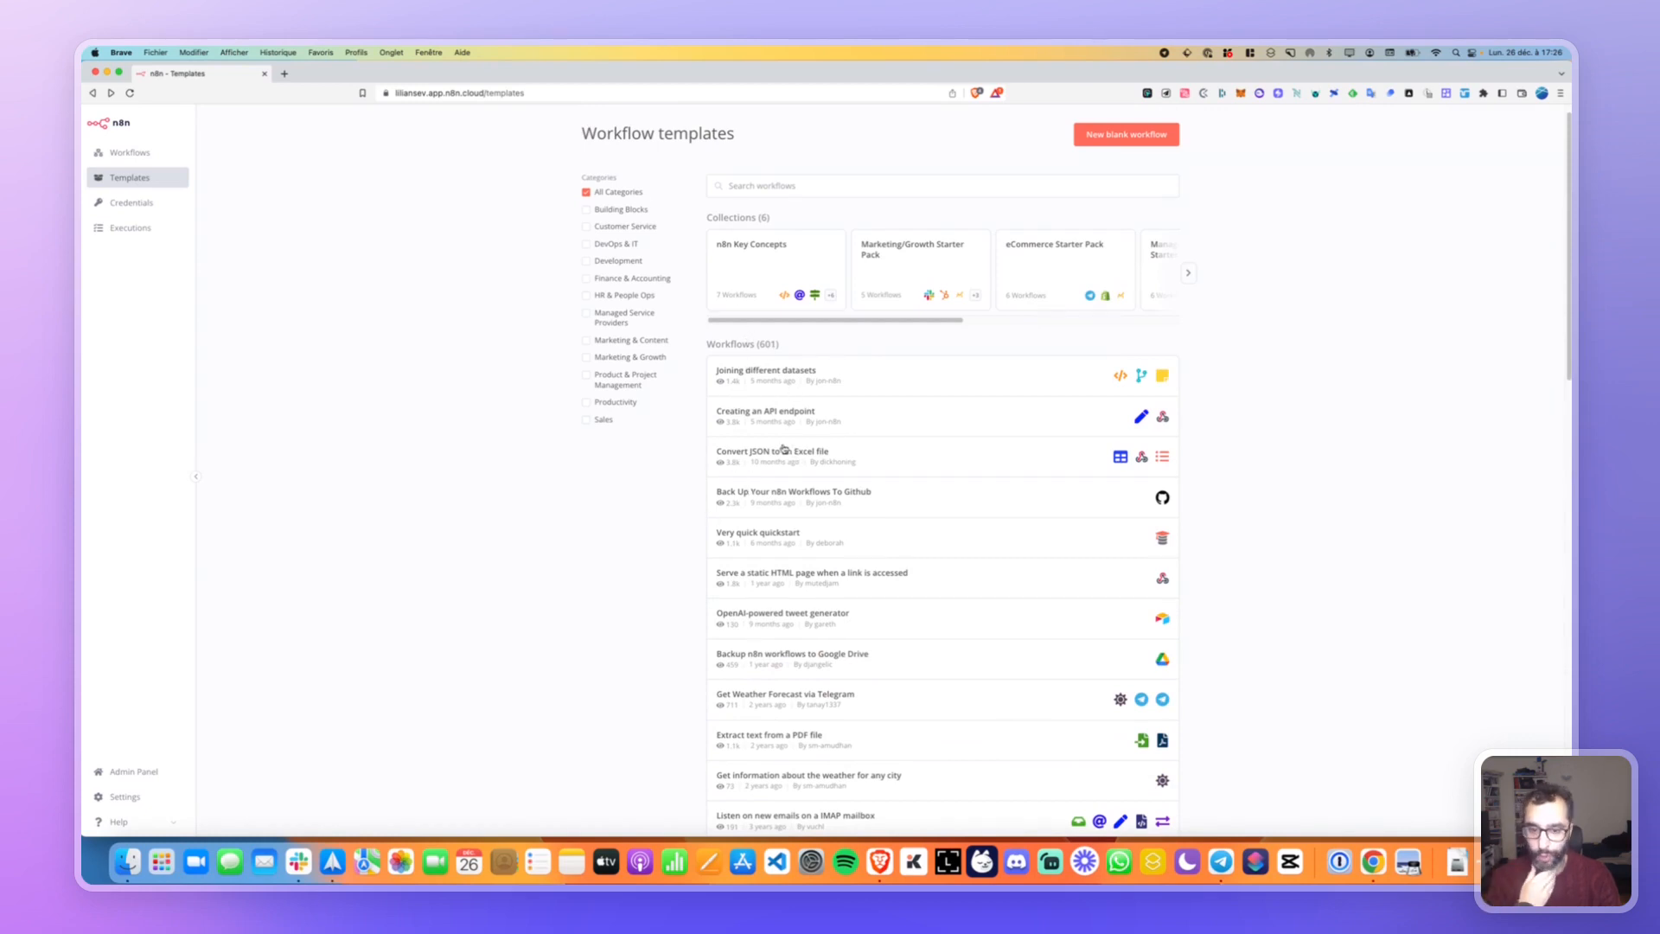
scroll(783, 445, down, 1)
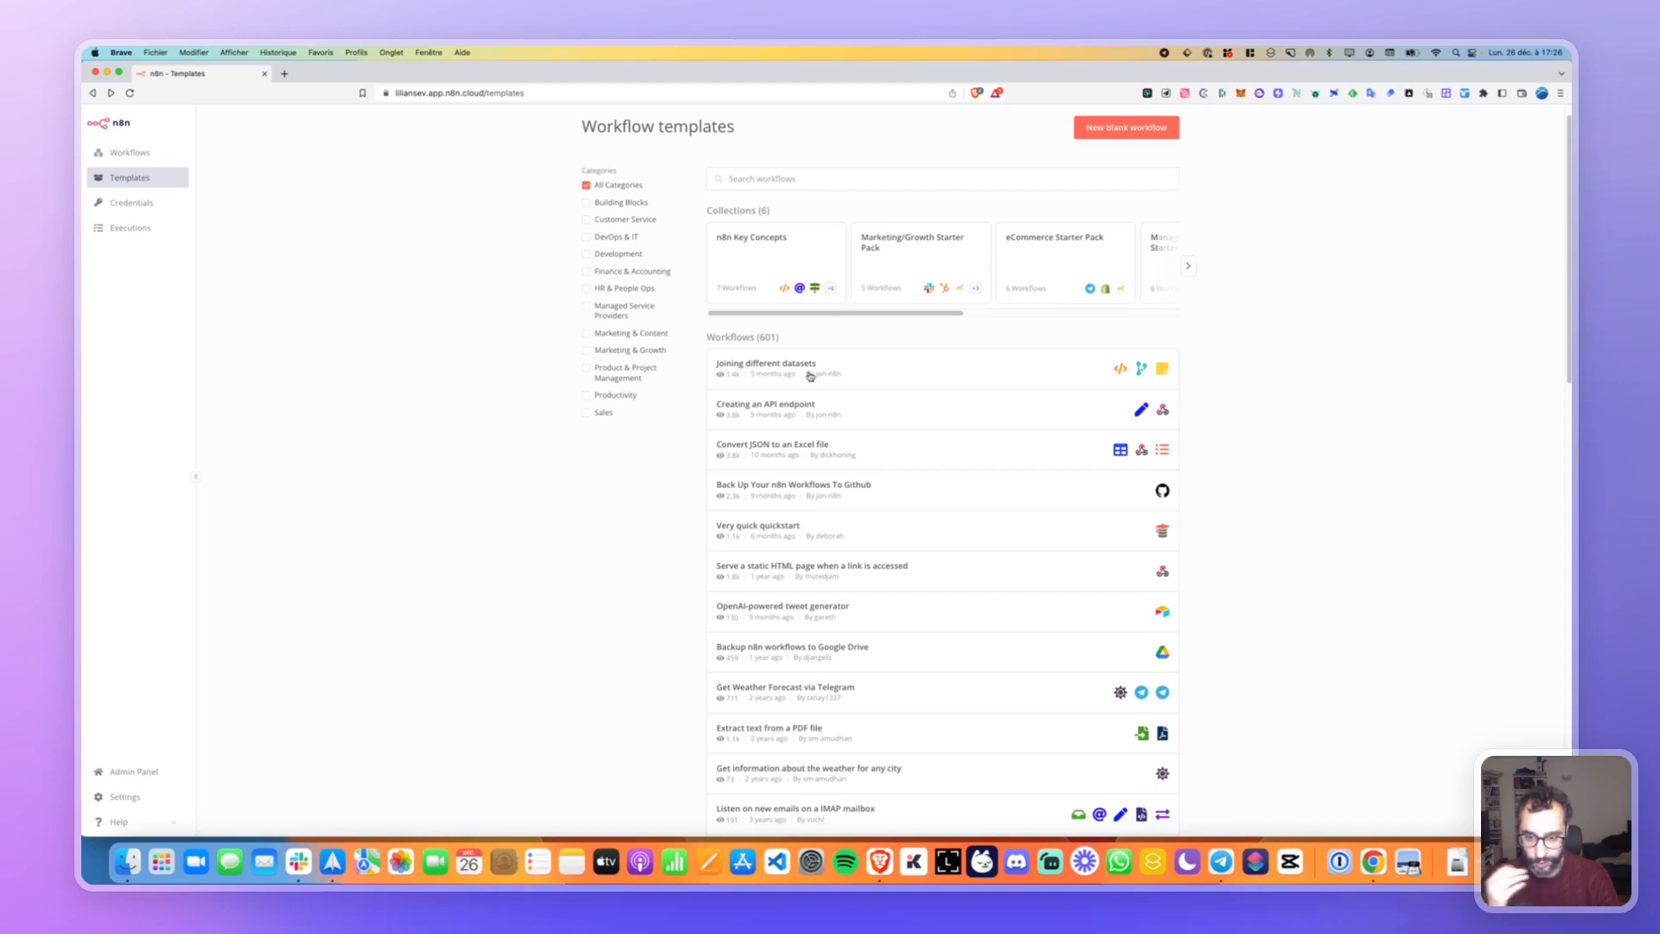
scroll(810, 376, down, 2)
scroll(813, 376, down, 5)
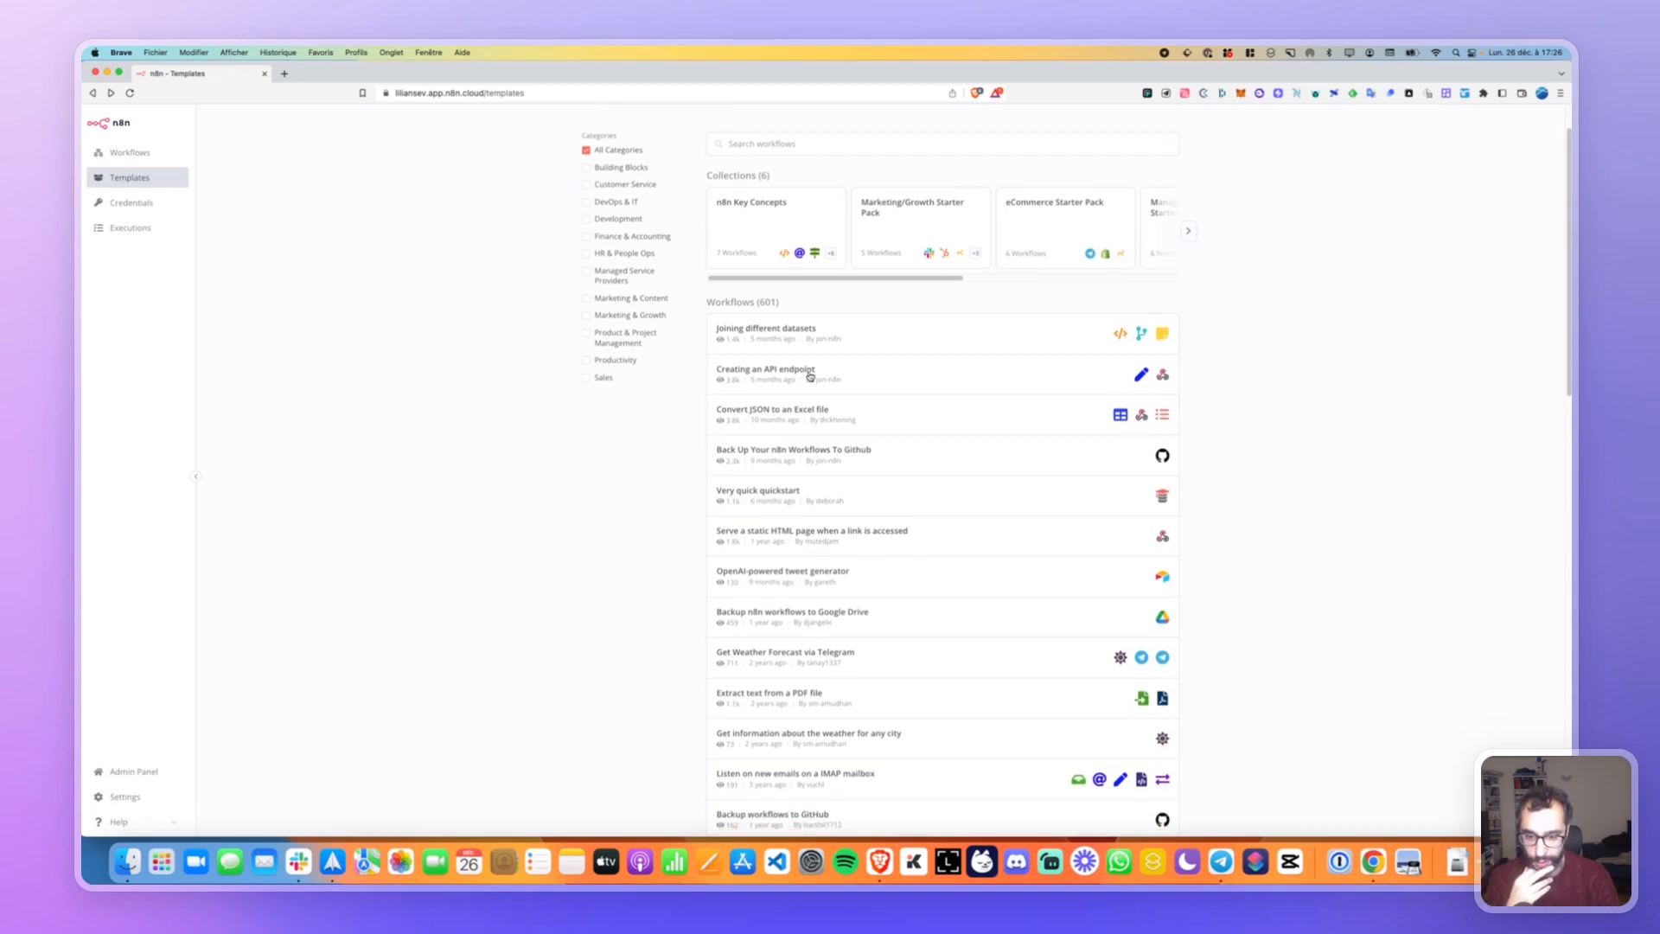
scroll(822, 415, up, 4)
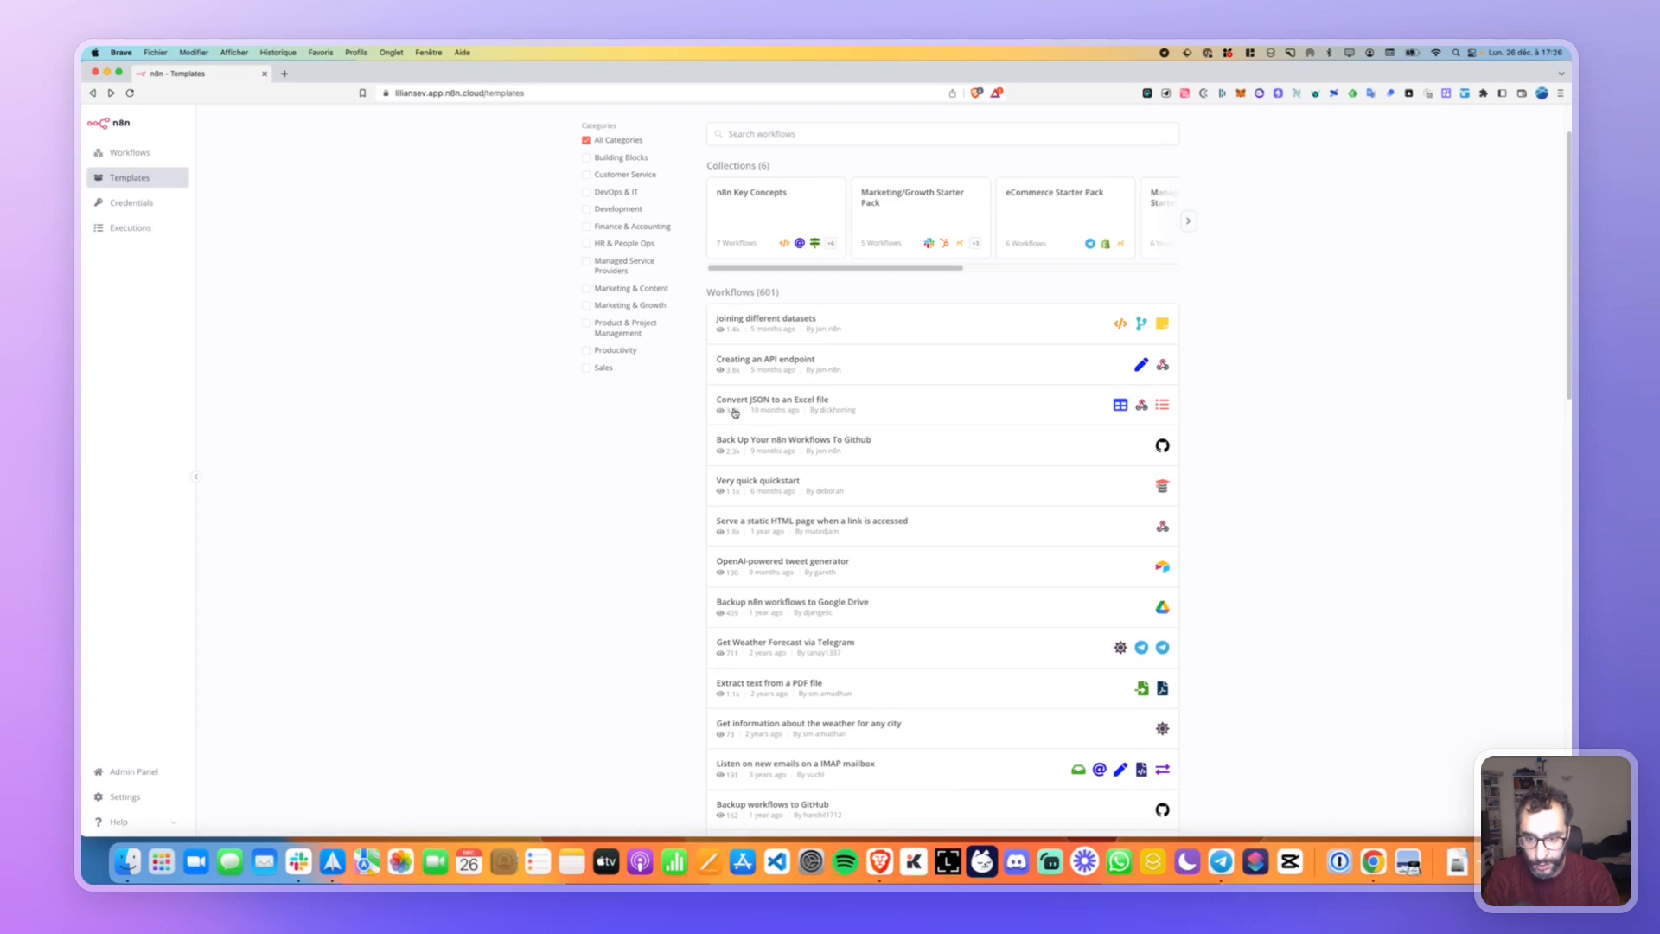
click(875, 405)
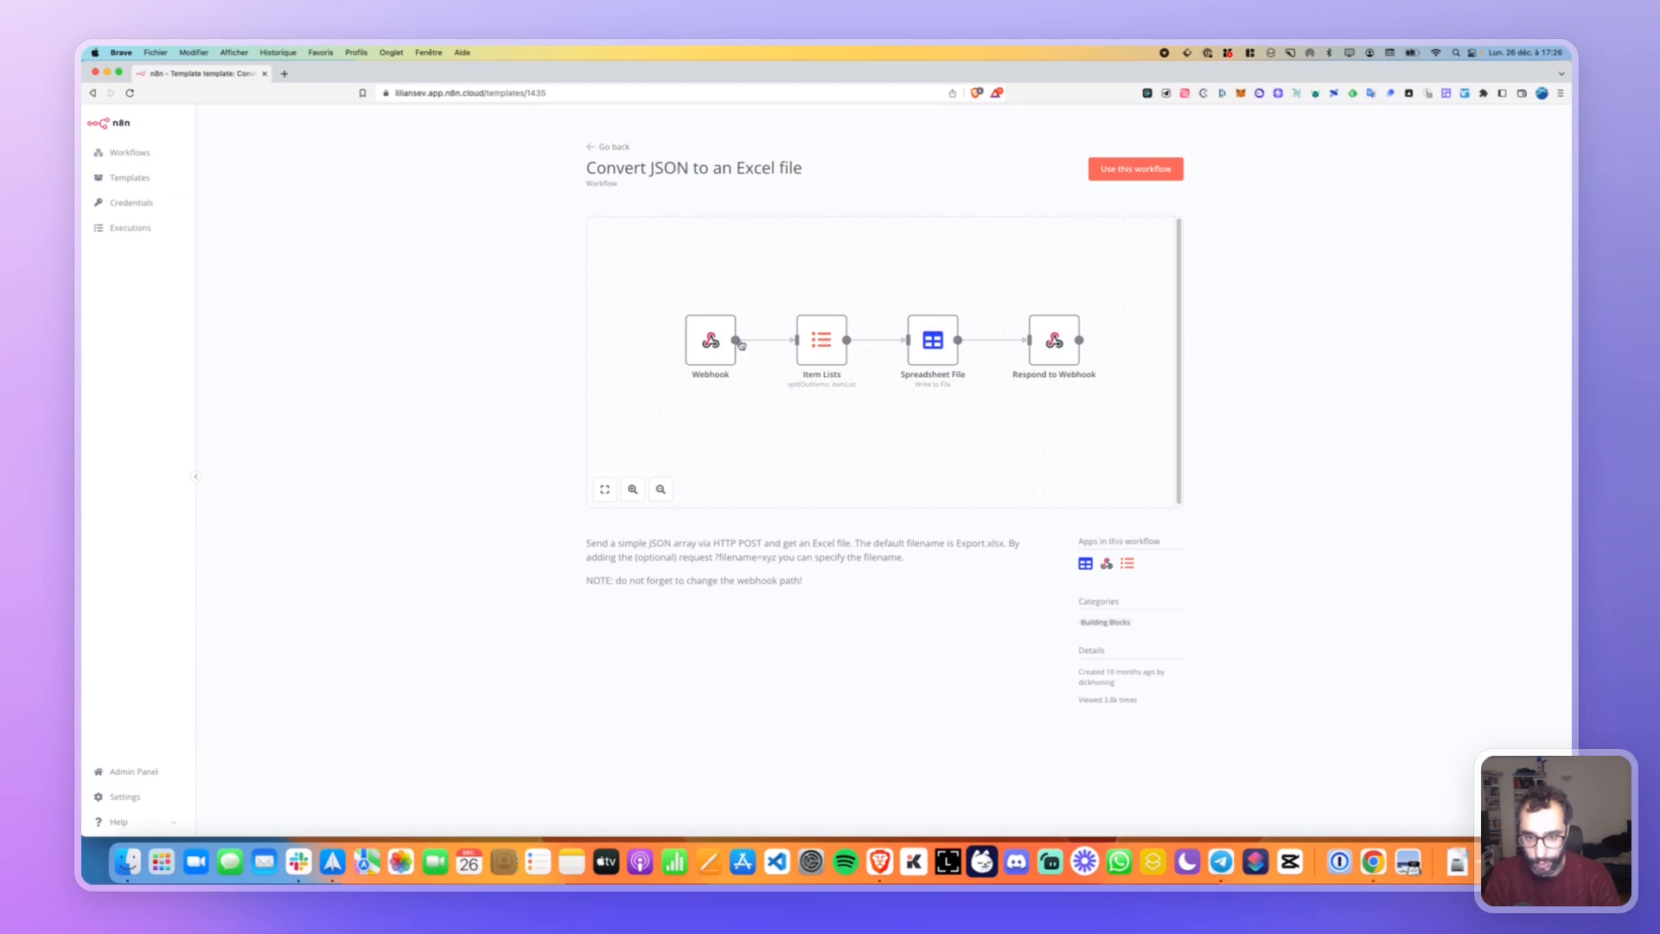
double_click(1052, 344)
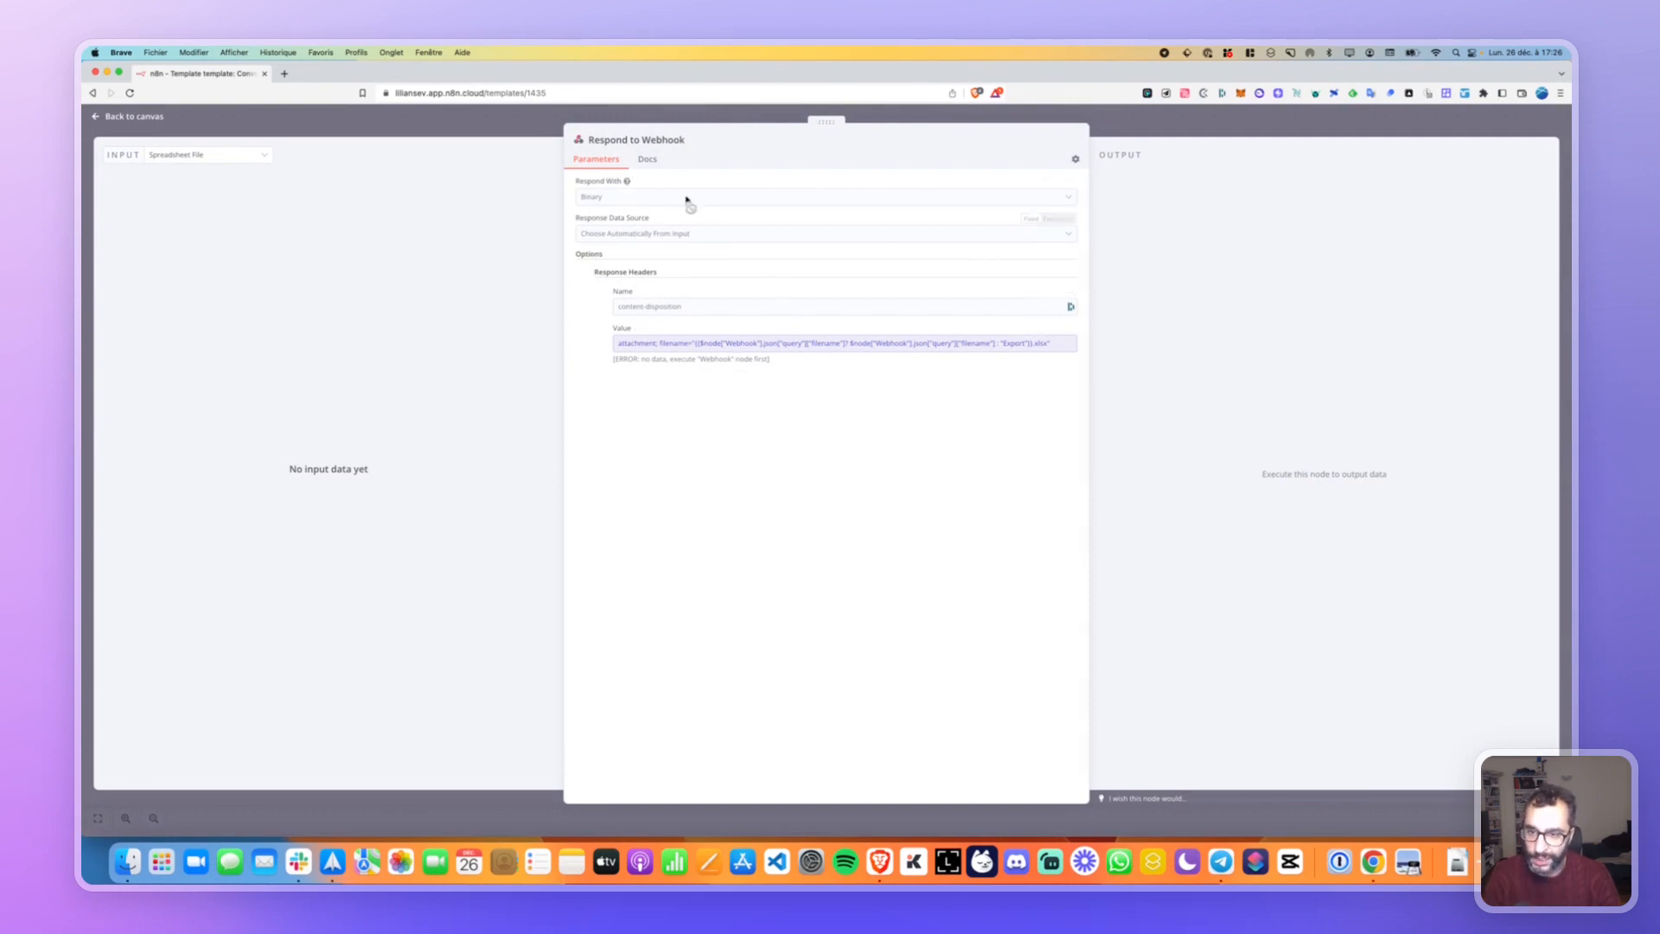
click(645, 161)
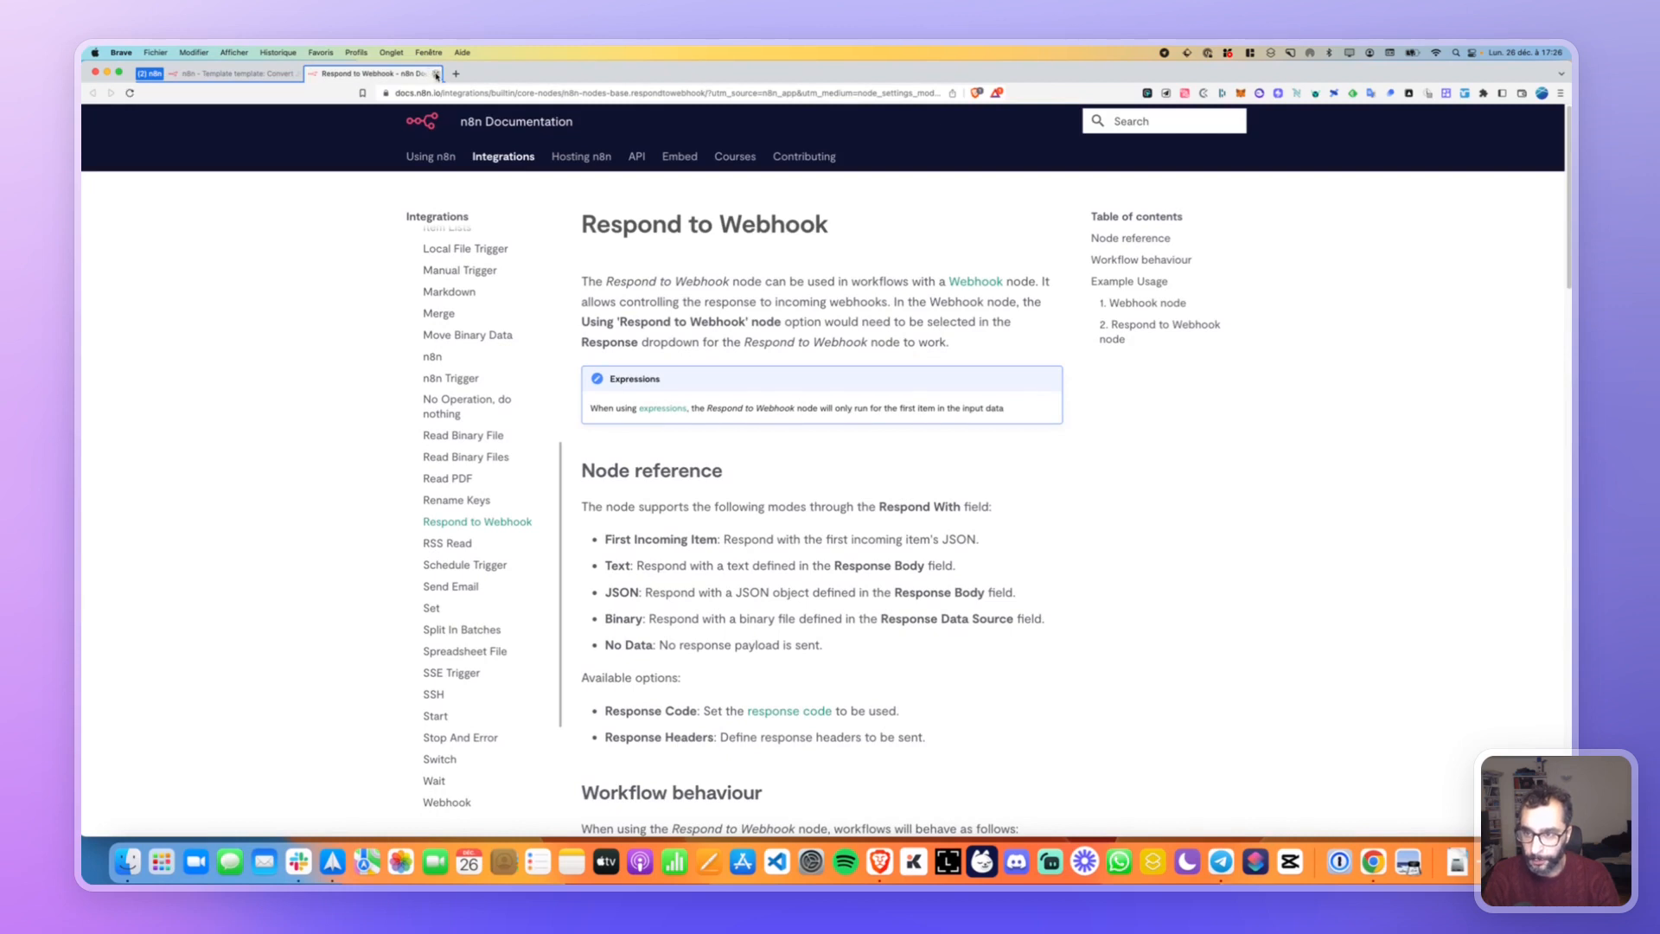
click(435, 74)
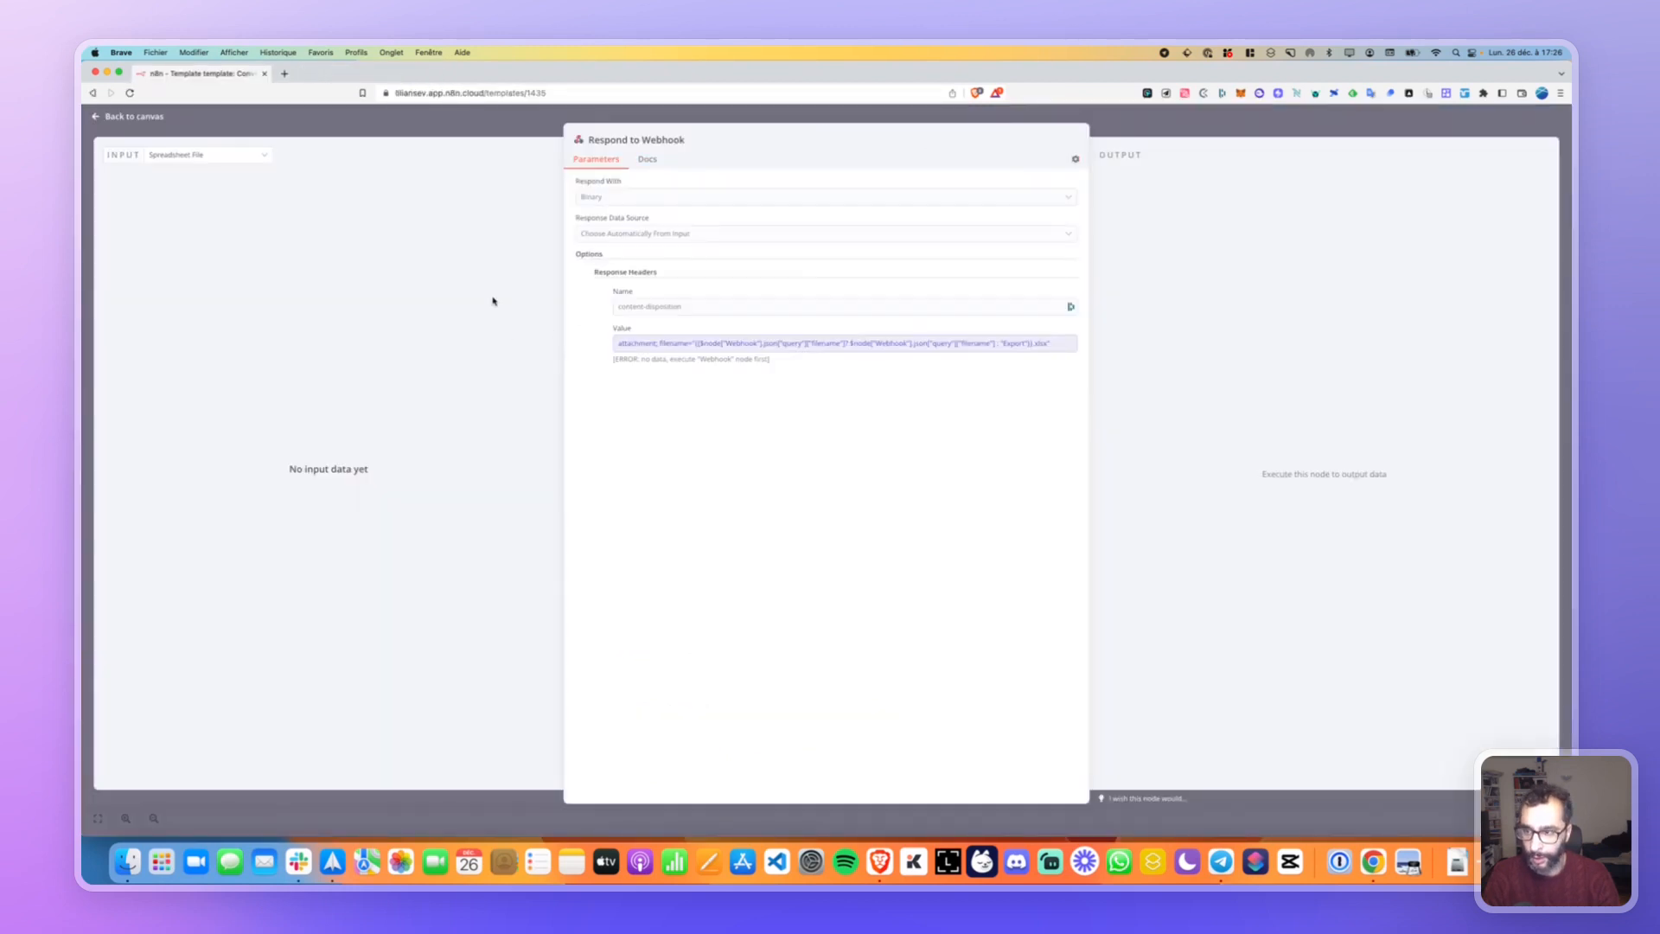
click(304, 126)
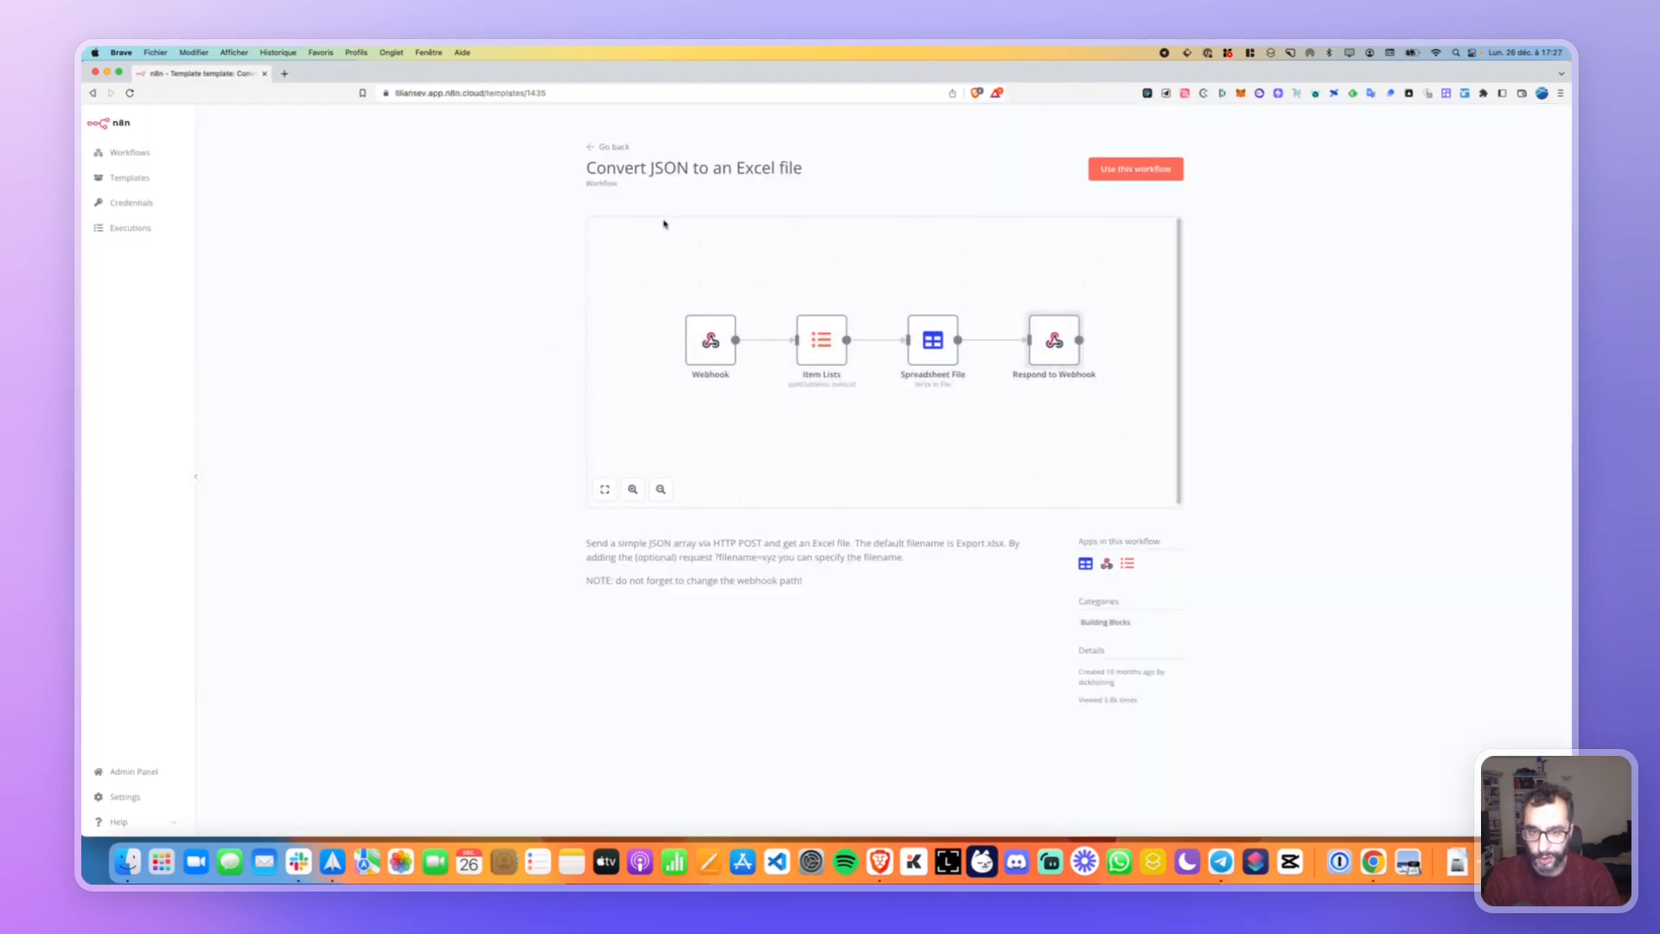
click(616, 147)
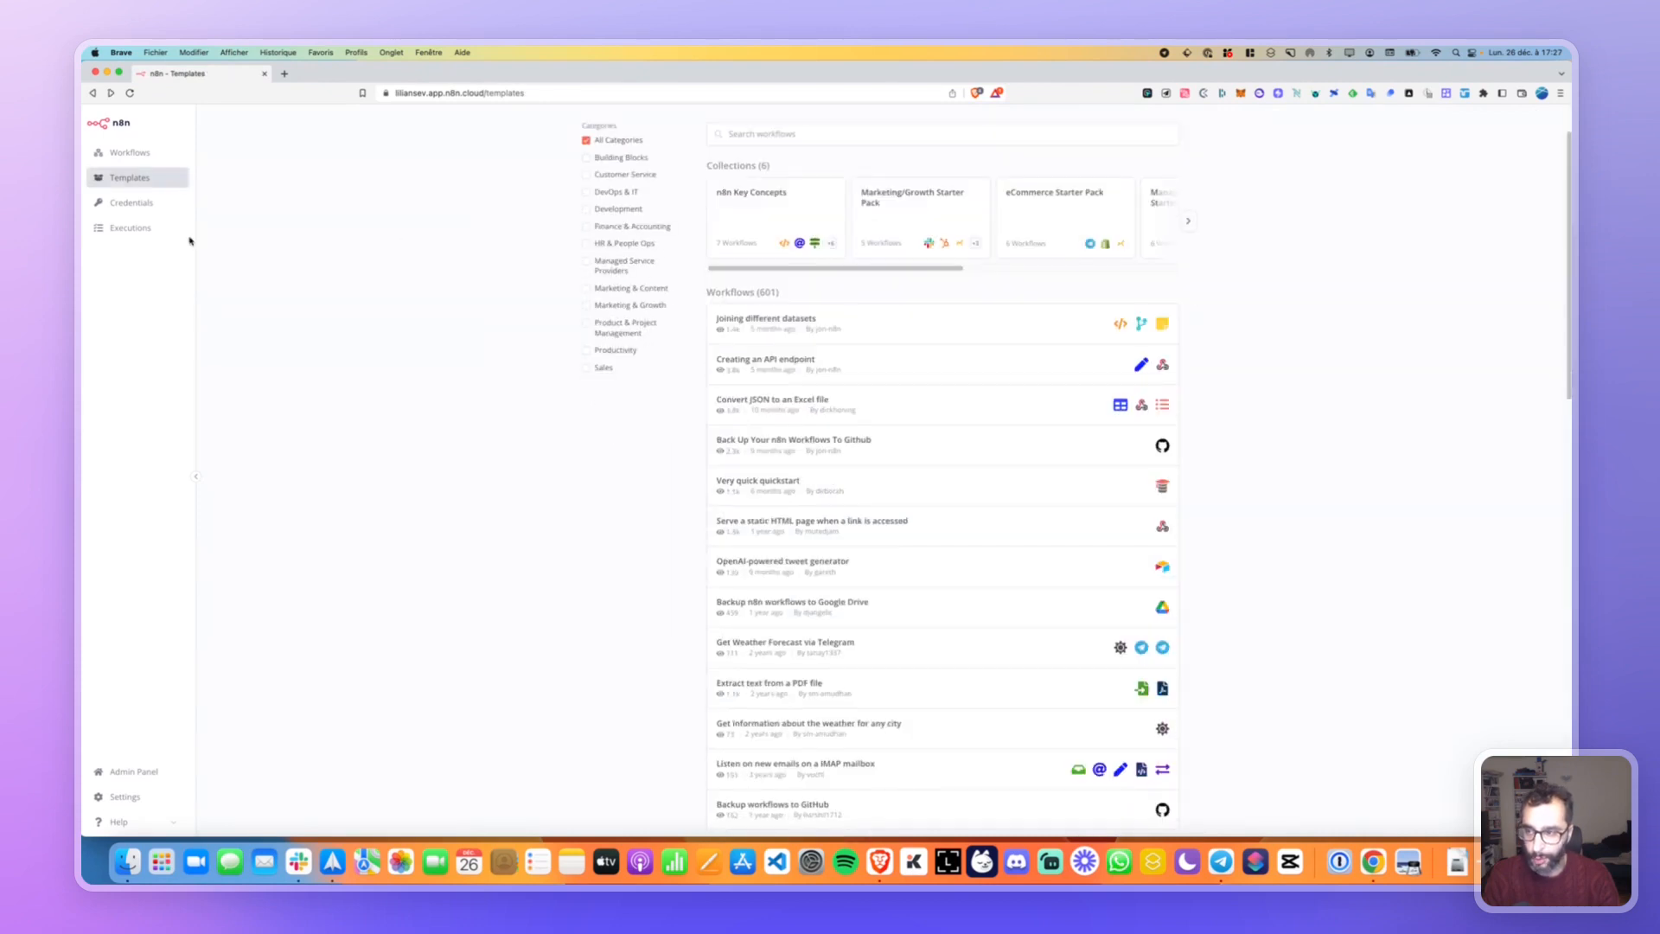
Check the empty Credentials and Executions pages, then start a new workflow from scratch.
click(130, 208)
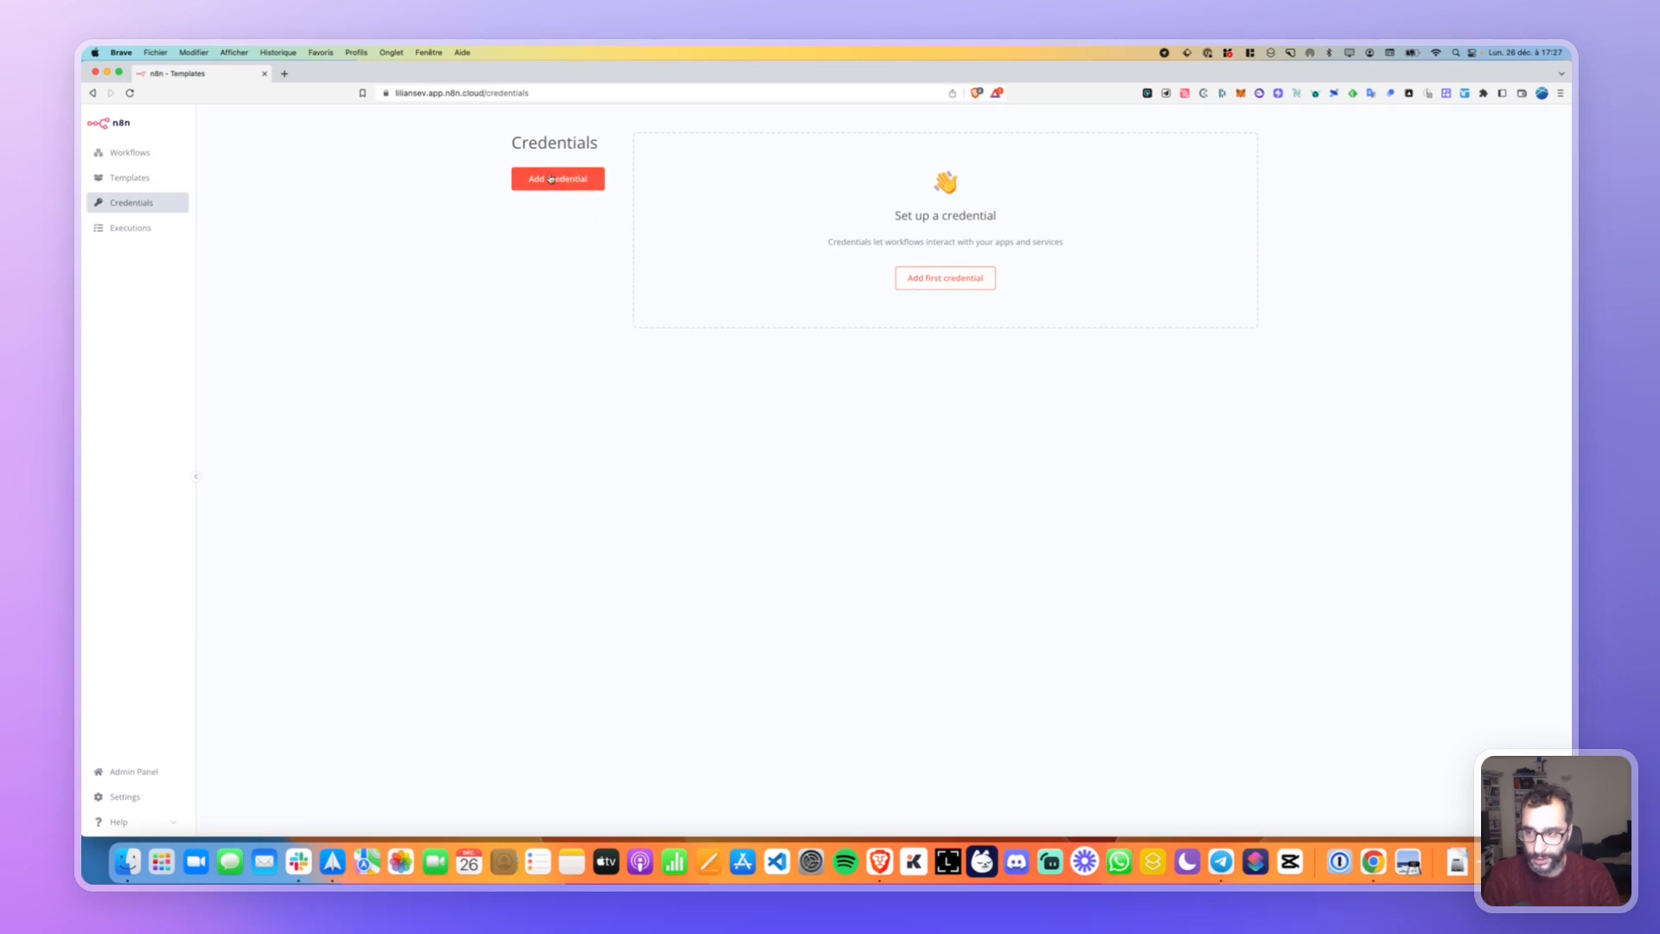
click(134, 229)
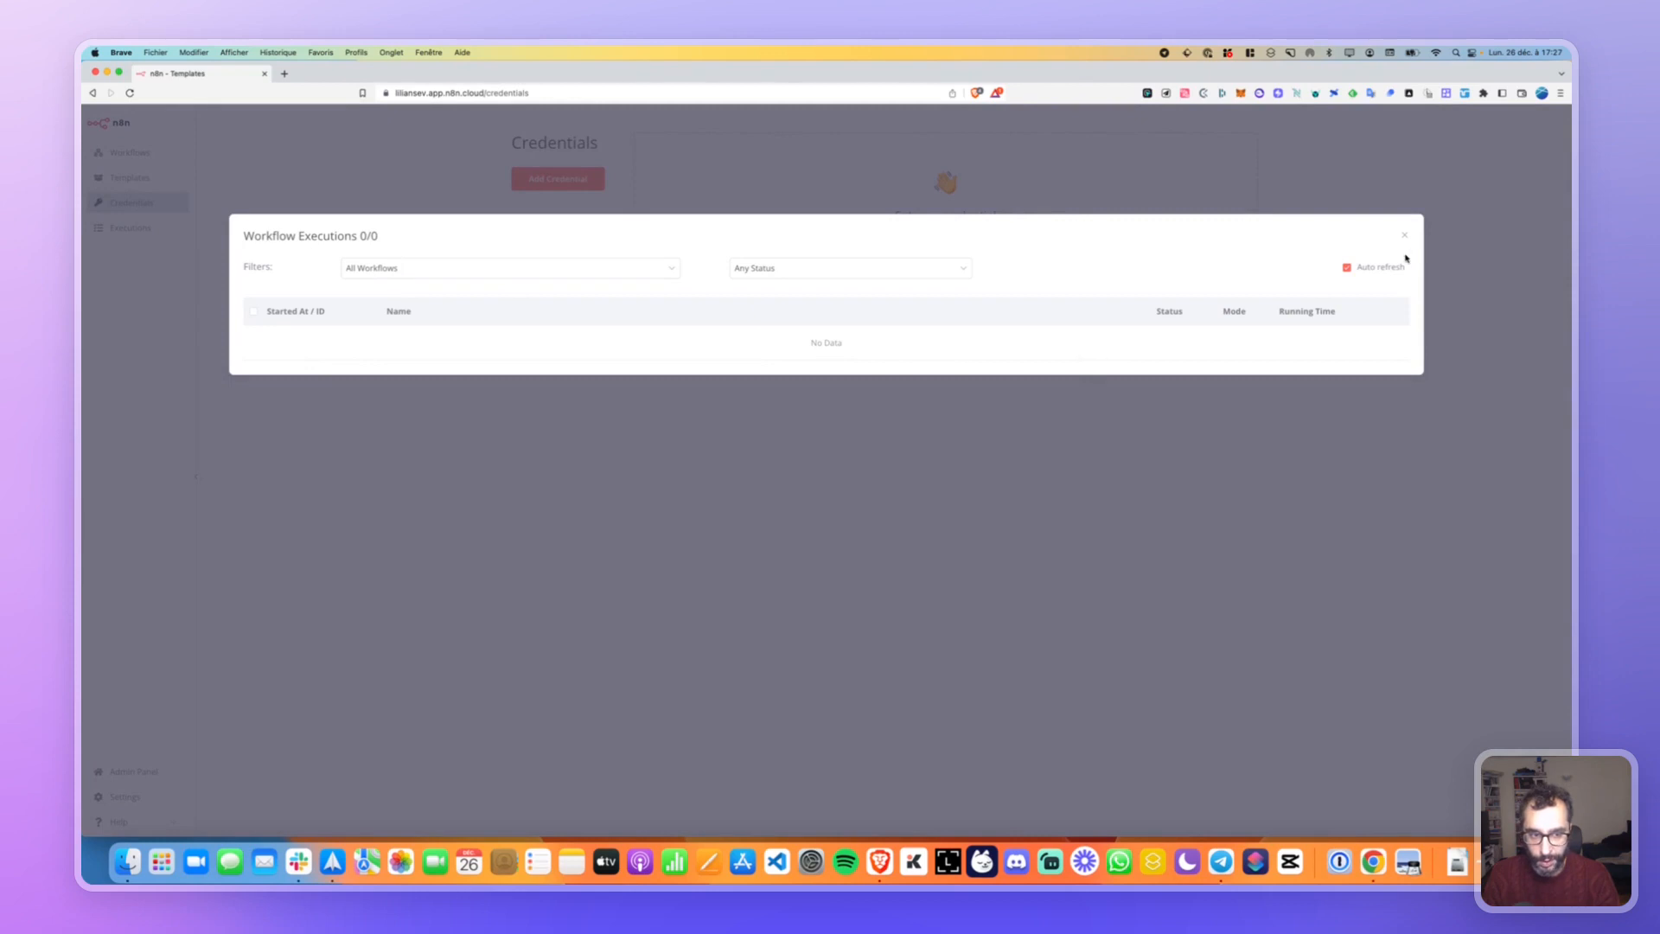
click(1406, 236)
click(129, 152)
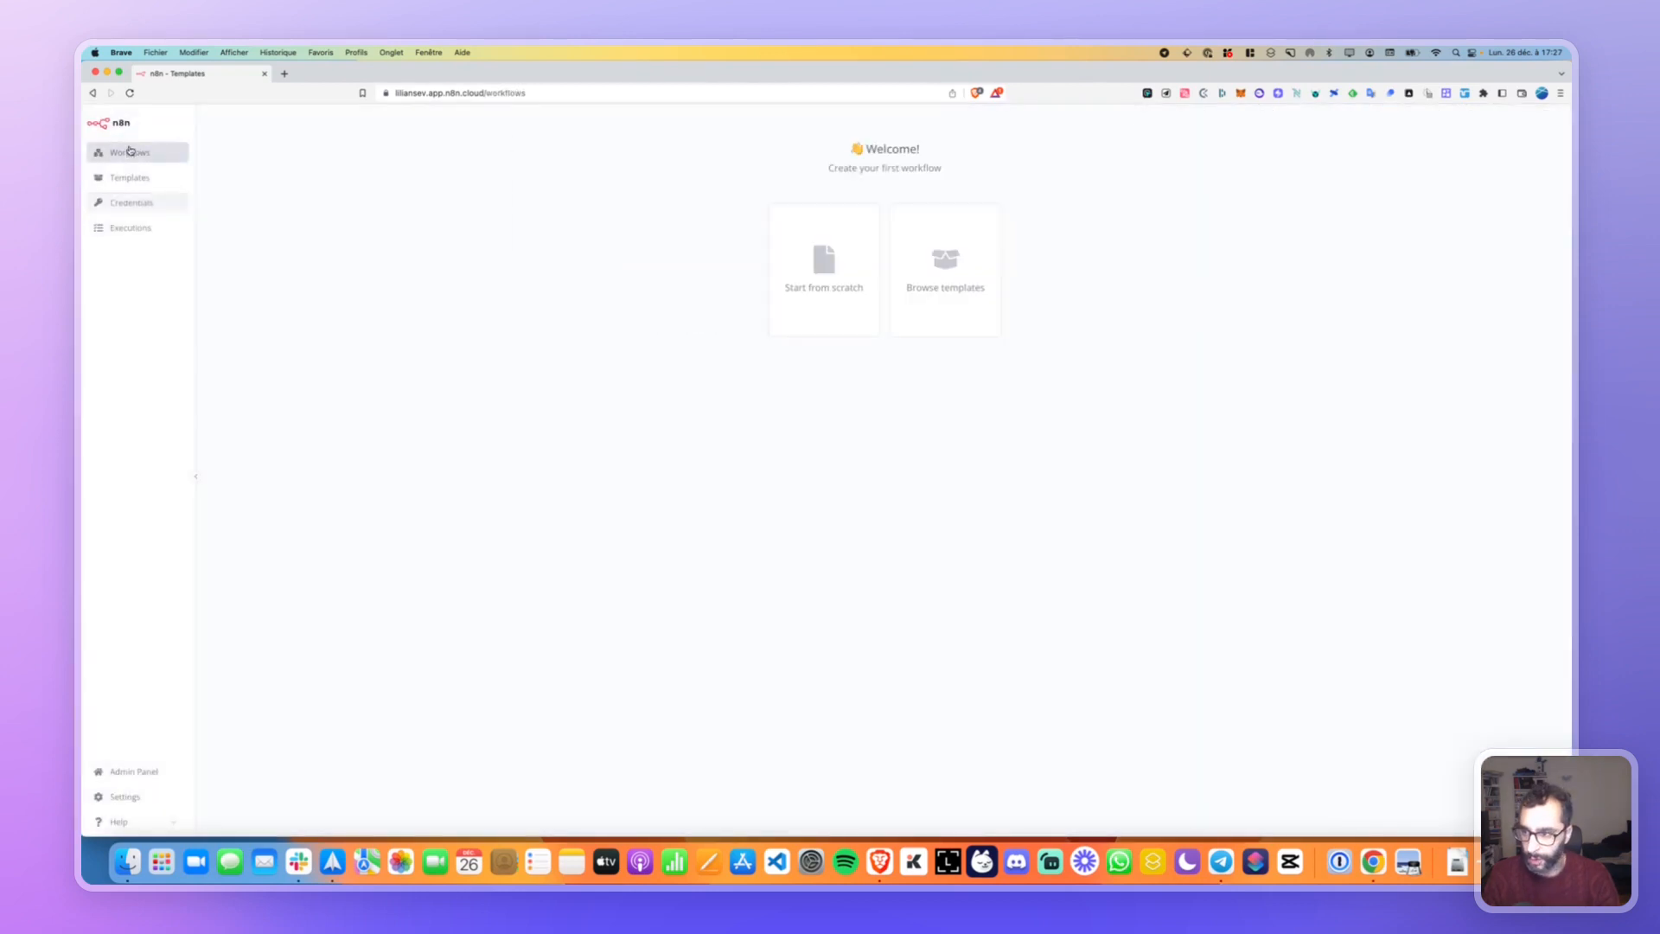
click(813, 252)
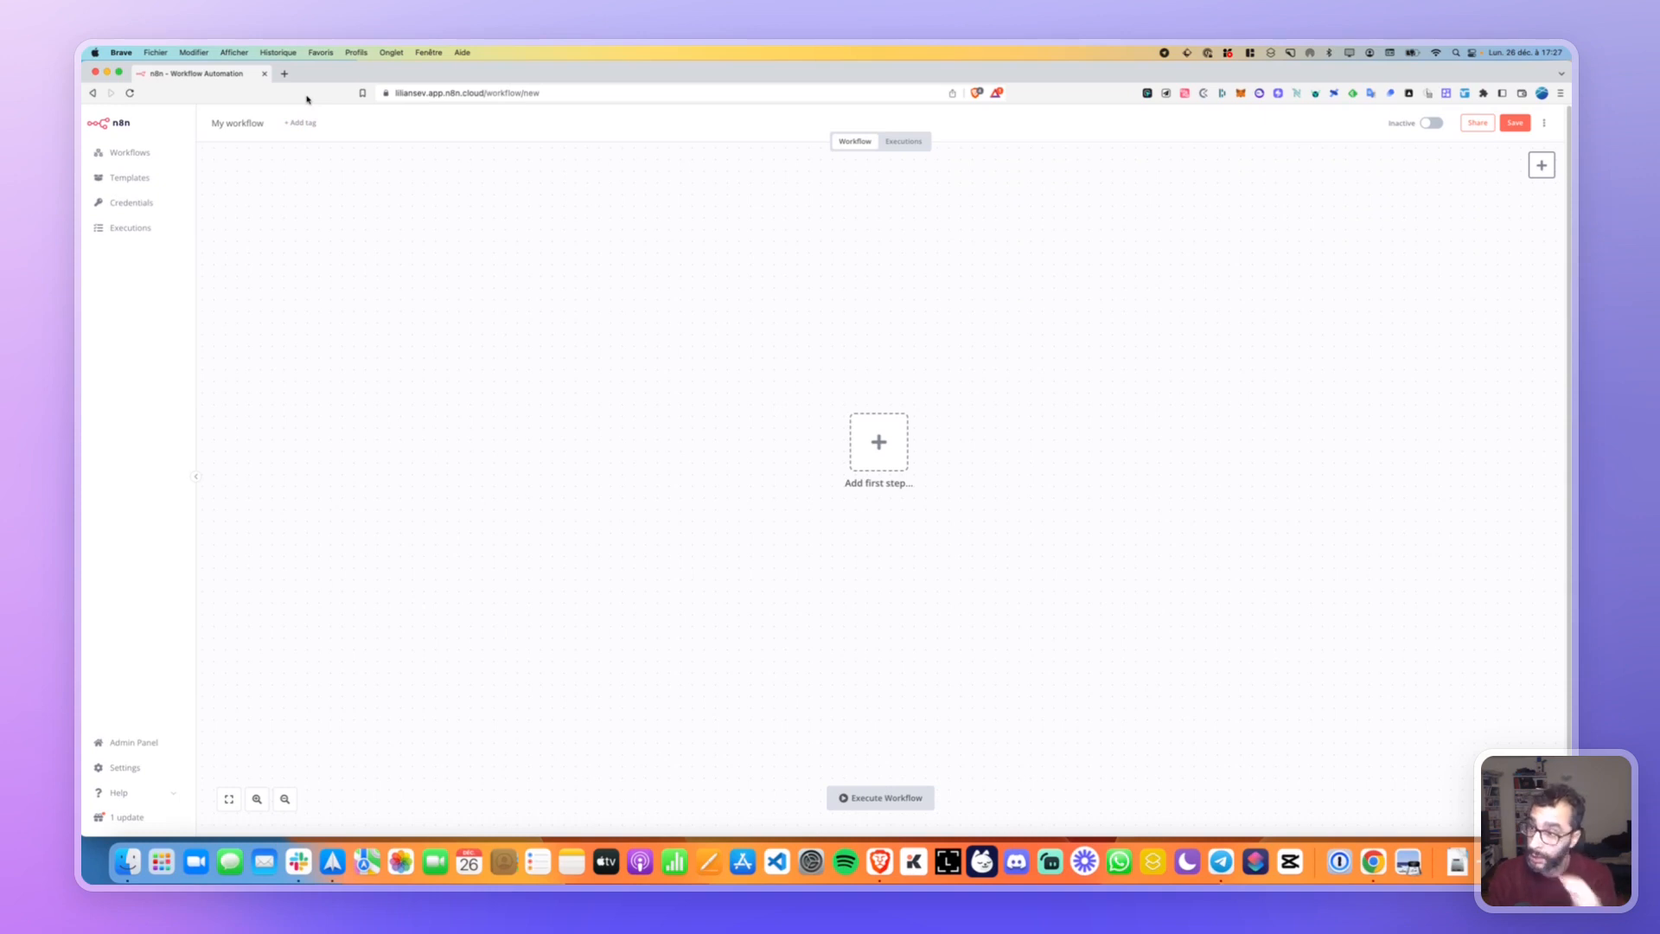
Open the Make site in a new browser tab.
click(286, 74)
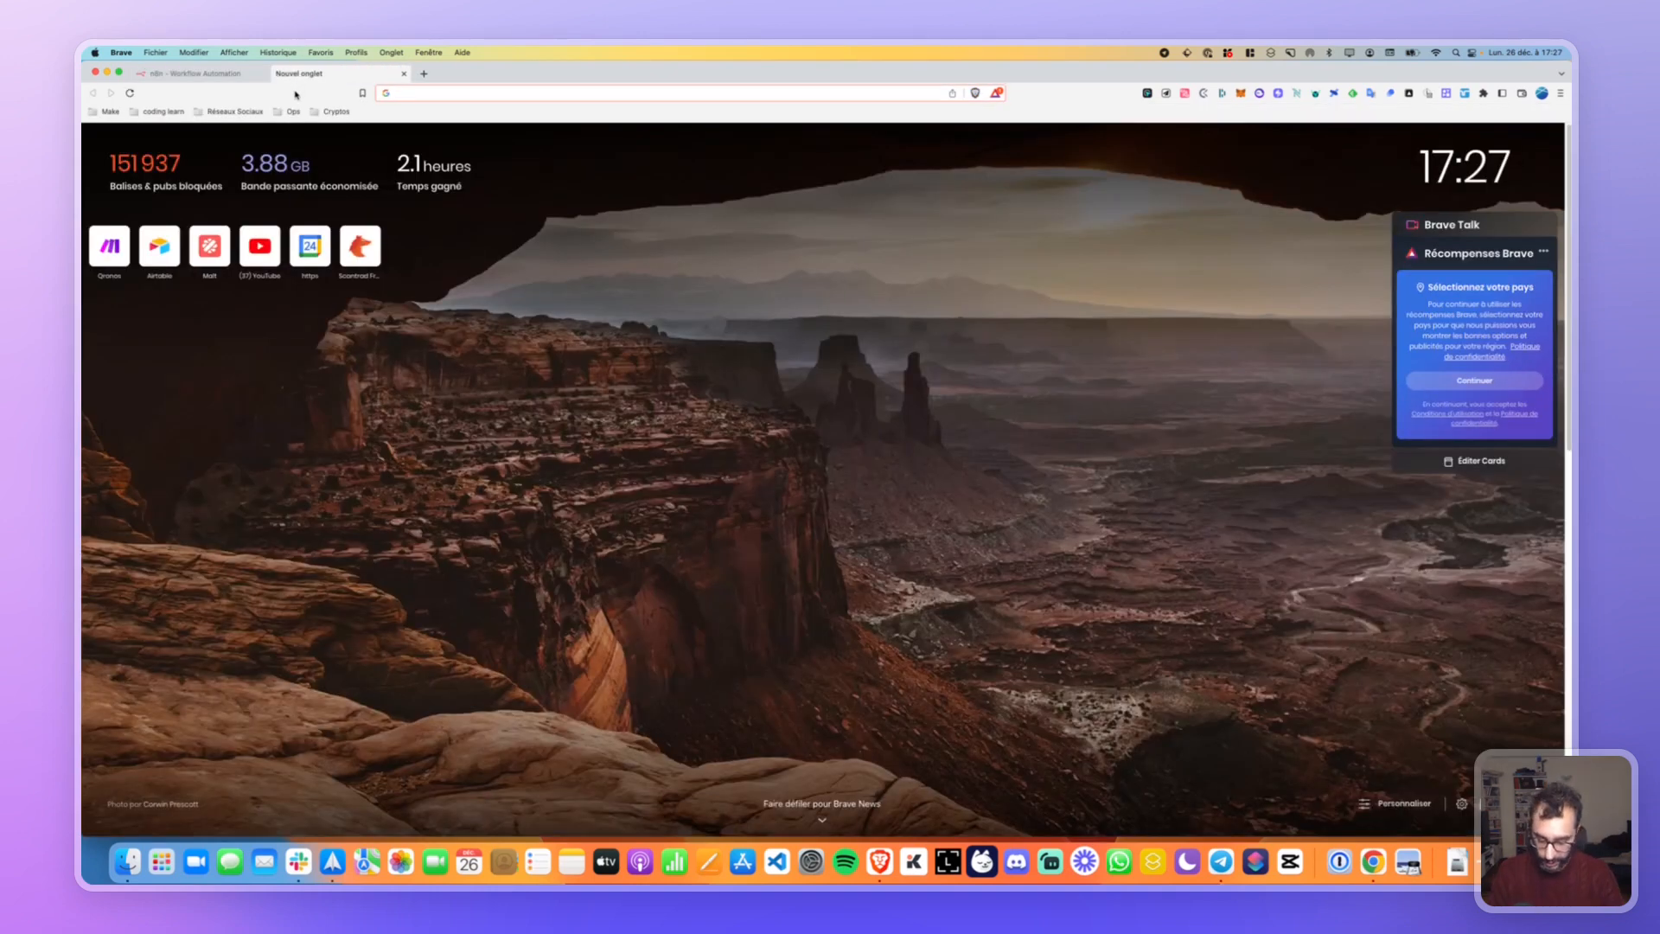
key(alt+space)
text(make)
key(Return)
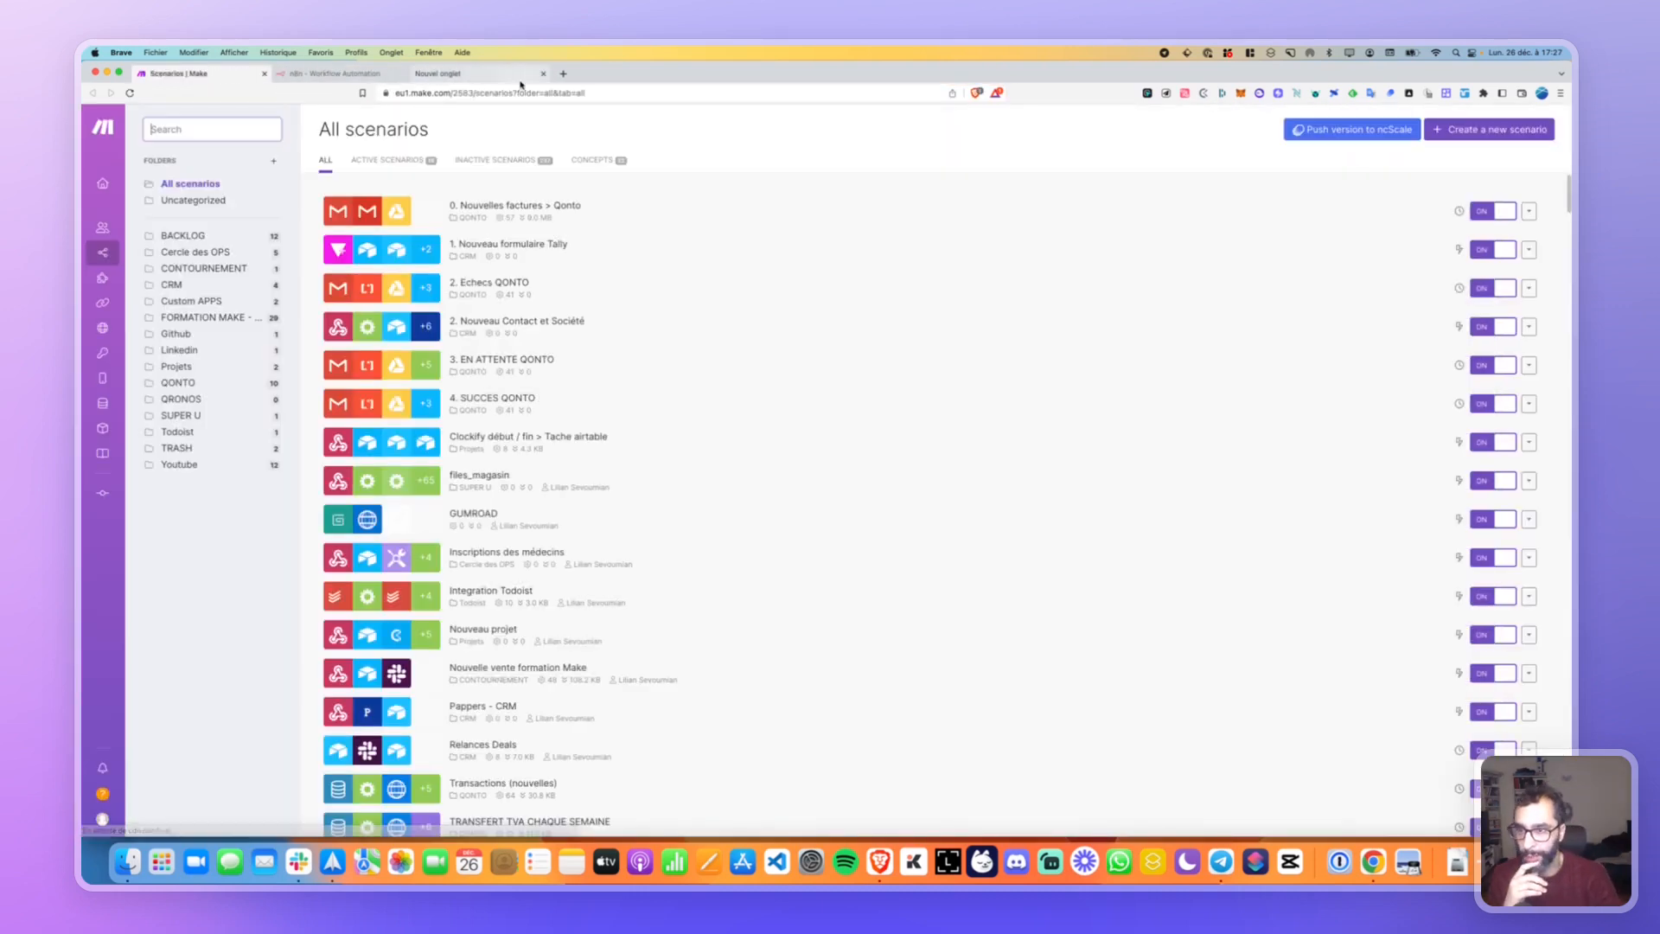
click(543, 74)
Browse Make's scenario folders and glance at the Array Aggregator - Exemples scenario.
click(186, 237)
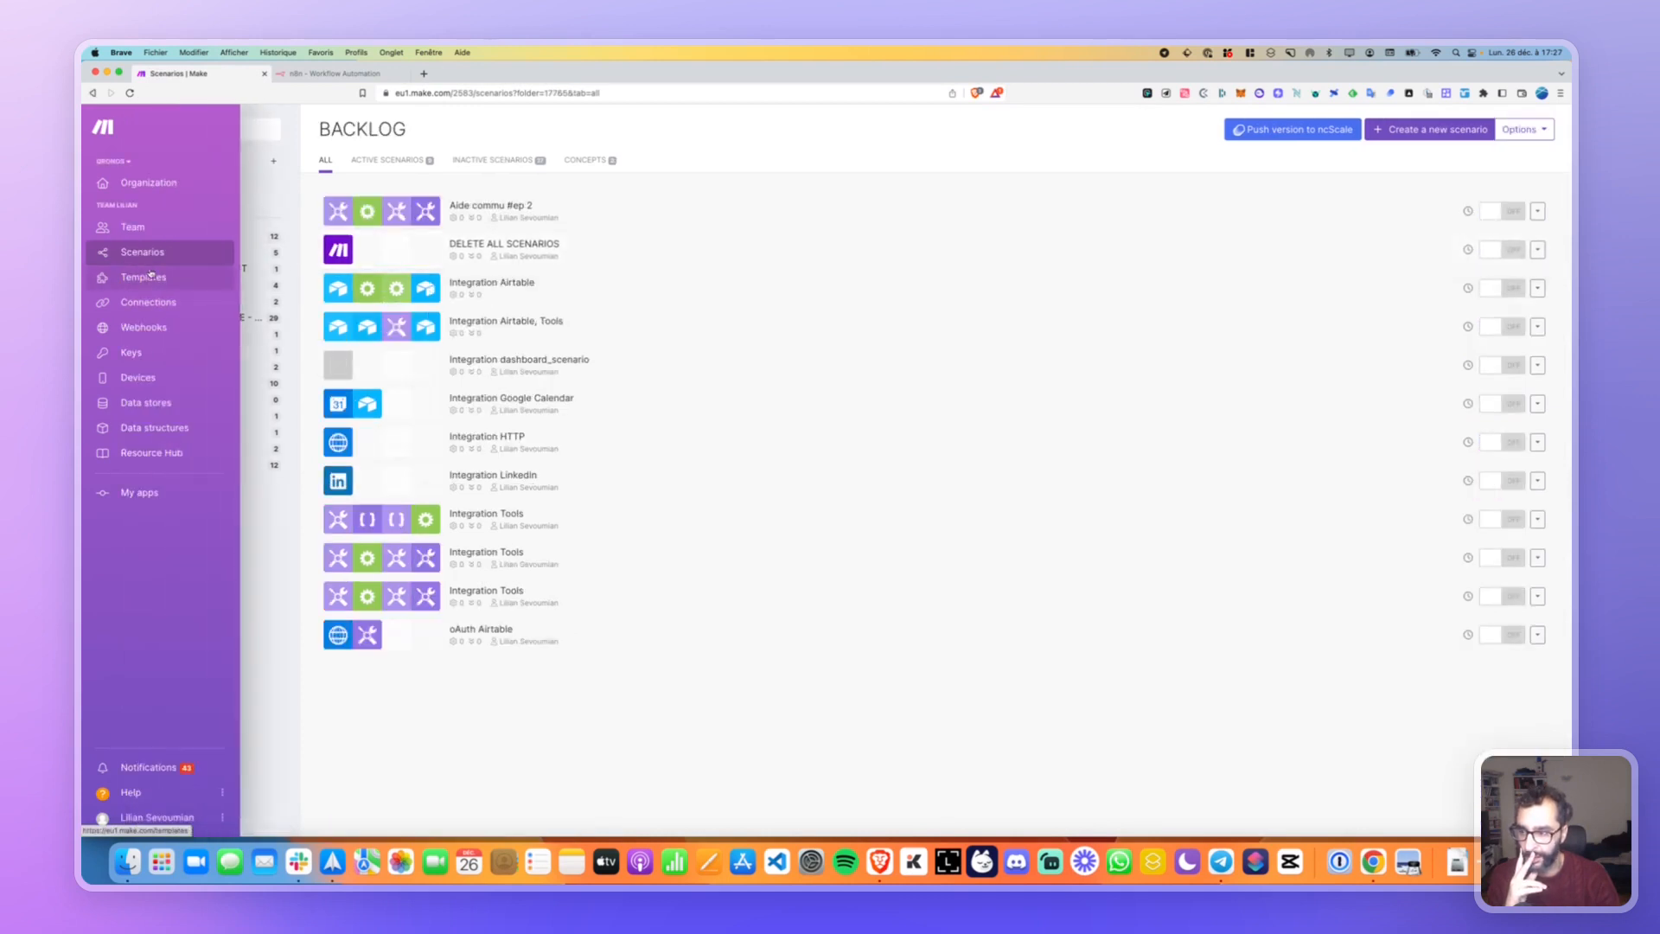
click(205, 253)
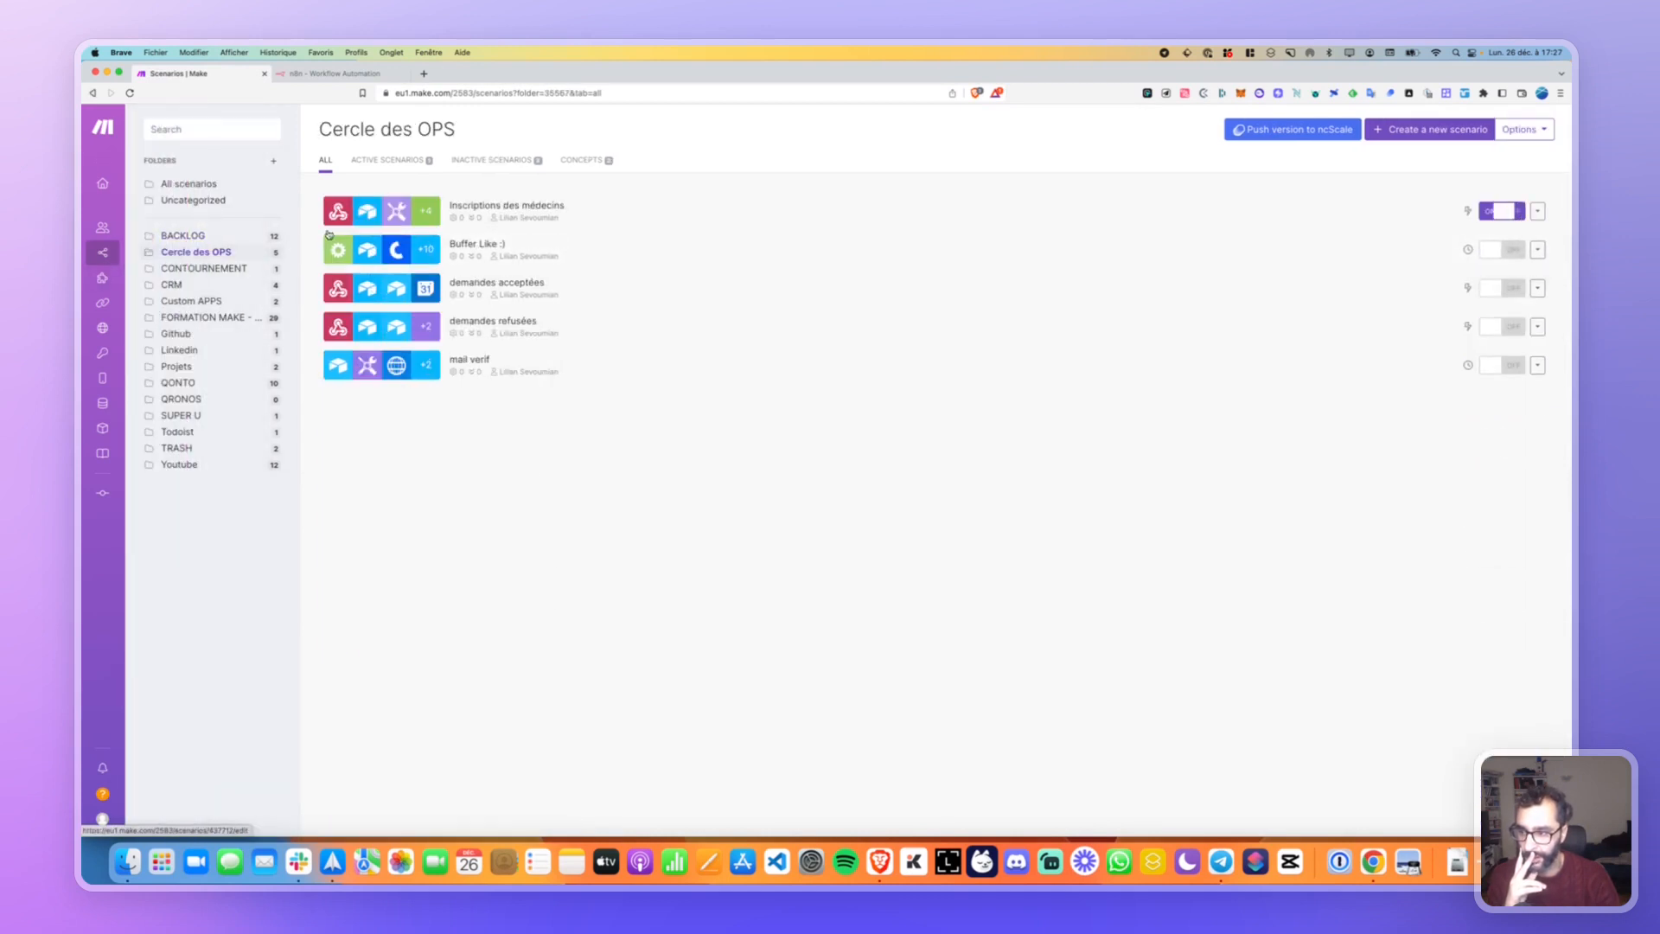
click(197, 269)
click(204, 317)
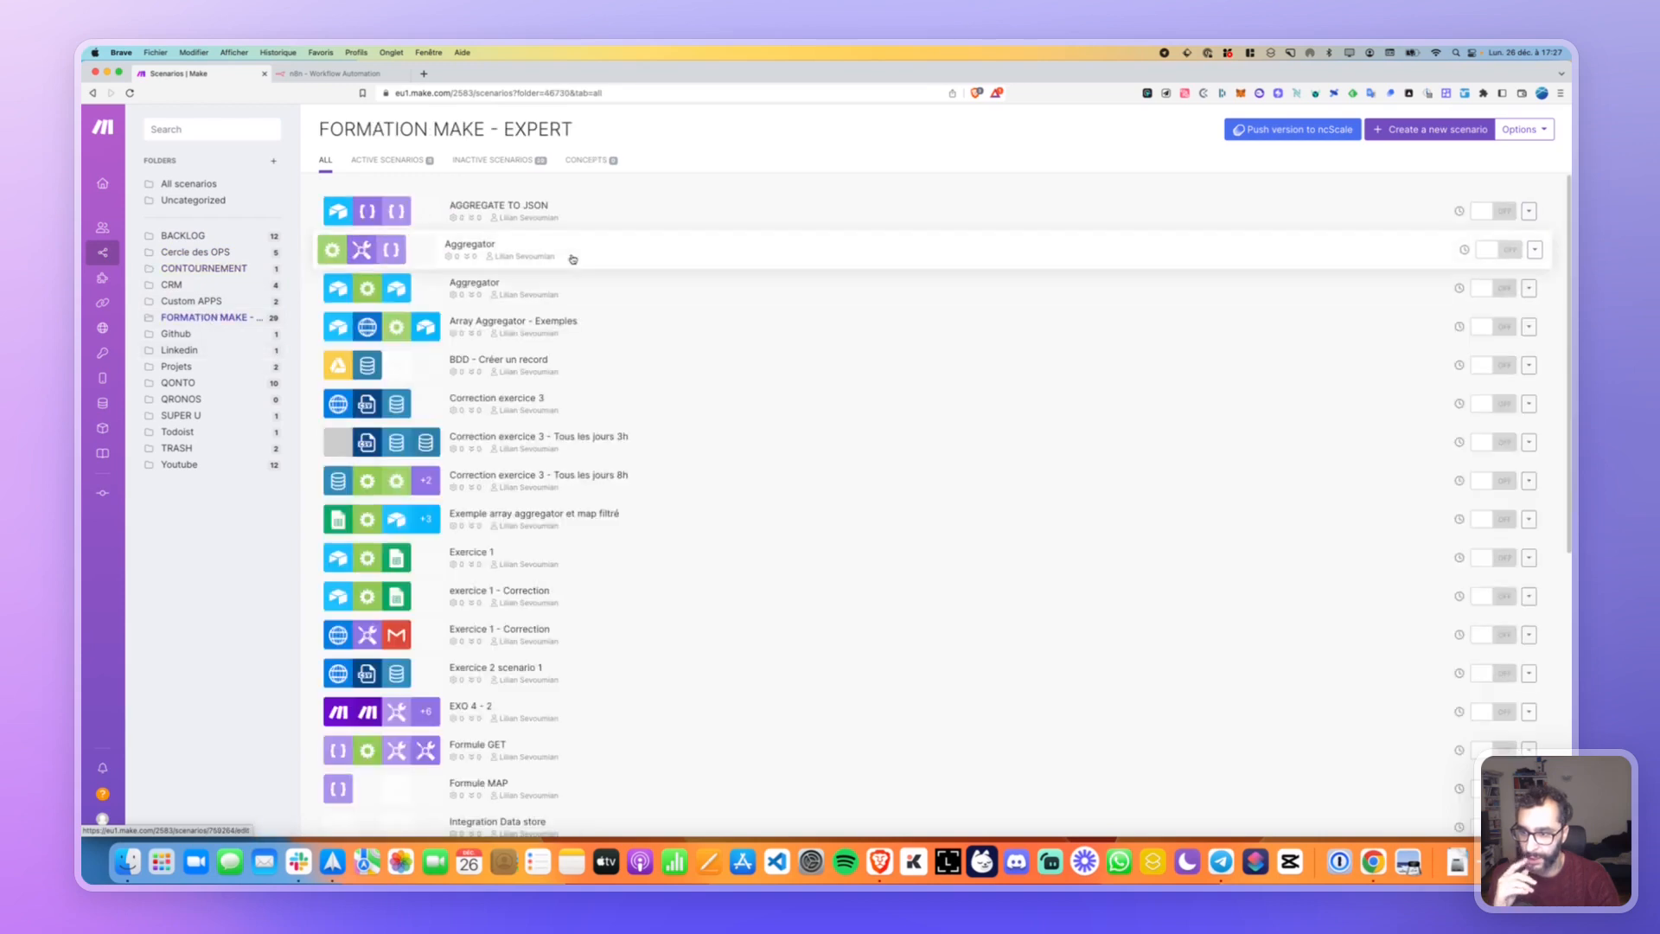
click(640, 325)
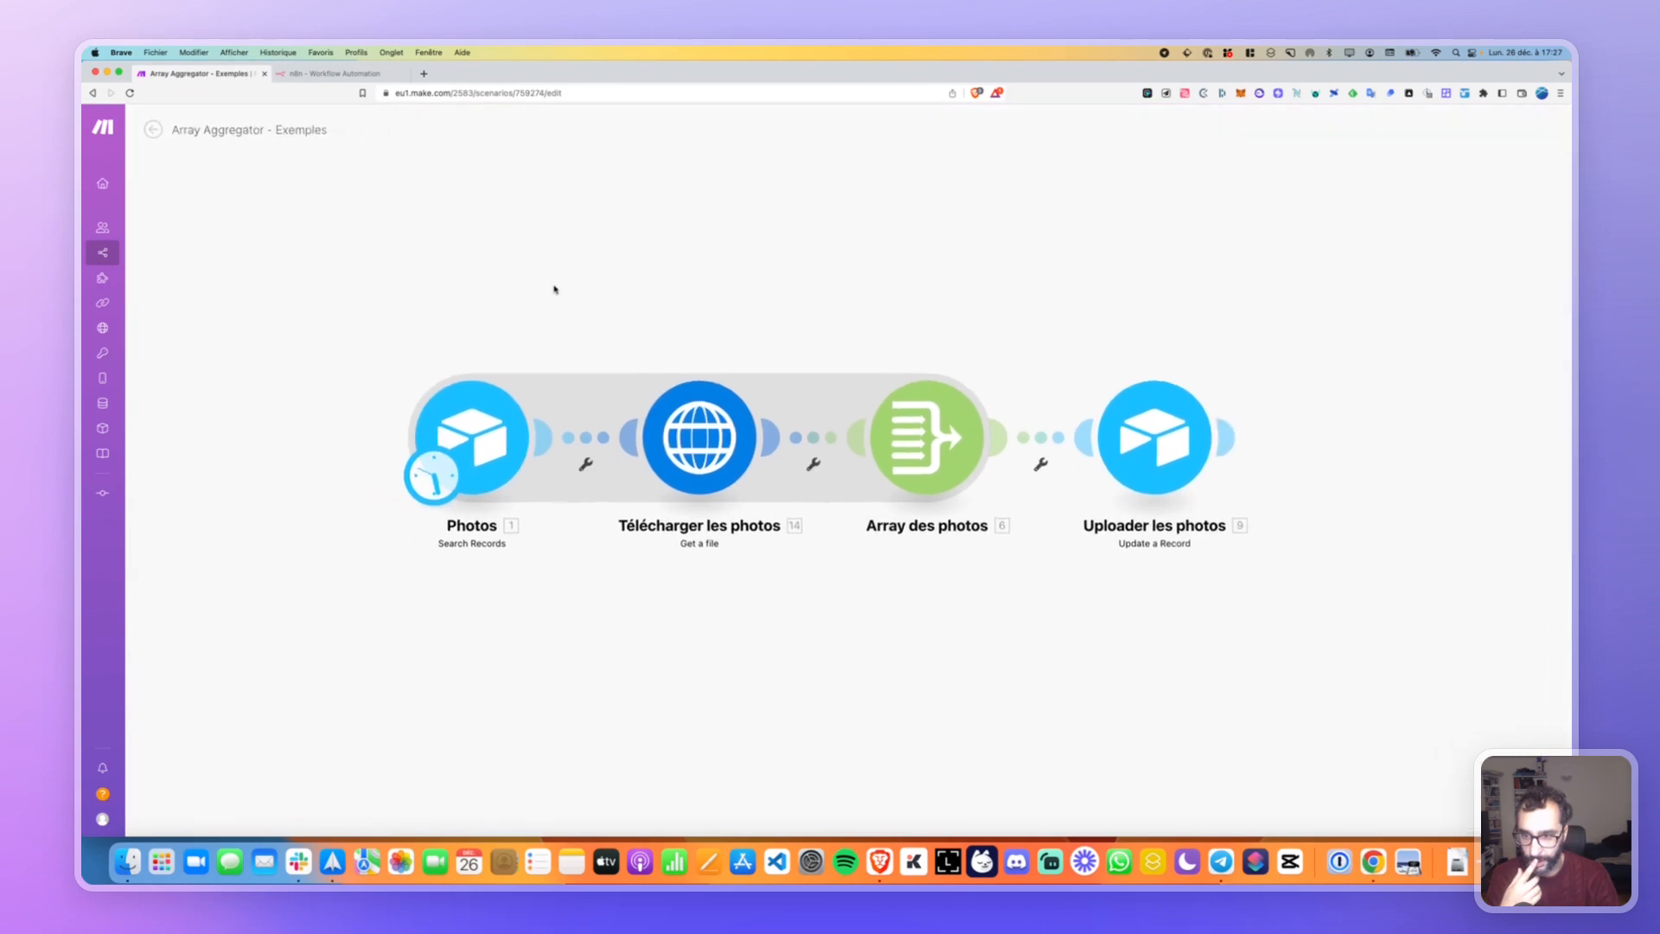
key(super+Left)
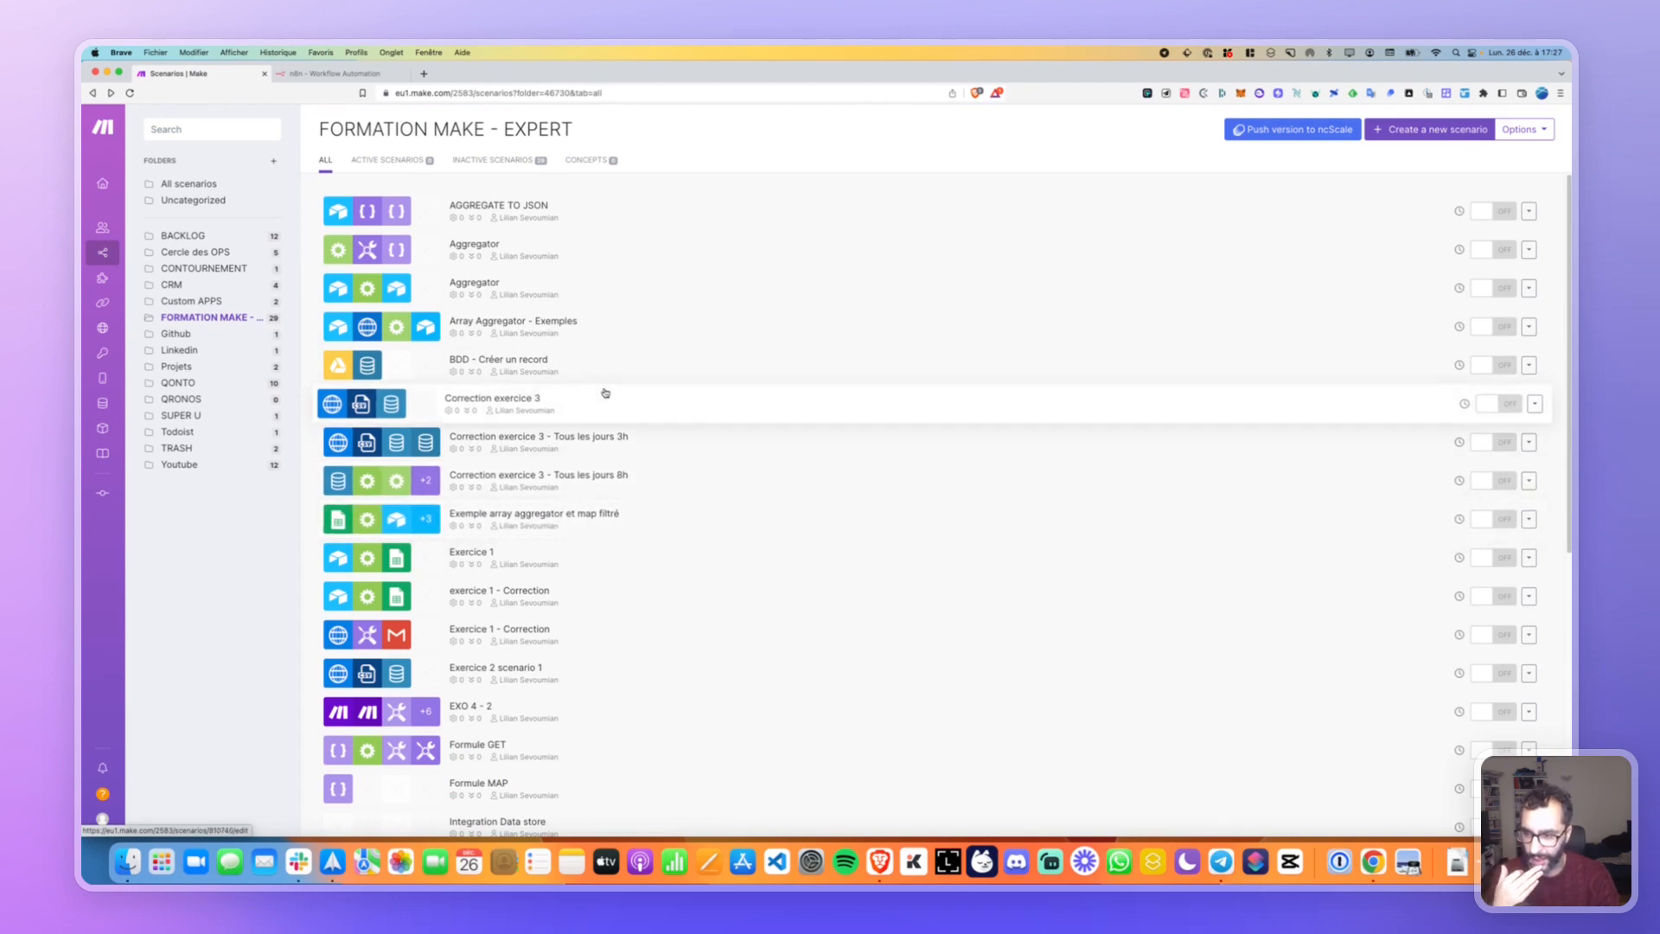
scroll(639, 440, down, 5)
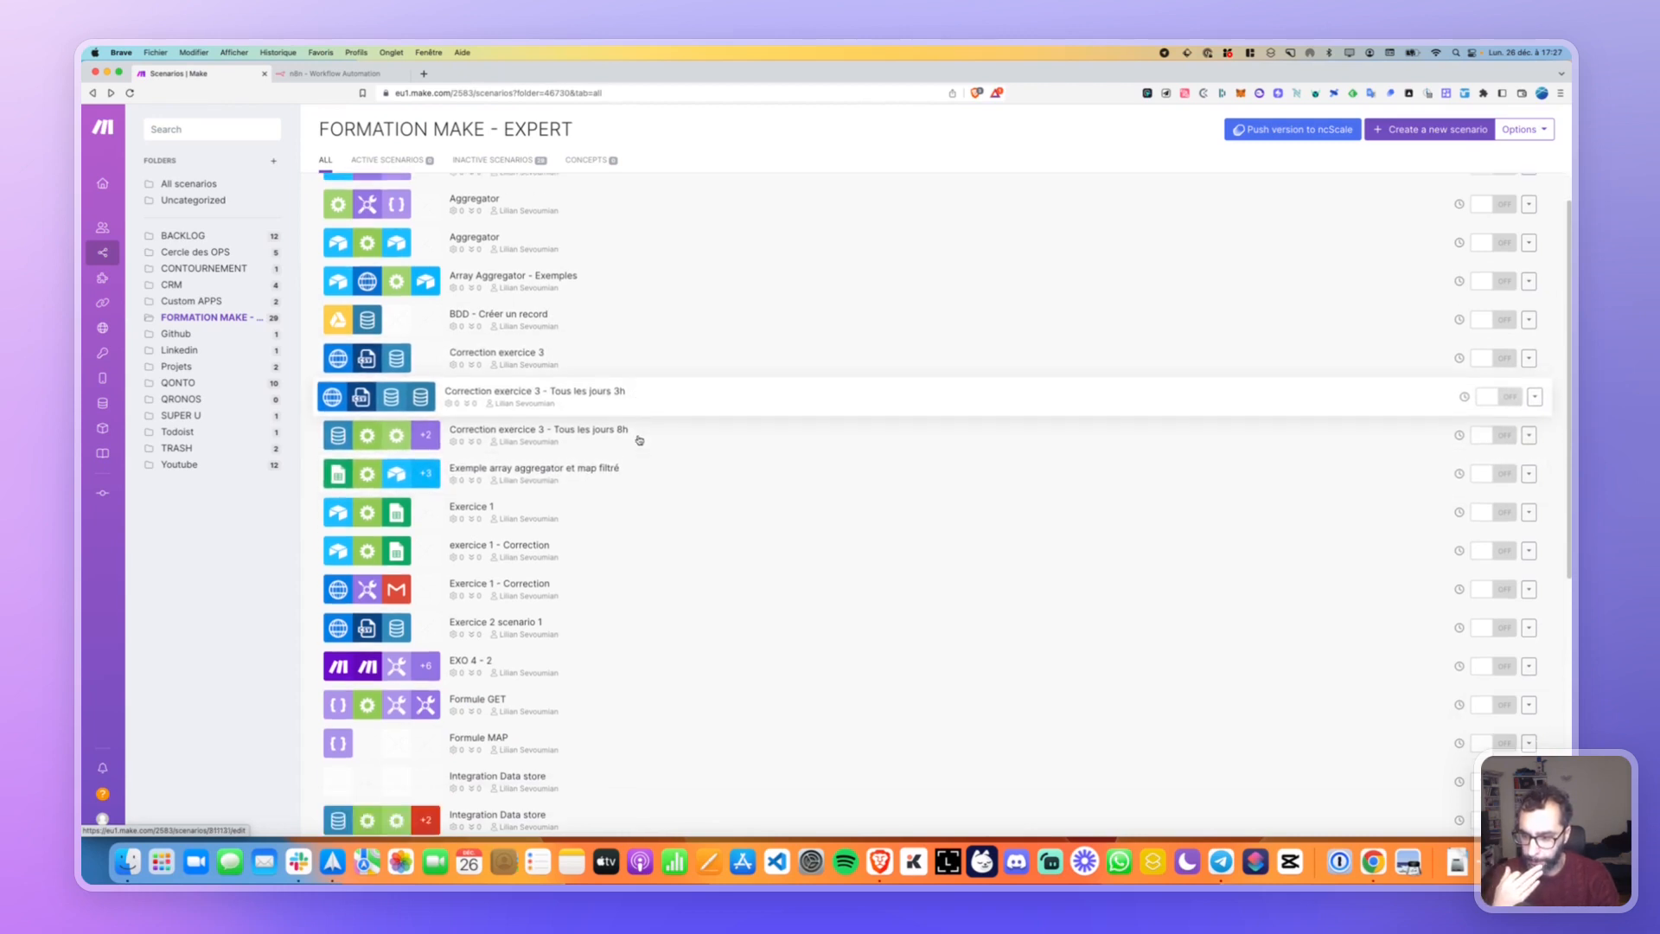
scroll(611, 615, down, 2)
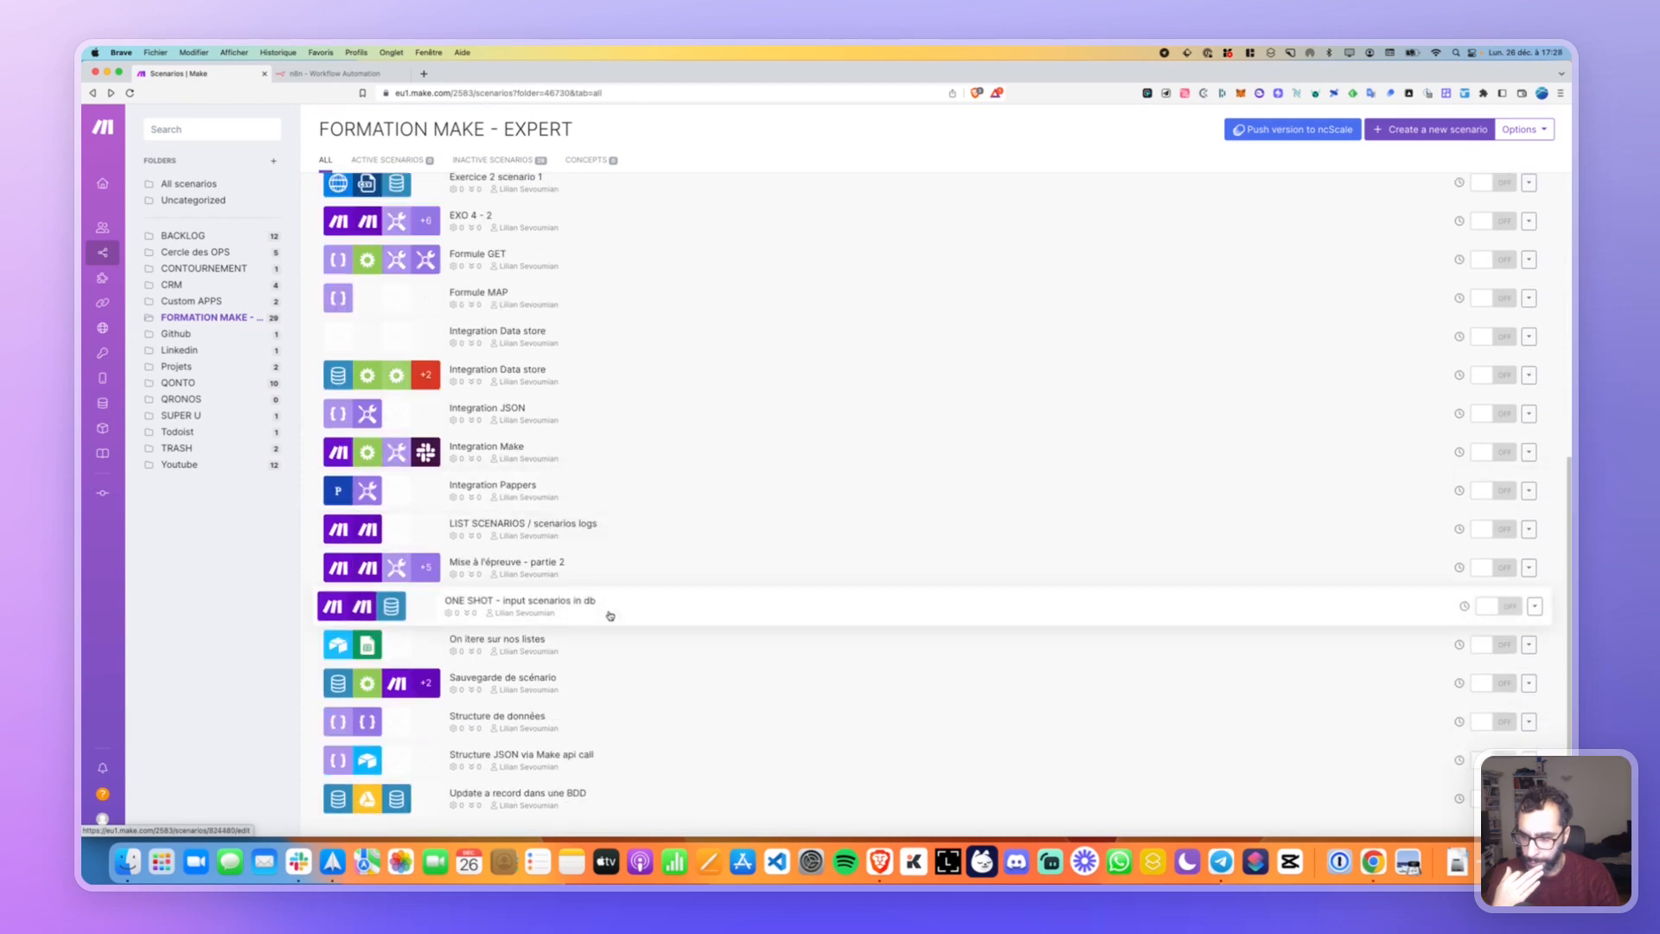
Review the Pappers API call settings in the Integration Pappers scenario, then return to n8n.
click(600, 493)
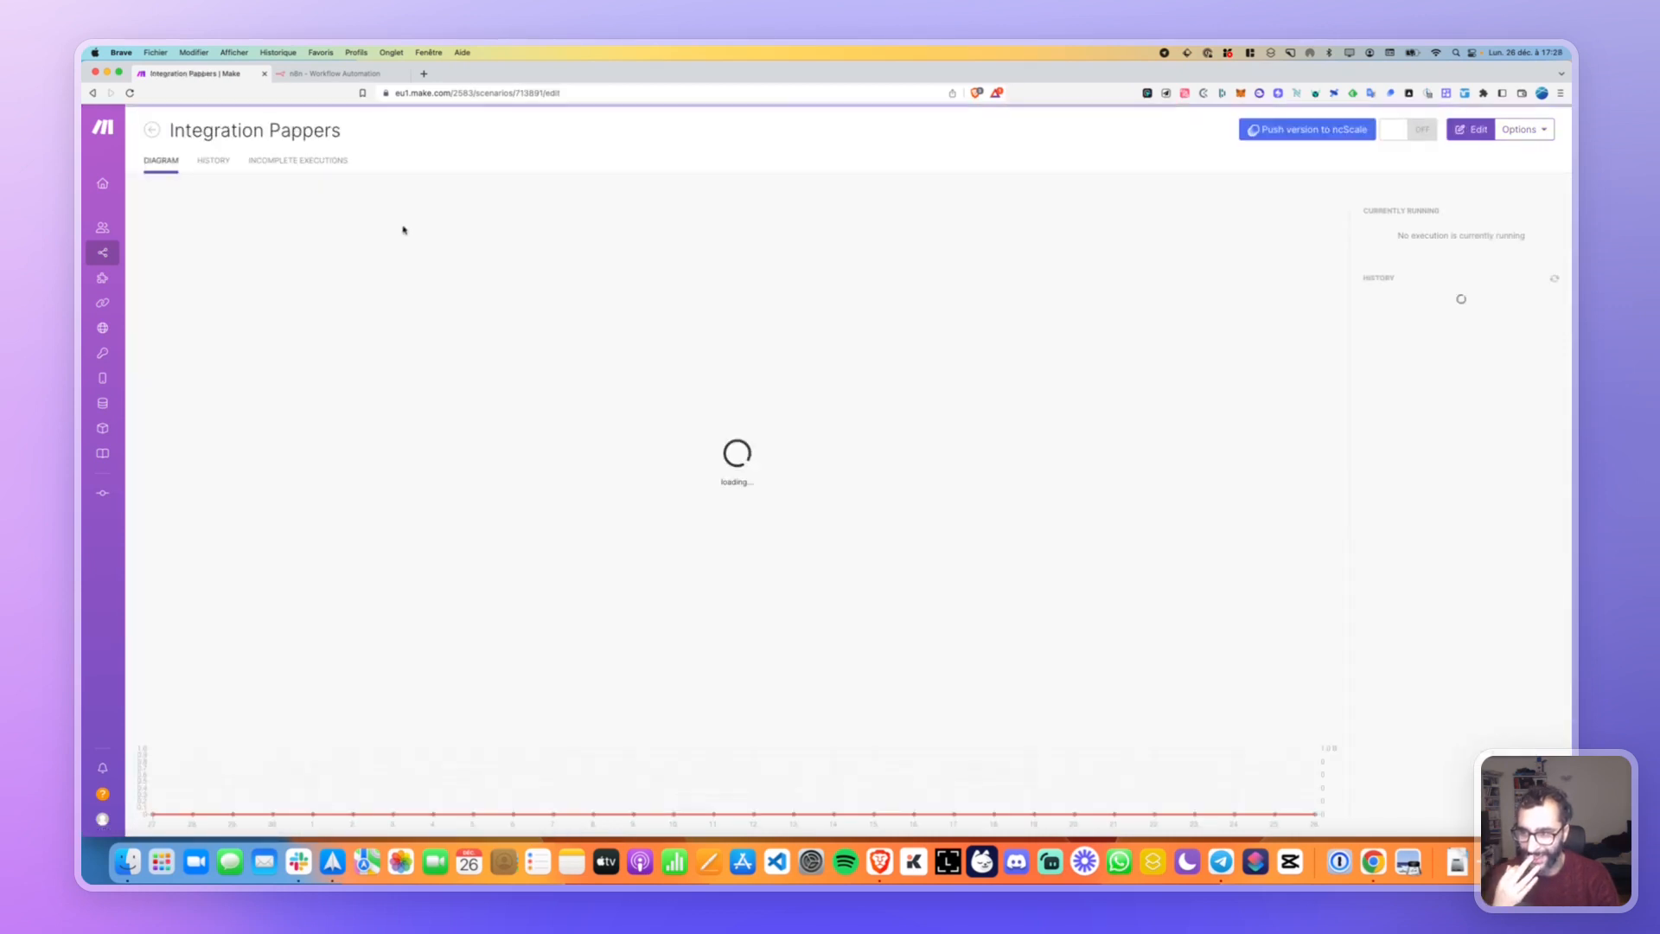
click(351, 419)
click(466, 428)
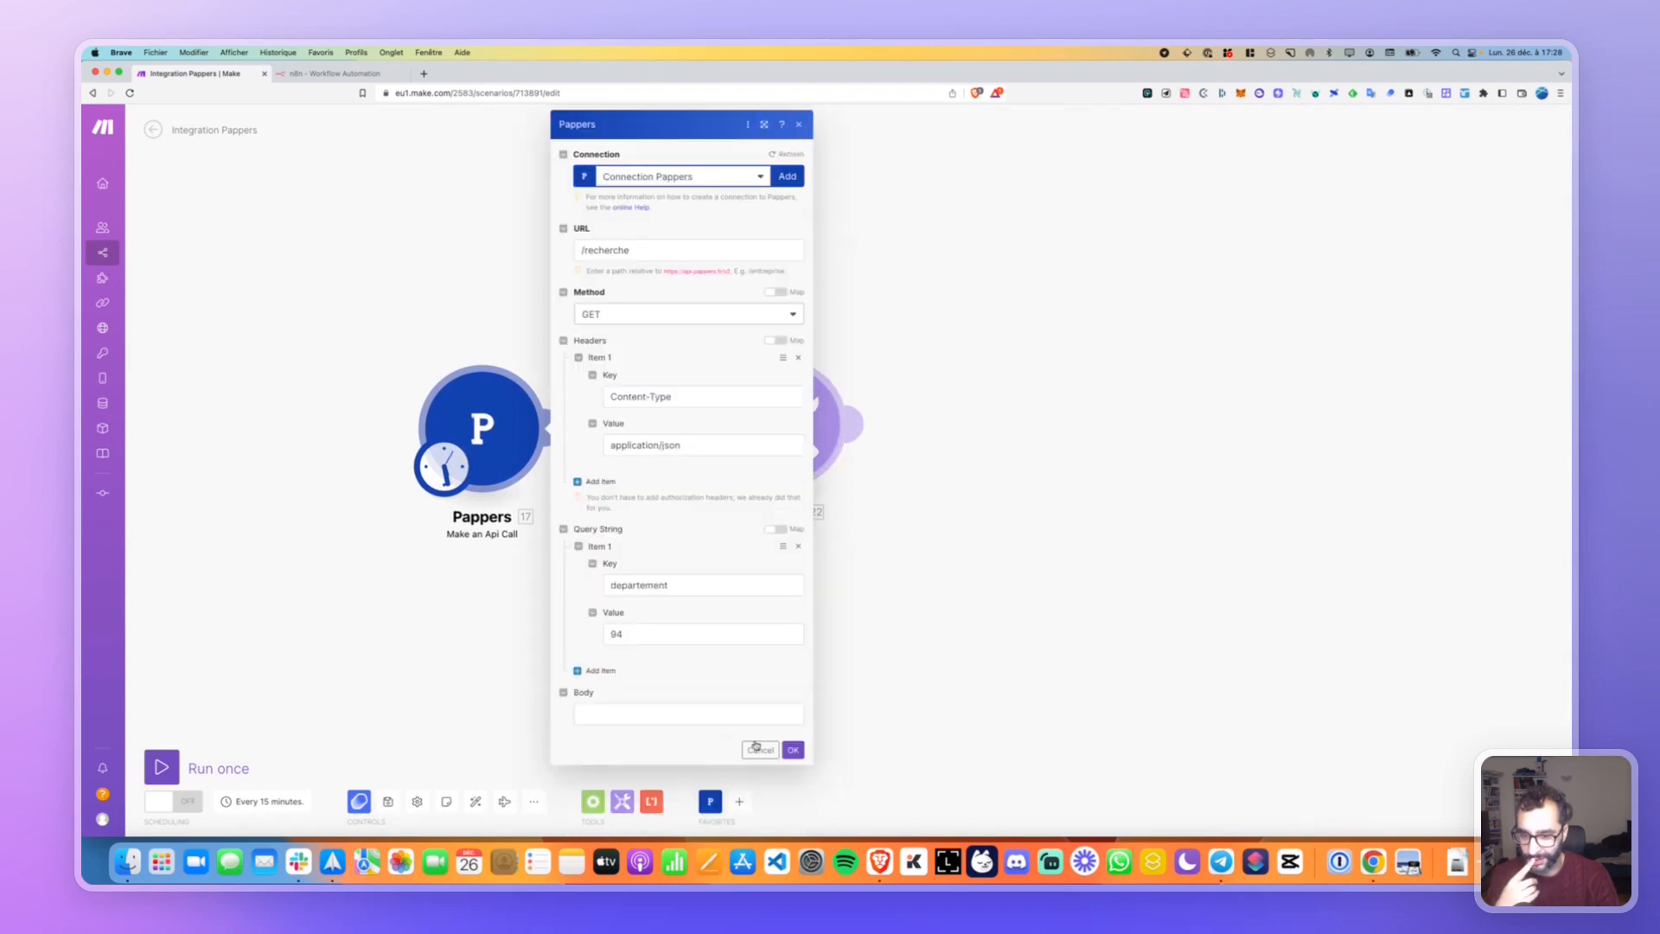
click(758, 746)
click(324, 73)
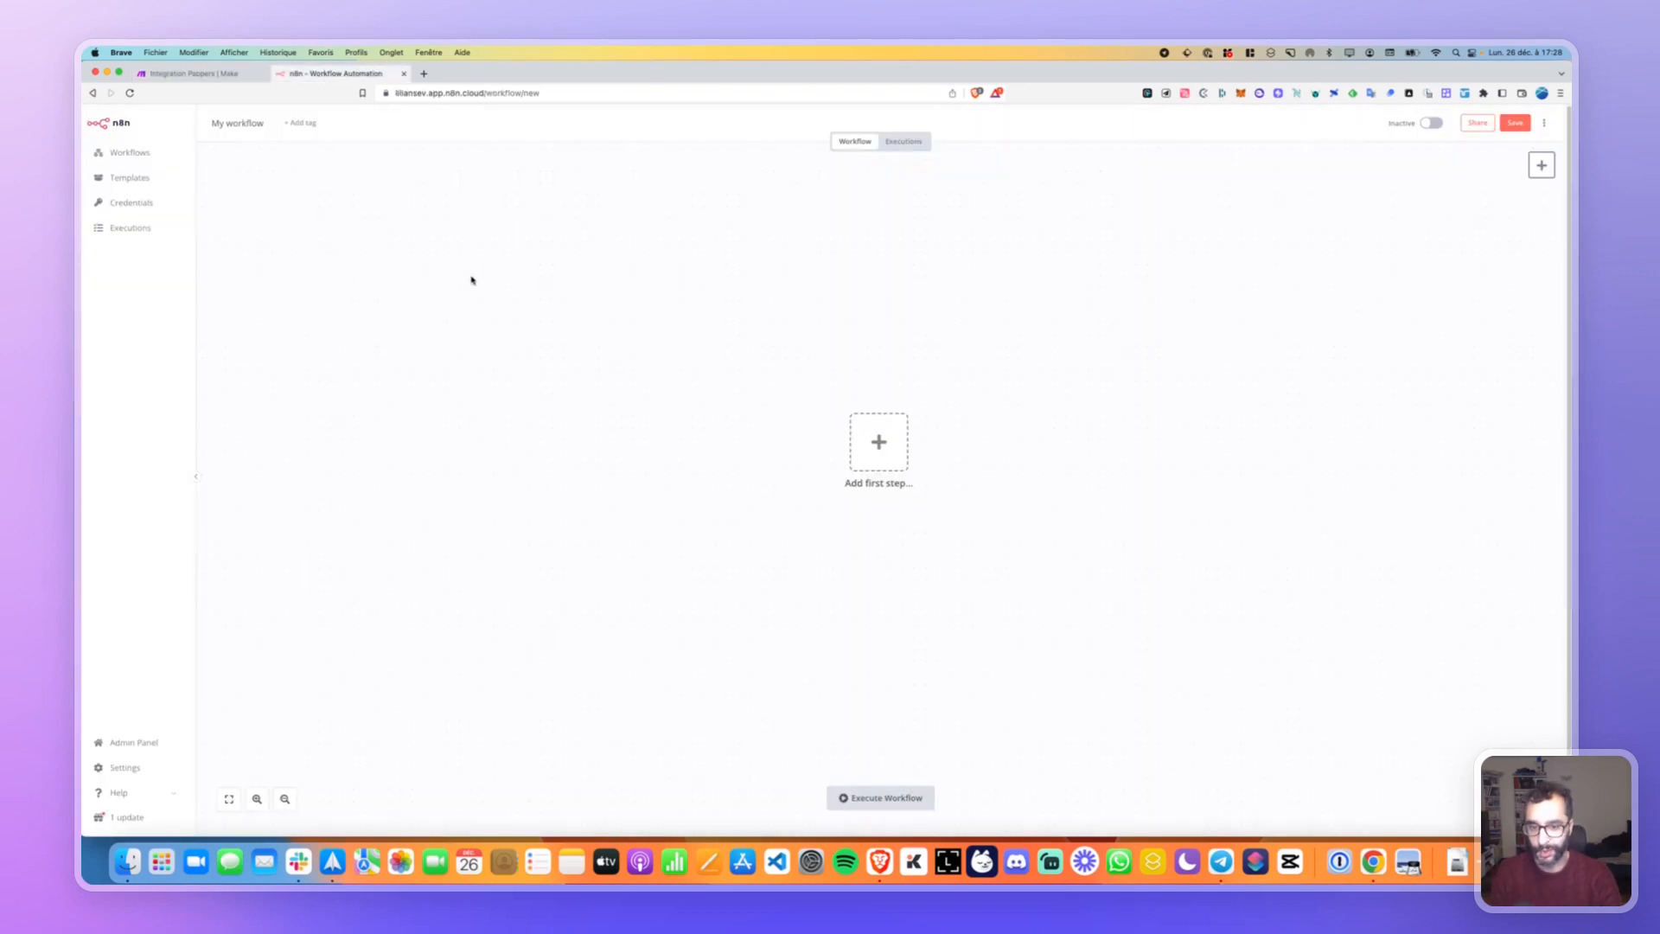
Begin the first step and try node searches for 'papp' and 'htt'.
click(890, 436)
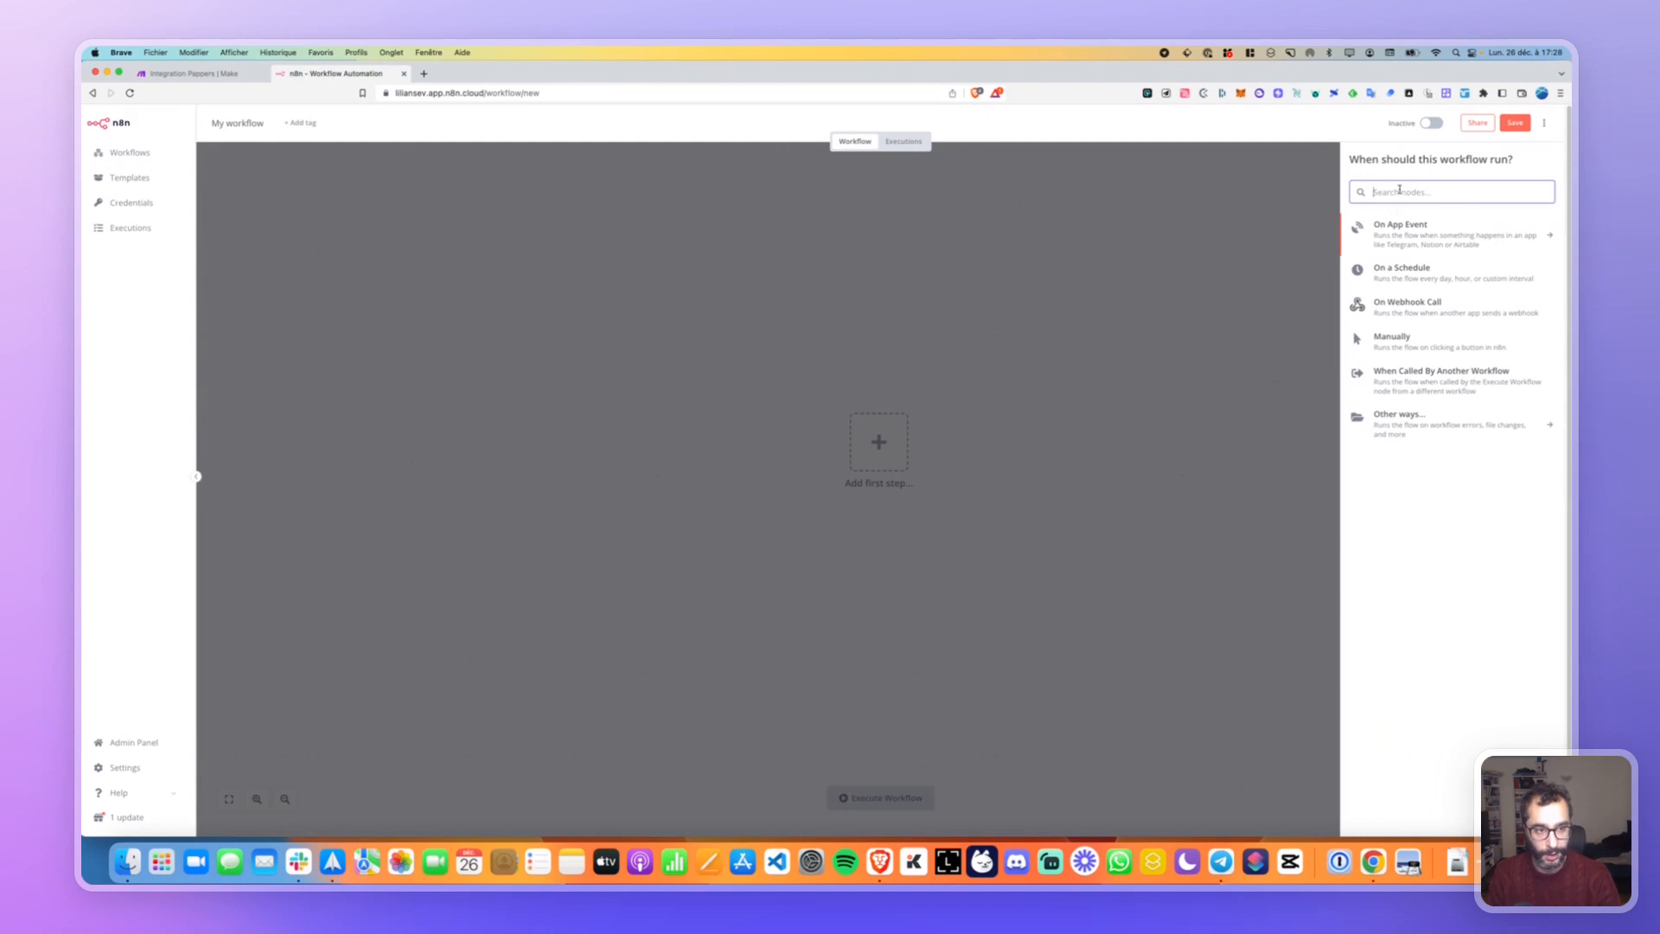
text(pappers)
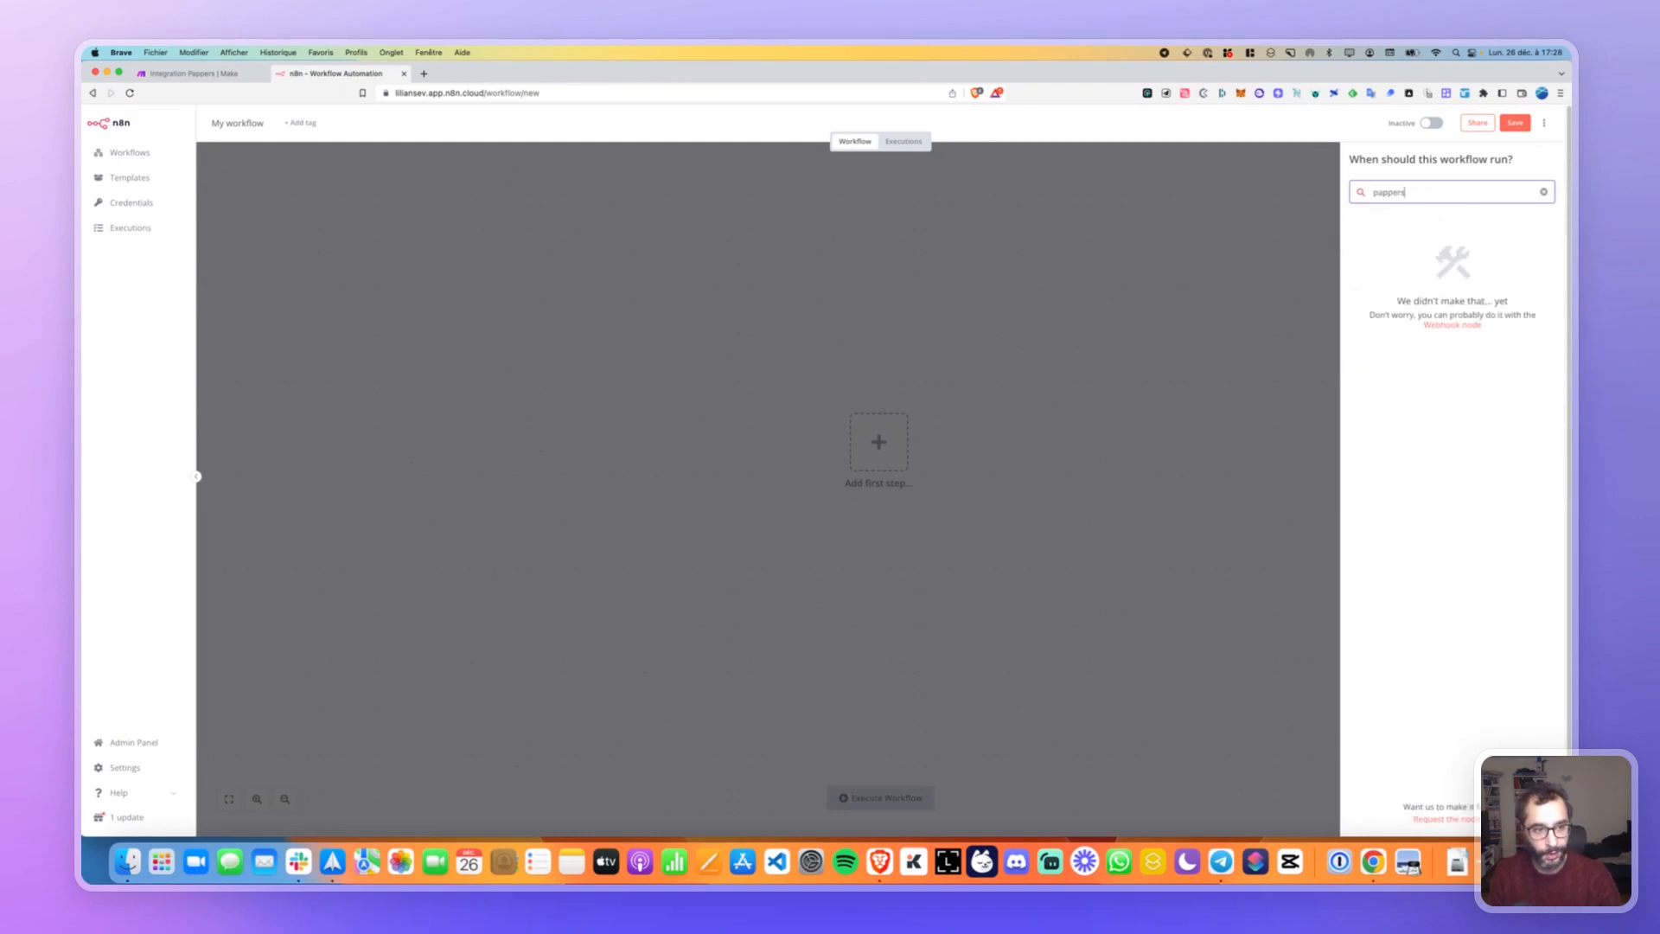
key(super+a)
key(BackSpace)
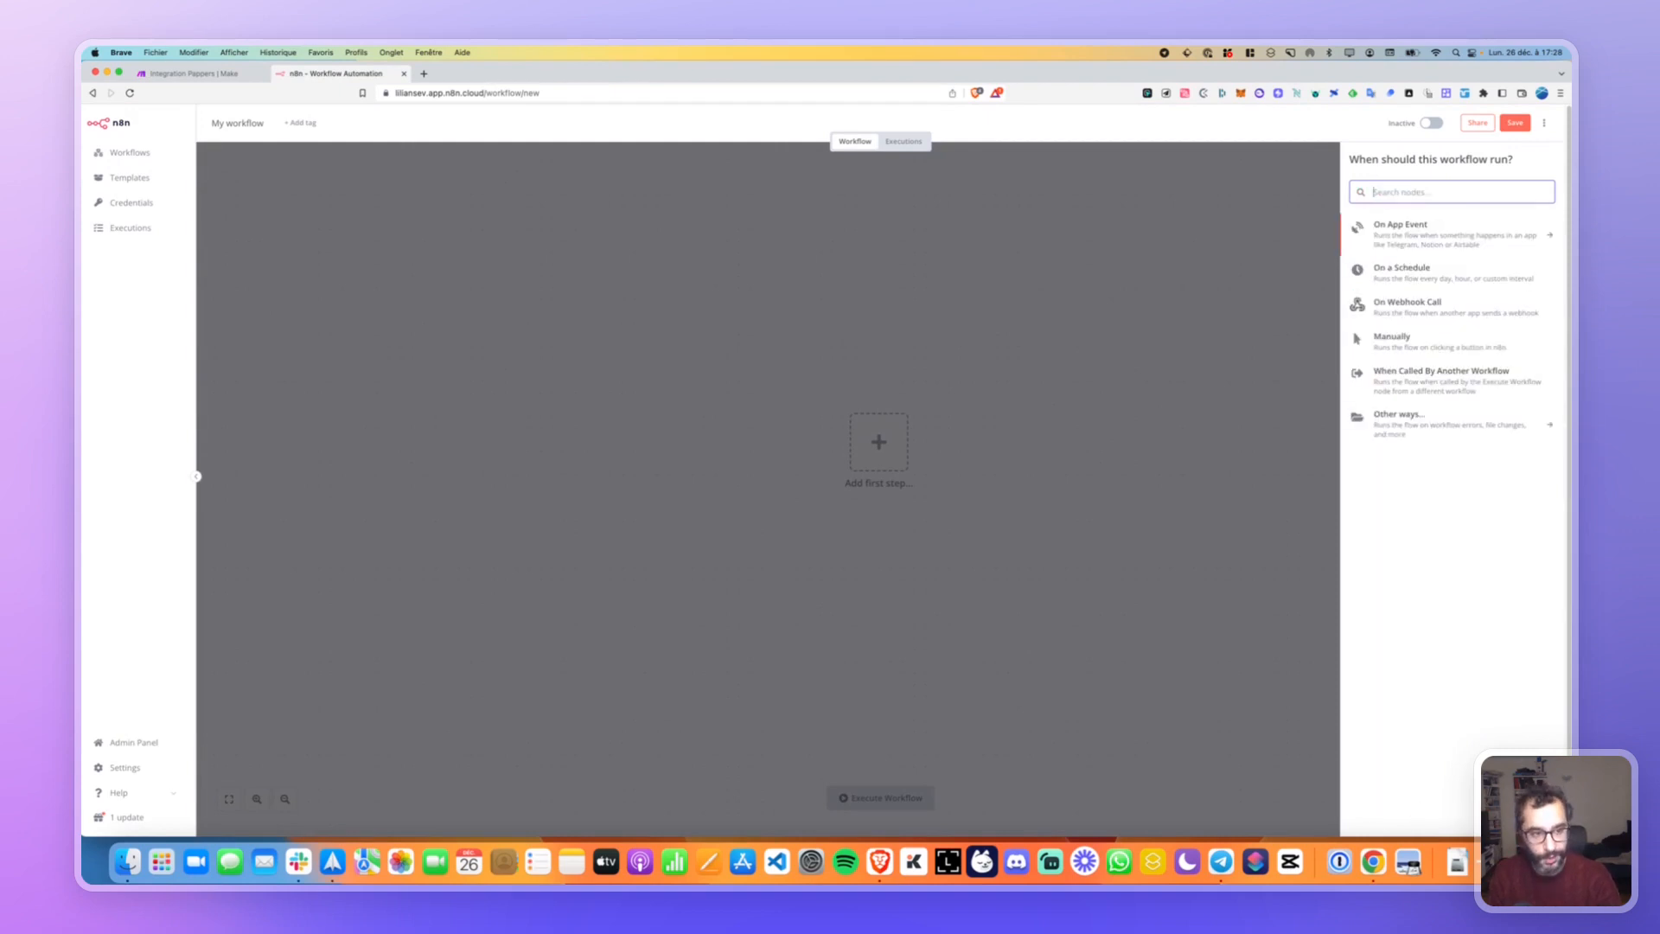
text(htt)
key(super+a)
key(BackSpace)
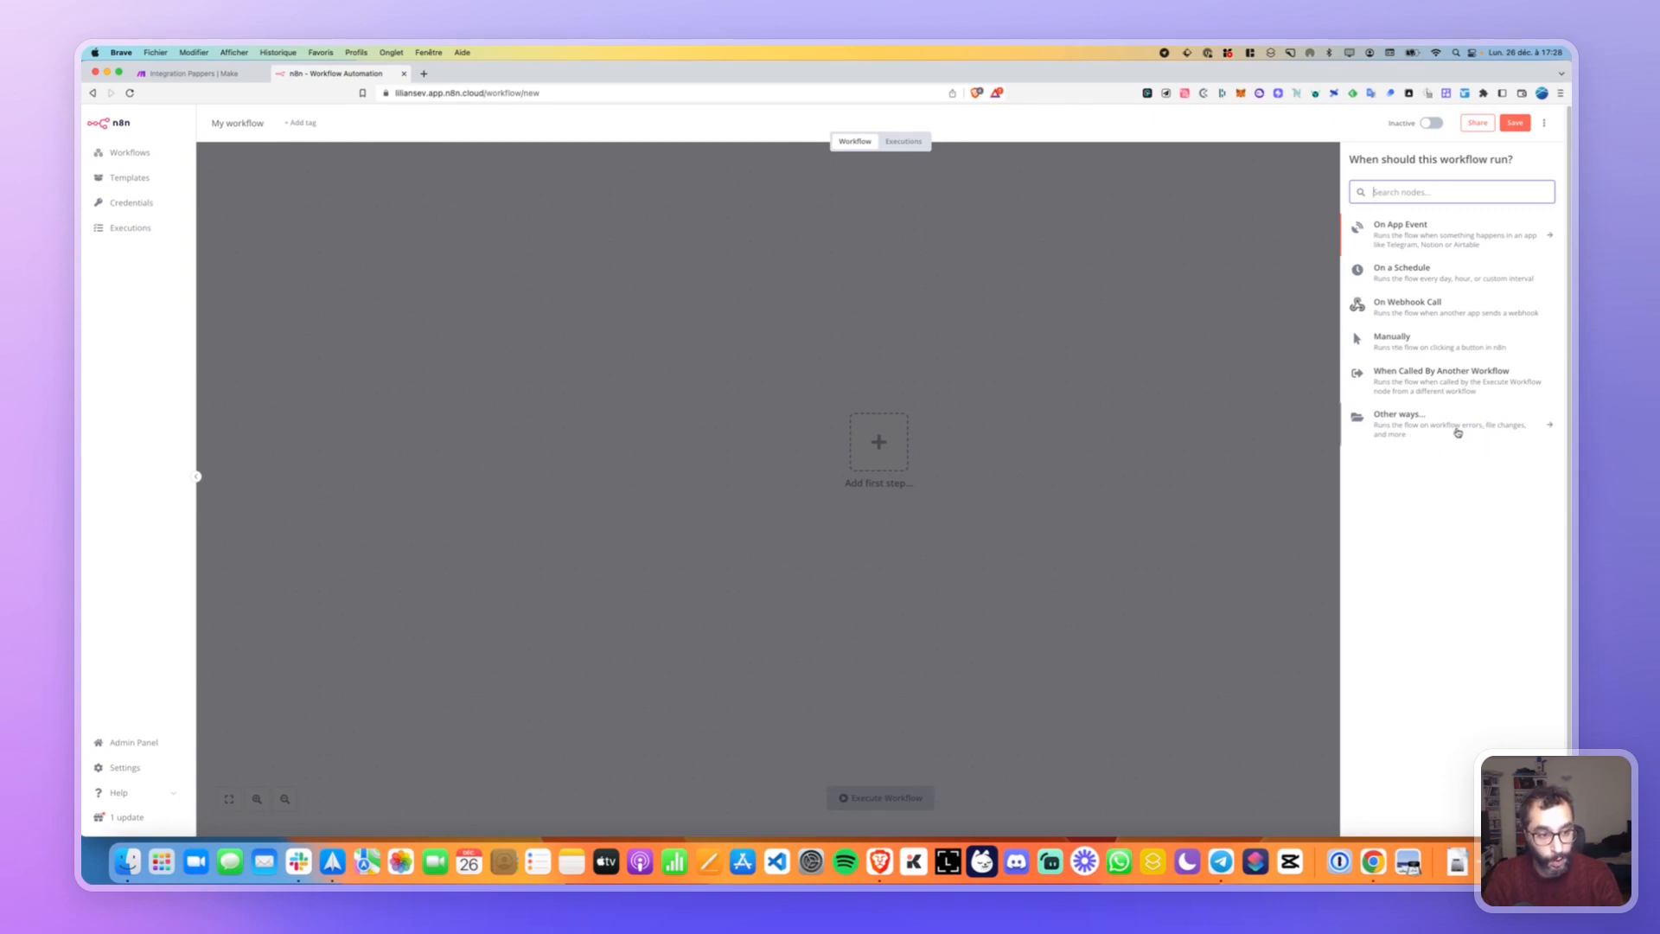
Browse the Other ways and On App Event trigger lists, then pick the manual trigger.
click(1482, 430)
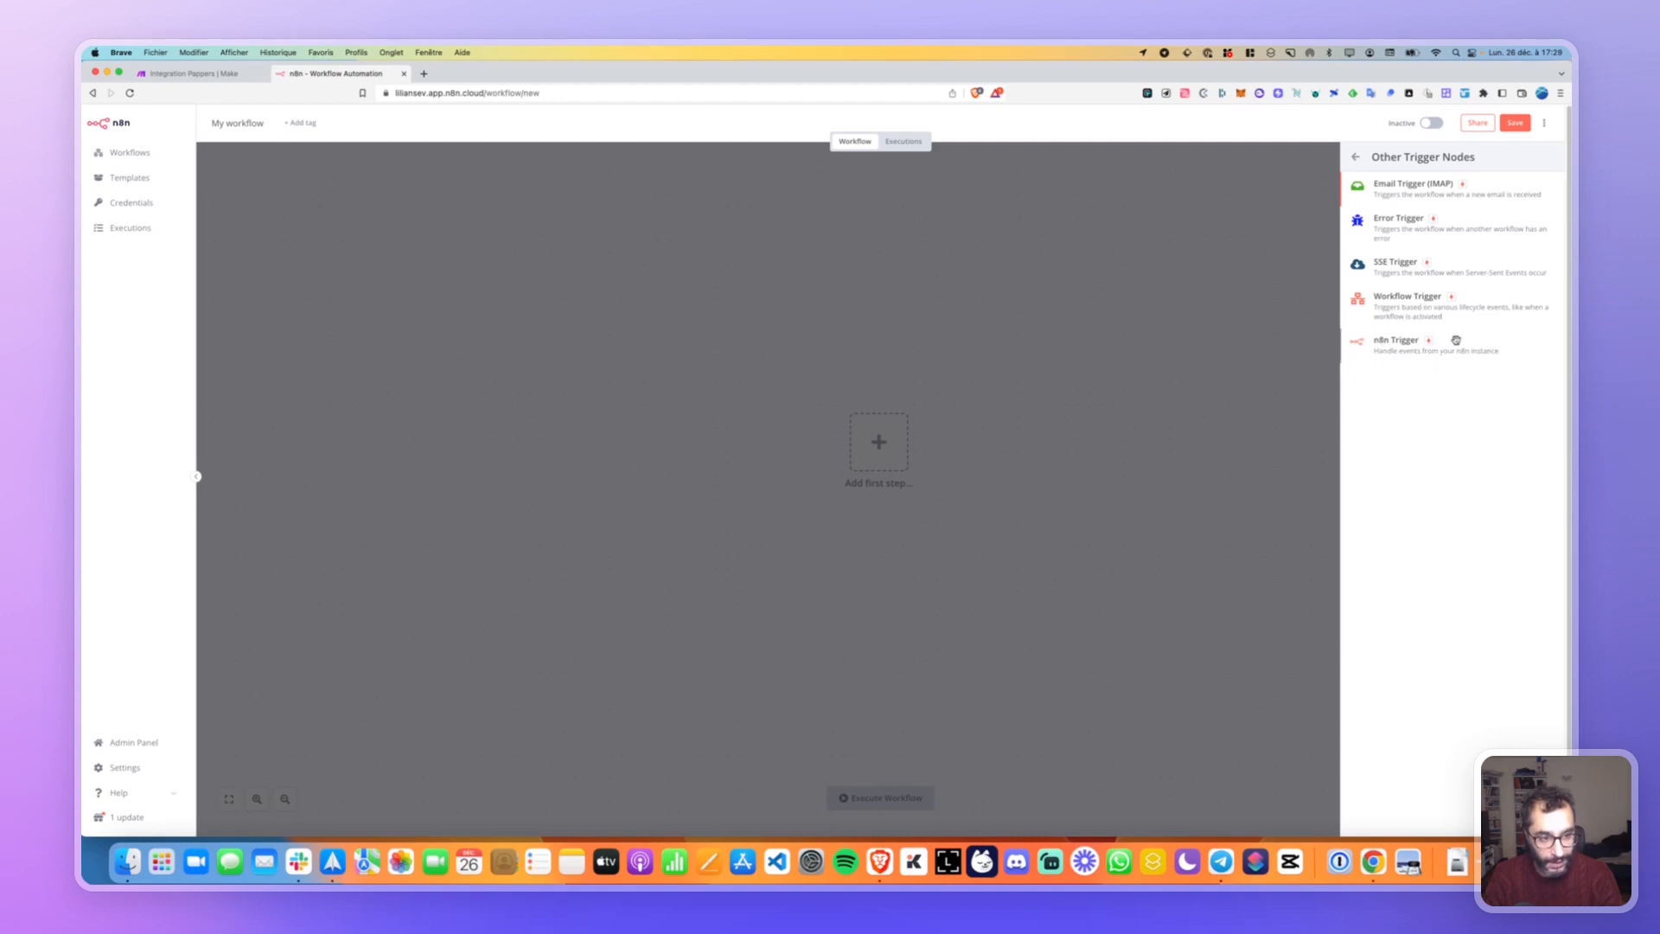
click(1355, 158)
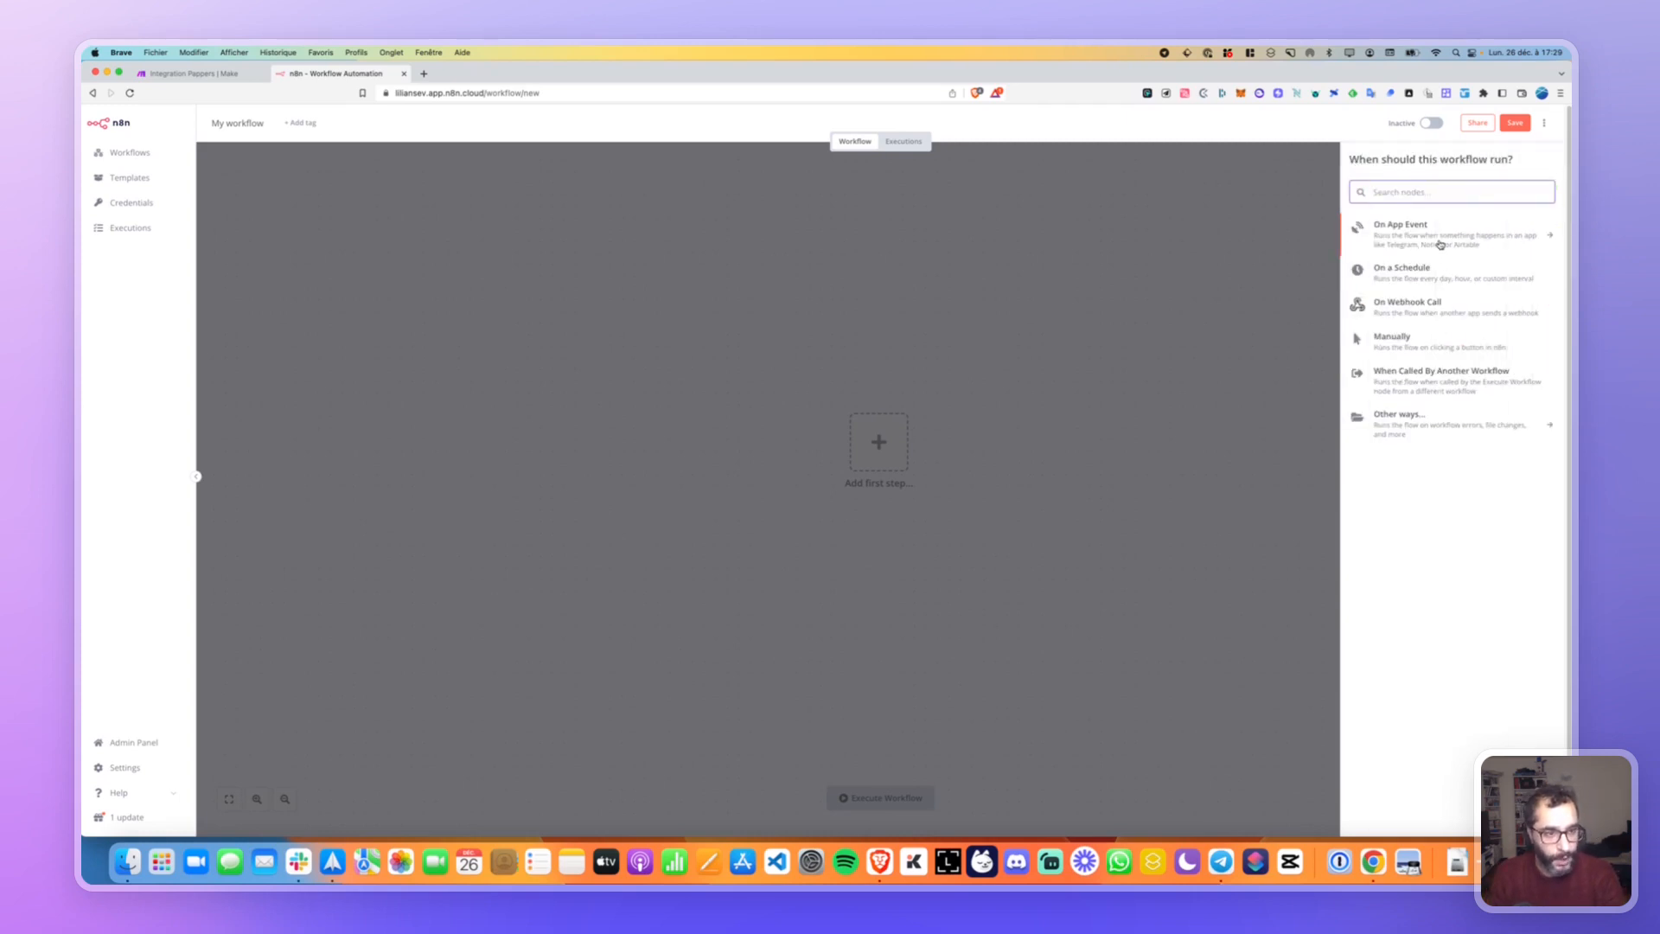
click(1437, 243)
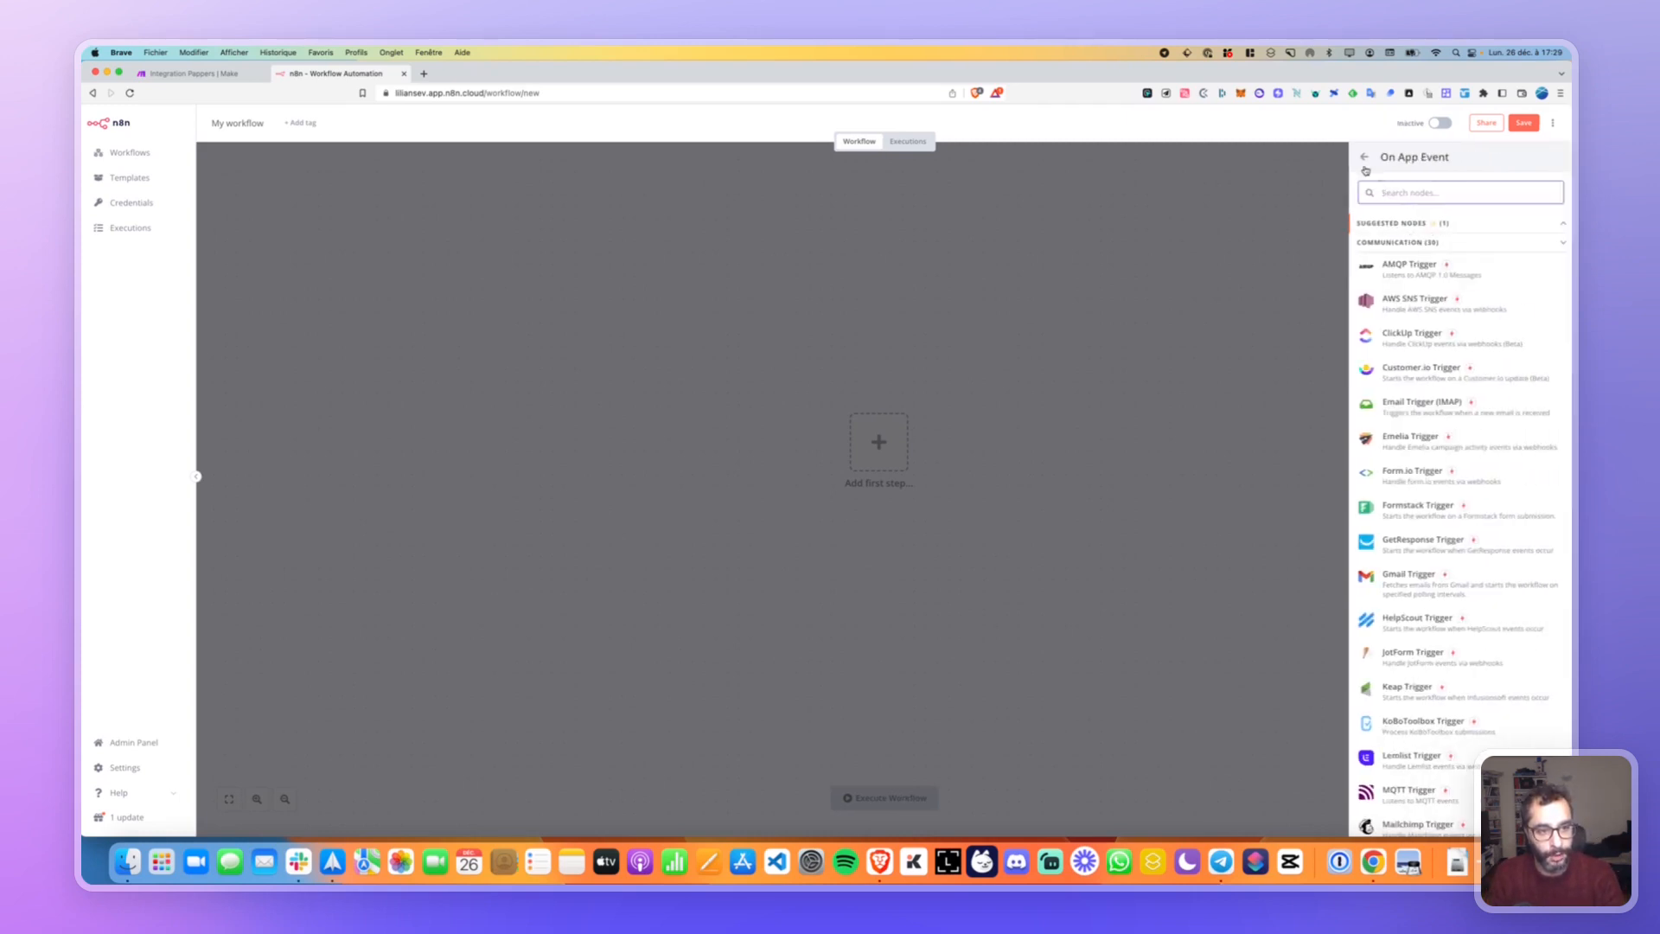
click(1360, 158)
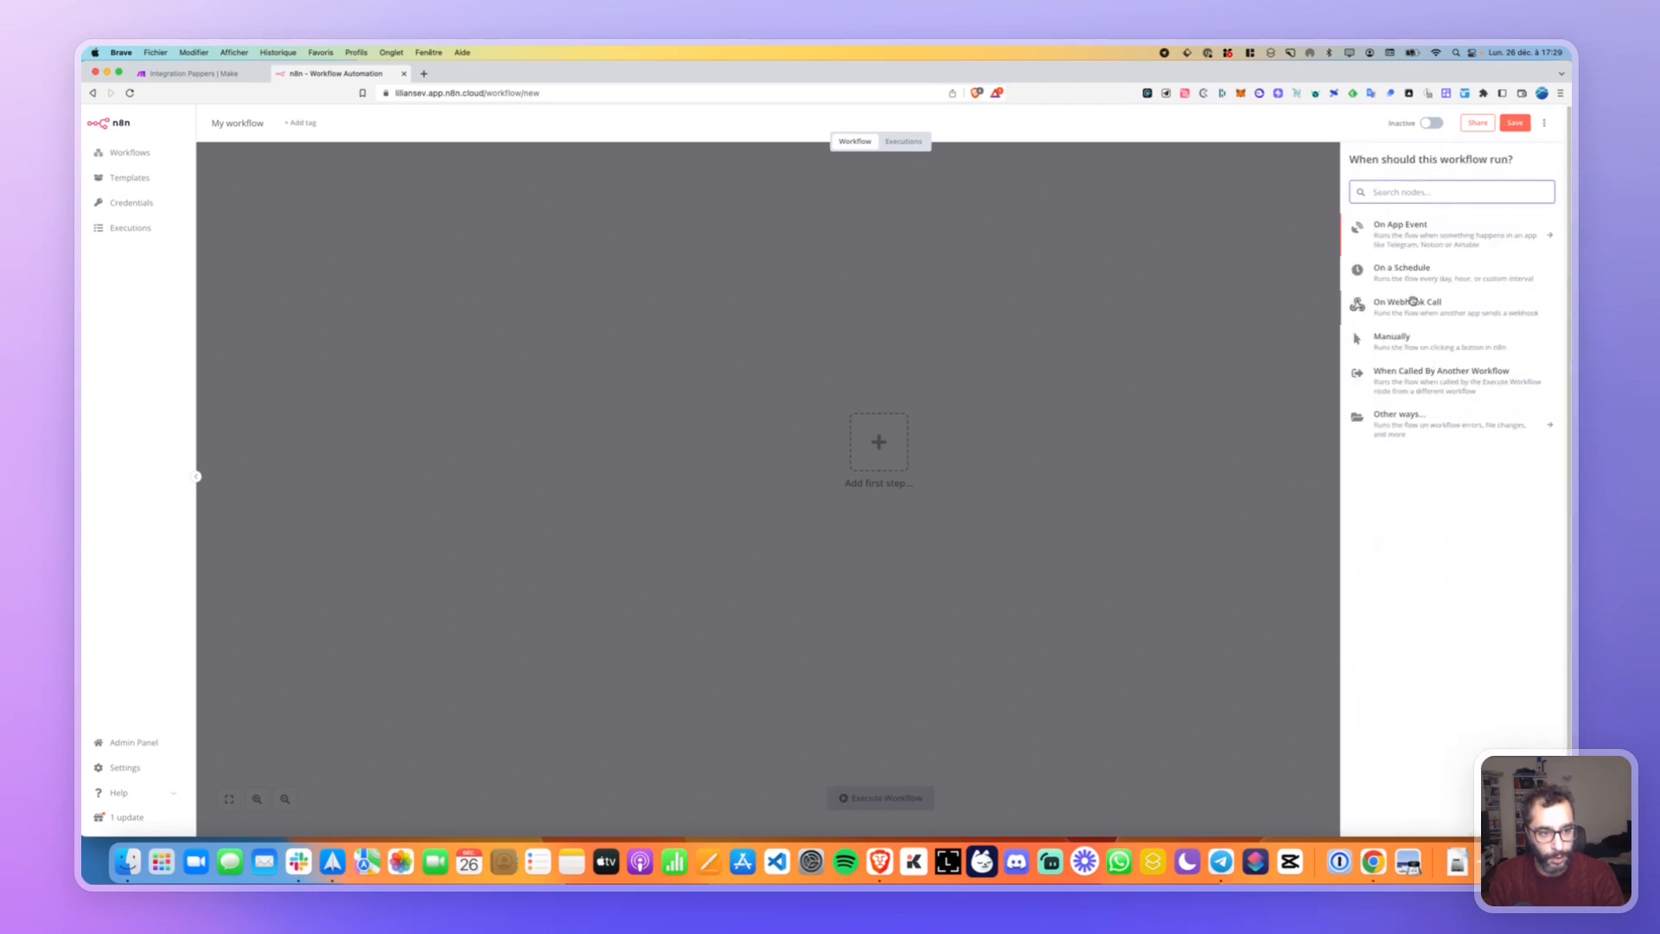
click(1402, 338)
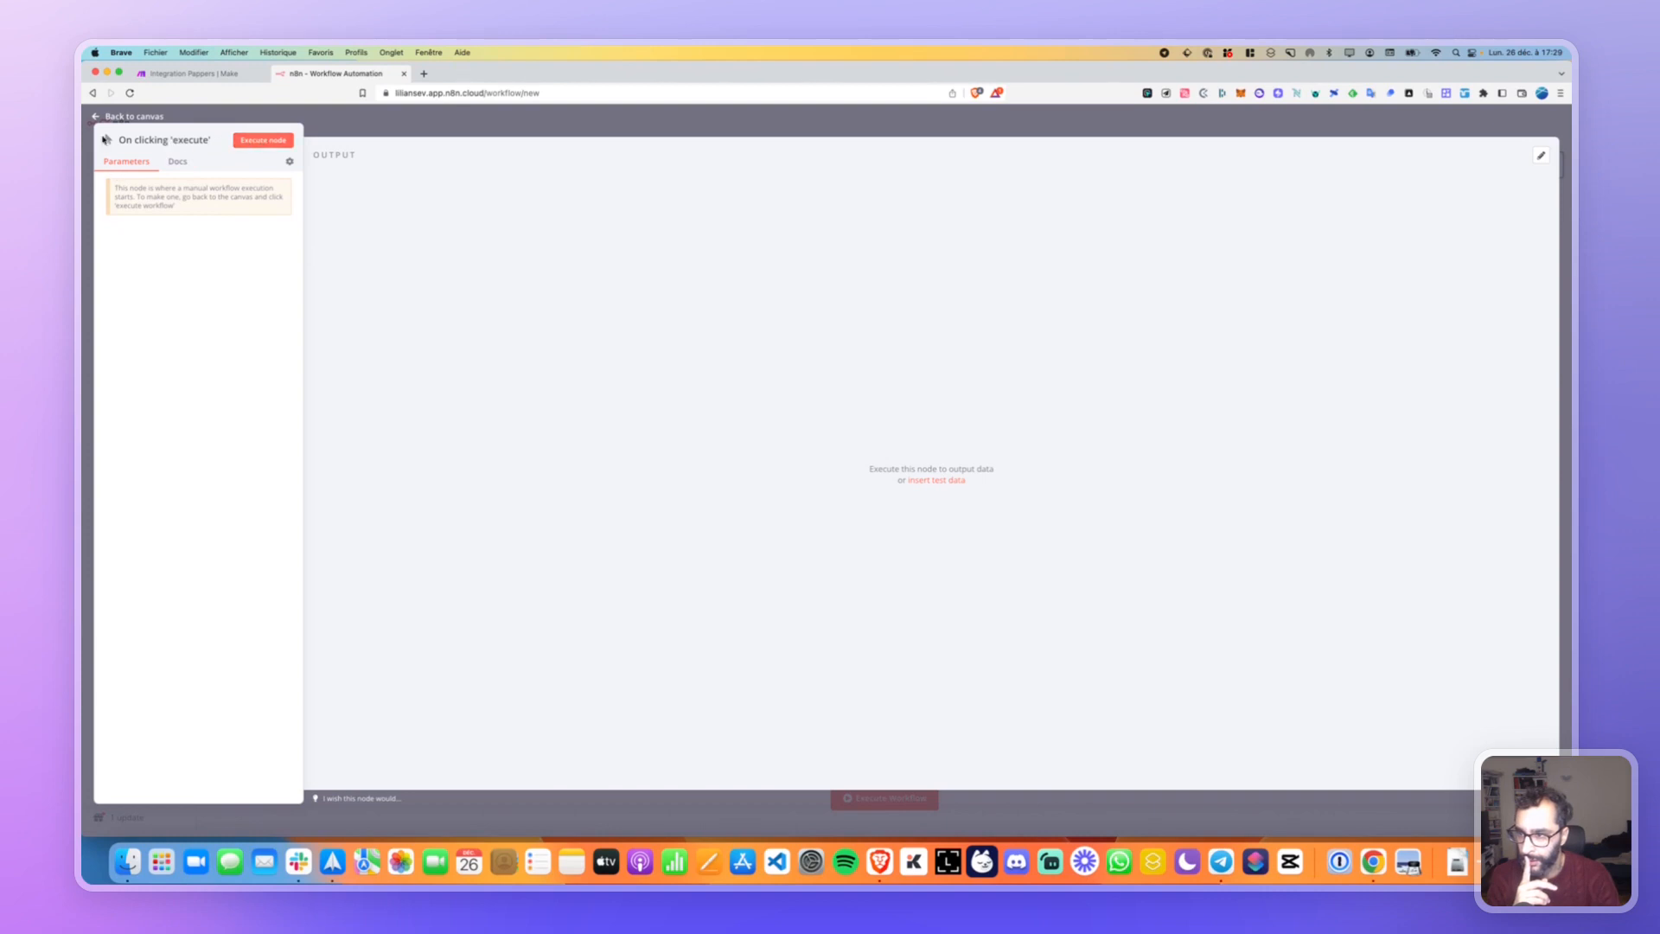
Inspect the On clicking 'execute' trigger, run the workflow for 1 item, and open the node panel.
click(98, 118)
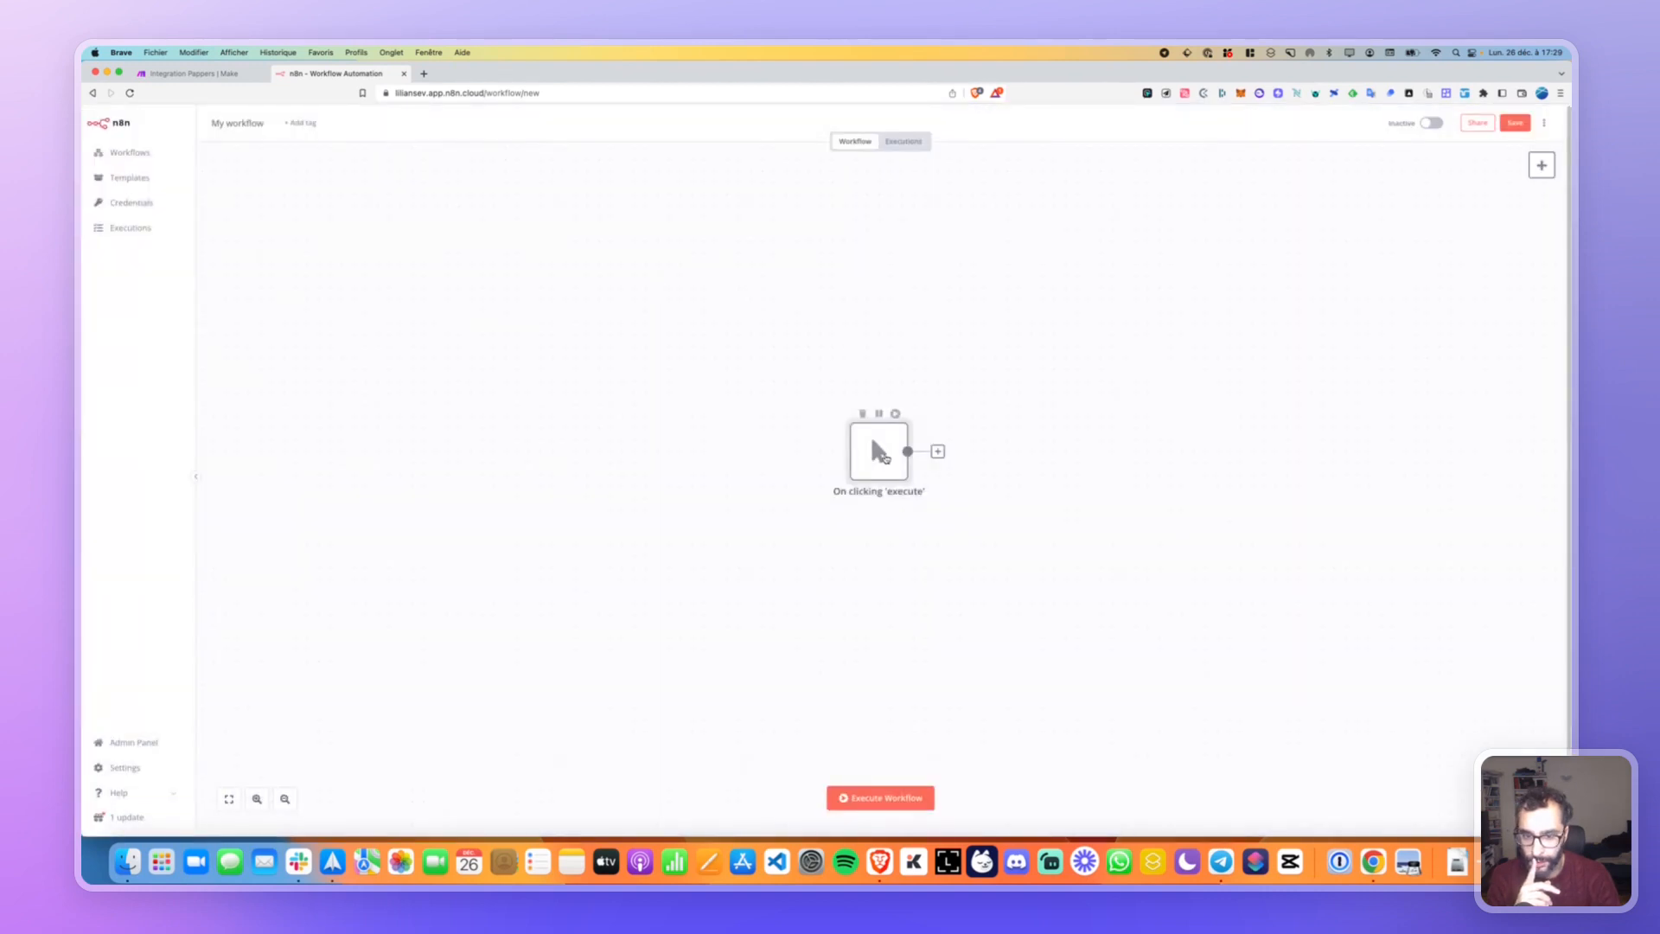
double_click(882, 455)
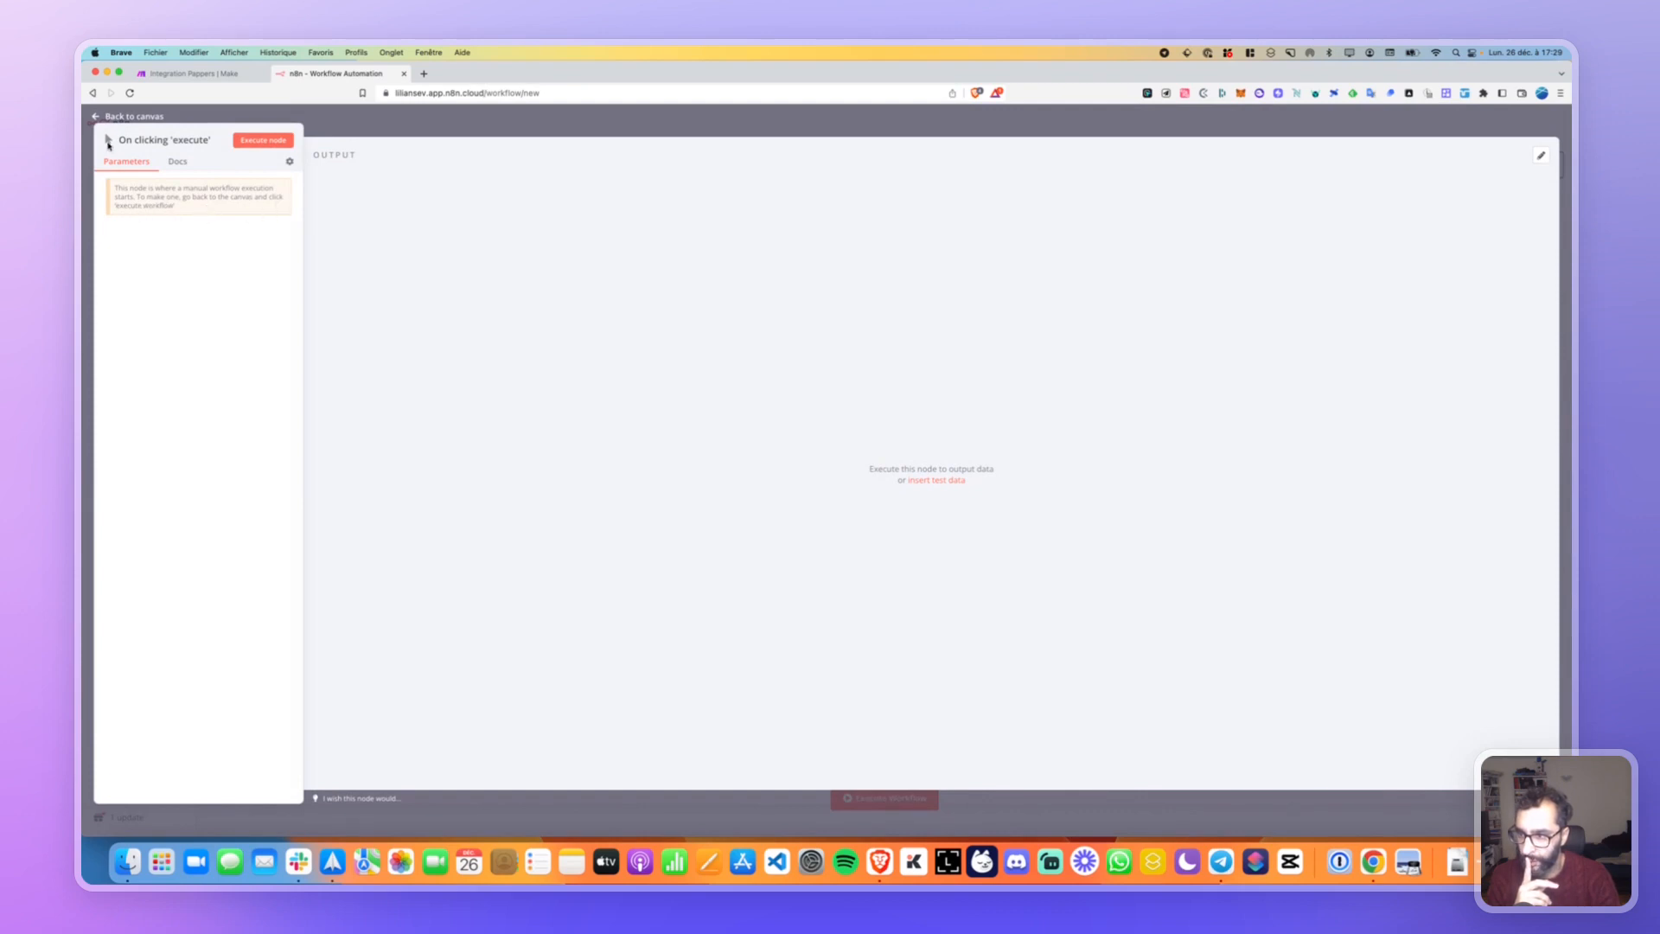
click(97, 118)
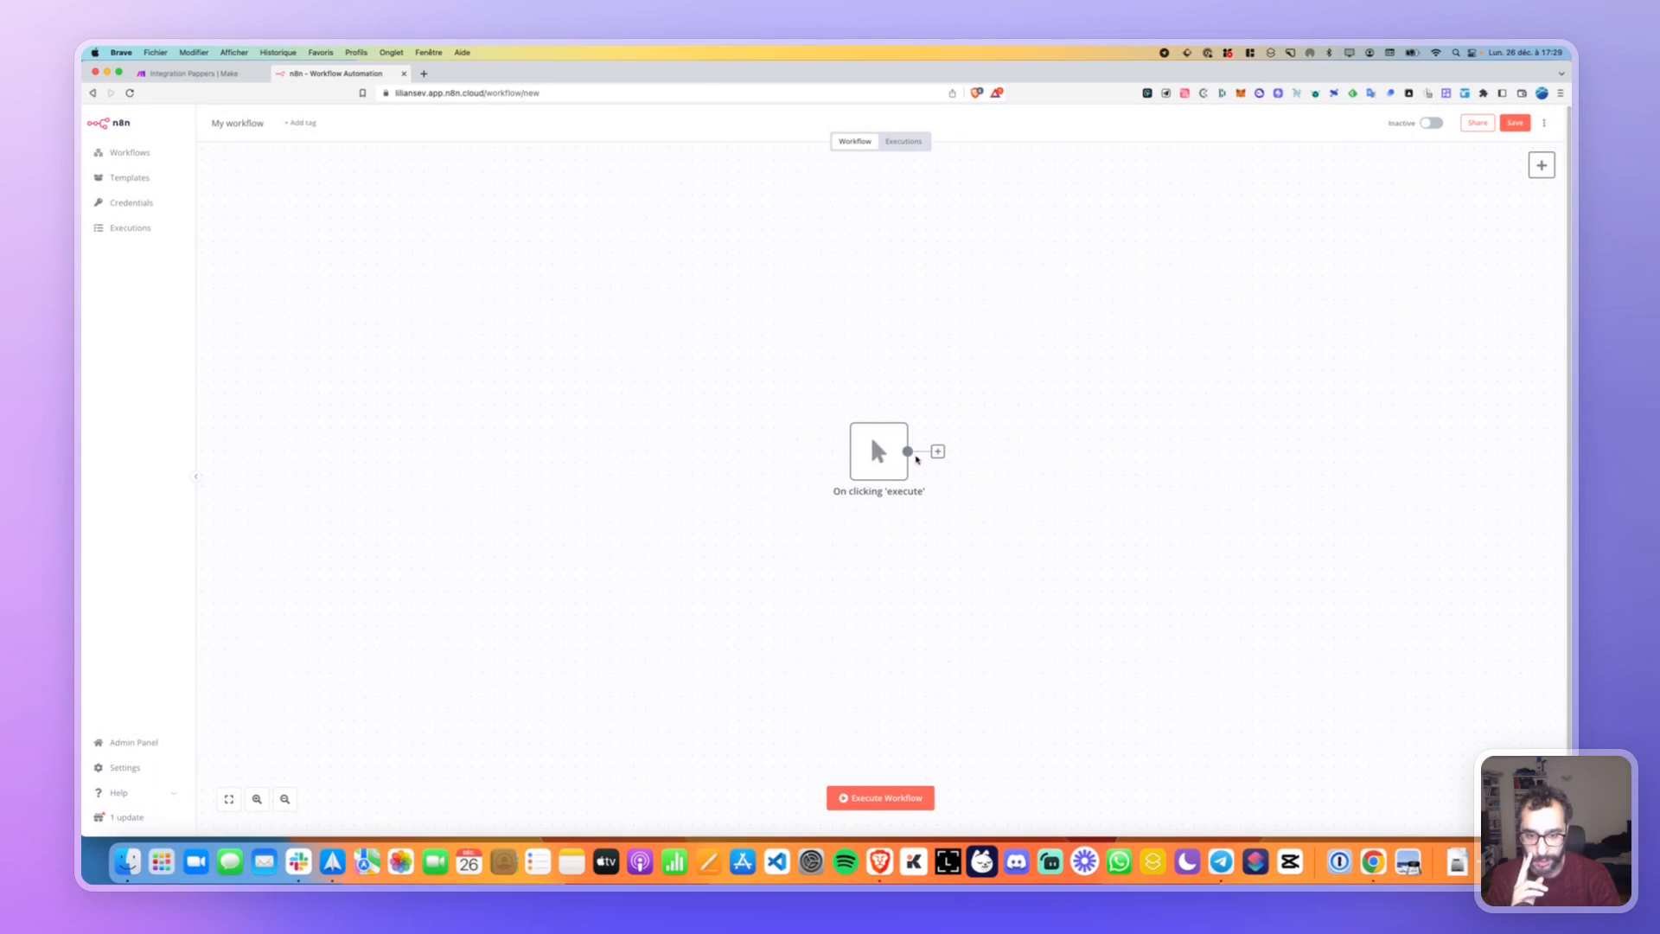
click(874, 797)
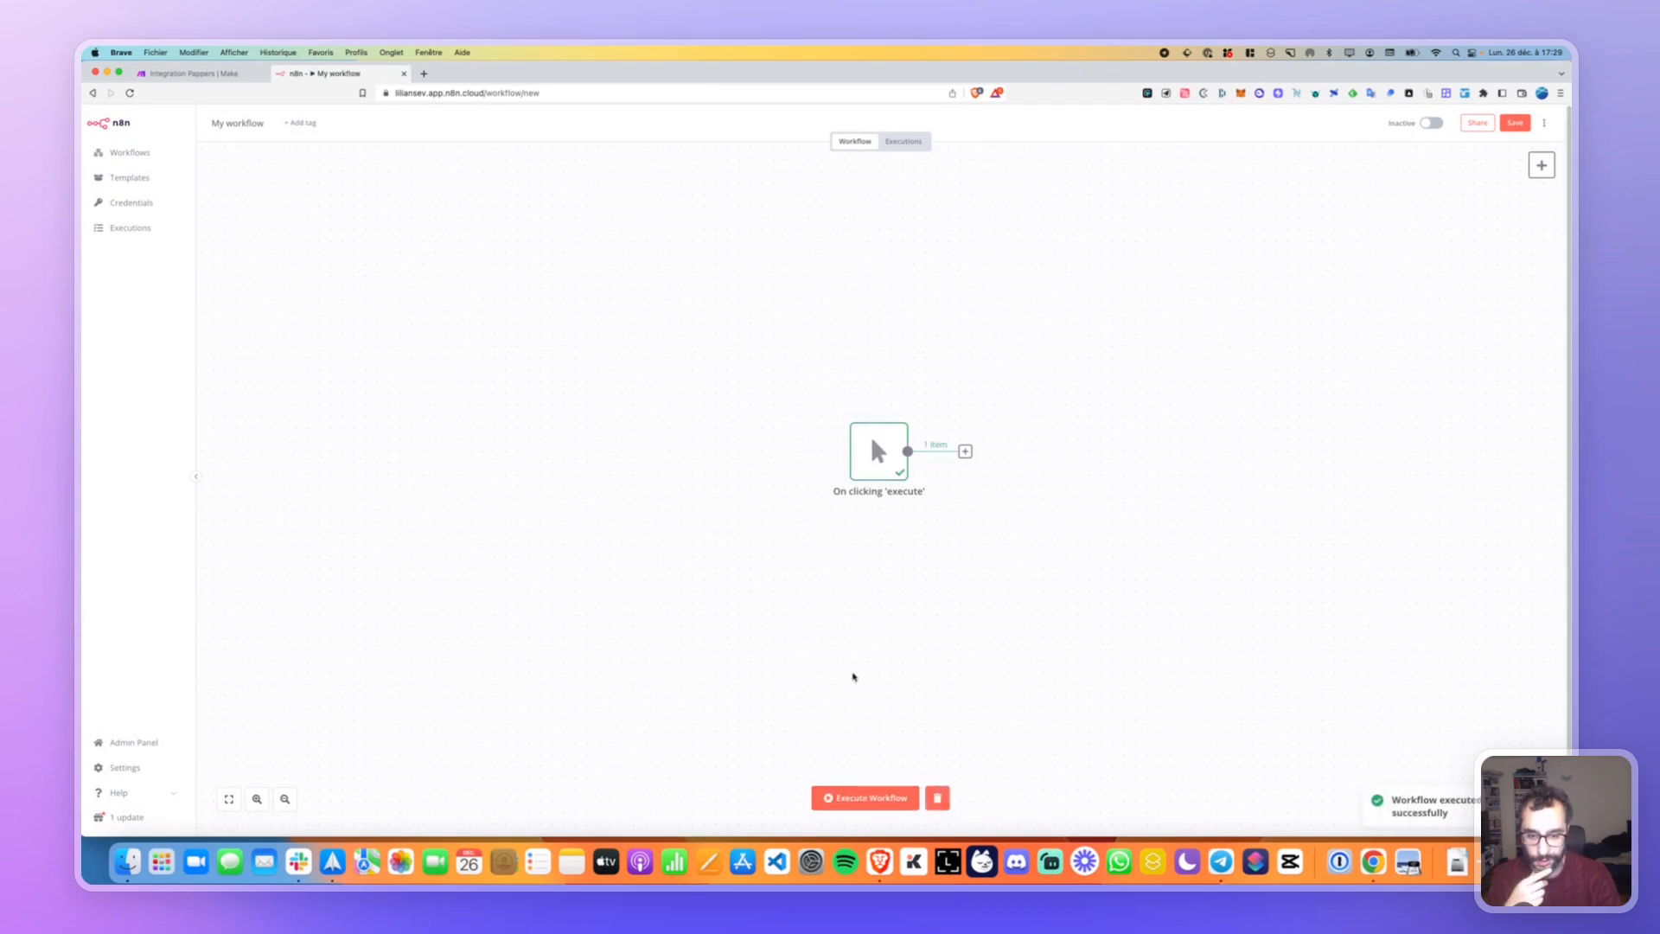
click(965, 450)
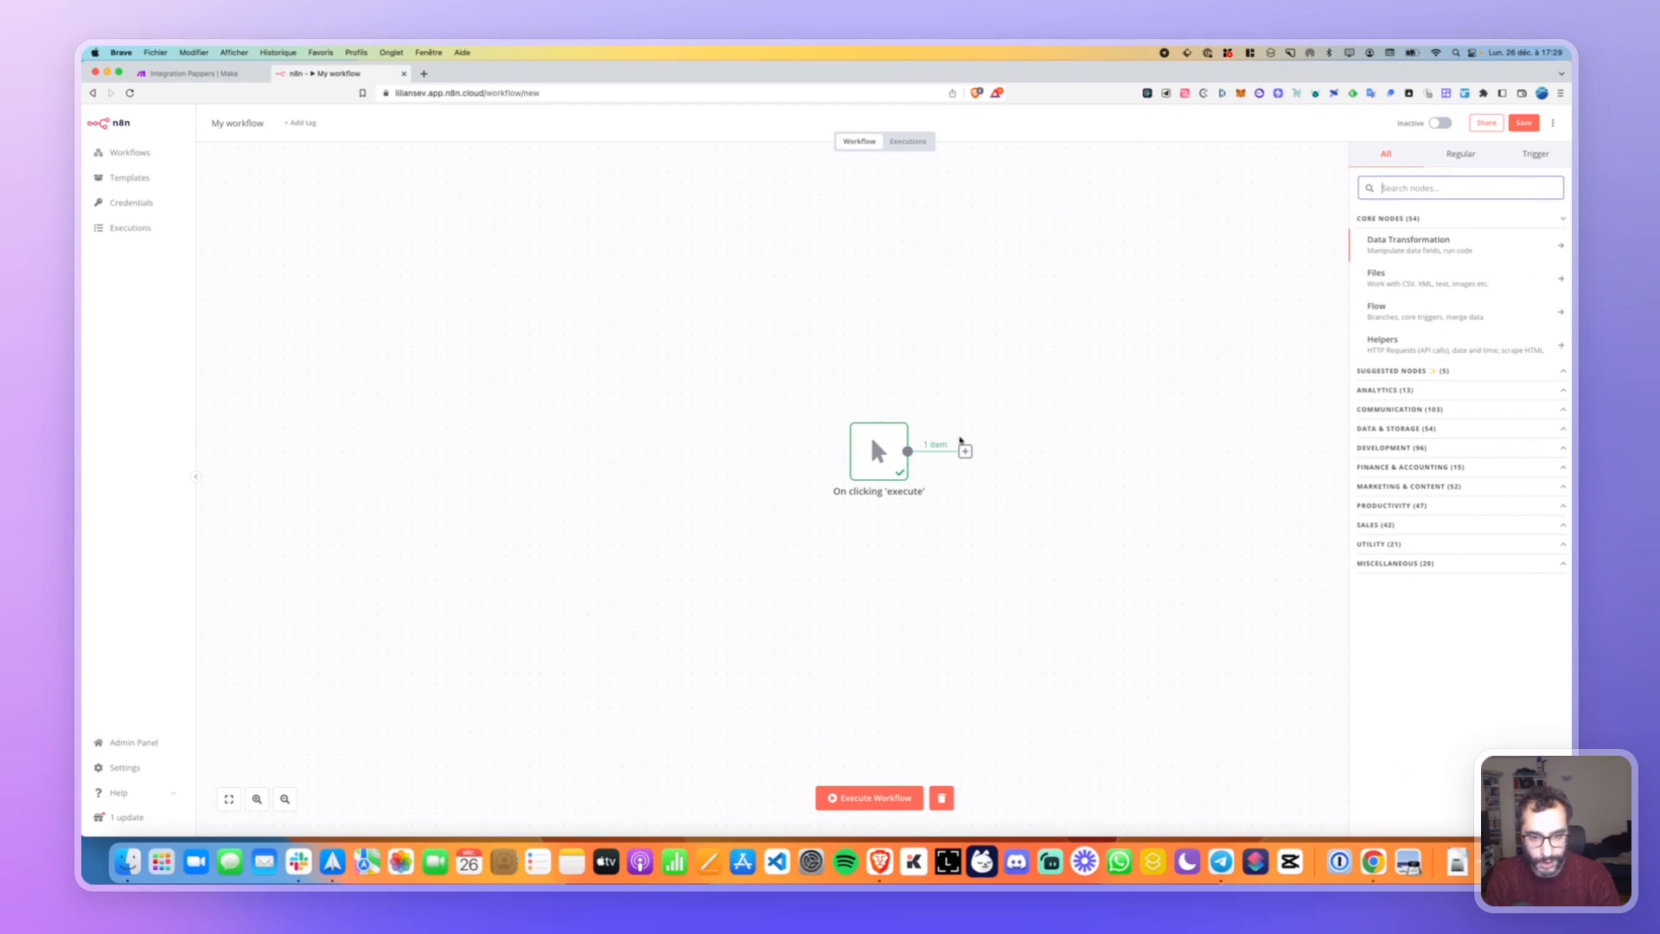
Add an On Webhook Call trigger from the Trigger node list.
drag(1087, 350, 855, 346)
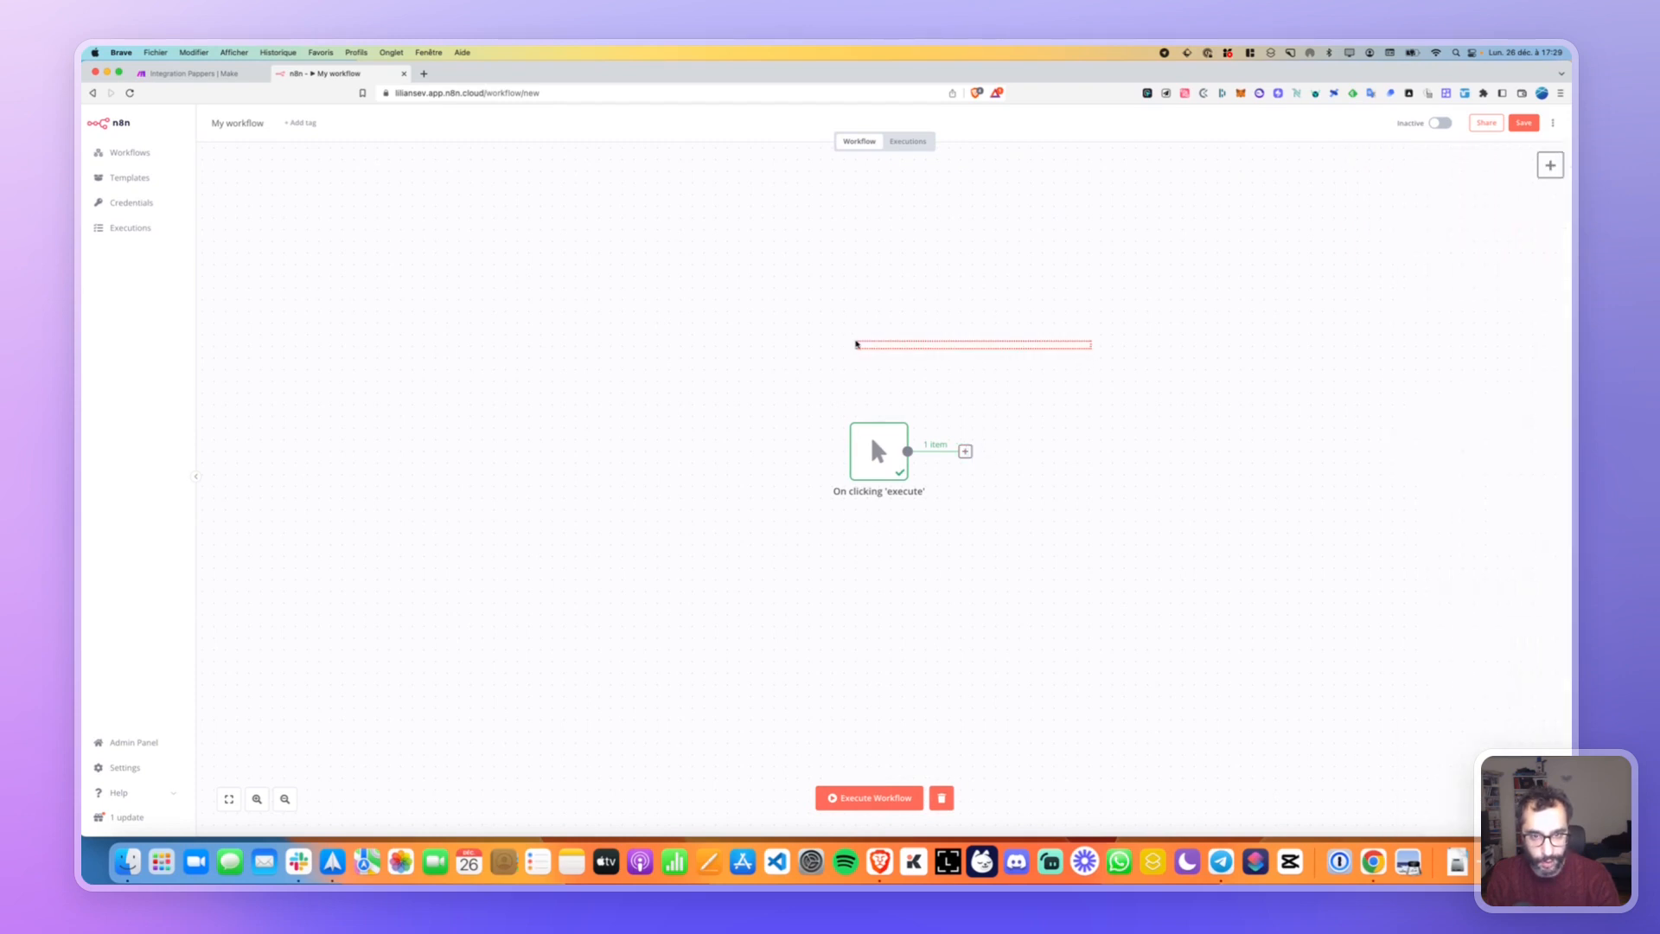
click(967, 453)
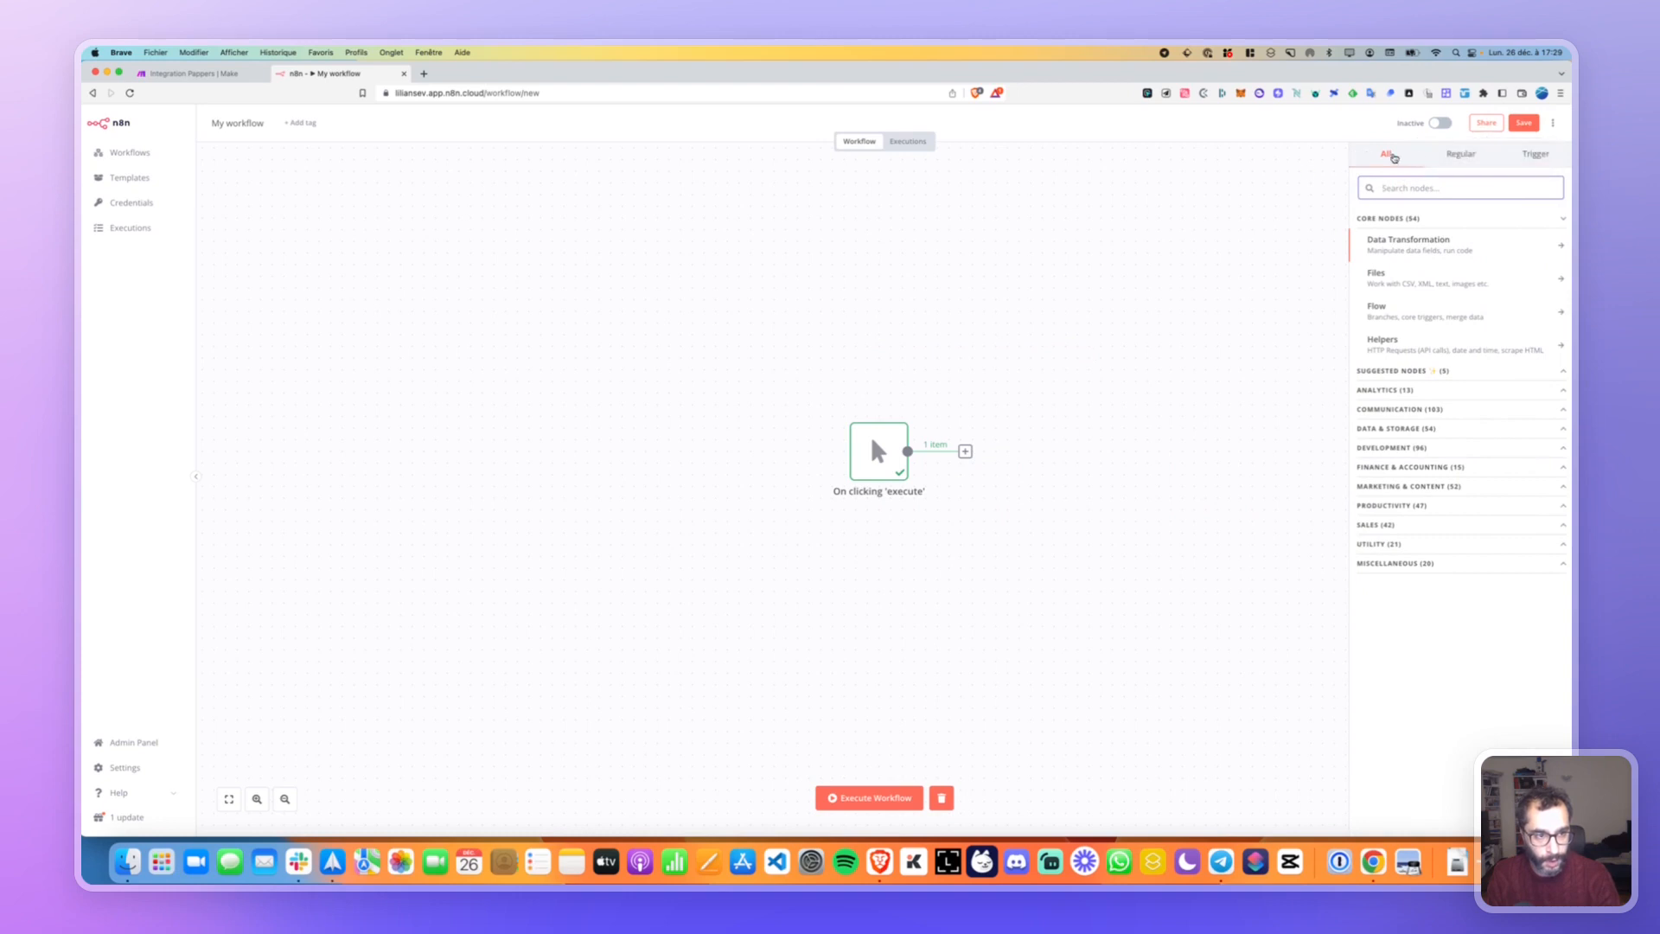
click(1460, 154)
click(1532, 155)
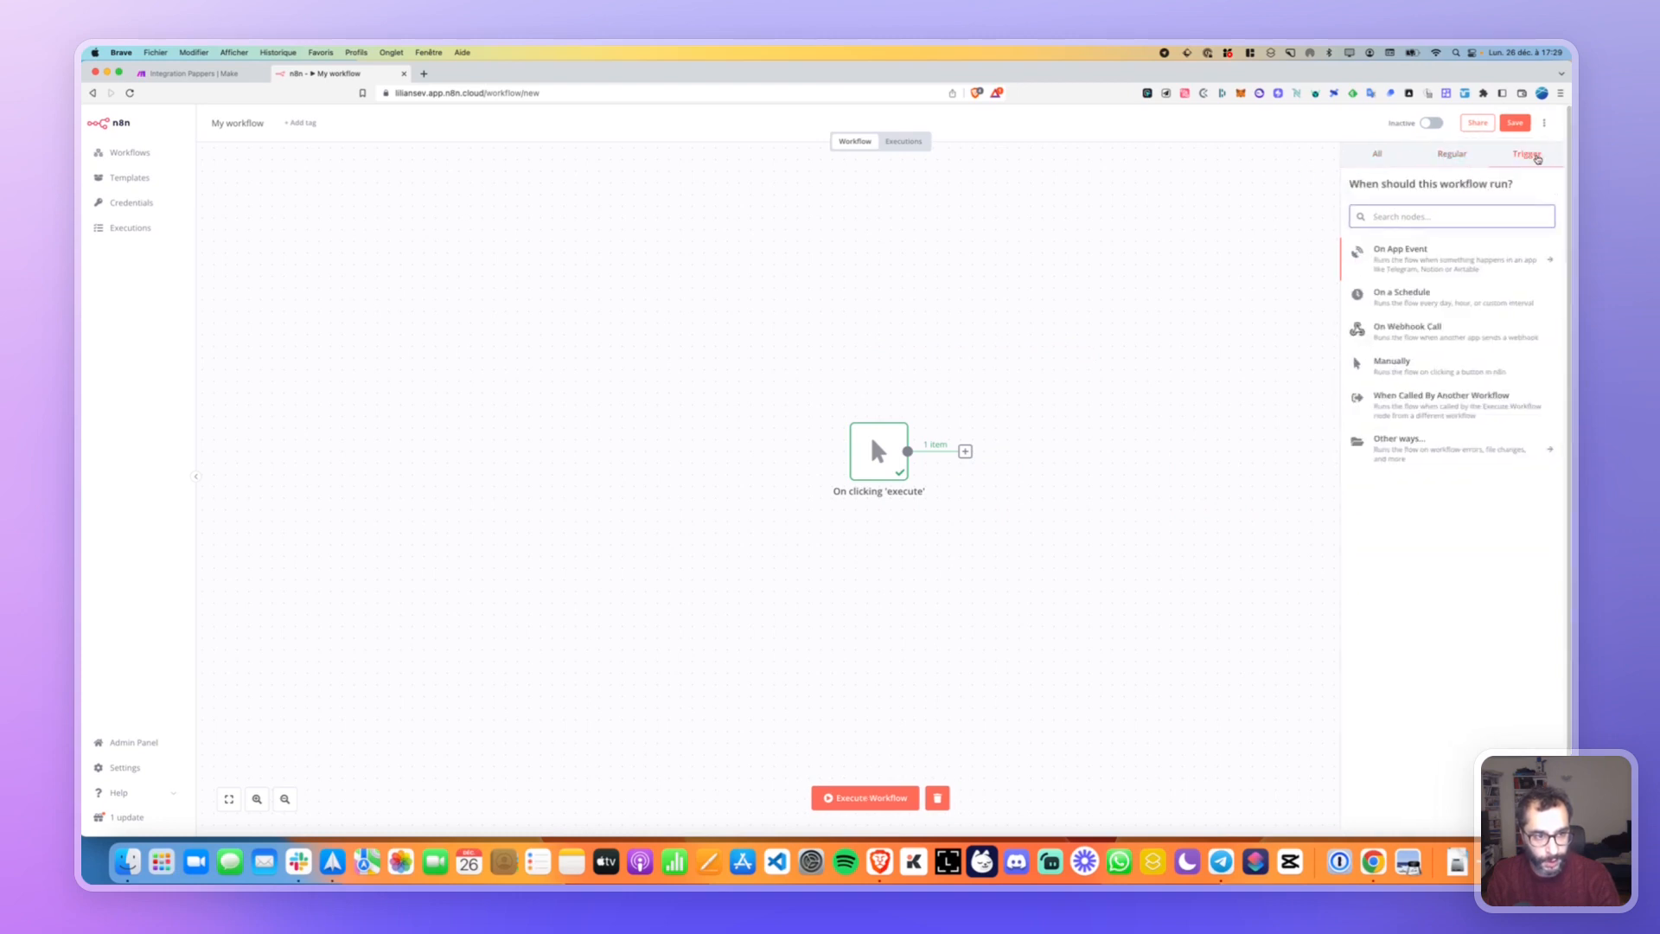
click(1456, 154)
click(1536, 154)
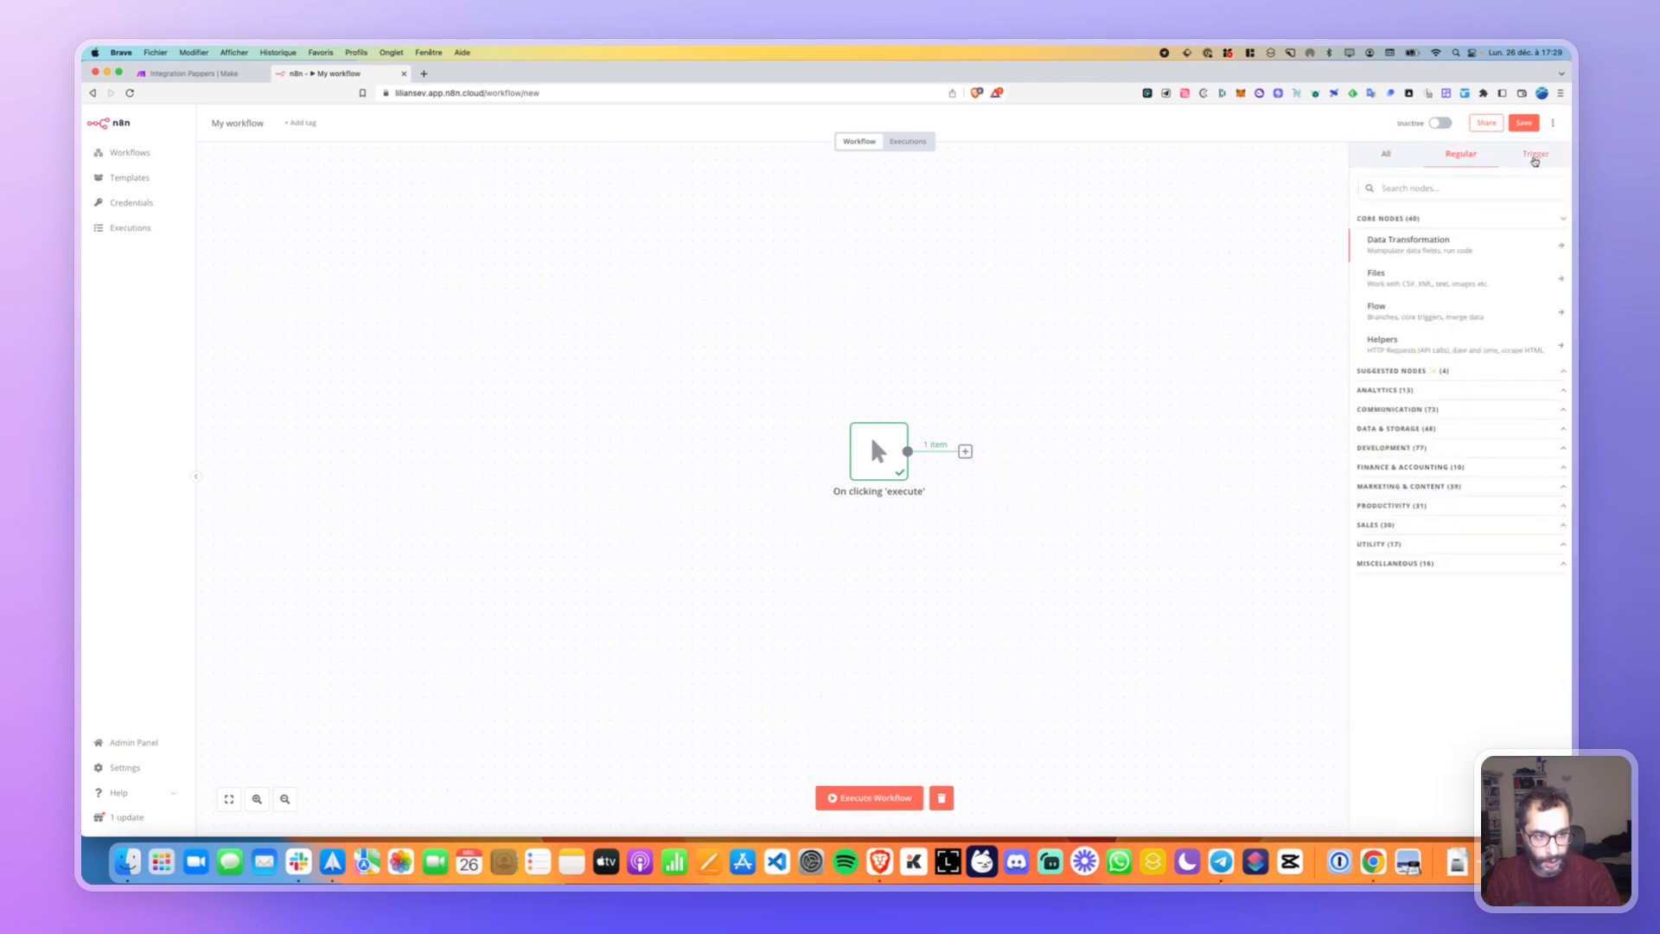
click(1409, 333)
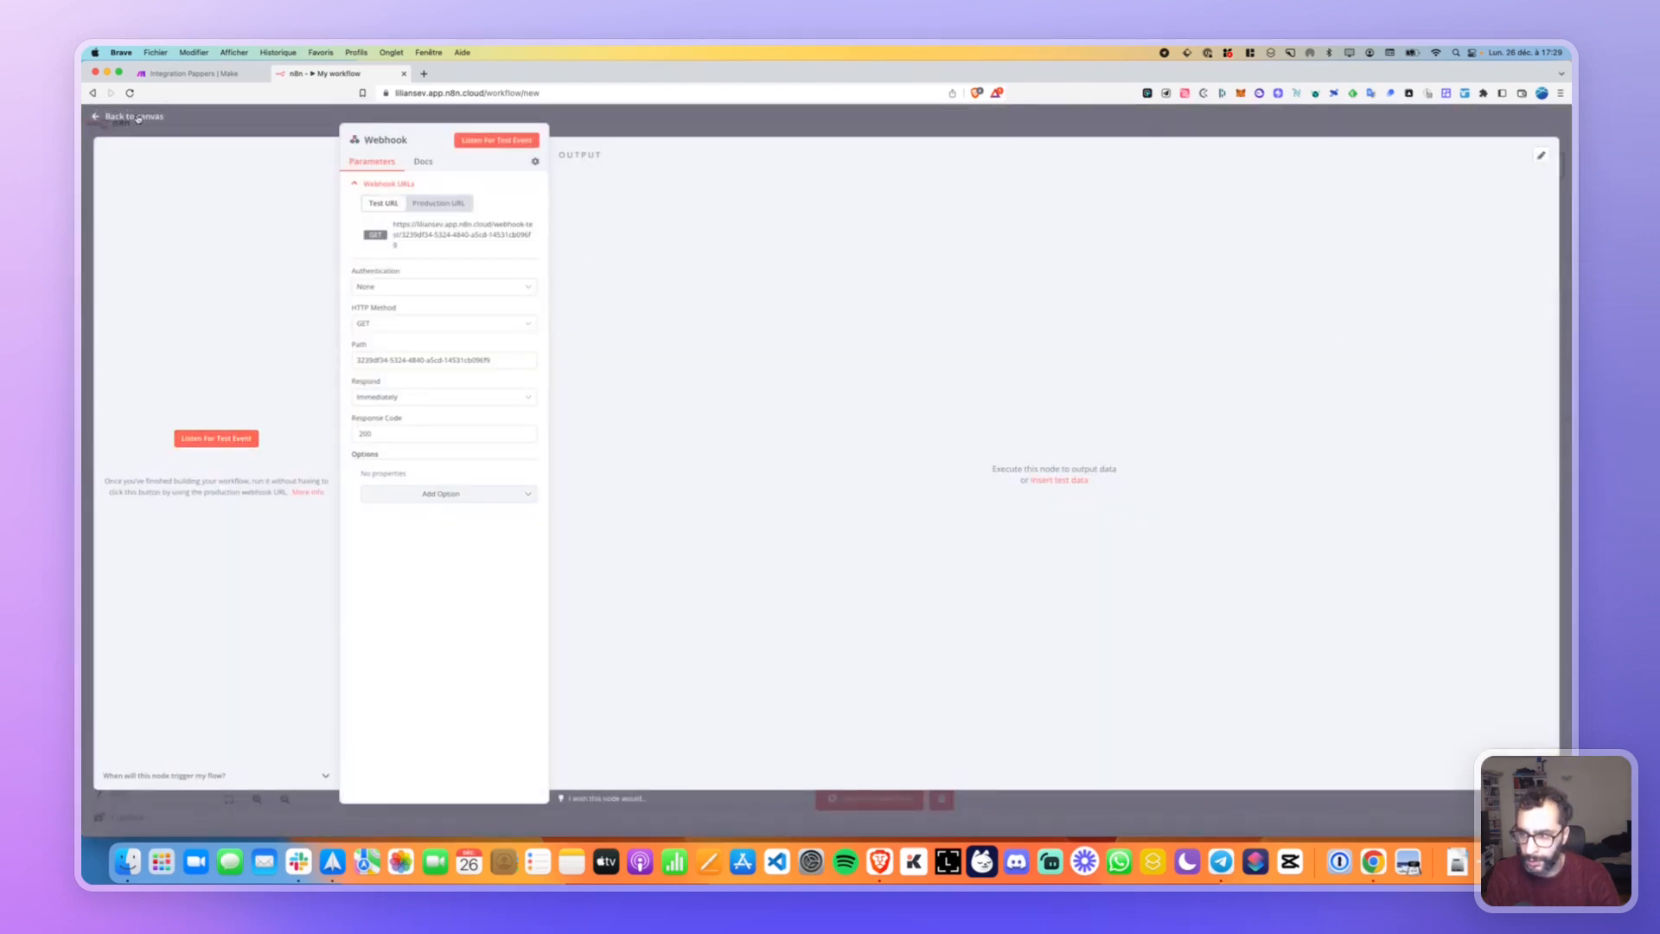
key(Escape)
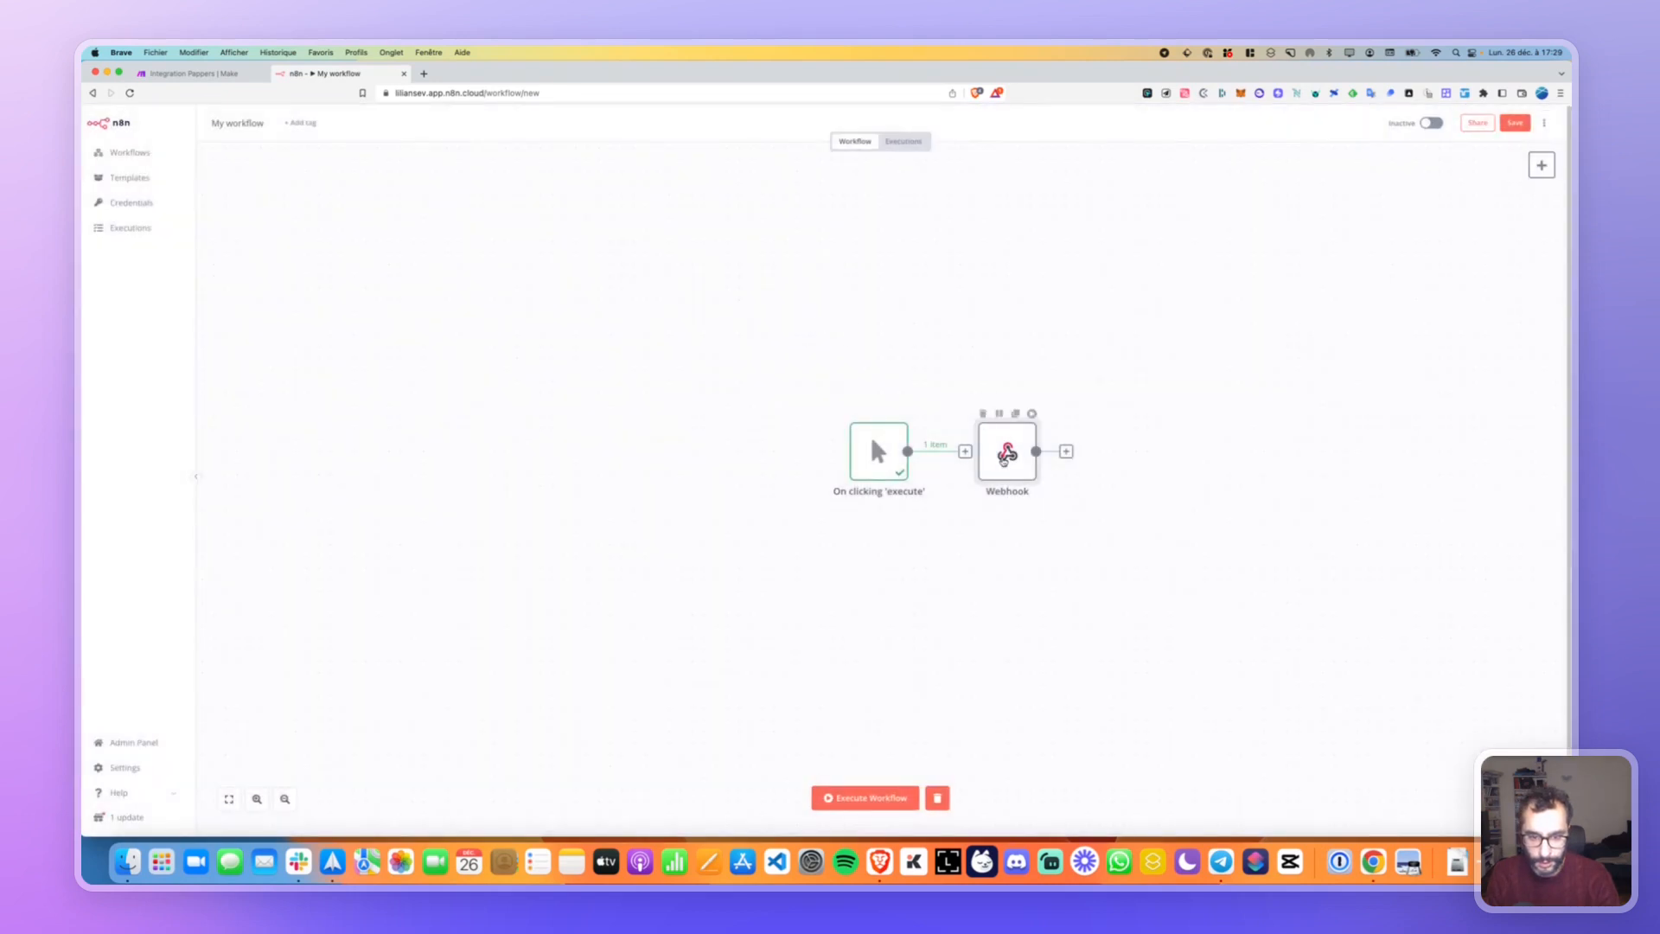
Position the Webhook node beneath the manual trigger and do a start-stop test run.
drag(1005, 451, 891, 591)
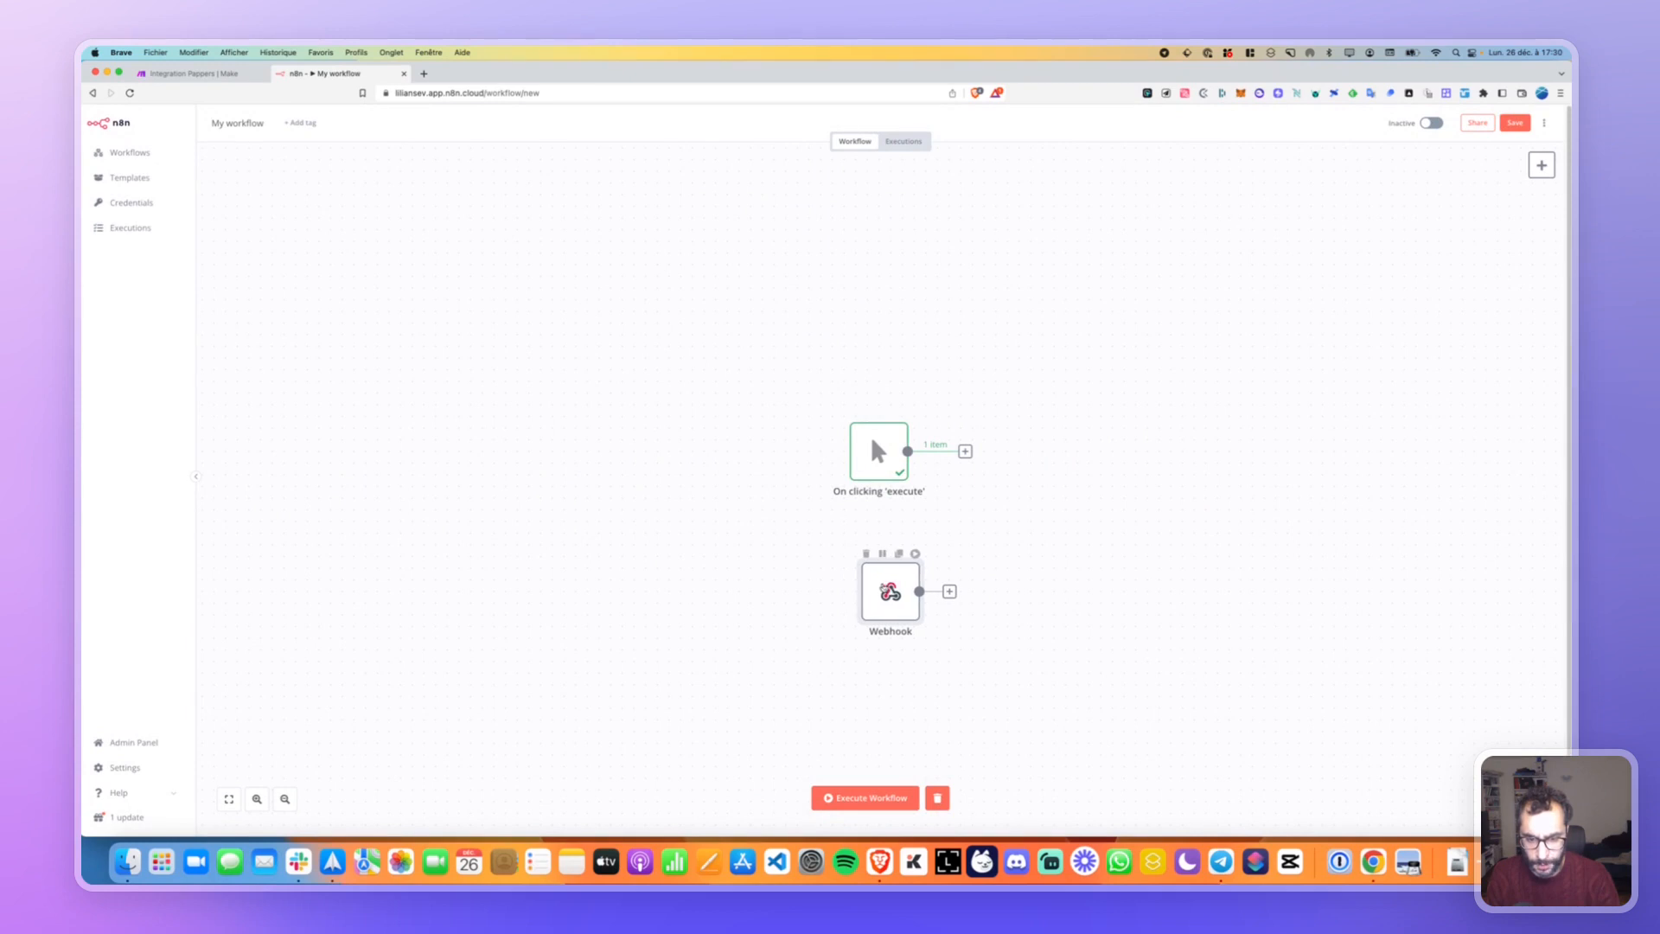
click(864, 799)
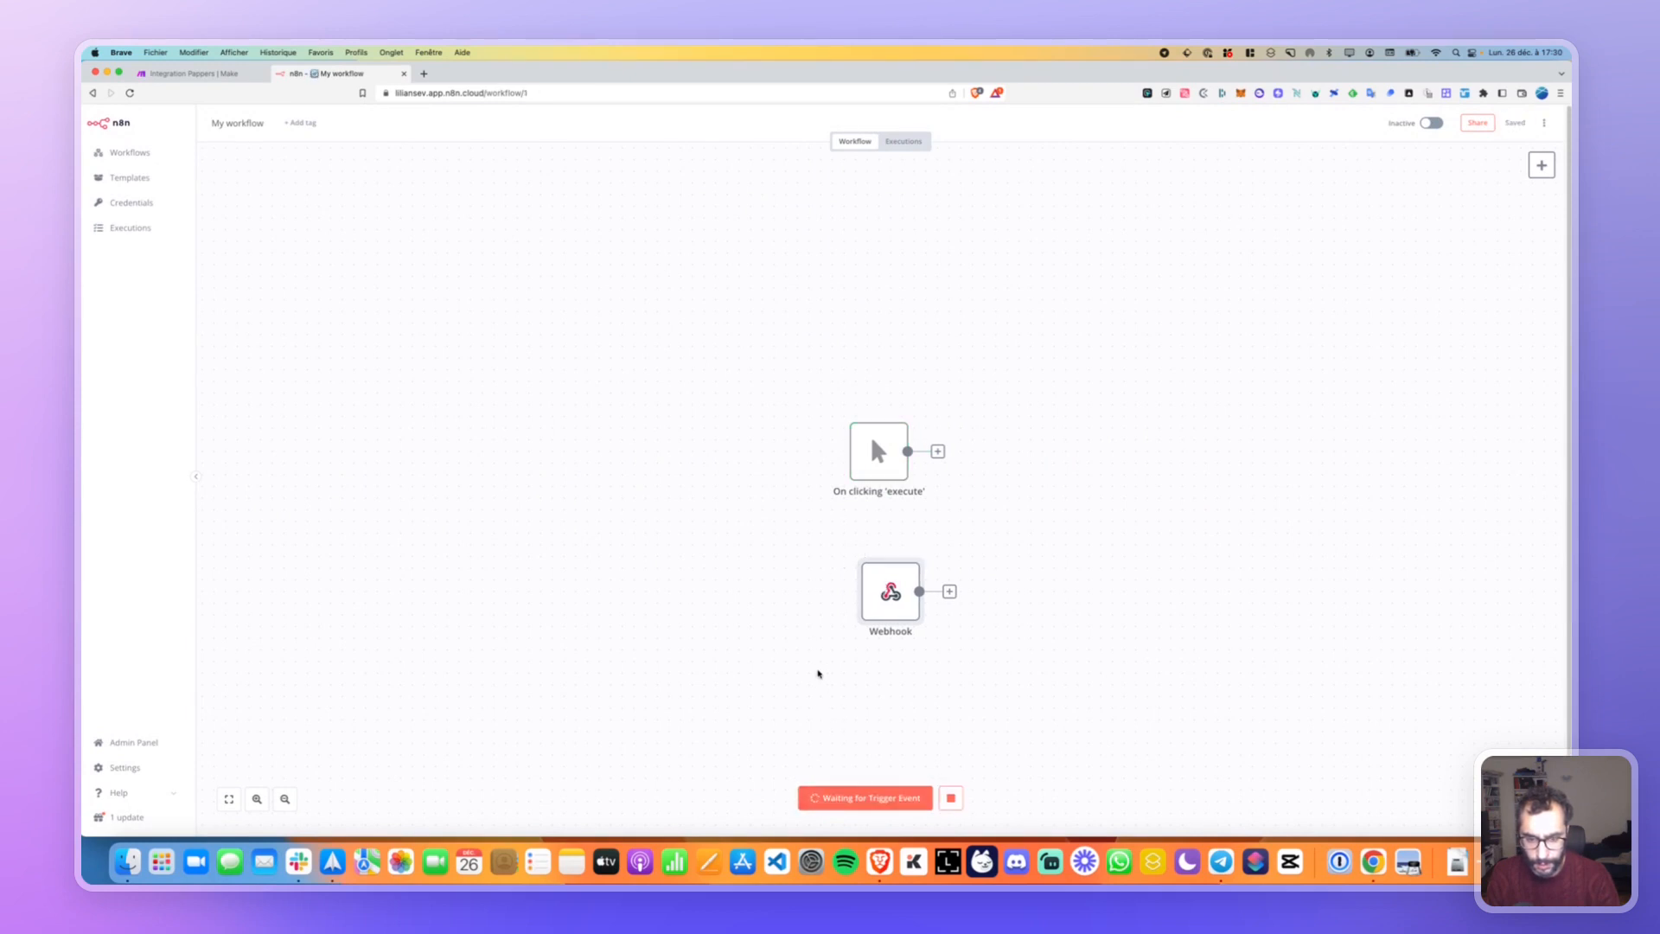
click(951, 799)
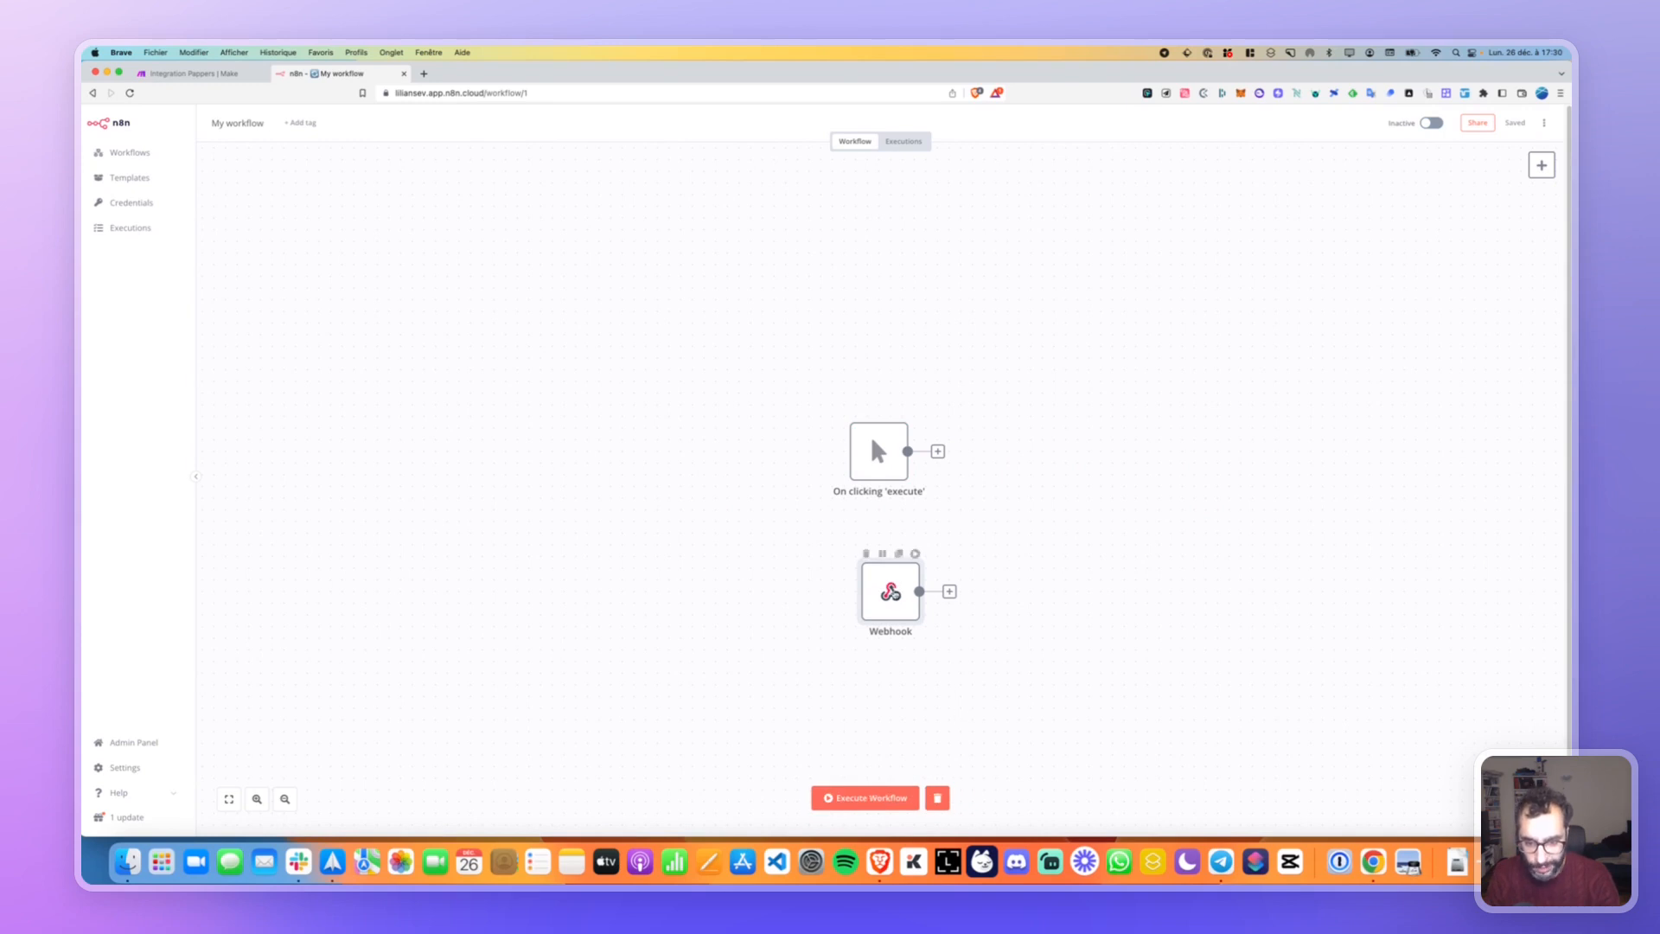
drag(892, 596, 880, 597)
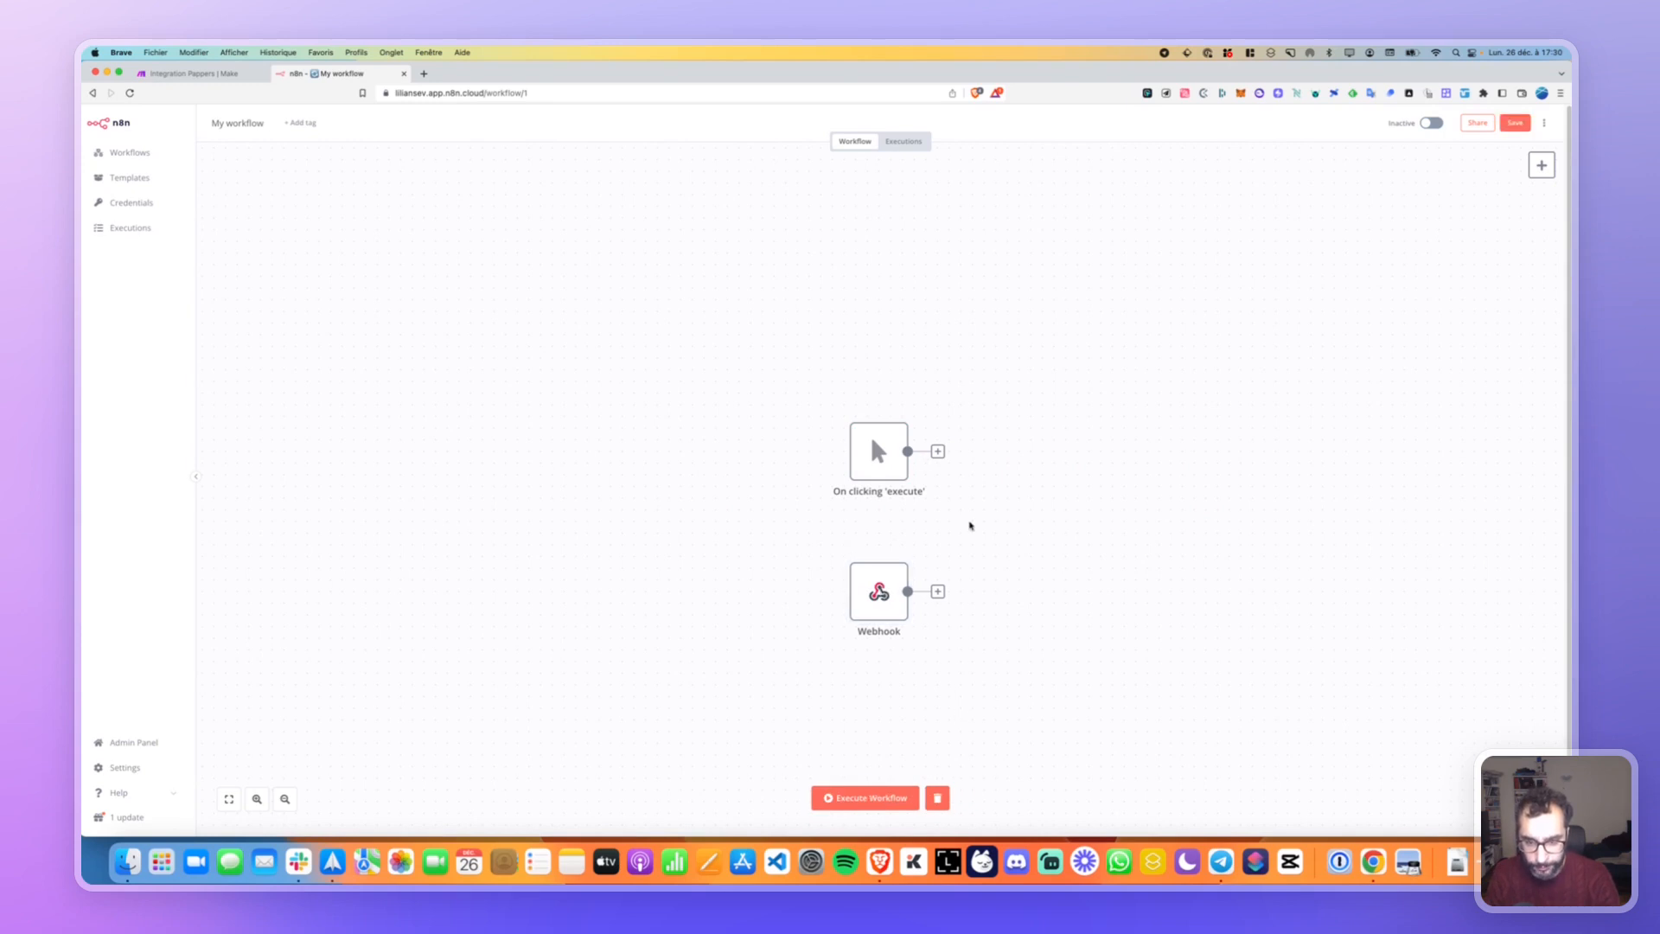
Open the node panel after the Webhook and toggle between regular and trigger nodes.
scroll(970, 526, down, 5)
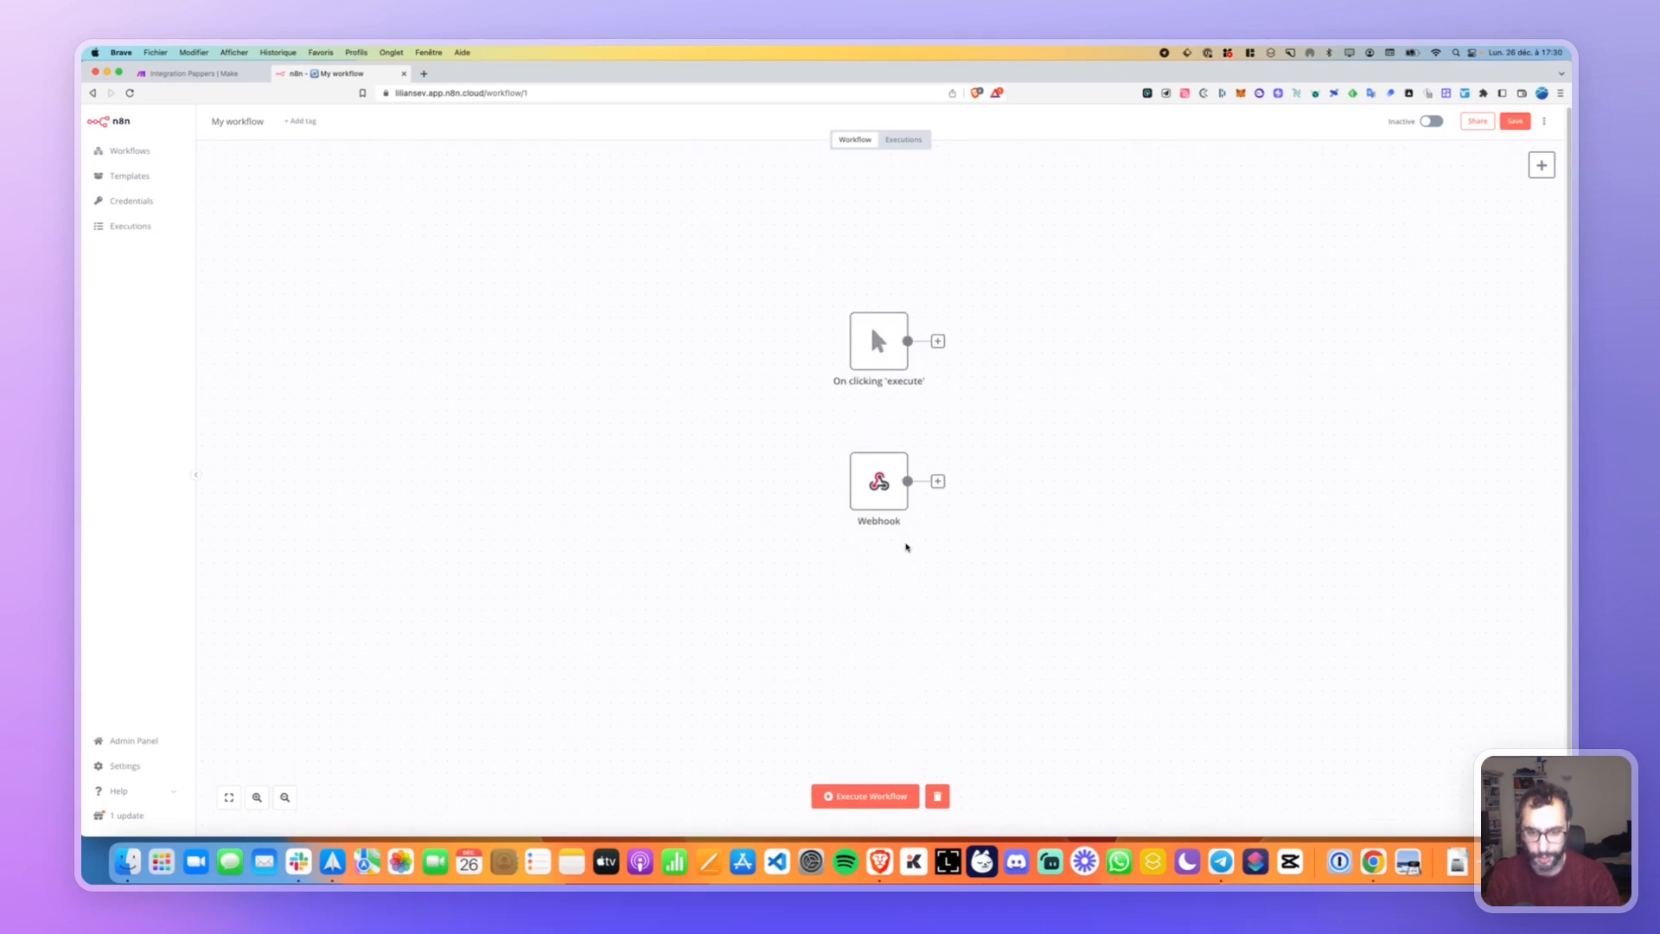
click(940, 481)
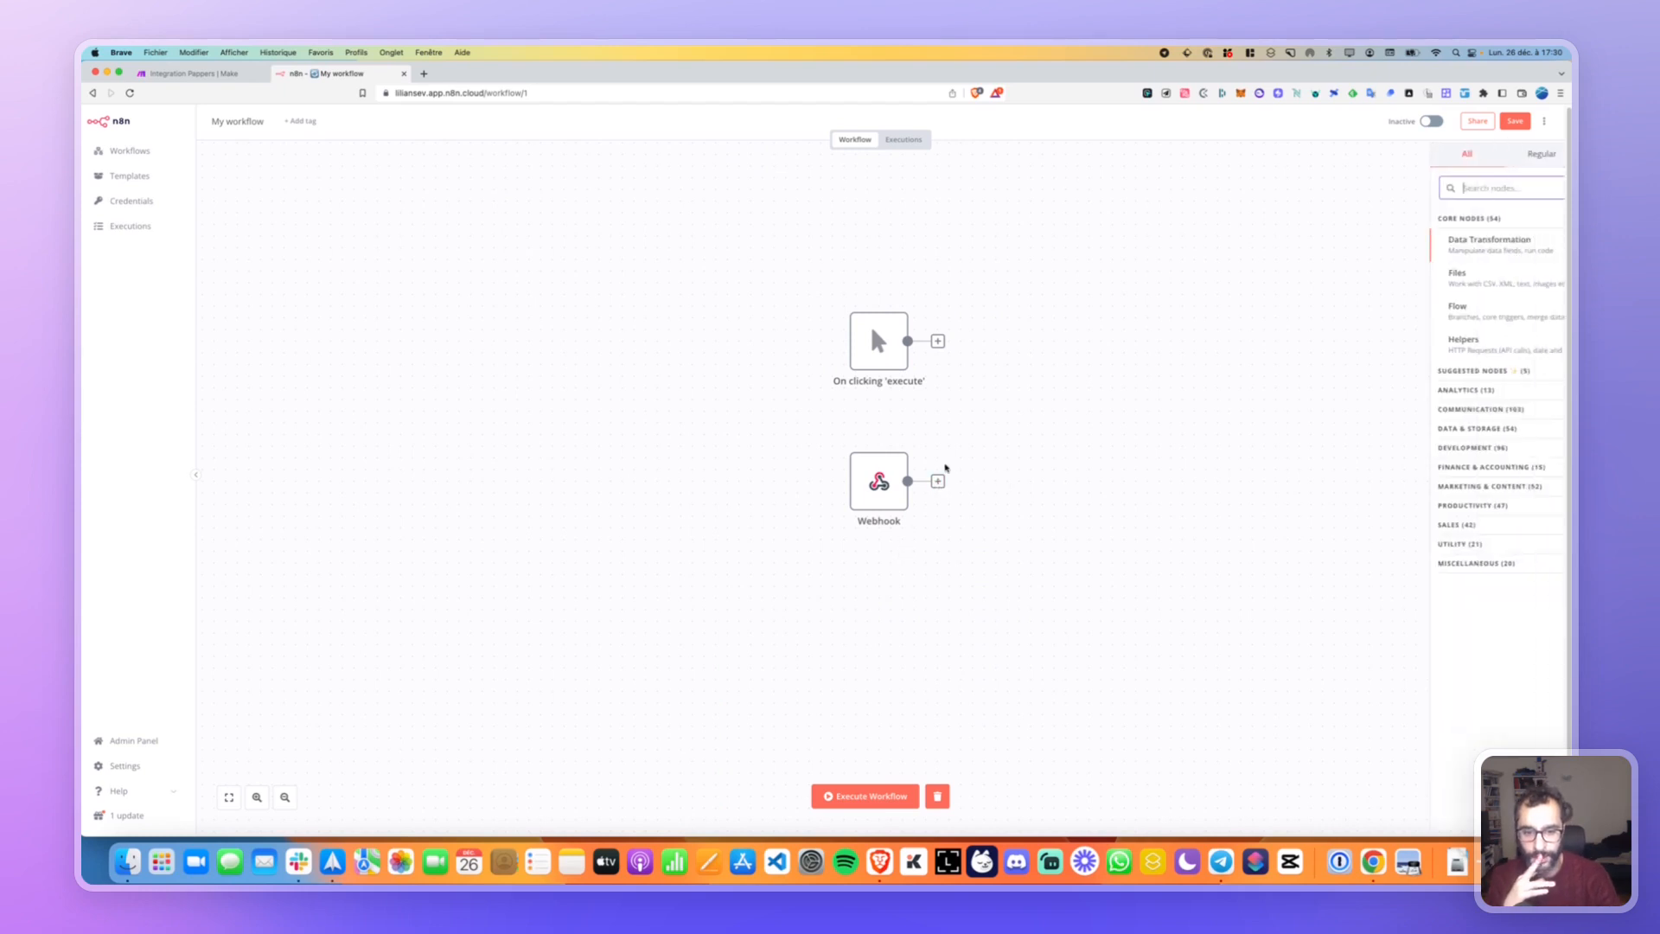
click(1448, 157)
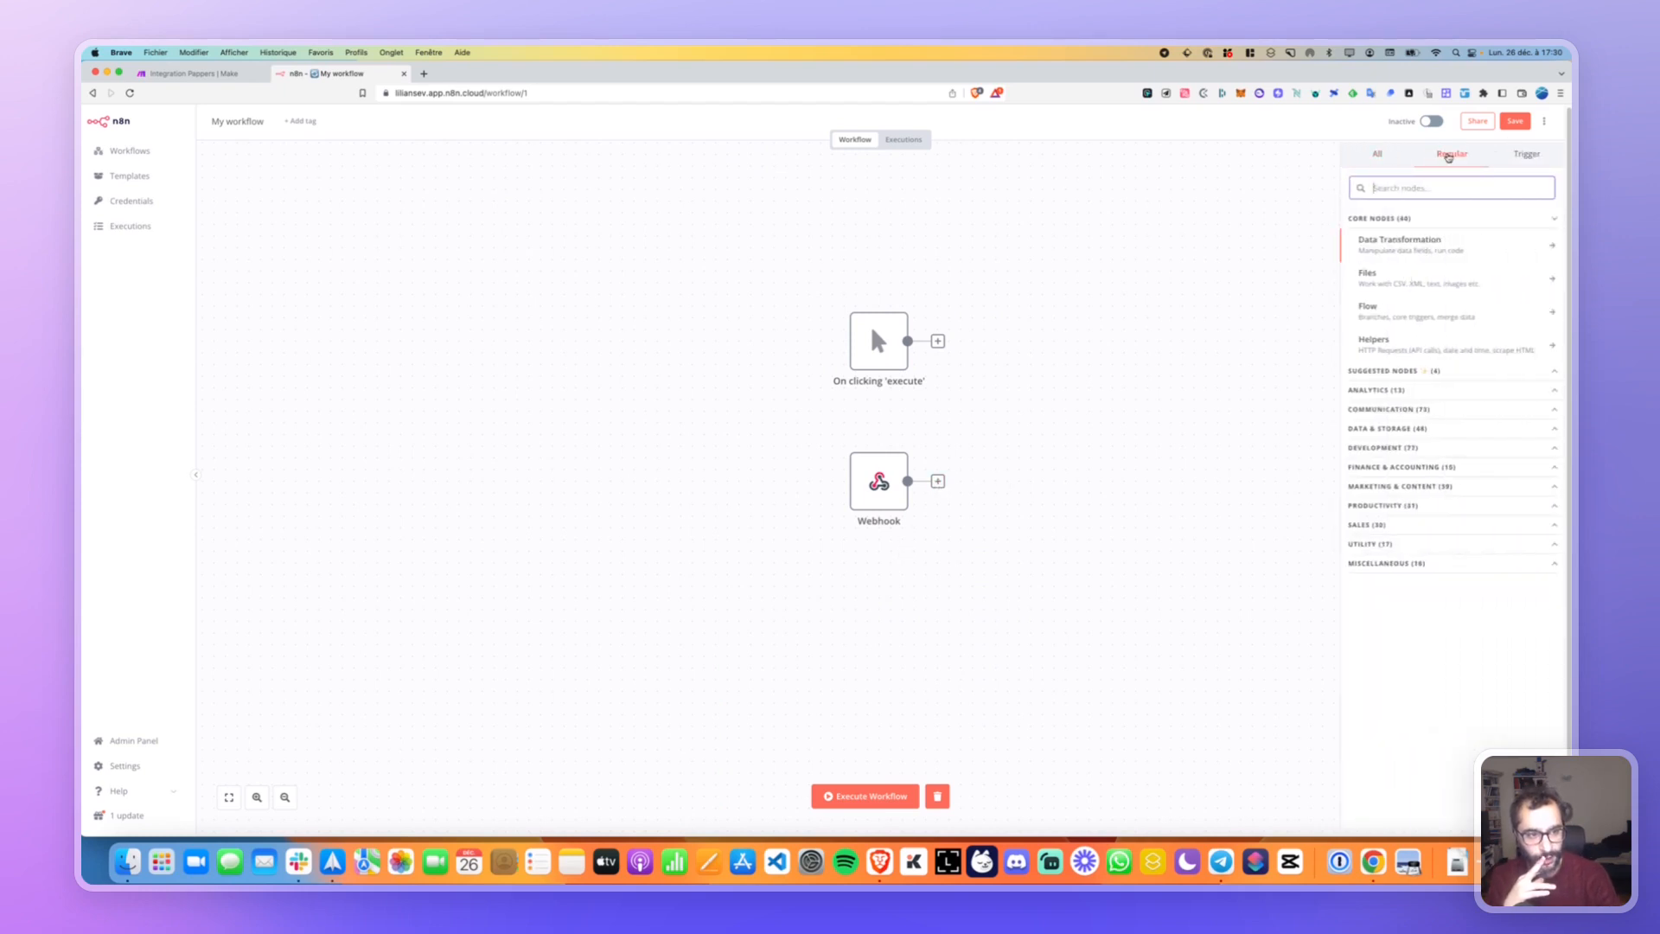
click(1509, 160)
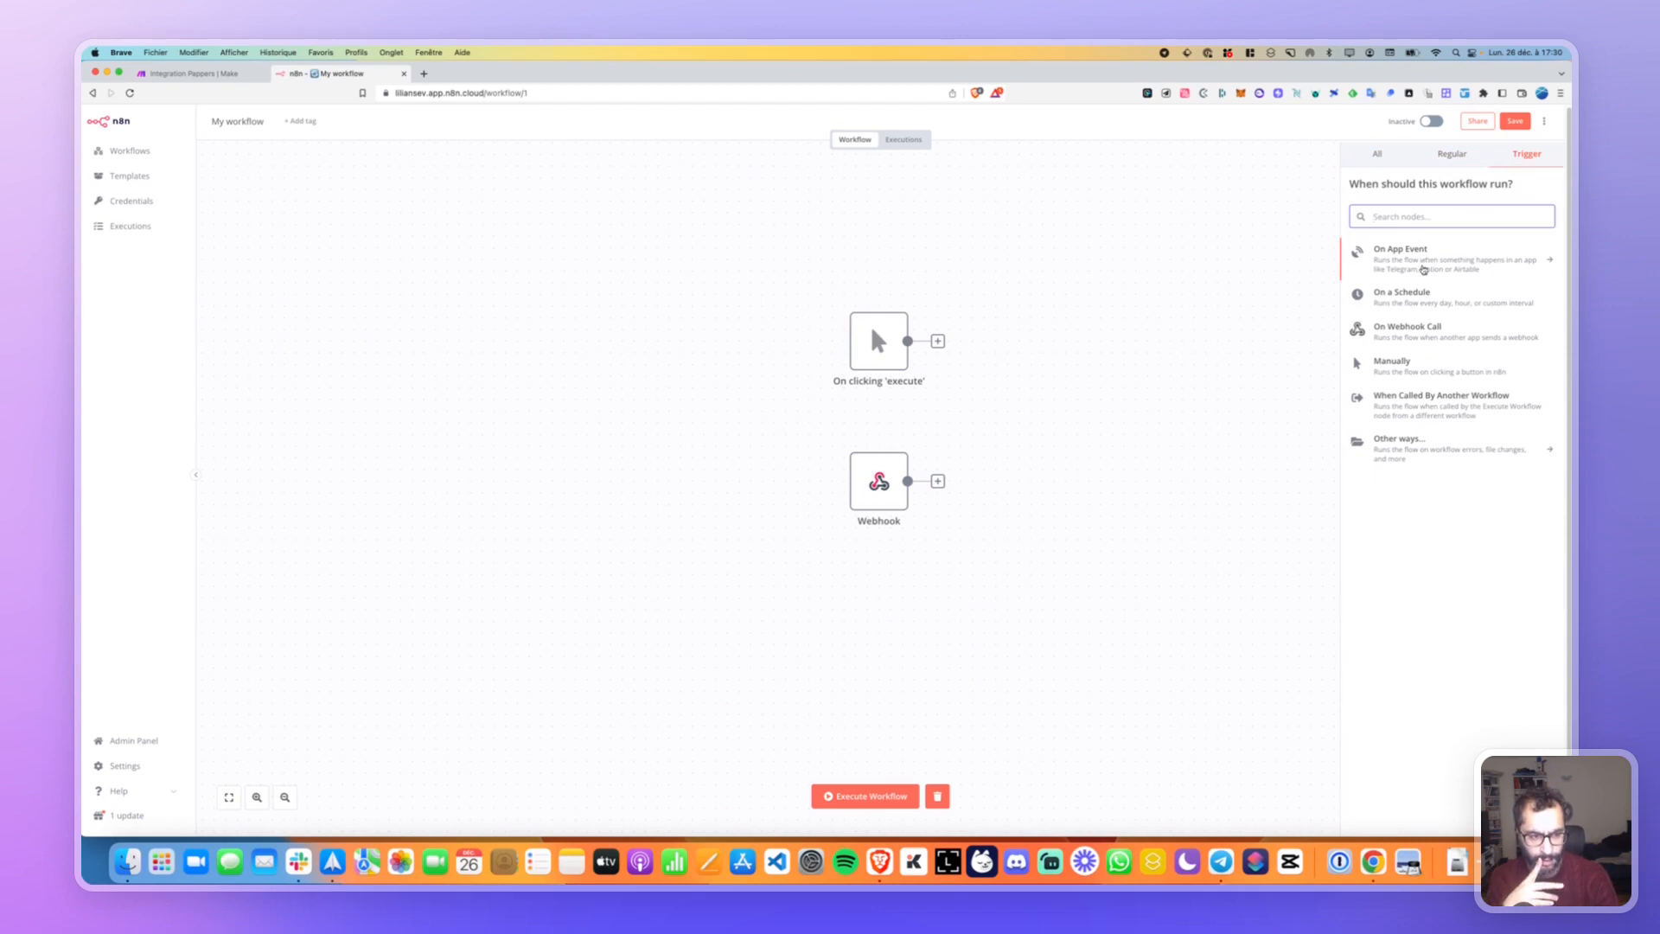
Listen for a webhook test event, disable the Webhook node, and open its settings.
mouse_move(892, 491)
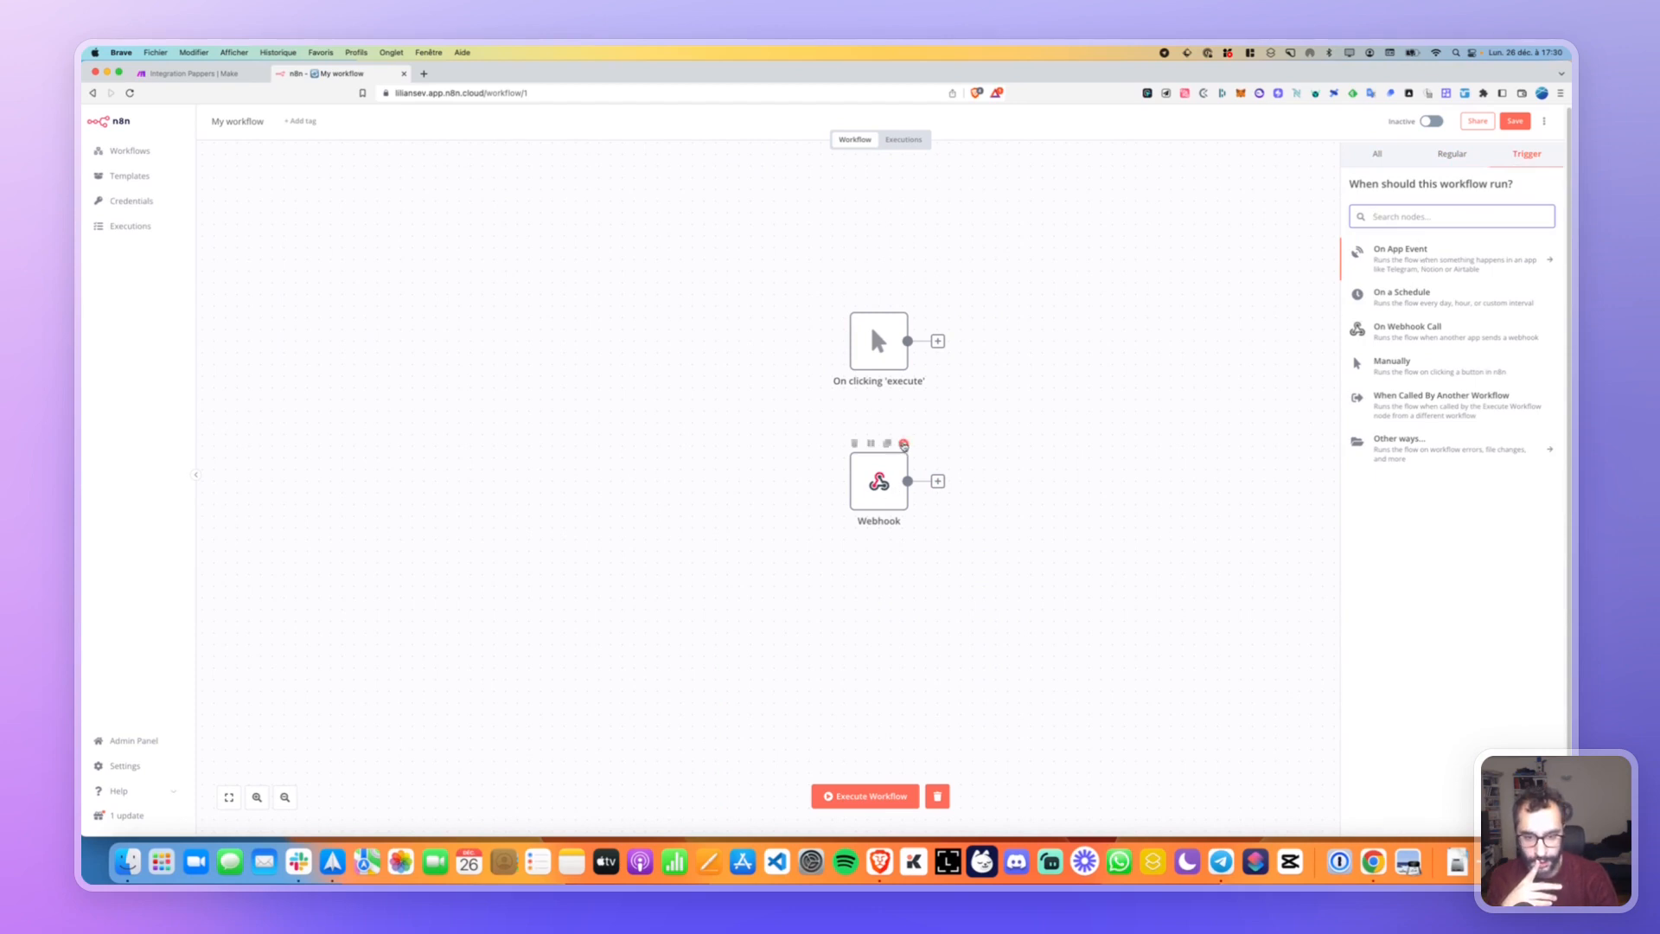
click(903, 445)
click(879, 442)
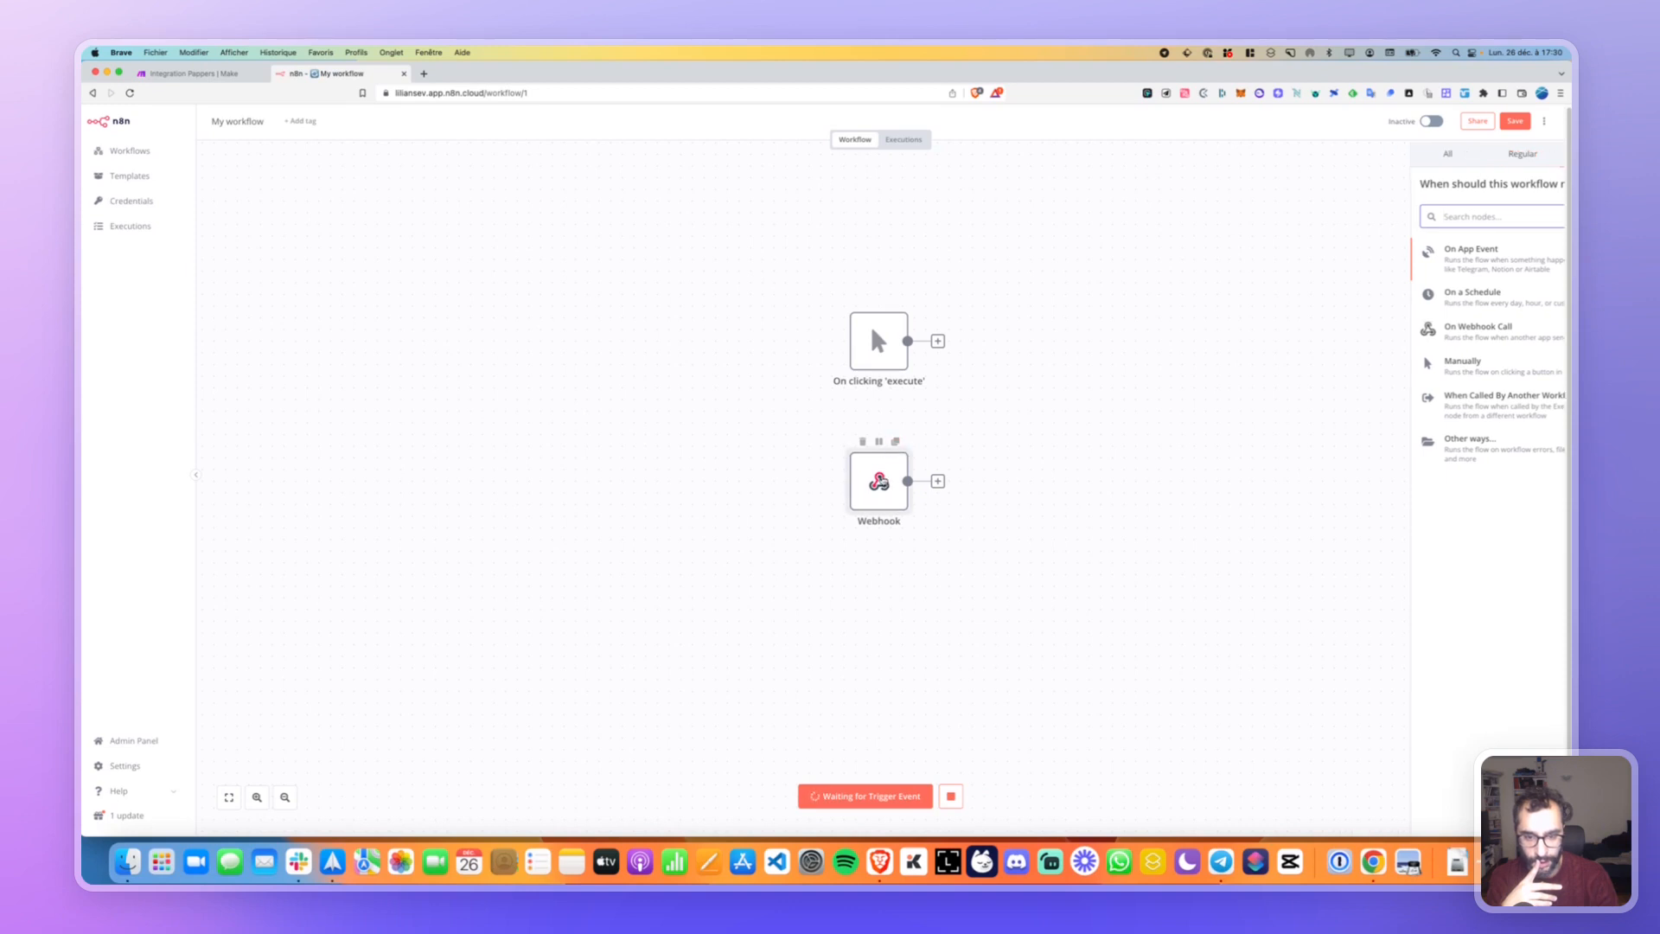
double_click(880, 483)
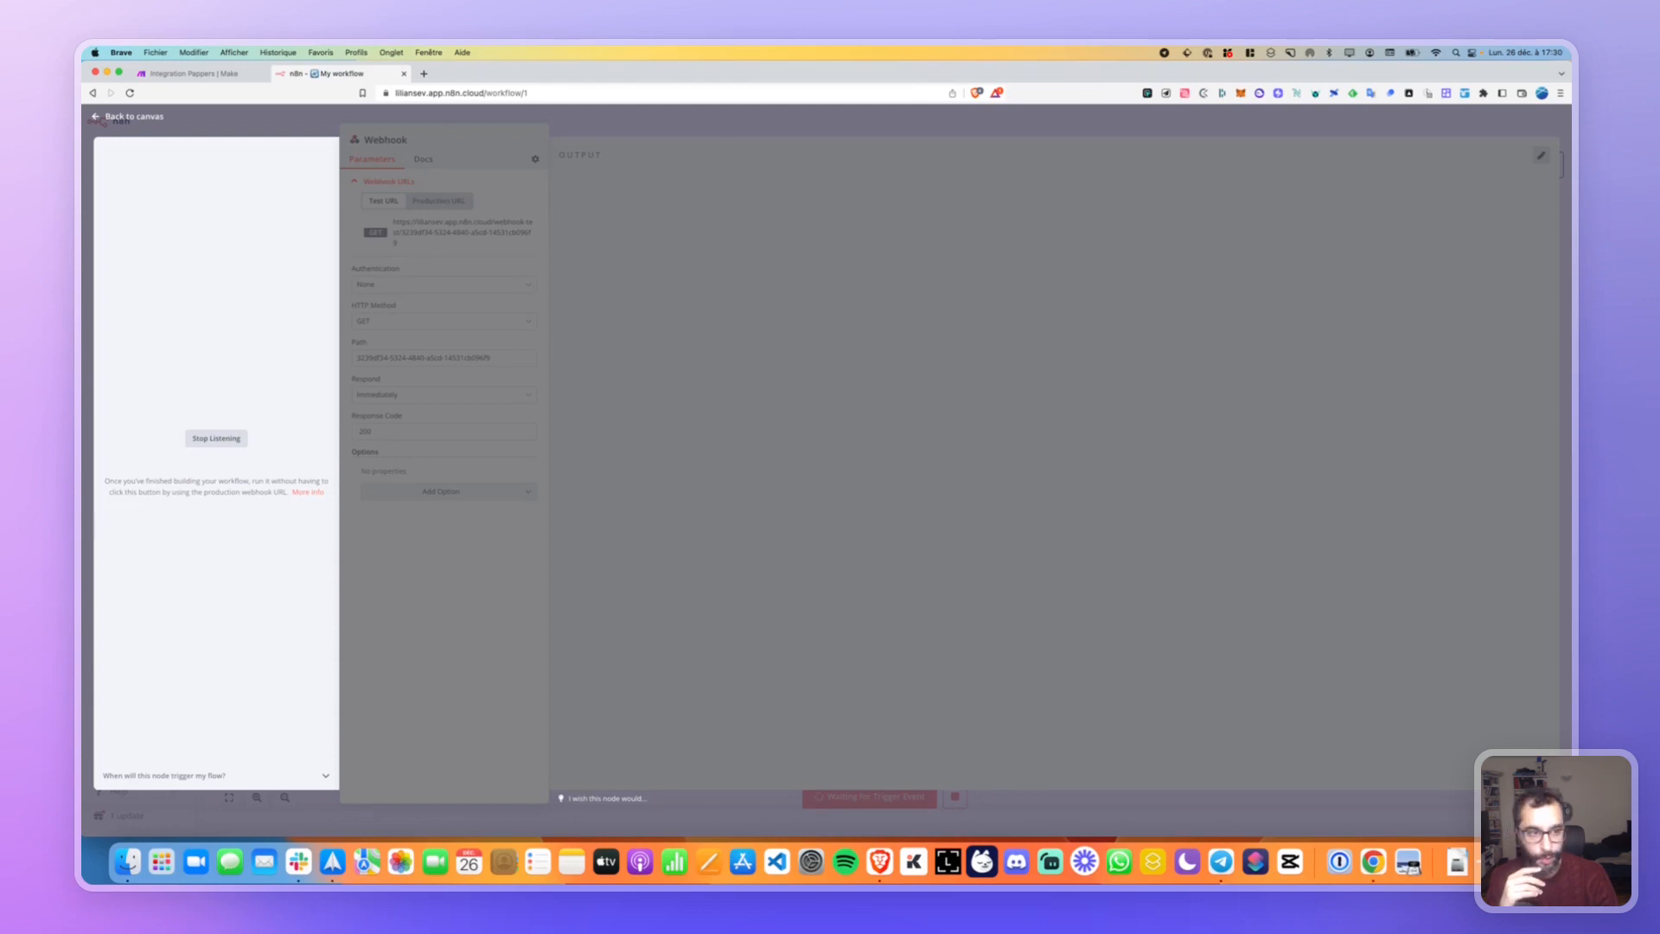
Disable the manual trigger node and stop waiting for the trigger event.
click(108, 117)
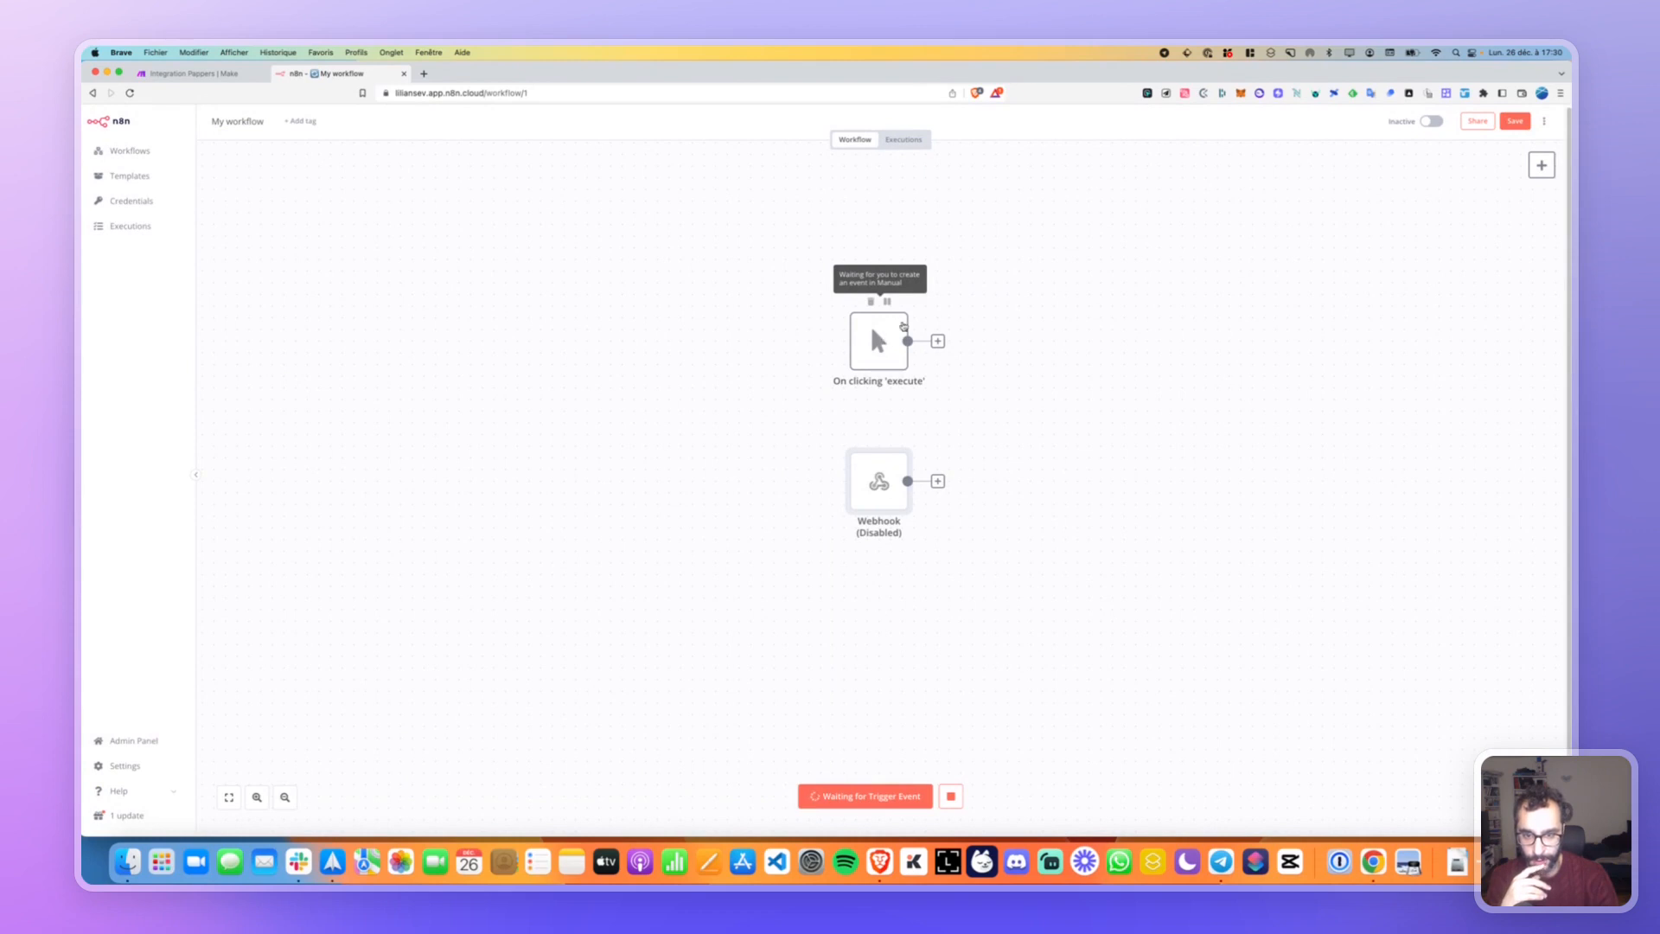
click(887, 301)
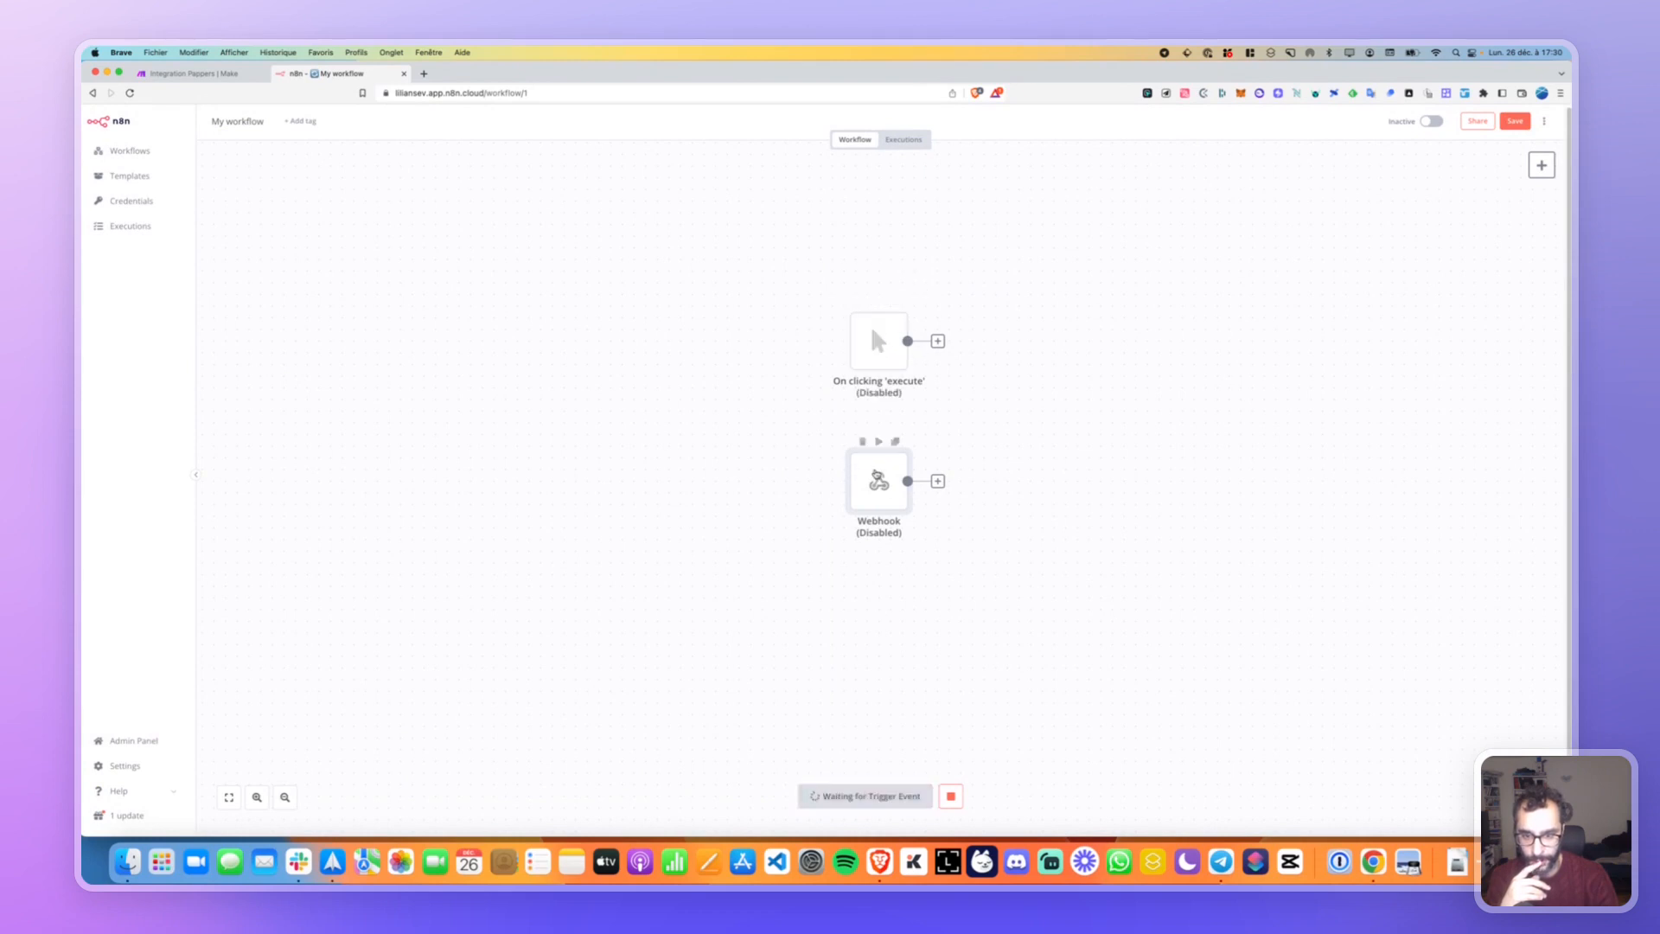
double_click(878, 478)
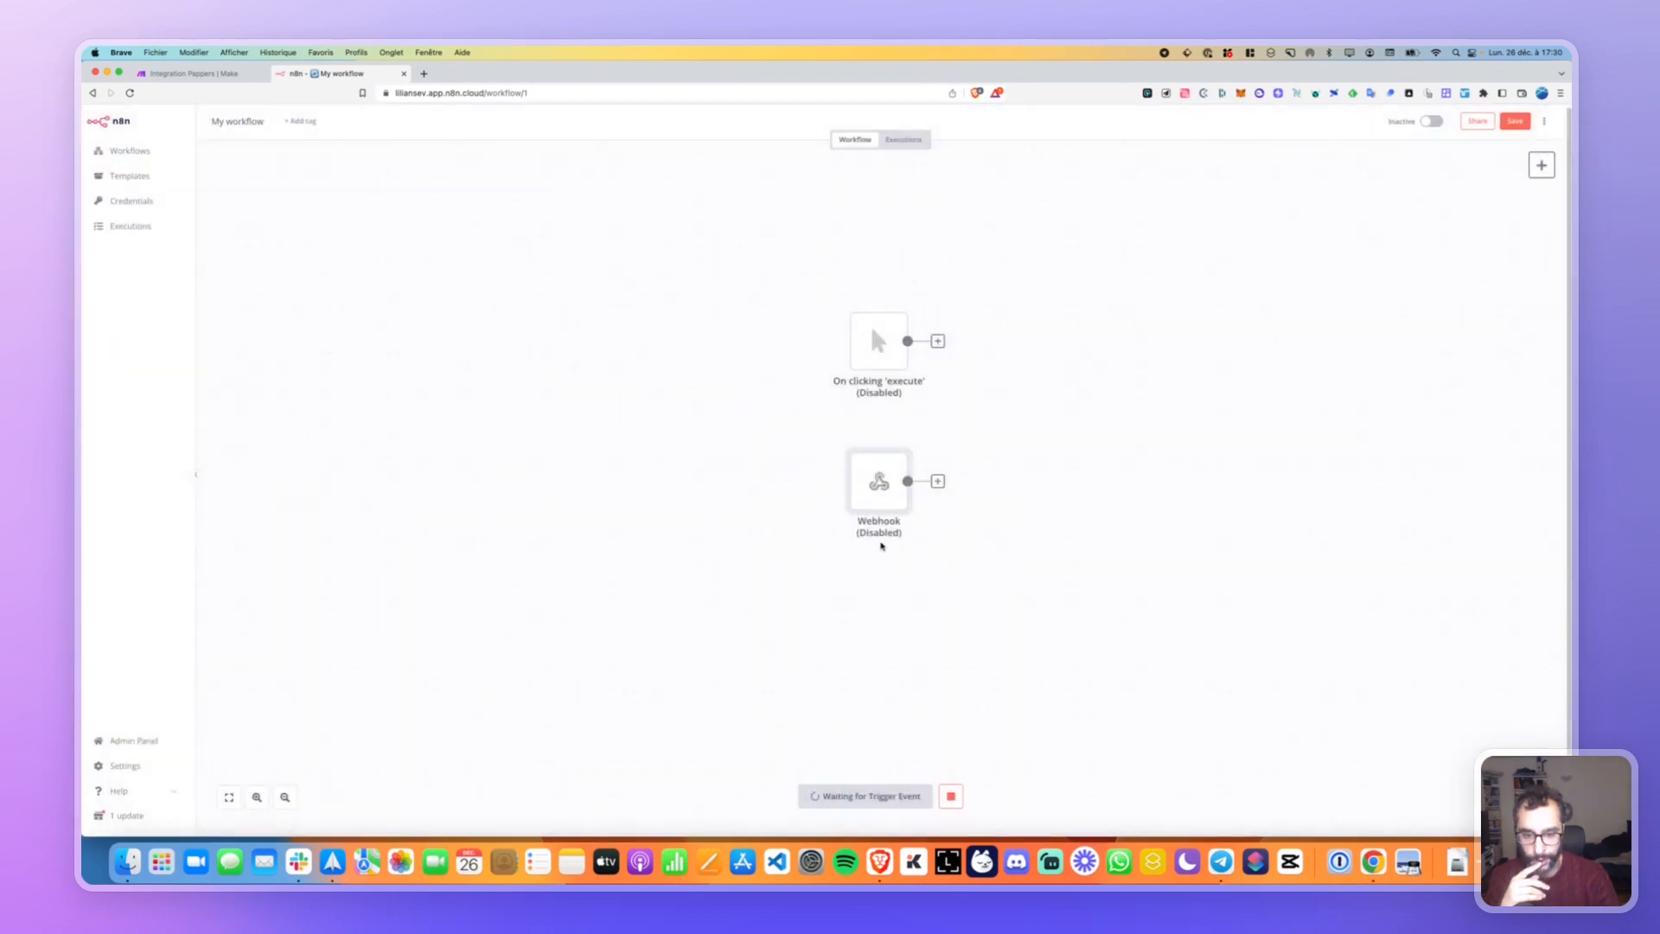
right_click(880, 489)
click(804, 490)
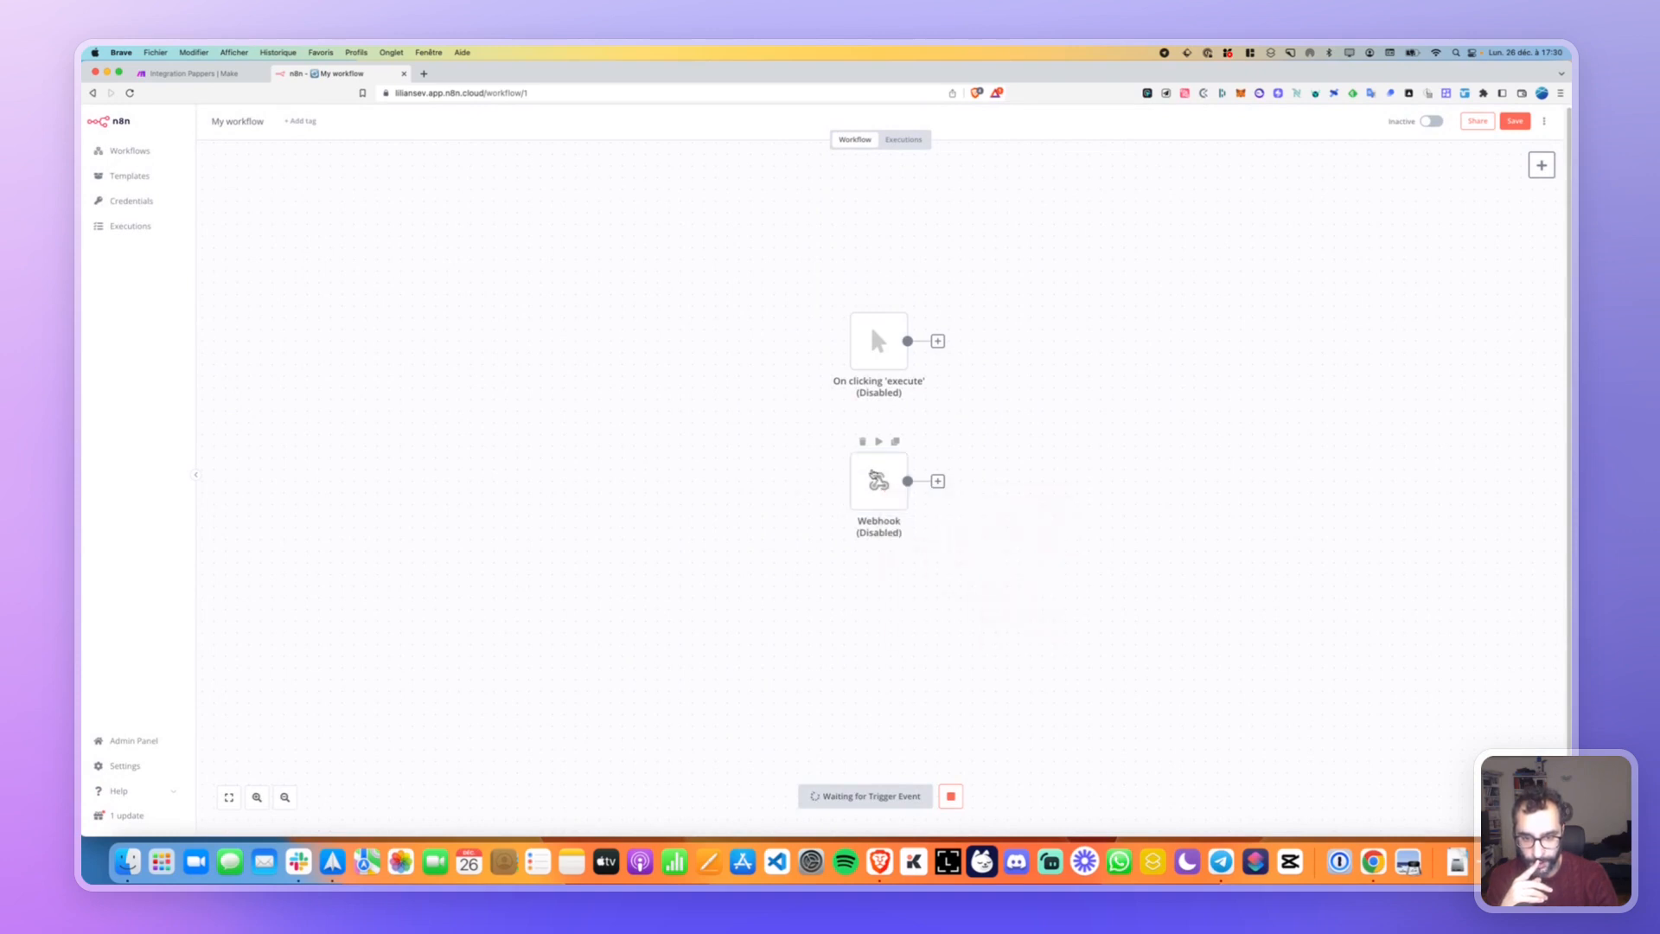
click(949, 796)
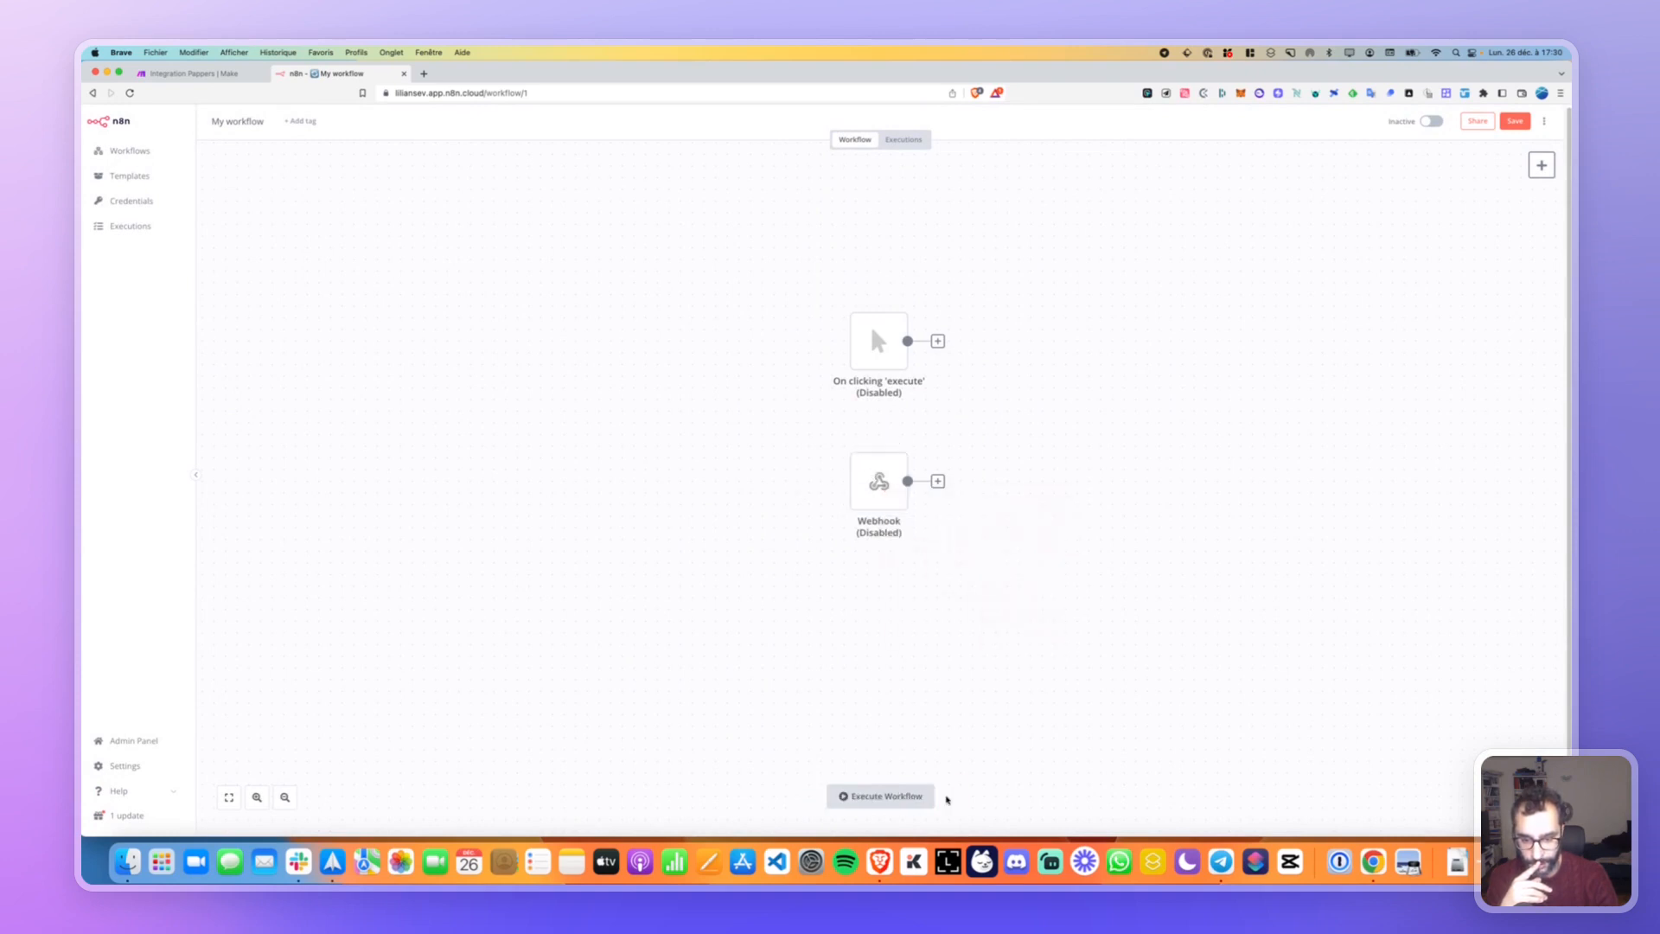
Copy the Webhook node's test URL from its settings and return to the canvas.
double_click(875, 484)
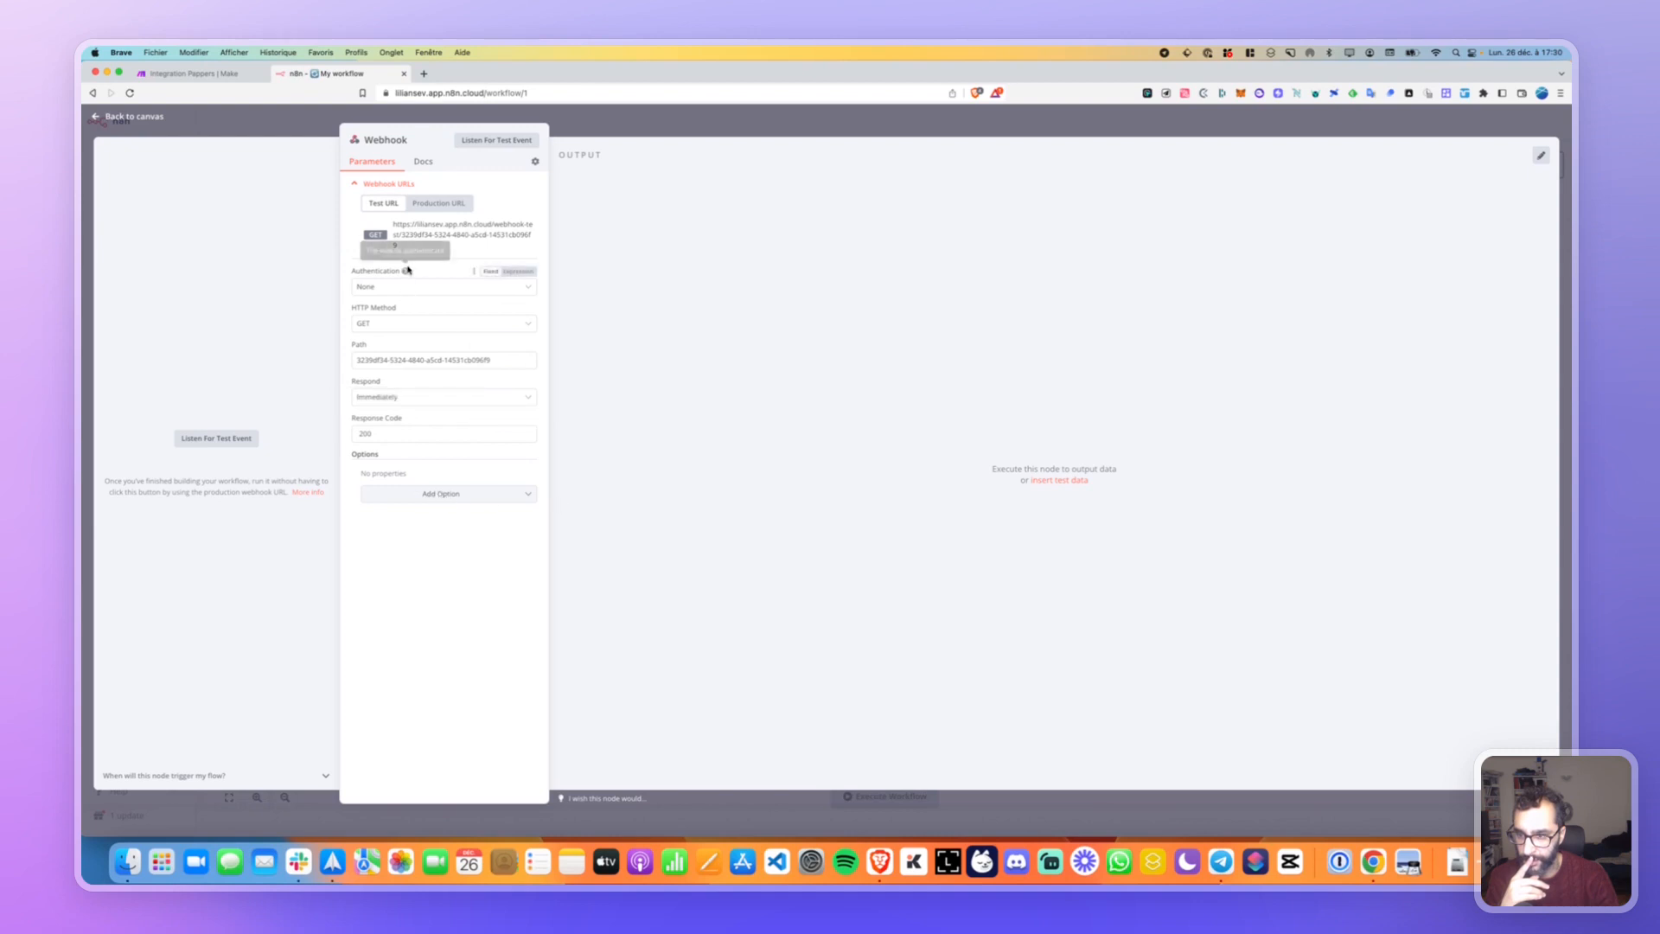
click(435, 232)
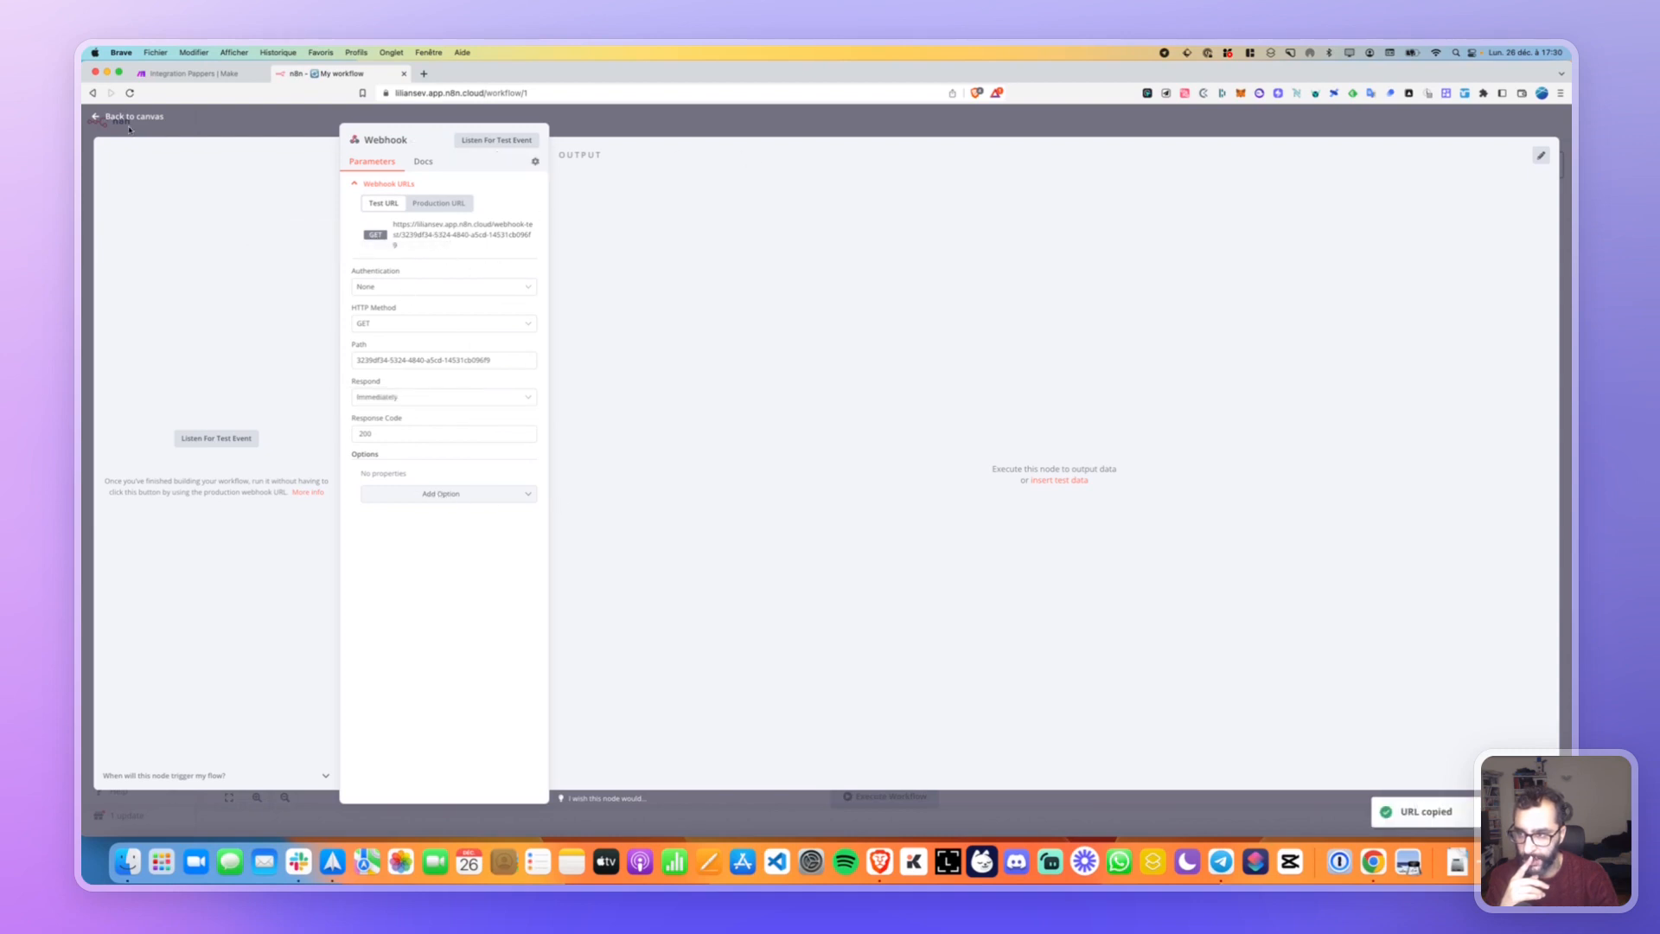
click(121, 116)
click(688, 453)
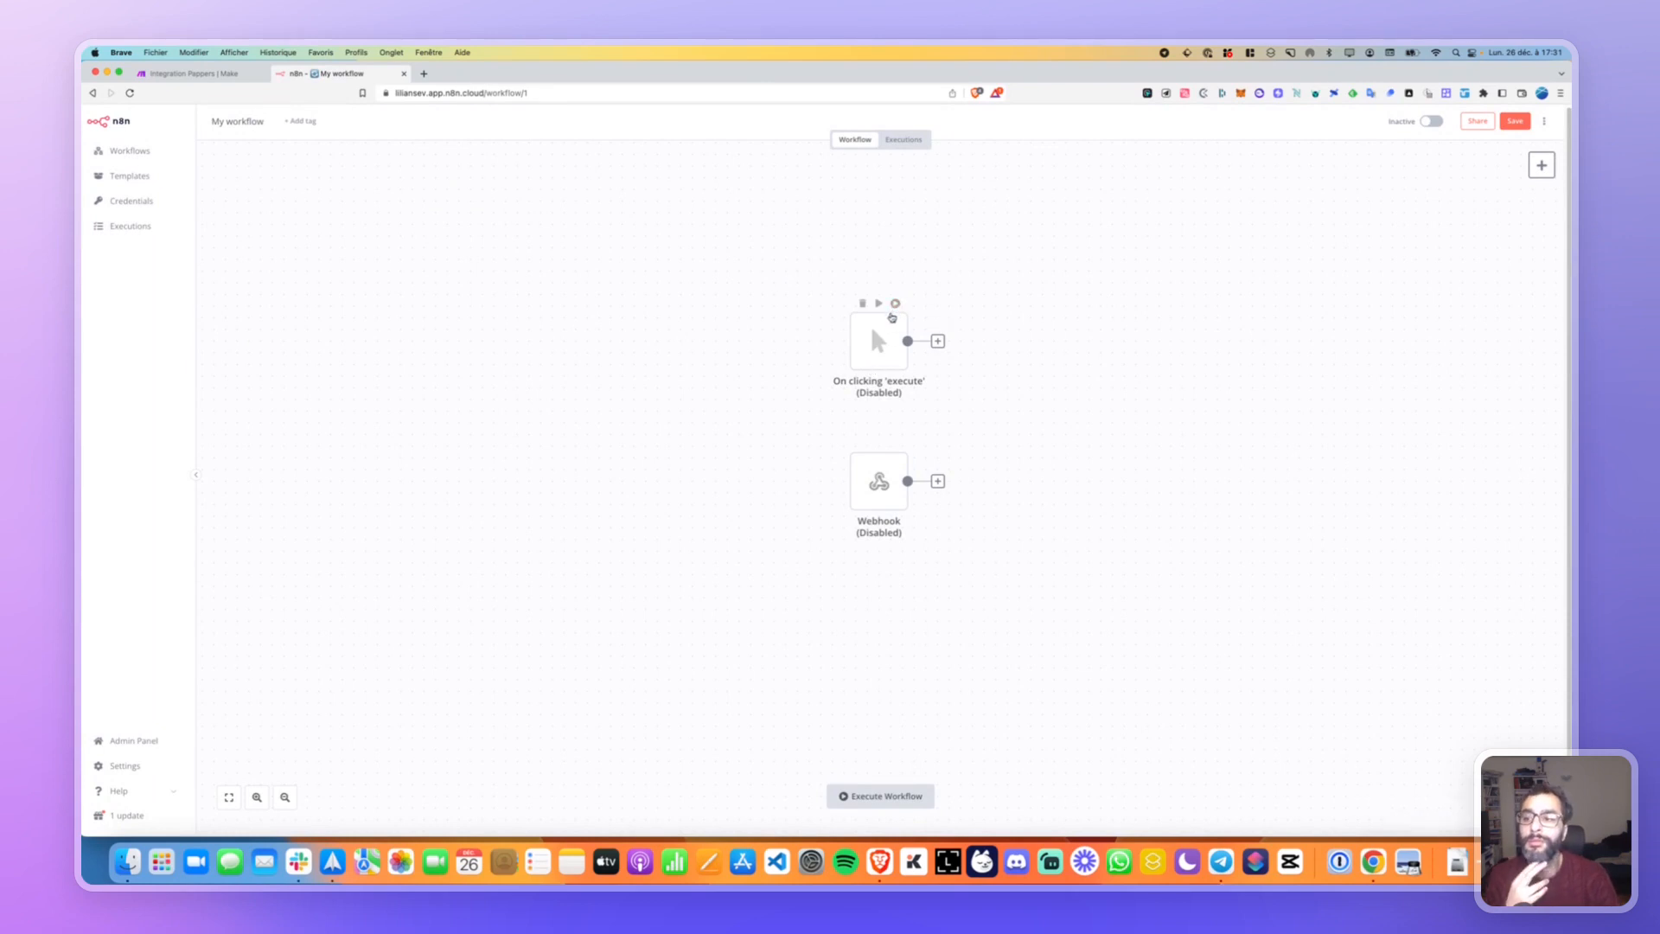
Delete the manual trigger, duplicate the Webhook as Webhook1 to compare its test URL, then delete it.
click(861, 303)
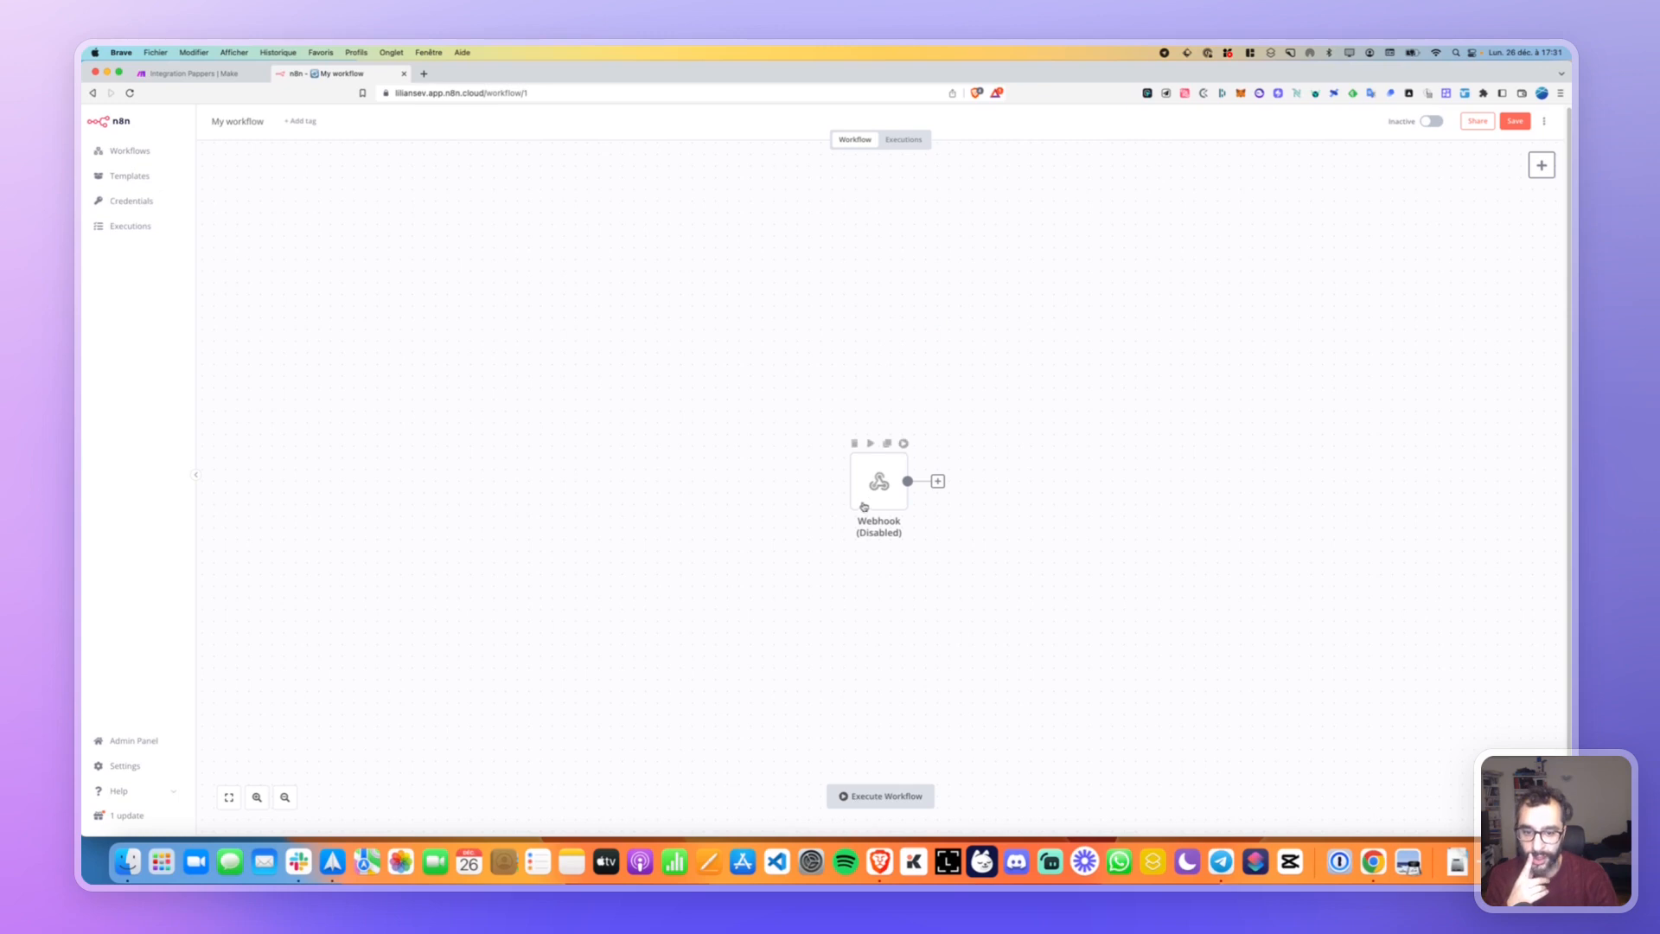
click(888, 444)
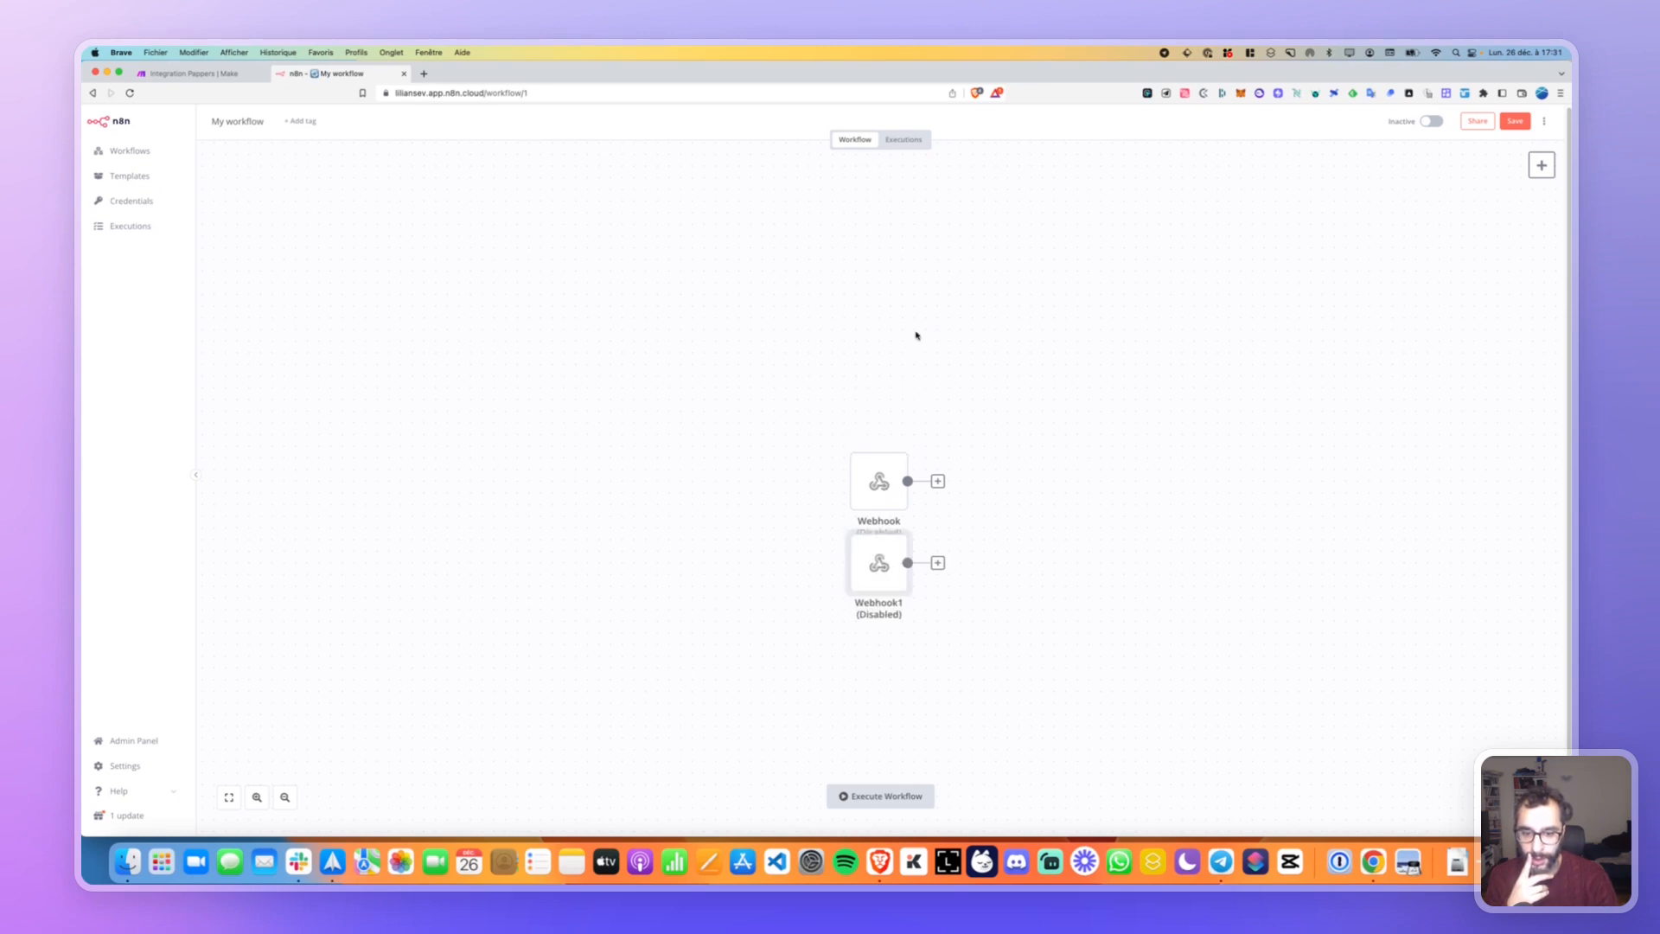
drag(874, 595, 781, 396)
double_click(883, 361)
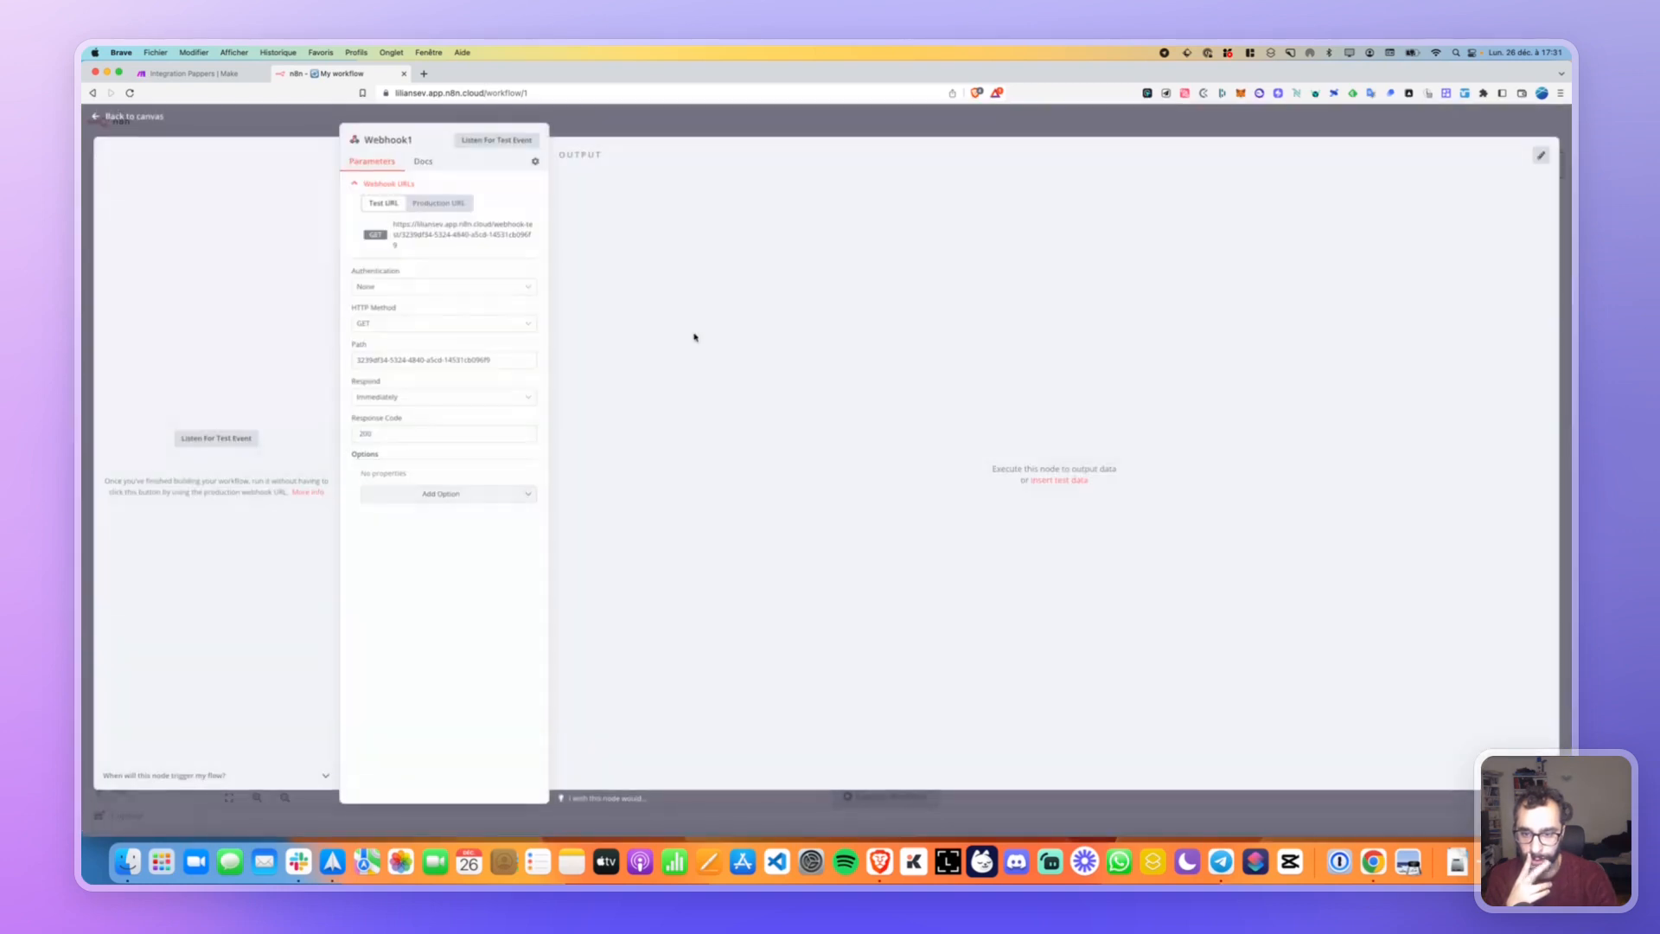
click(478, 231)
key(super+f)
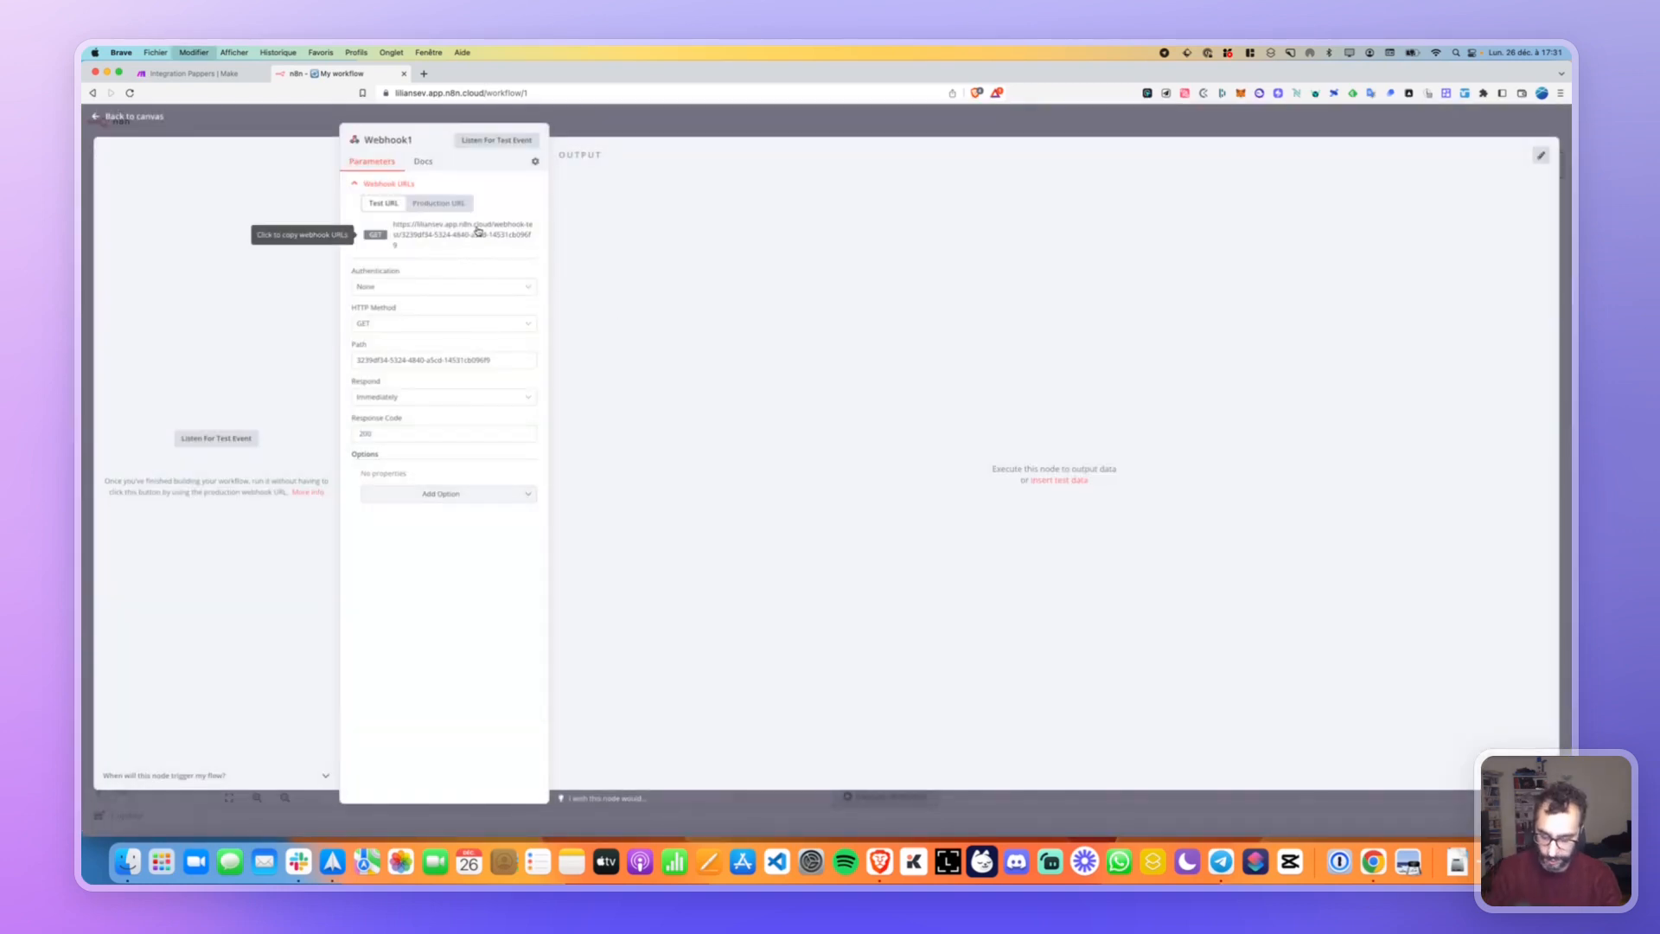
key(super+v)
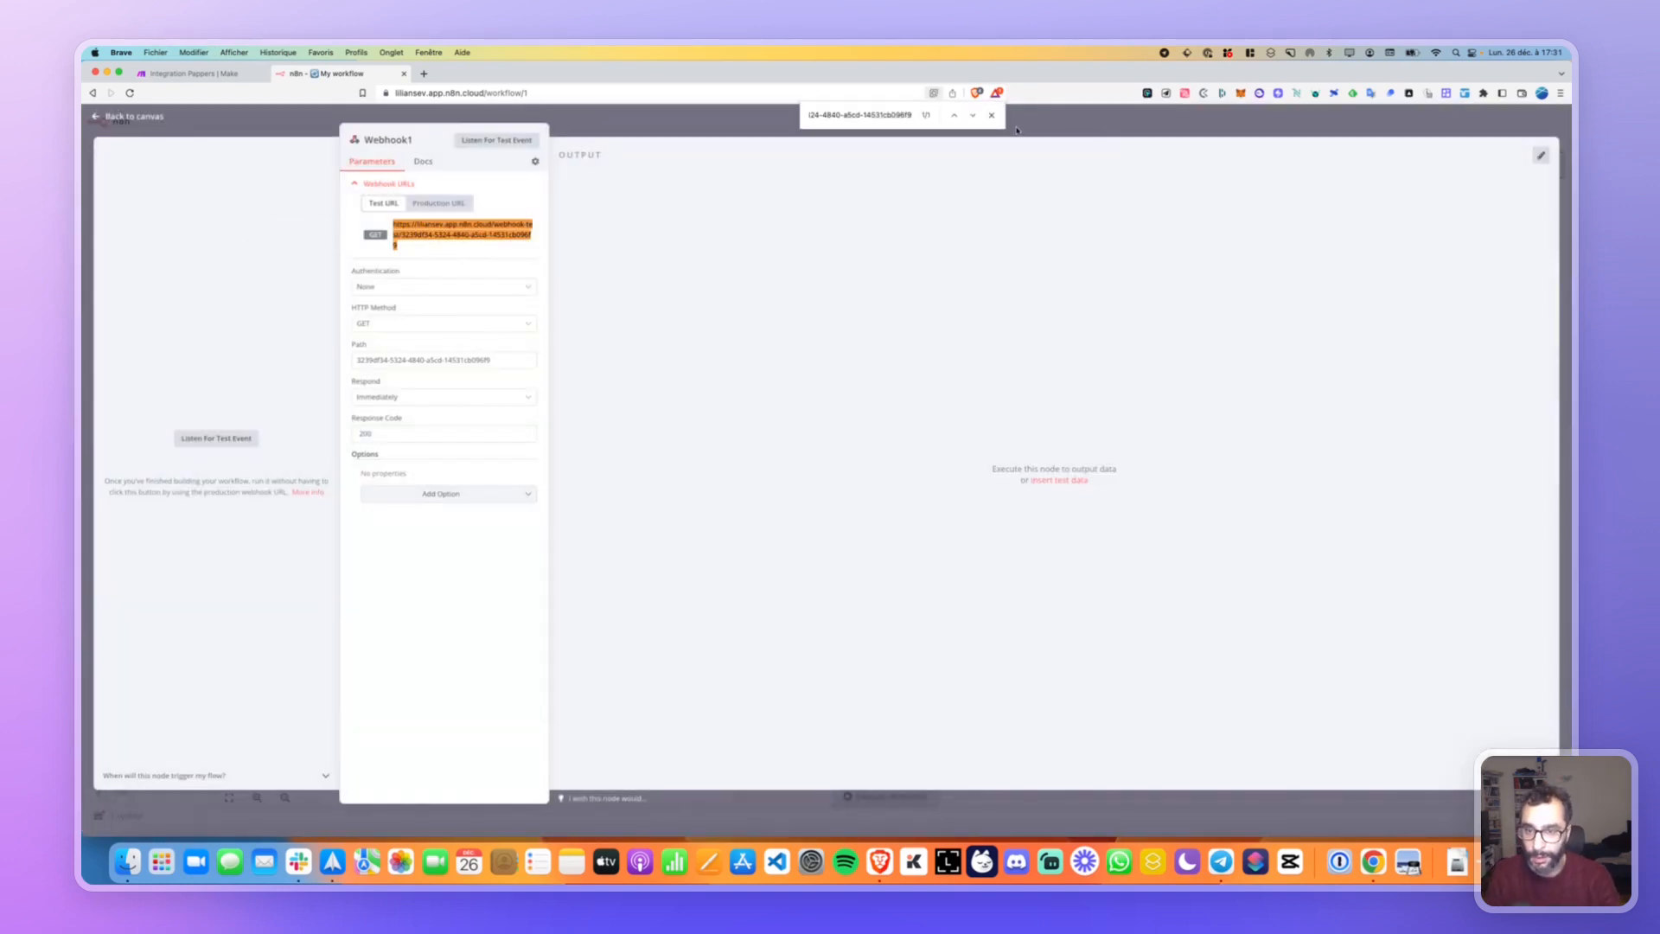
click(992, 116)
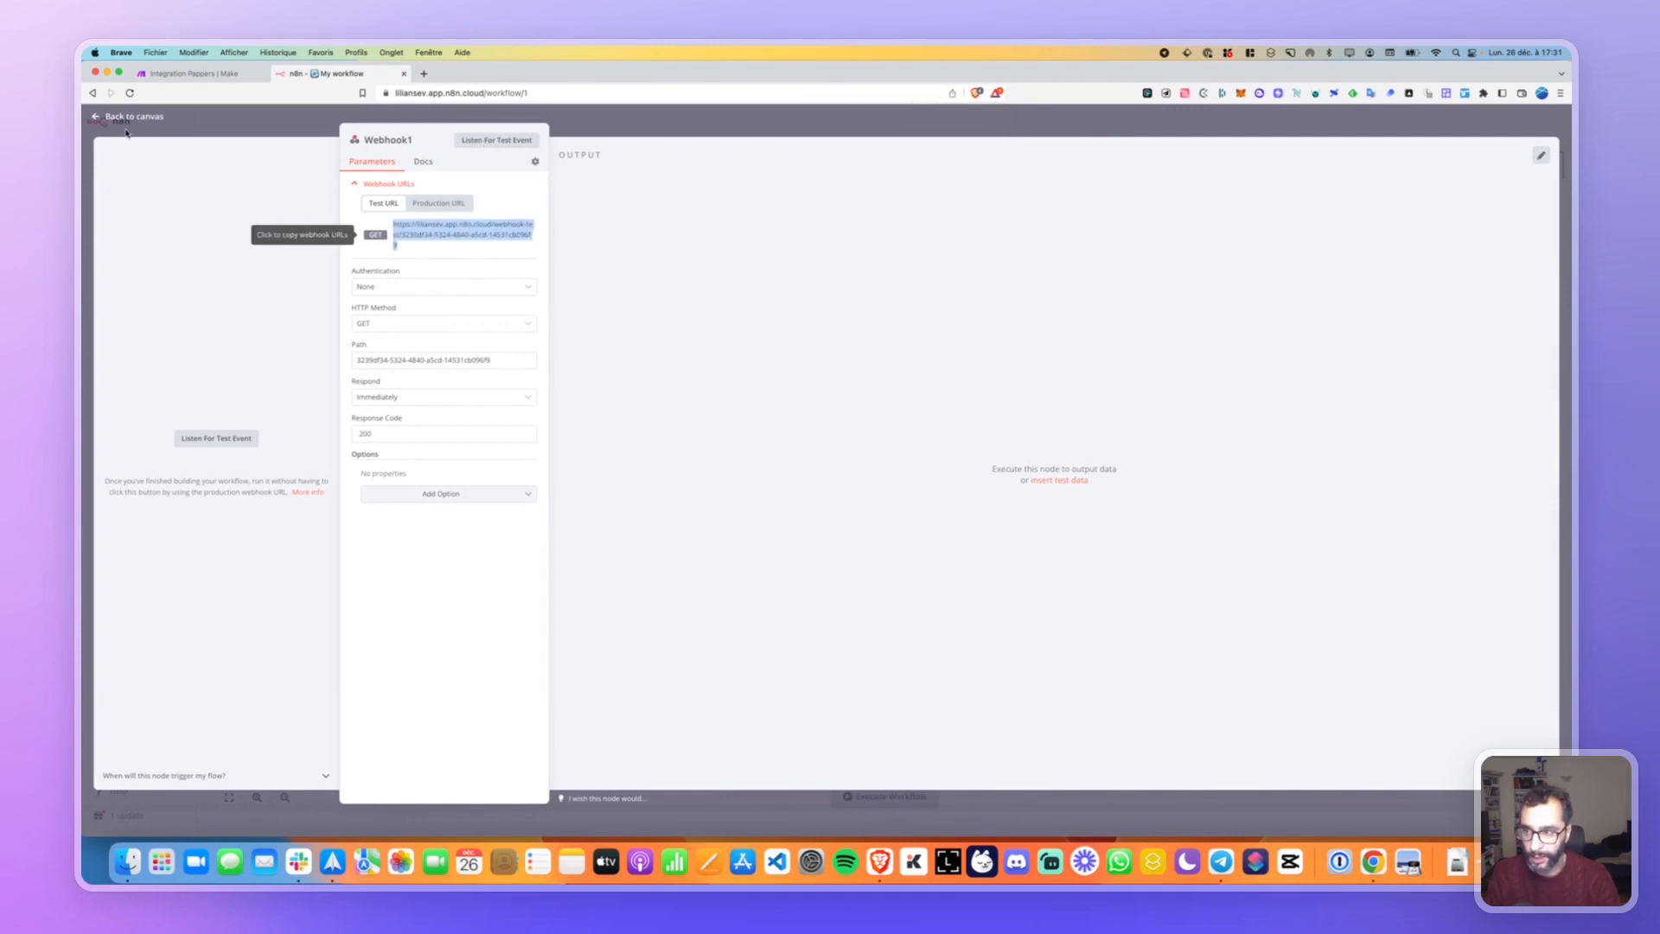
key(Escape)
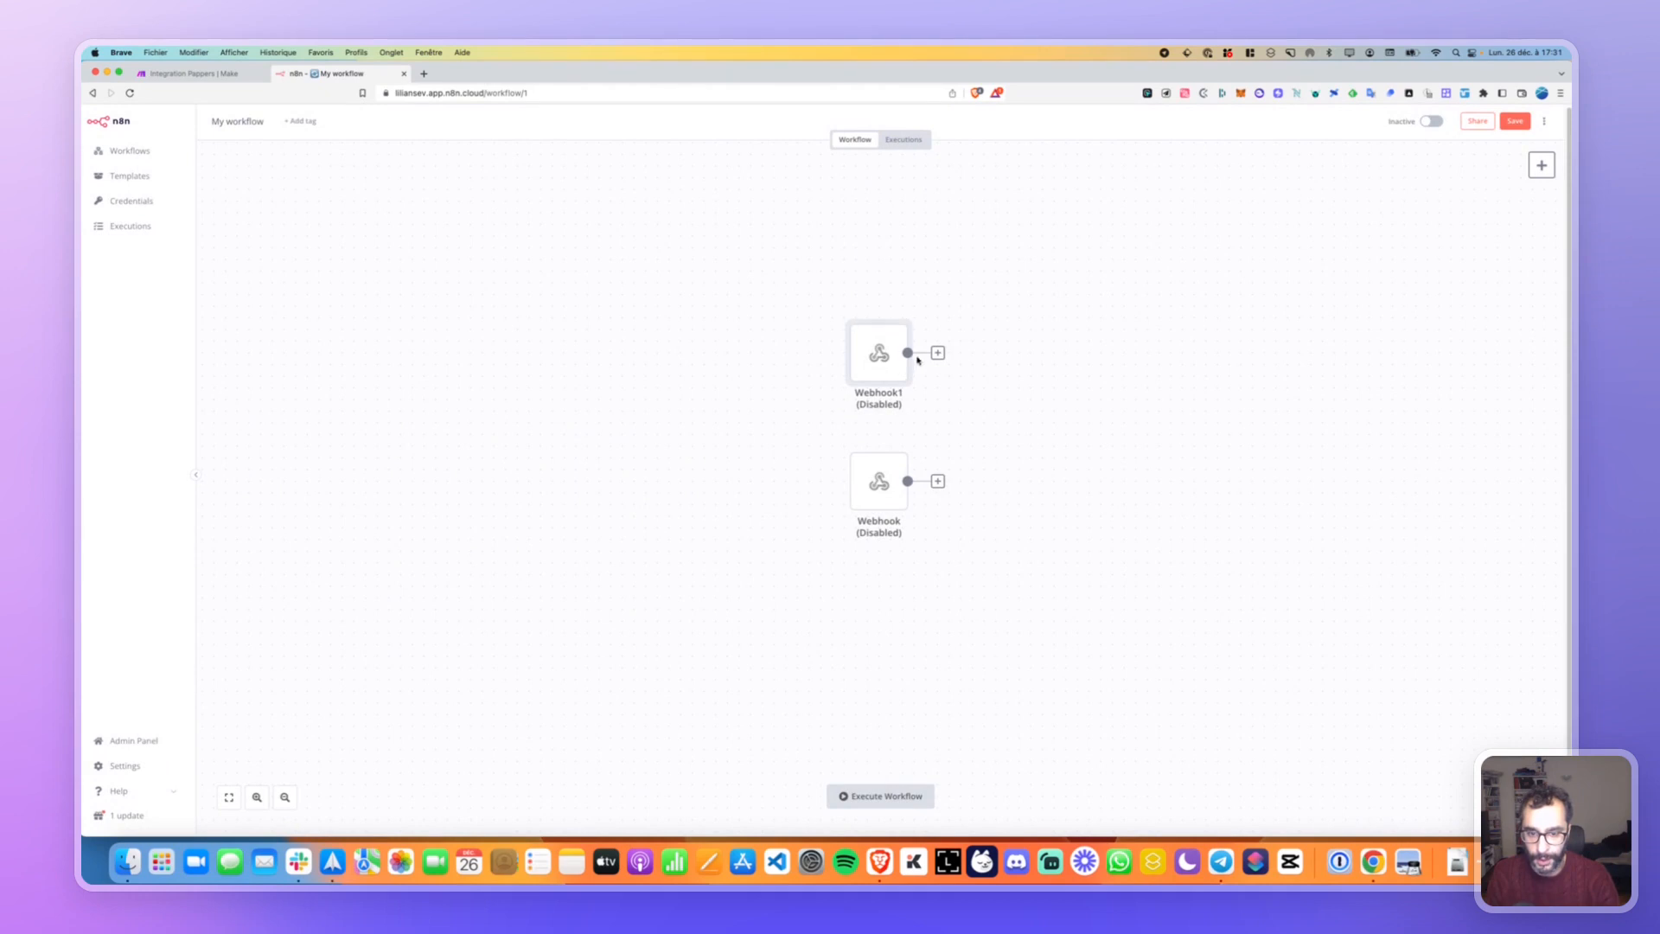
click(854, 315)
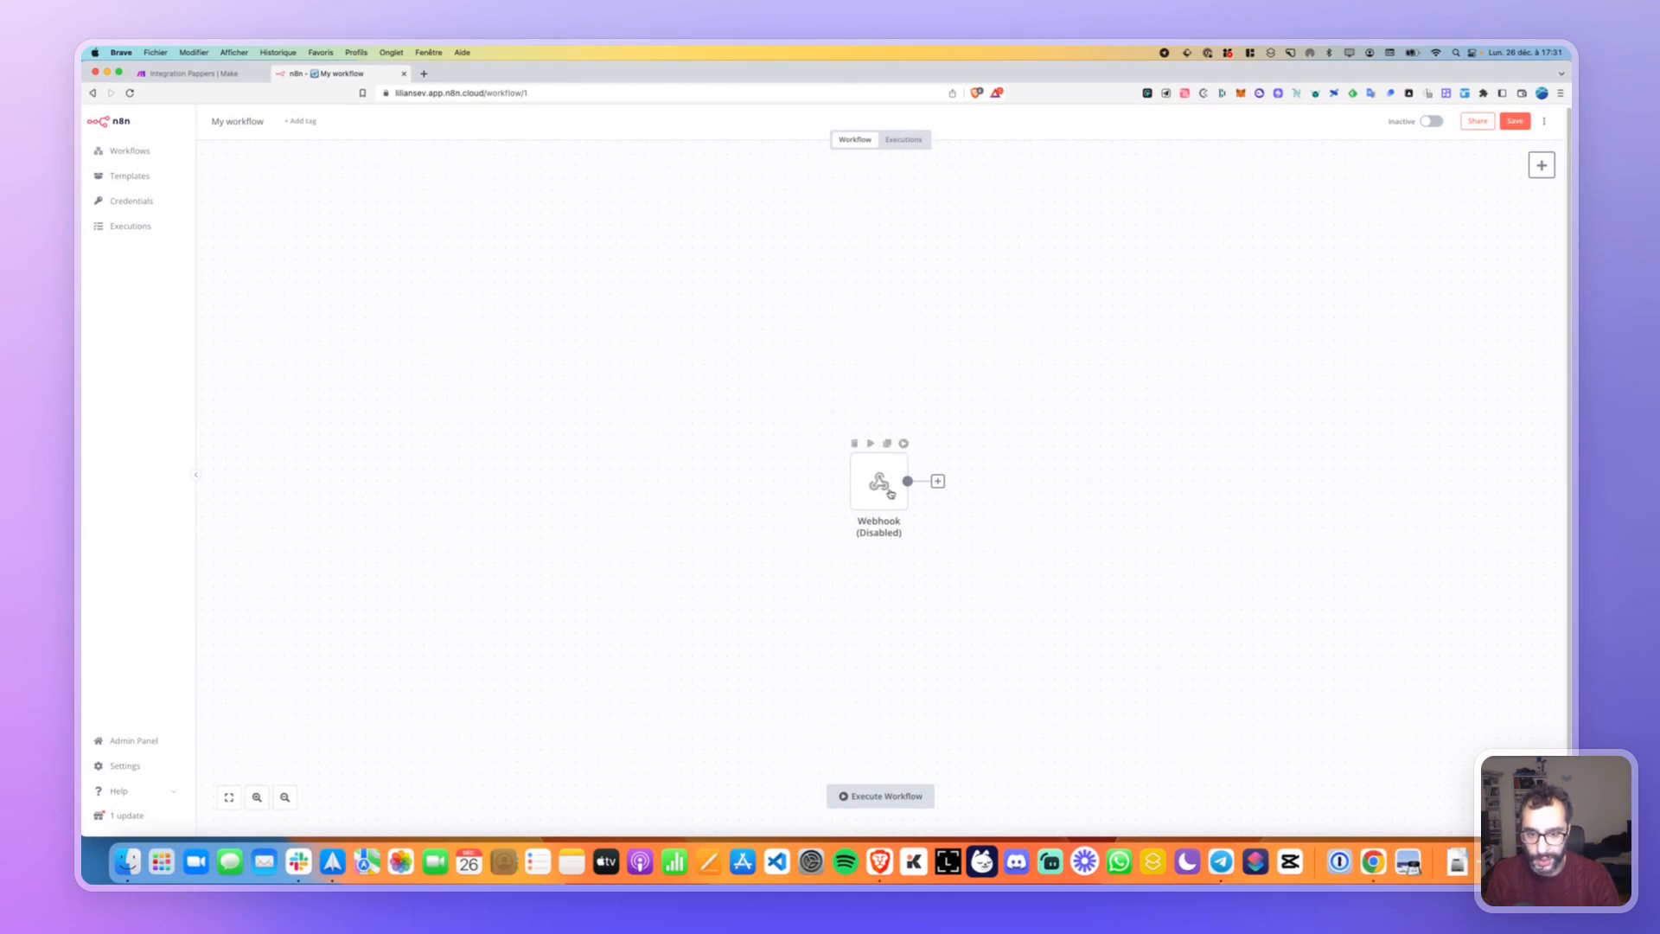
Add a fresh On Webhook Call trigger node from the Trigger list.
click(937, 482)
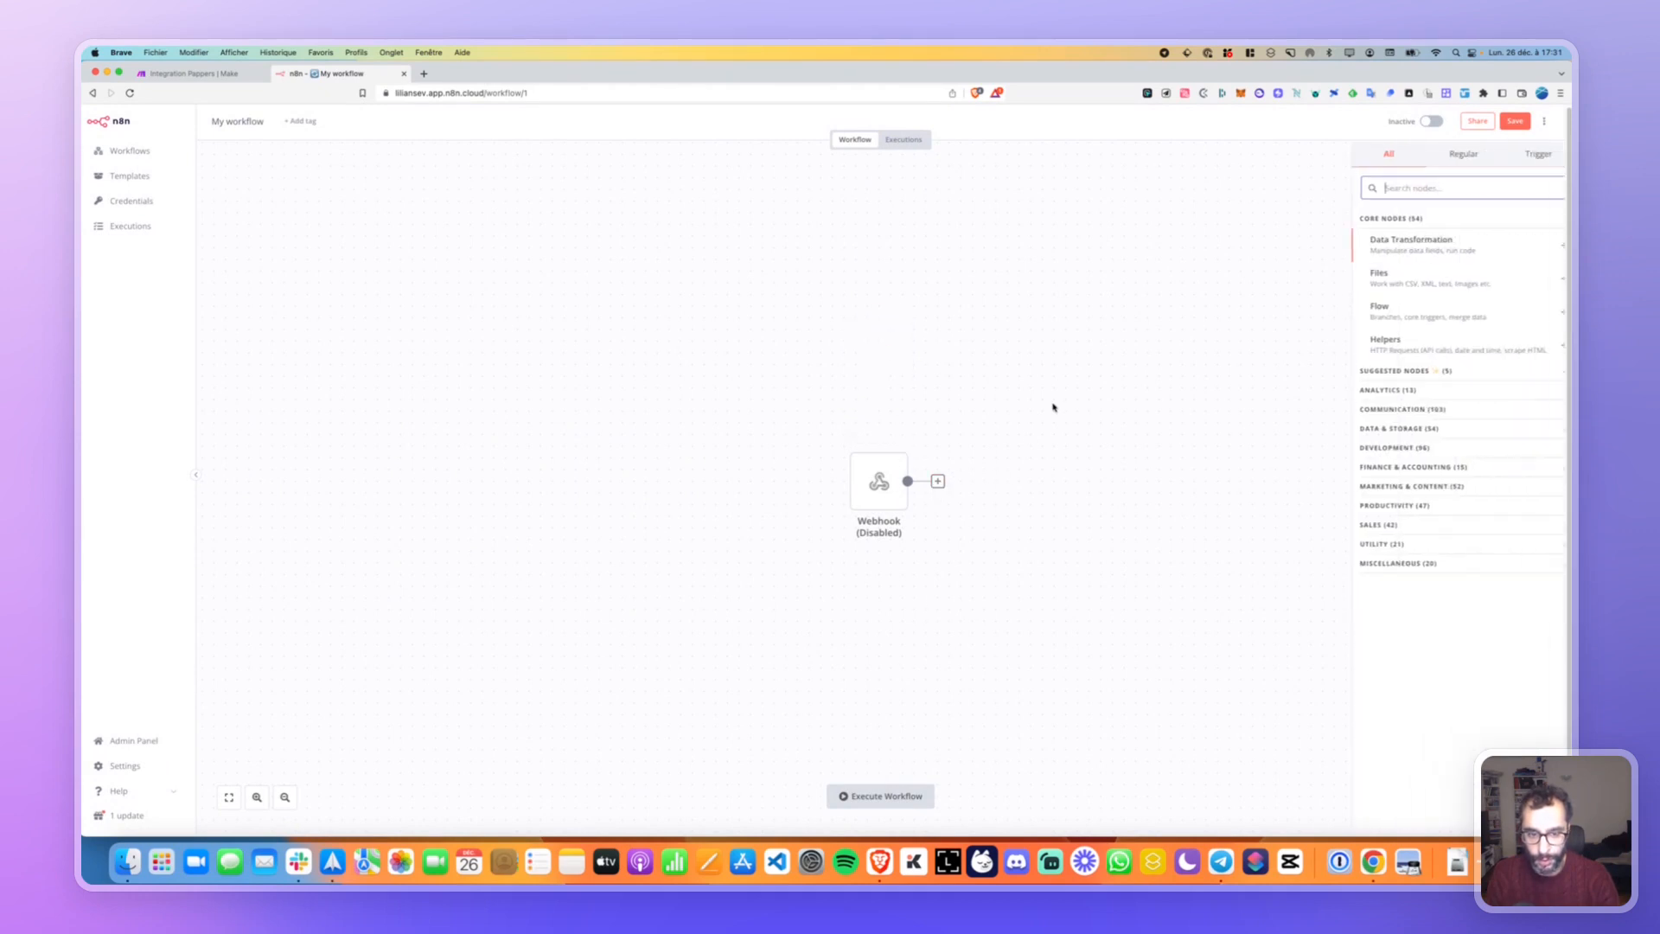
click(1527, 156)
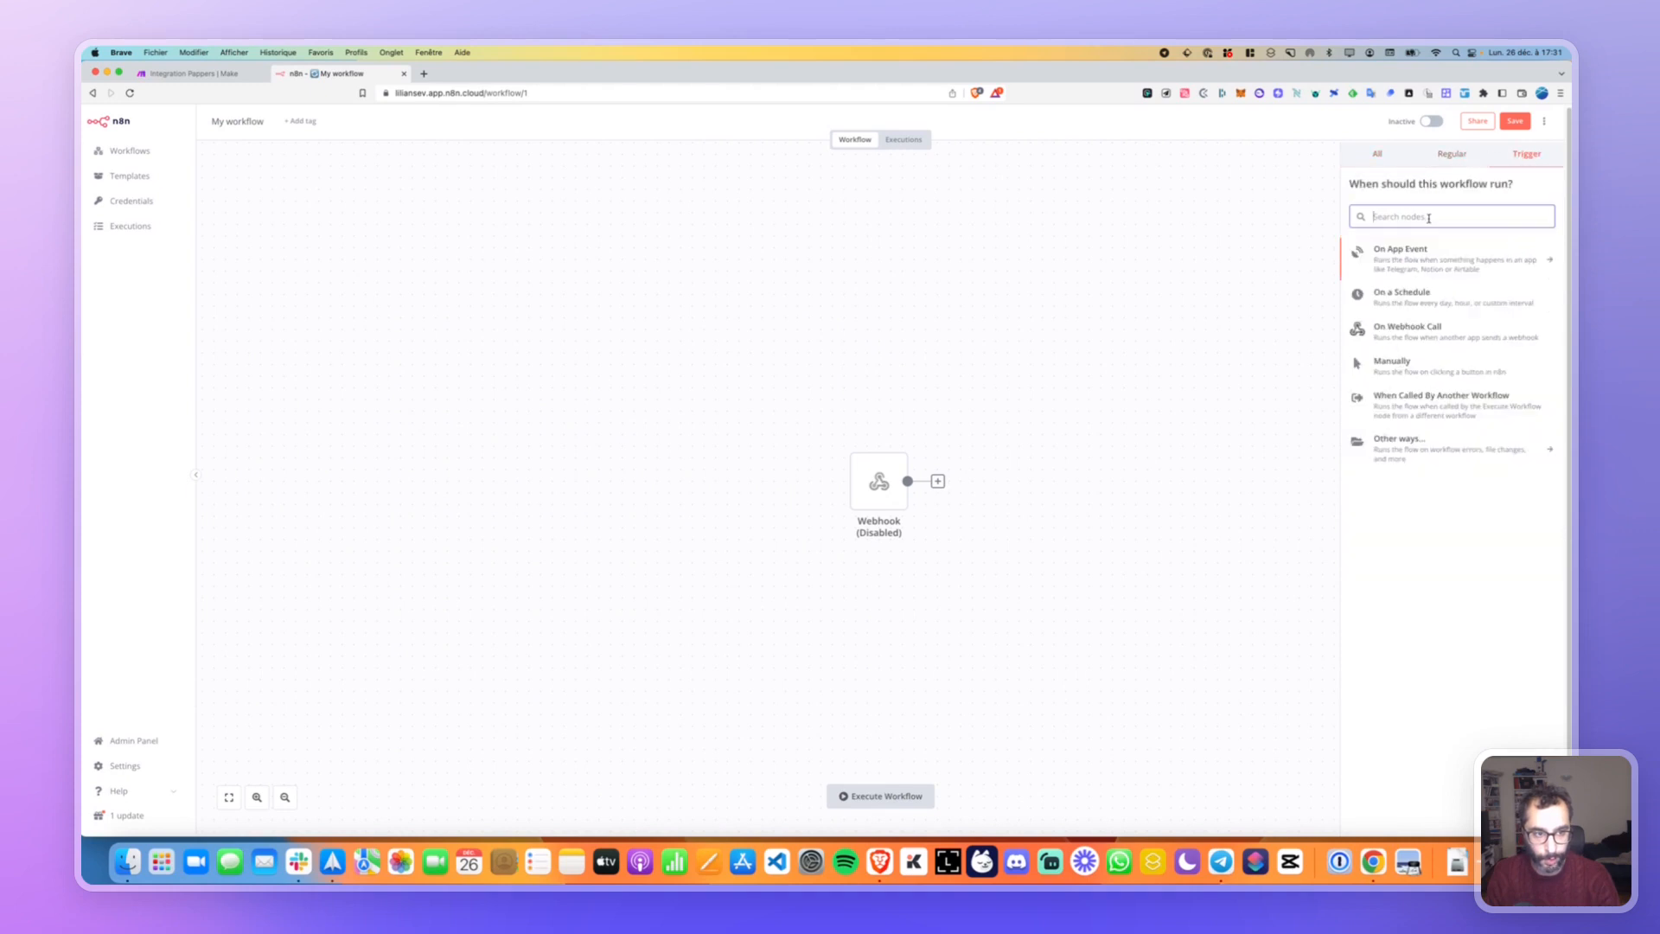
click(1412, 332)
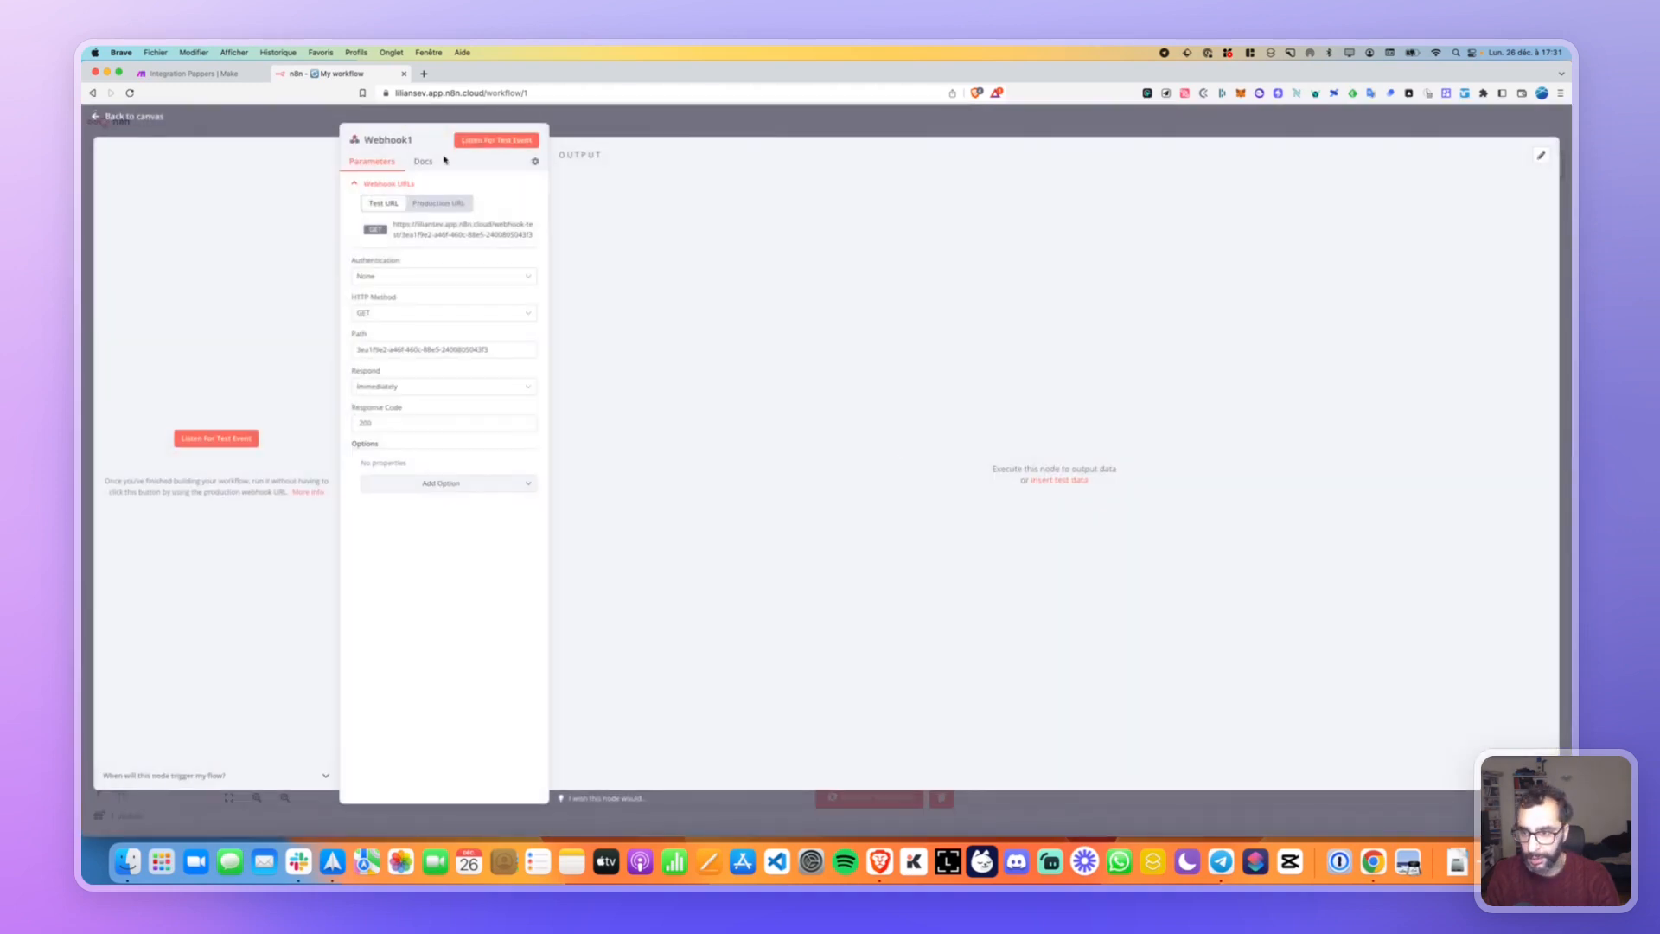
Move Webhook1 above the original Webhook node and copy Webhook1's test URL.
key(super+f)
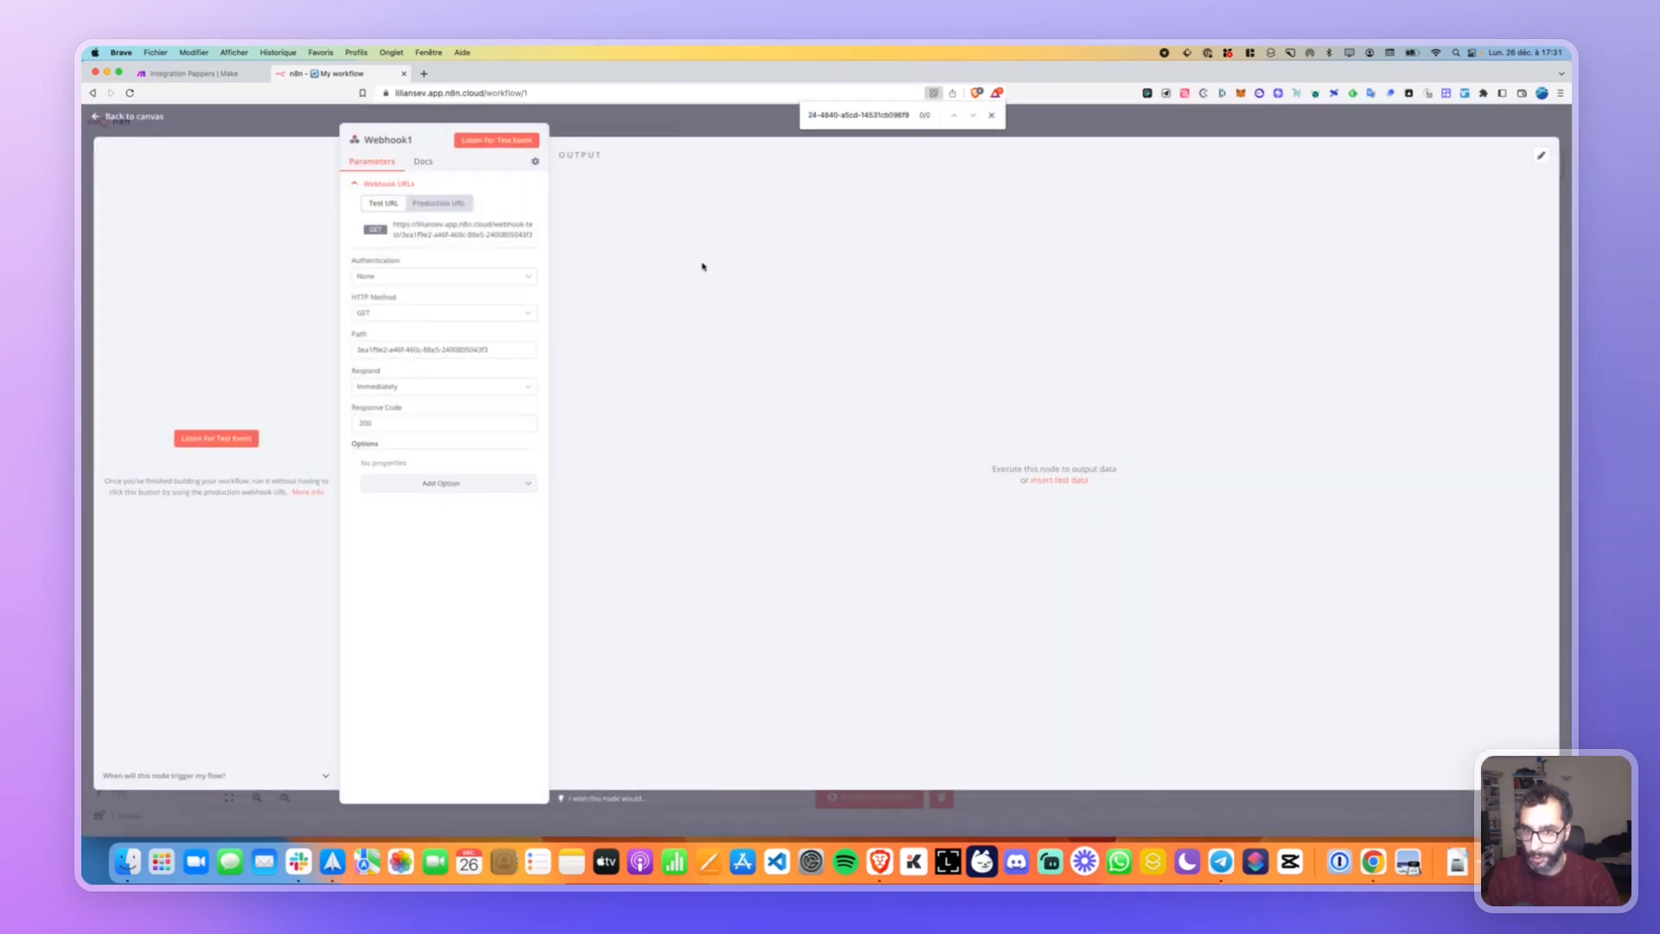
key(Escape)
key(Escape)
drag(1010, 502, 880, 400)
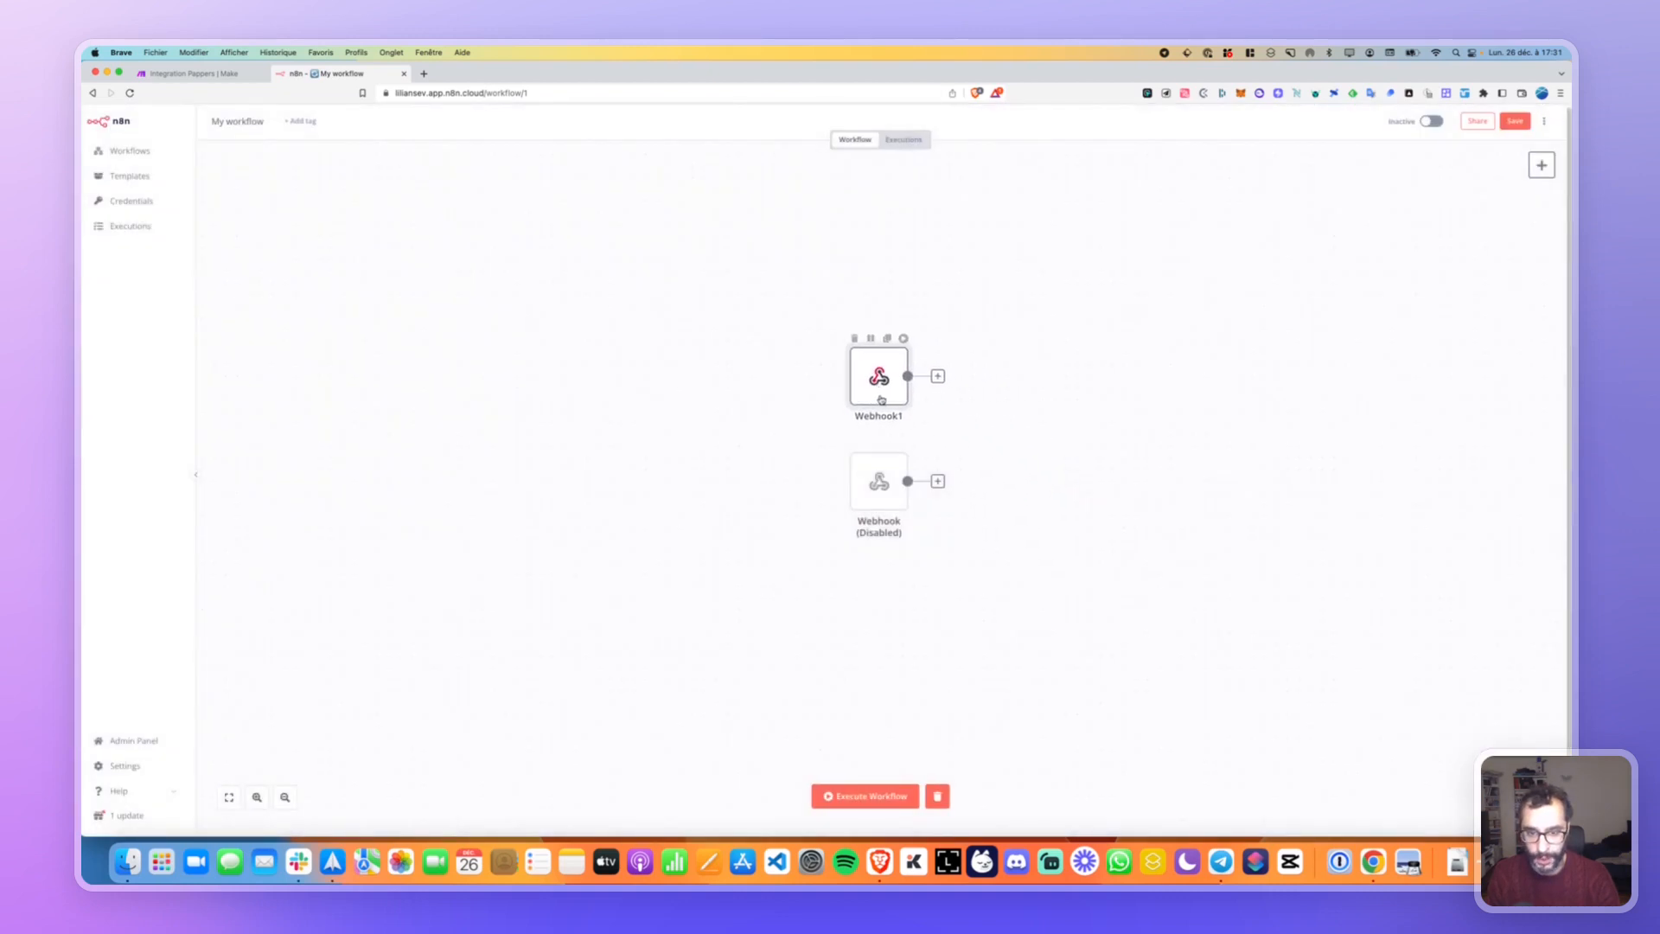
double_click(881, 381)
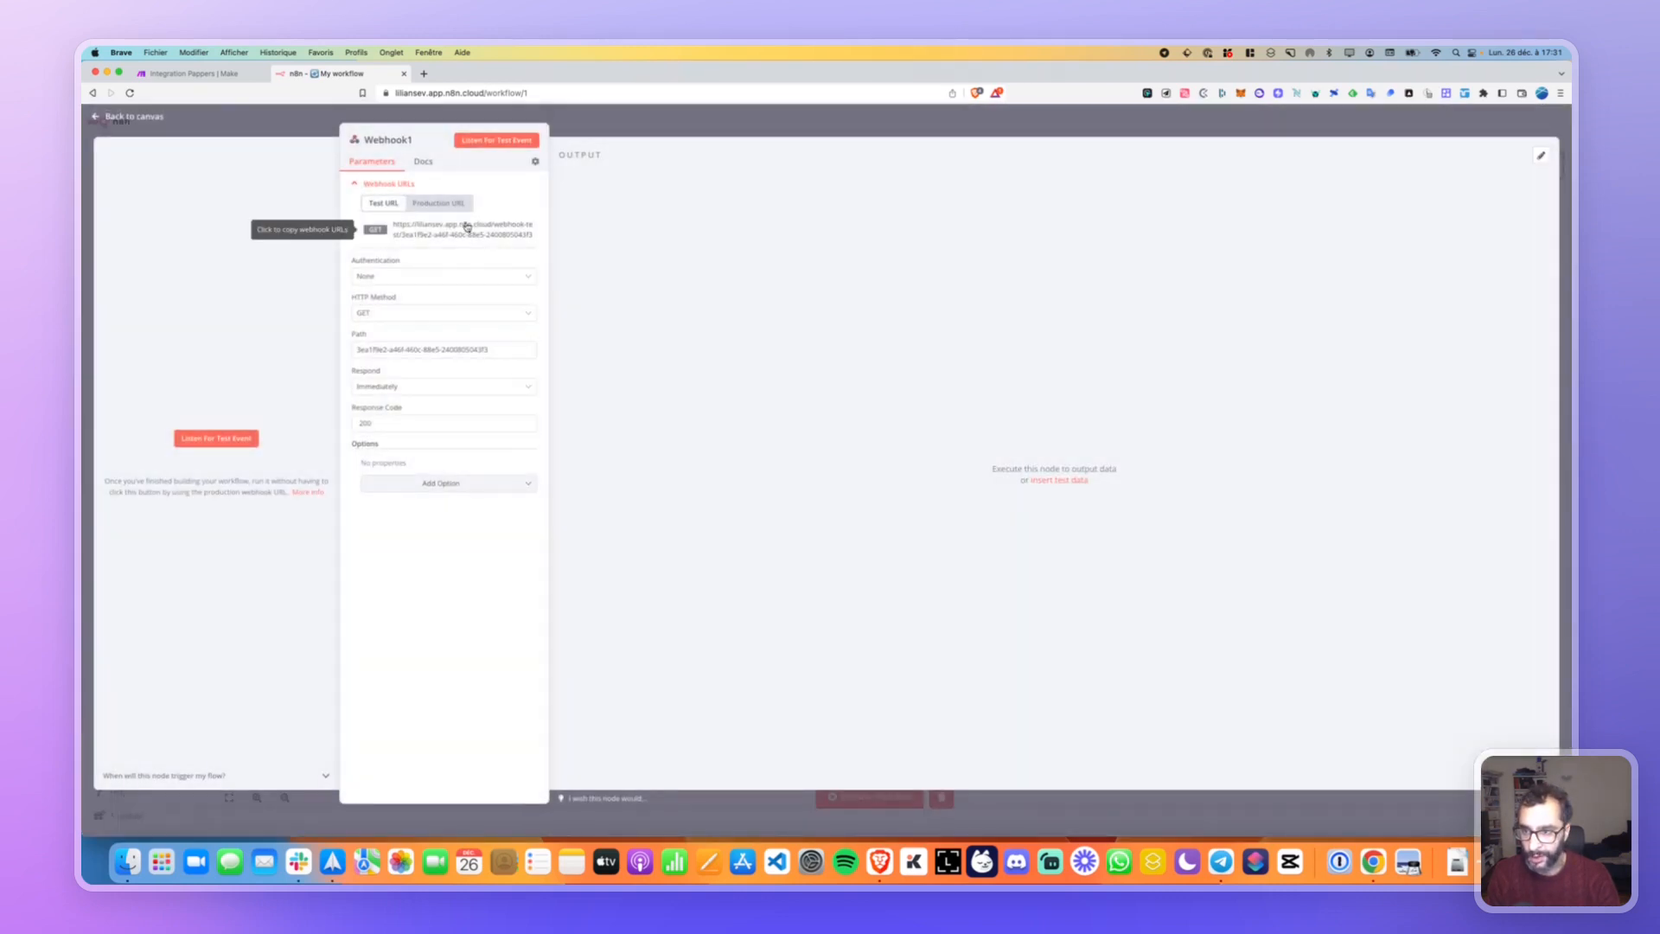
click(476, 229)
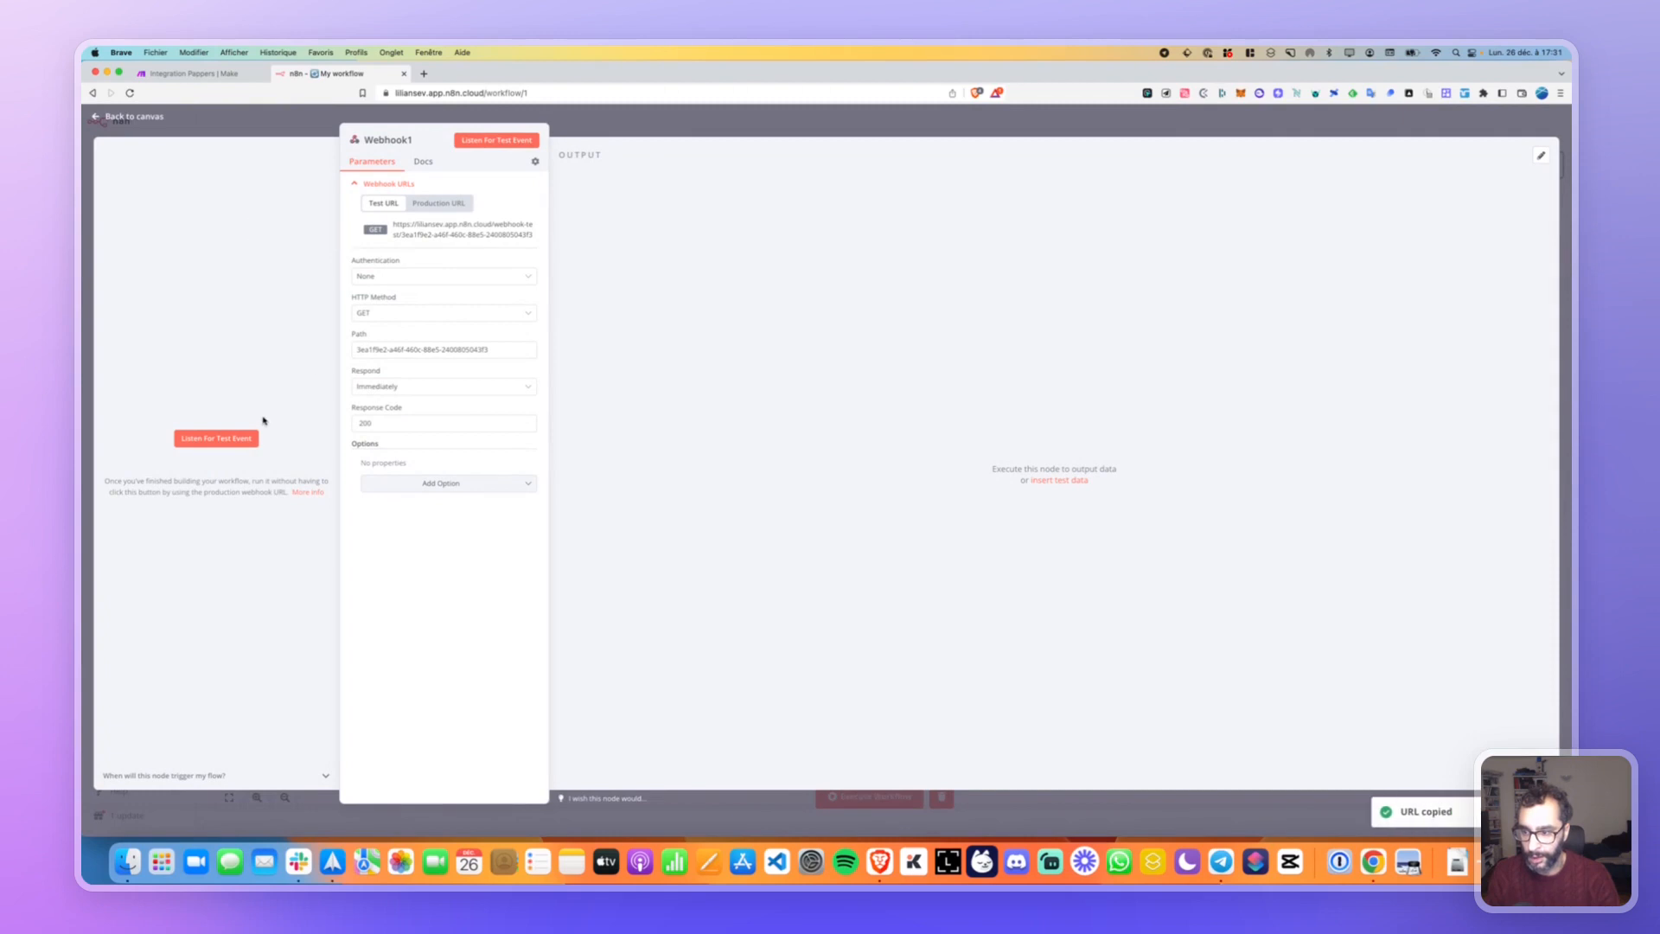
Re-enable the original Webhook node so both webhook triggers are active.
key(Escape)
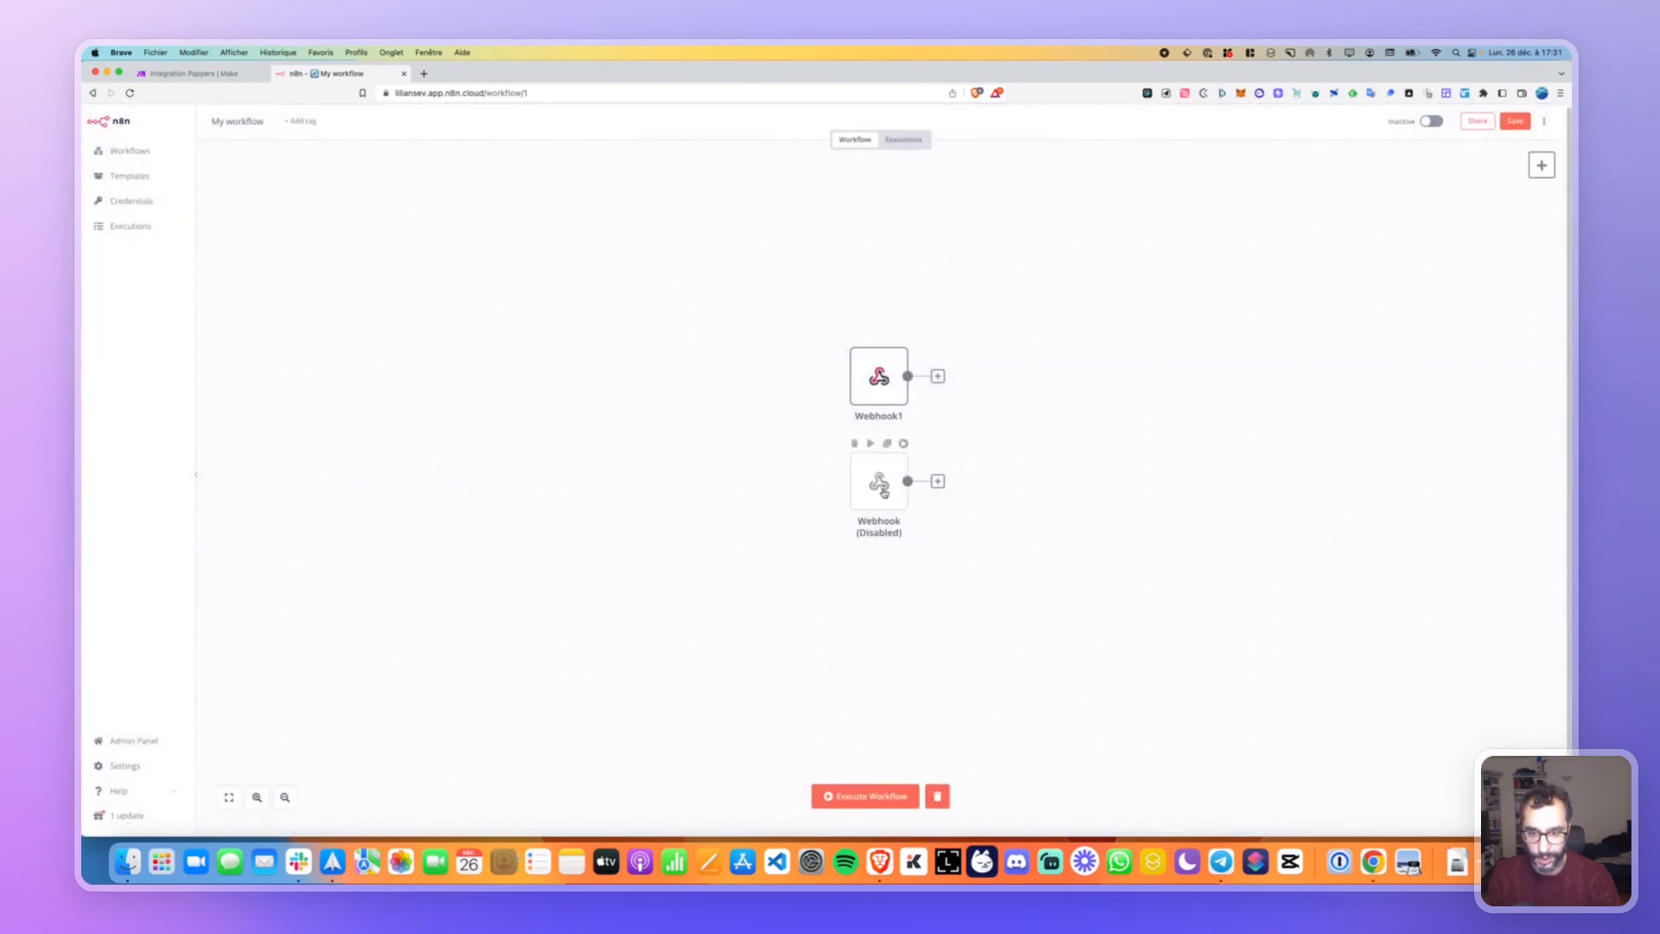
mouse_move(880, 372)
click(868, 444)
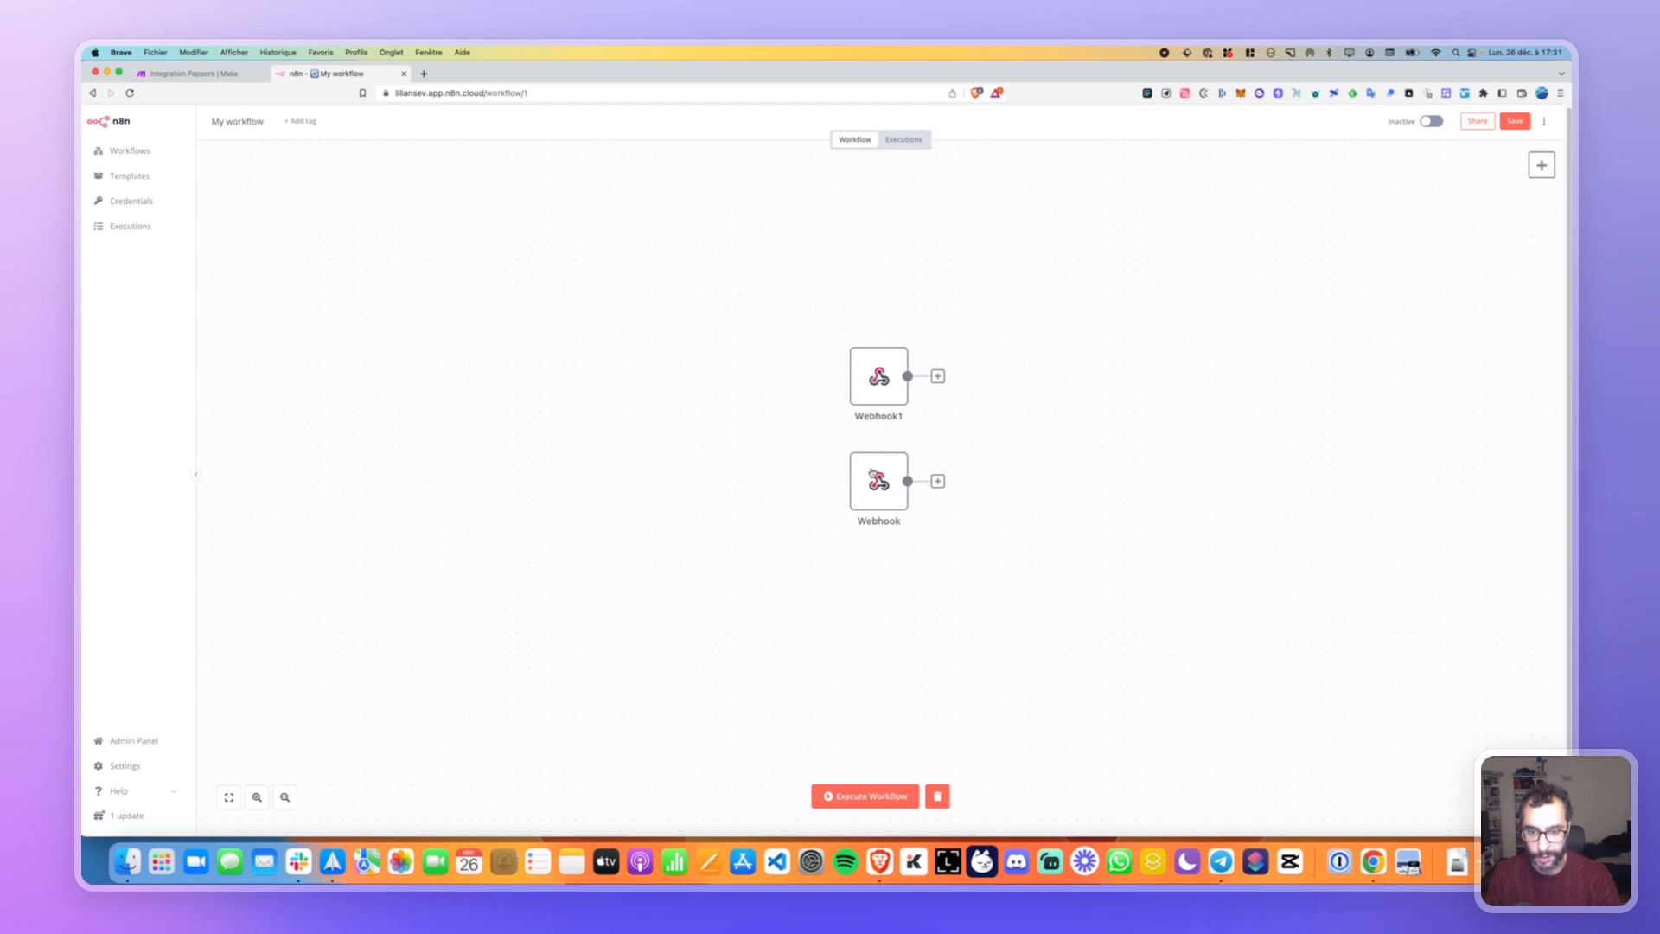
double_click(878, 376)
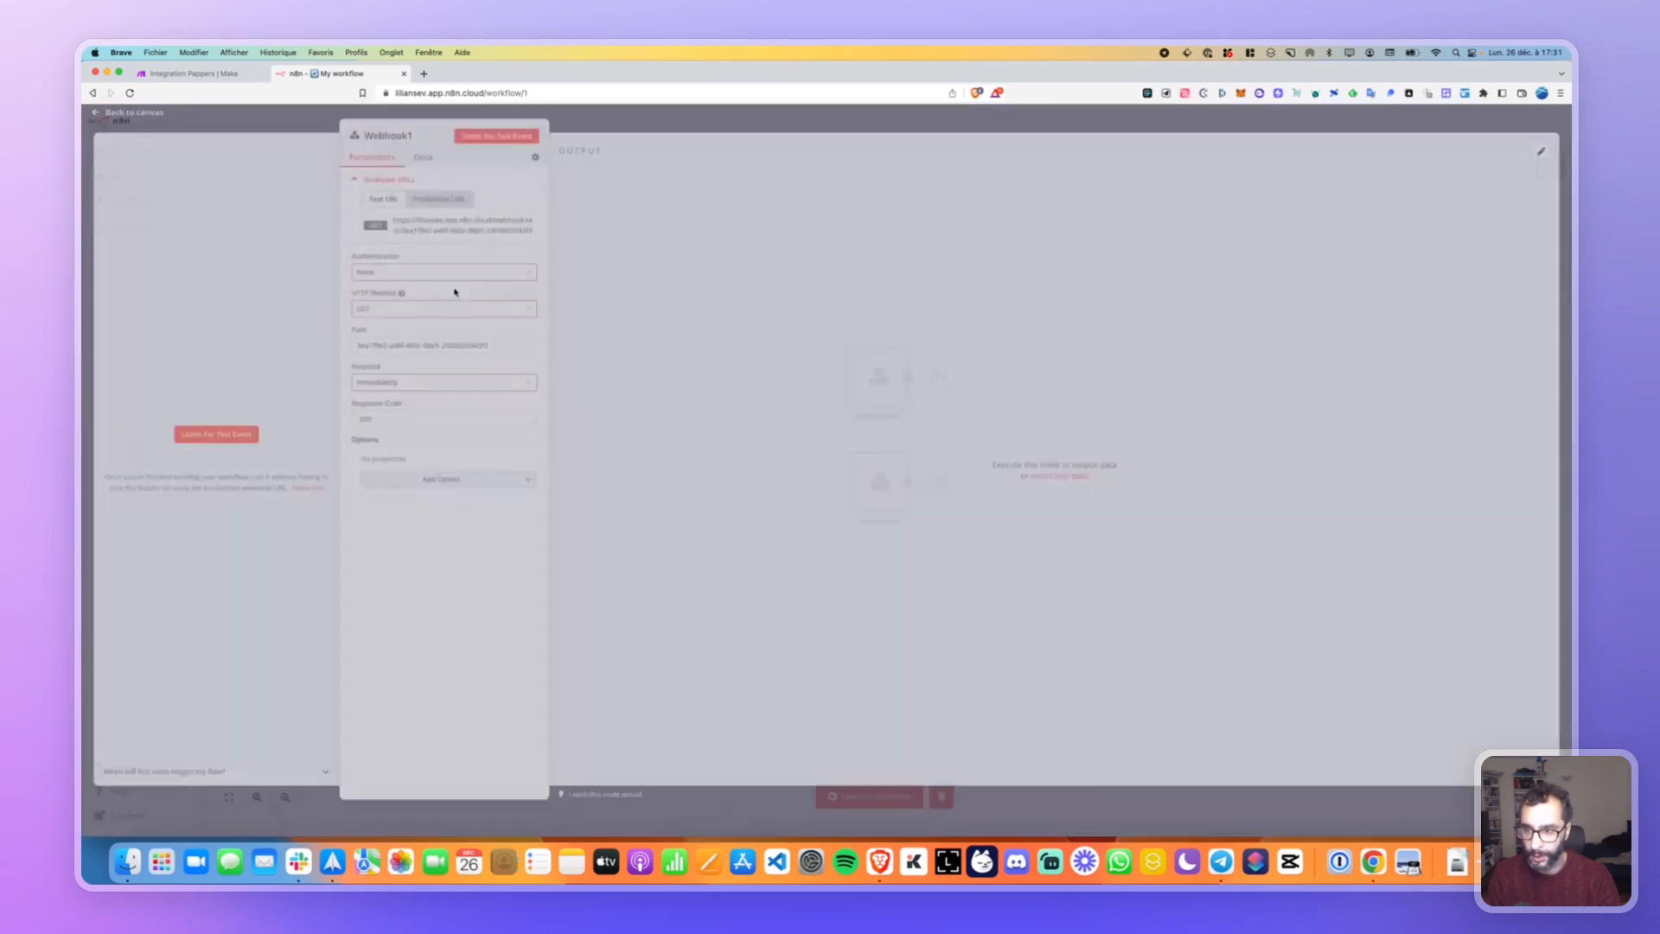
key(Escape)
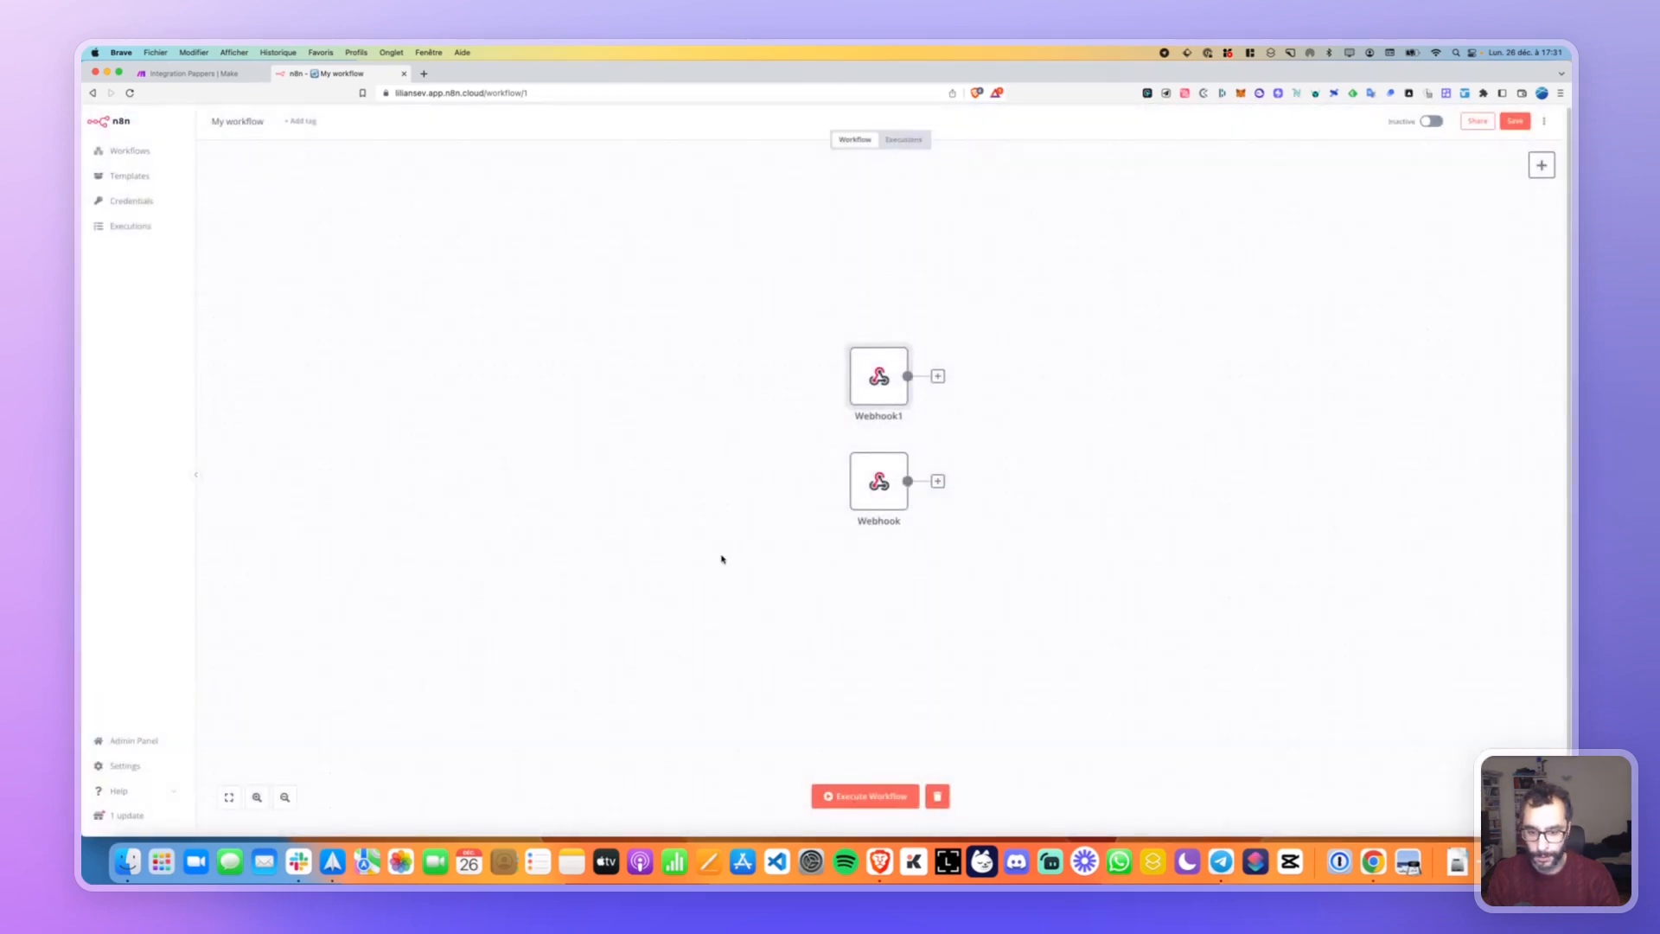
click(714, 554)
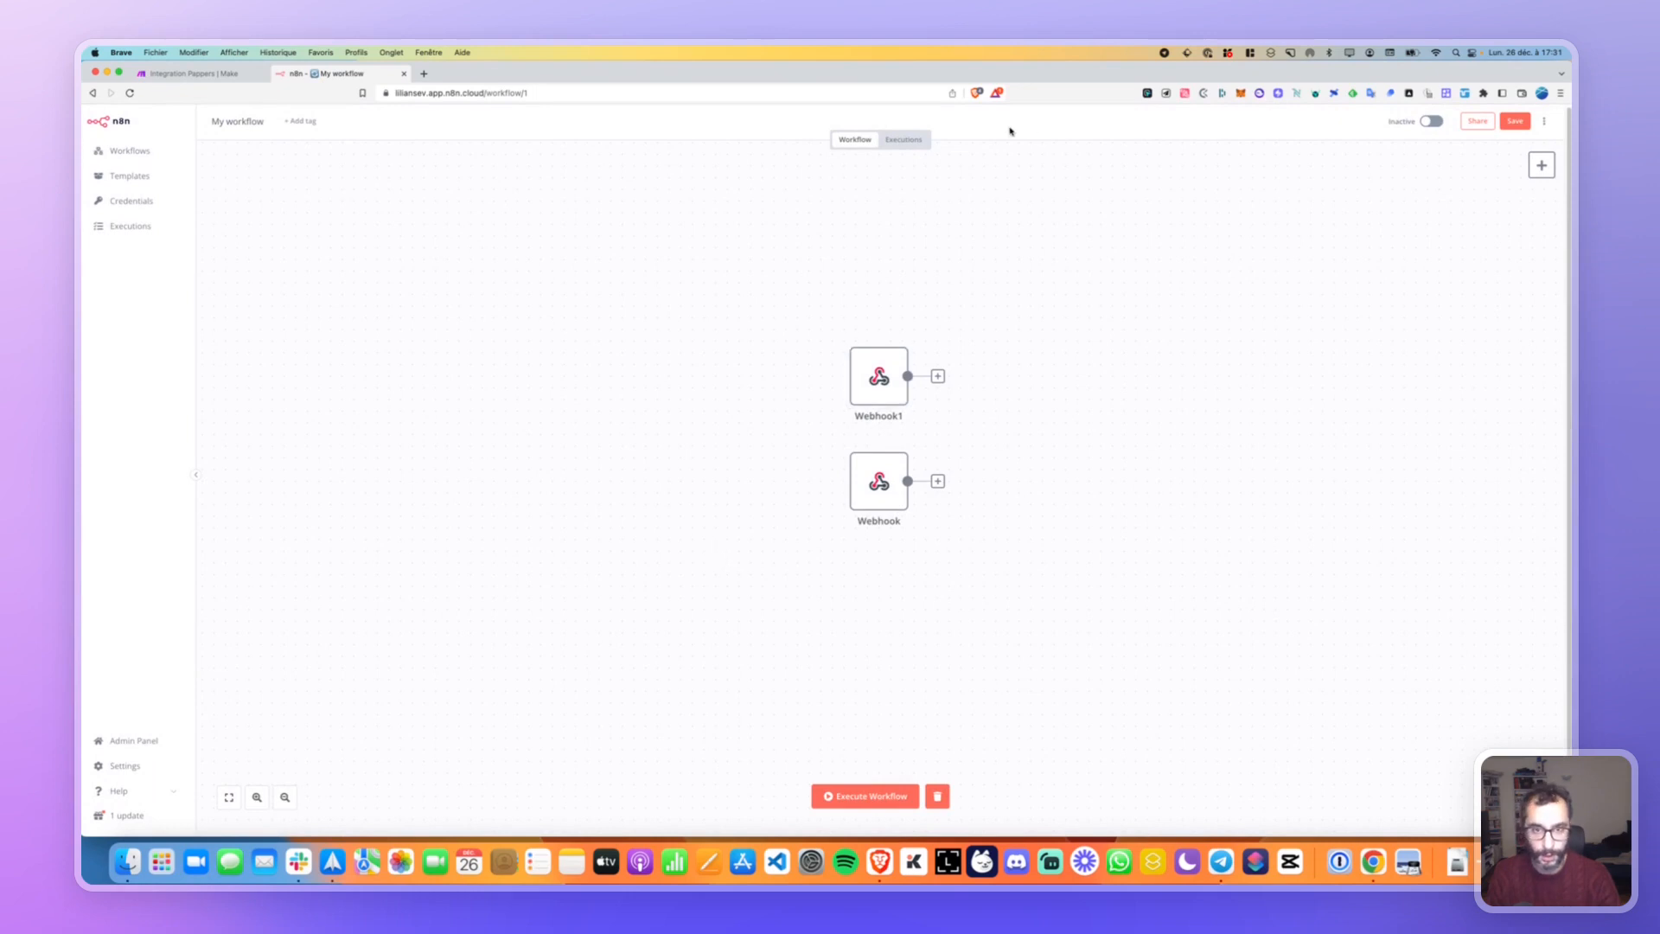
Switch the workflow to Active and dismiss the 'Workflow activated' notice with 'Got it'.
click(1431, 122)
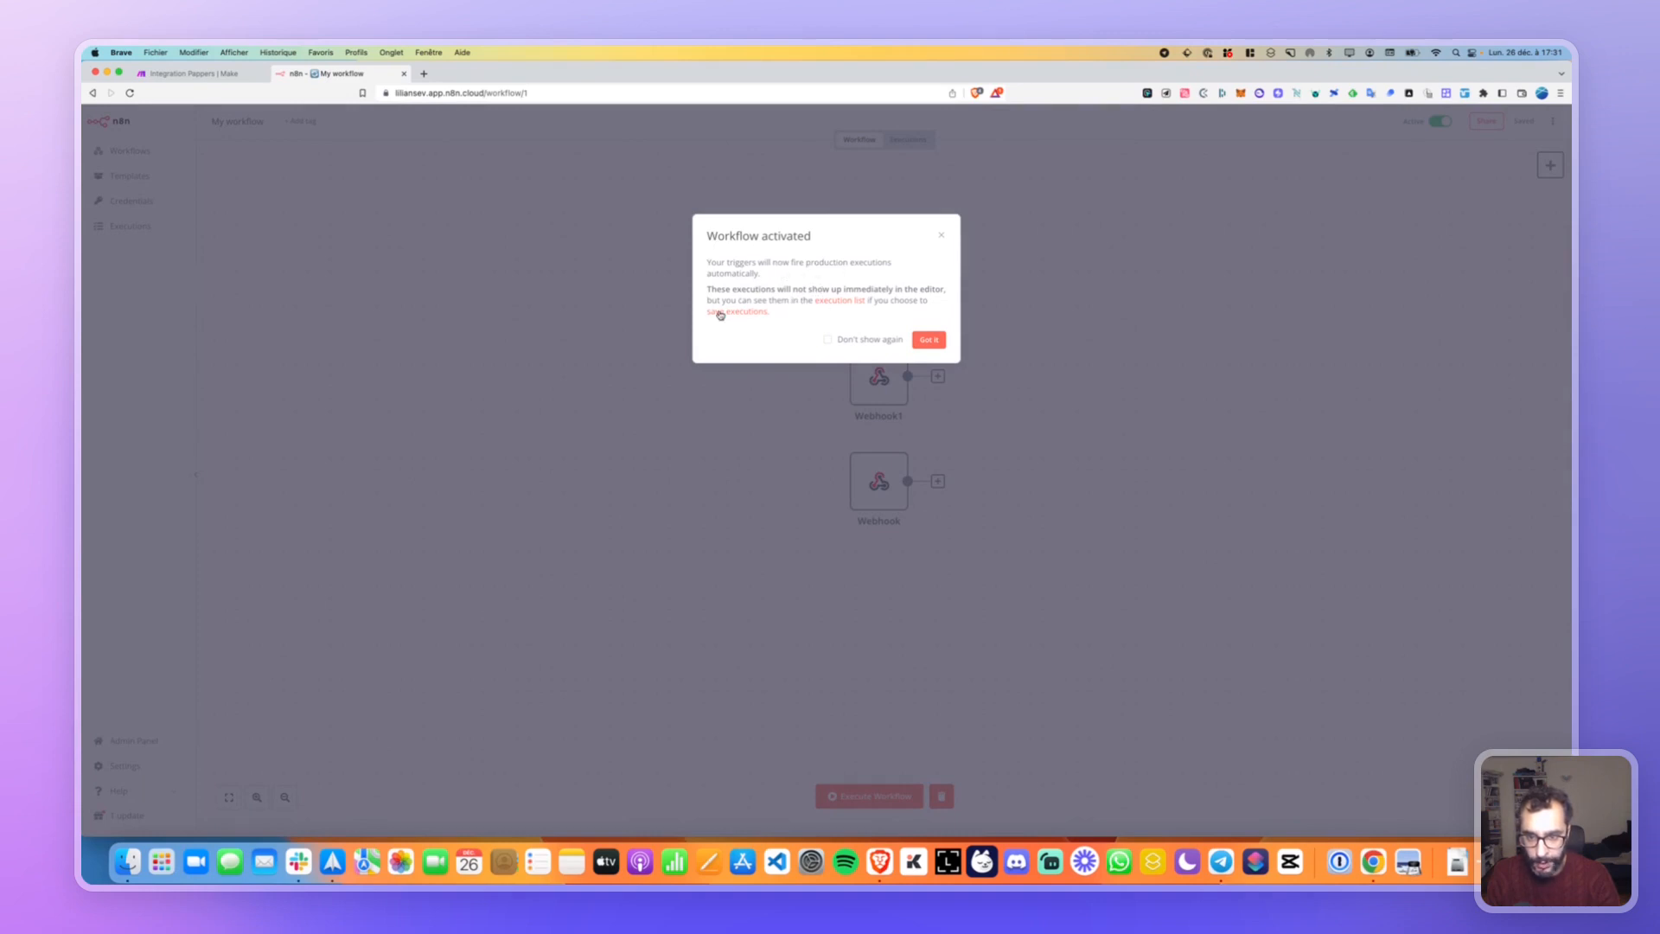
click(928, 340)
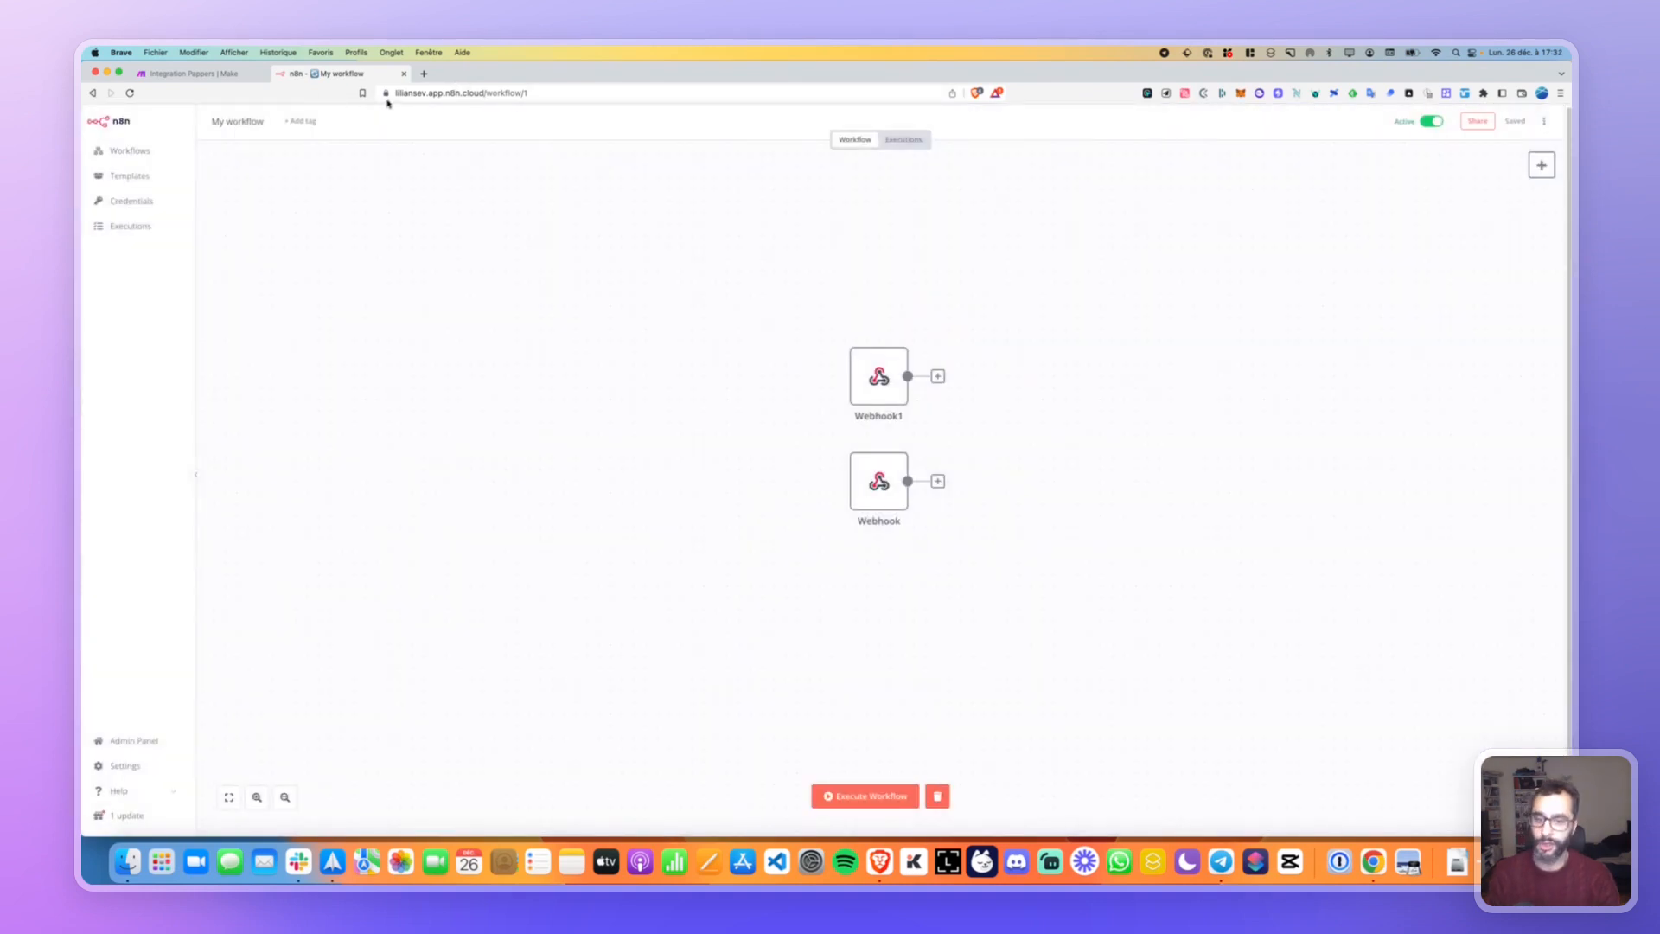
Load Webhook1's copied test URL in a new browser tab.
click(424, 74)
key(super+v)
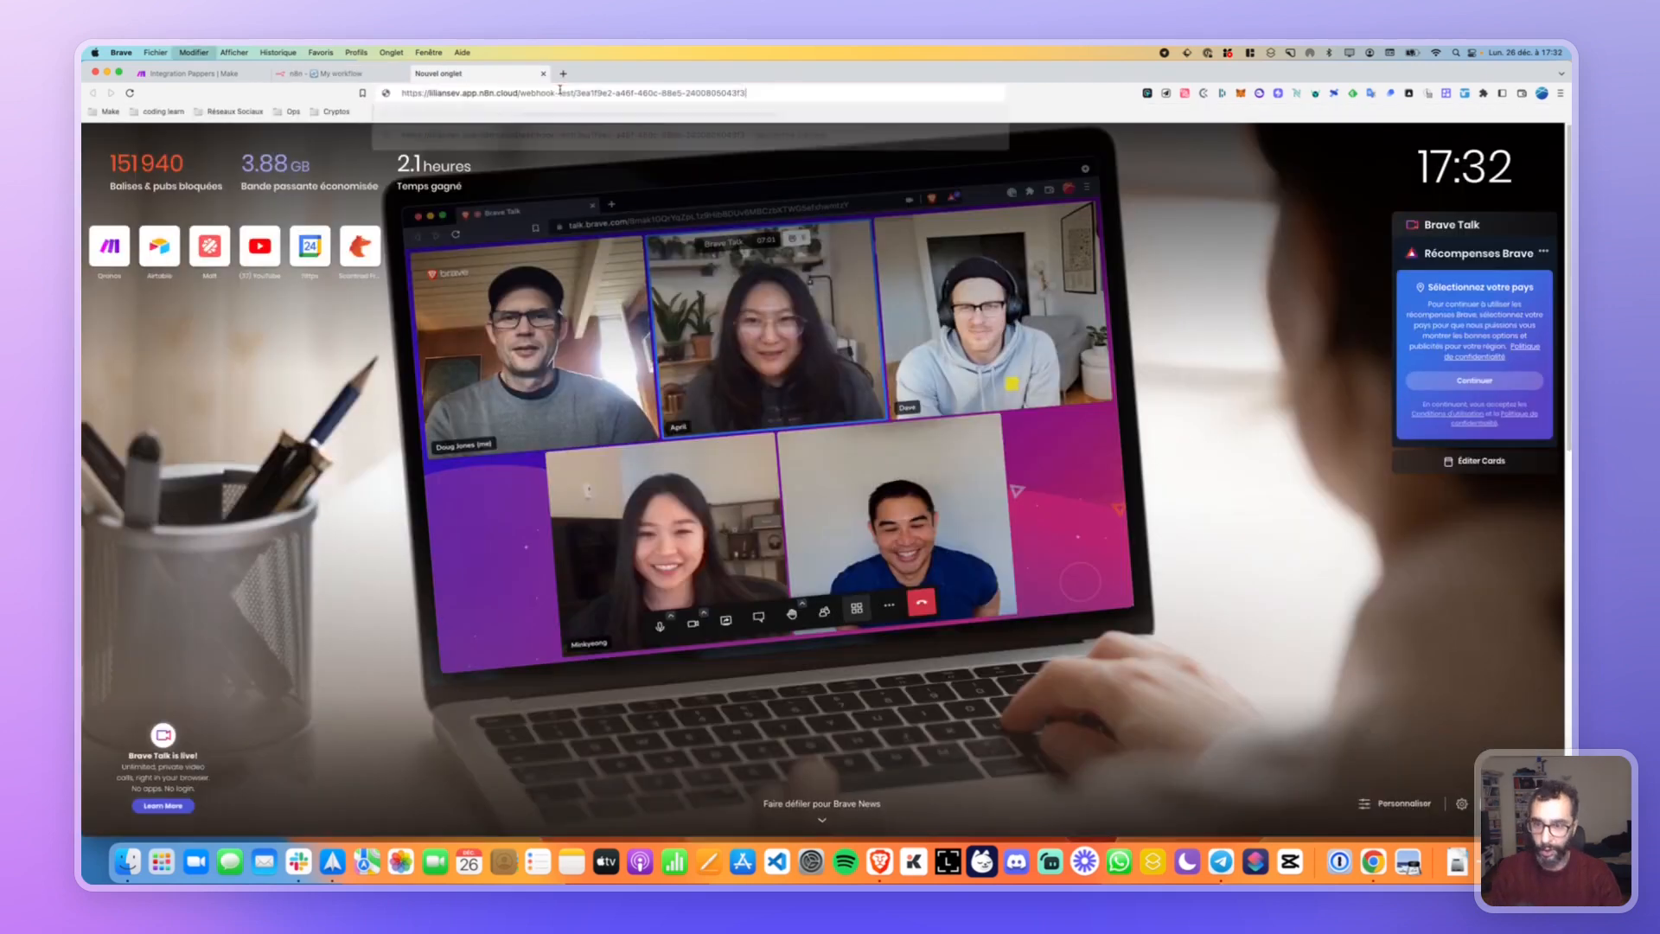
key(Return)
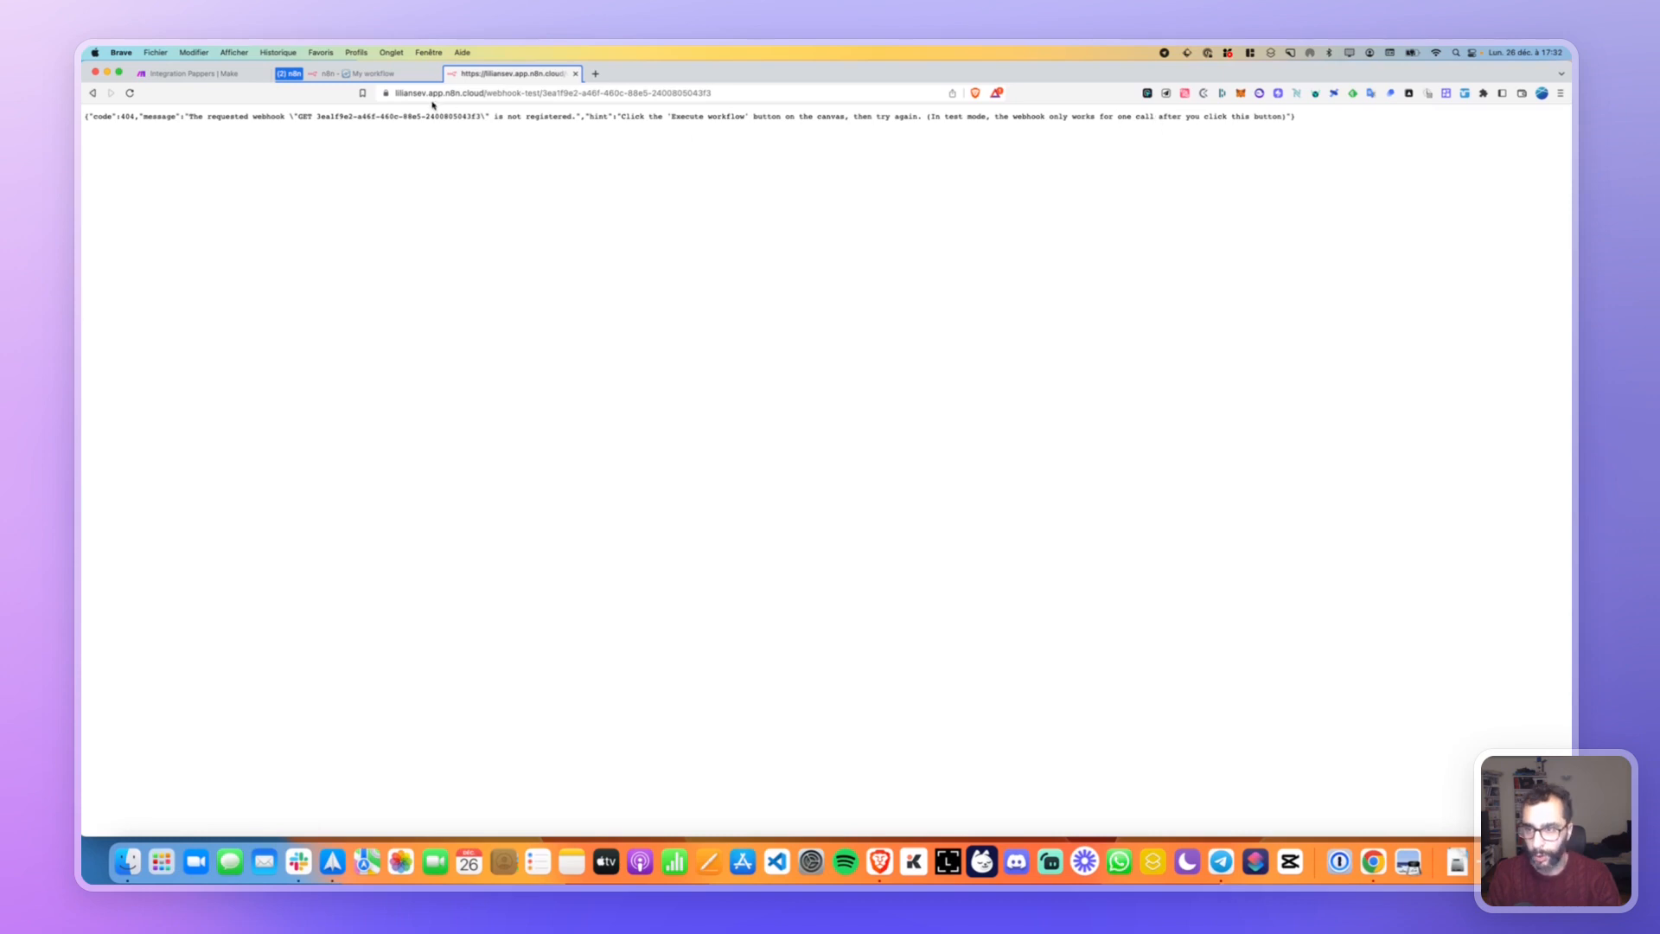
Execute the workflow and reload the test URL so Webhook1 runs, outputting 1 item.
click(367, 74)
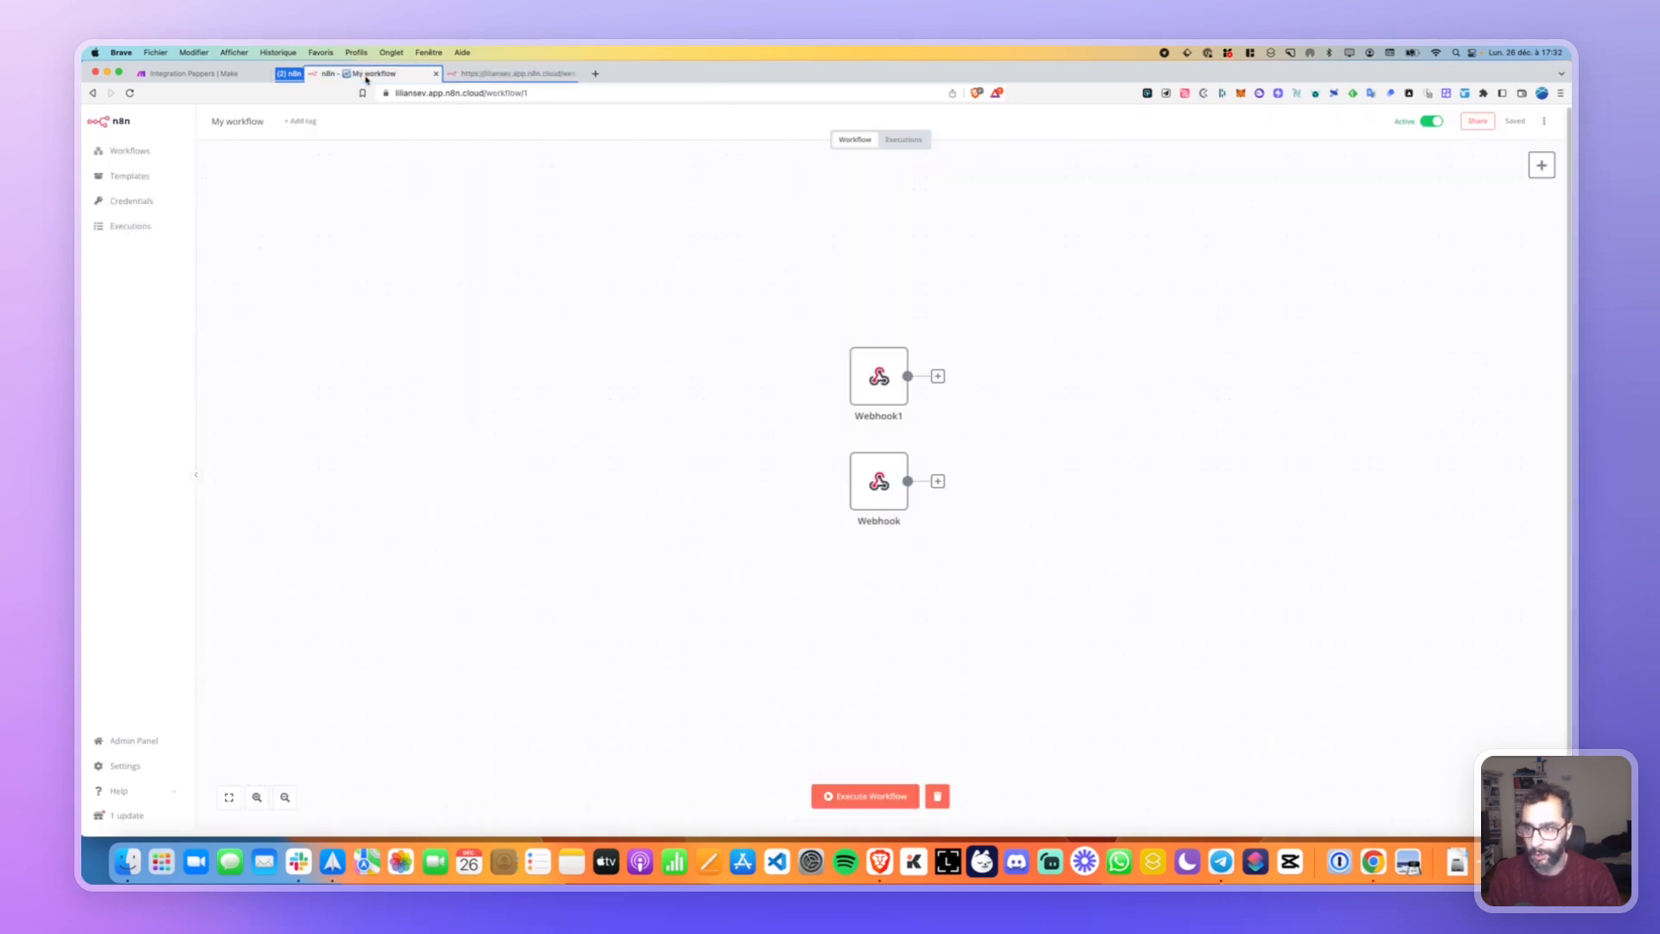
click(864, 795)
click(534, 76)
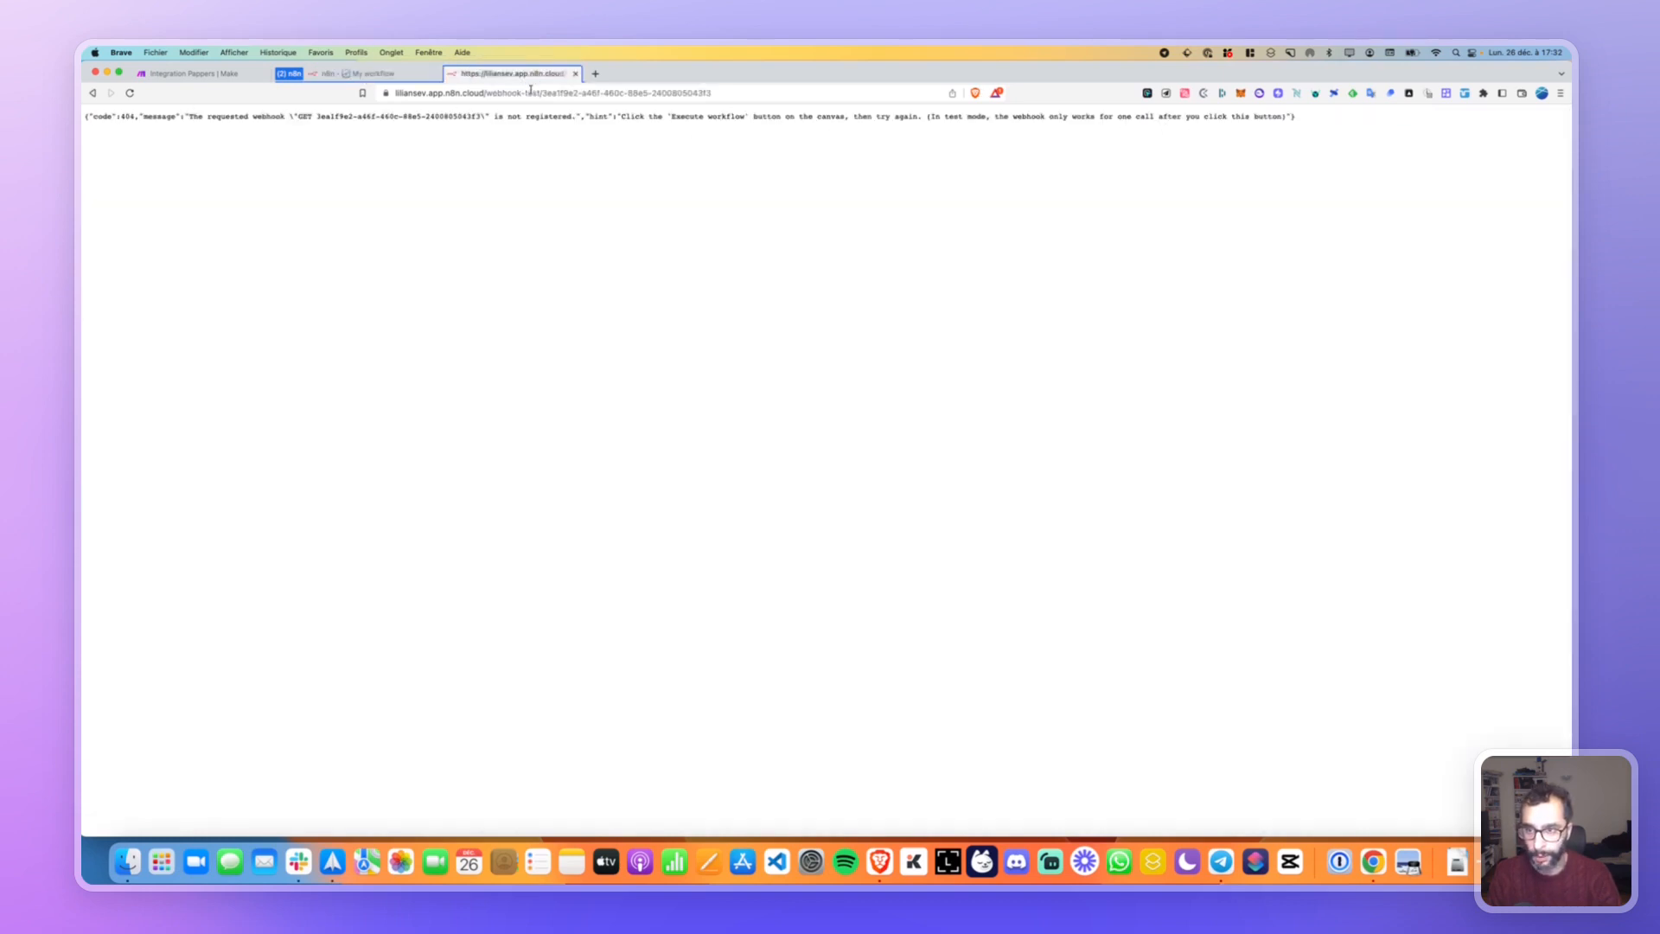
click(530, 91)
key(Return)
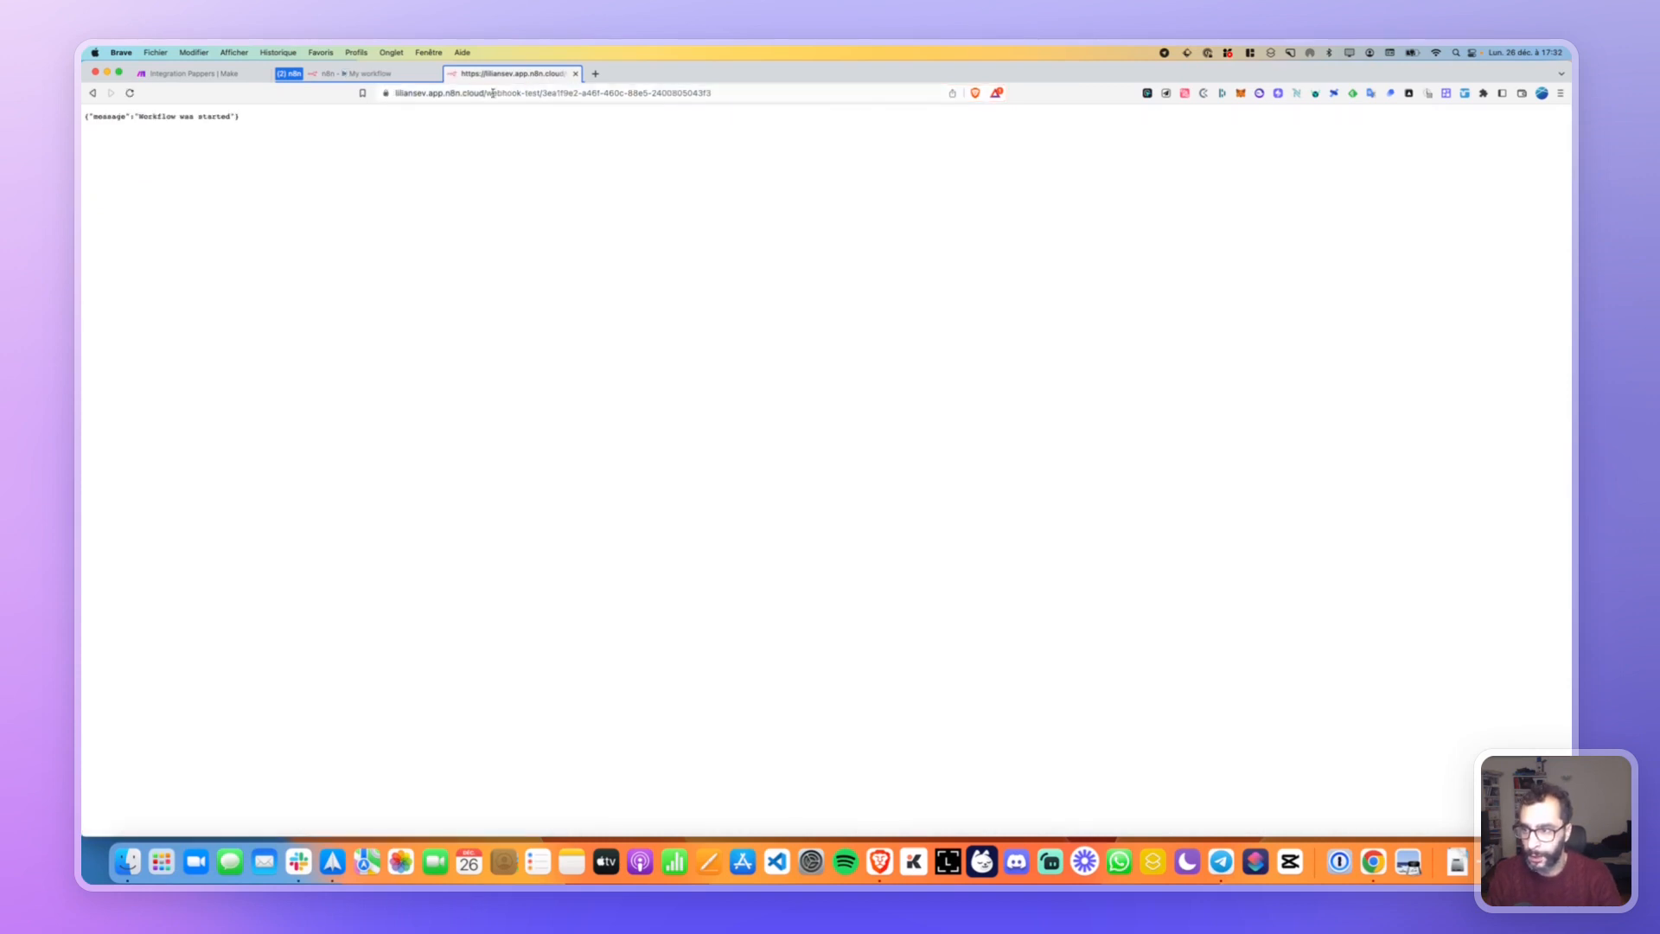
click(372, 74)
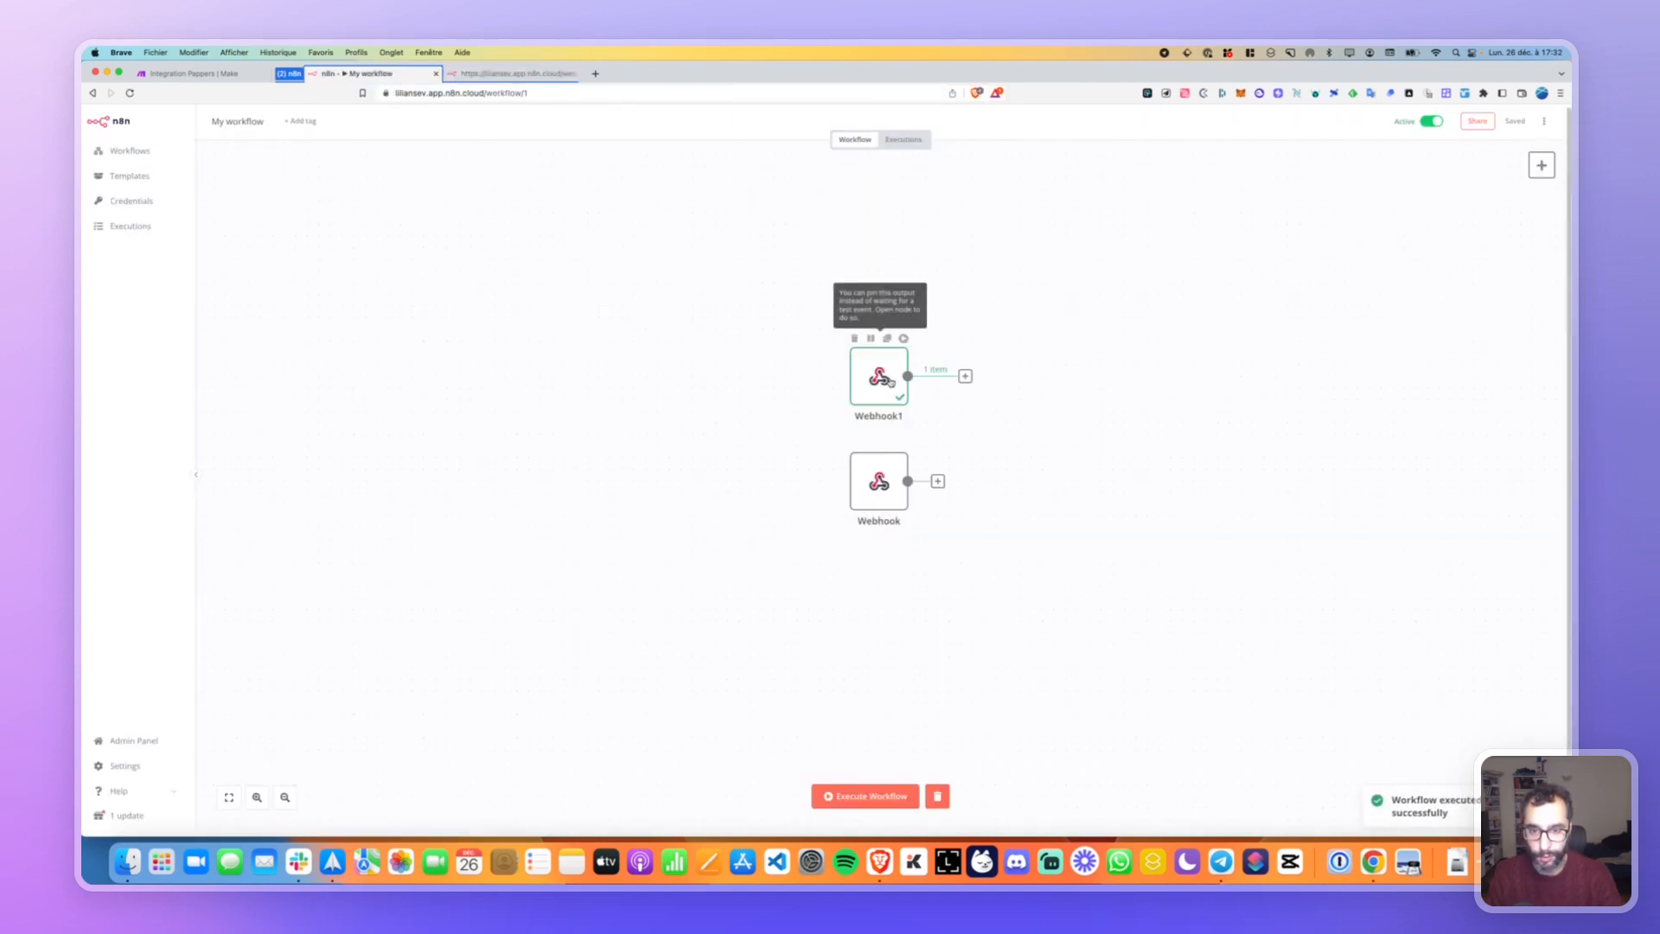
Copy the second Webhook node's test URL.
double_click(878, 481)
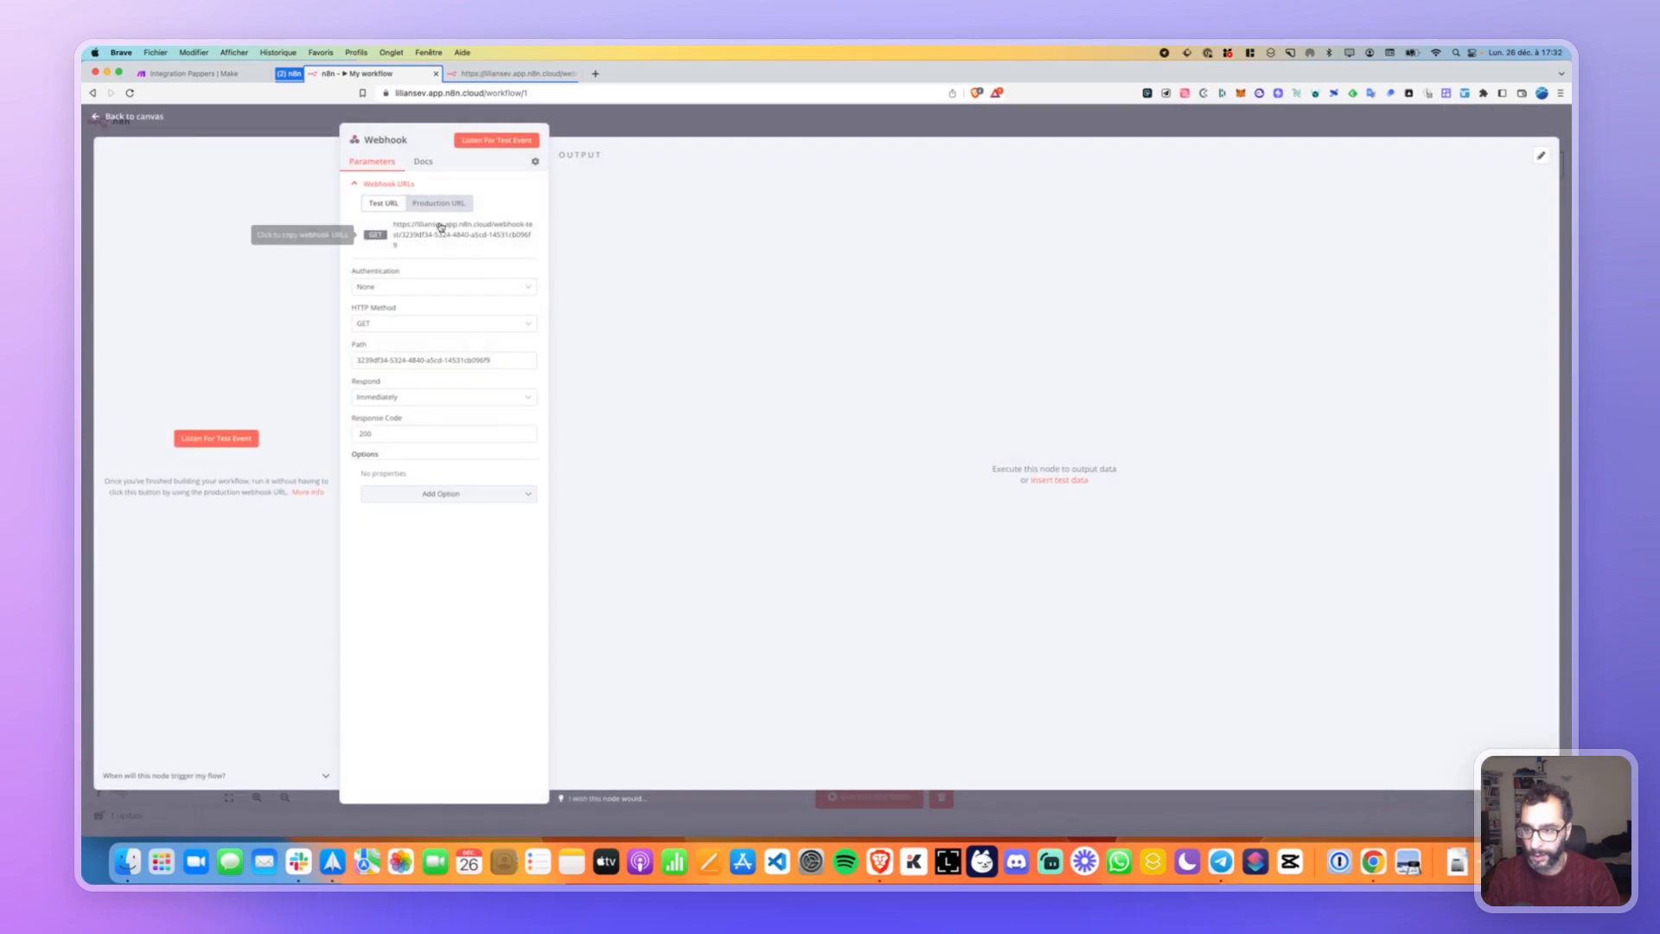
click(446, 230)
click(112, 121)
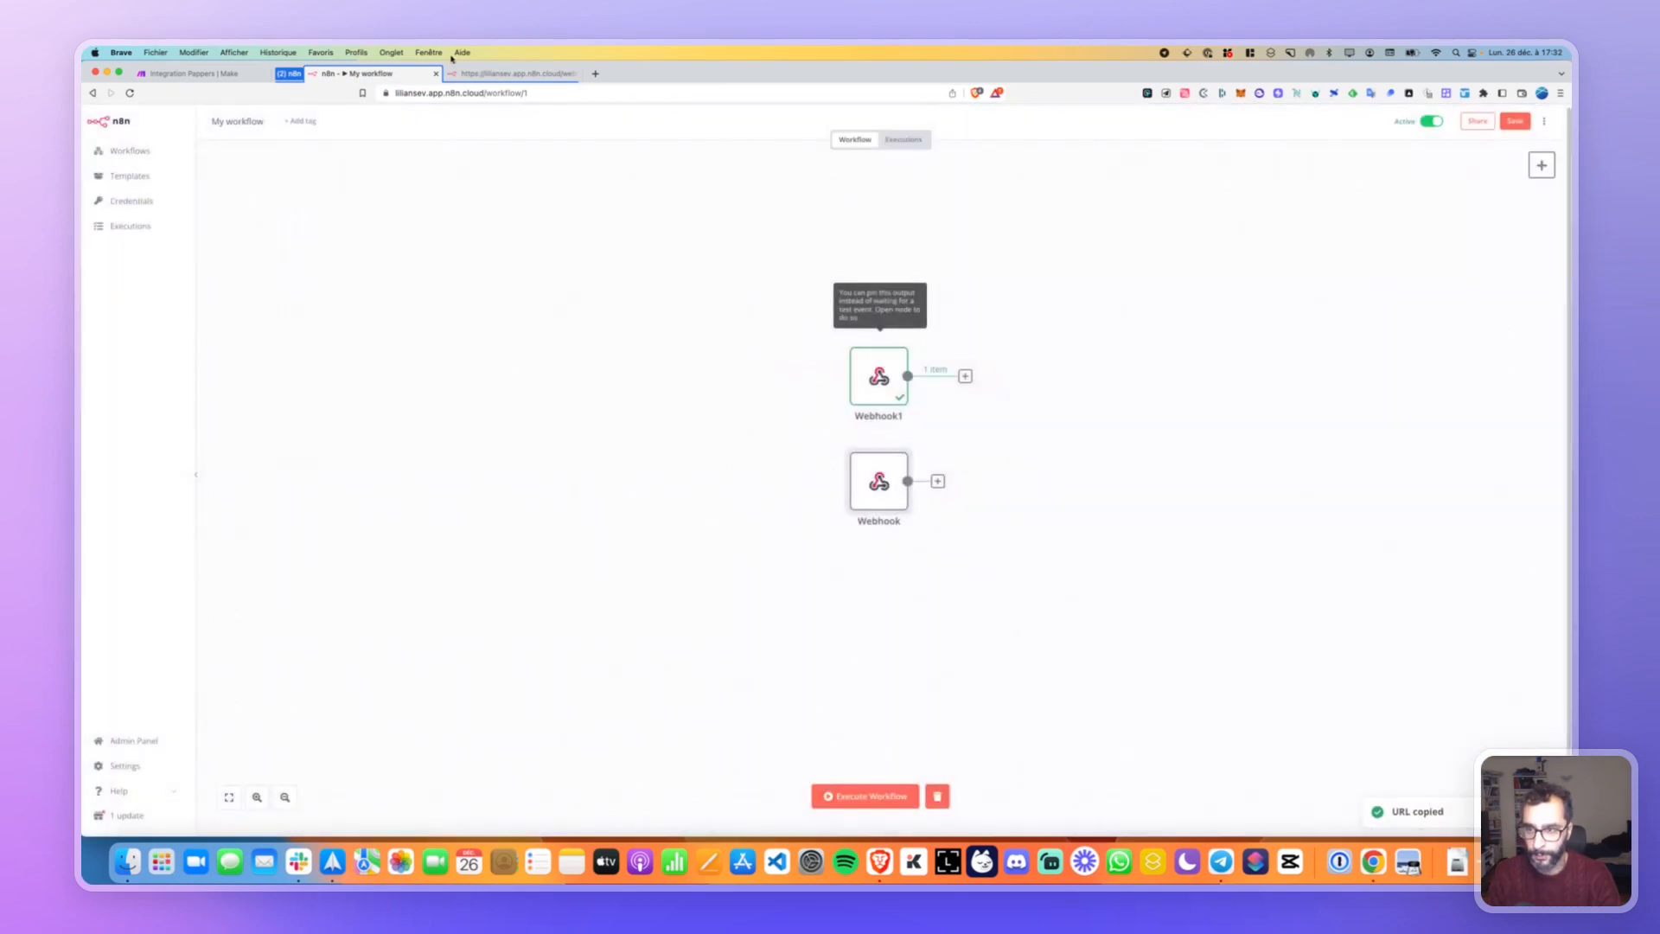
click(493, 74)
click(365, 76)
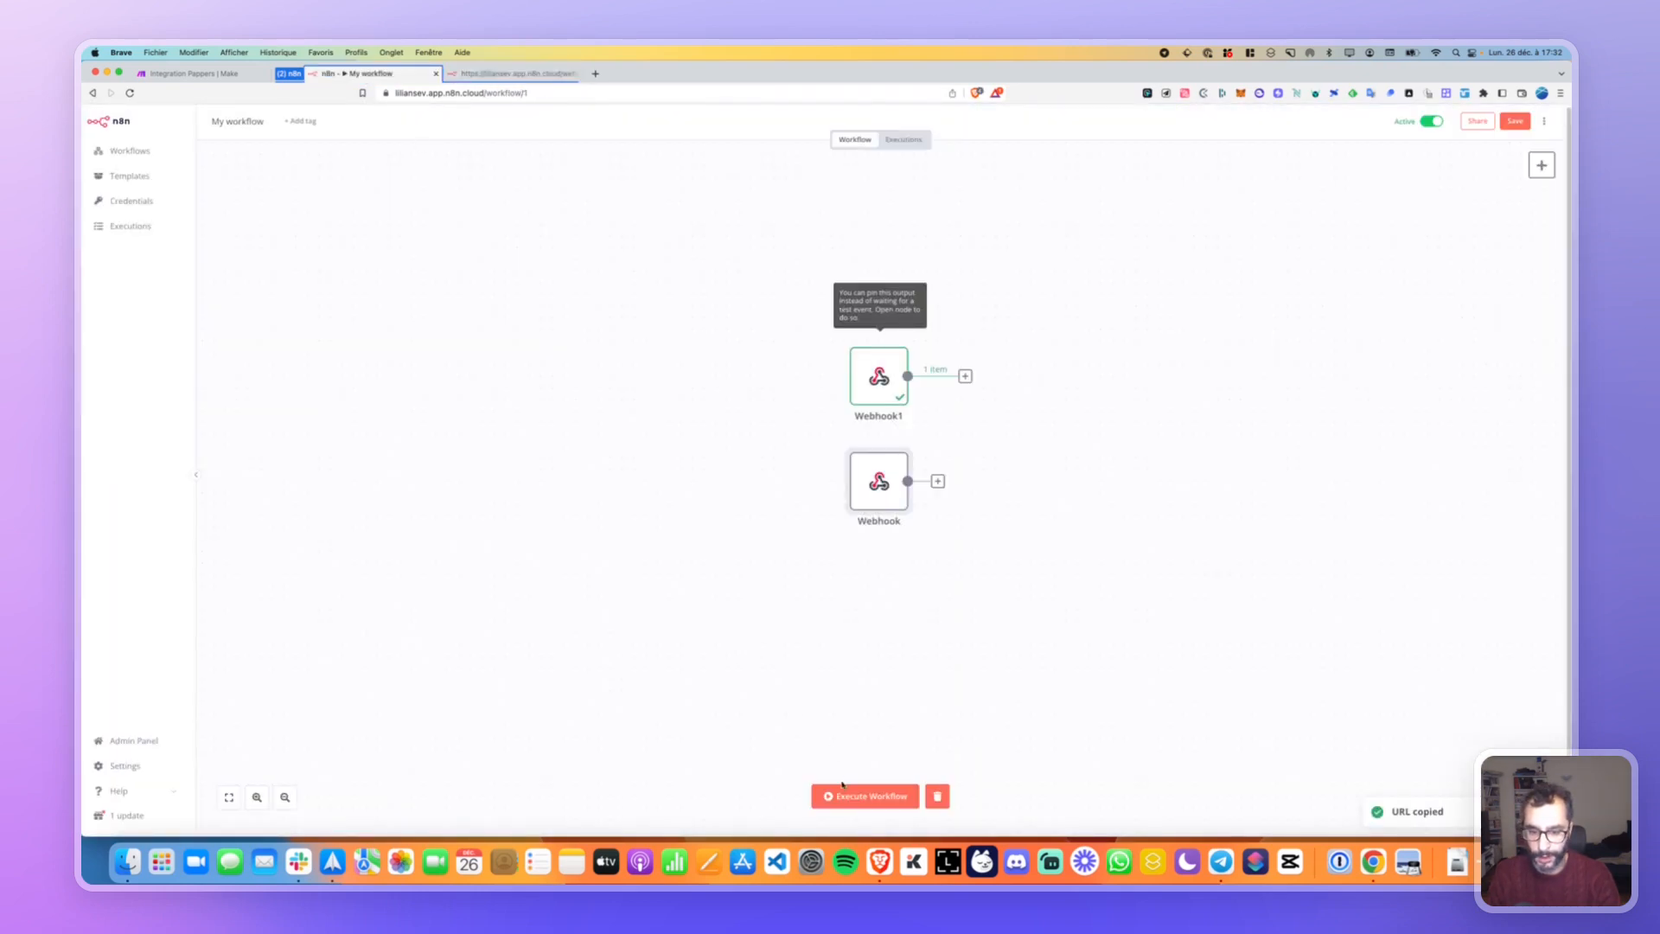
Call that test URL in the webhook tab so the Webhook node executes with 1 item.
click(510, 74)
click(515, 92)
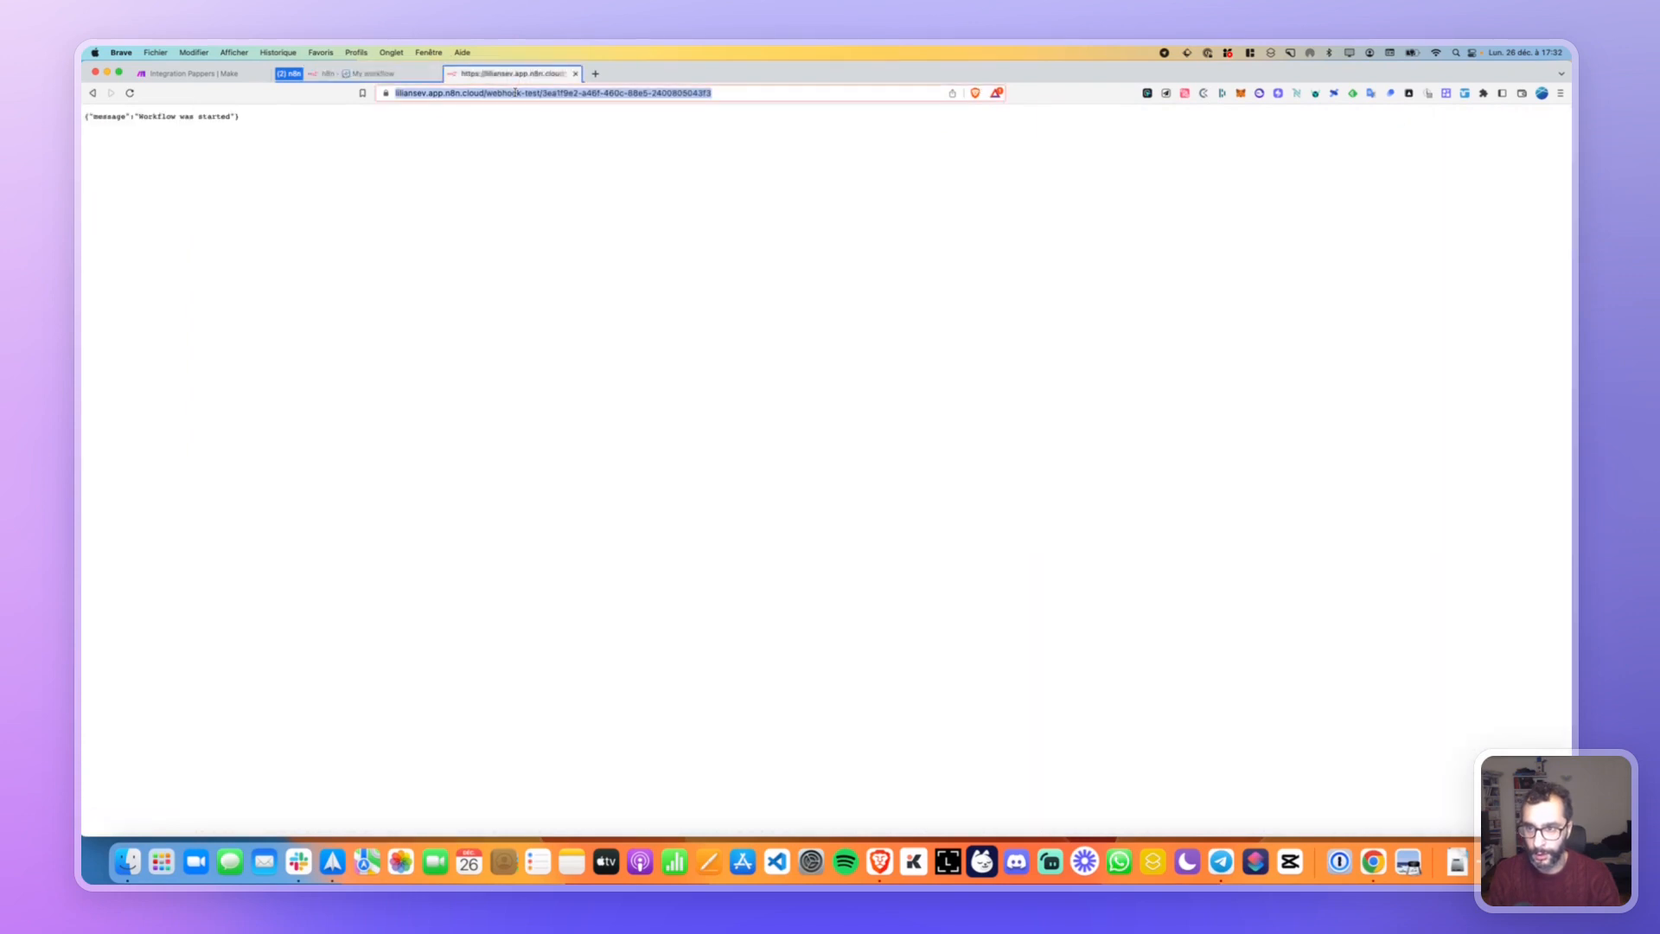
key(super+v)
key(Return)
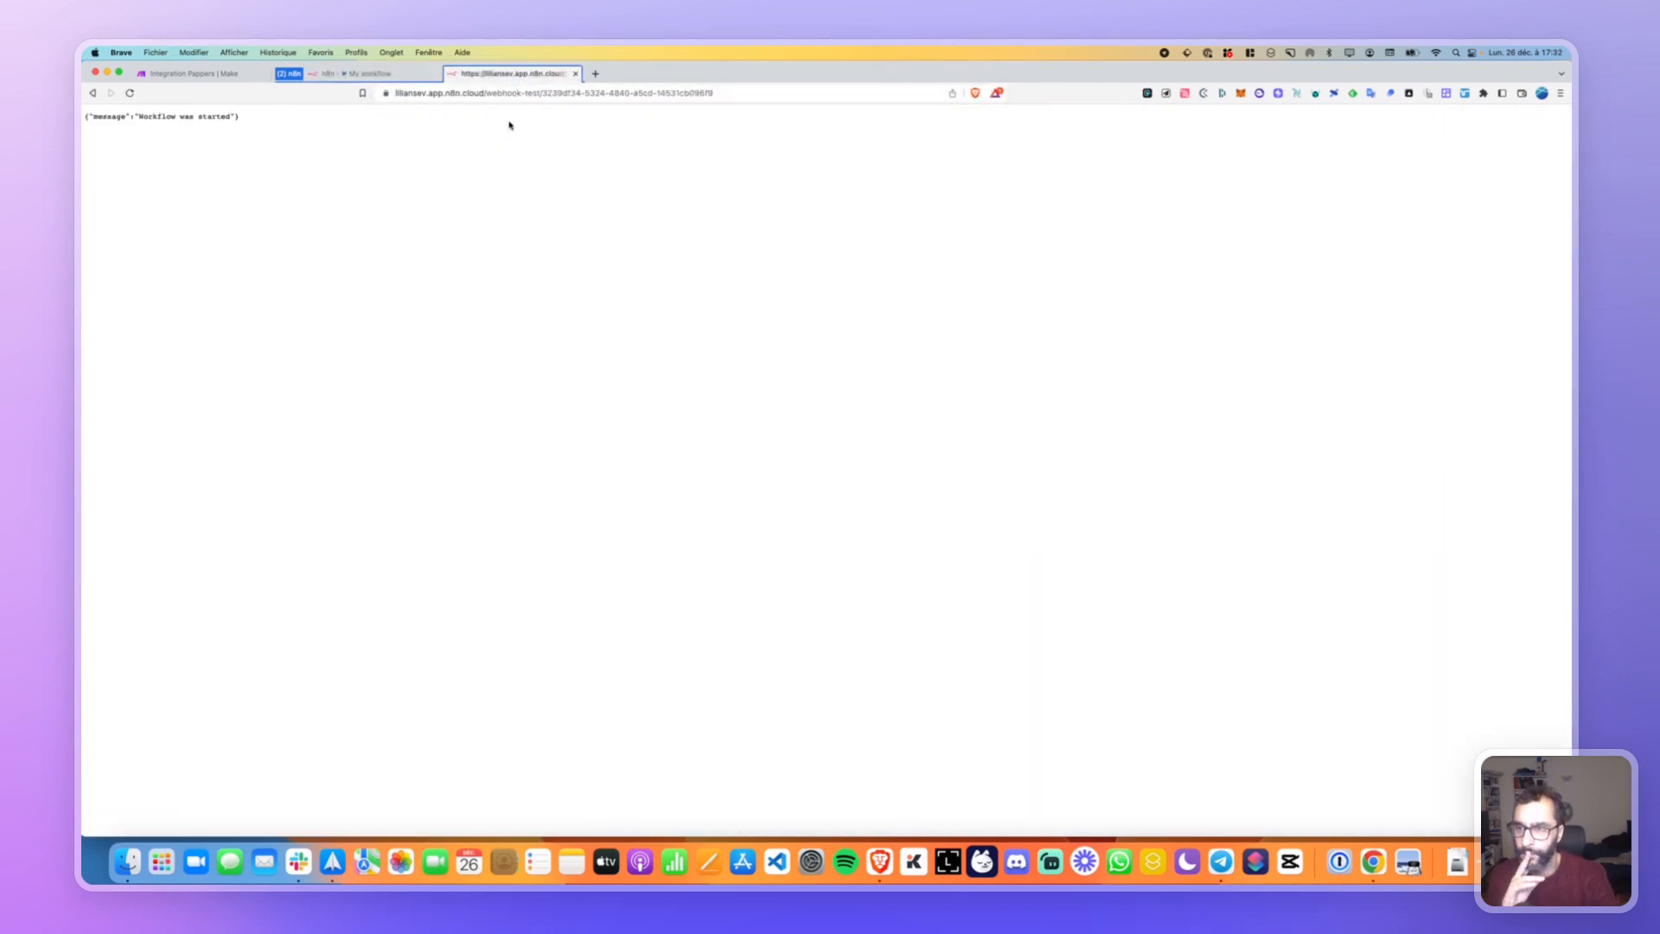
click(380, 74)
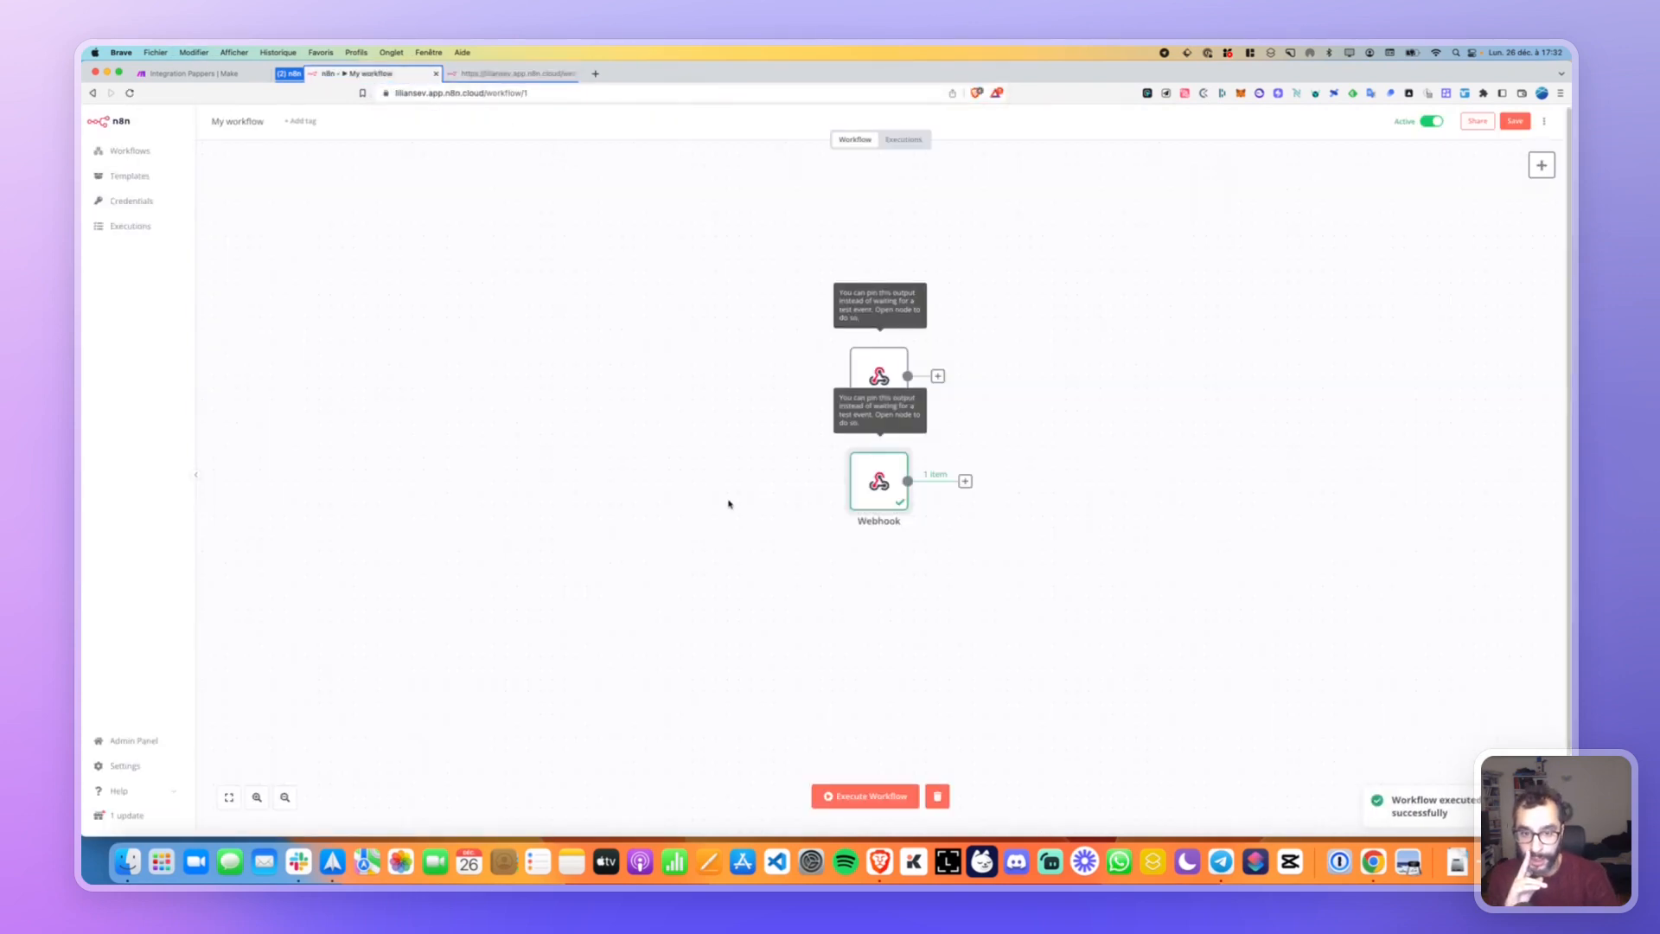
mouse_move(885, 363)
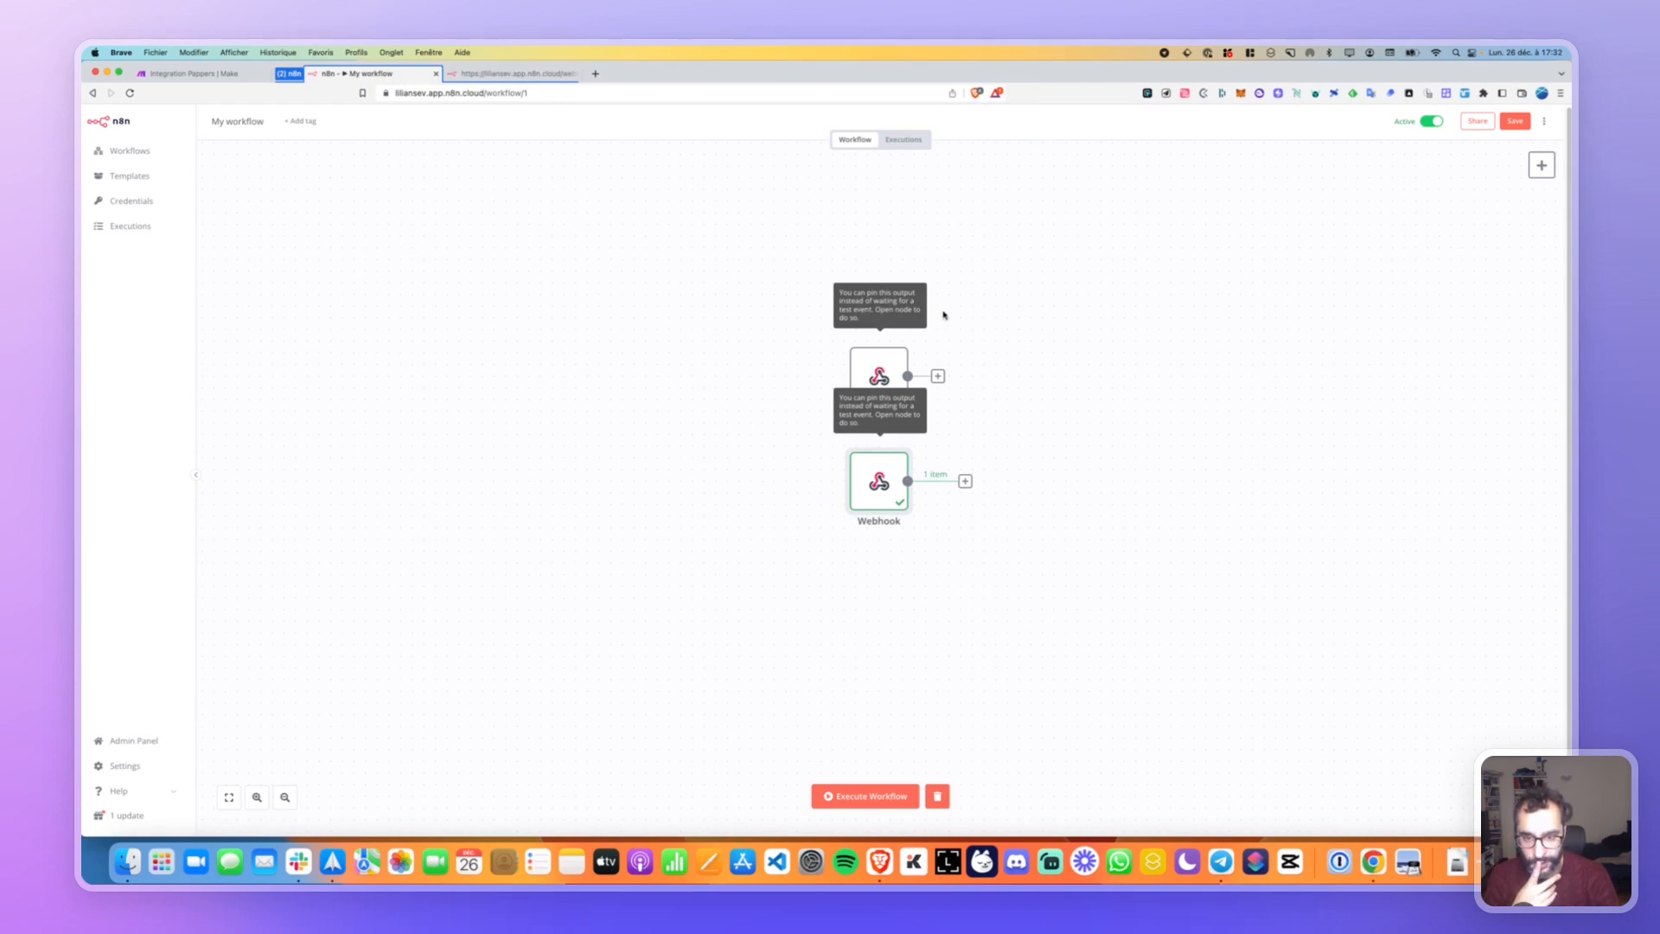
Make Webhook1 listen for a test event and copy its test URL.
double_click(877, 381)
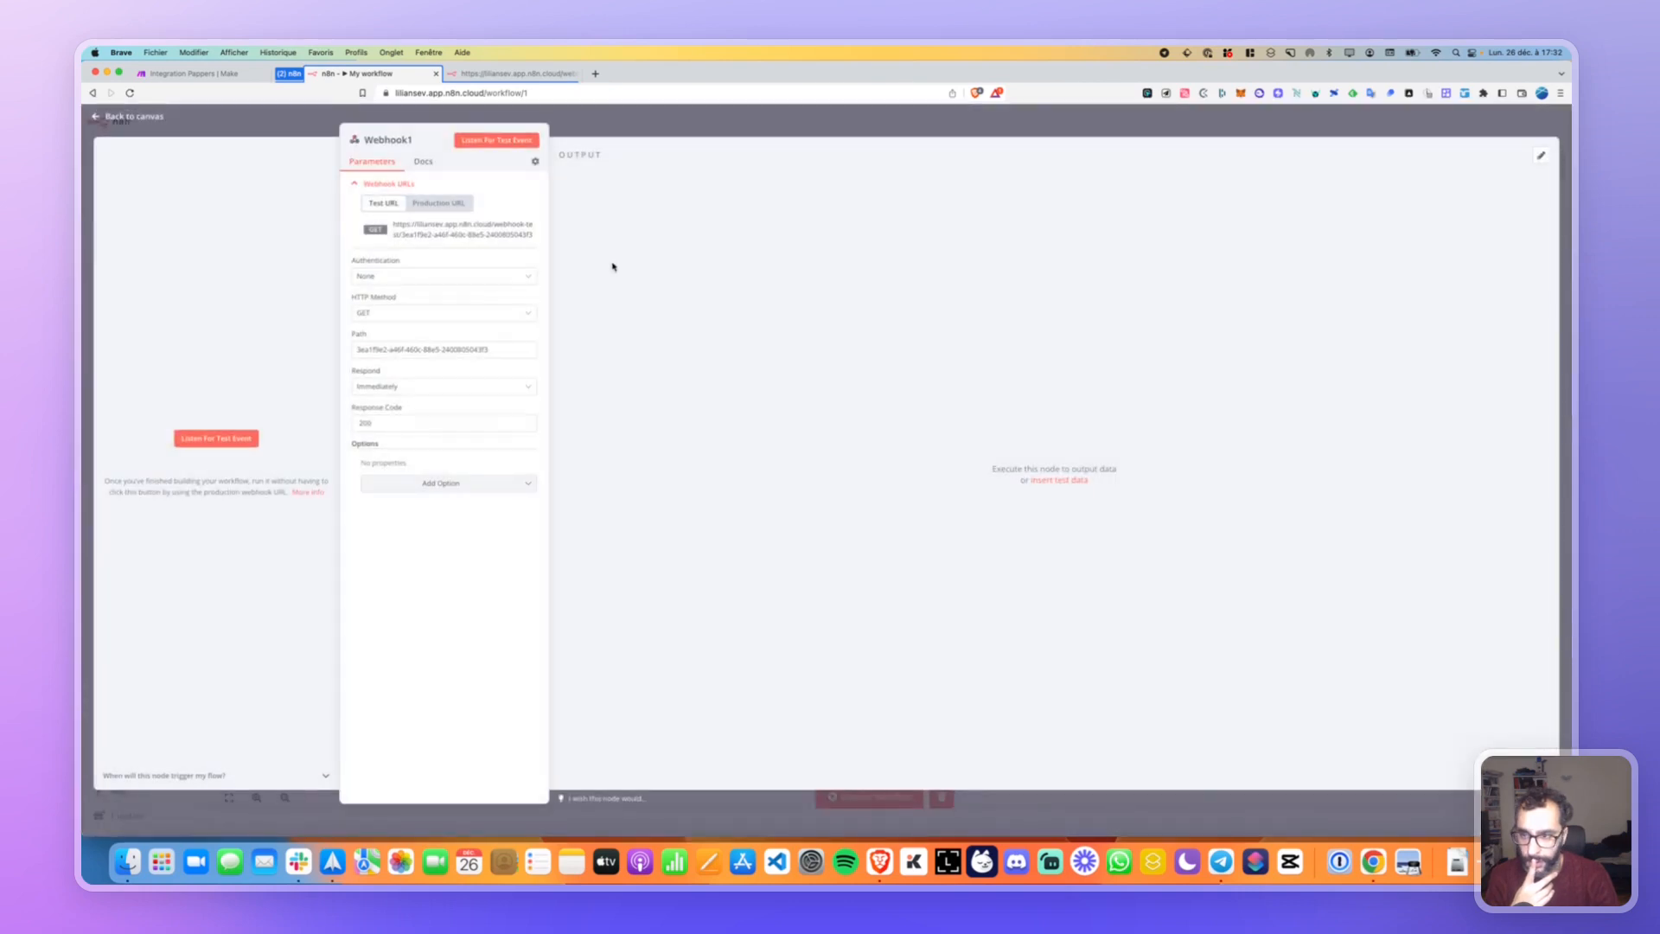
click(491, 141)
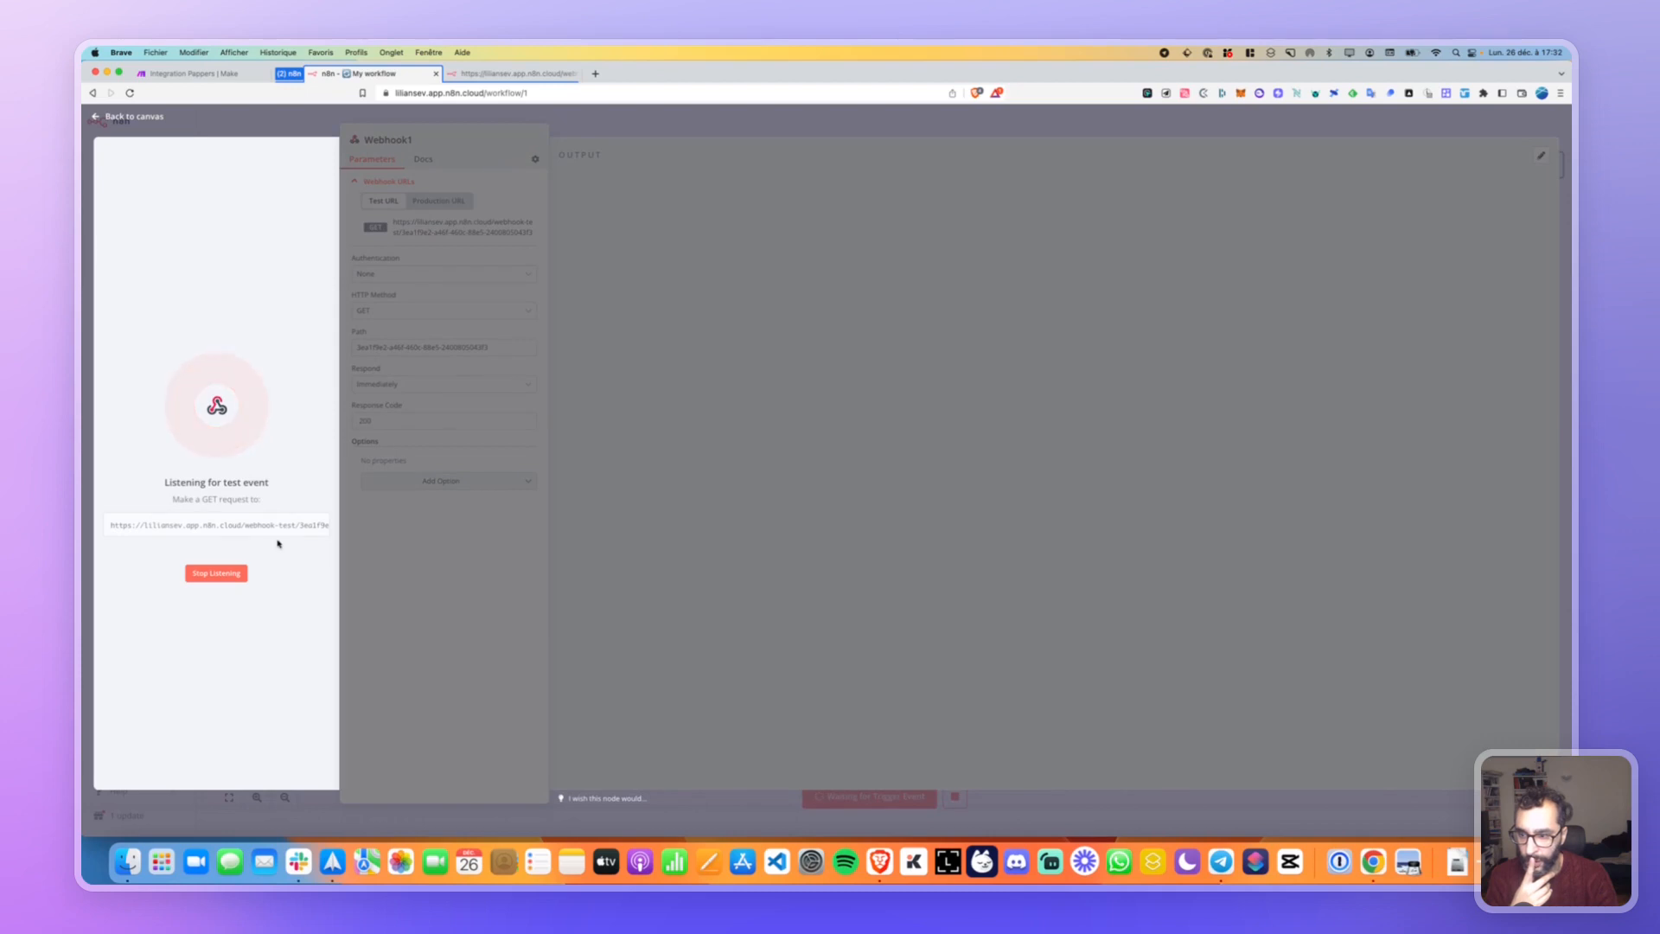
click(286, 526)
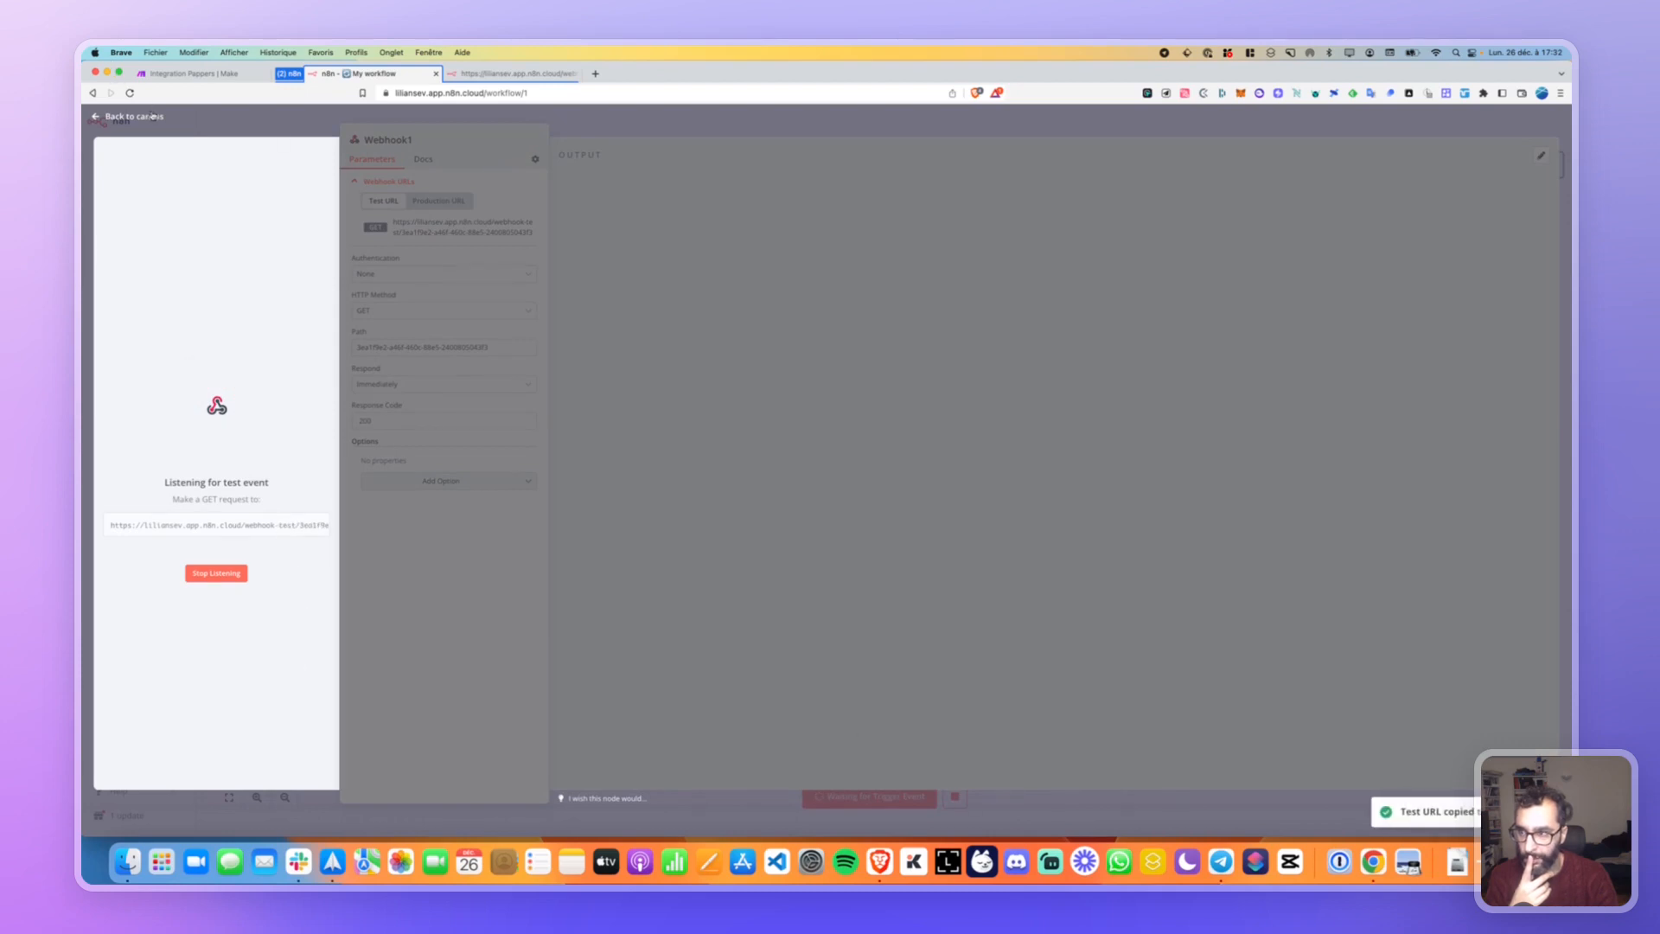
click(152, 116)
double_click(879, 481)
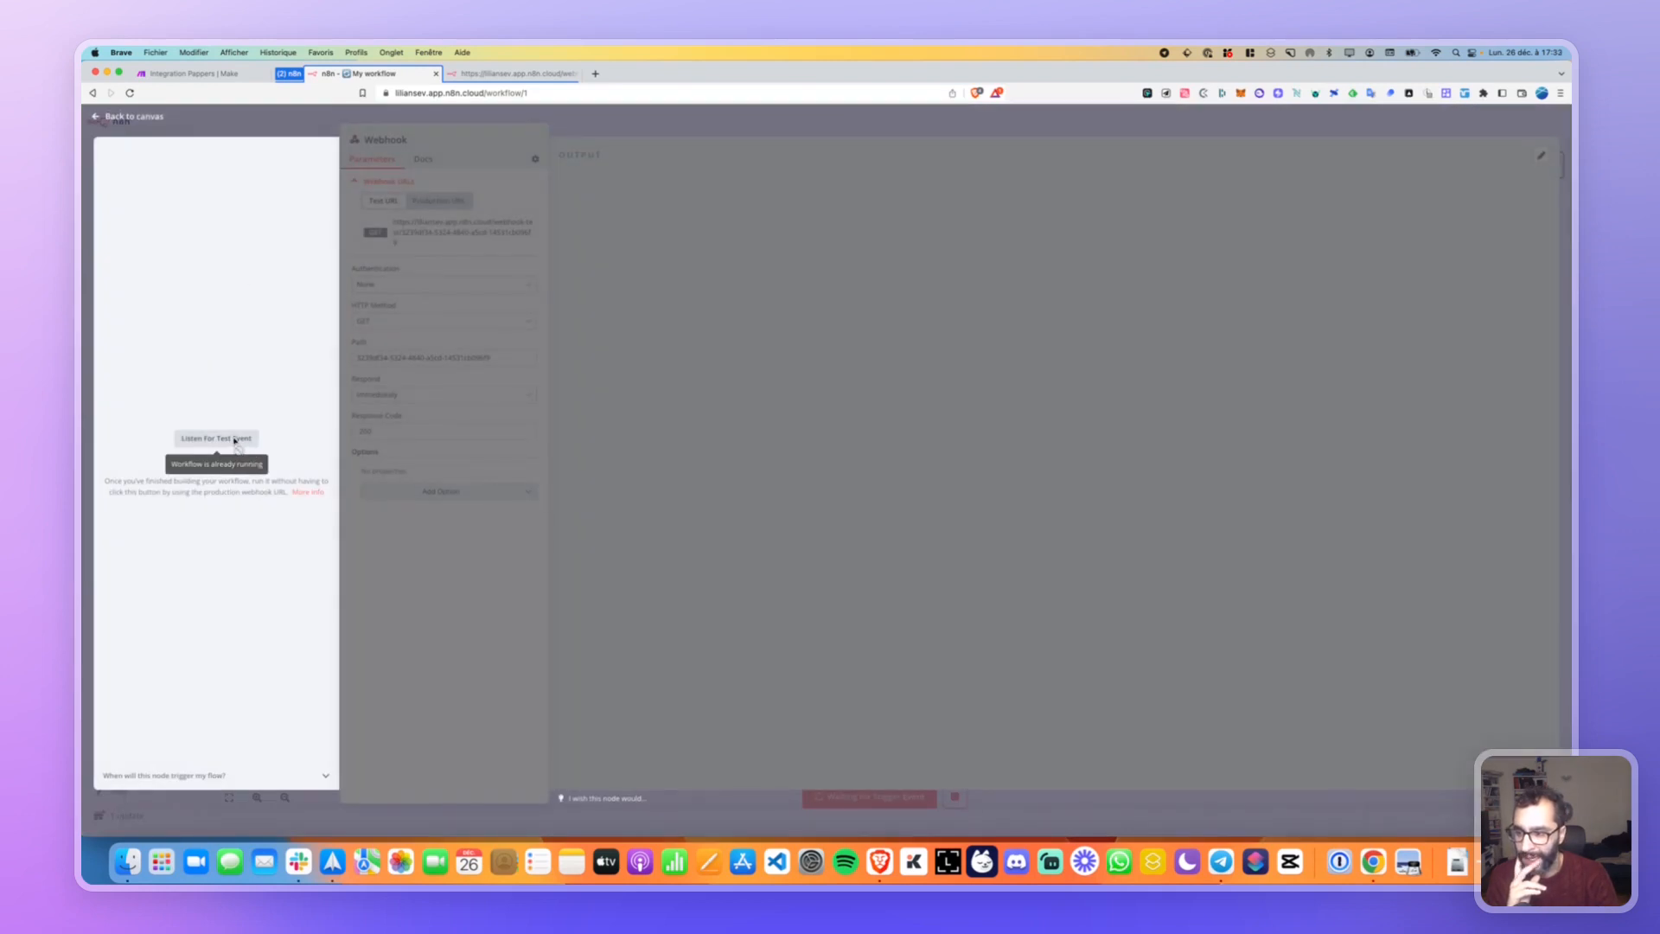
key(Escape)
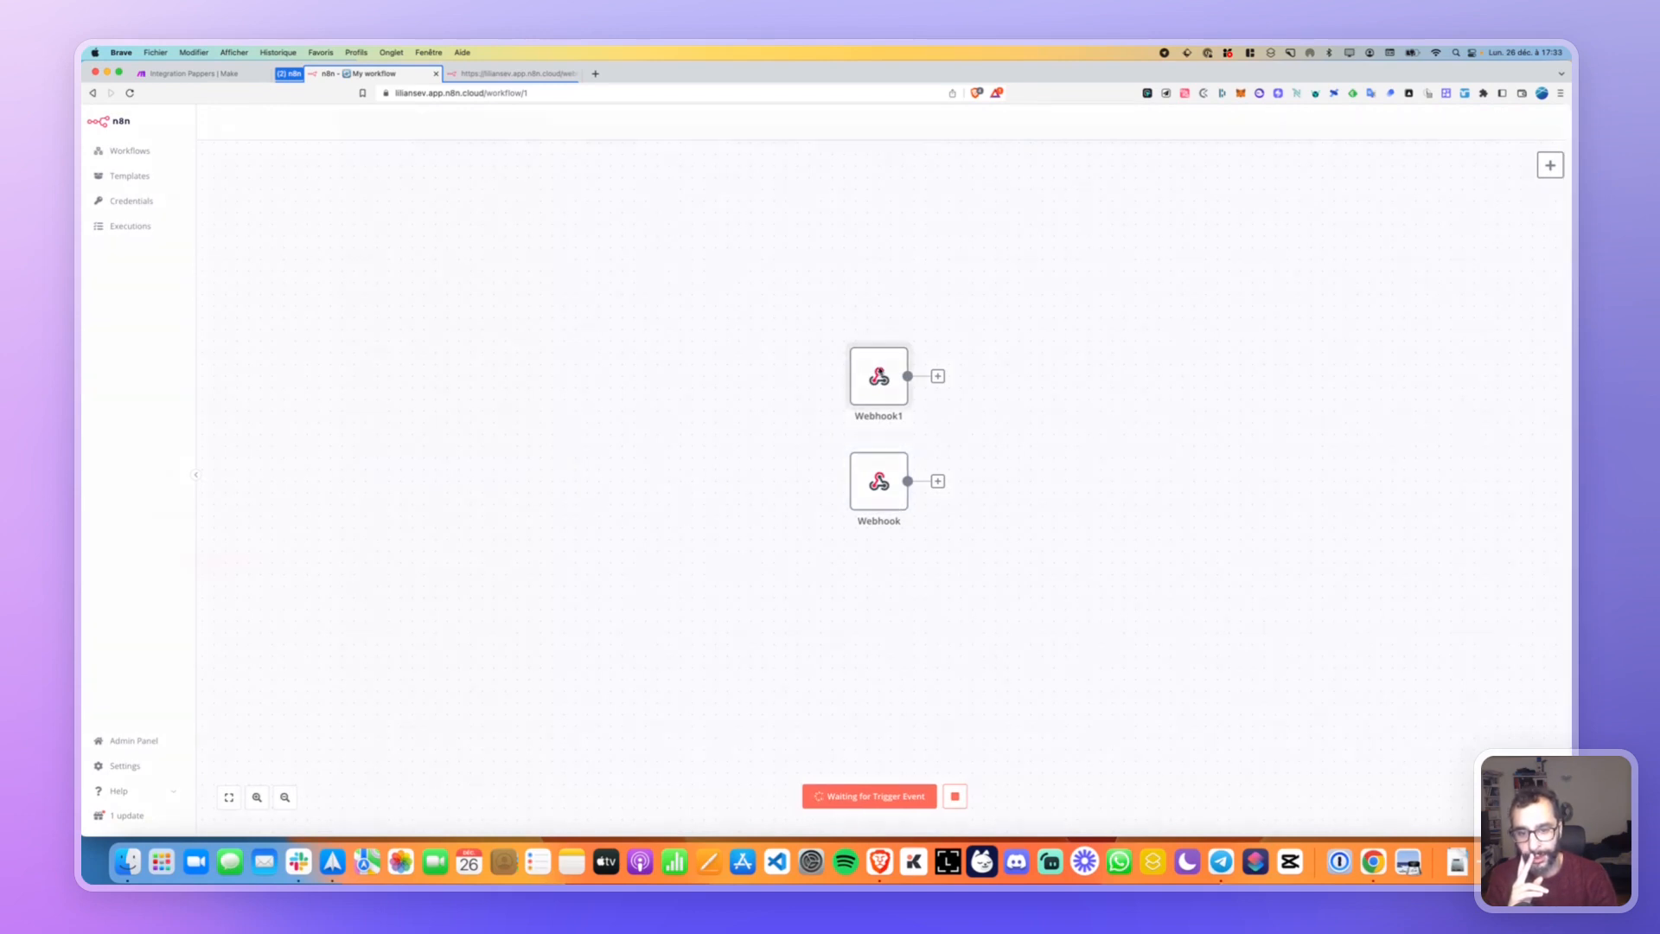
double_click(878, 377)
click(311, 526)
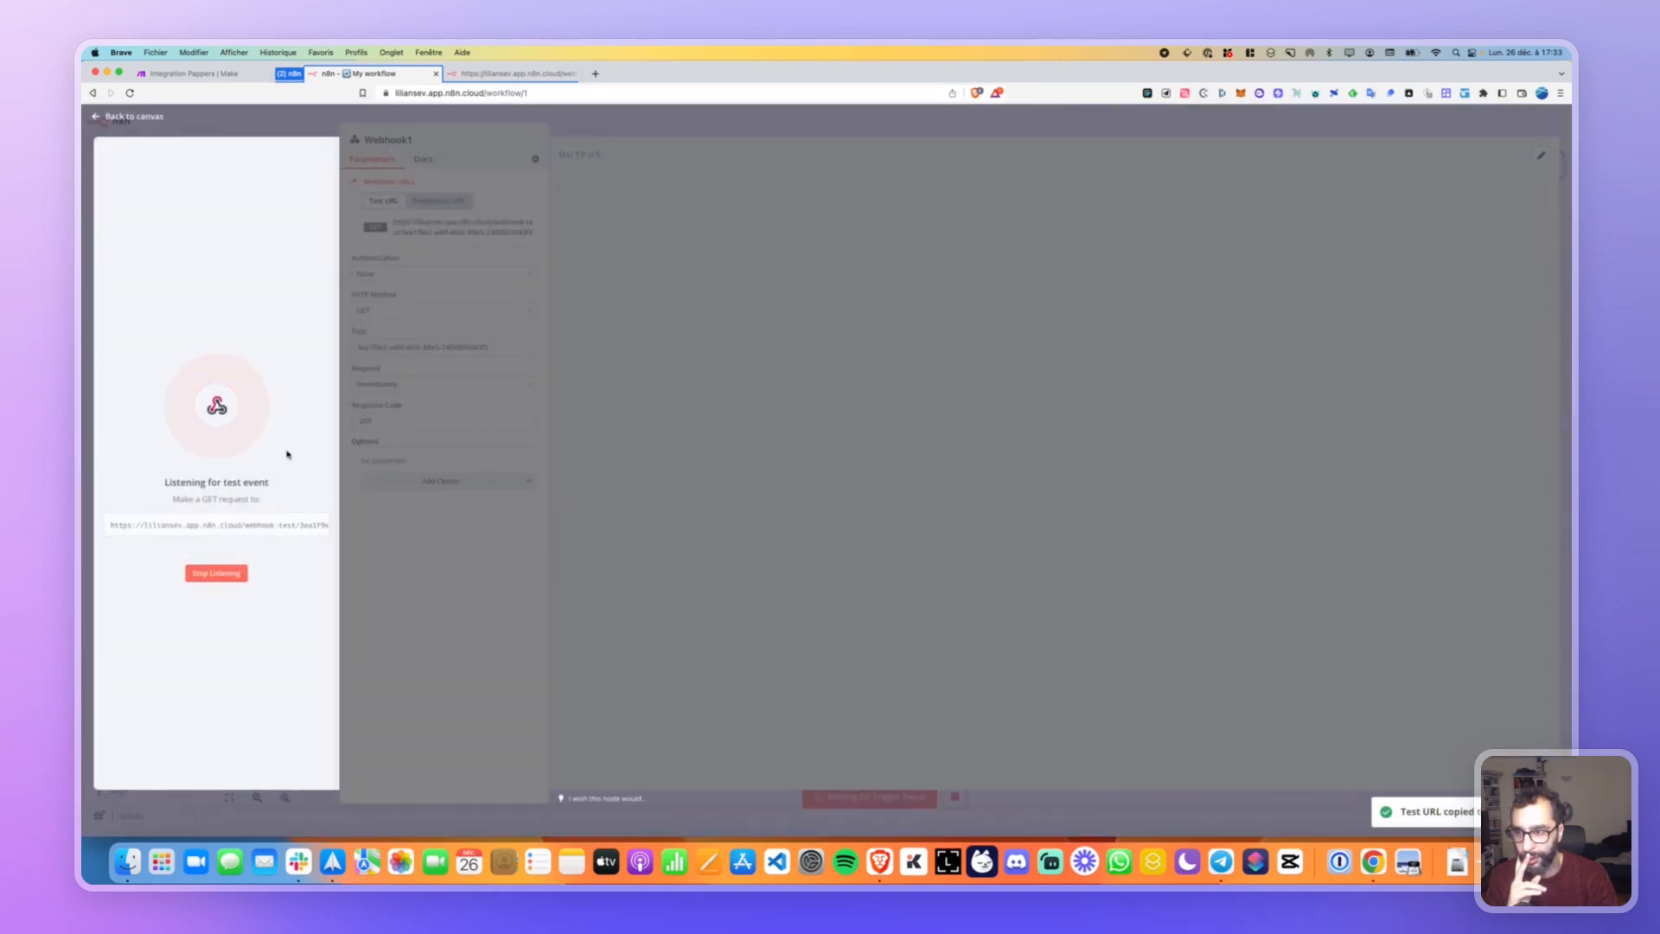
key(Escape)
Load Webhook1's test URL in the webhook tab, getting 'Workflow was started'.
click(513, 74)
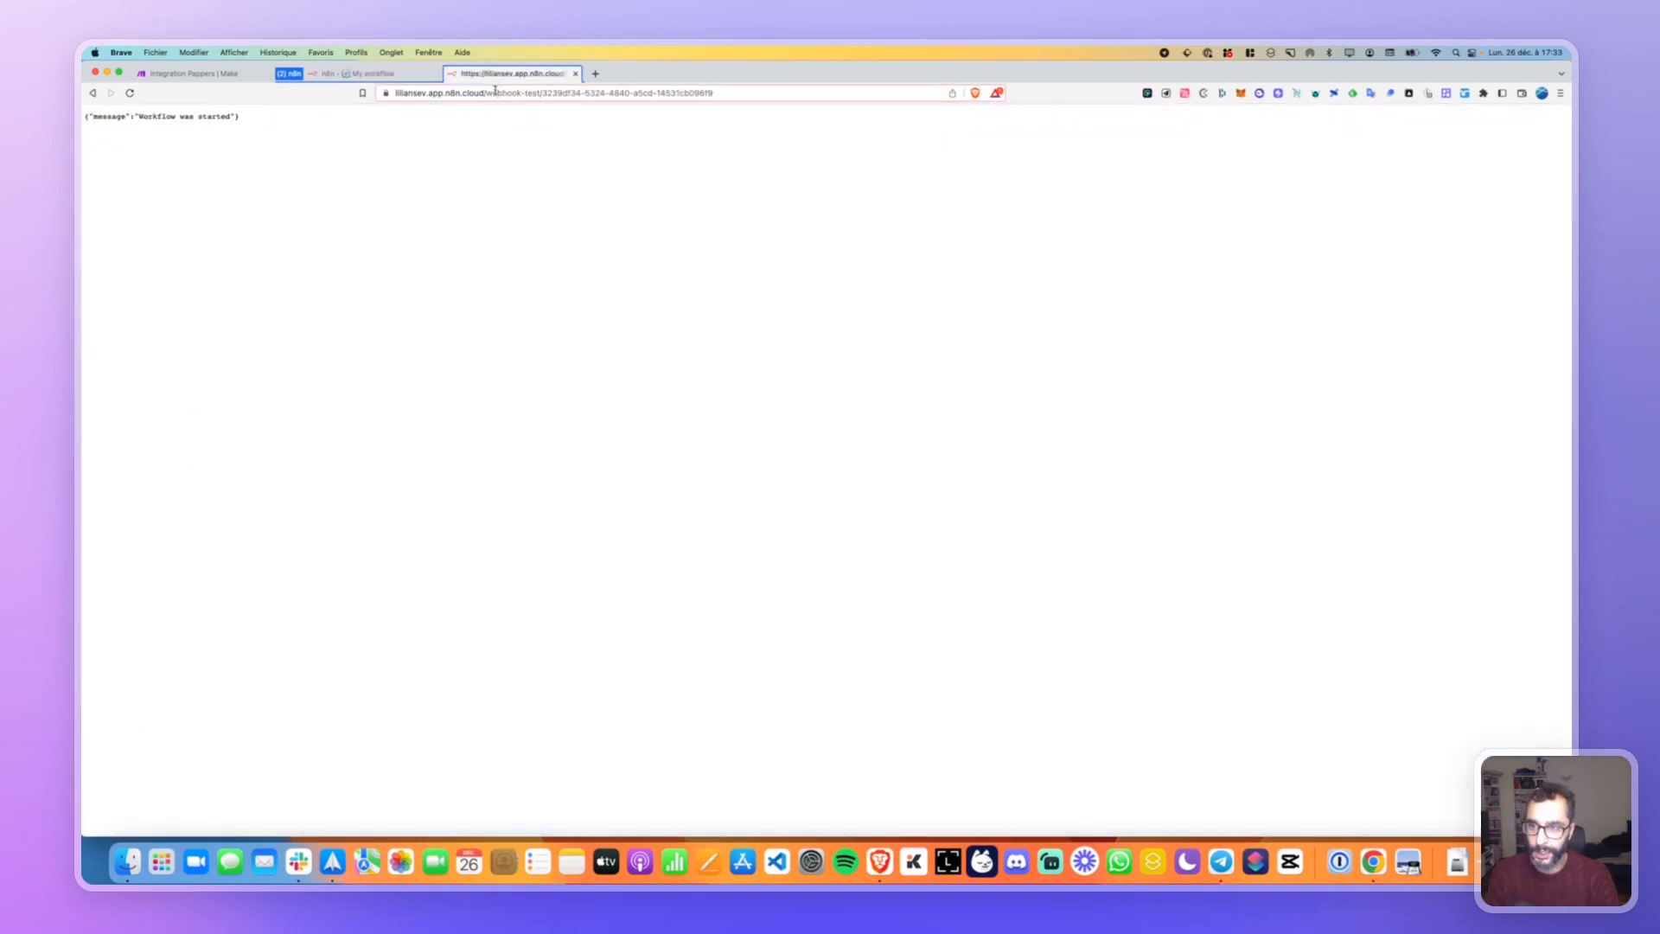
click(496, 92)
key(super+v)
key(Return)
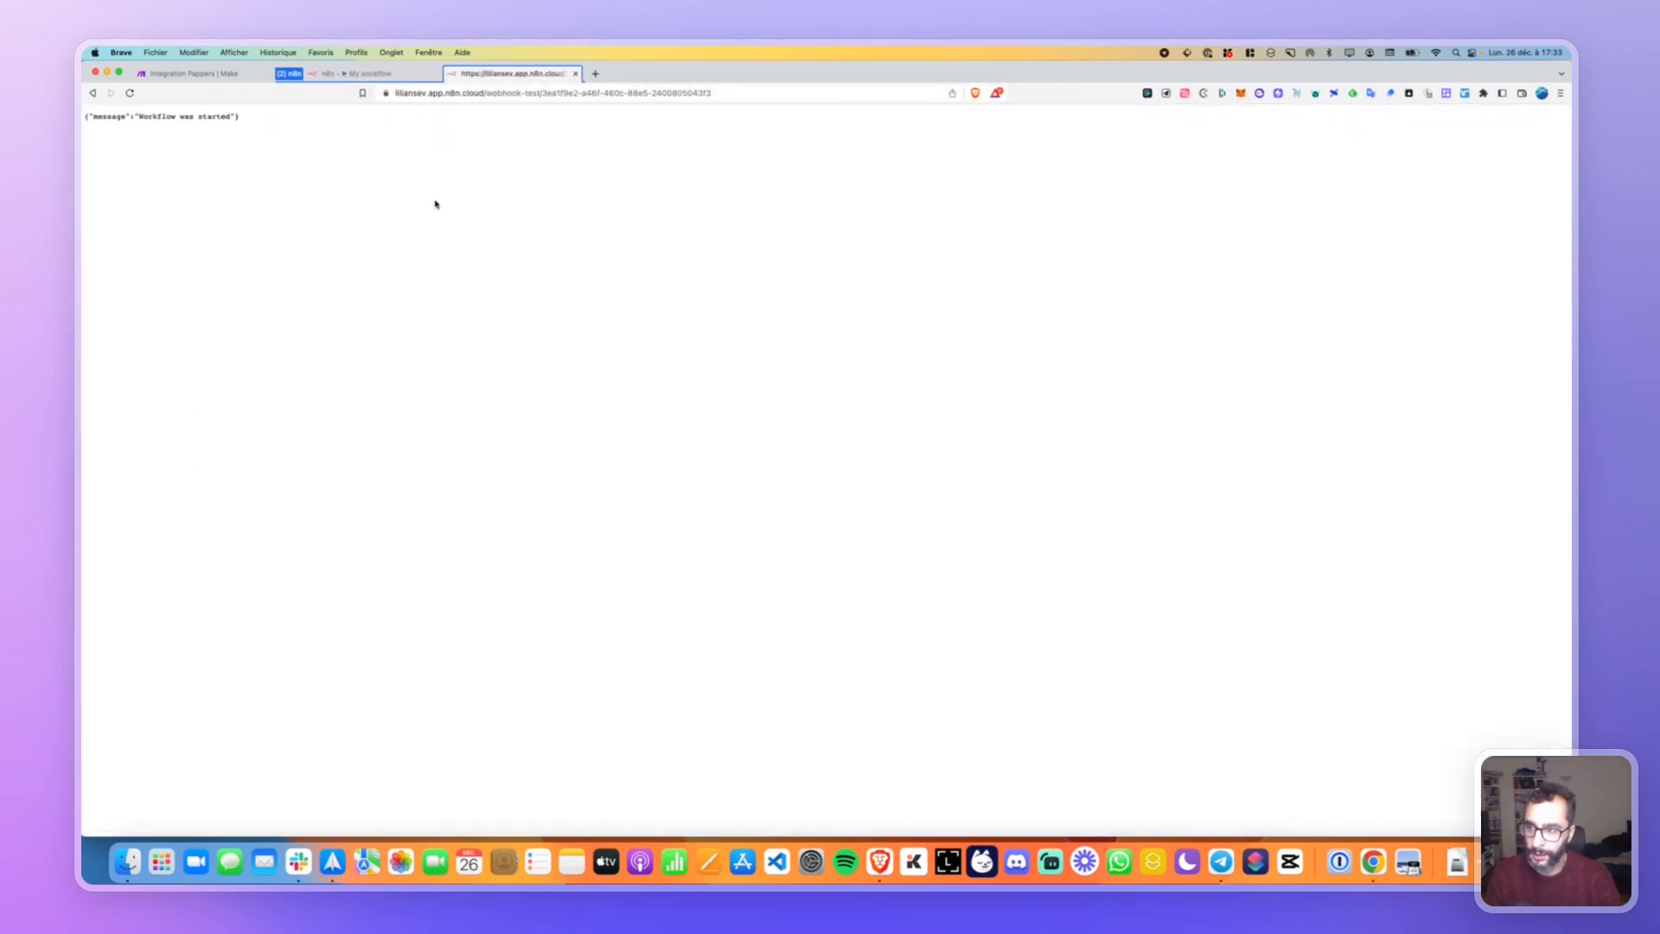
click(404, 76)
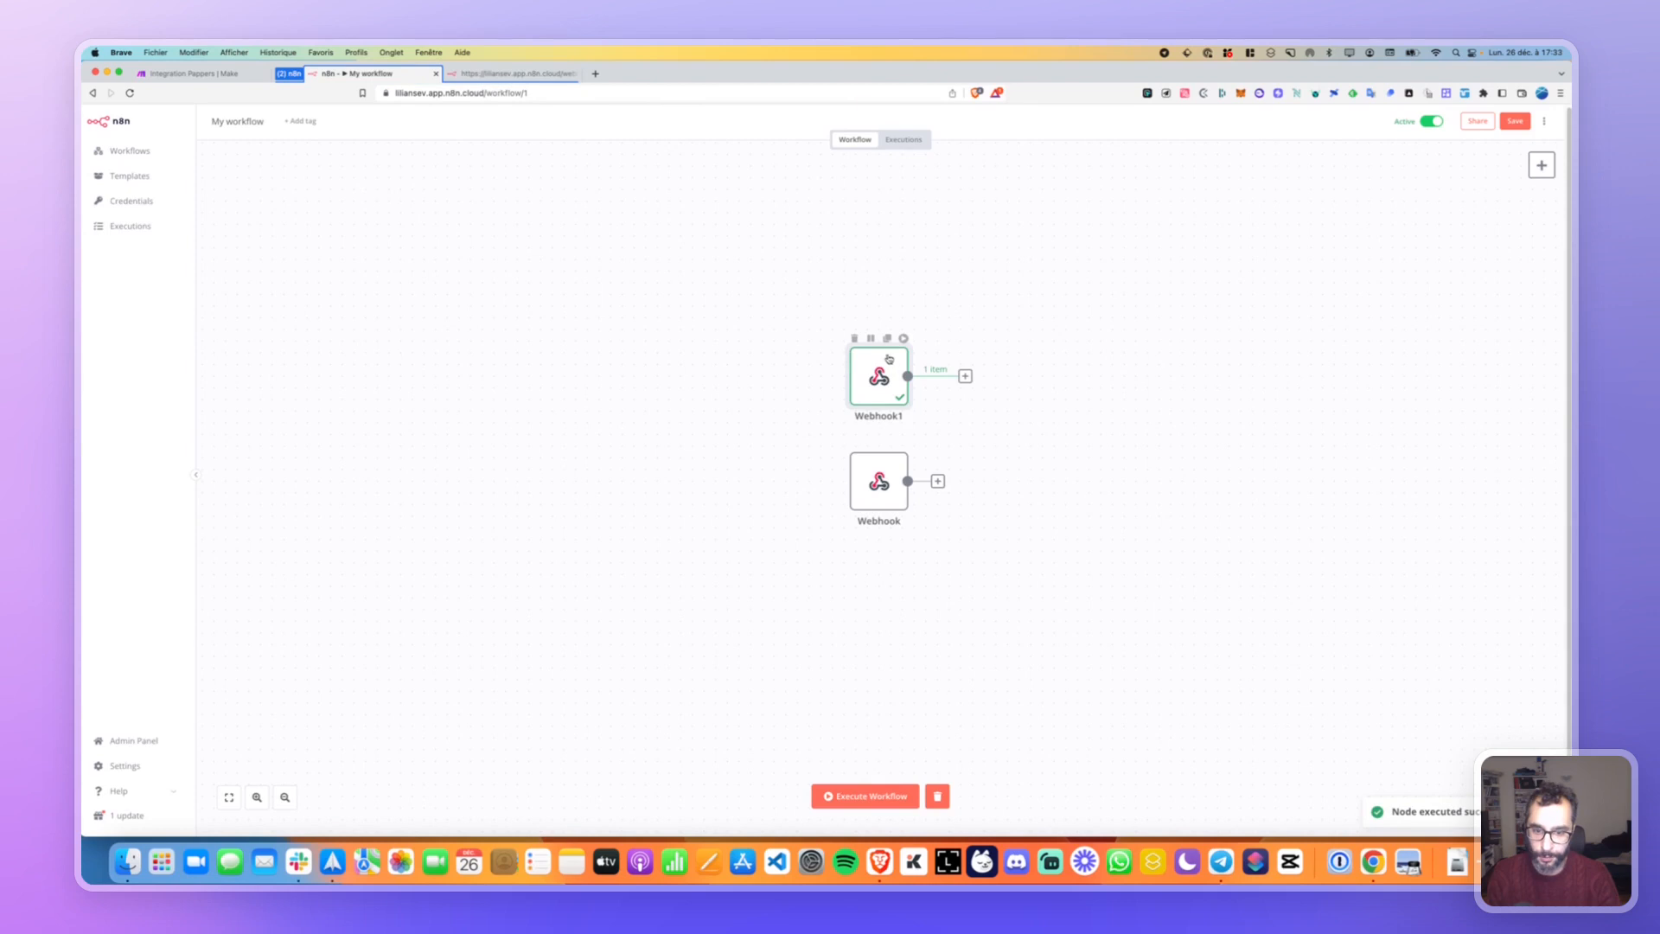
Make the Webhook node listen for a test event and copy its test URL.
double_click(881, 498)
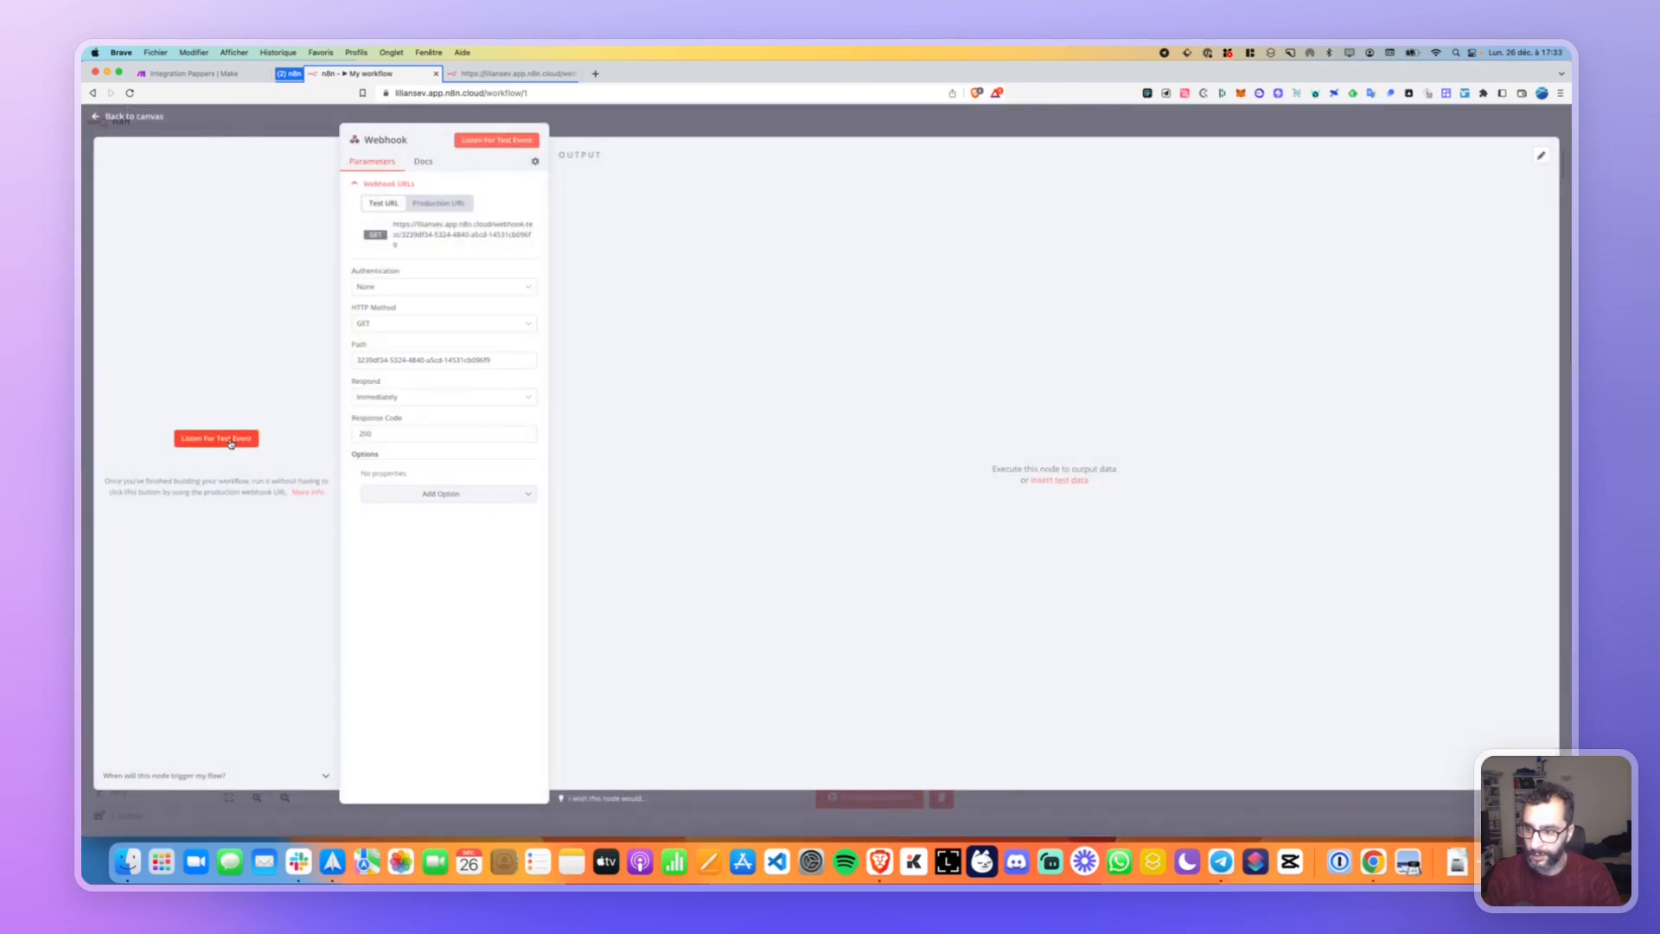
click(238, 428)
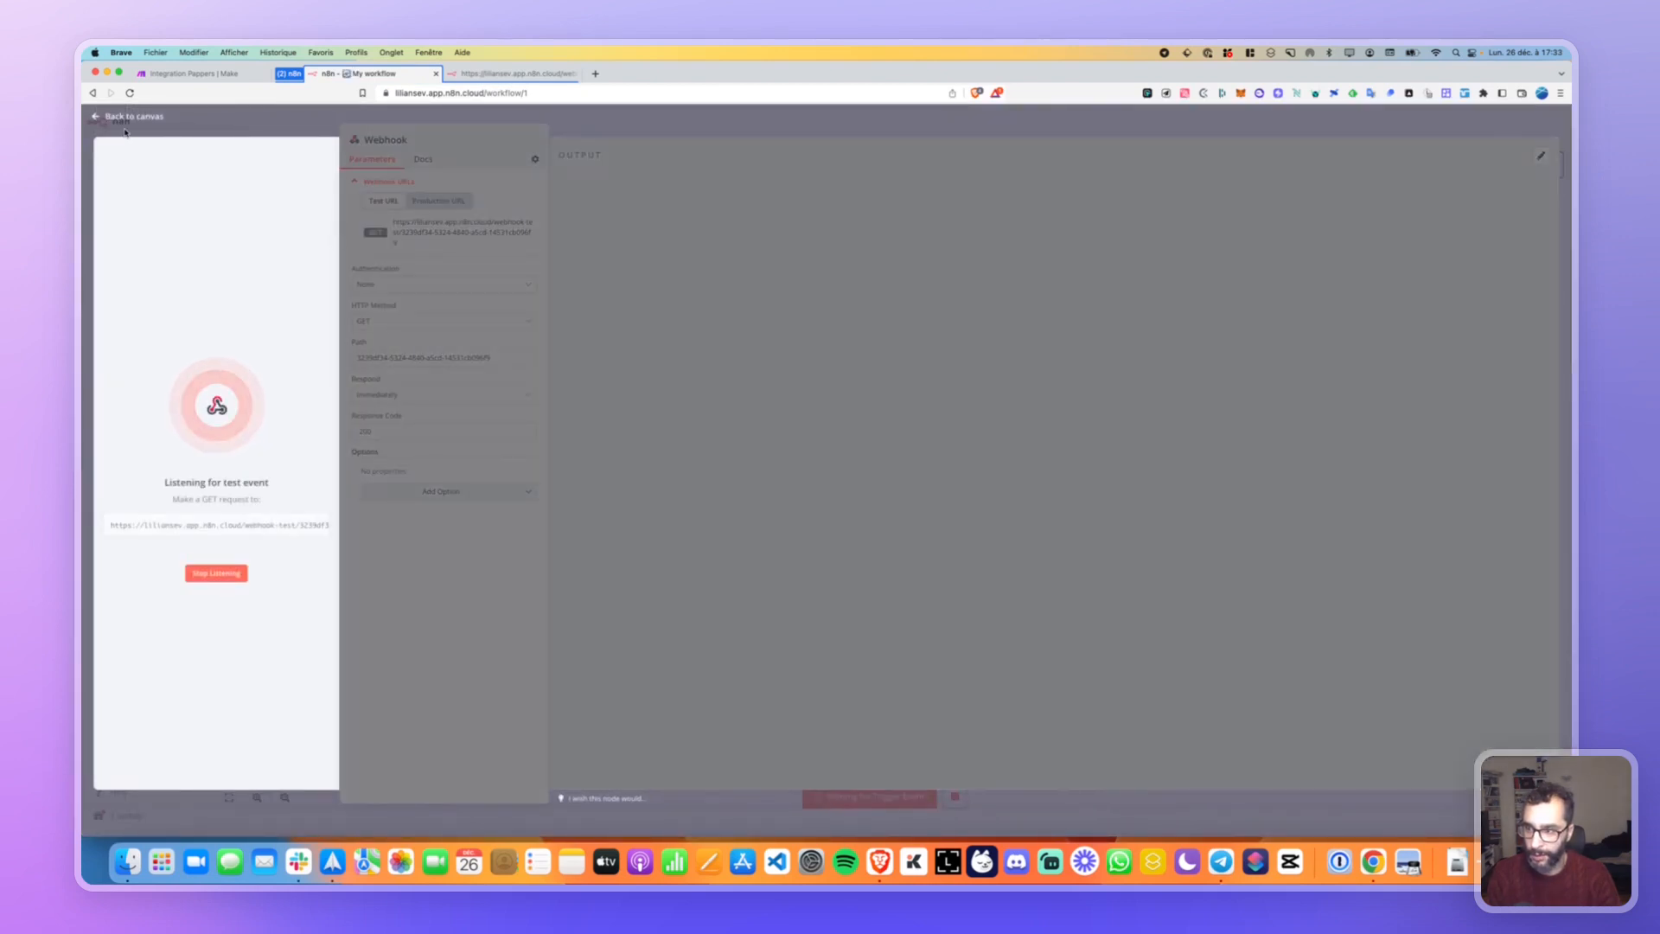
click(138, 118)
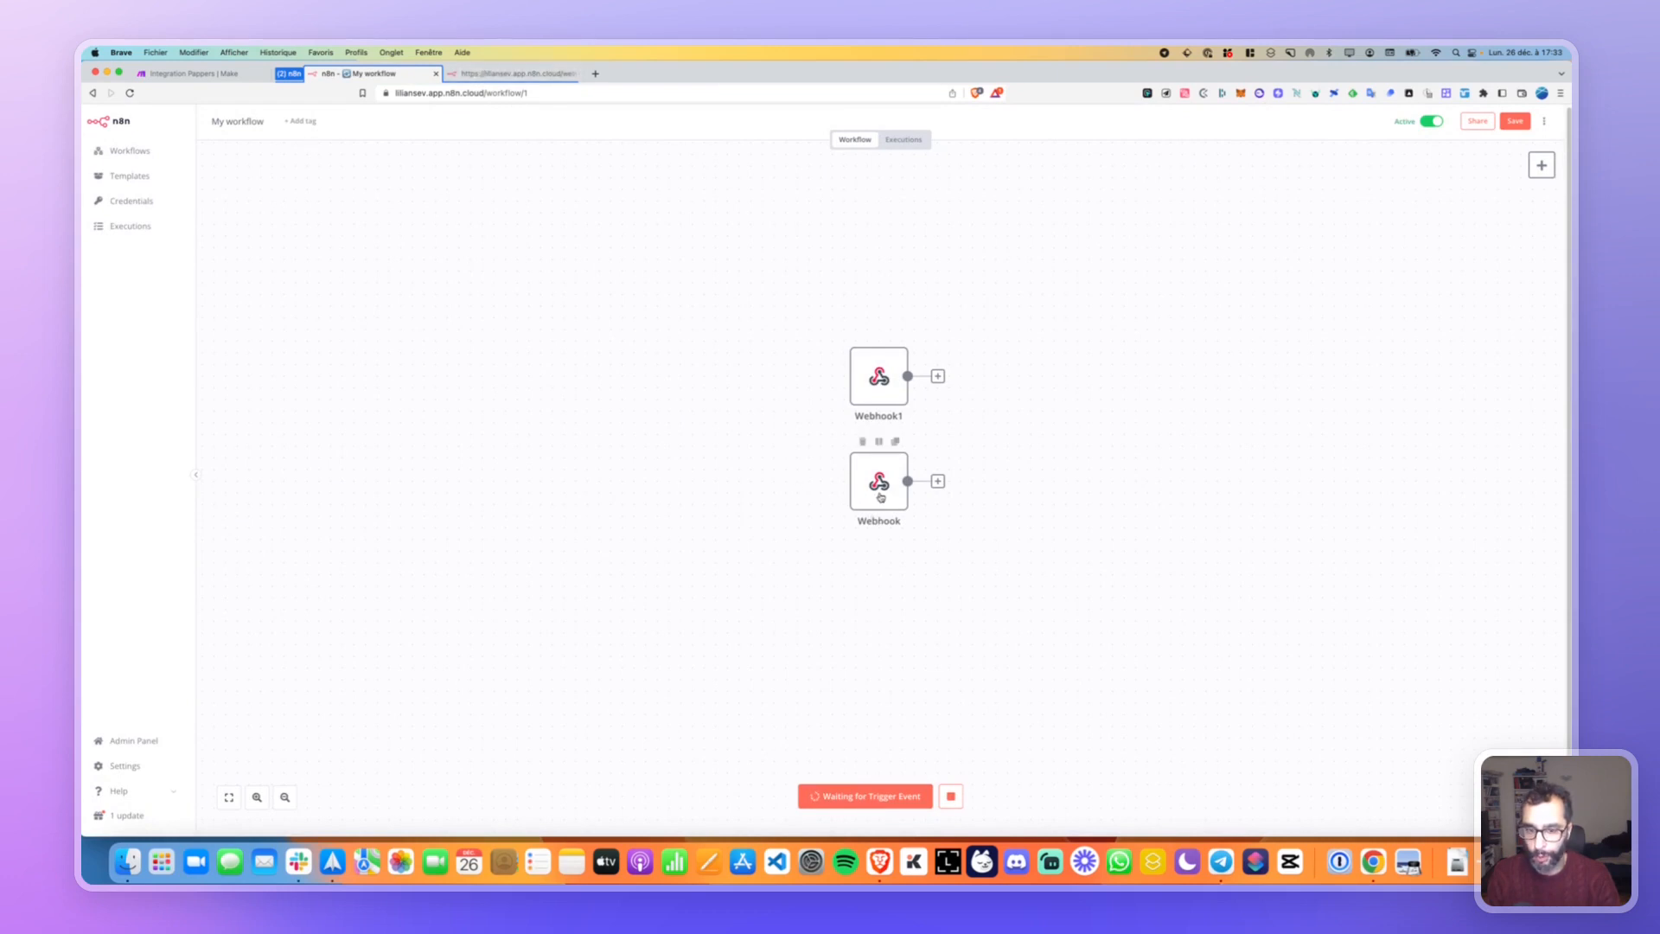
double_click(878, 491)
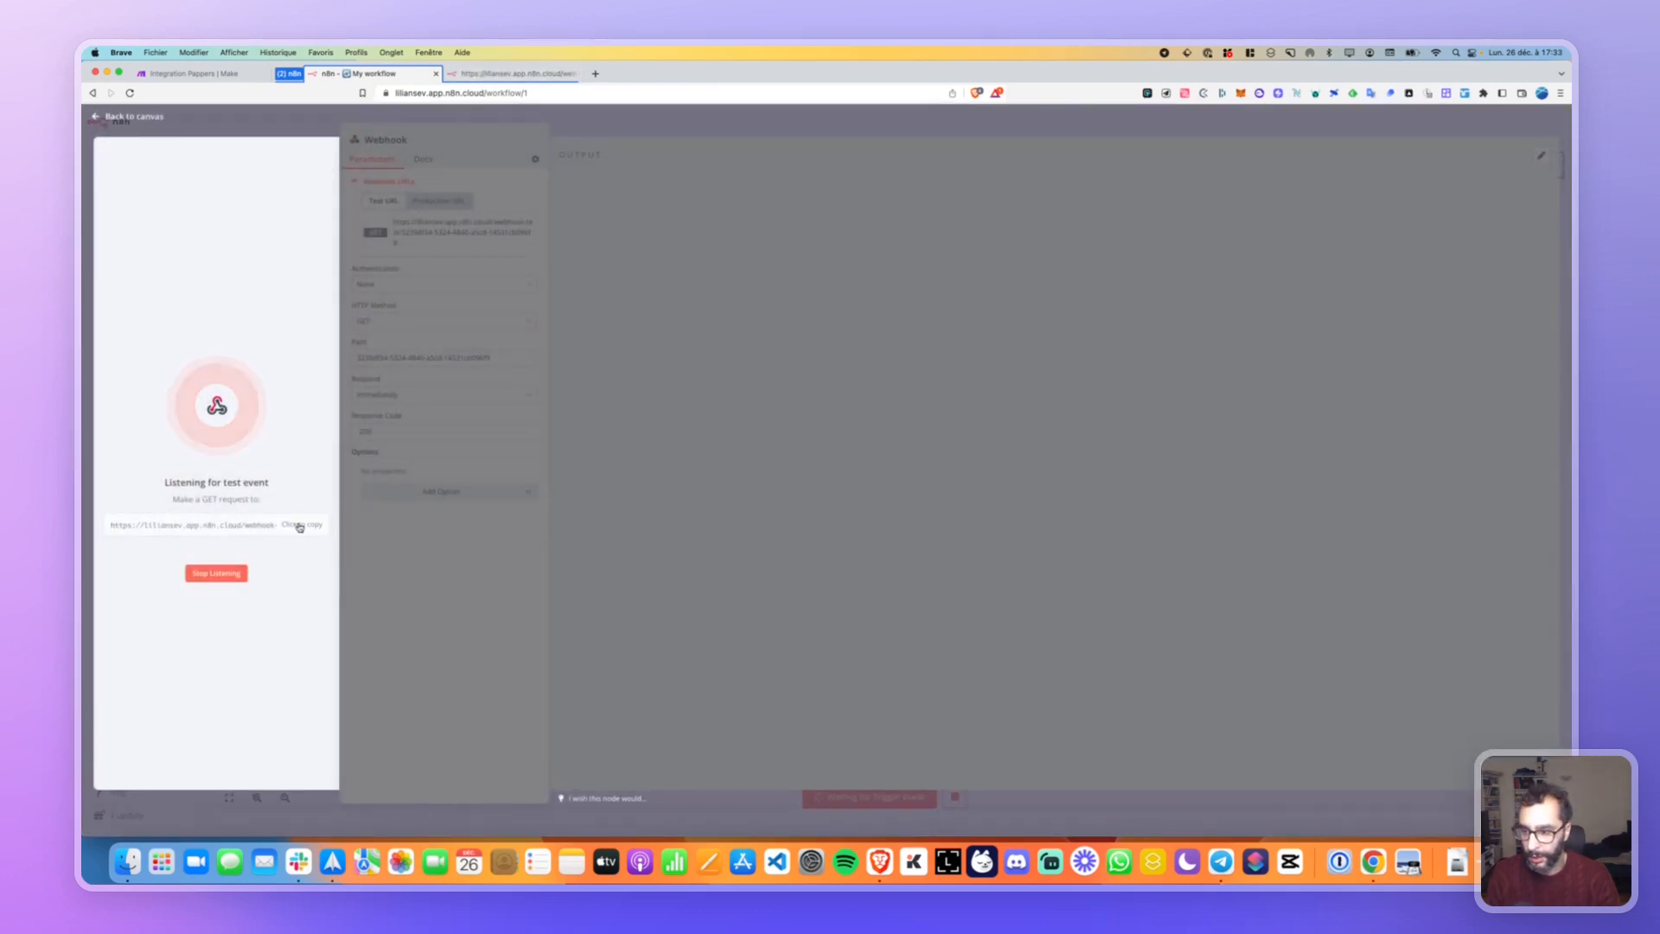
click(296, 525)
Call the Webhook test URL, then delete the test run's execution data.
click(484, 74)
click(474, 92)
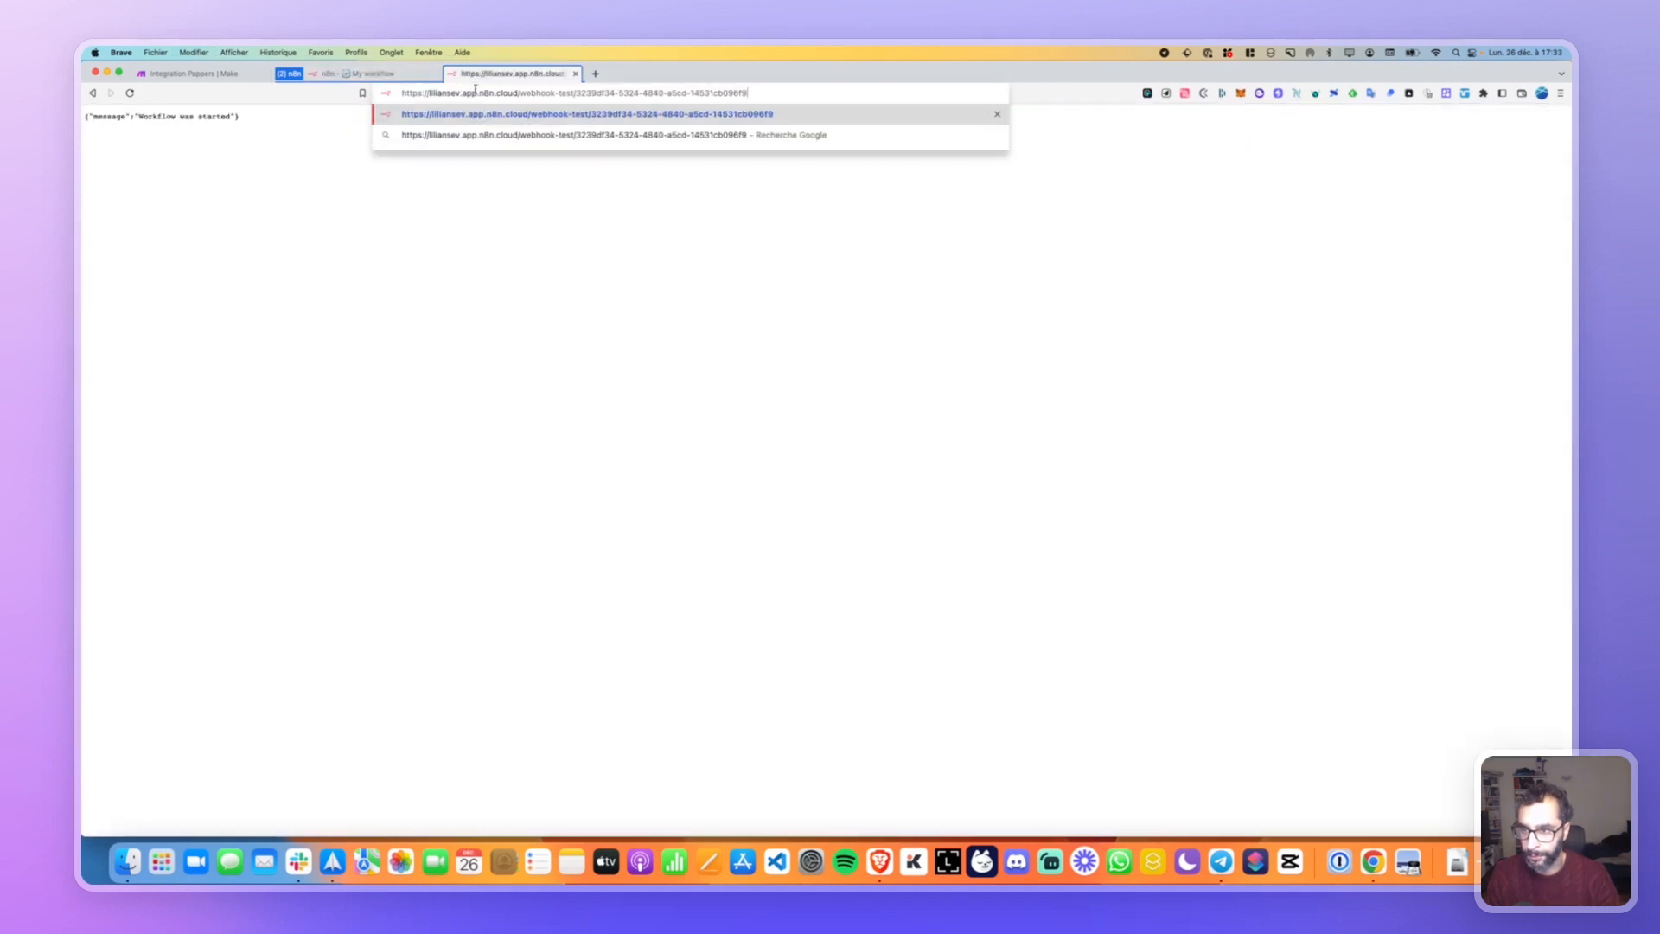
key(Return)
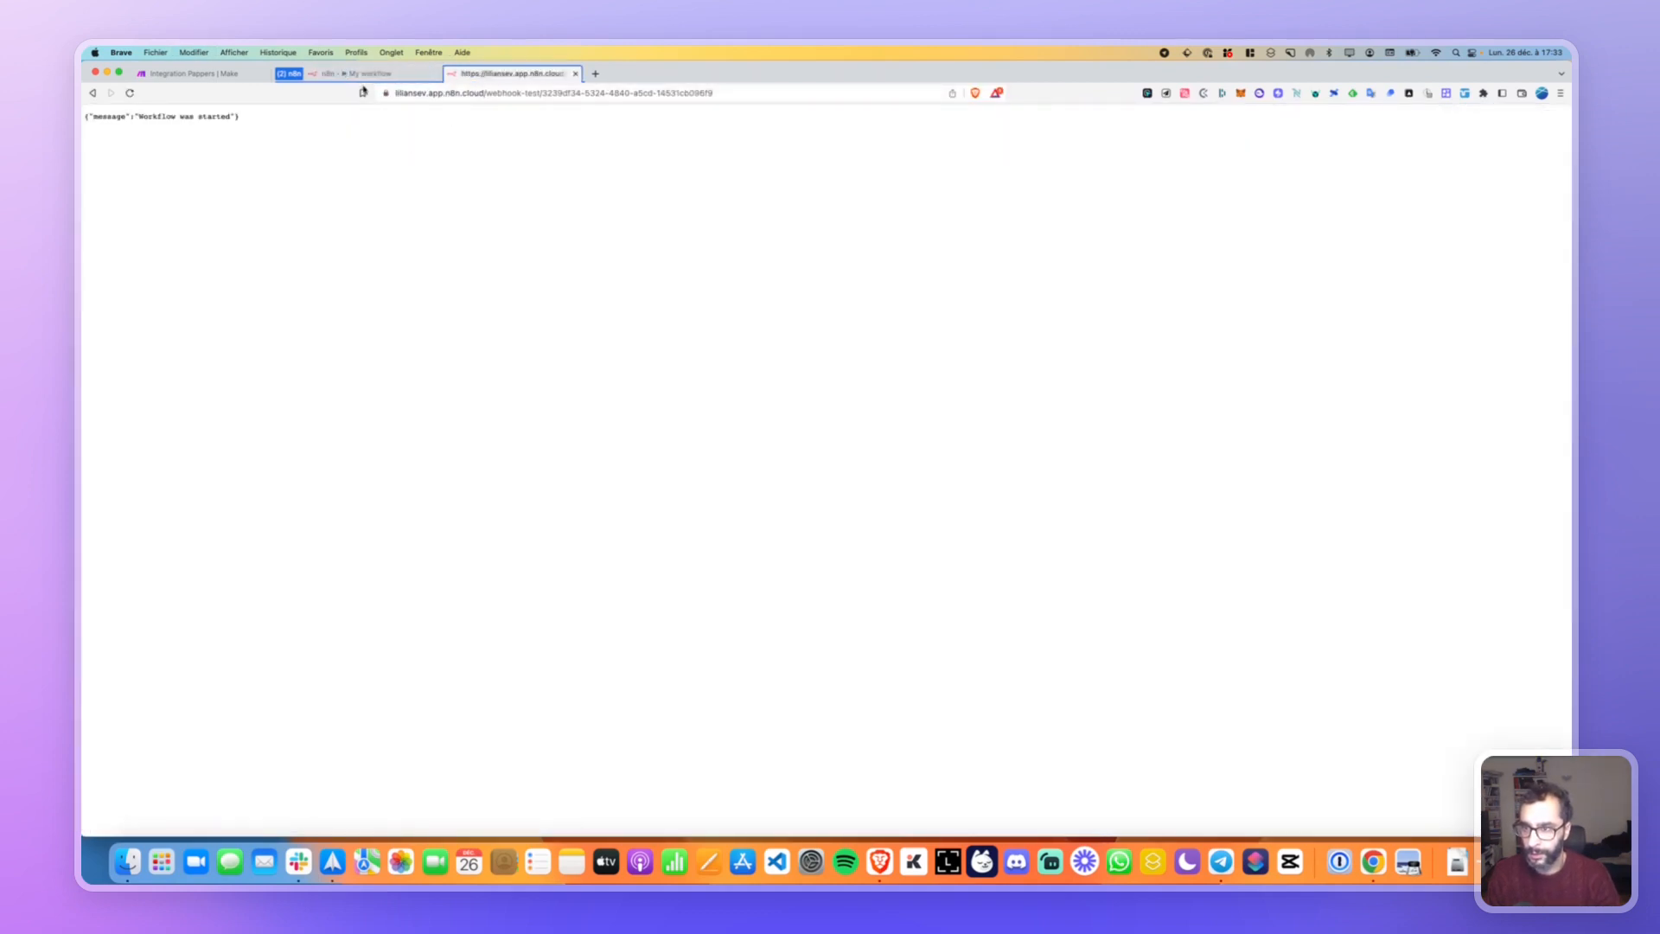
click(359, 73)
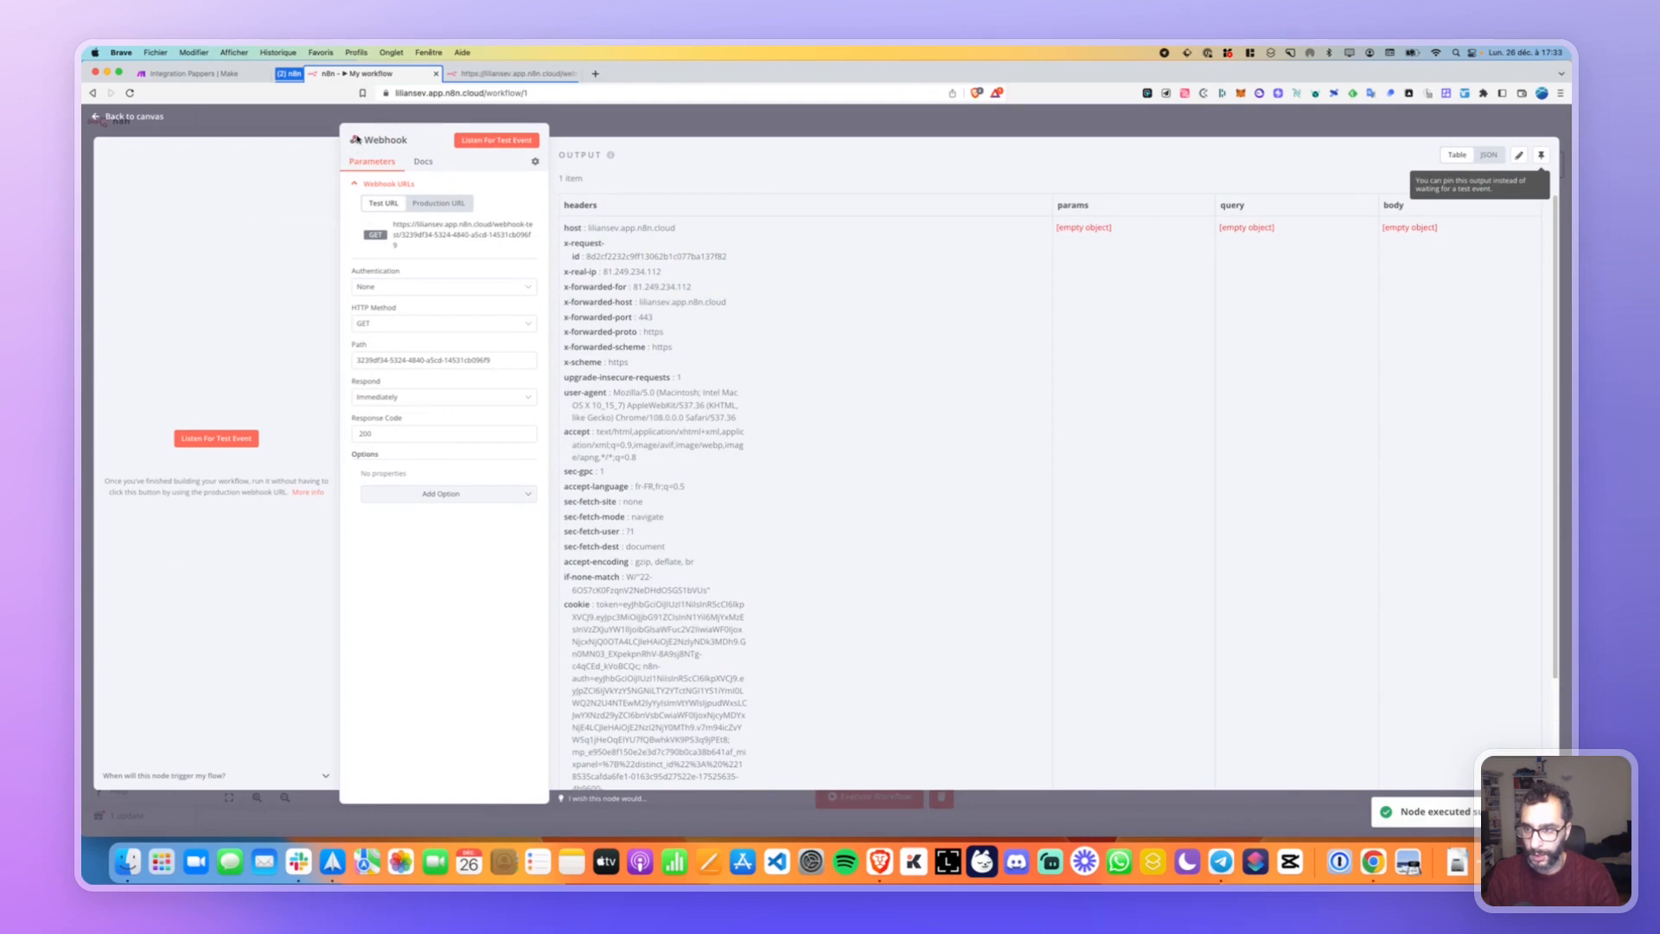
click(129, 117)
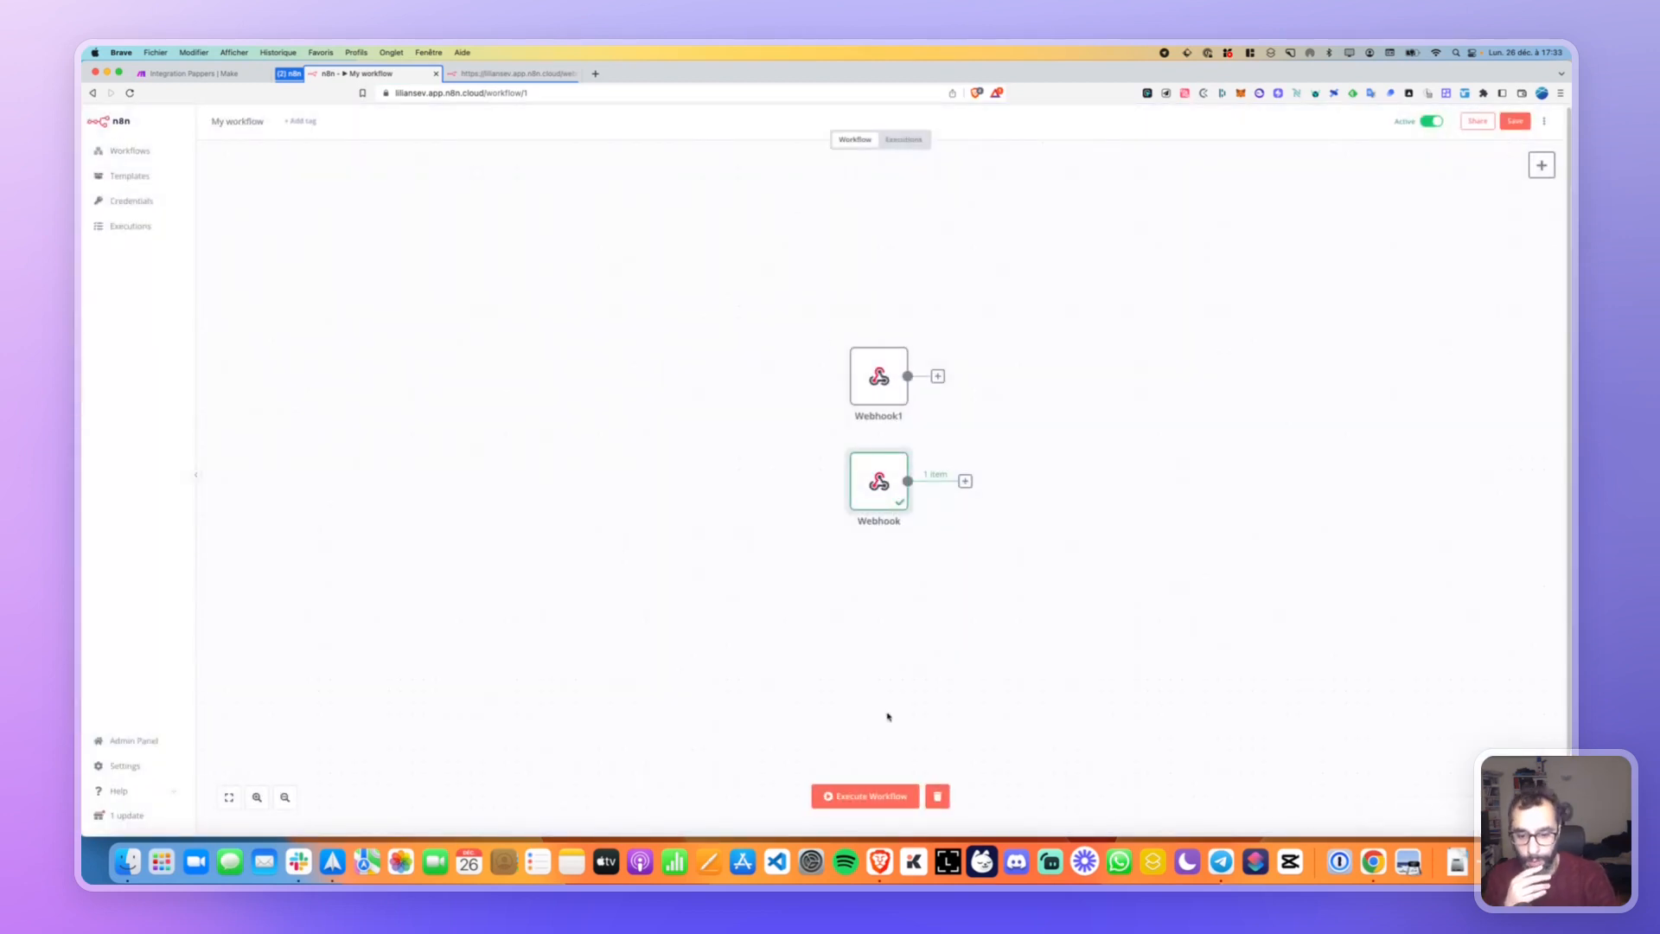
click(937, 795)
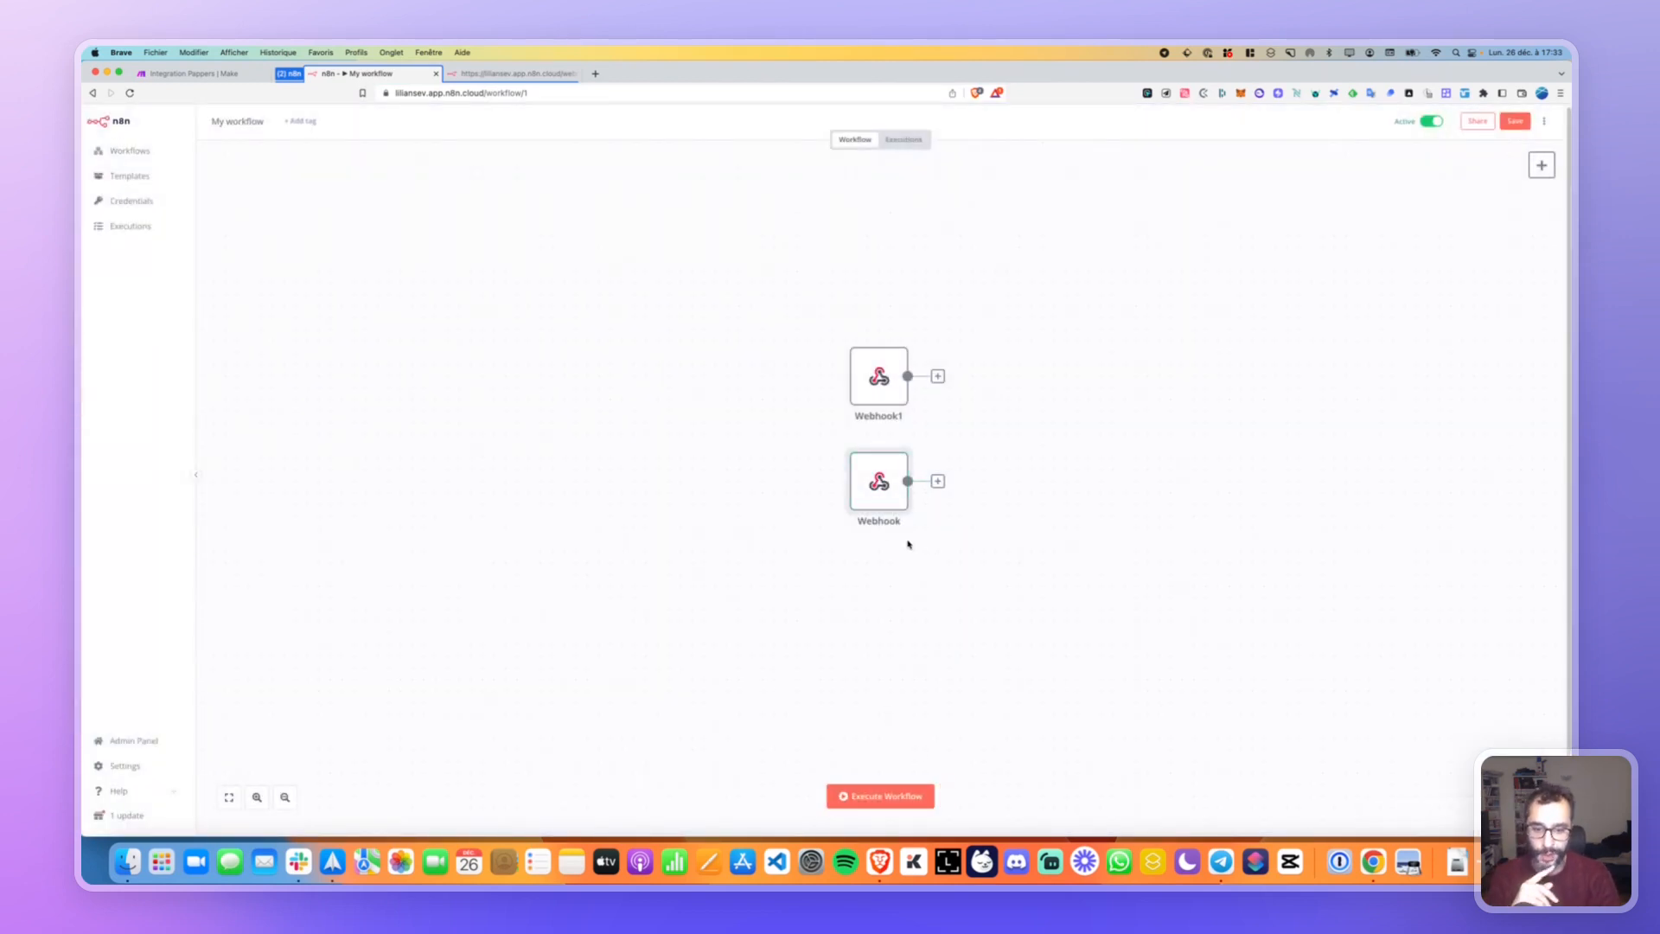
Delete both the Webhook and Webhook1 nodes from the canvas.
click(857, 443)
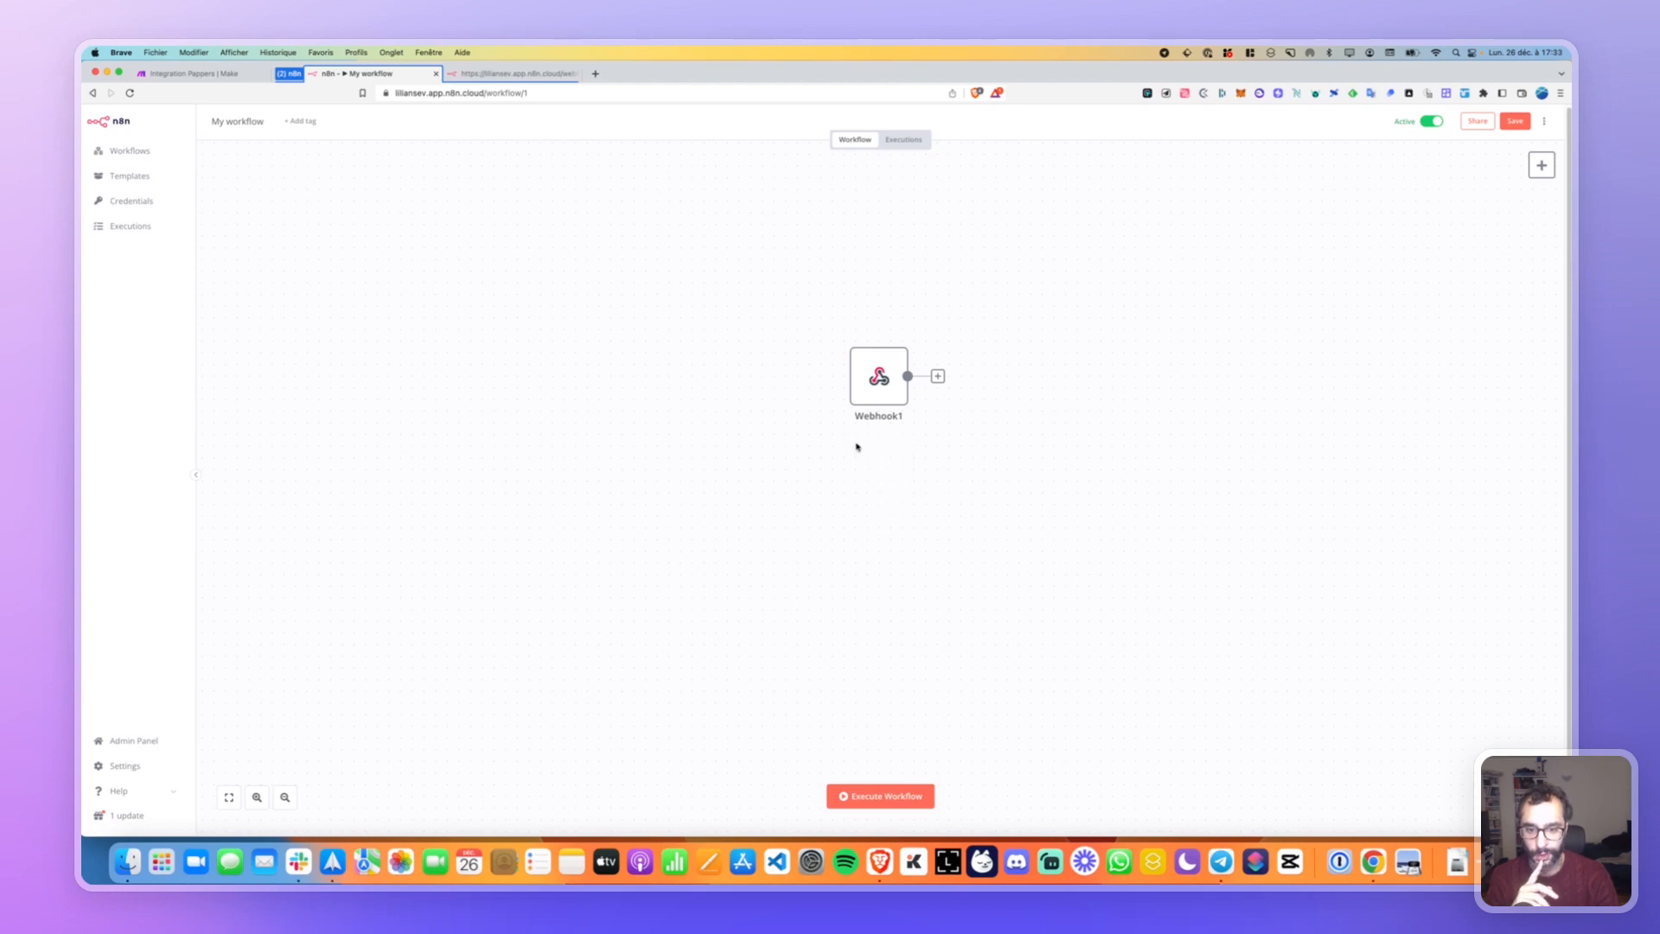
drag(879, 380, 694, 380)
click(668, 338)
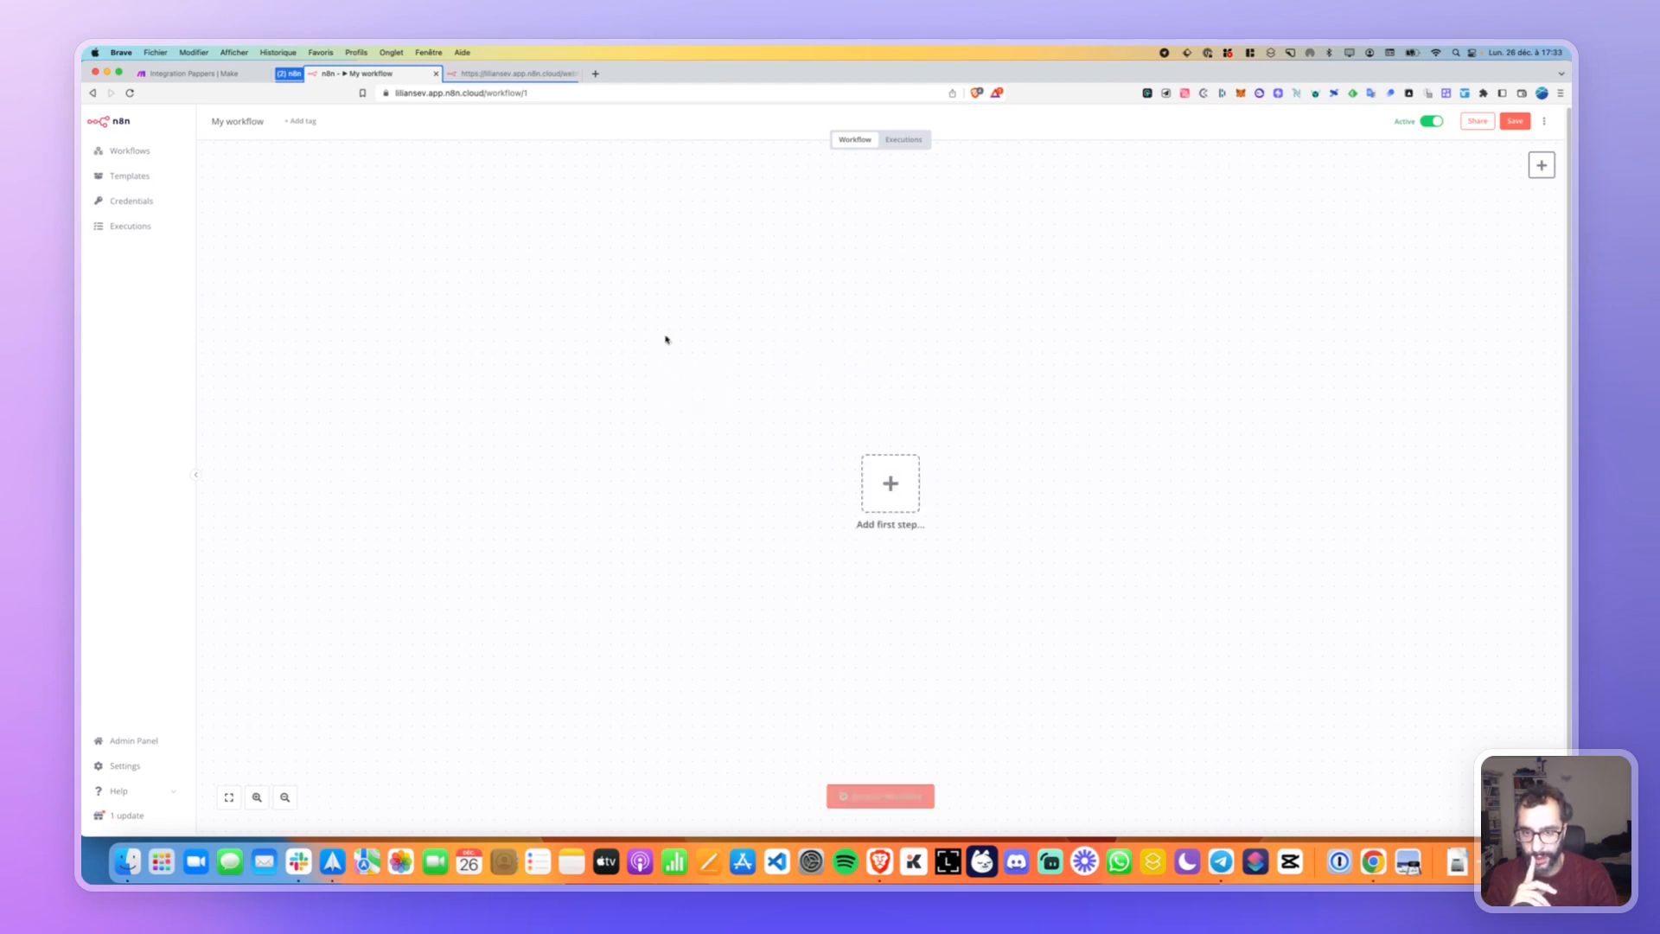
Add the 'On clicking execute' manual trigger, run it once, and open the add-node list.
click(891, 482)
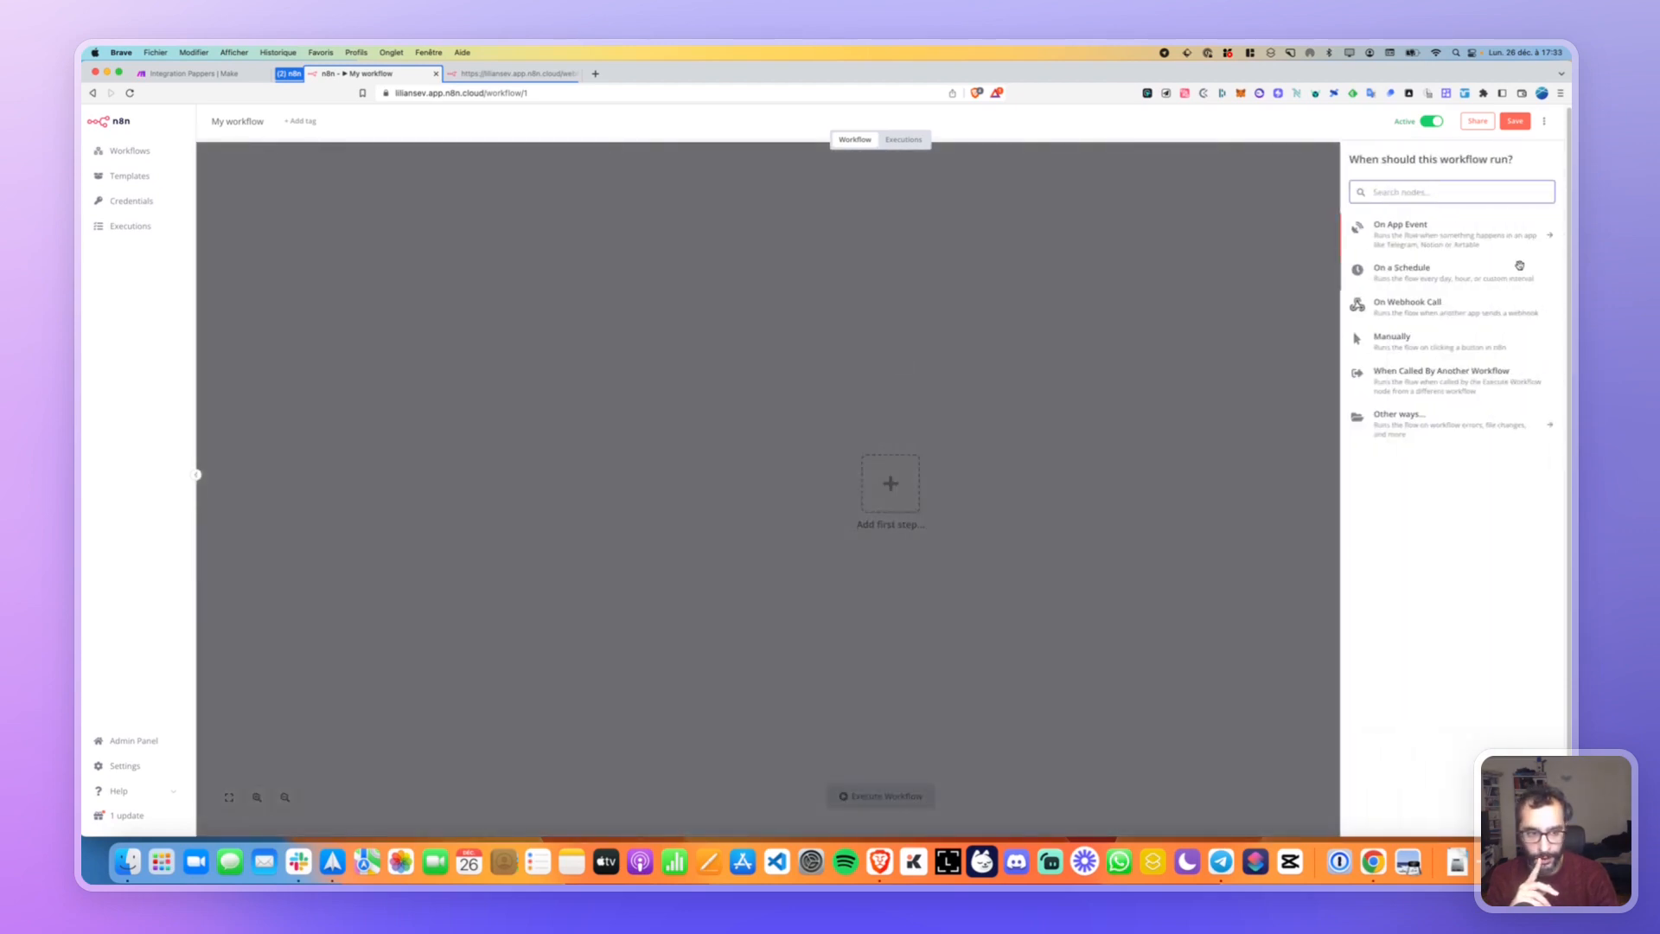
click(1396, 339)
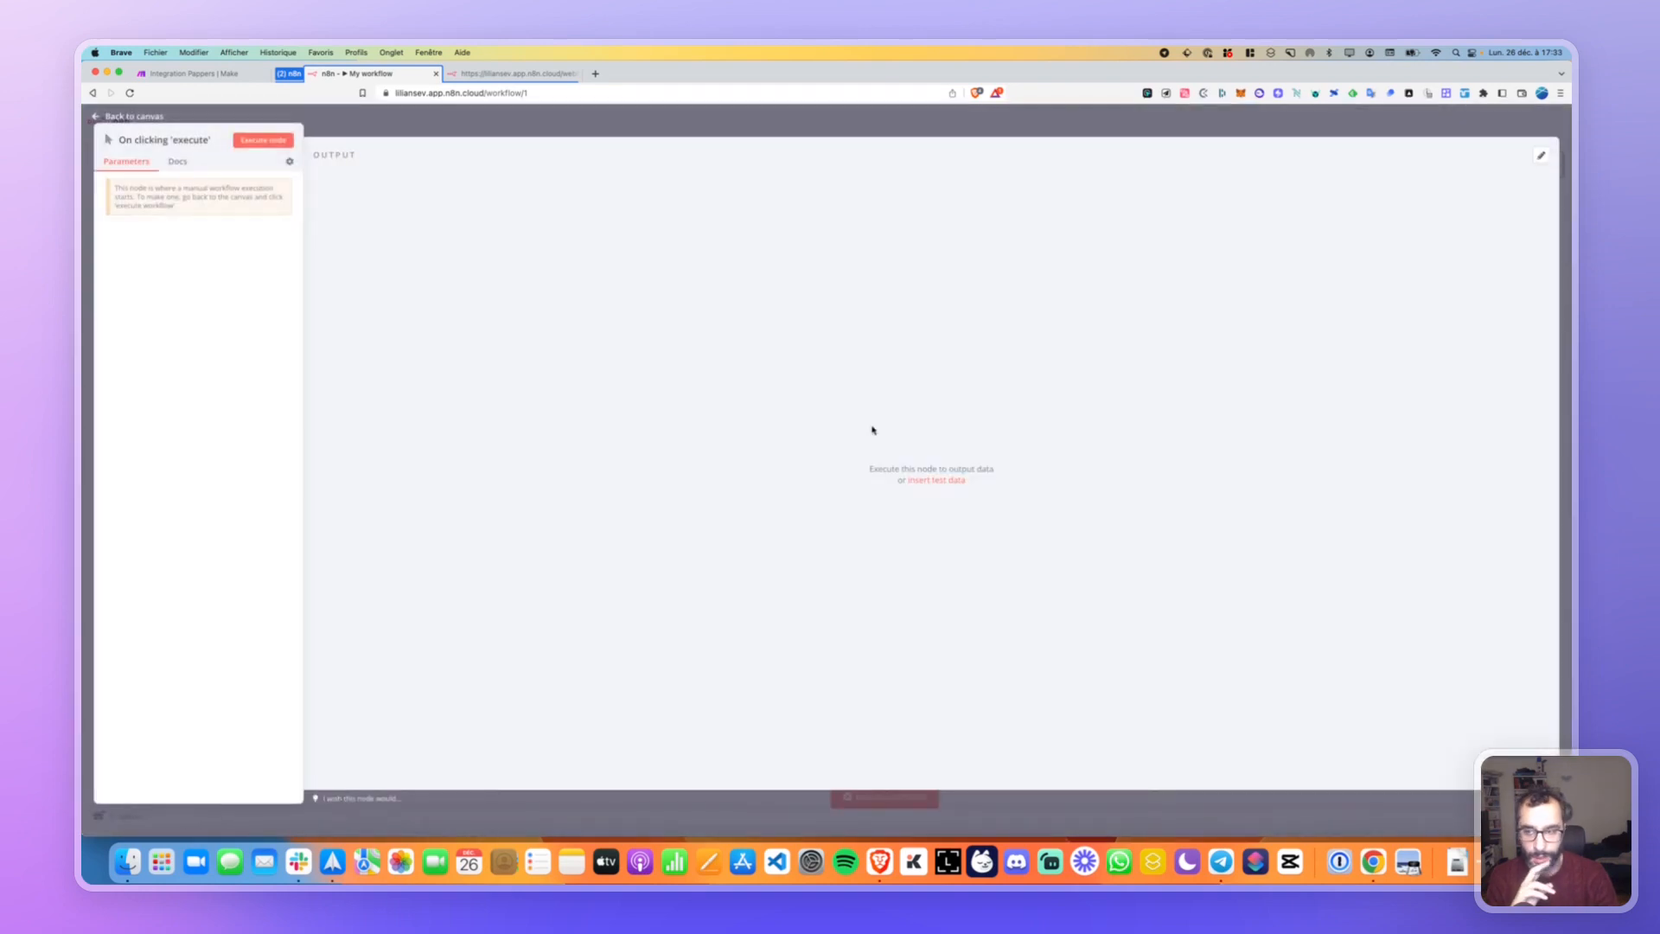
click(263, 140)
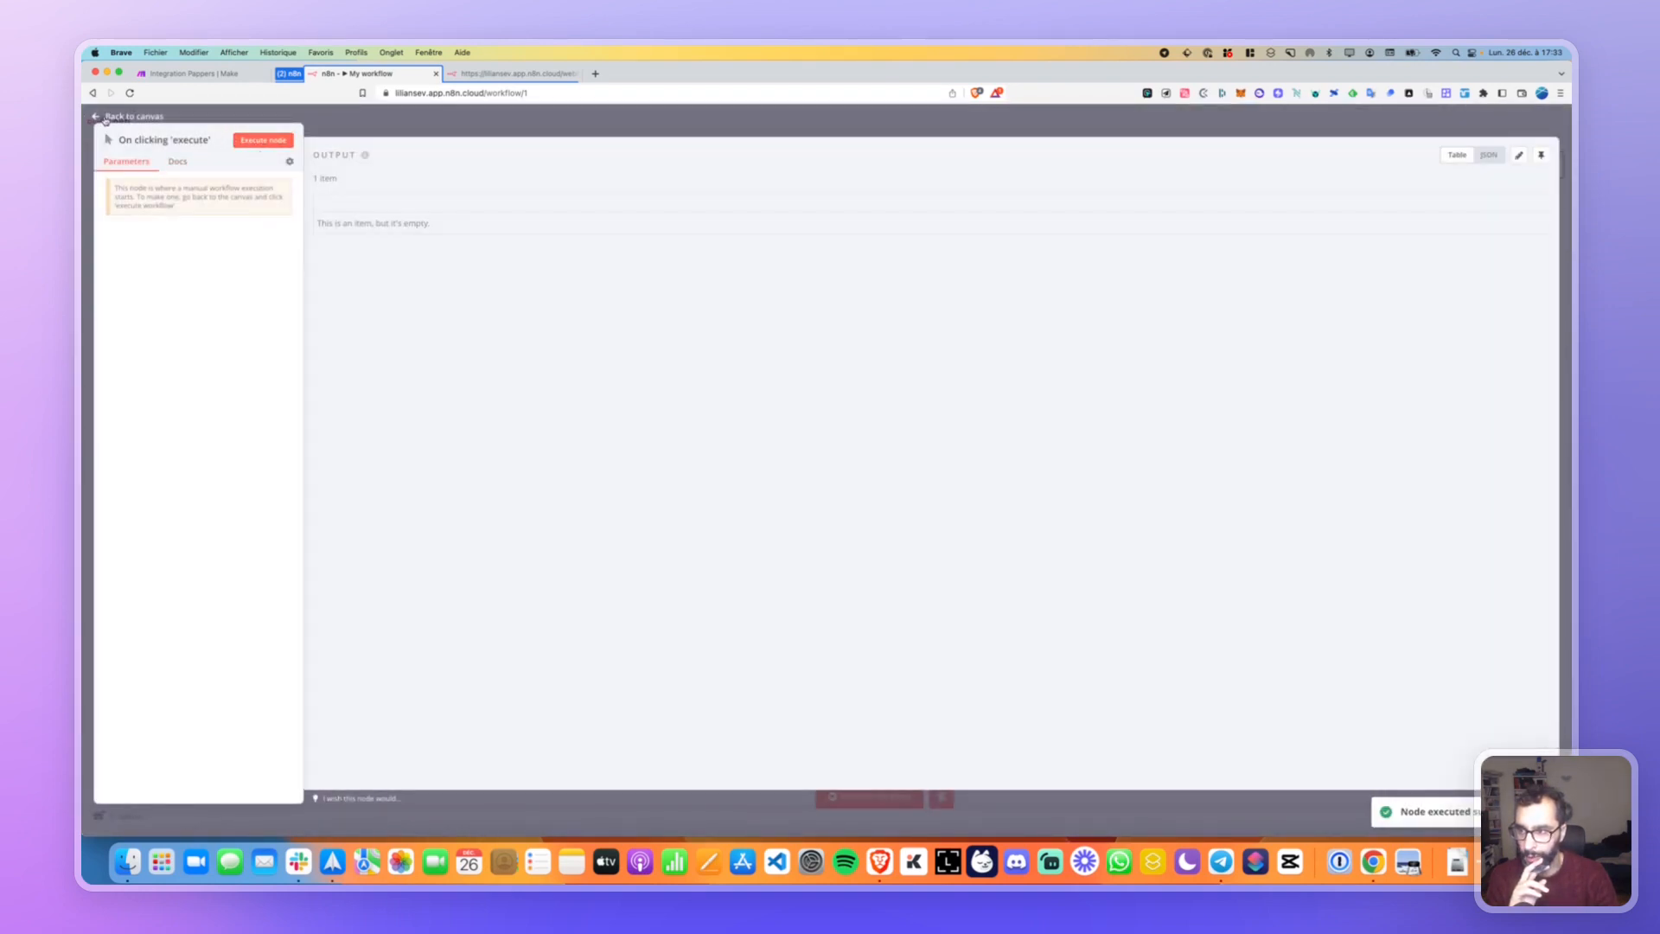
click(106, 117)
scroll(891, 397, right, 5)
scroll(890, 398, down, 3)
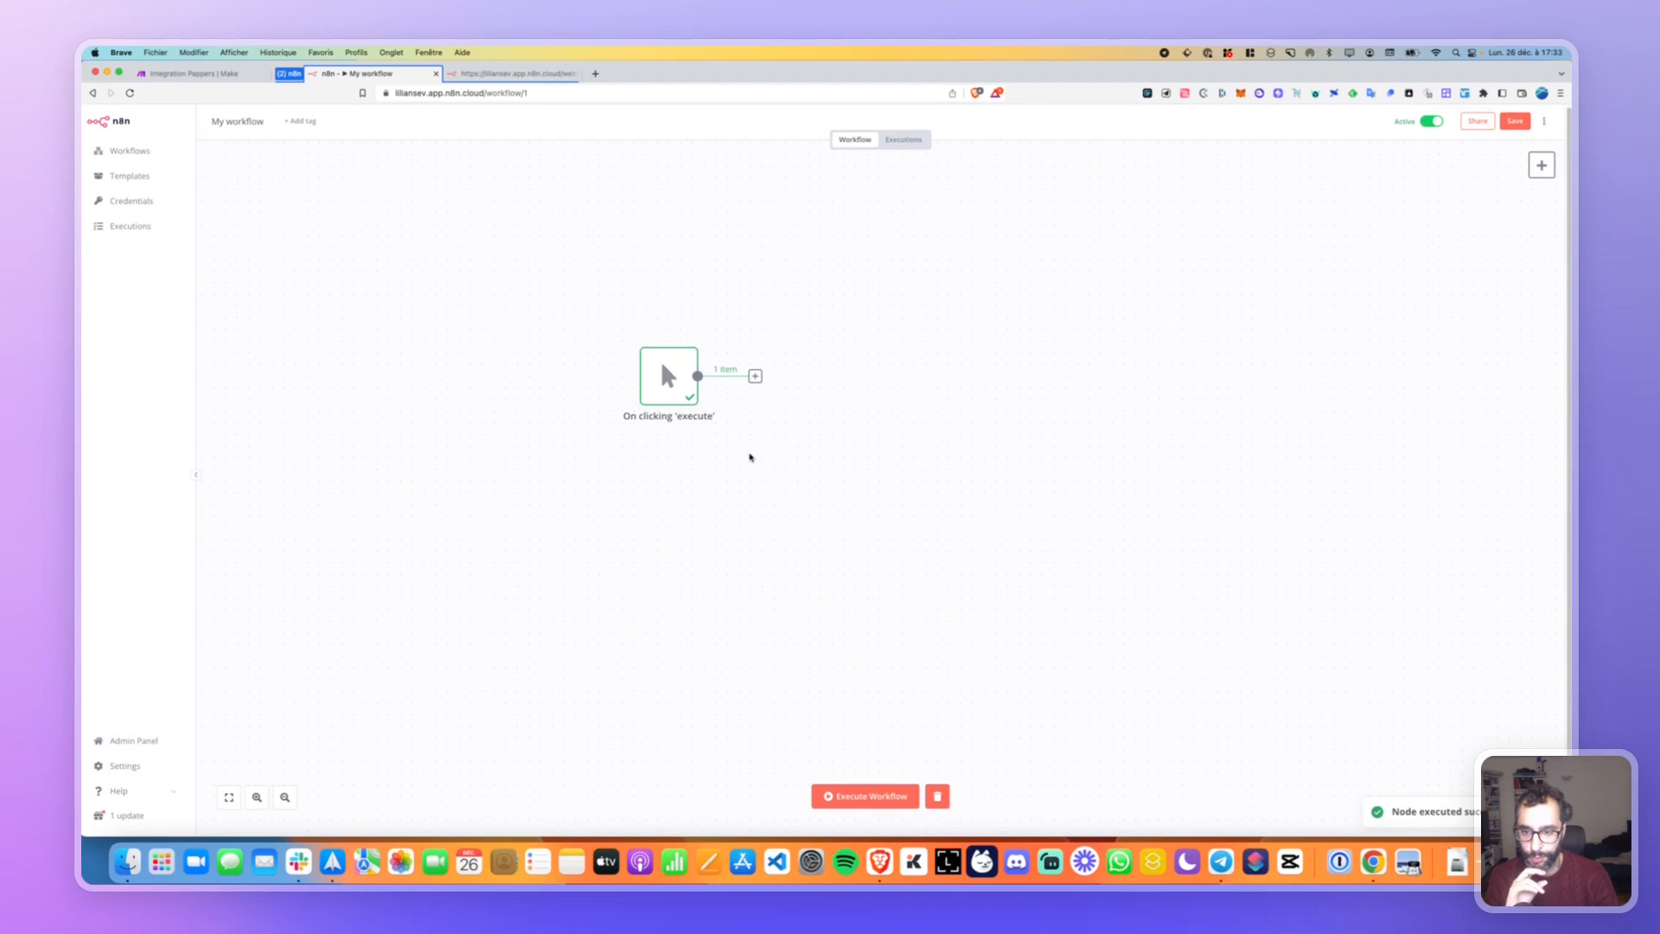
click(755, 376)
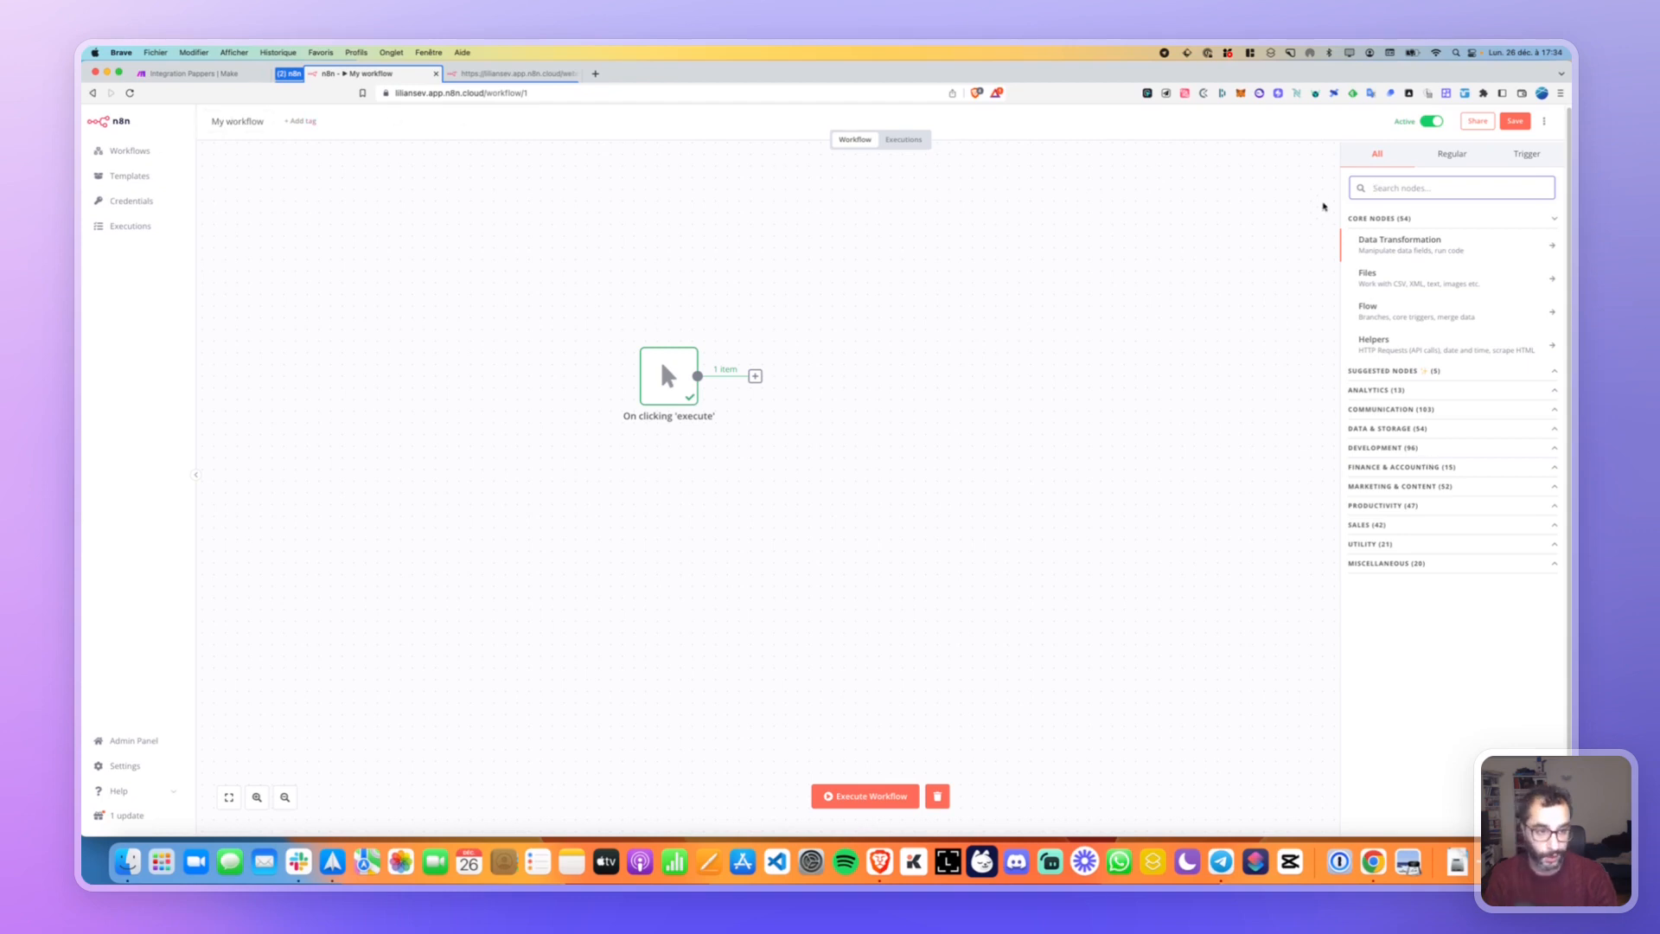
Add an HTTP Request node found by searching 'api', glancing at the cURL import.
text(api)
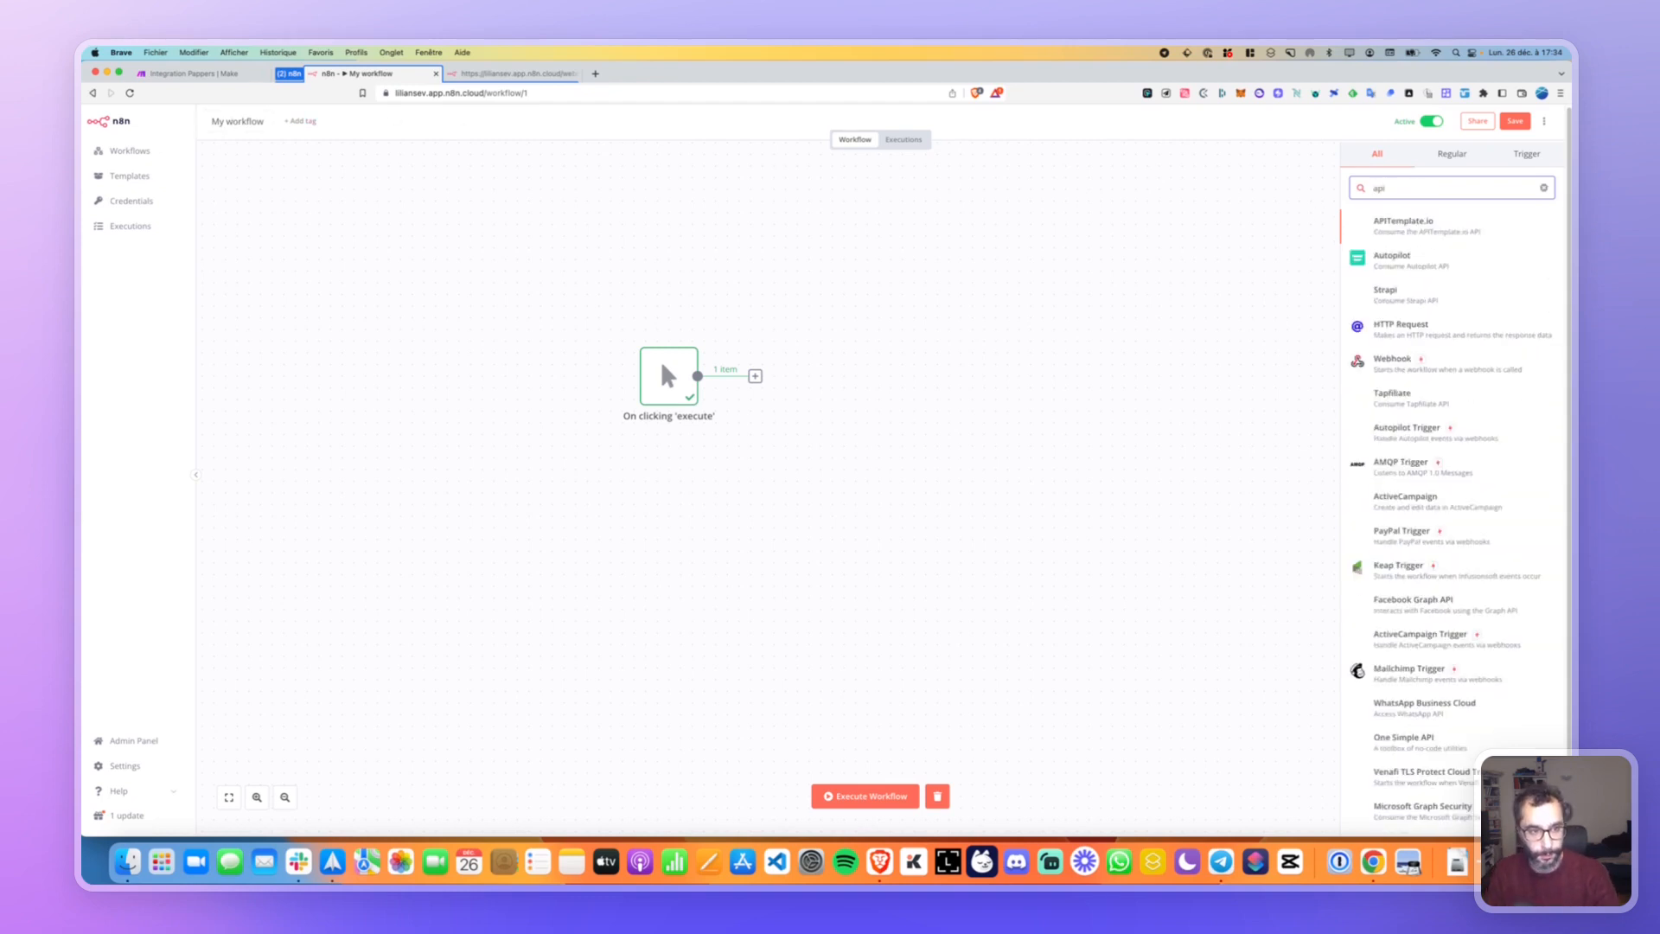
click(1400, 326)
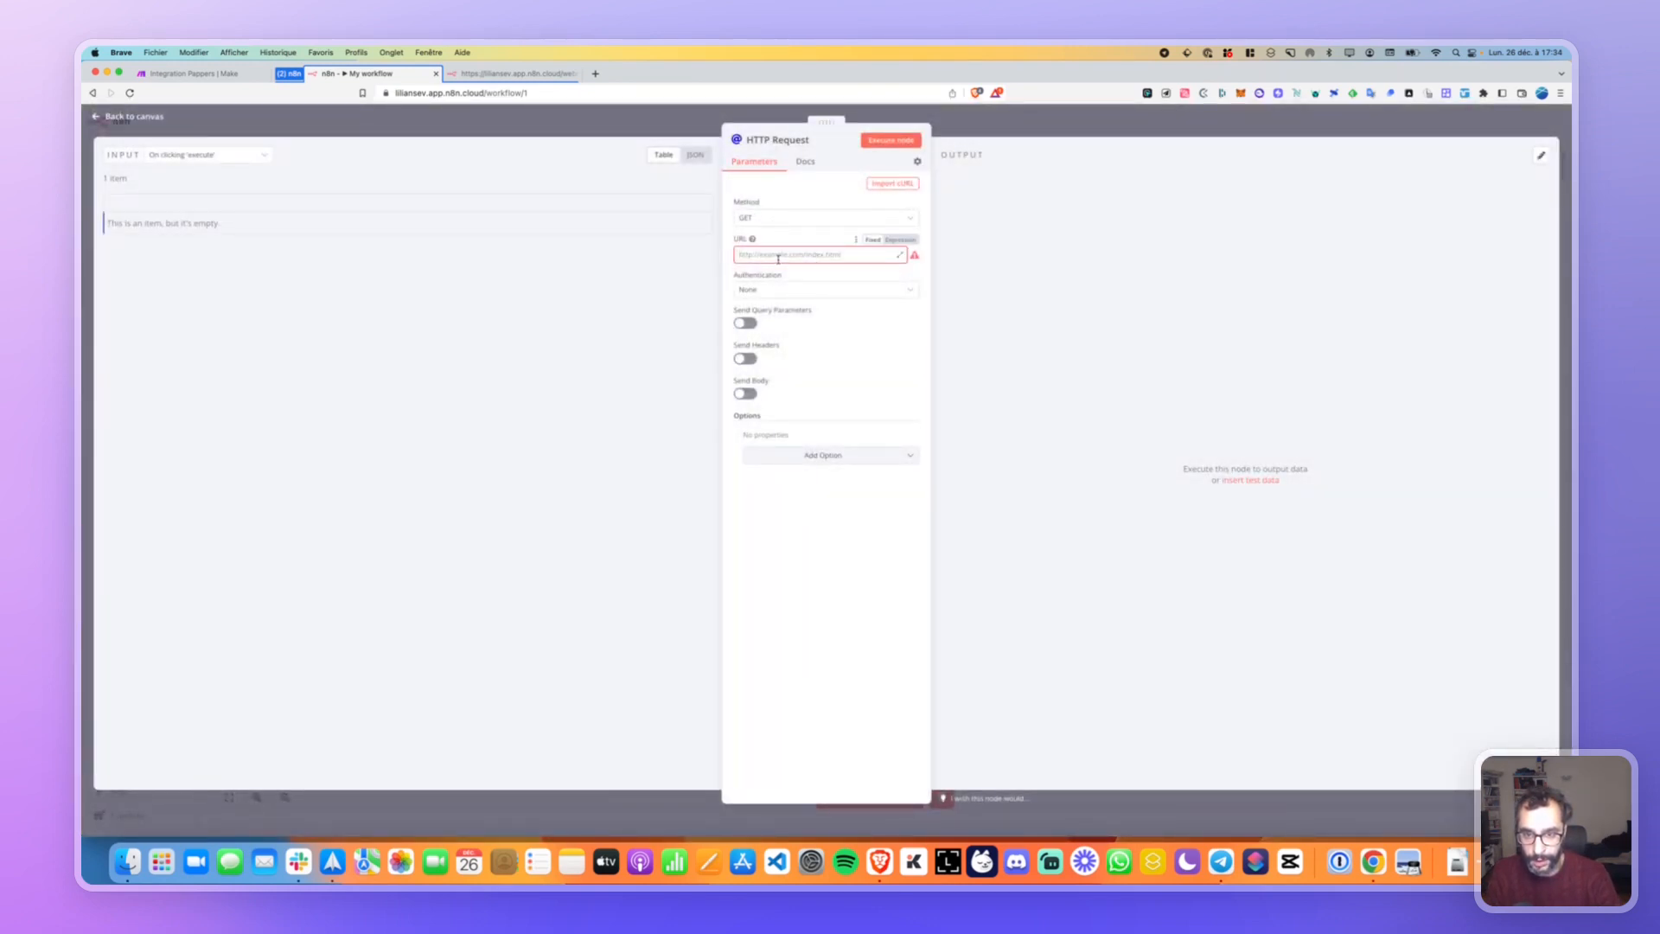
click(905, 184)
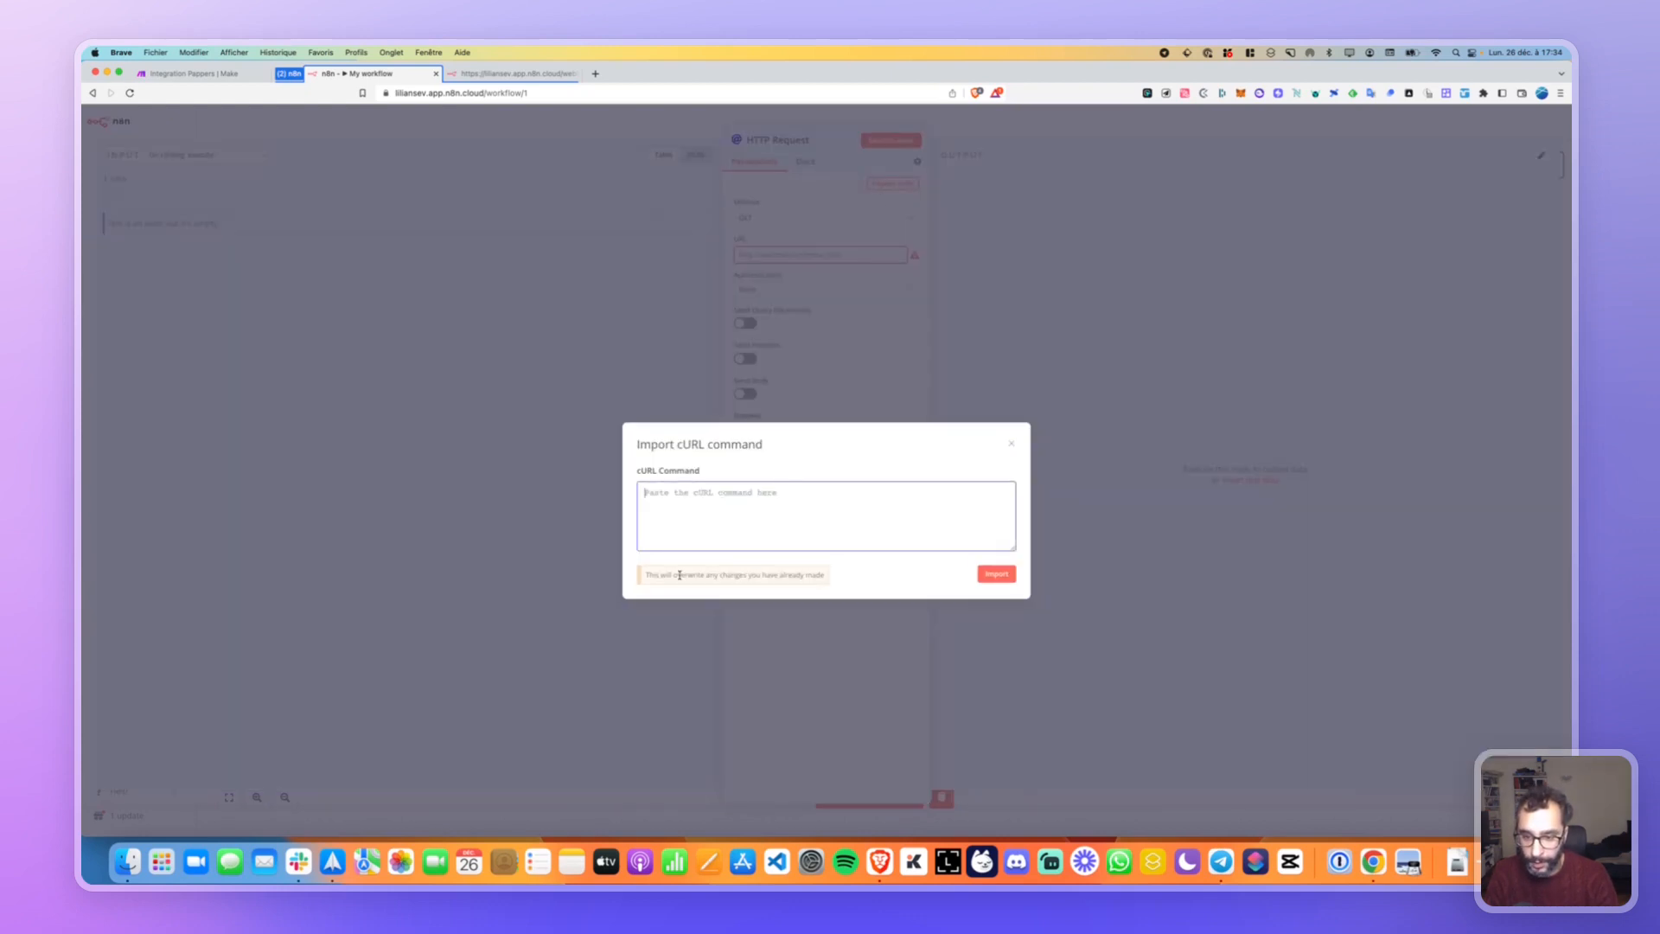
click(1011, 447)
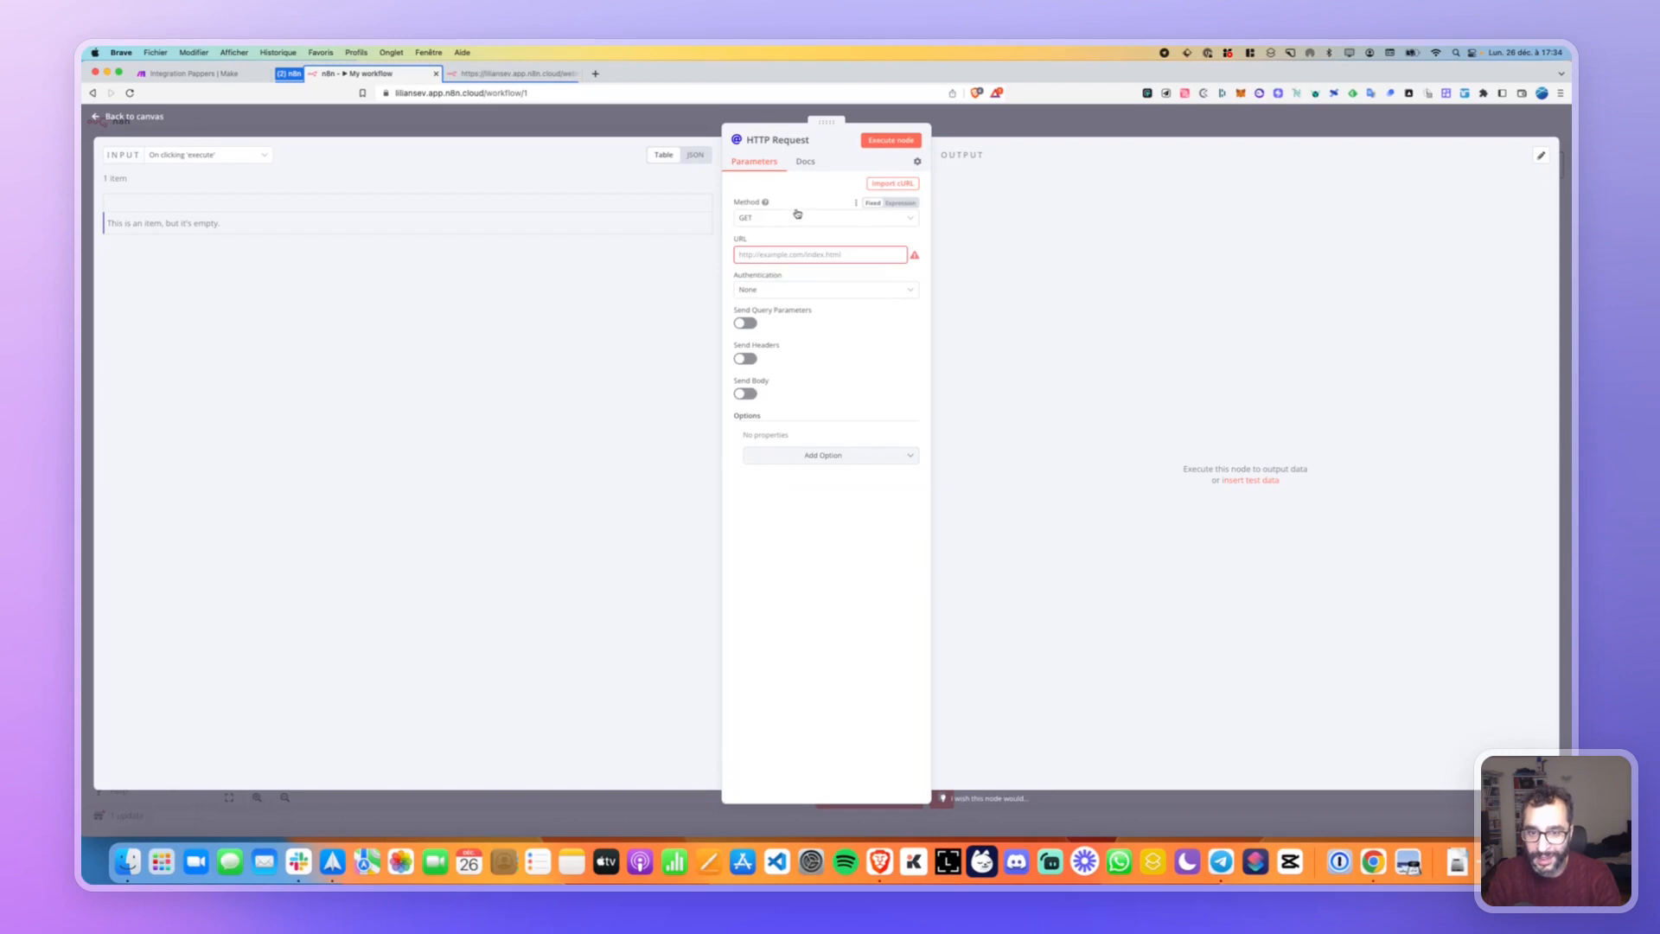
Try the Method as an expression, restore fixed GET, and reopen the cURL import.
click(899, 204)
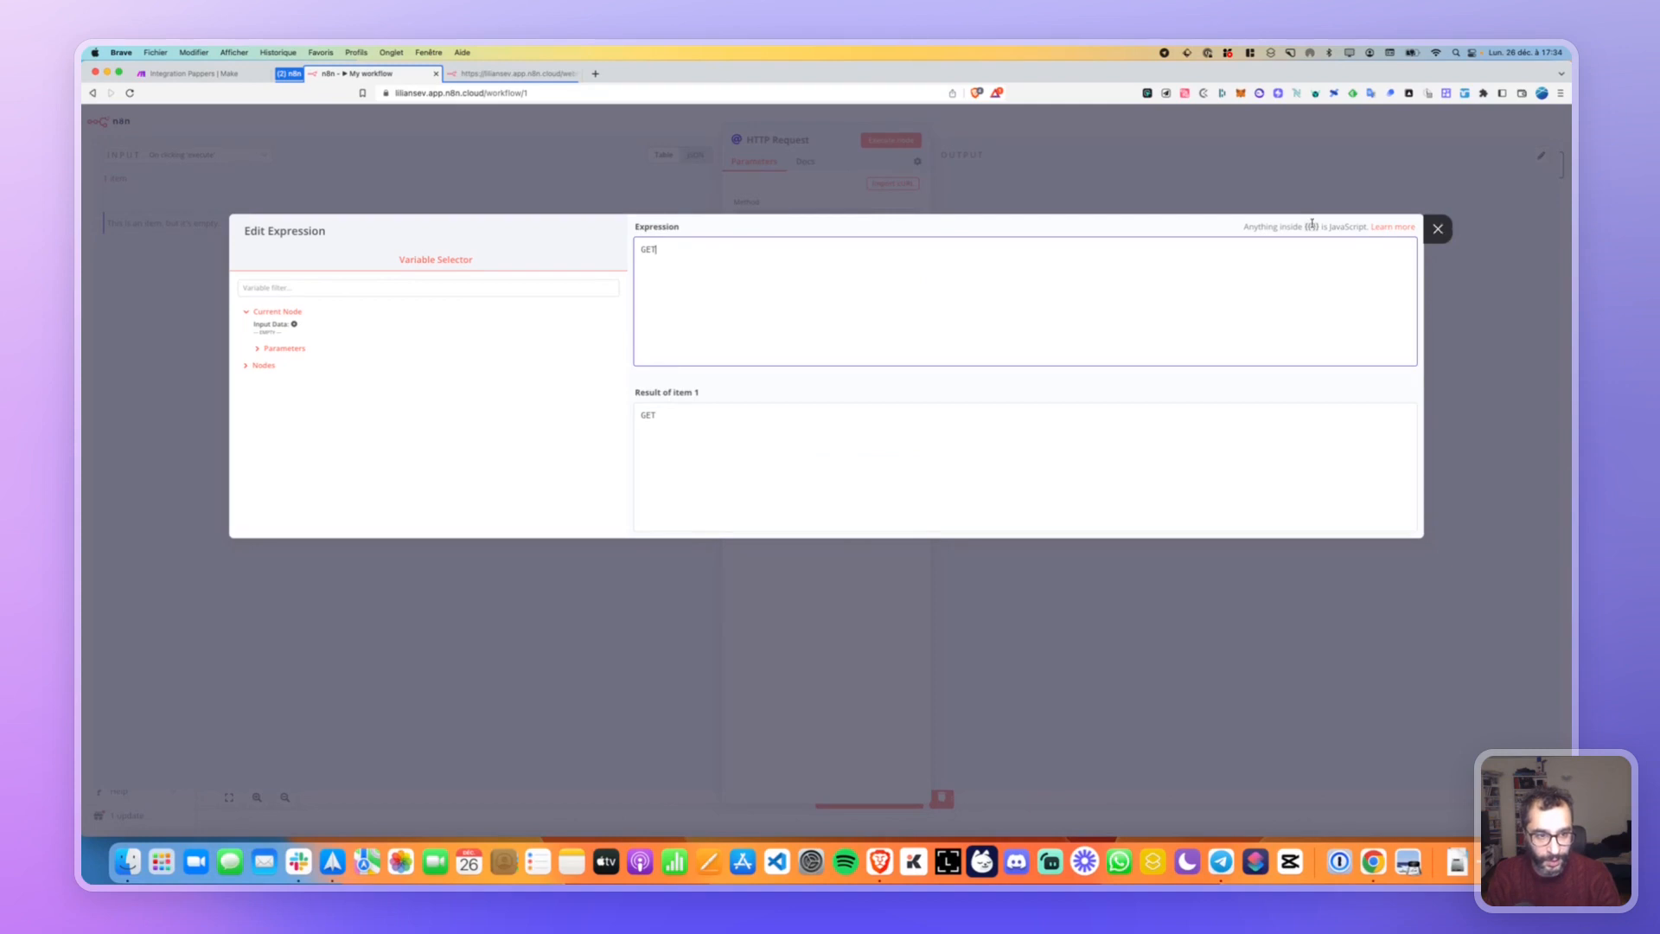
click(1436, 229)
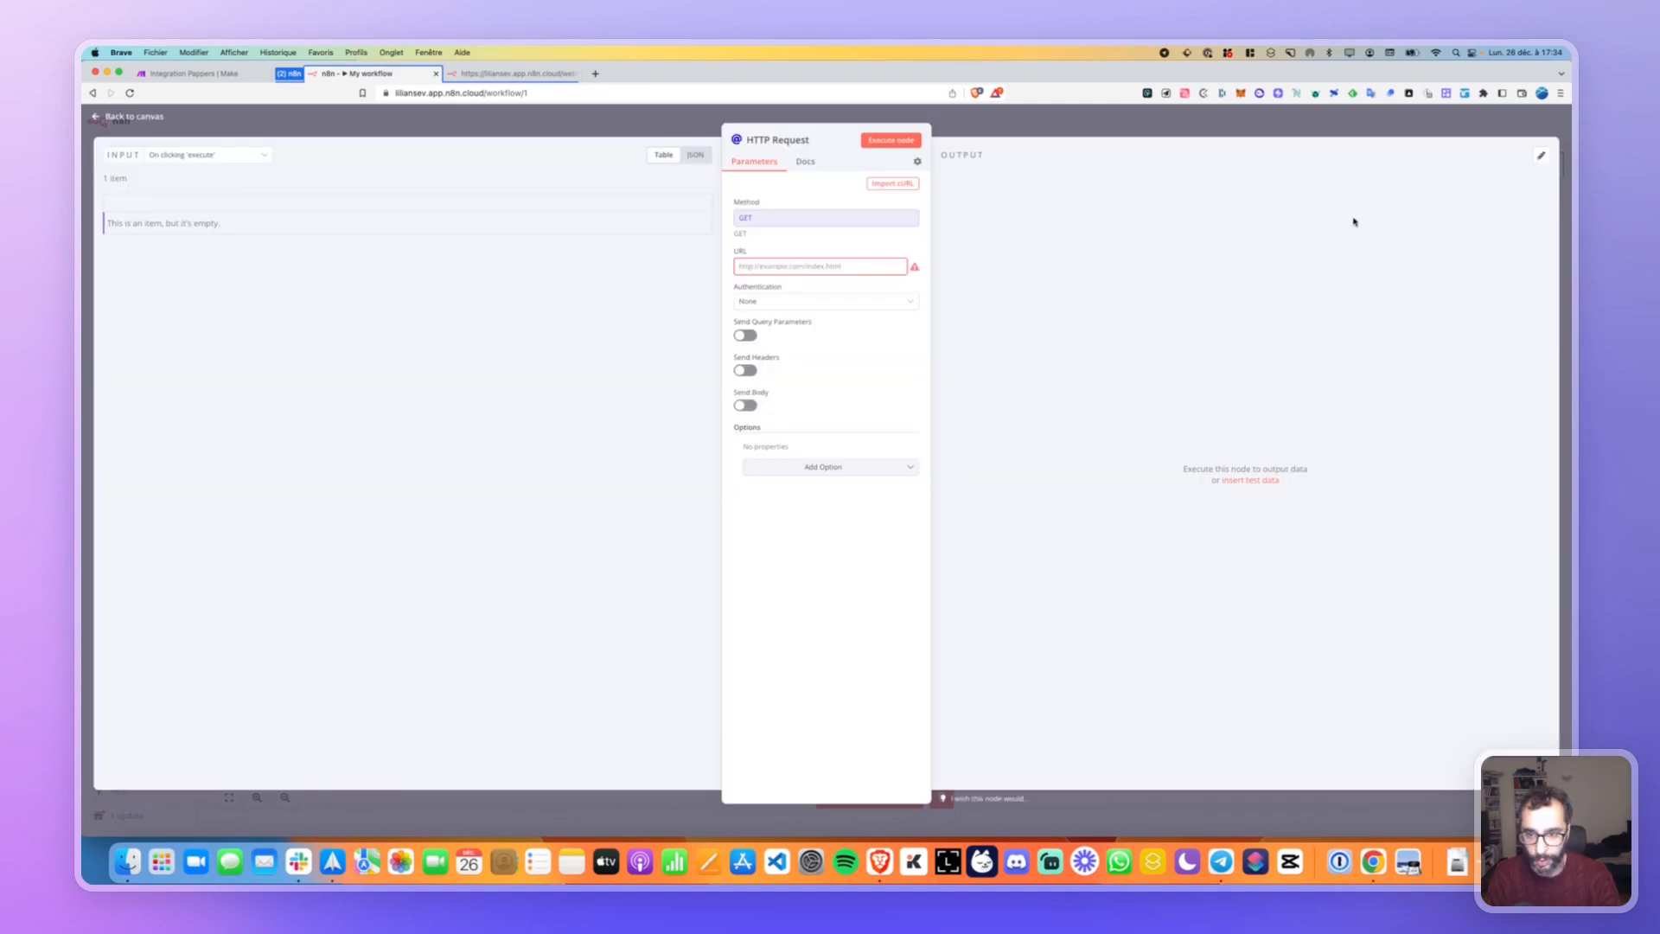
click(873, 205)
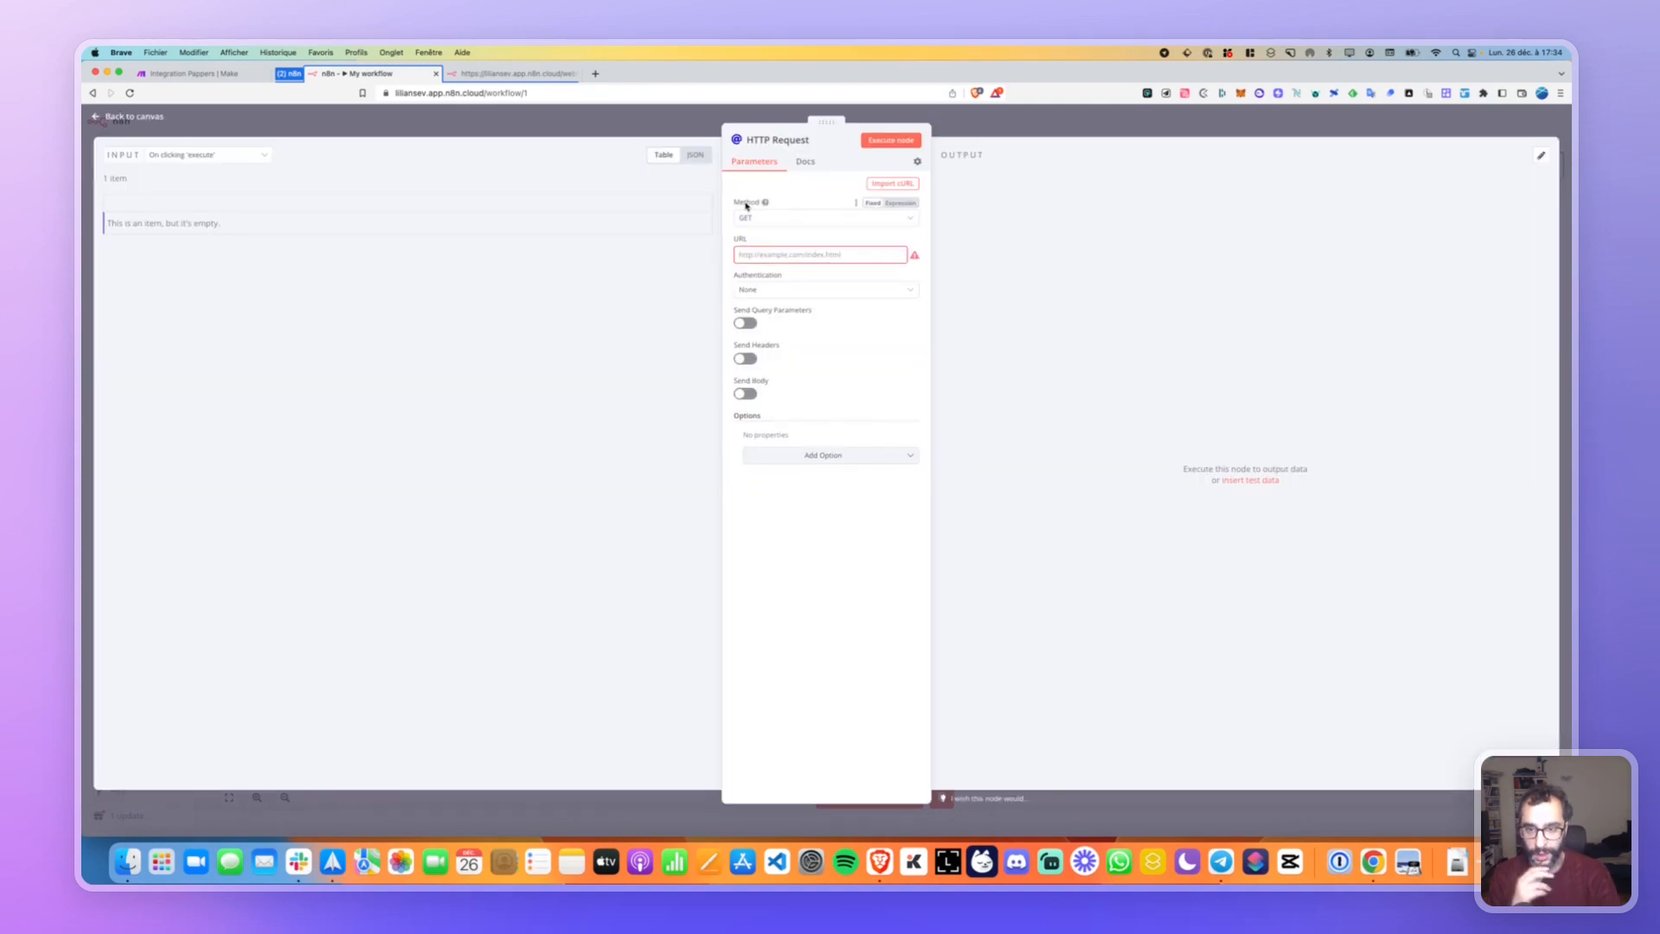
click(917, 205)
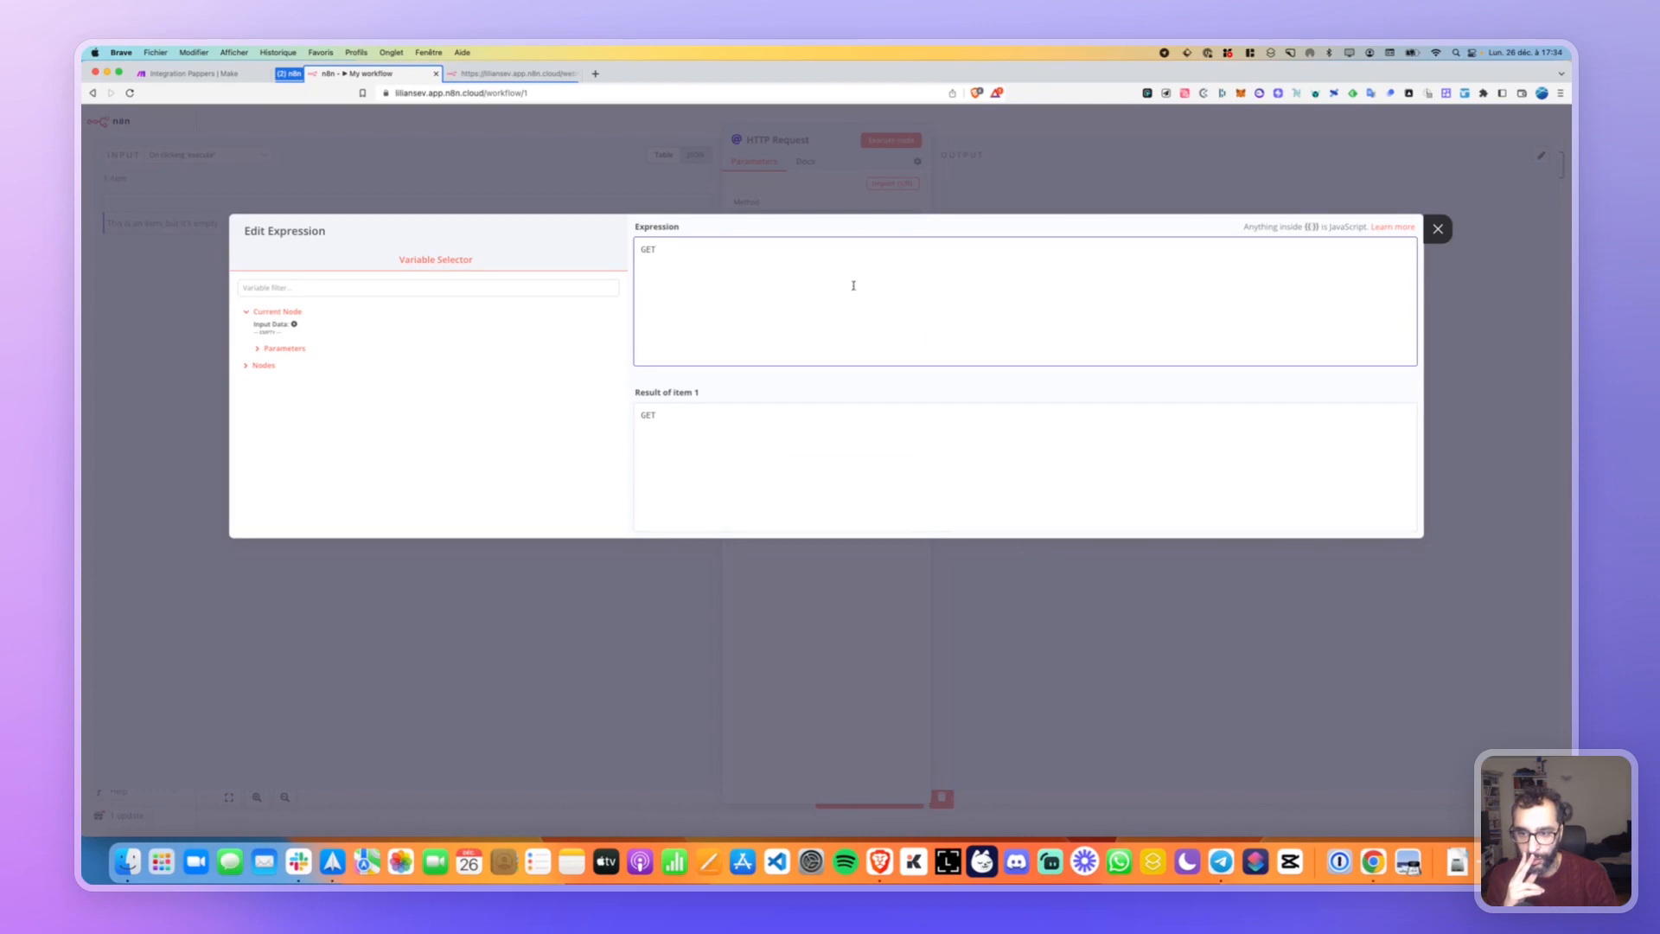
click(1437, 230)
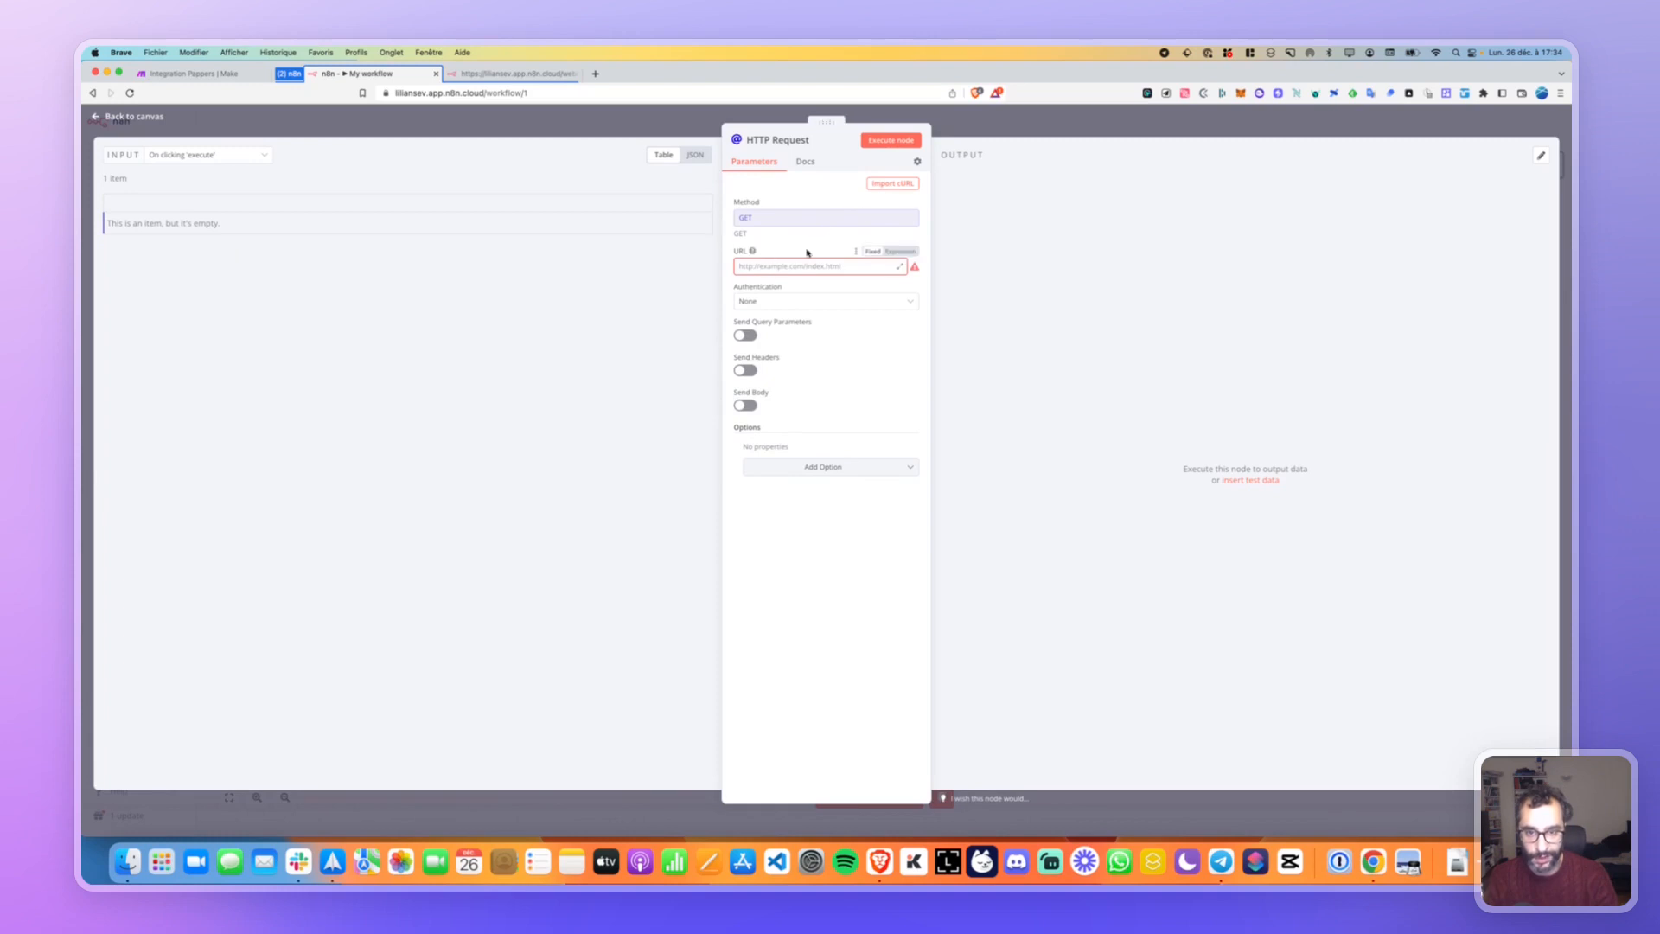
click(872, 202)
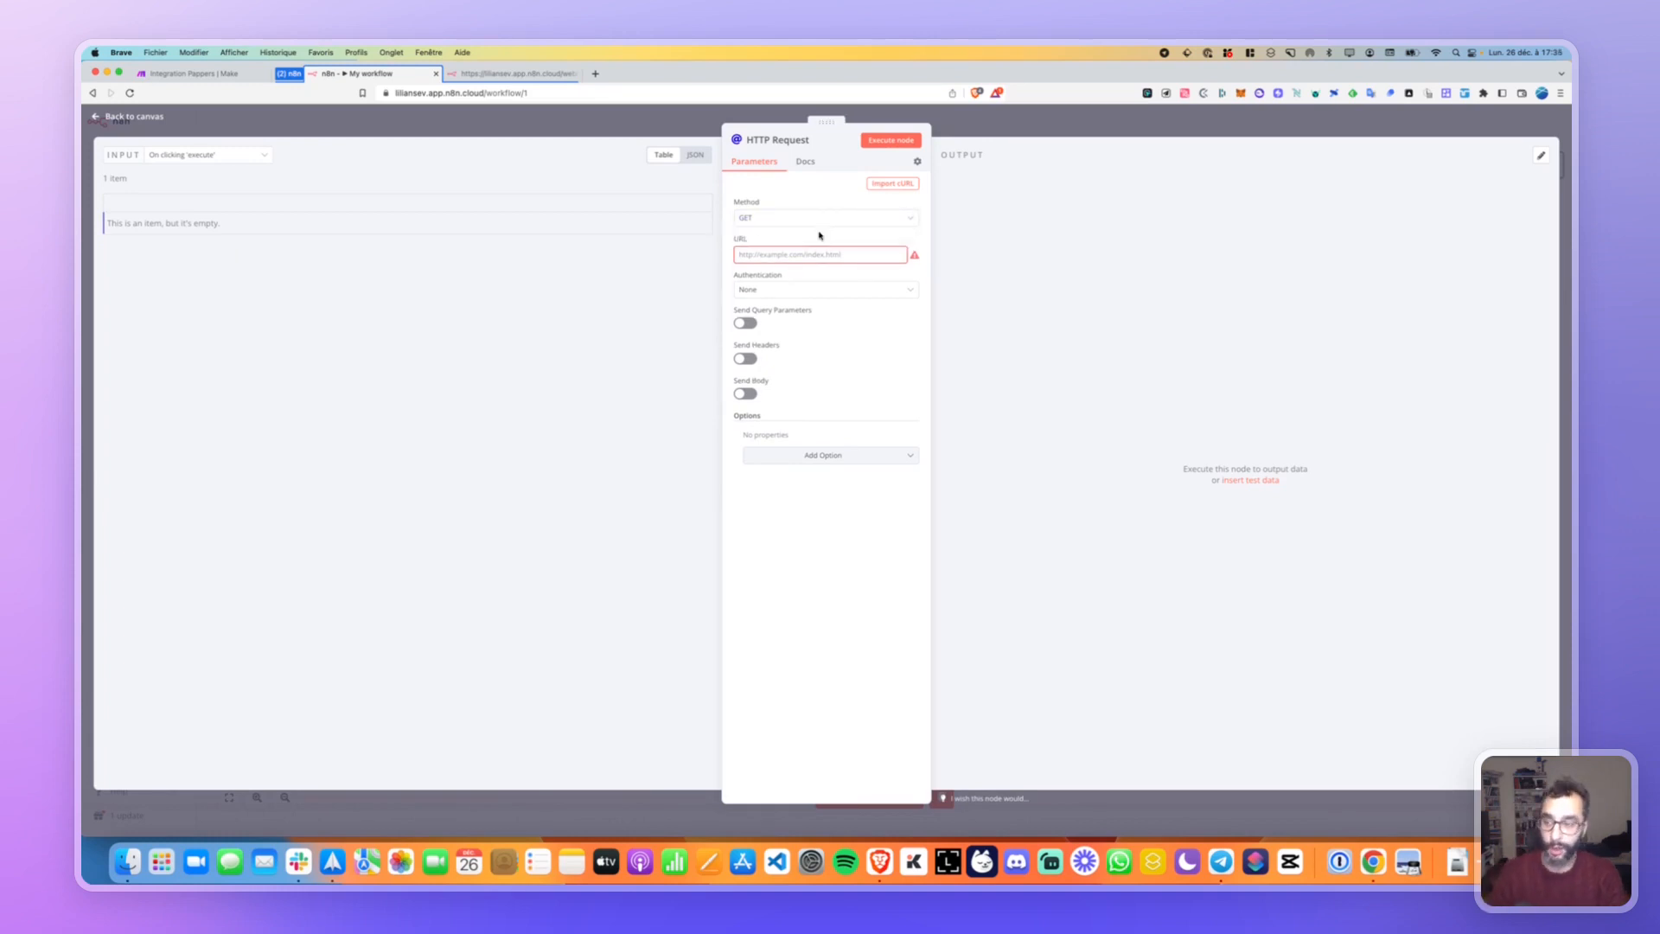
mouse_move(907, 208)
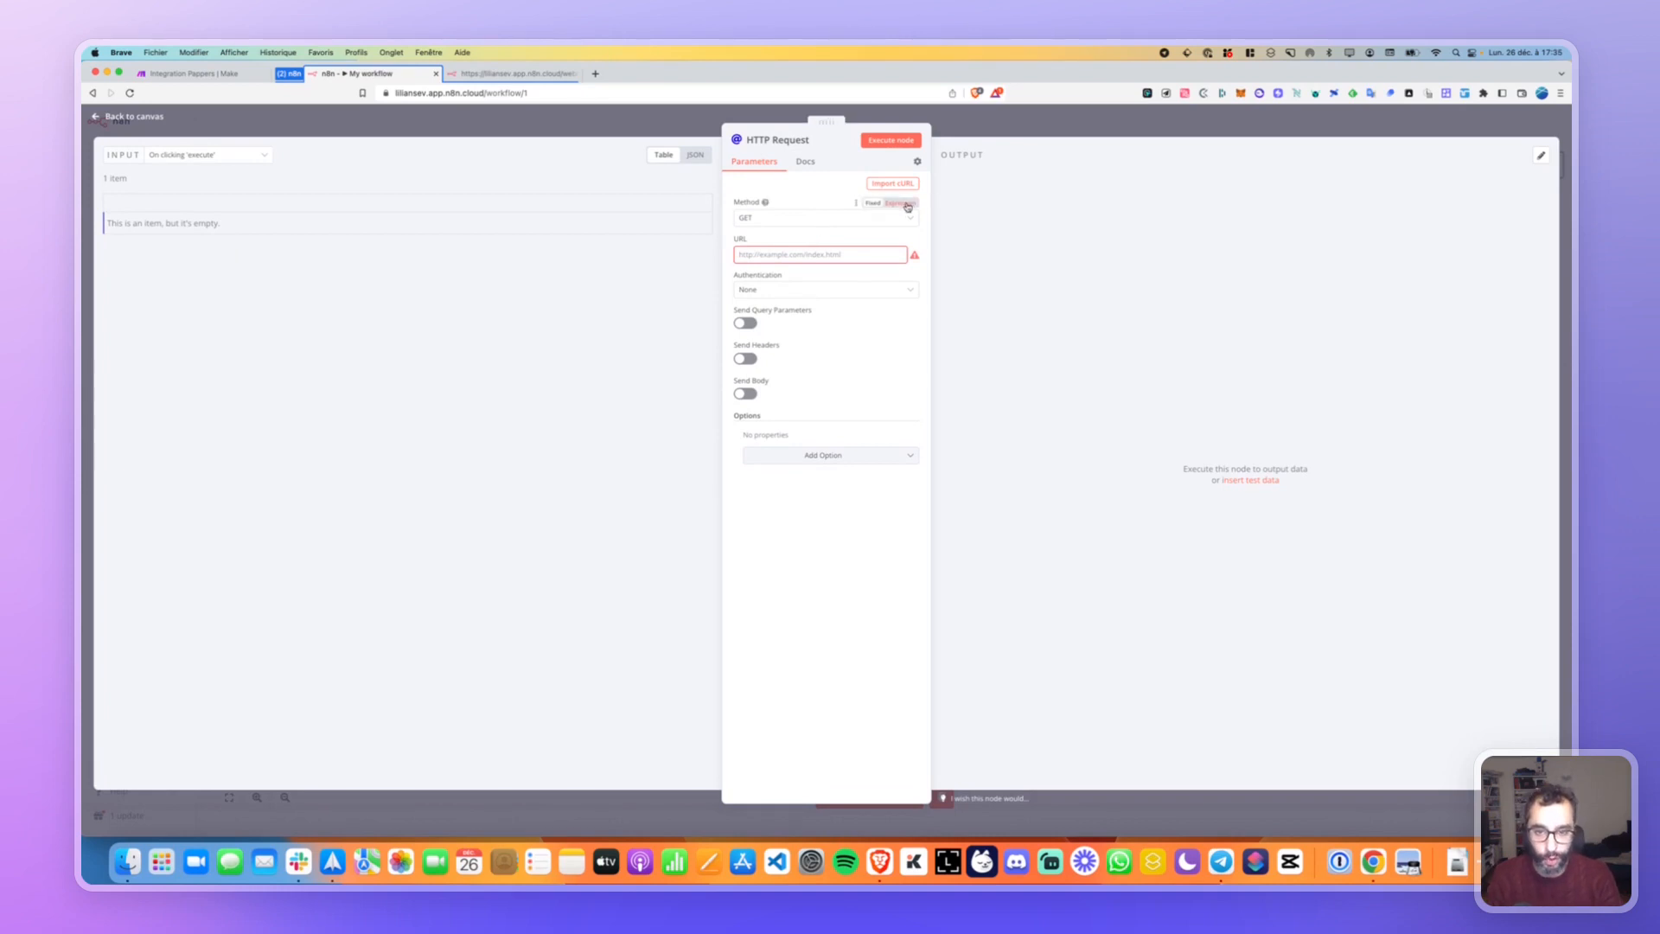
click(895, 184)
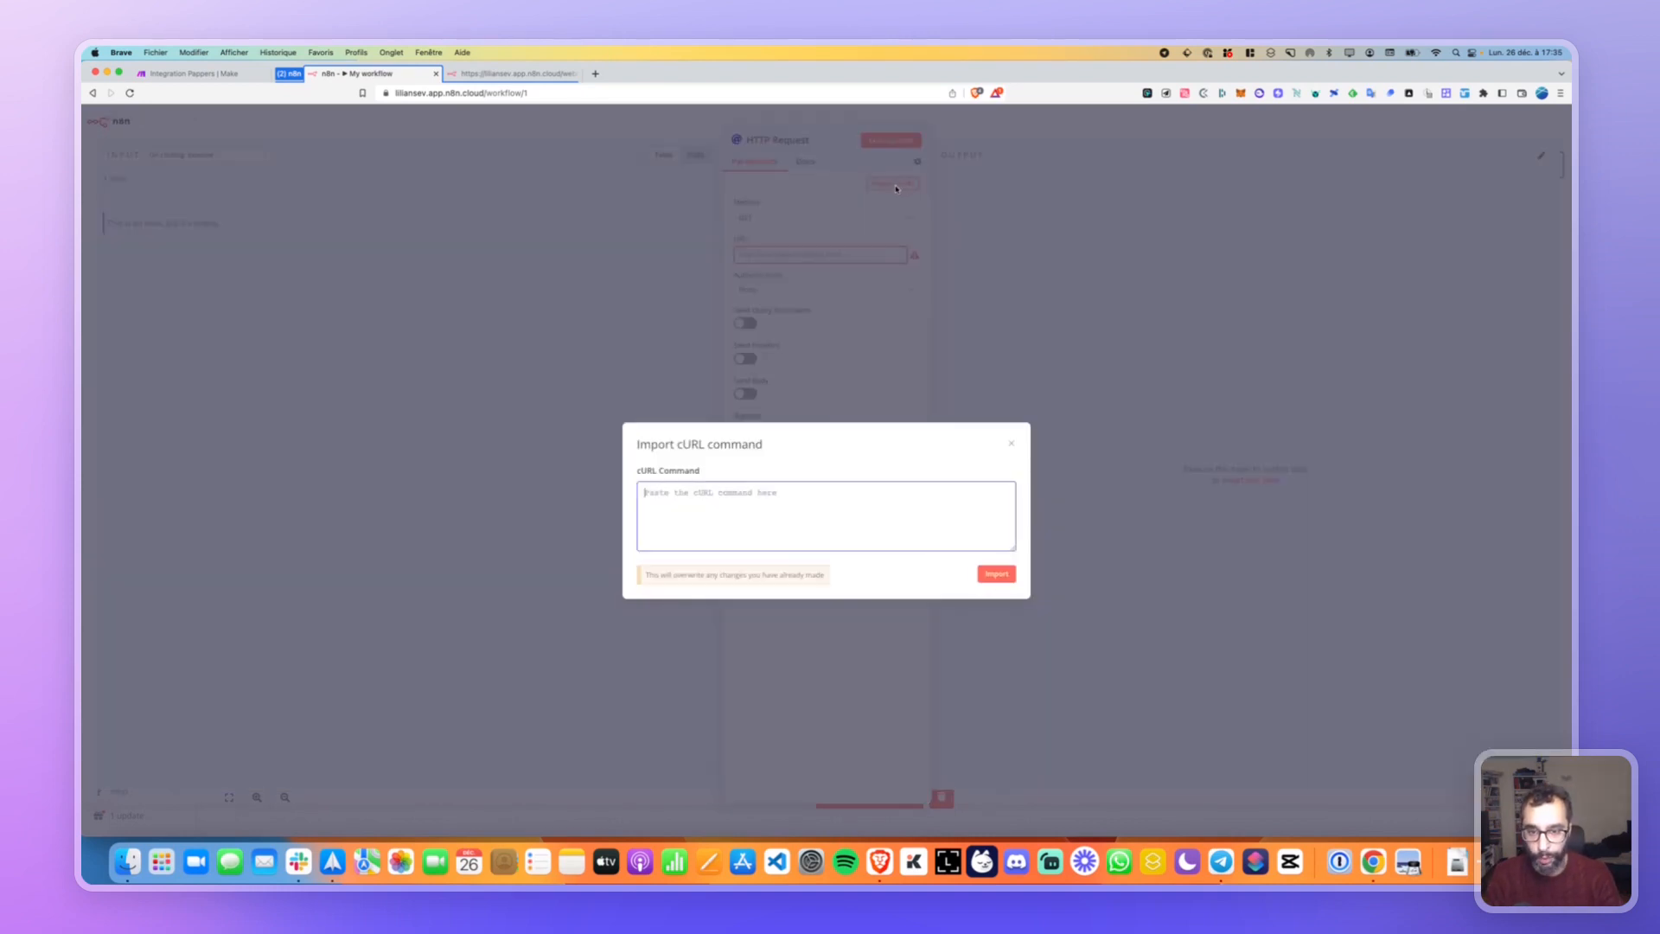
click(597, 75)
Go to pappers.fr, open its API page and sign in with saved credentials.
text(pappers.fr)
key(Return)
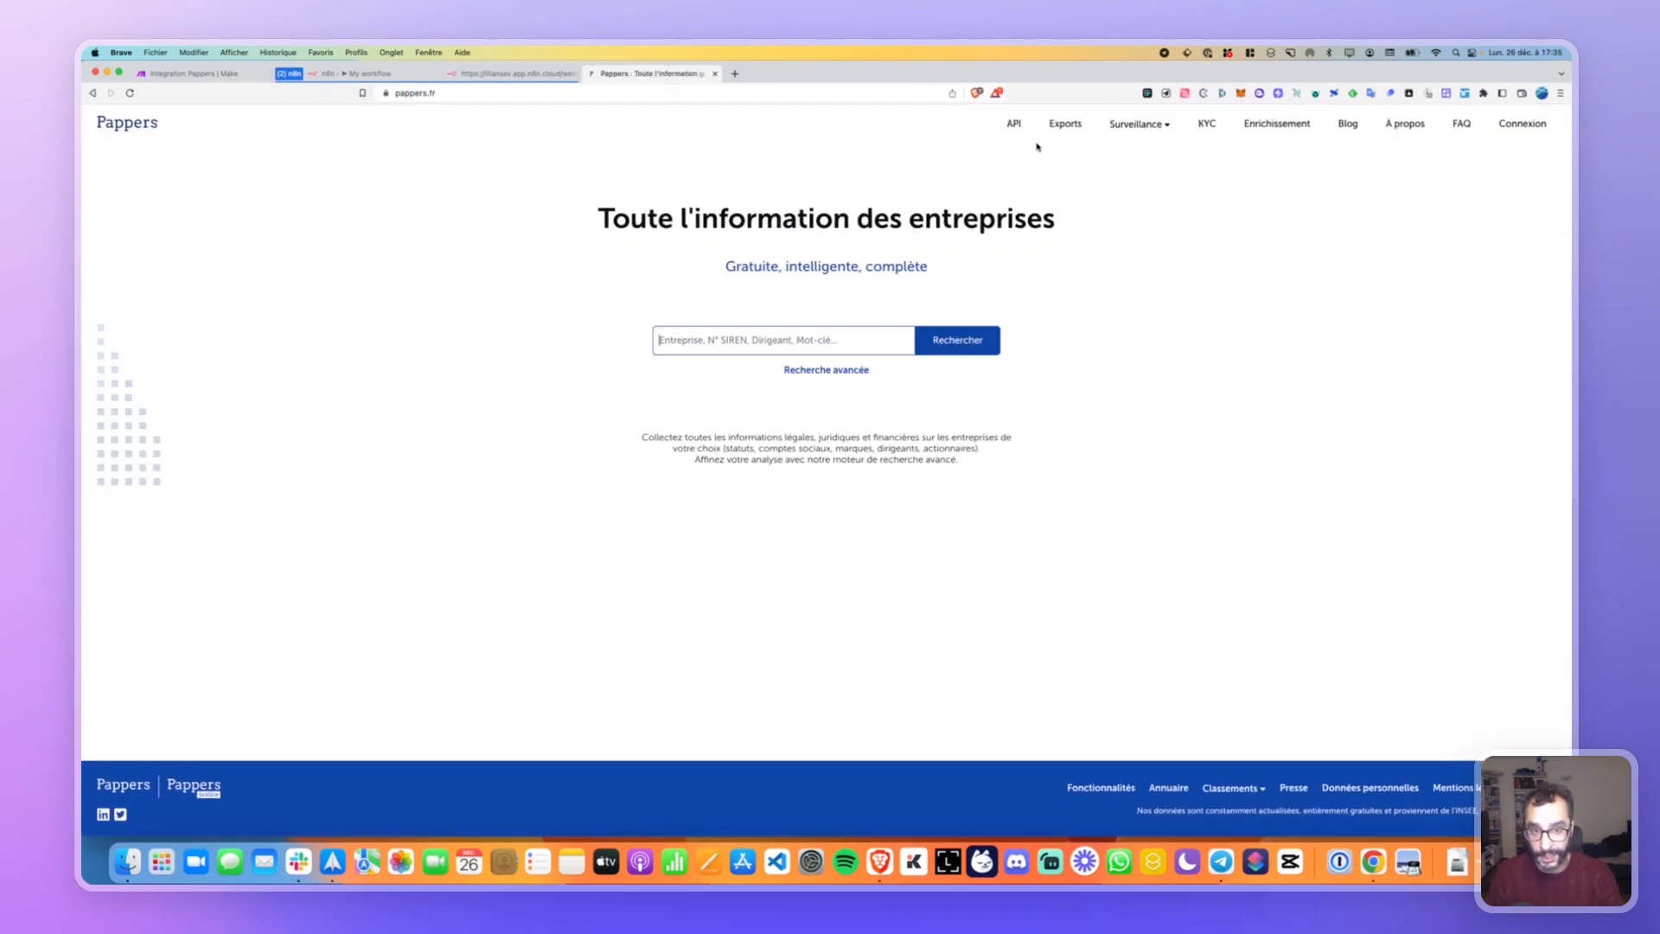
click(1013, 126)
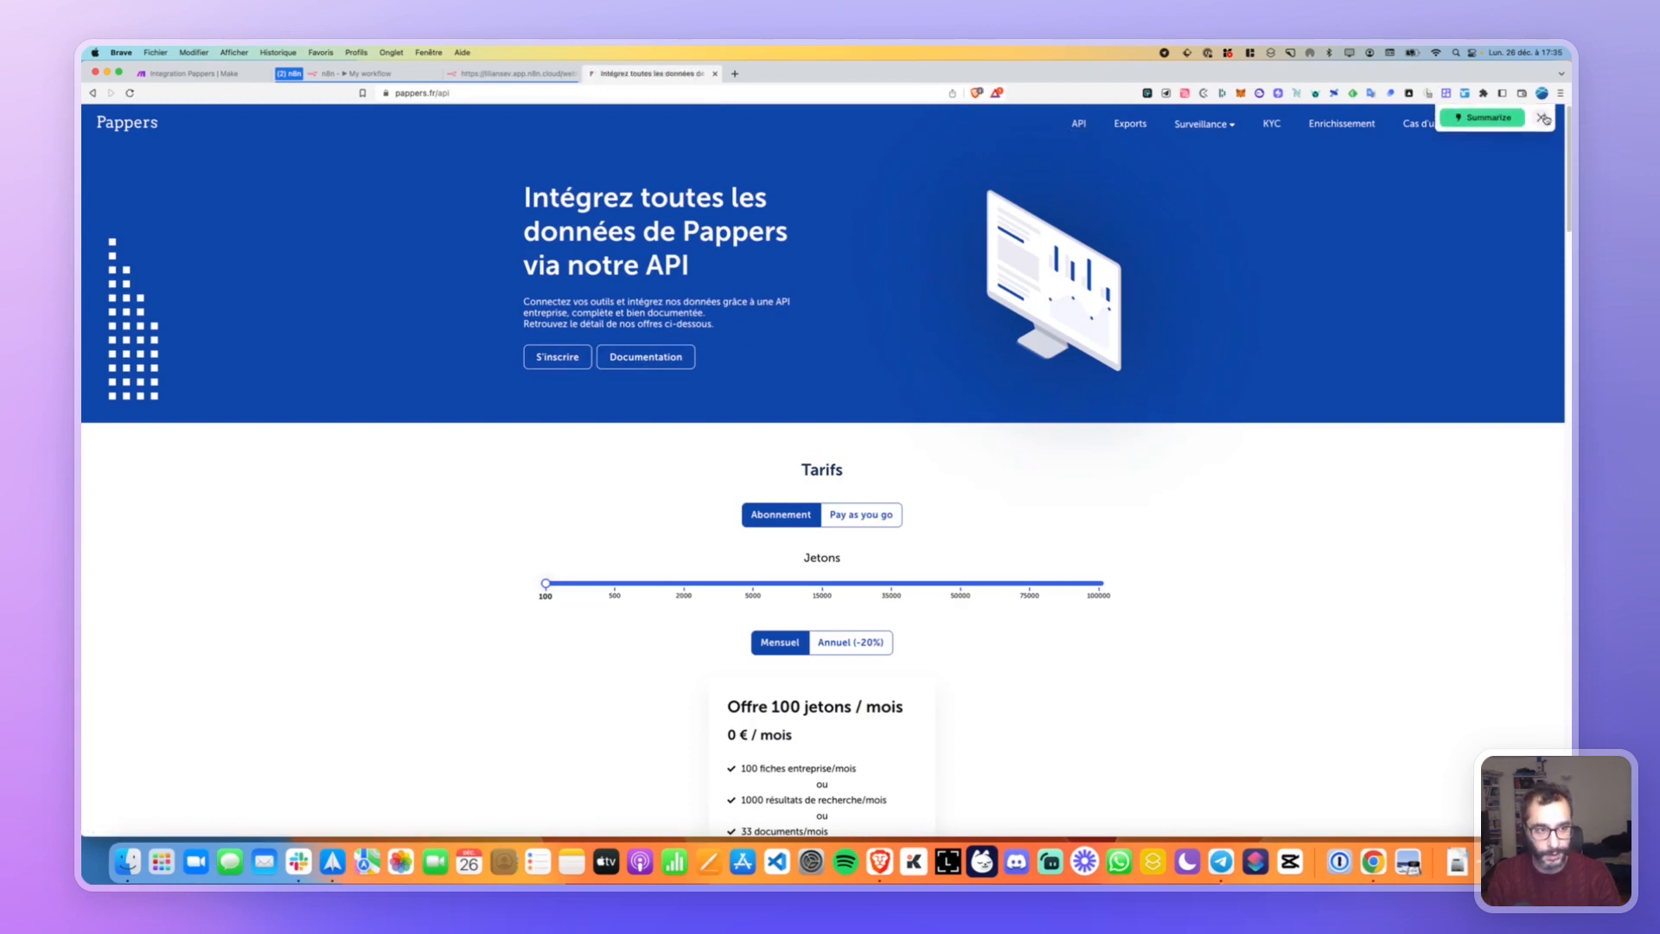
click(1509, 126)
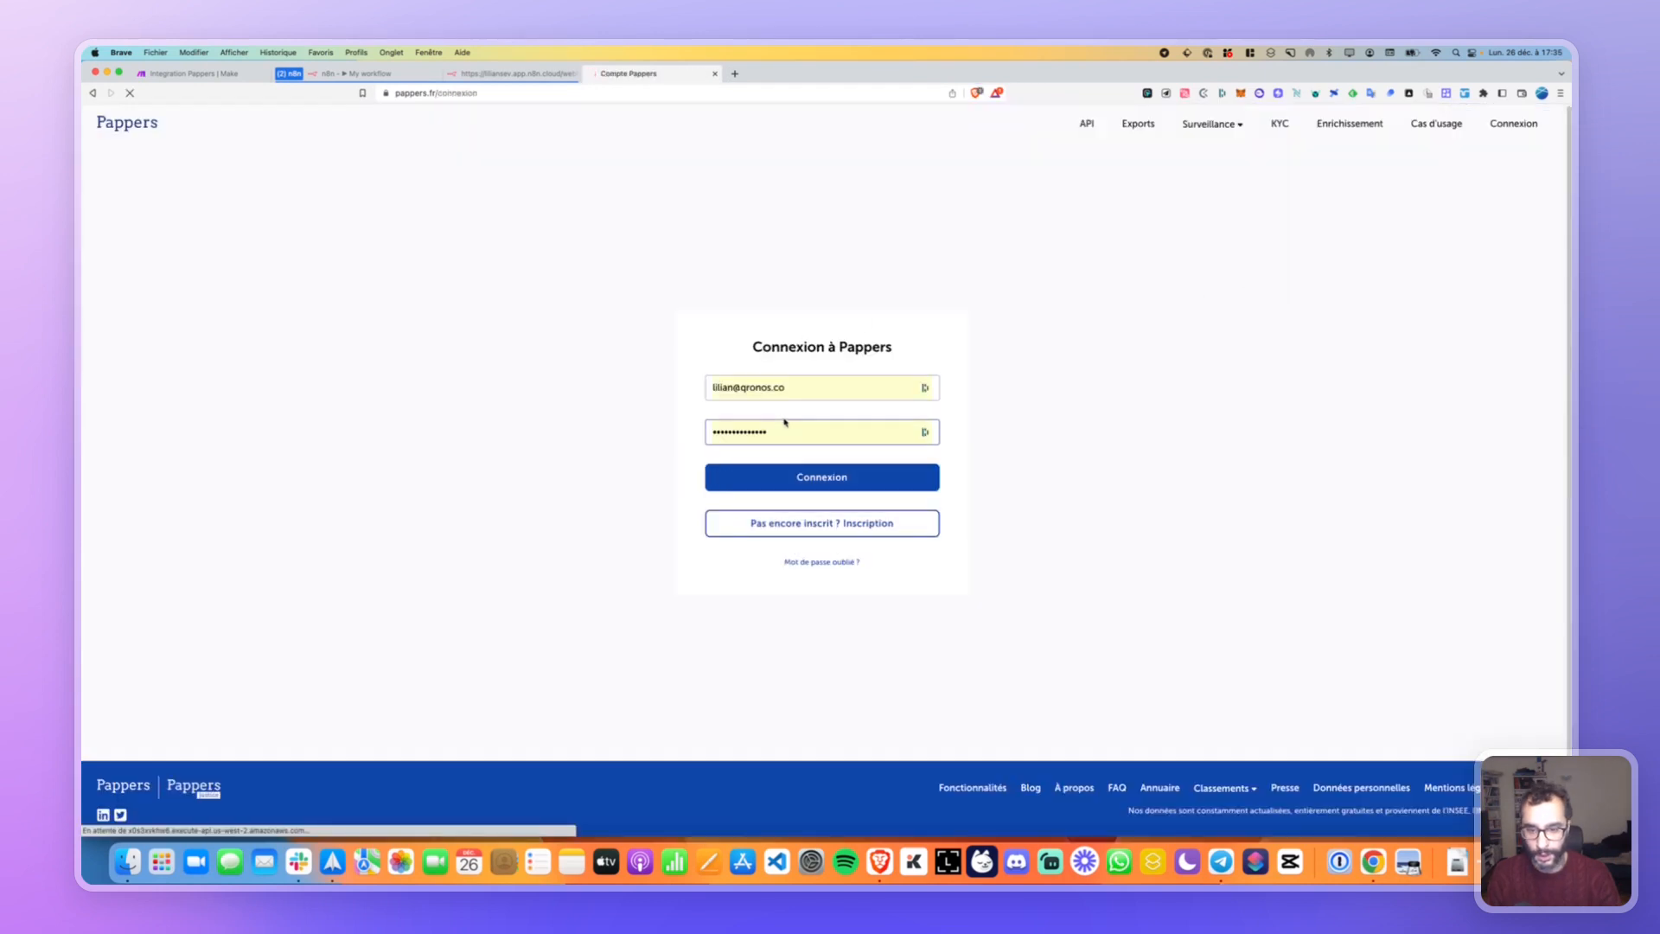
click(811, 476)
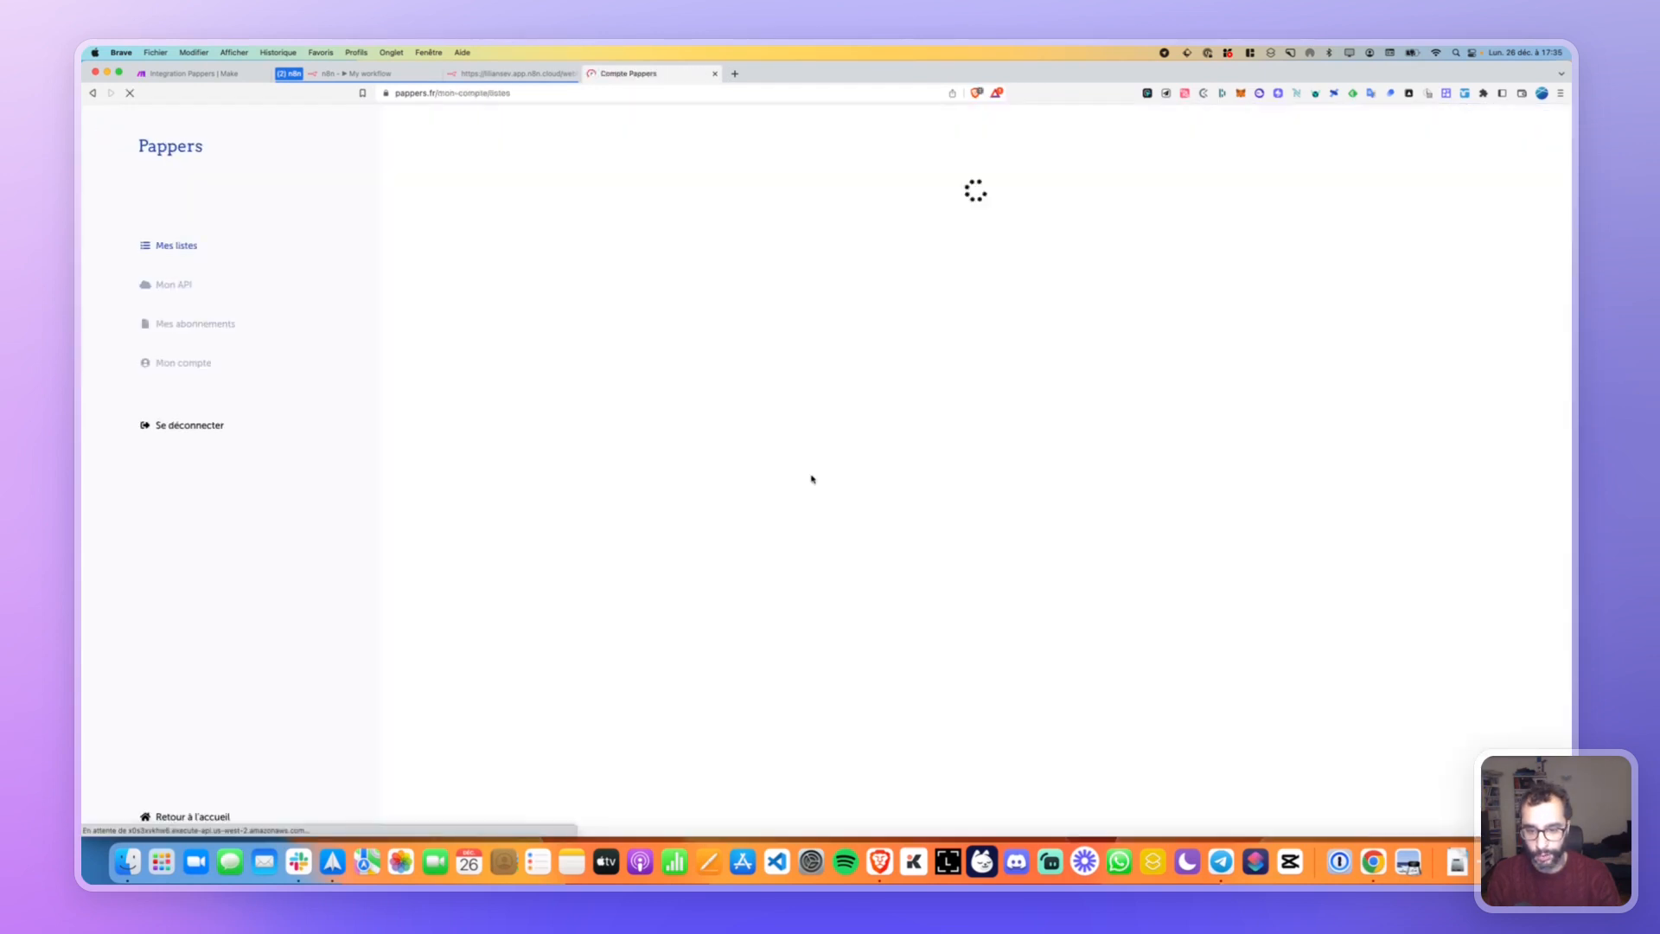
Copy the secret API key from the Mon API page.
click(175, 286)
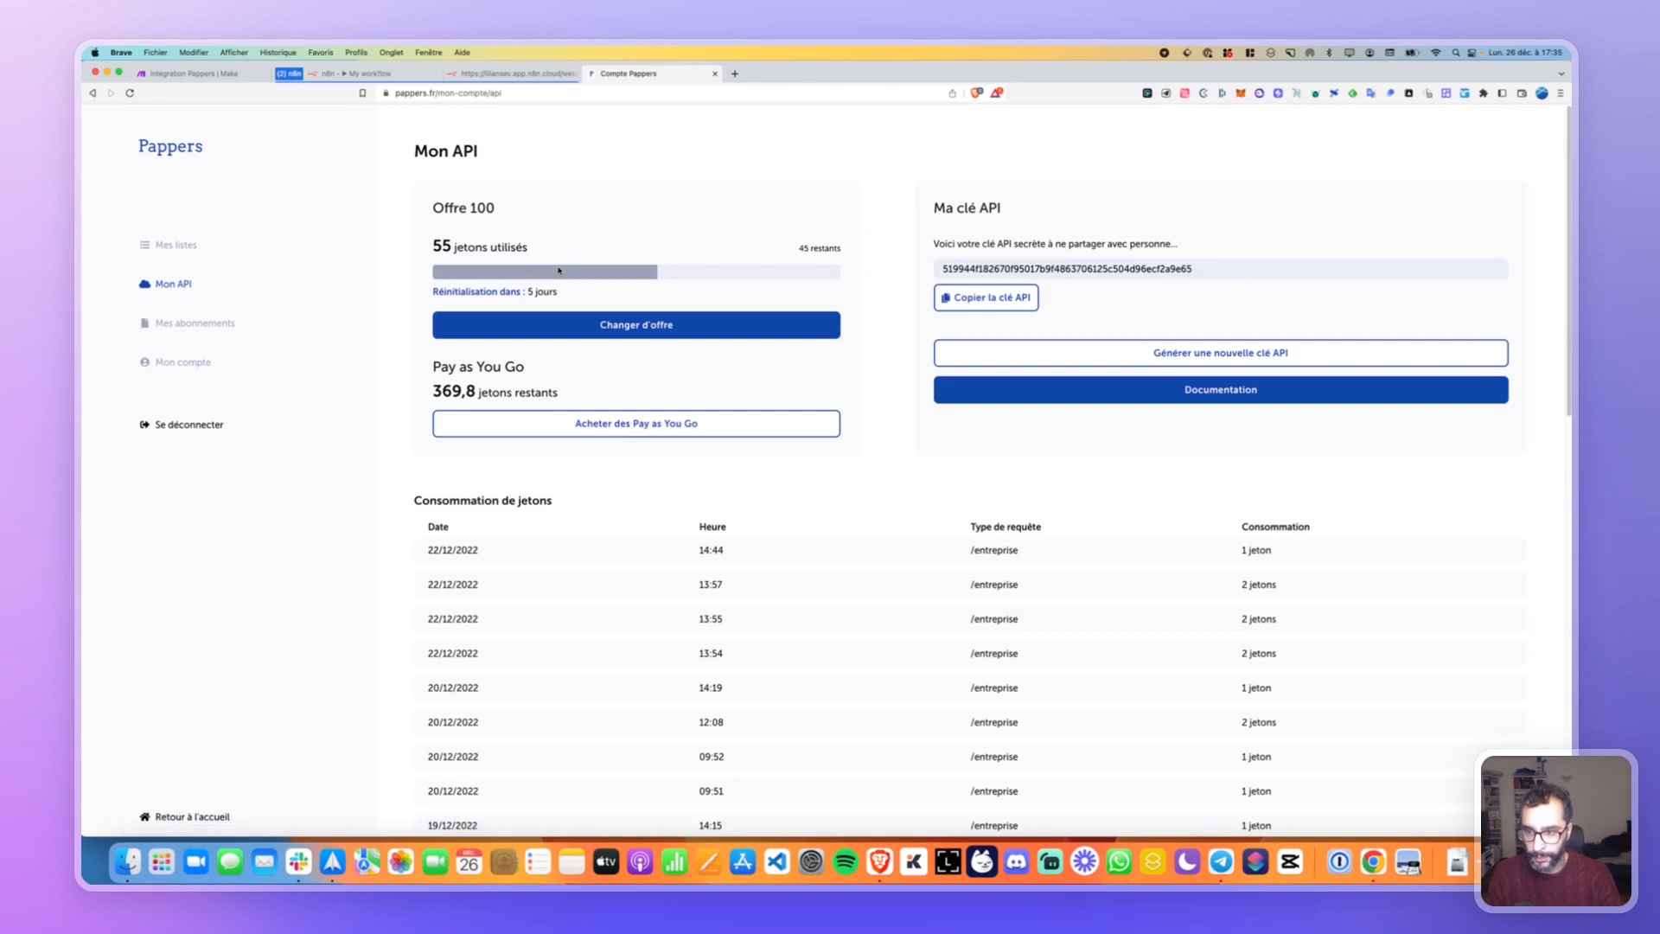
click(985, 297)
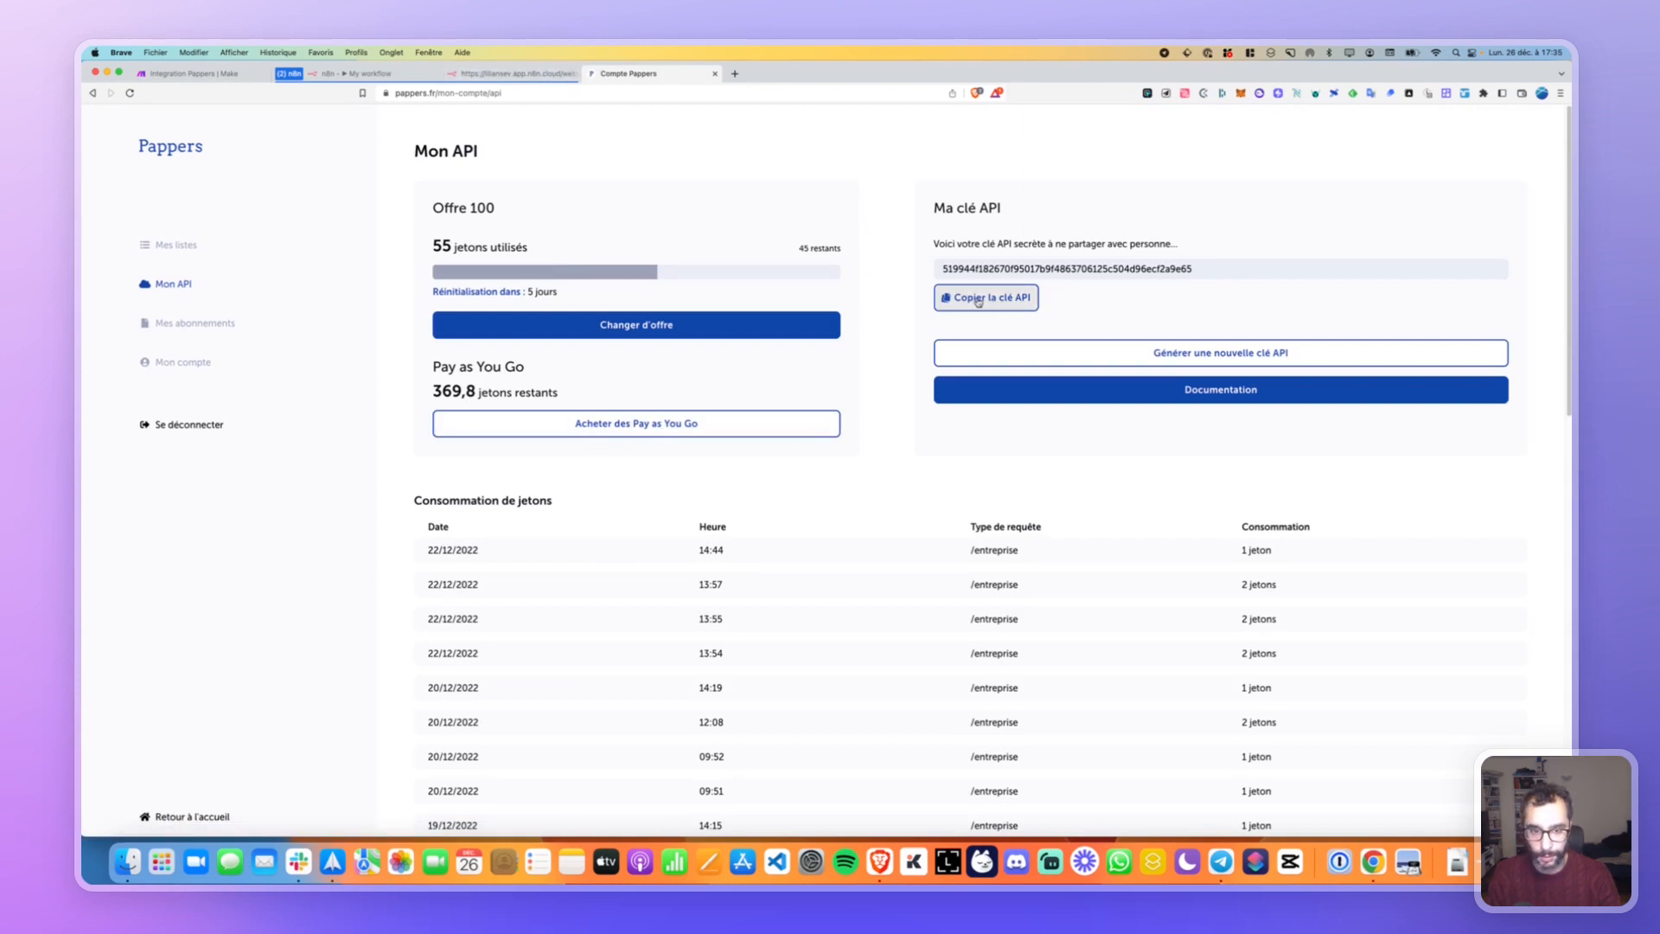
click(493, 73)
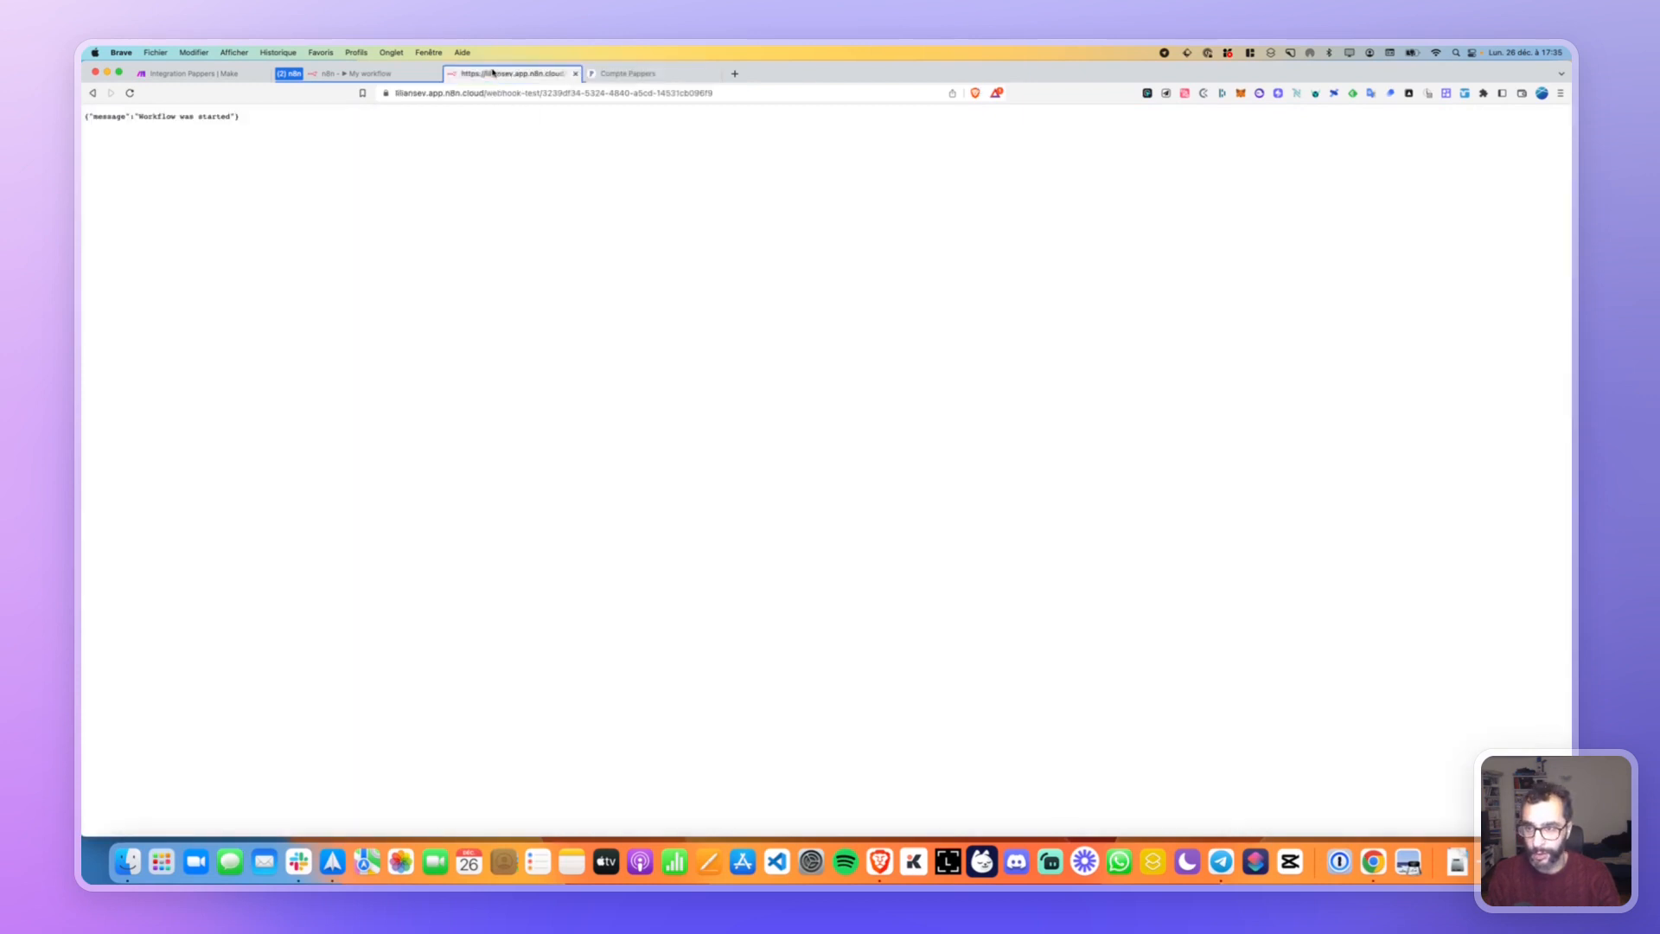
Close the cURL import and turn on Send Query Parameters with one empty name/value pair.
click(575, 73)
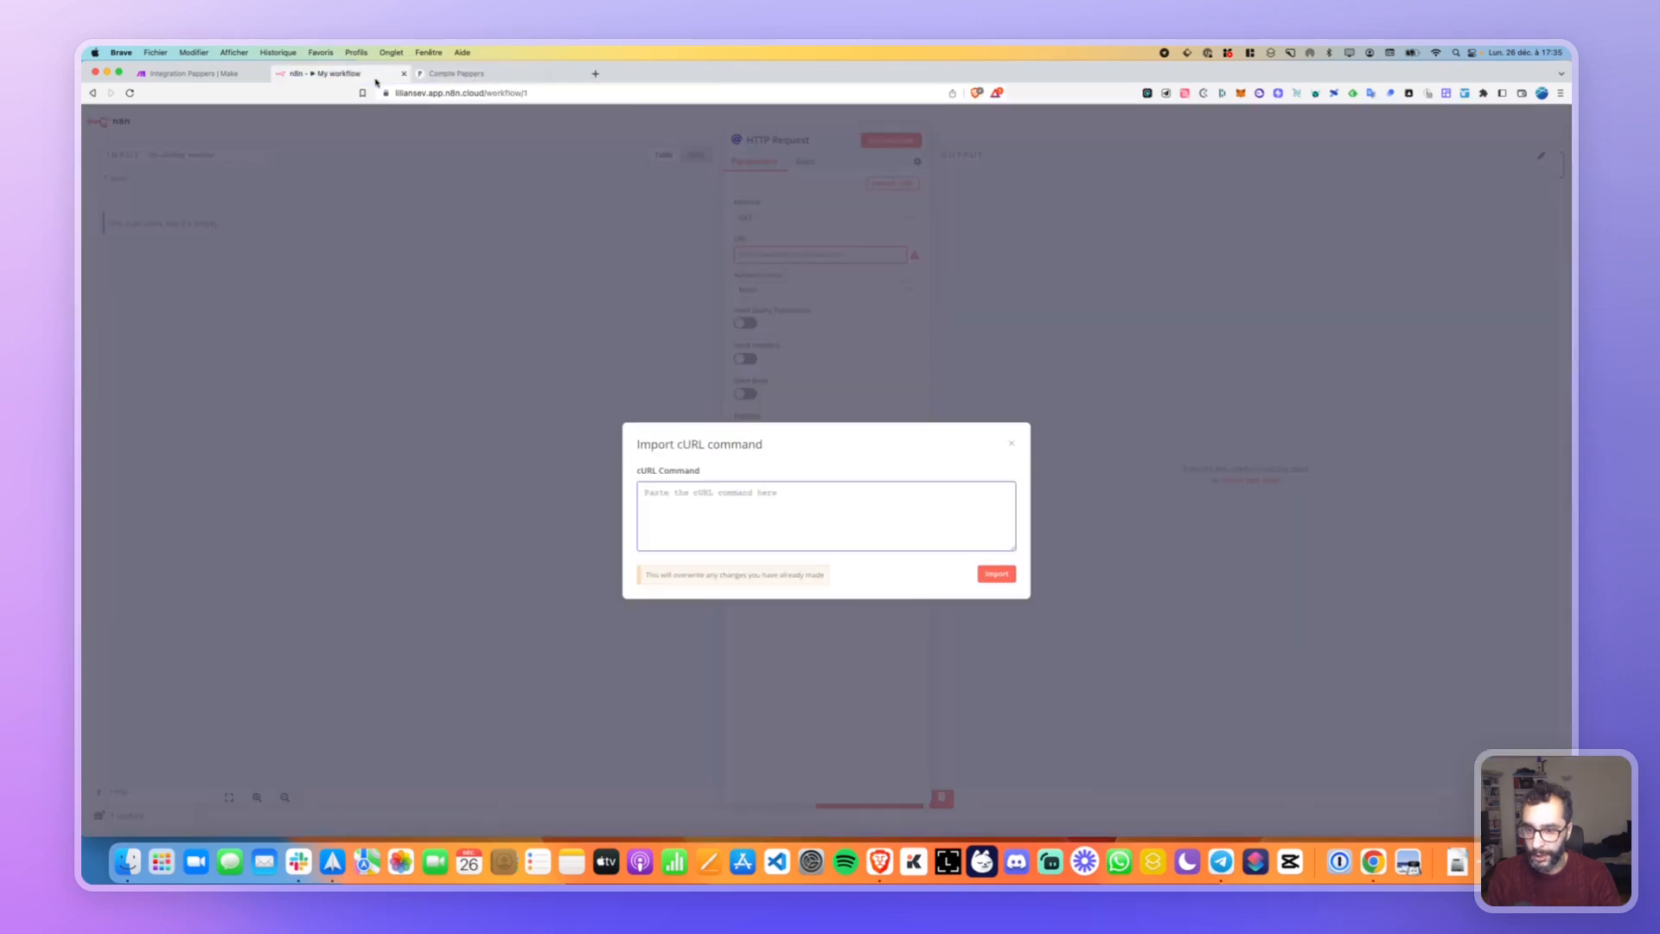
click(1012, 444)
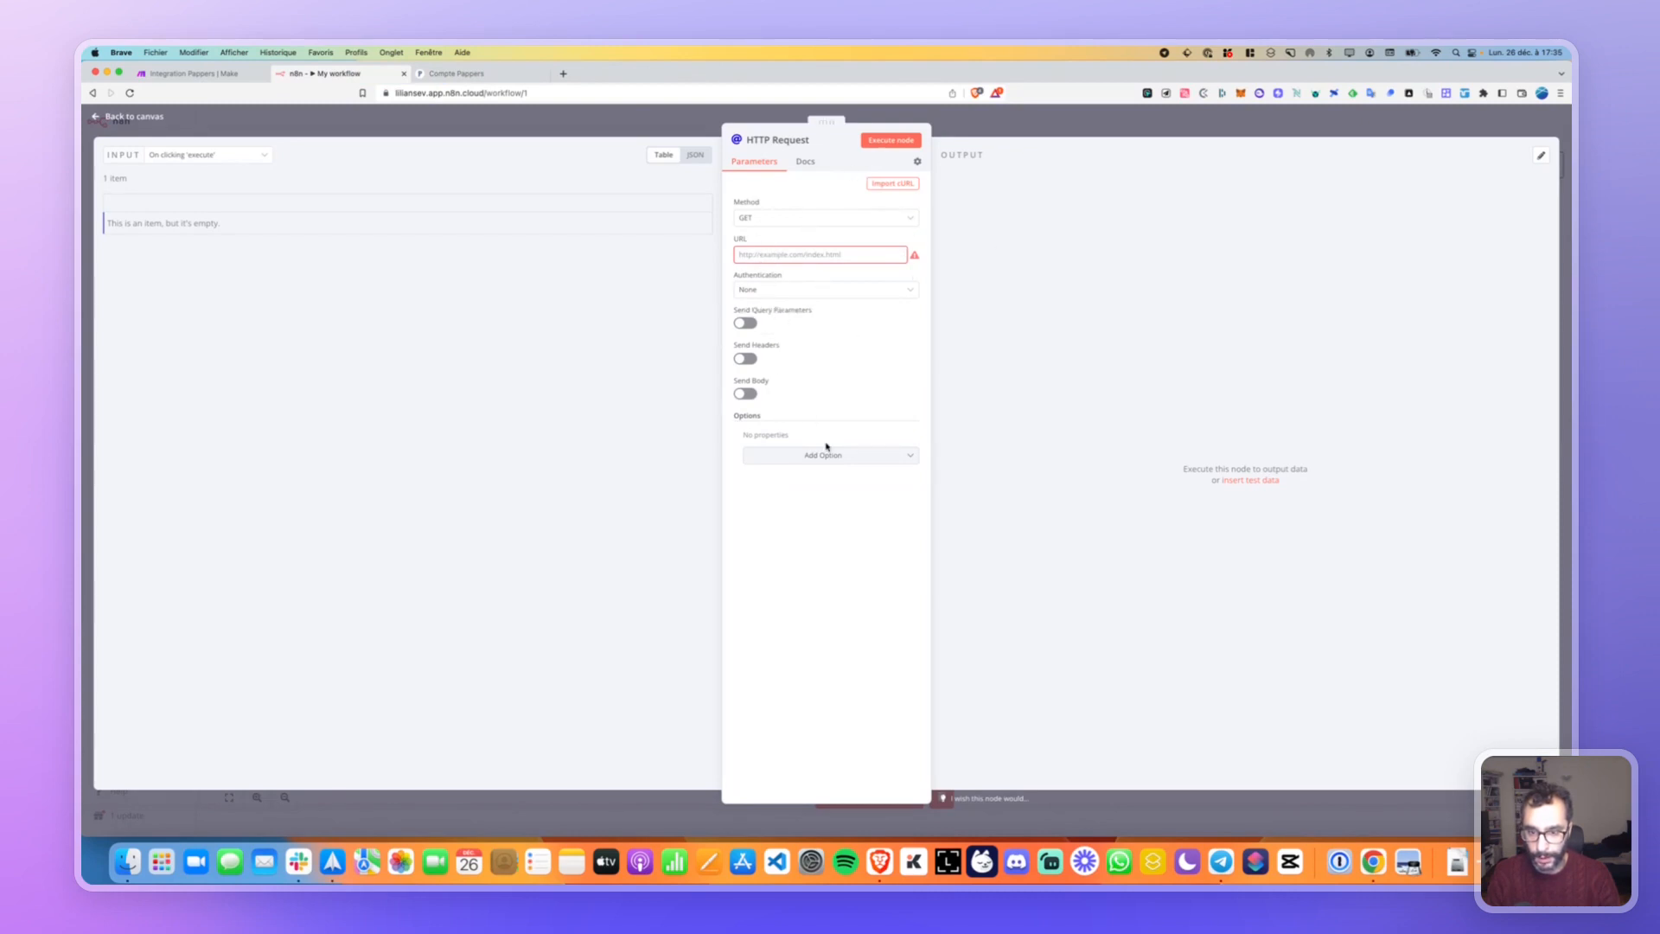
click(745, 324)
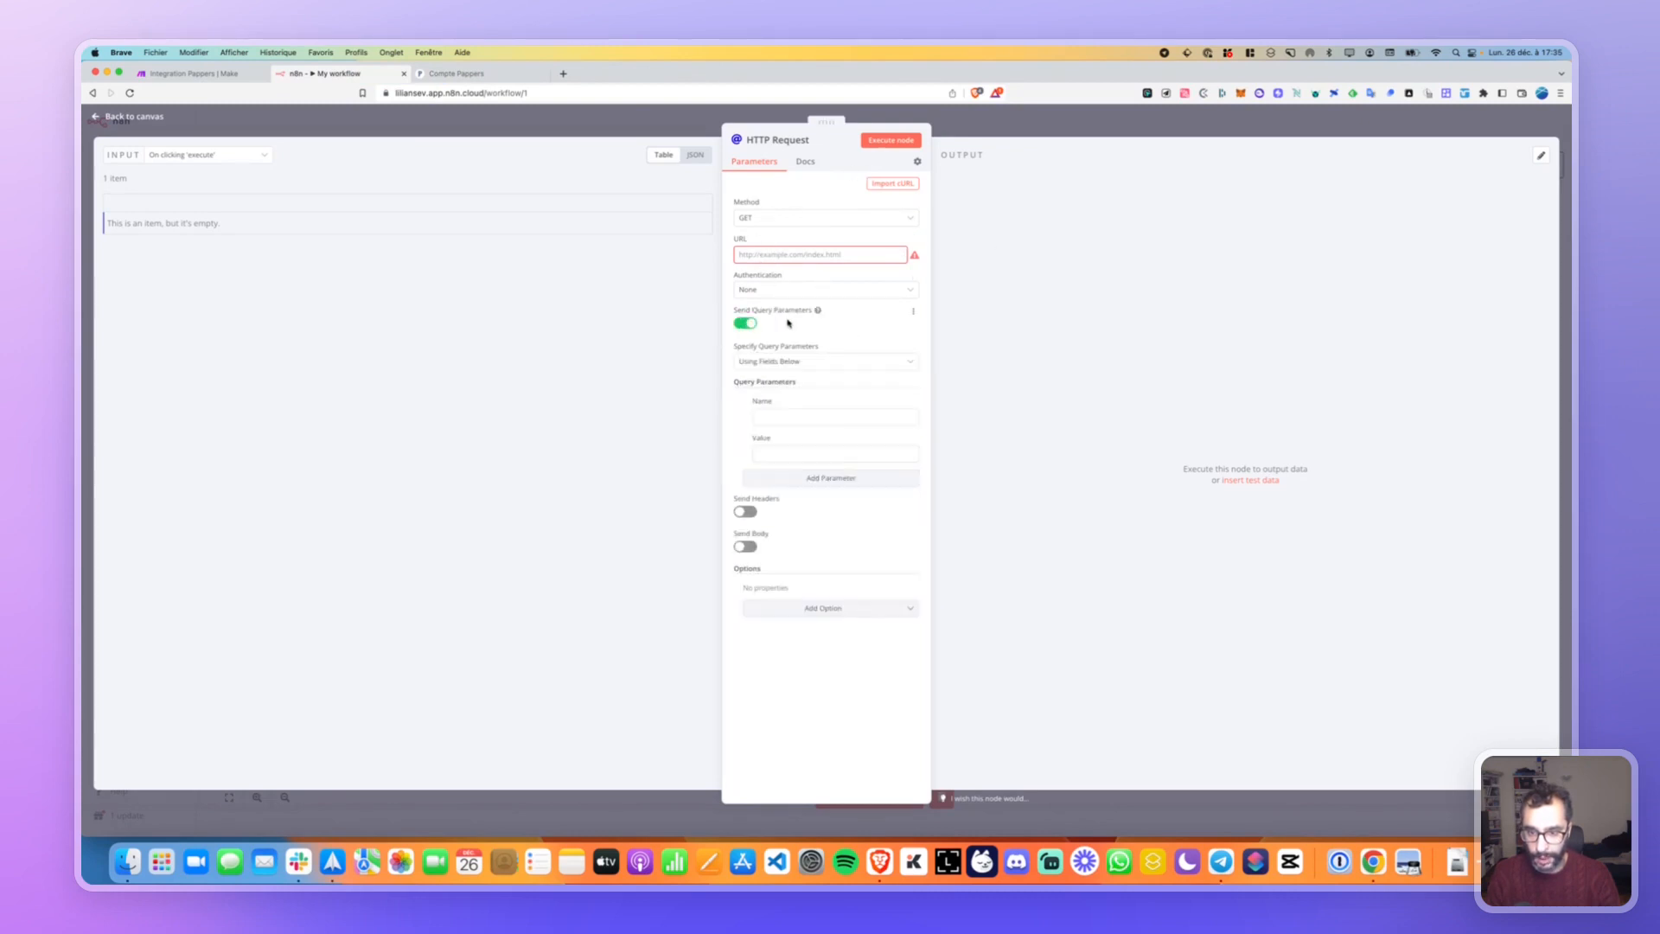
click(782, 419)
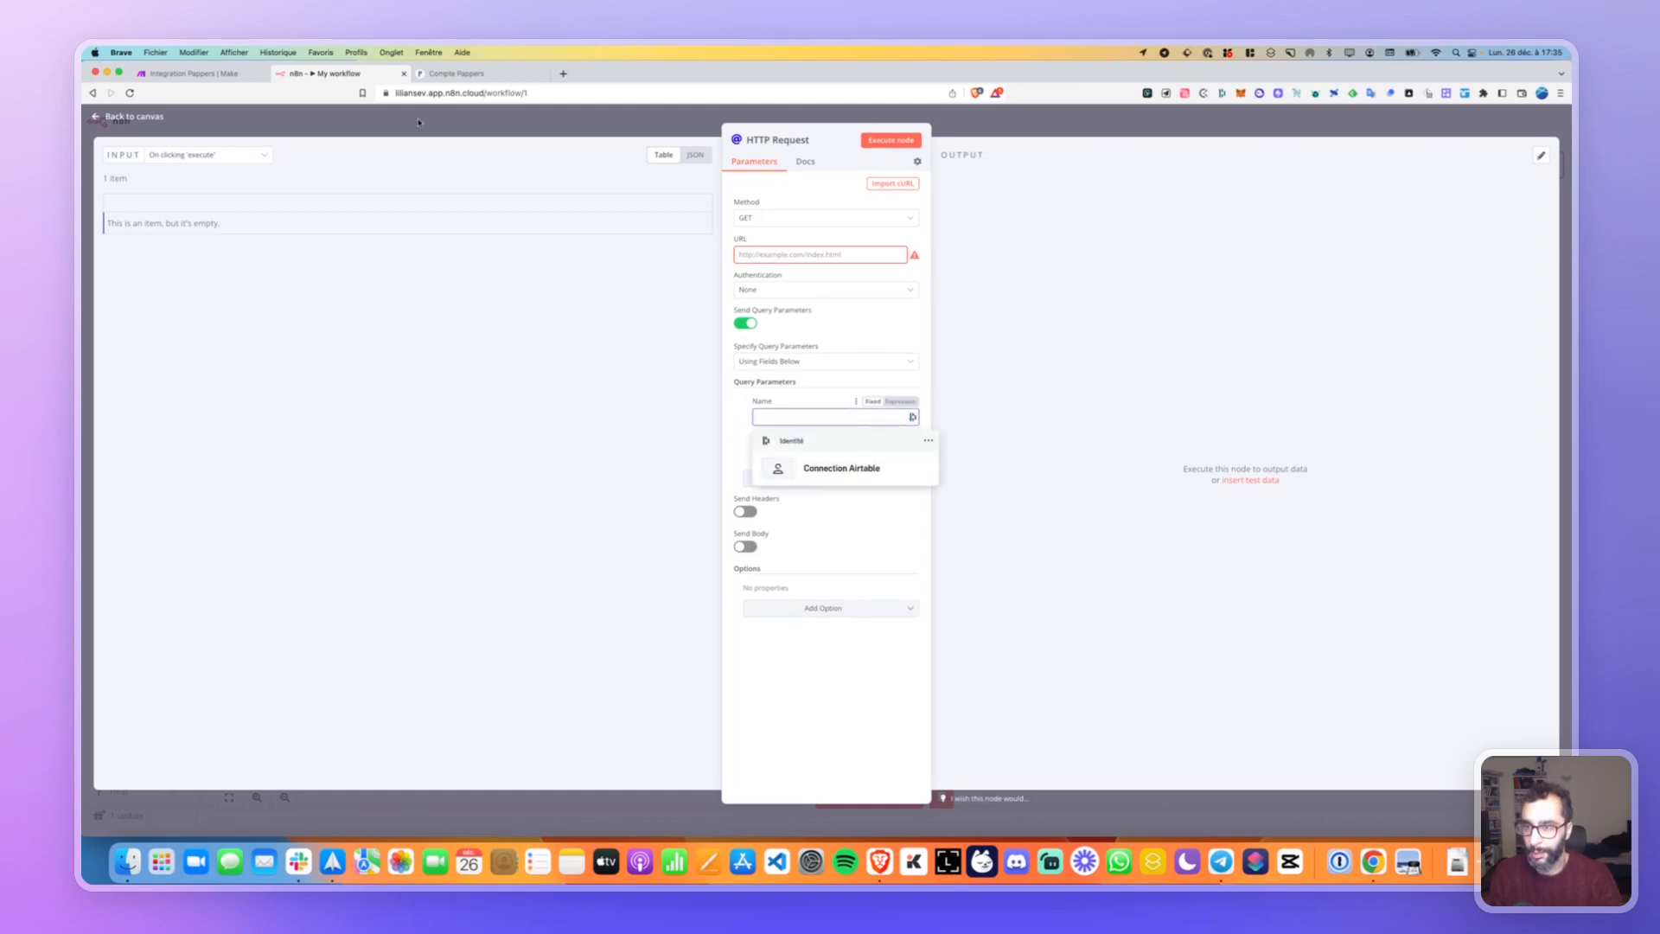
click(459, 78)
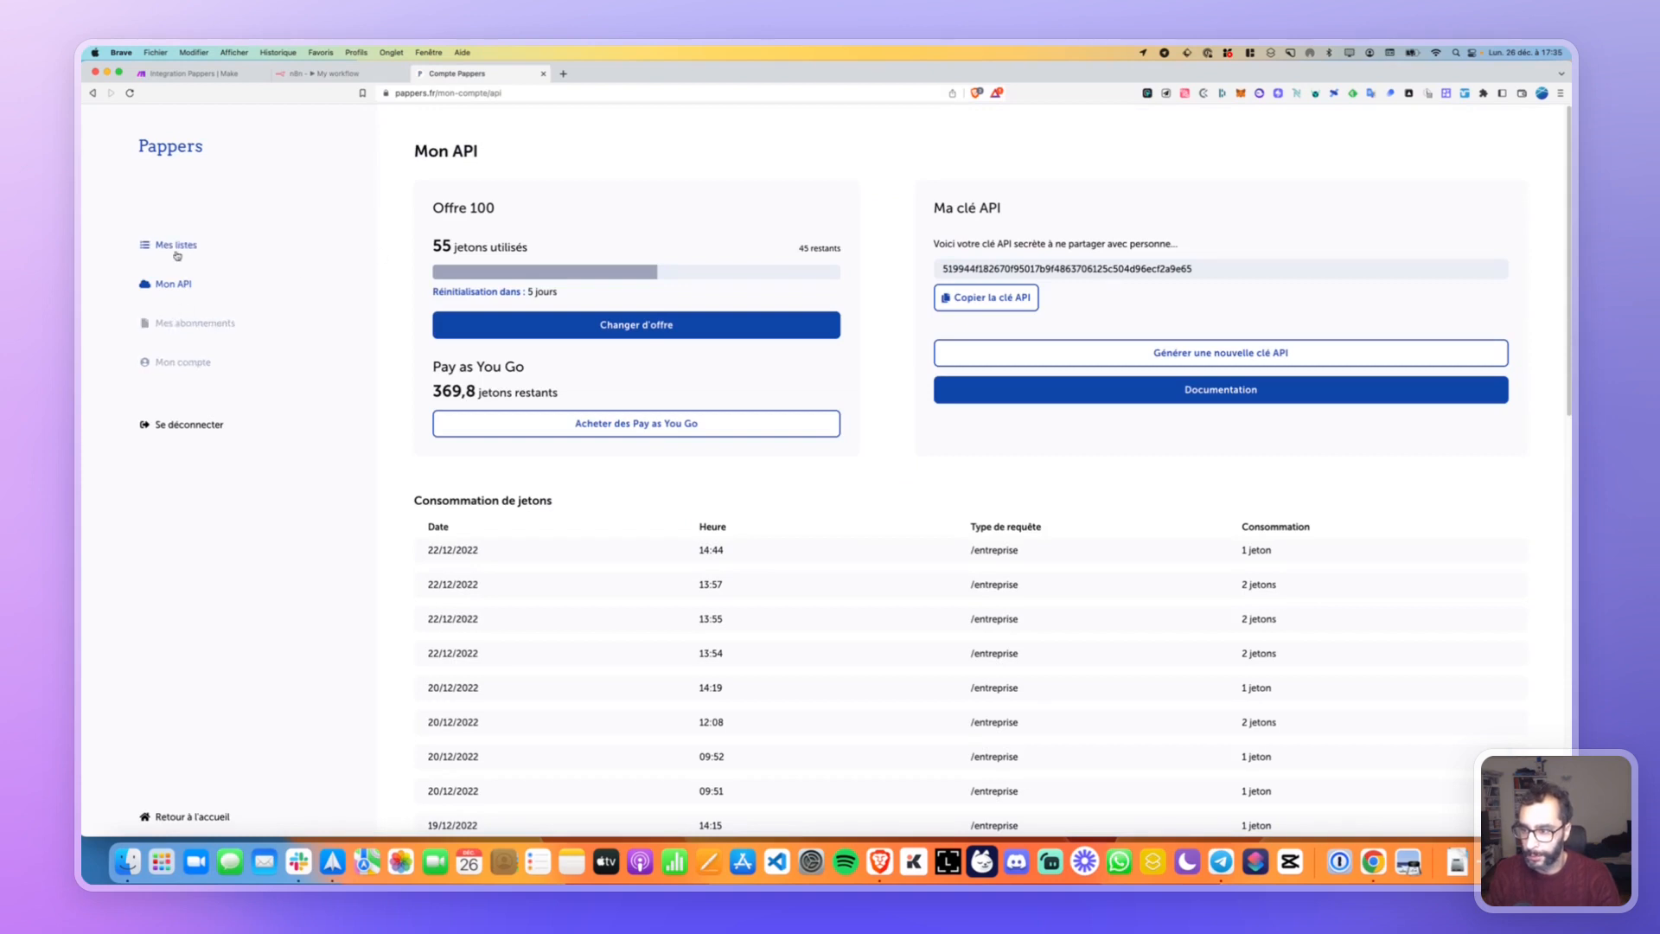
Open the Pappers API docs at the Recherche company-search section, then return to the n8n tab.
click(182, 362)
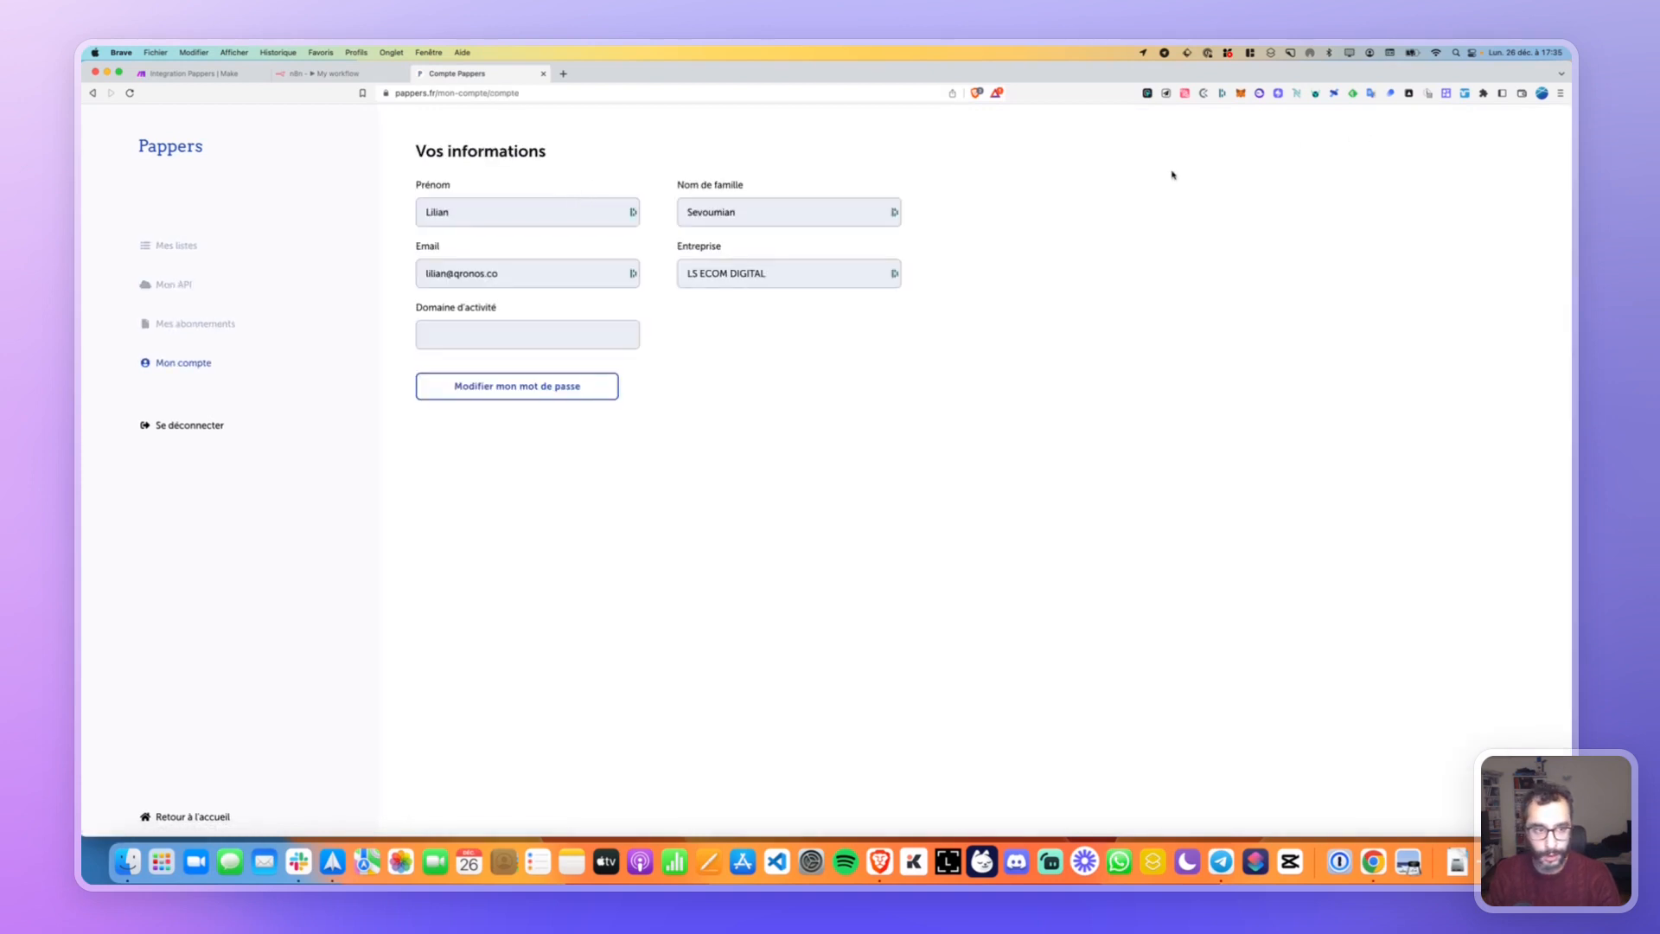
click(202, 160)
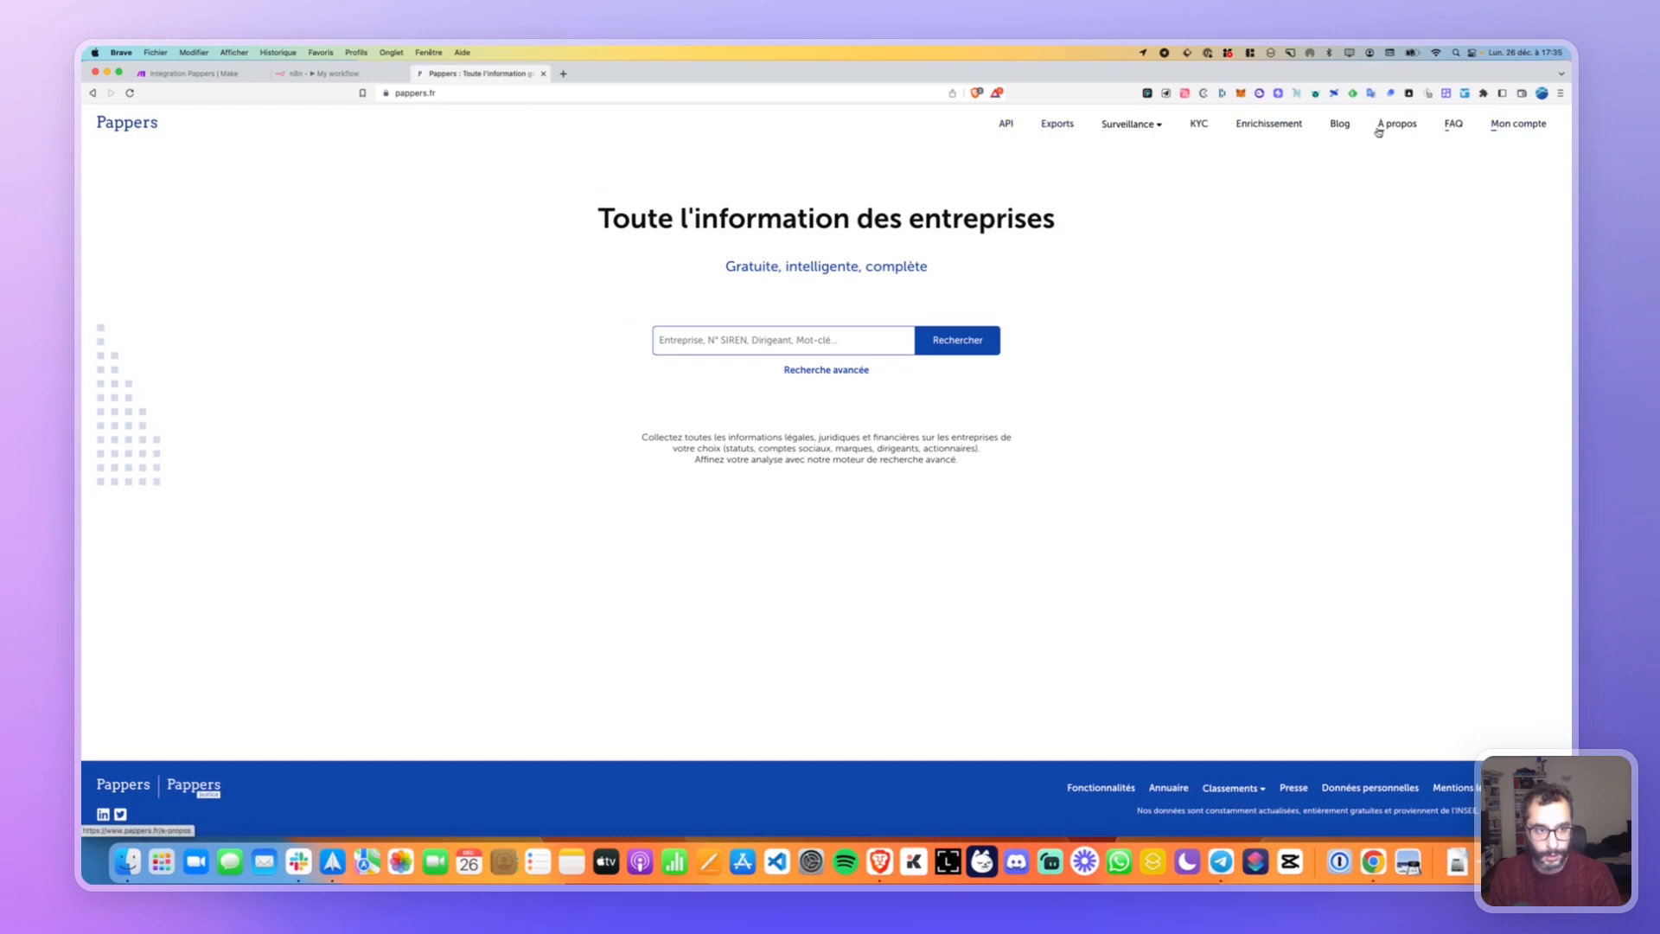
click(1005, 124)
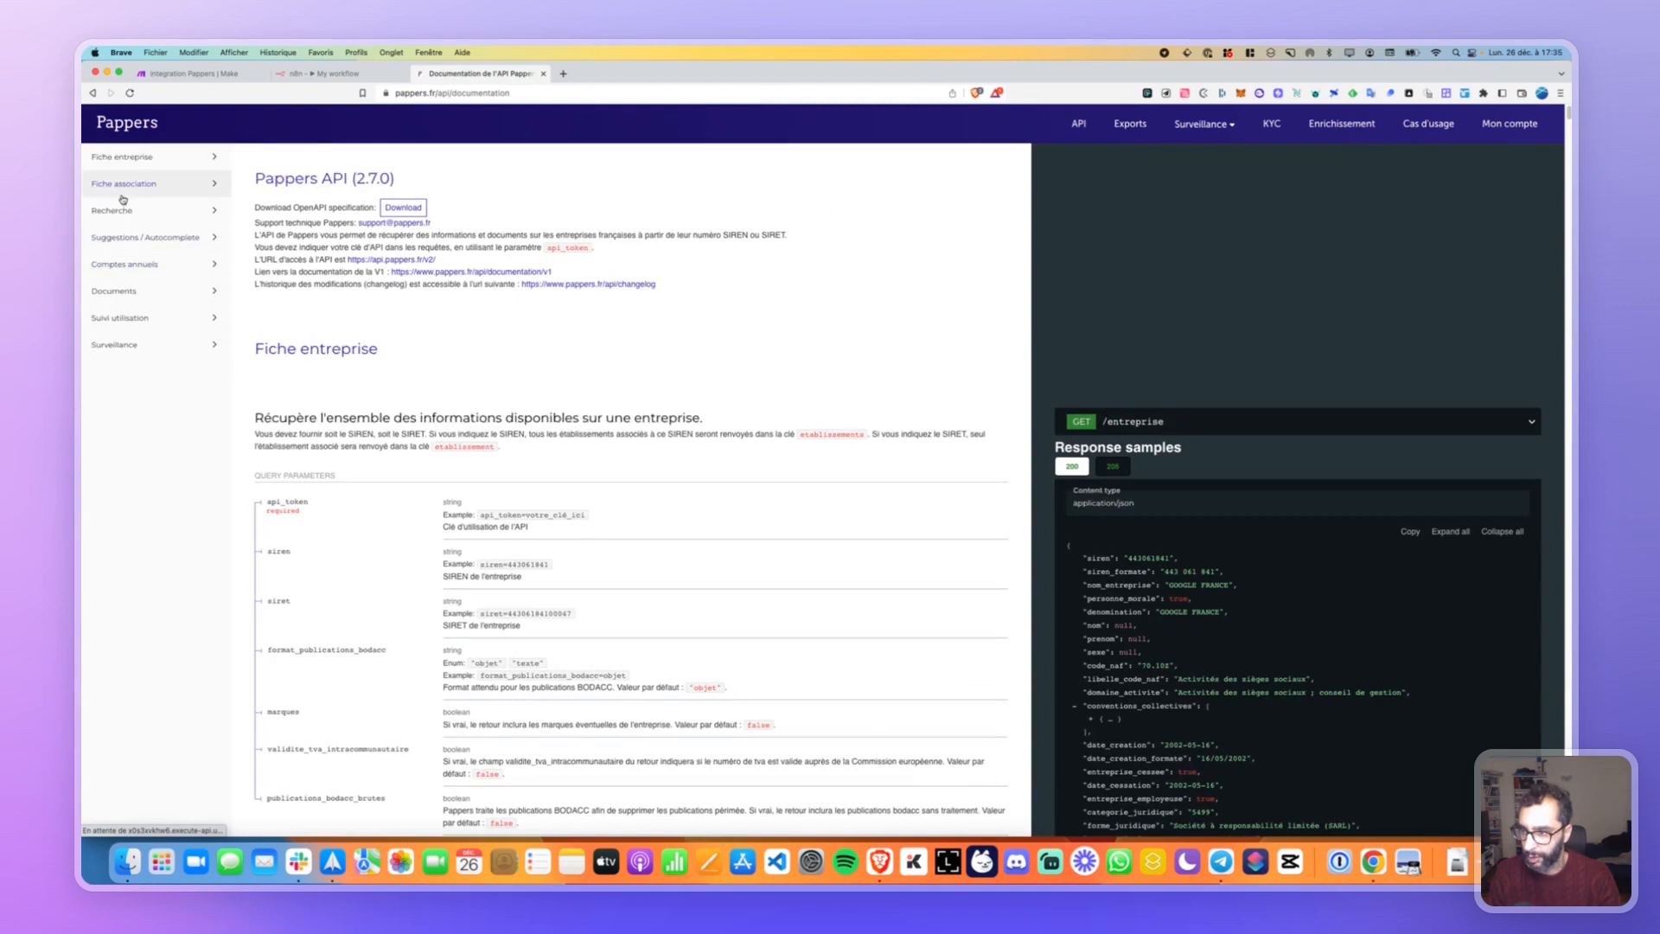
click(128, 163)
click(121, 222)
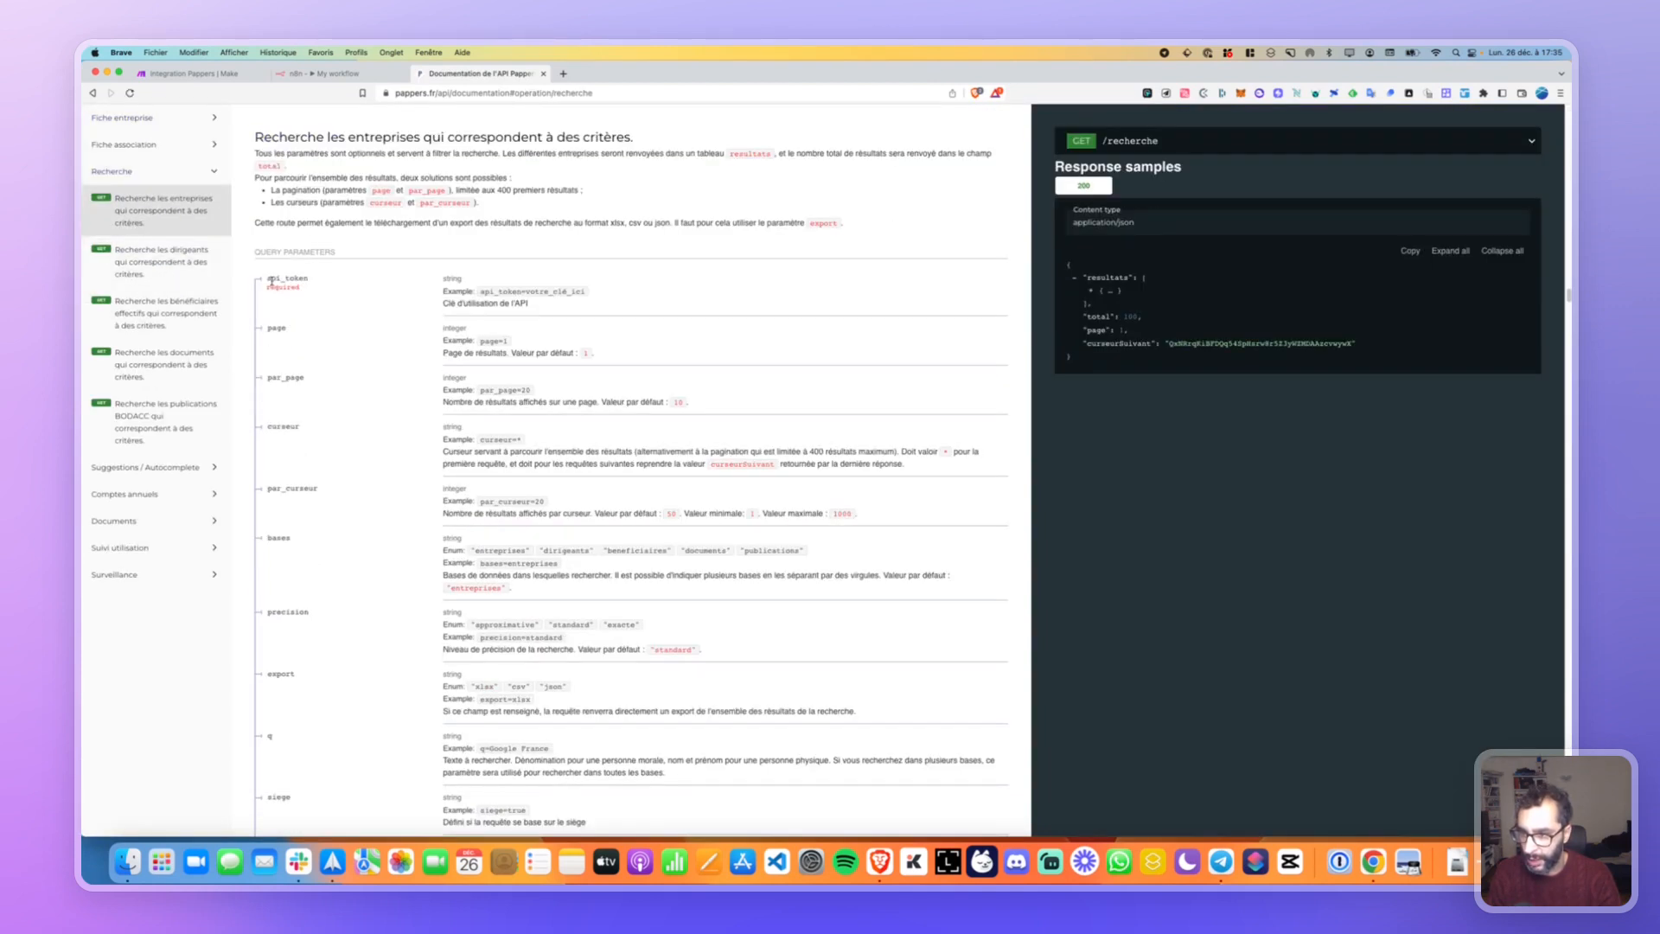
click(250, 73)
click(289, 73)
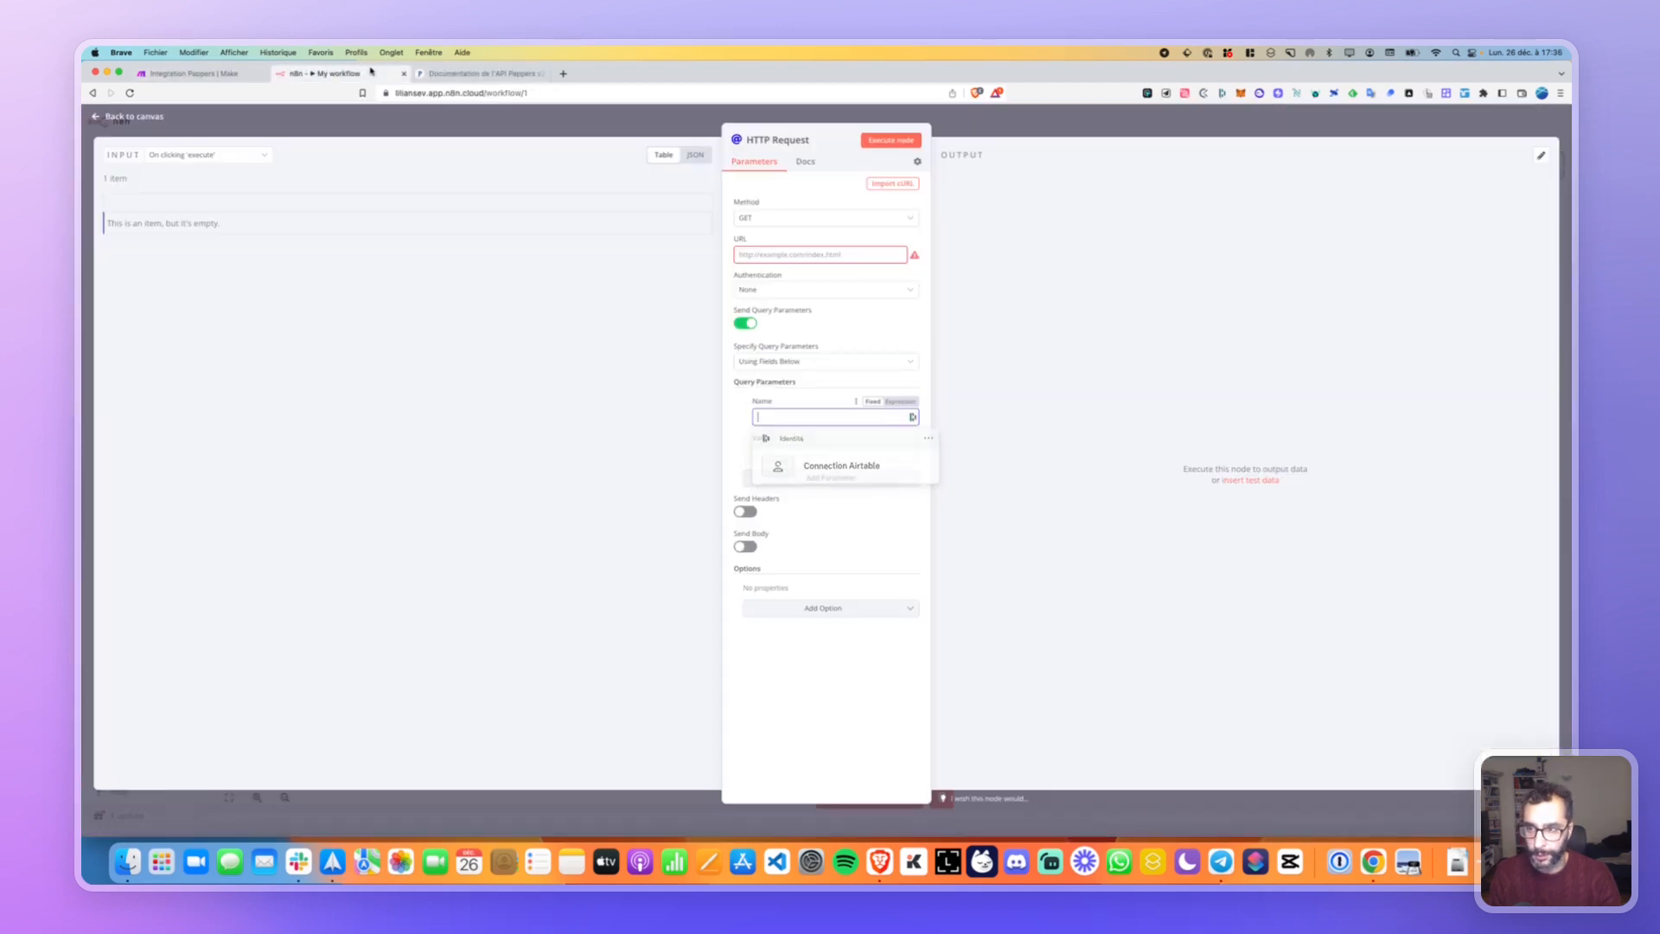
Close the Make tab and paste the Pappers API key as the api_token query parameter's value.
click(263, 75)
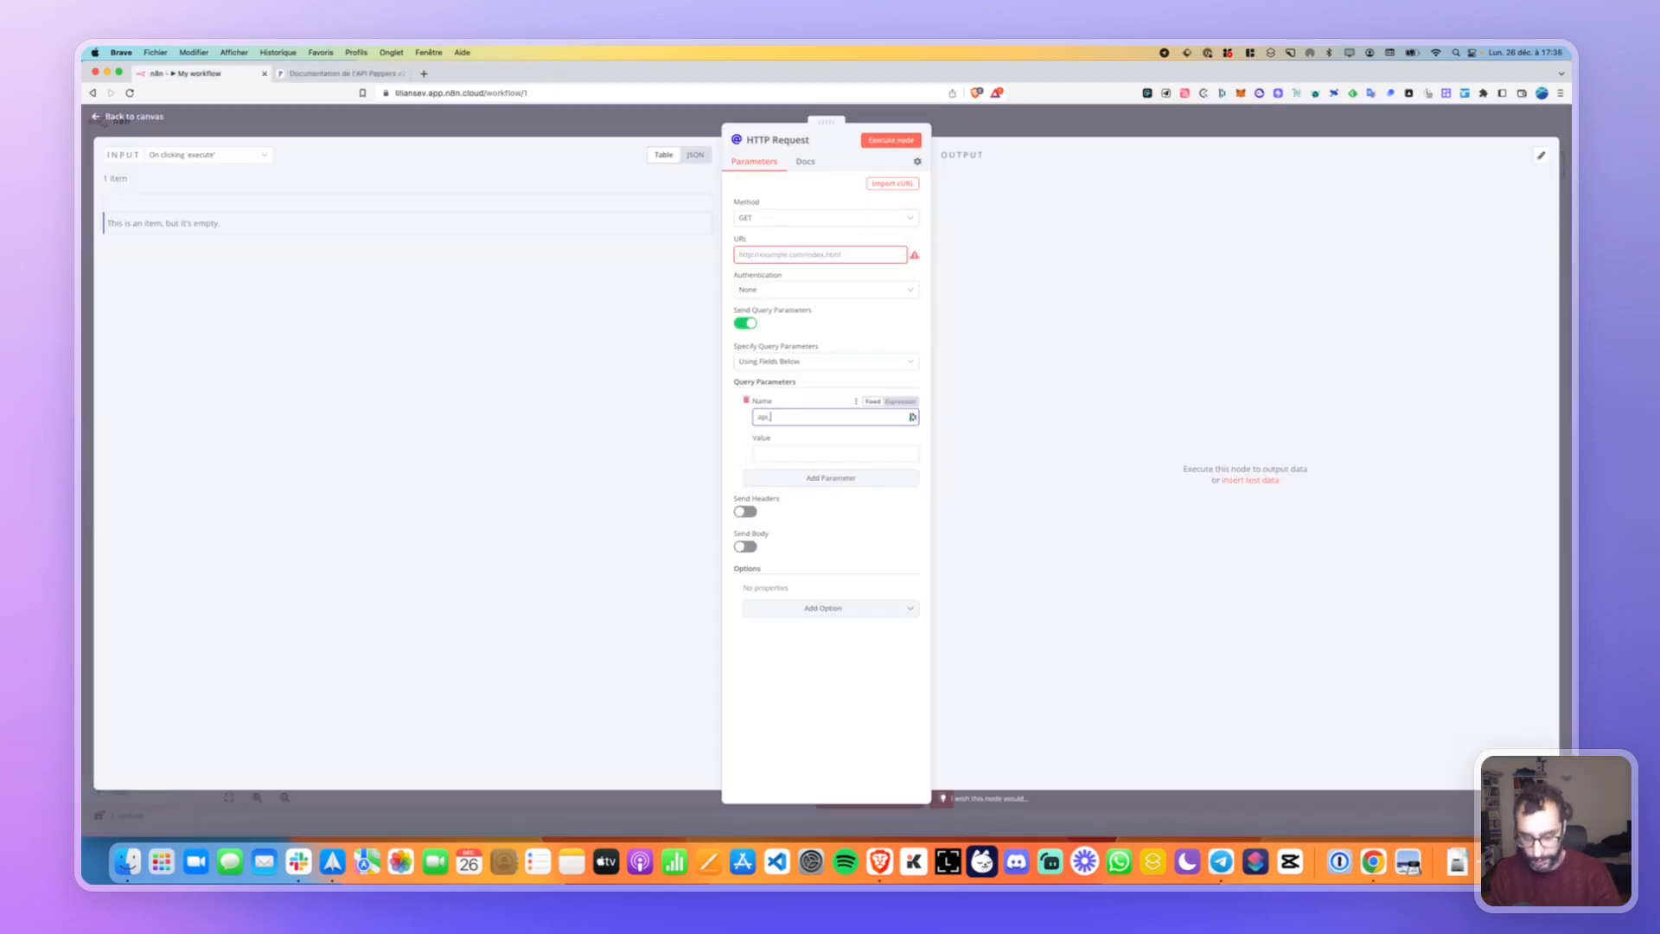
click(783, 452)
key(super+v)
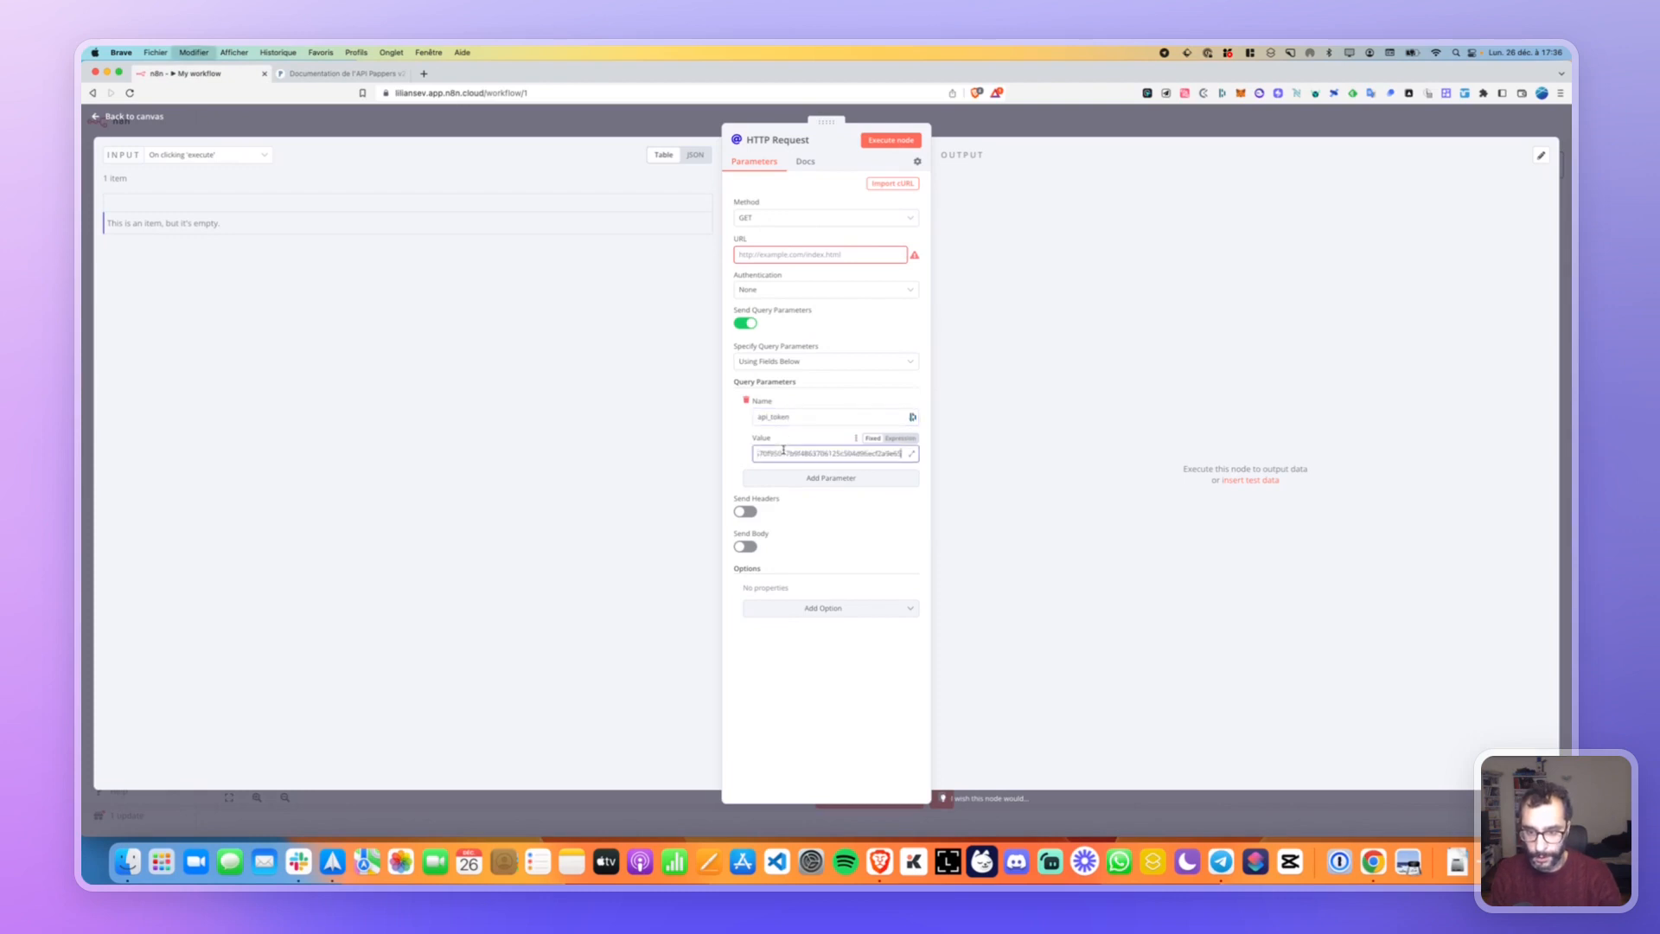
click(792, 431)
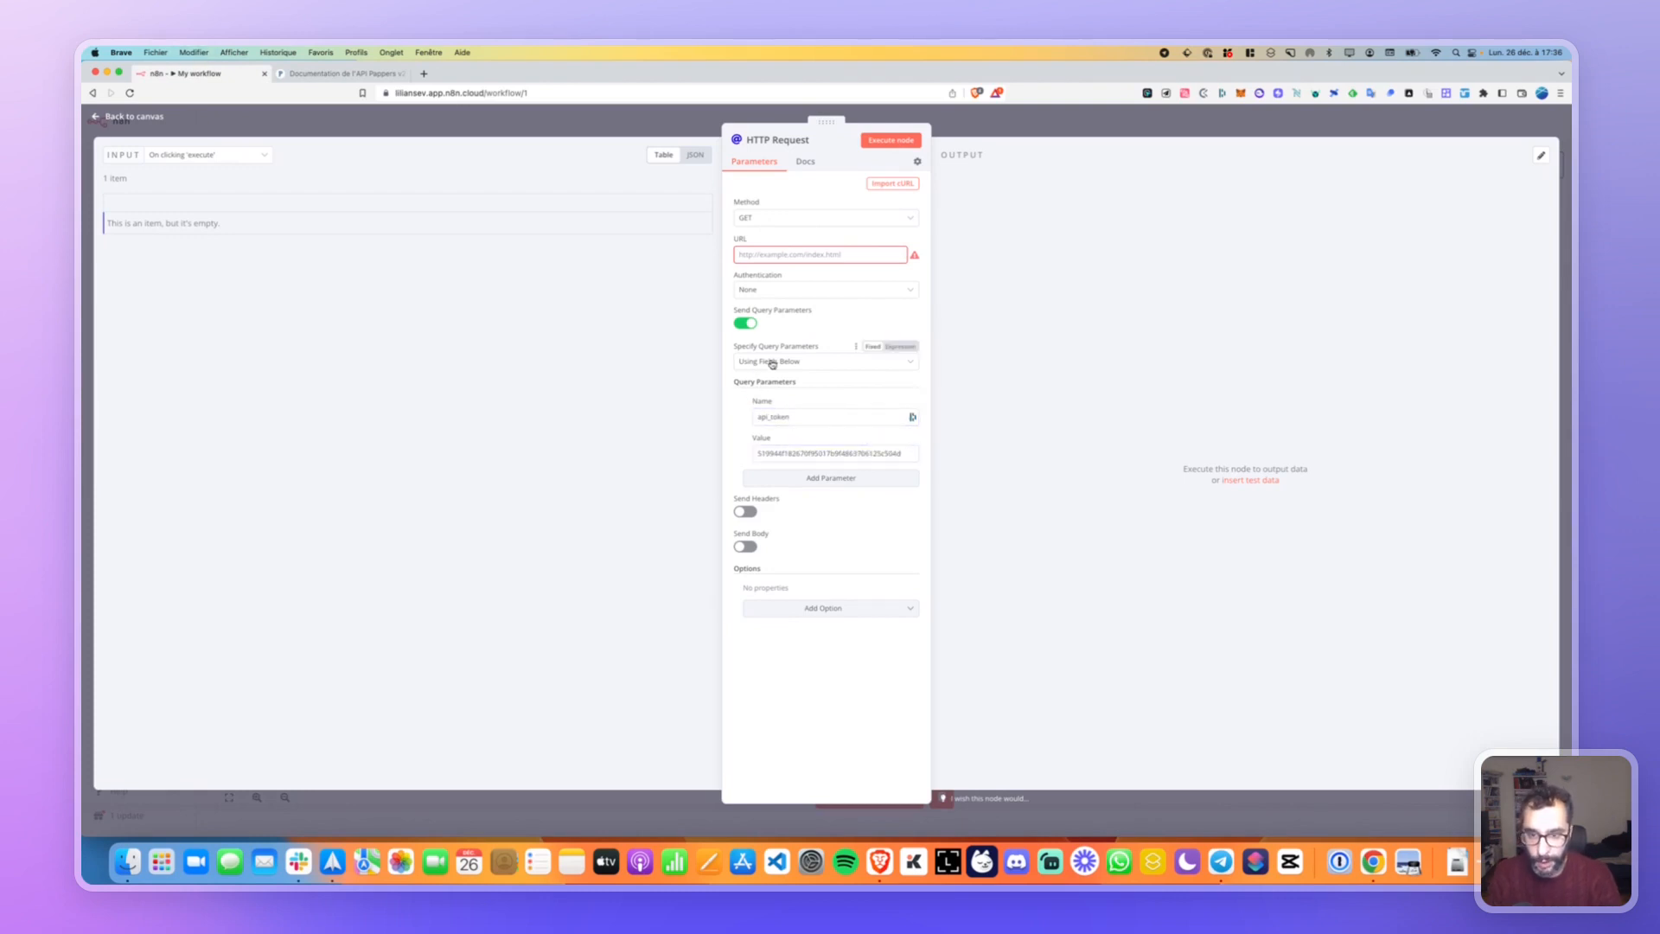
click(790, 291)
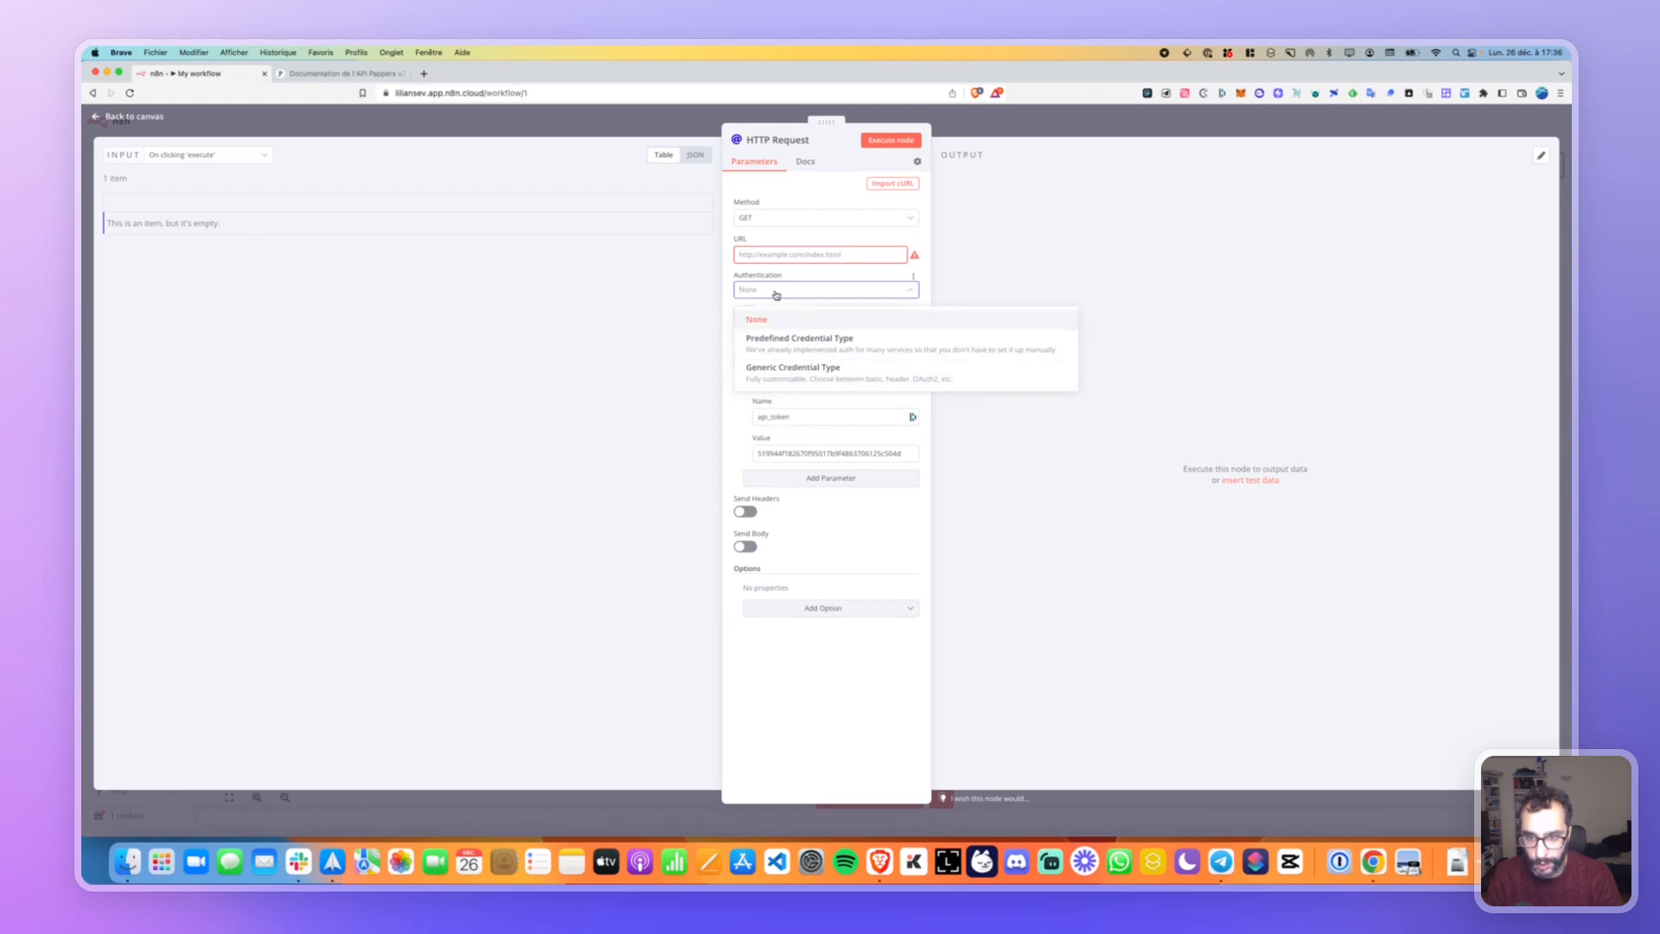
click(776, 294)
In the Pappers docs, reveal and copy the GET /recherche endpoint URL.
click(339, 73)
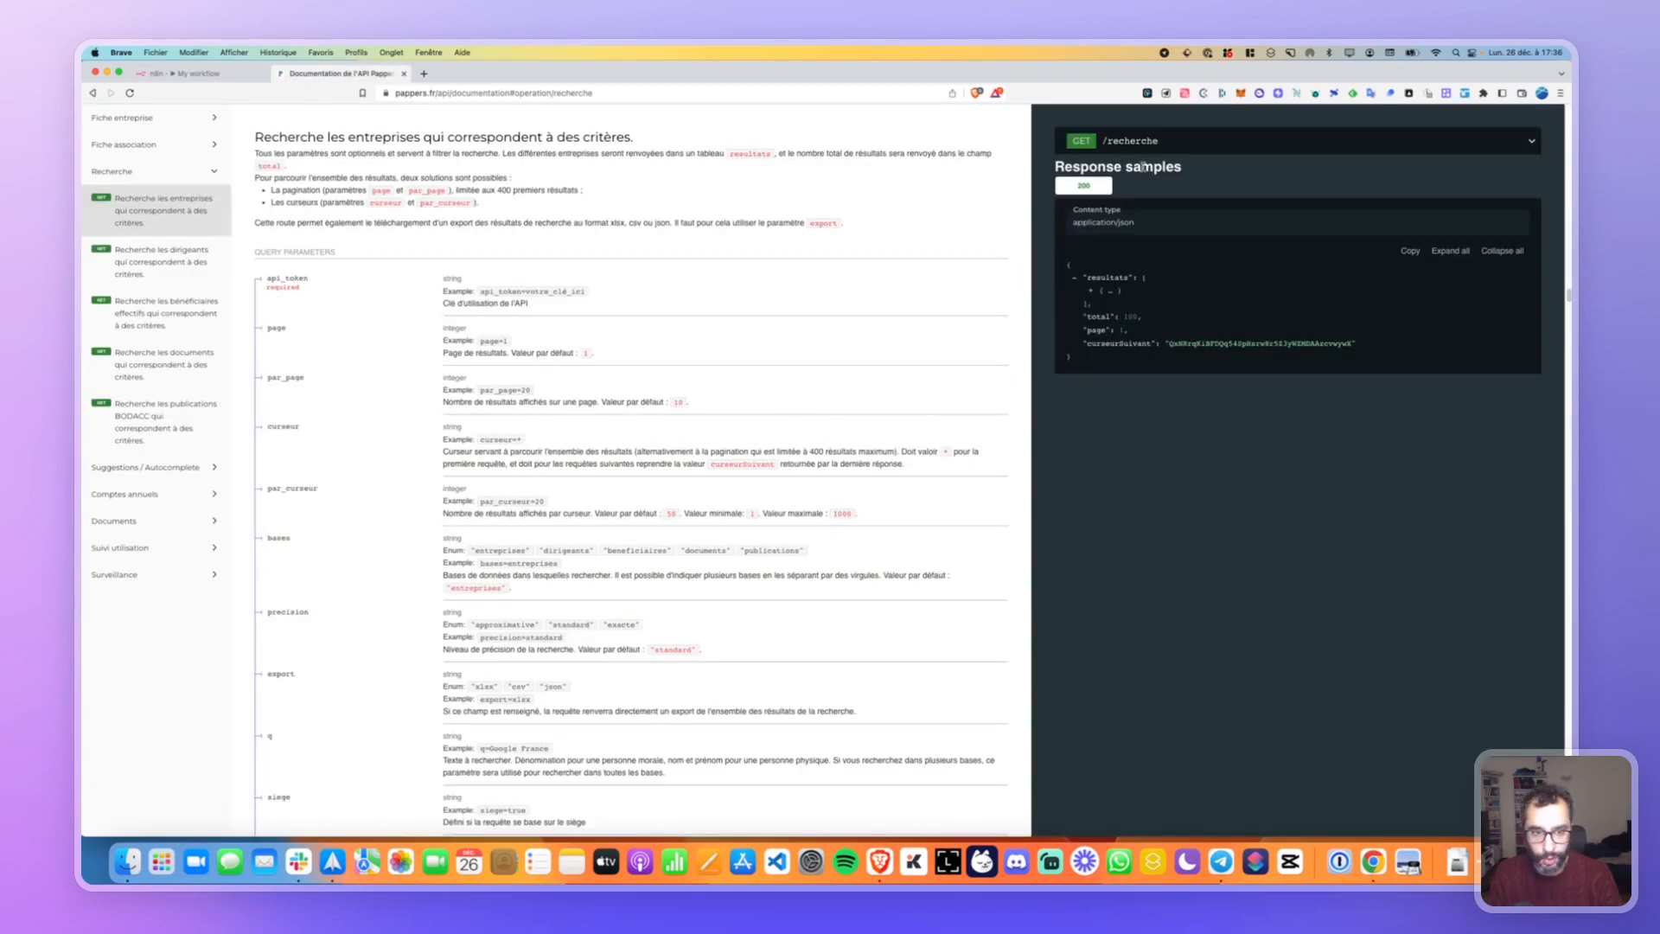
click(1125, 142)
click(1125, 170)
key(super+c)
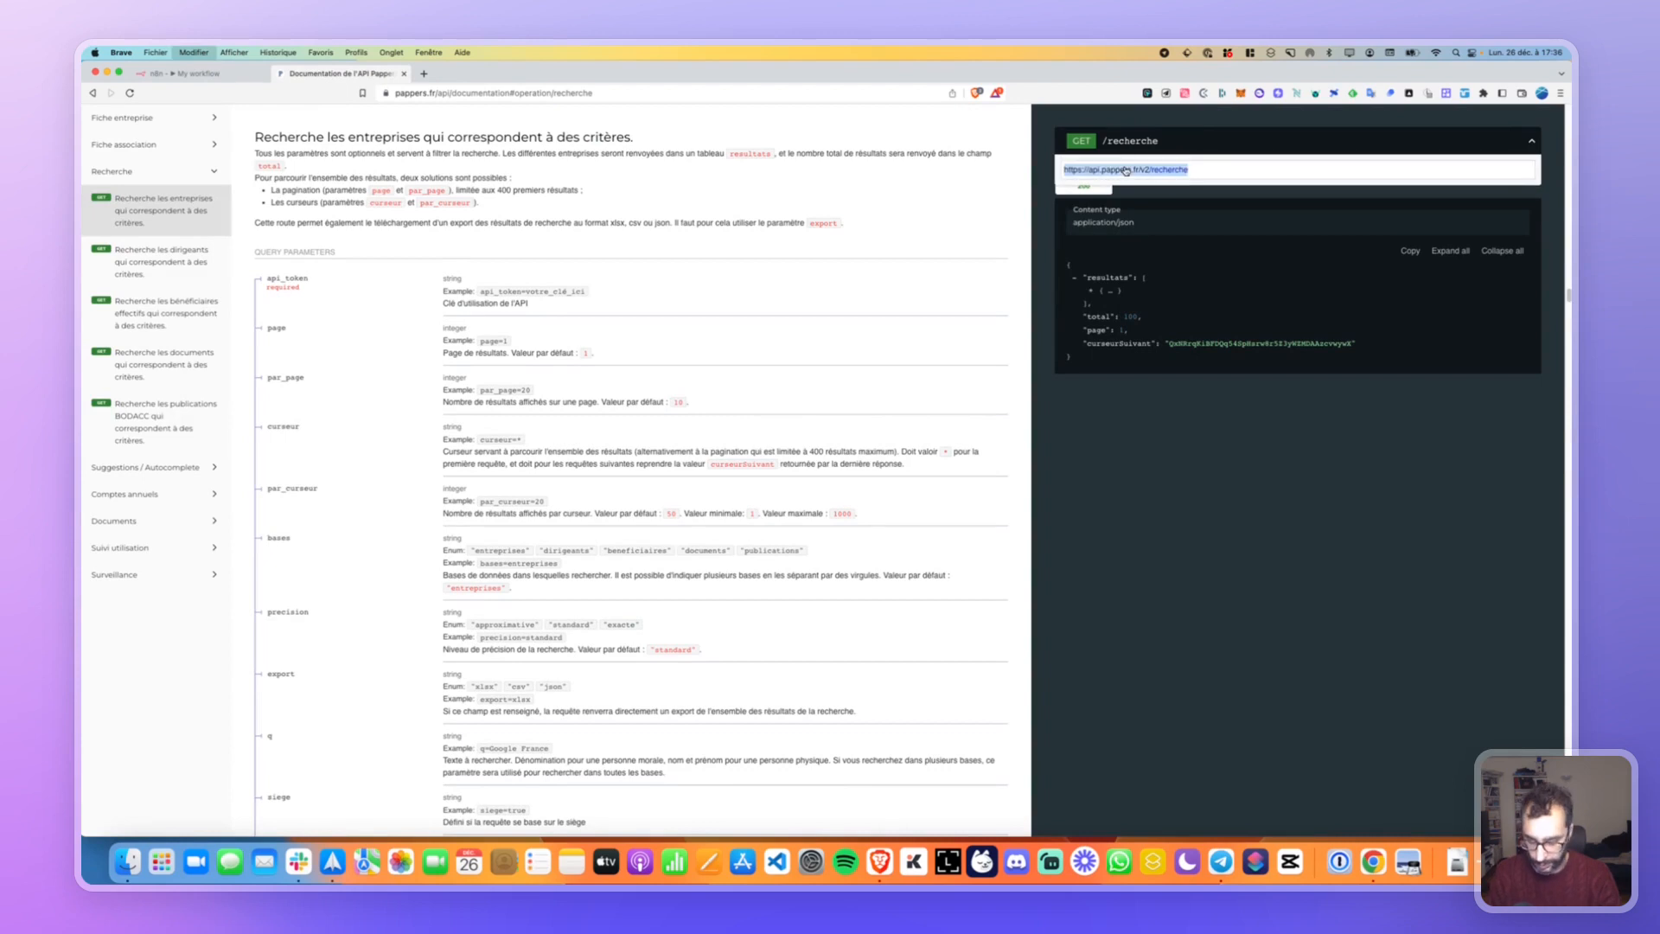
click(185, 73)
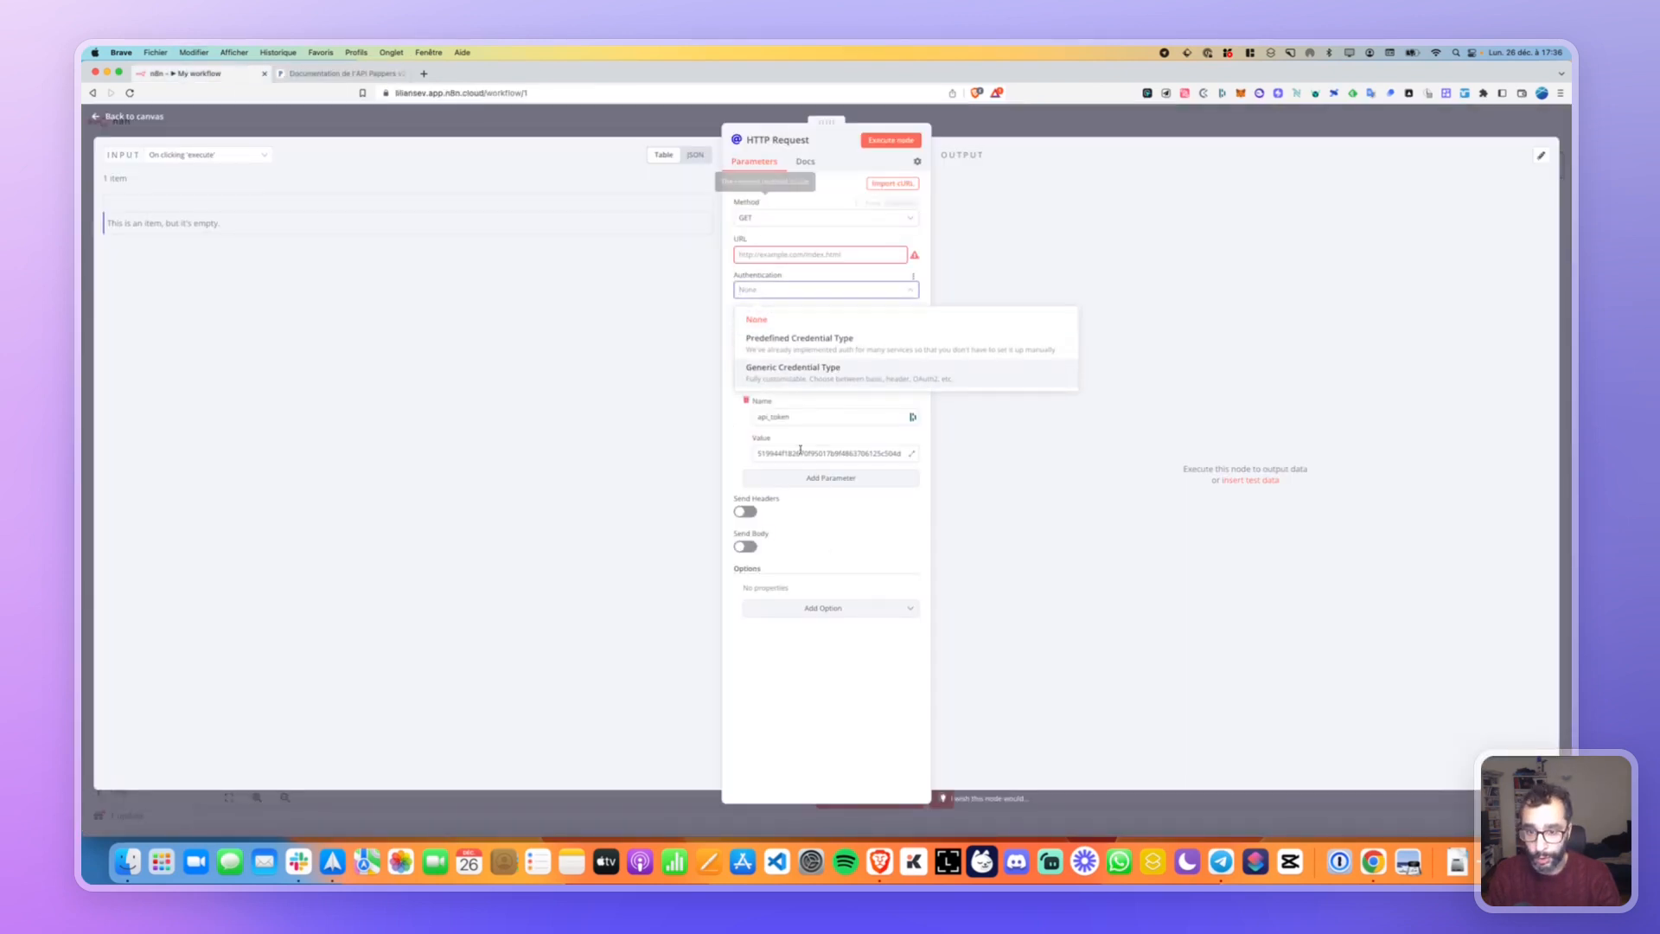
click(736, 444)
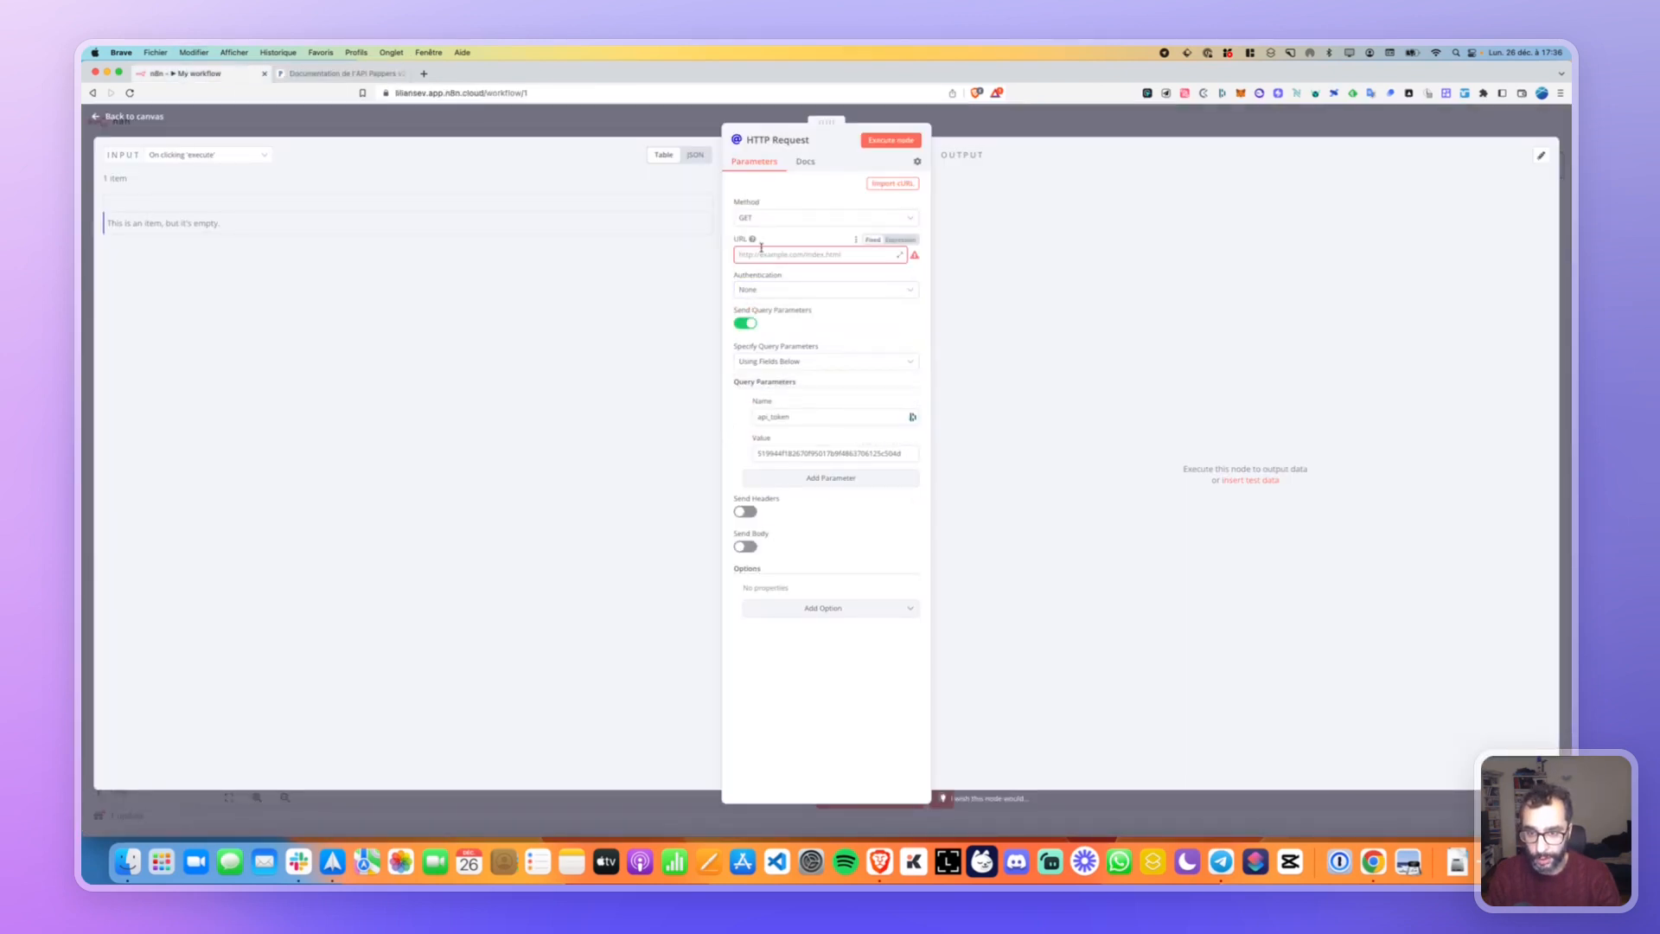
key(super+v)
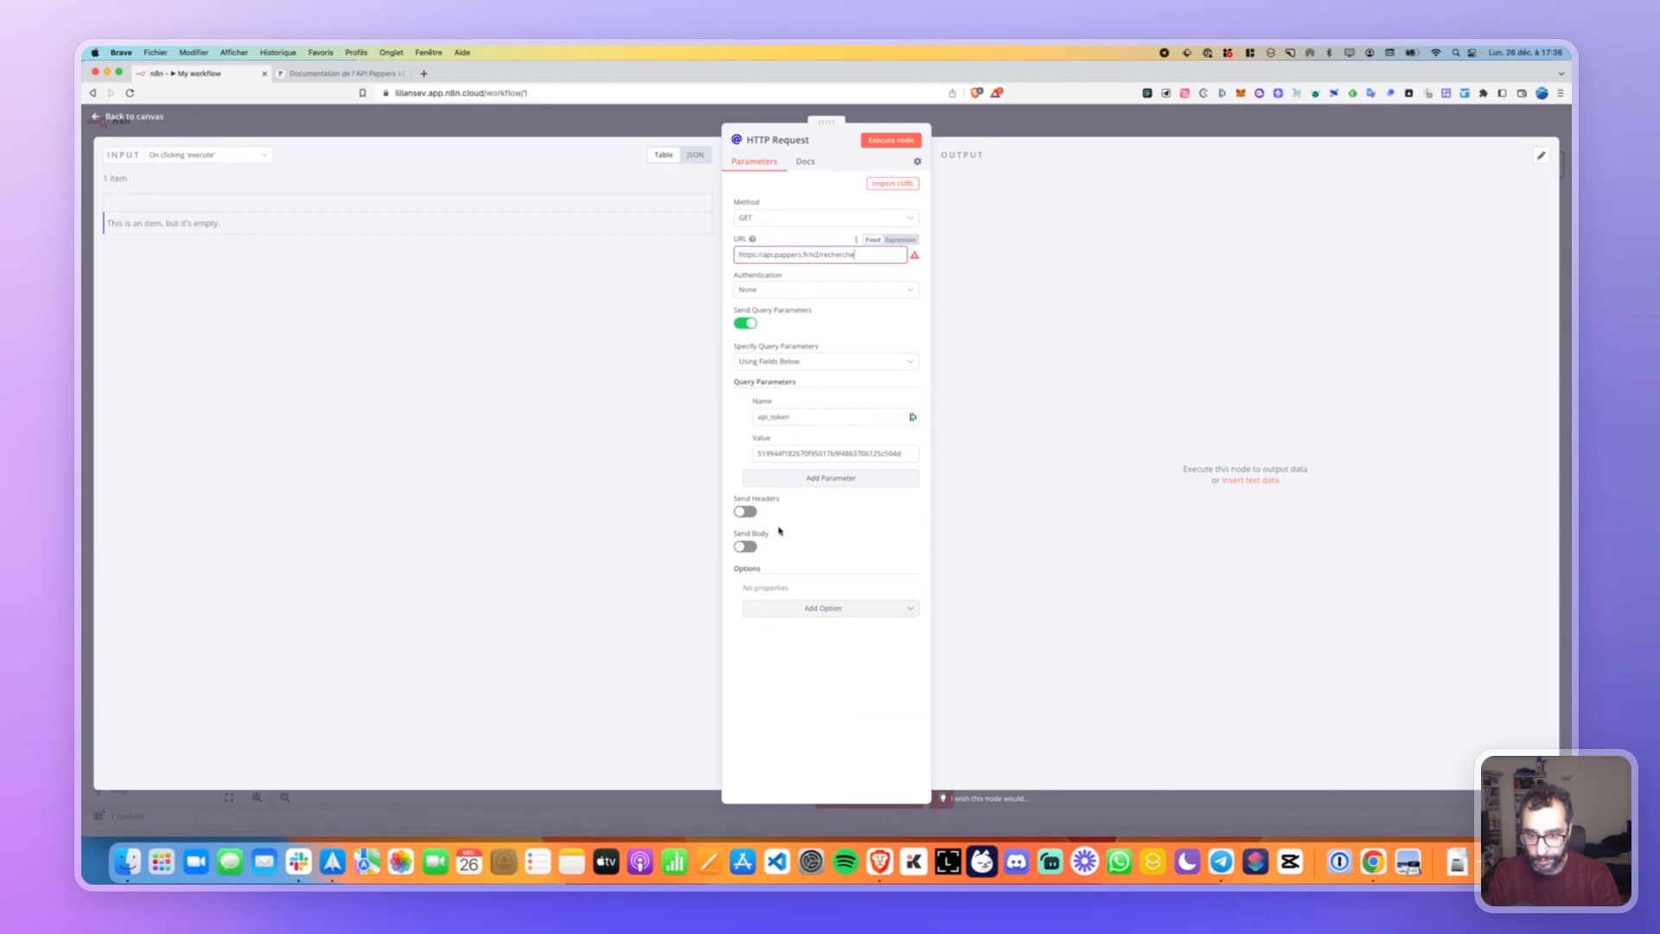
click(869, 142)
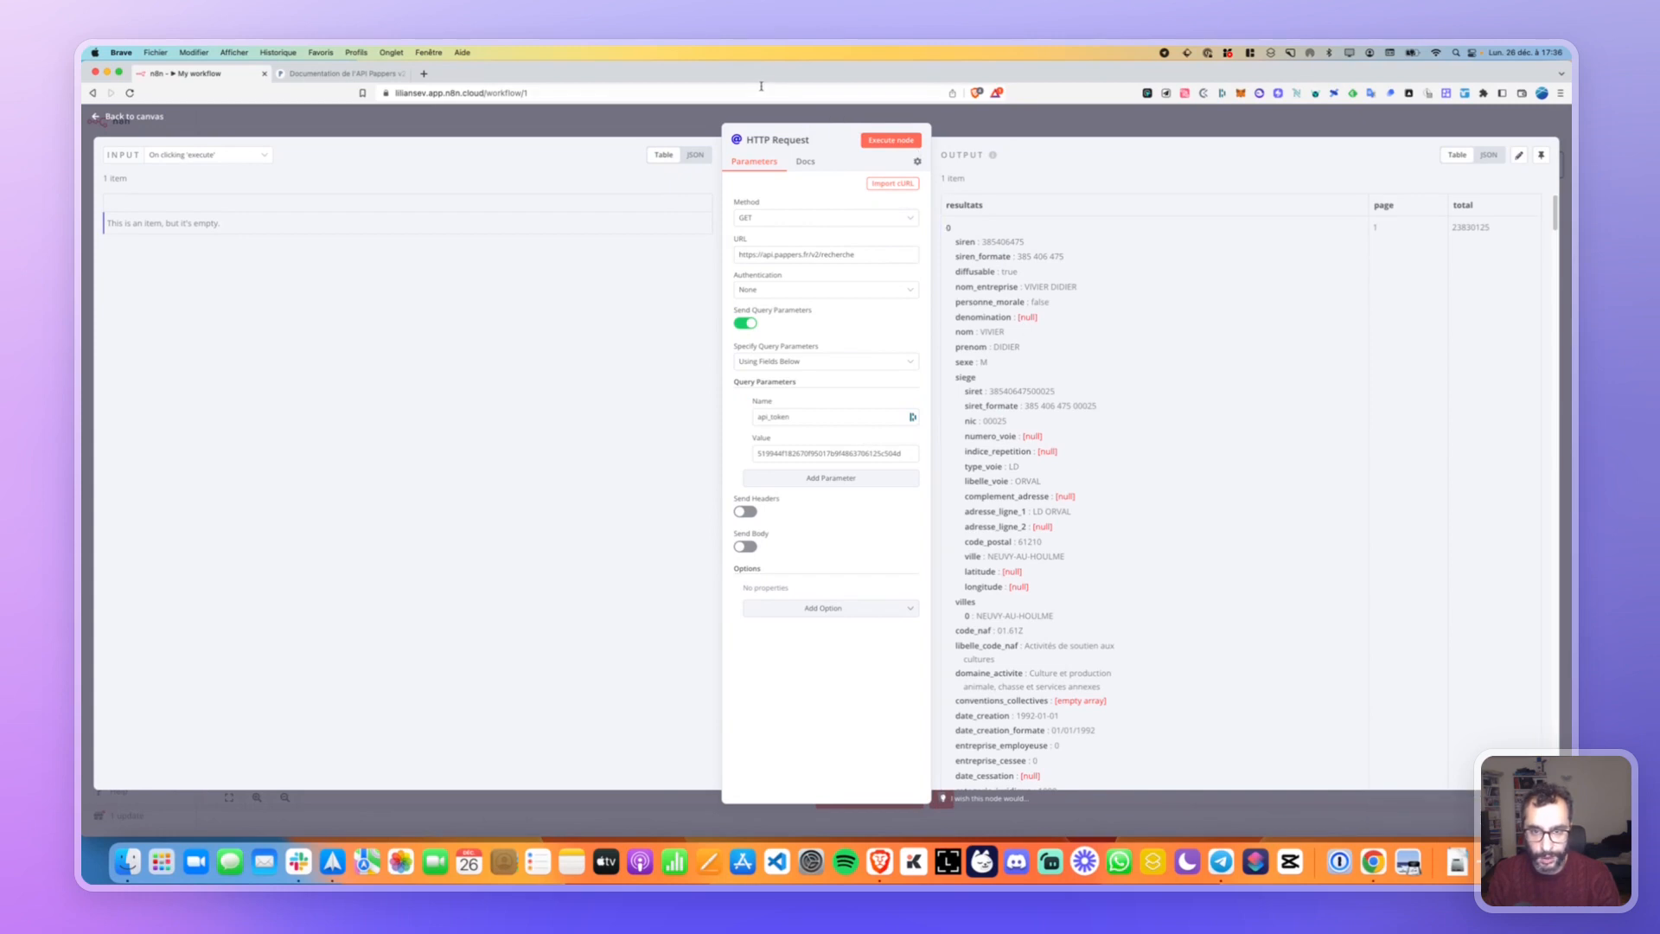
Drag the node settings panel left and scroll through the single search-results output item.
drag(827, 122, 405, 164)
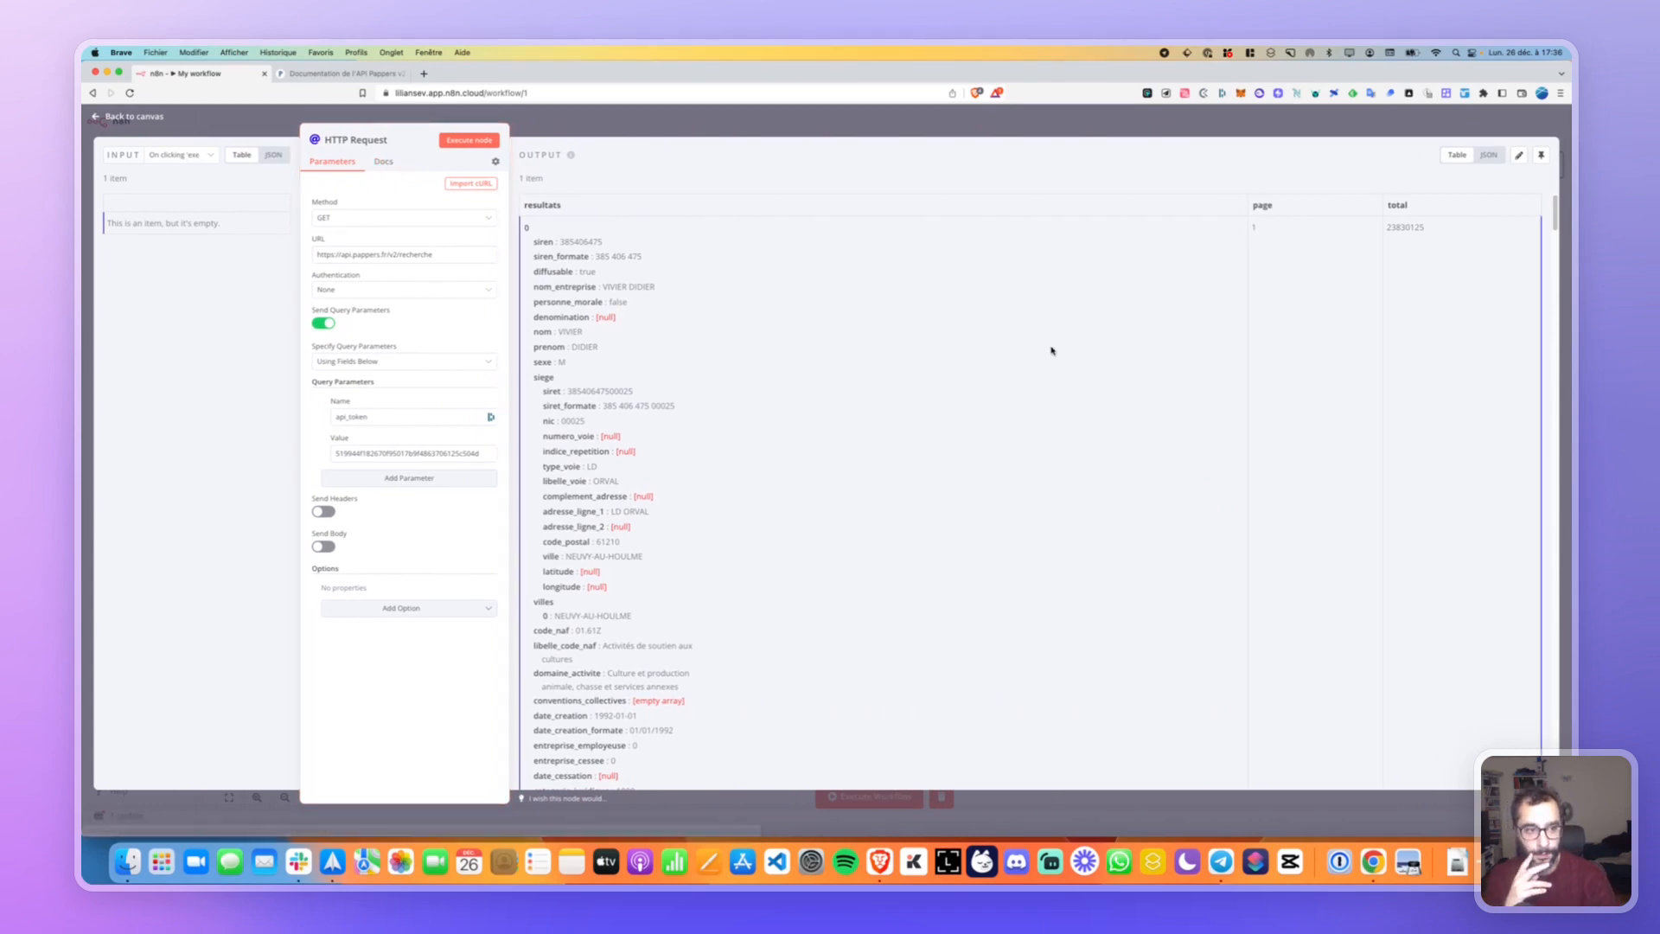
scroll(580, 258, down, 3)
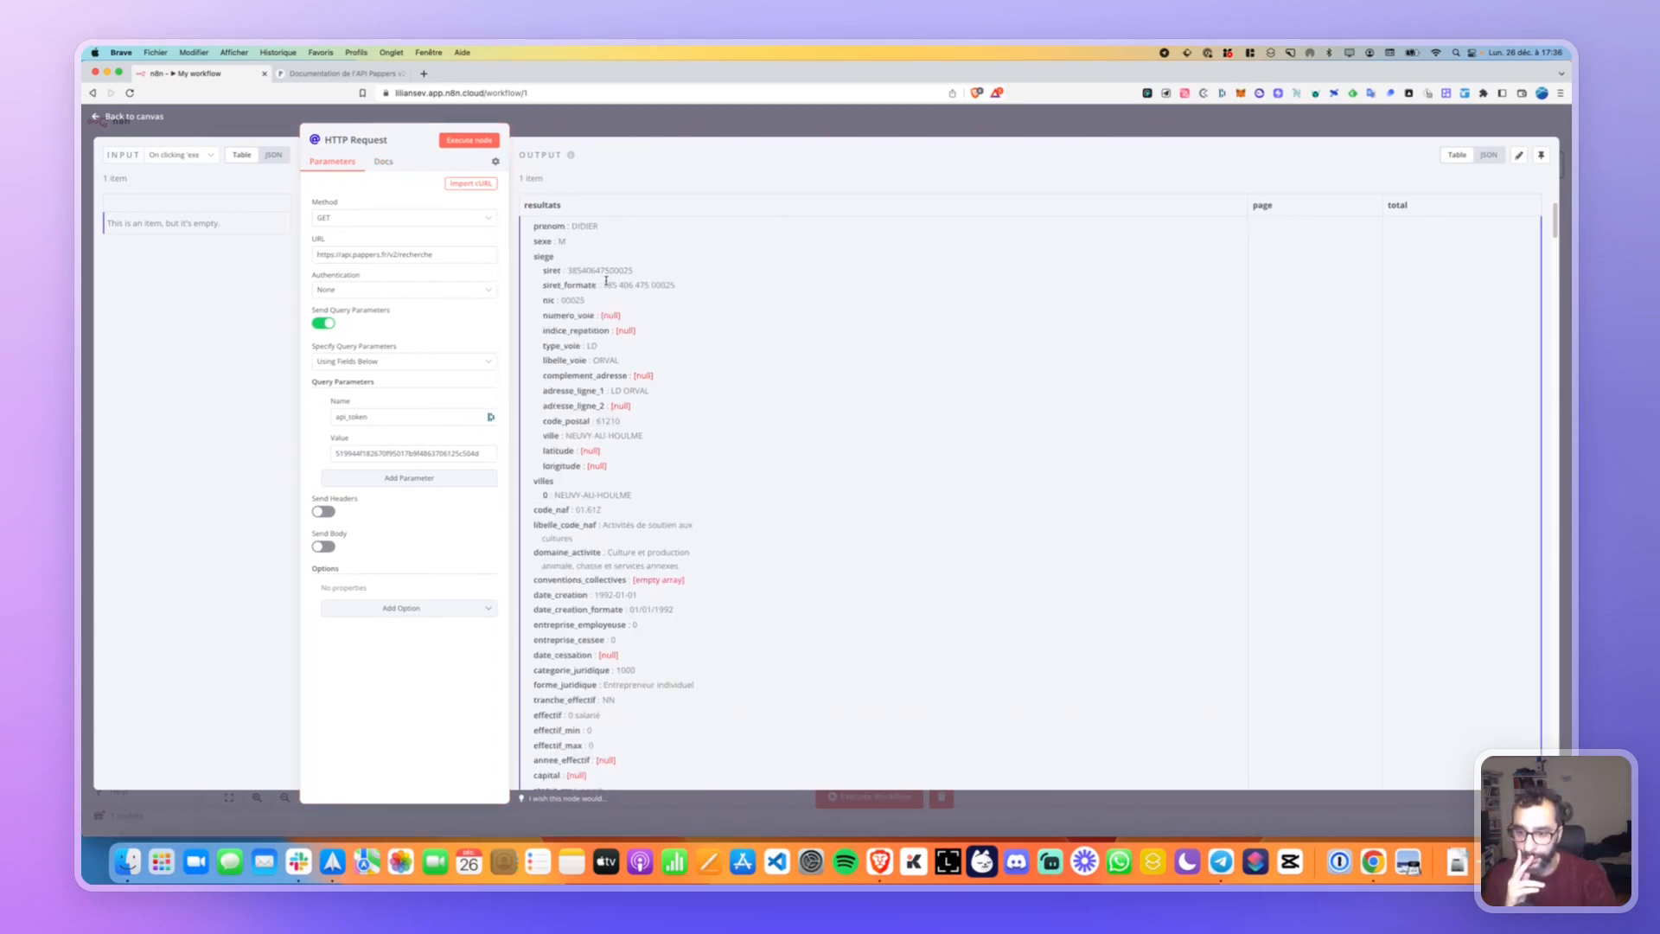
scroll(950, 259, up, 3)
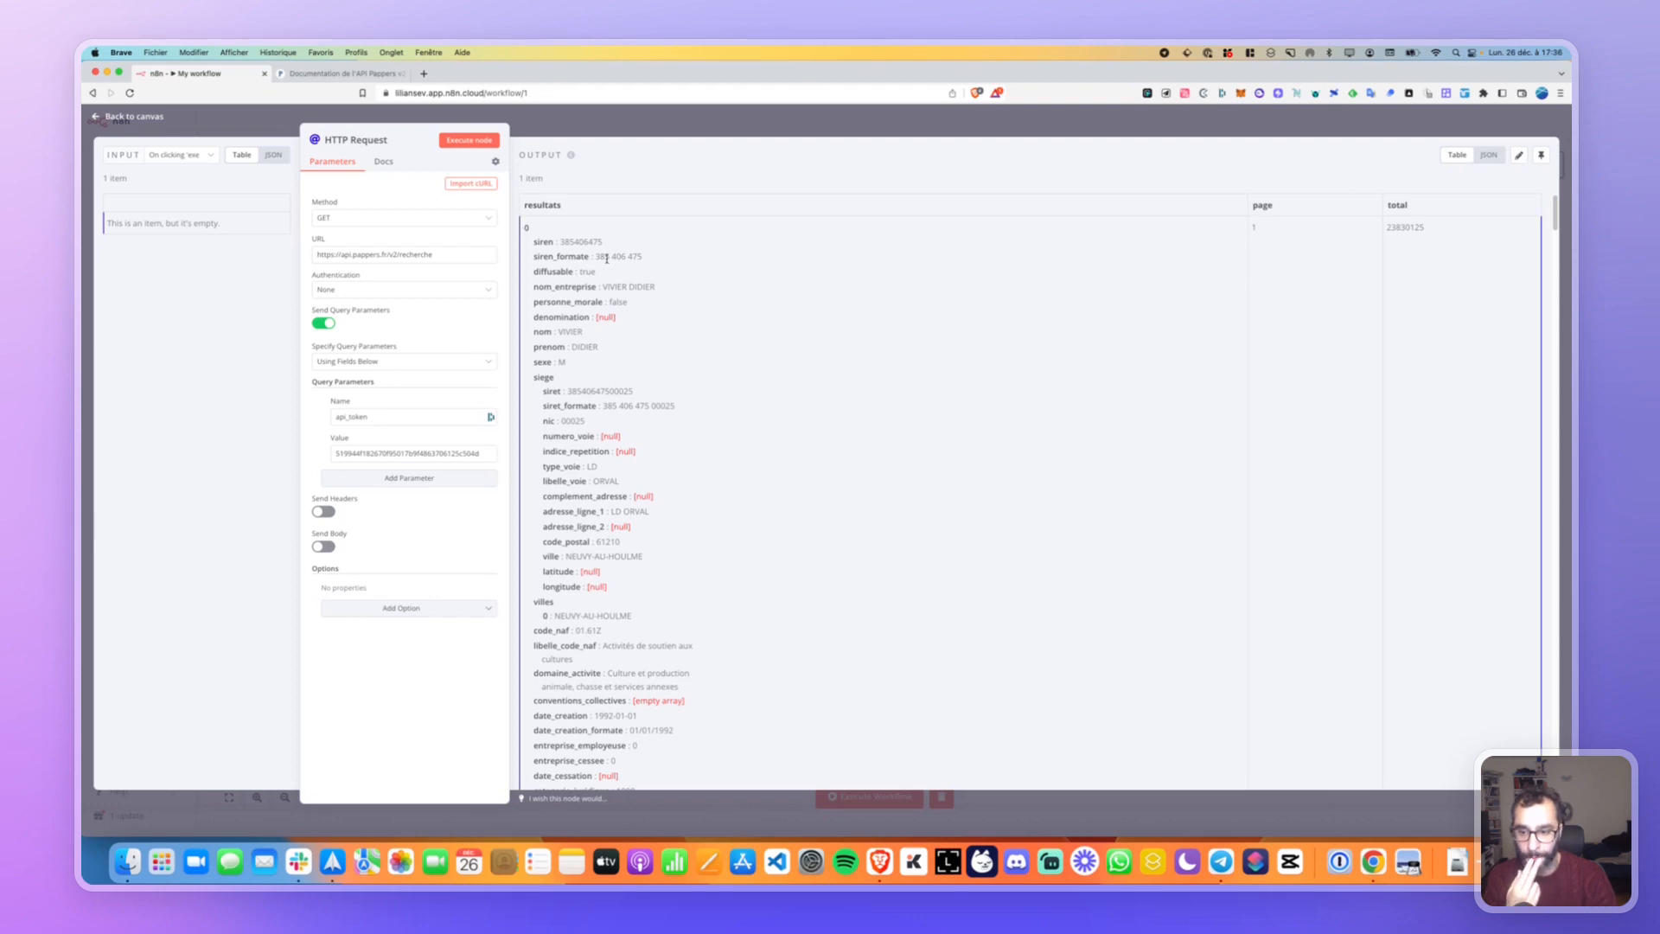
scroll(605, 250, down, 1)
scroll(574, 230, up, 1)
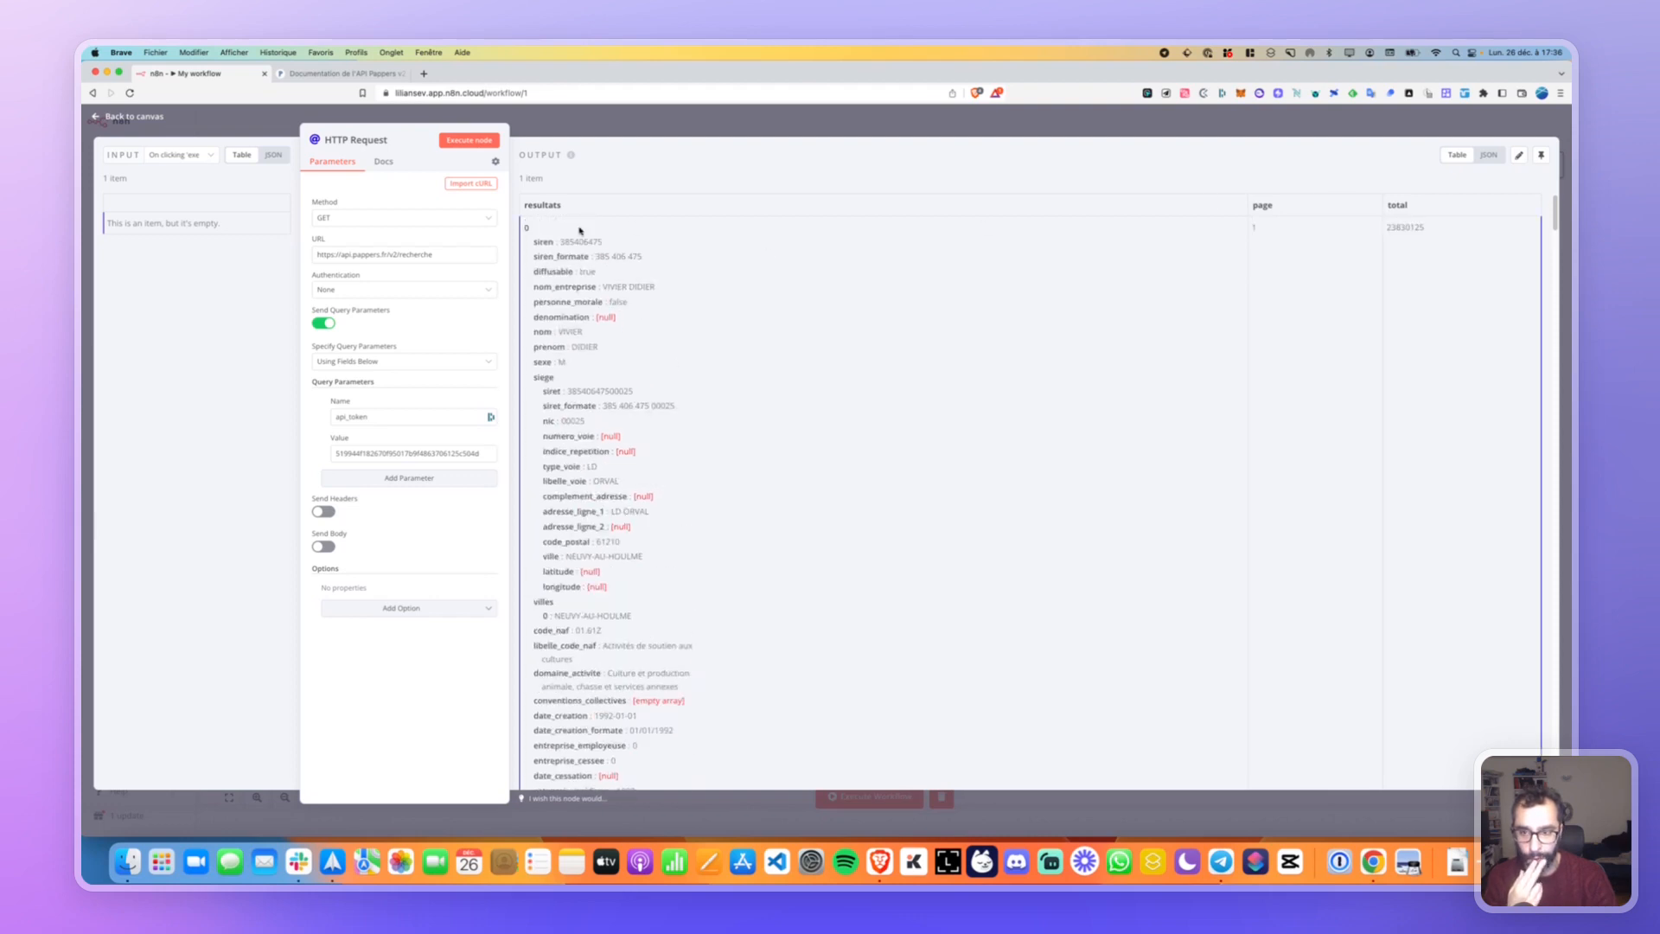
View the output as JSON and inspect the resultats array and total count.
click(1488, 156)
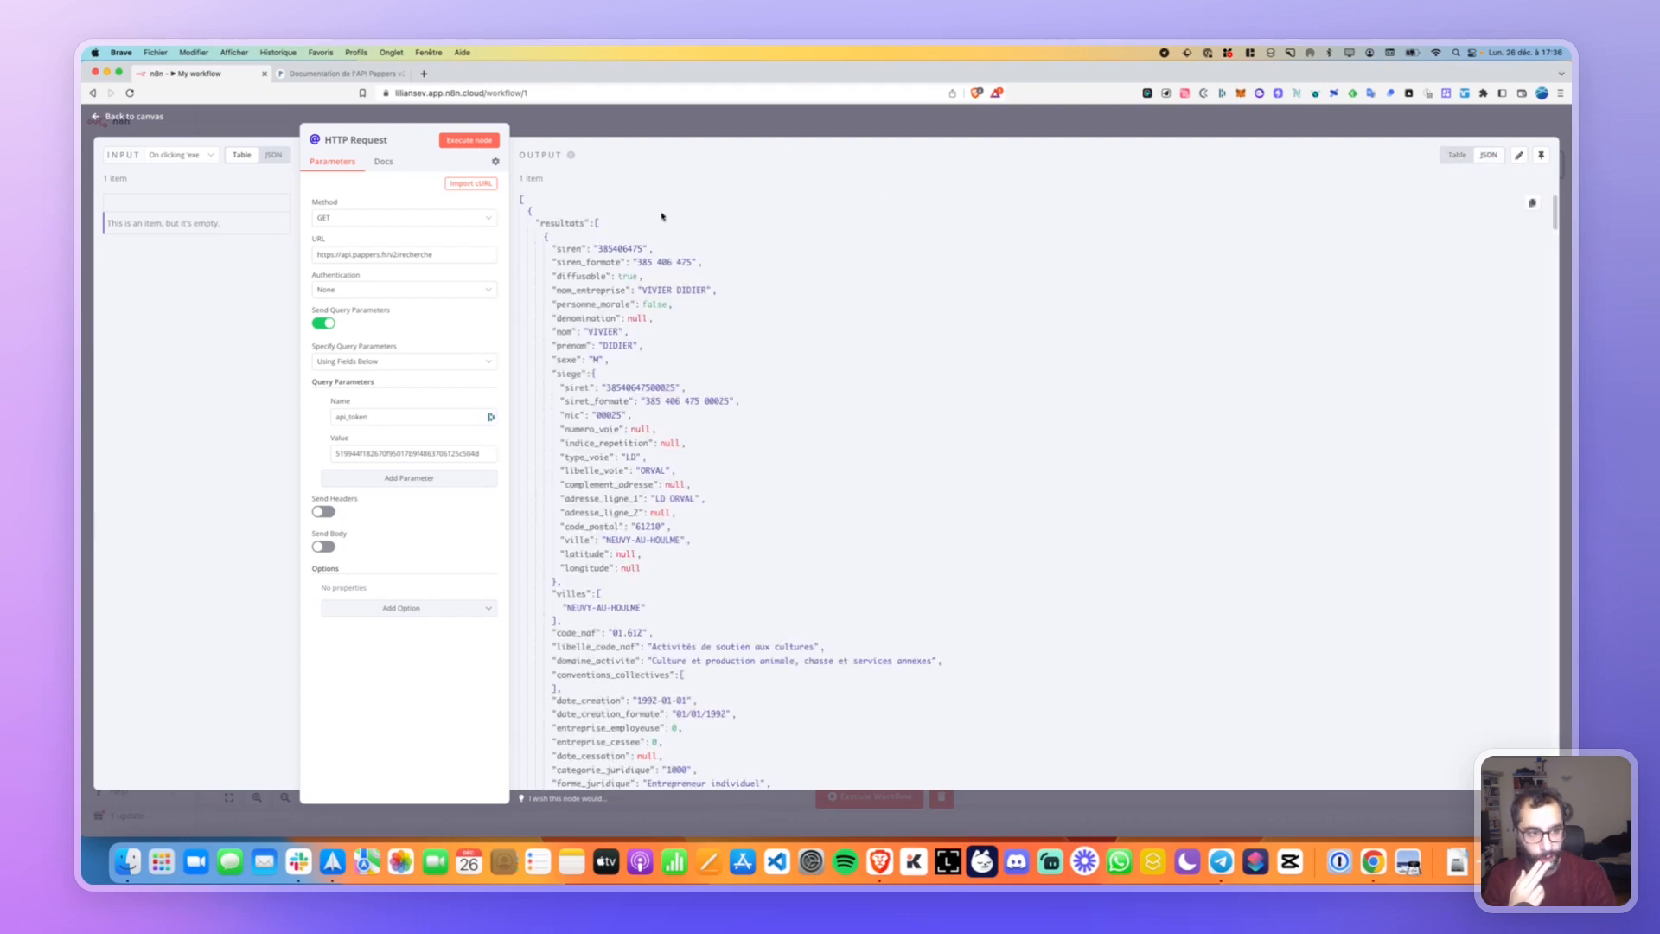
scroll(636, 397, down, 1)
scroll(635, 397, up, 1)
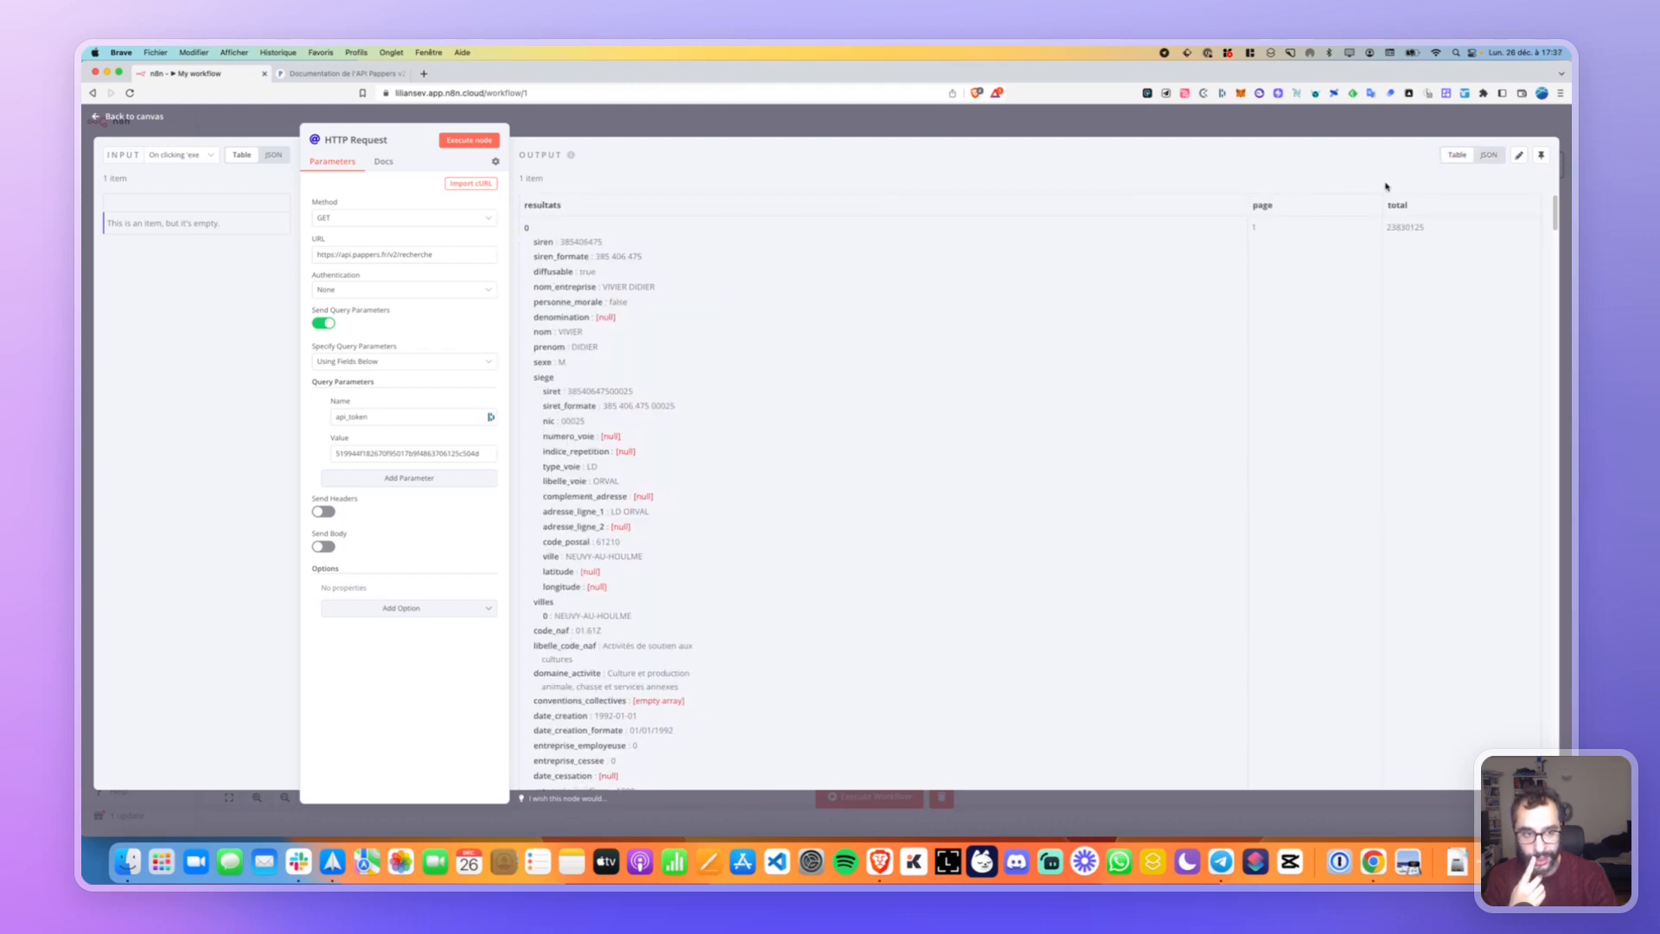
click(1488, 155)
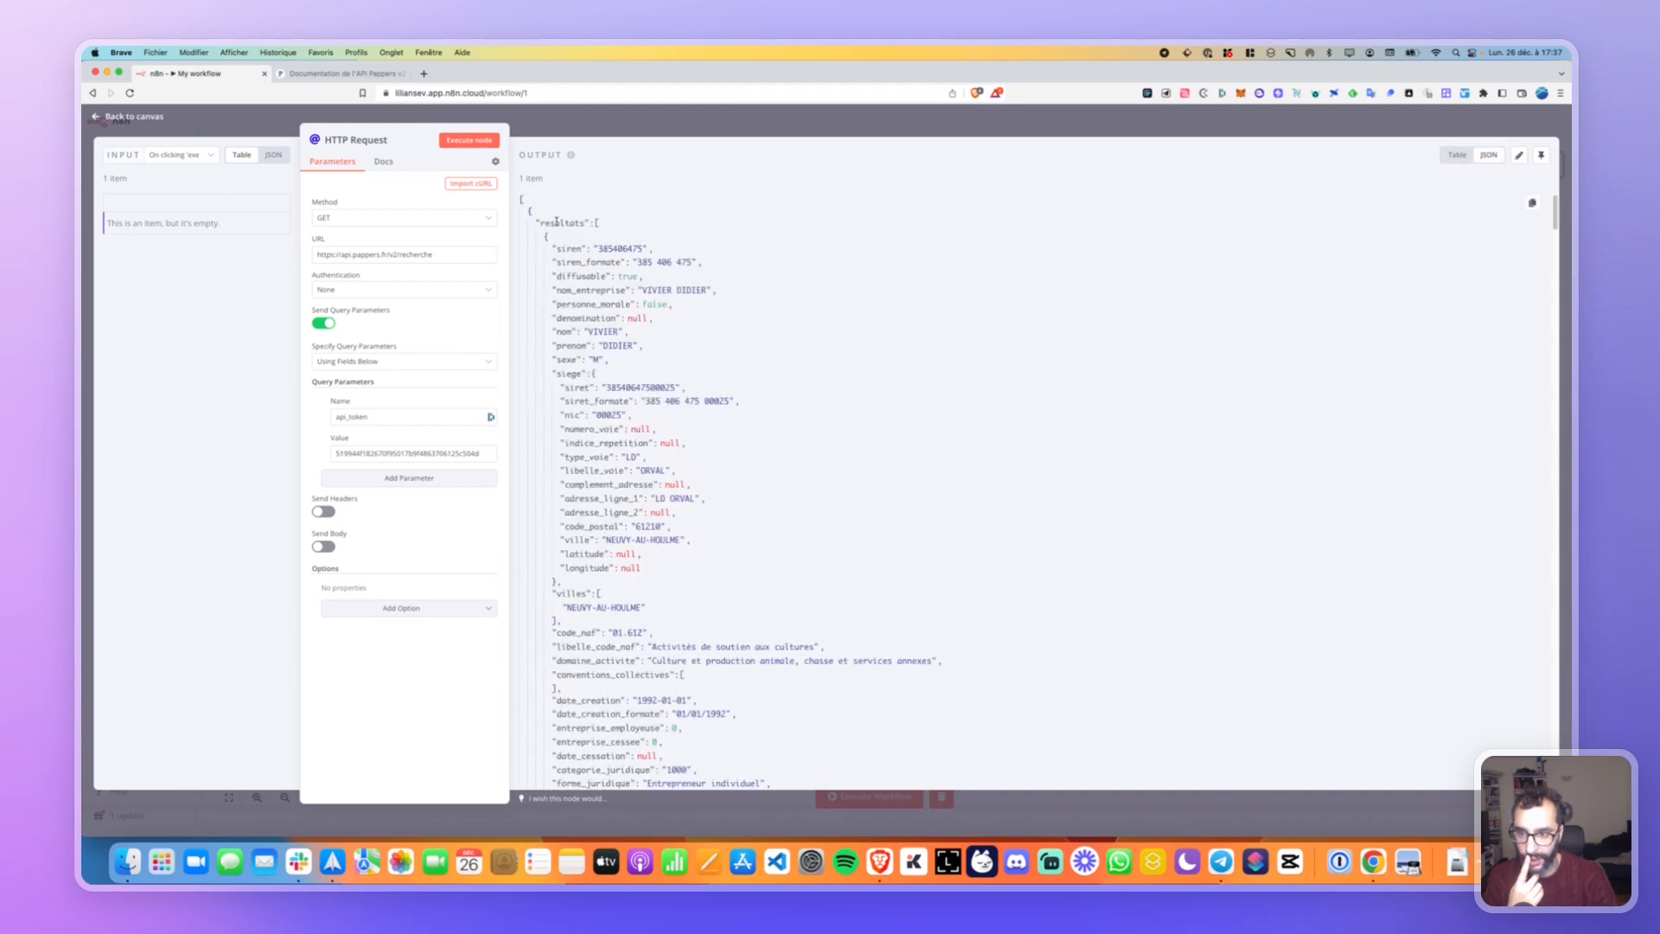
double_click(556, 222)
scroll(592, 222, down, 20)
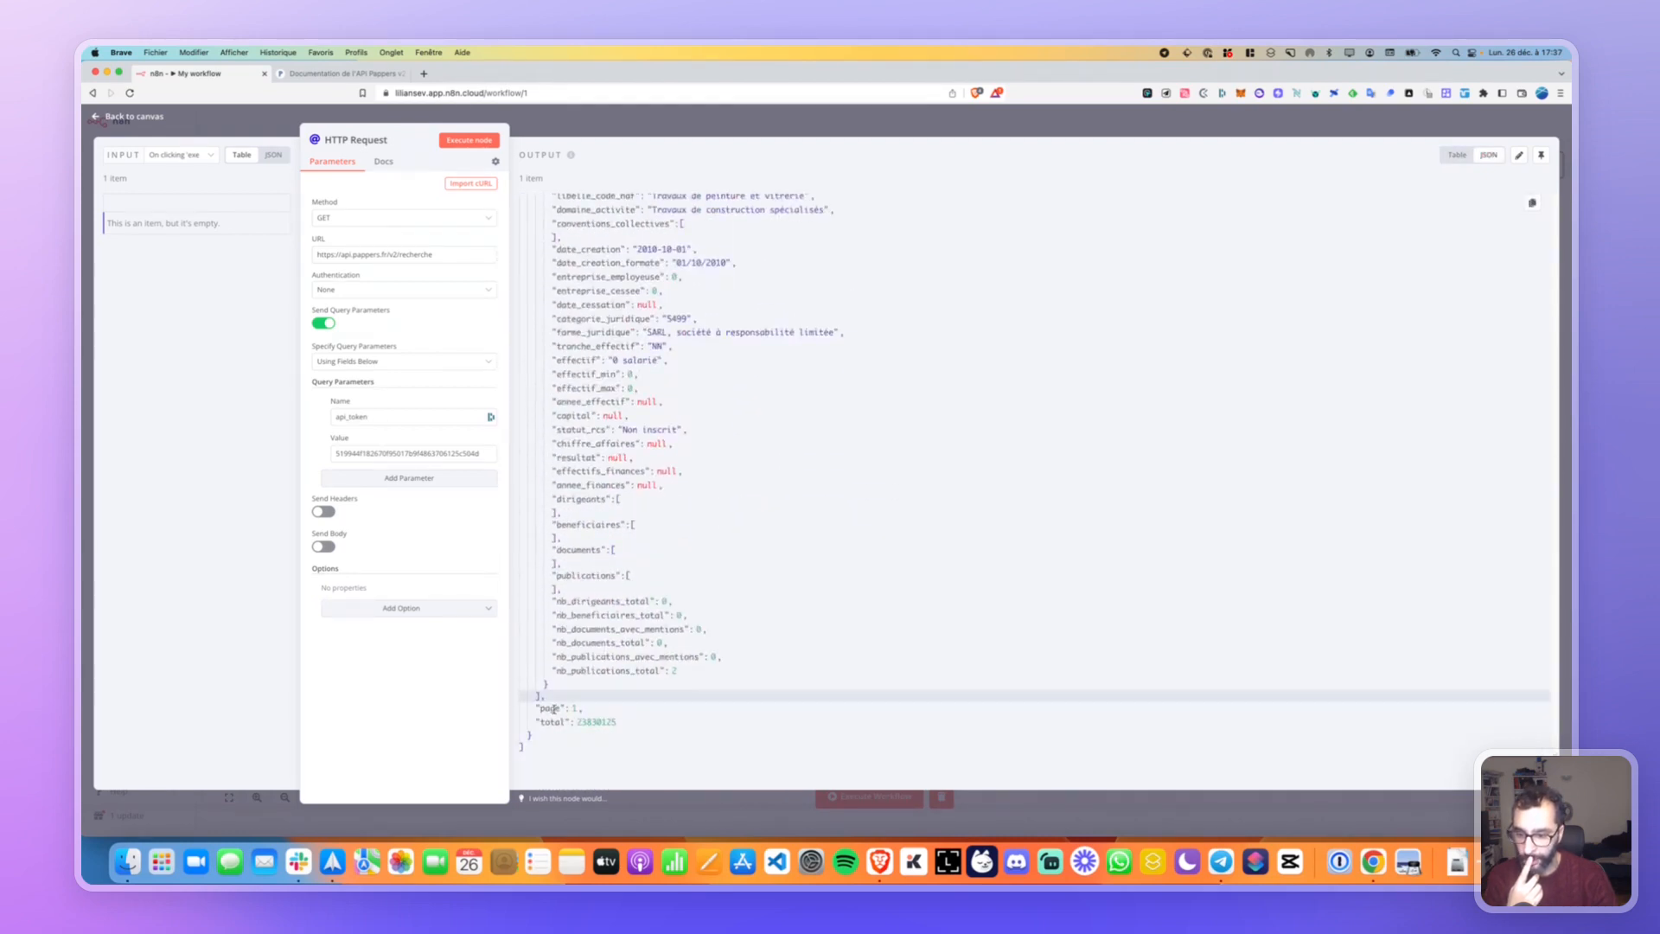
double_click(552, 722)
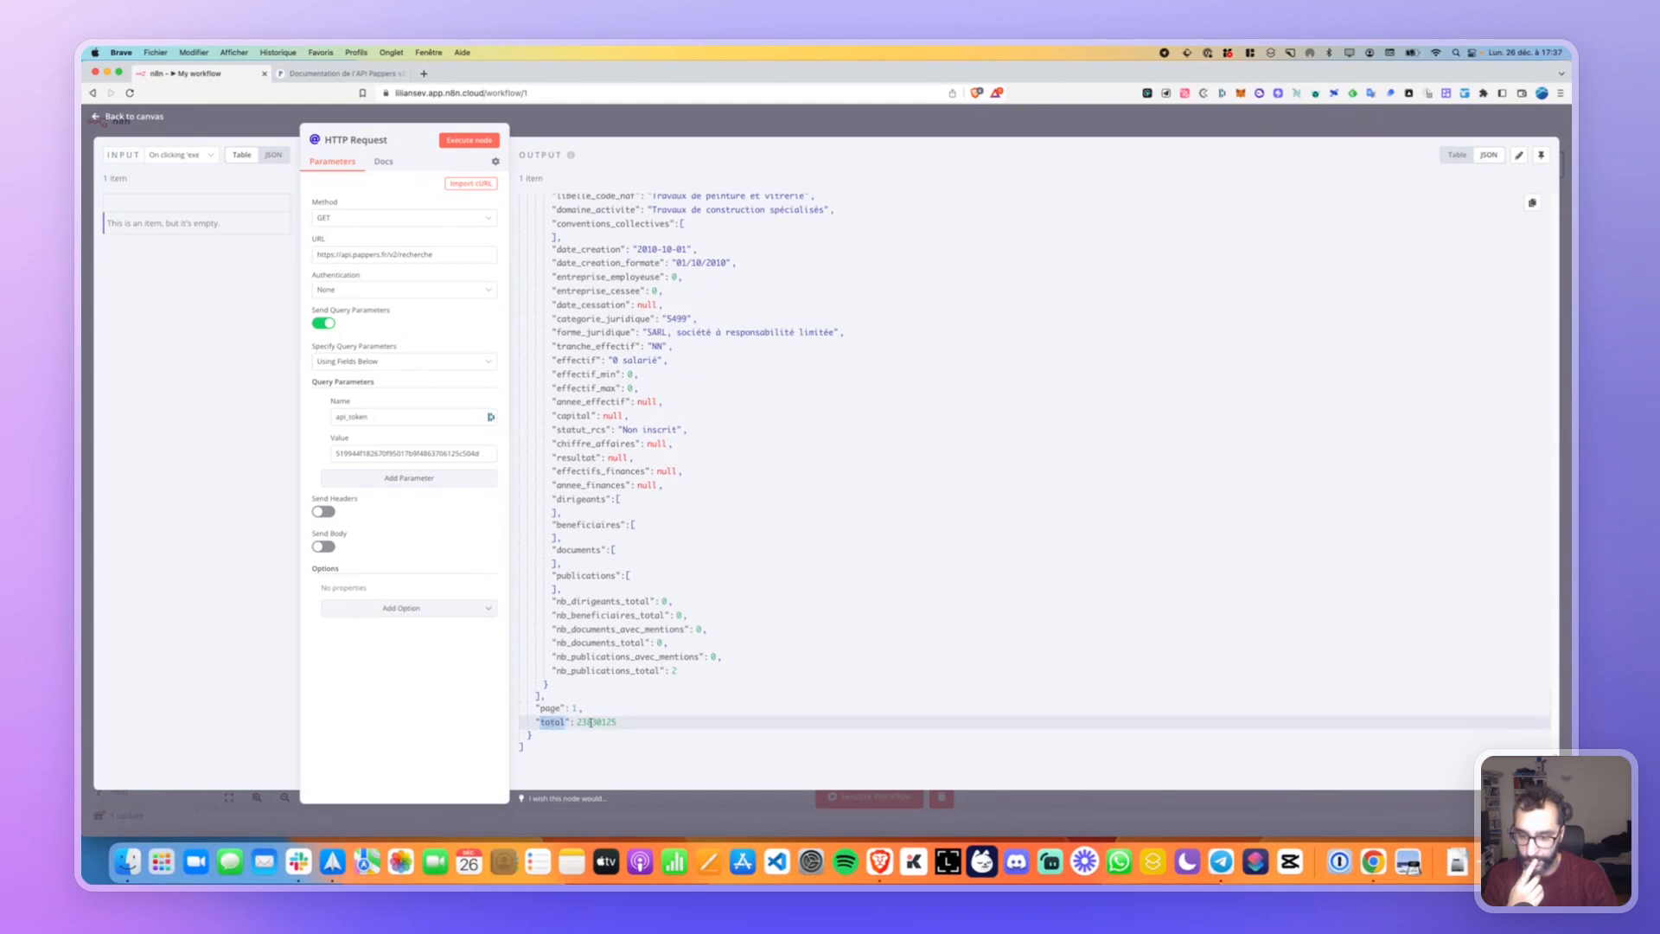
scroll(590, 722, up, 20)
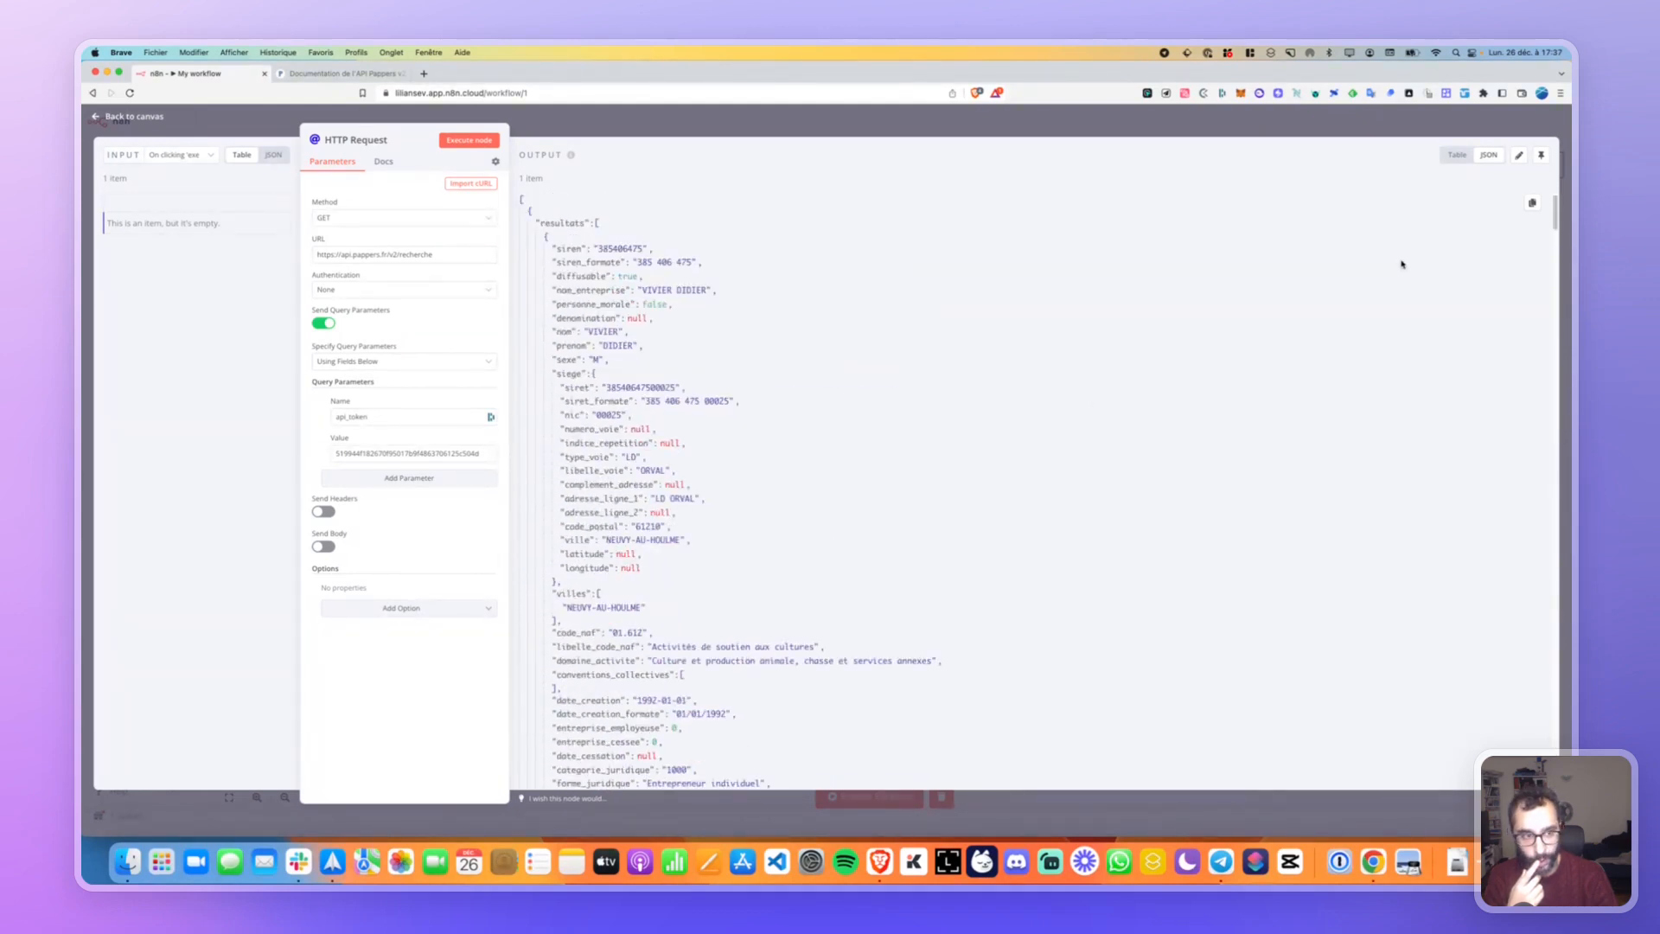
Scroll the results in Table view, then switch to JSON and open Edit Output.
click(1457, 154)
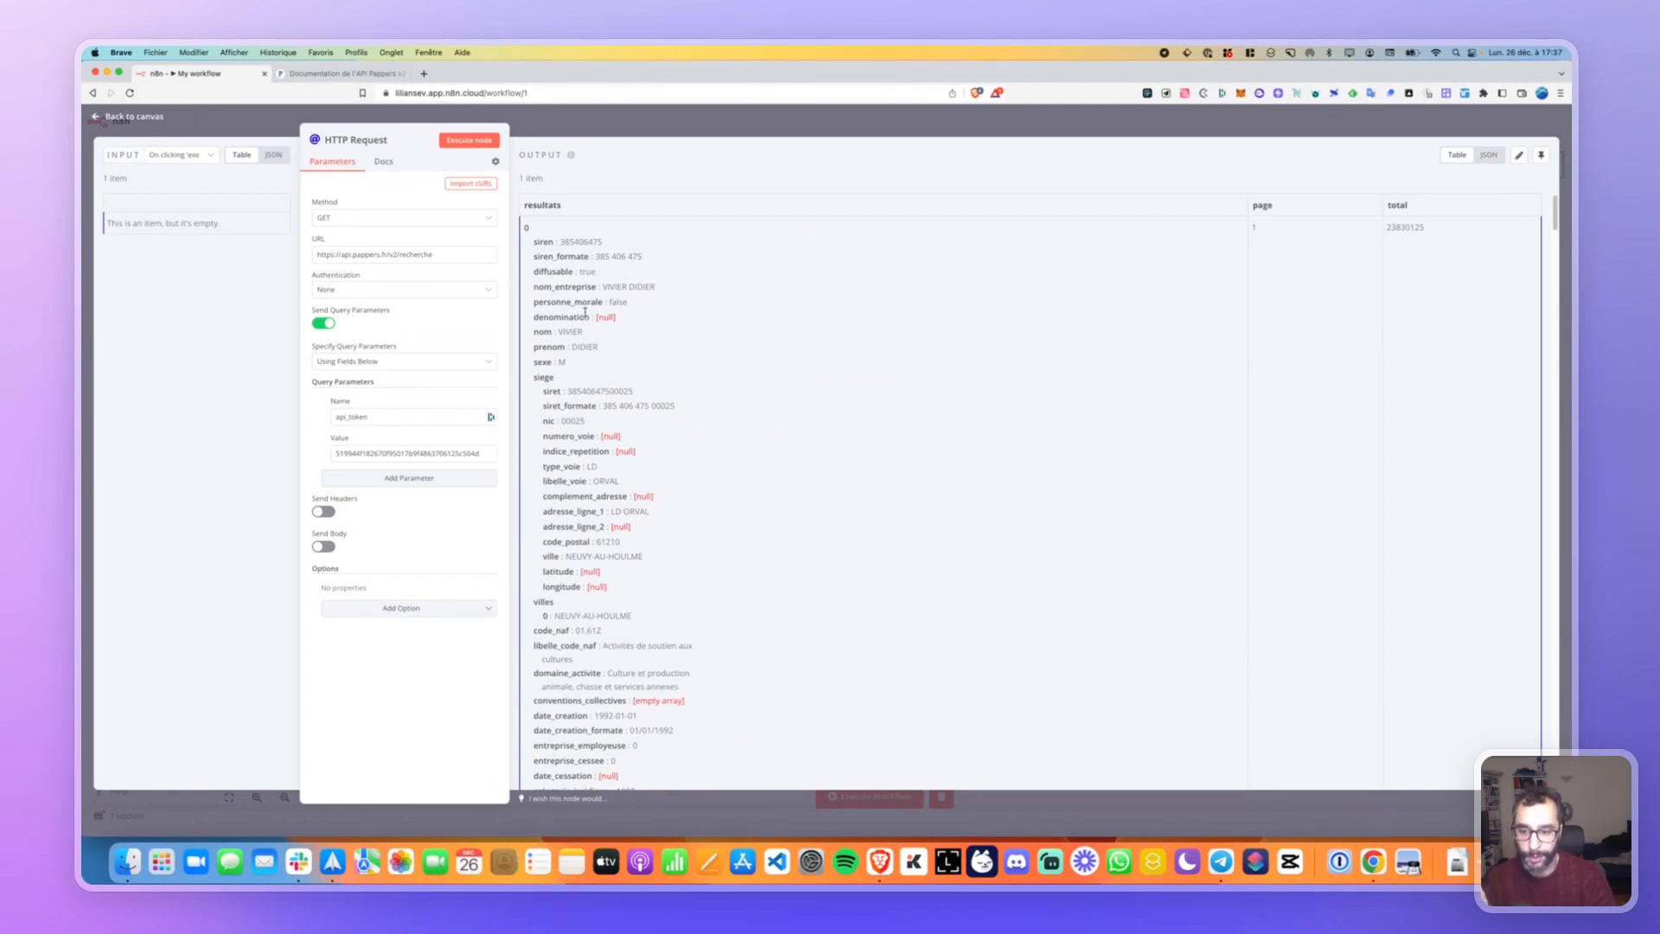
scroll(614, 315, down, 1)
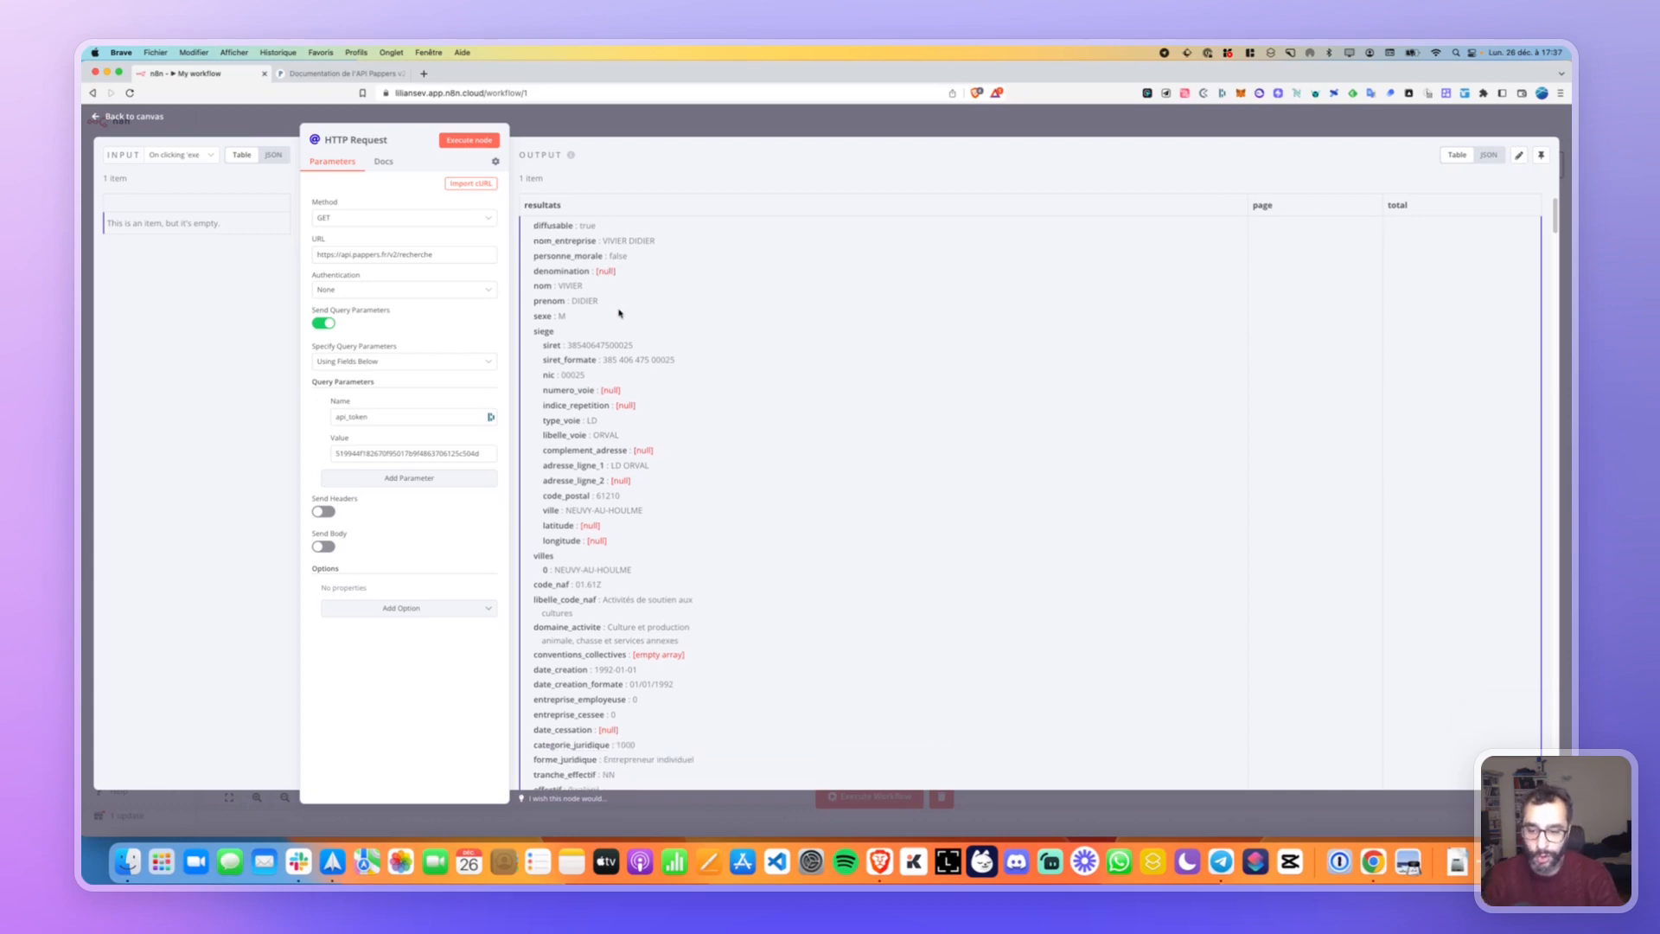
scroll(619, 313, down, 15)
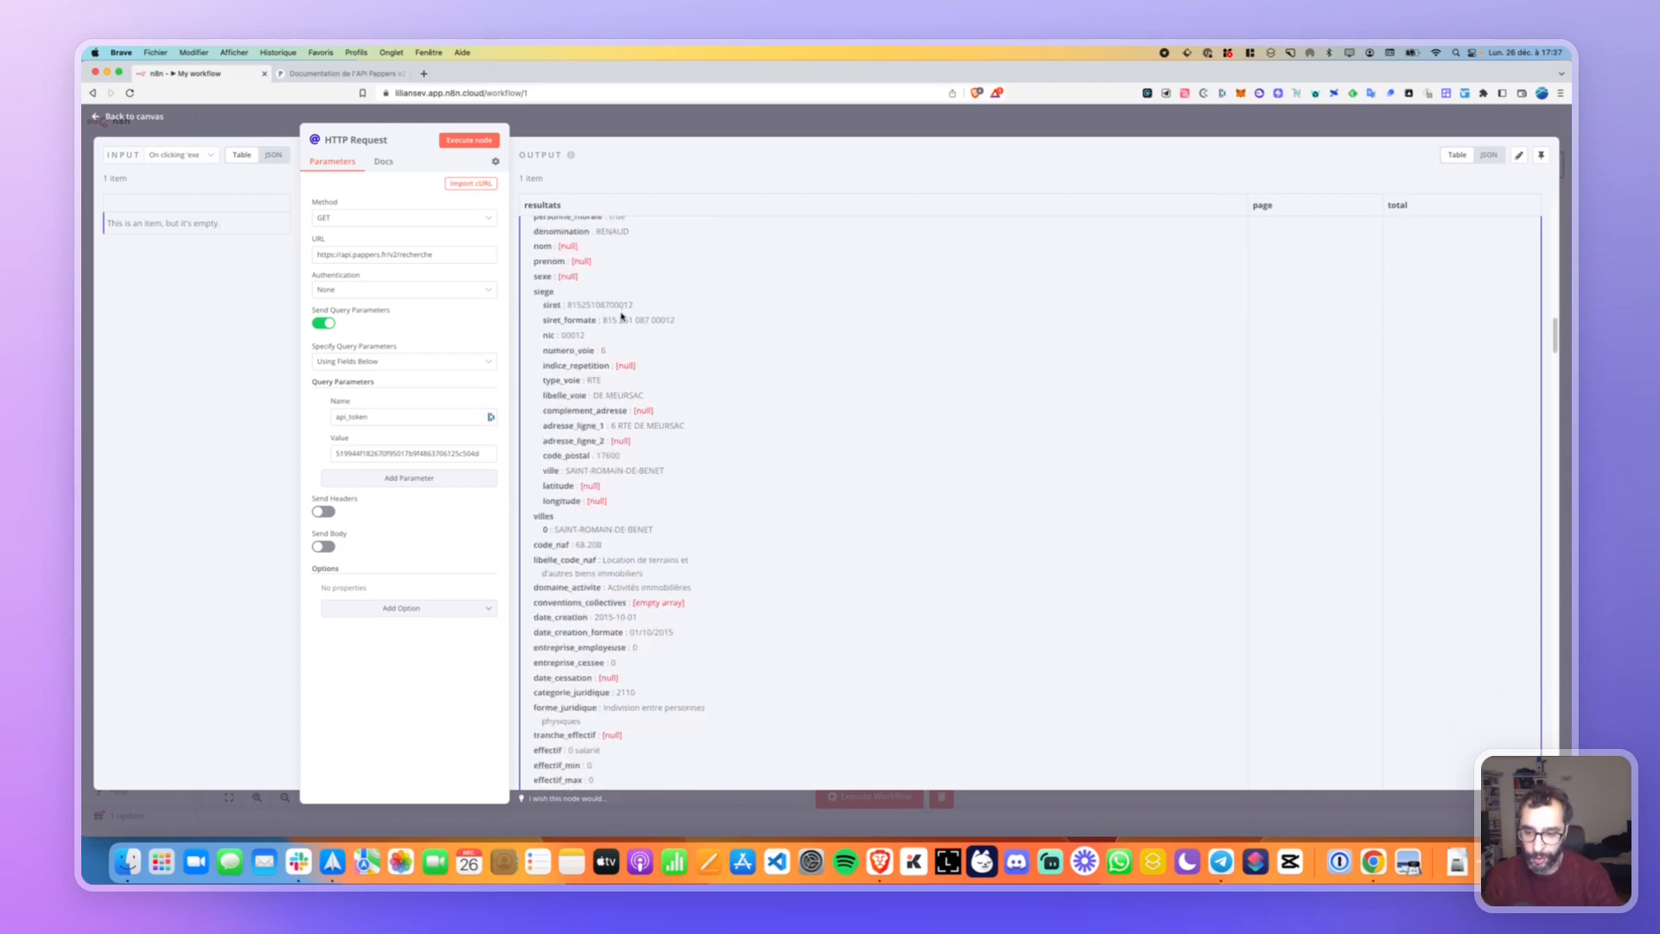
scroll(621, 317, down, 7)
scroll(612, 292, down, 8)
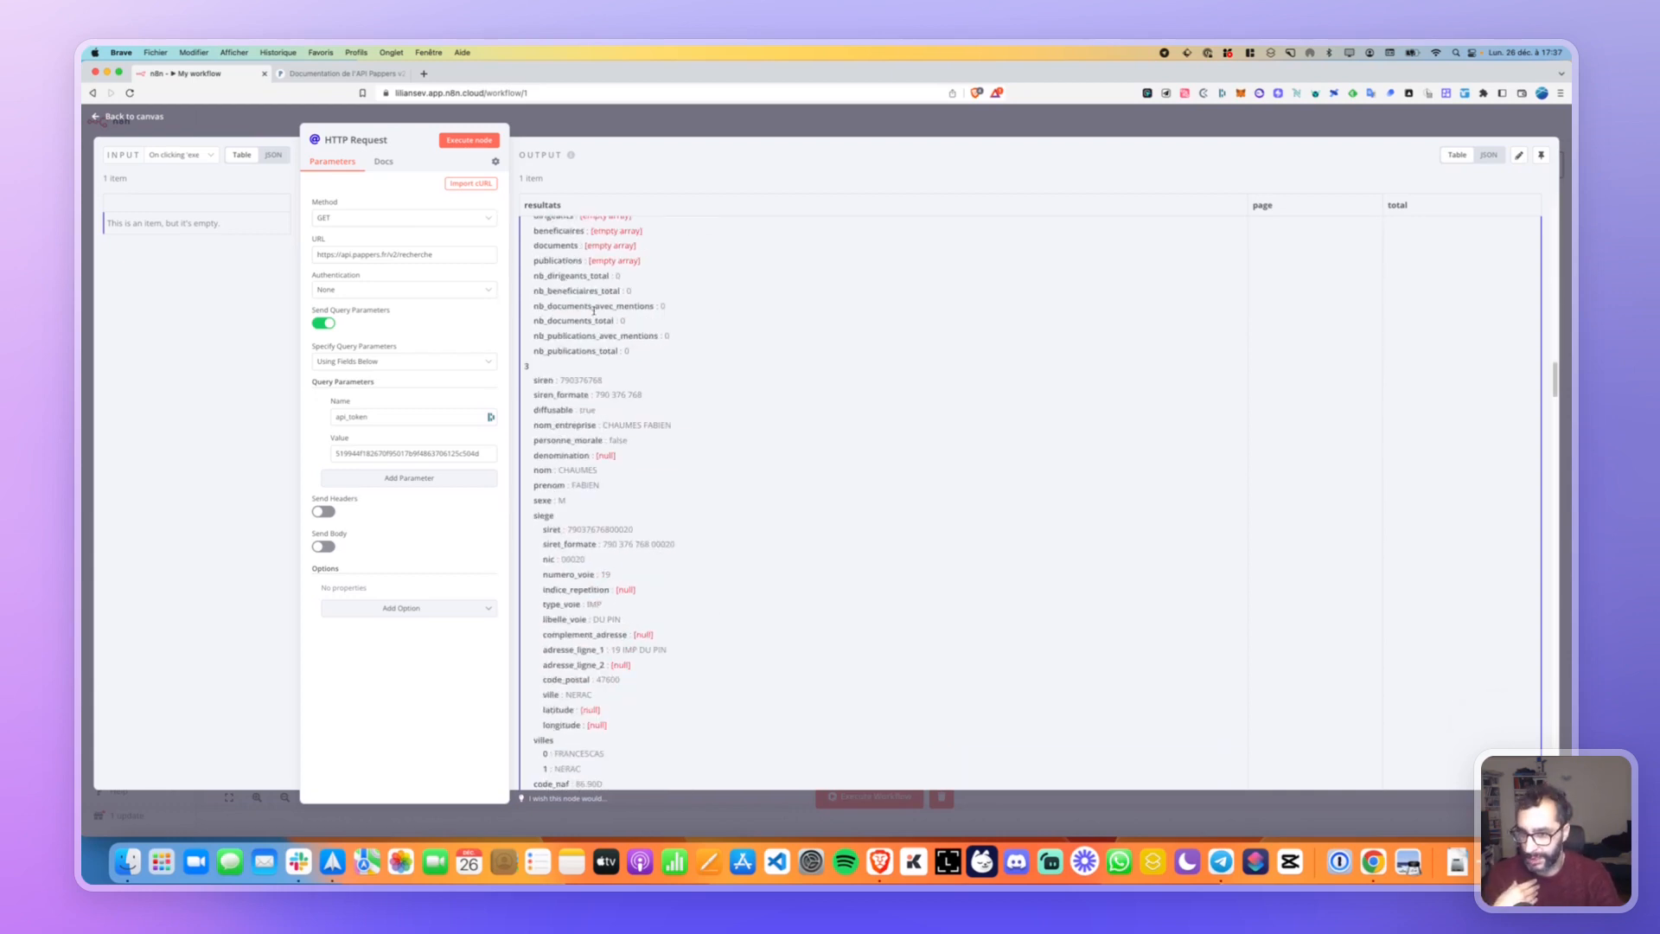
click(1488, 156)
click(1519, 155)
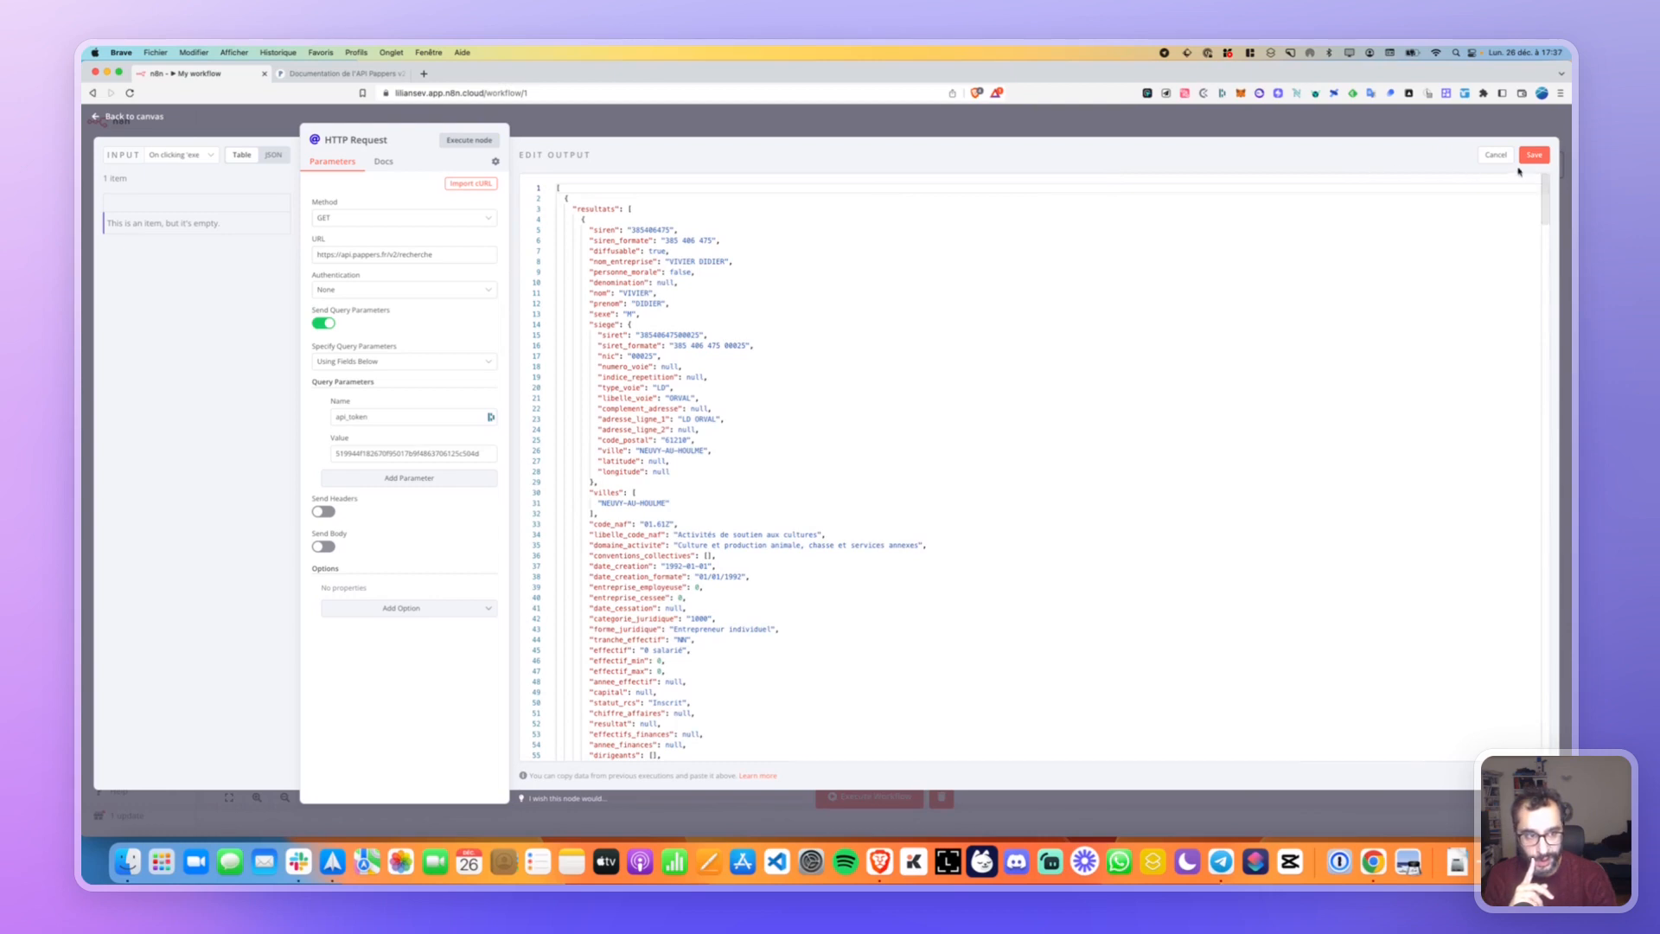
Discard the output edit and copy the output item's path.
click(708, 321)
click(1498, 158)
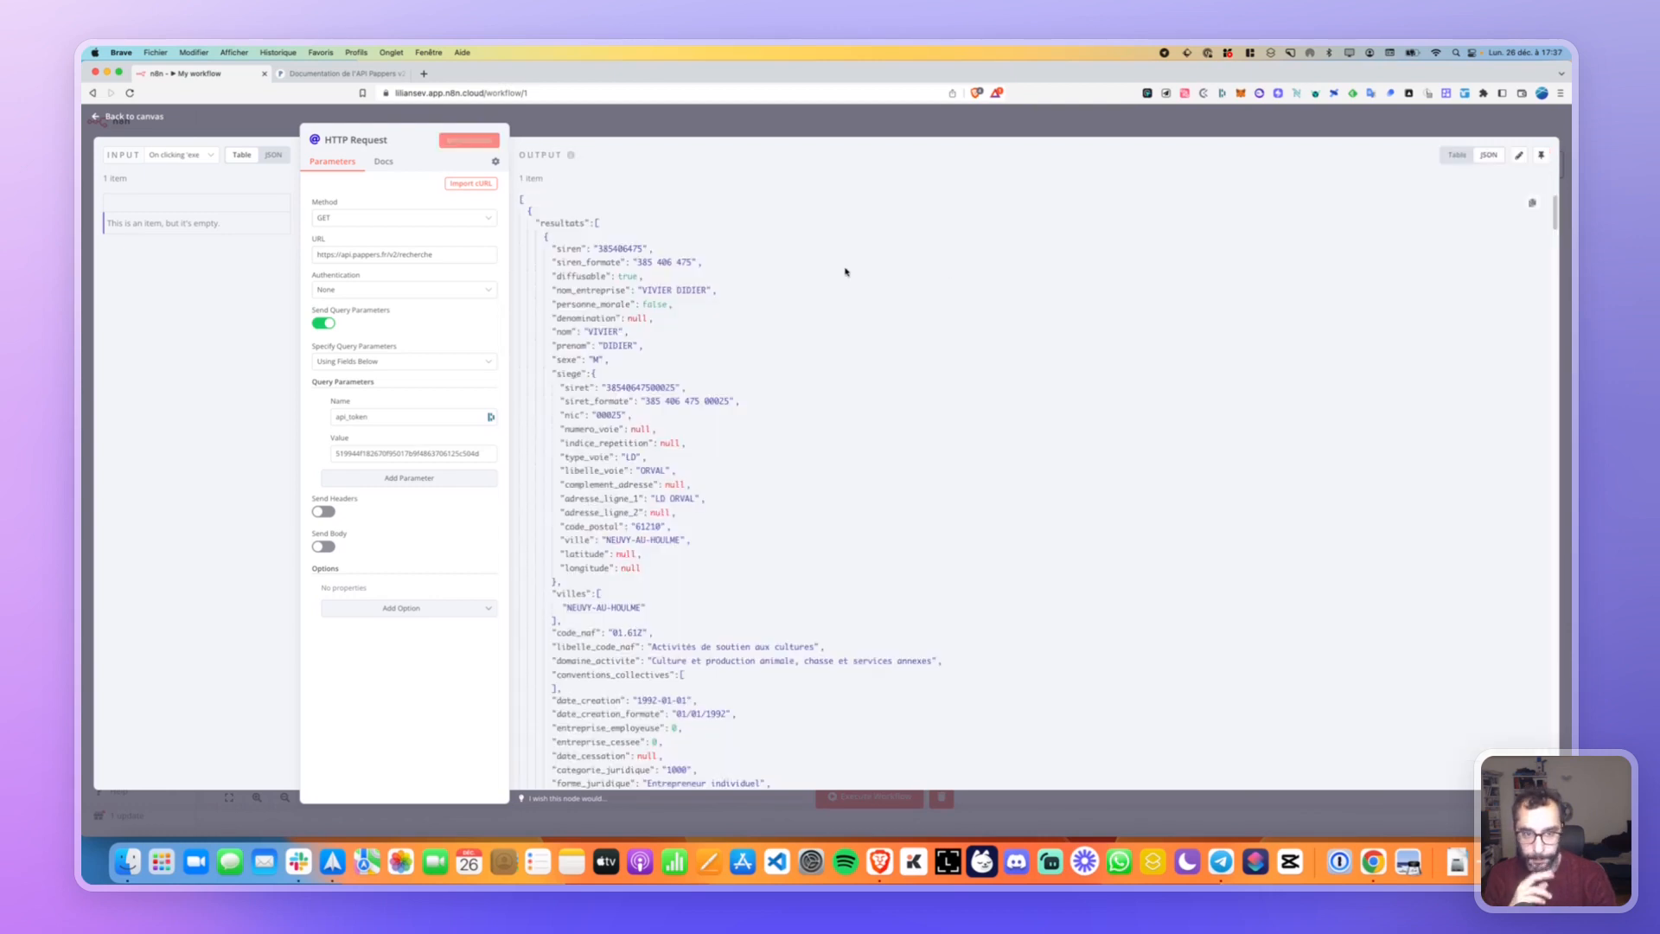
click(1530, 206)
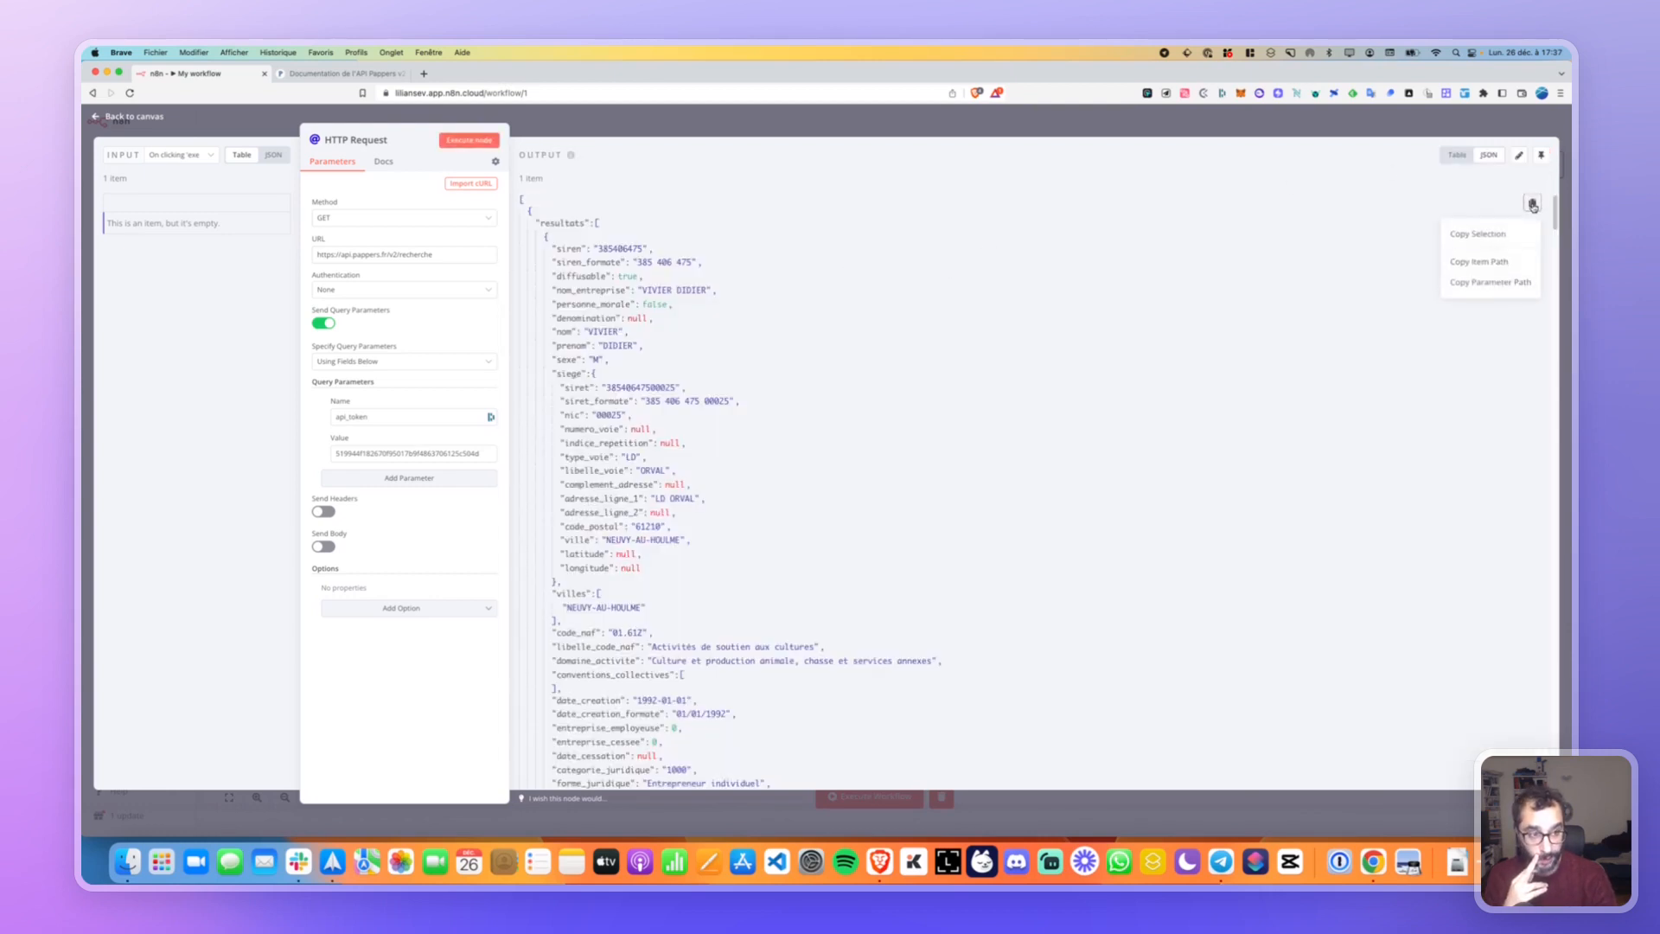
click(1482, 268)
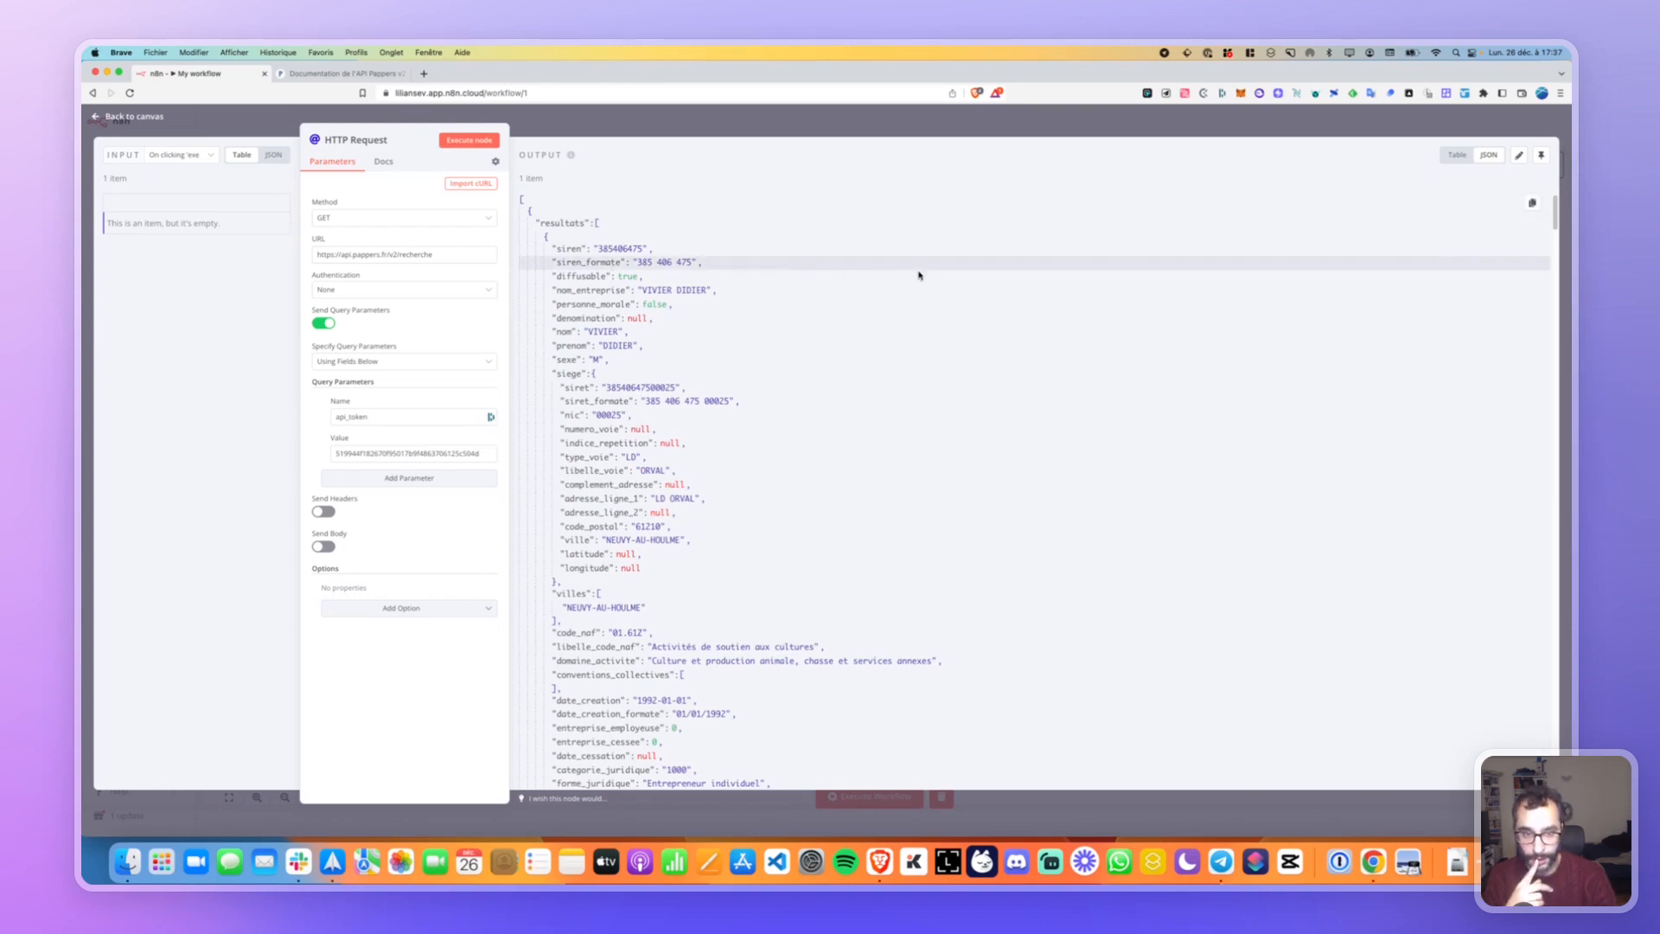
Copy the resultats field's parameter path and item path, then expand the array again.
click(597, 224)
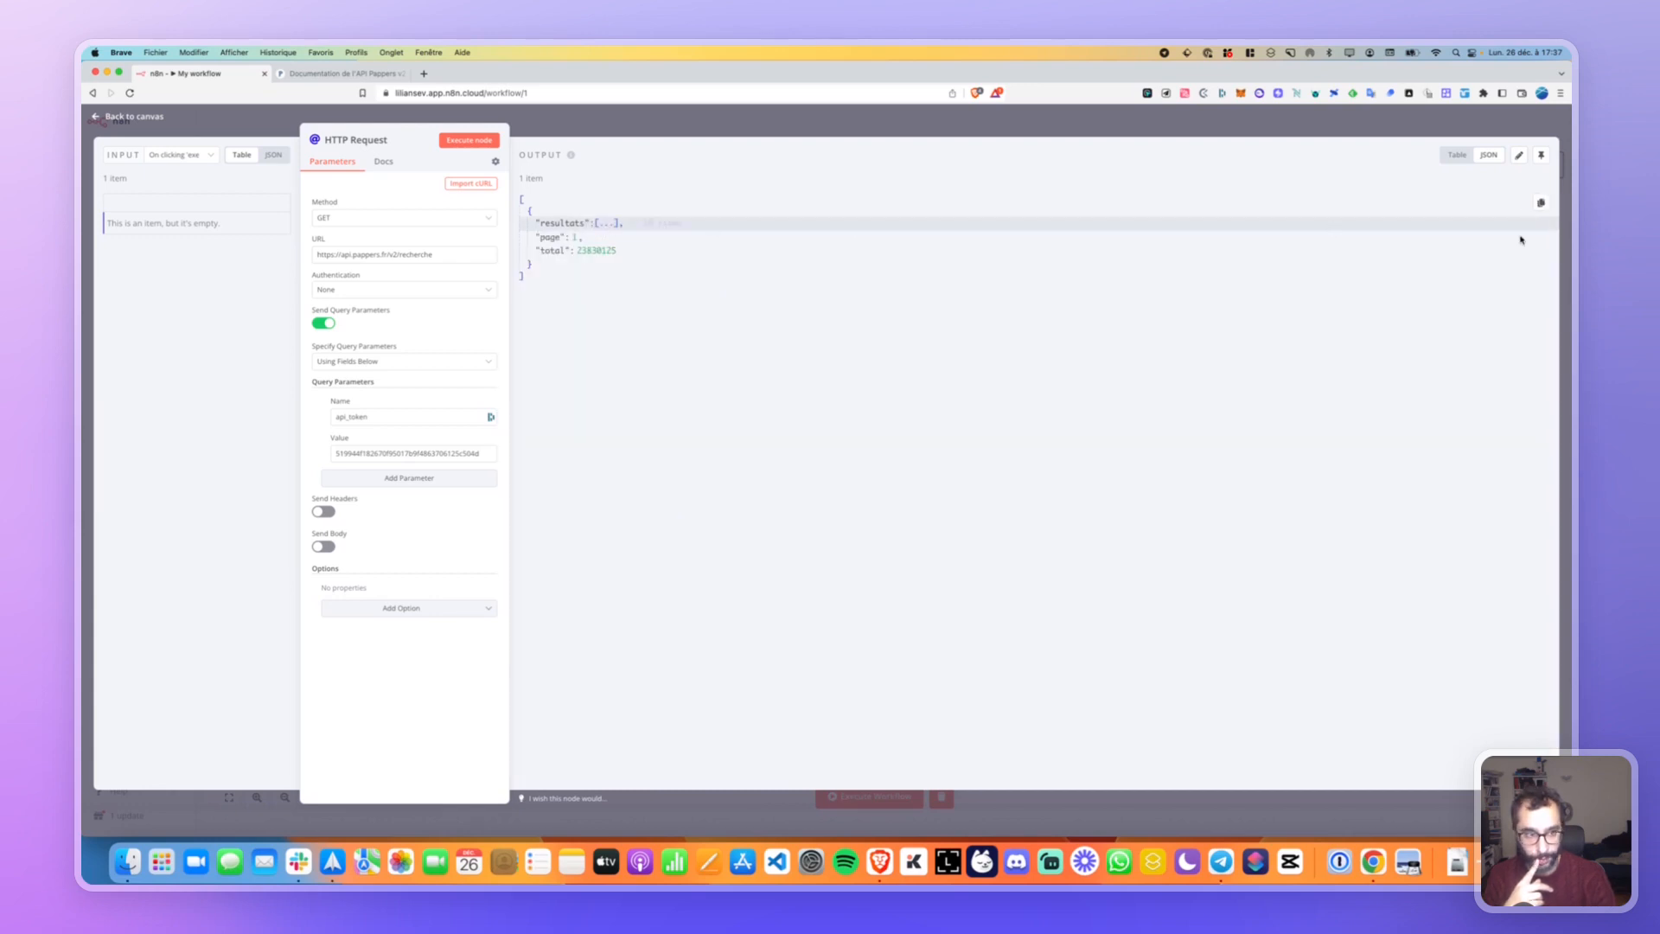
click(1541, 202)
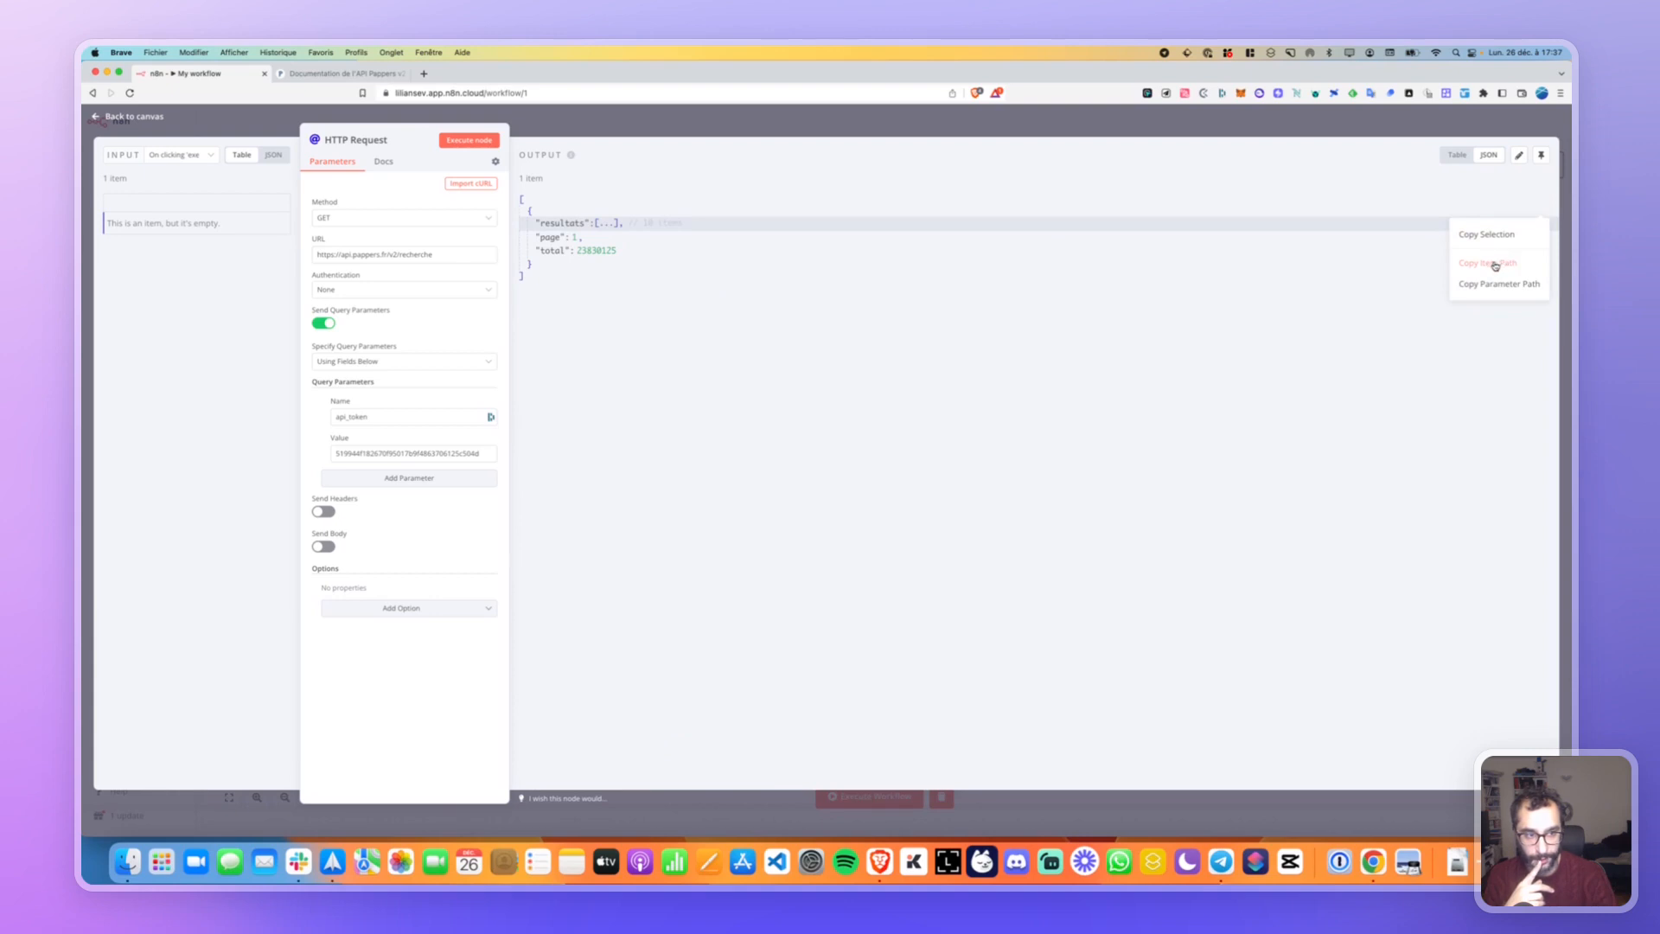
click(1509, 285)
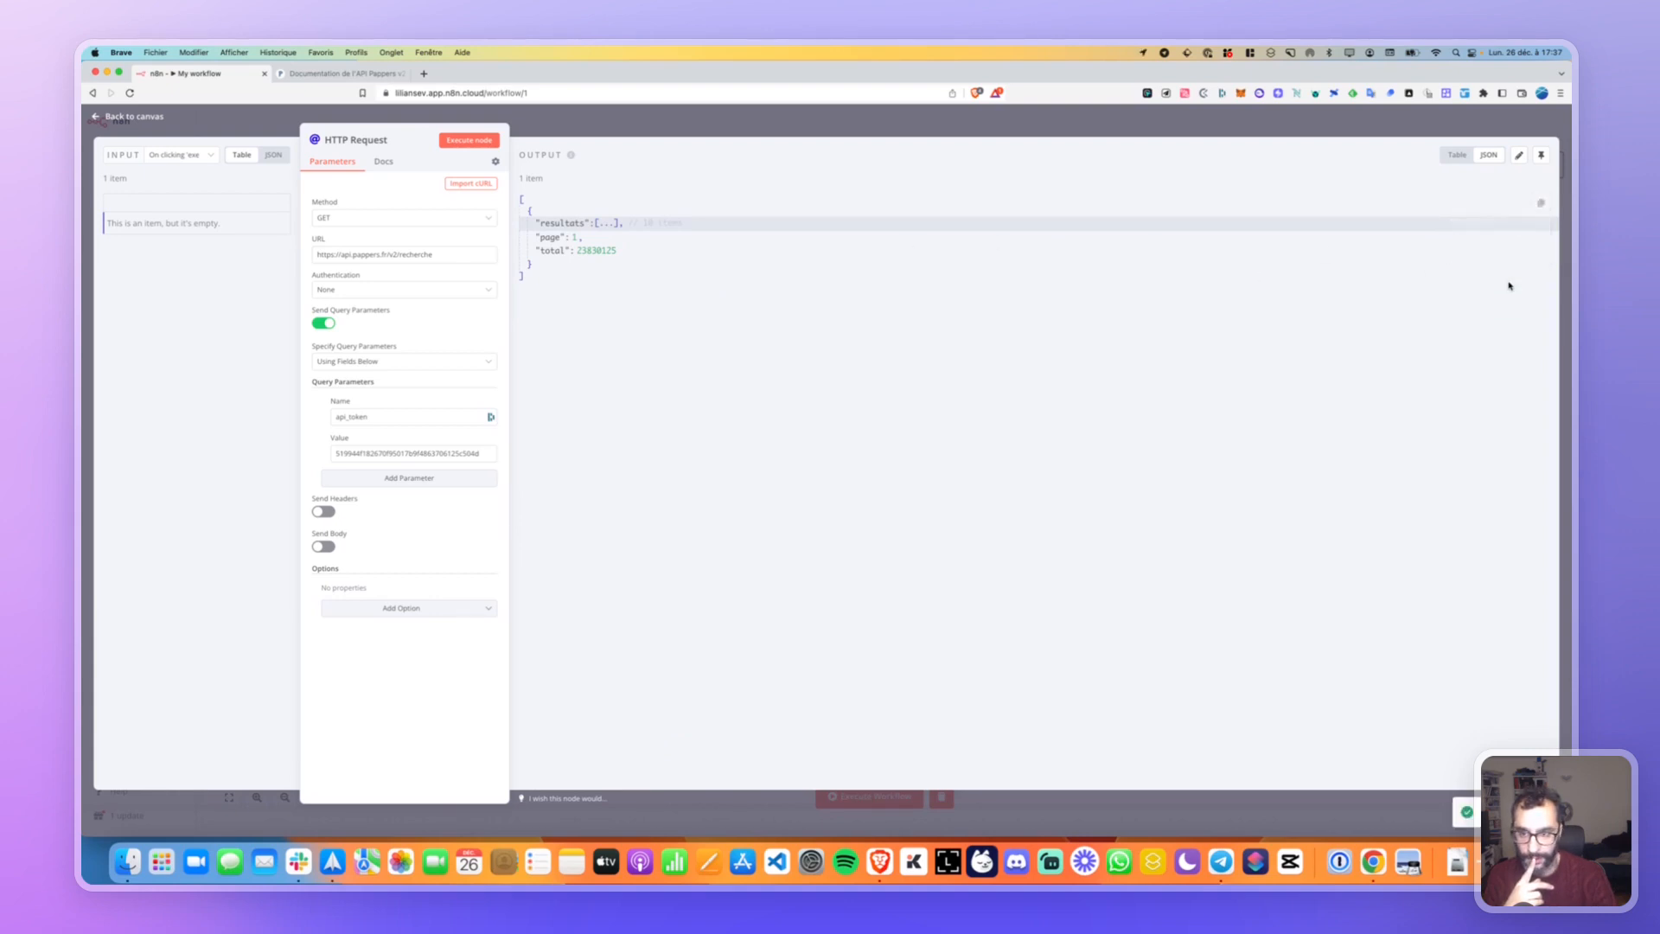
click(1540, 202)
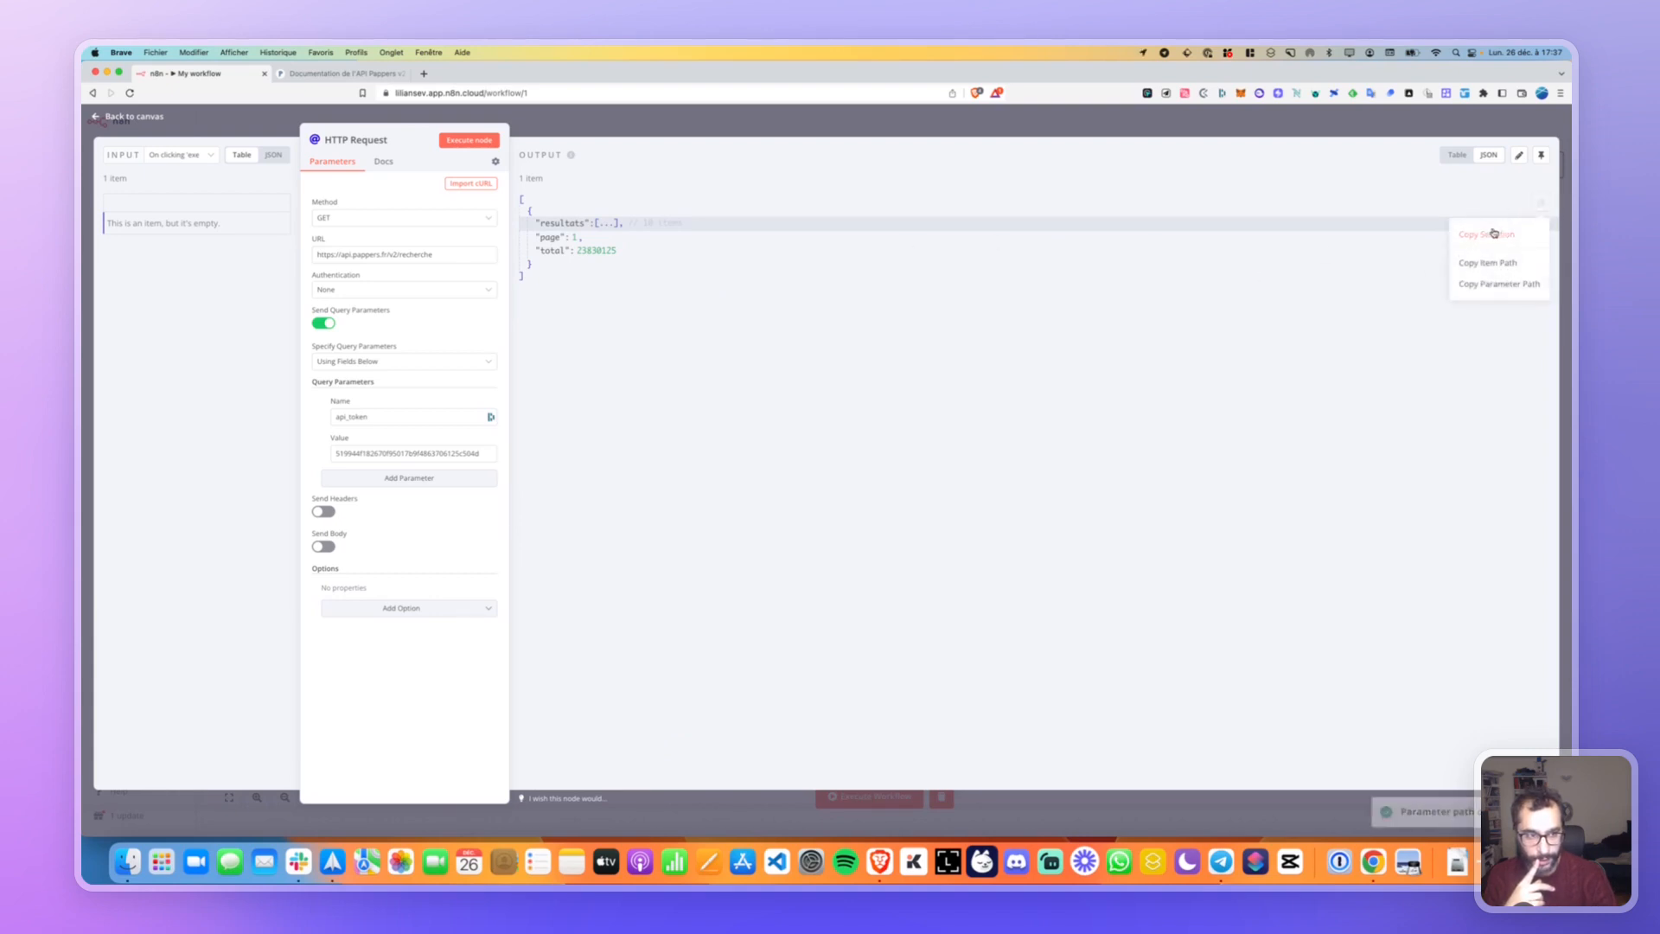
click(1486, 263)
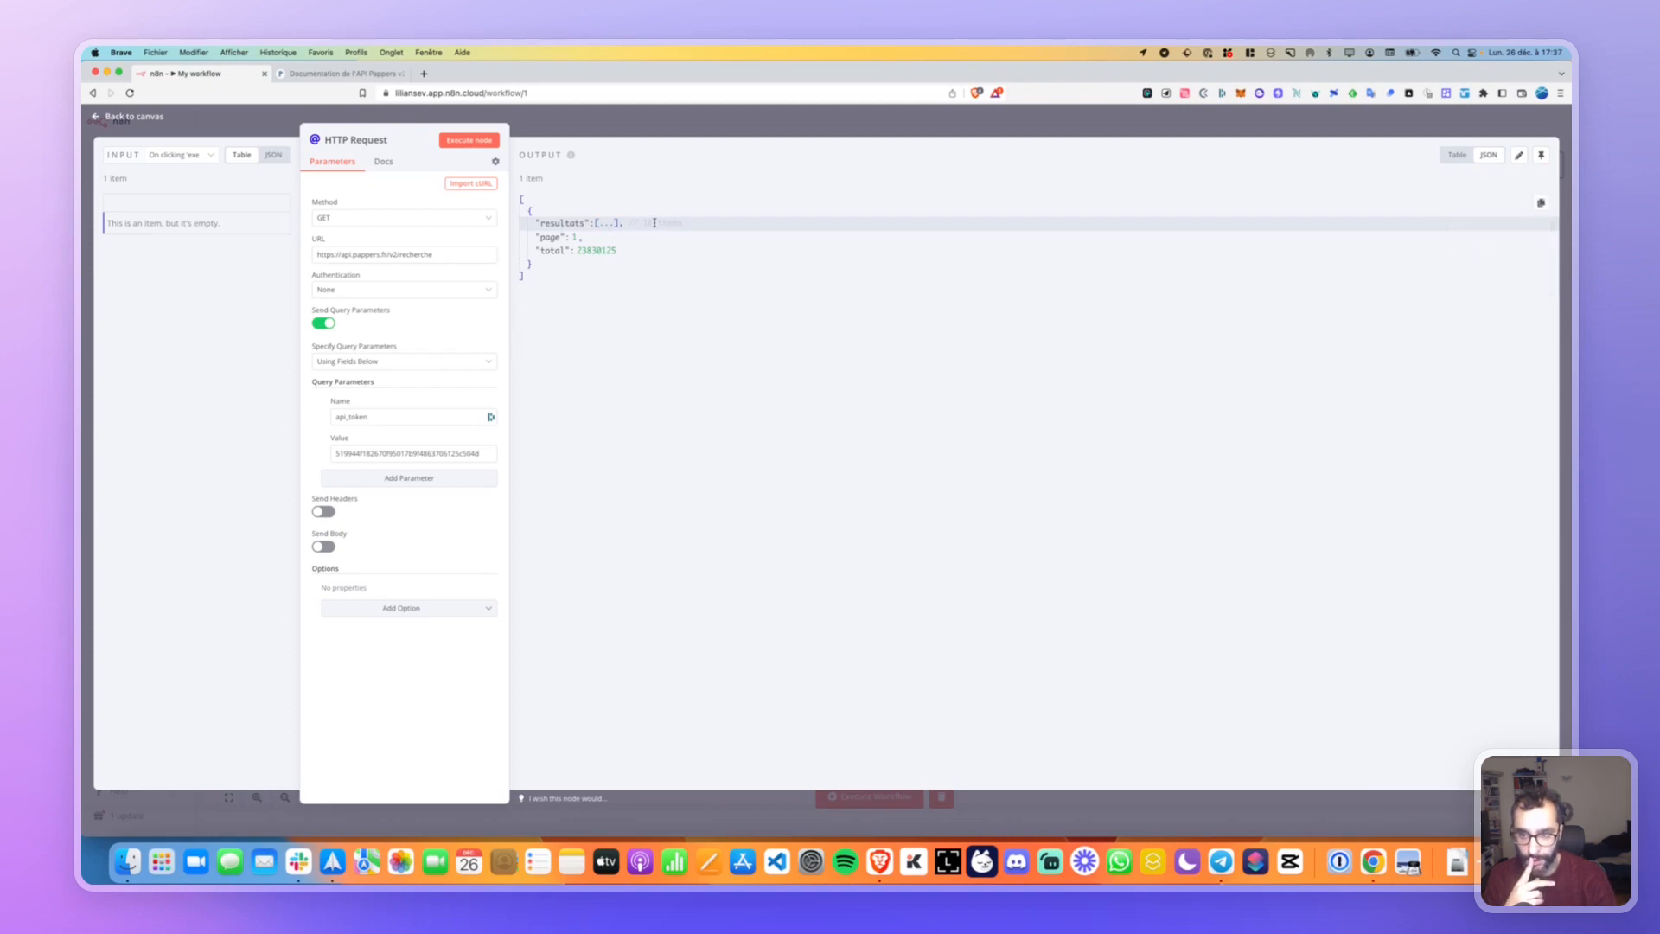
click(610, 224)
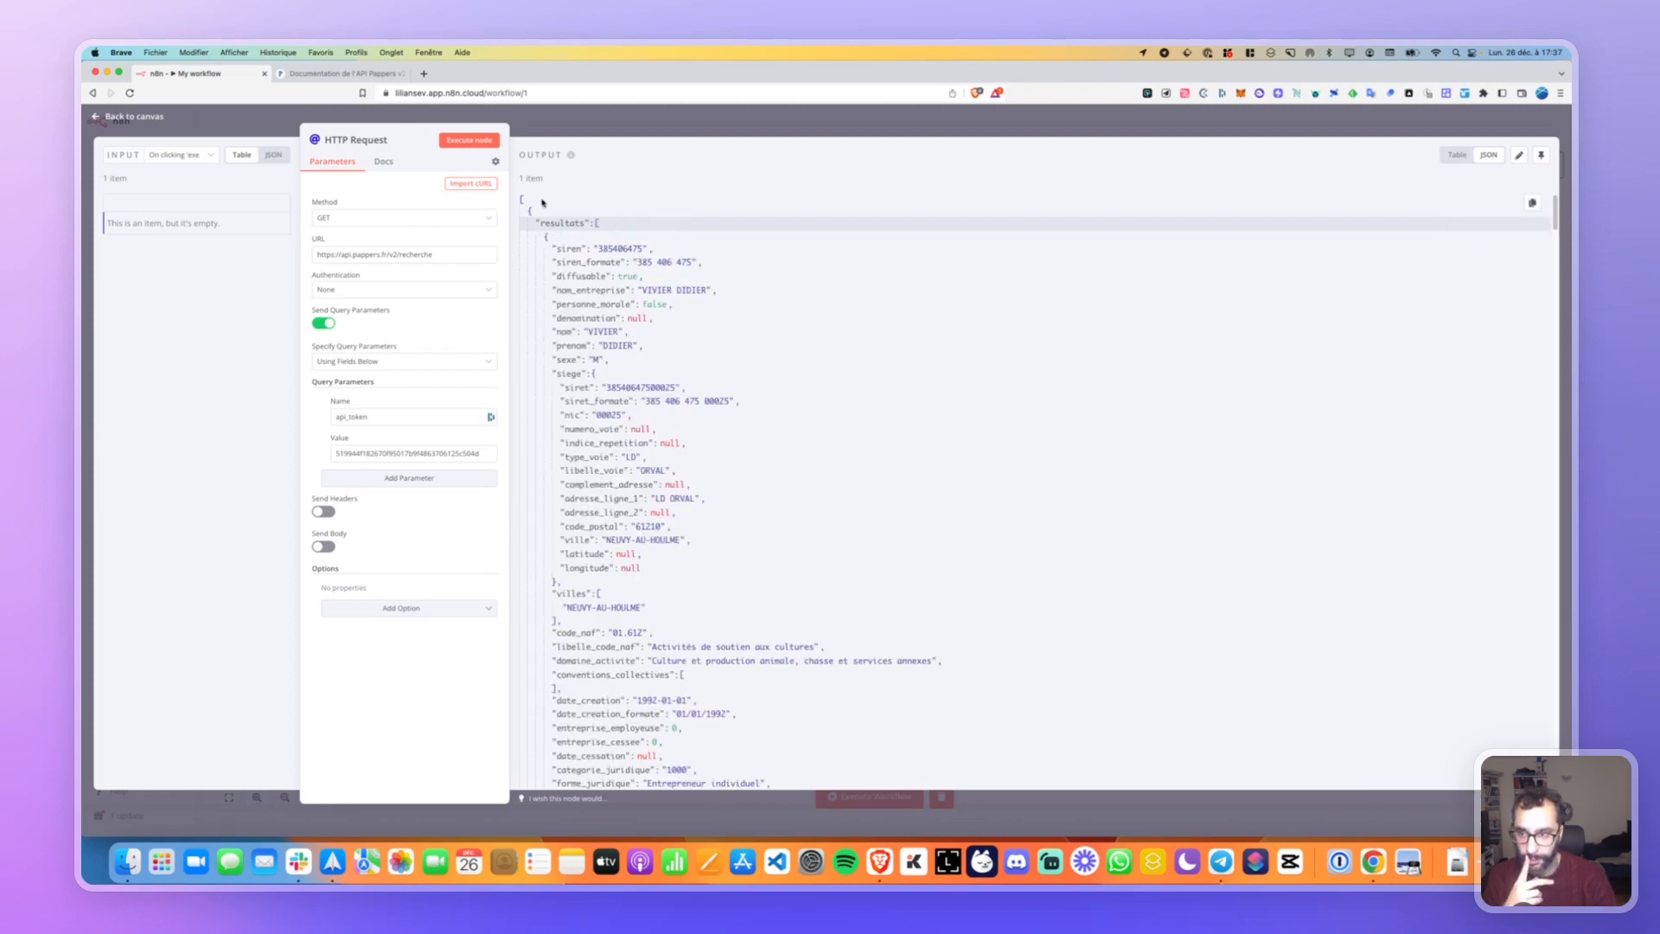
Open hoppscotch.io and paste the copied resultats path over its request body.
key(super+t)
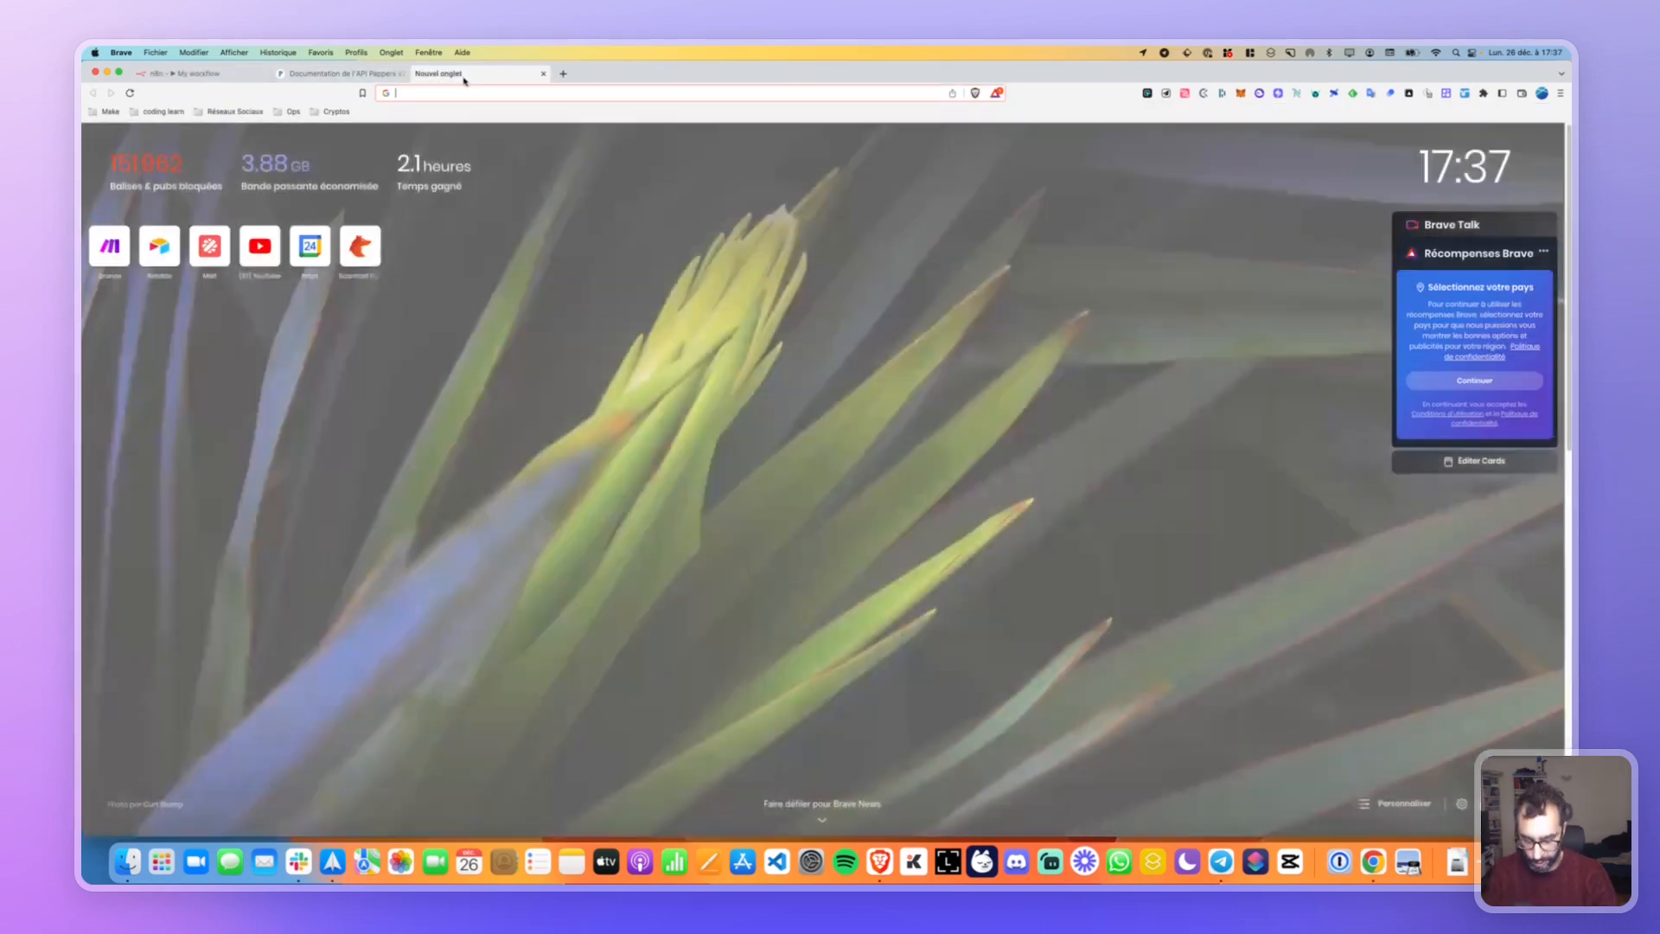
text(hoppscotch.io)
key(Return)
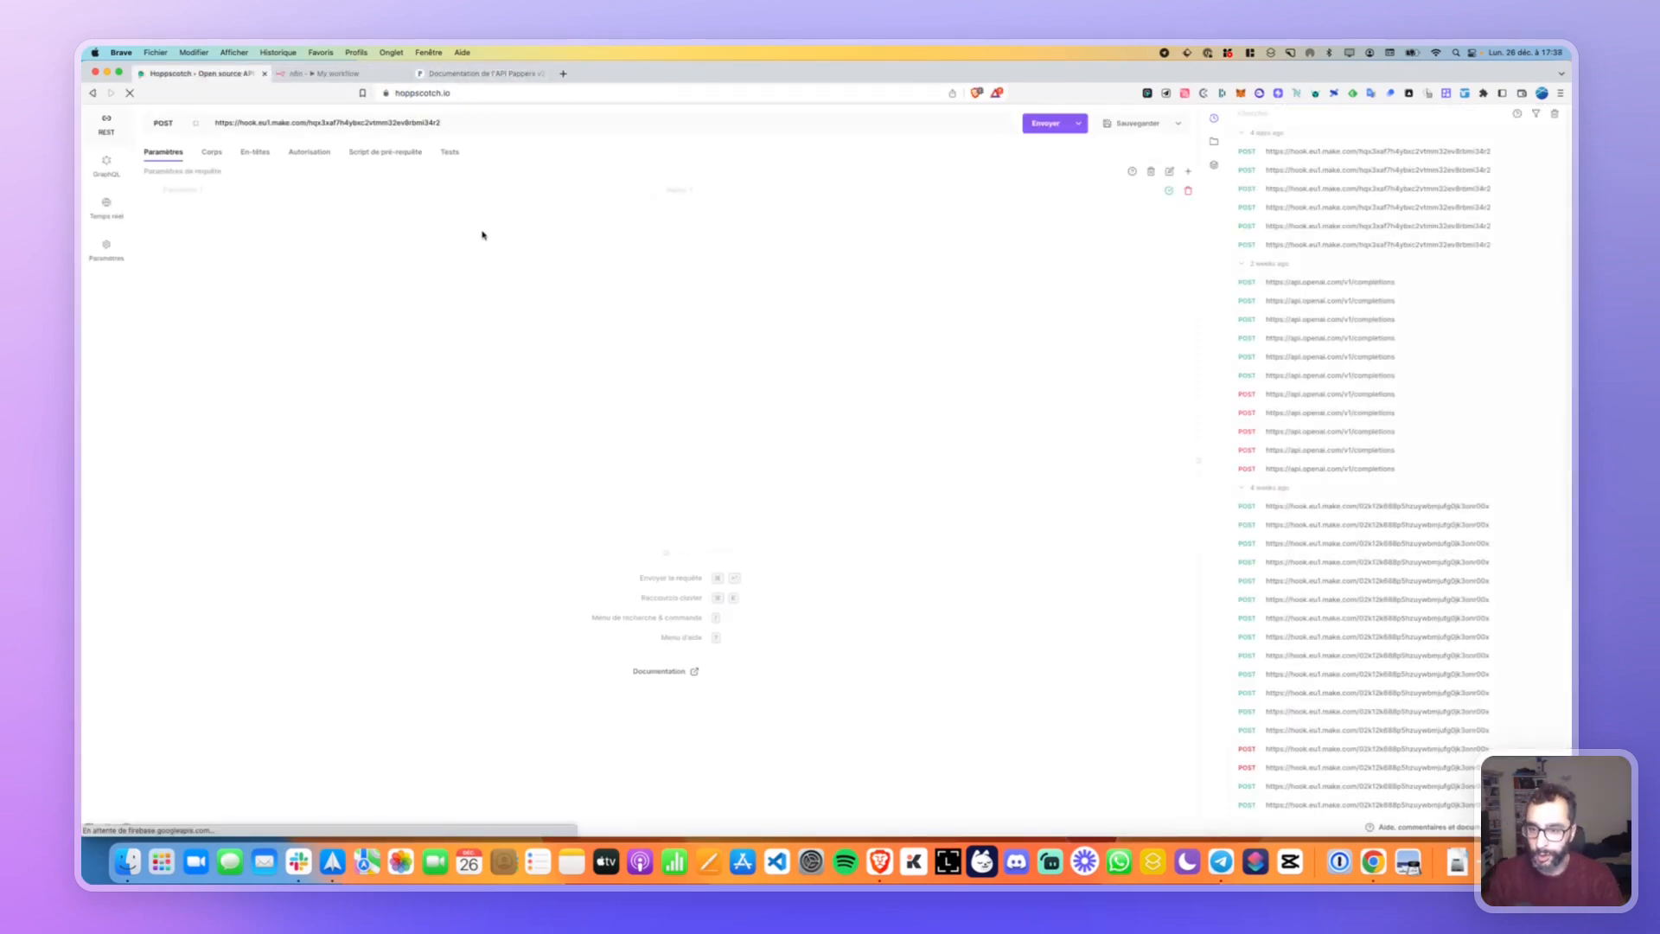
click(211, 154)
click(151, 266)
key(super+a)
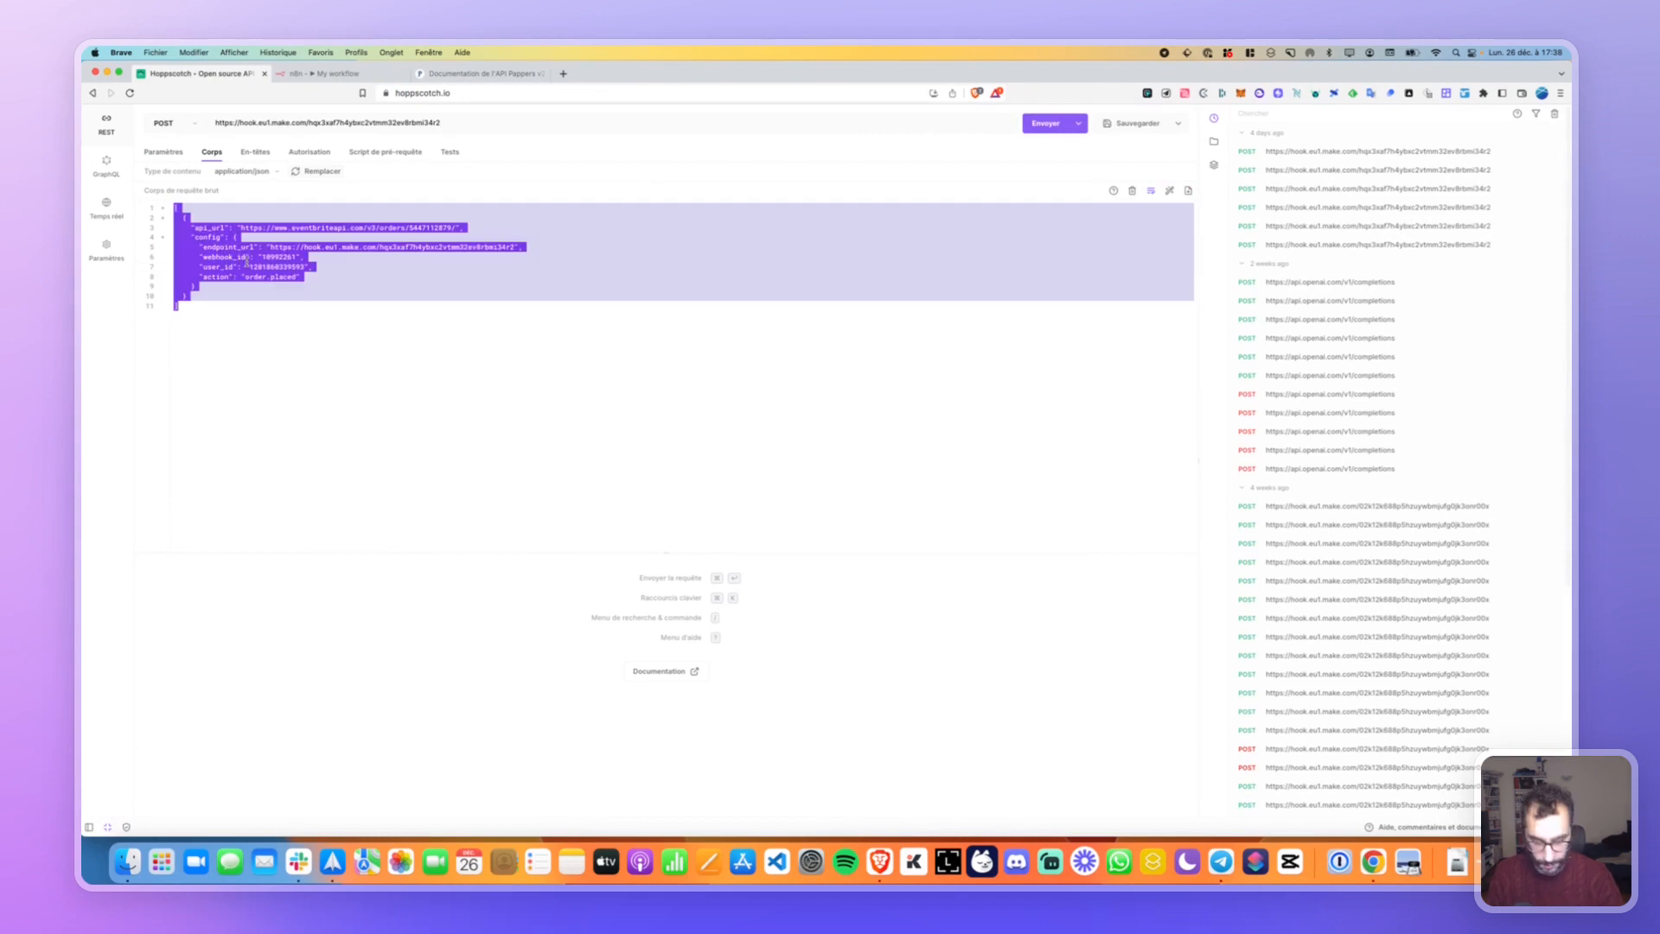
key(super+v)
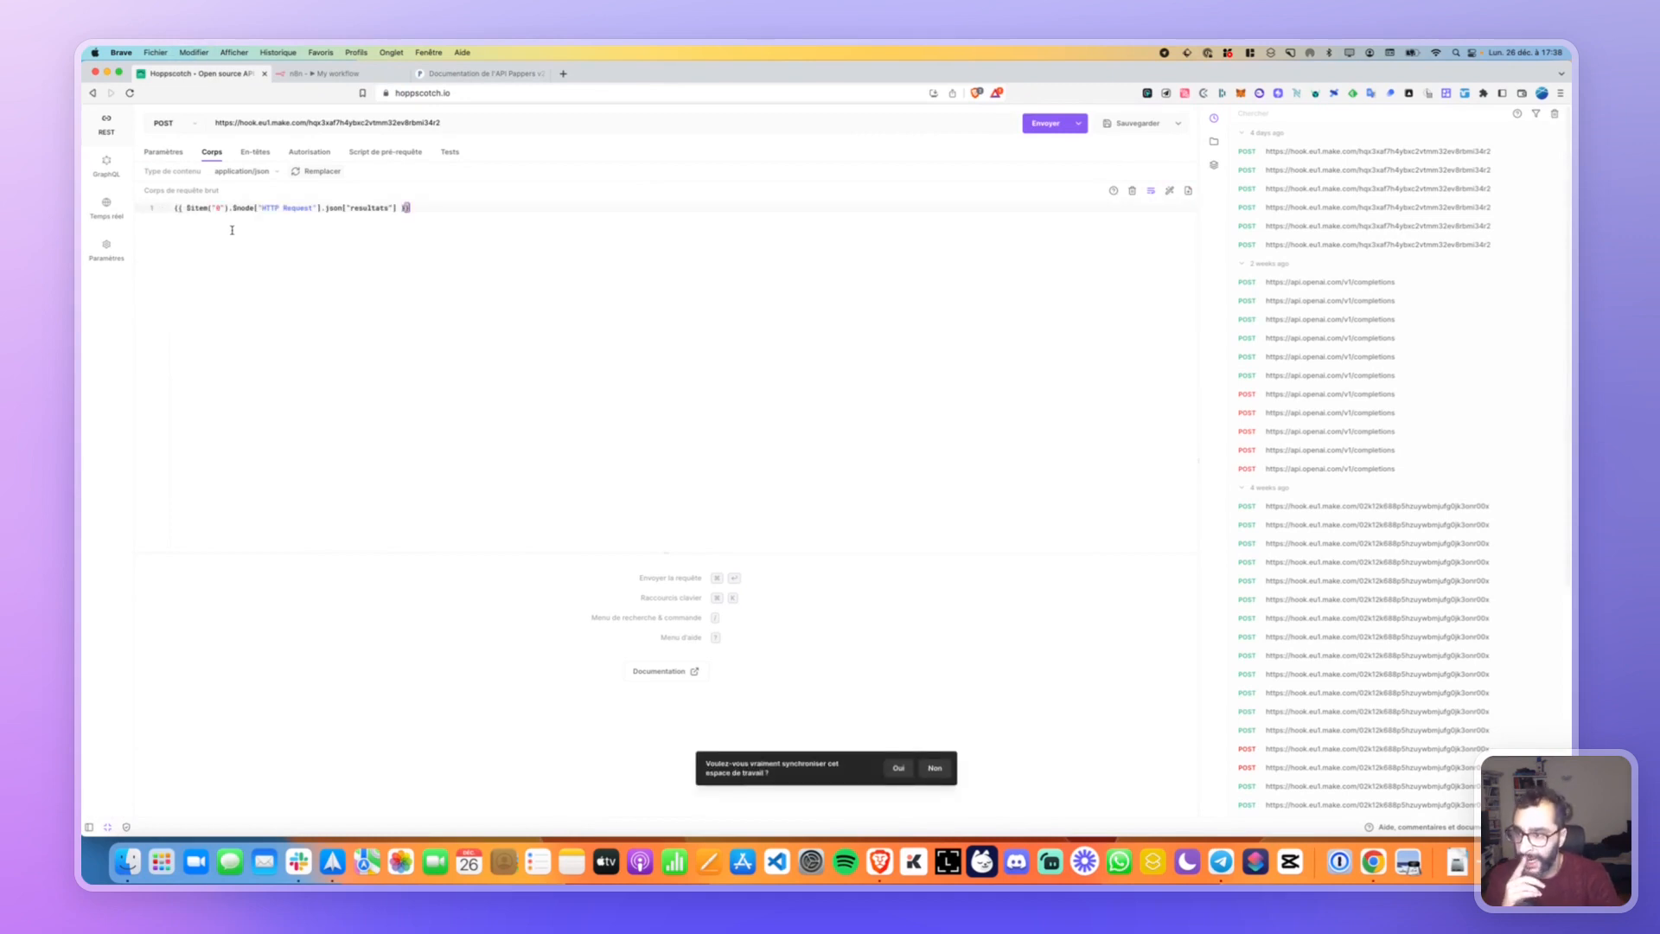
Examine the pasted expression, trying a {{16.valeur.data.A line below it, then erase it.
click(322, 74)
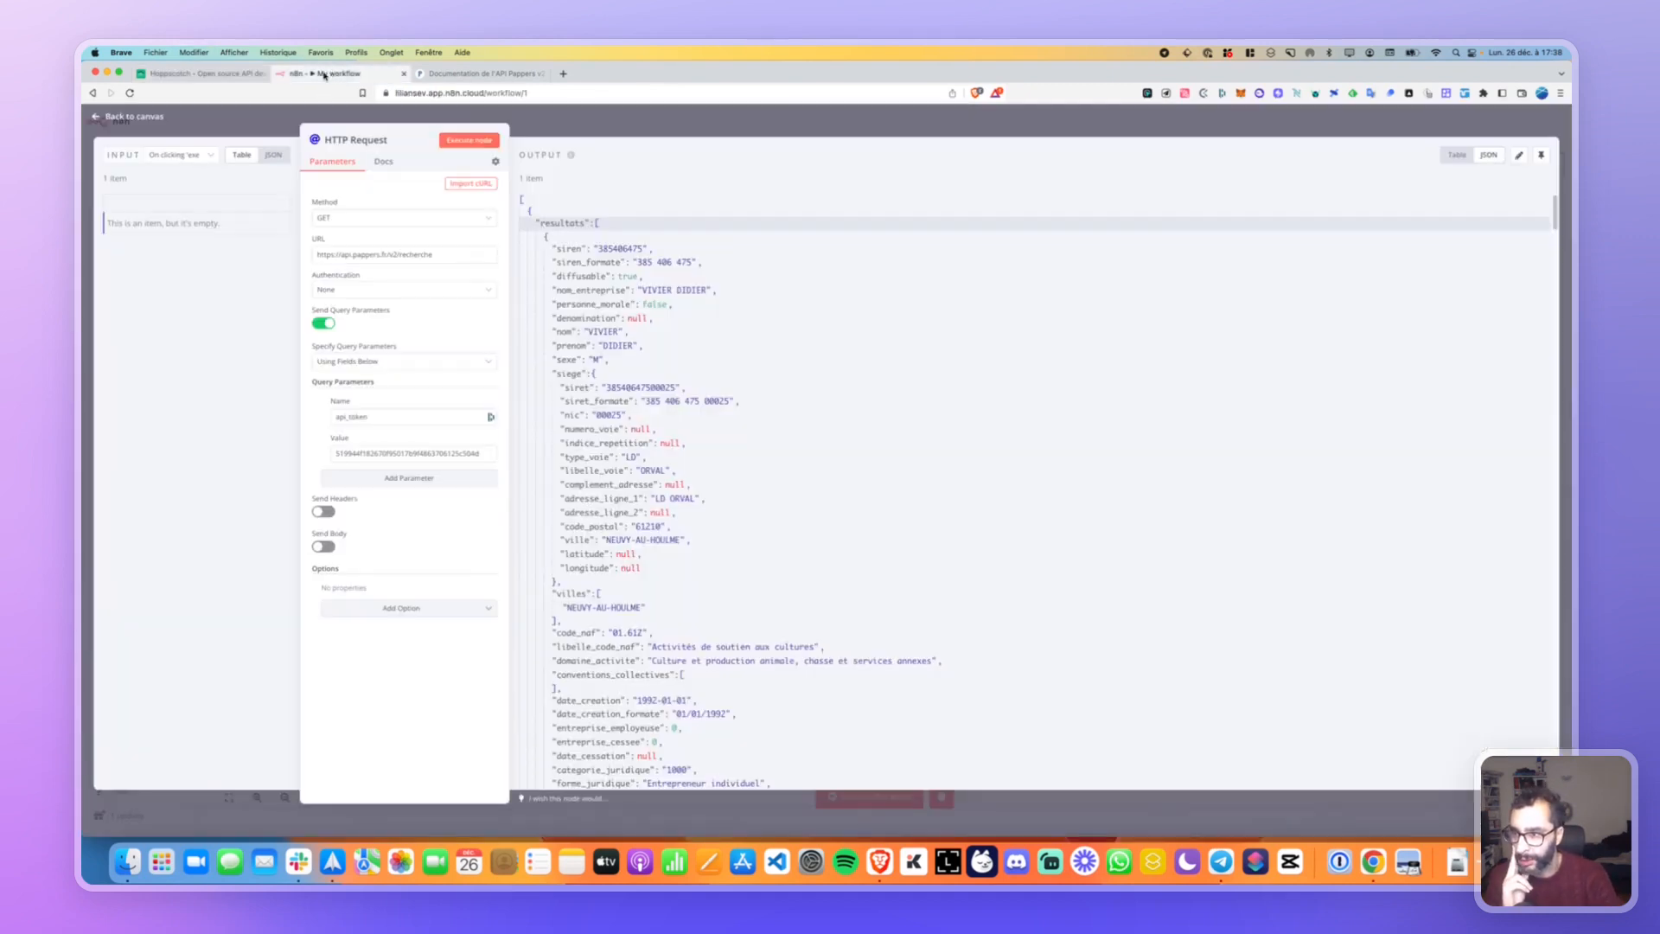
click(194, 74)
drag(208, 207, 409, 207)
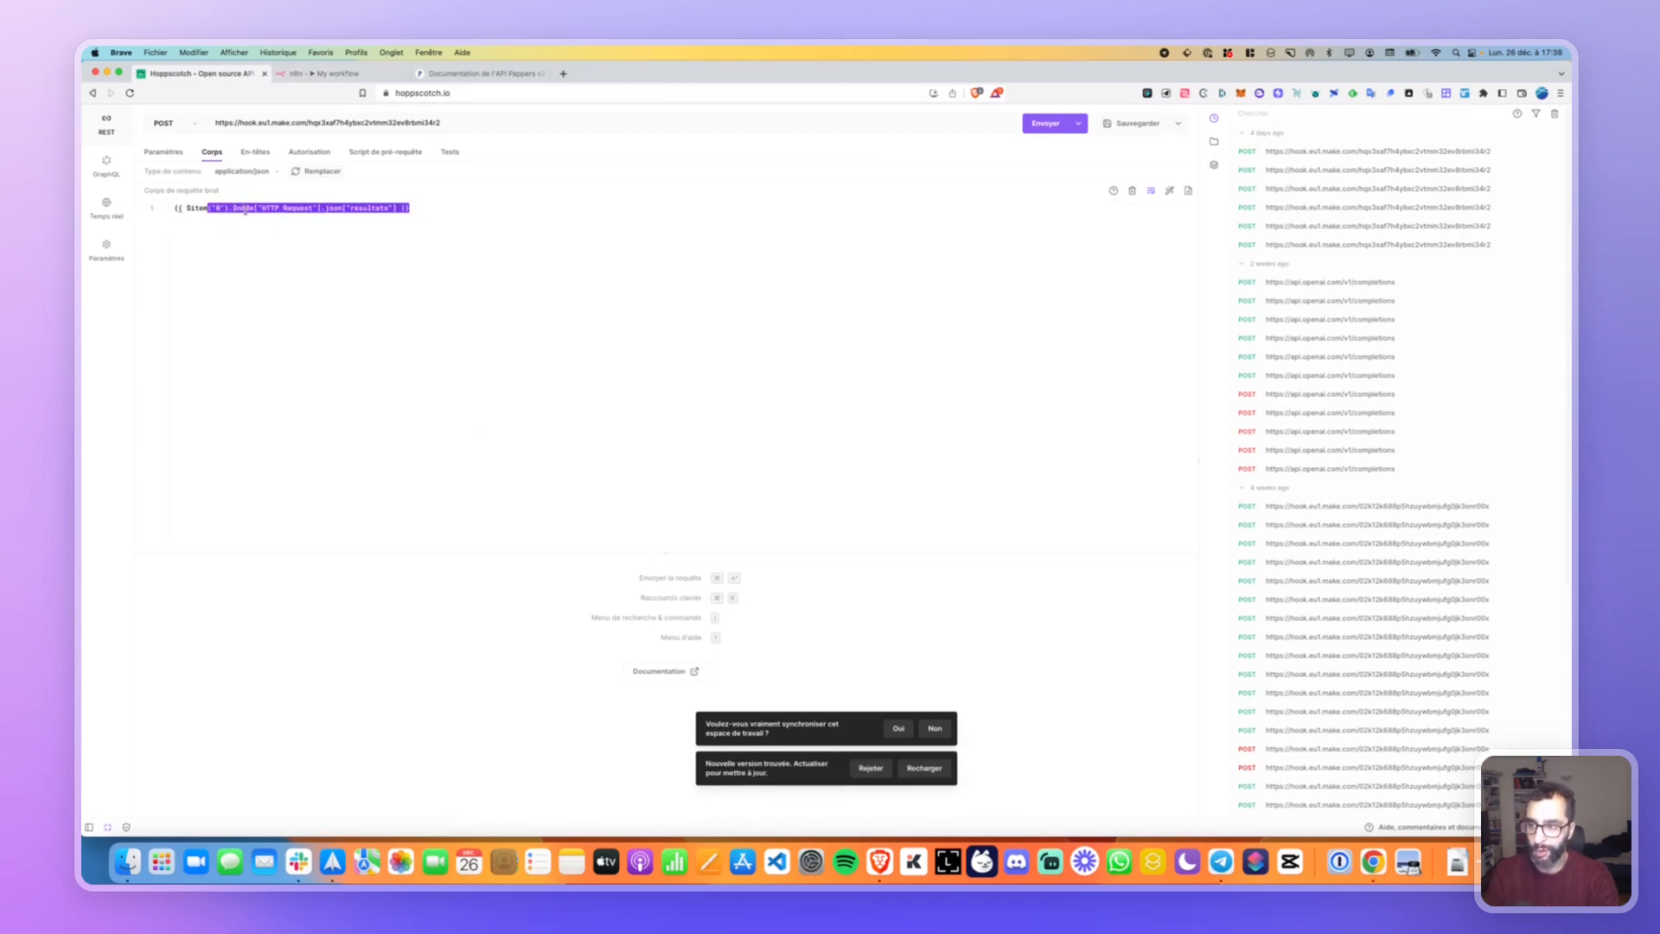
click(435, 211)
key(Return)
key(Return)
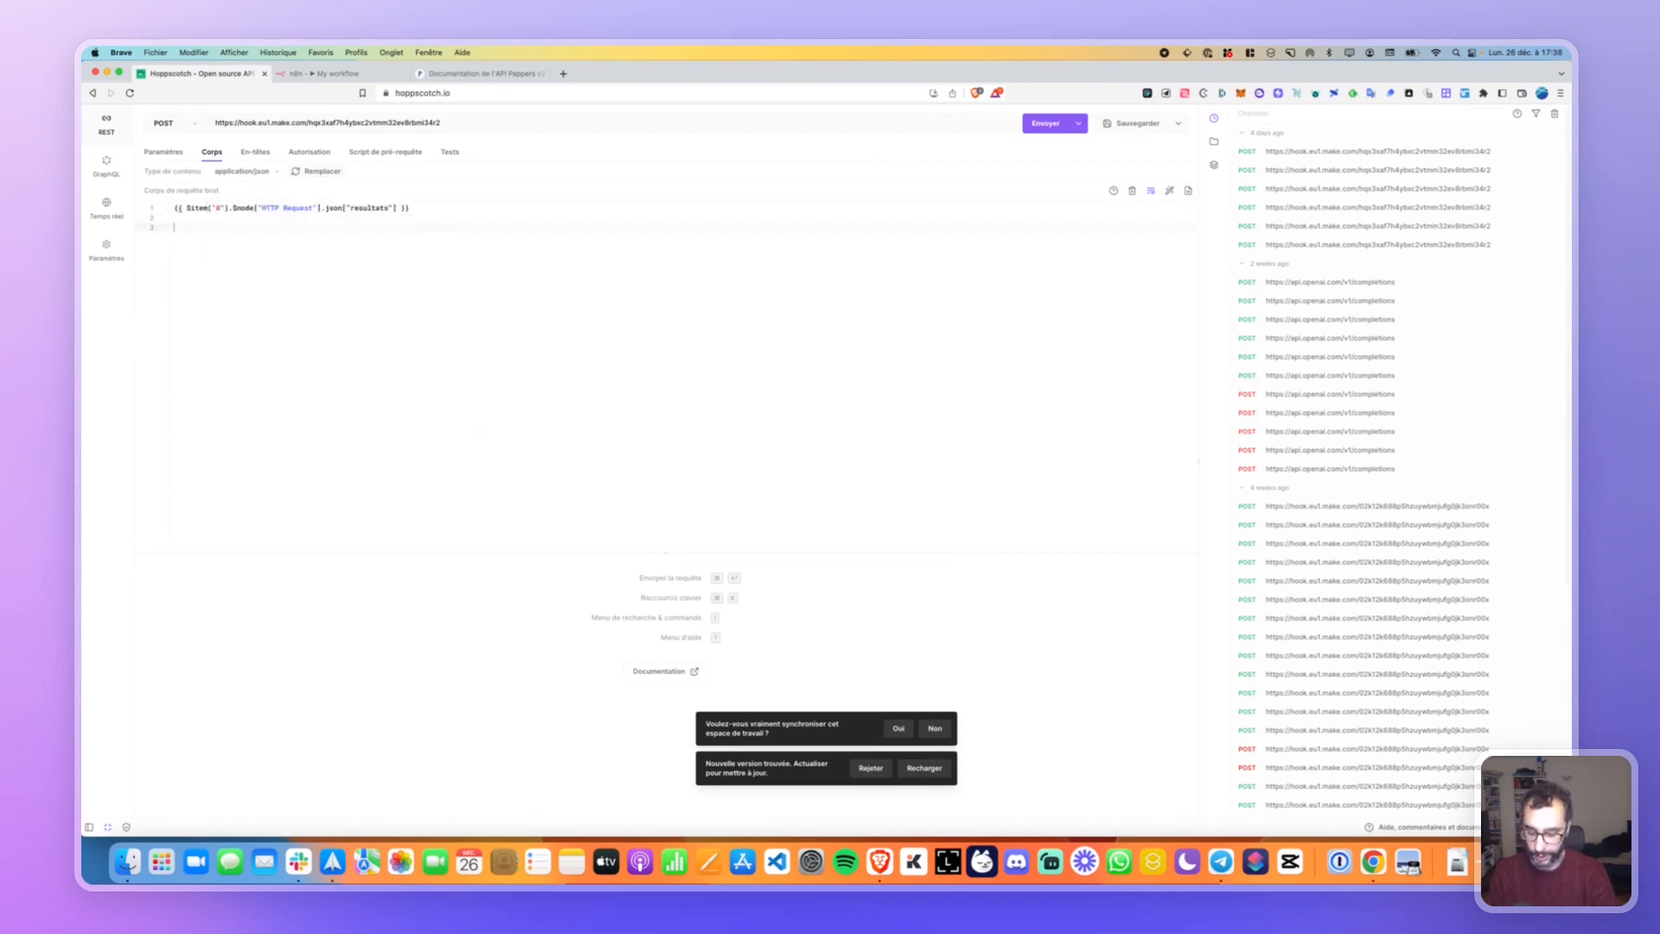
text({)
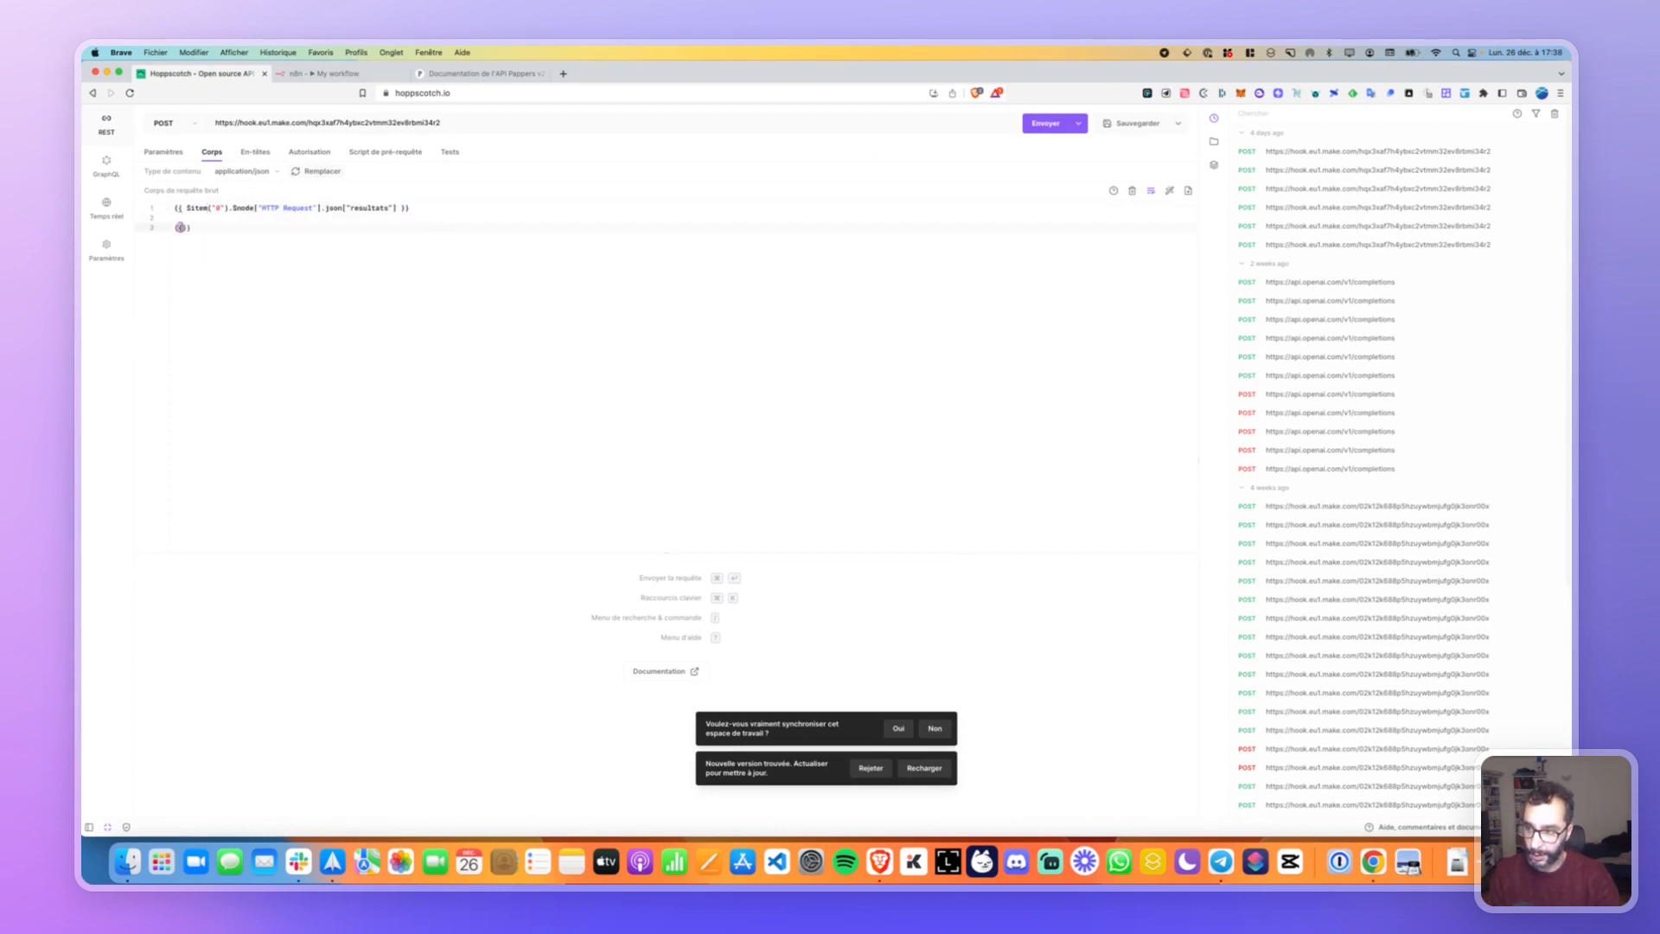
text({ )
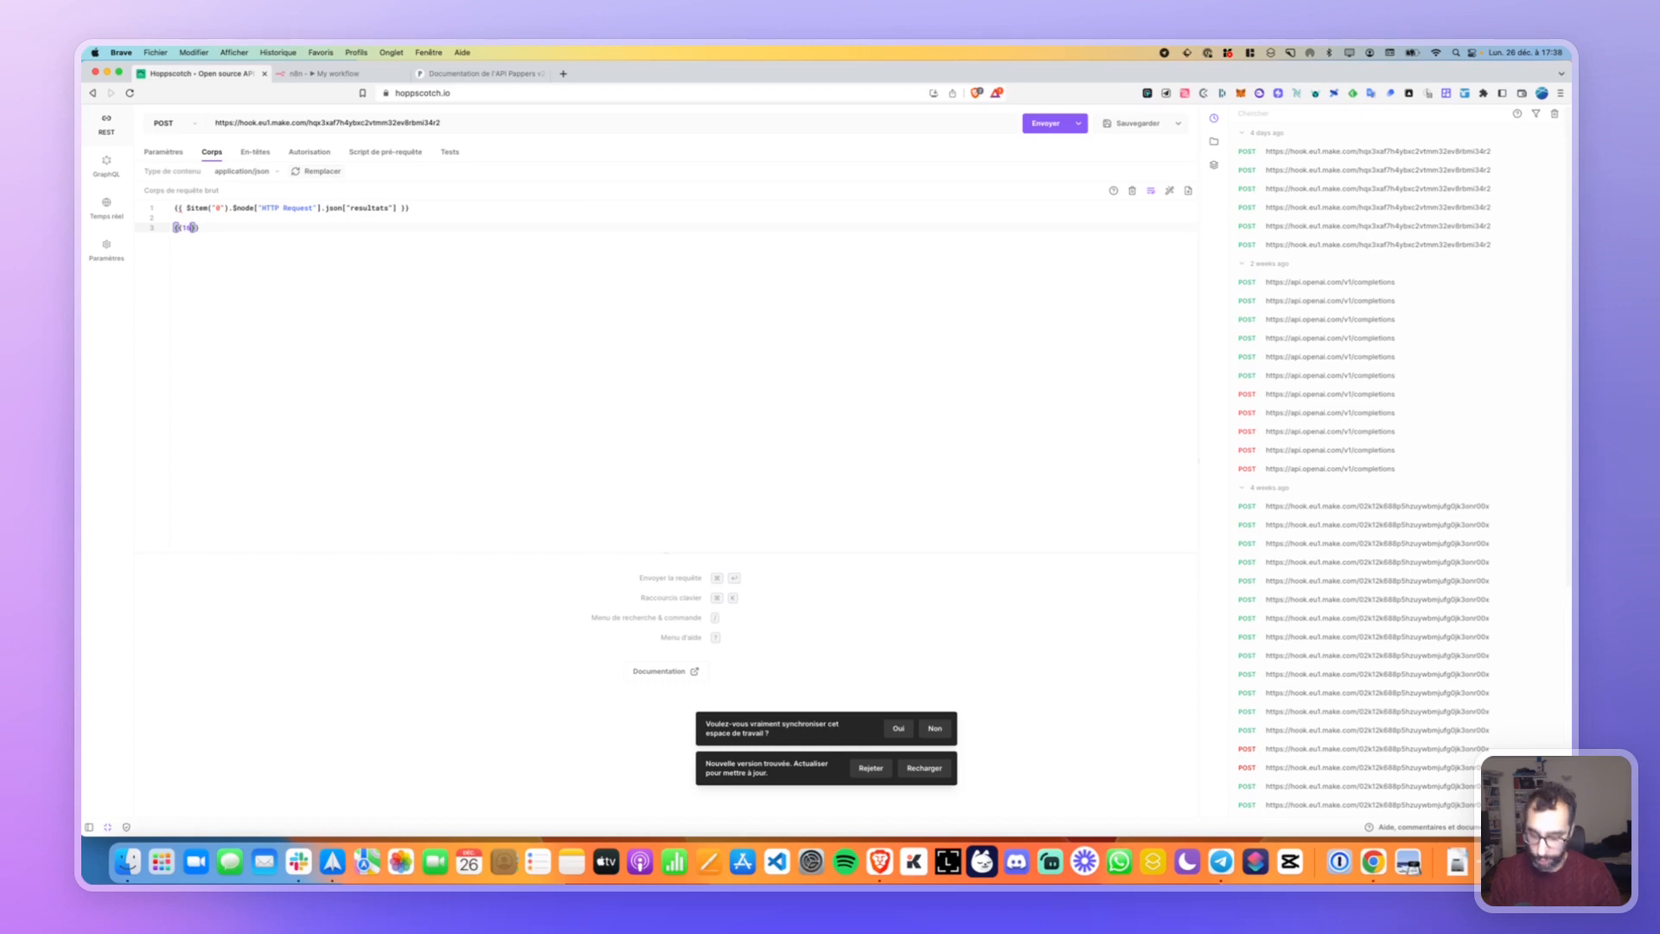
text(16.)
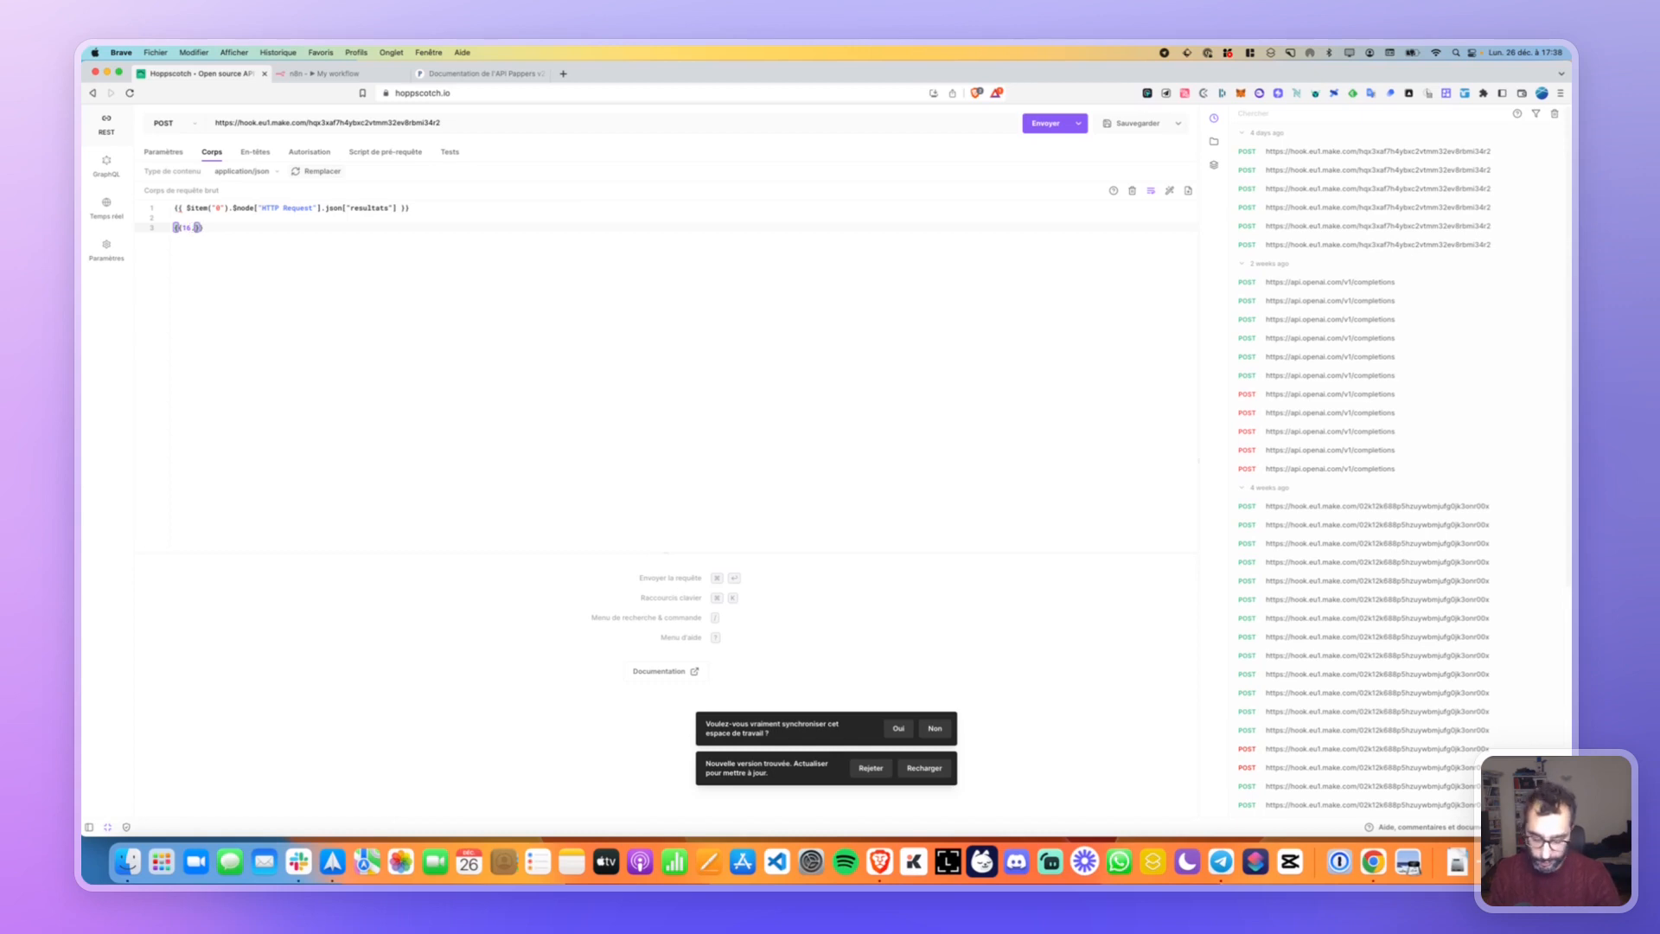
text(v)
text(aleur)
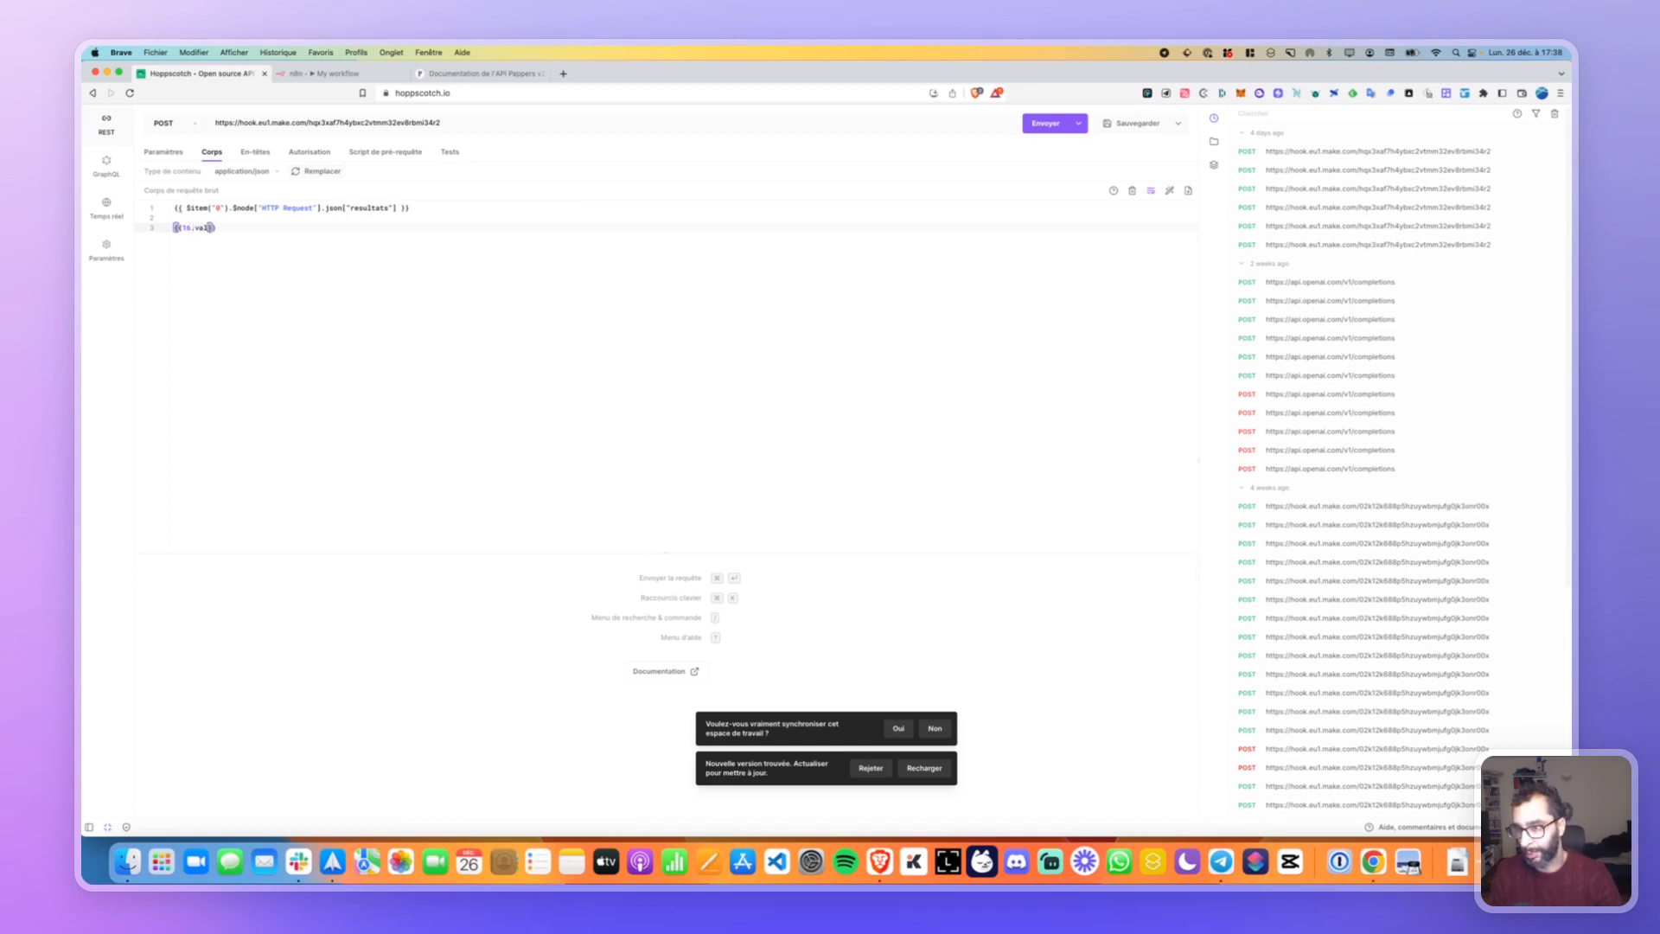
text(.)
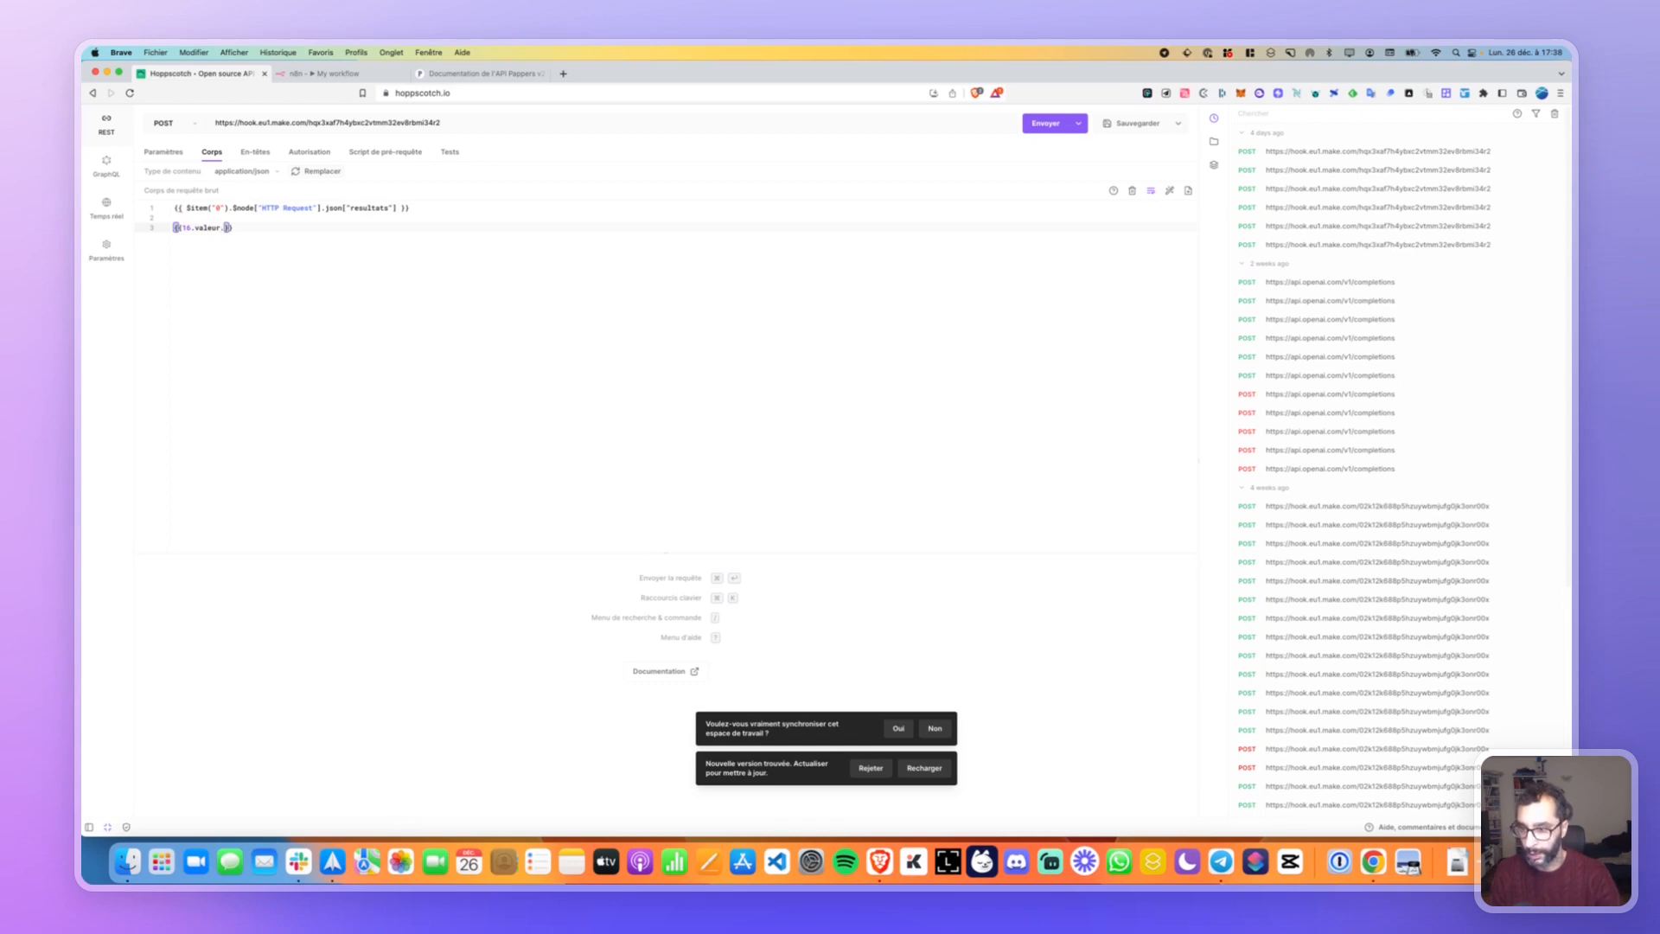
text(data.)
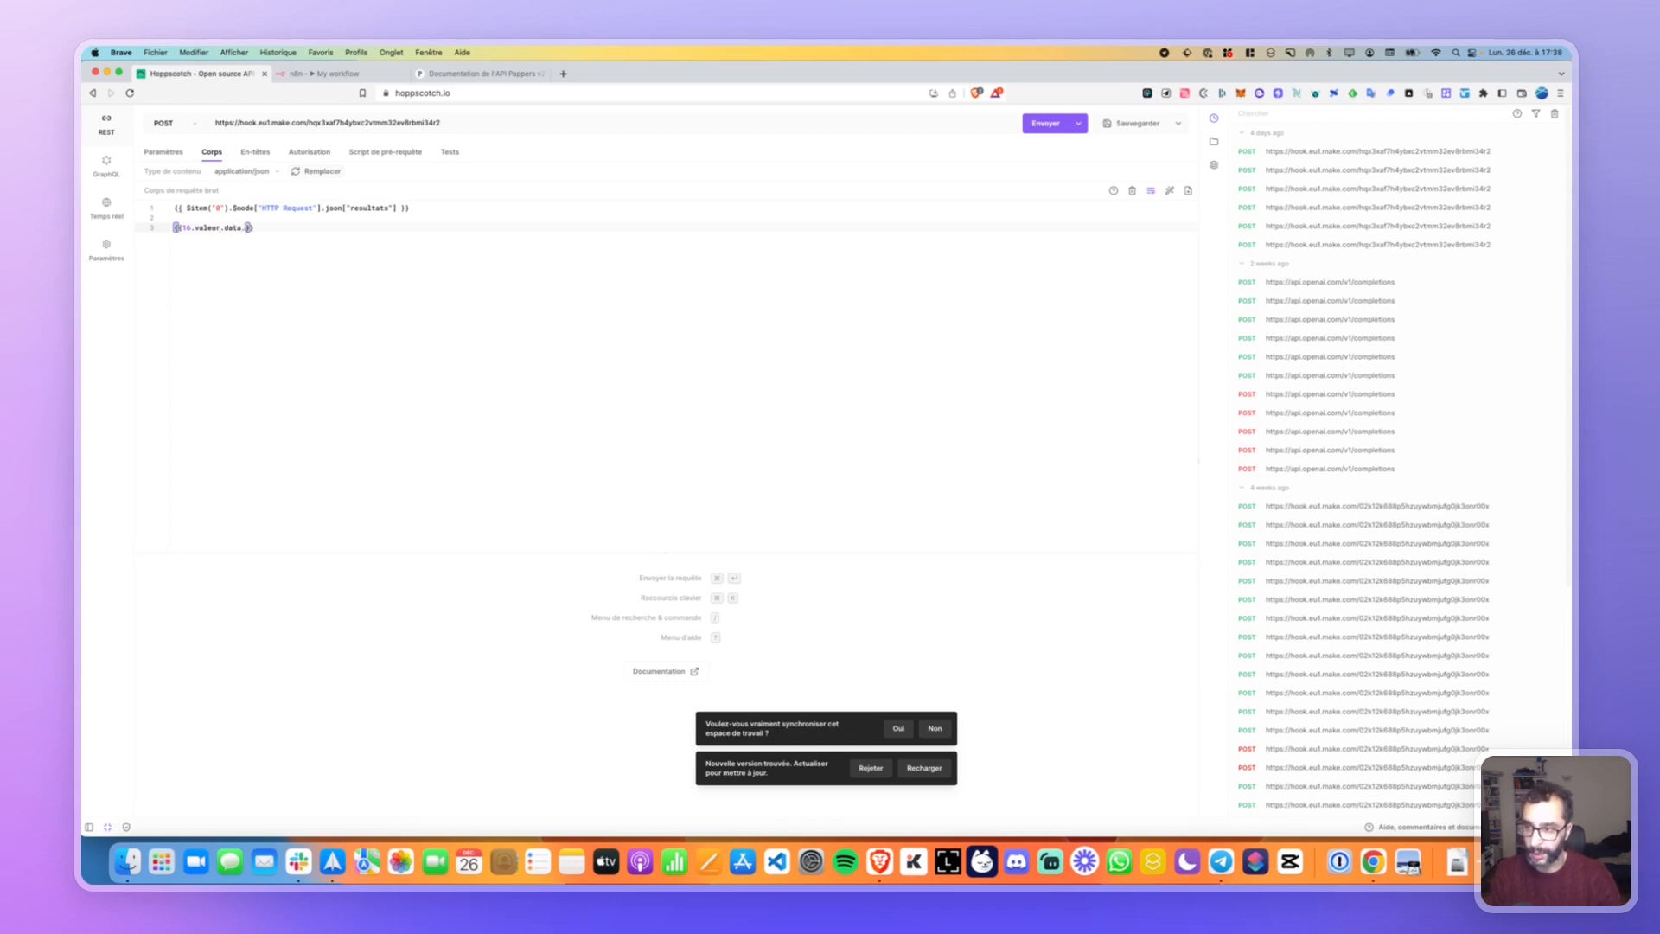
text(A)
key(Delete)
key(Delete)
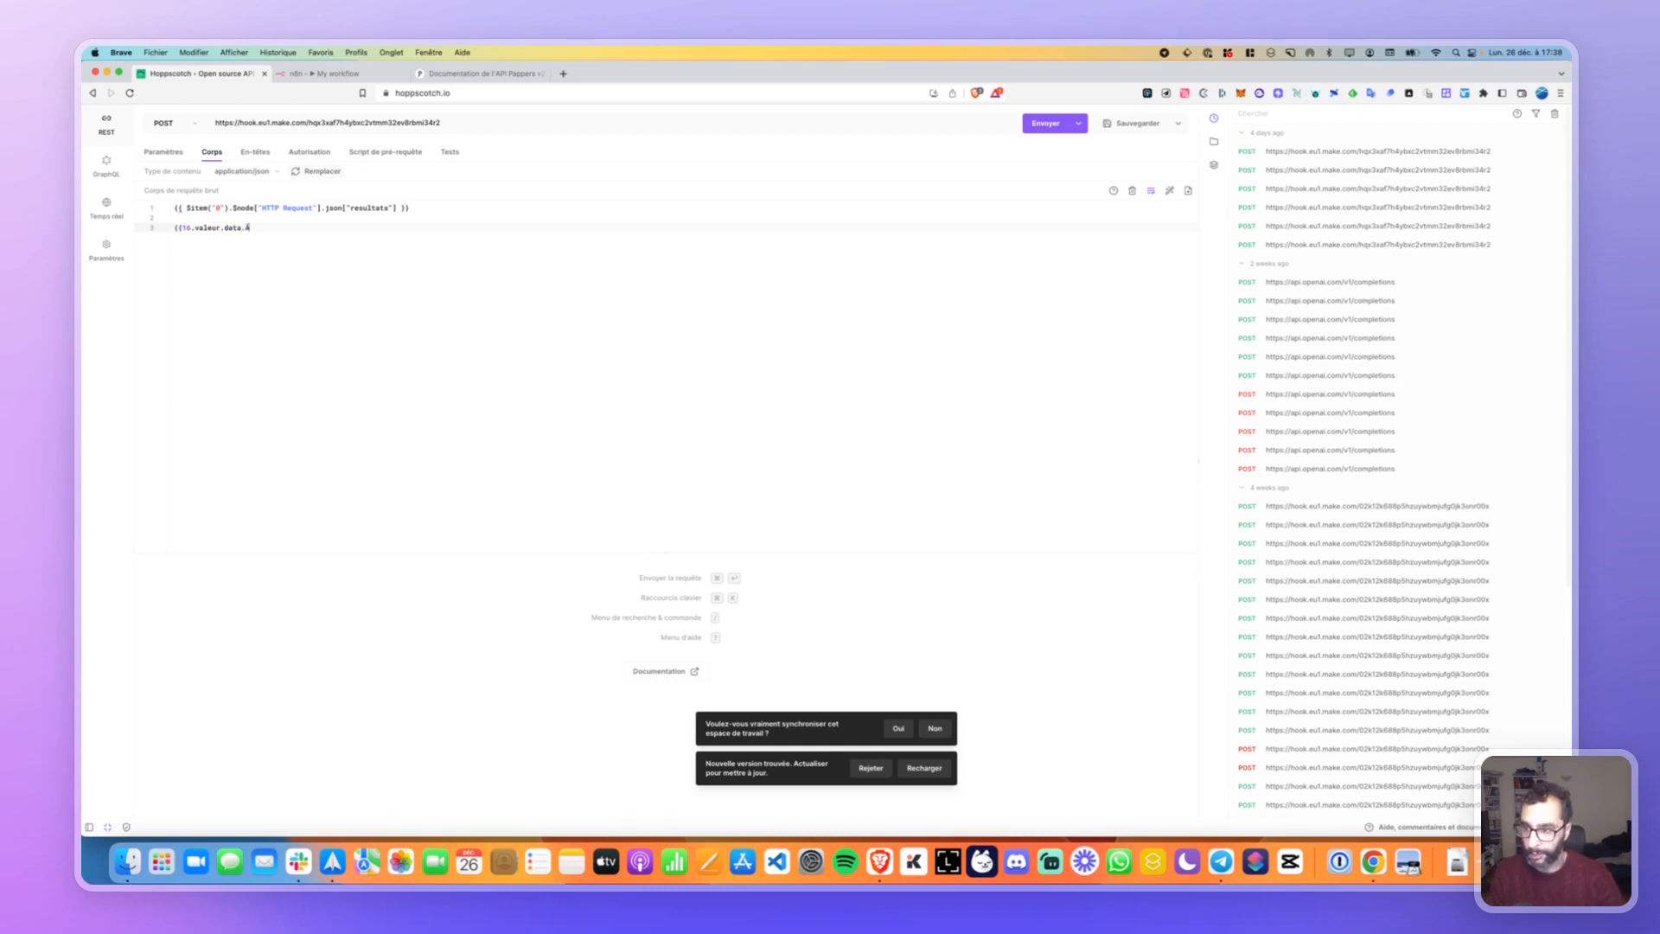
key(BackSpace)
key(BackSpace)
key(BackSpace)
key(BackSpace)
key(BackSpace)
key(BackSpace)
key(BackSpace)
key(BackSpace)
key(BackSpace)
key(BackSpace)
key(BackSpace)
key(BackSpace)
key(BackSpace)
key(BackSpace)
key(BackSpace)
key(BackSpace)
key(BackSpace)
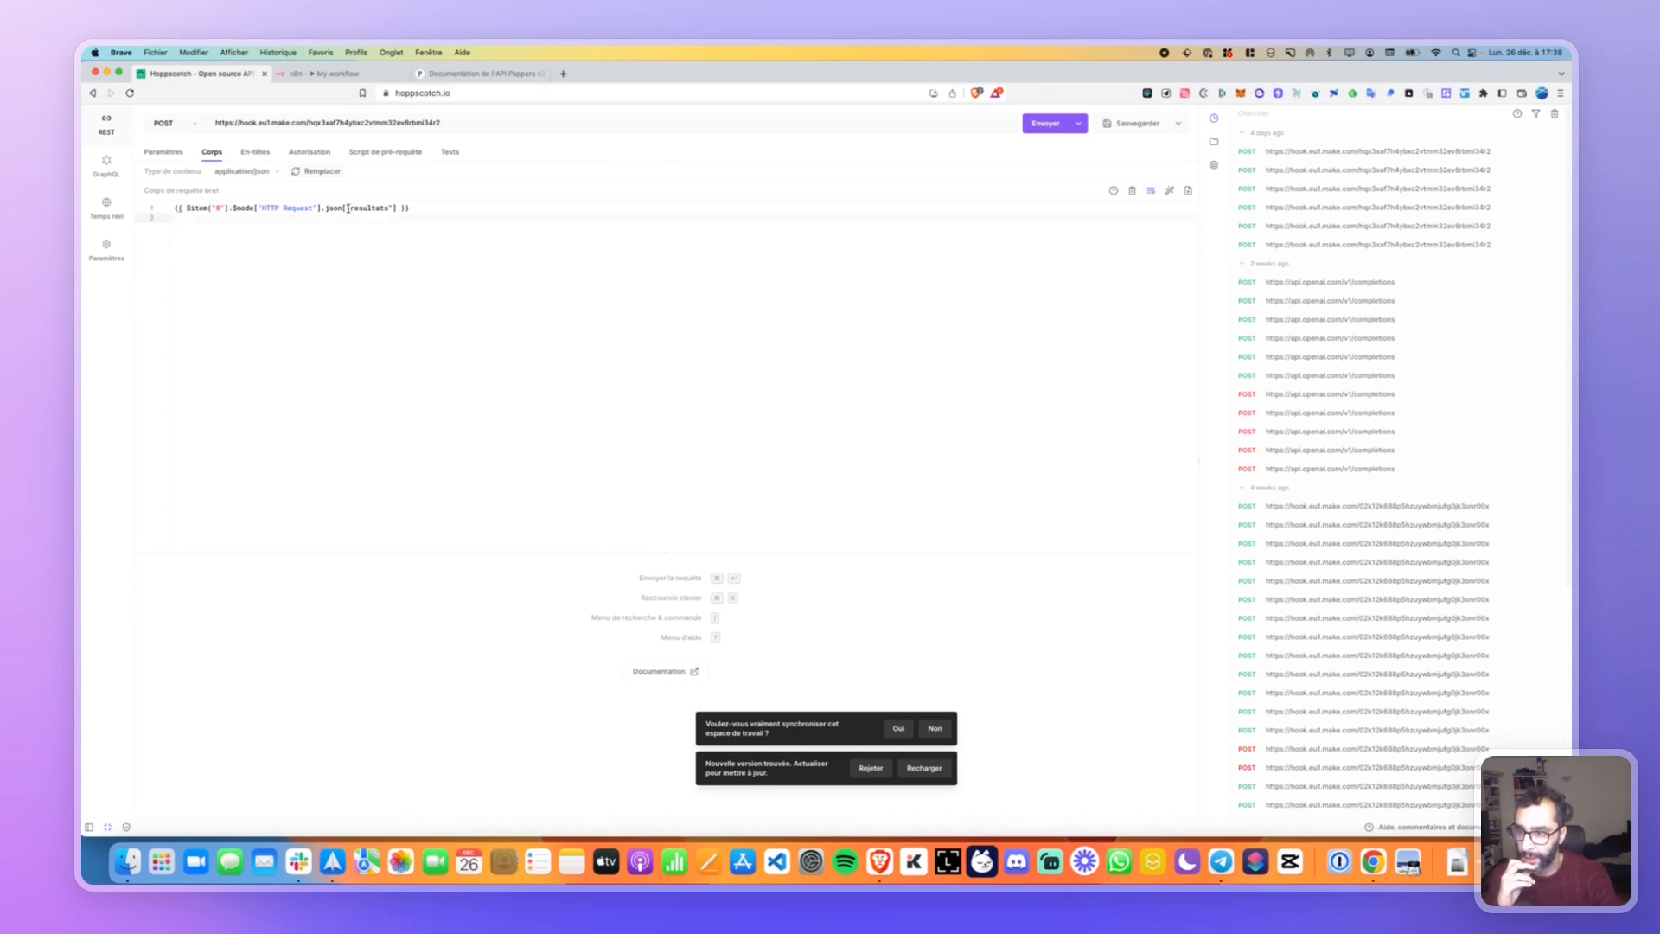
Open the HTTP Request node's Import cURL dialog, then bring up the Pappers API docs.
click(336, 73)
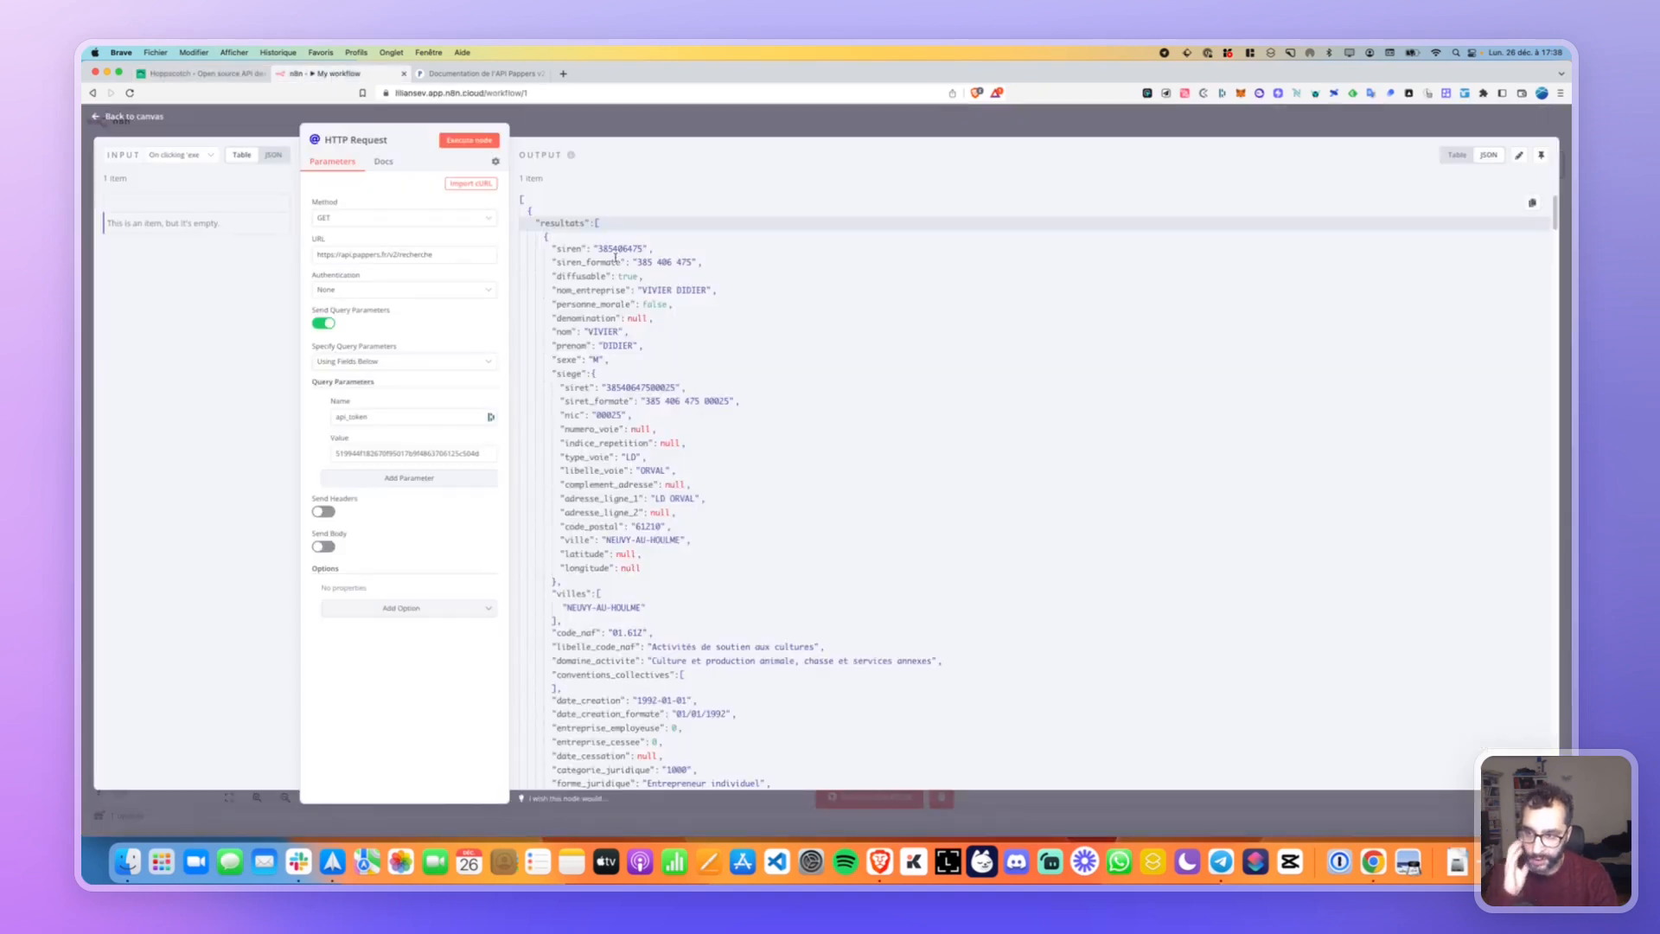
click(475, 183)
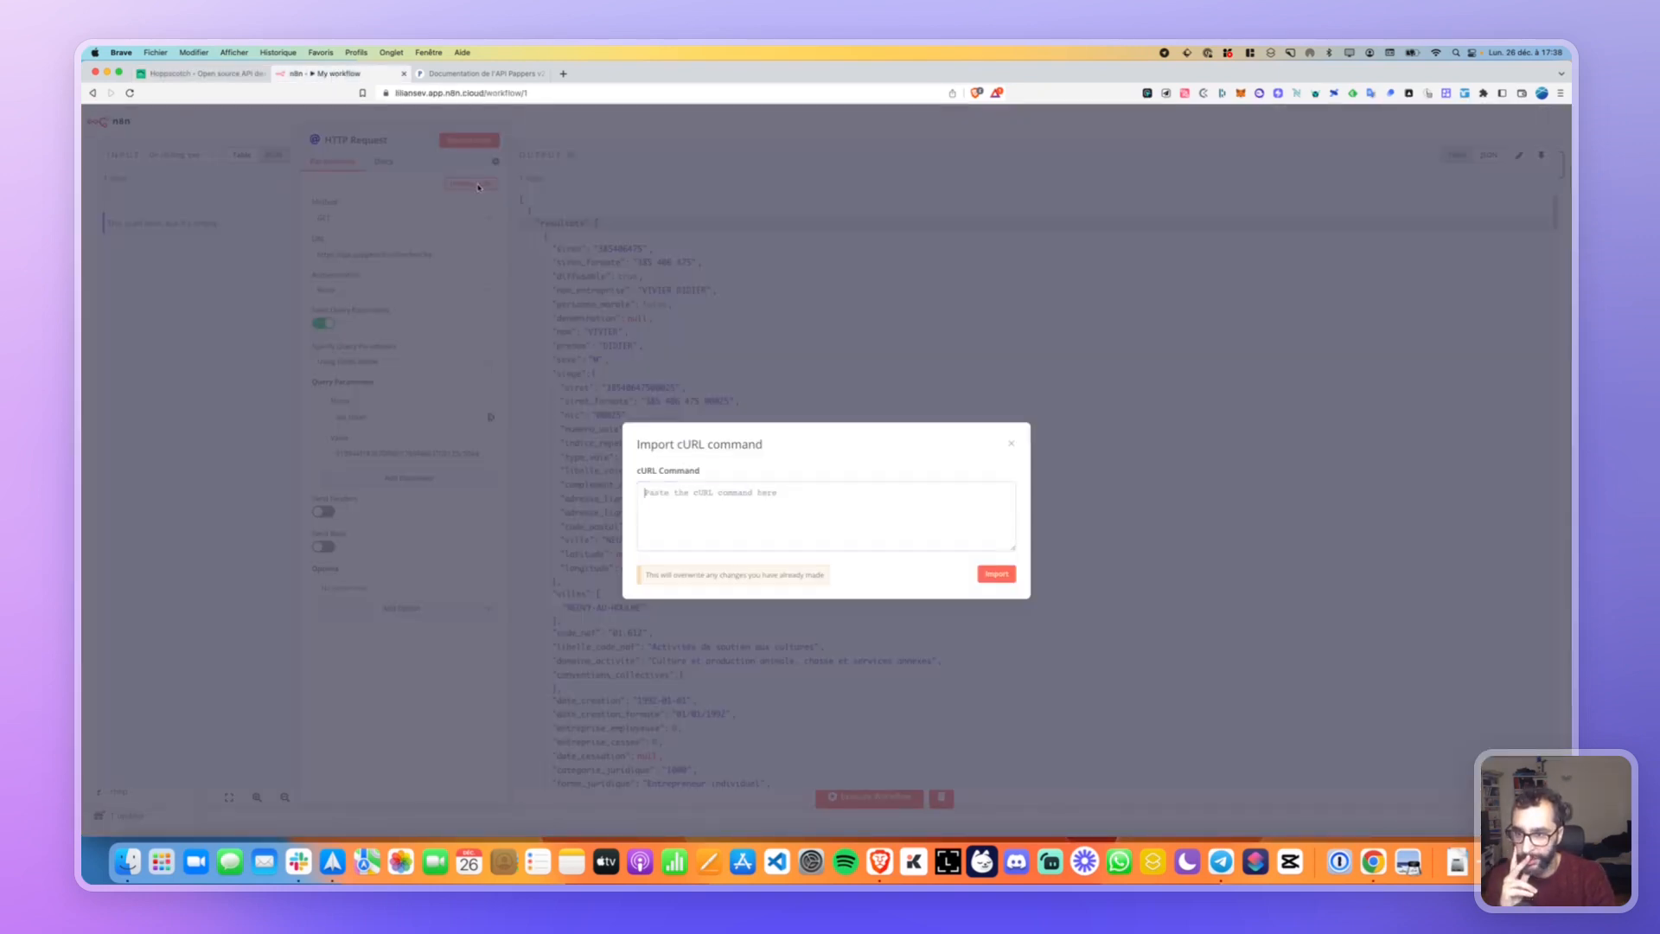
click(484, 73)
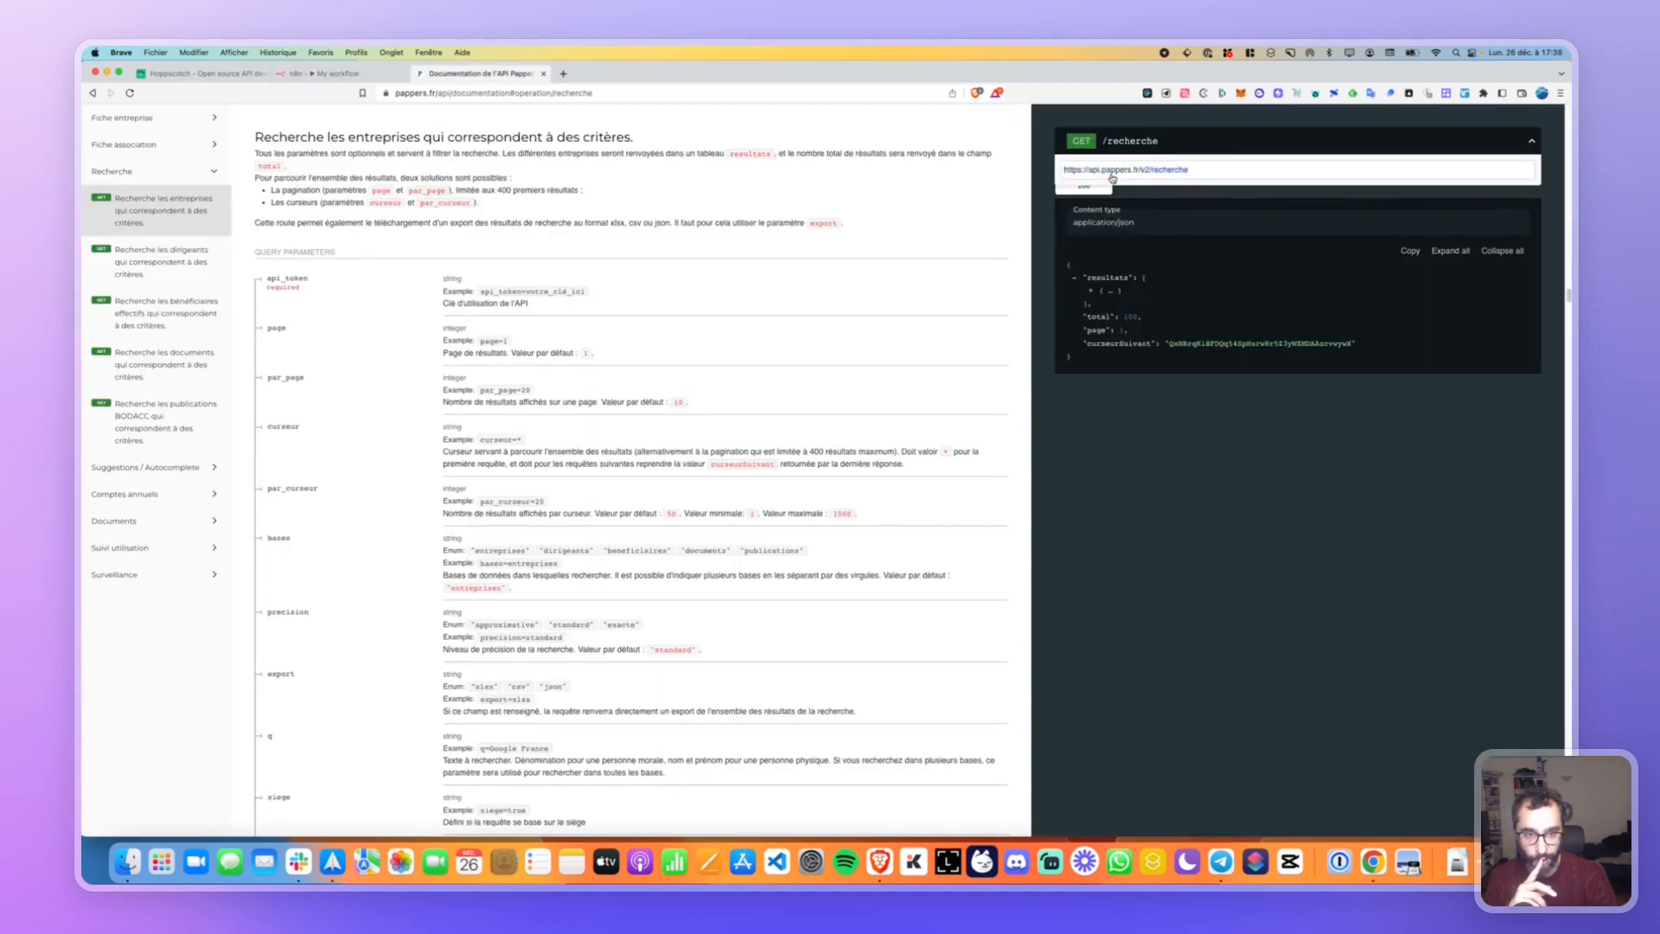
Collapse the /recherche server URL box and scroll through the entreprise response fields.
click(1388, 146)
scroll(1148, 179, up, 6)
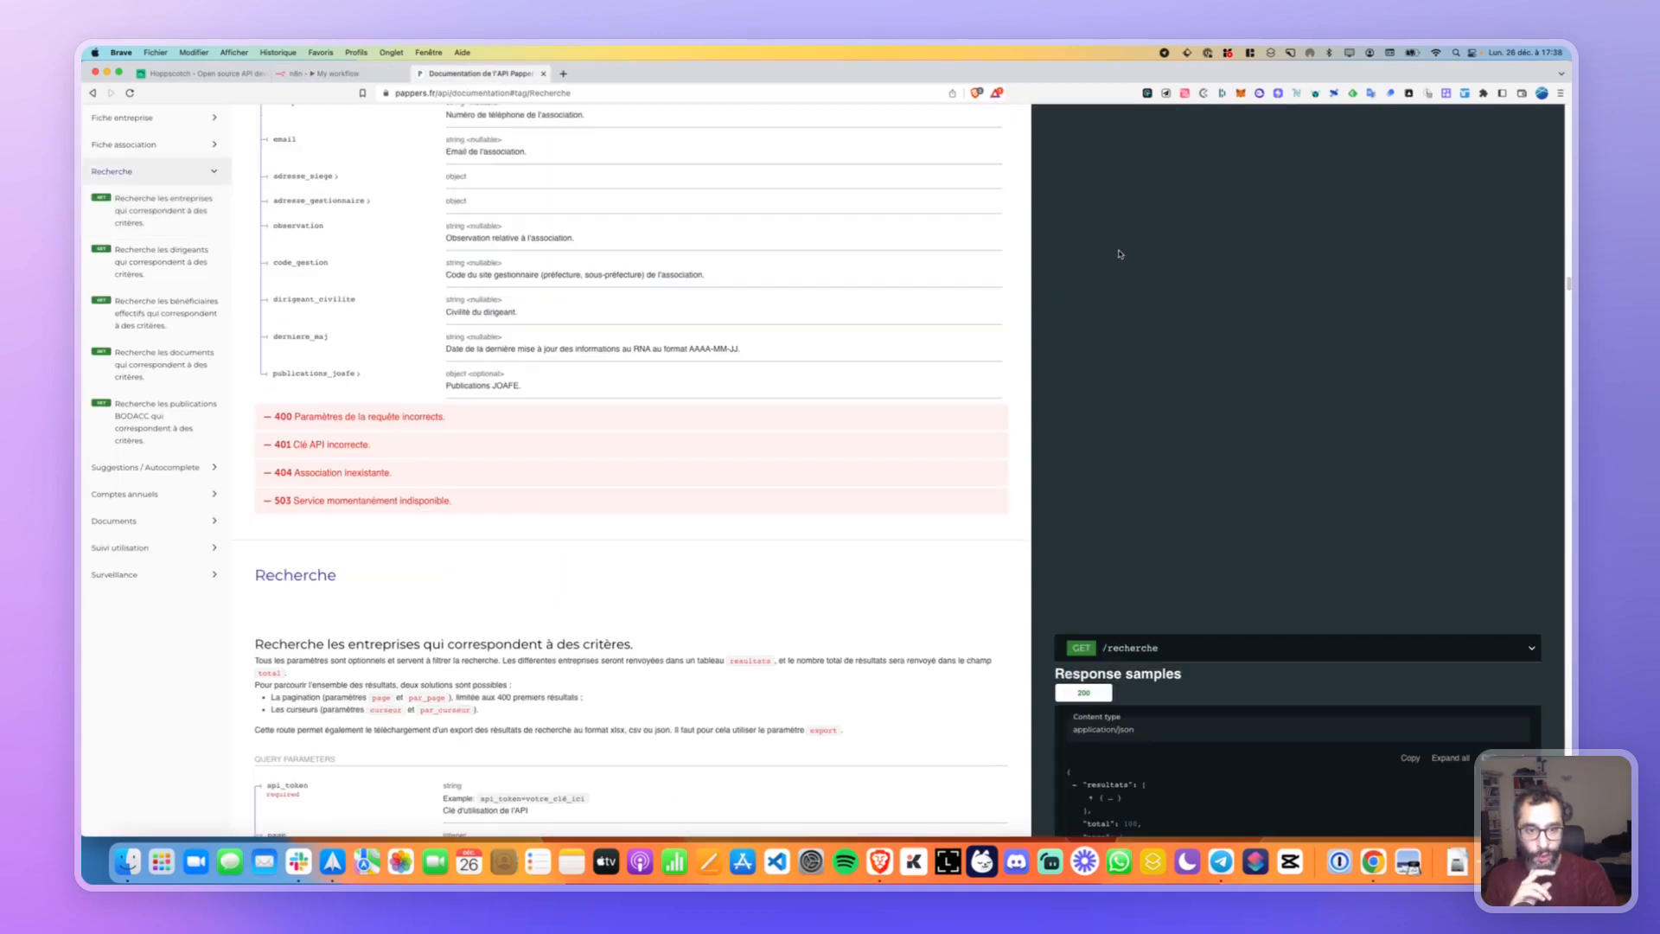
scroll(1118, 259, down, 3)
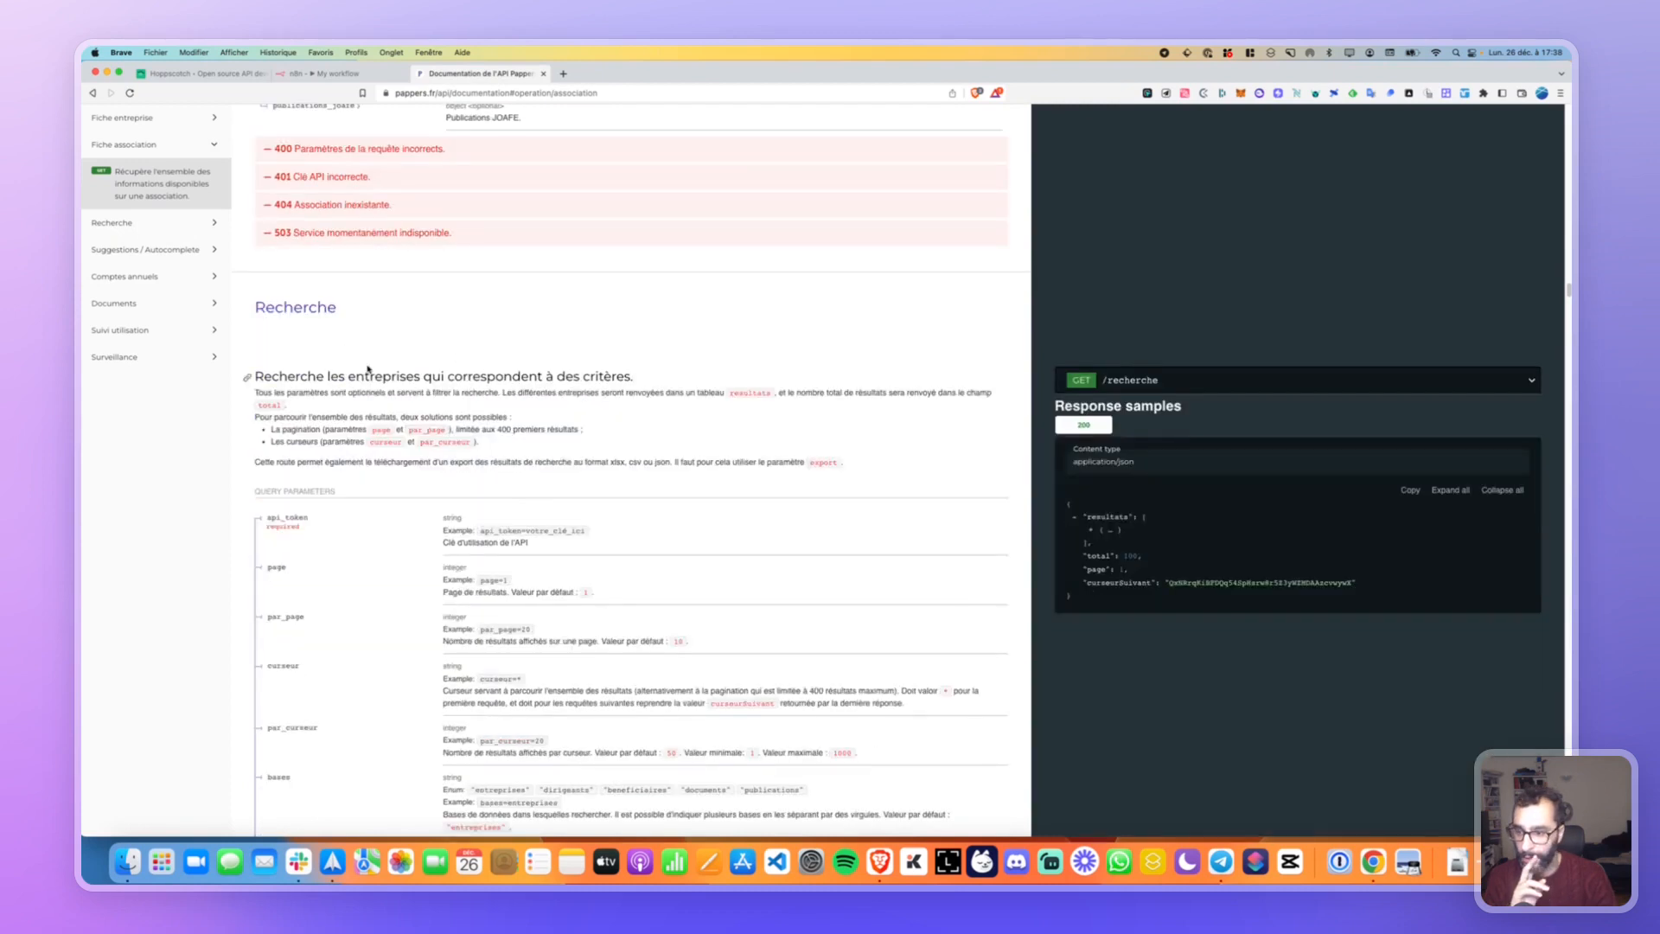
scroll(367, 369, down, 2)
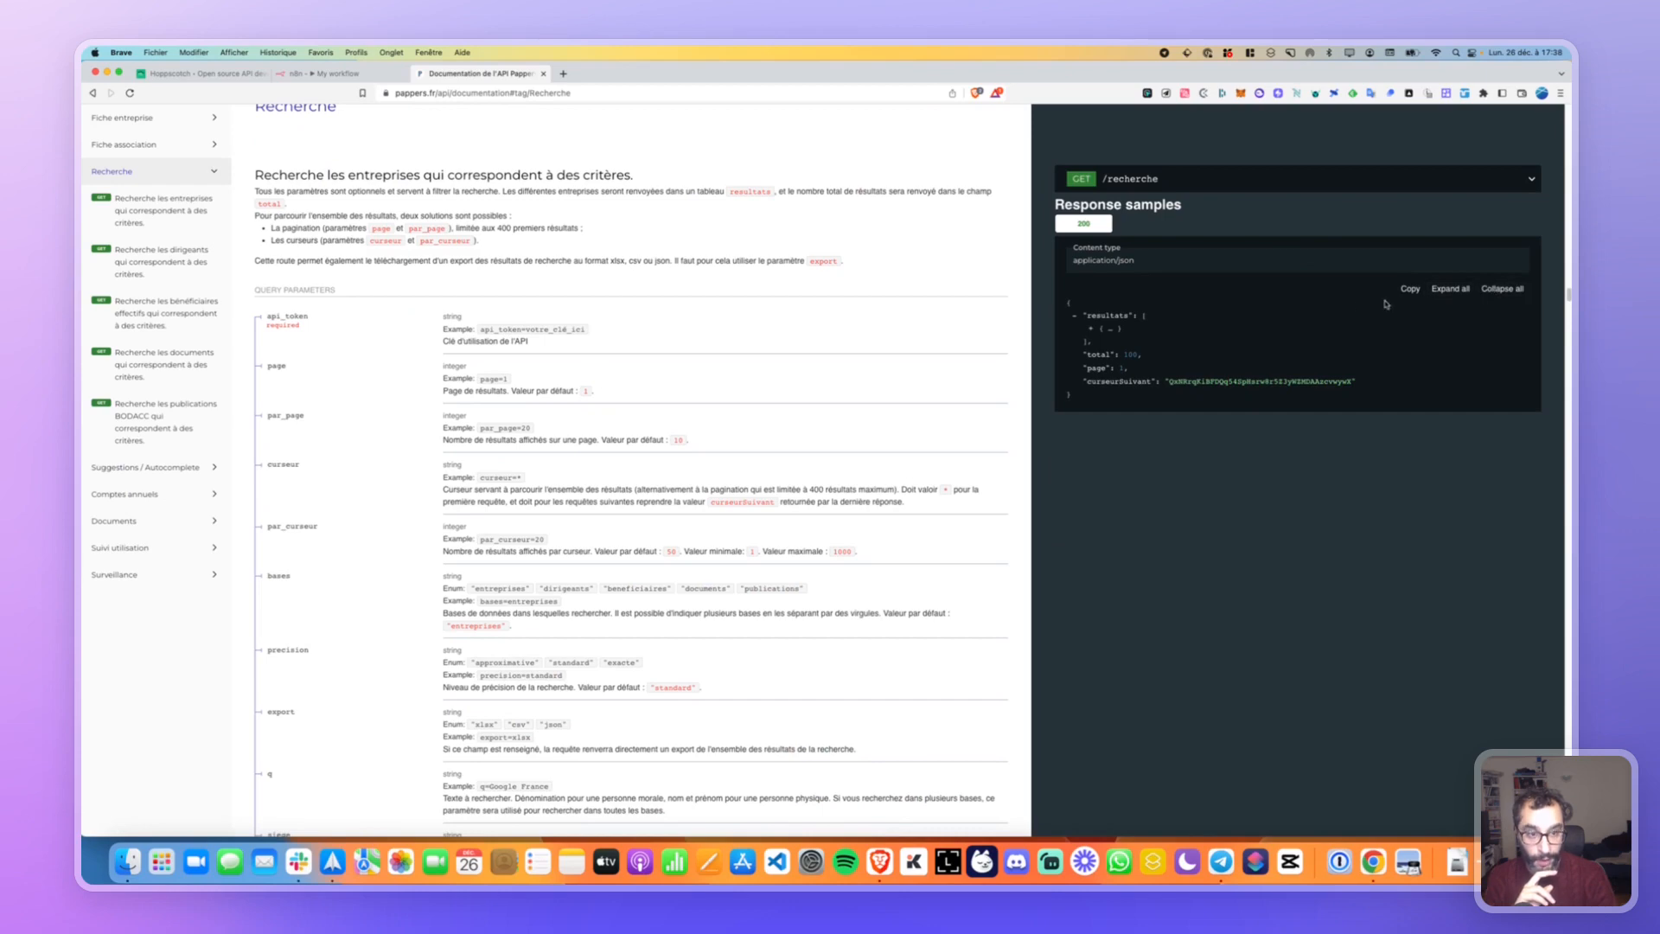
scroll(1286, 311, up, 15)
scroll(733, 282, up, 5)
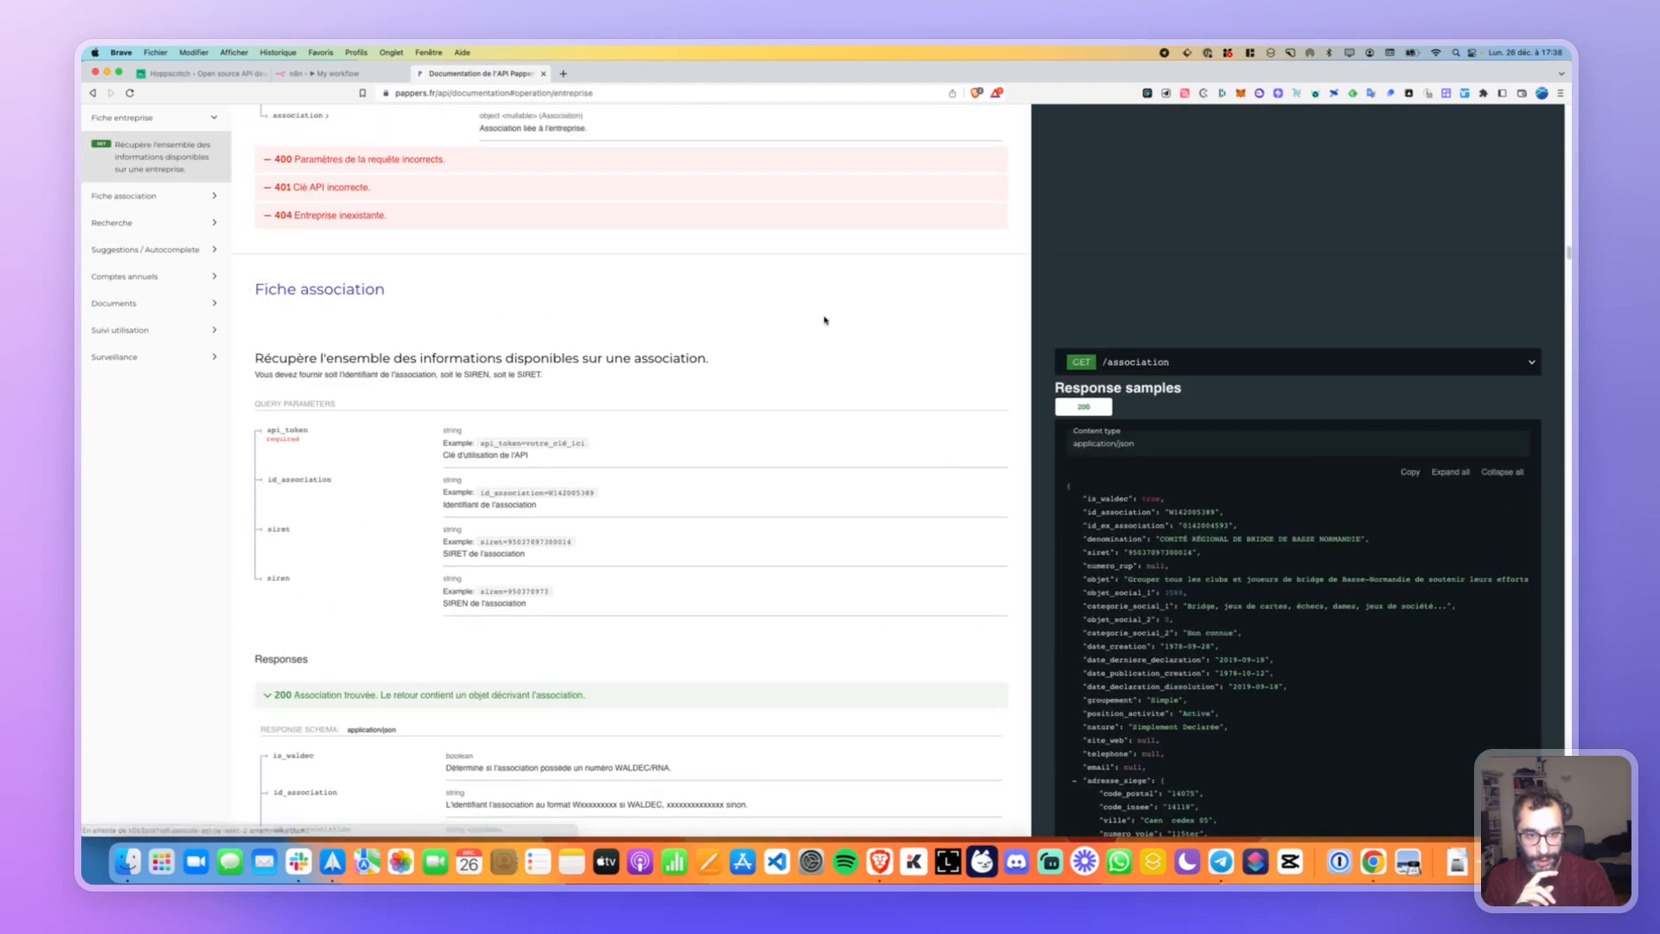
Show the association endpoint's server URL, browse its fields, and return to n8n.
click(1088, 365)
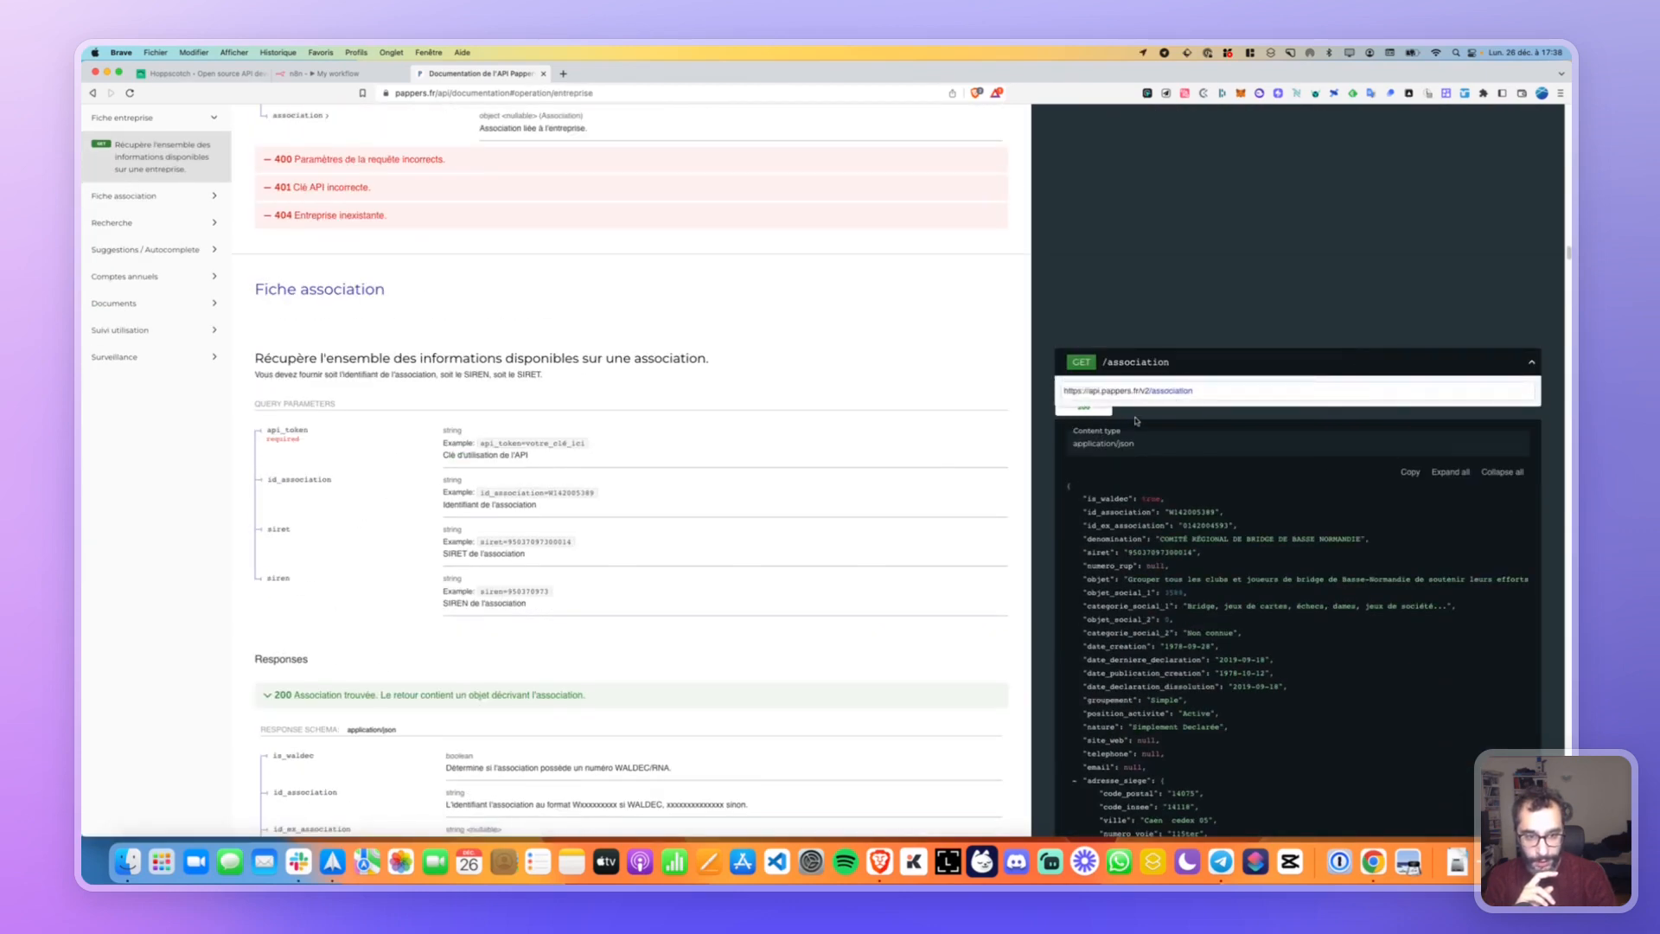
scroll(1227, 443, down, 2)
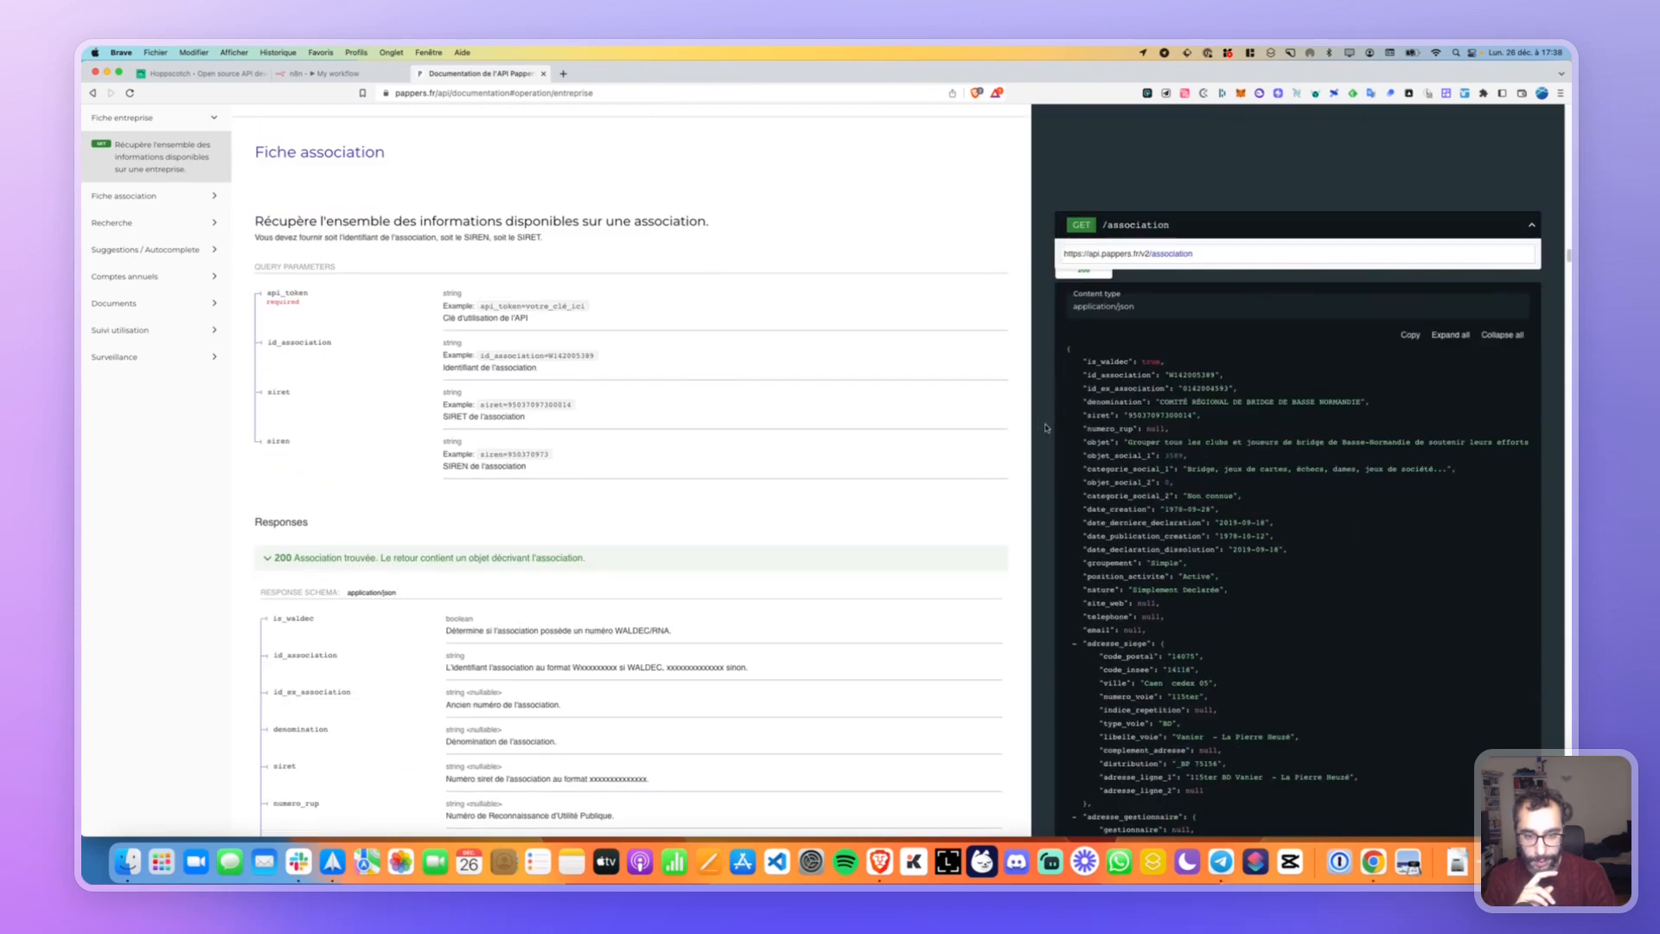
scroll(637, 384, up, 5)
scroll(635, 371, up, 10)
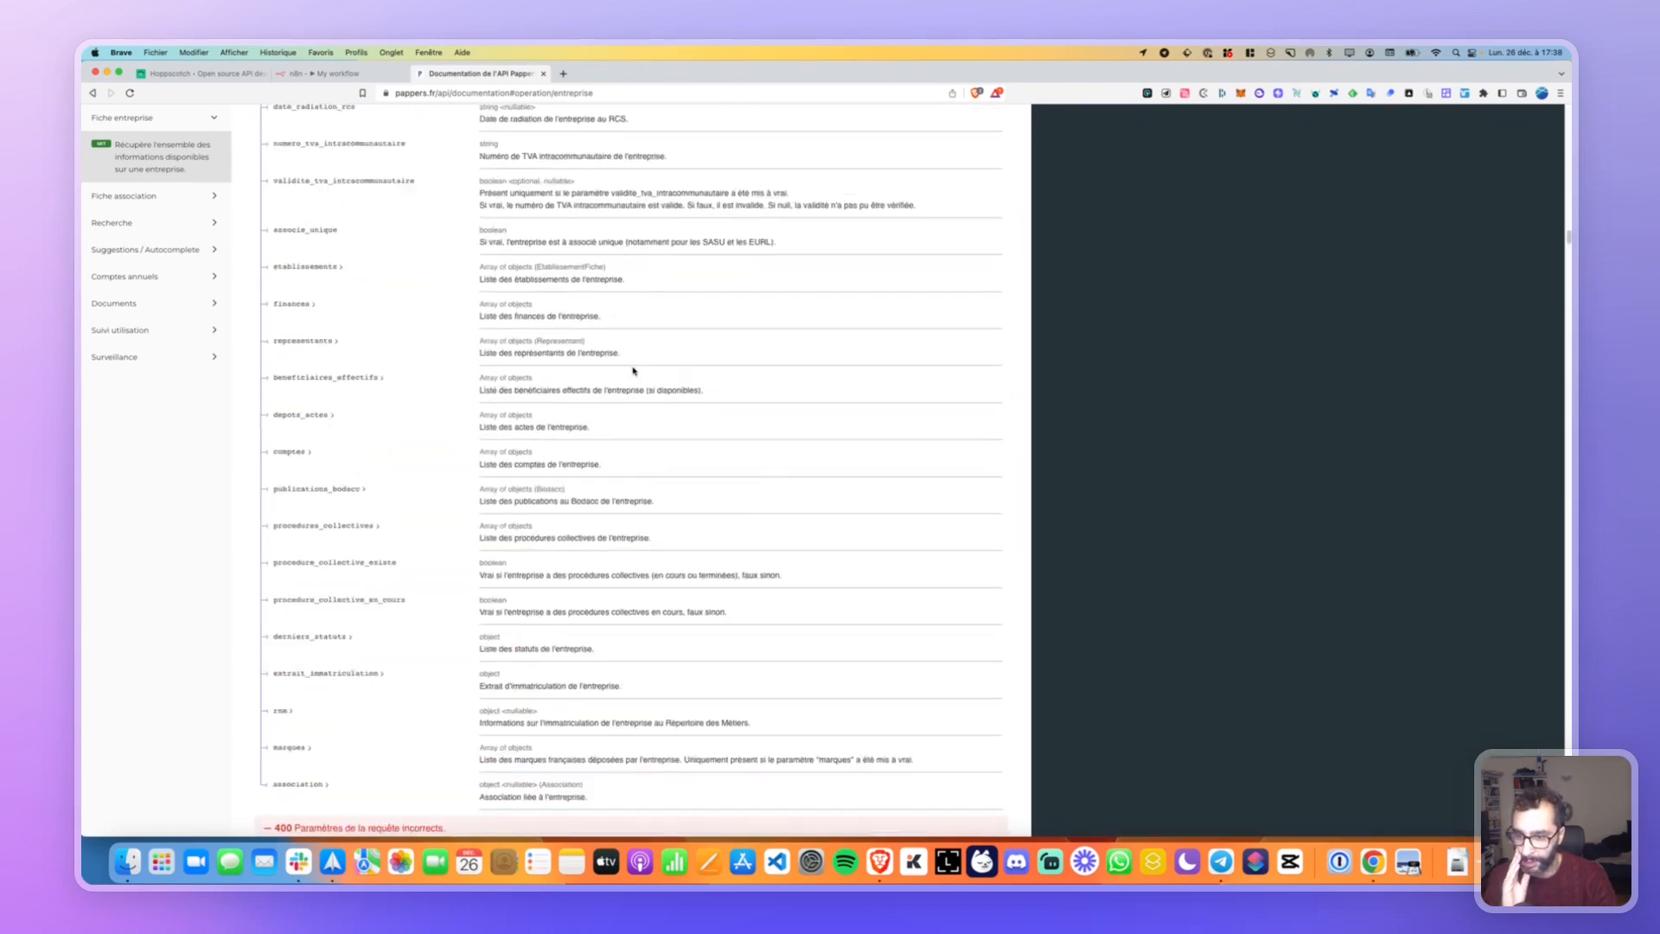
scroll(637, 368, up, 15)
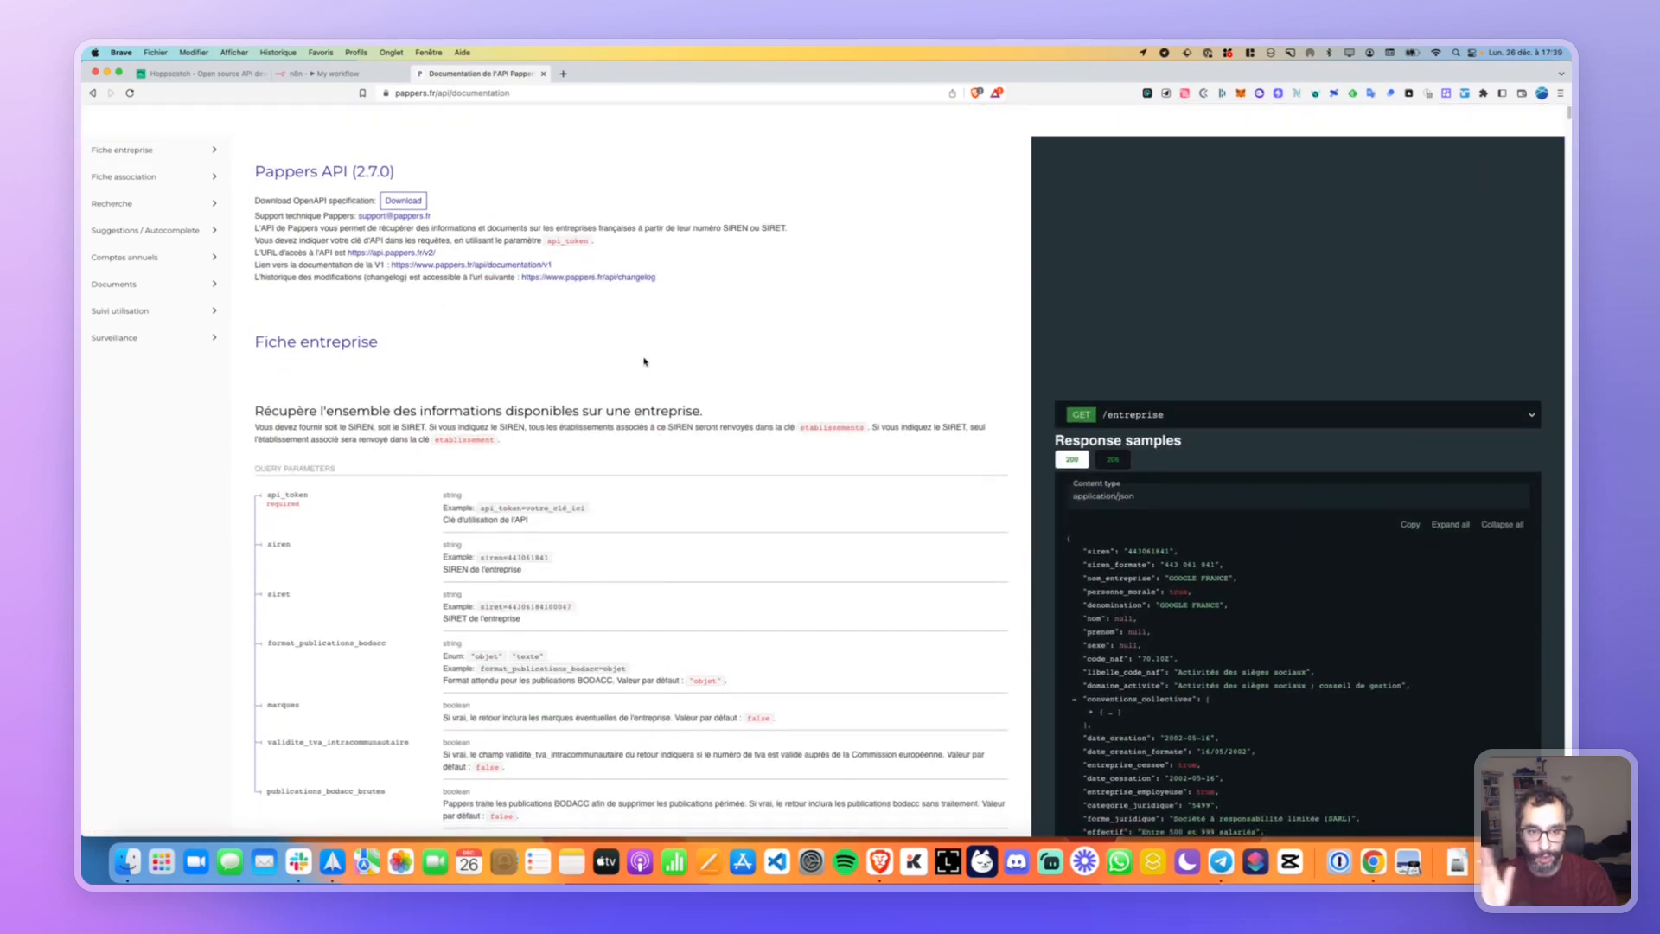
click(337, 75)
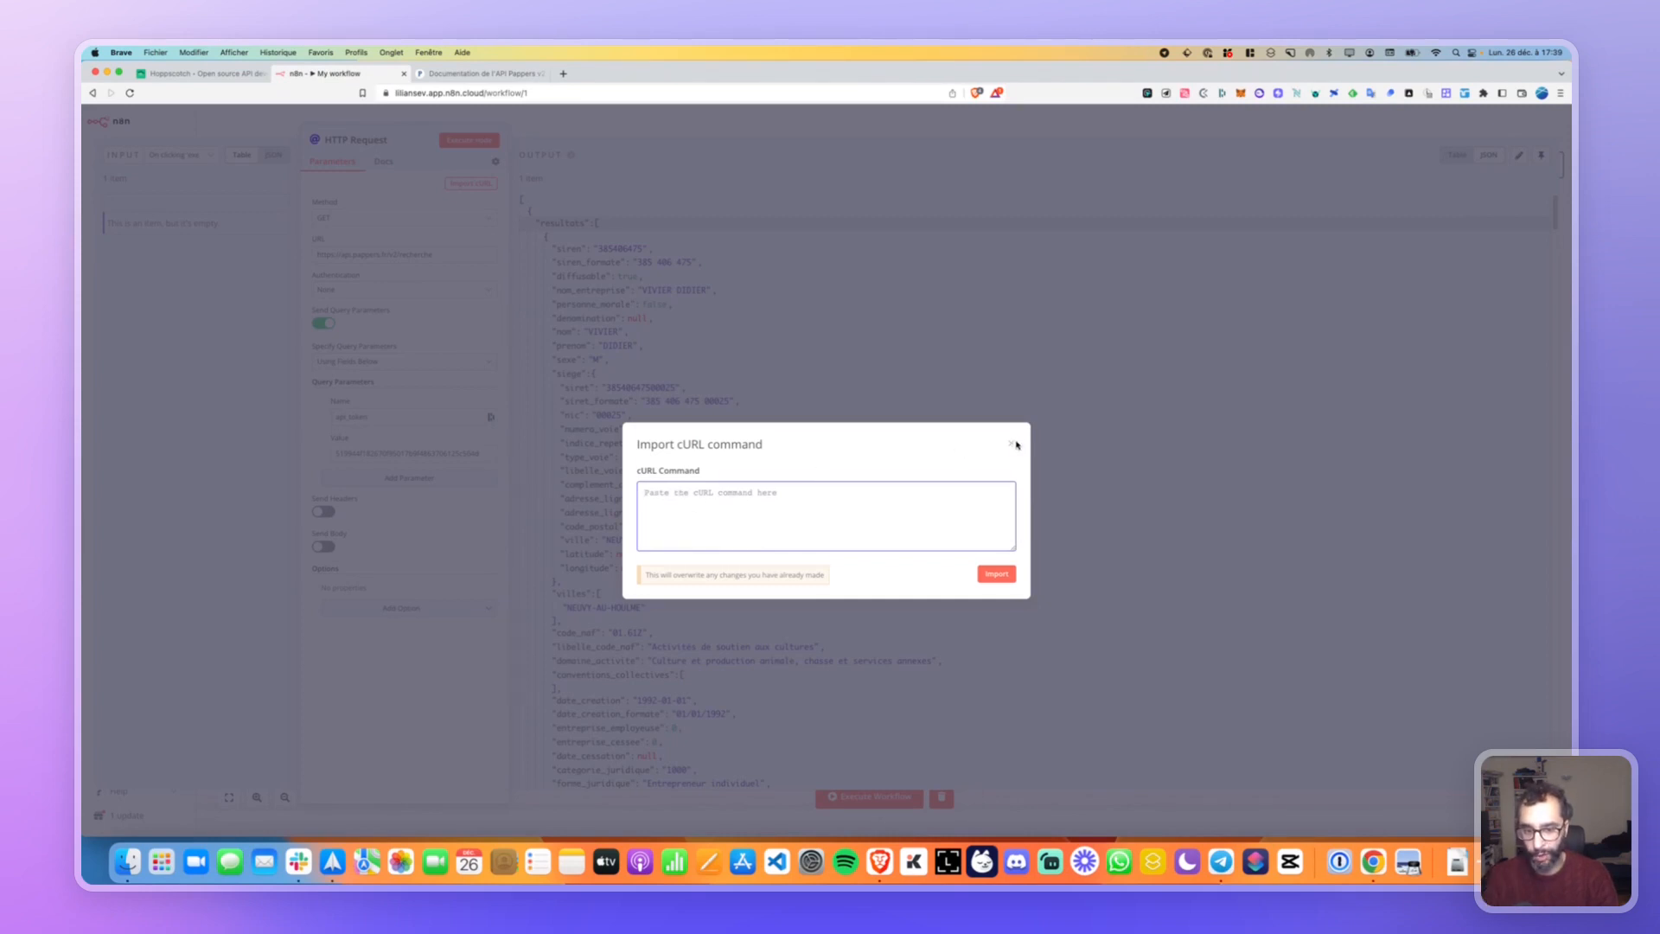
Close the Import cURL dialog, toggle output pinning, and inspect the Input panel as table and JSON.
click(1012, 446)
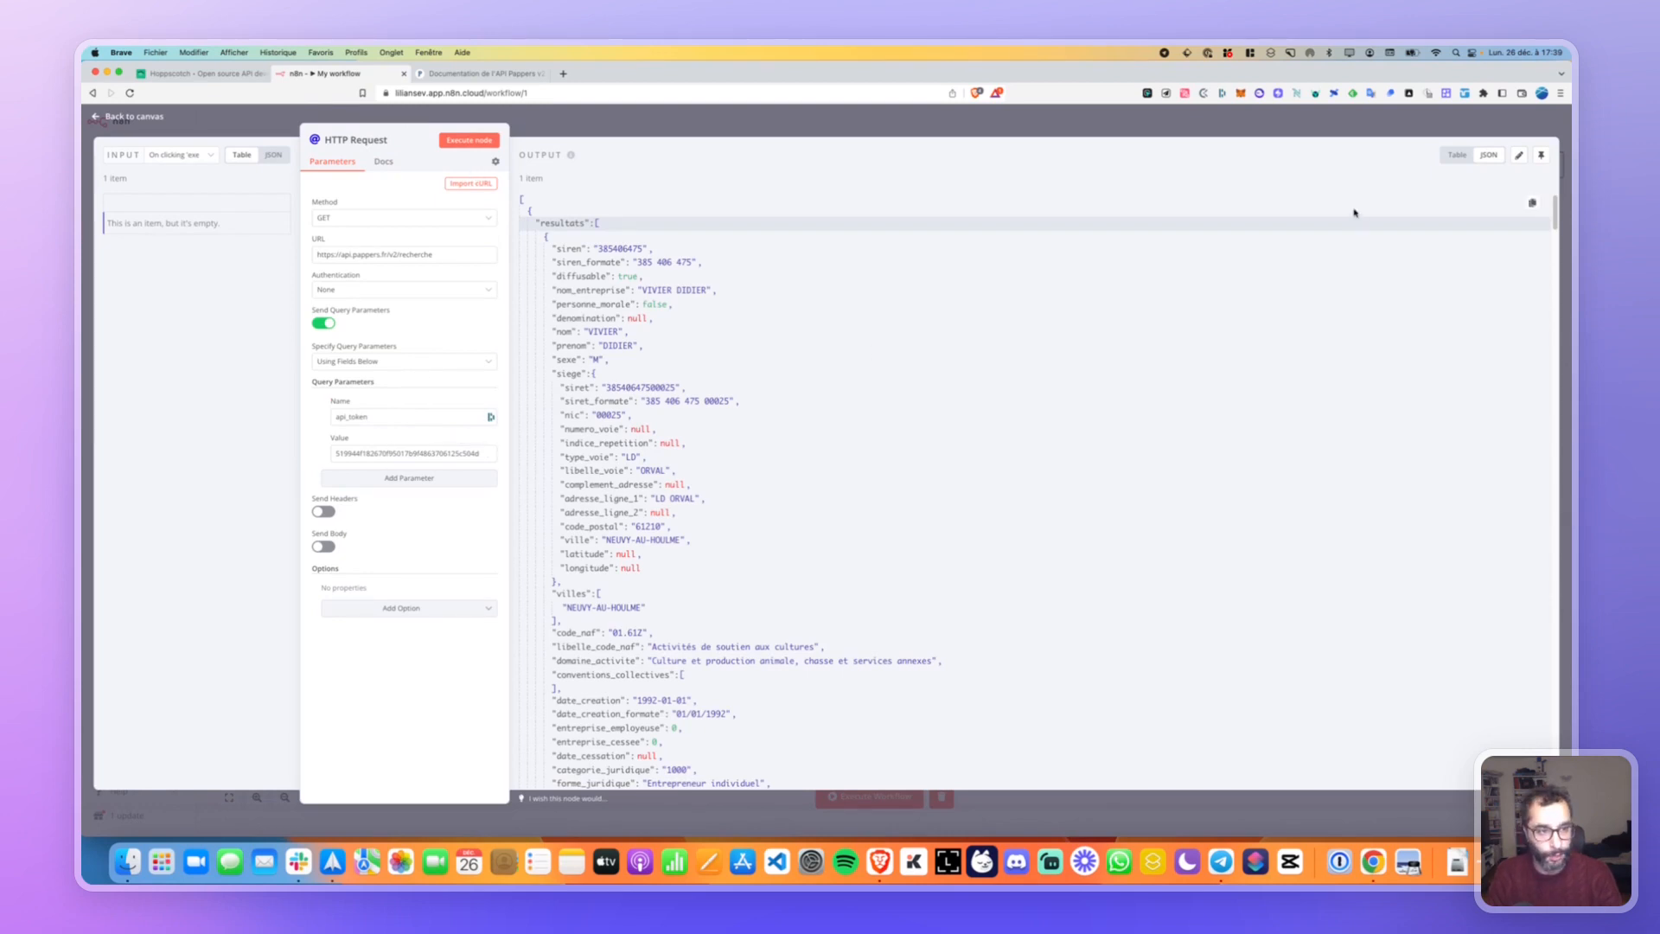
click(1542, 158)
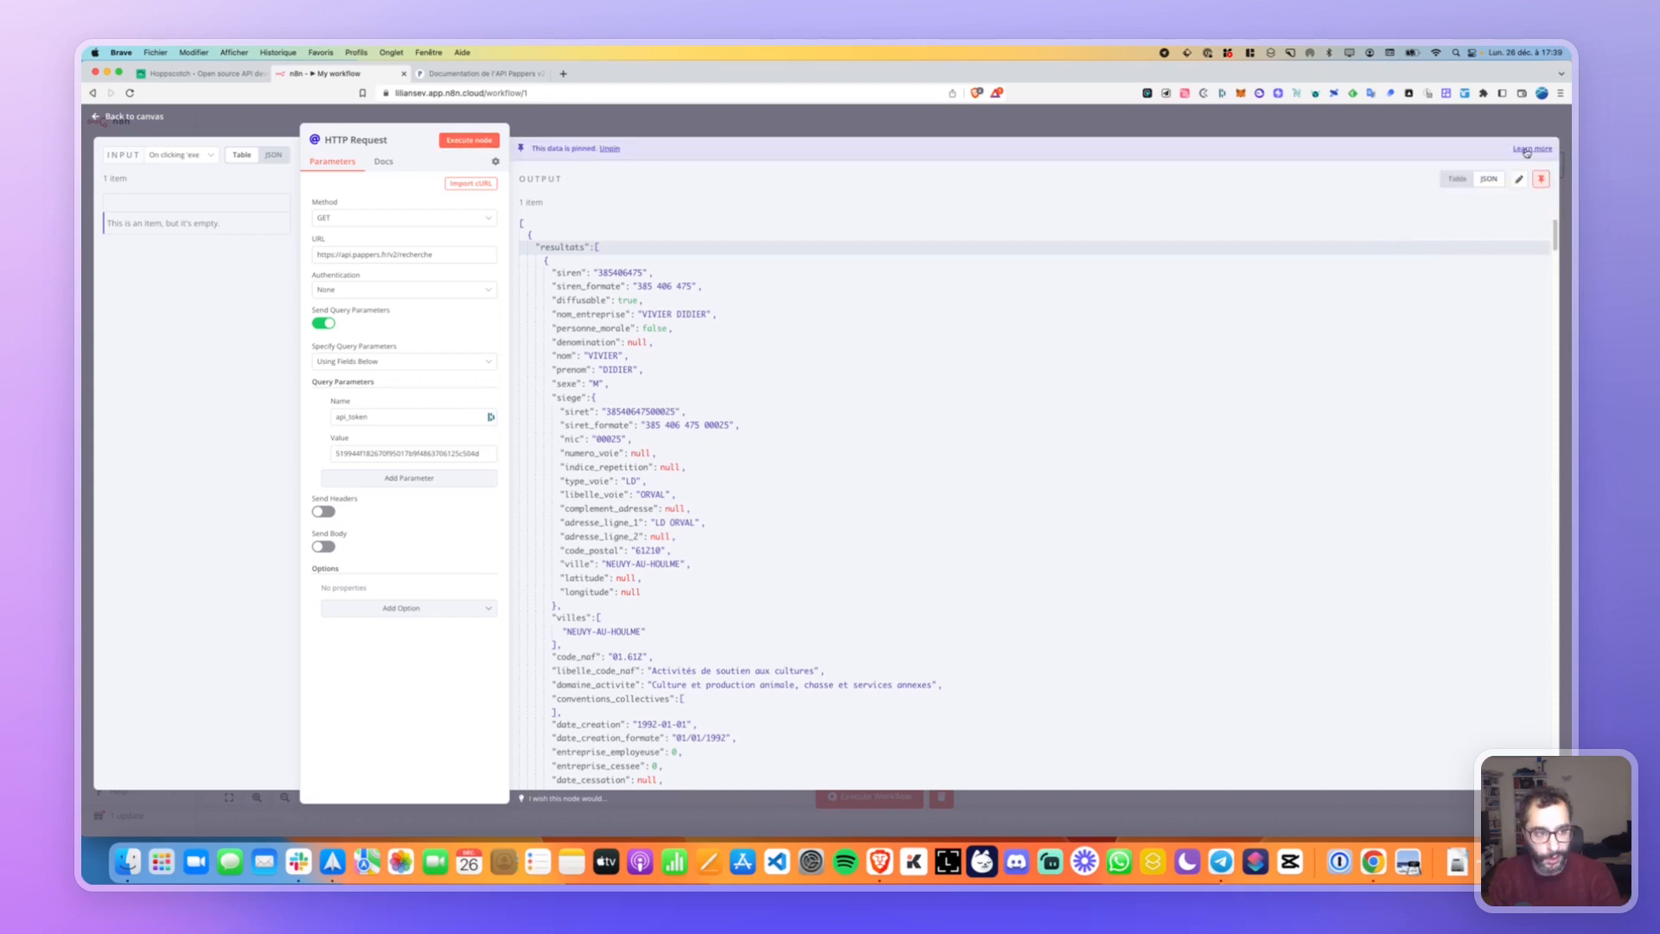
click(1540, 179)
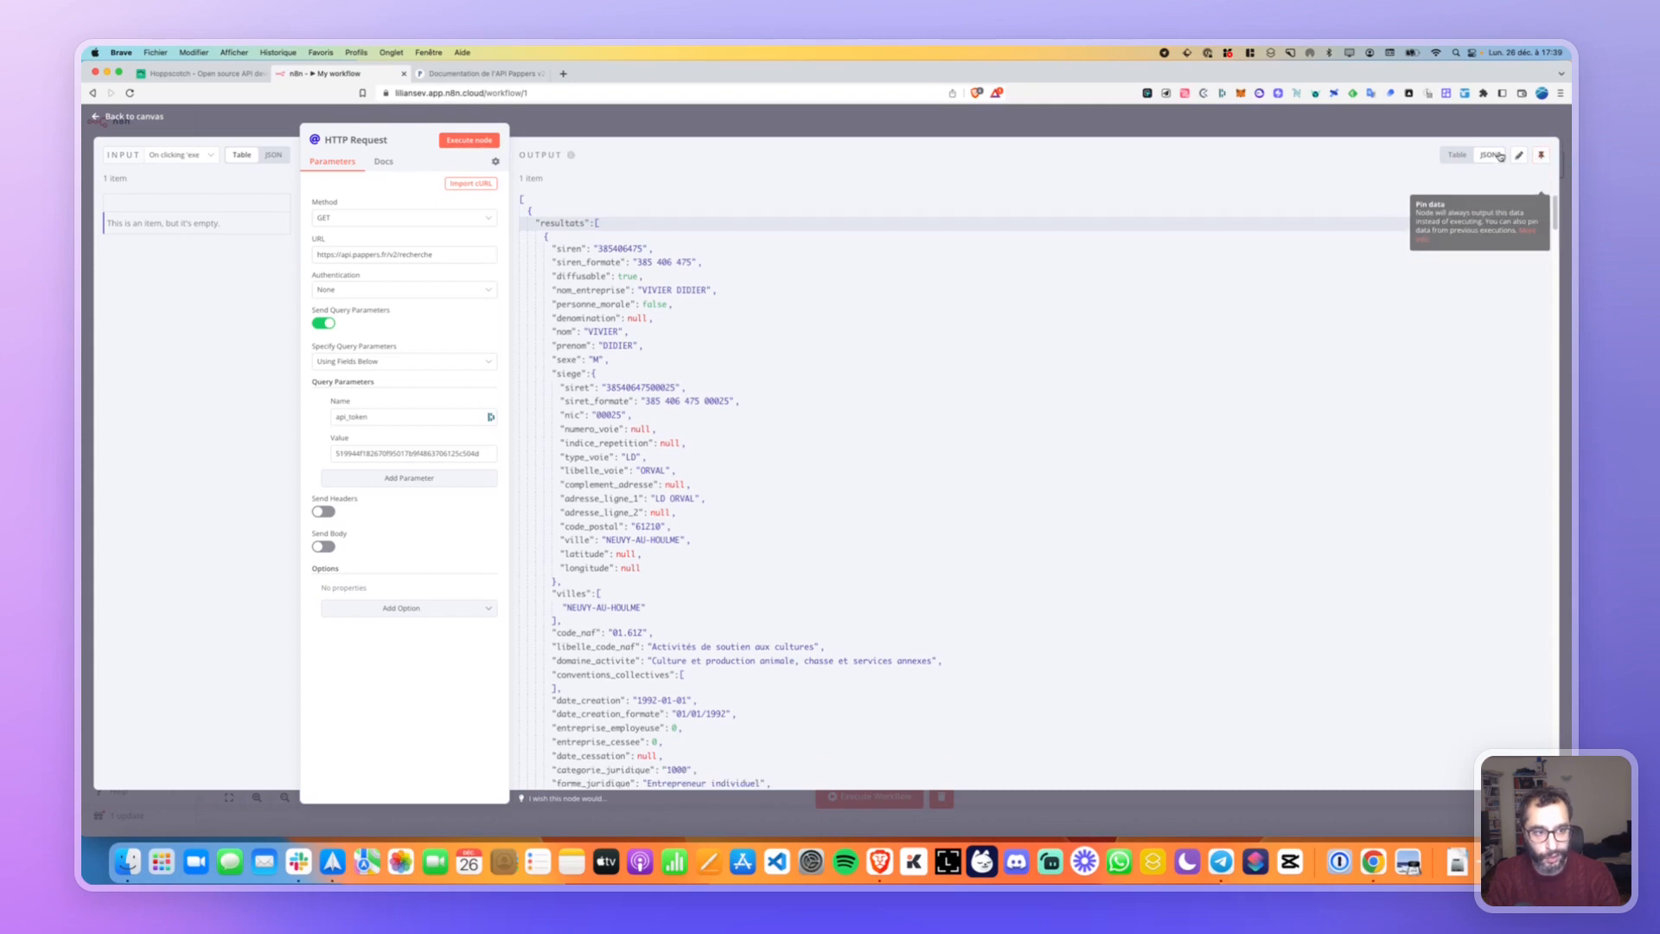
click(210, 159)
click(210, 159)
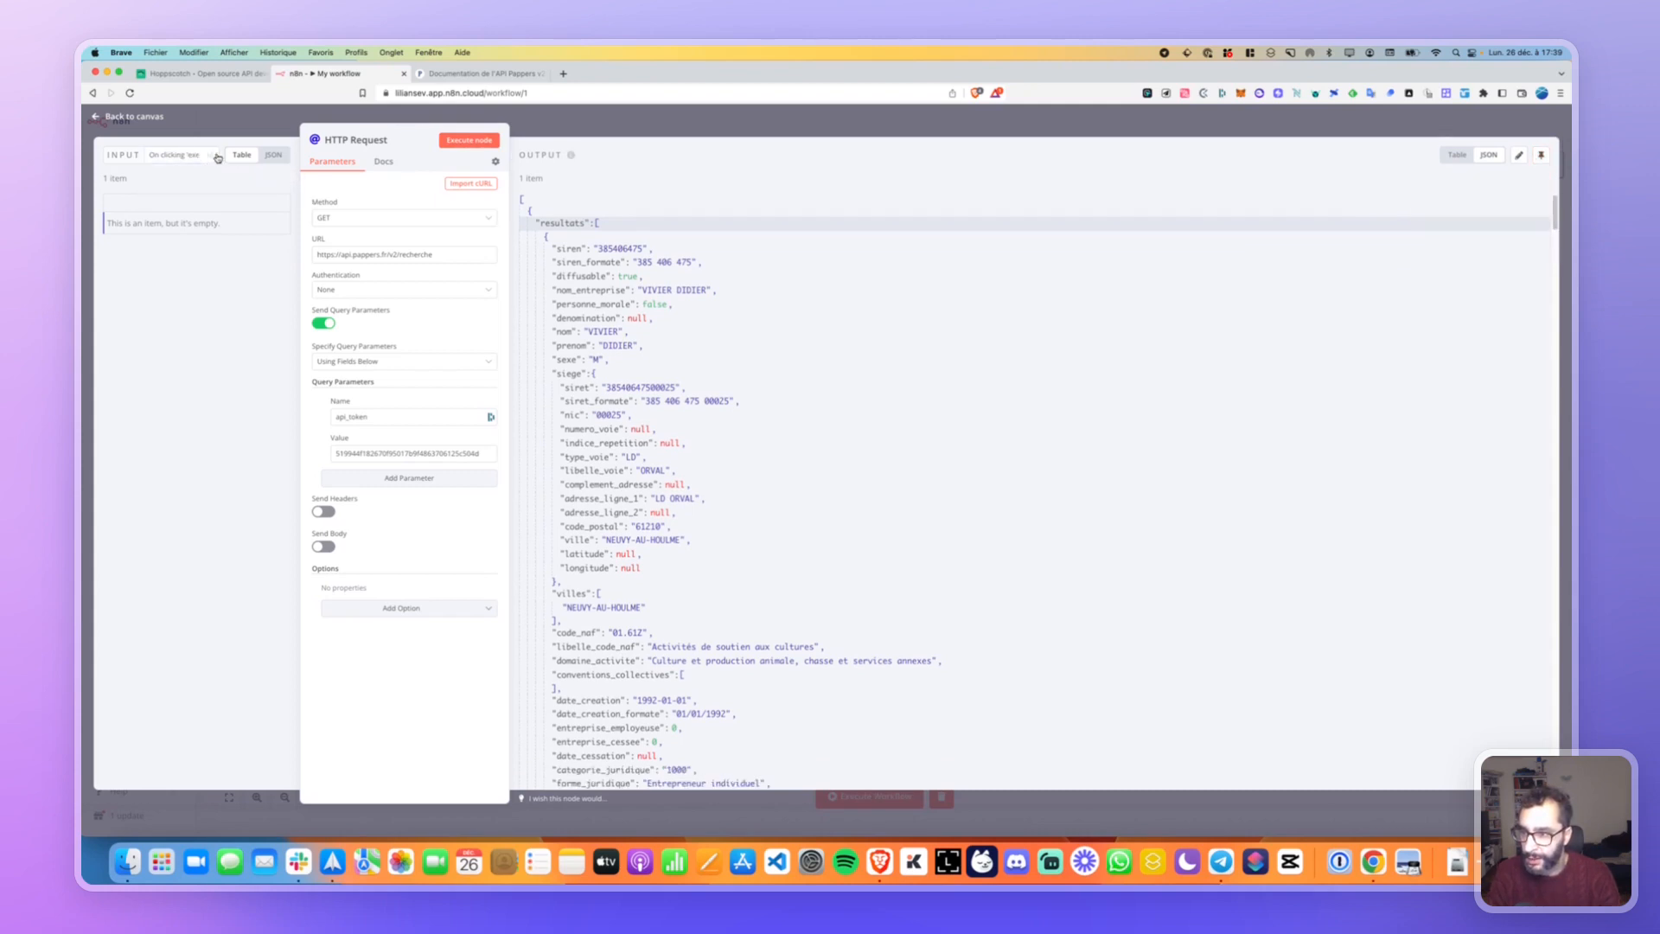
click(274, 155)
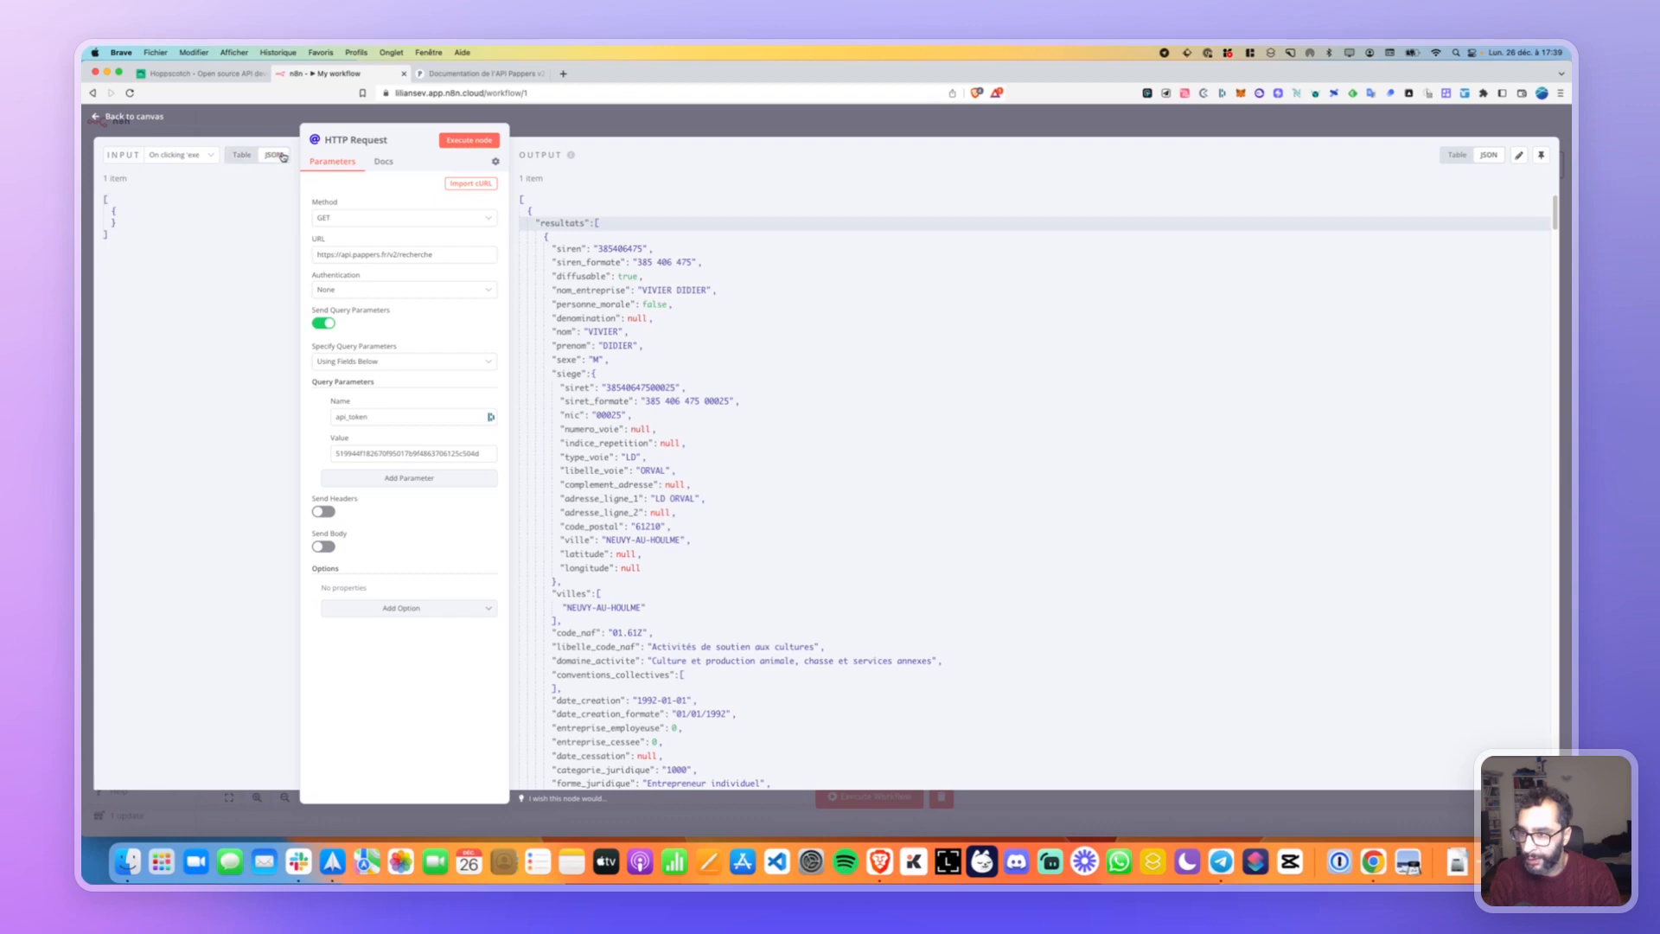
click(241, 156)
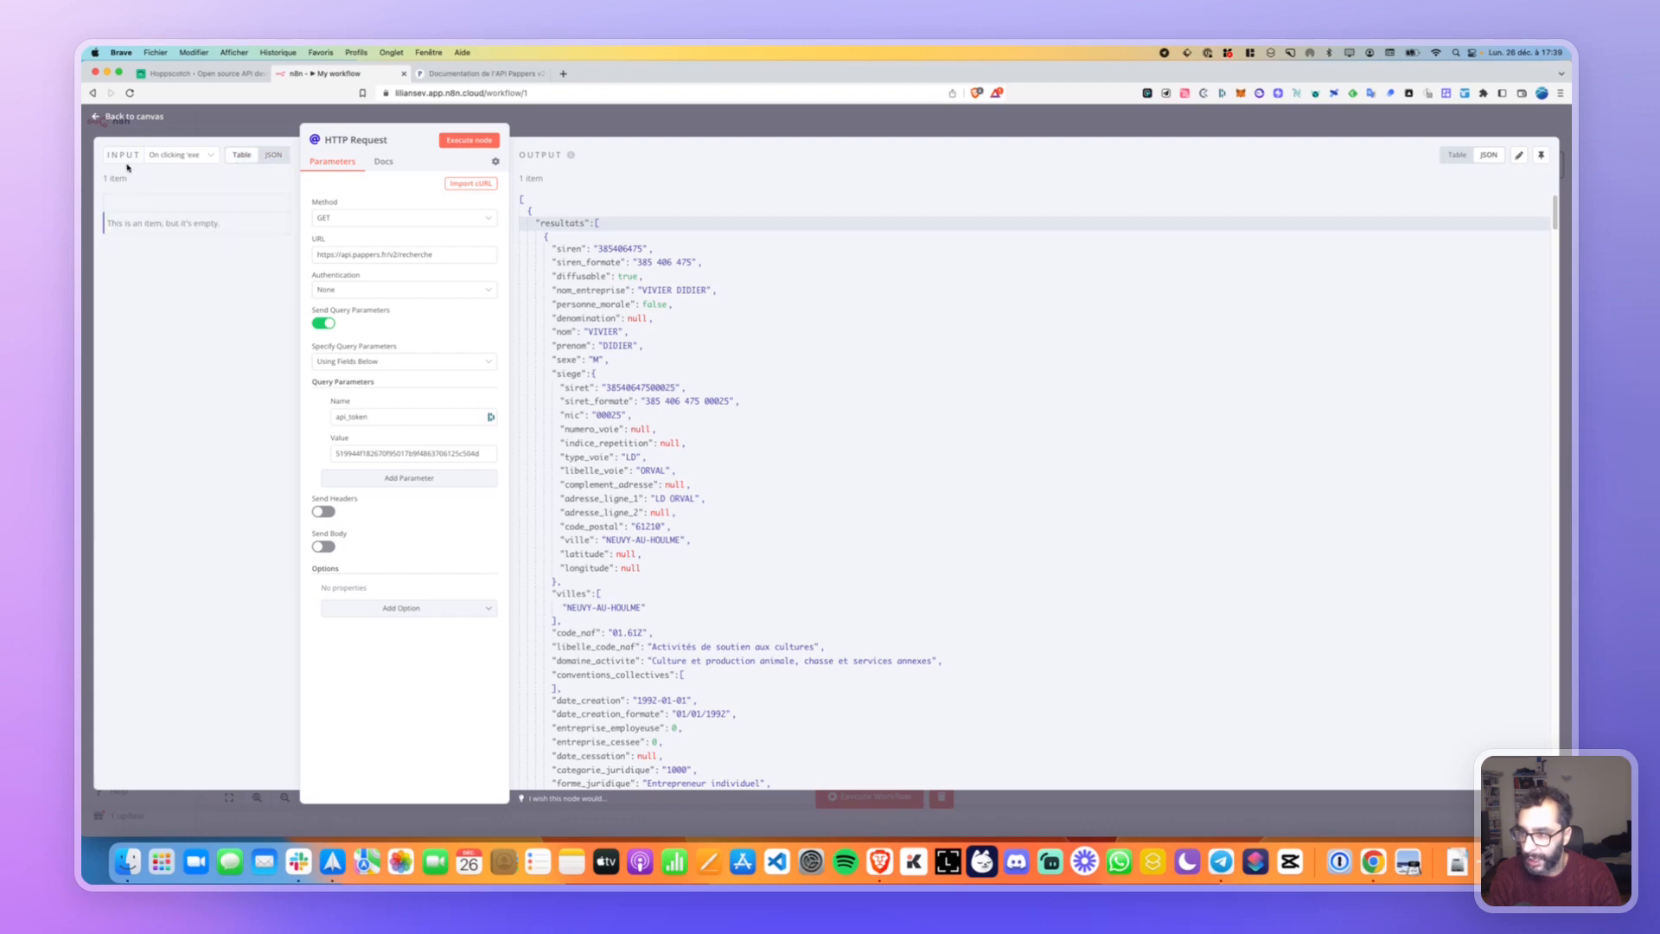
click(202, 161)
click(207, 161)
click(274, 155)
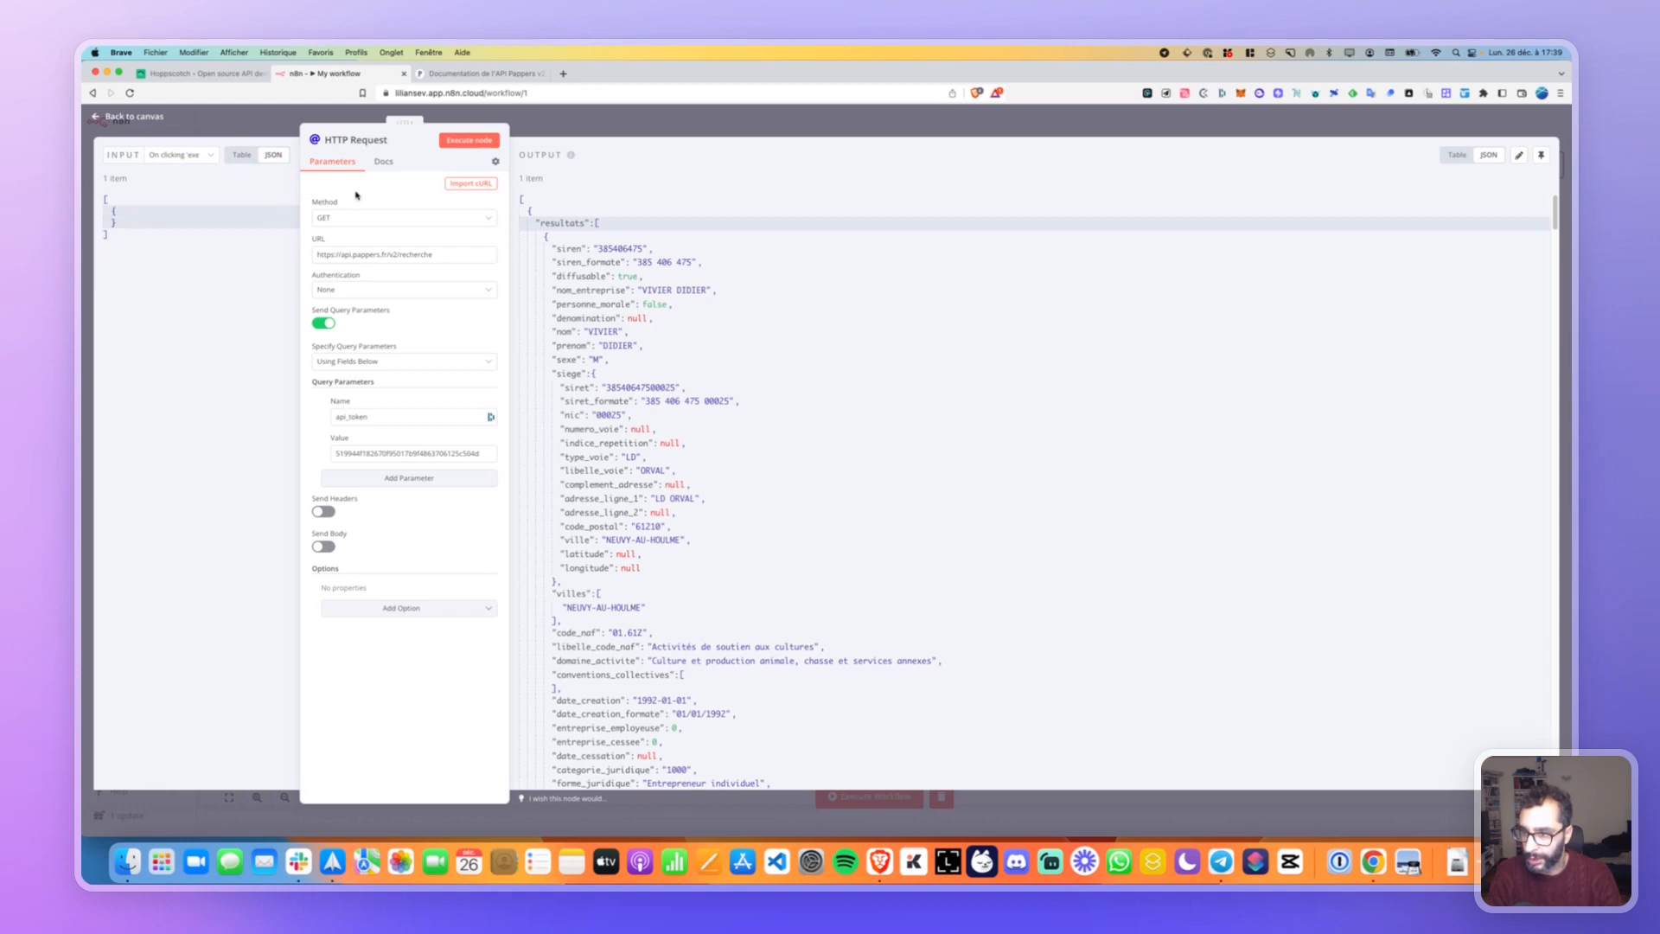
drag(401, 122, 513, 122)
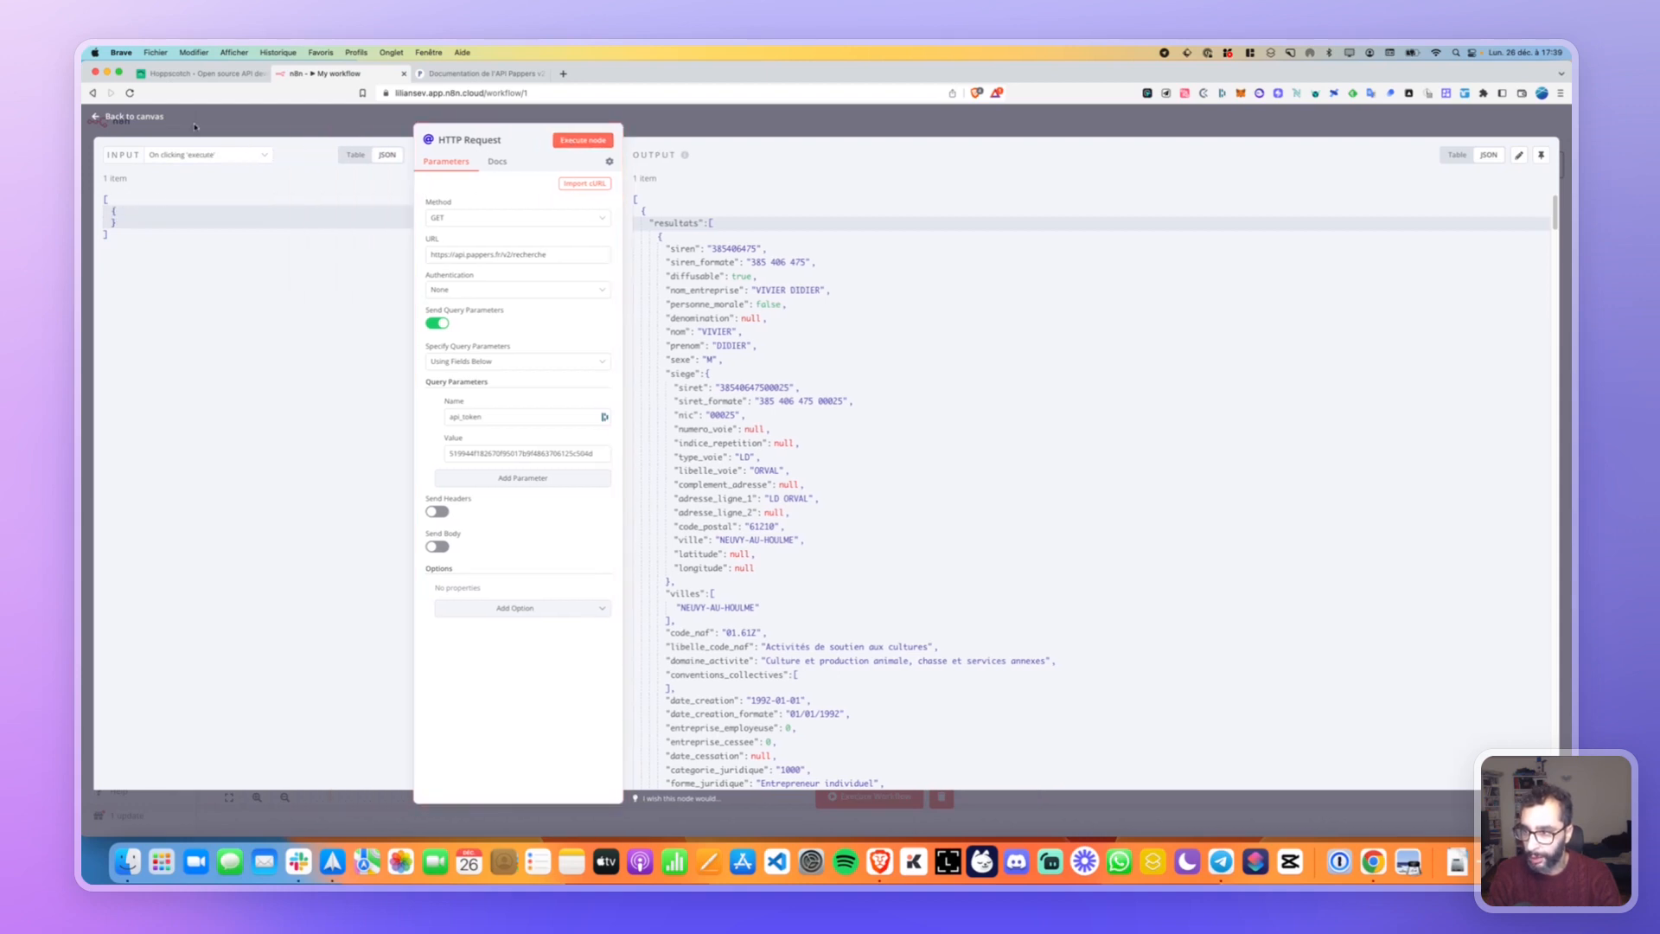
Pin the HTTP Request output again, then reopen the node from the canvas.
click(1540, 155)
click(123, 118)
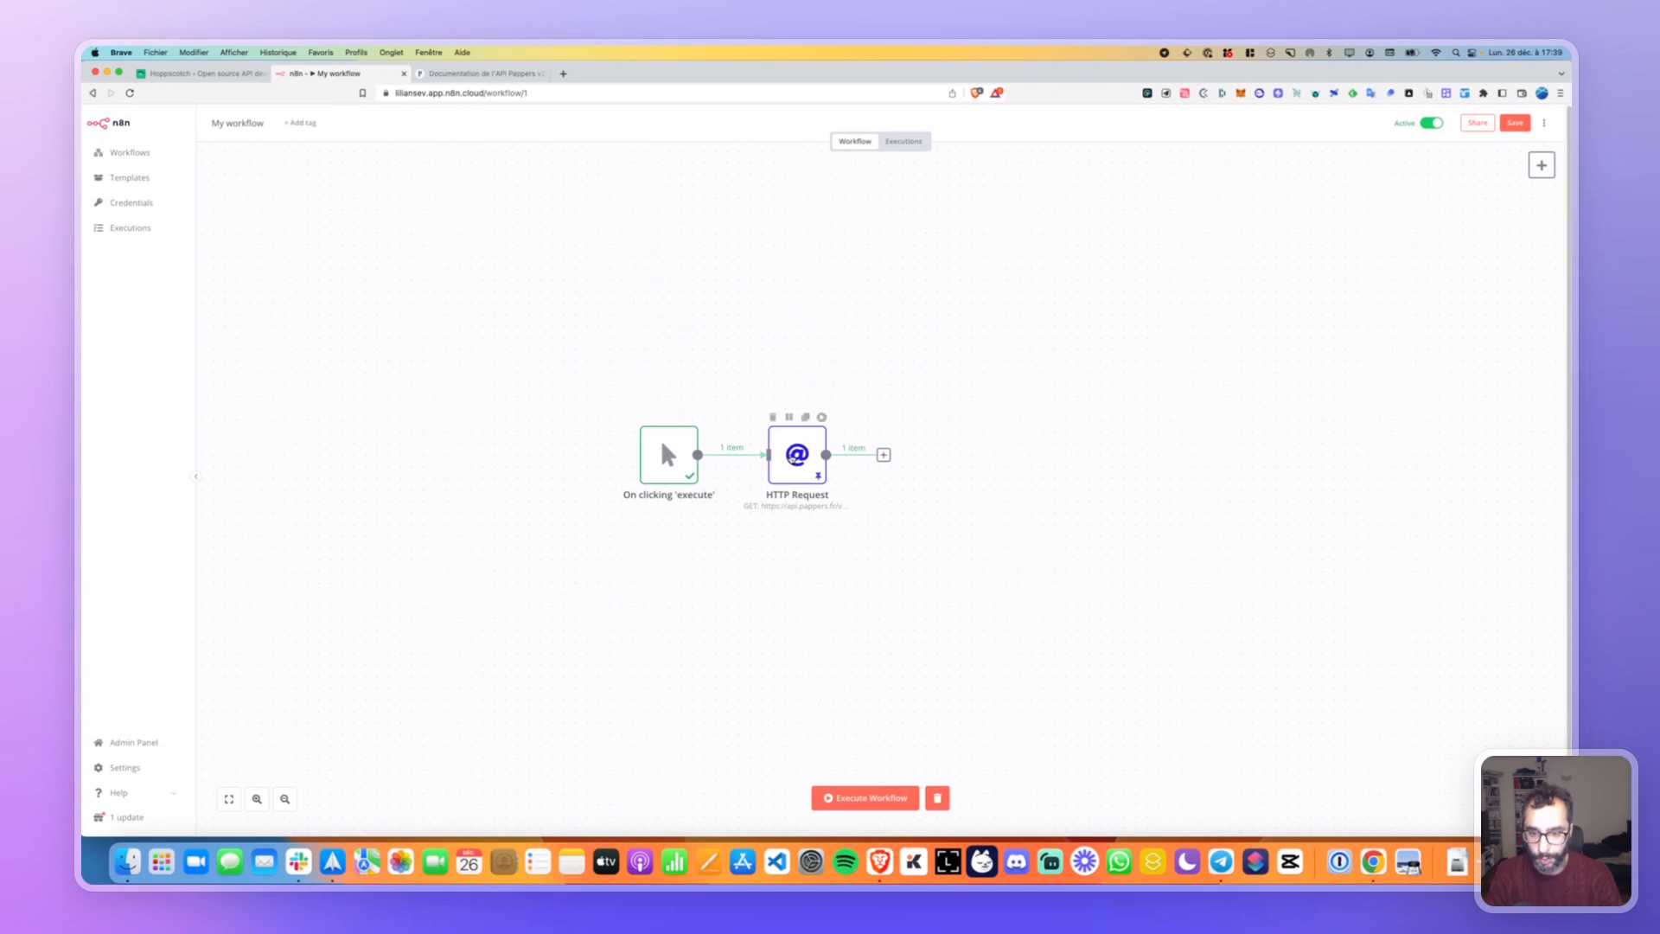
key(Return)
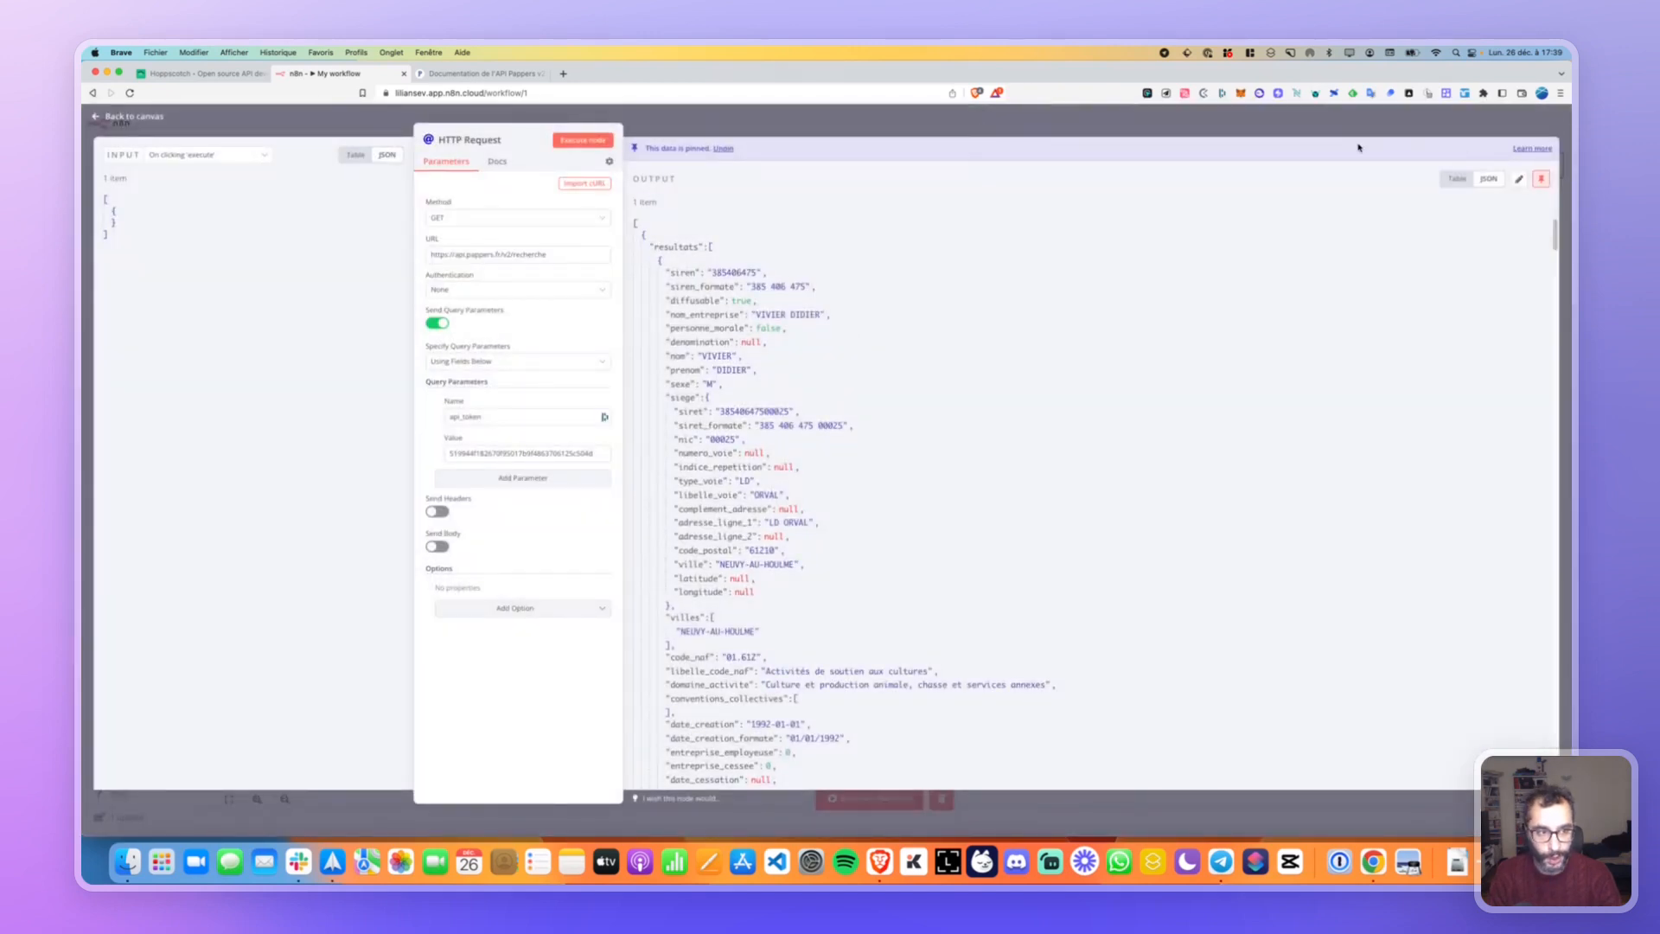
key(Escape)
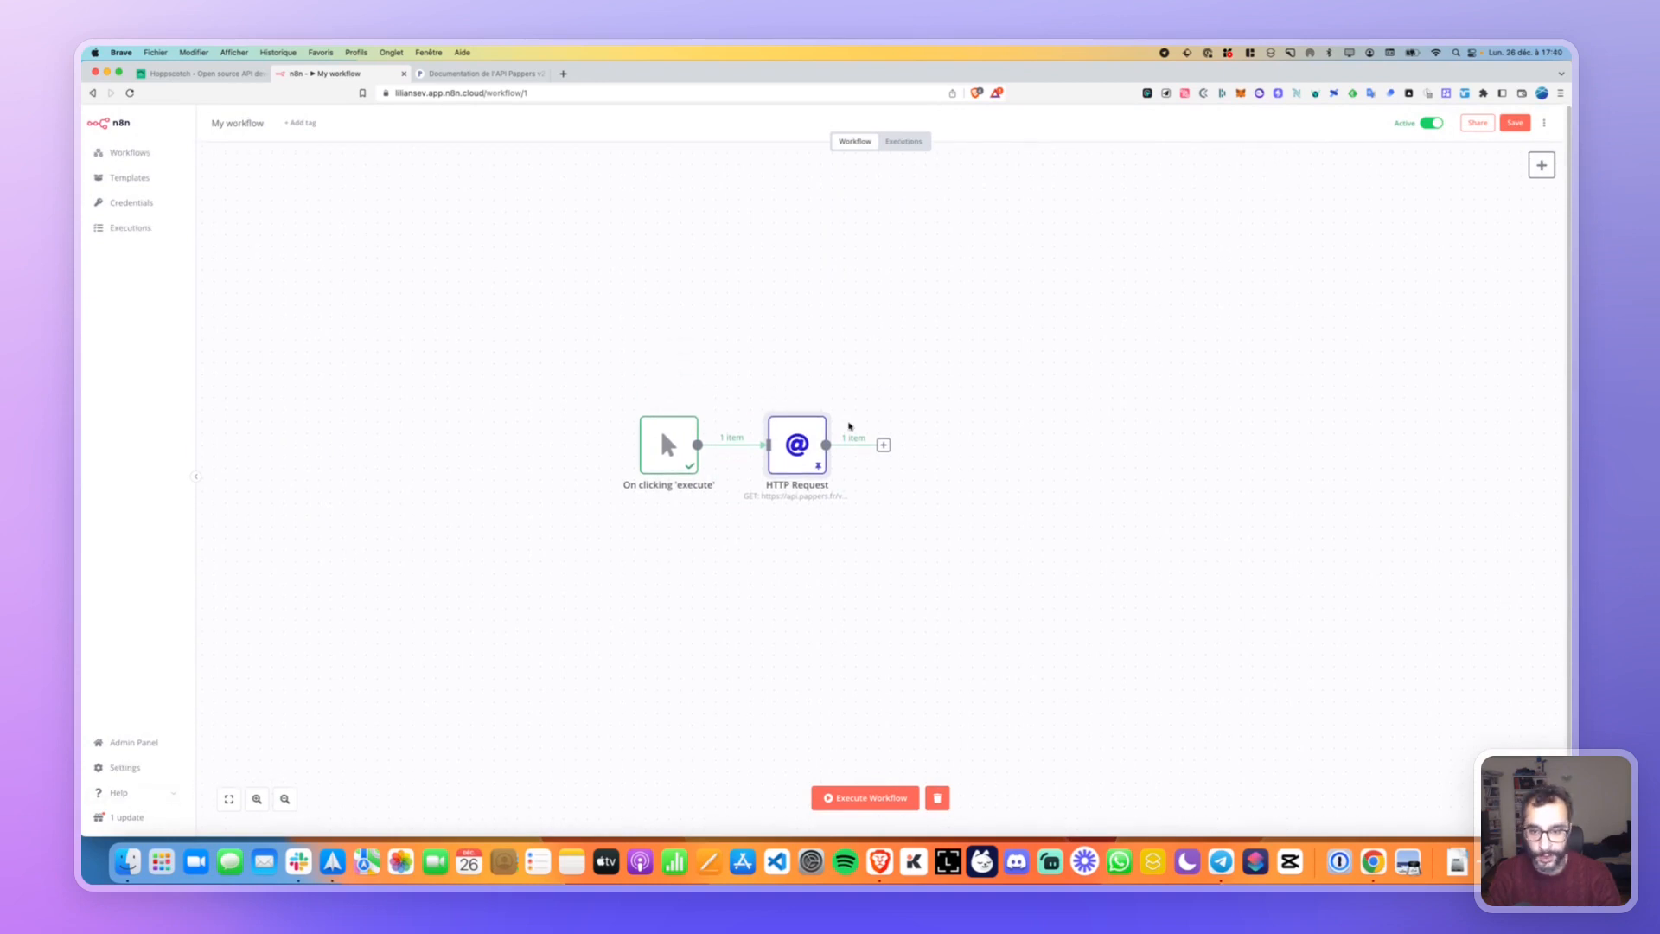
right_click(819, 467)
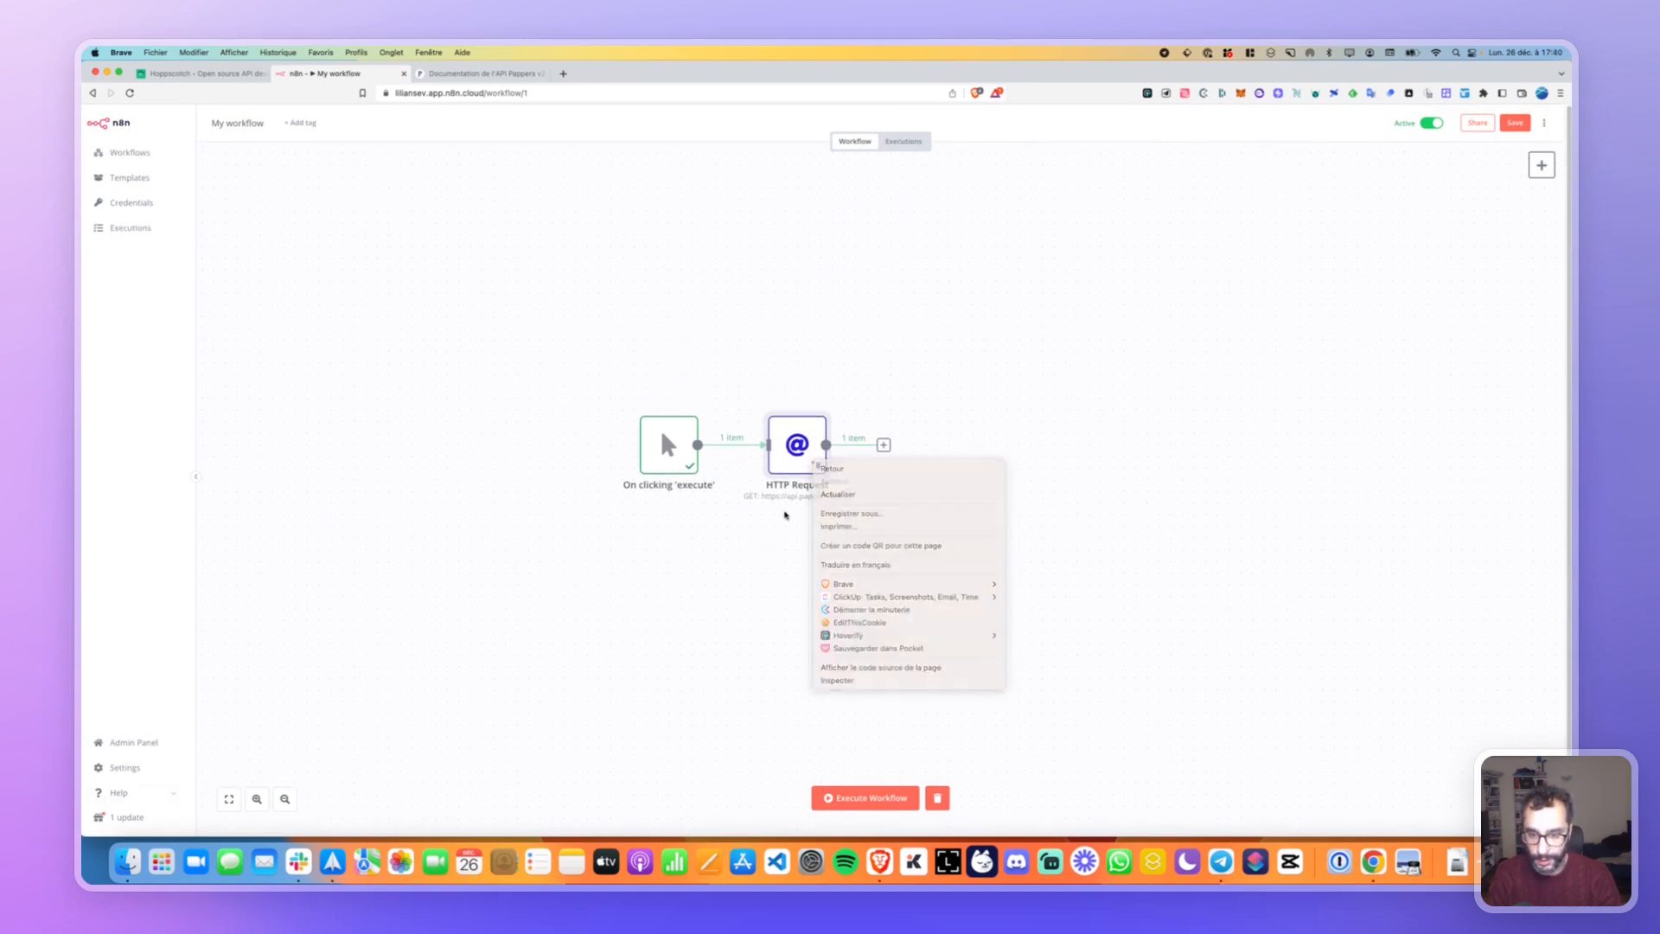
key(Escape)
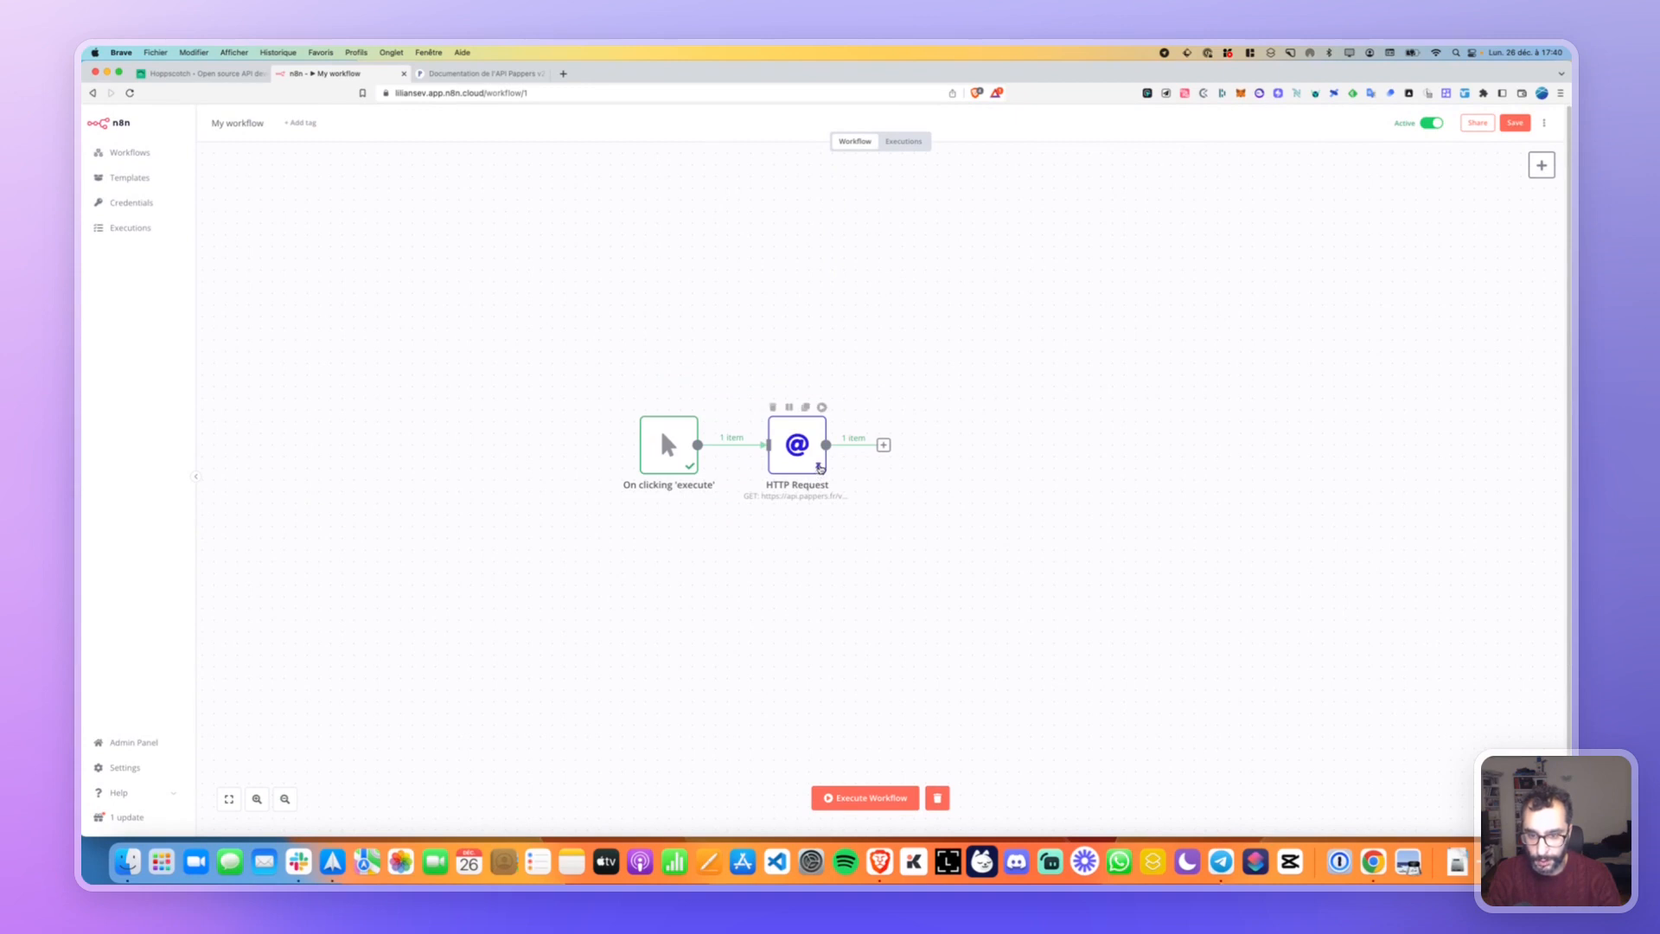
double_click(819, 470)
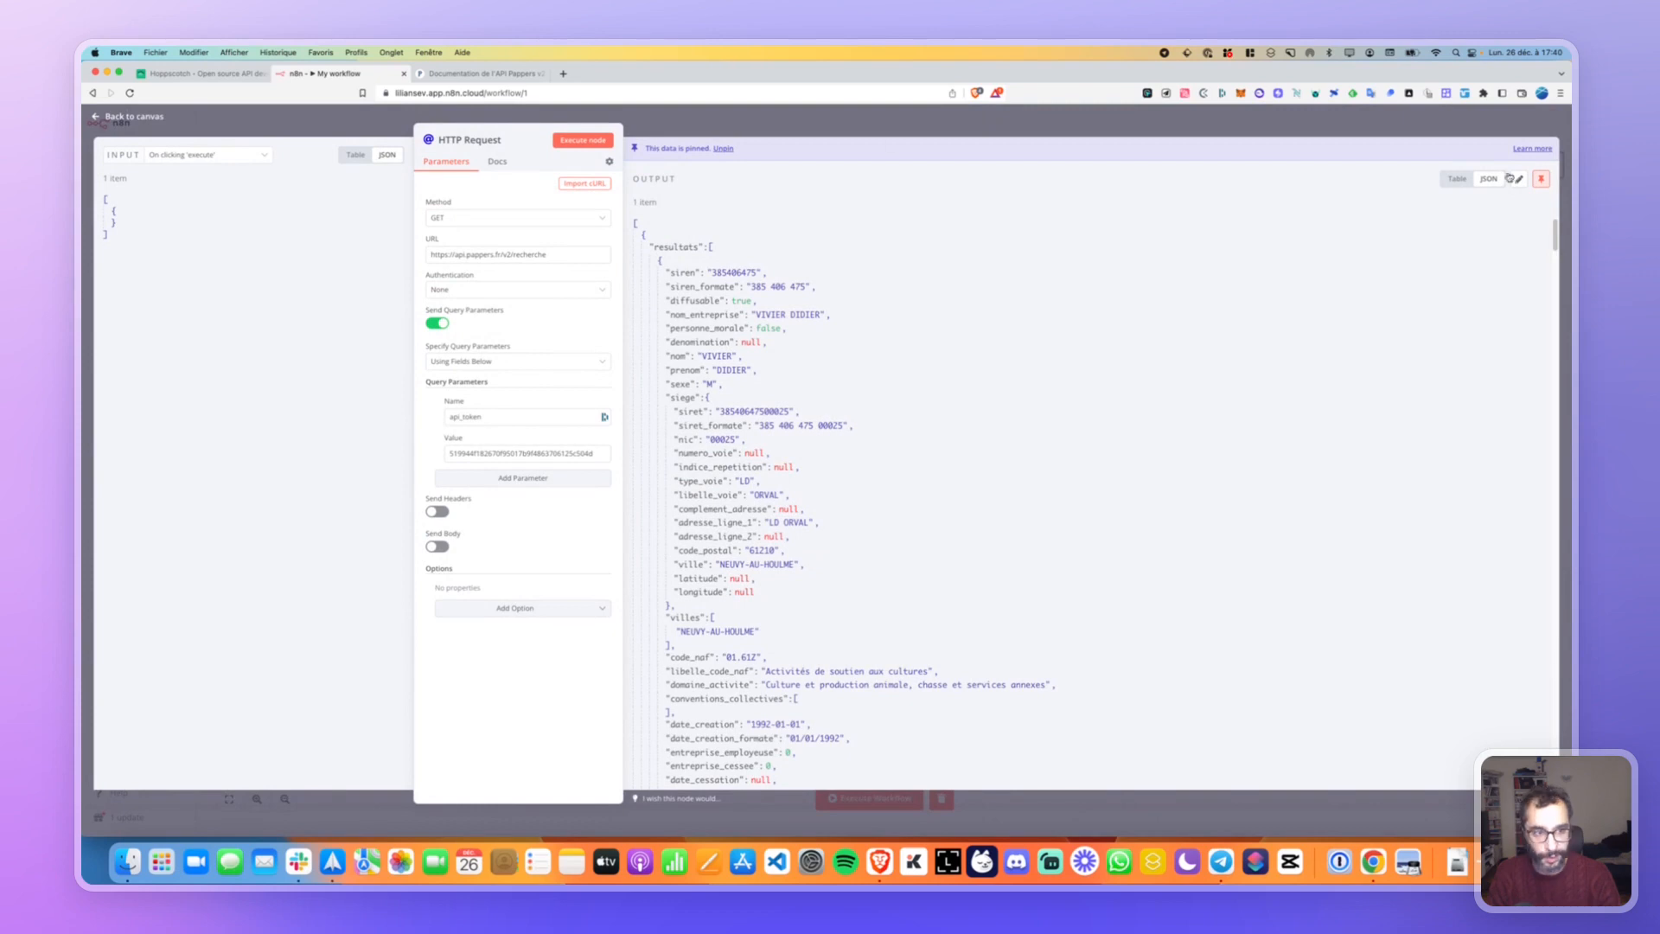
click(1527, 149)
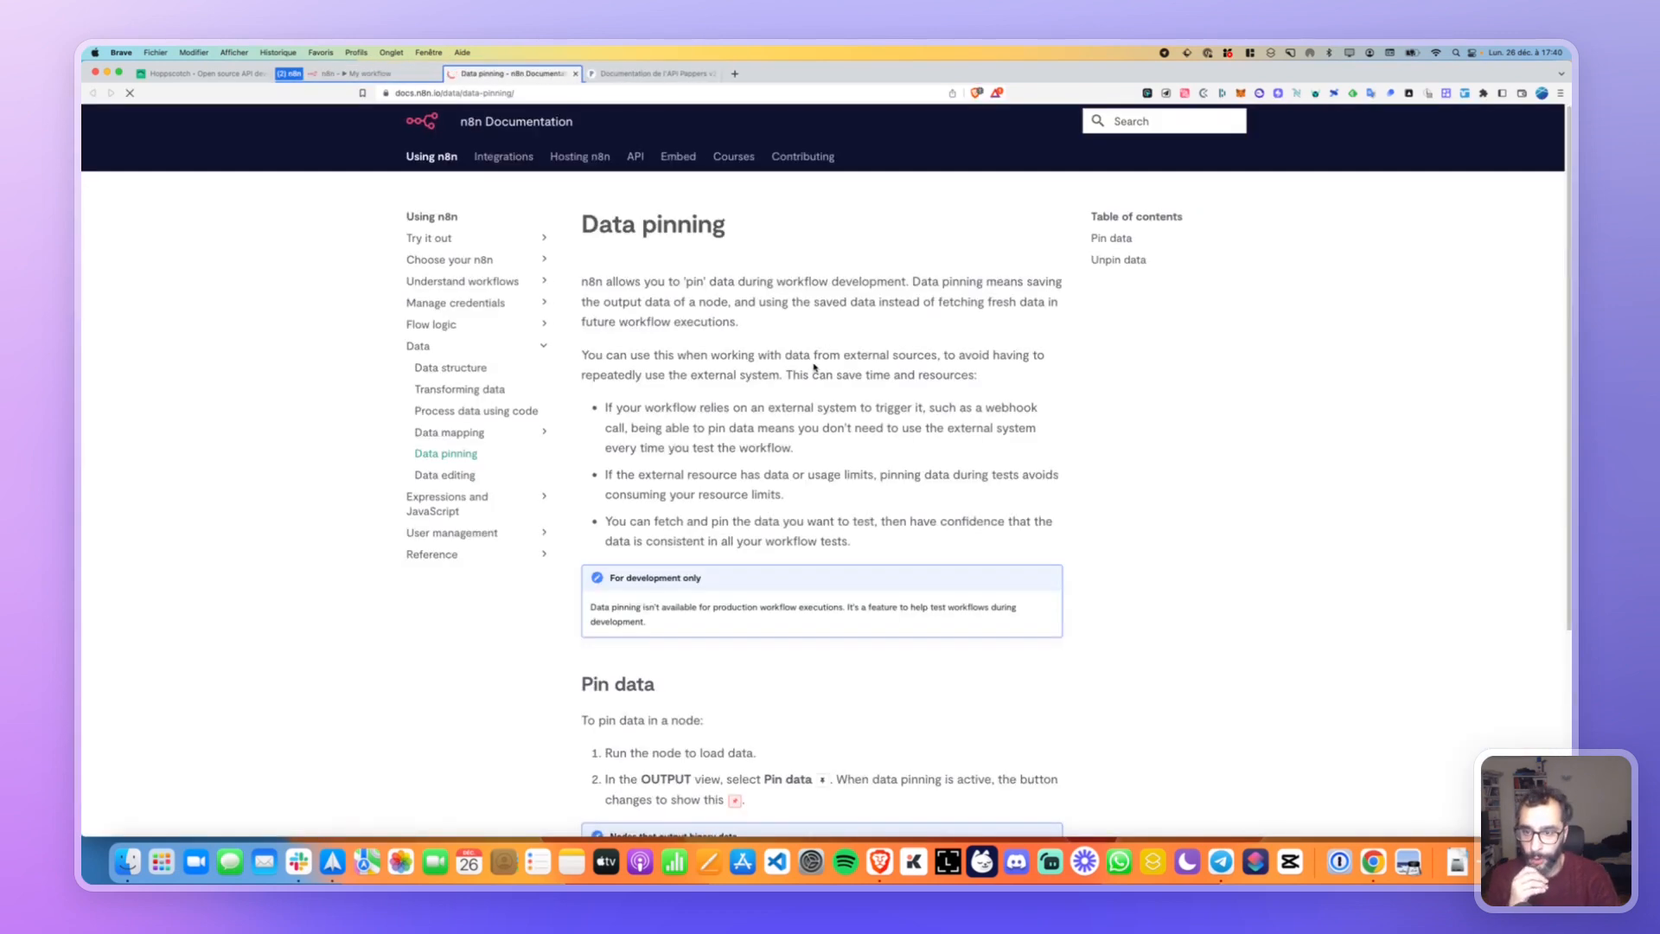
Scroll the Data pinning docs page to read the Pin data and Unpin data steps.
scroll(610, 551, down, 5)
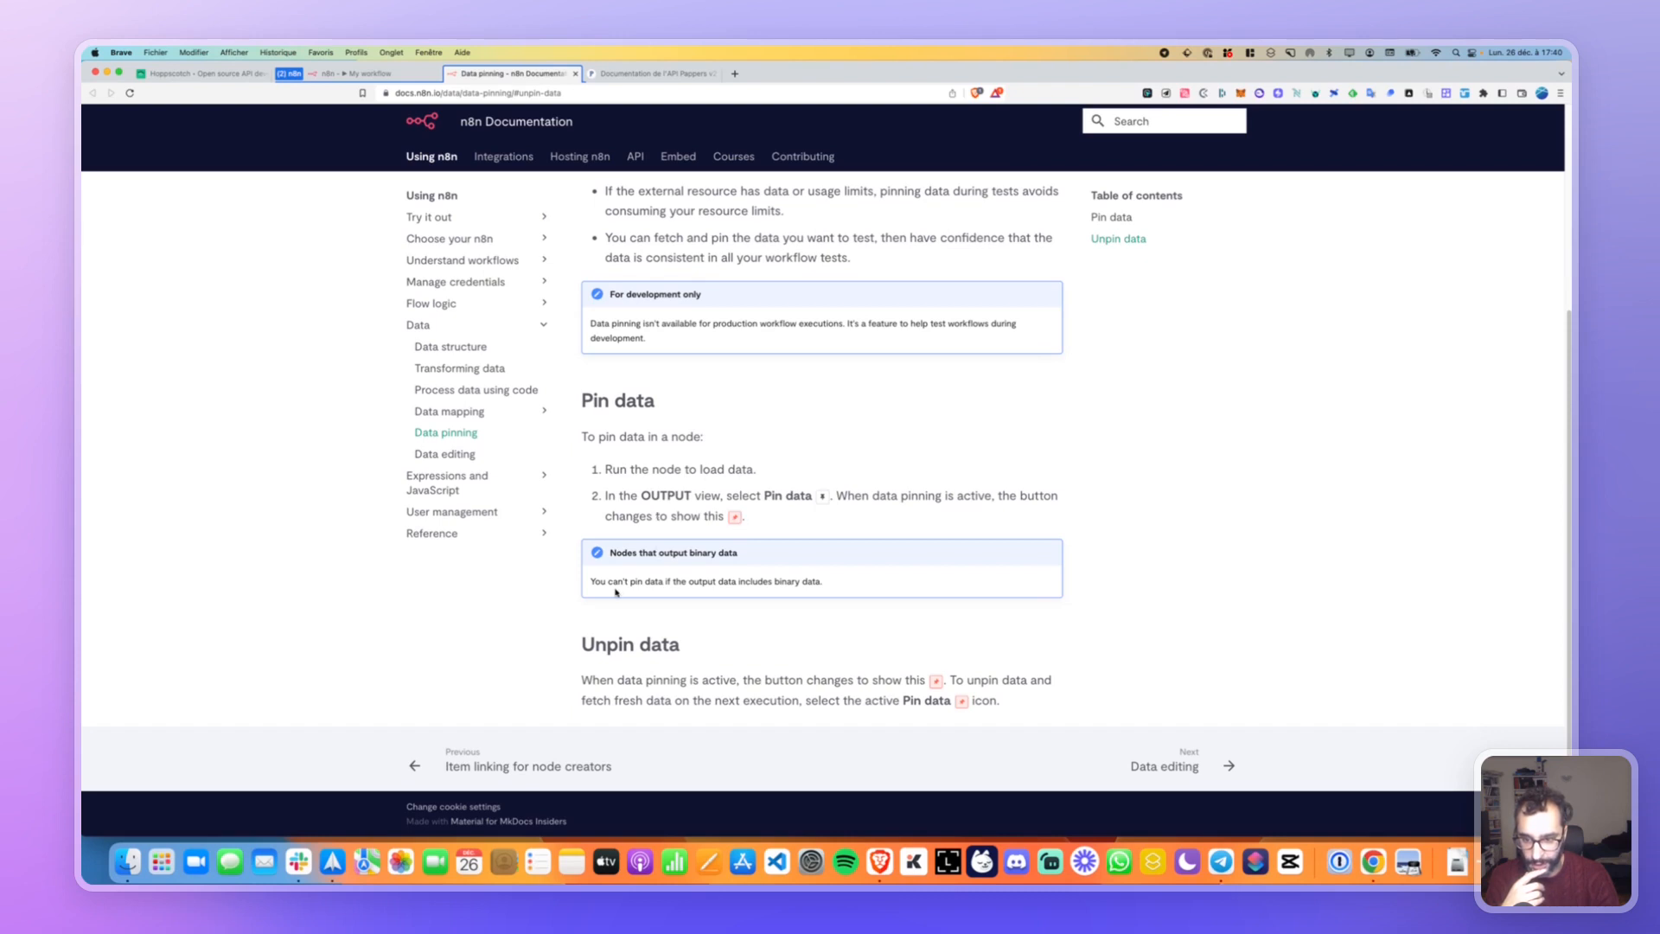
scroll(605, 634, up, 5)
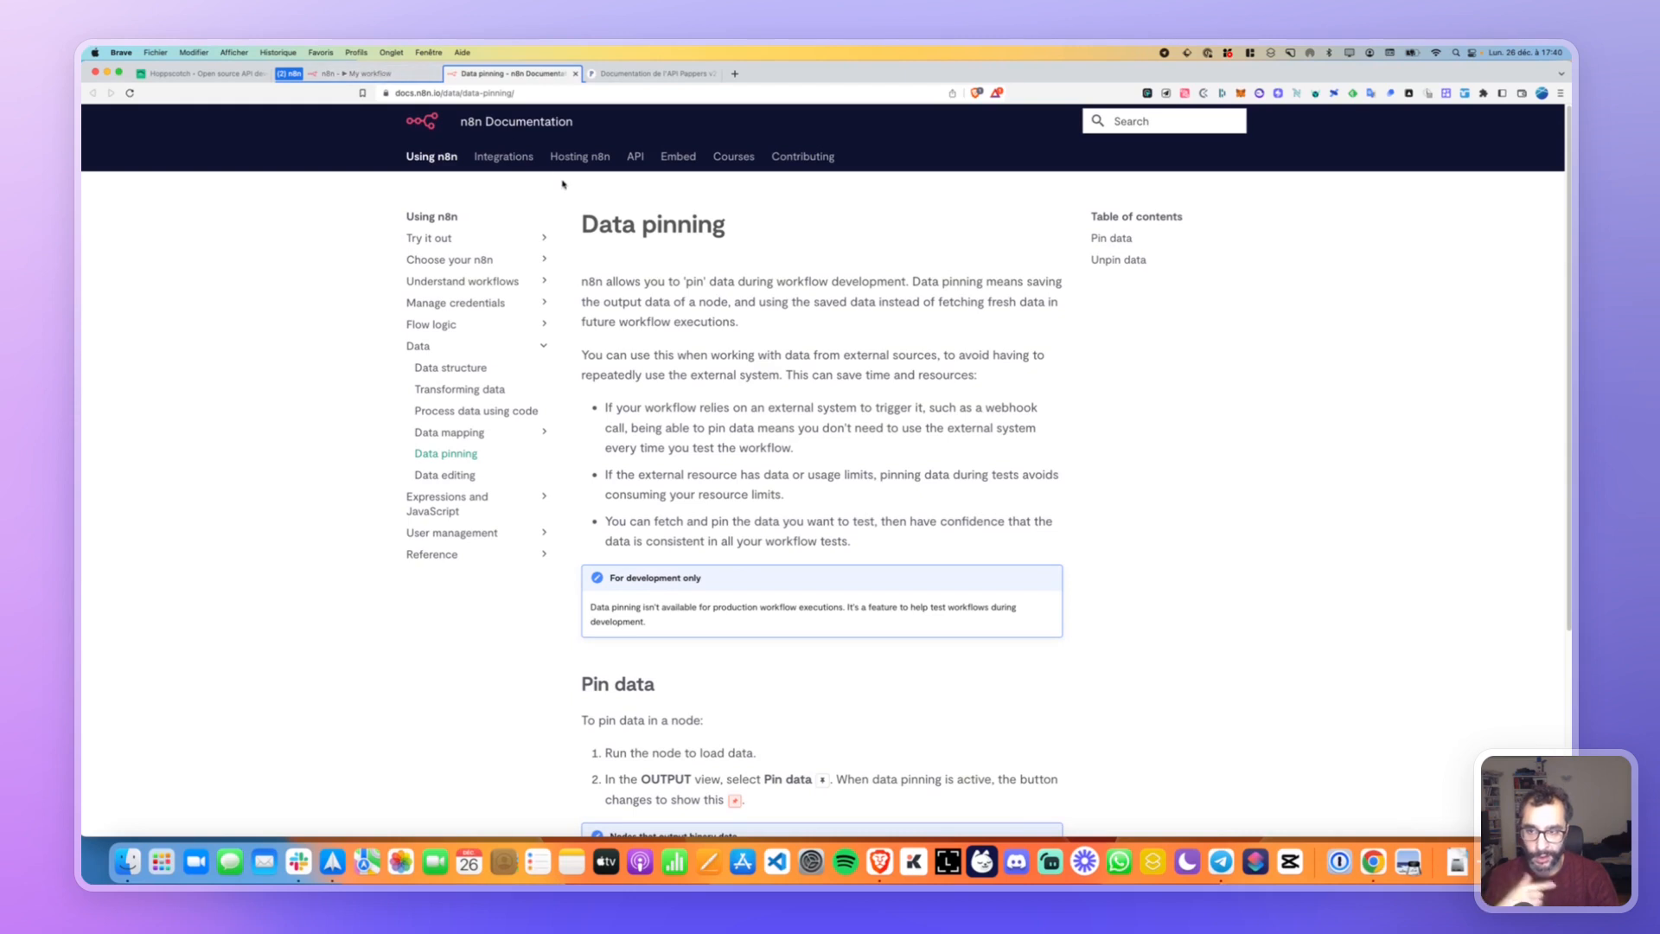
Return to the workflow canvas and execute the HTTP Request node.
click(394, 76)
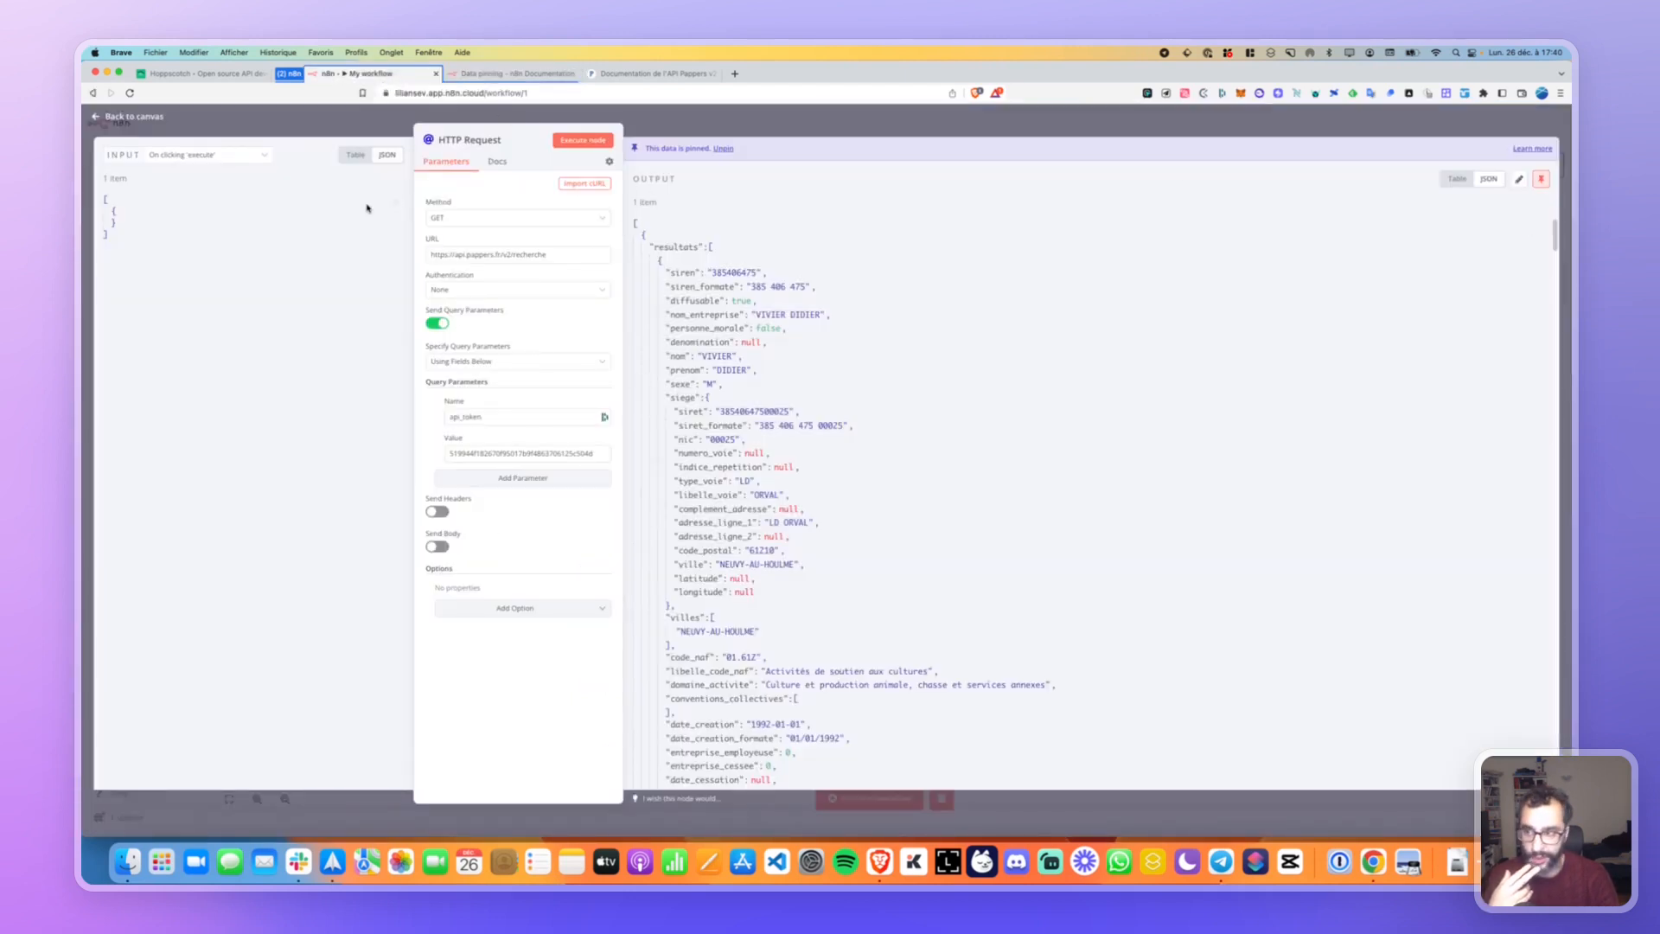
click(152, 120)
mouse_move(818, 463)
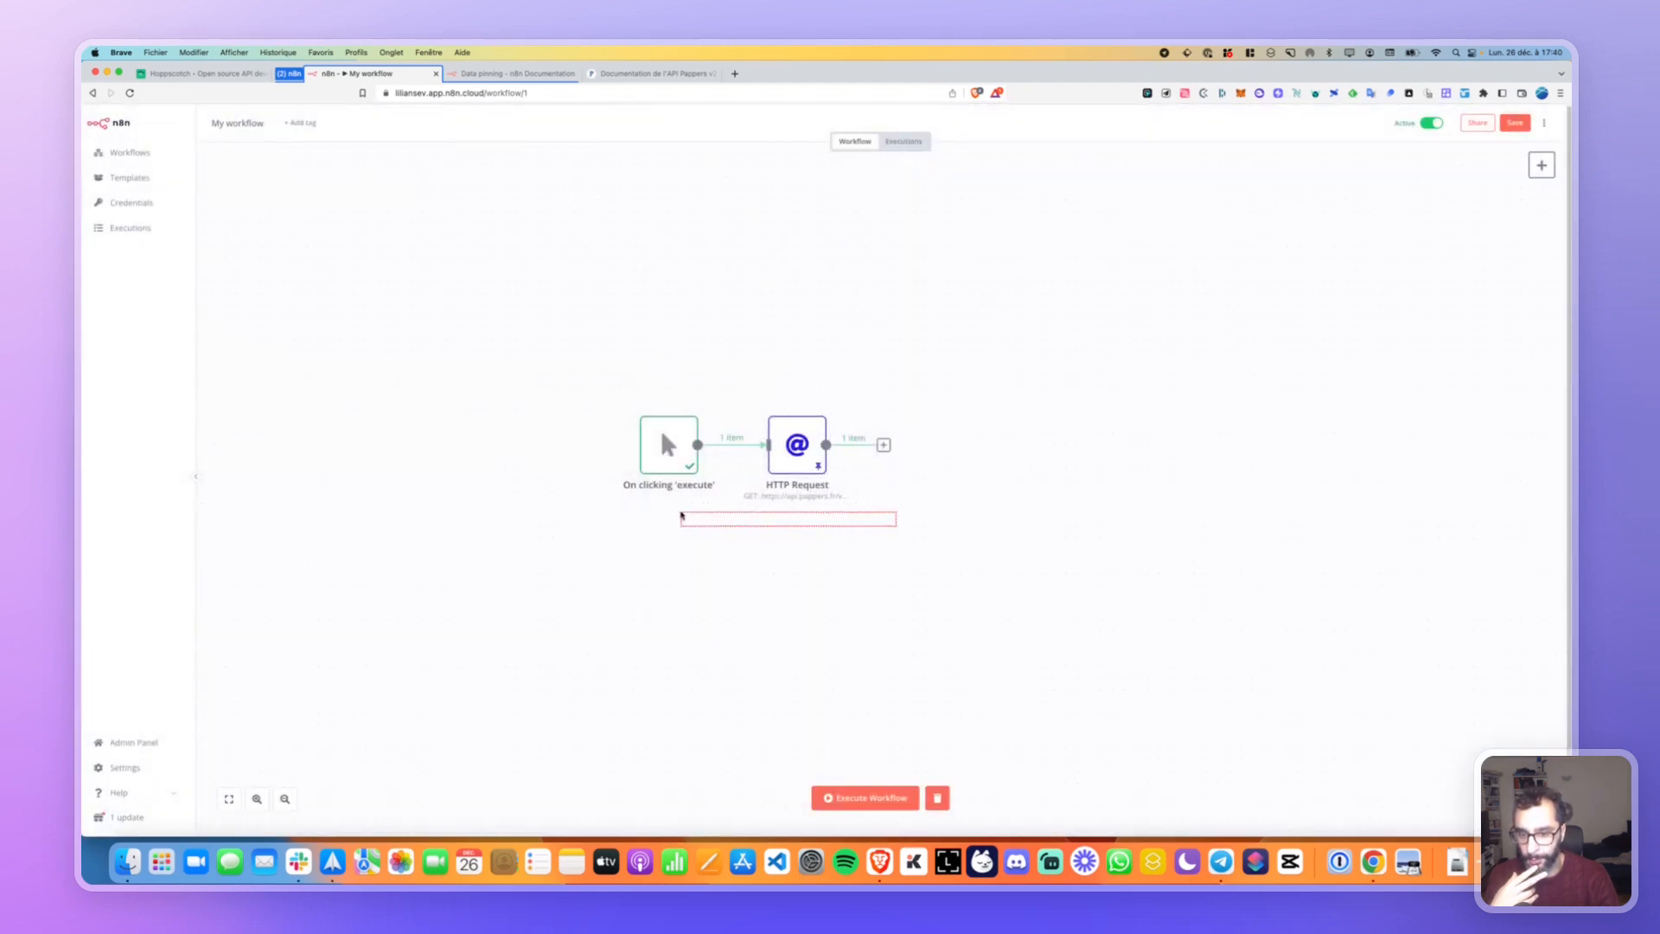
mouse_move(774, 444)
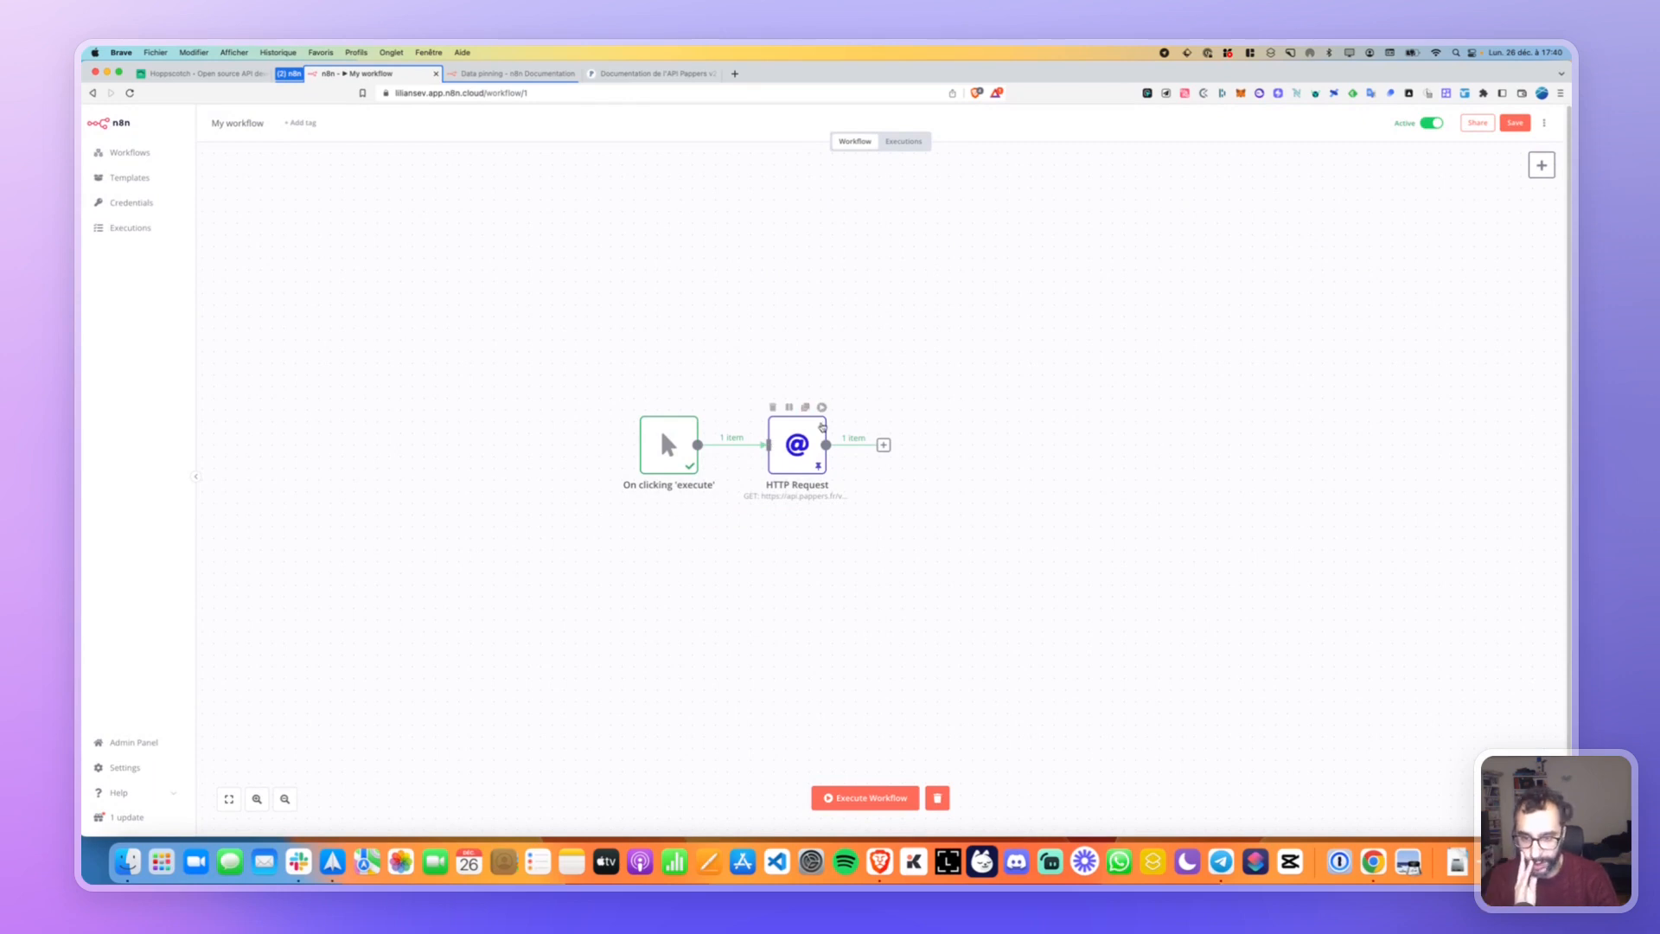
click(822, 408)
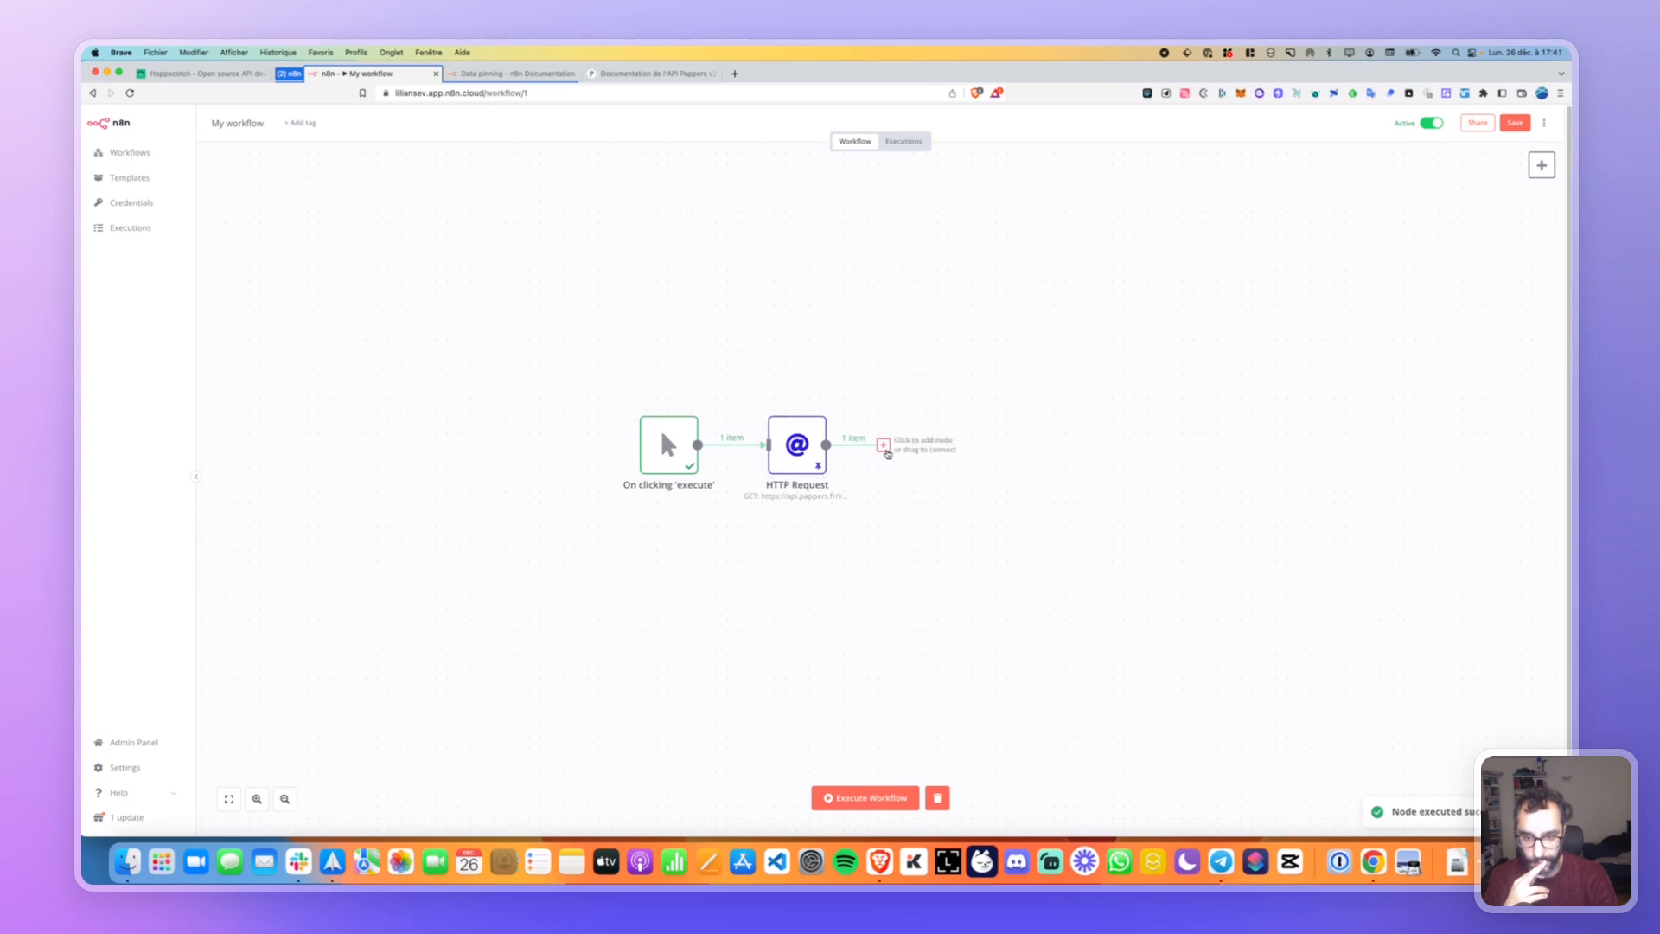
Add an Item Lists node after the HTTP Request node and open its Operation options.
click(883, 444)
text(variab)
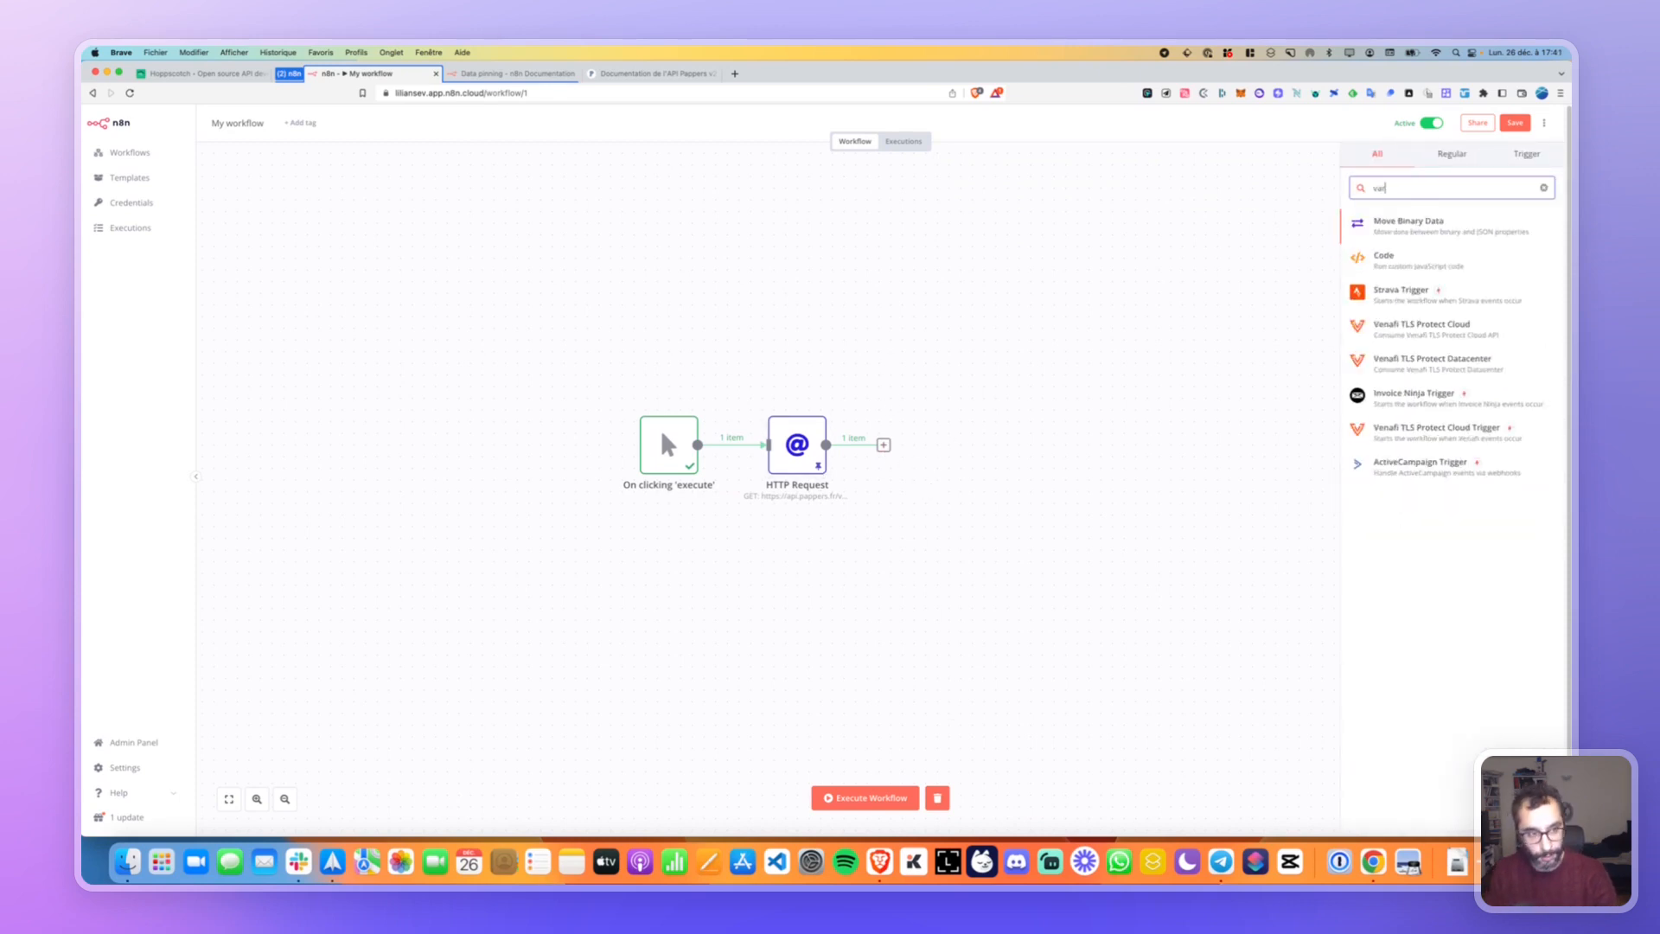
key(BackSpace)
key(BackSpace)
key(BackSpace)
key(BackSpace)
key(BackSpace)
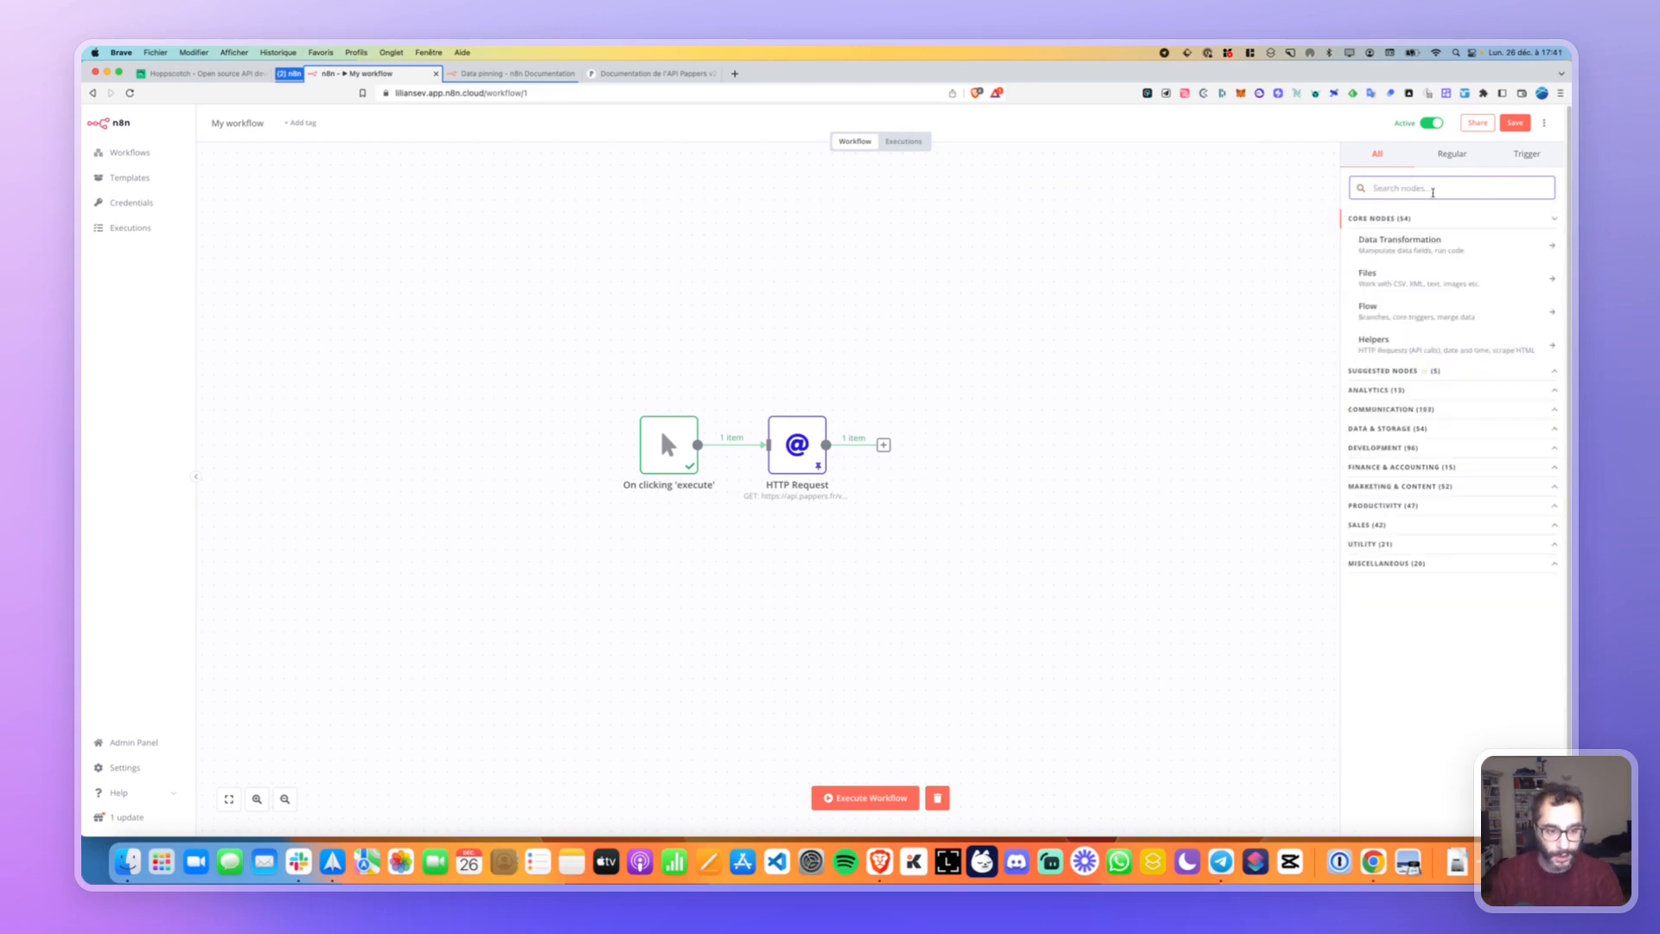
text(ite)
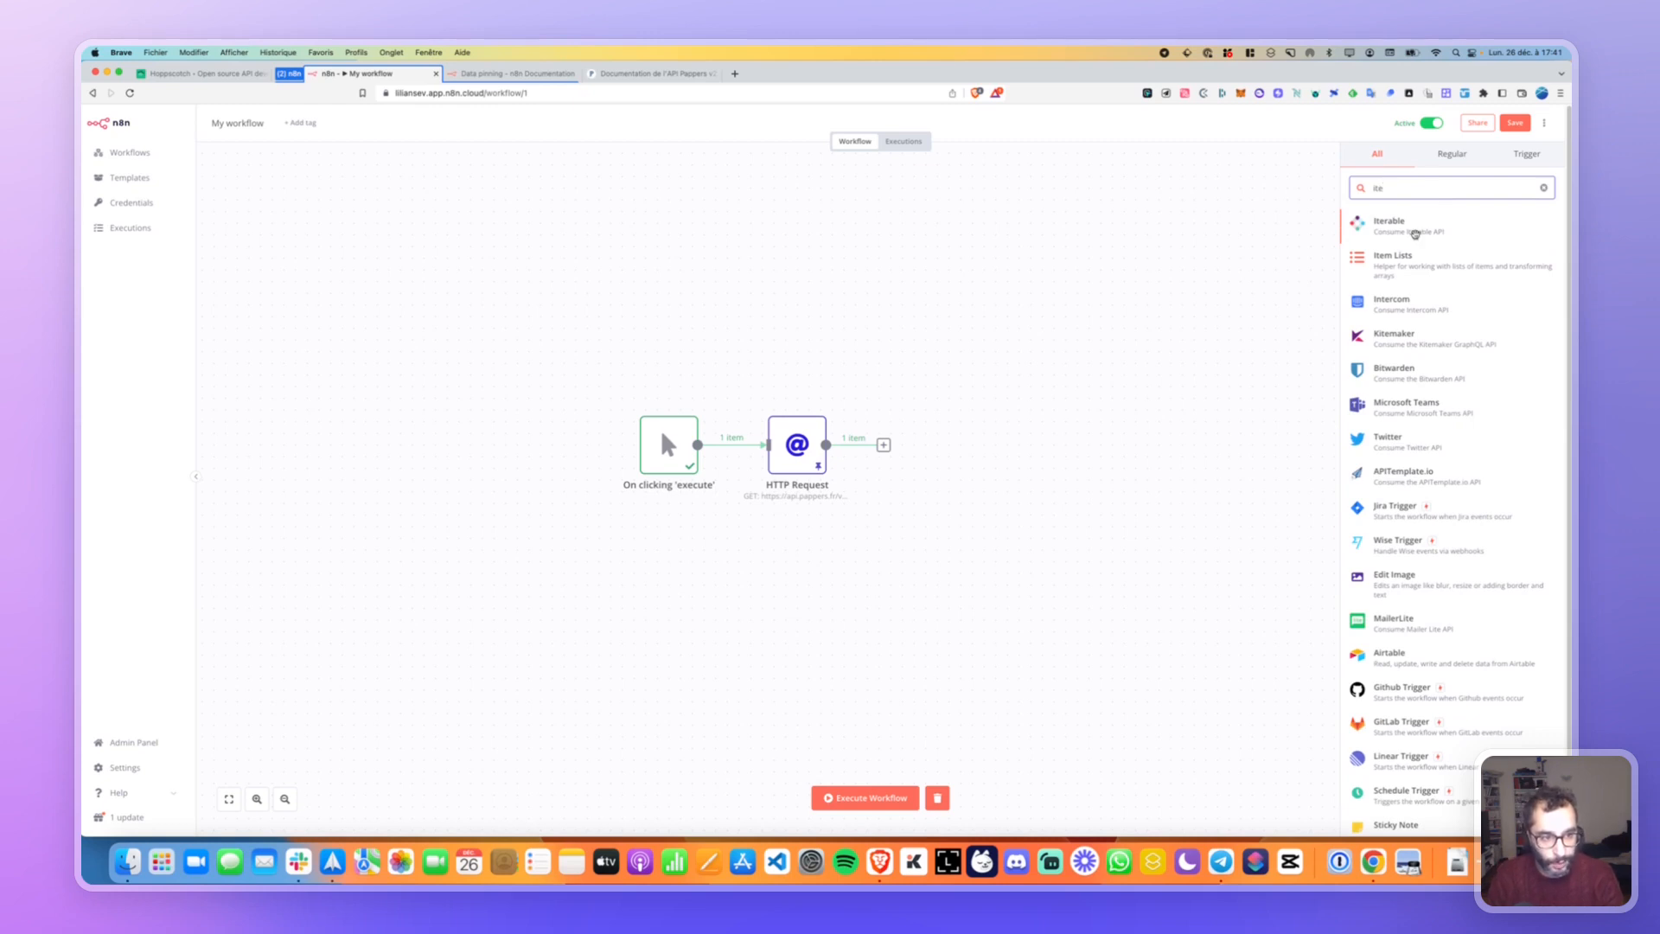
drag(1394, 264, 952, 435)
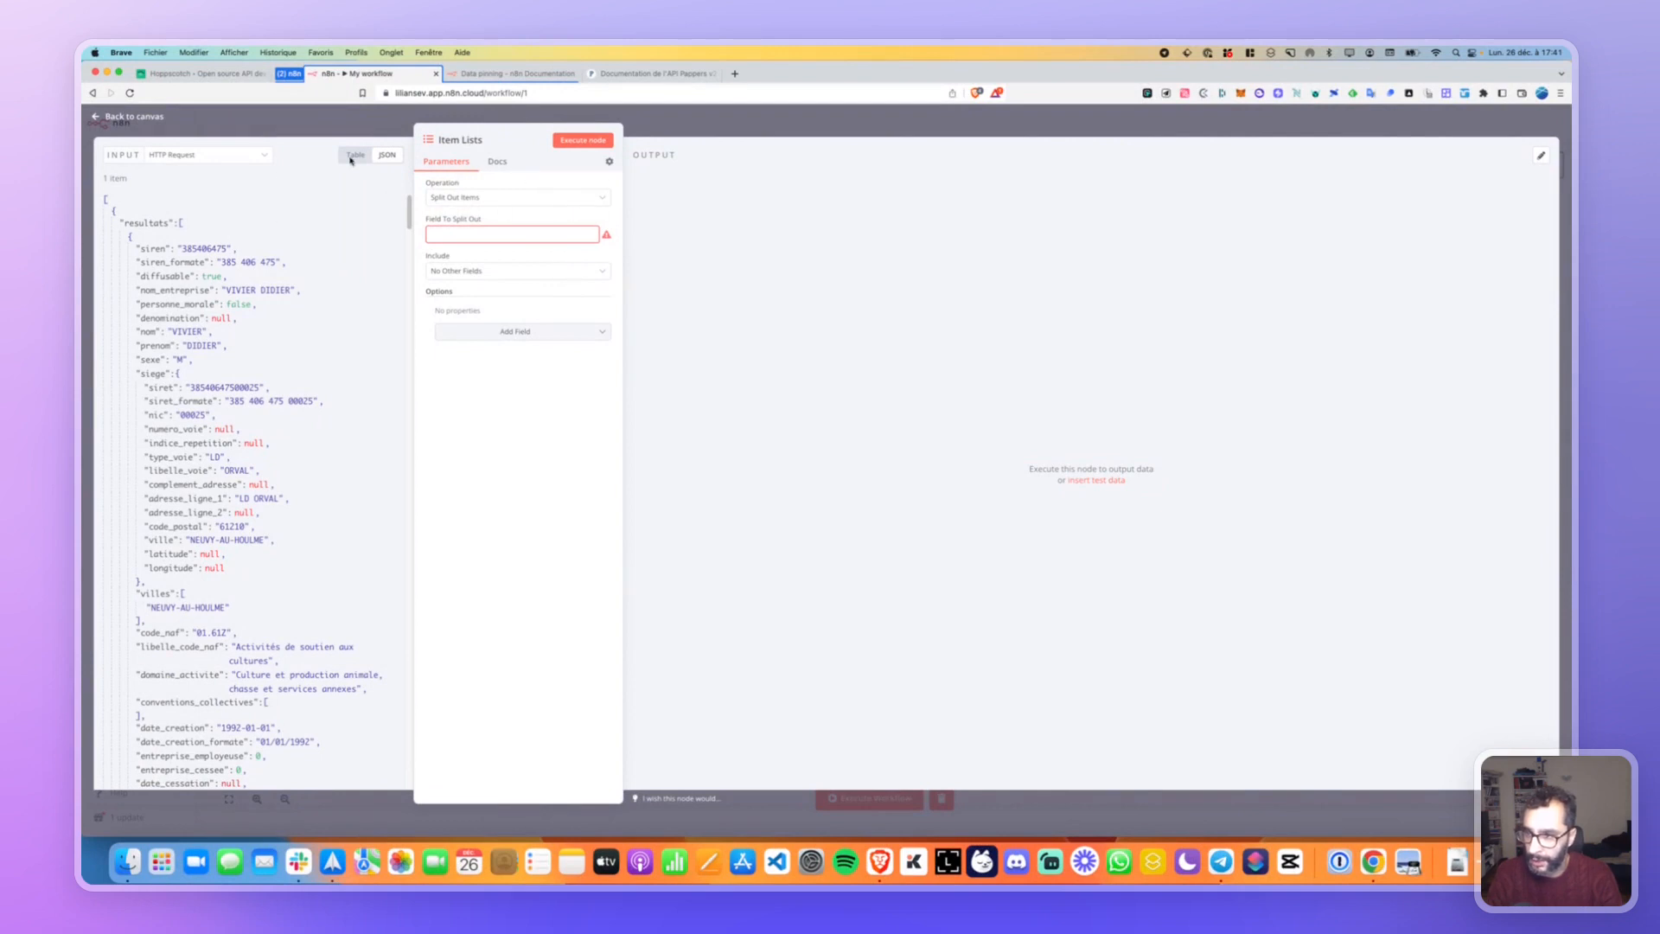
click(505, 201)
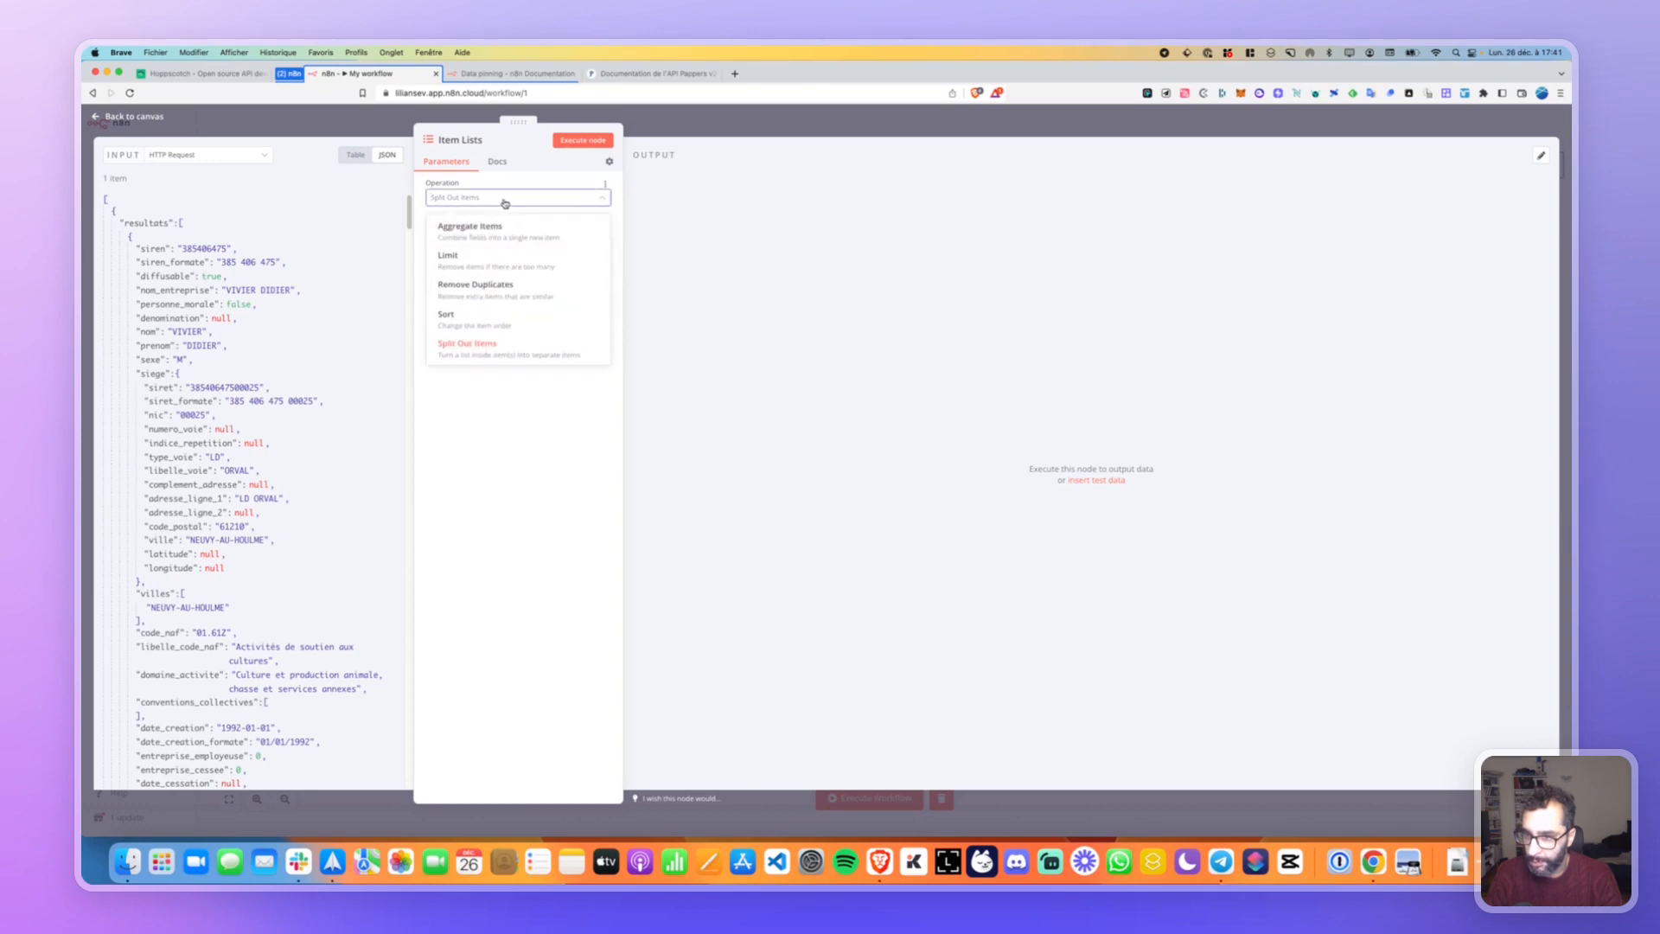
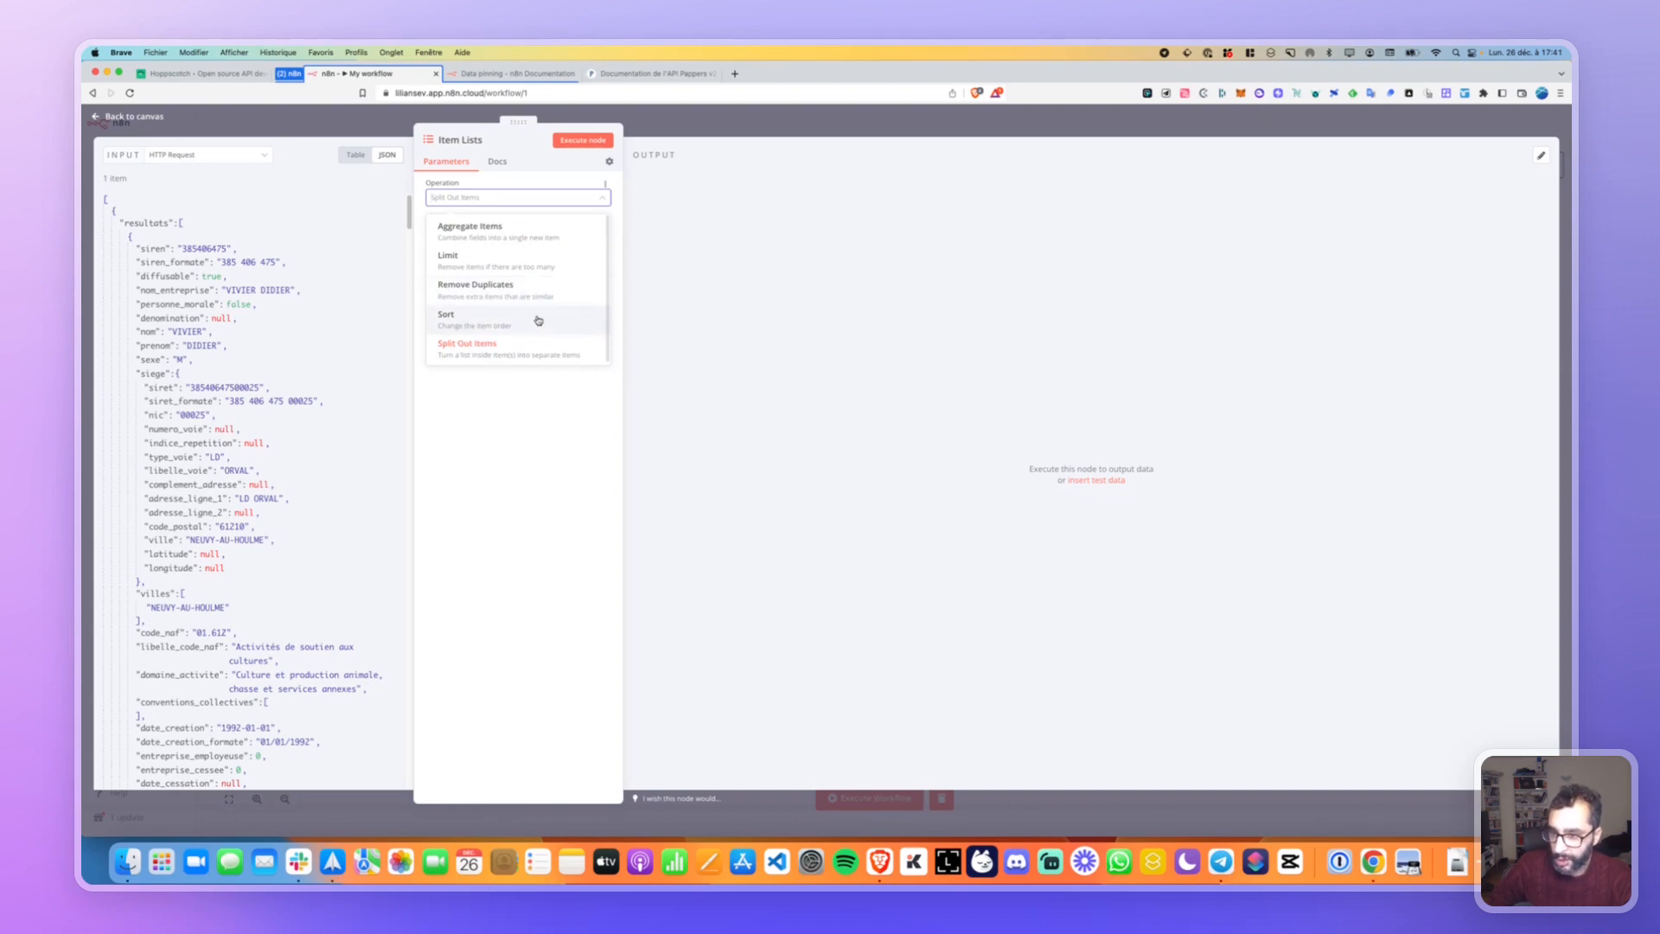
Set Item Lists to Split Out Items on the mapped siren field, including no other fields.
click(502, 358)
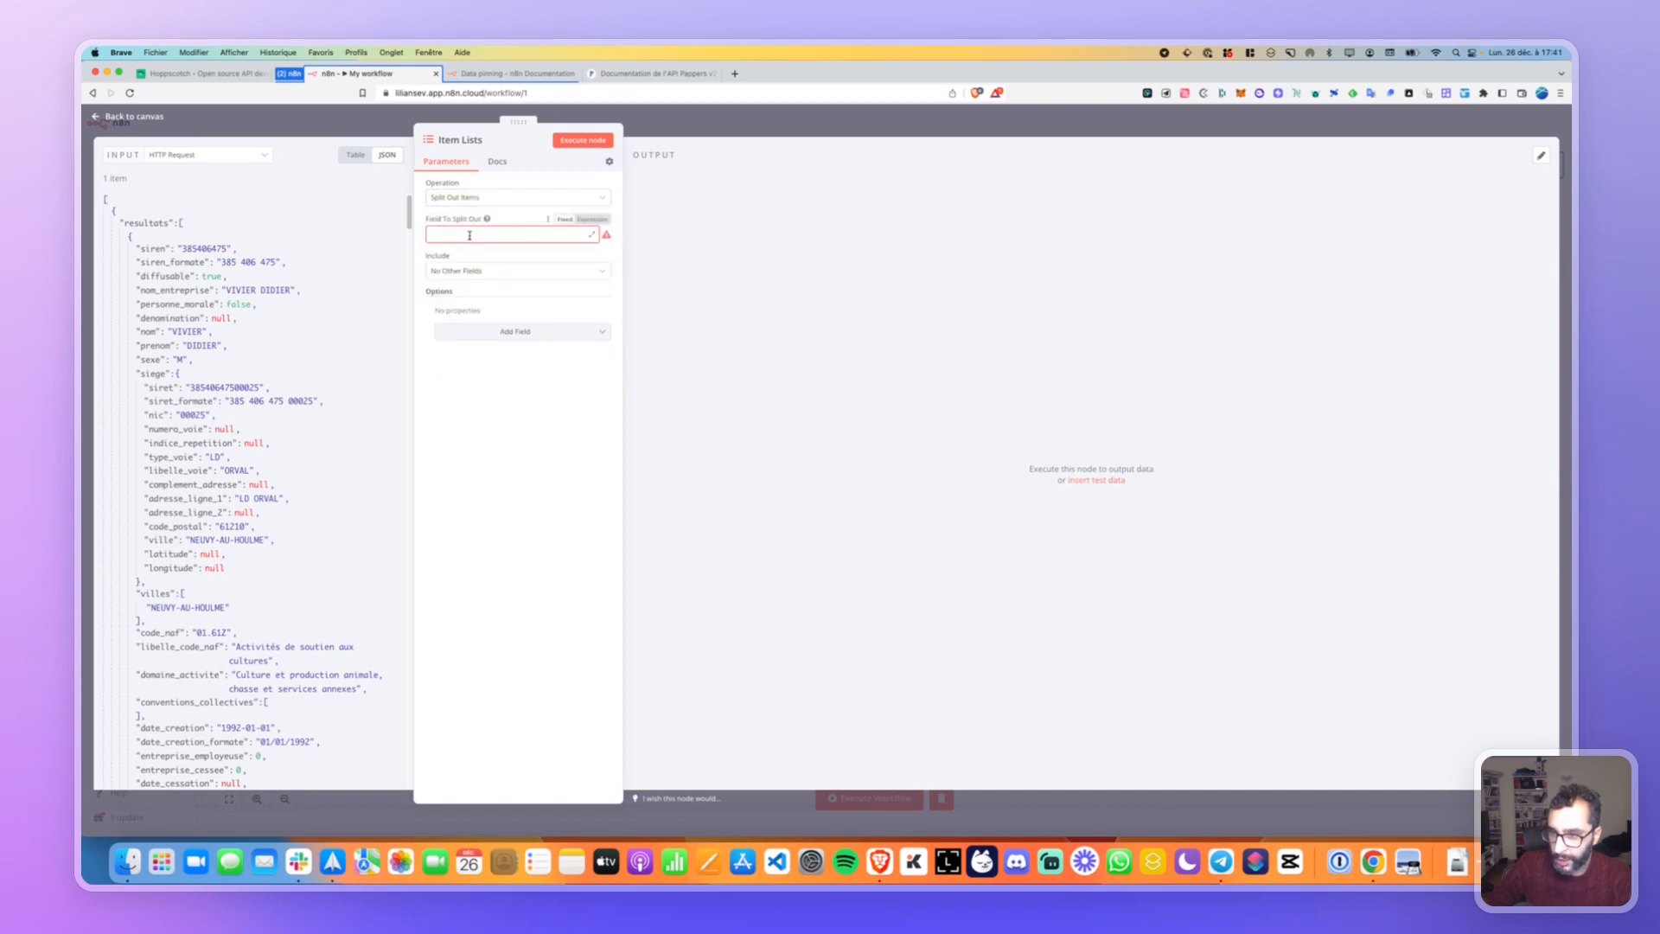
click(570, 222)
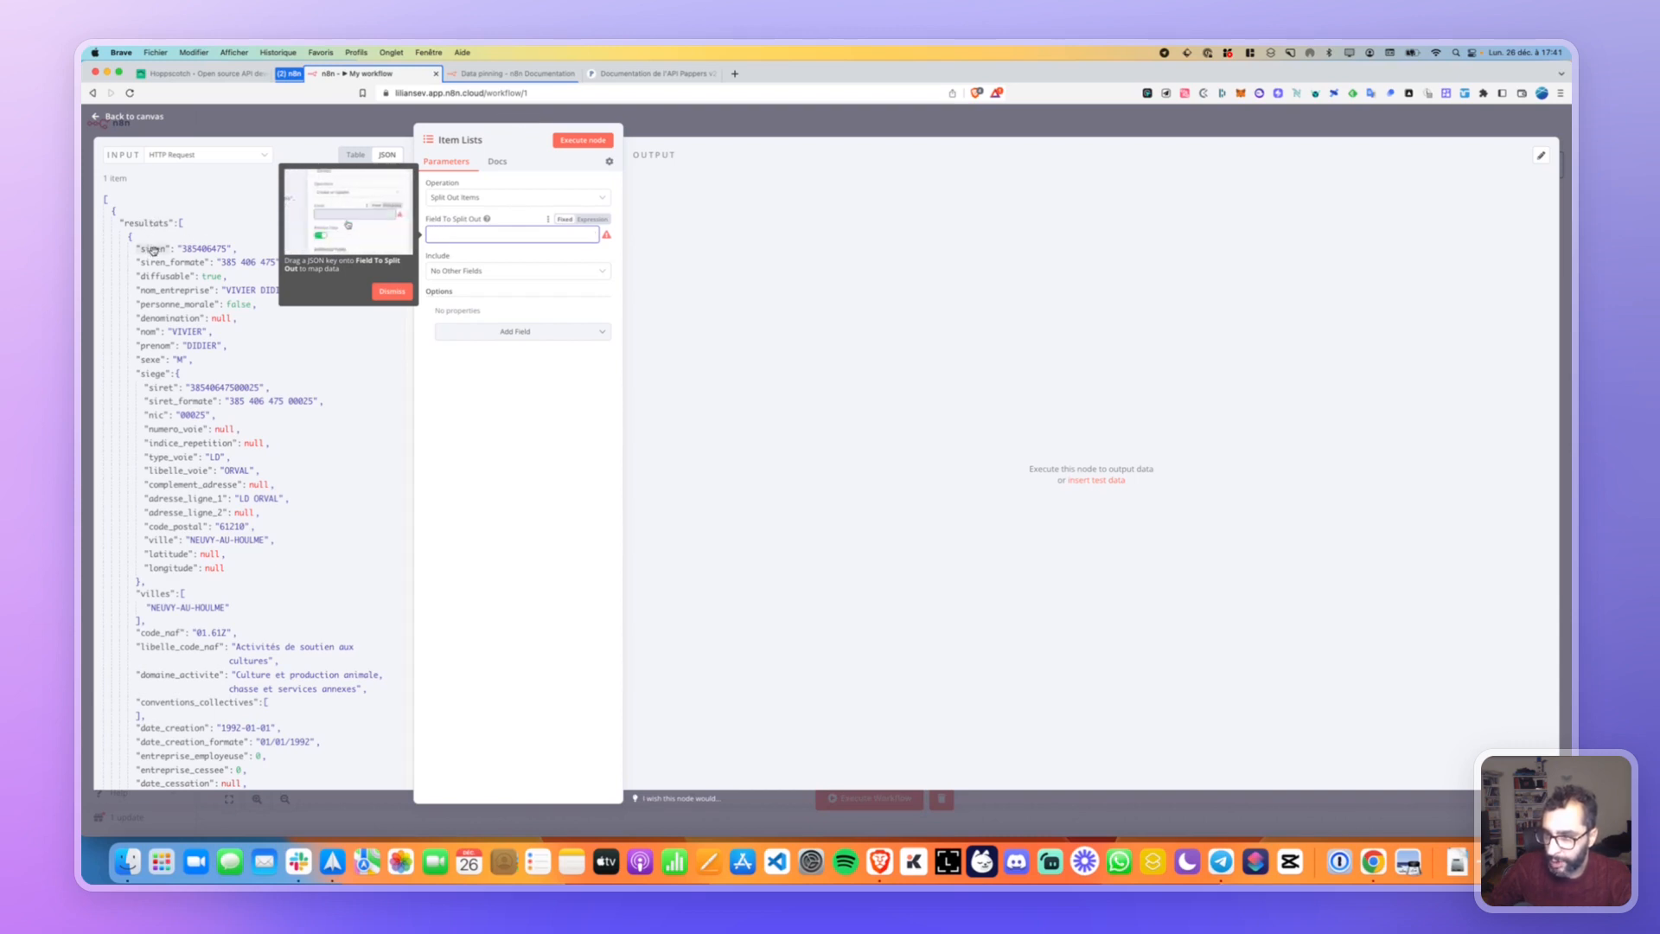
drag(153, 250, 450, 235)
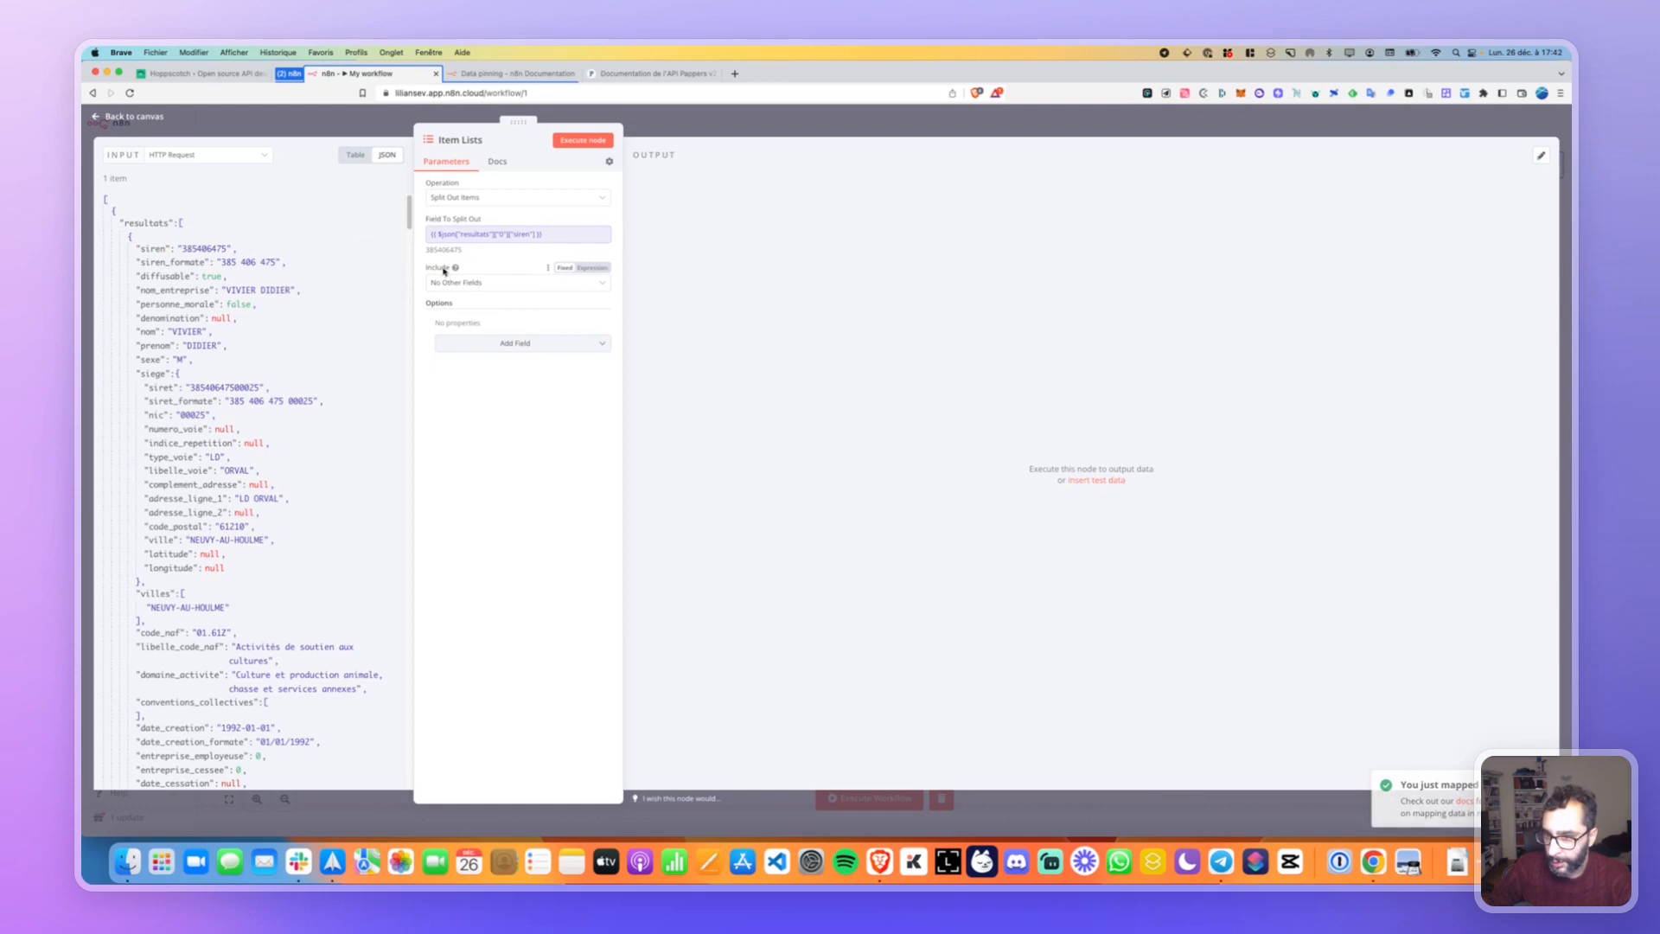
mouse_move(456, 269)
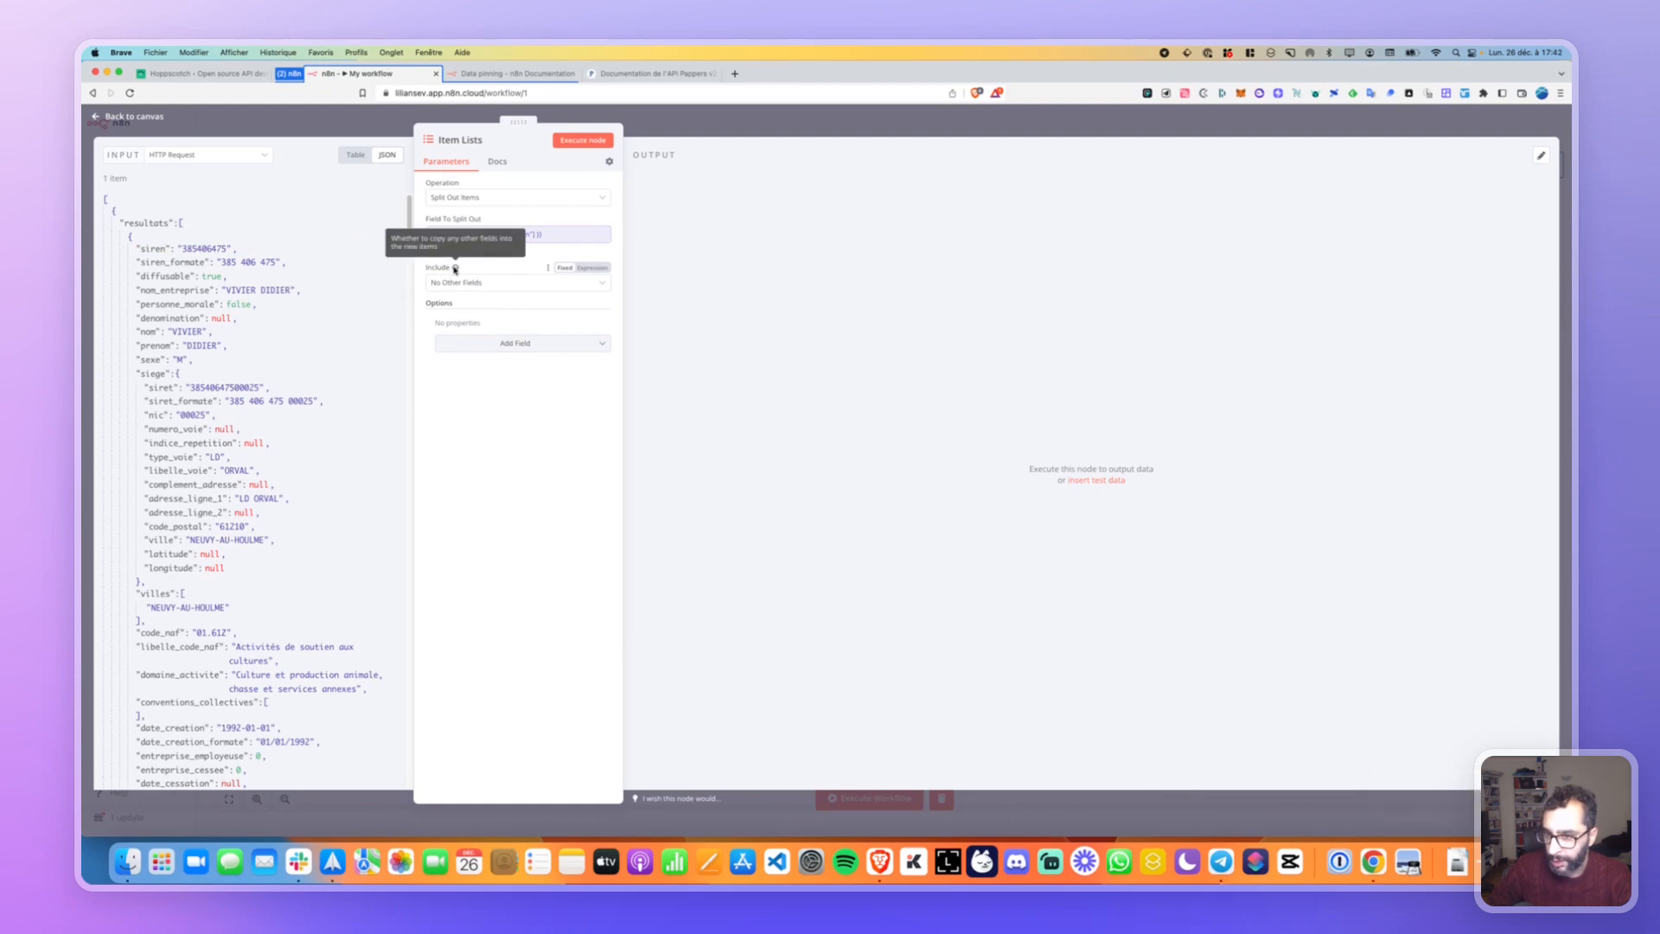
click(456, 282)
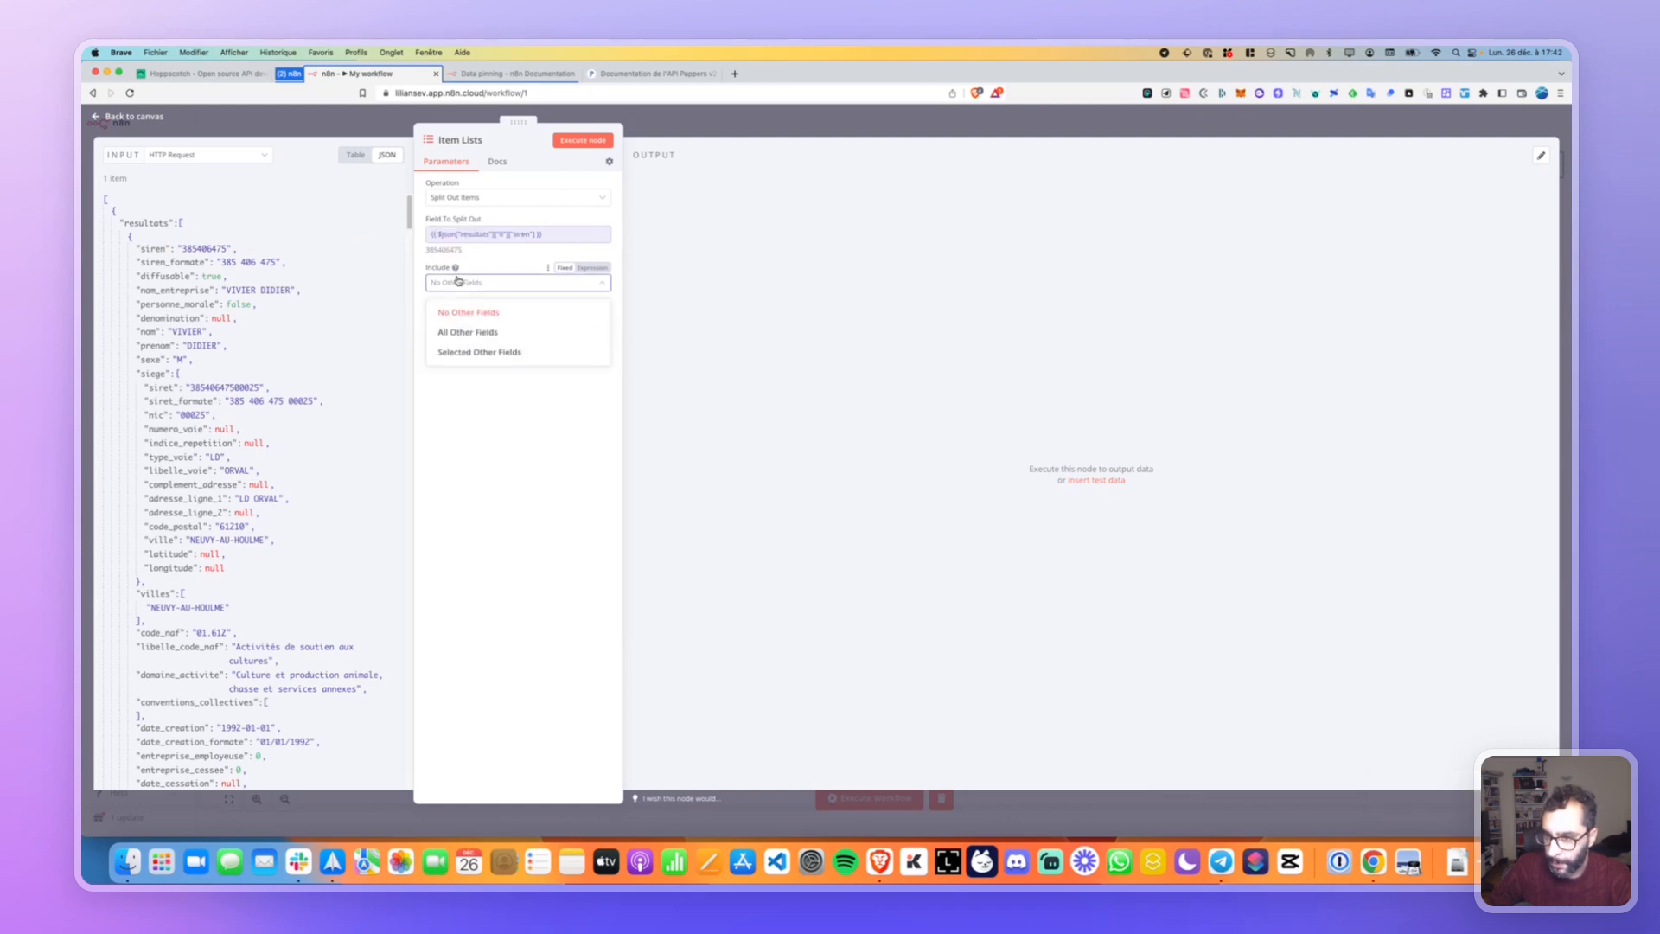
click(457, 281)
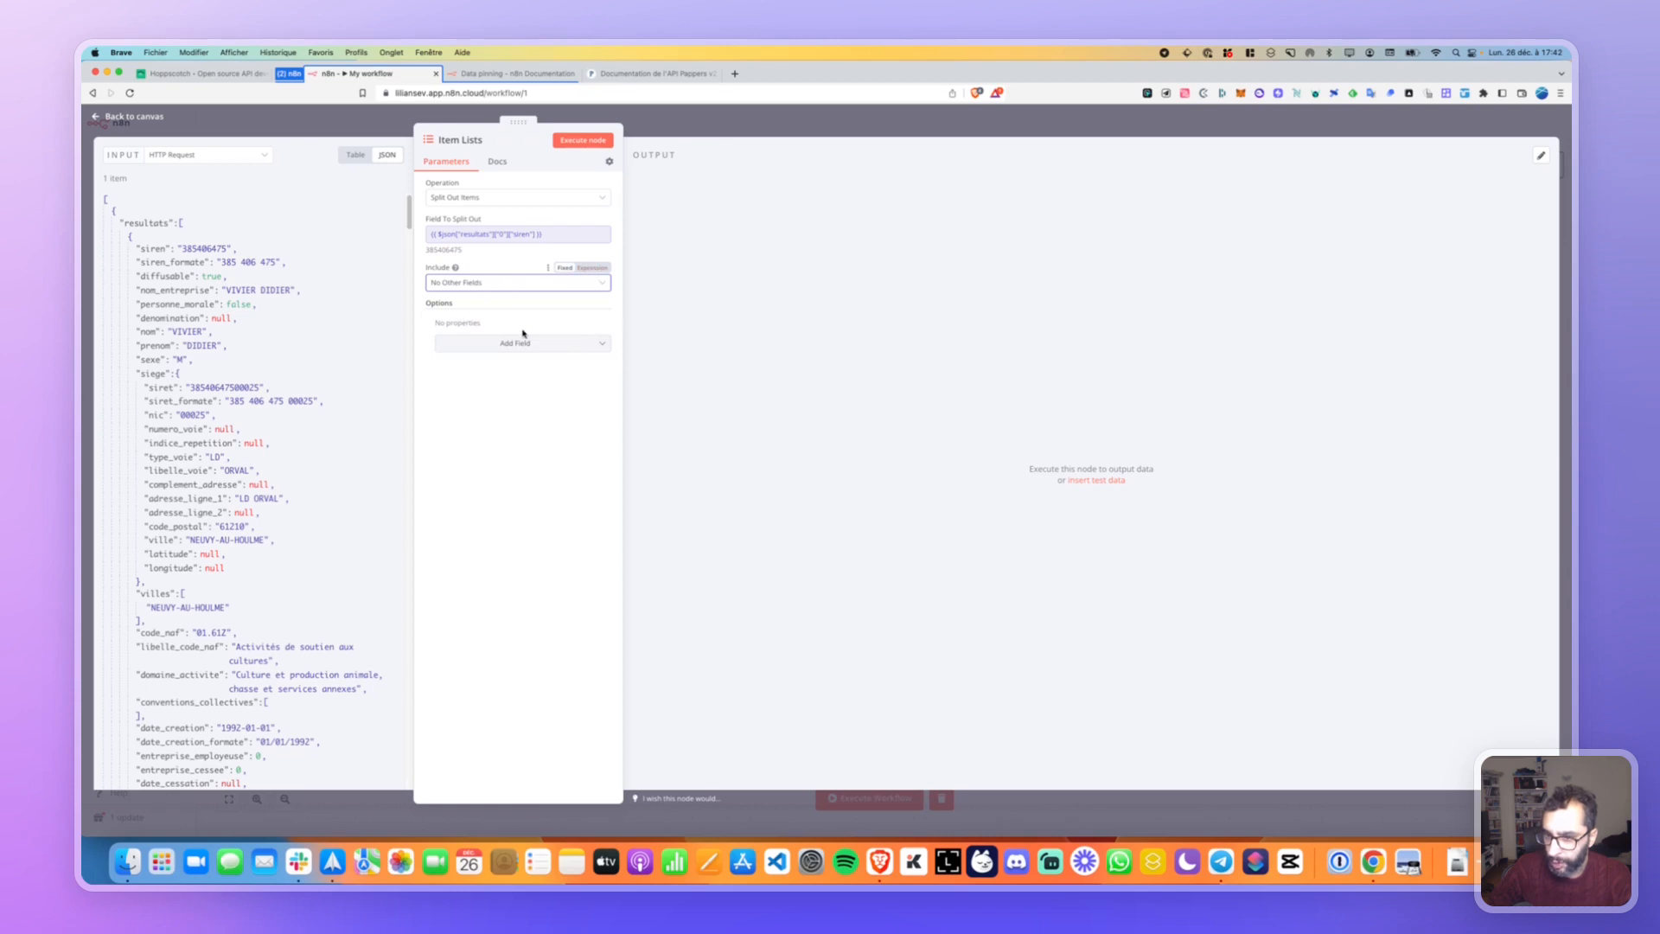
Check the optional settings and run the node, which fails with a field-not-found error.
click(604, 344)
click(581, 308)
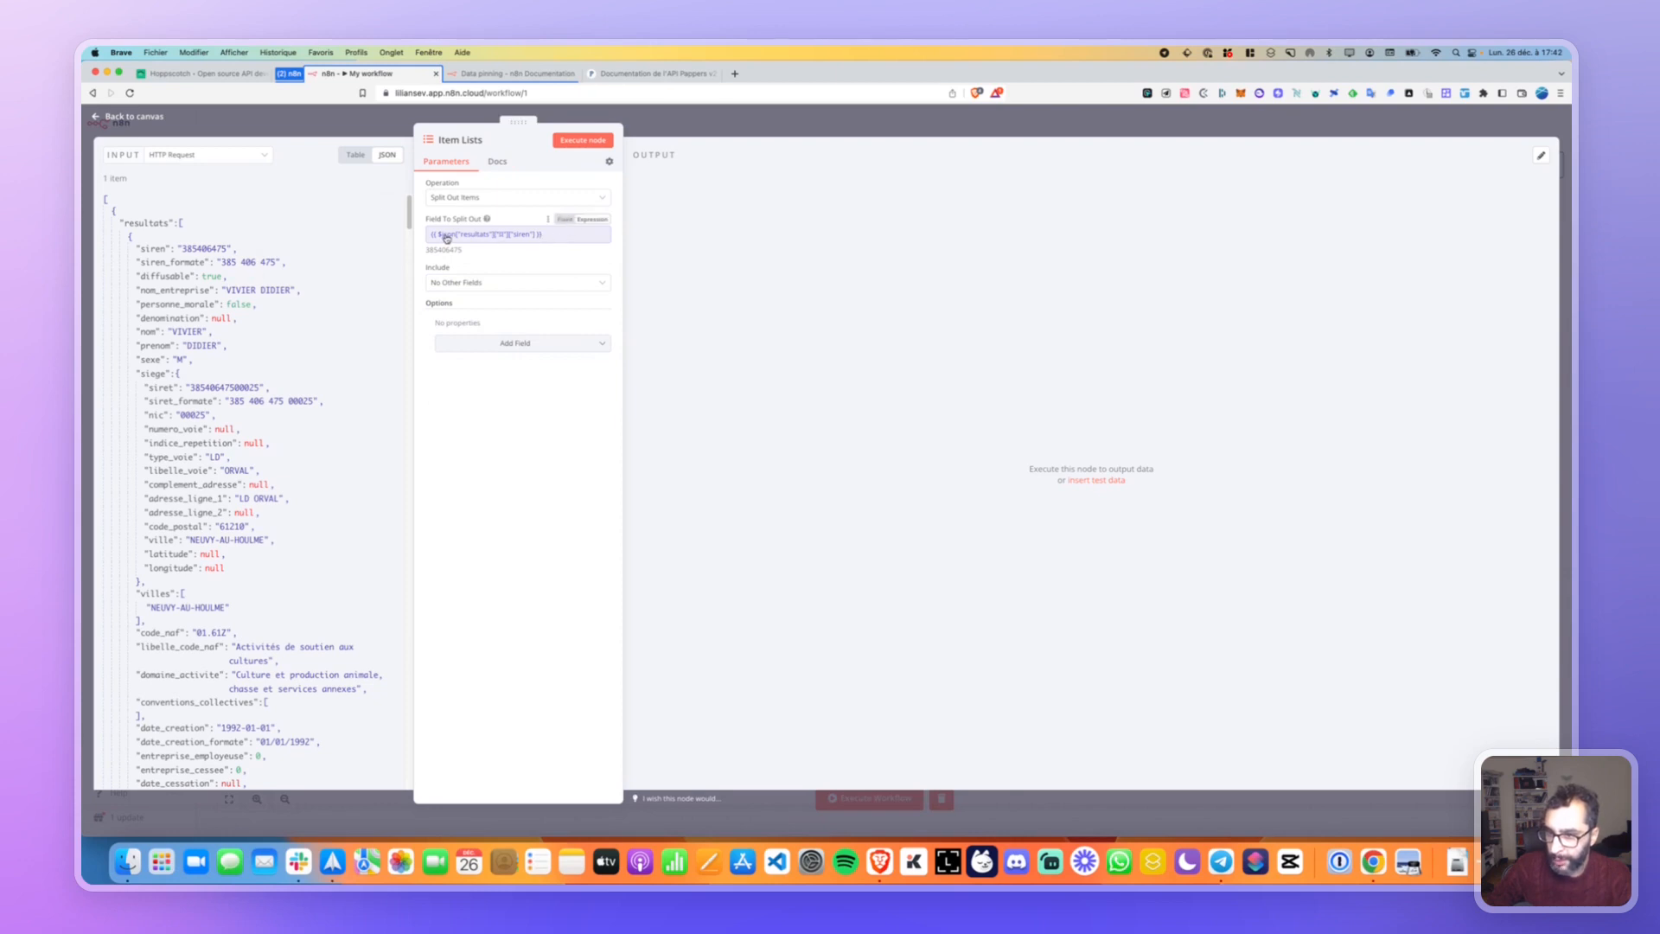
click(582, 139)
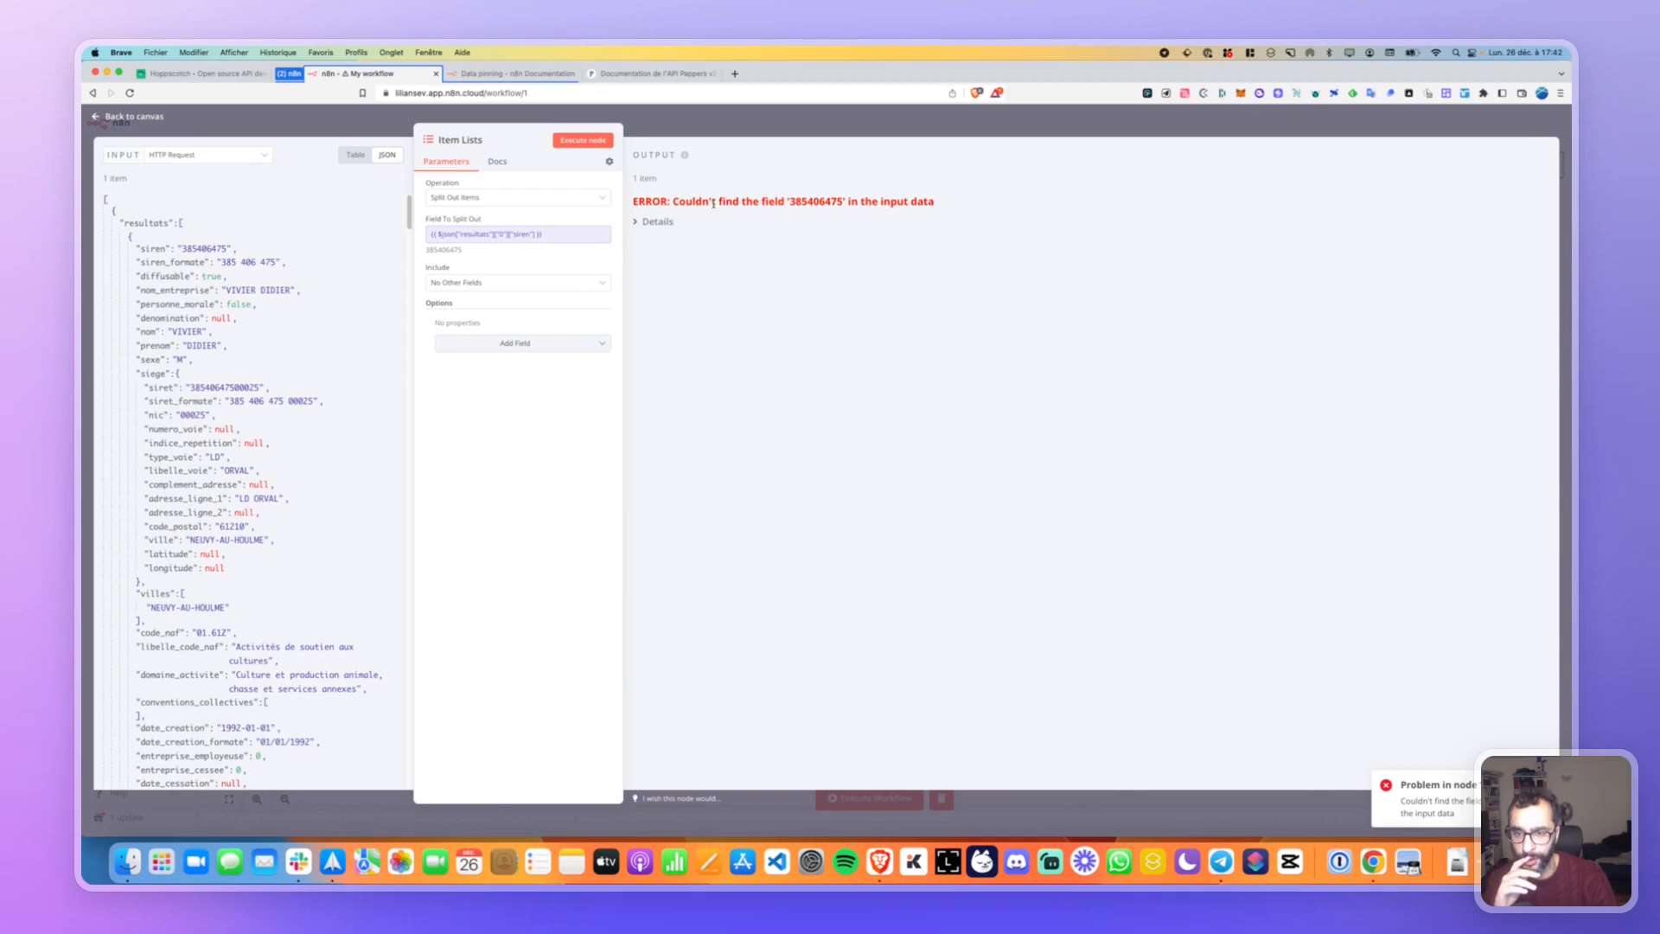
Review the error details and the siren expression's result preview.
click(647, 223)
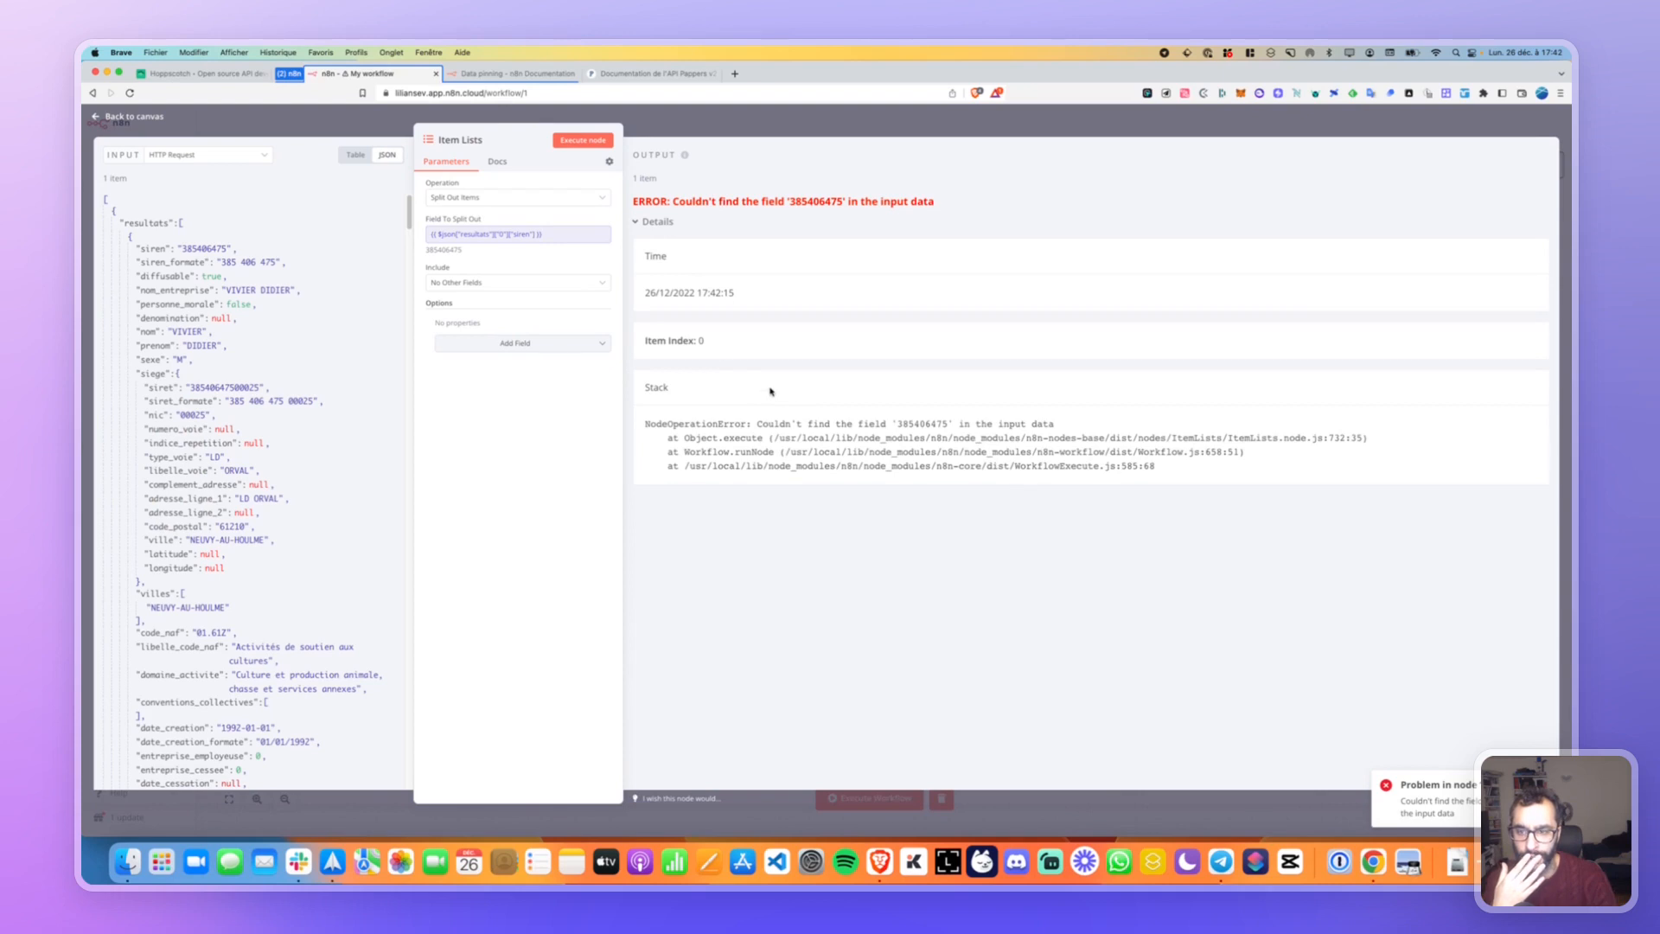
click(563, 239)
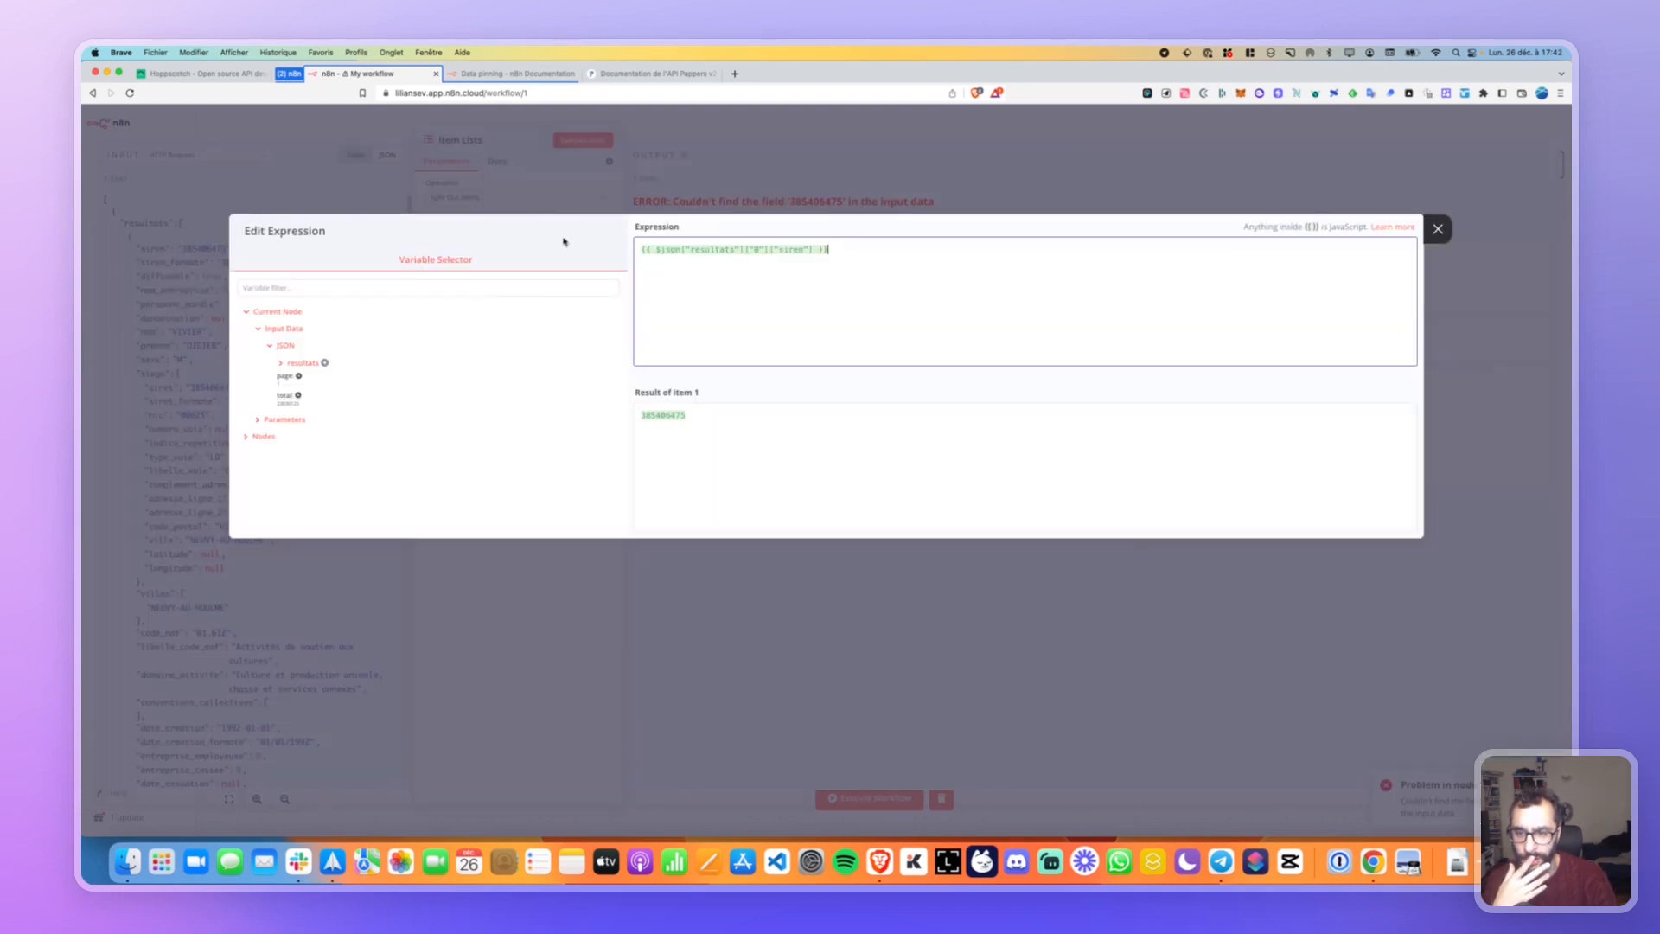
click(650, 416)
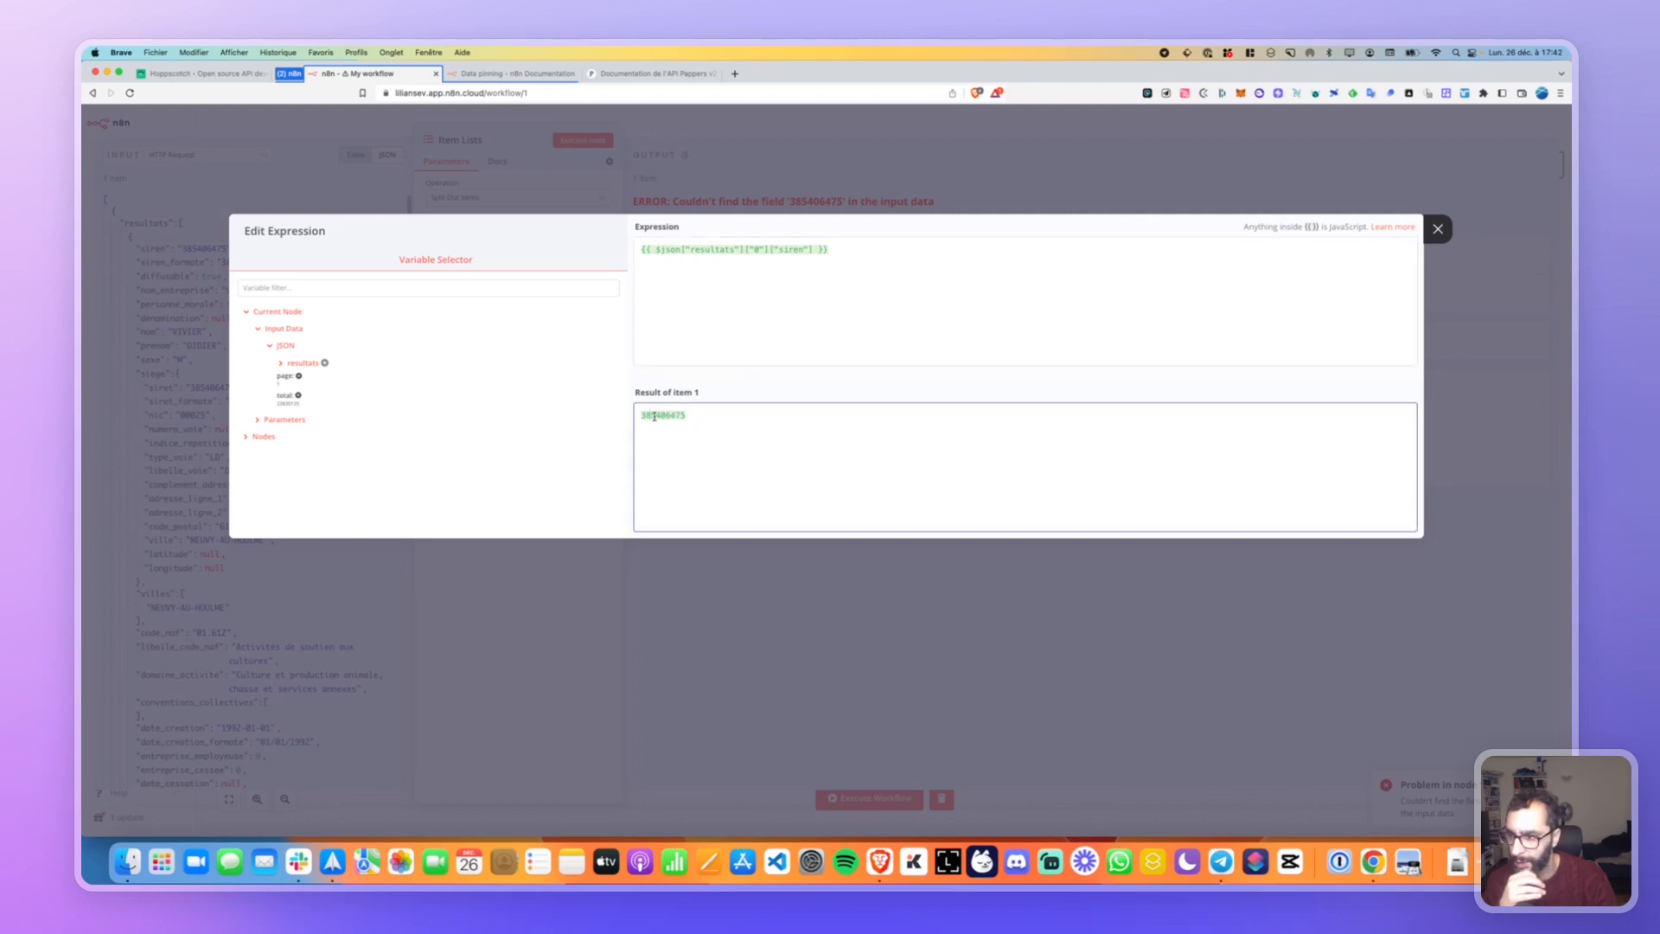
click(1436, 229)
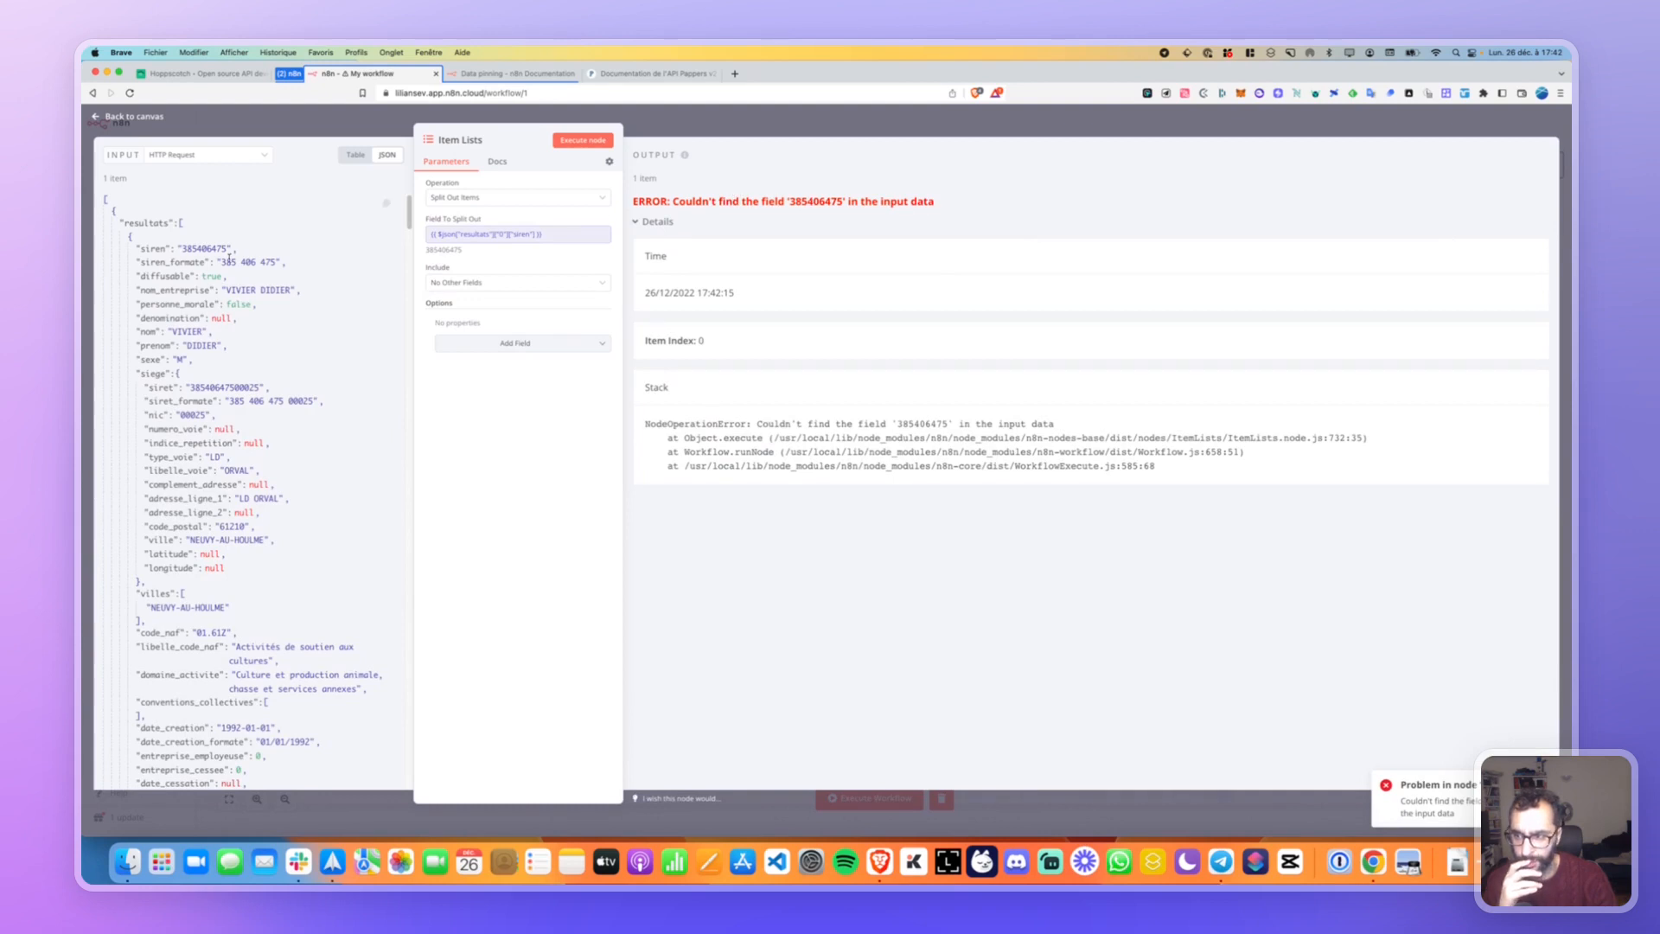
Replace the split field with the first result's beneficiaires array and check the new error.
click(563, 237)
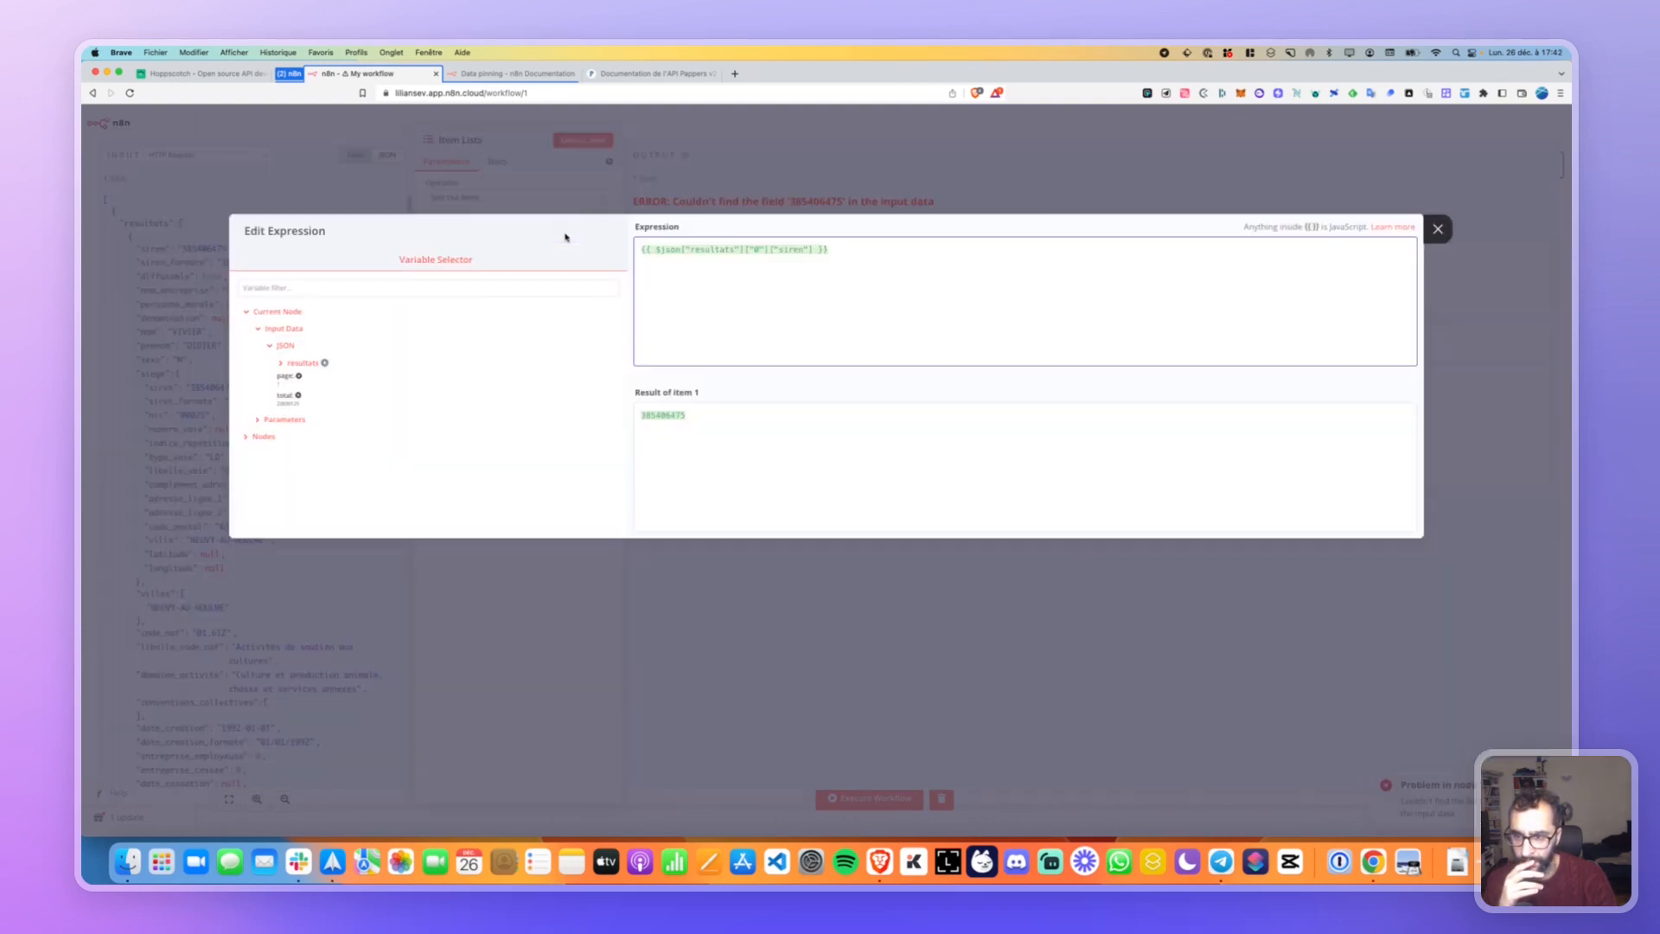
key(super+a)
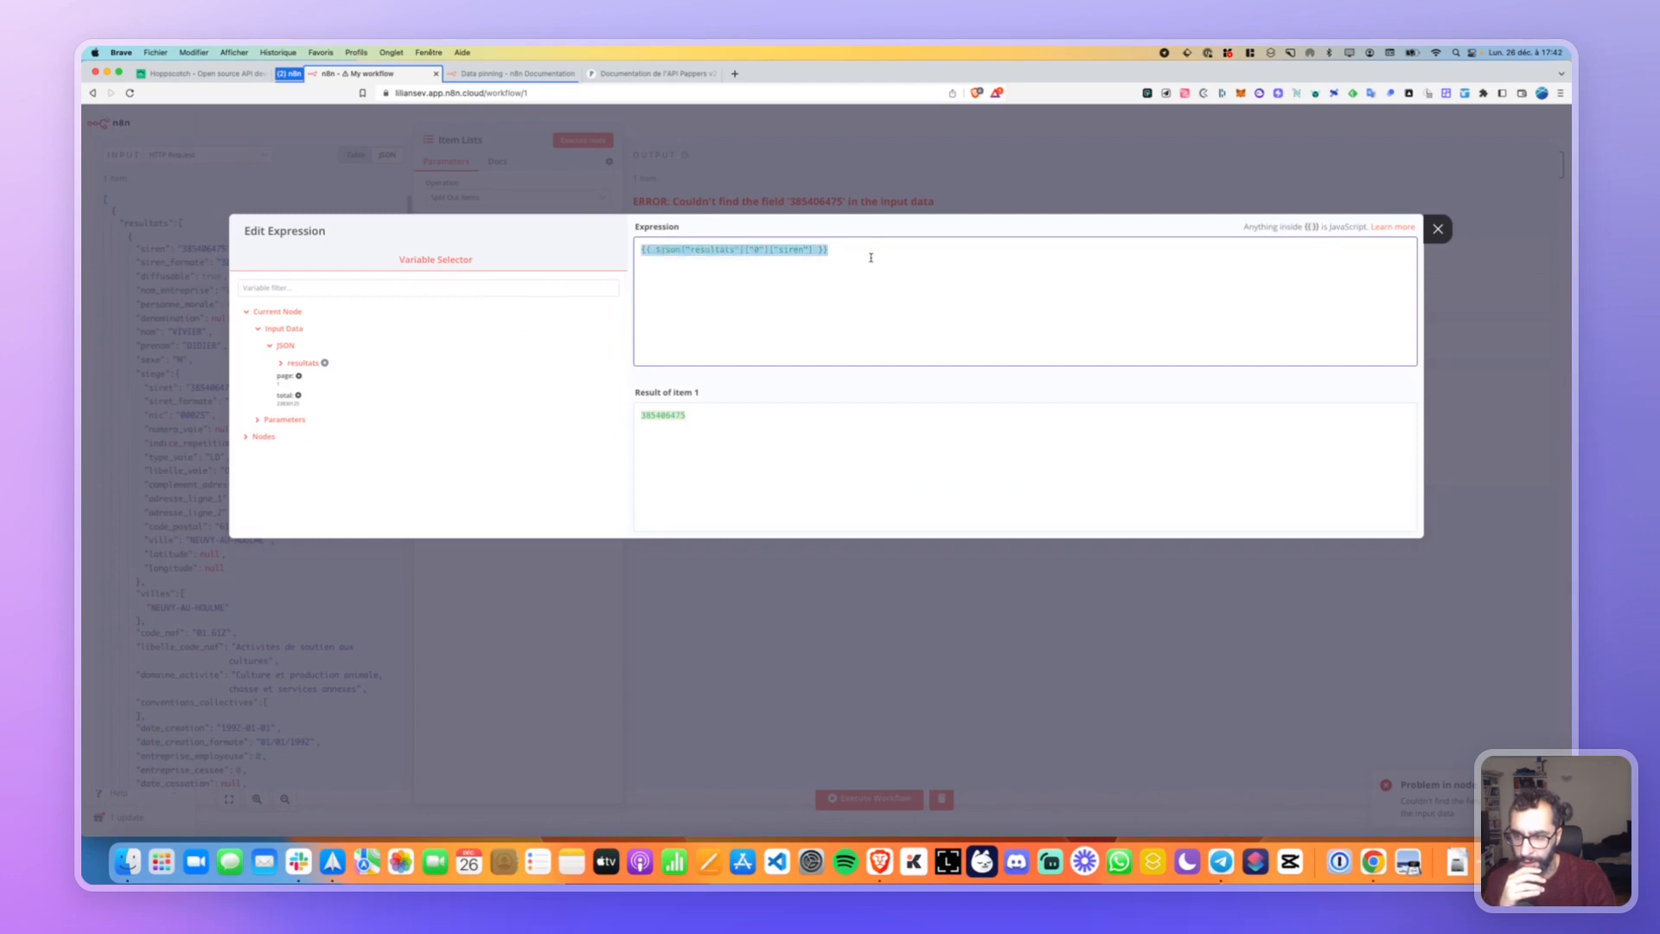
key(BackSpace)
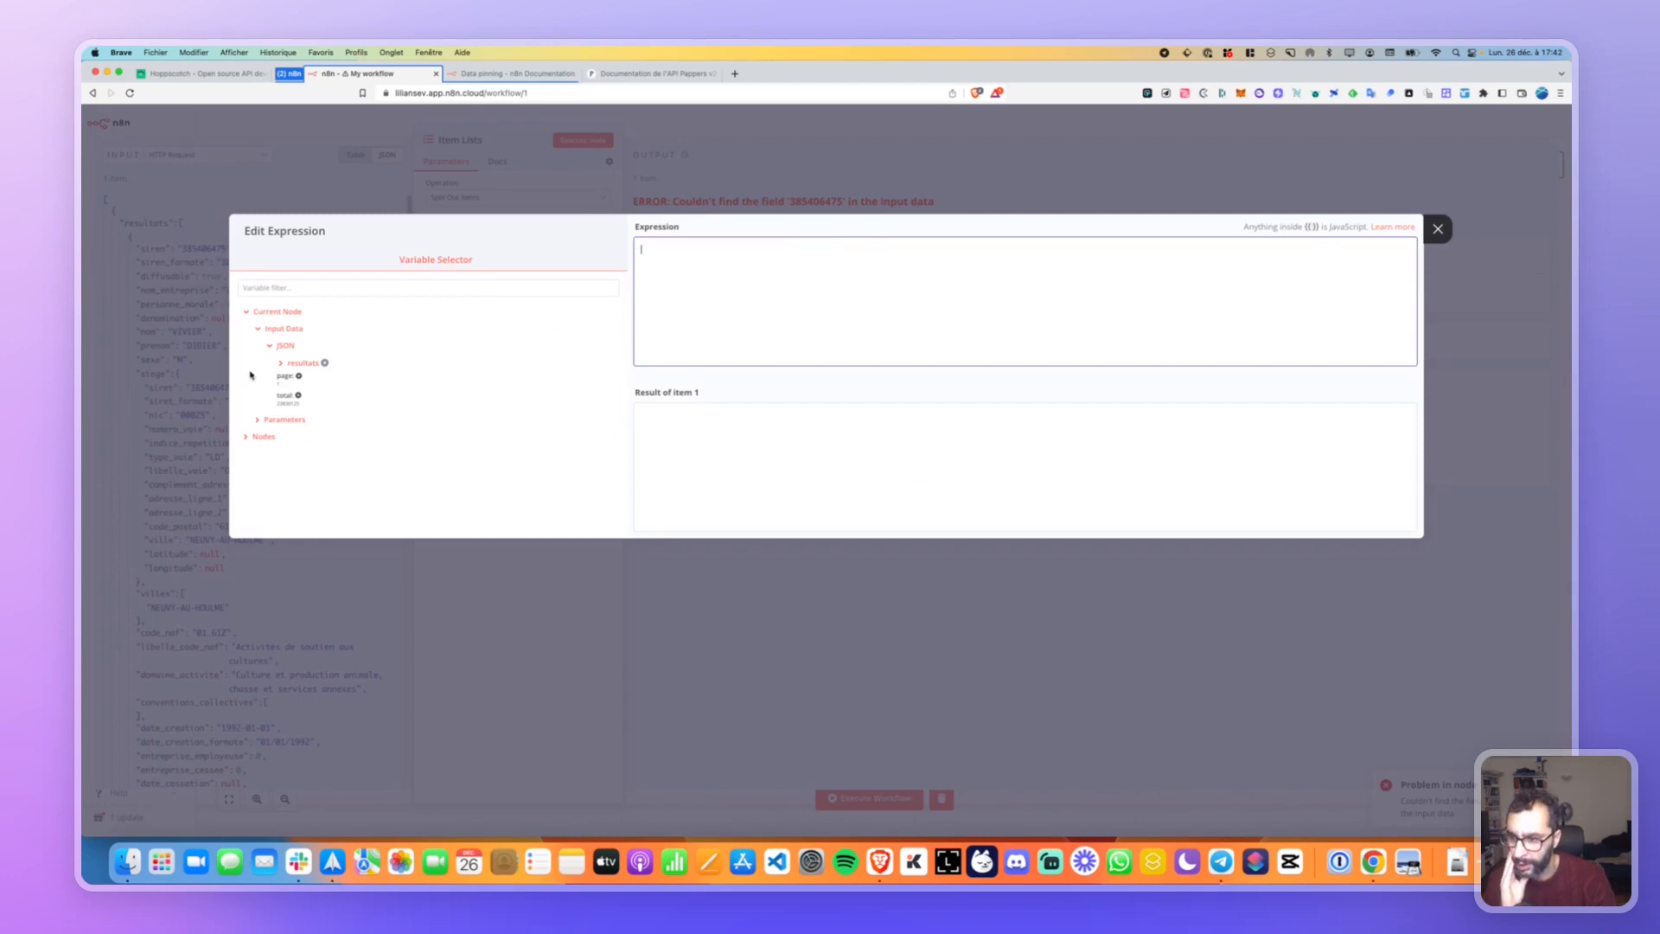
click(280, 363)
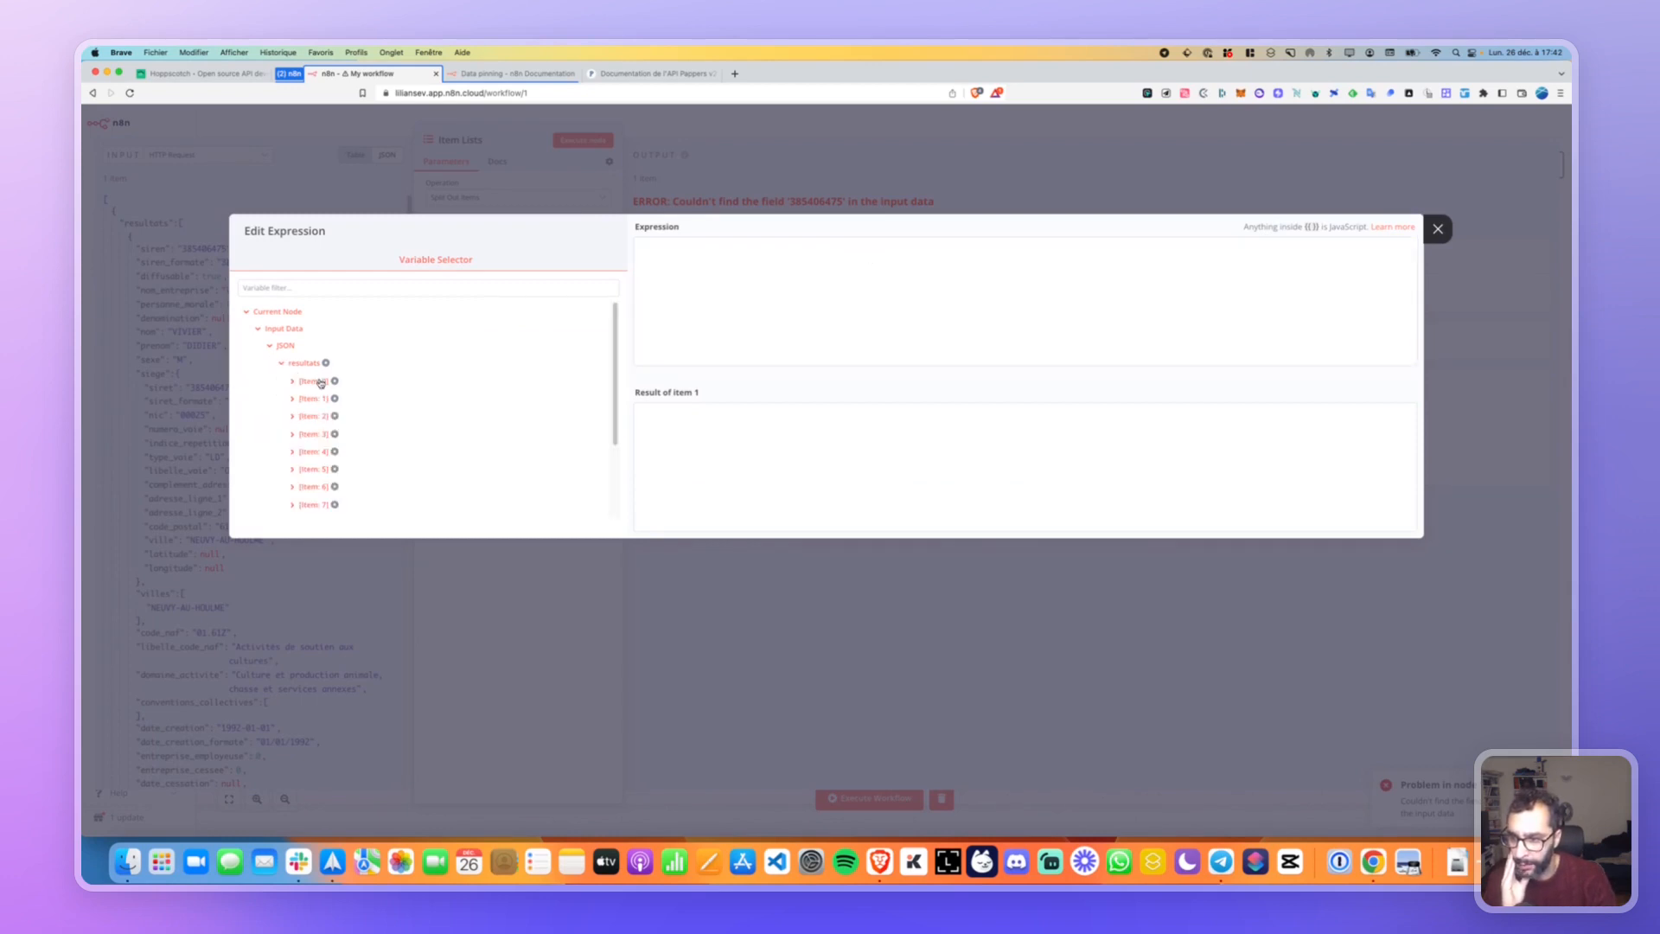
click(313, 381)
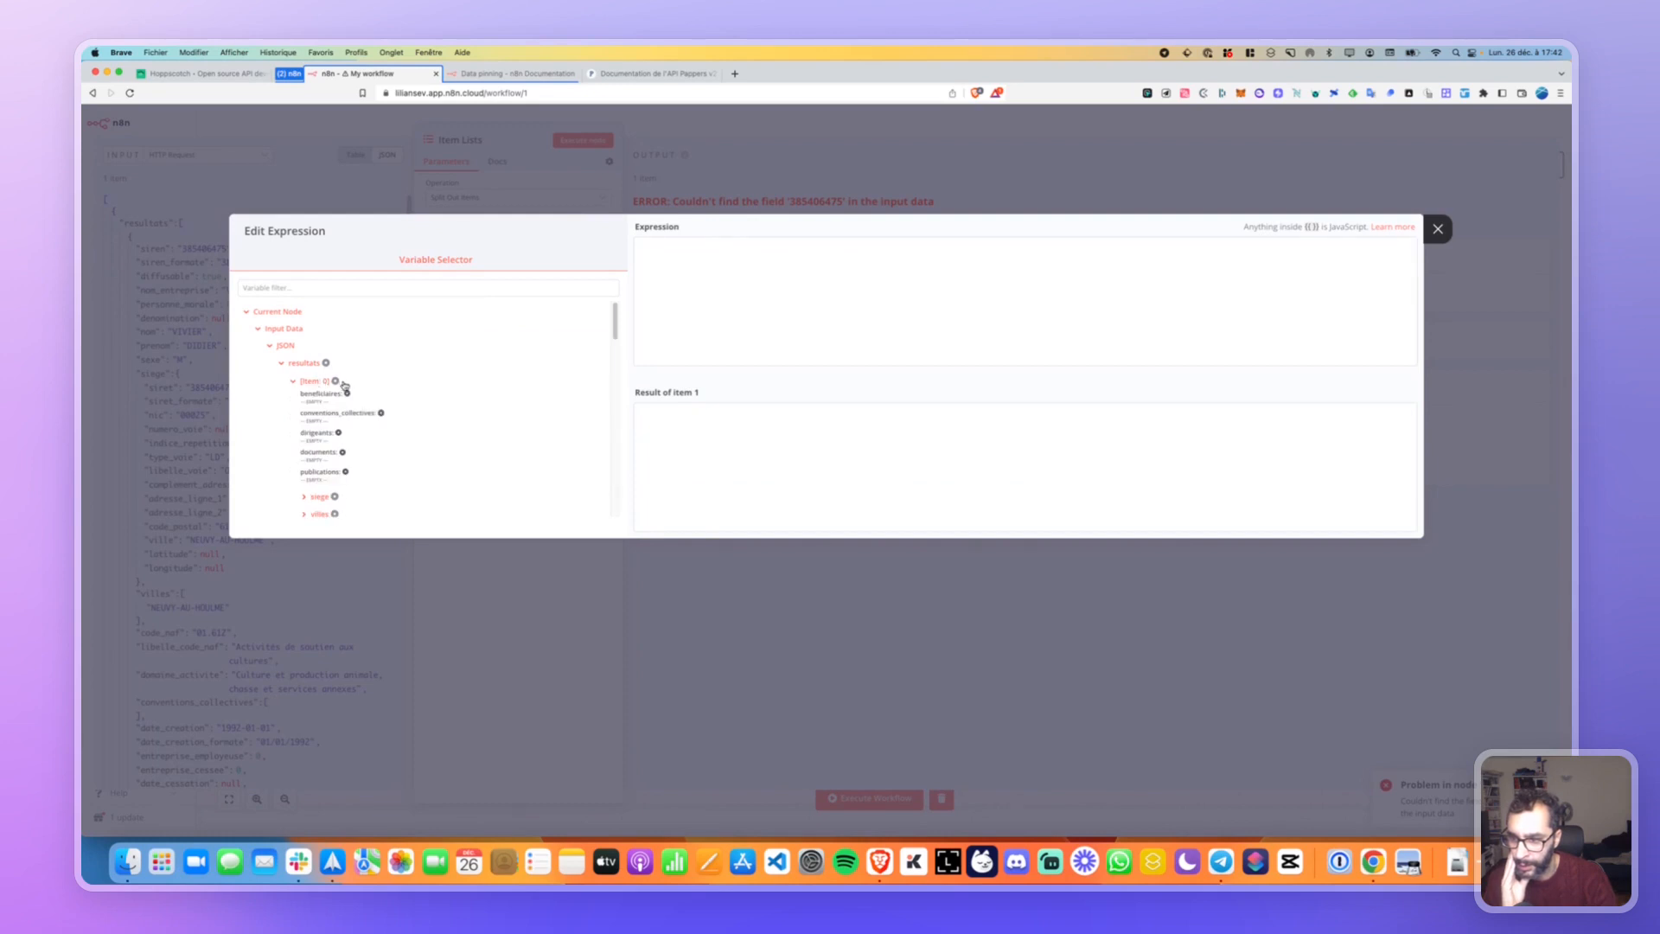
drag(317, 393, 703, 282)
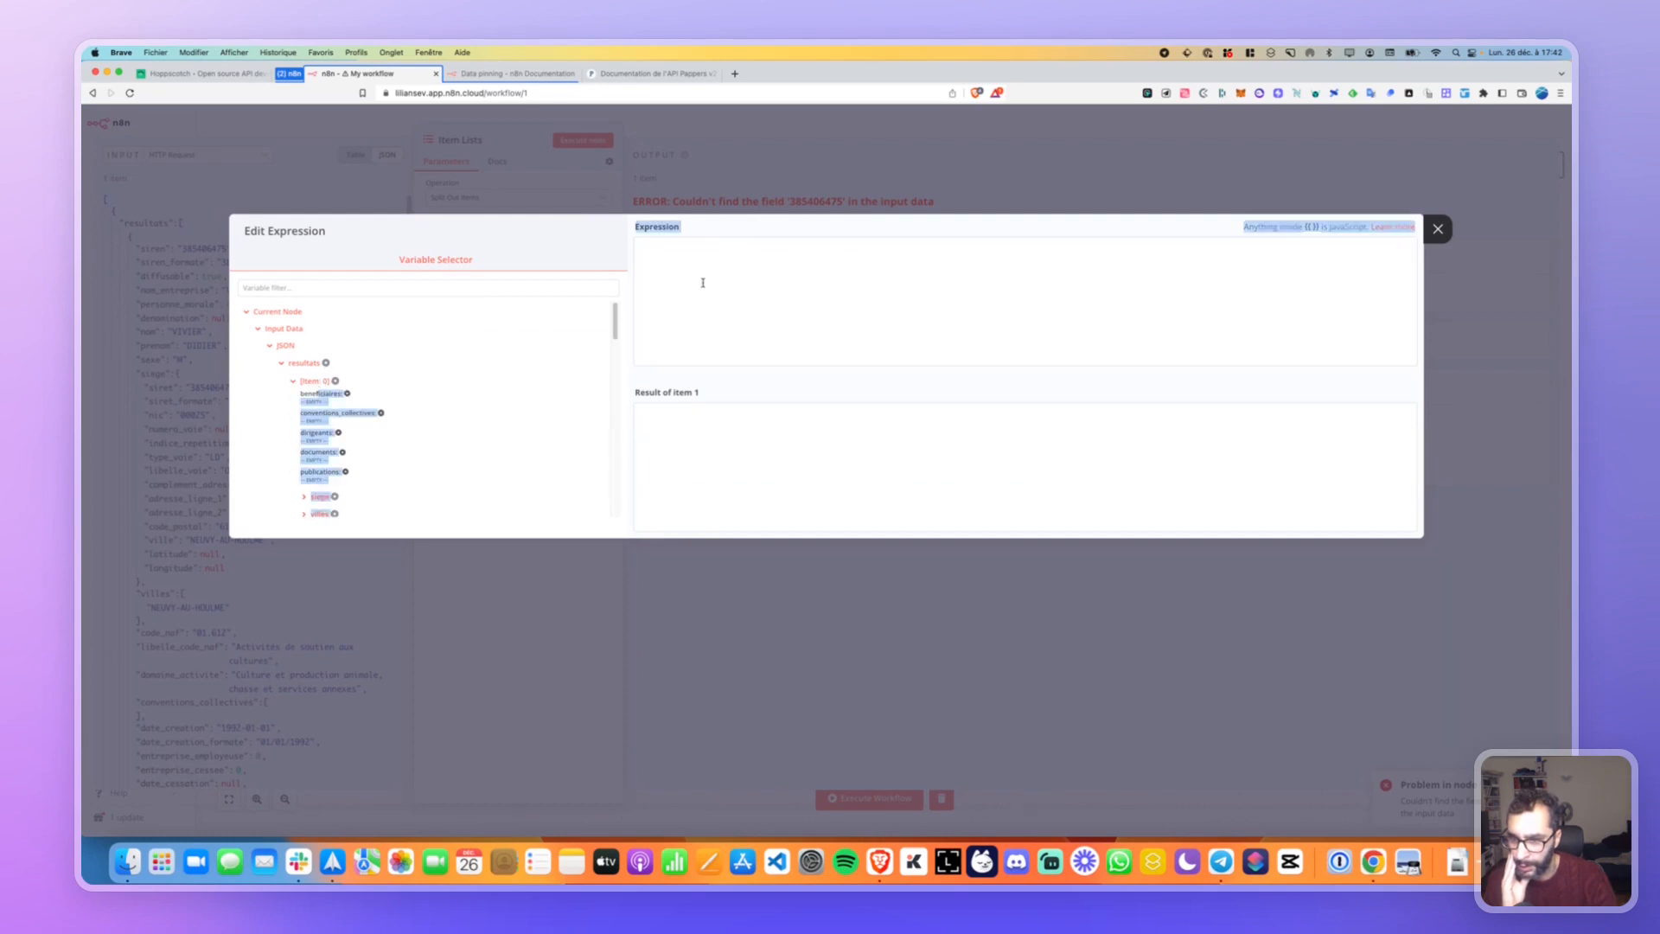
click(335, 396)
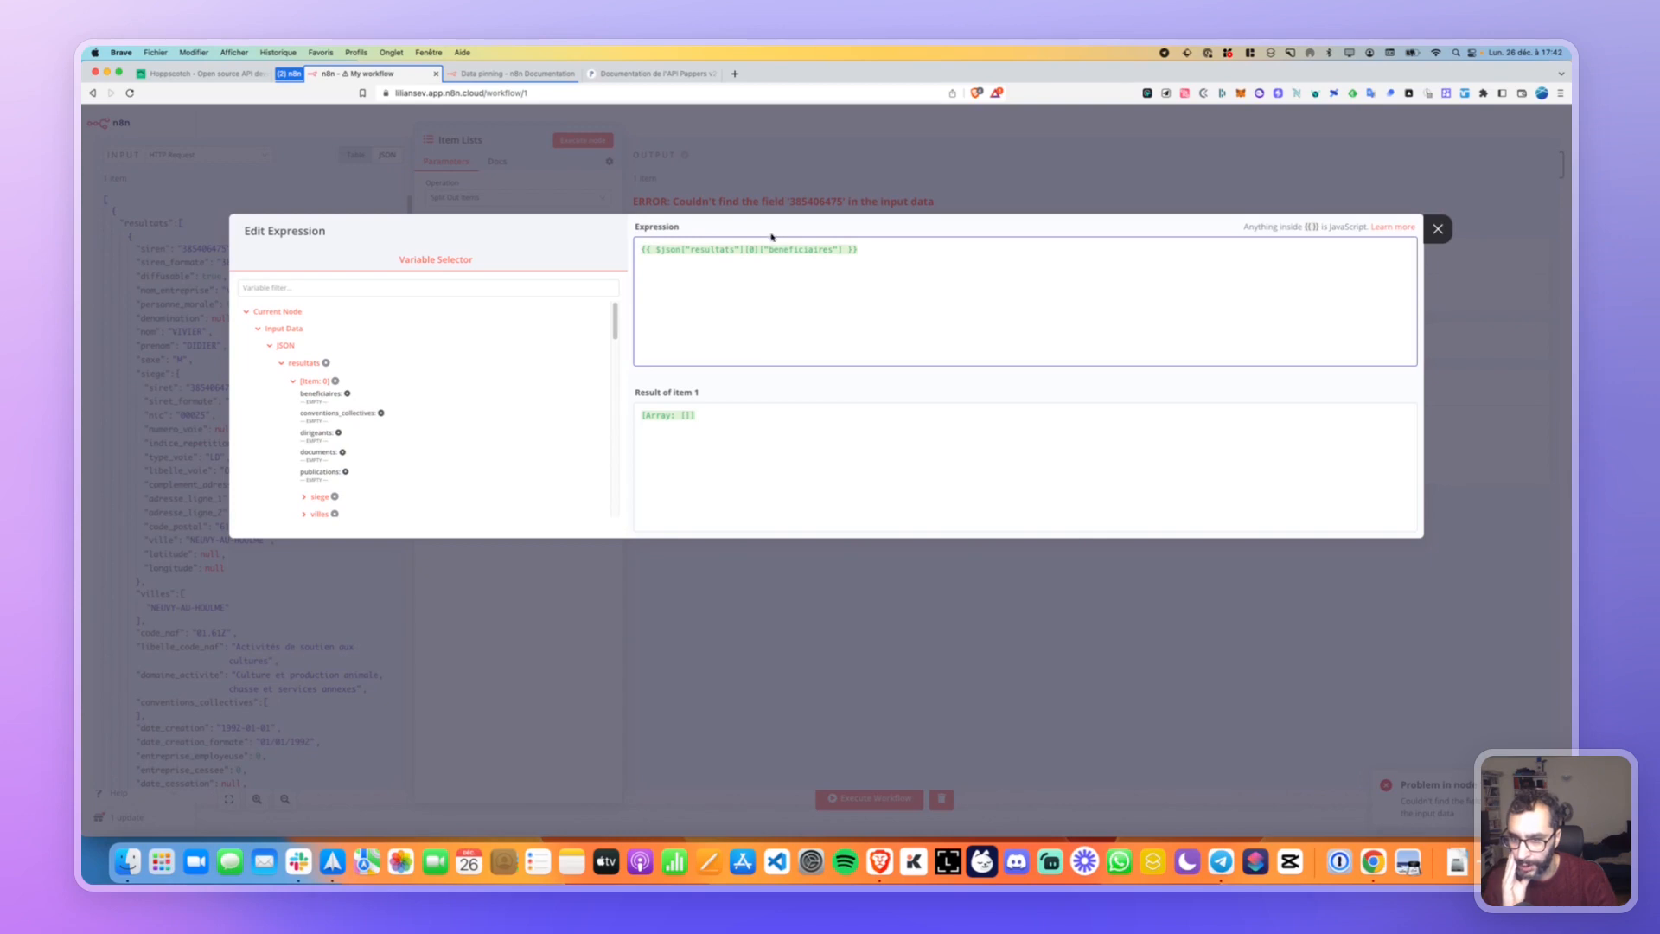
click(1437, 229)
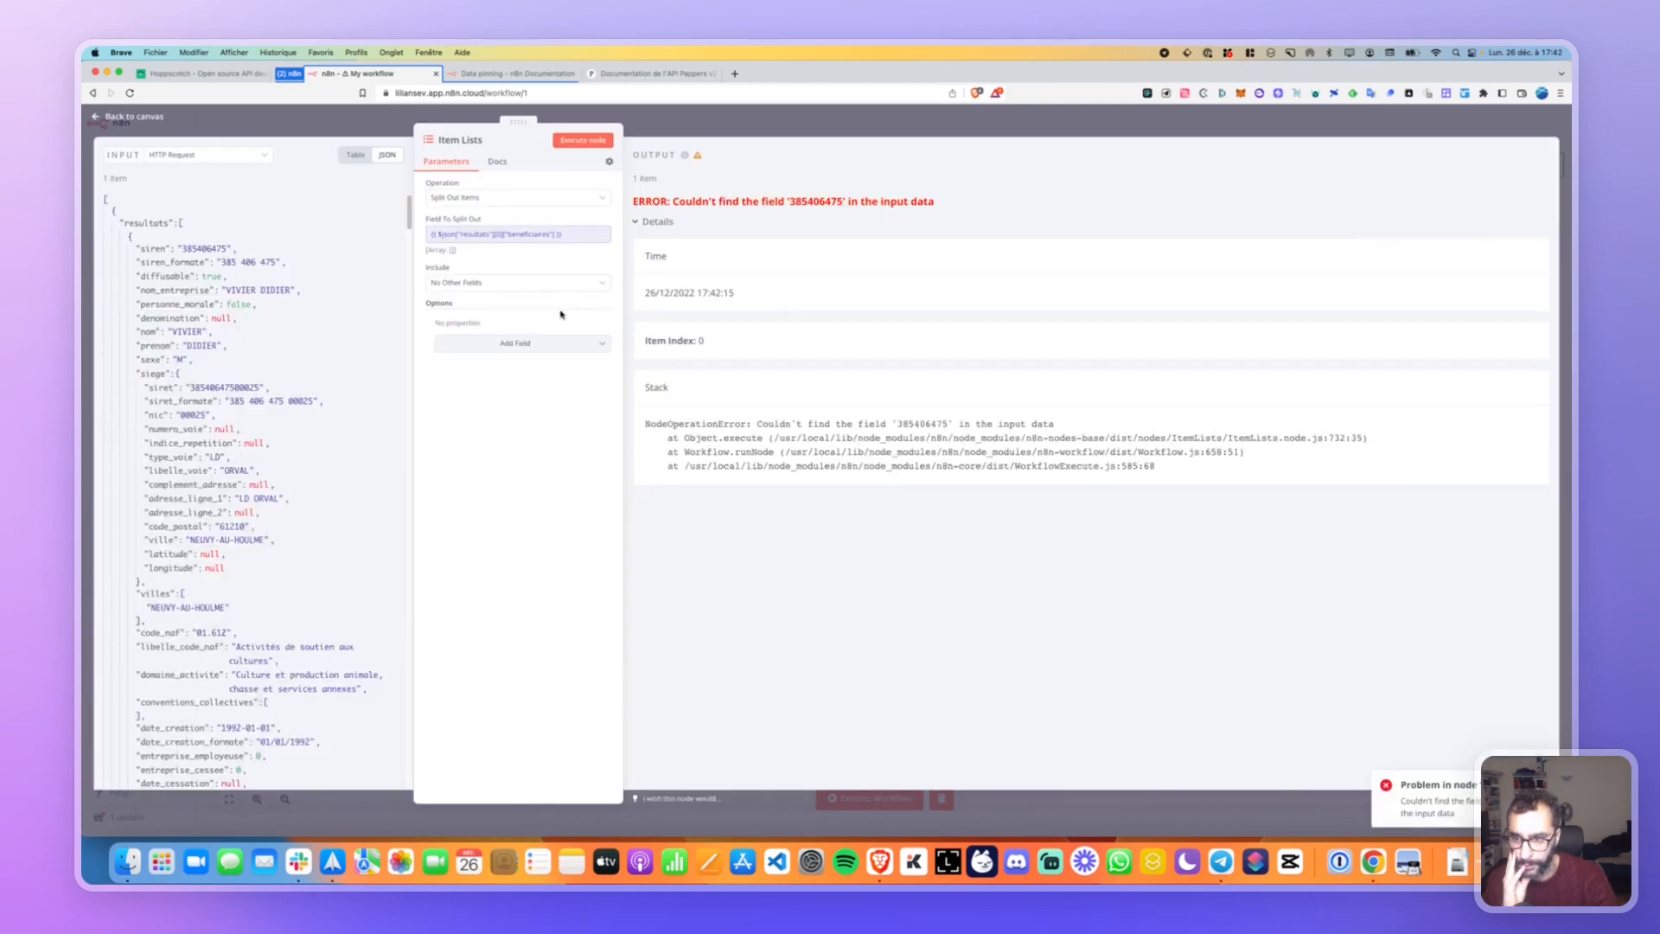
click(648, 223)
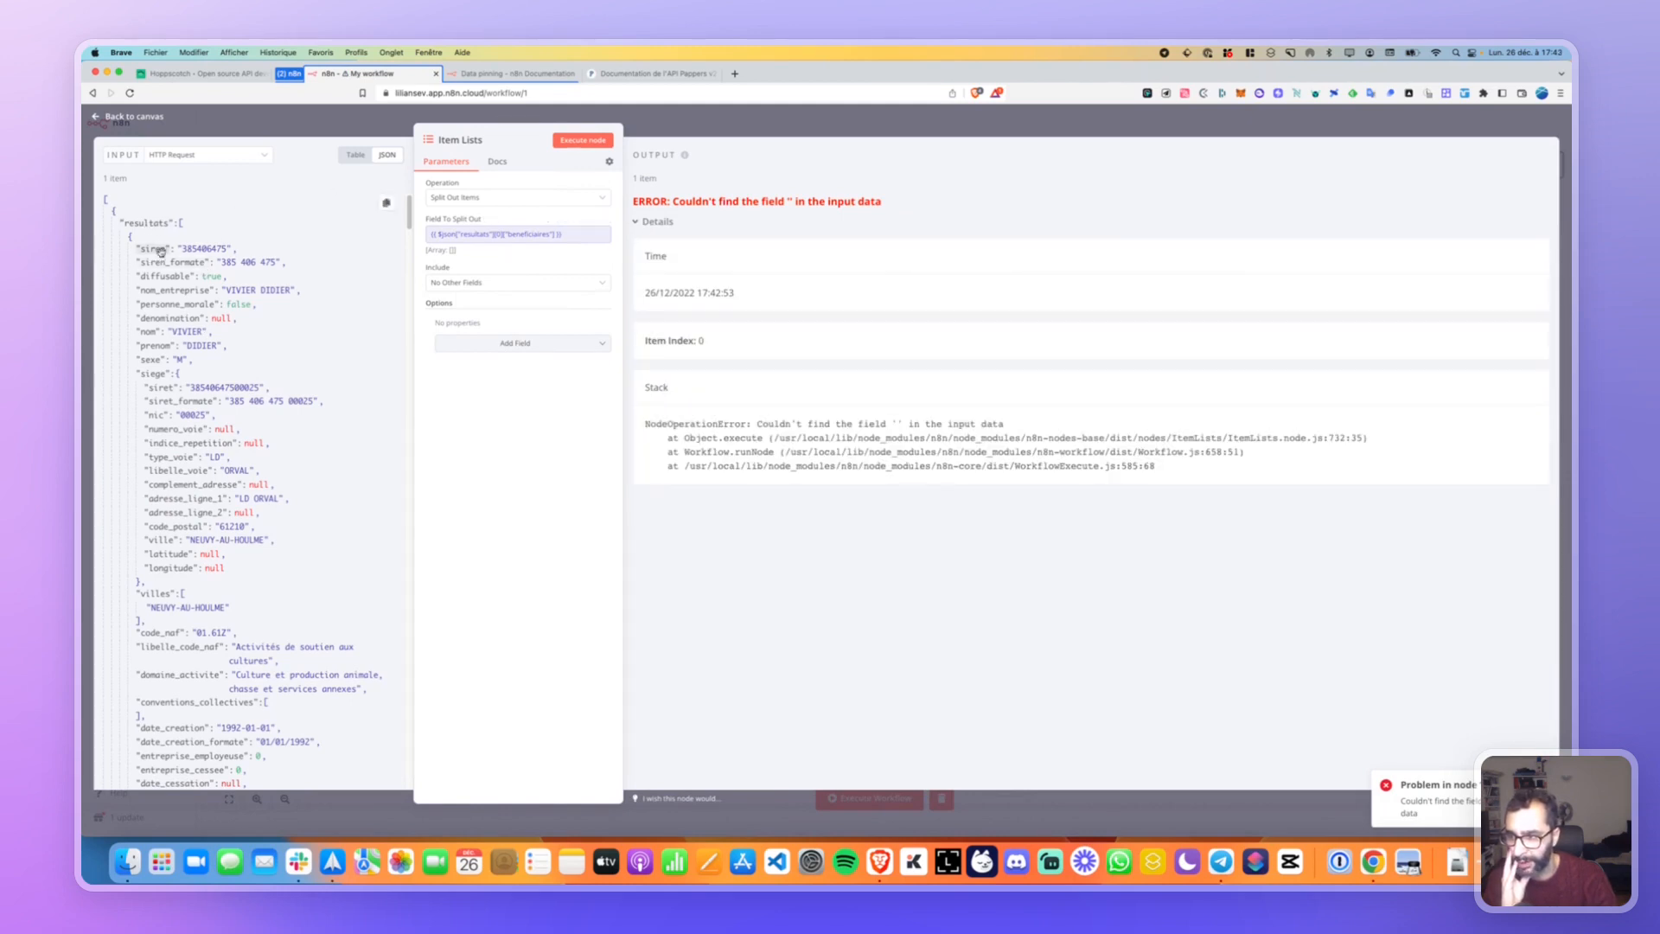
Replace the split field with the whole resultats array and rerun the node.
click(563, 236)
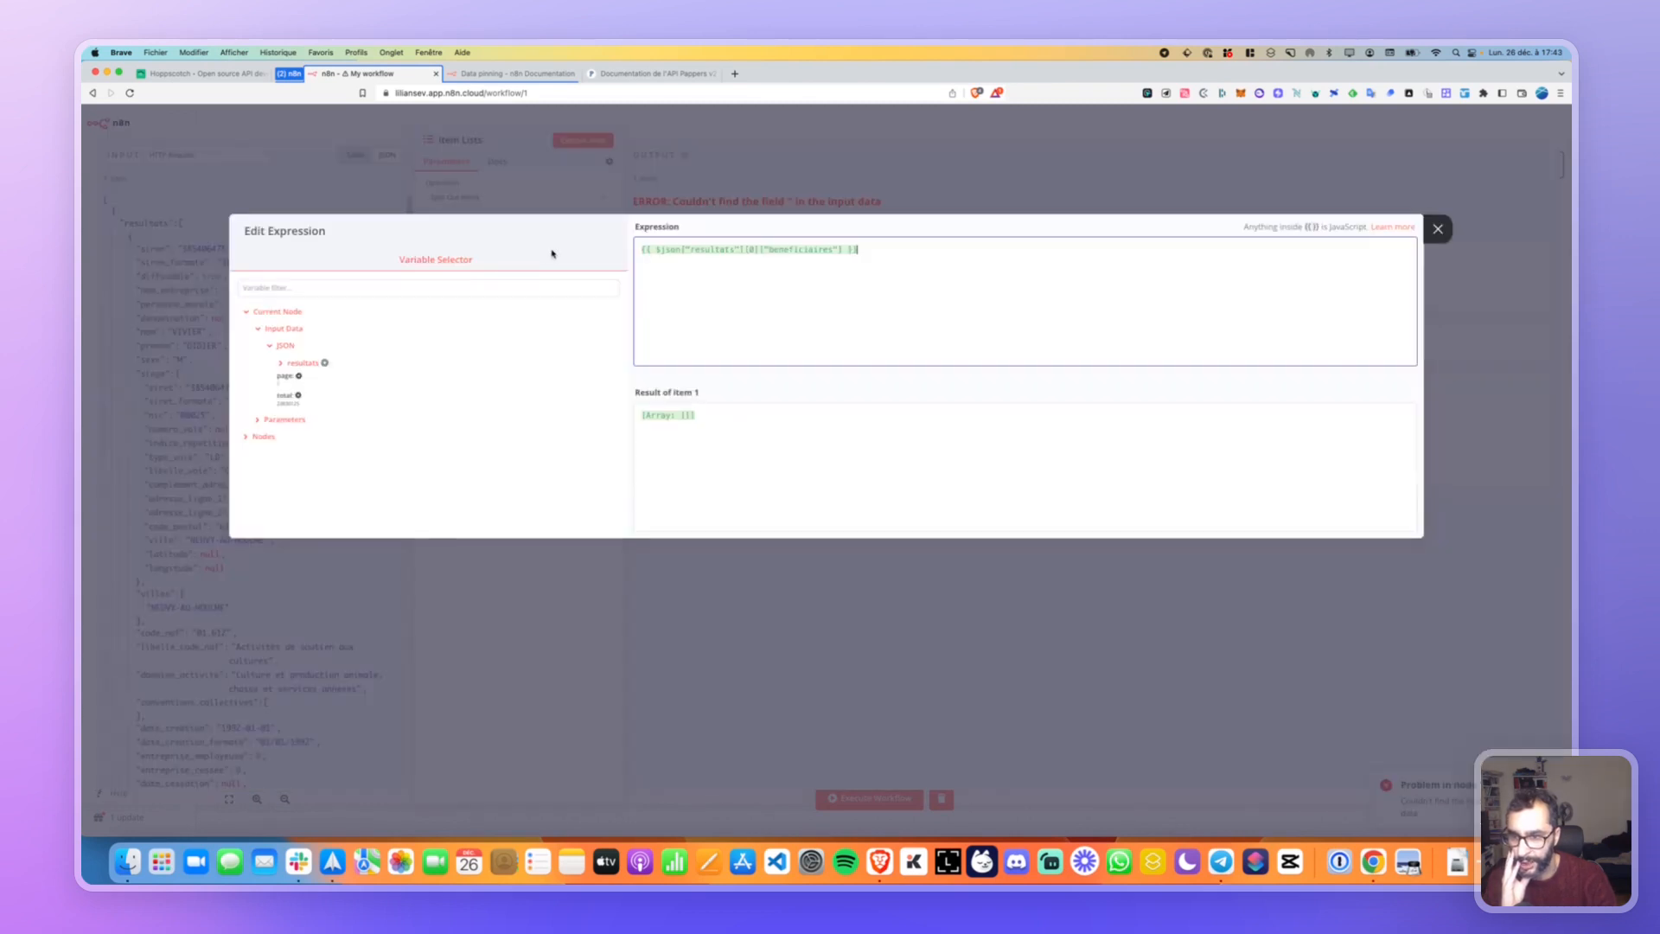
key(super+a)
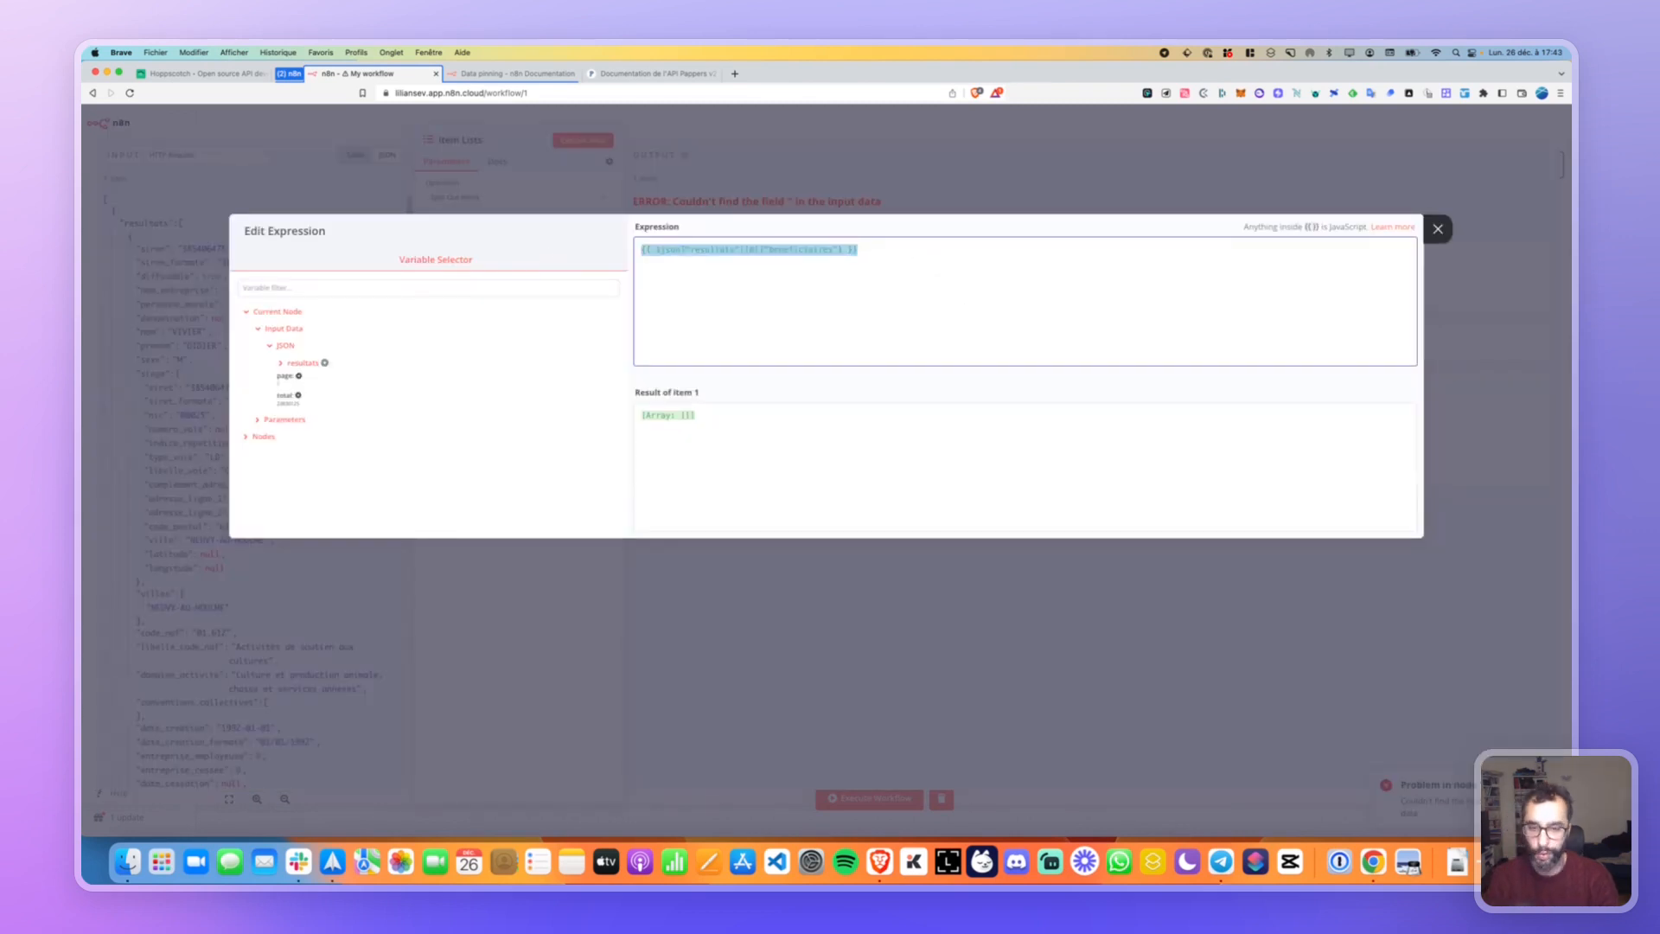
key(BackSpace)
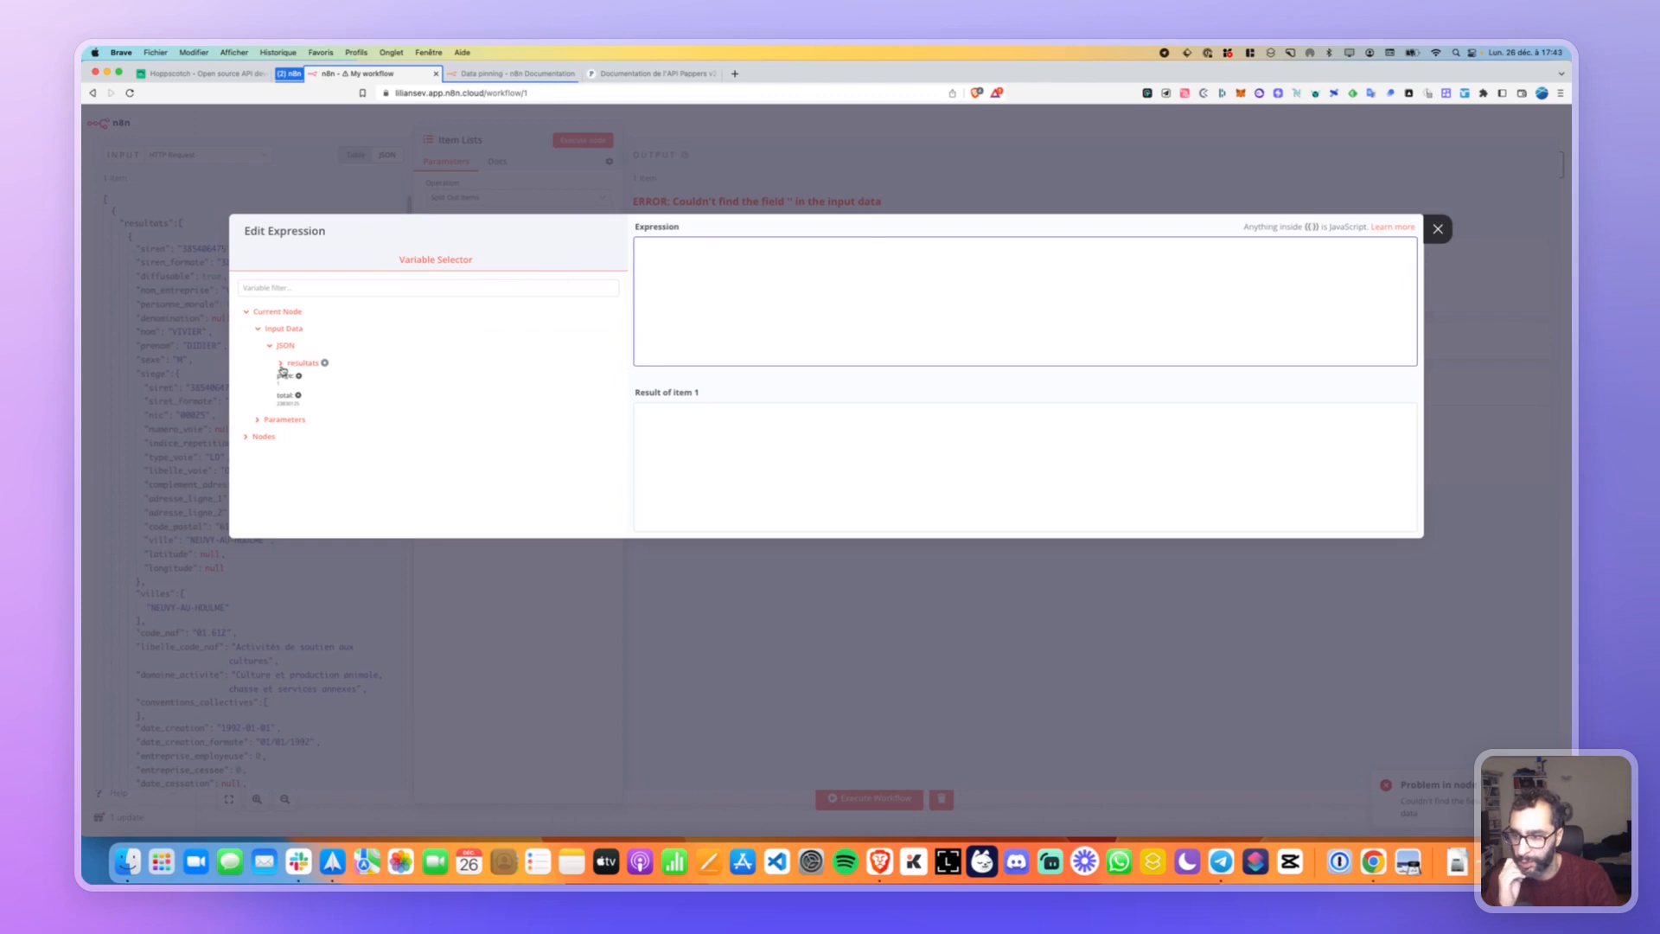
click(299, 363)
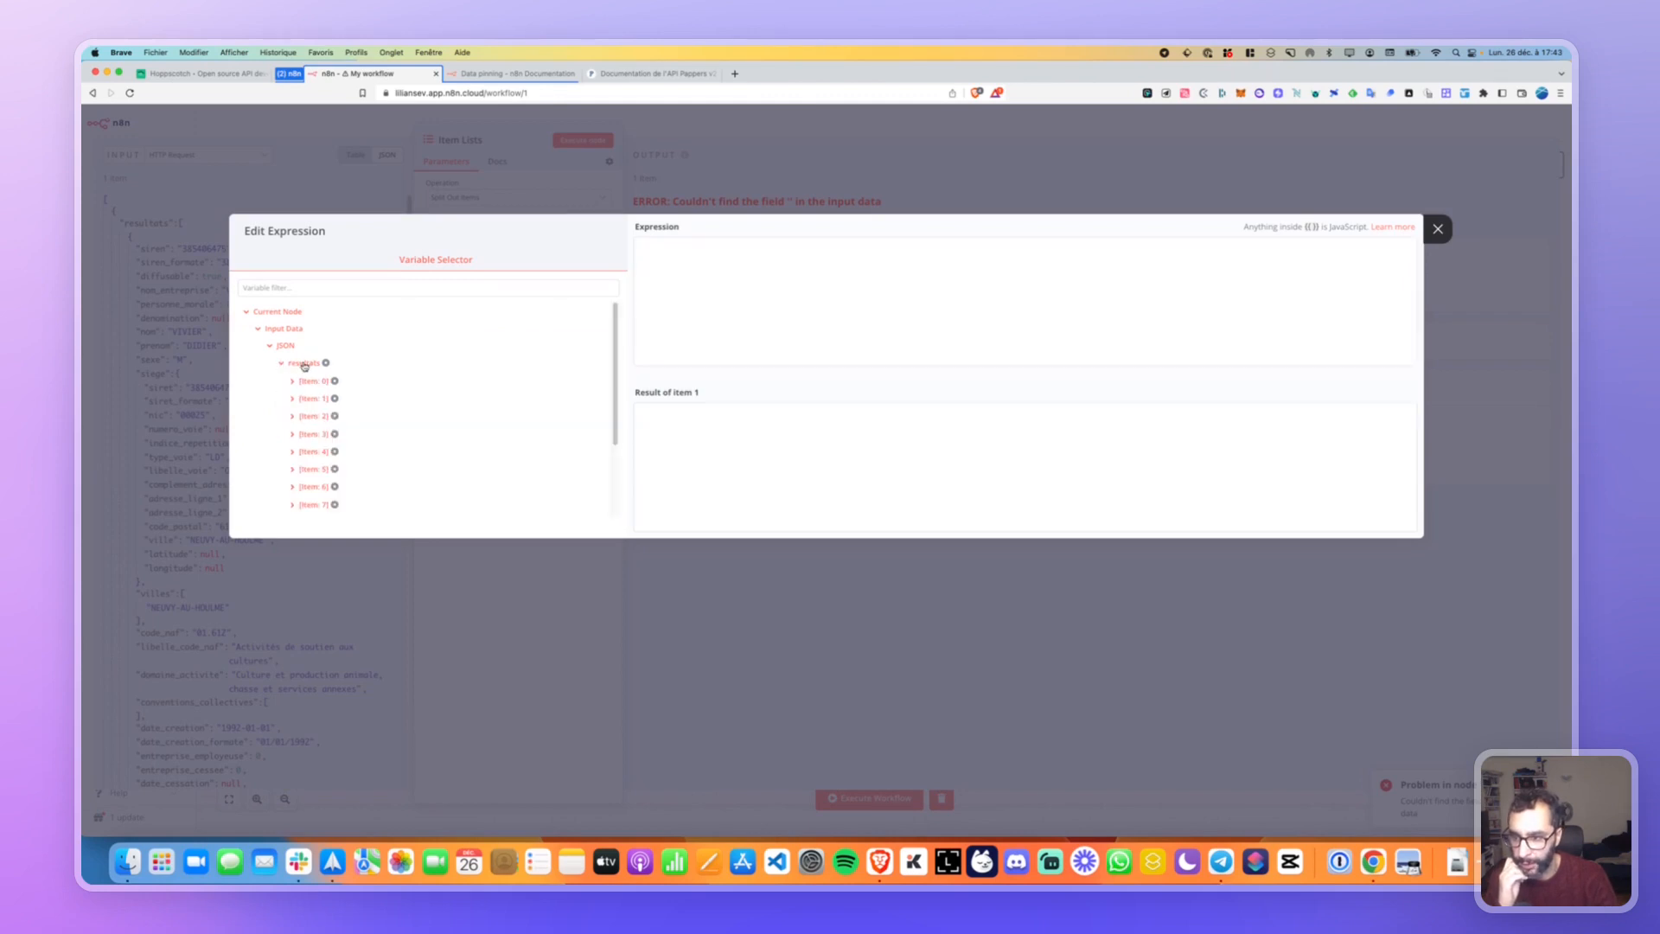
click(305, 367)
click(304, 366)
drag(305, 364, 728, 278)
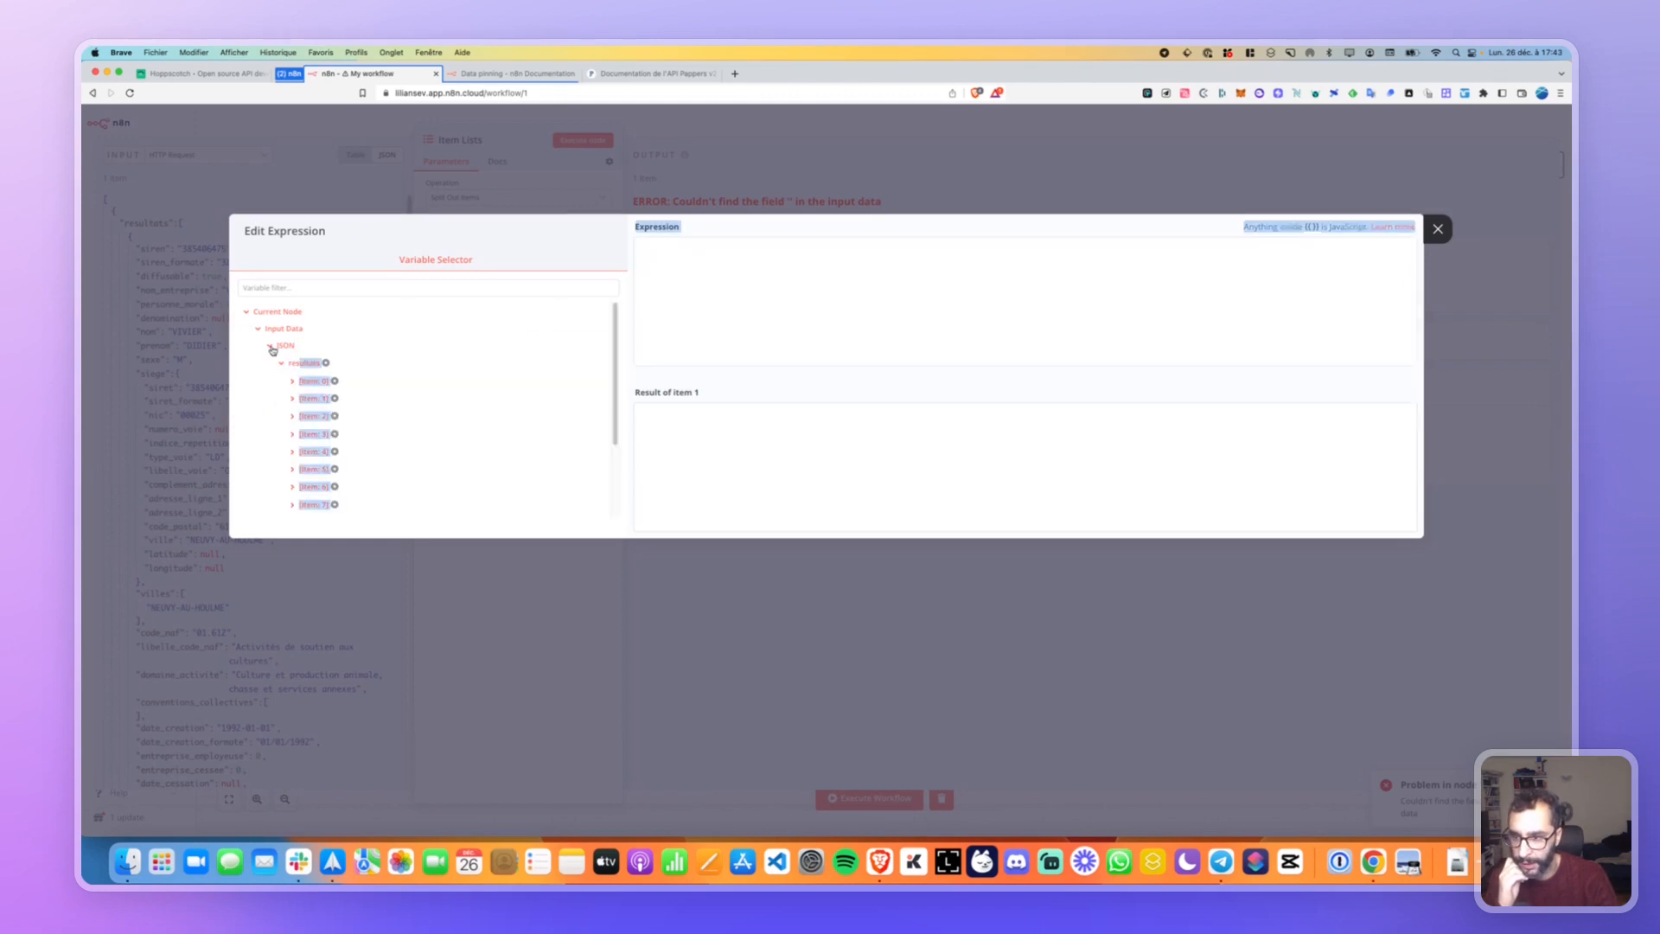
click(326, 363)
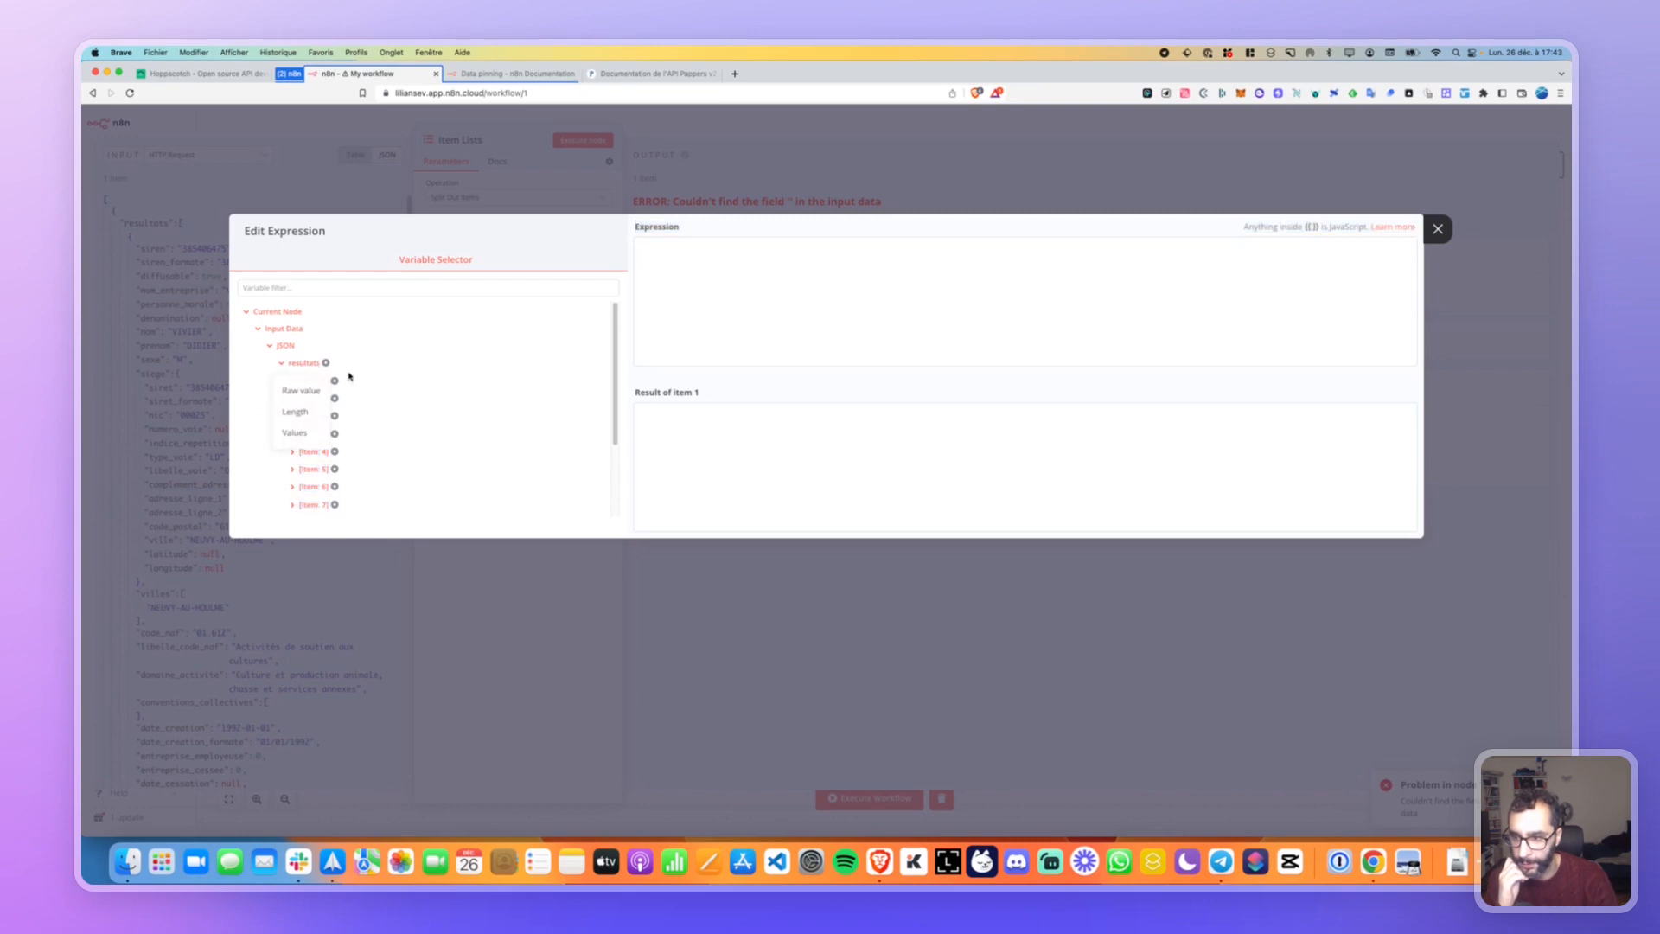
click(300, 391)
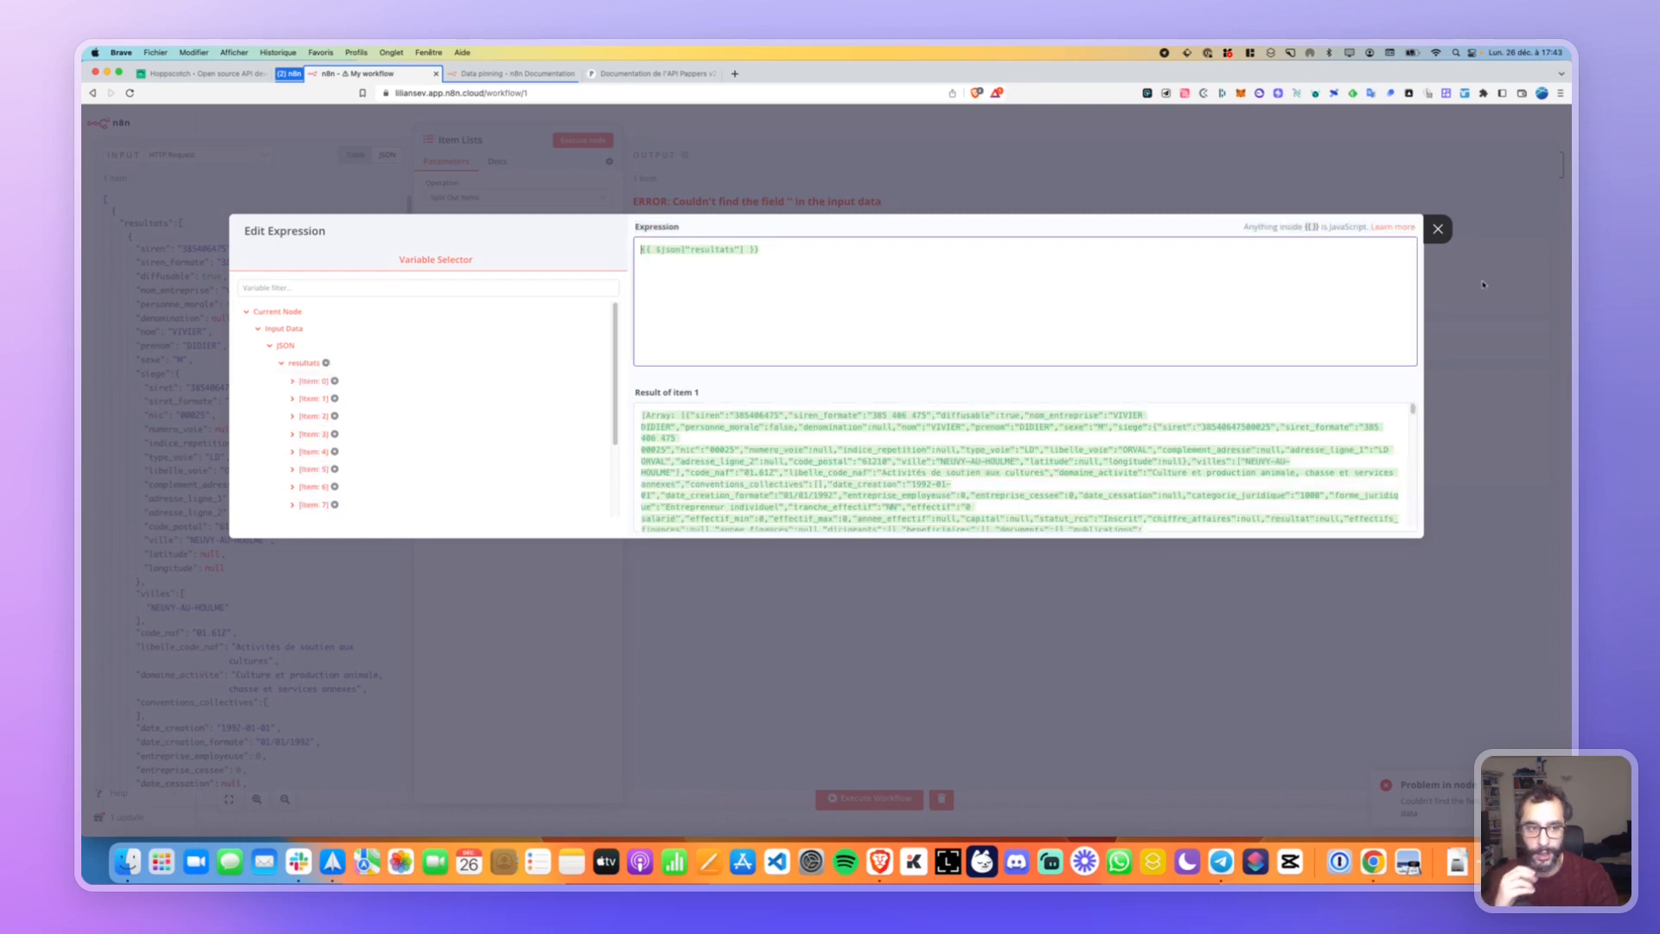
click(1437, 229)
click(582, 140)
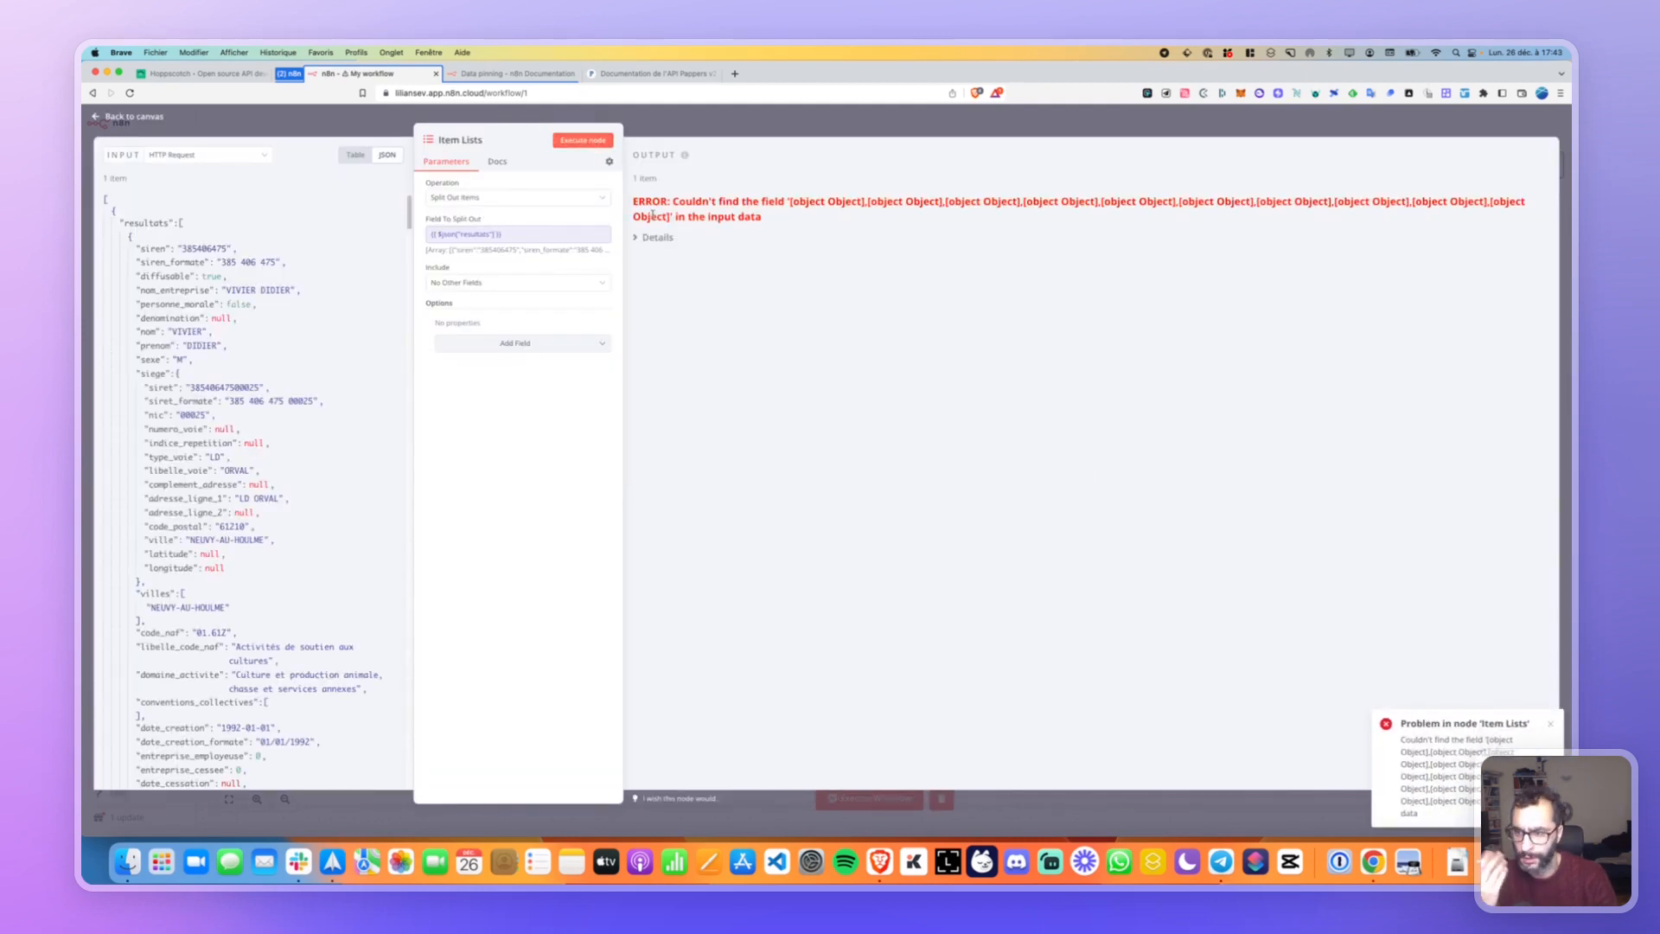
View the new error's details and clear the split field's expression.
click(638, 239)
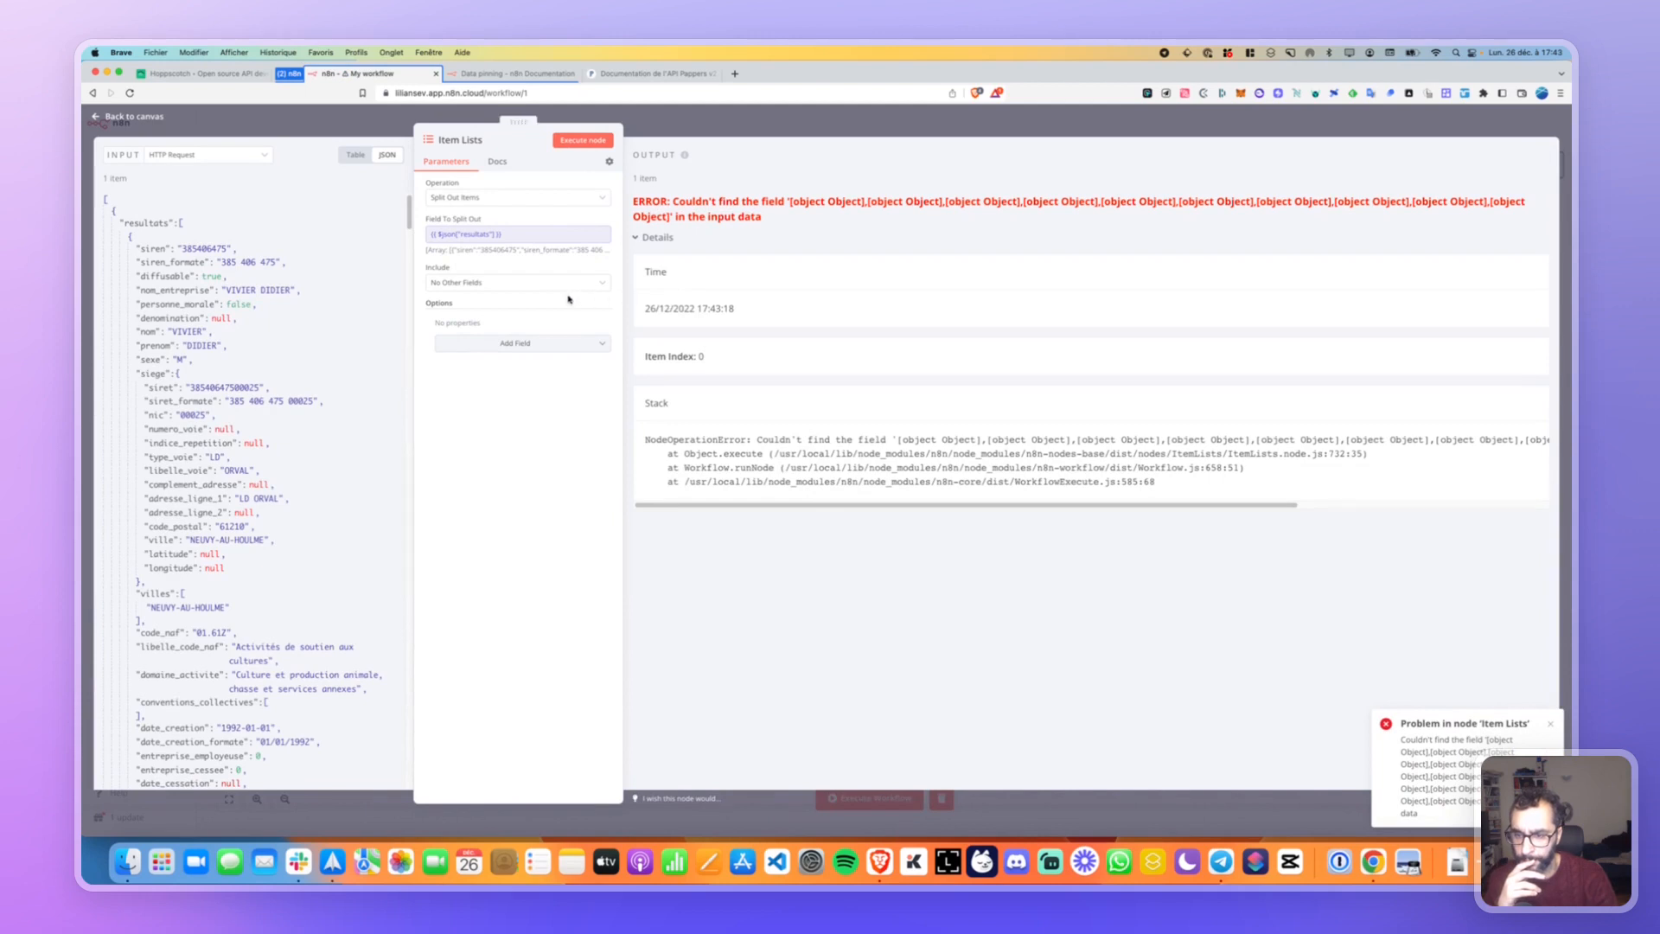
click(518, 241)
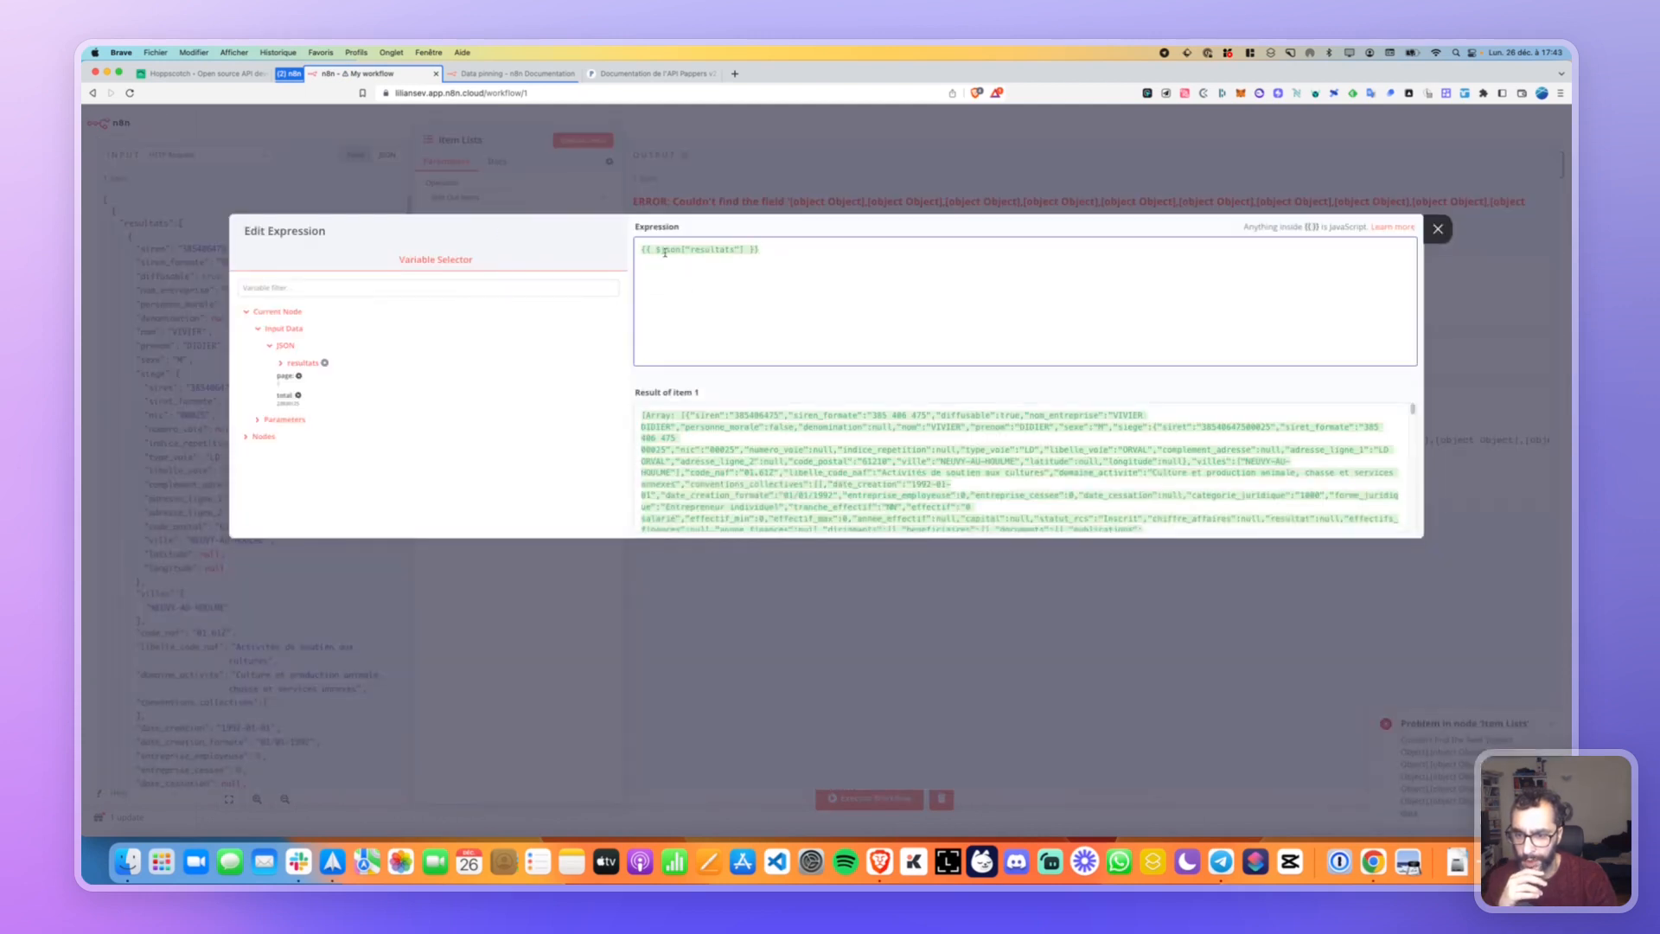
key(super+a)
key(BackSpace)
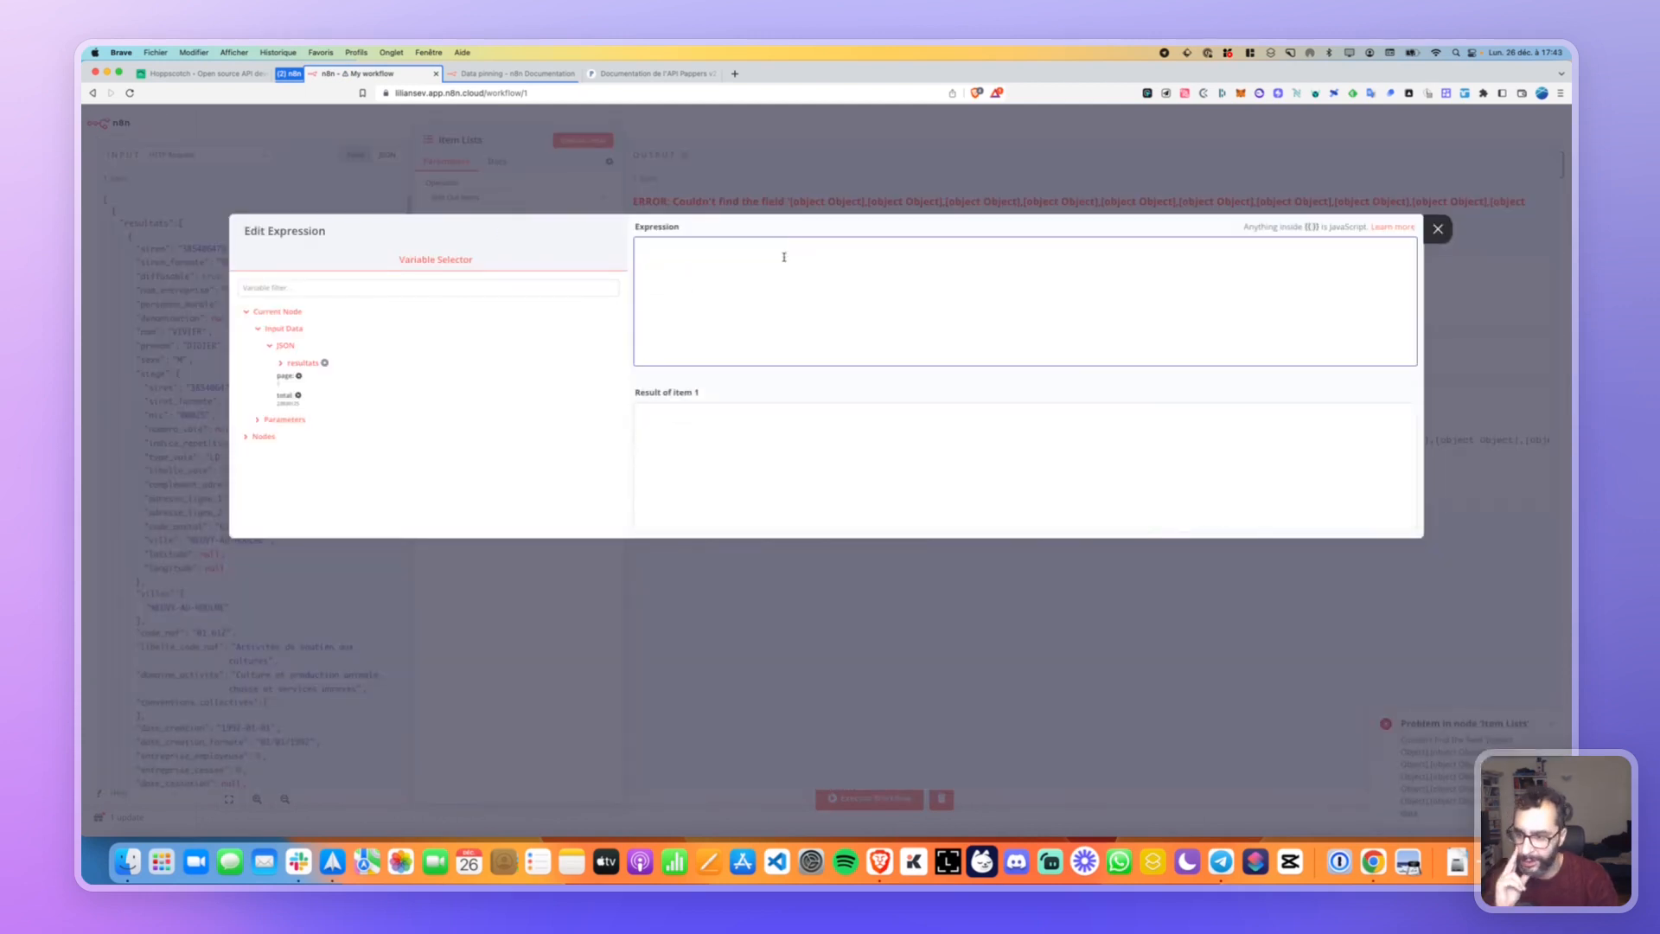
Set the split field to the first result's date_creation_formate and rerun the node.
click(279, 363)
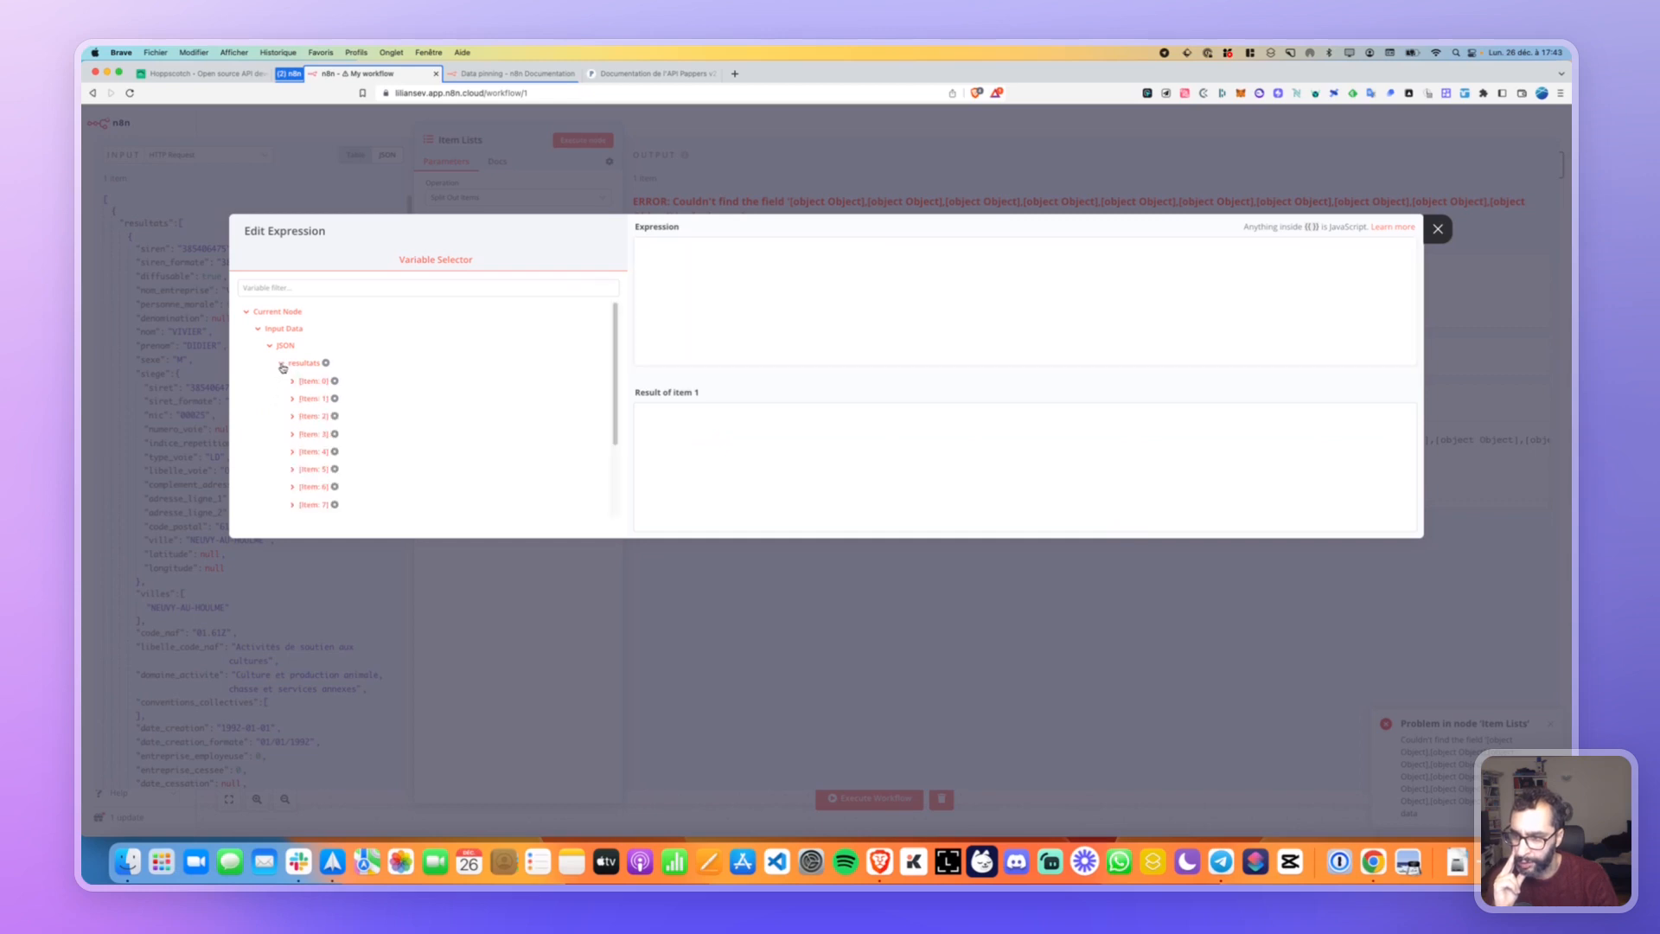
click(292, 381)
scroll(291, 376, down, 1)
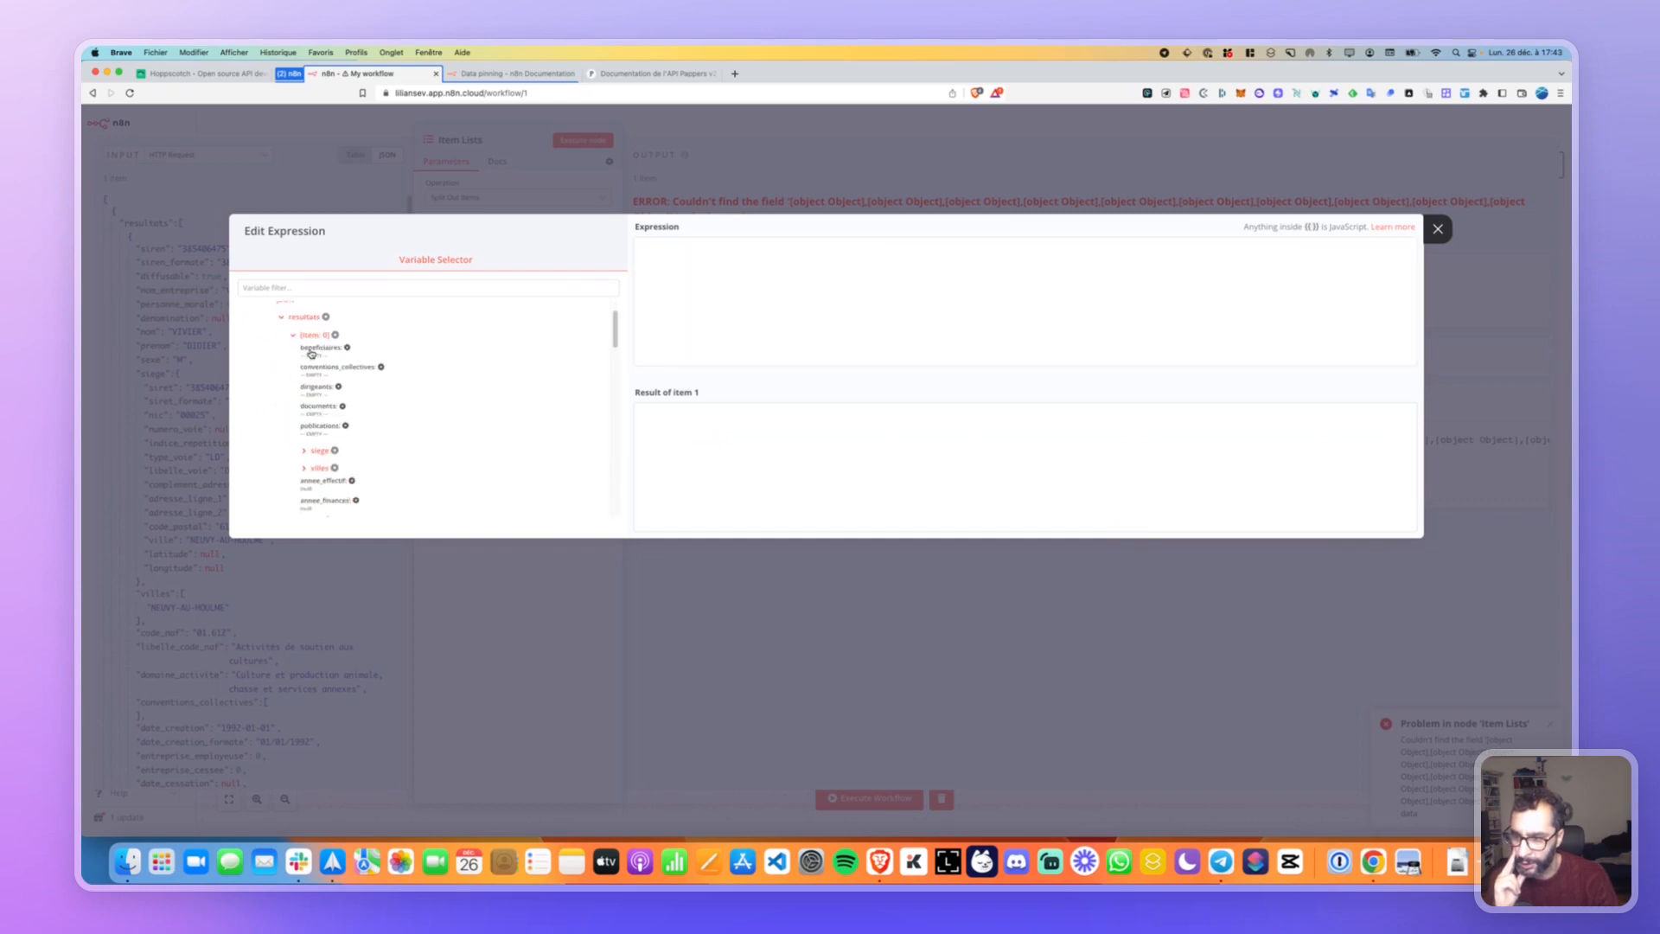
scroll(339, 378, down, 1)
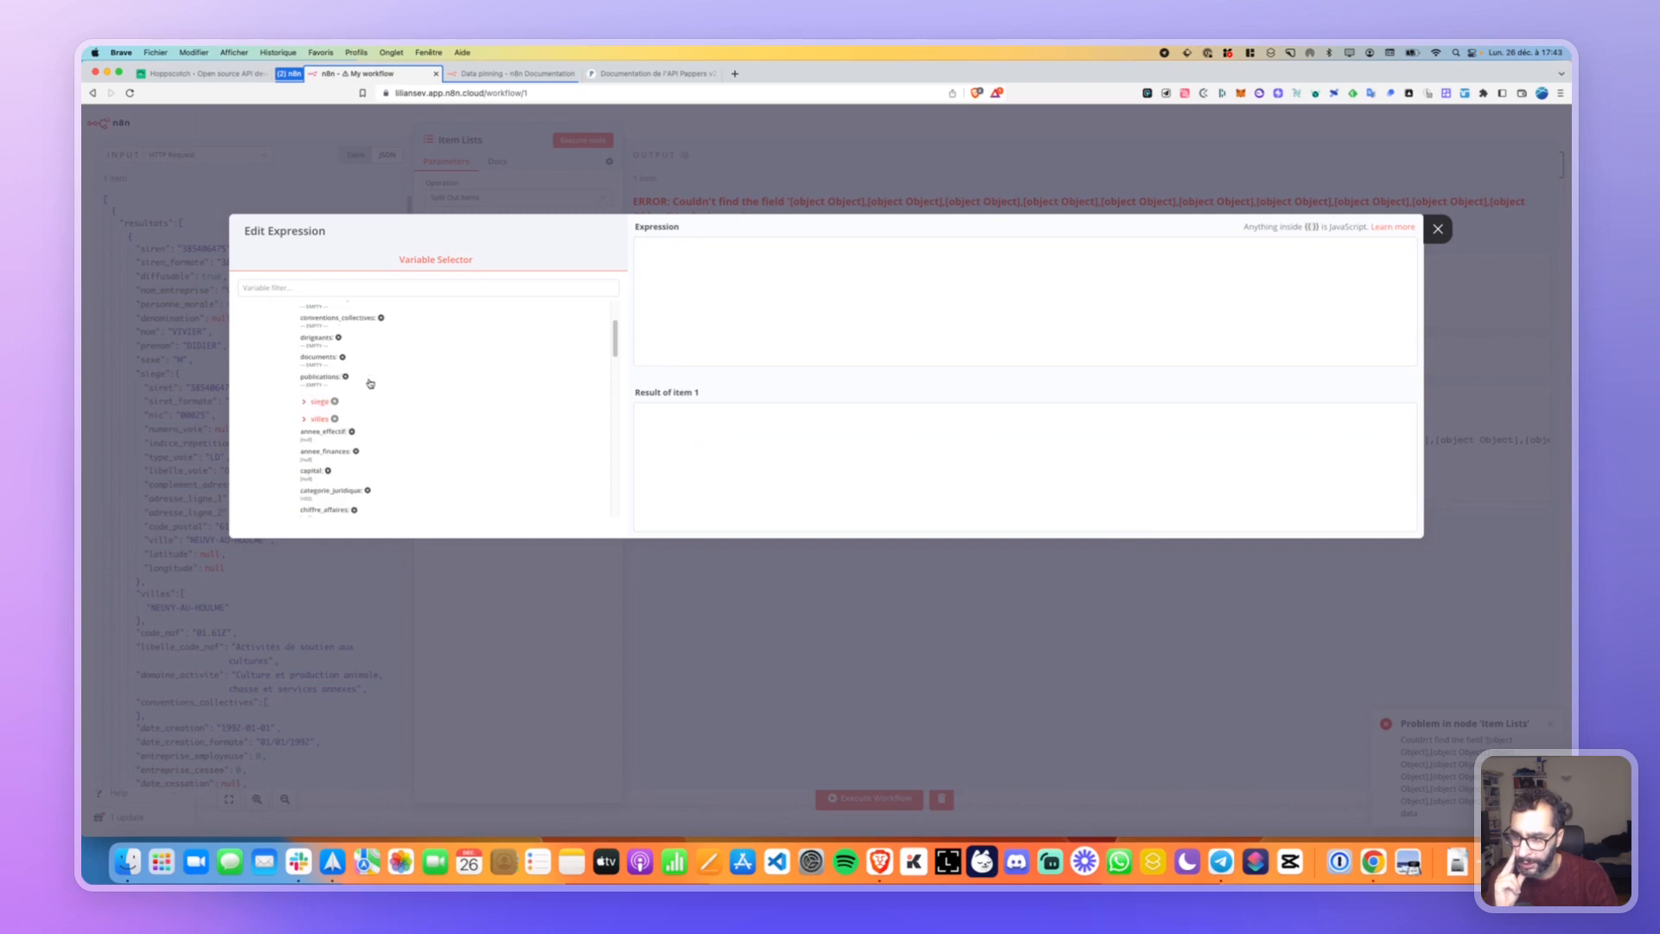
scroll(369, 384, down, 2)
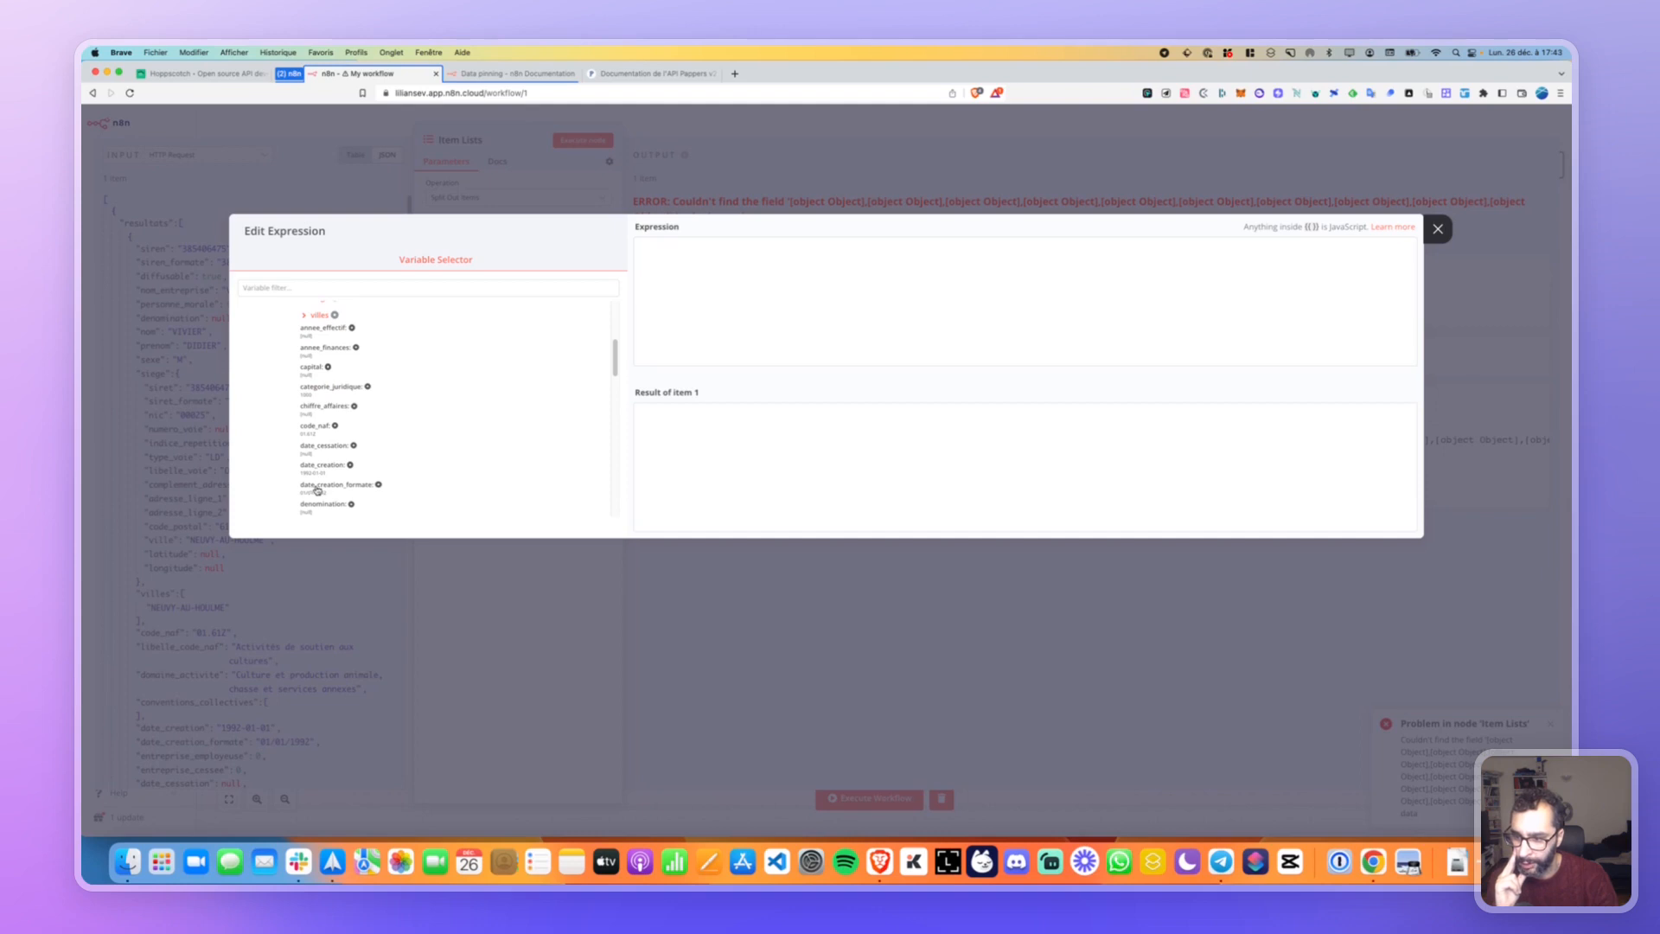
click(317, 486)
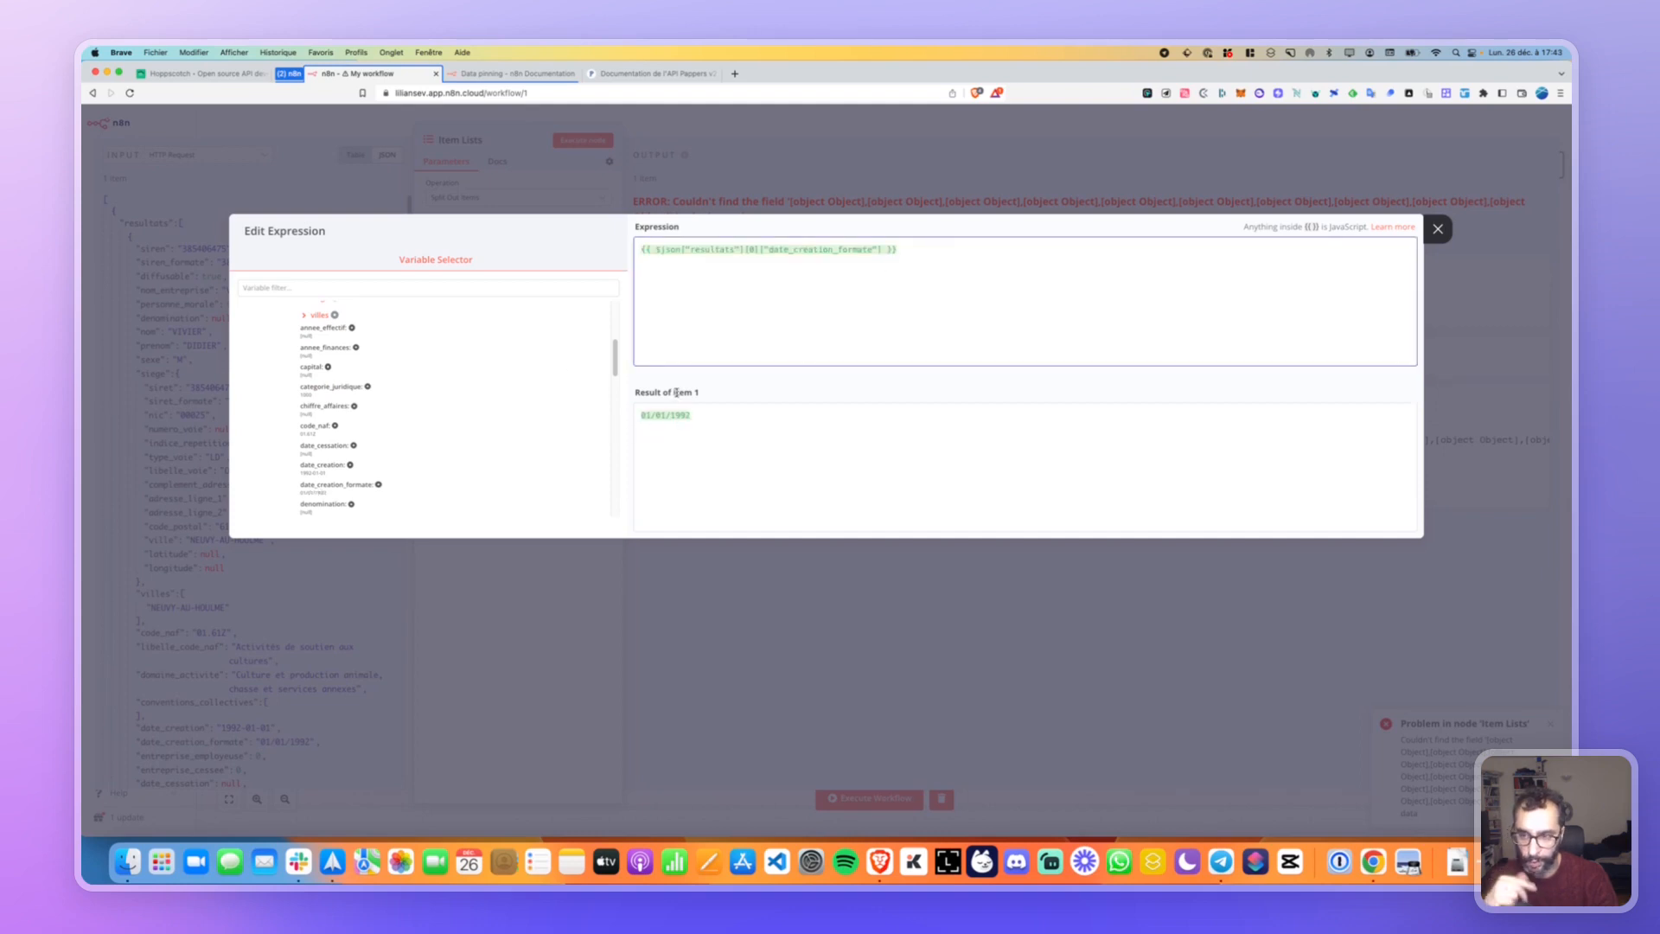
scroll(415, 381, up, 5)
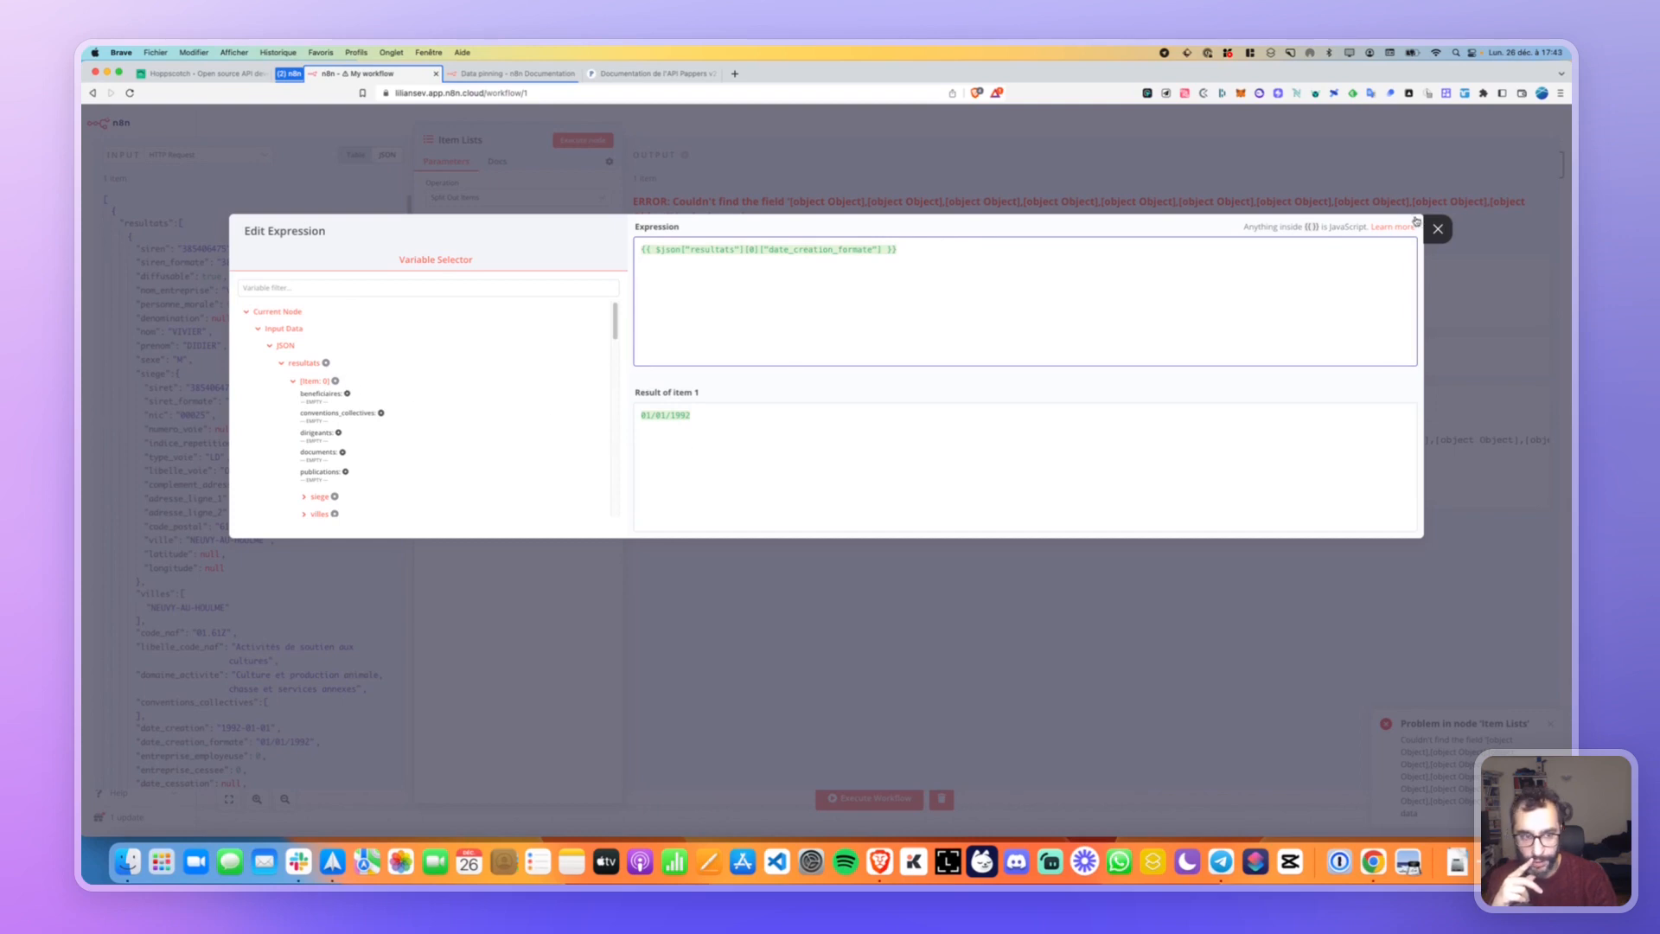
click(1436, 229)
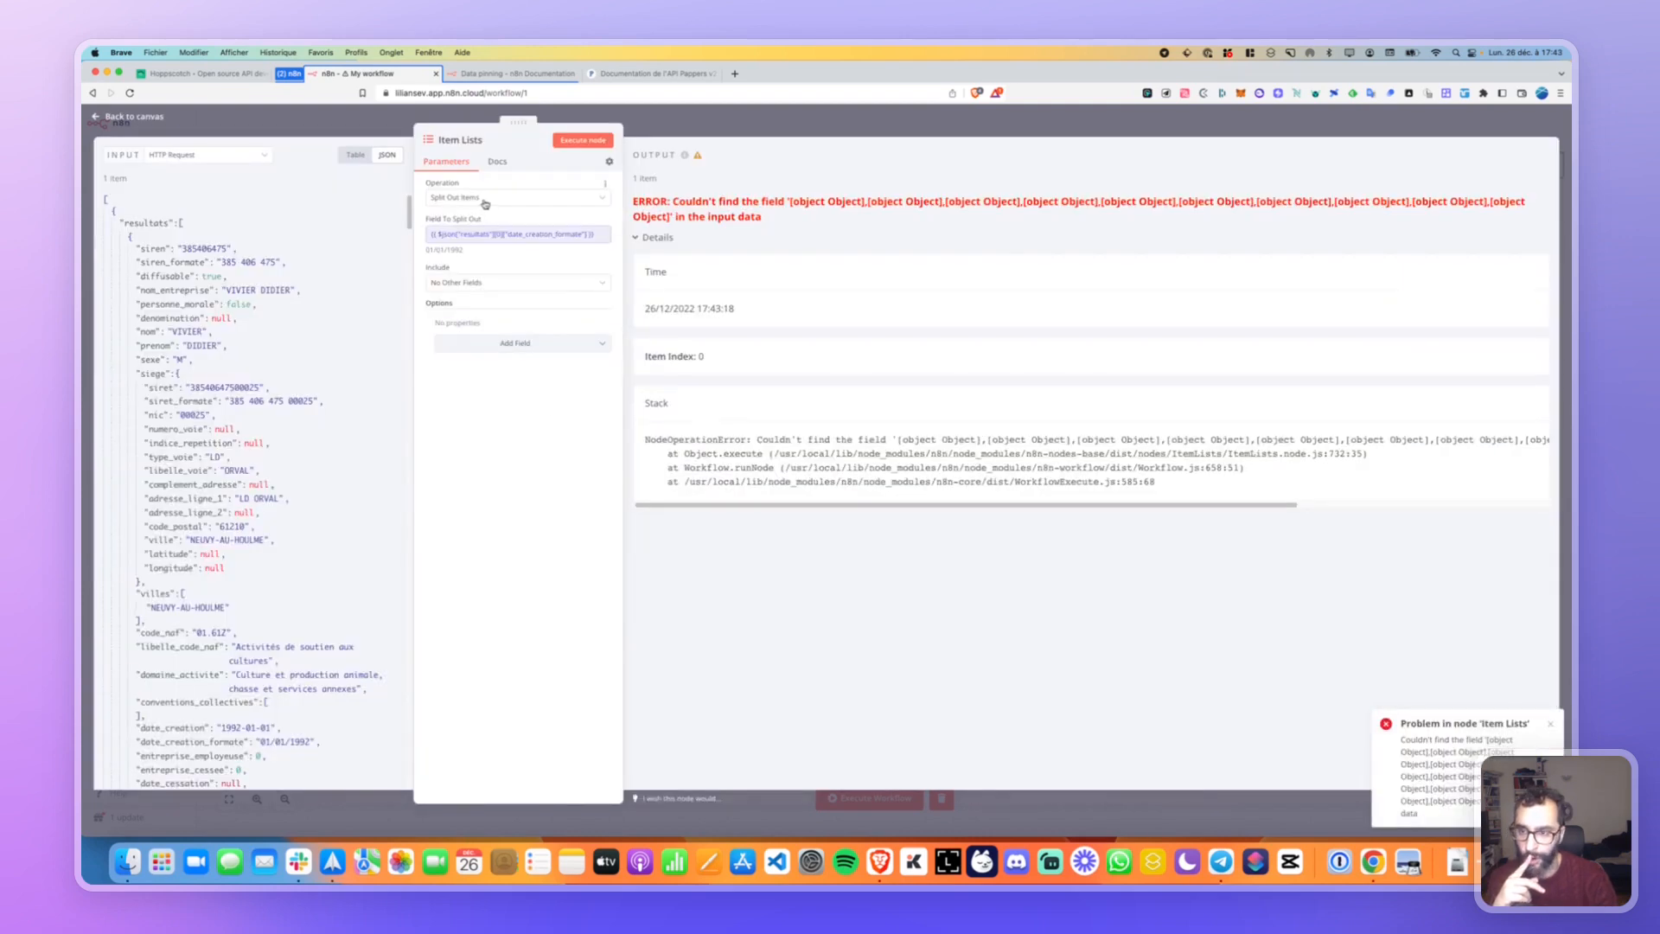
click(569, 142)
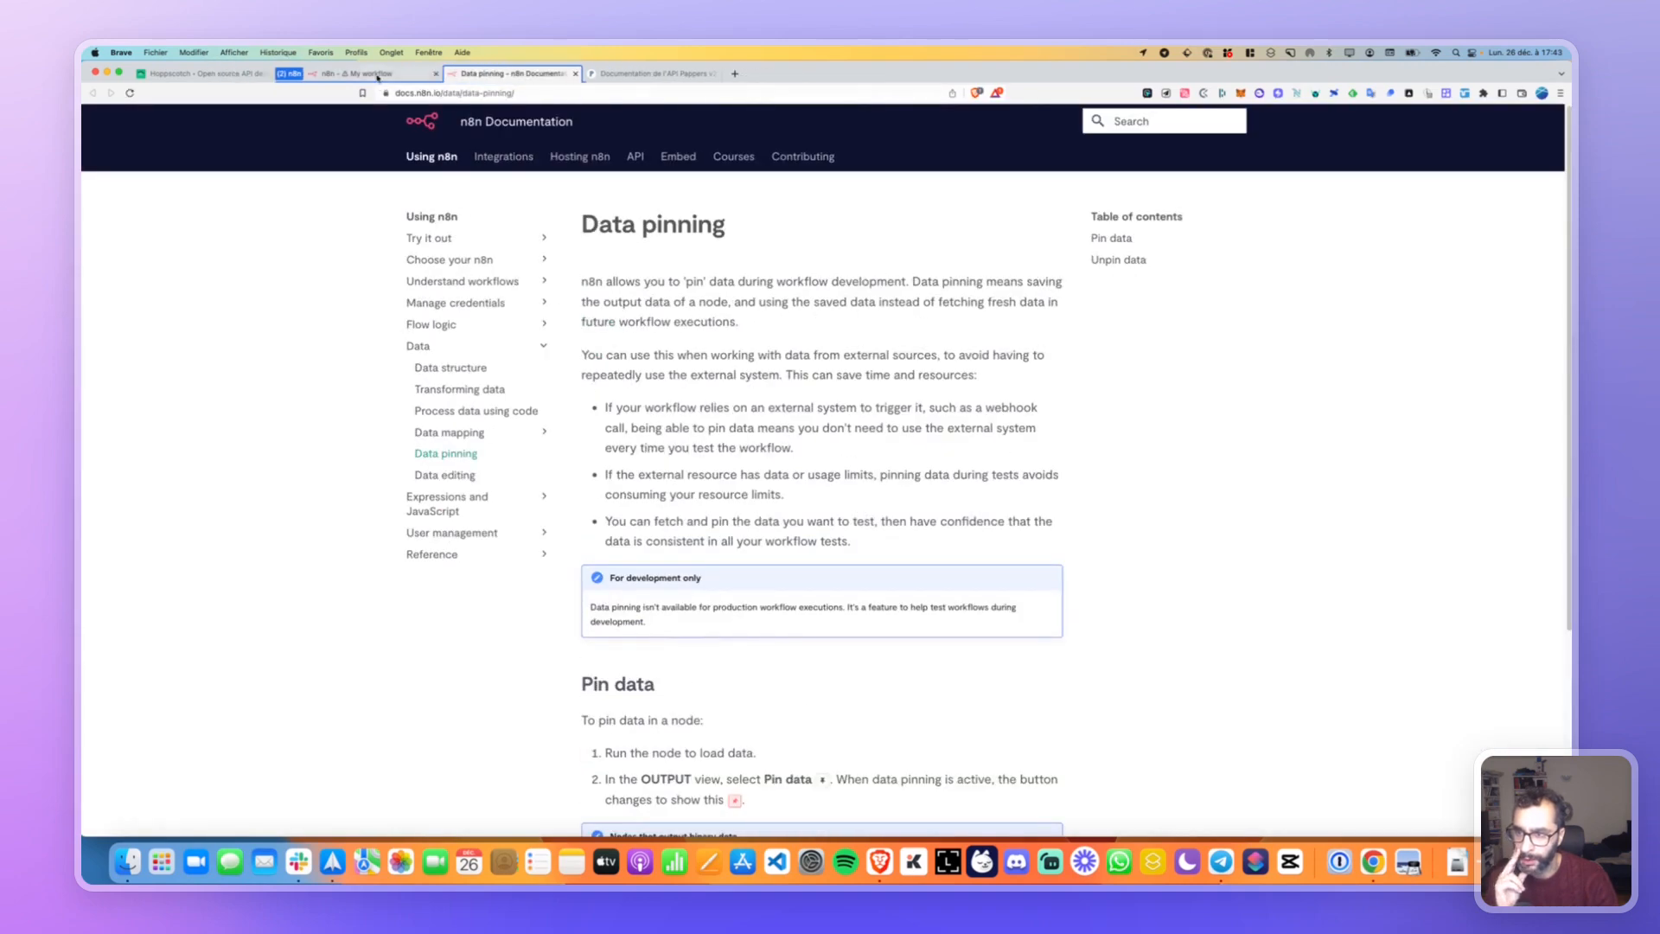
Unpin the HTTP Request output, execute the whole workflow with live data, and reopen Item Lists.
click(377, 75)
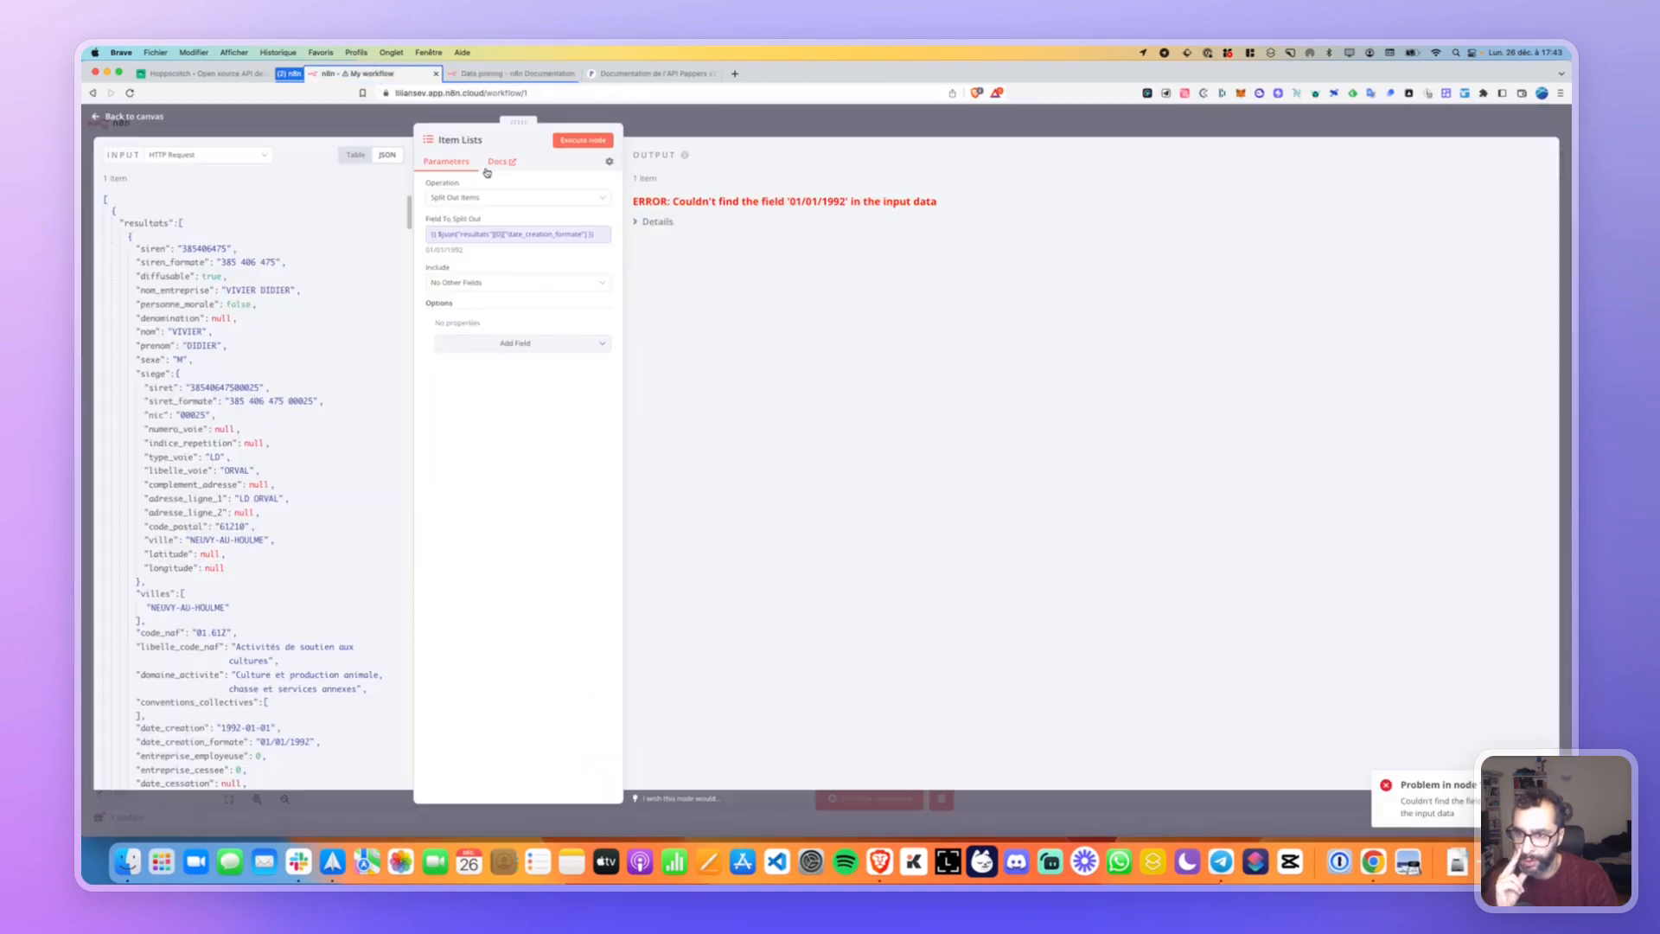
click(121, 117)
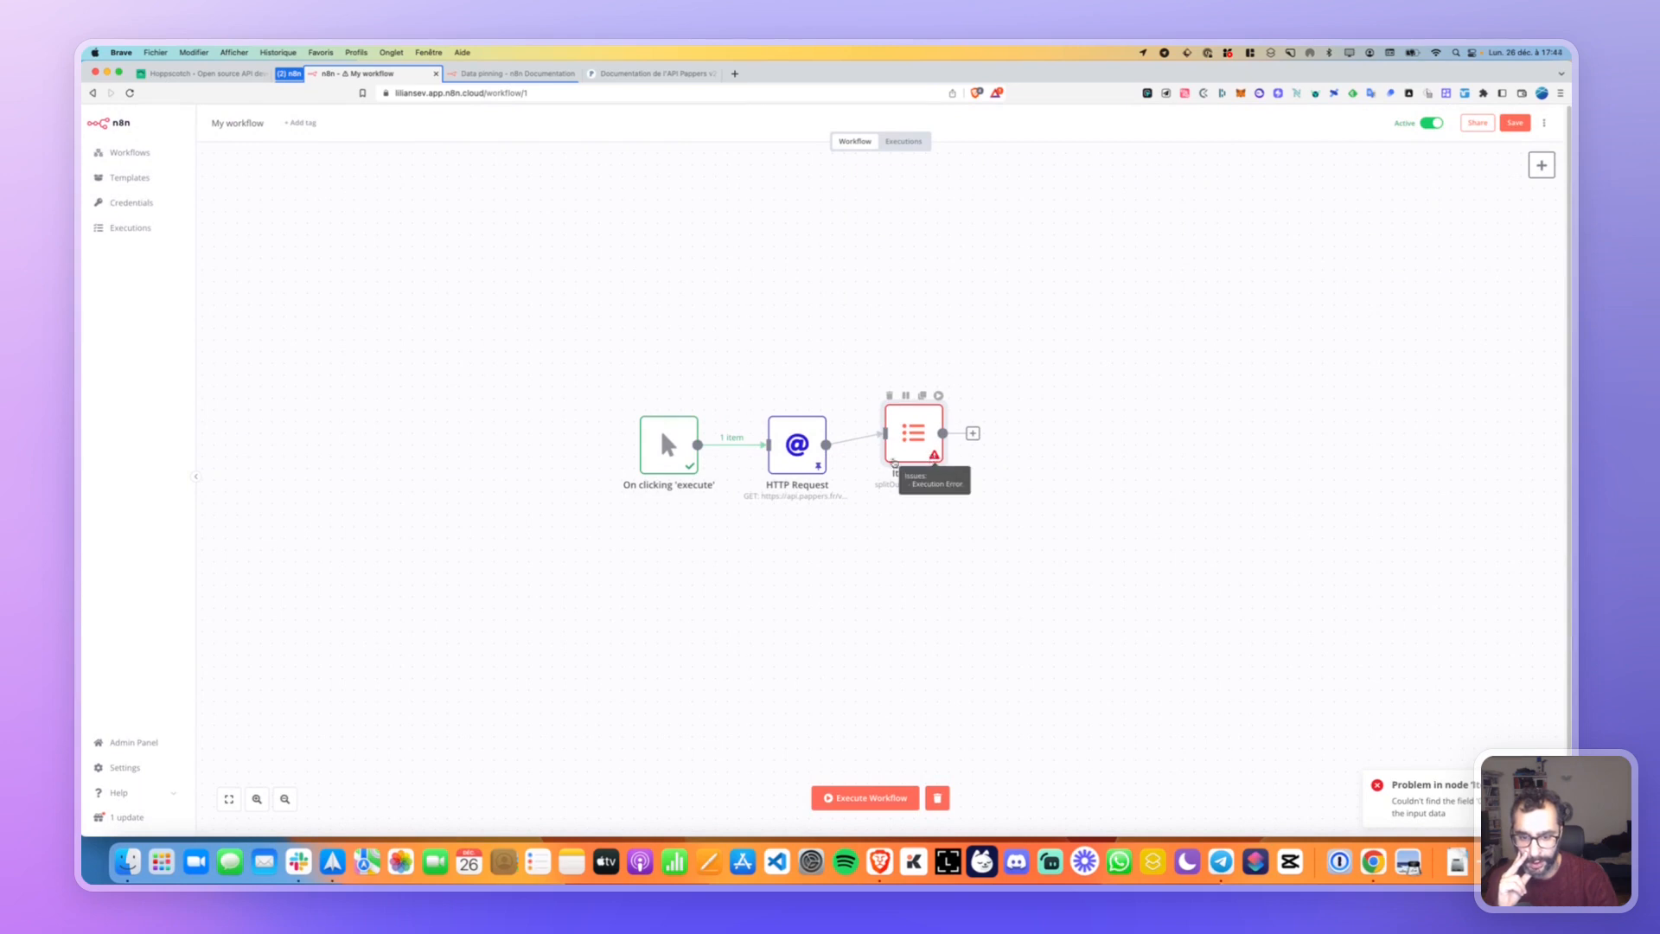
double_click(818, 468)
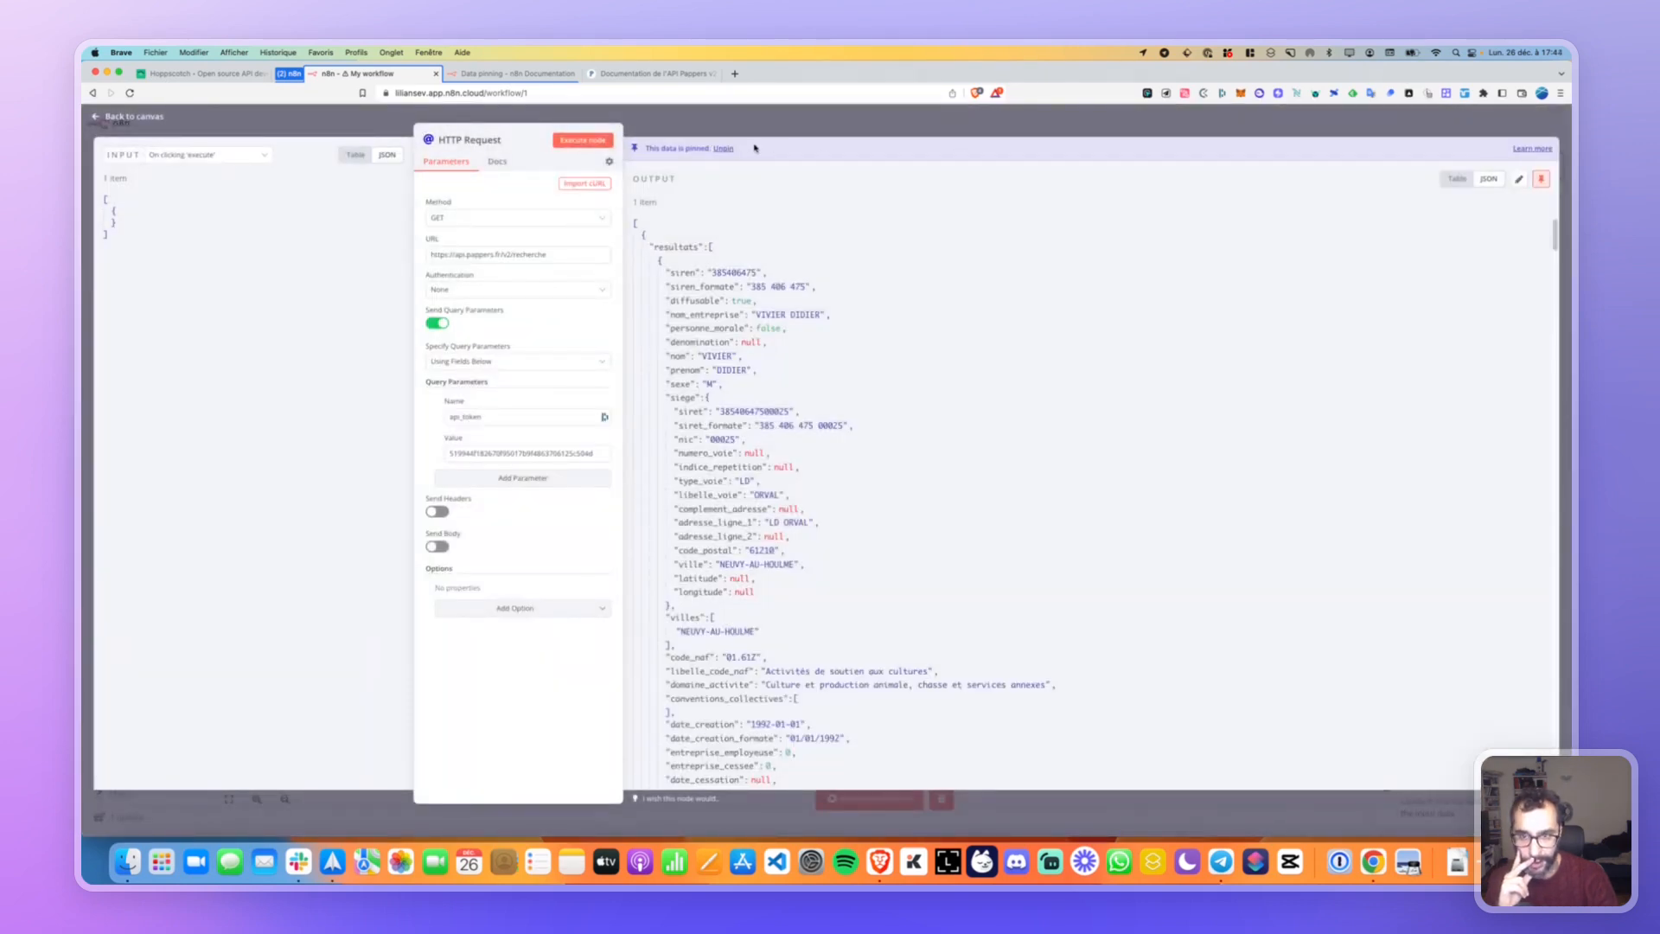
click(723, 148)
key(Escape)
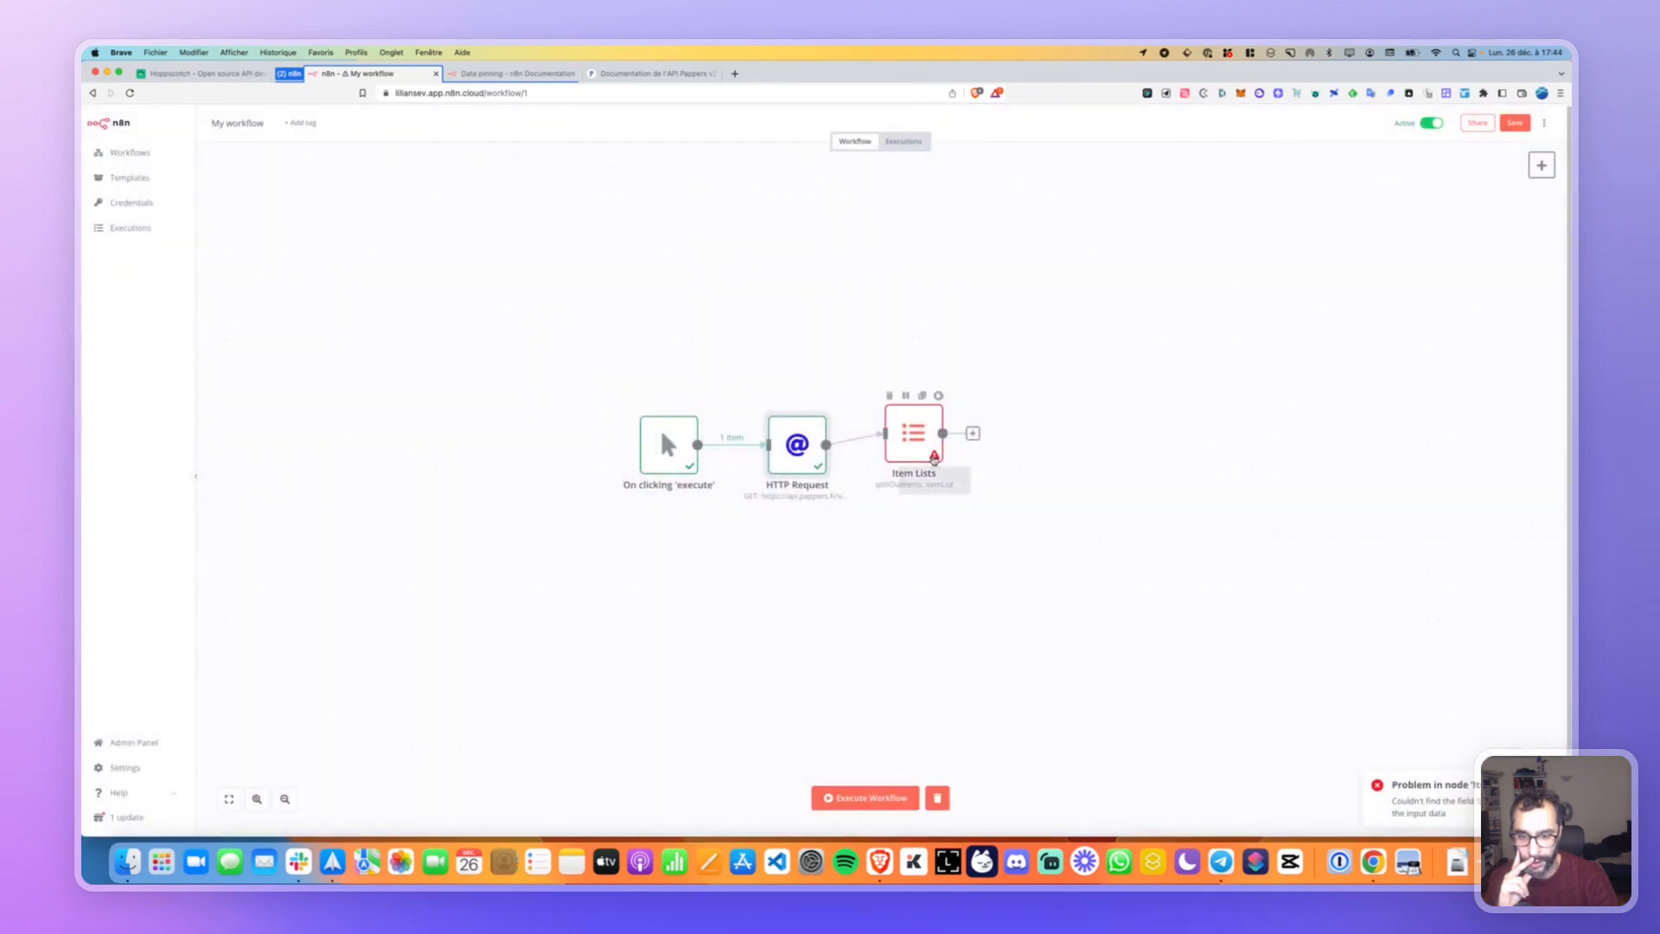
click(864, 796)
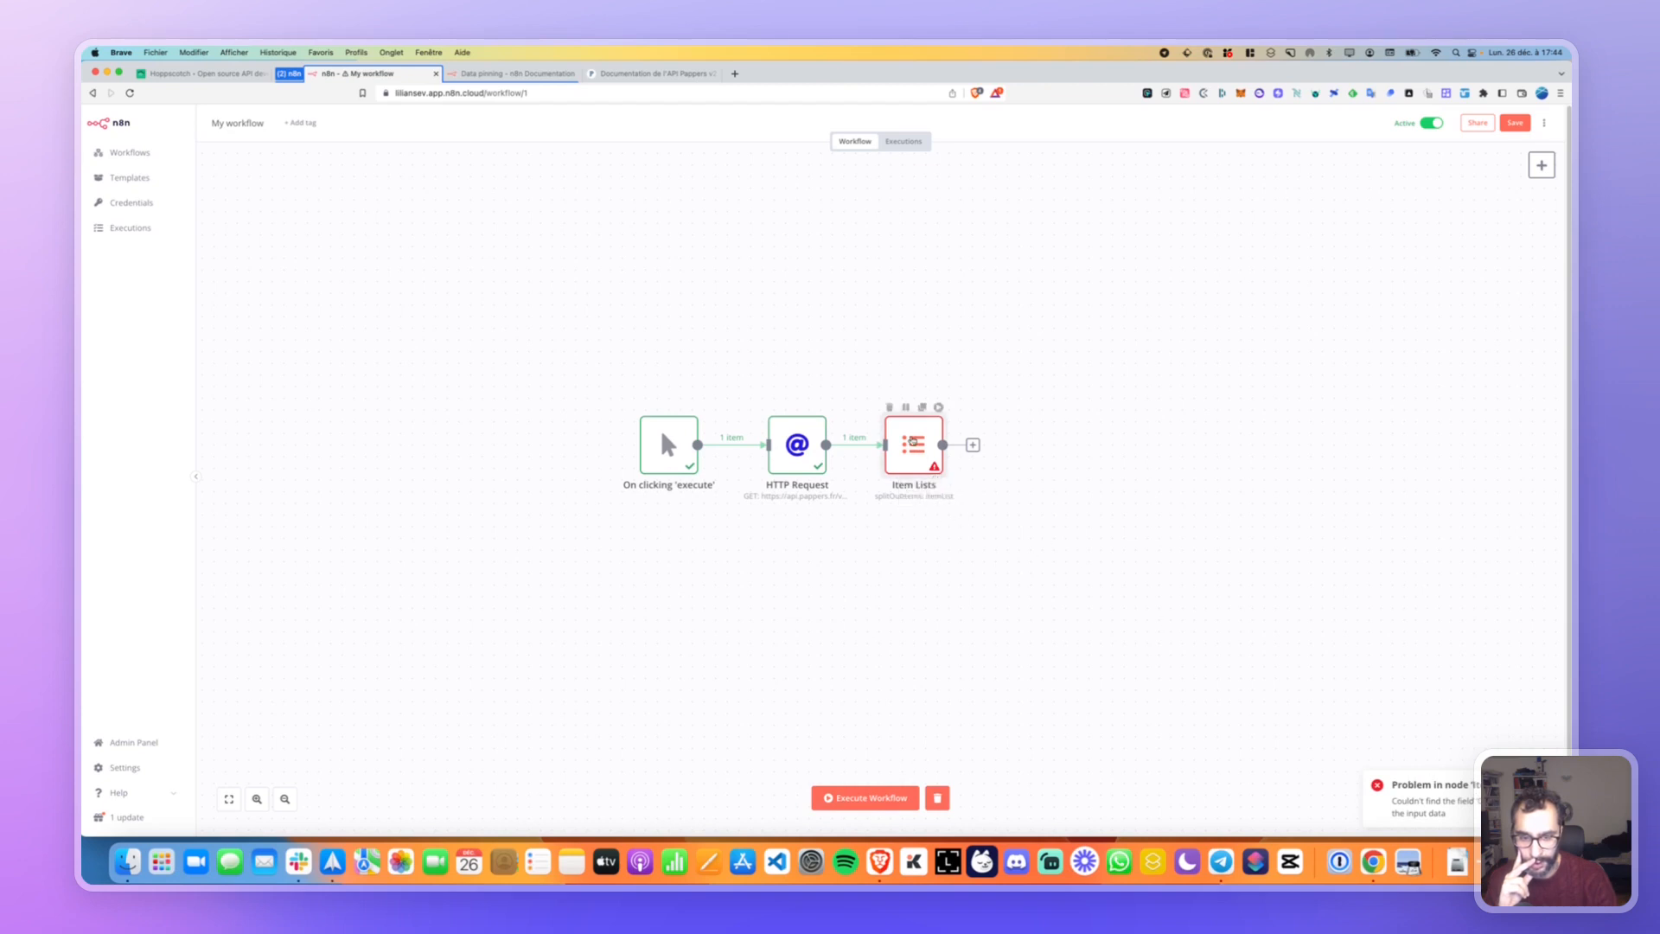
double_click(914, 444)
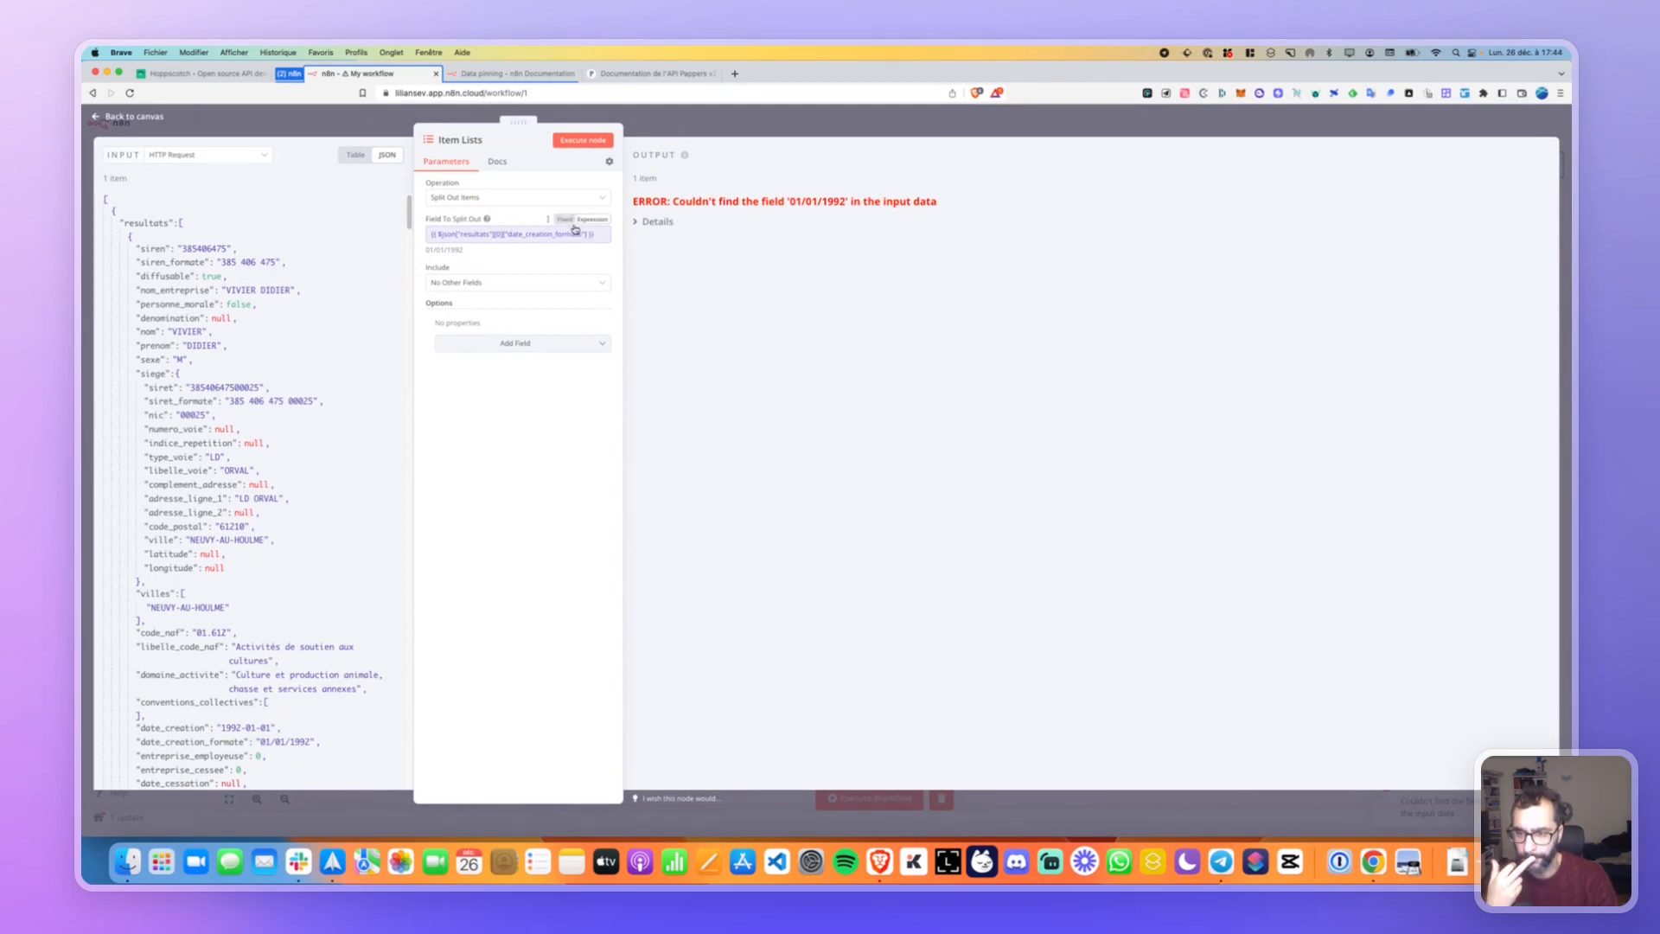
Empty the split field's expression in the larger editor.
click(566, 220)
click(604, 237)
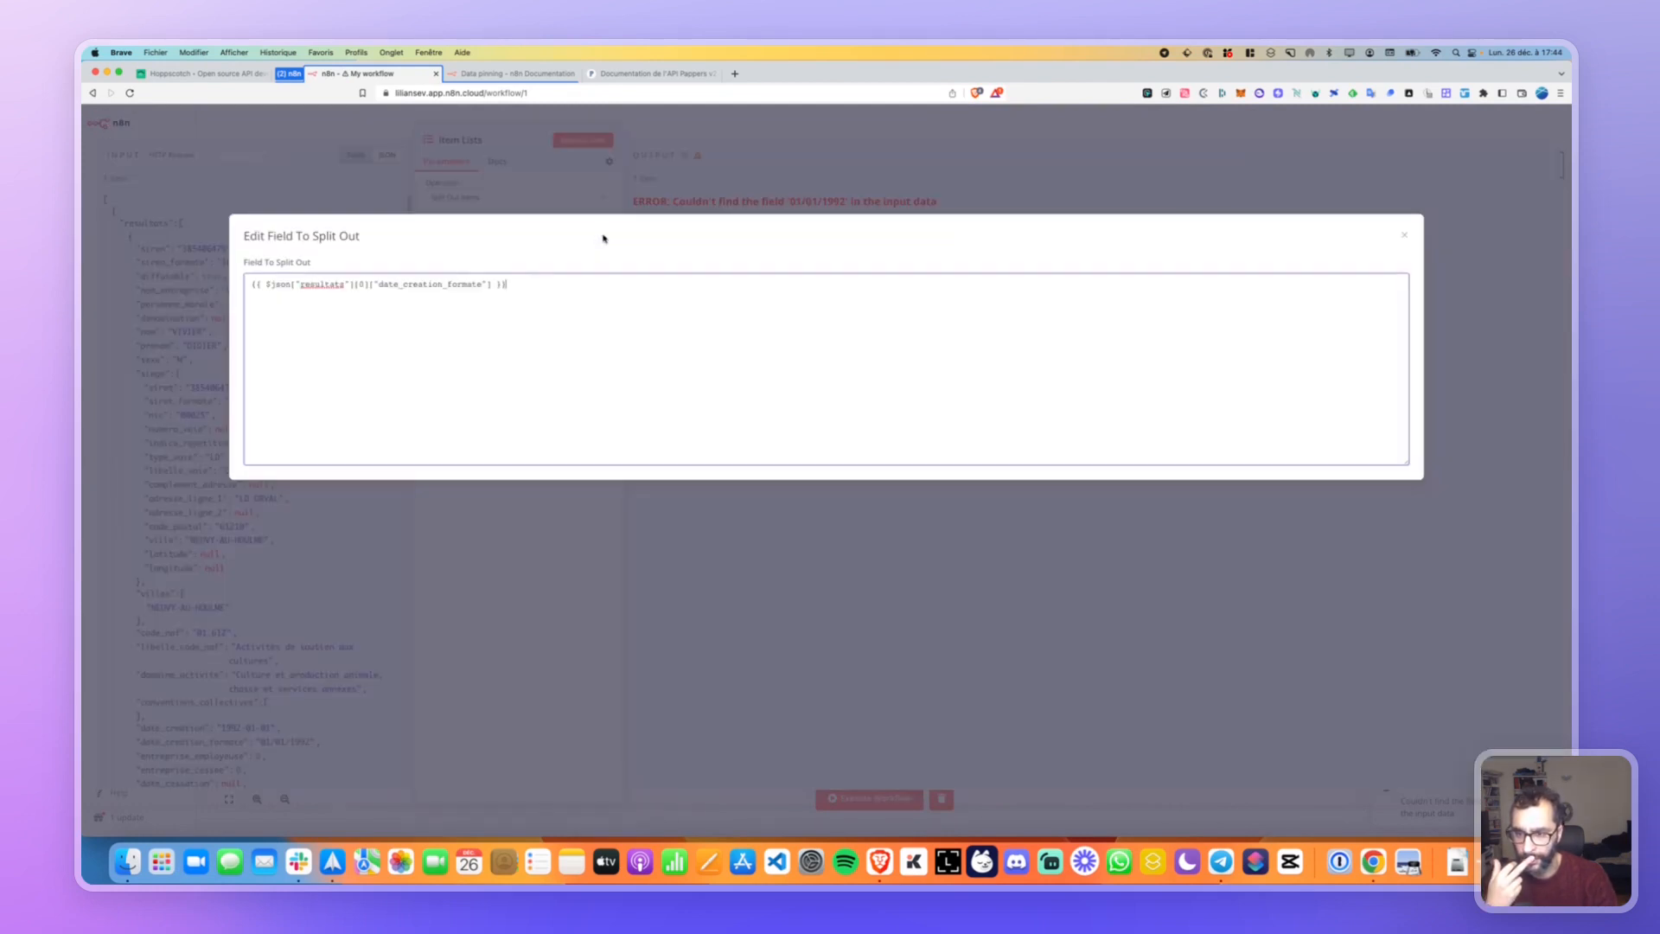
key(super+a)
key(BackSpace)
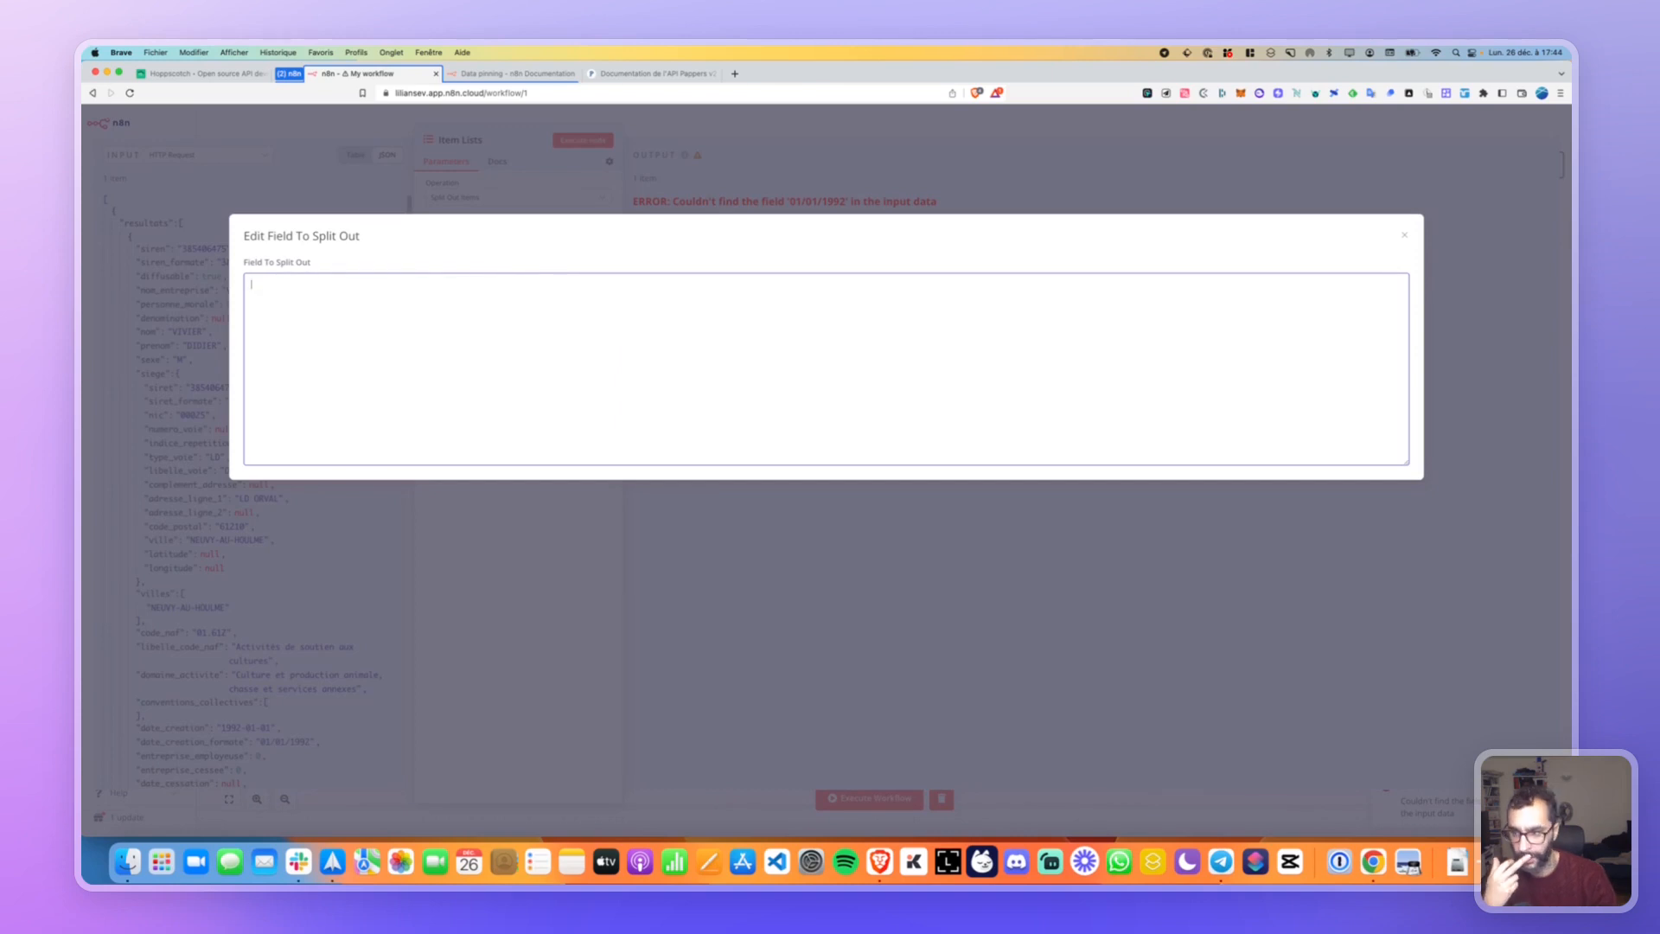
click(518, 197)
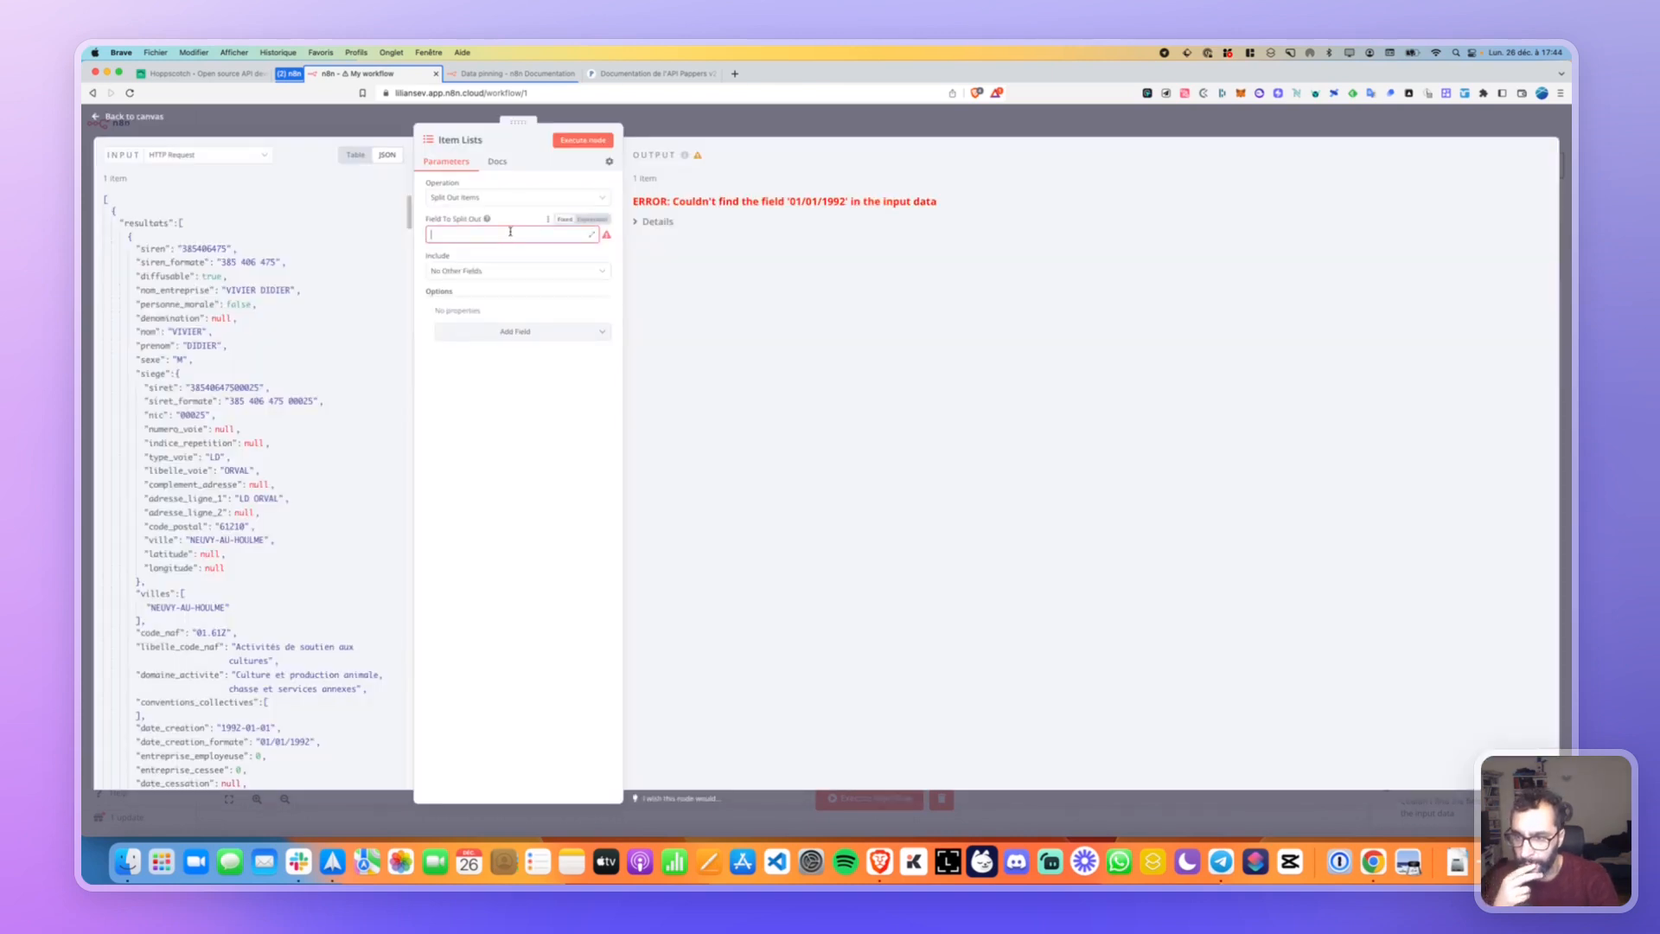
mouse_move(487, 220)
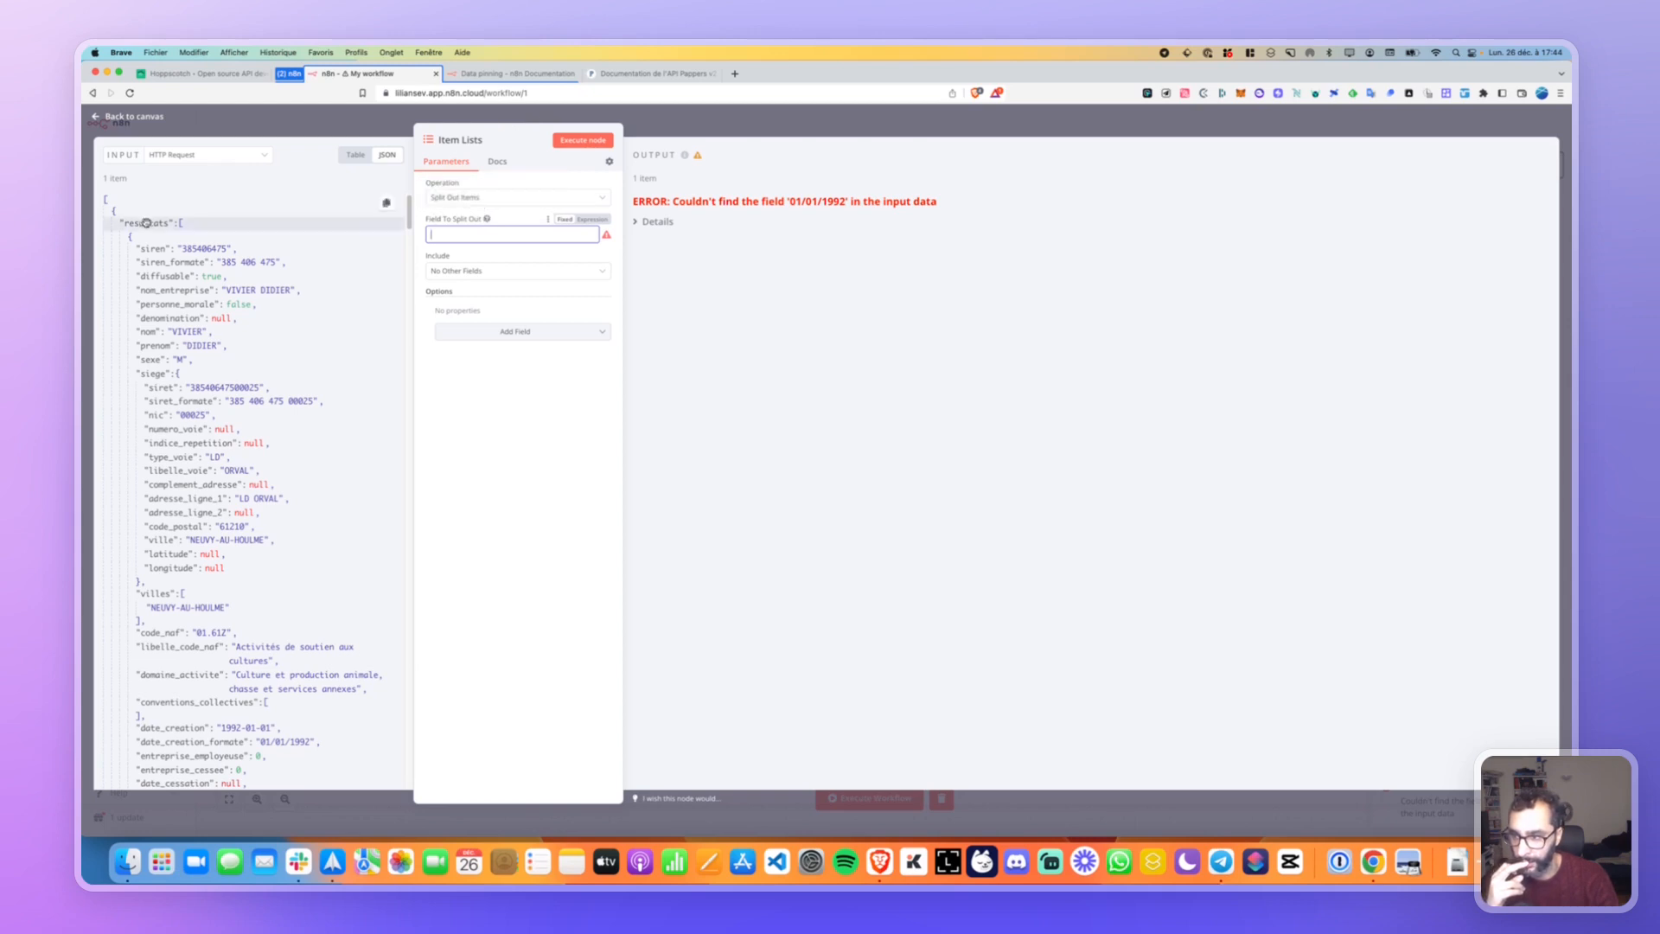
Paste the copied resultats item path into the split field and rerun the node.
click(387, 202)
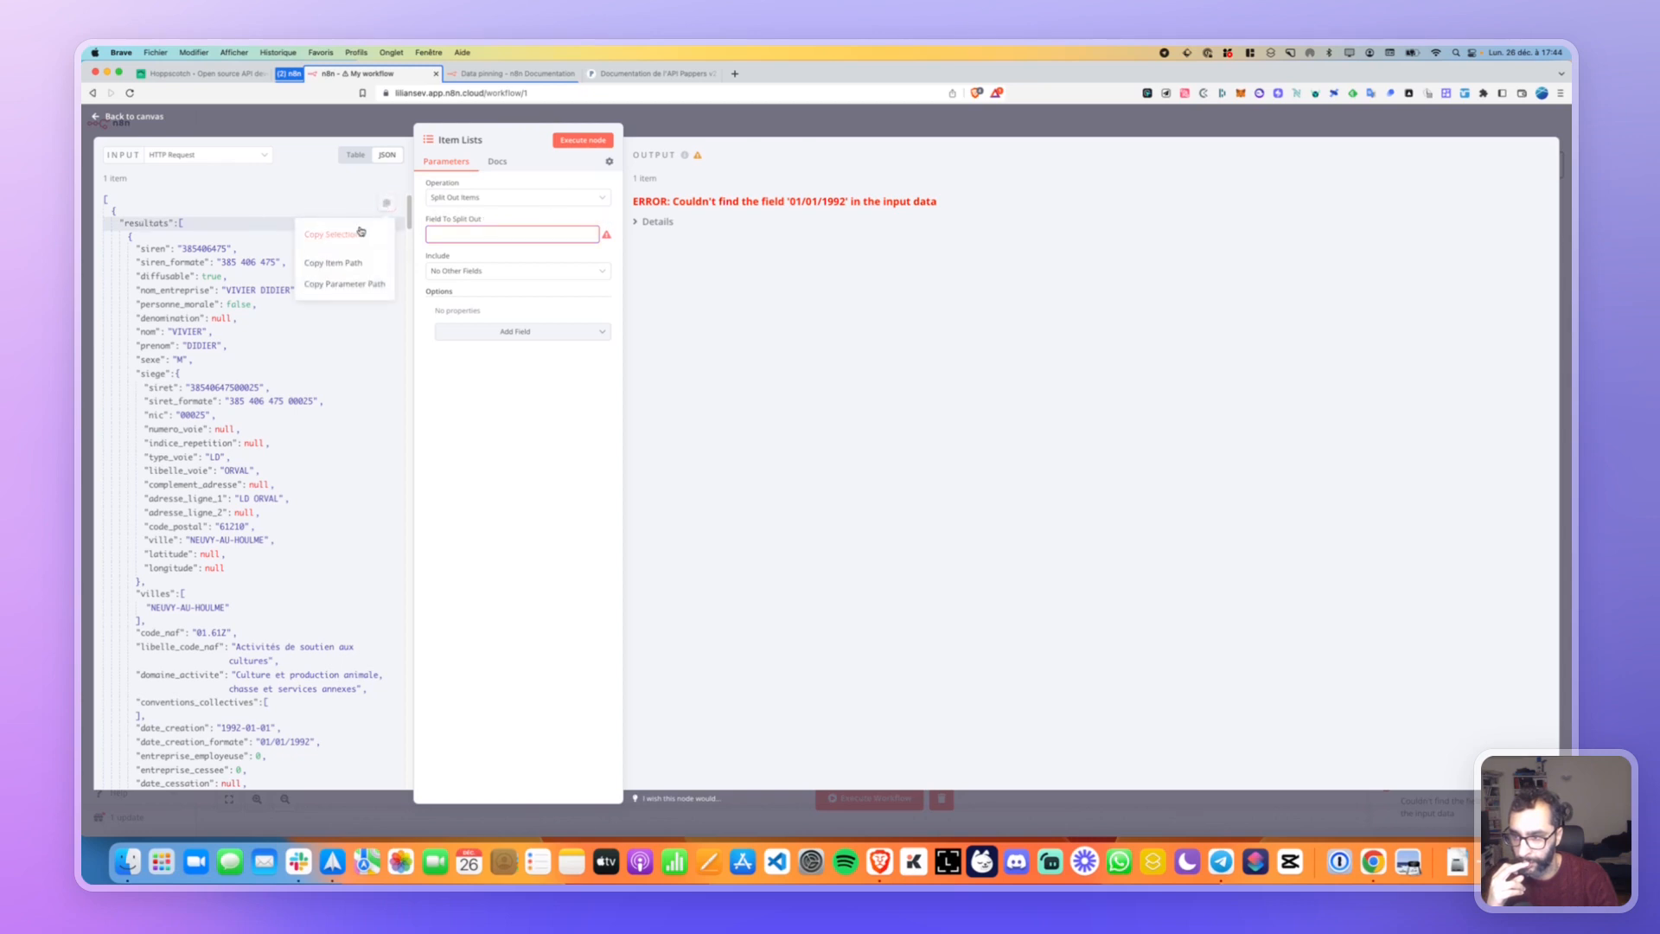
click(333, 234)
click(469, 236)
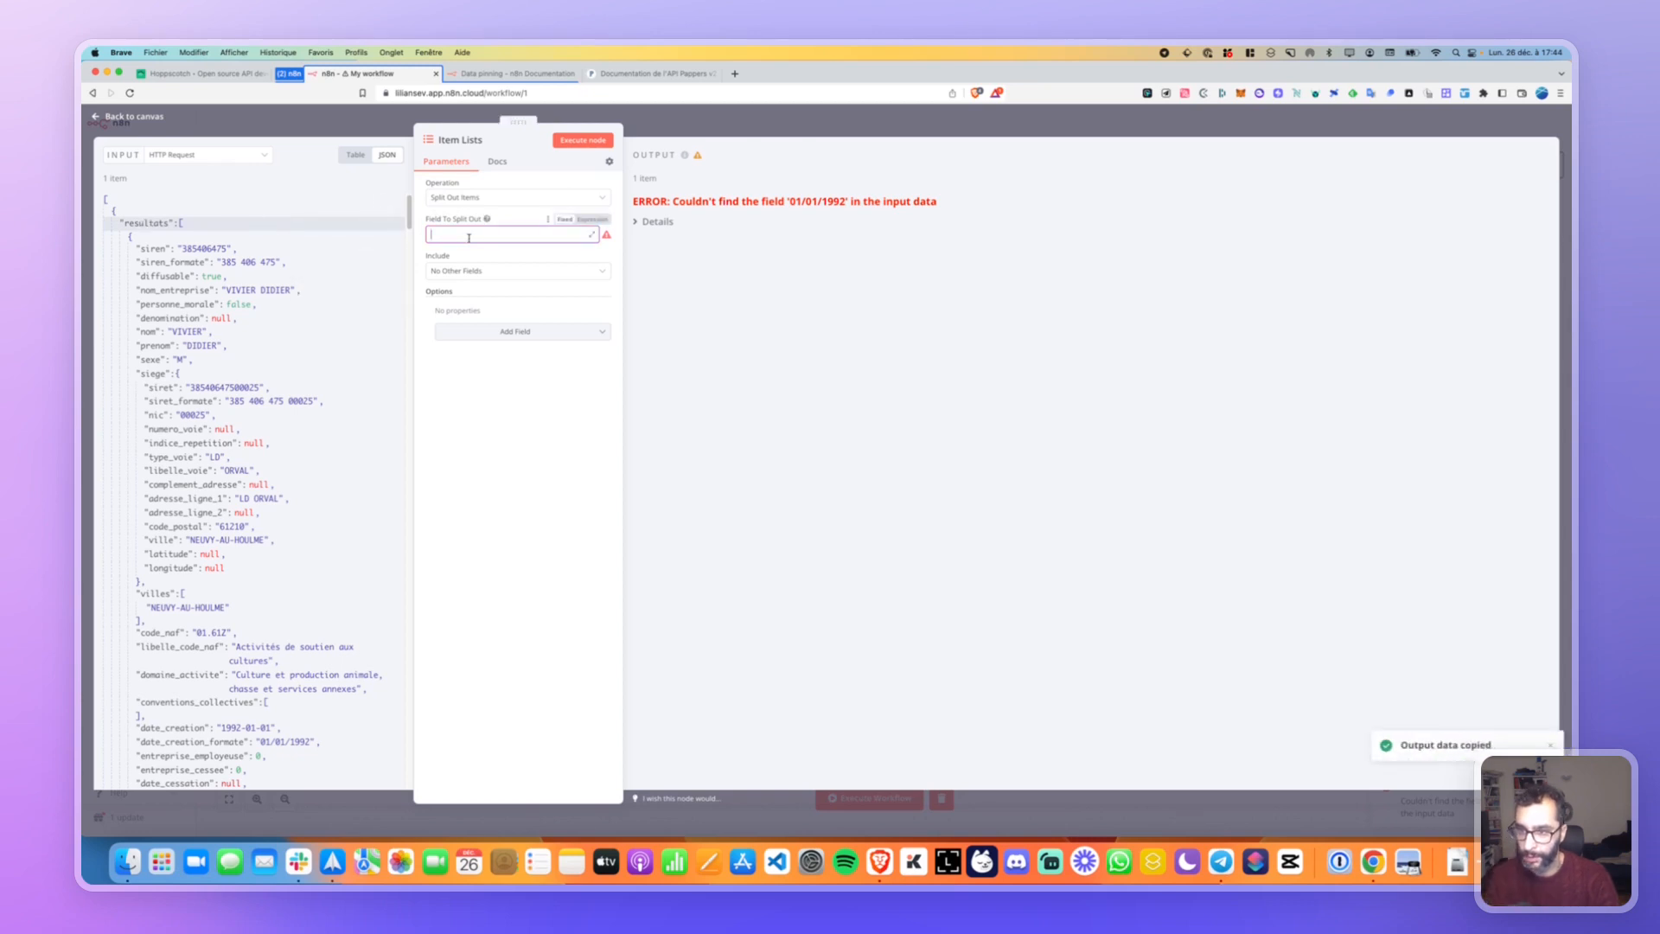
key(super+v)
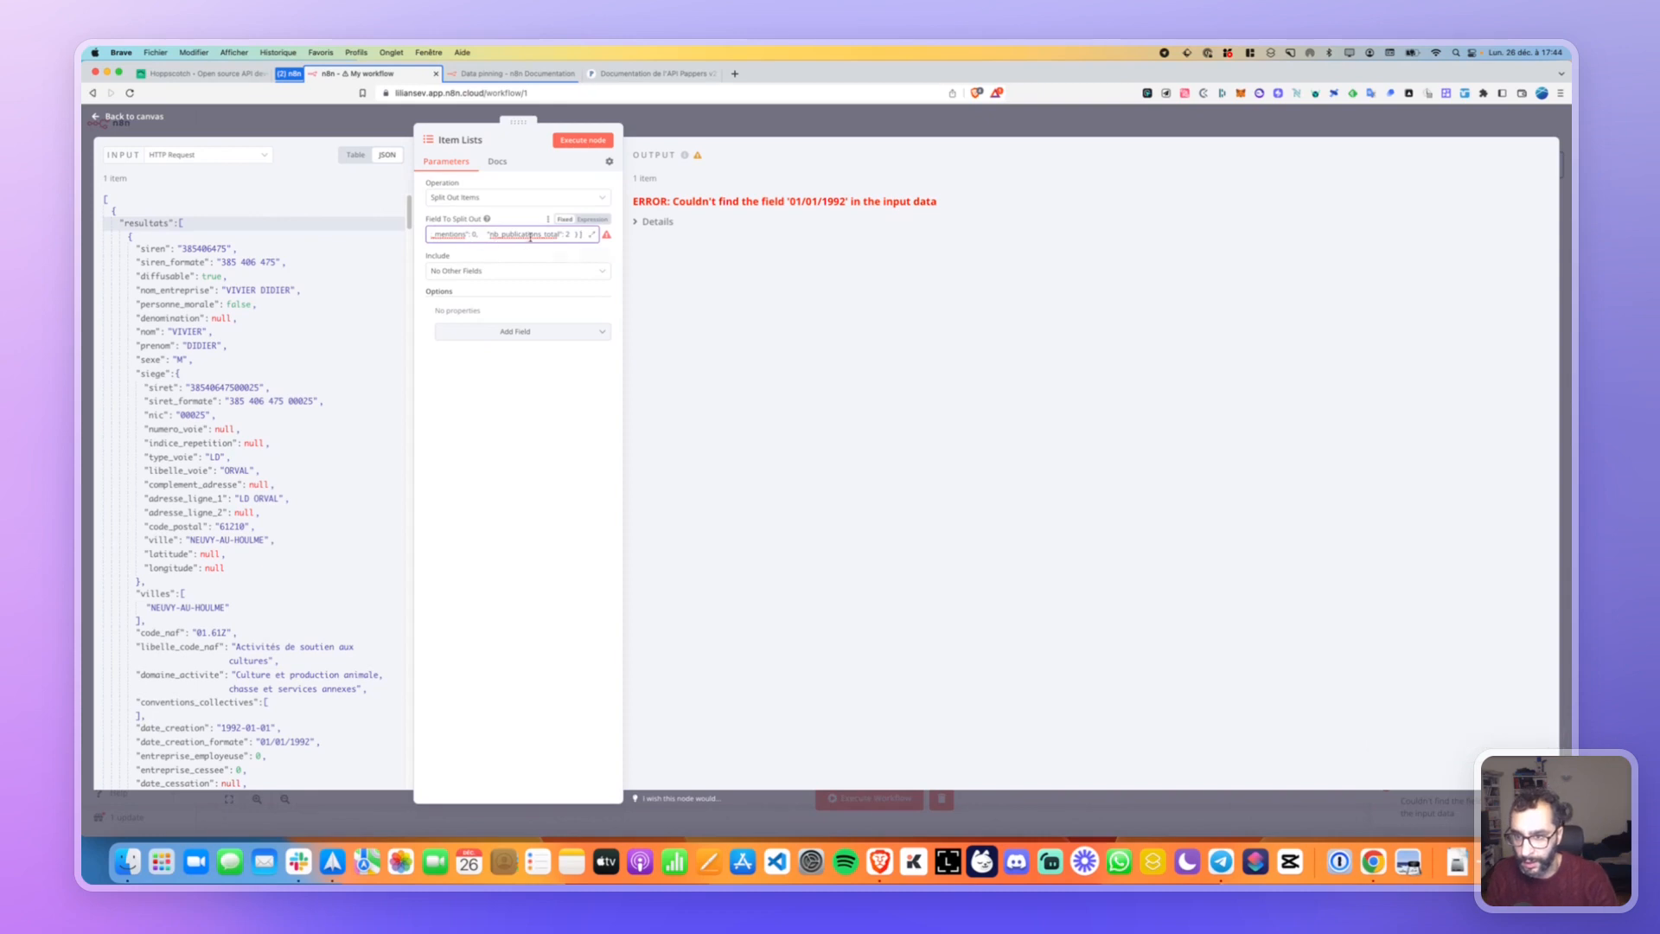
key(super+a)
key(BackSpace)
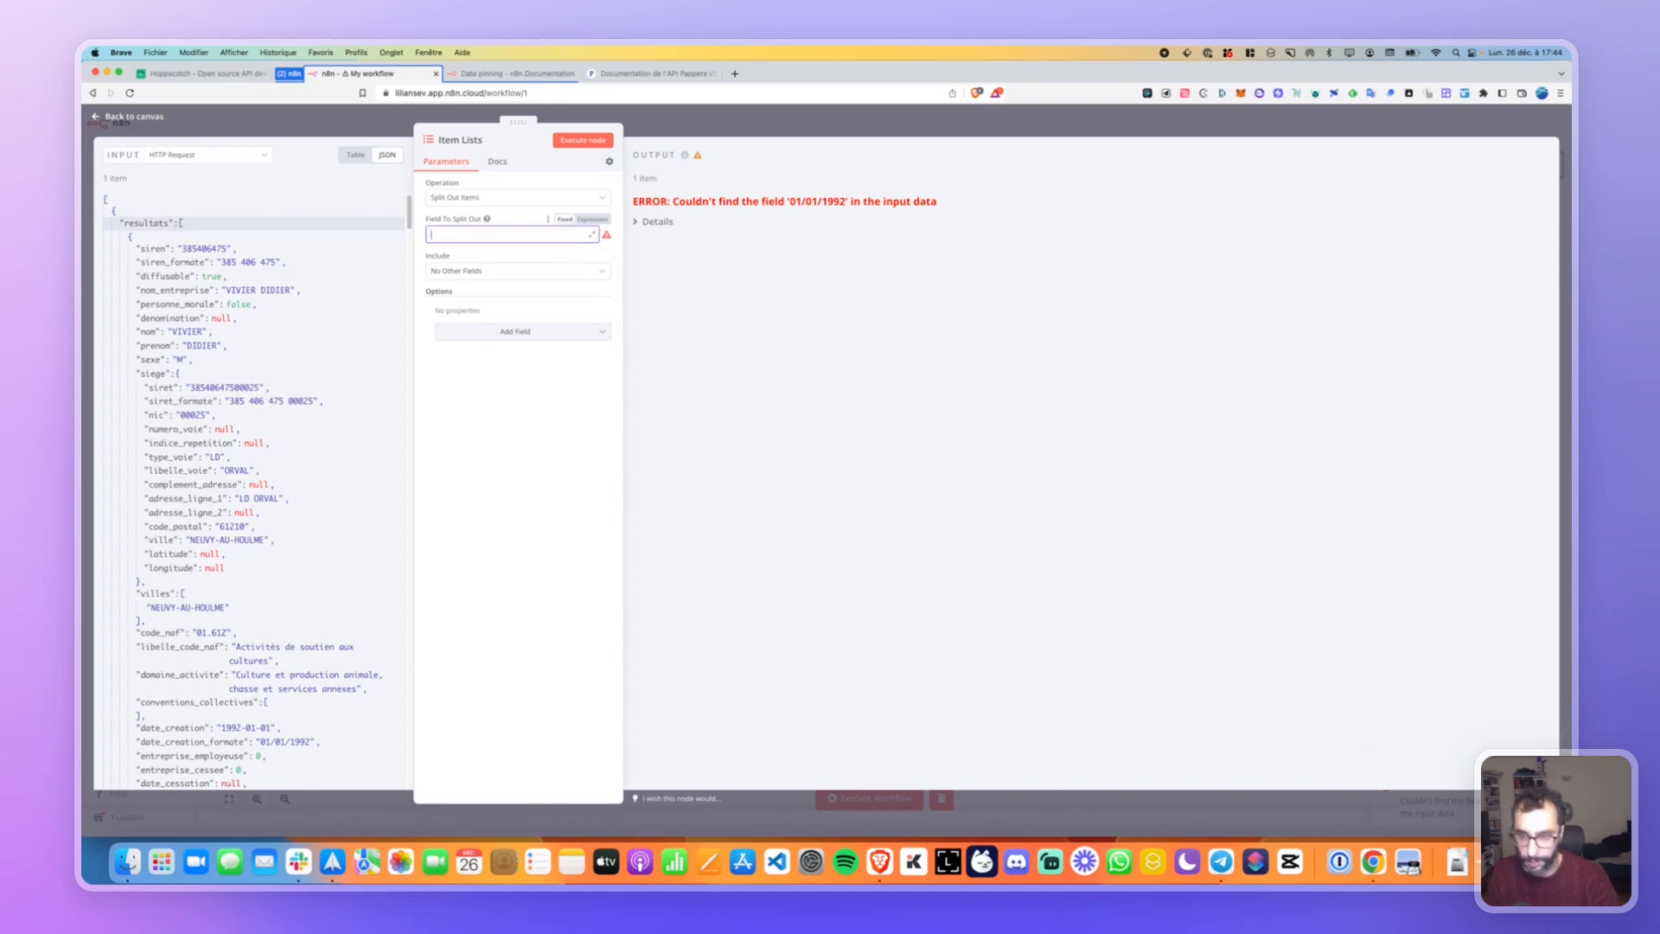
click(385, 206)
click(347, 263)
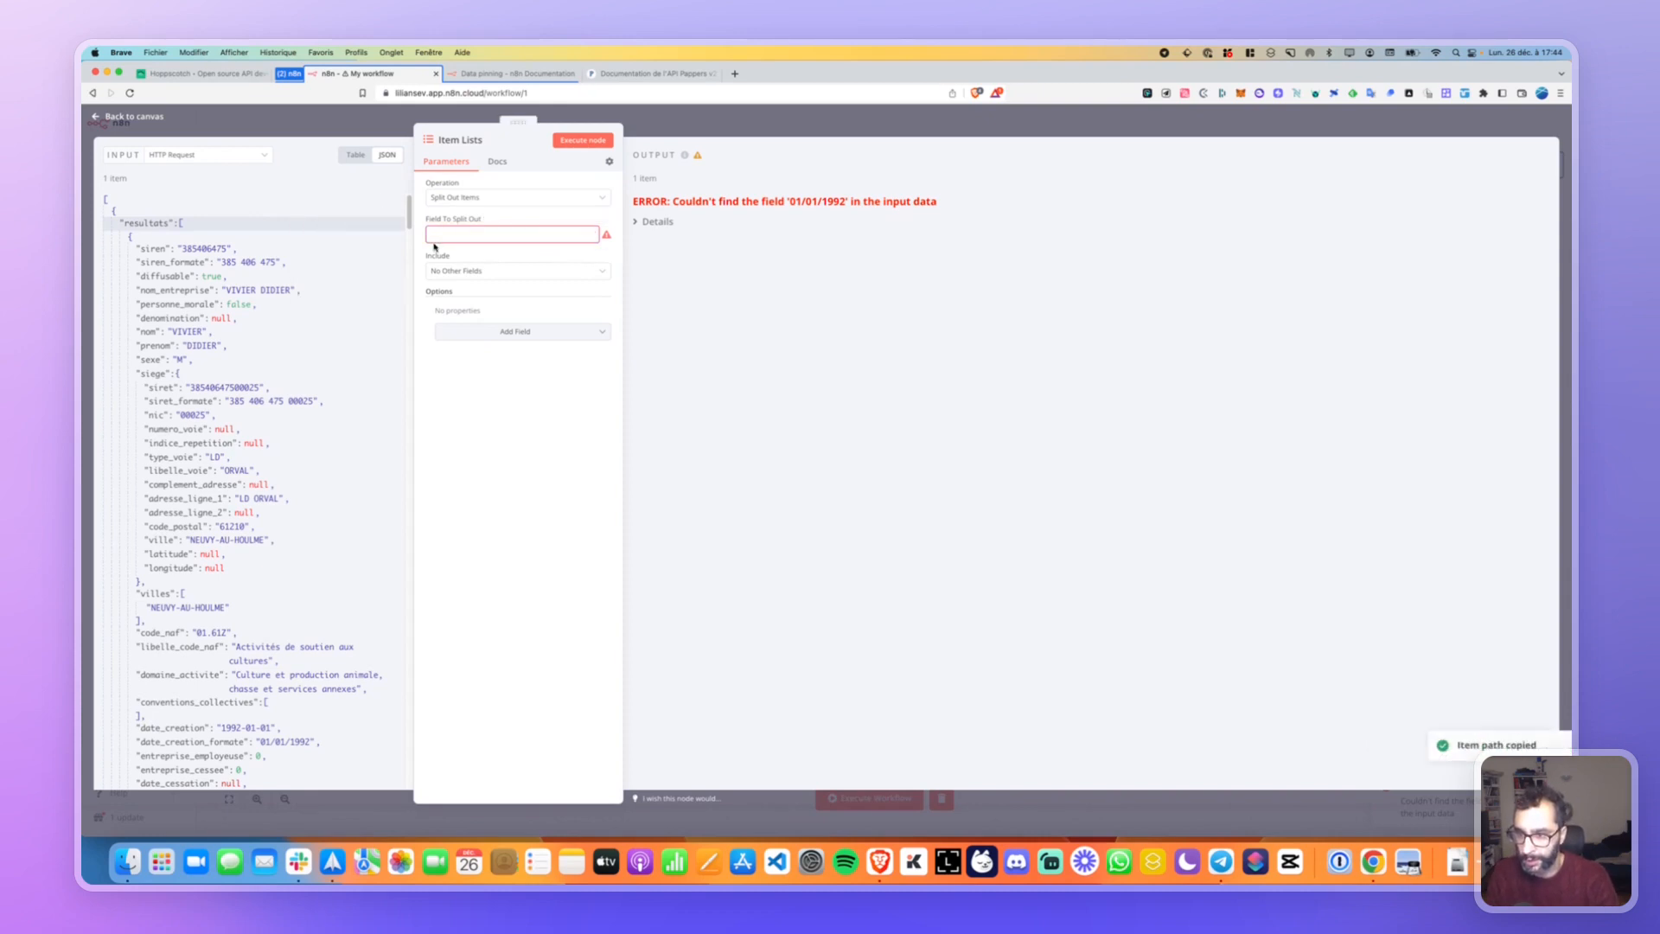
click(515, 237)
key(super+v)
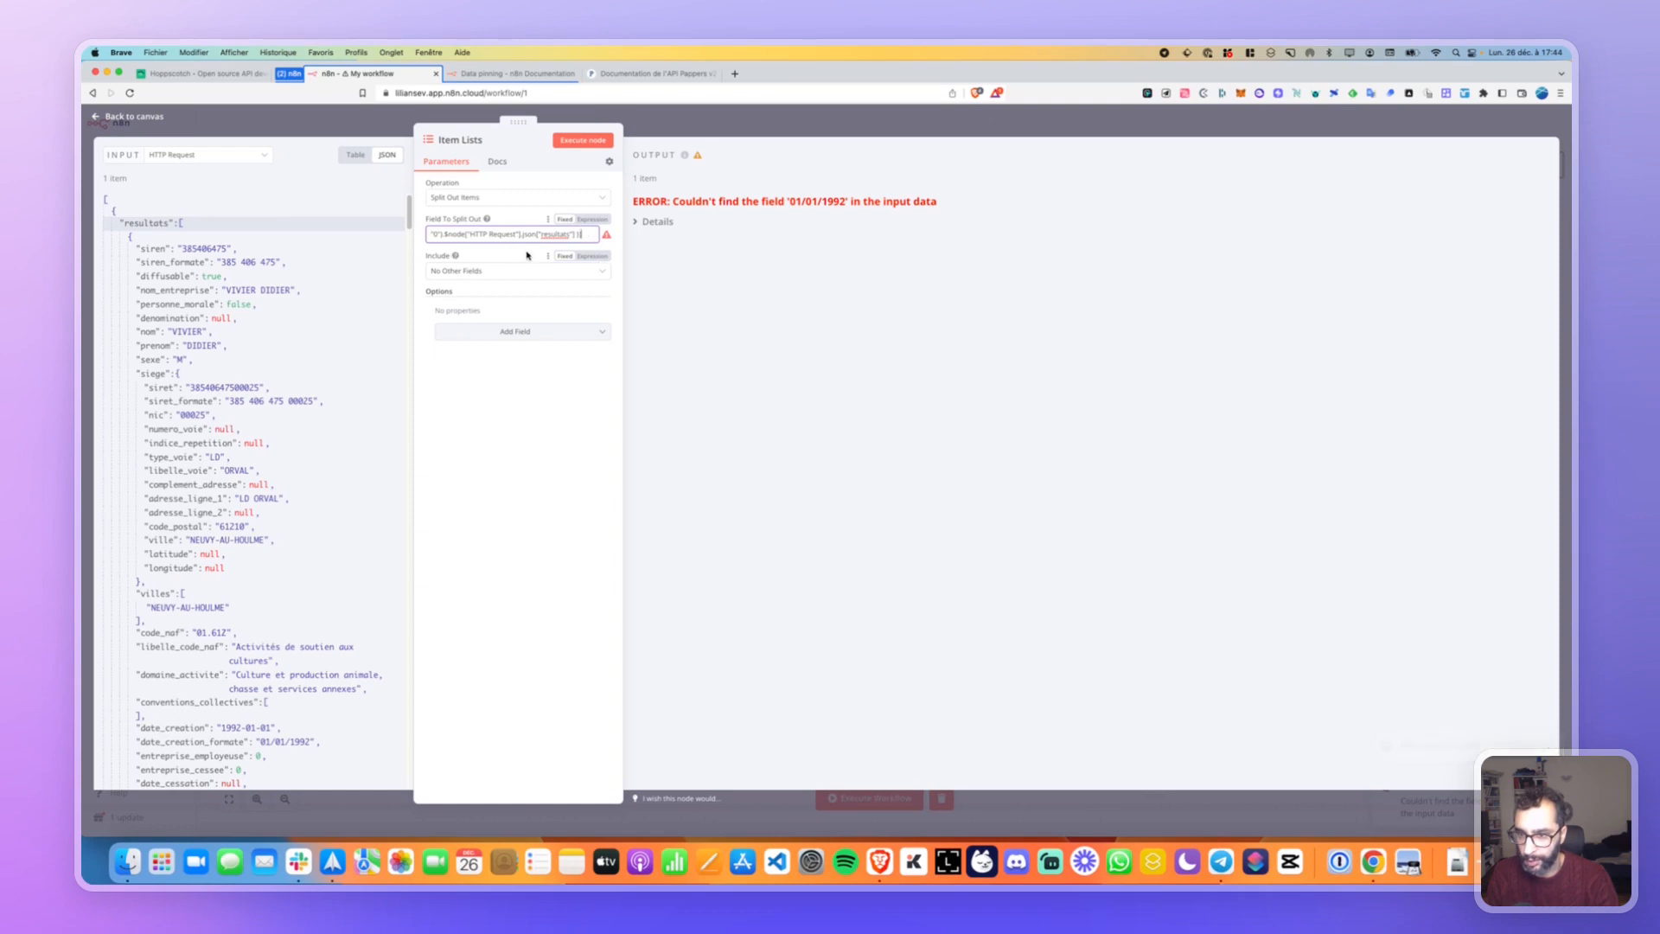
click(562, 259)
click(571, 142)
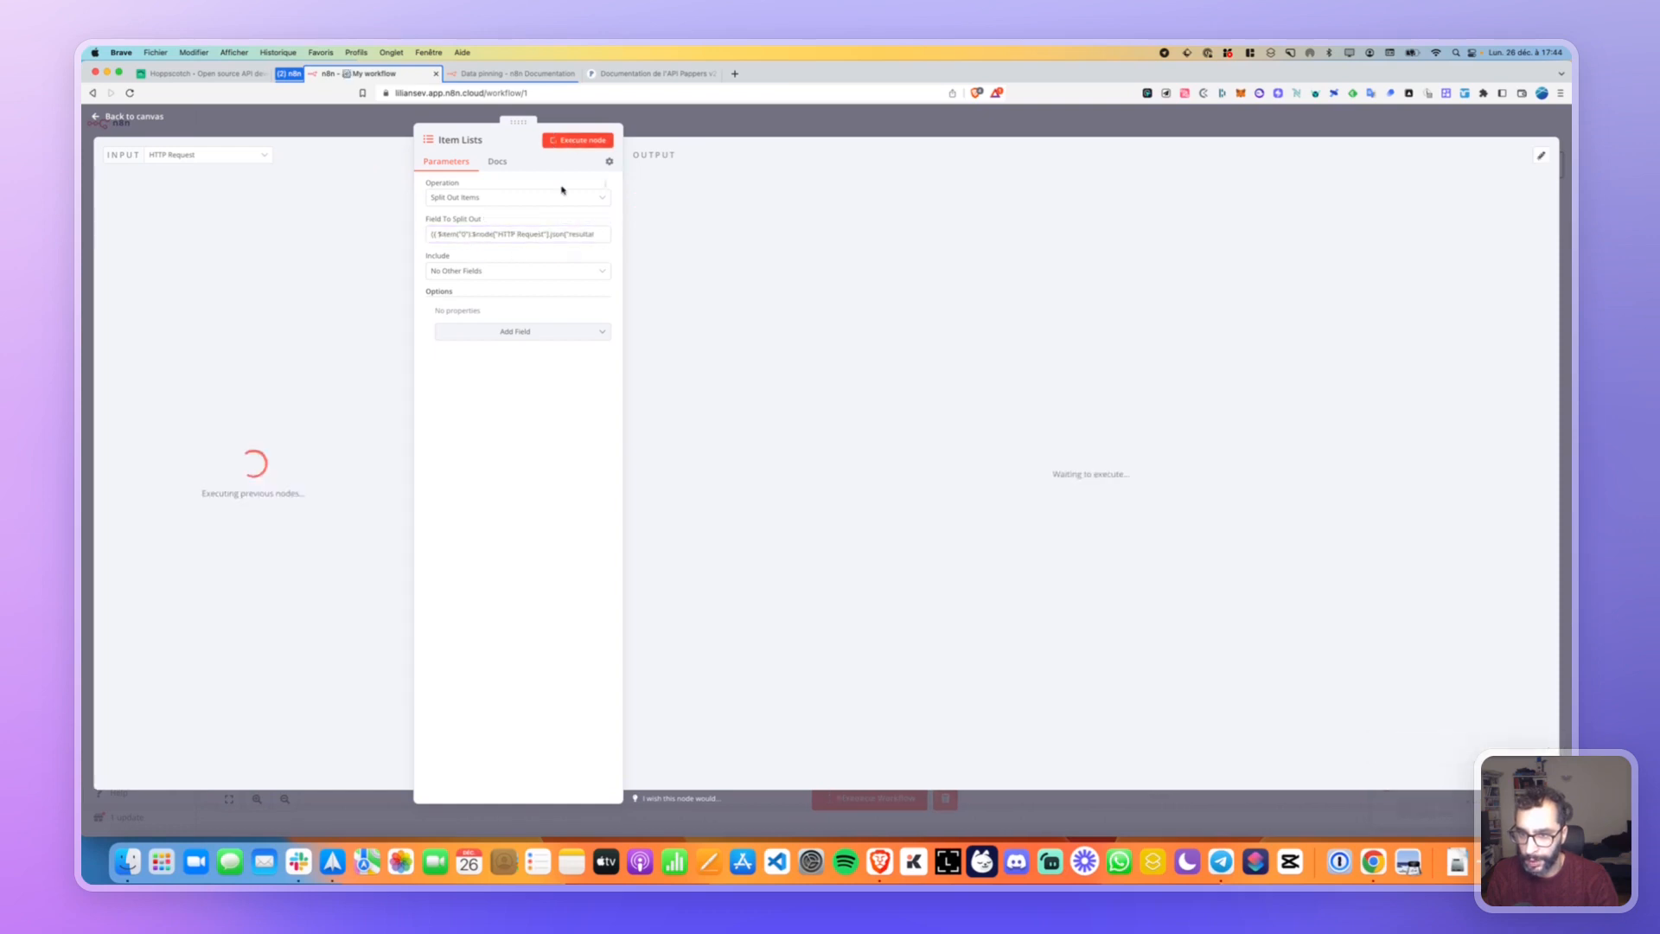
Delete the item path expression and drag the resultats key onto the split field.
click(500, 235)
key(super+a)
key(BackSpace)
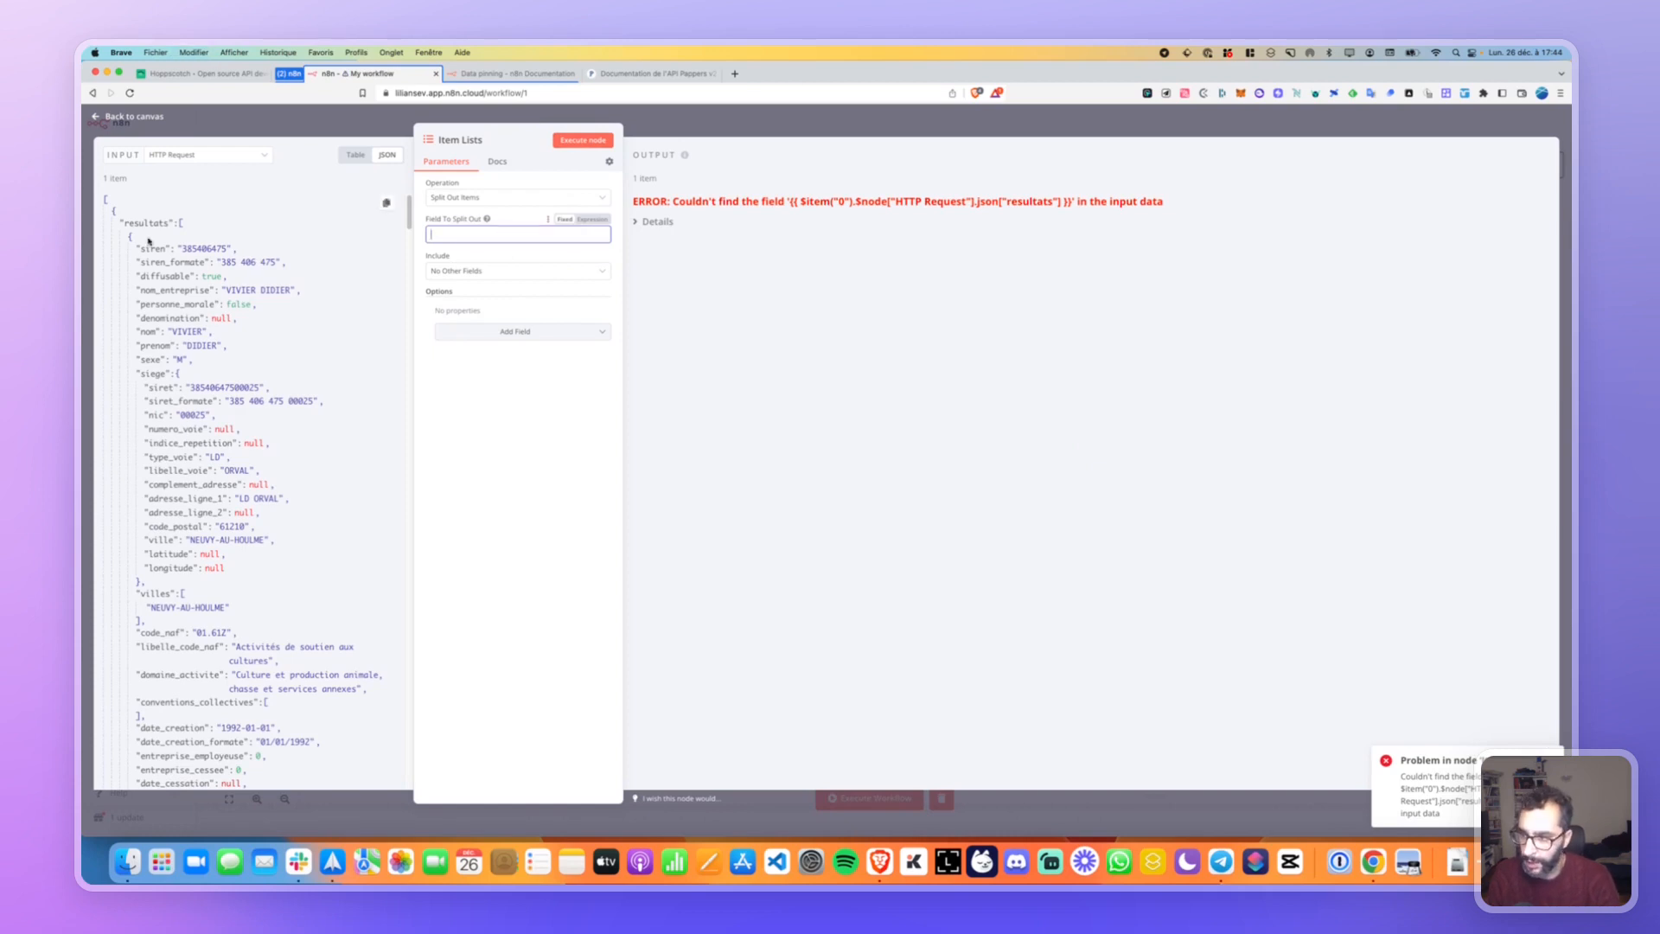
drag(151, 223, 482, 236)
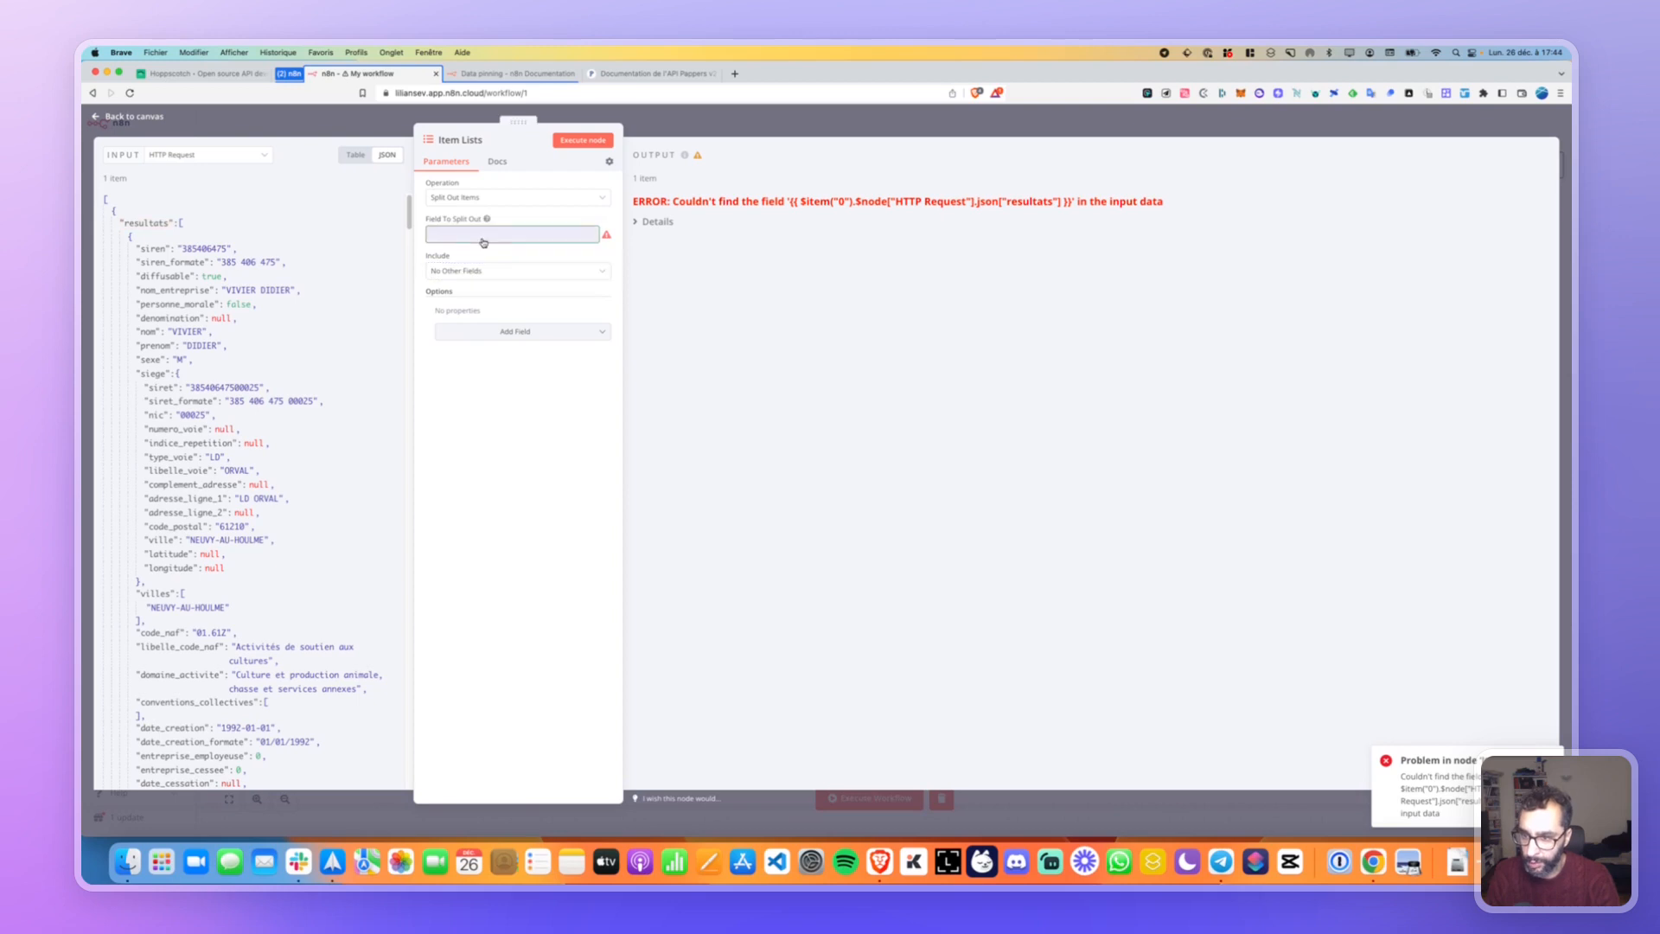
Set Include to All Other Fields and rerun the node.
click(473, 277)
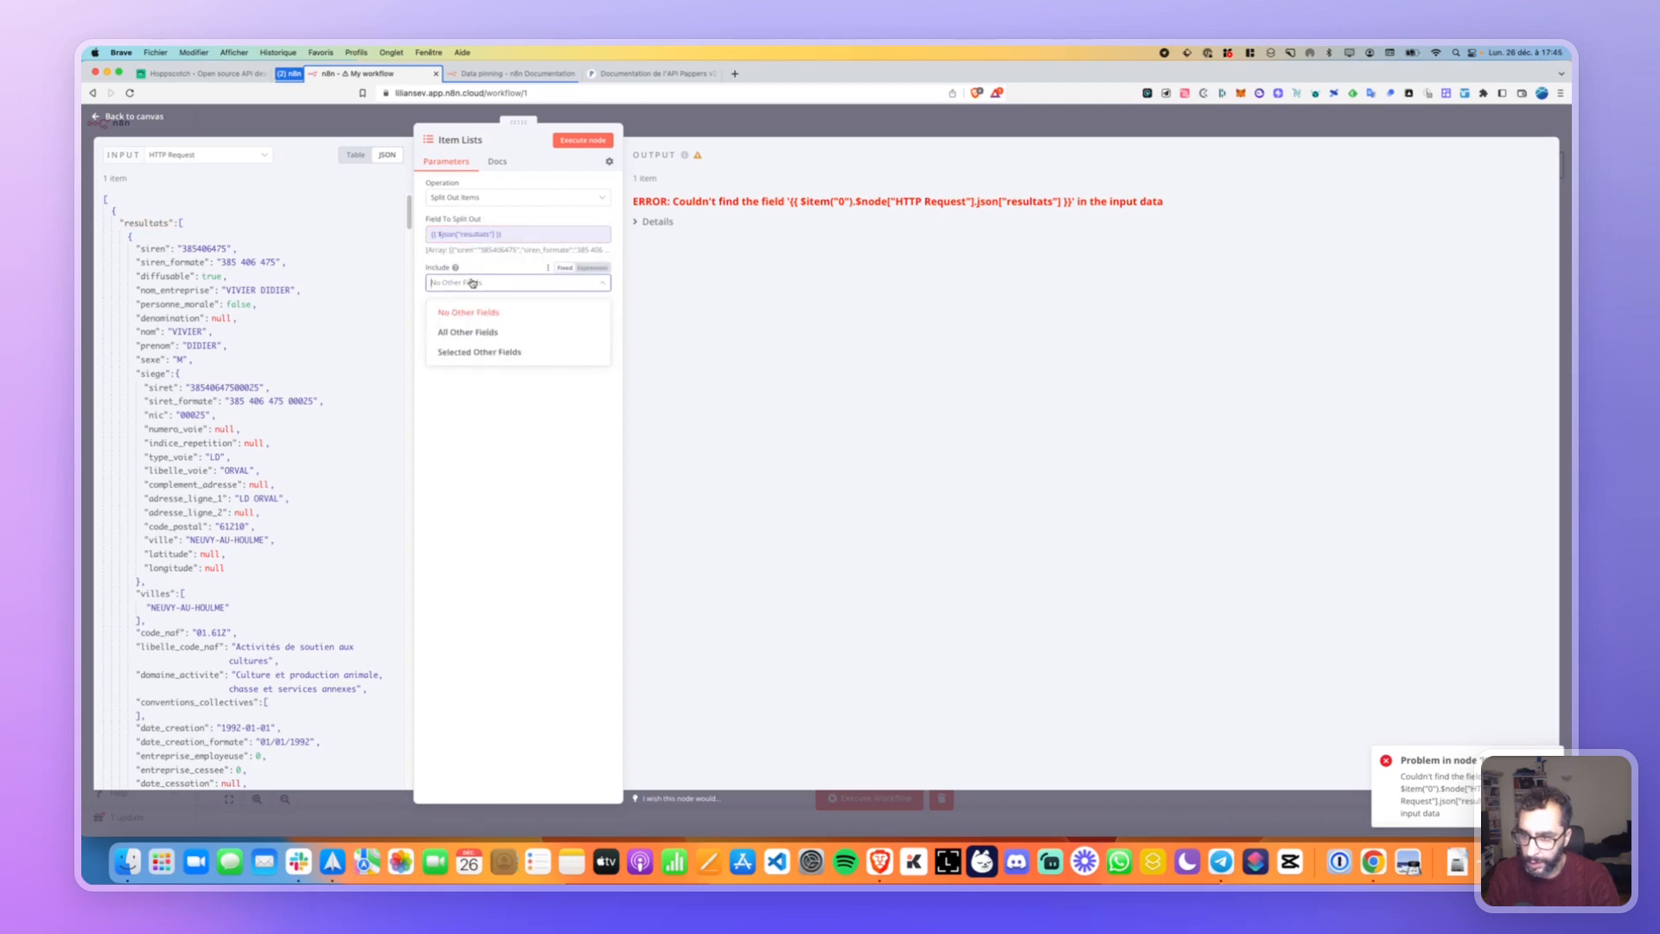
click(467, 331)
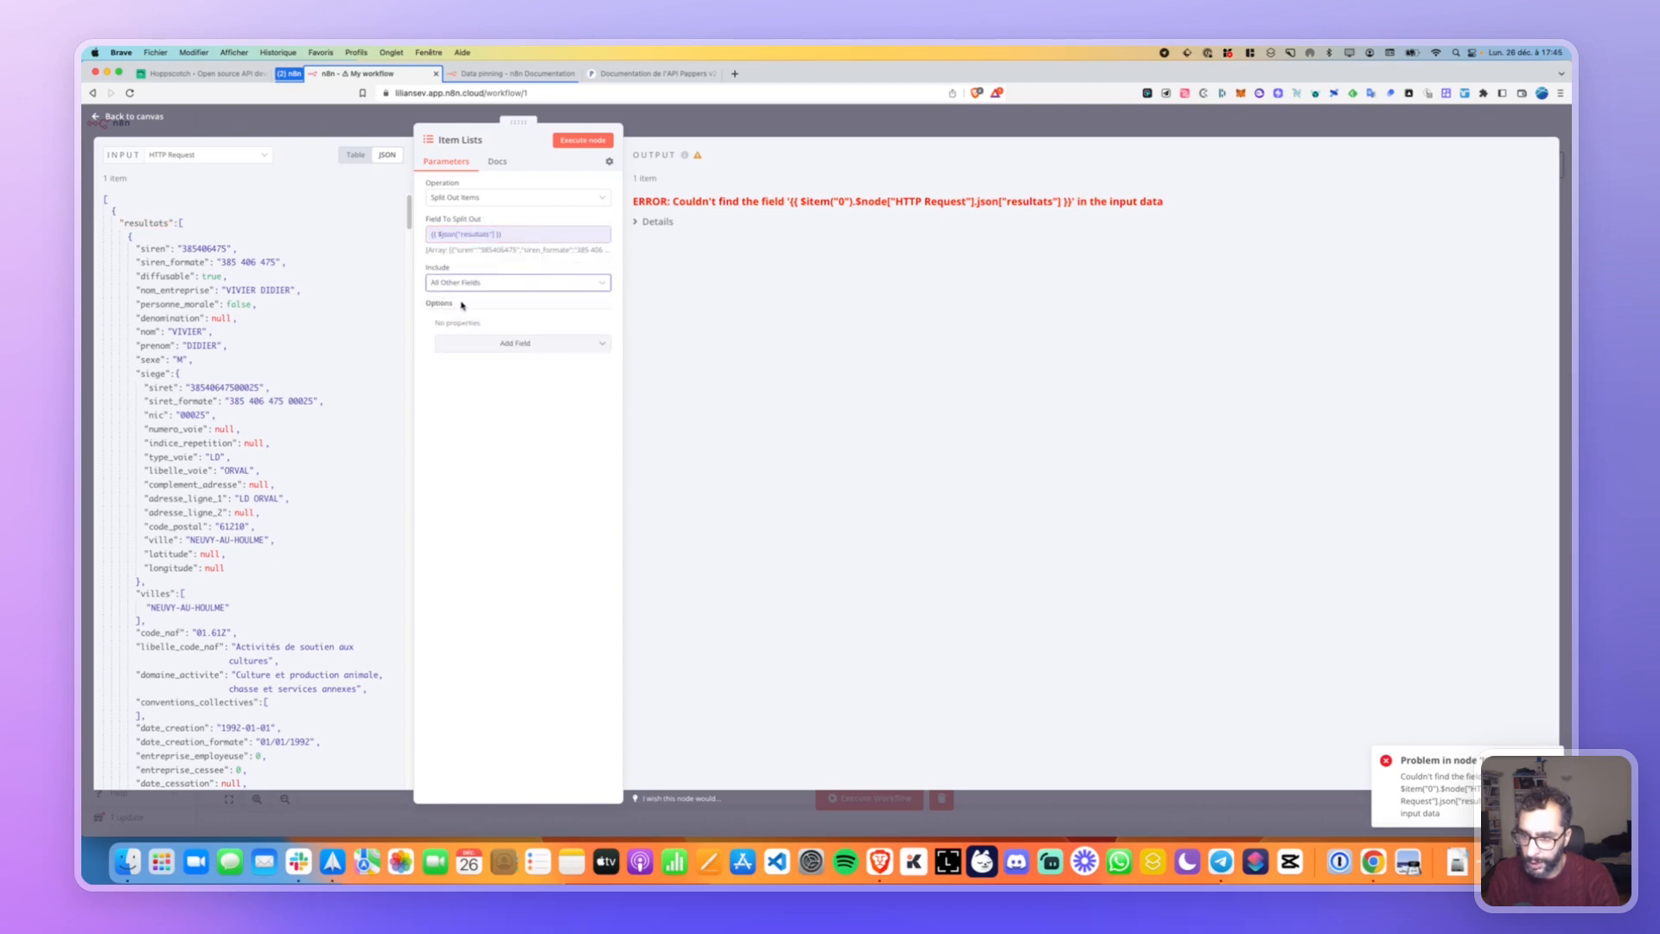
click(583, 140)
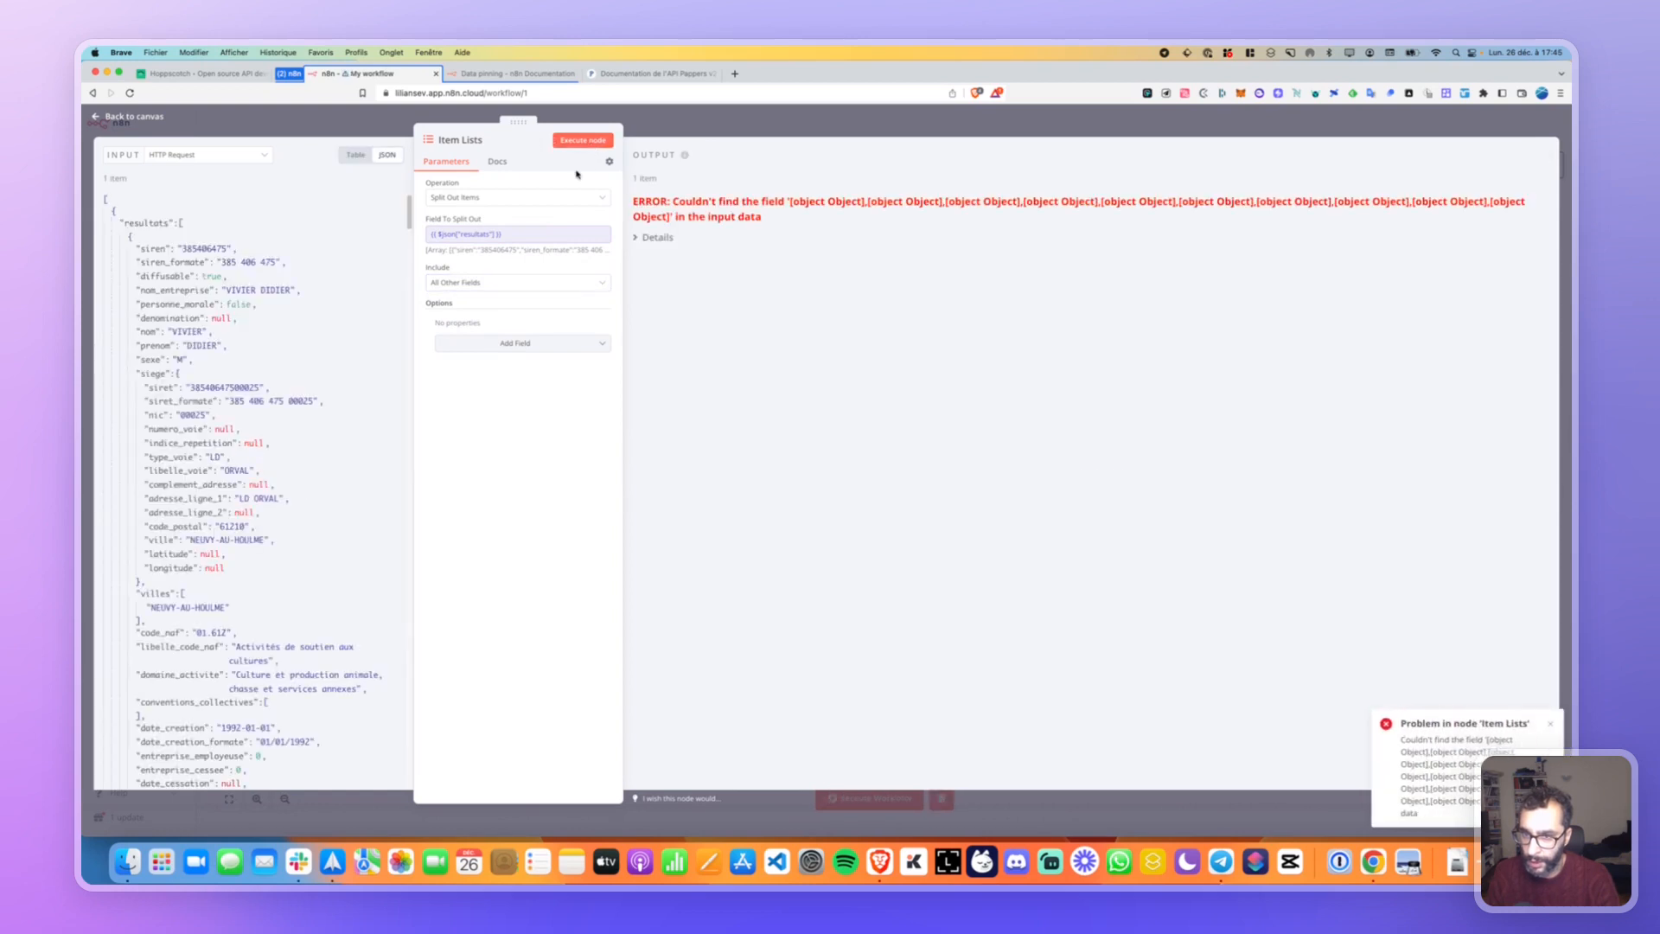
Map resultats to the split field, then clear it and review the operation choices.
drag(459, 250, 571, 227)
click(521, 231)
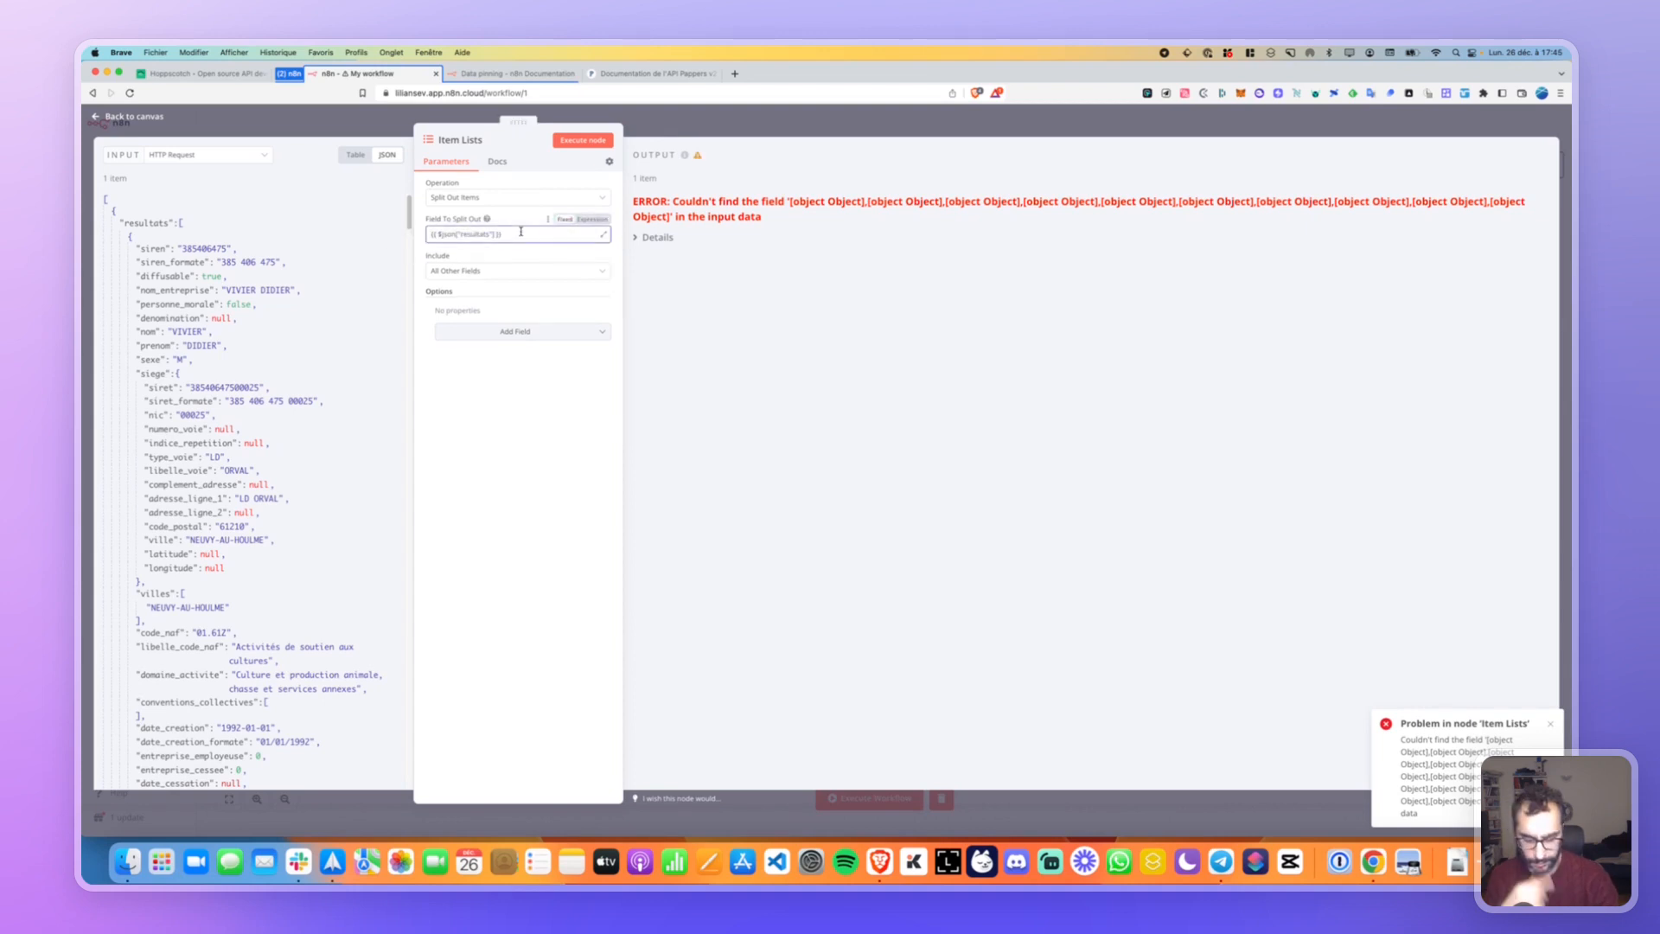
key(super+a)
key(BackSpace)
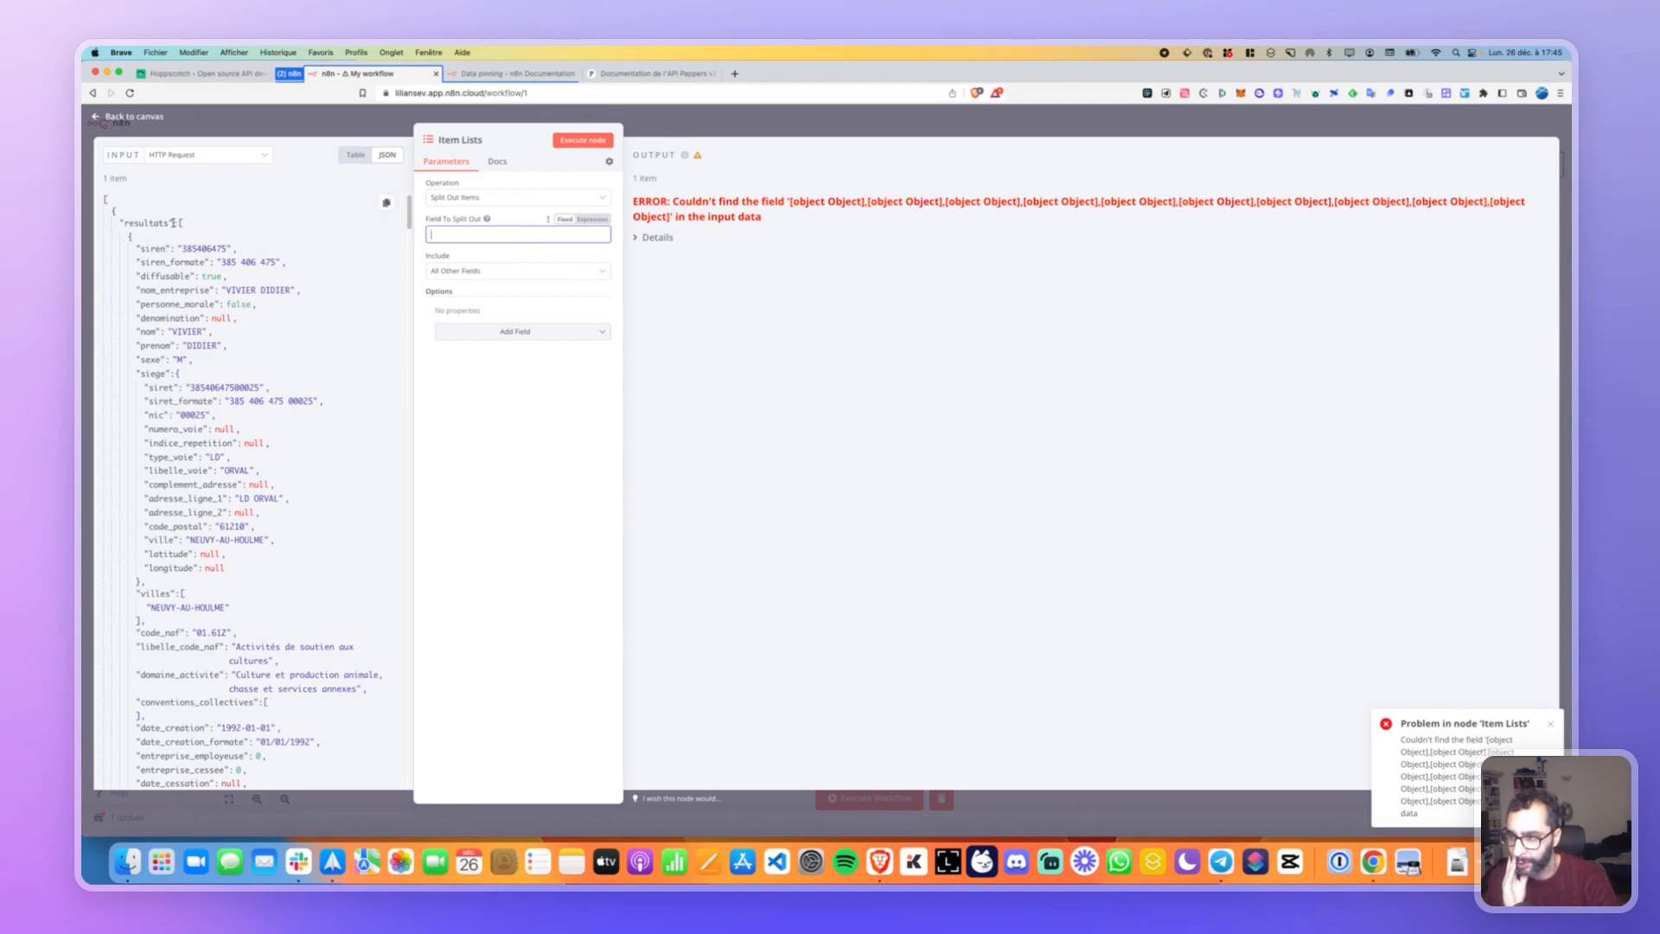
drag(107, 202, 465, 234)
mouse_move(608, 237)
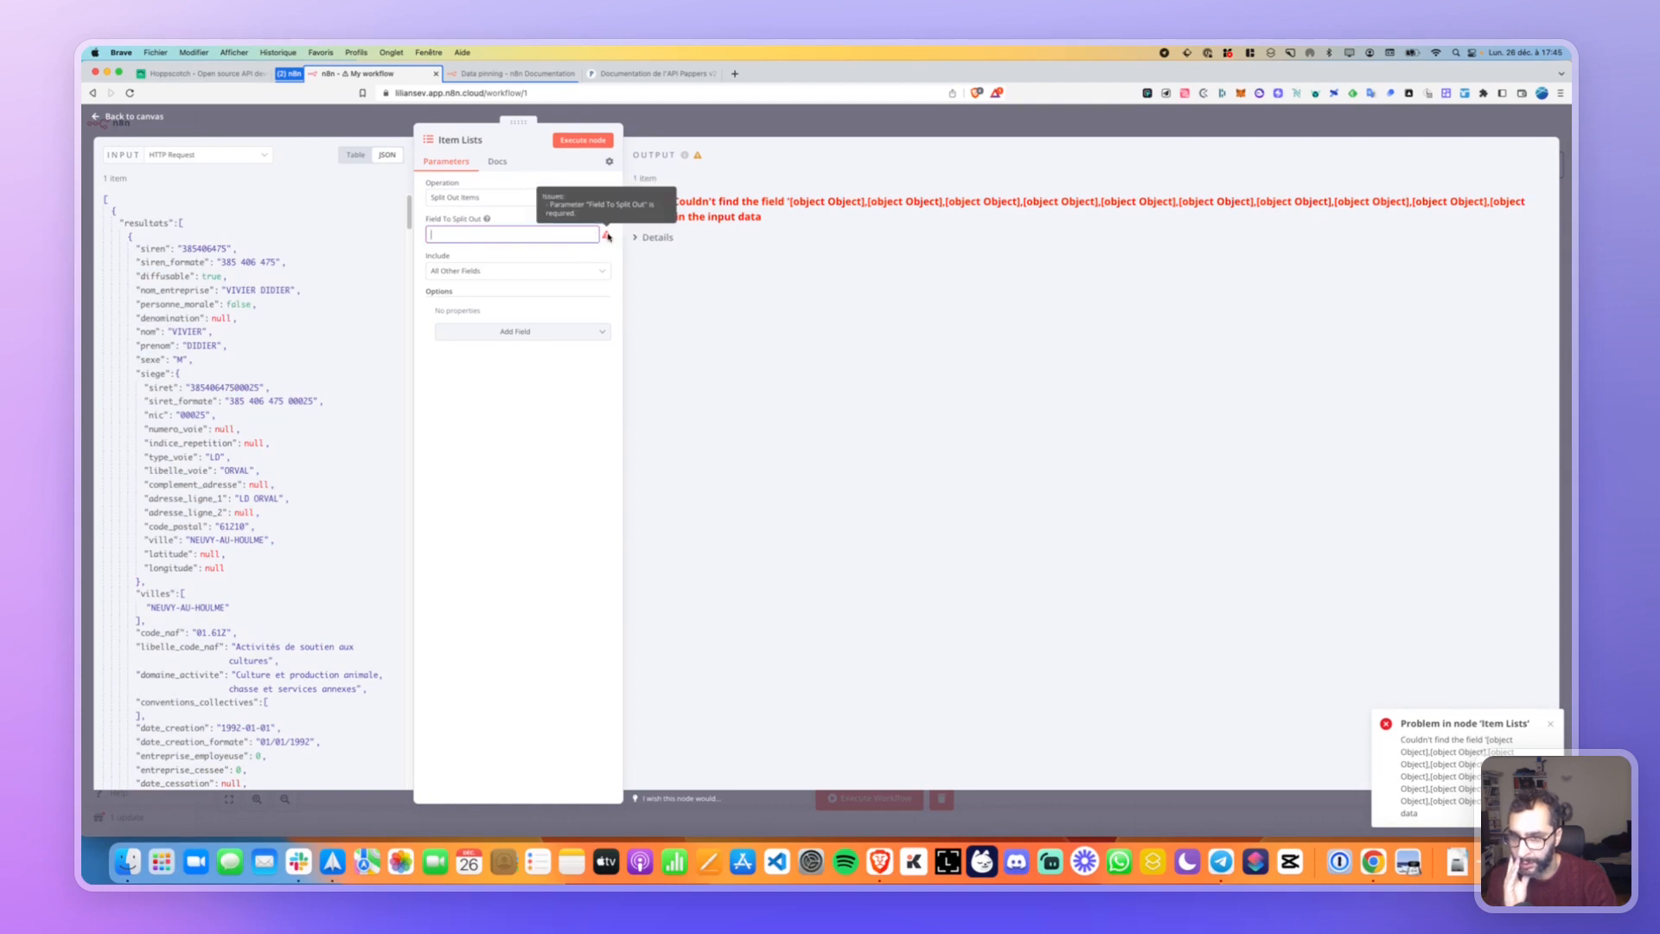
click(523, 200)
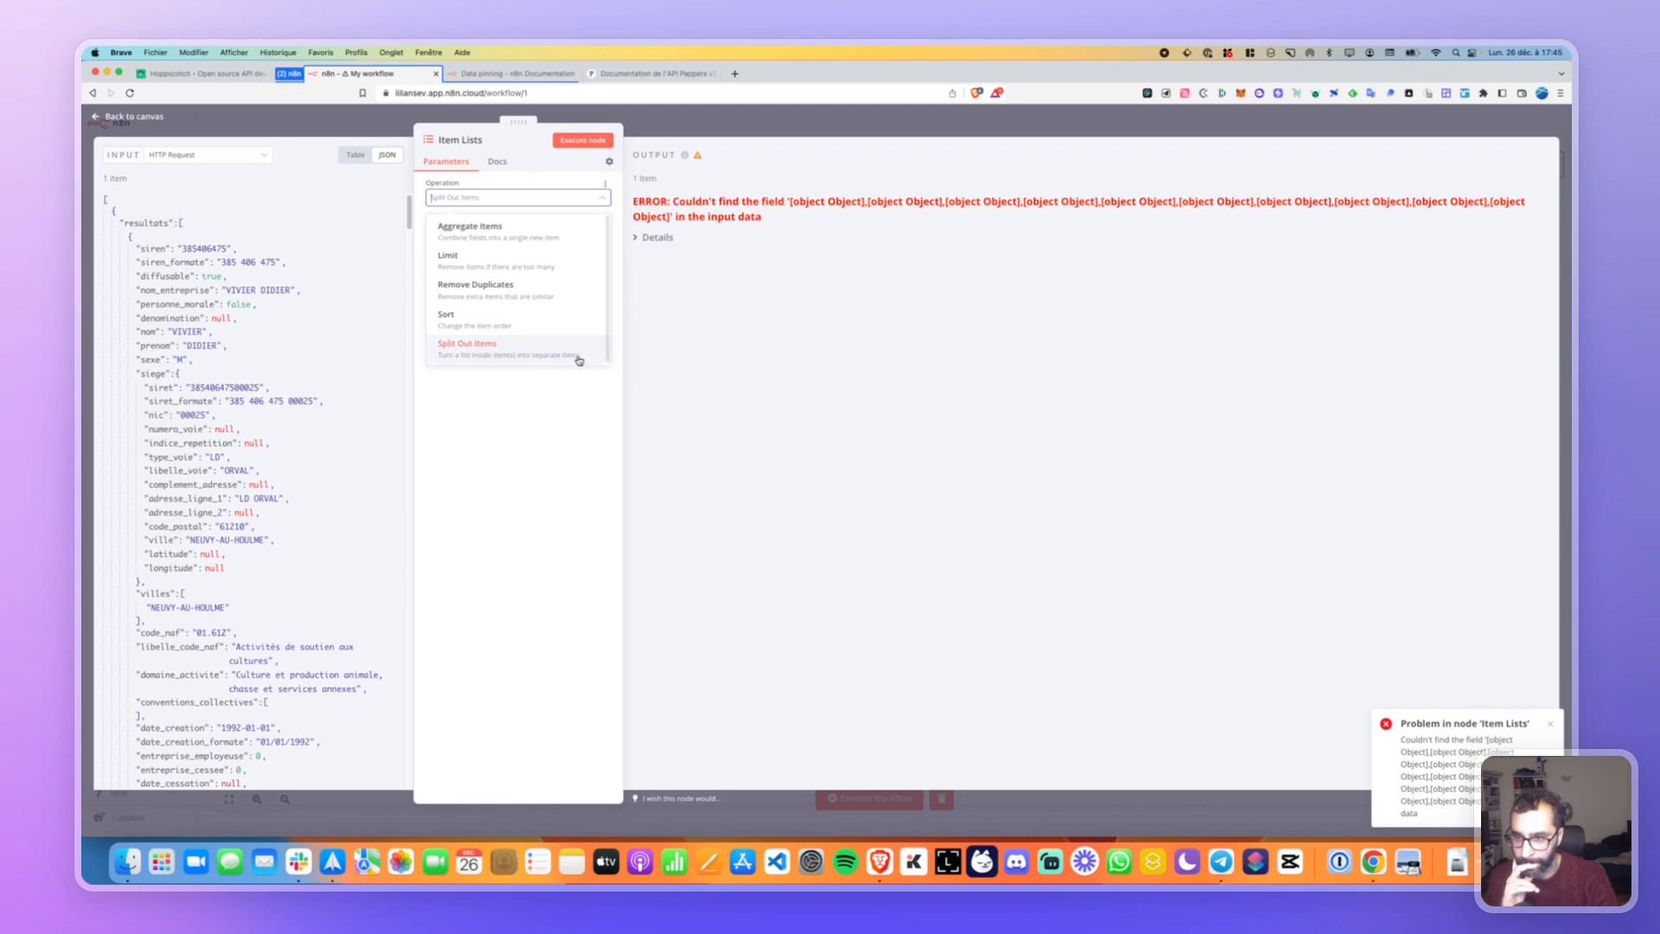
Split out the first result's villes list with No Other Fields, run it, and return to canvas.
click(548, 411)
click(486, 274)
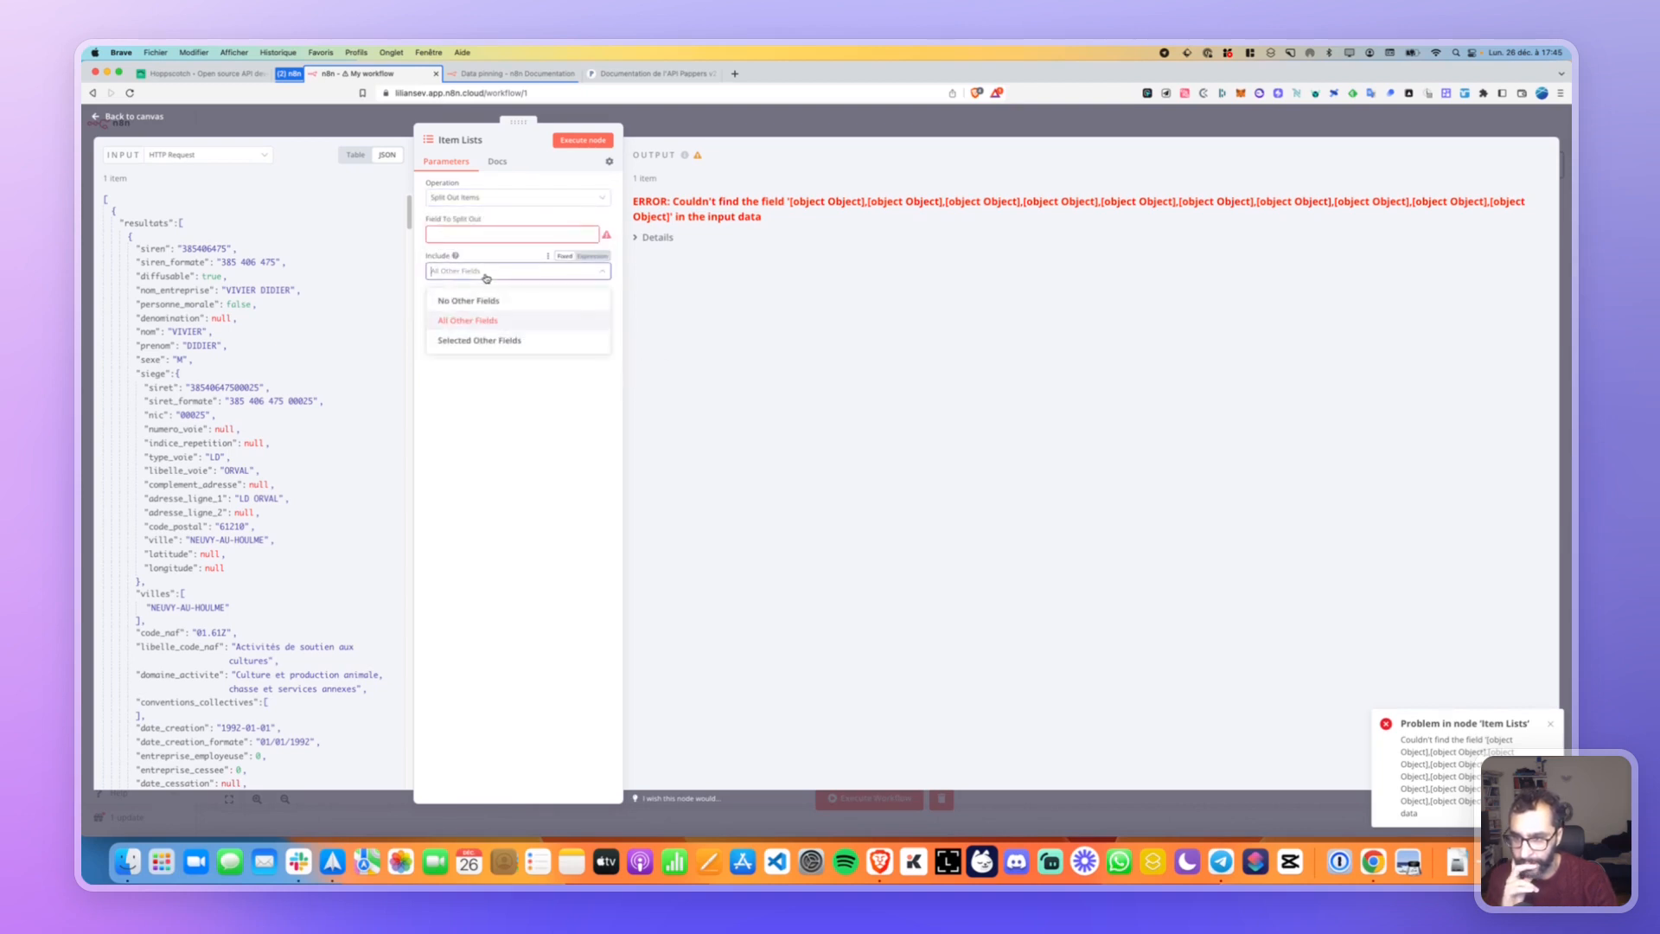
click(467, 300)
click(579, 234)
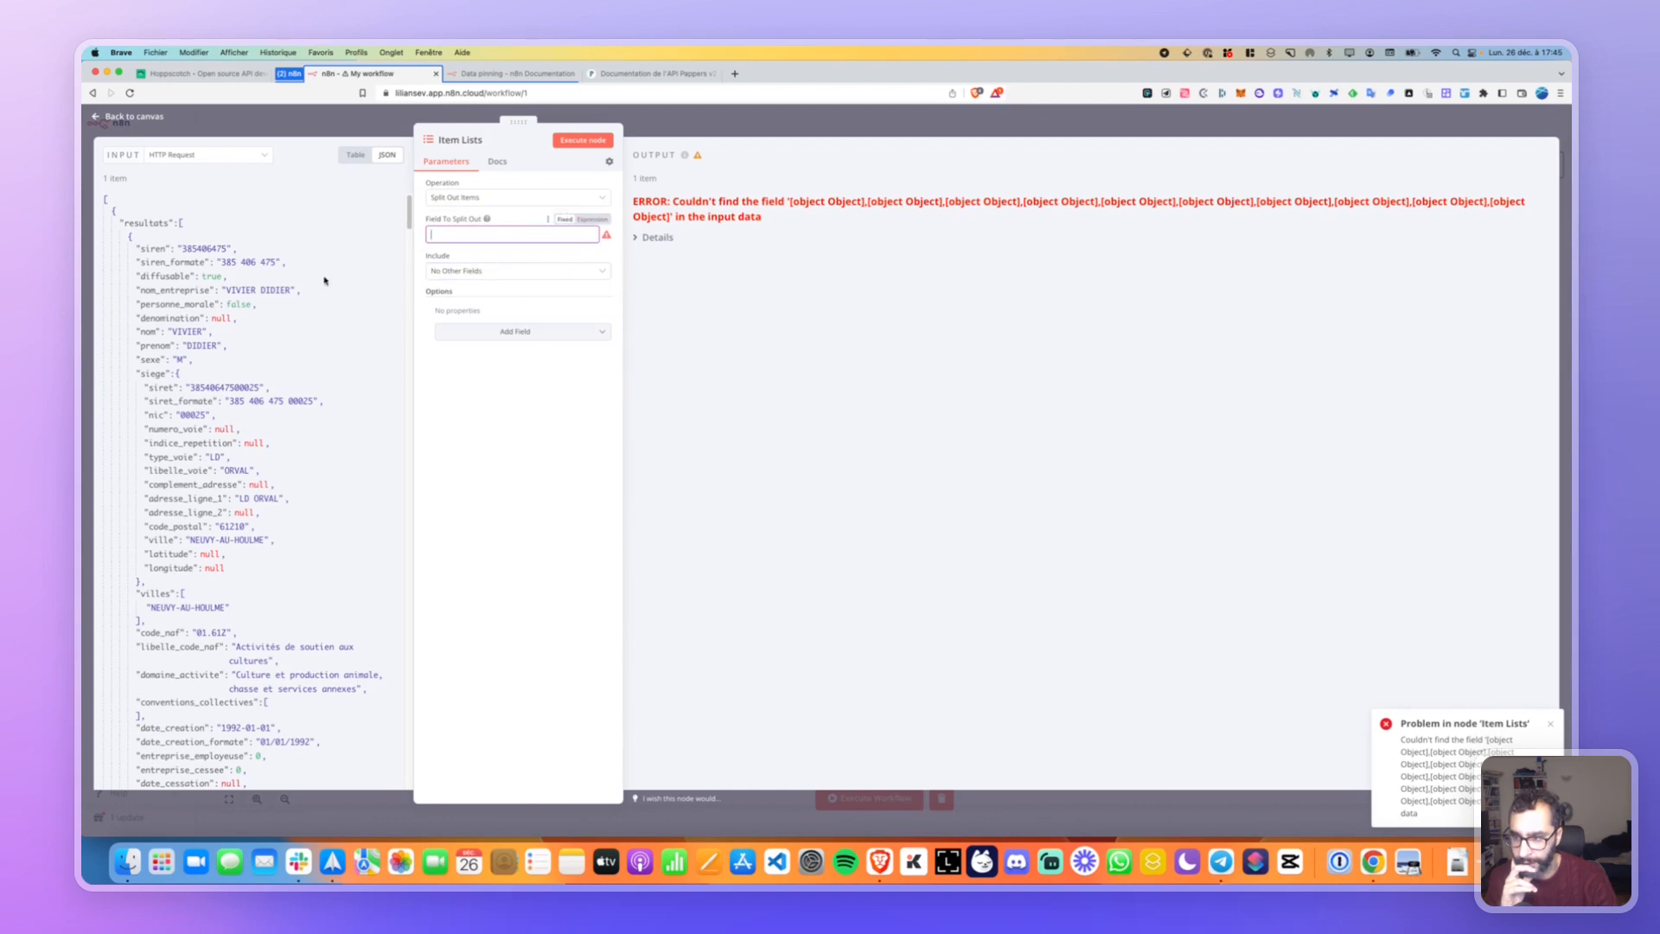
scroll(178, 359, down, 5)
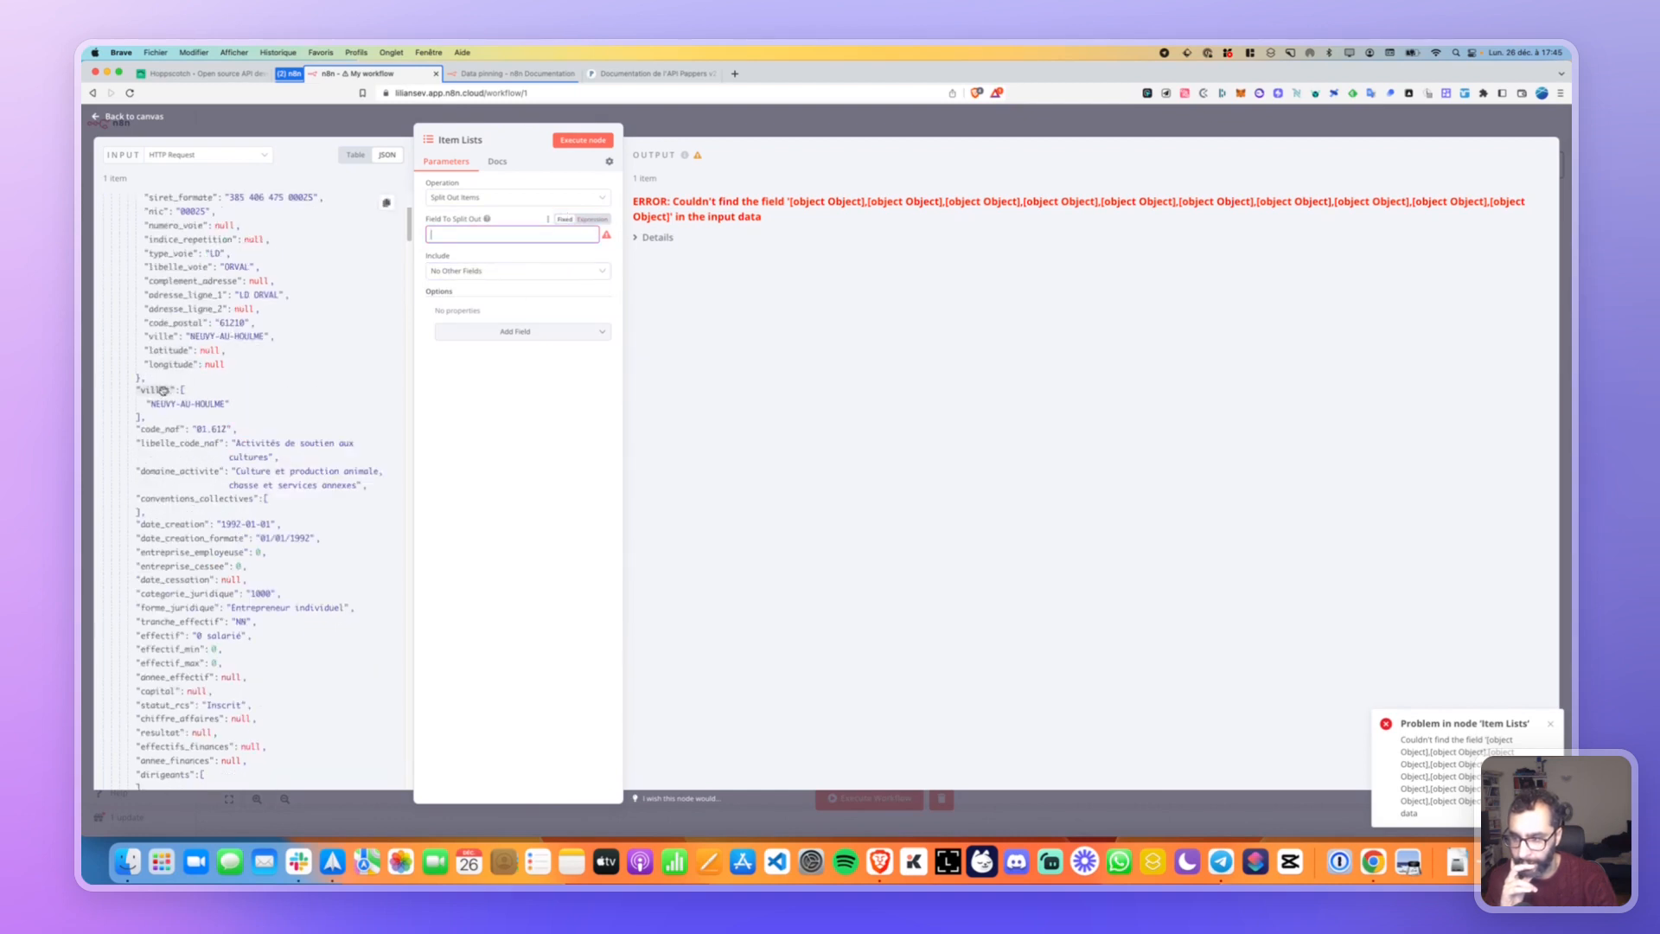
drag(155, 392, 462, 244)
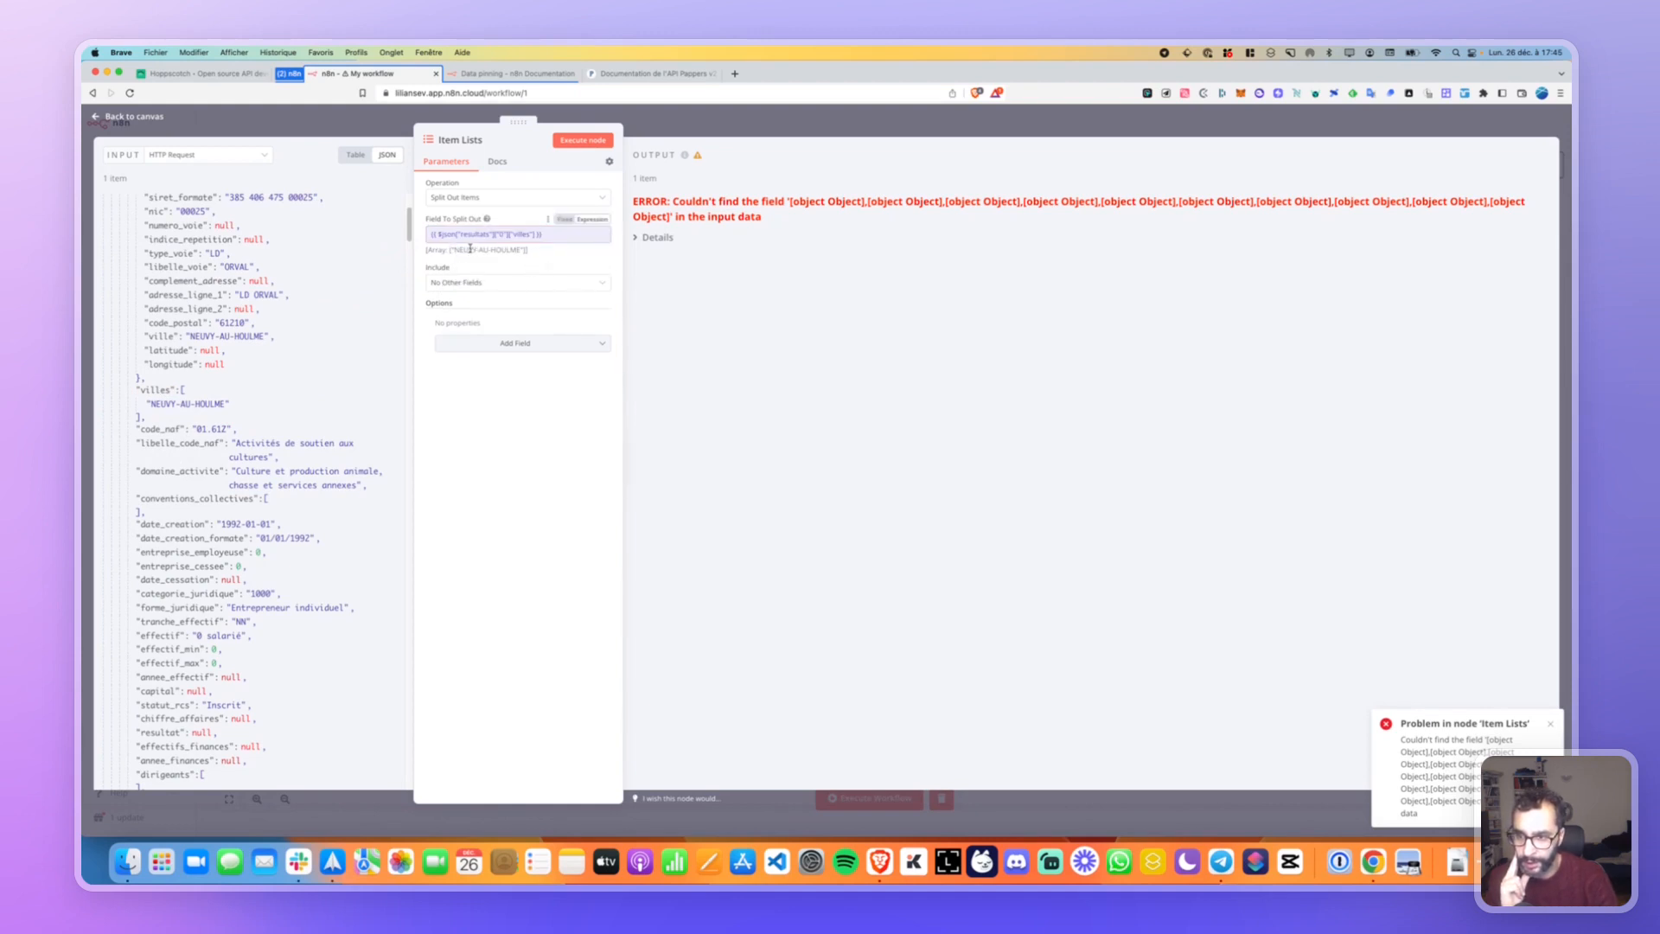
click(583, 140)
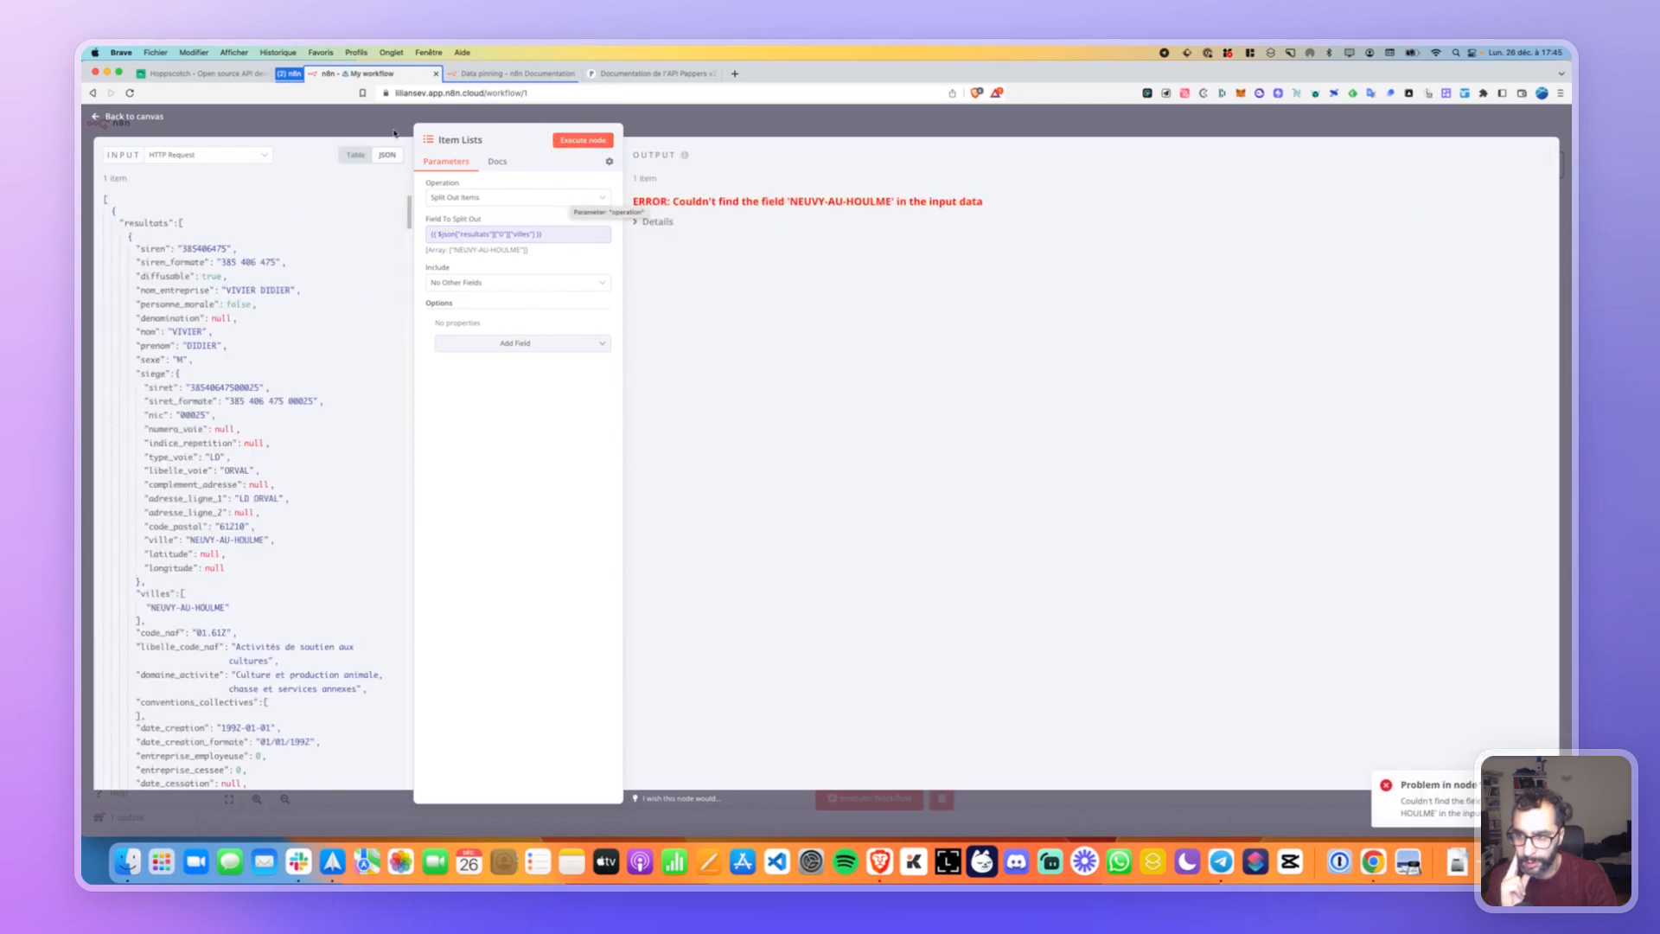
click(157, 123)
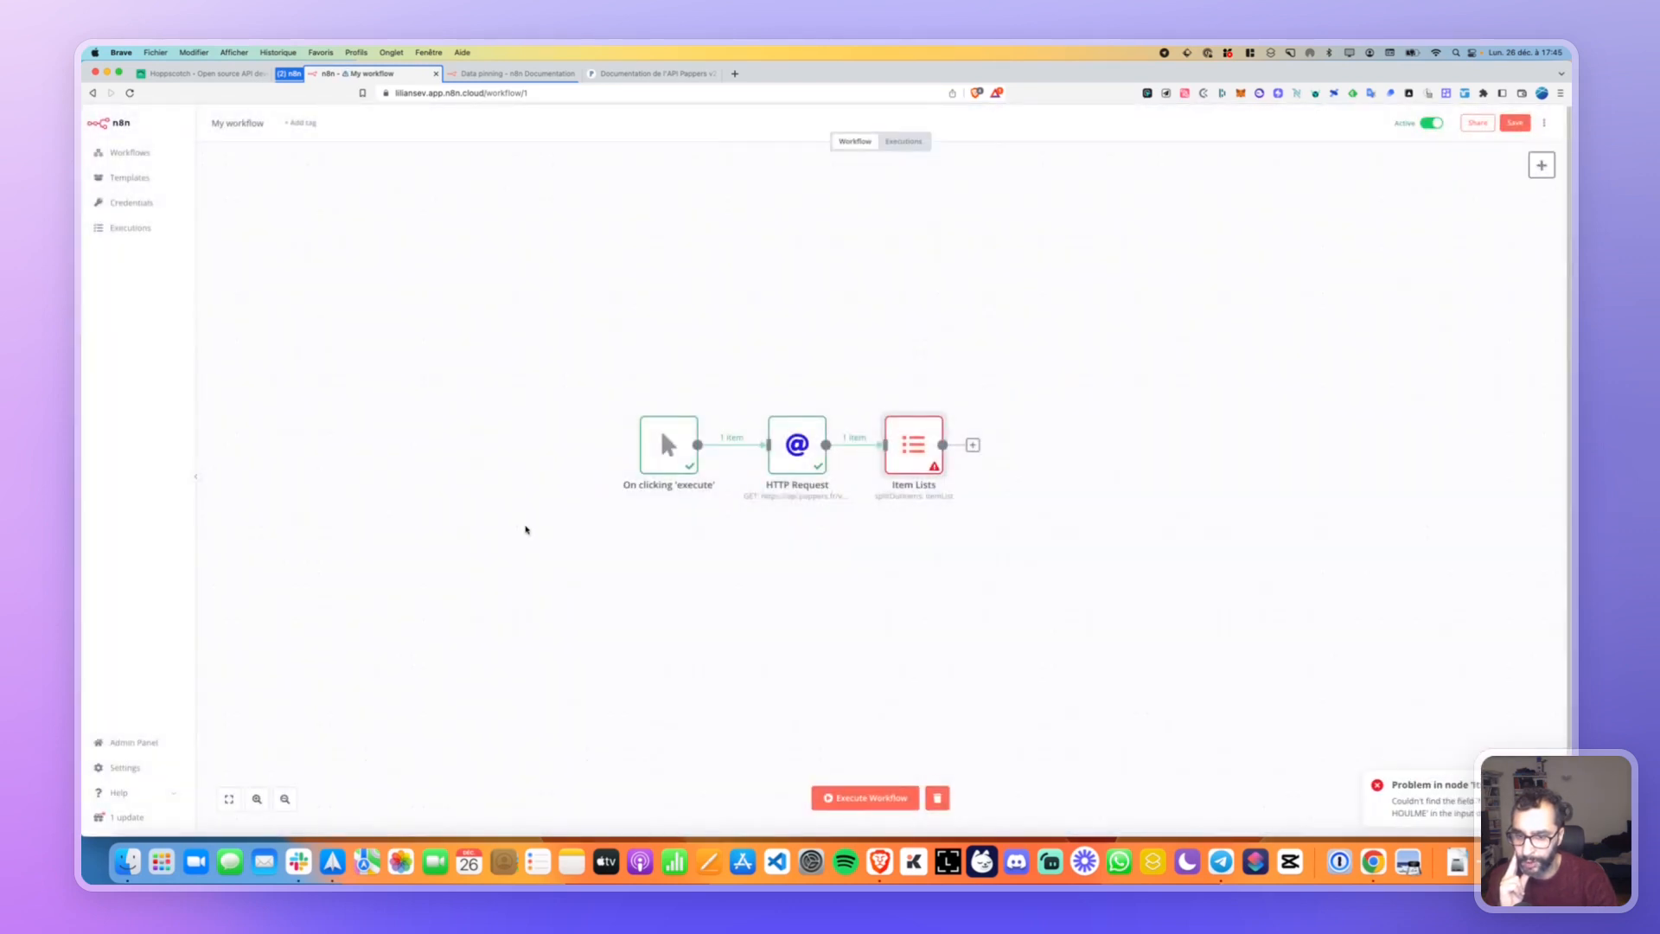
Run the whole workflow, reopen Item Lists, and remove the villes path from the split expression.
click(865, 797)
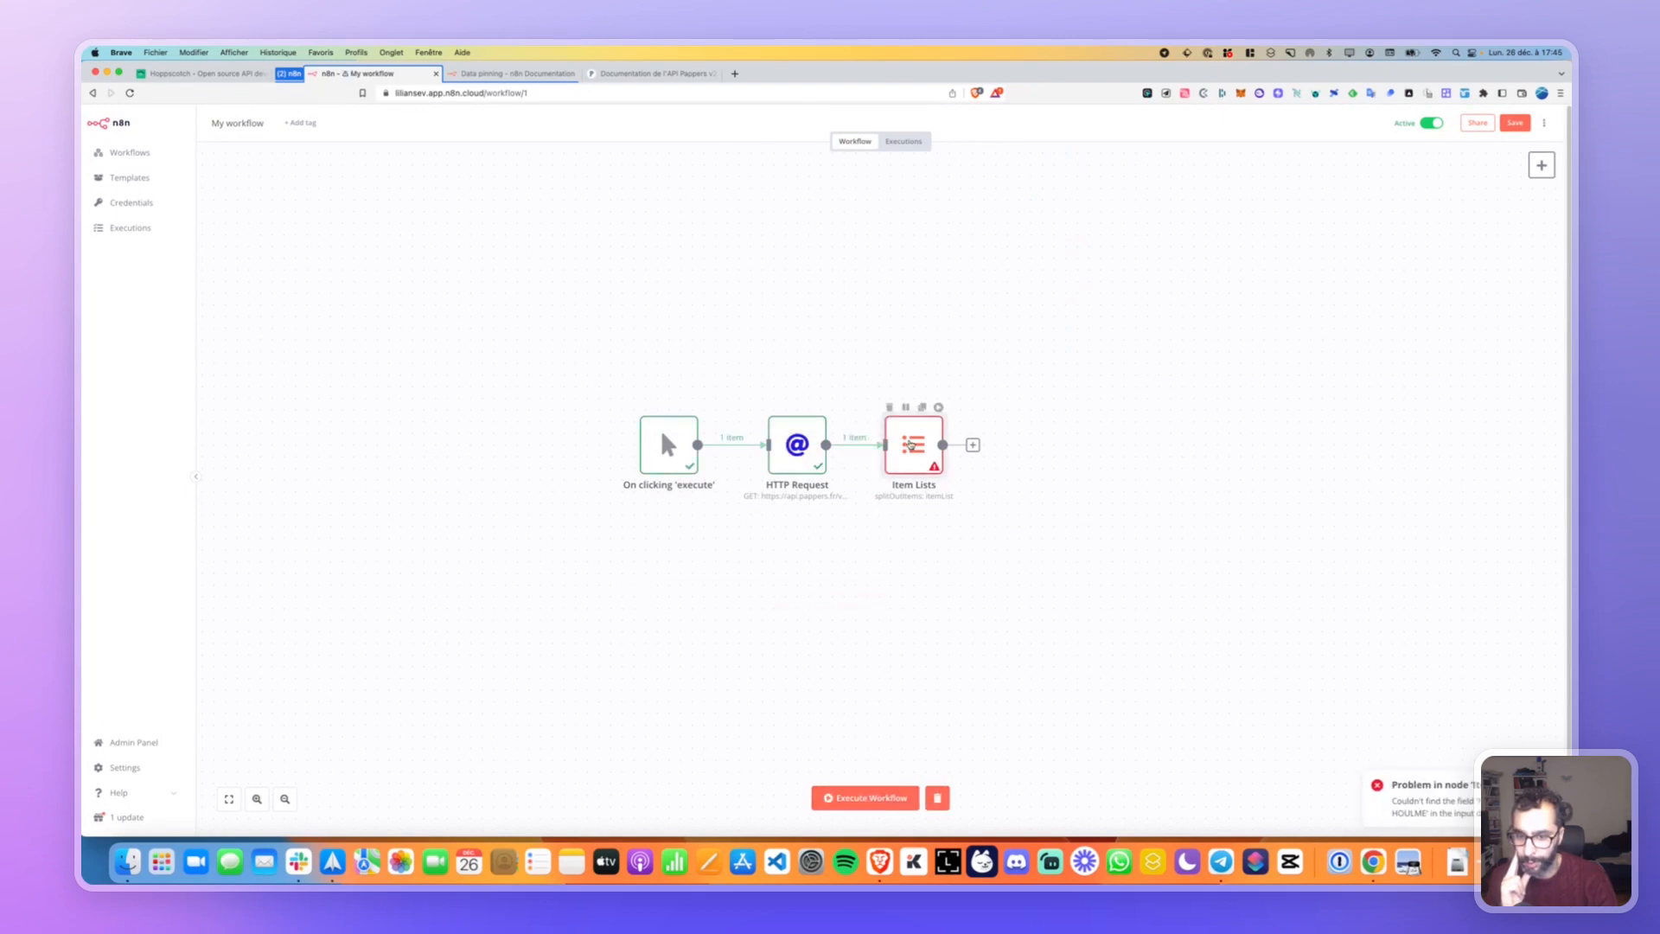
double_click(912, 443)
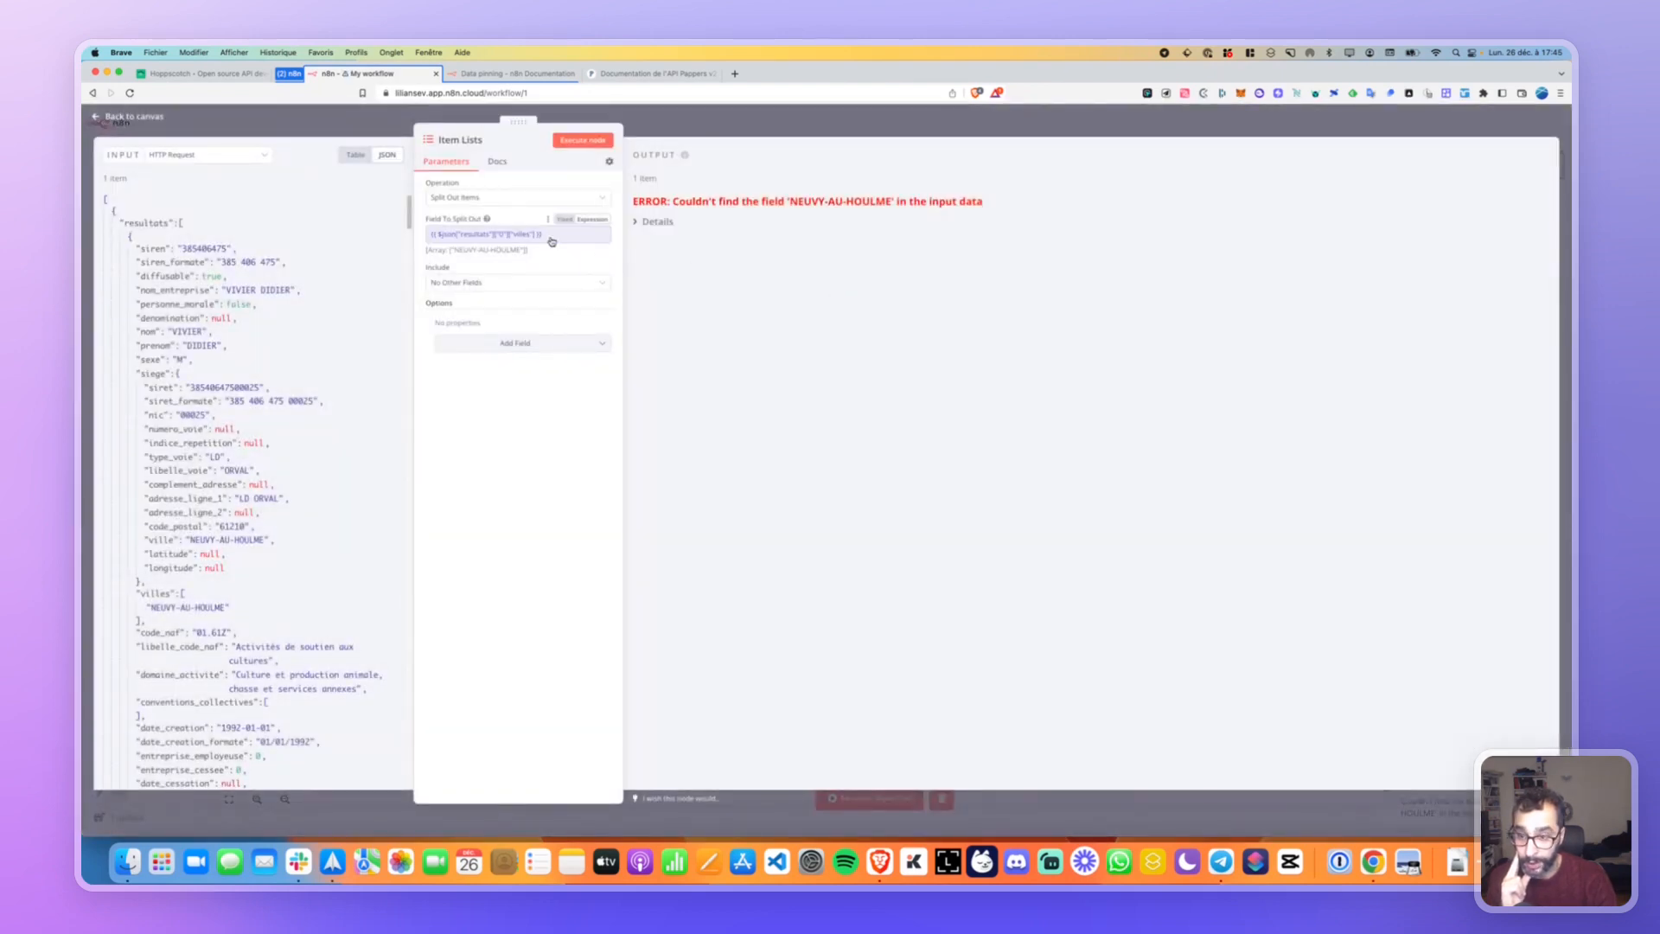
click(550, 238)
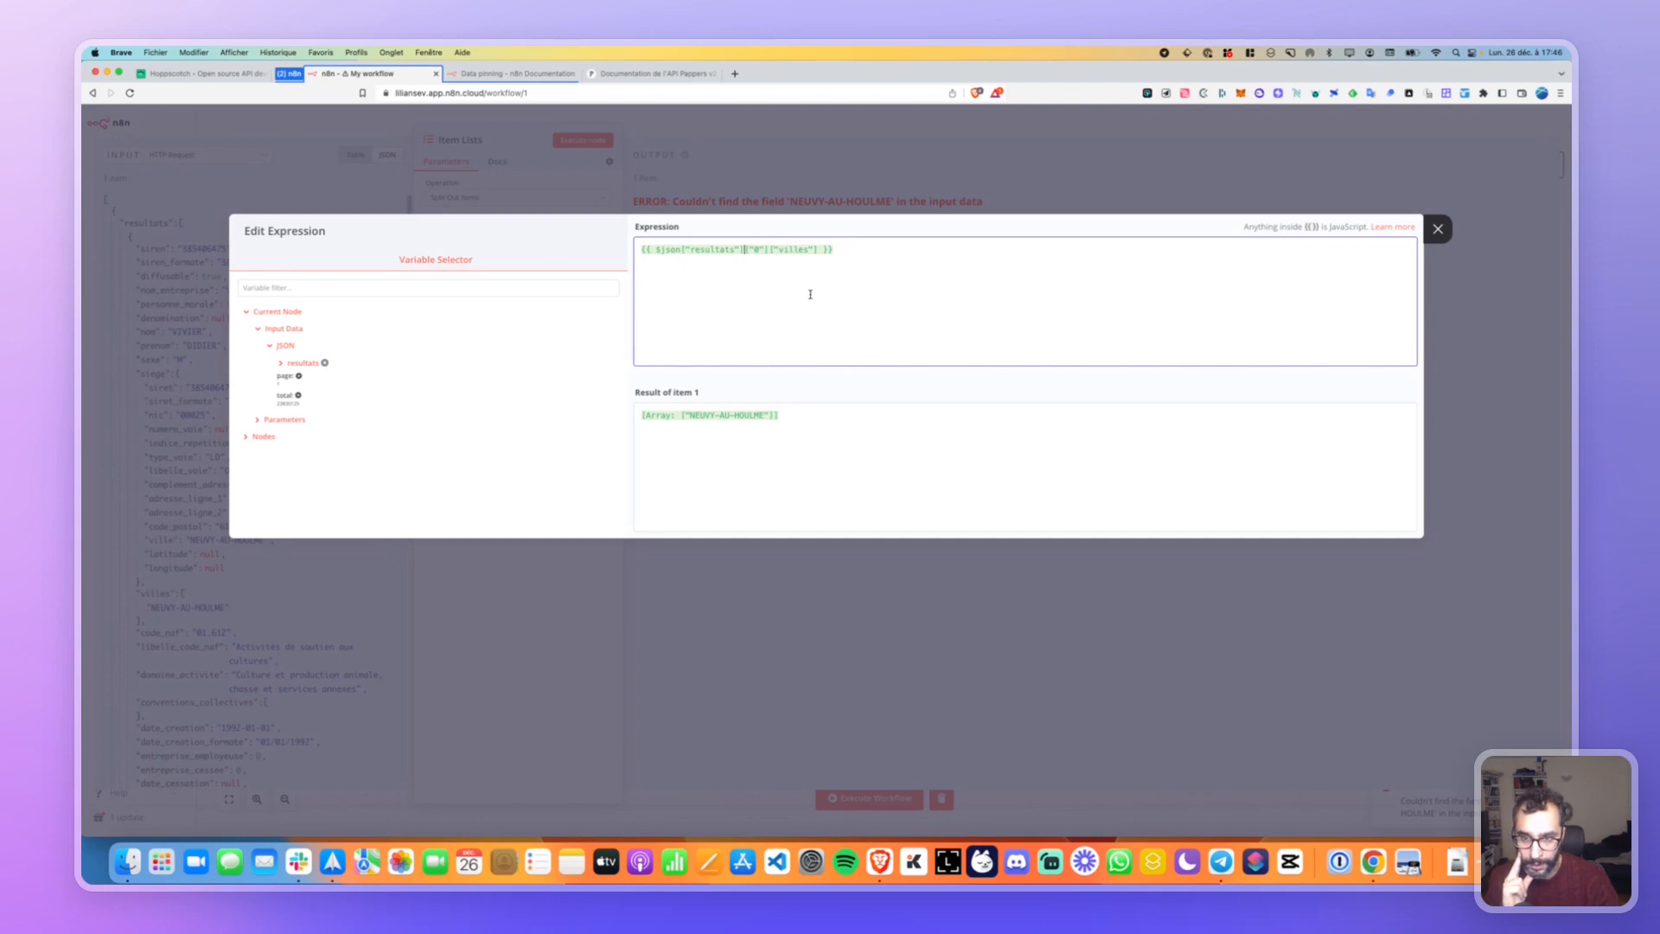
key(Delete)
key(Delete)
key(Delete)
key(Delete)
key(Delete)
key(Delete)
key(Delete)
key(Delete)
key(Delete)
key(Delete)
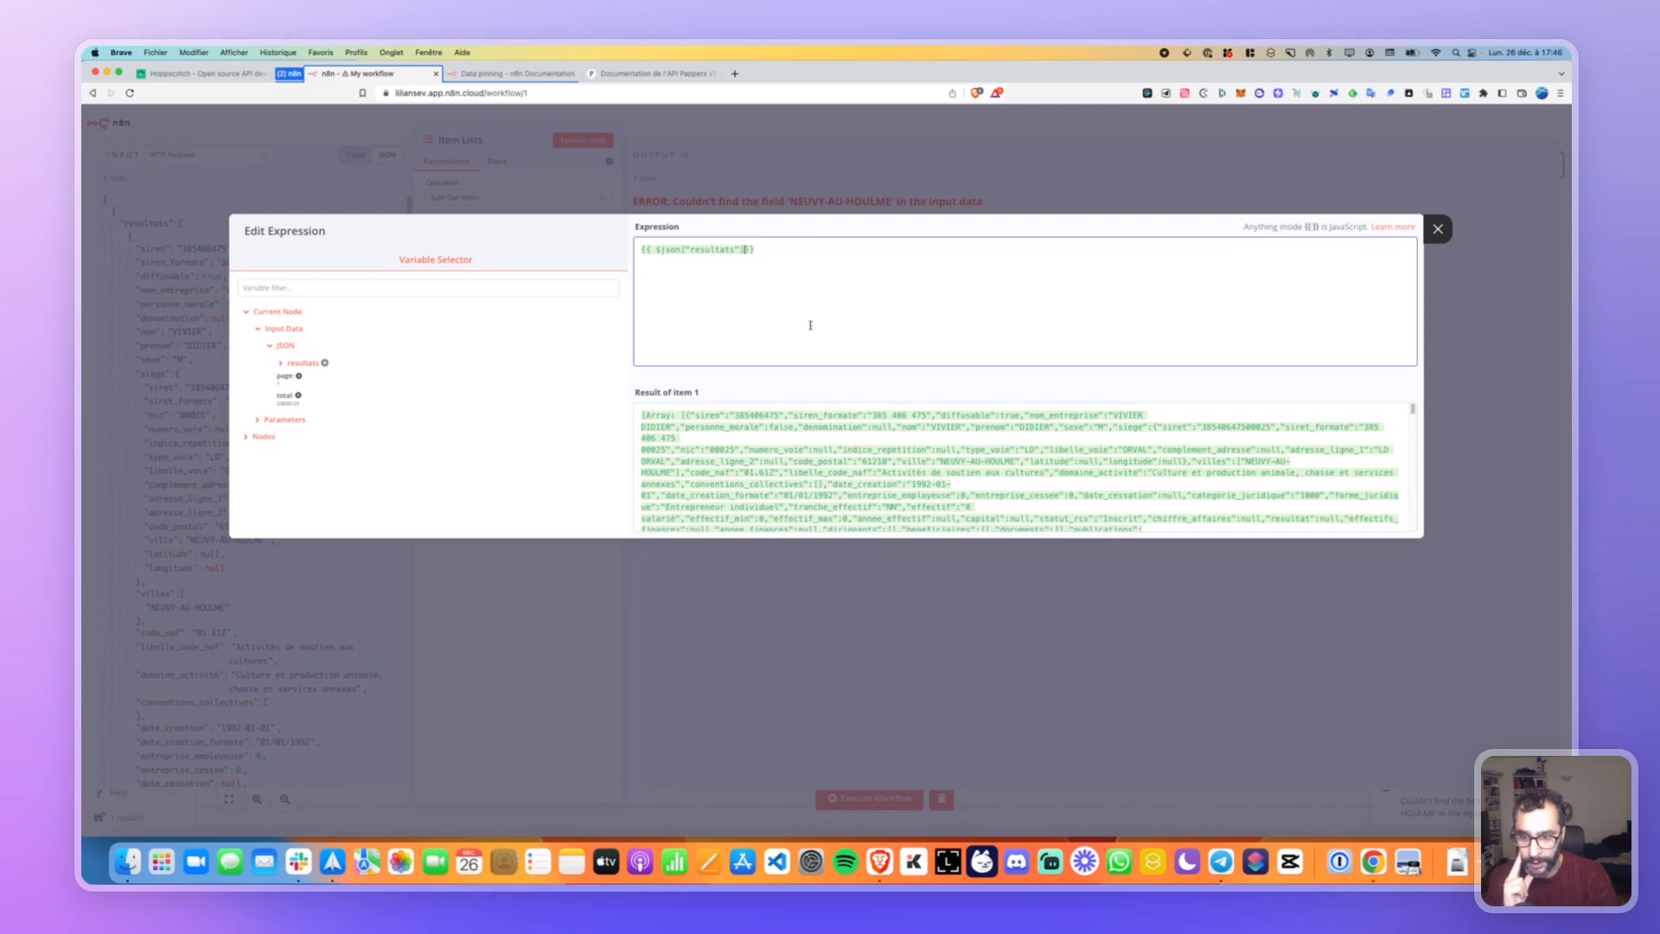
Try the joined values of resultats as the split expression, then clear it.
scroll(696, 413, down, 10)
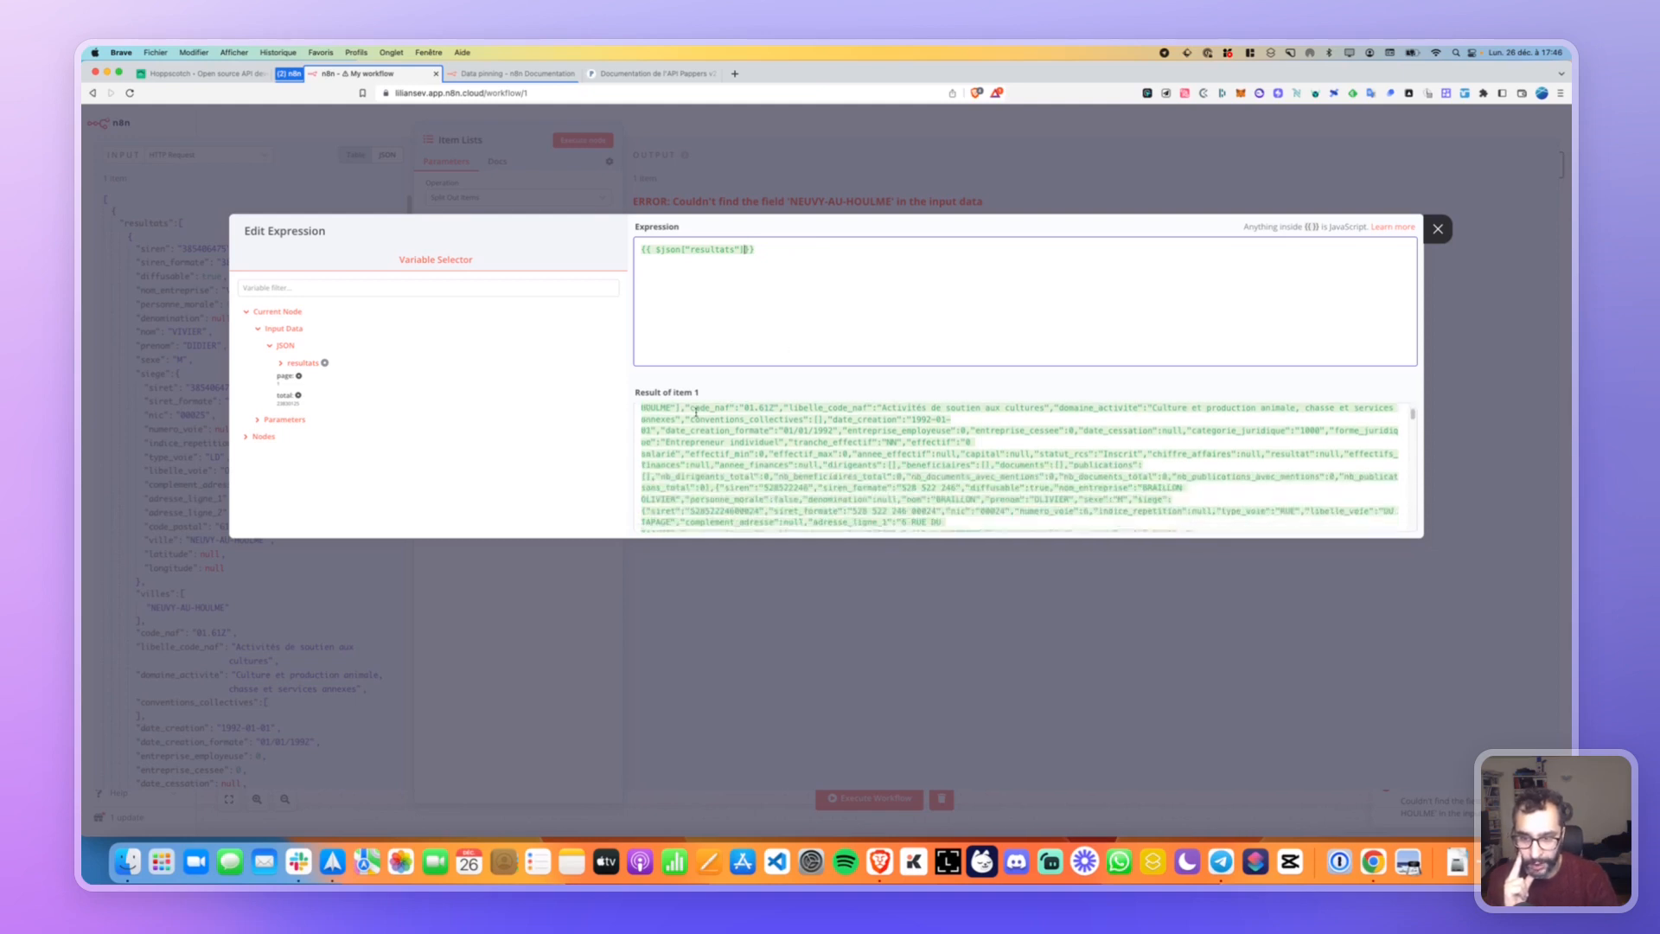
scroll(696, 414, down, 10)
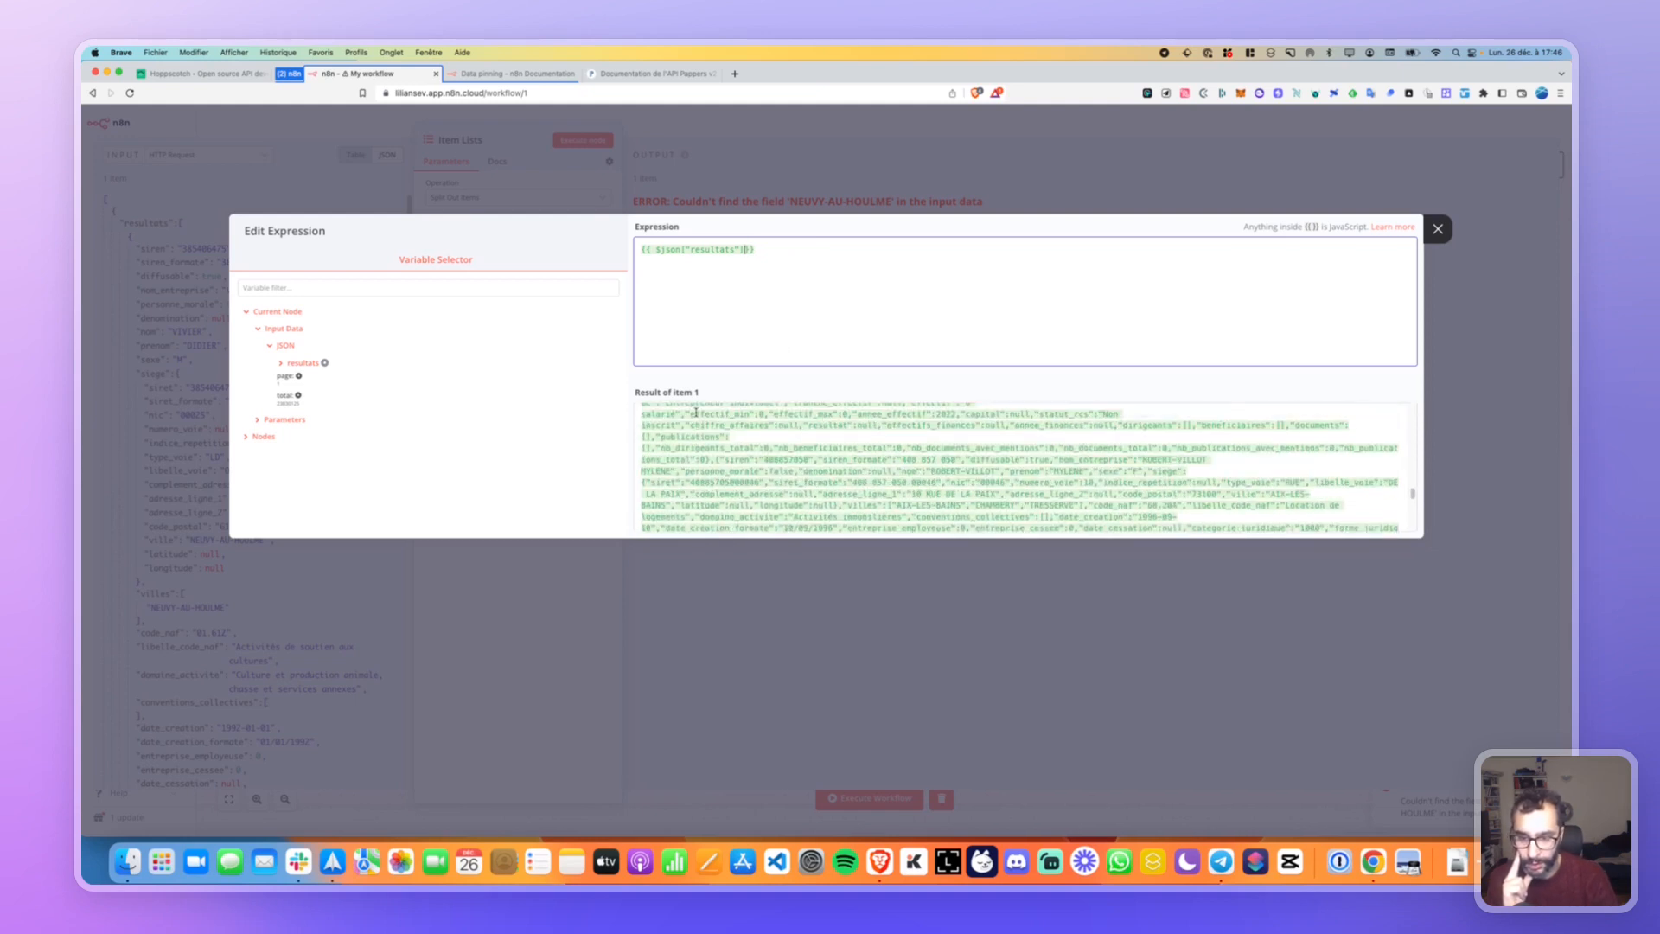
scroll(696, 414, up, 15)
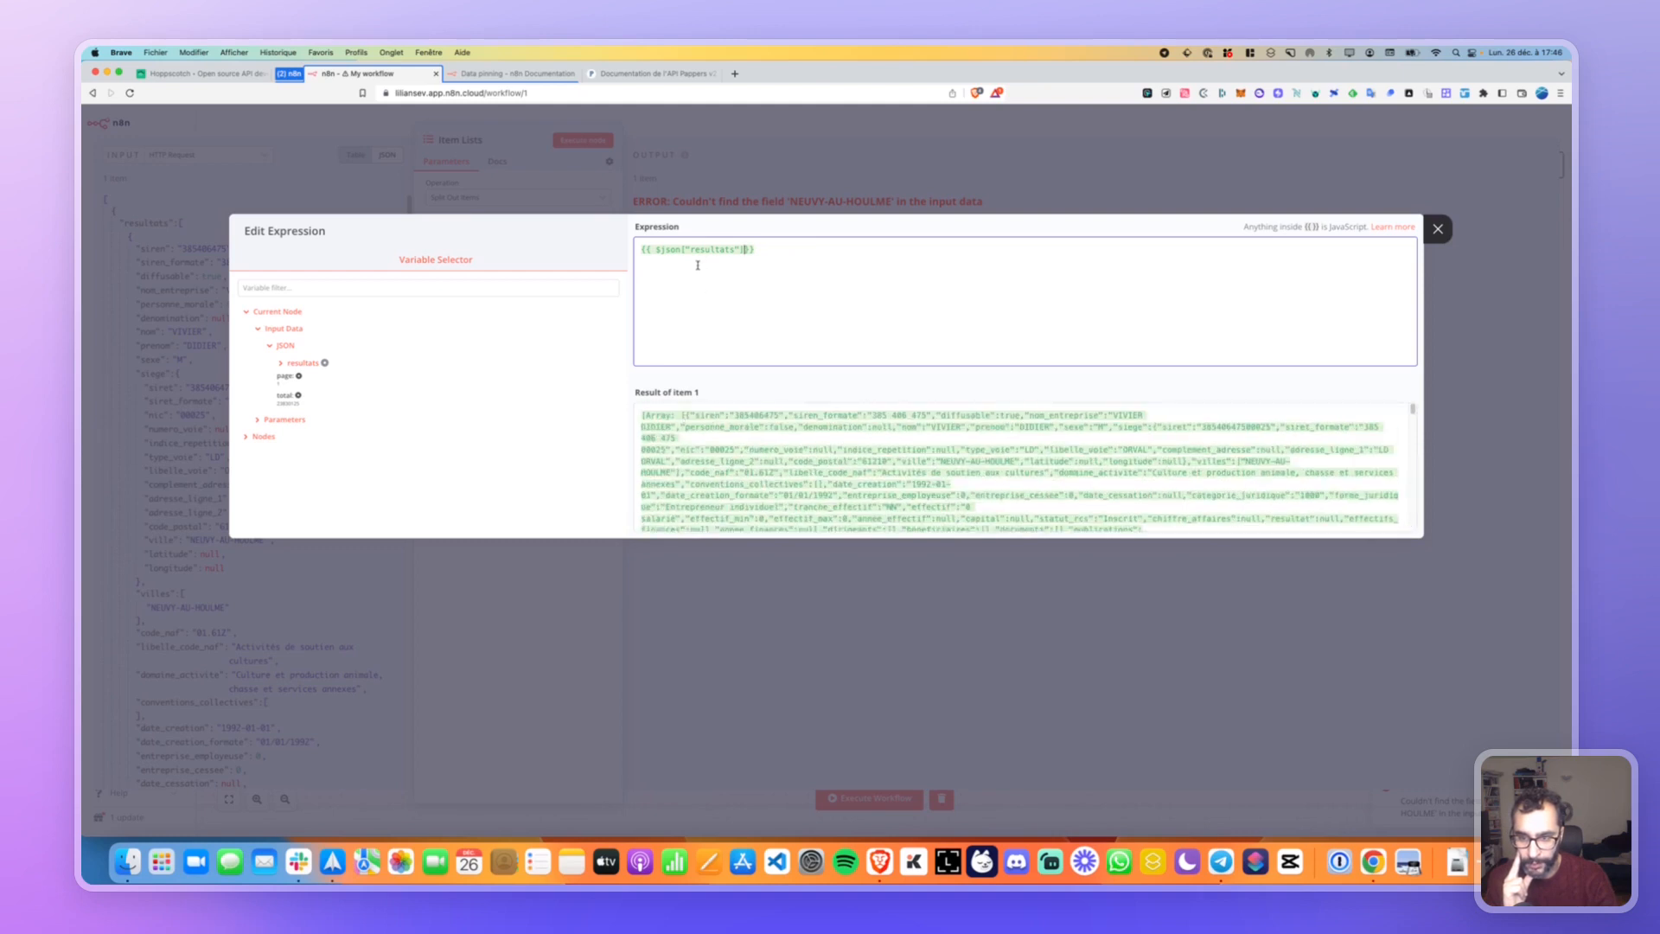
click(281, 363)
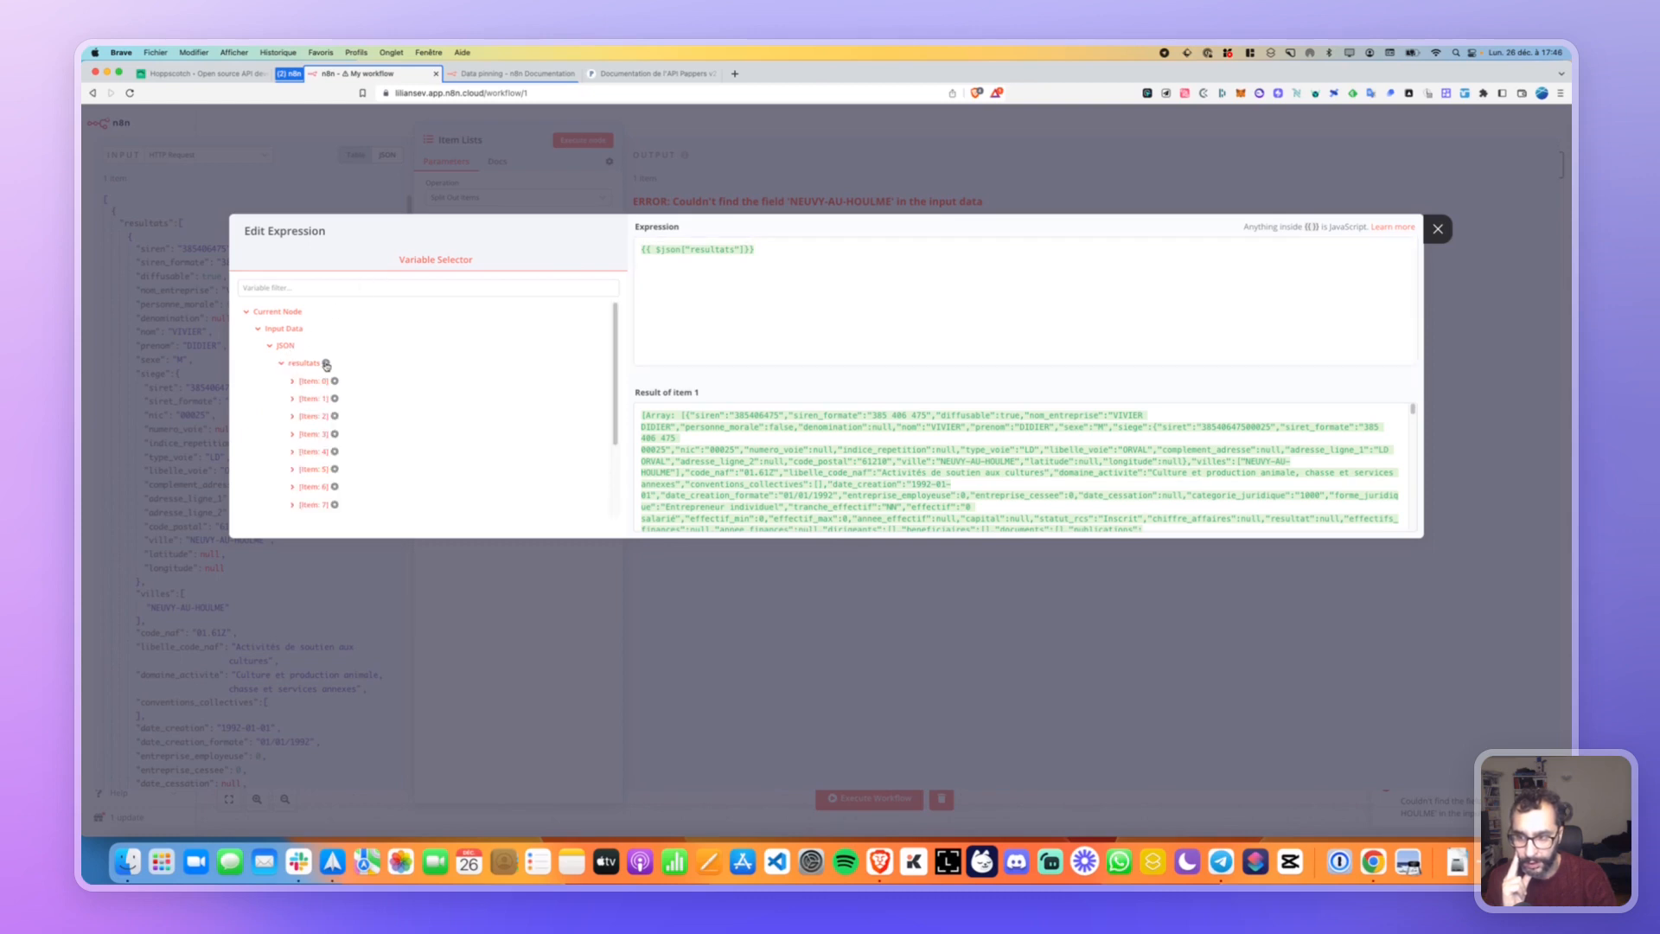
mouse_move(326, 364)
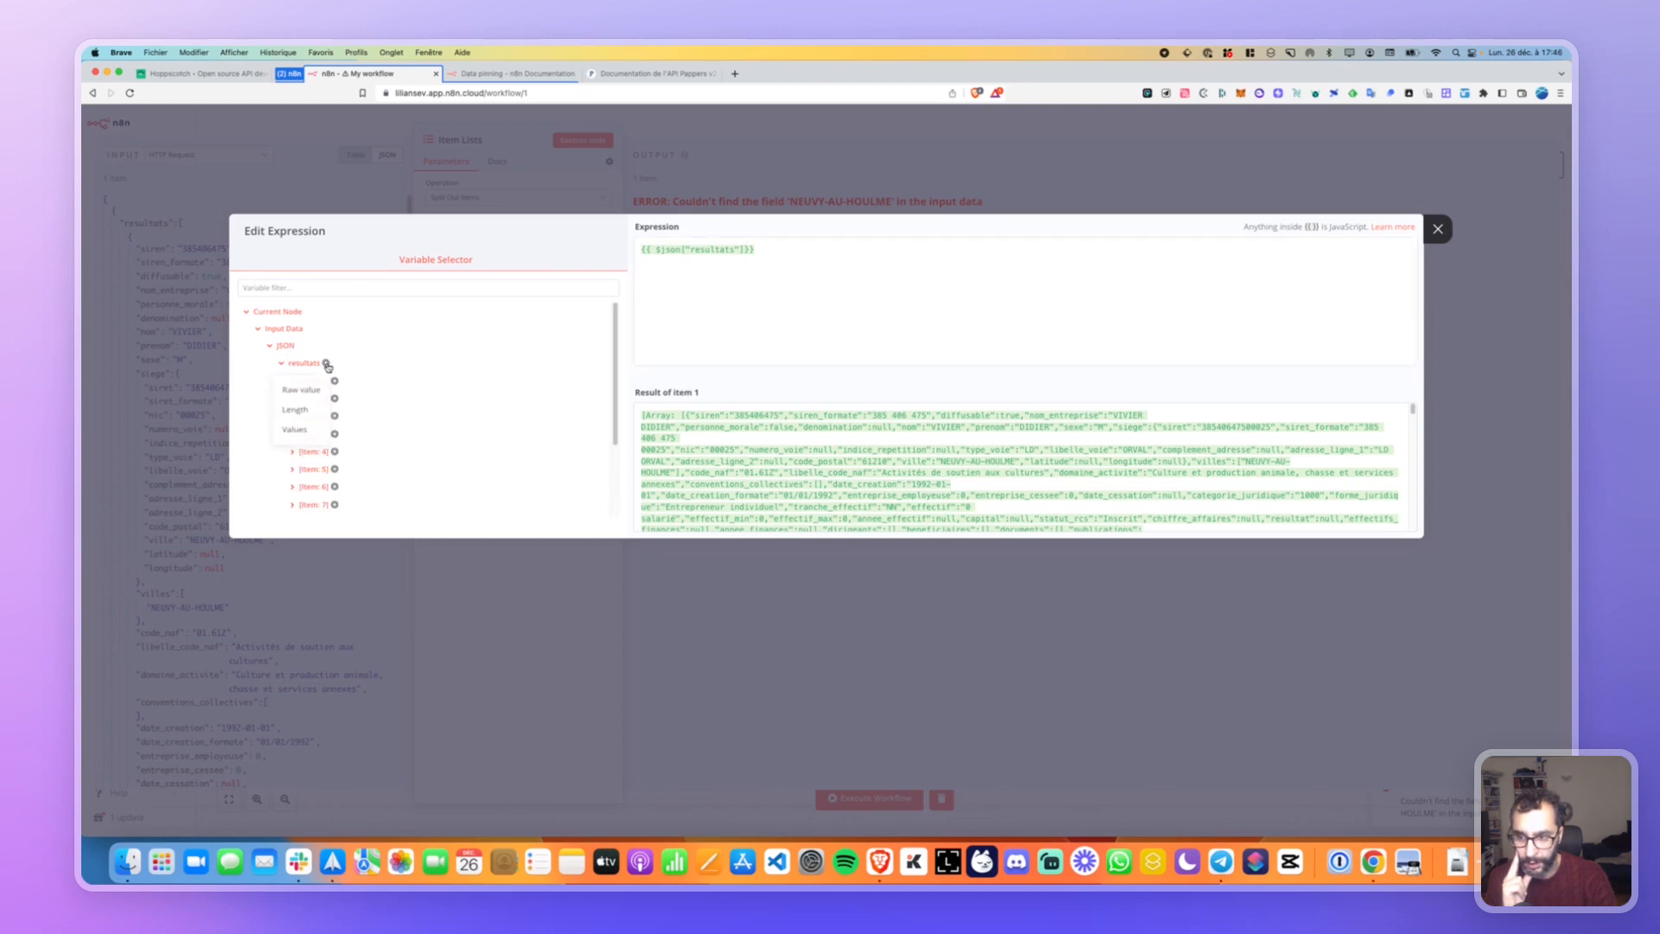
click(293, 433)
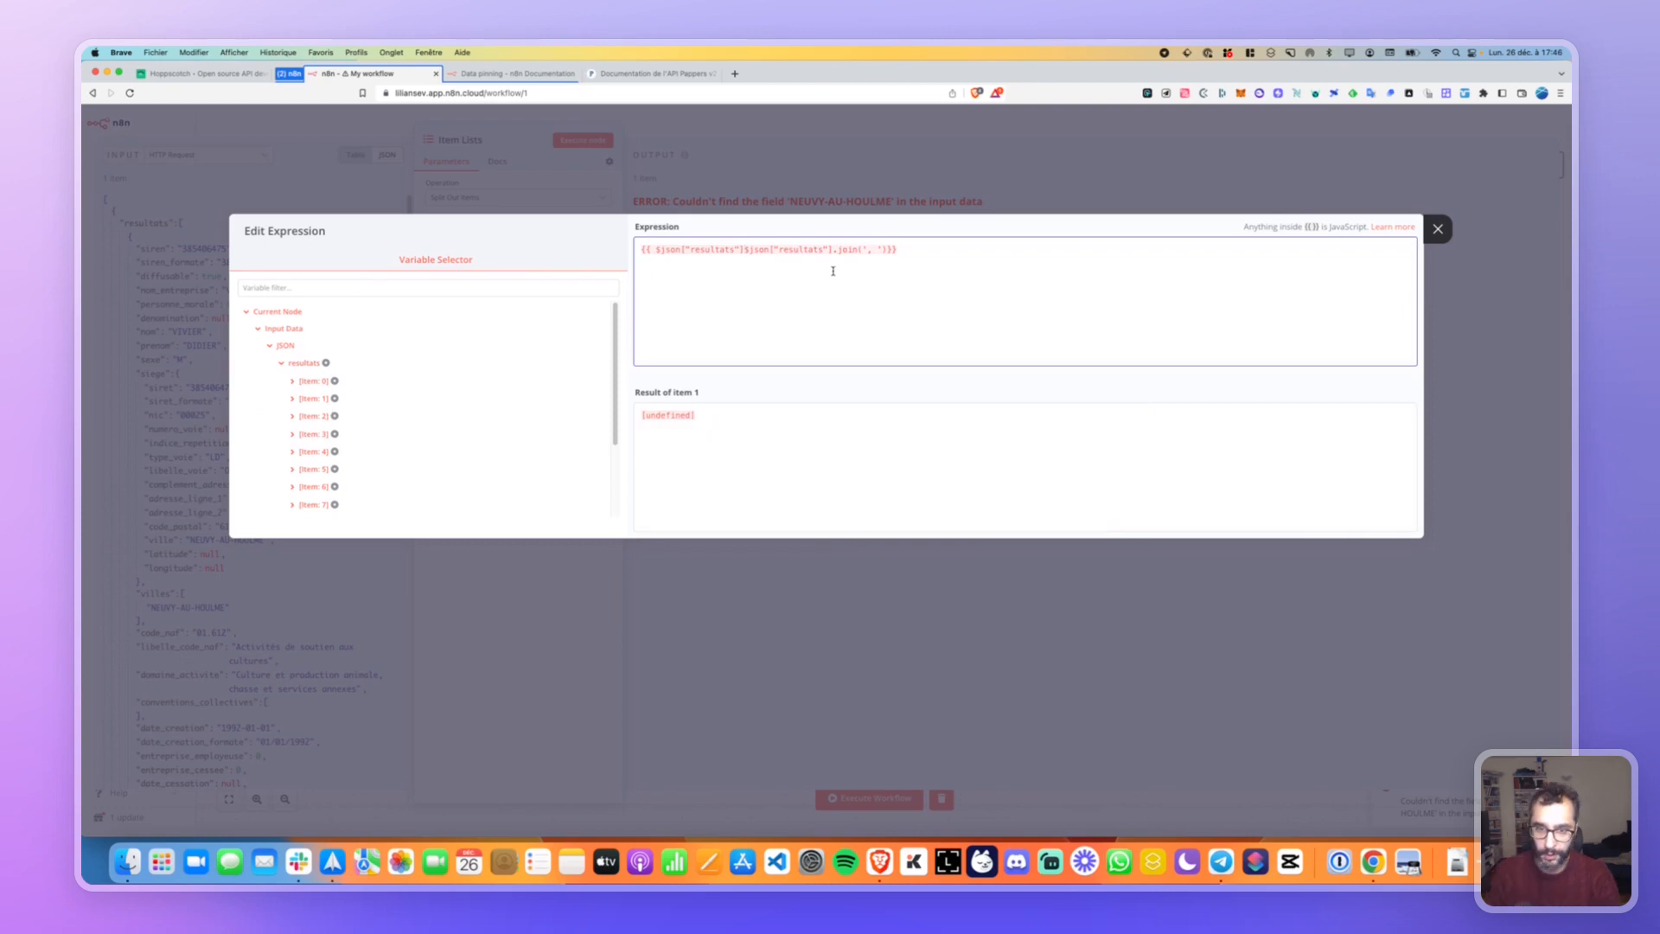
key(super+a)
key(BackSpace)
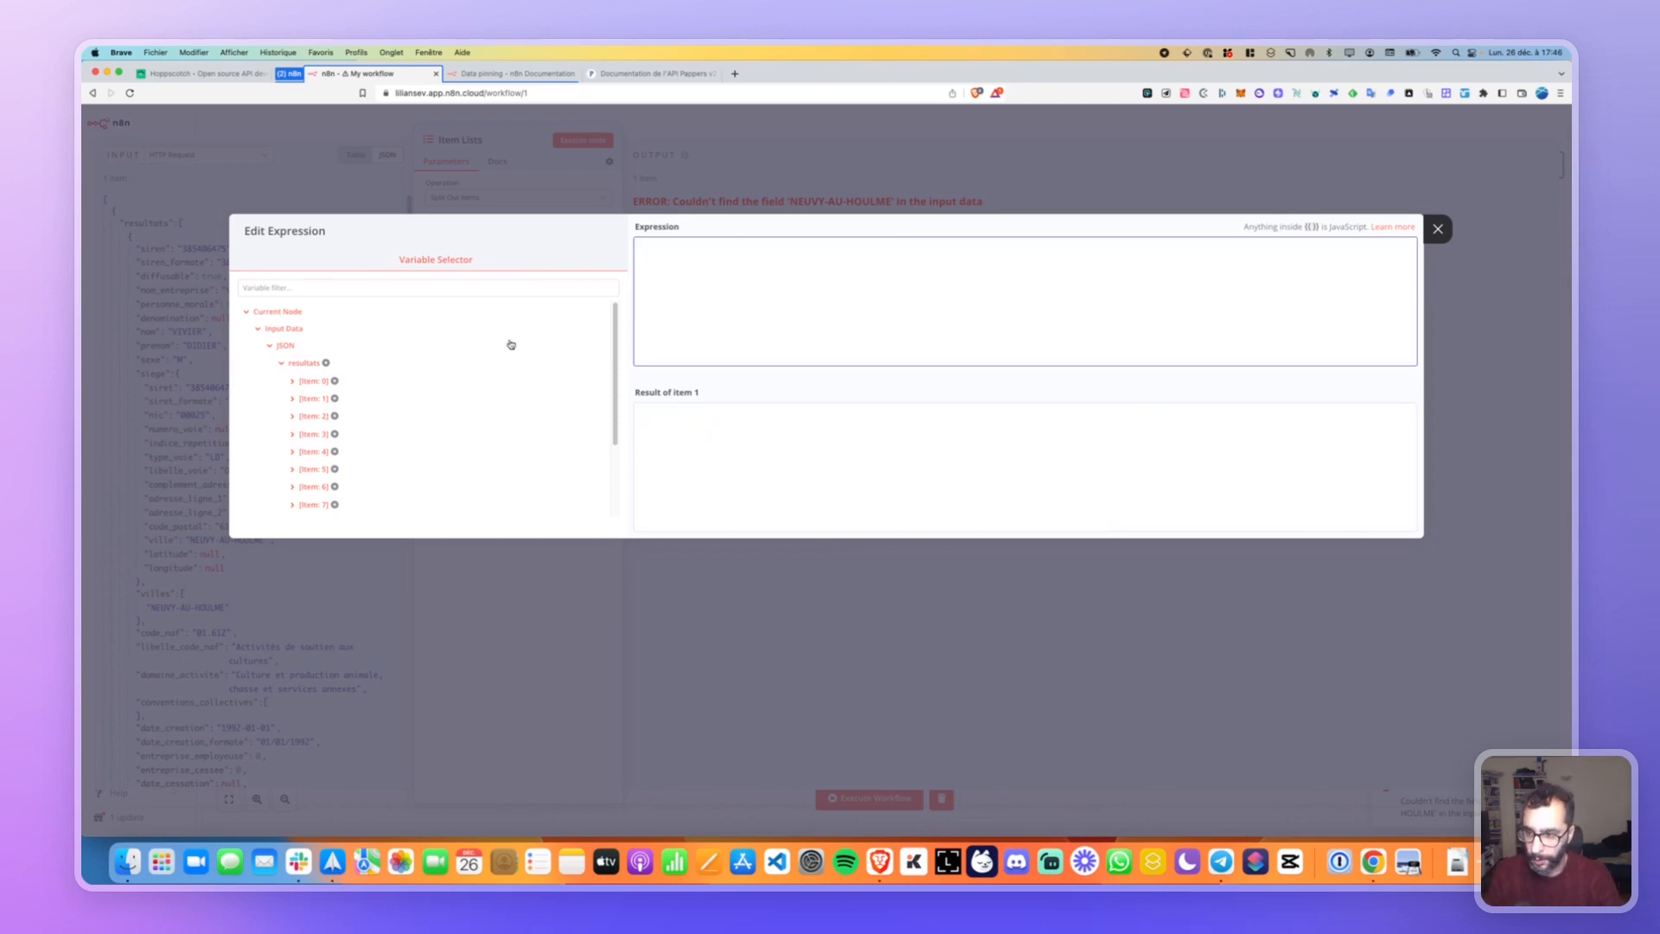
mouse_move(326, 364)
click(301, 433)
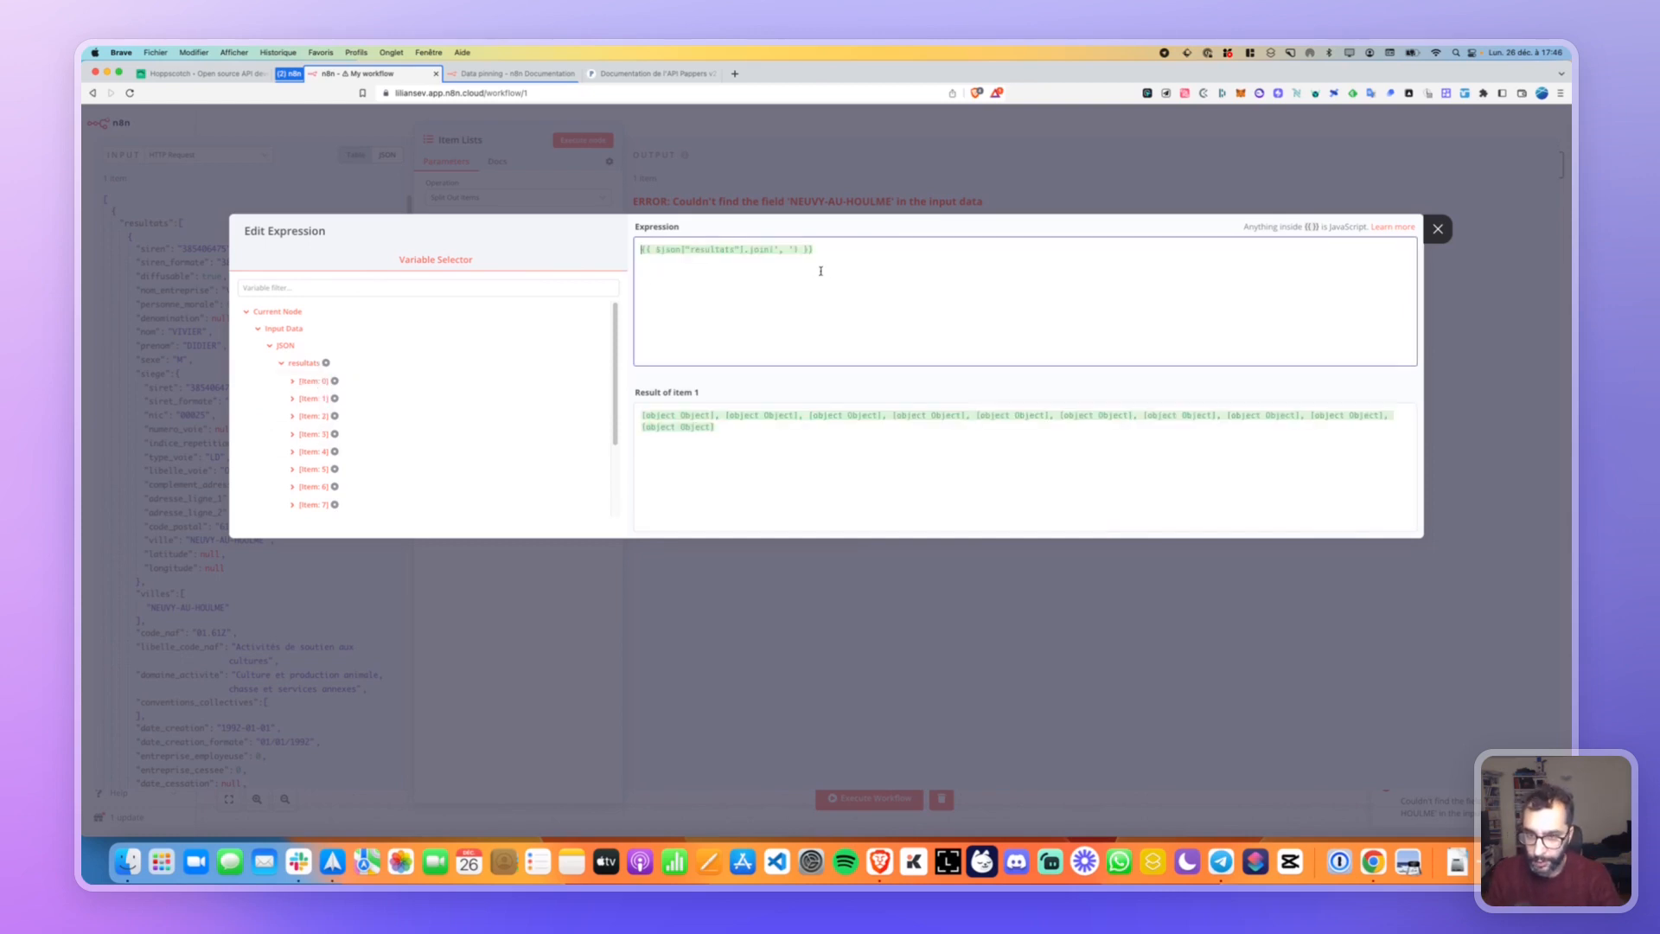
key(super+a)
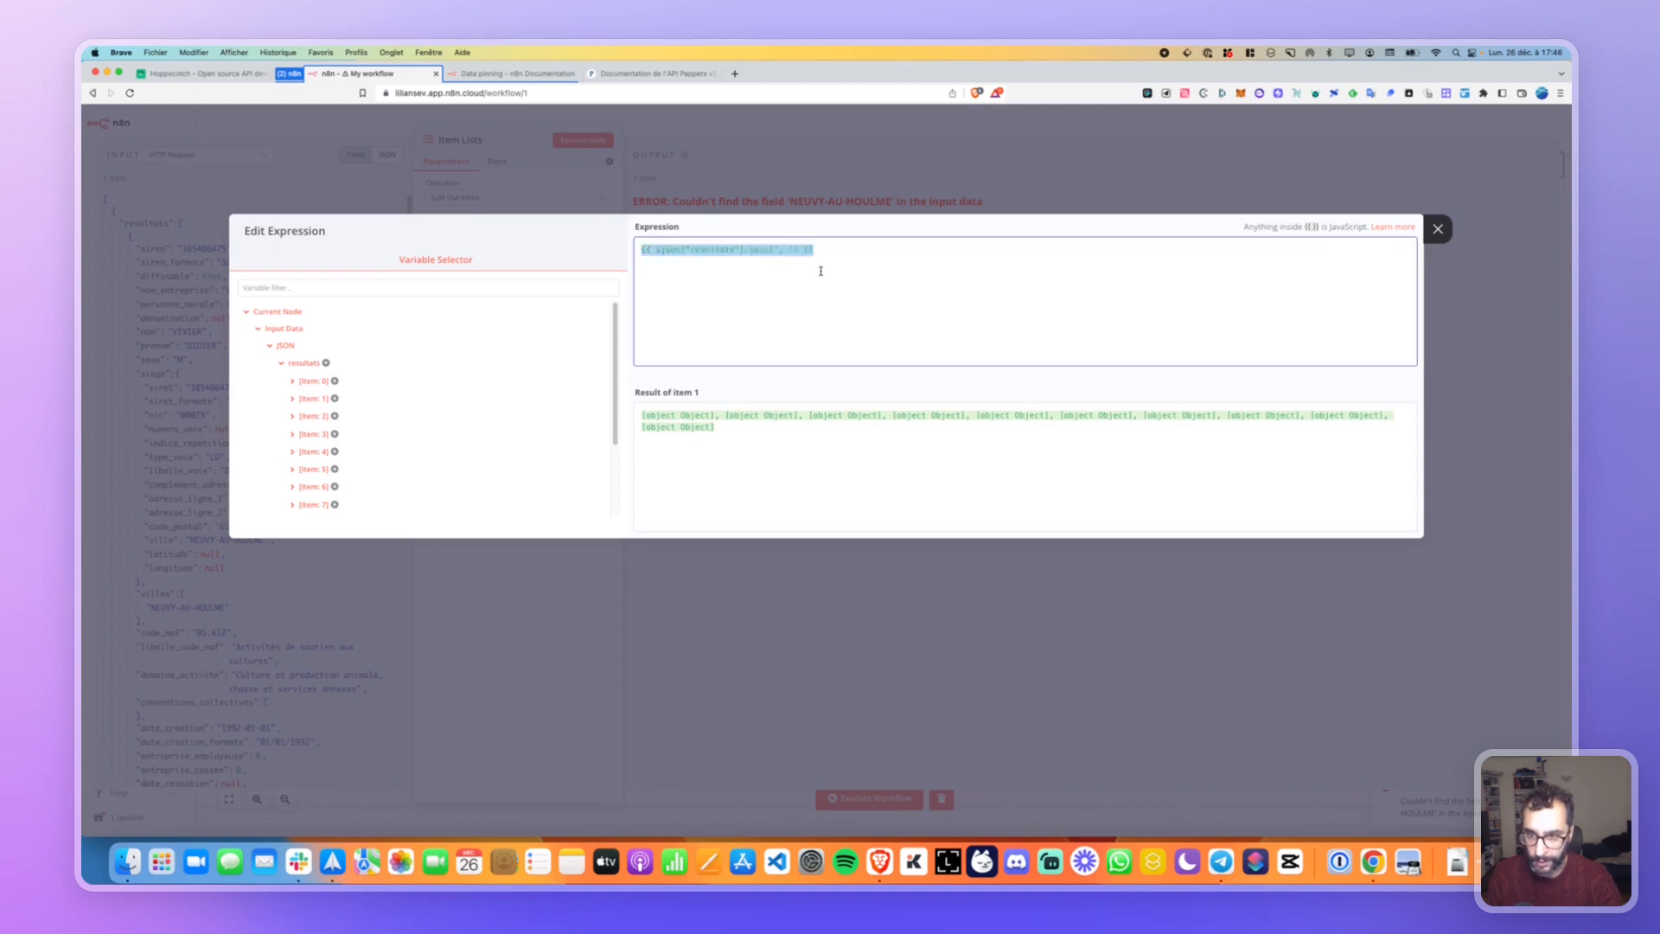
key(BackSpace)
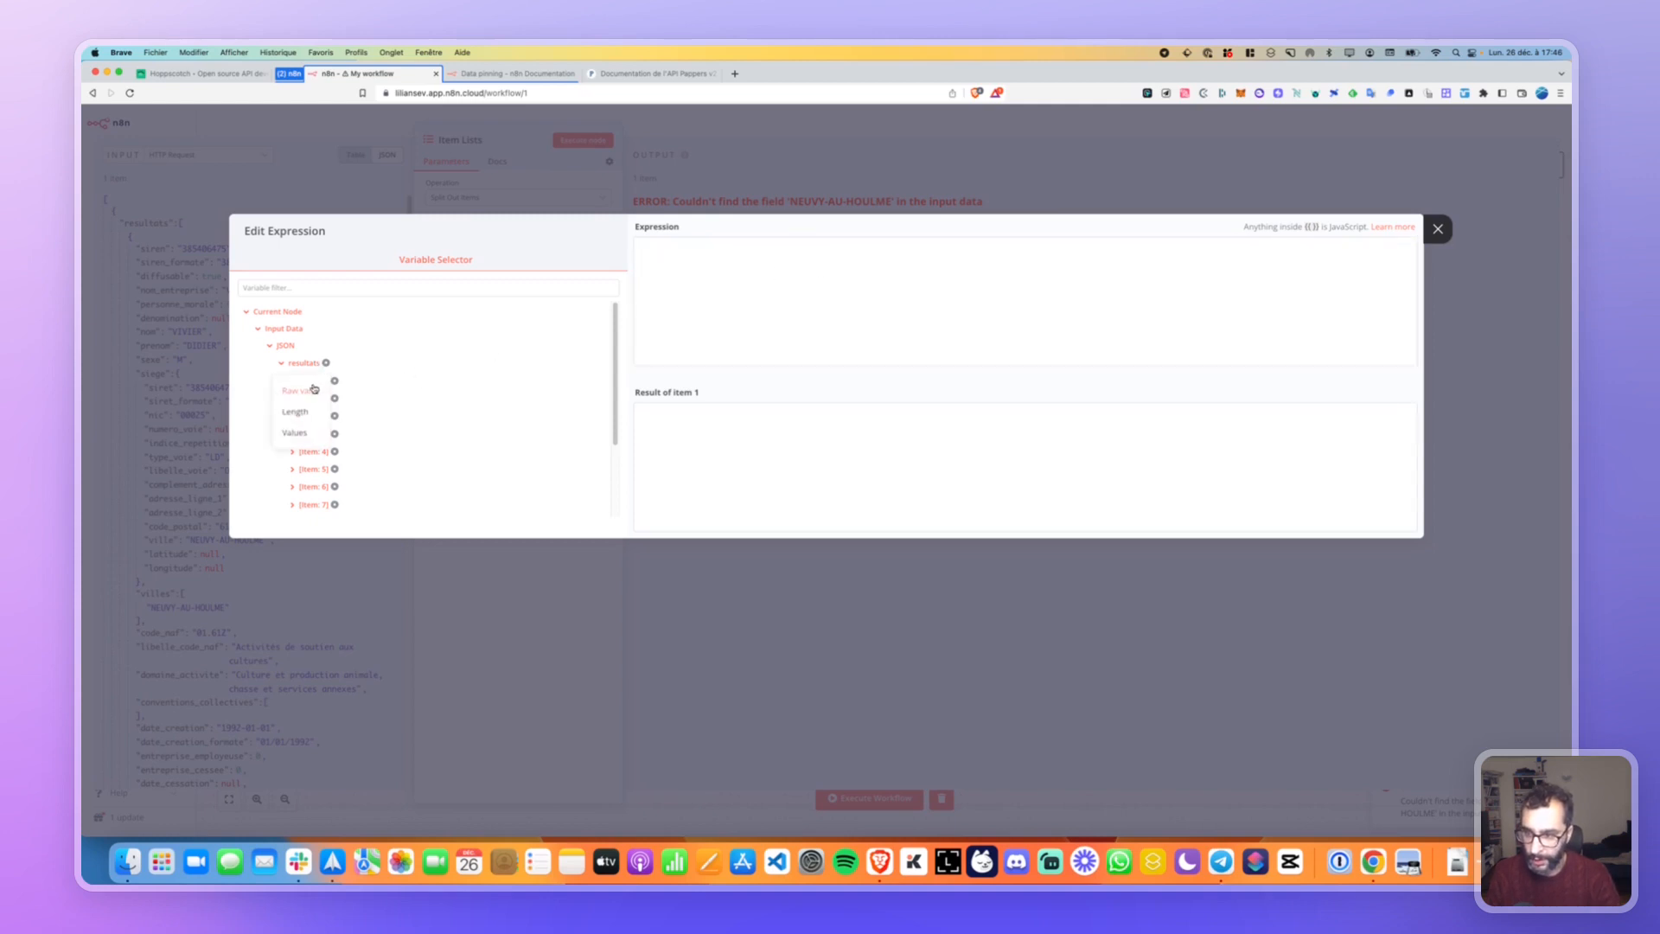
Set the split expression to the raw resultats array, run the node, and view the error details.
click(308, 389)
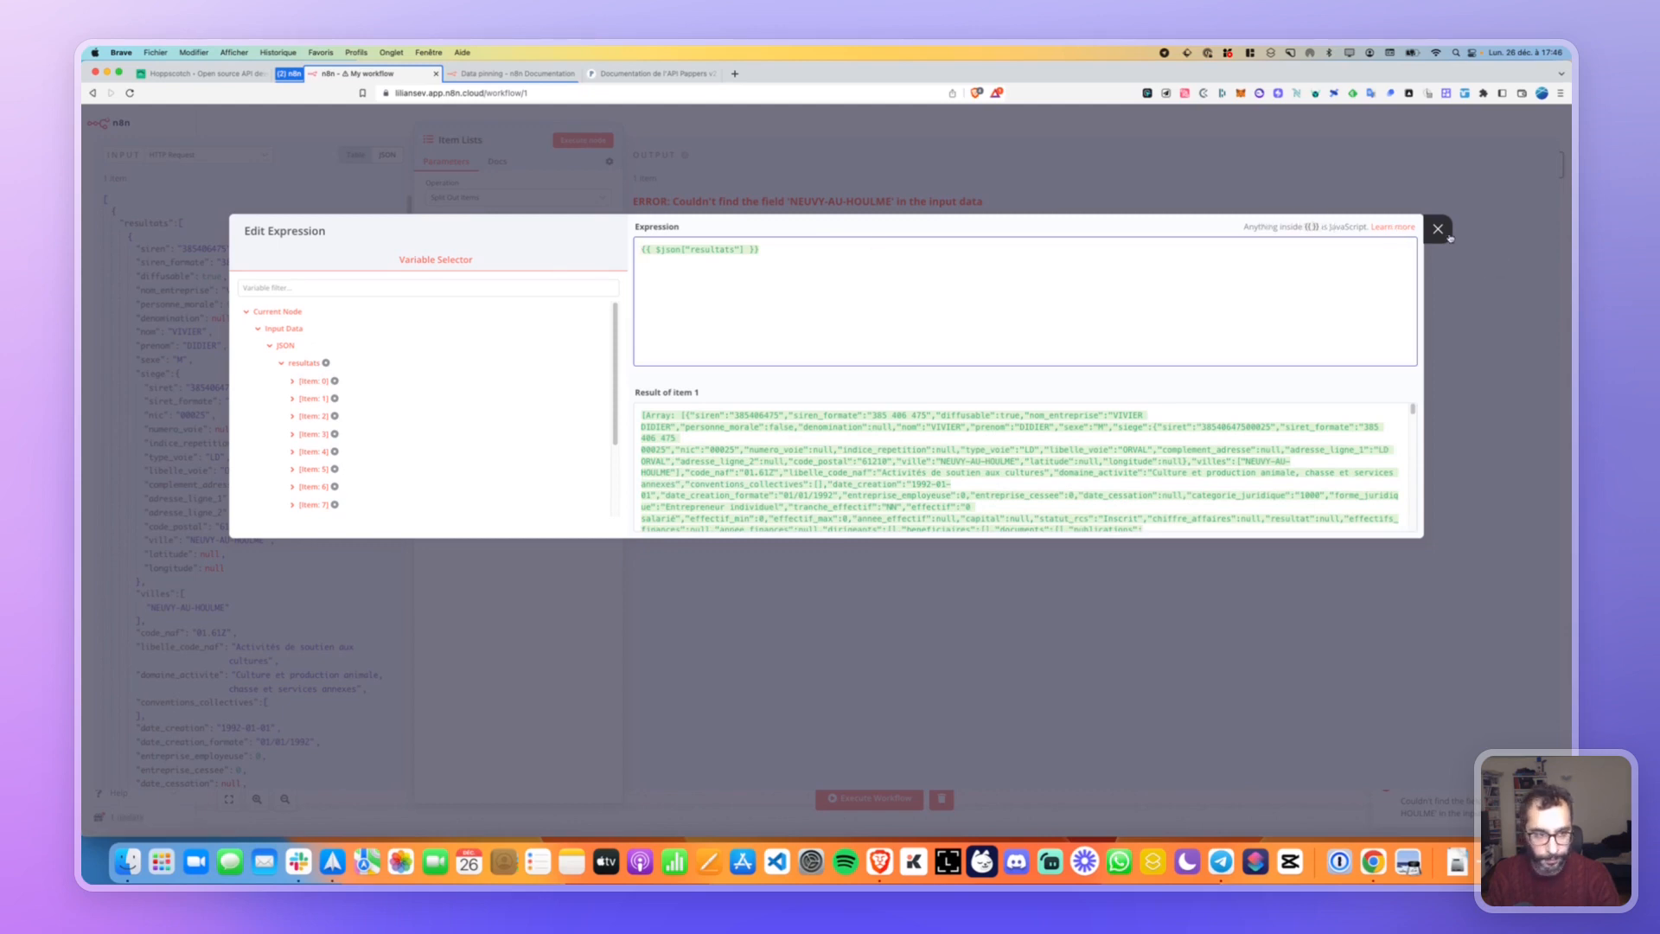
click(1438, 229)
click(577, 140)
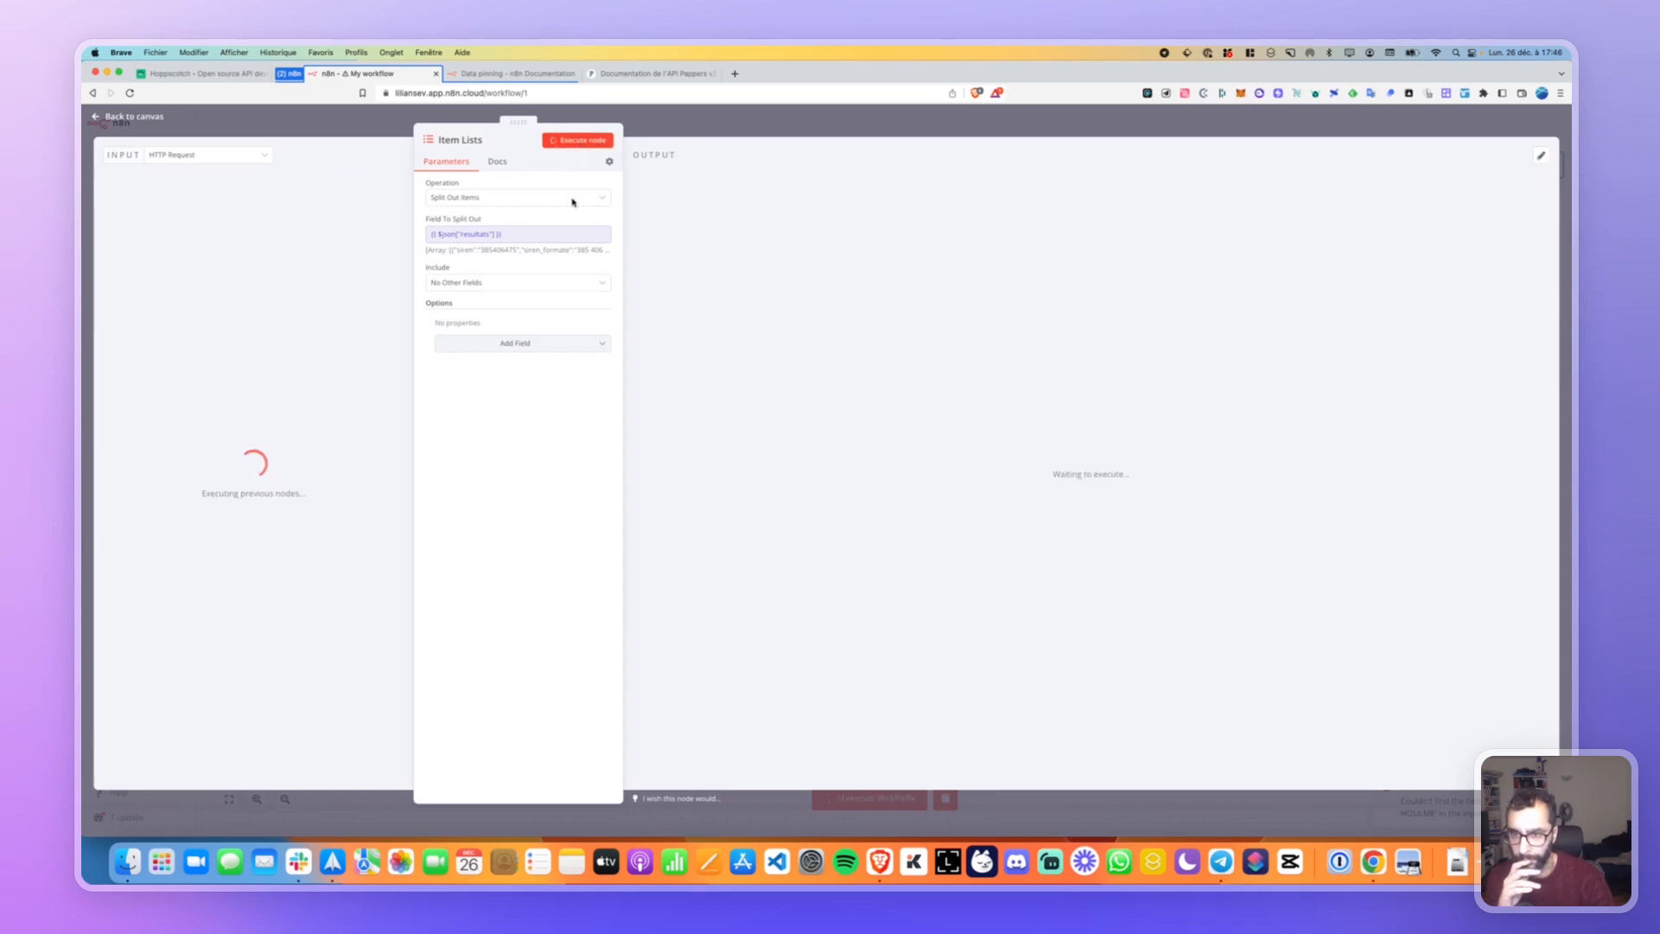
click(639, 239)
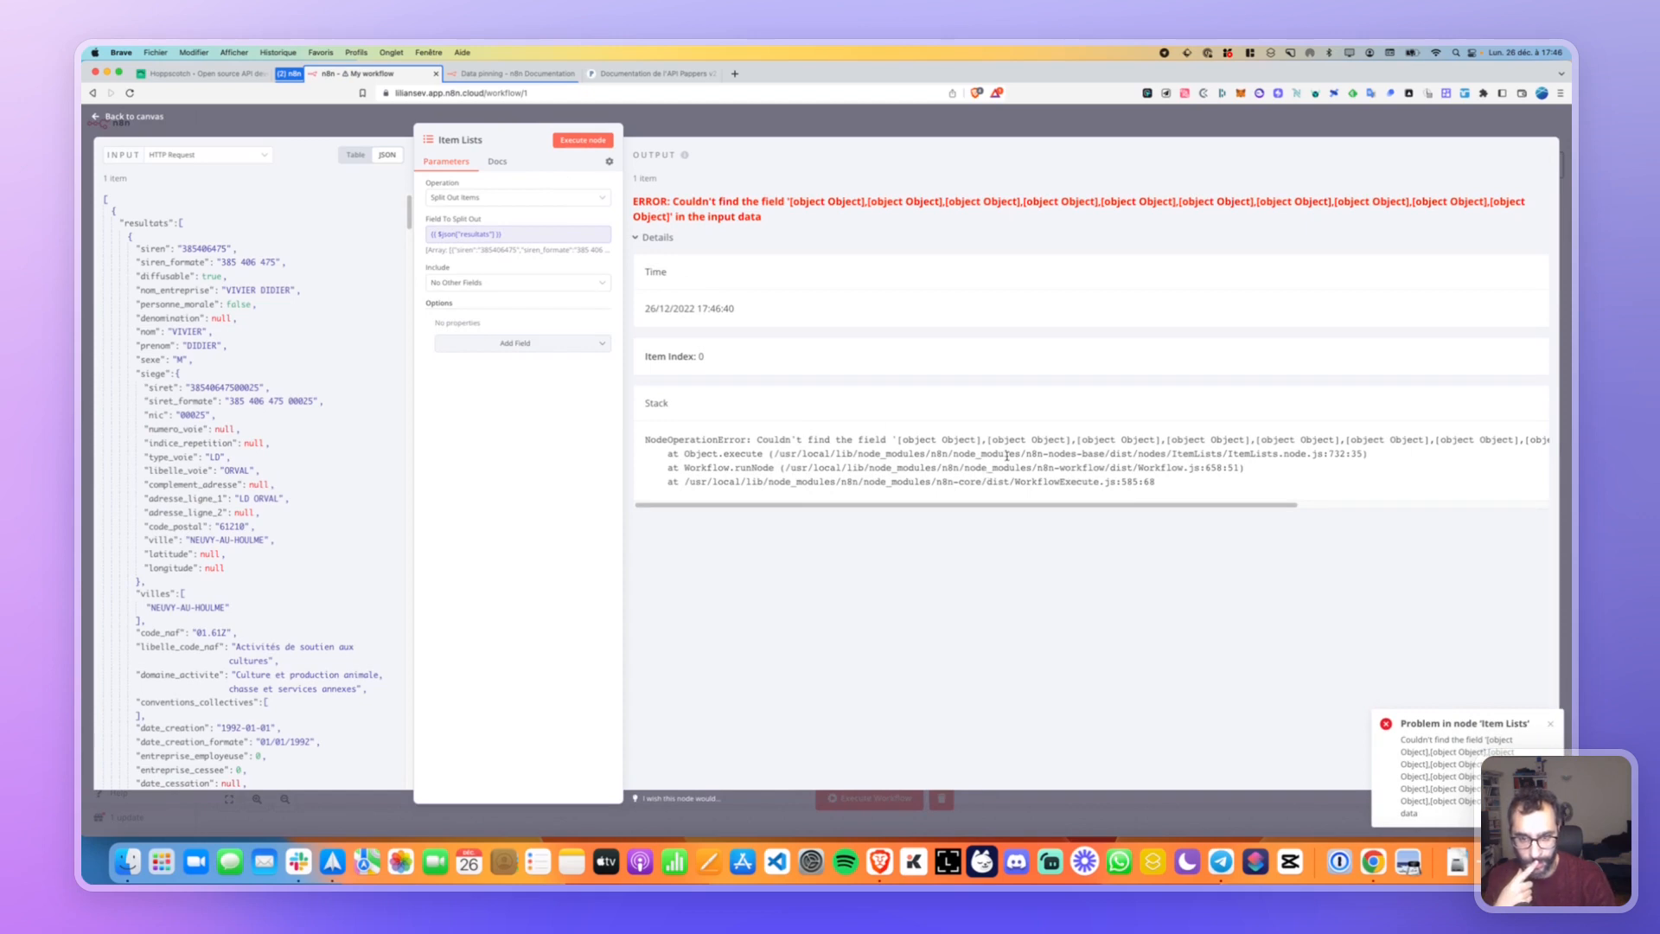
Browse the input data as a table and glance at the Item Lists documentation.
scroll(1007, 456, right, 3)
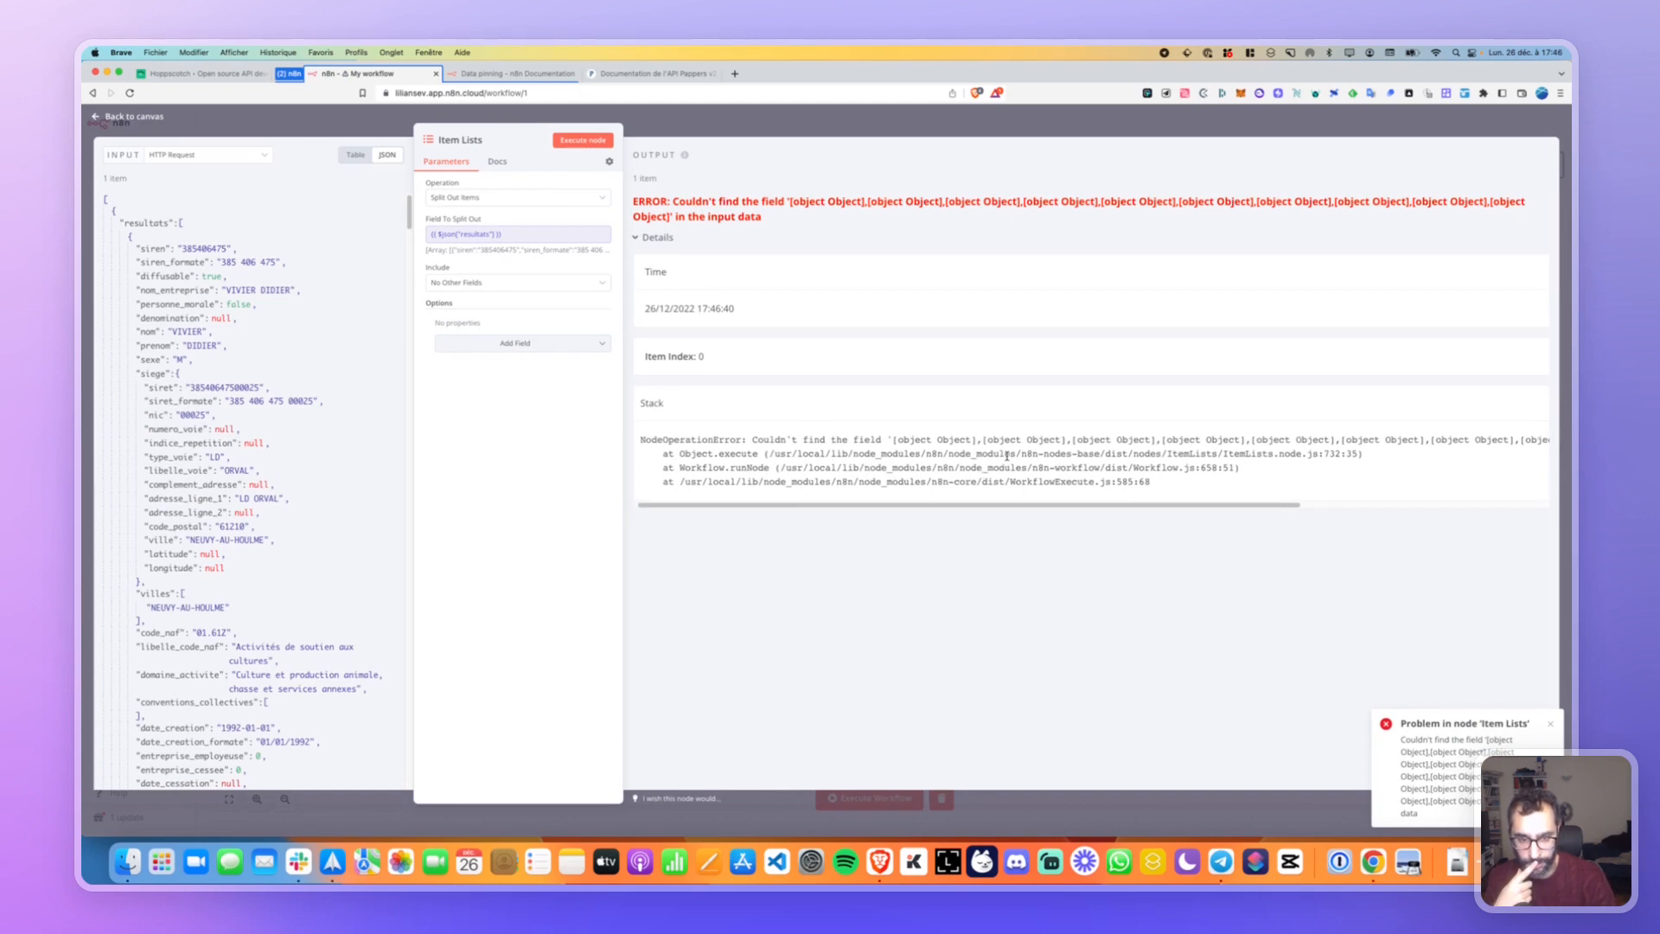
scroll(1006, 456, right, 5)
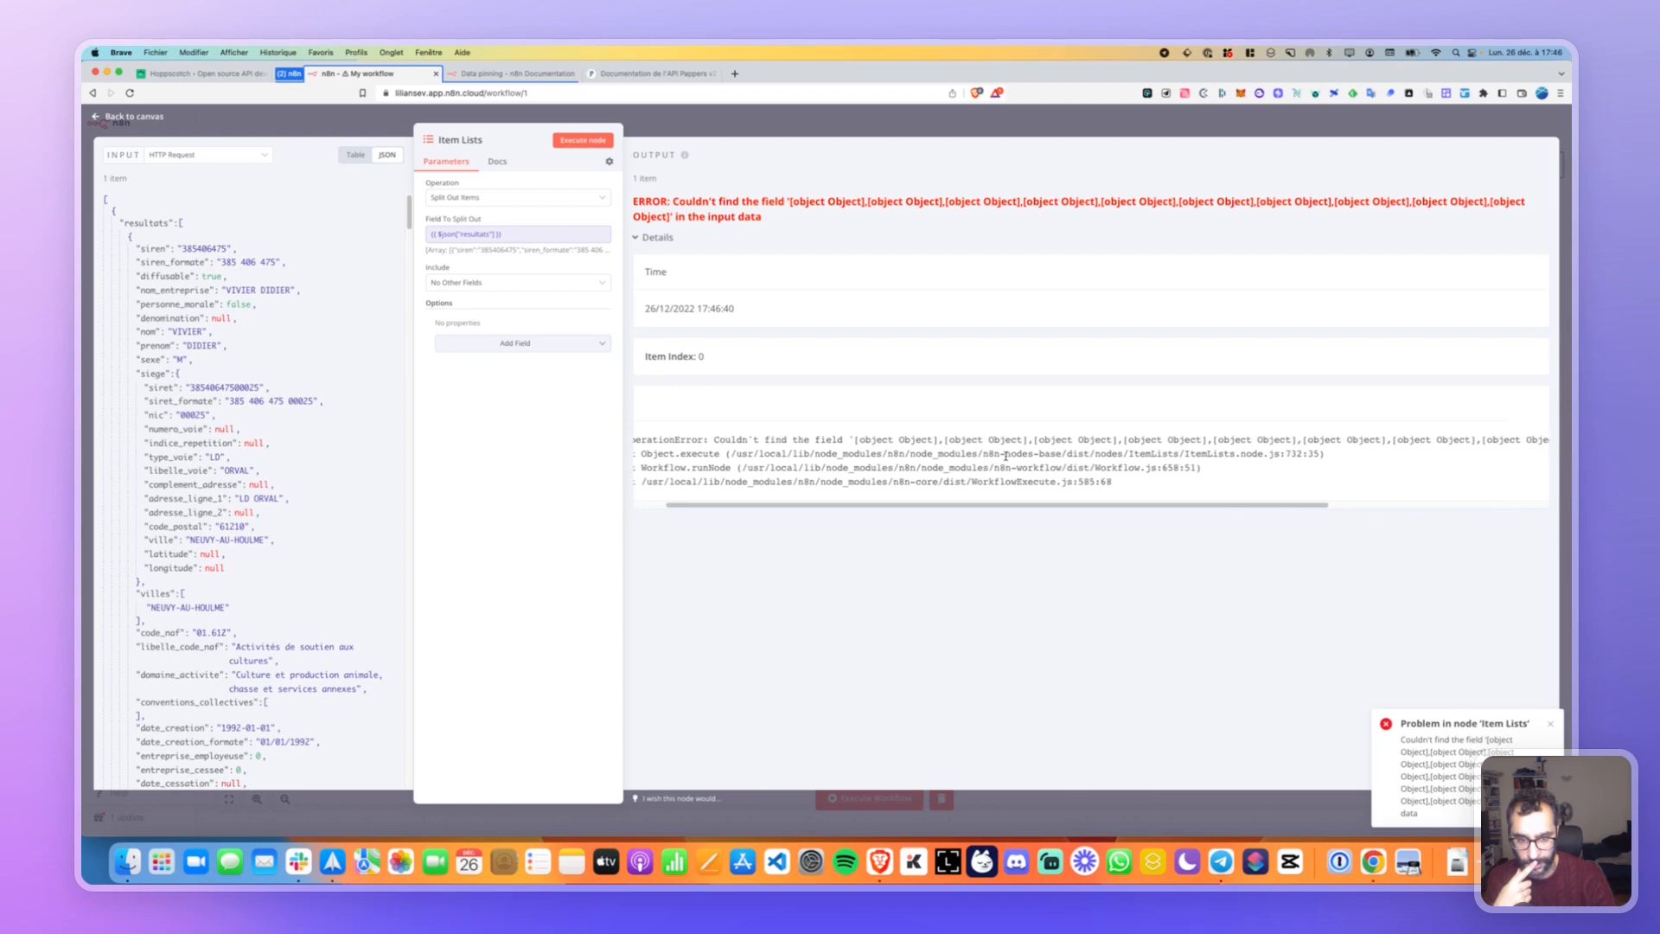
scroll(1006, 455, left, 8)
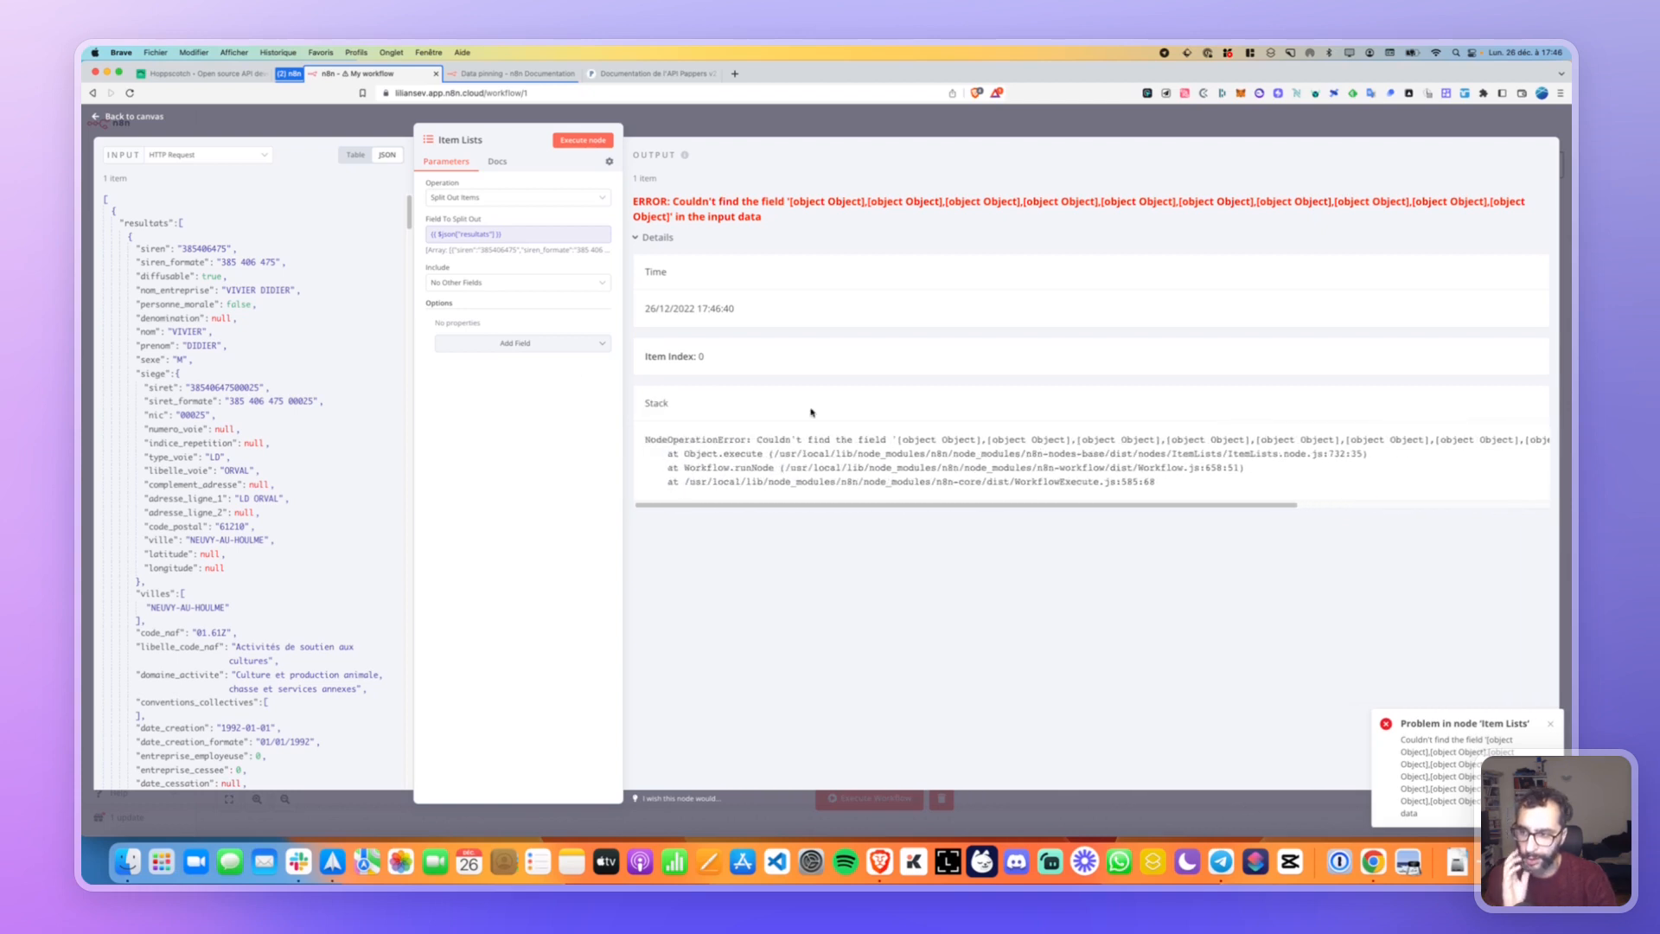
scroll(266, 373, down, 3)
click(355, 155)
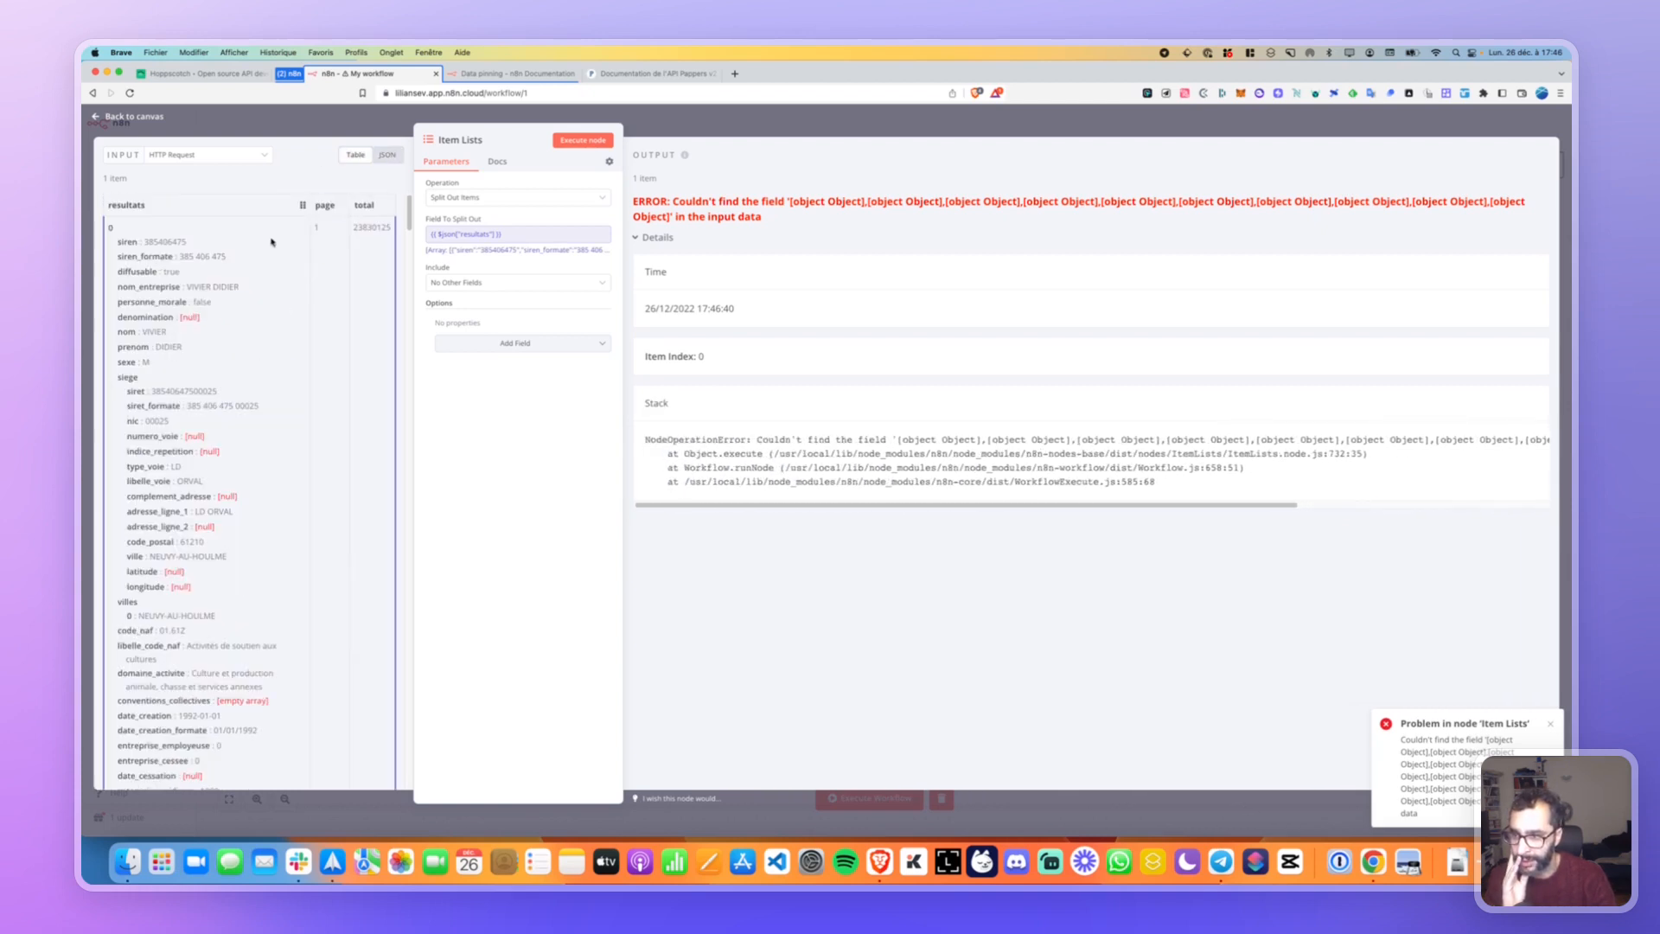
click(497, 163)
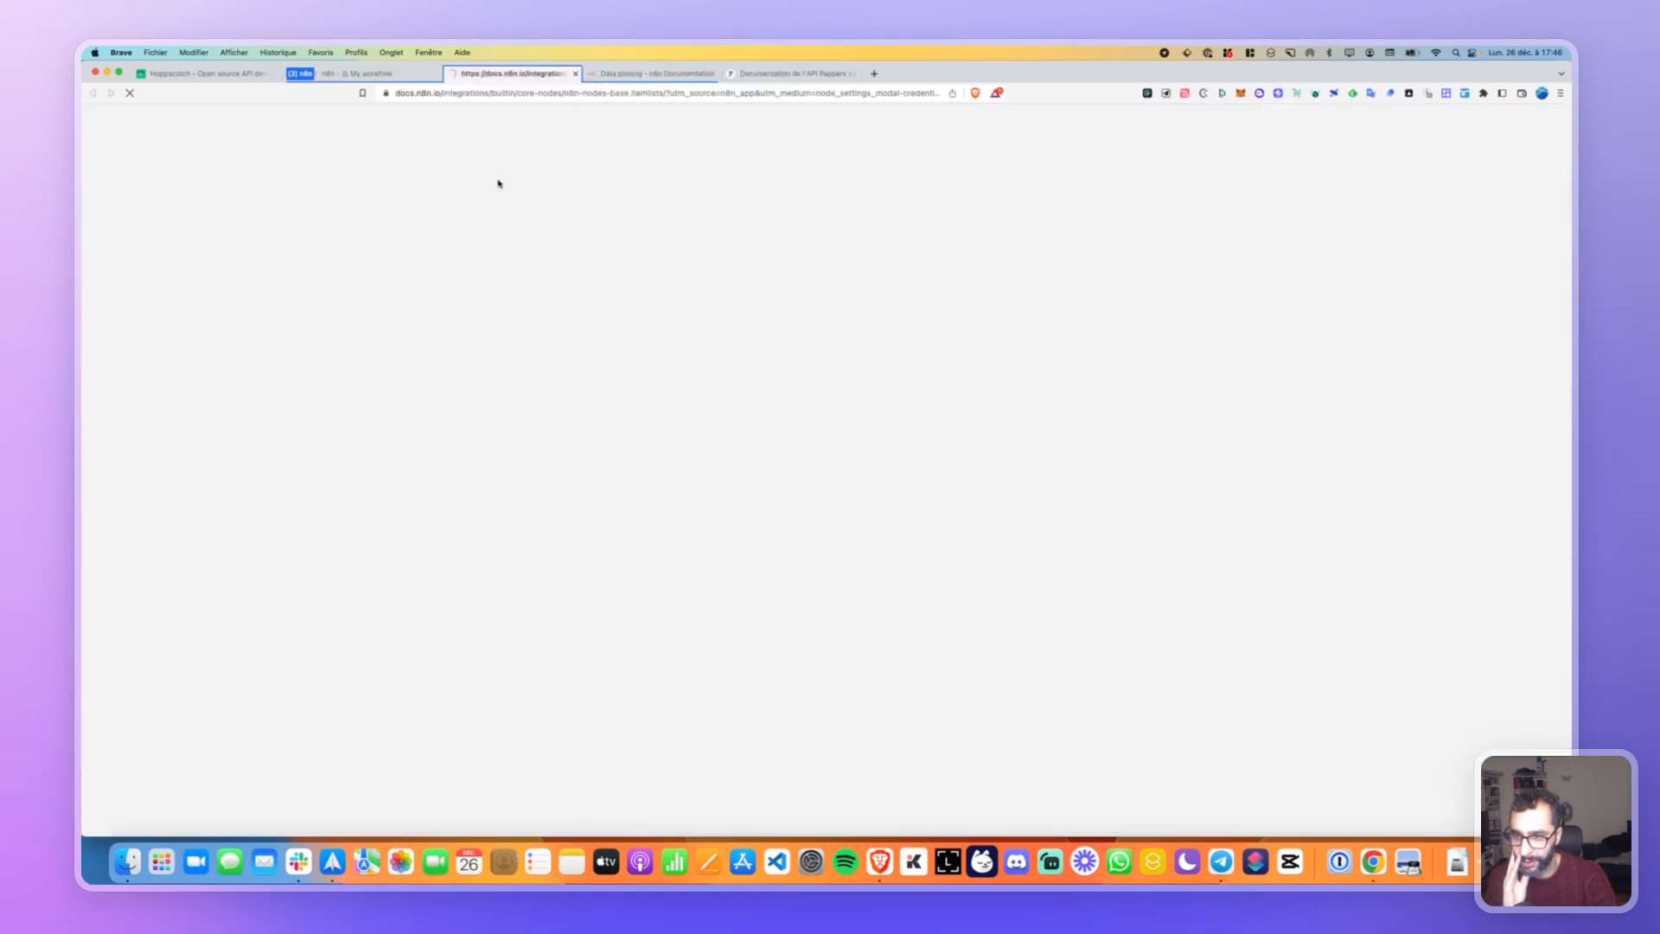
click(575, 76)
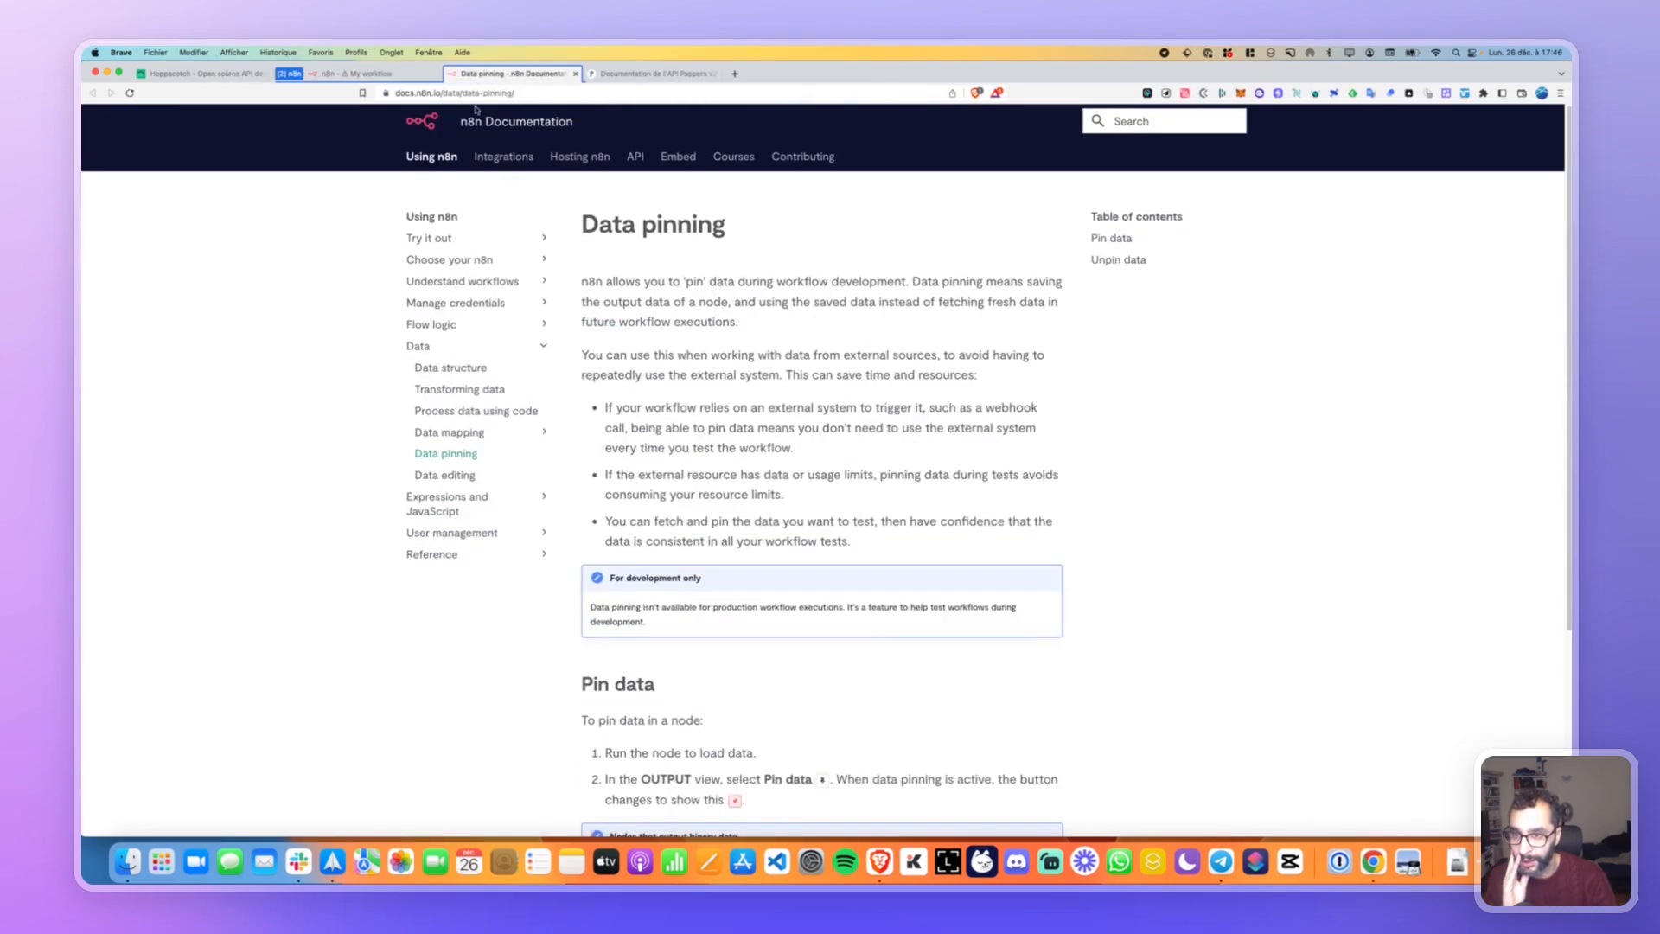
click(406, 74)
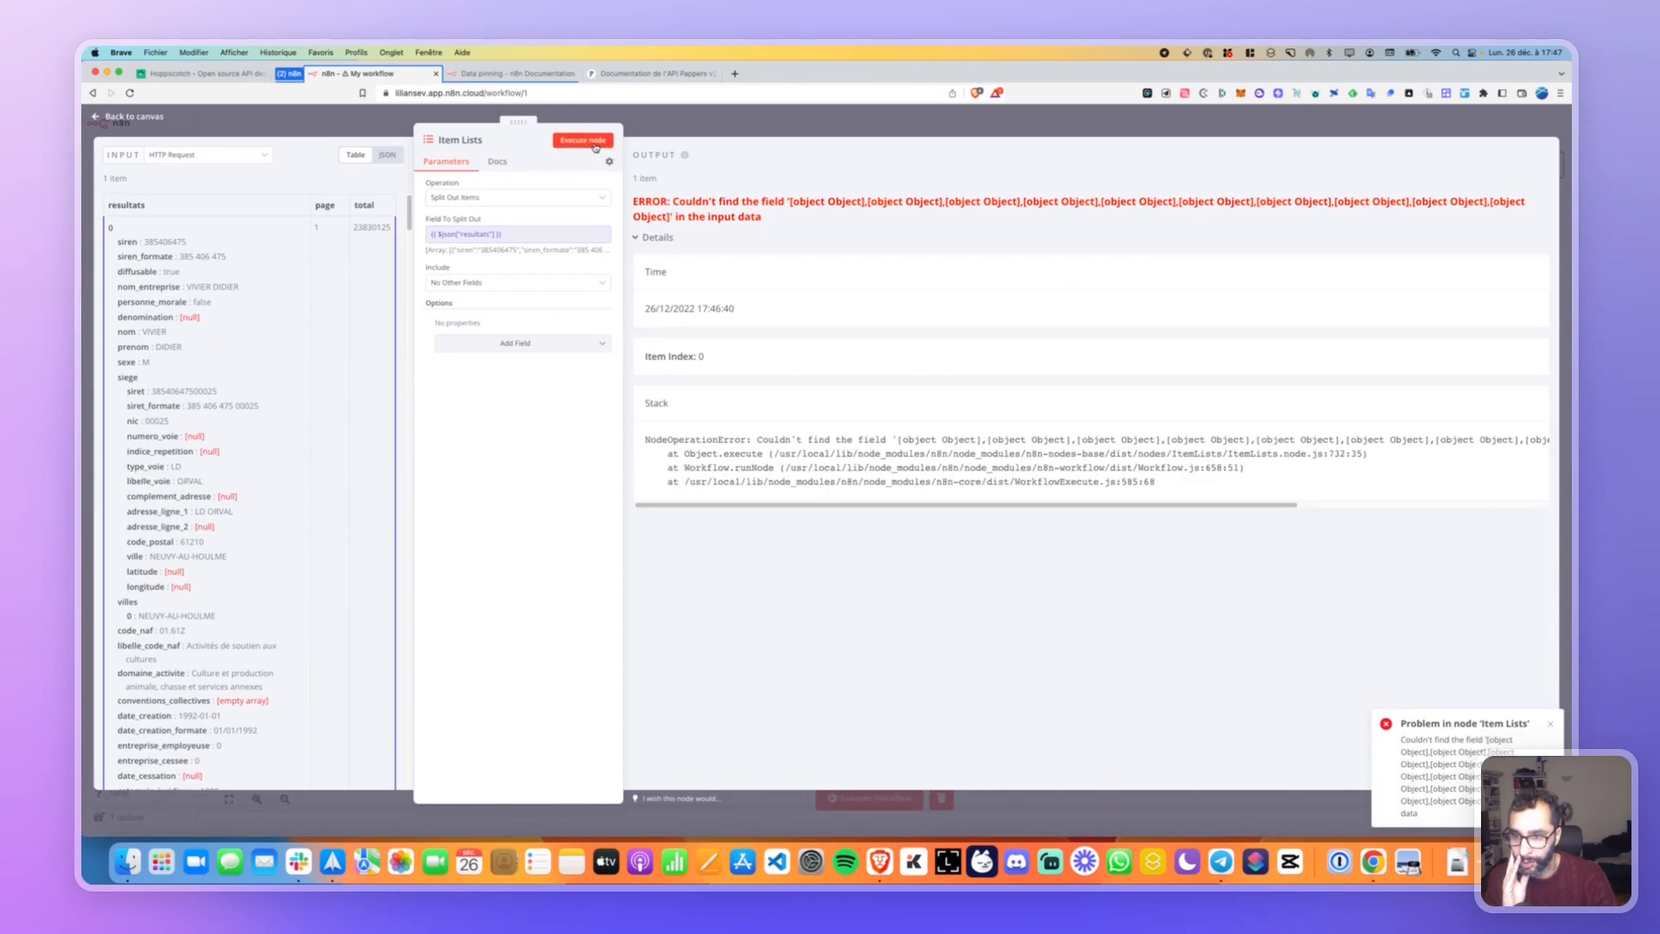
Enable Always Output Data and Retry On Fail, rerun the node, and return to canvas.
click(610, 162)
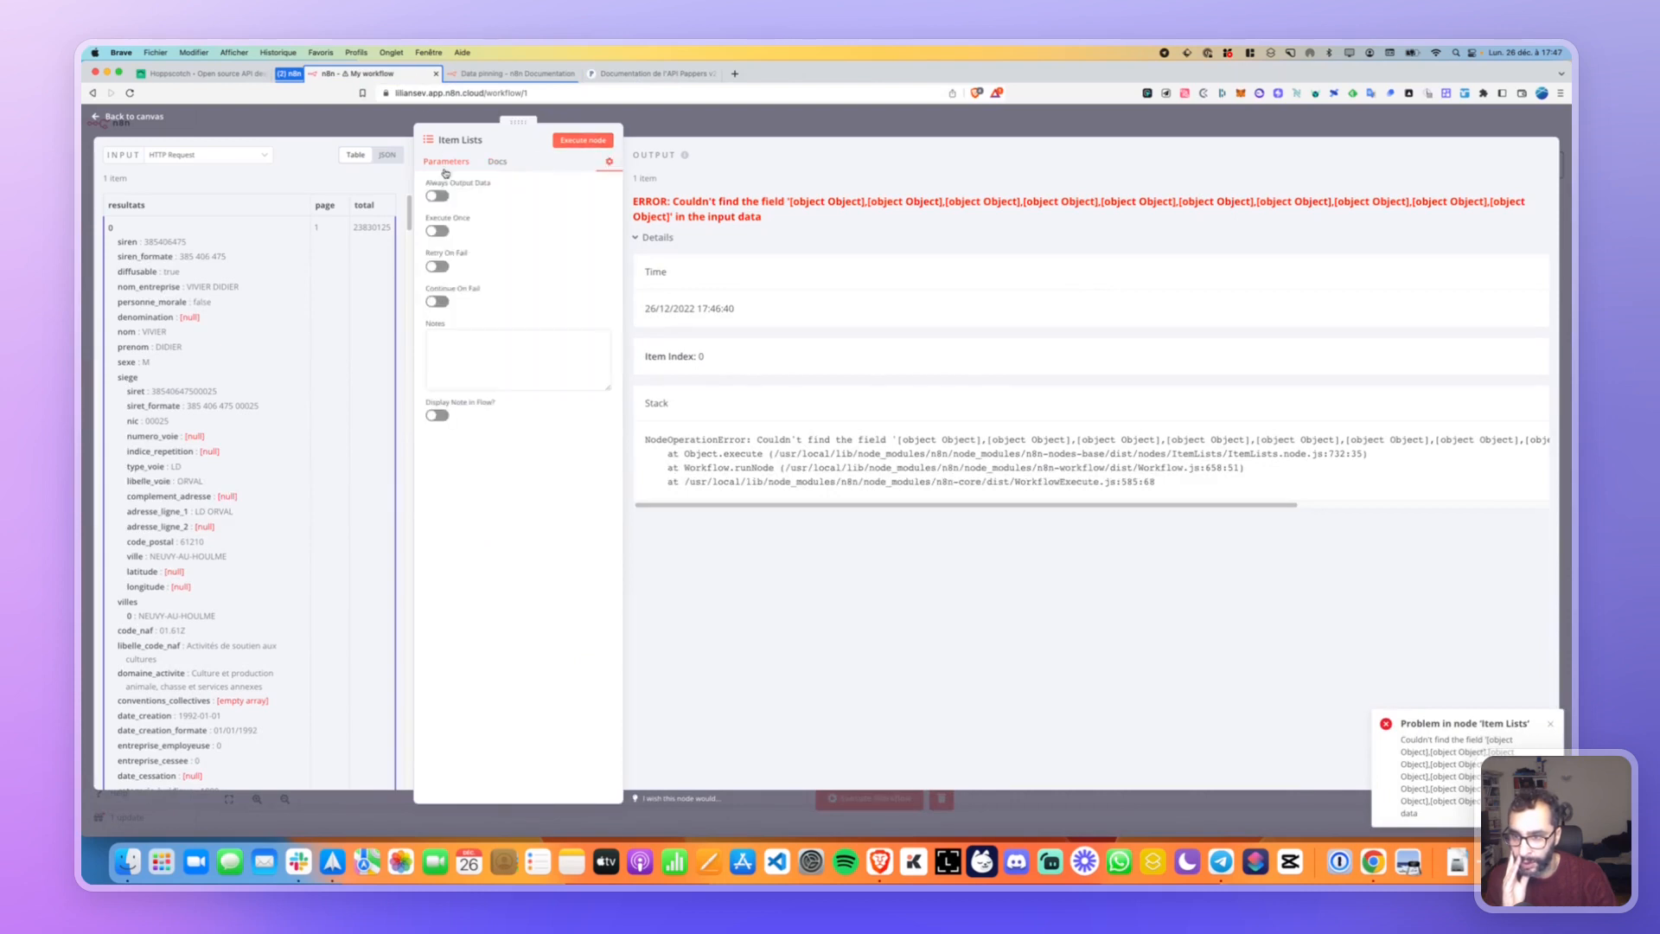
click(439, 197)
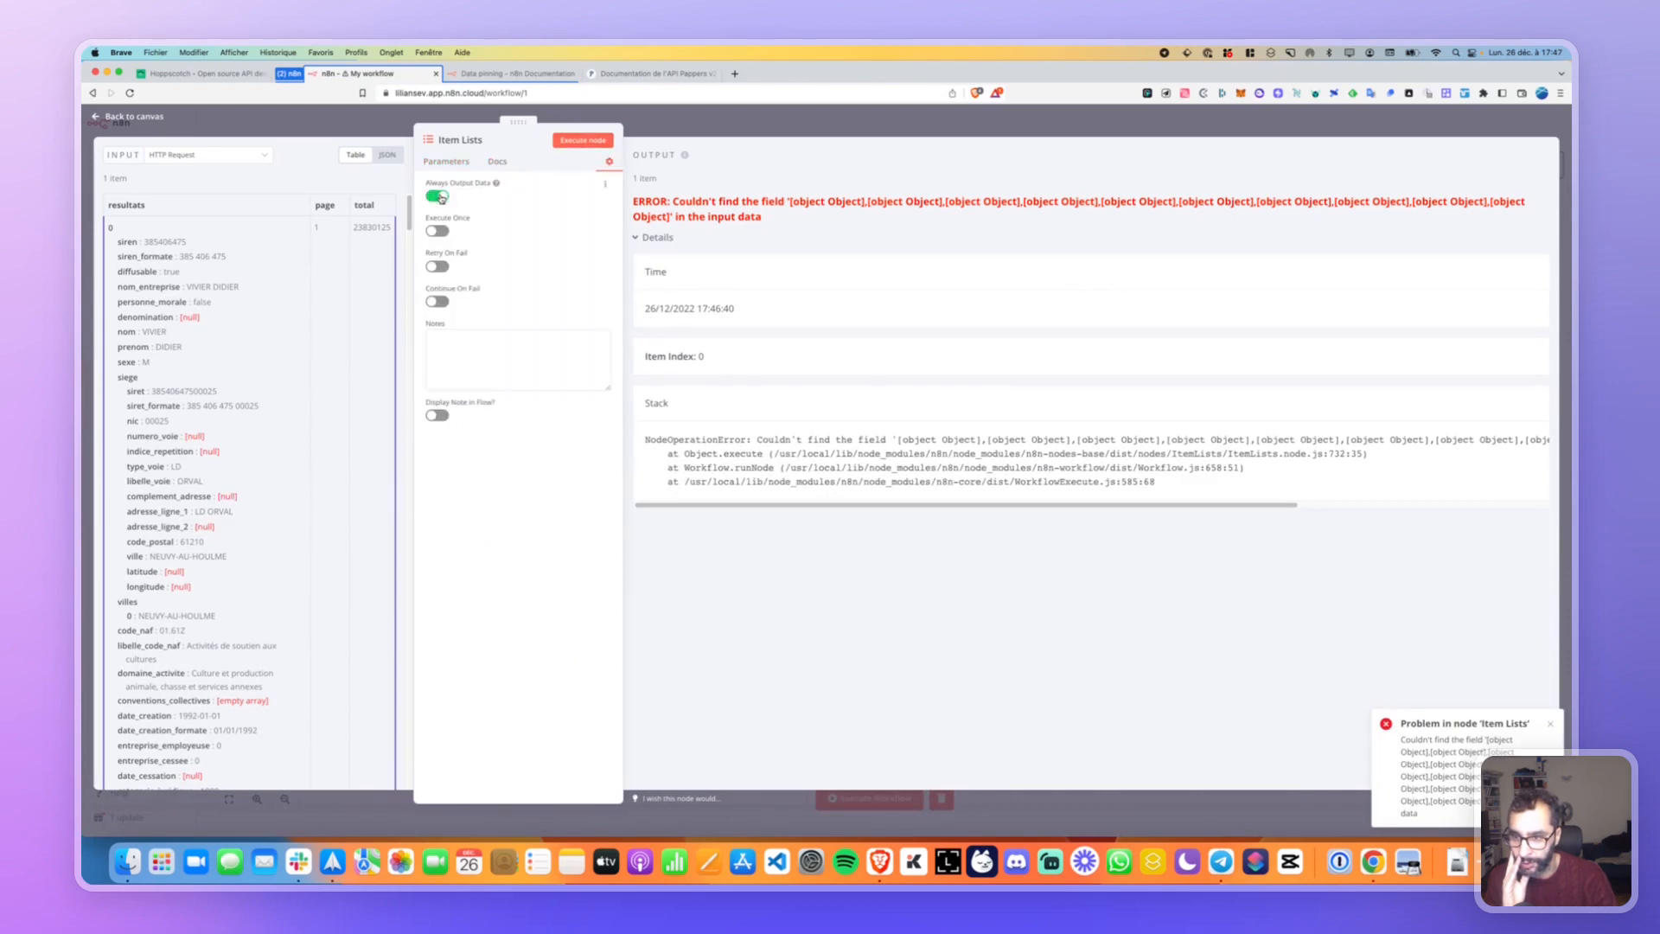
click(438, 266)
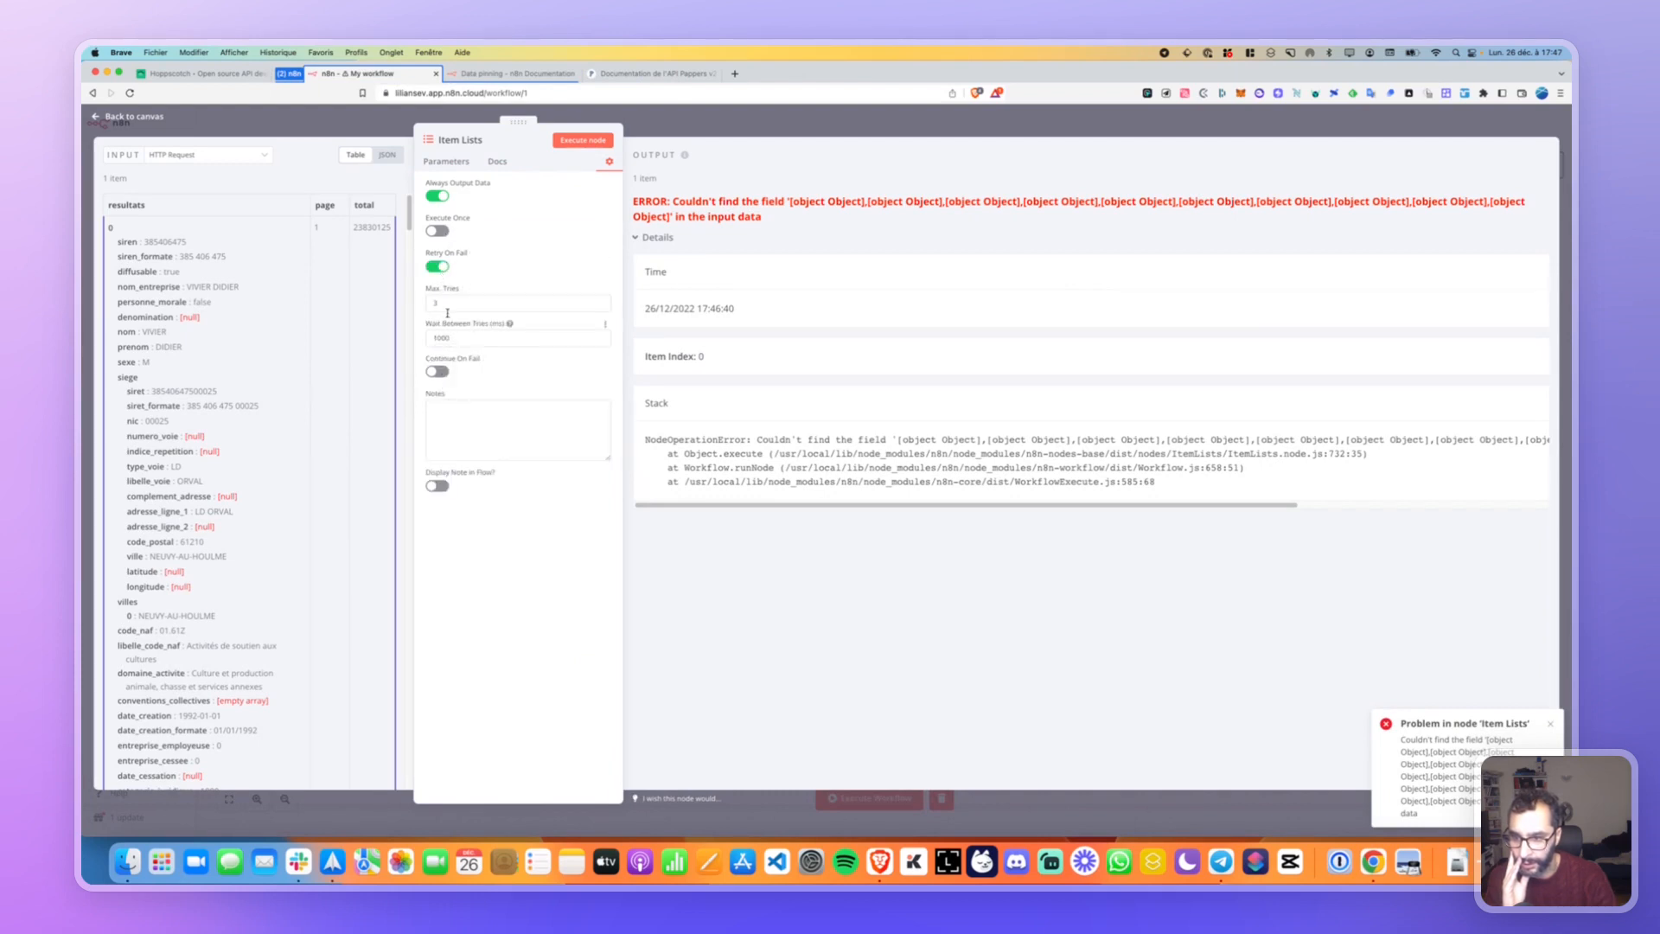
click(473, 163)
click(579, 140)
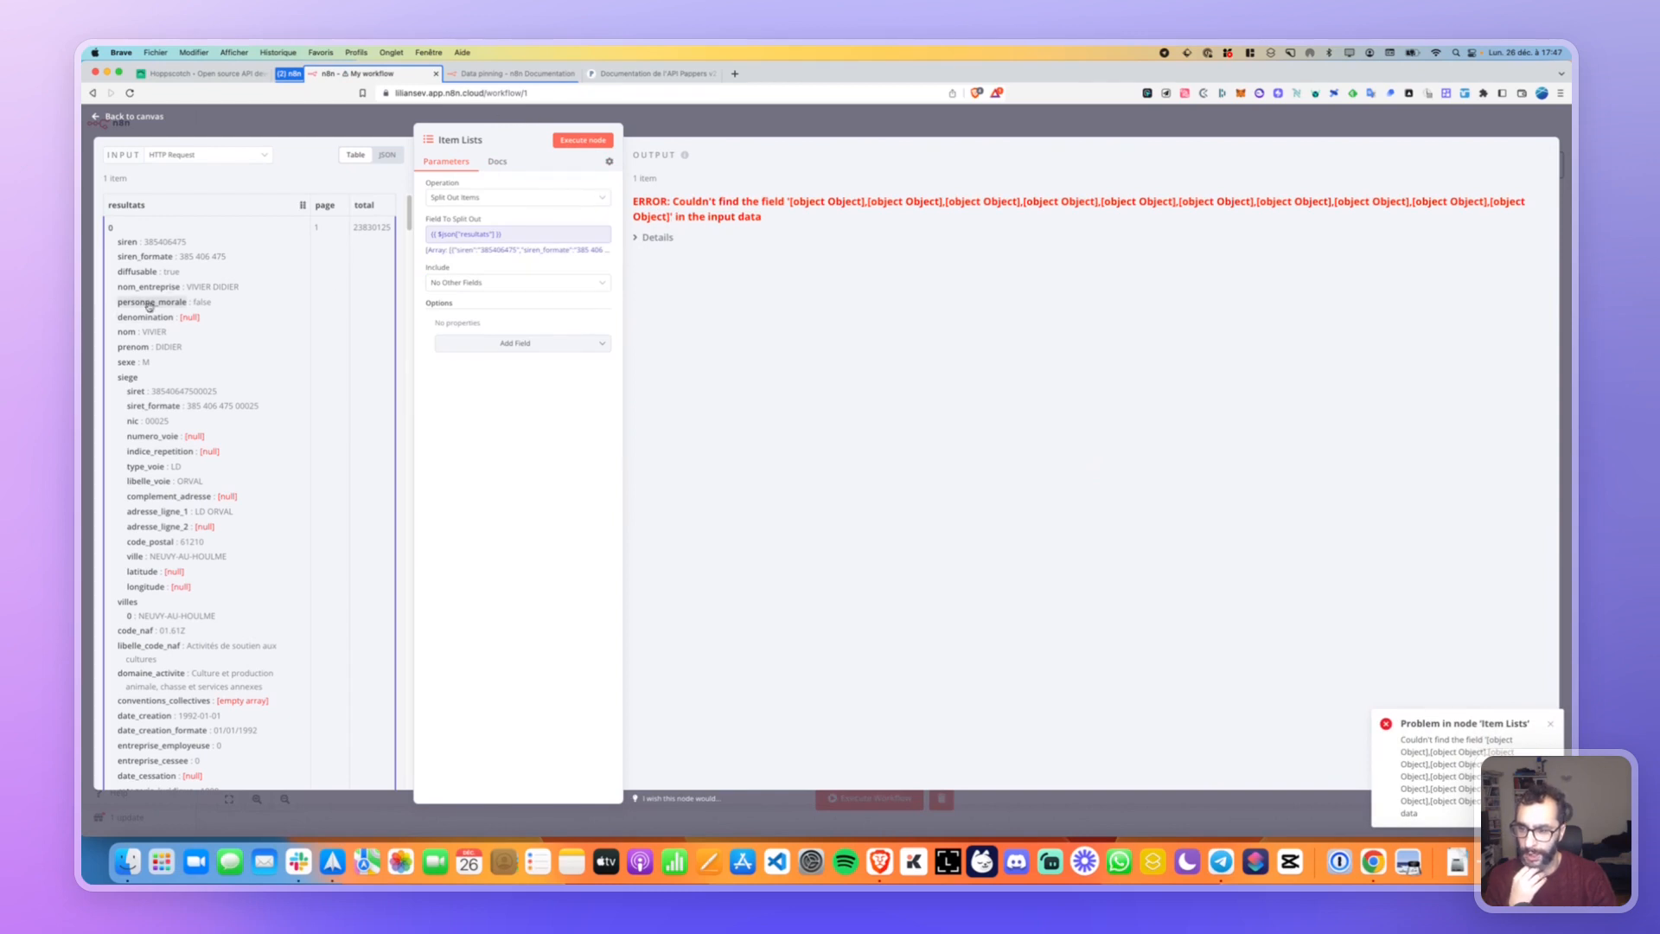
key(Escape)
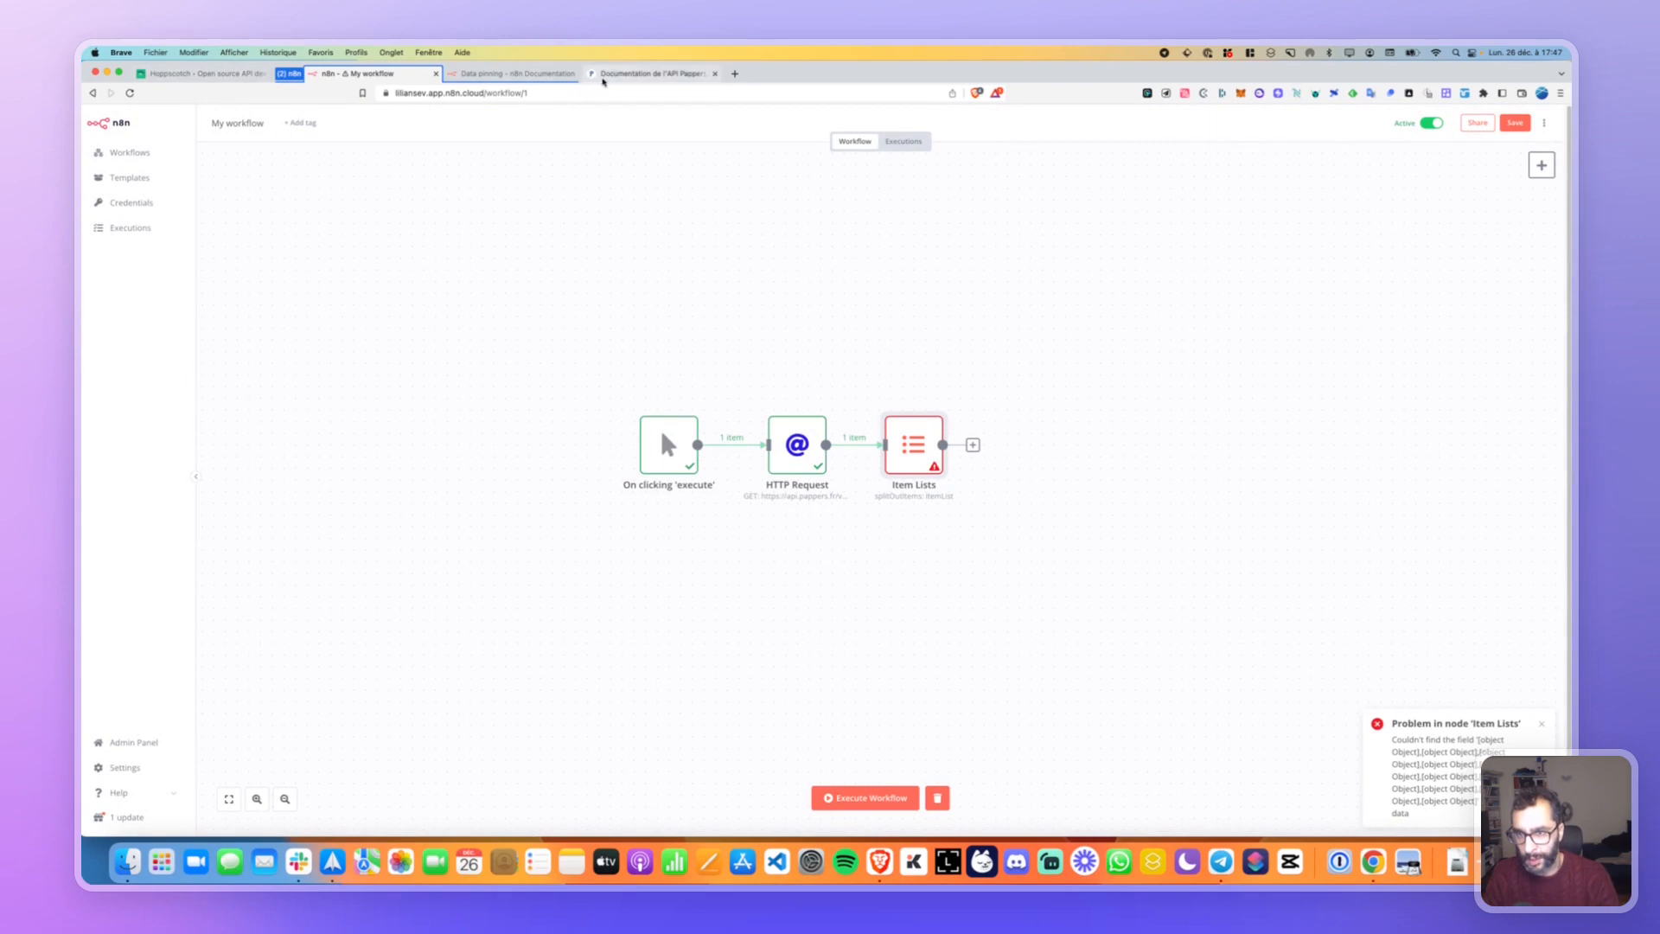
click(641, 74)
click(516, 73)
click(648, 73)
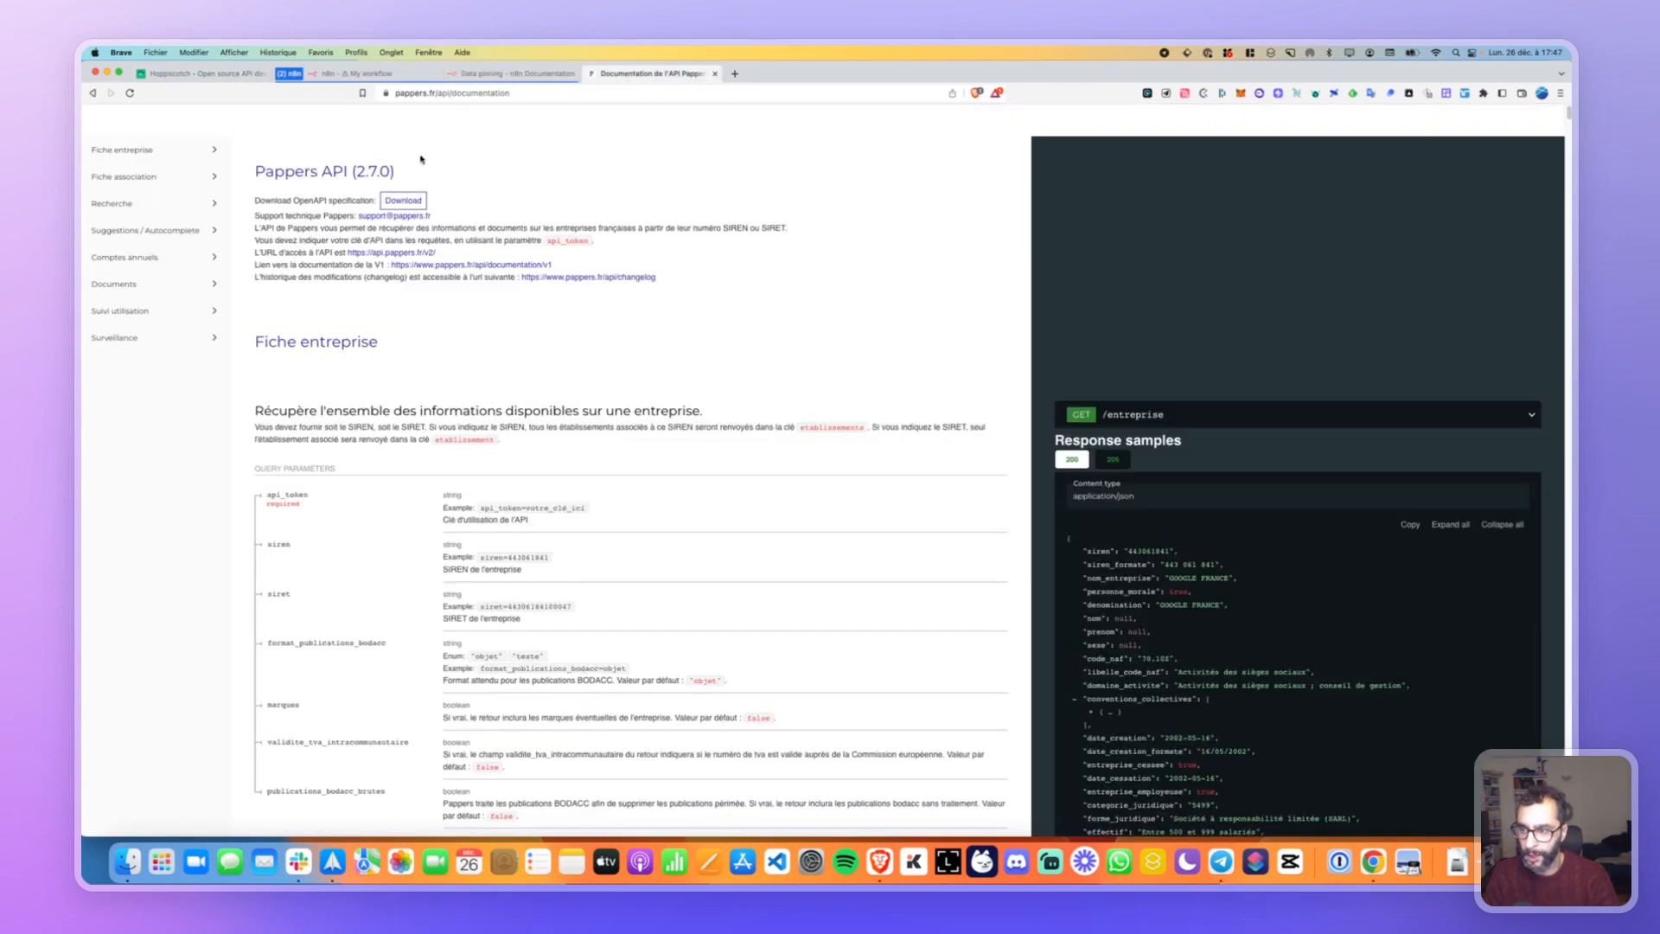
scroll(148, 176, down, 3)
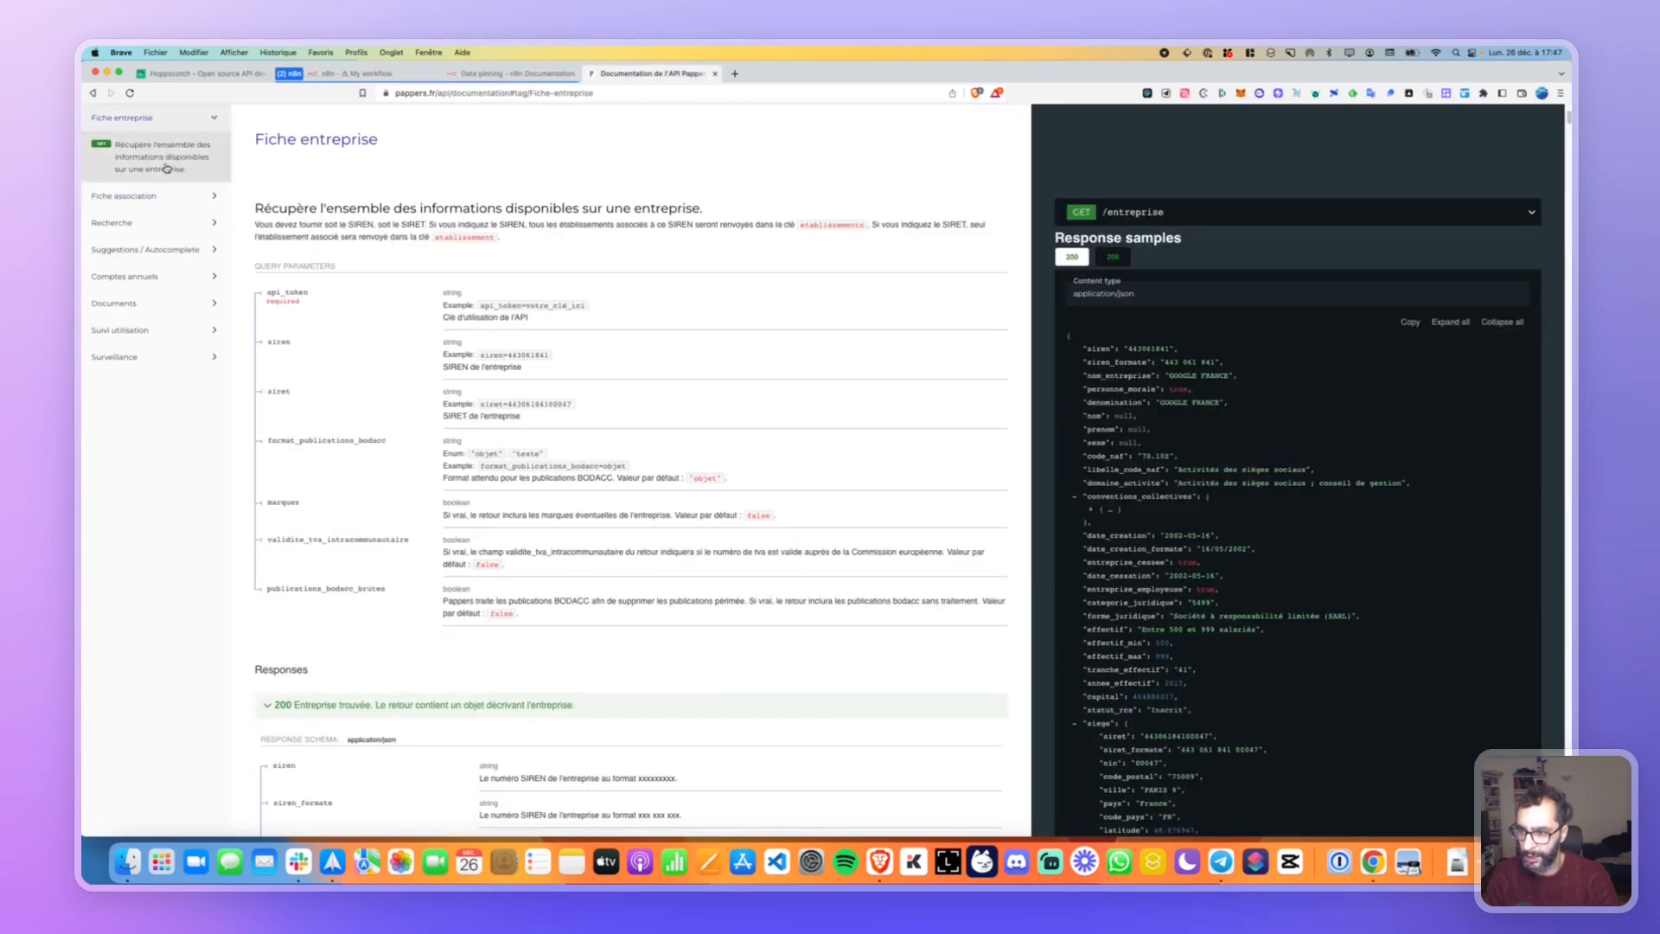
click(161, 160)
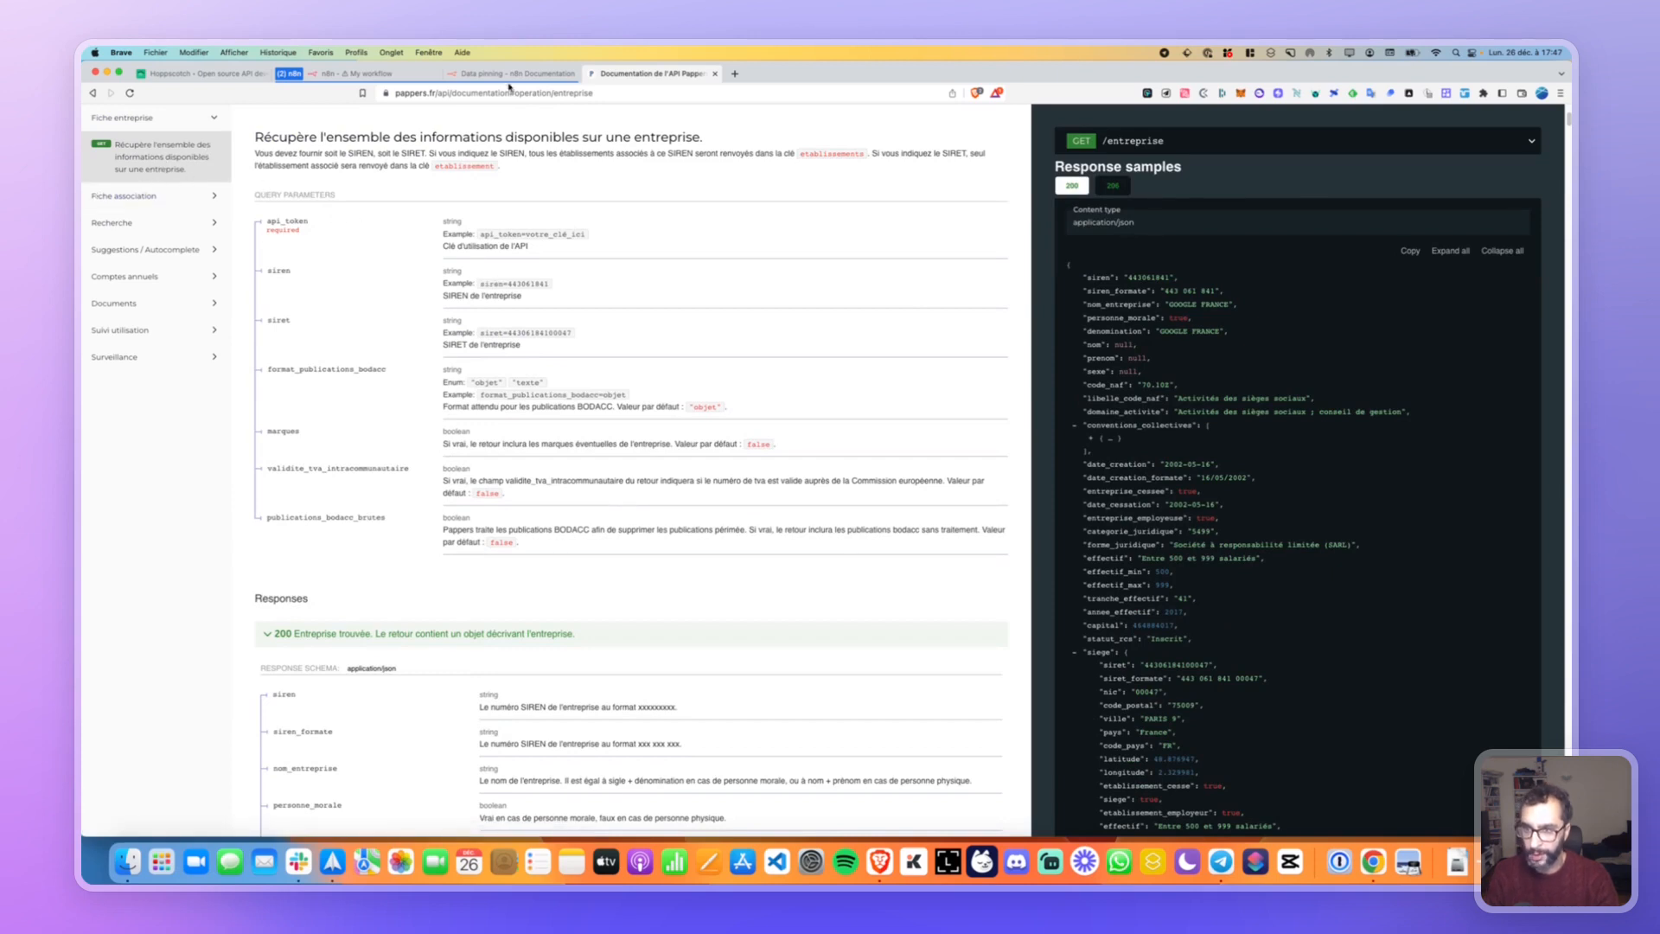
click(363, 74)
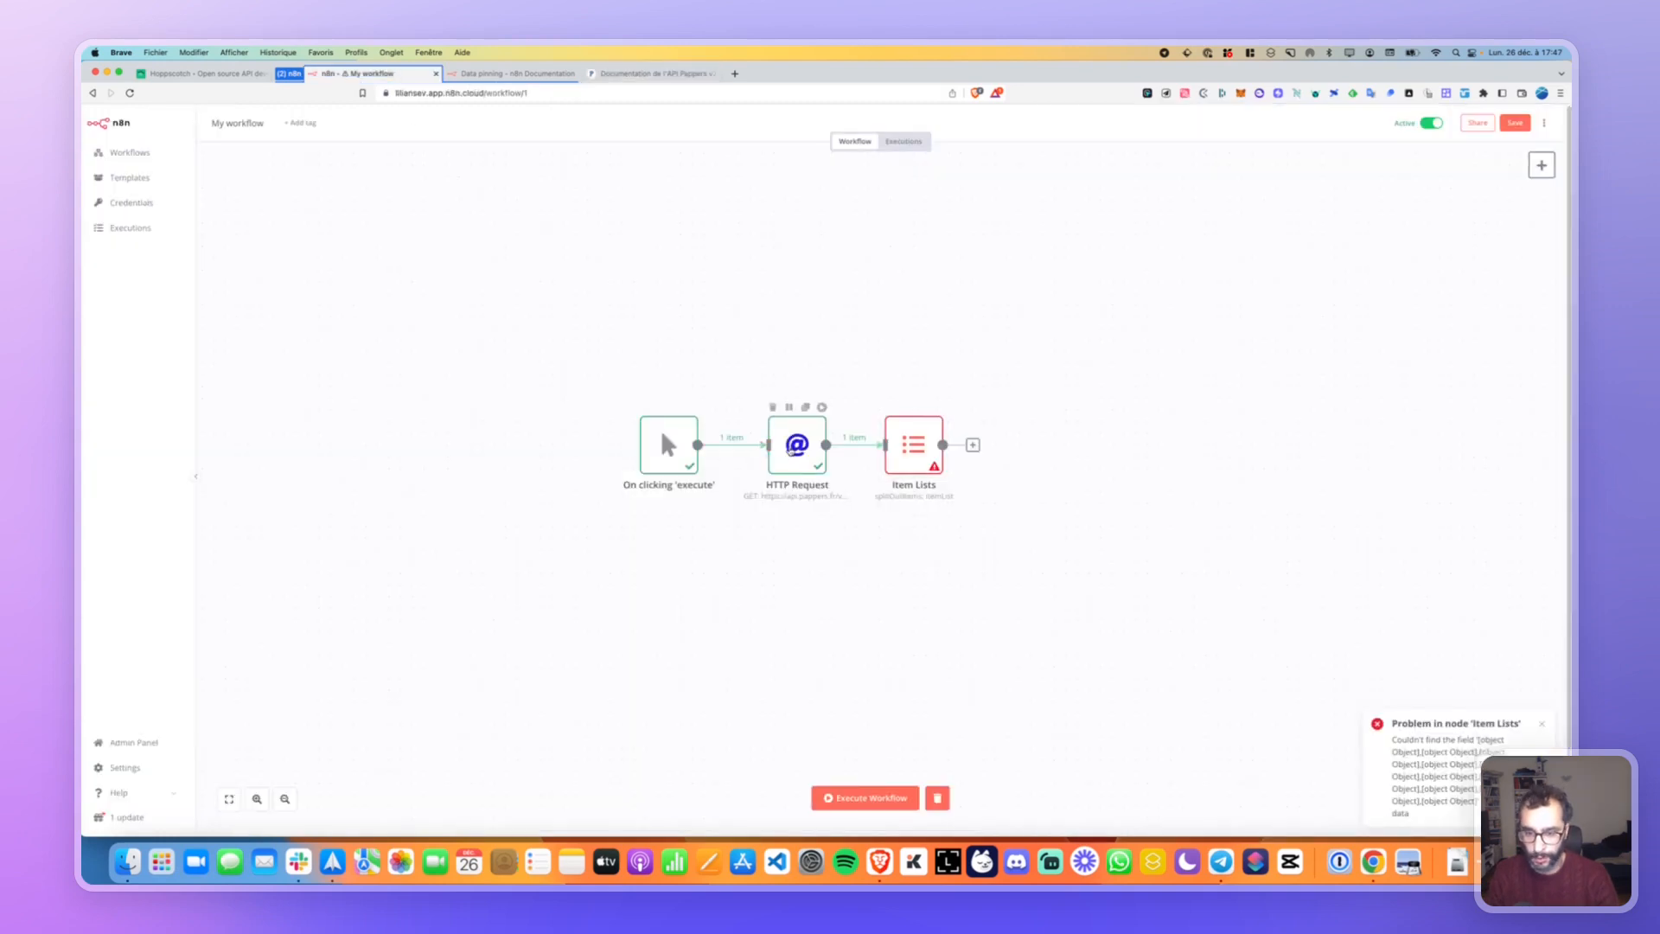
Add a new query parameter named siren to the HTTP Request node.
double_click(789, 450)
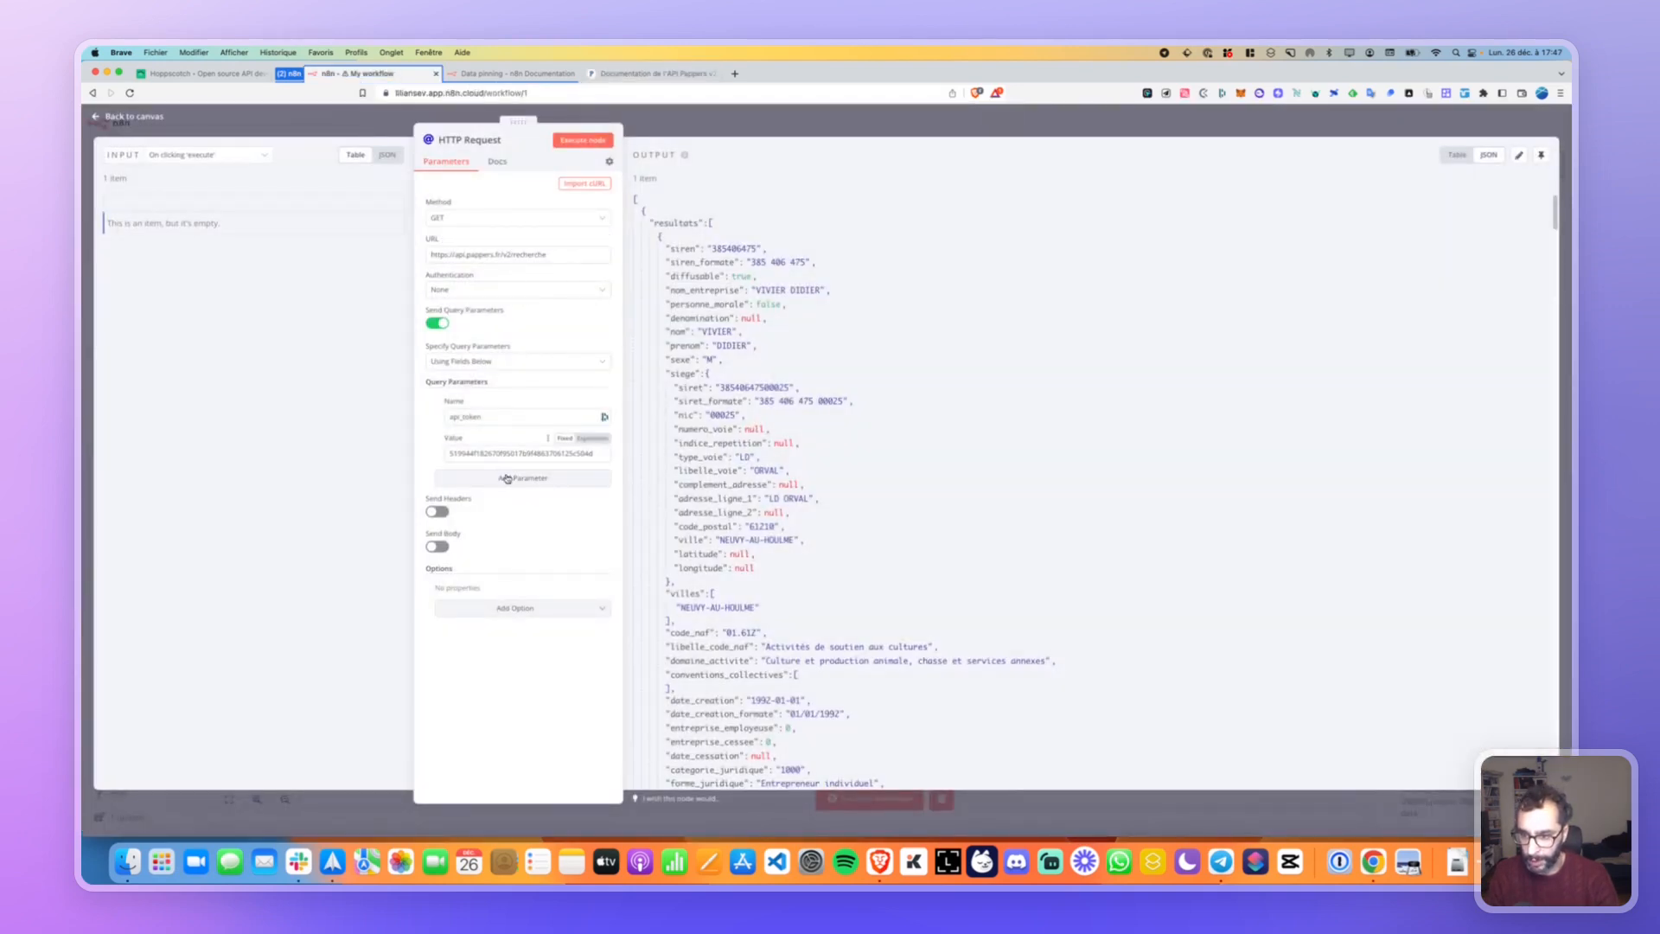
click(507, 478)
click(455, 499)
text(sire)
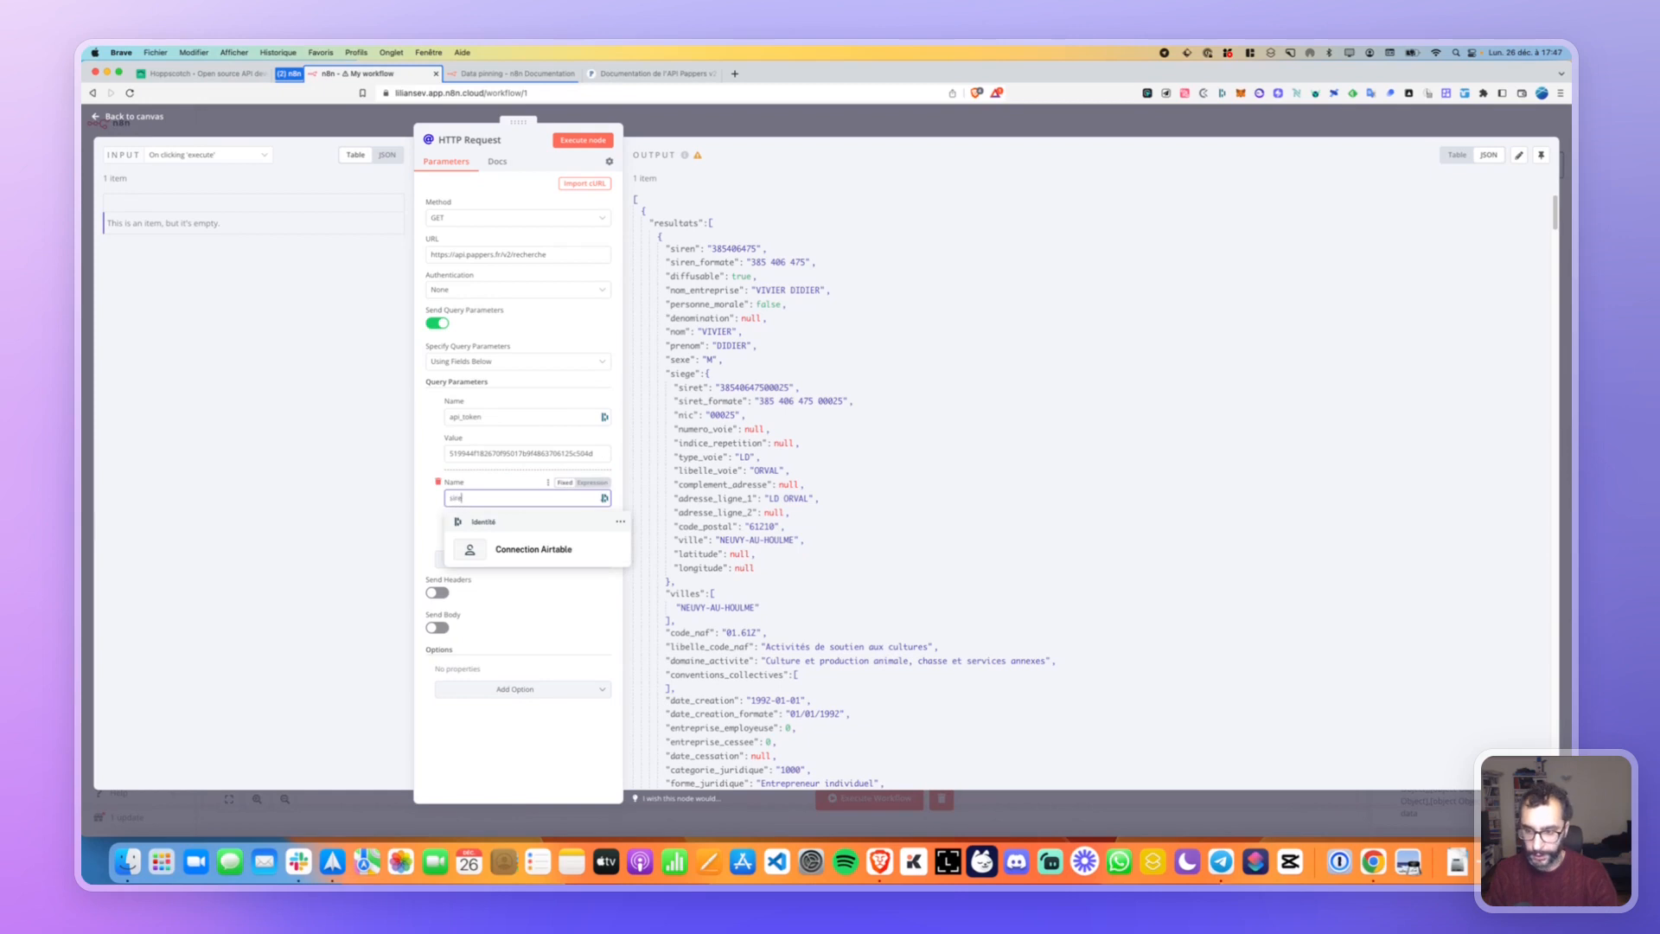
text(n)
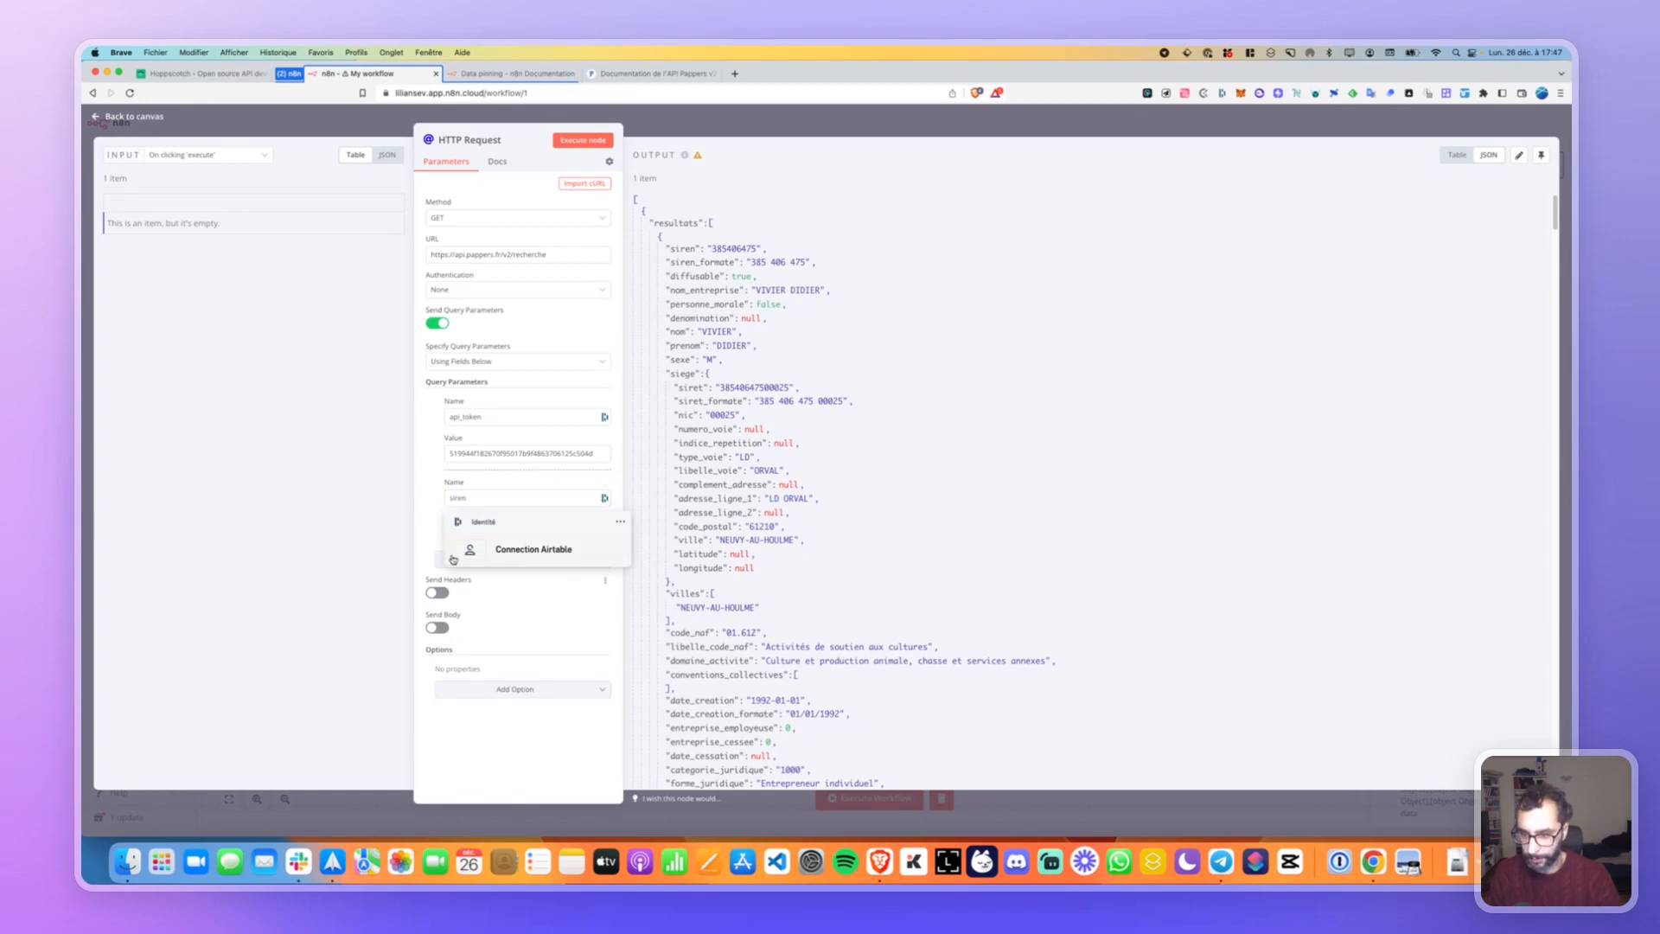
click(473, 532)
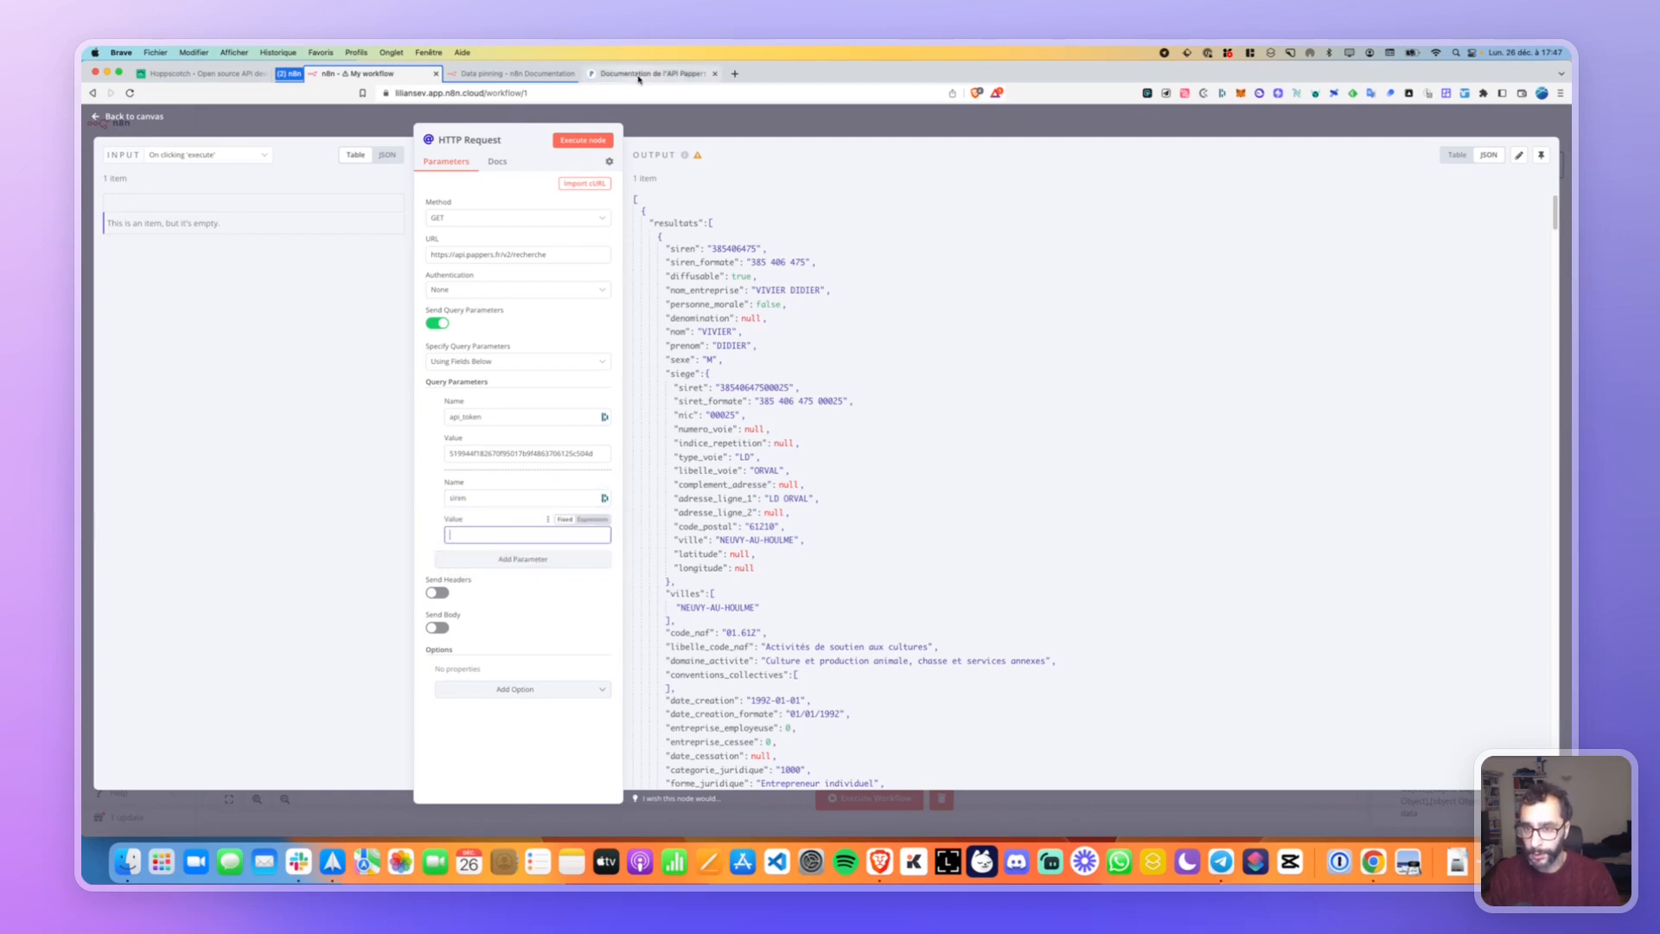
Look up QRONOS on the Pappers website and paste its SIREN as the siren value.
click(734, 73)
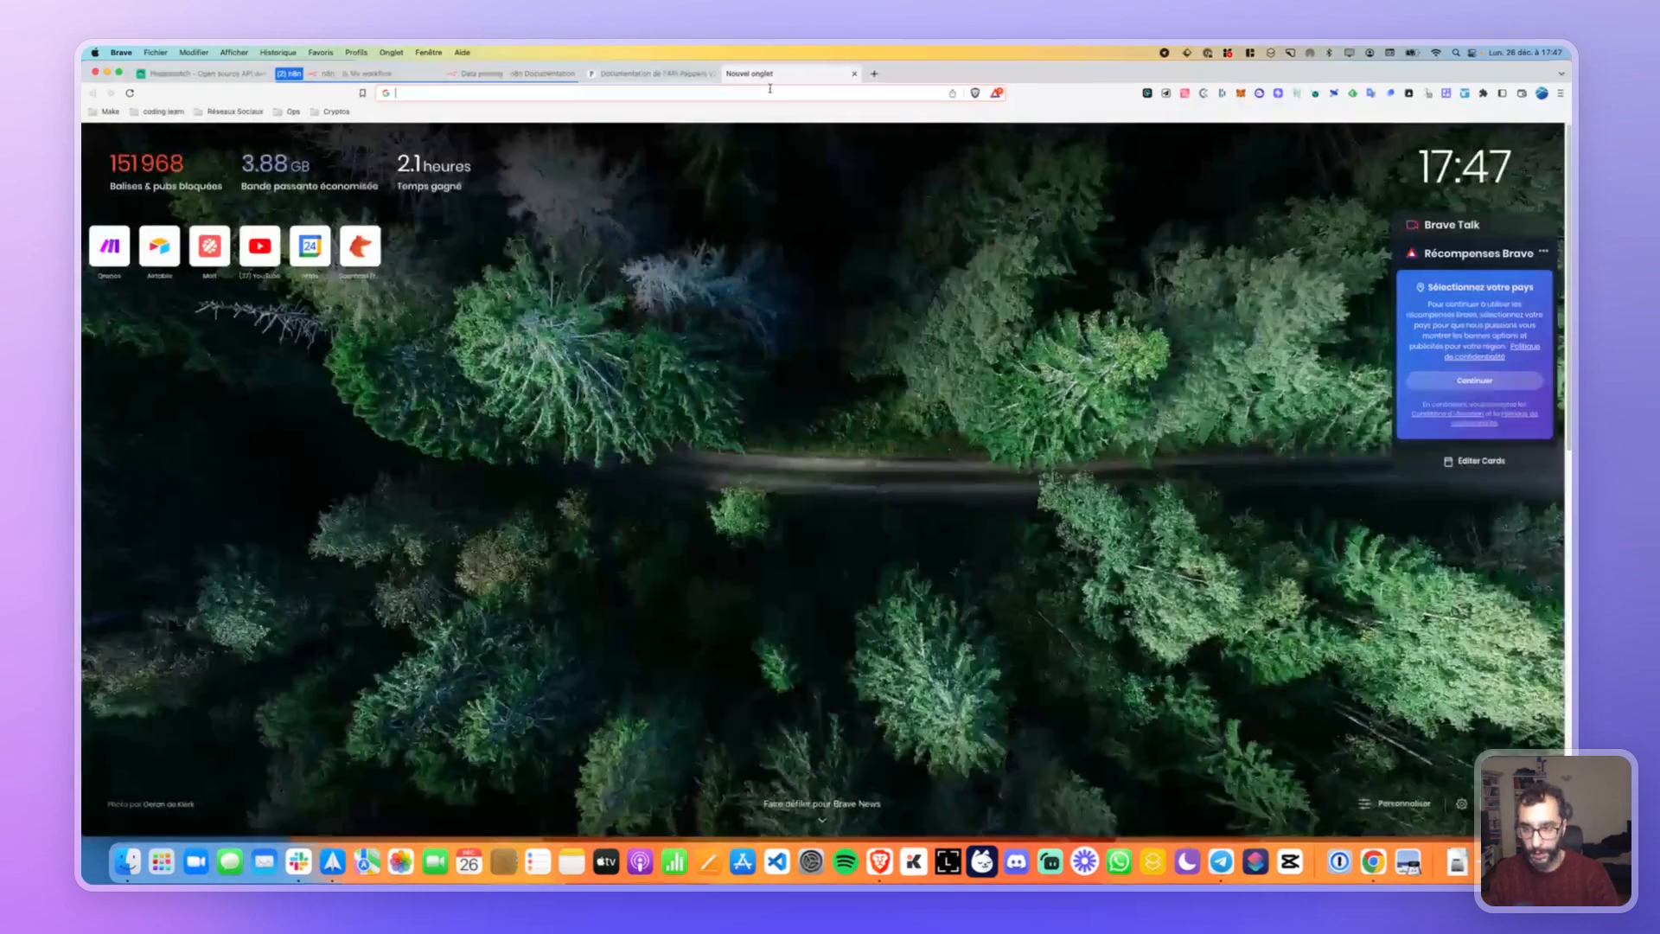
text(pappers.fr)
key(Return)
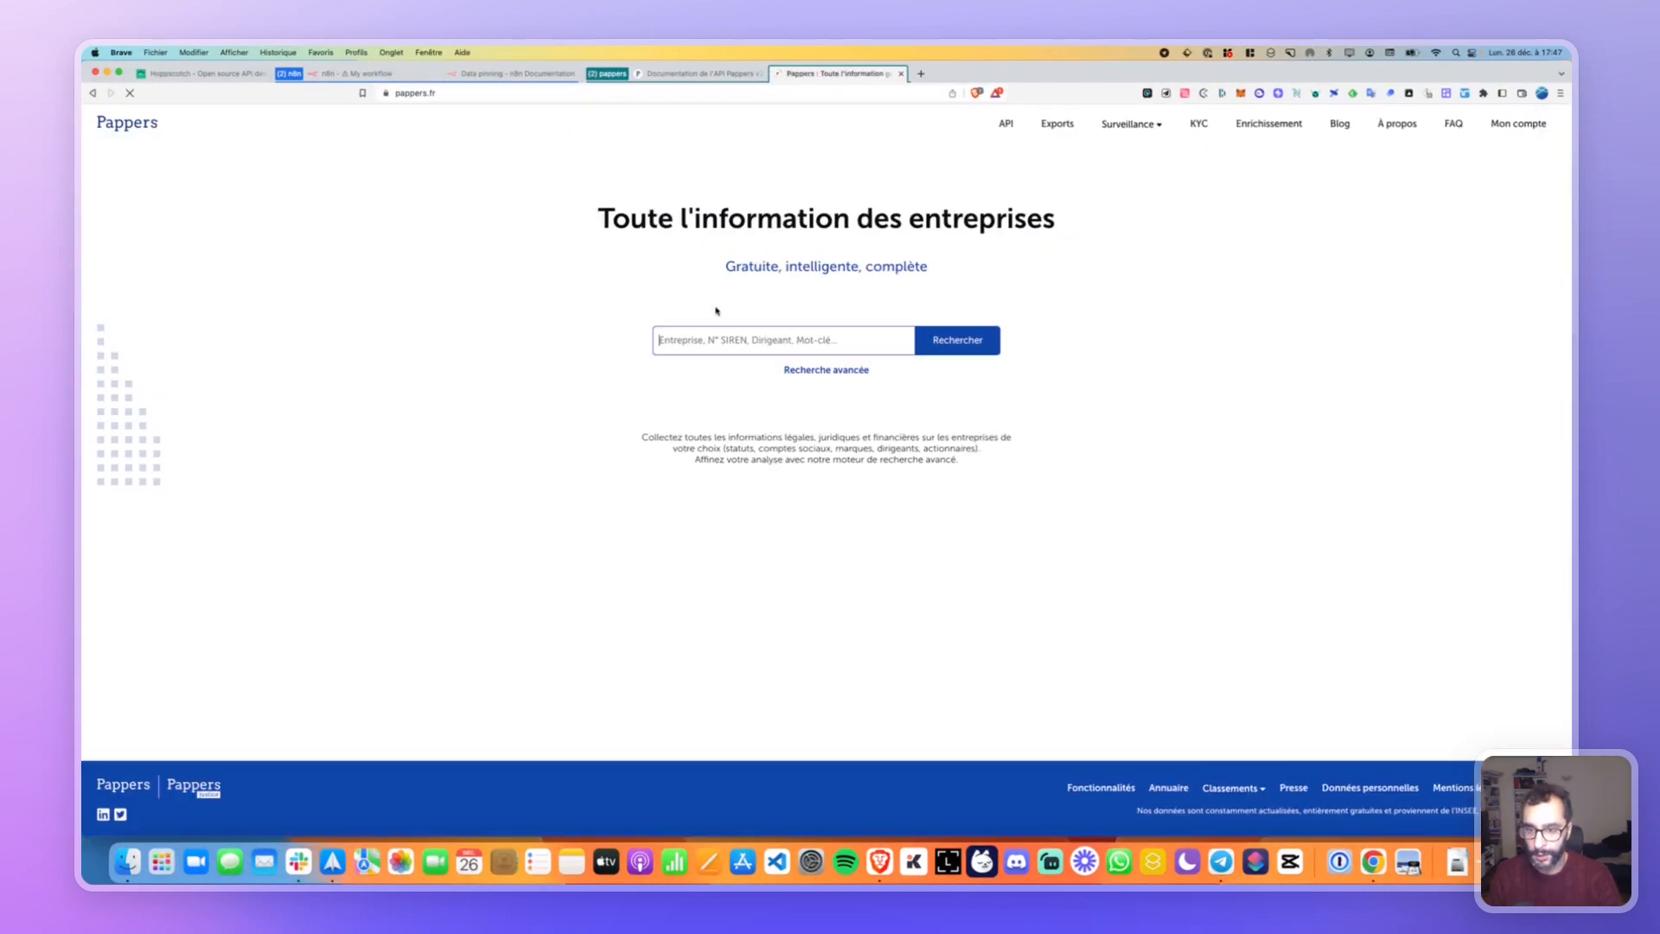
text(qronos)
key(Return)
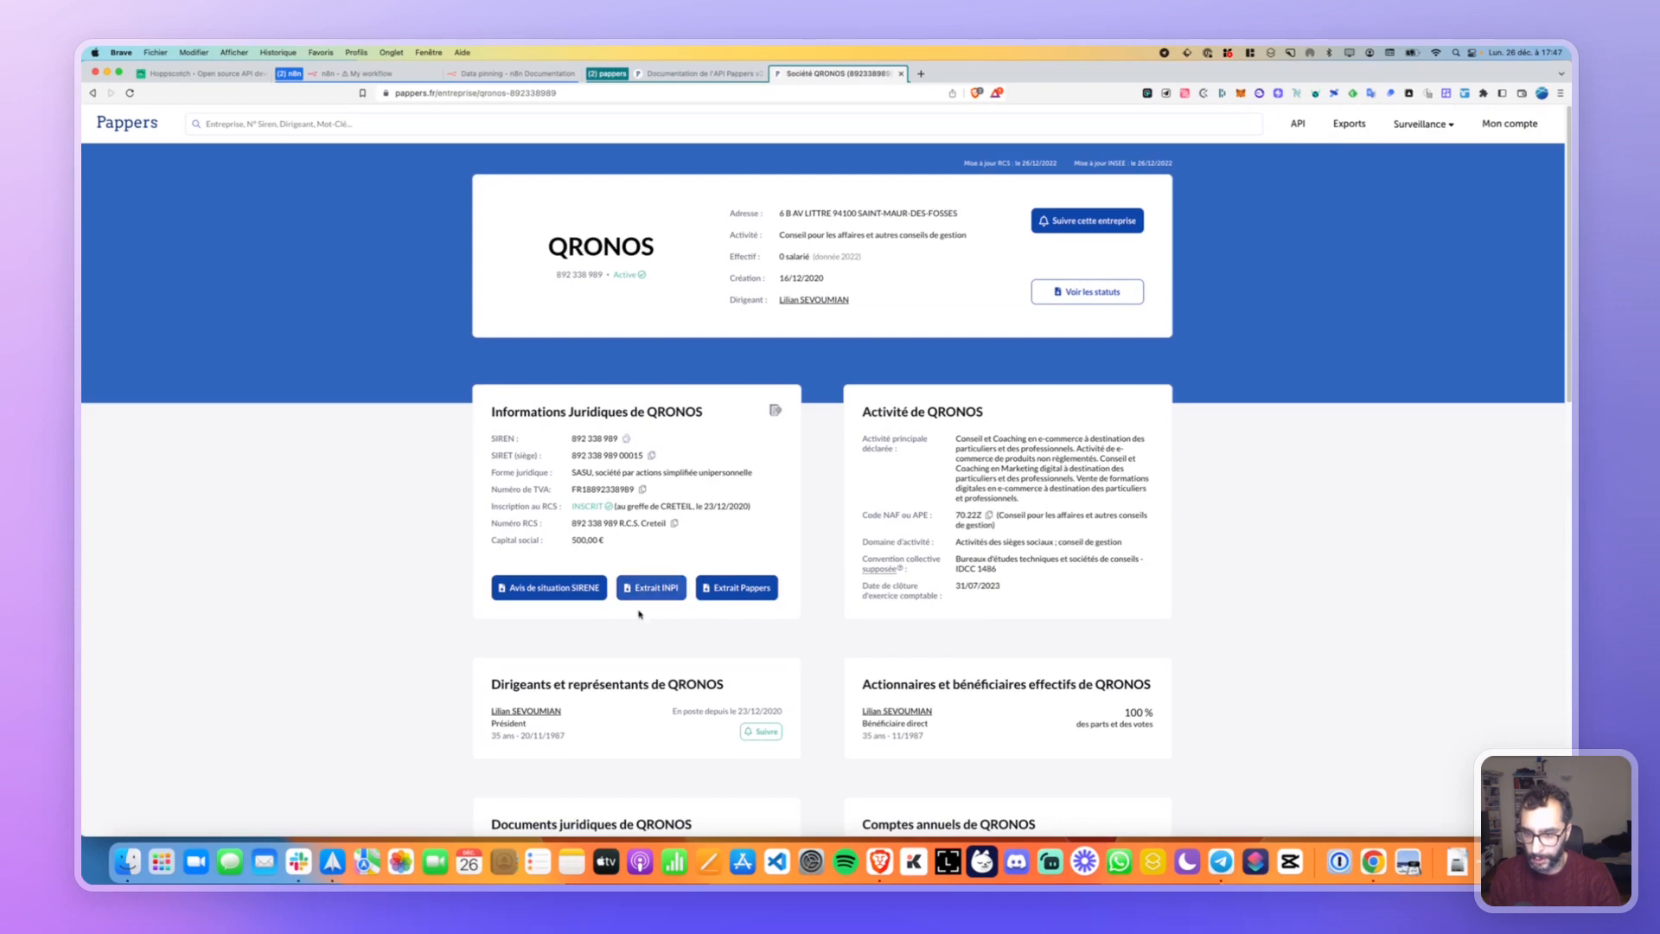
scroll(637, 605, down, 2)
scroll(637, 605, up, 2)
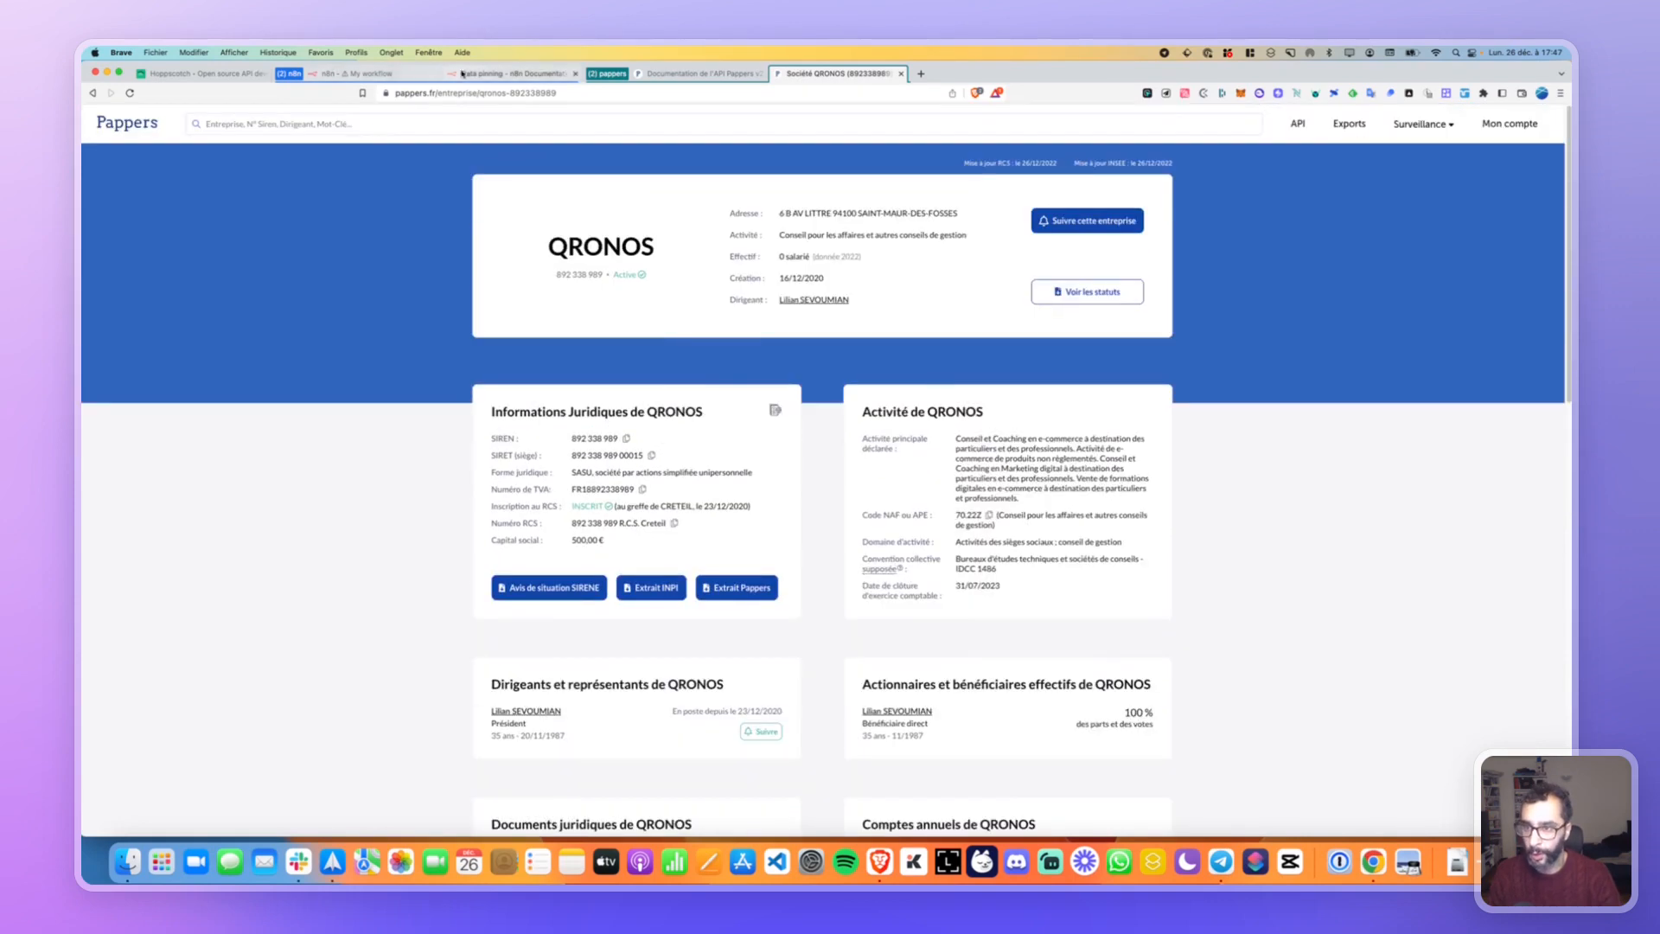
click(476, 74)
click(372, 74)
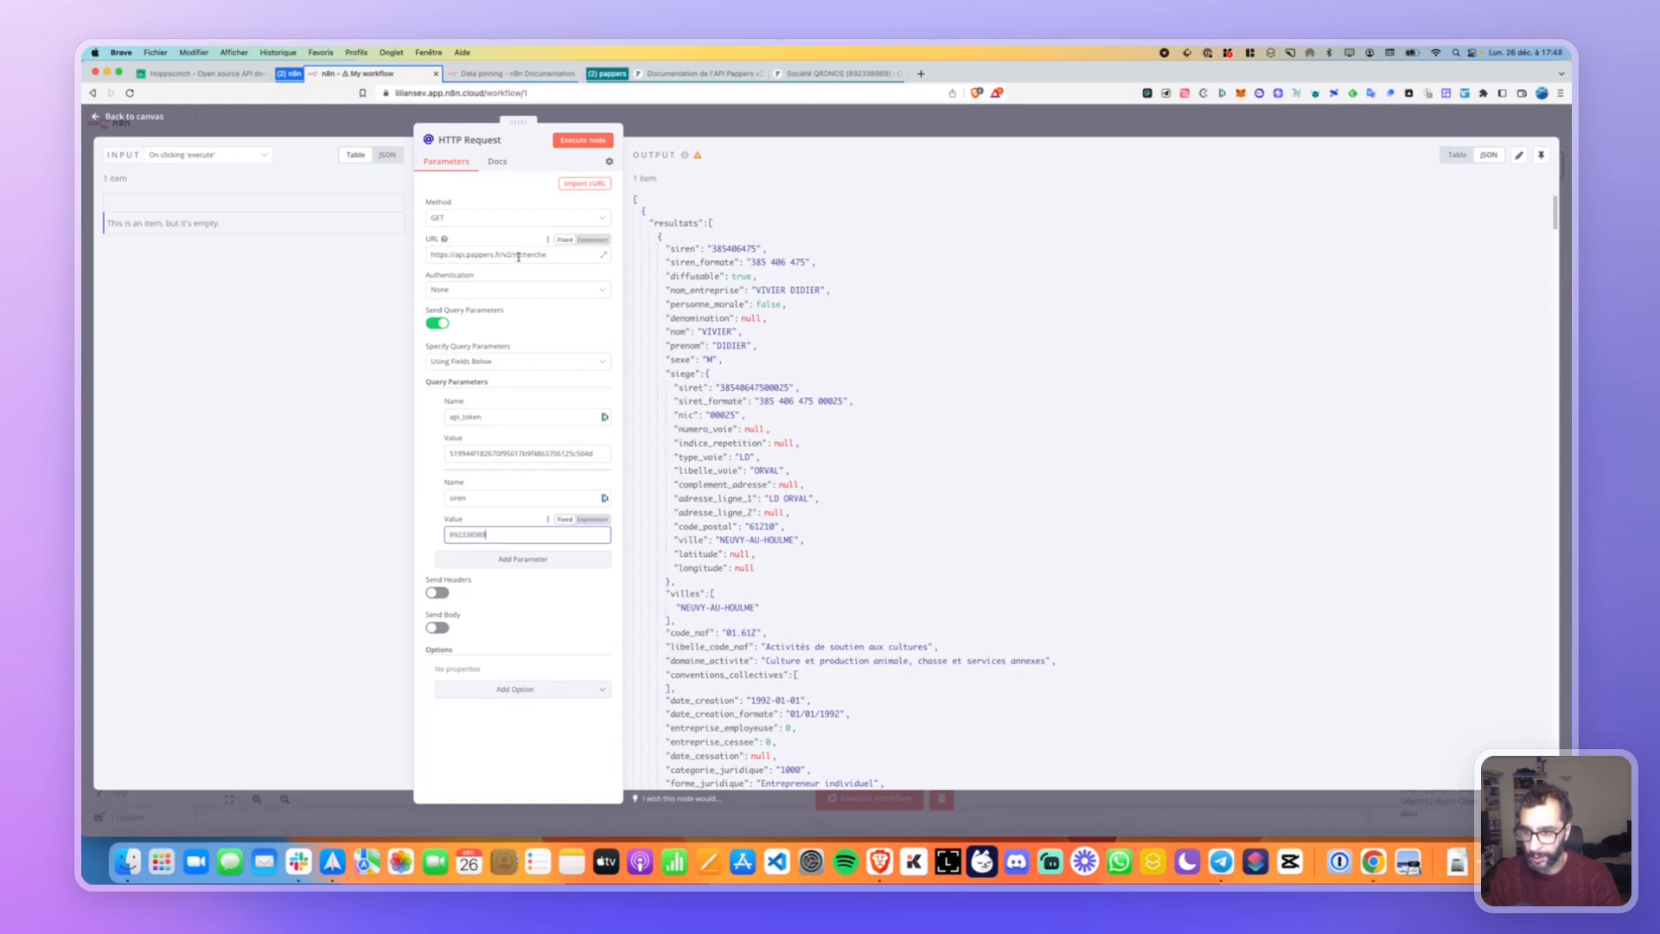
Change the URL ending from /recherche to /v2/entreprise, run the request, and return to the canvas.
drag(513, 254, 567, 254)
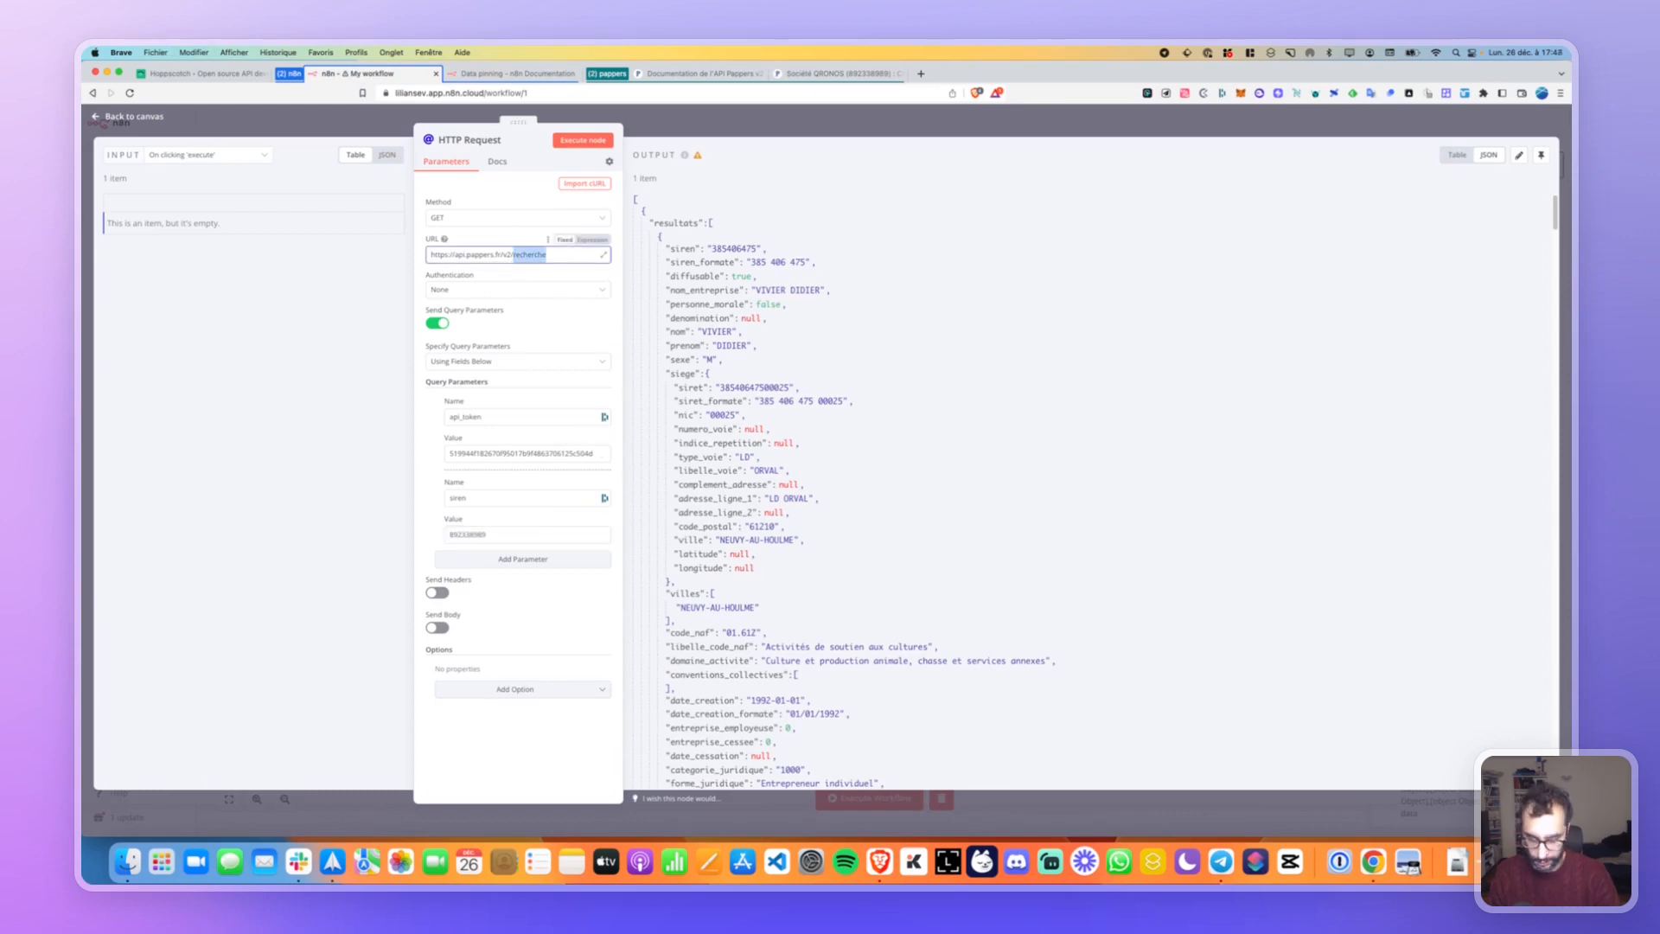
text(entrepris)
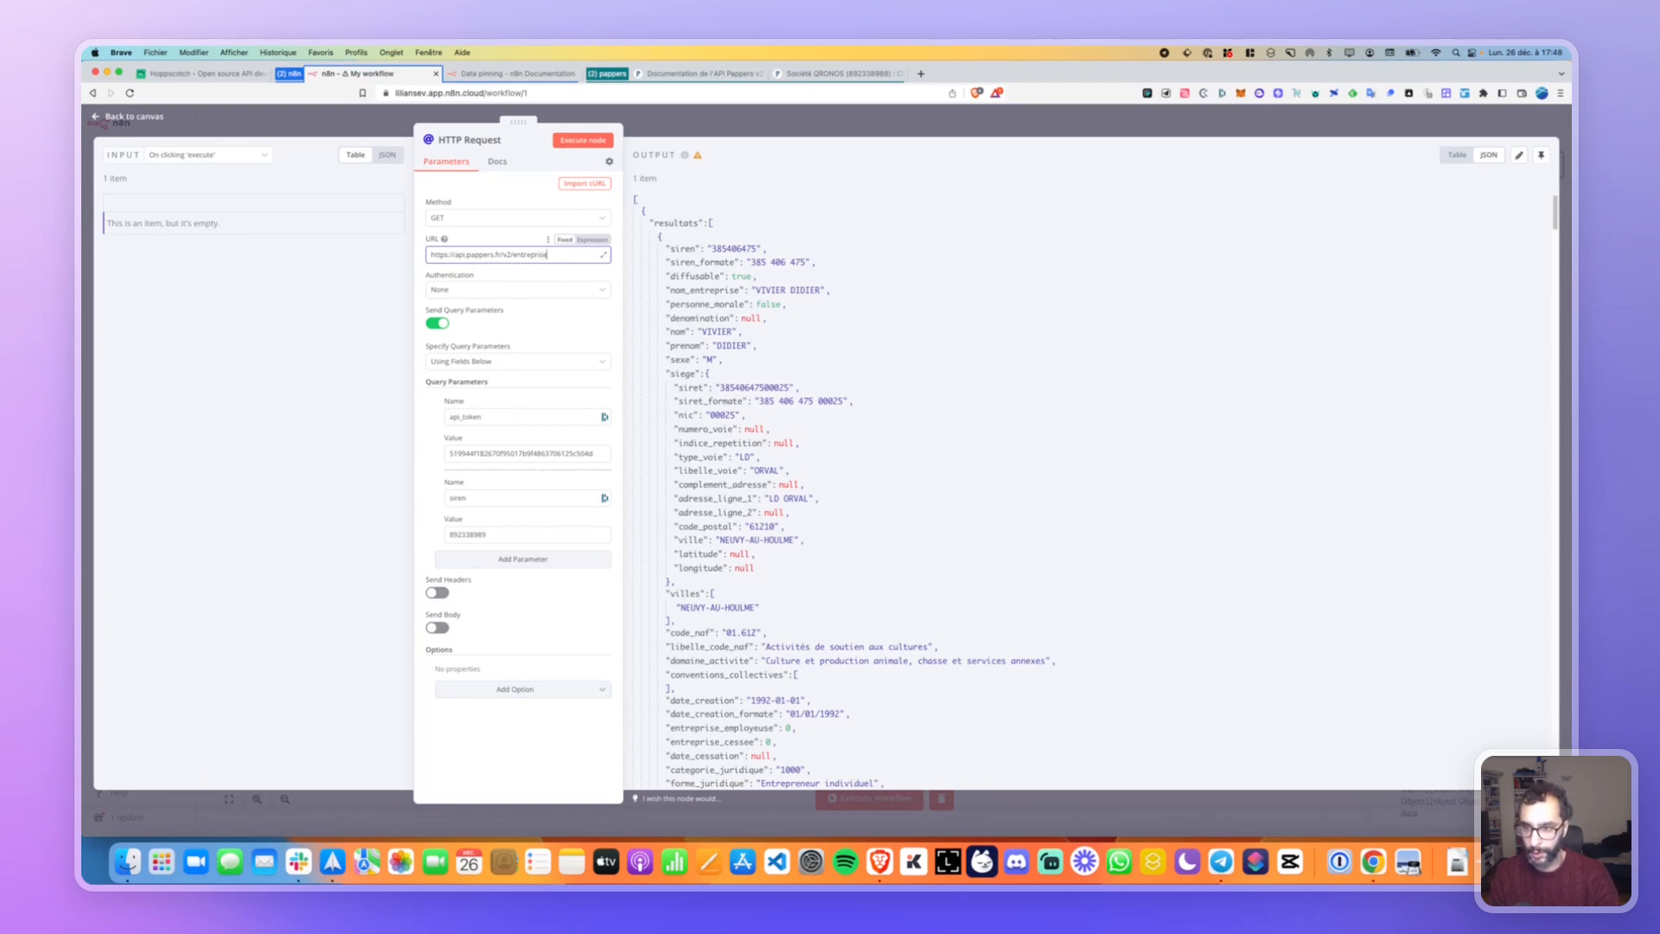
click(564, 141)
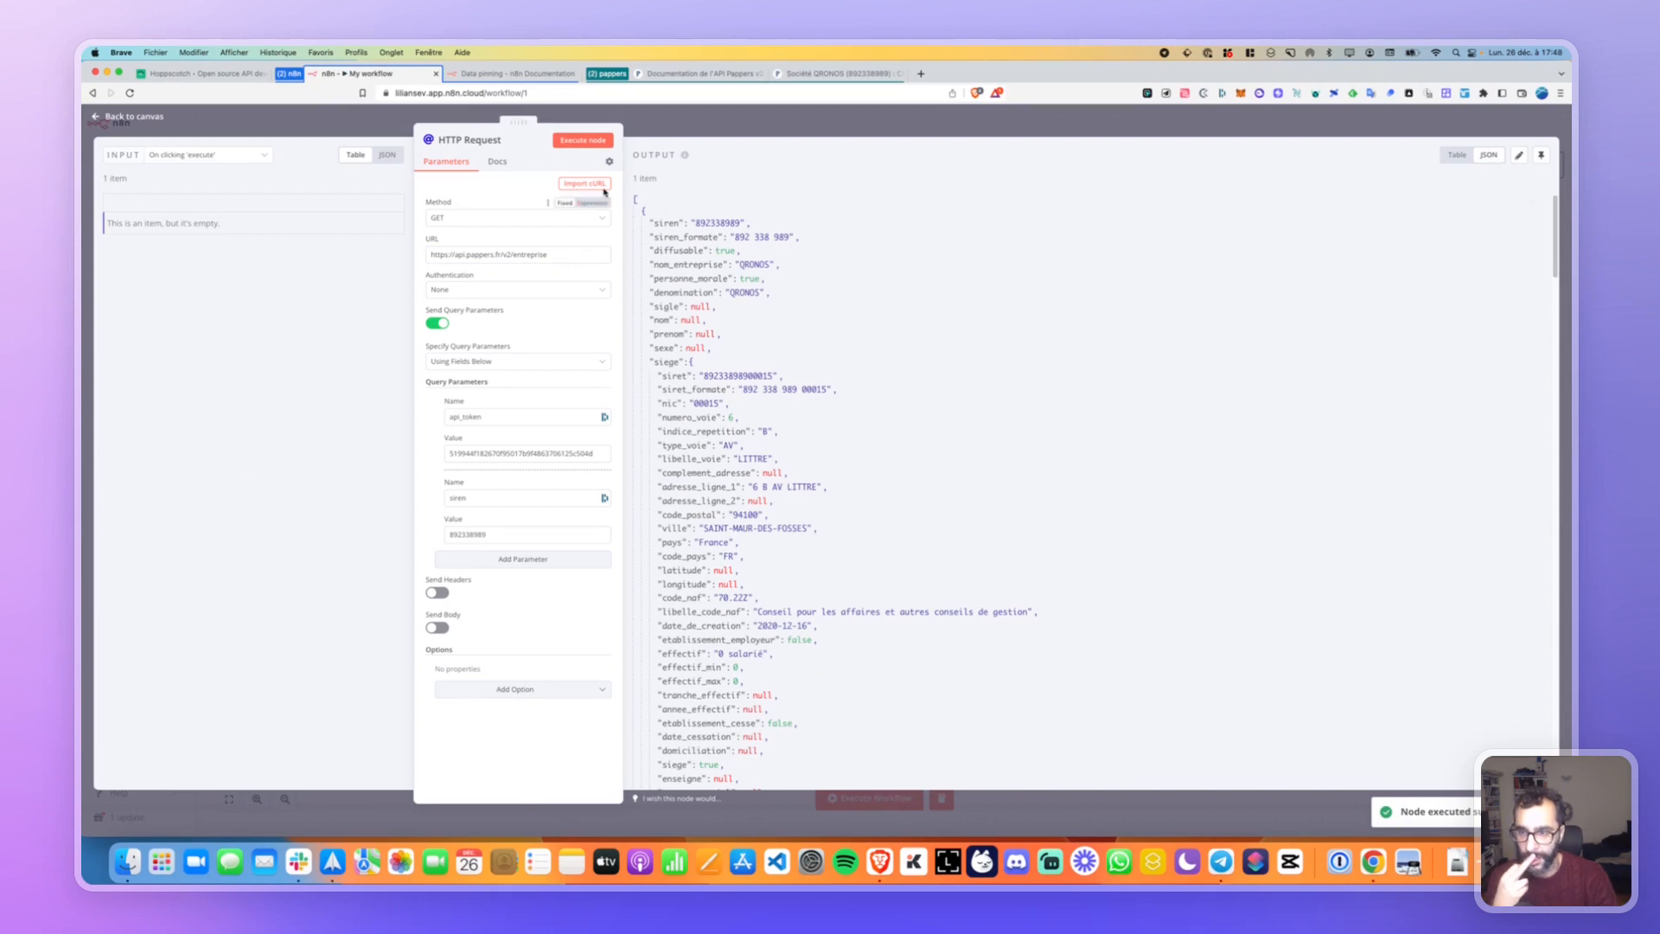
key(Escape)
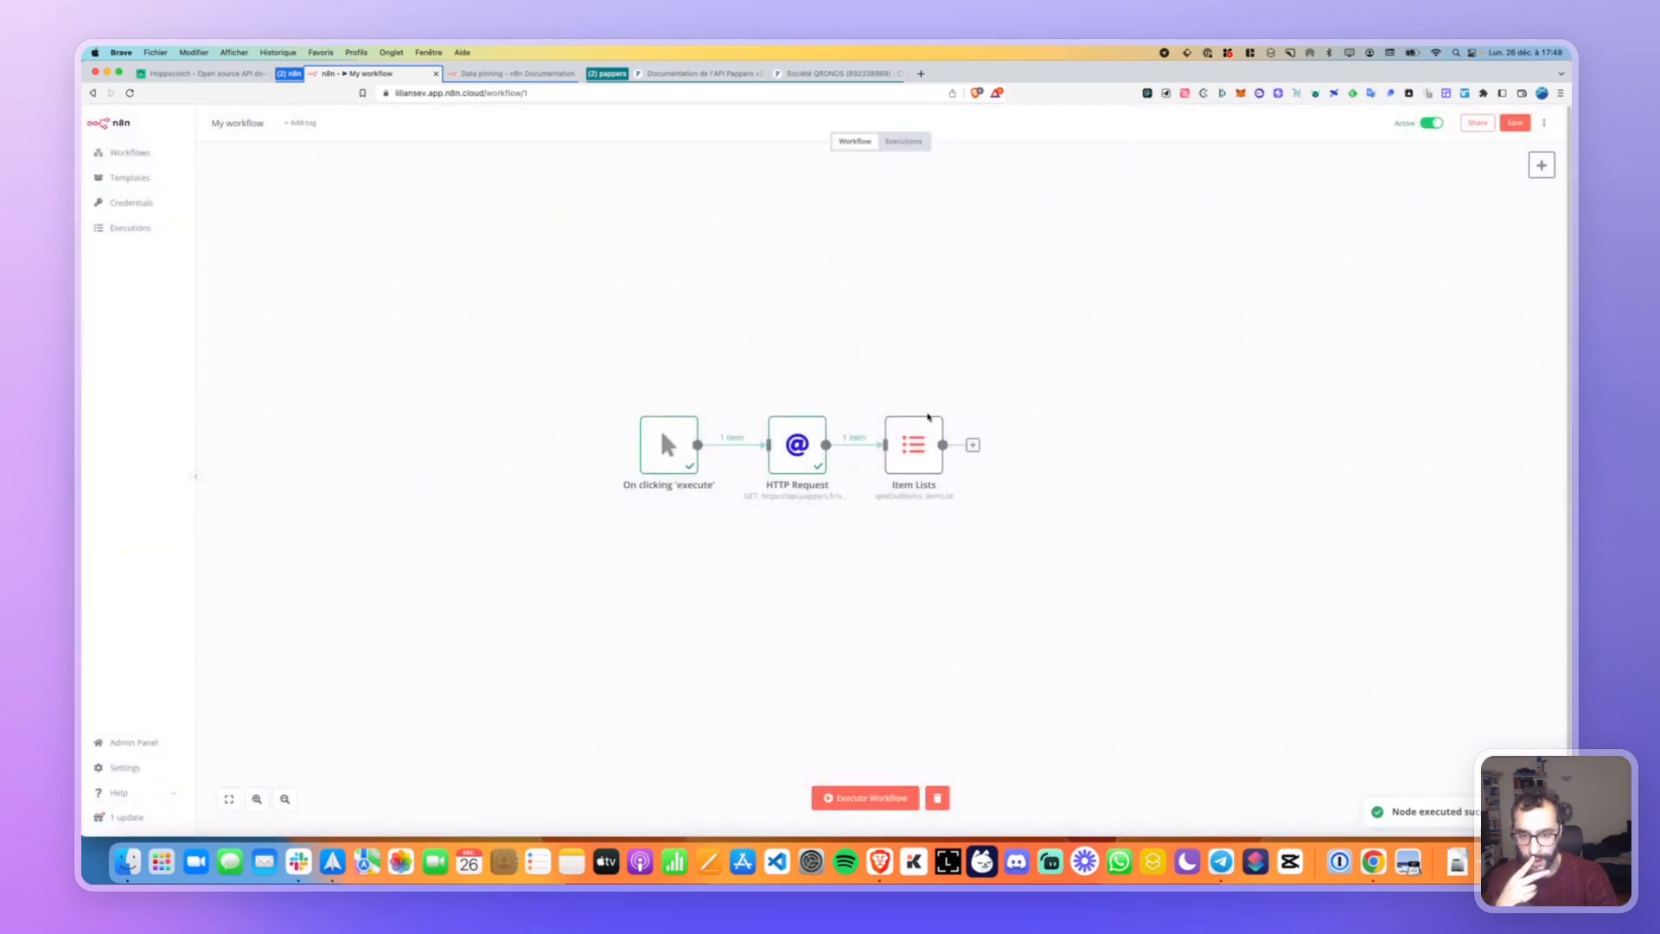
Clear the Item Lists split-out expression, map the siren column into it, and run the node.
mouse_move(928, 424)
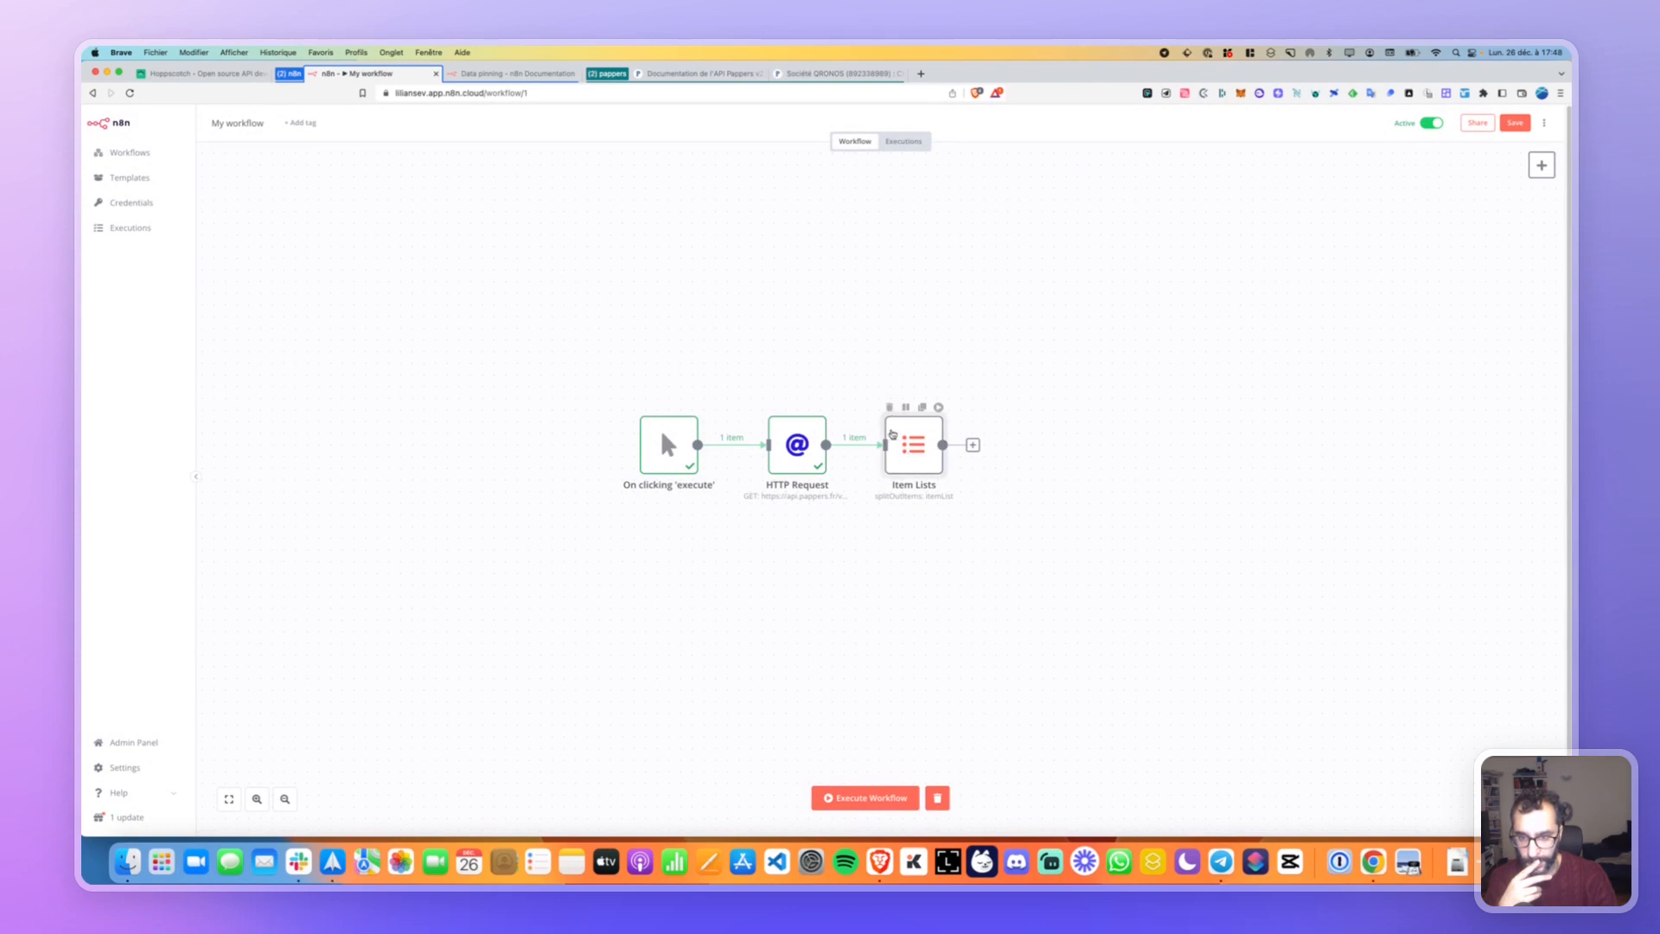
double_click(892, 434)
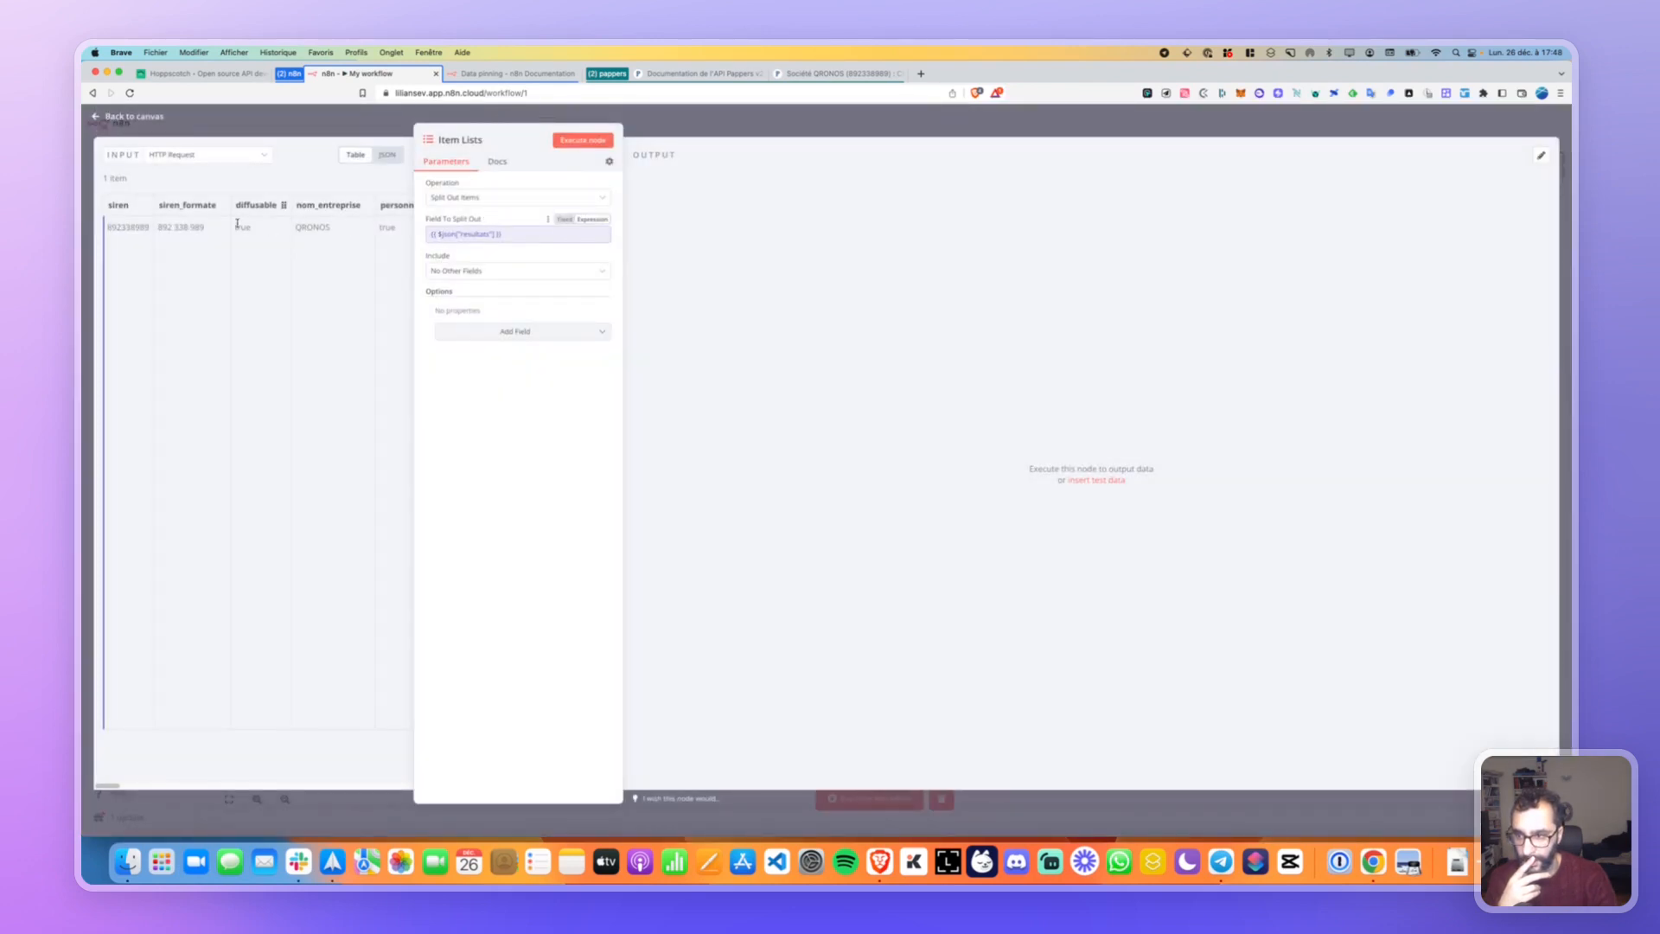
click(482, 235)
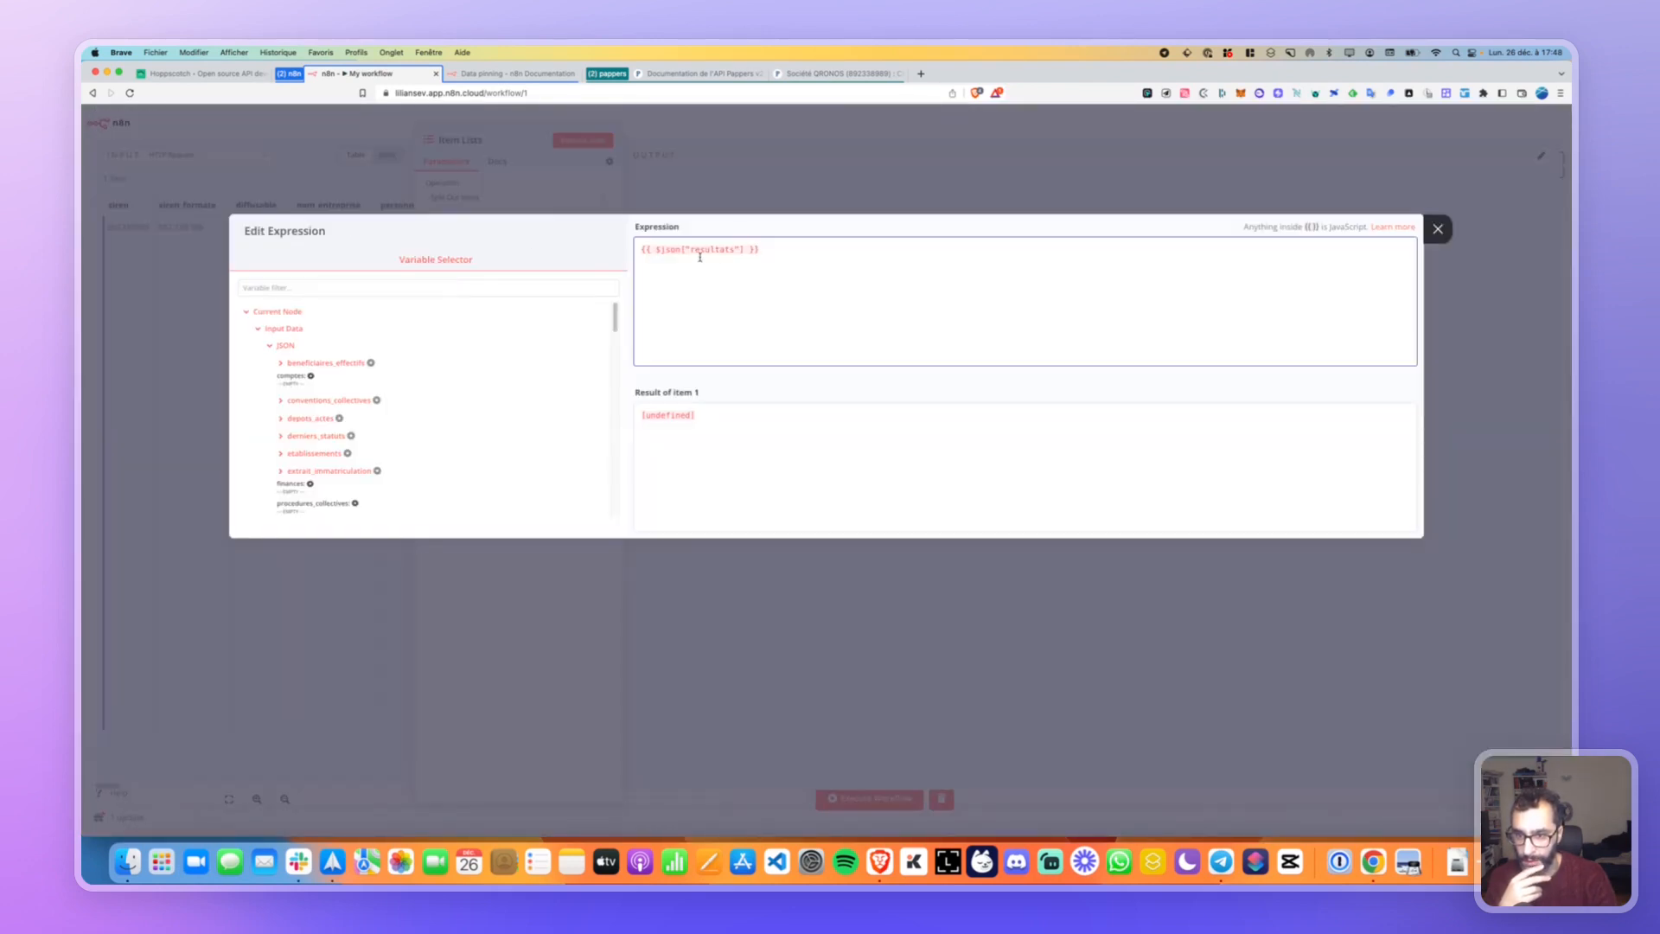
key(super+a)
key(BackSpace)
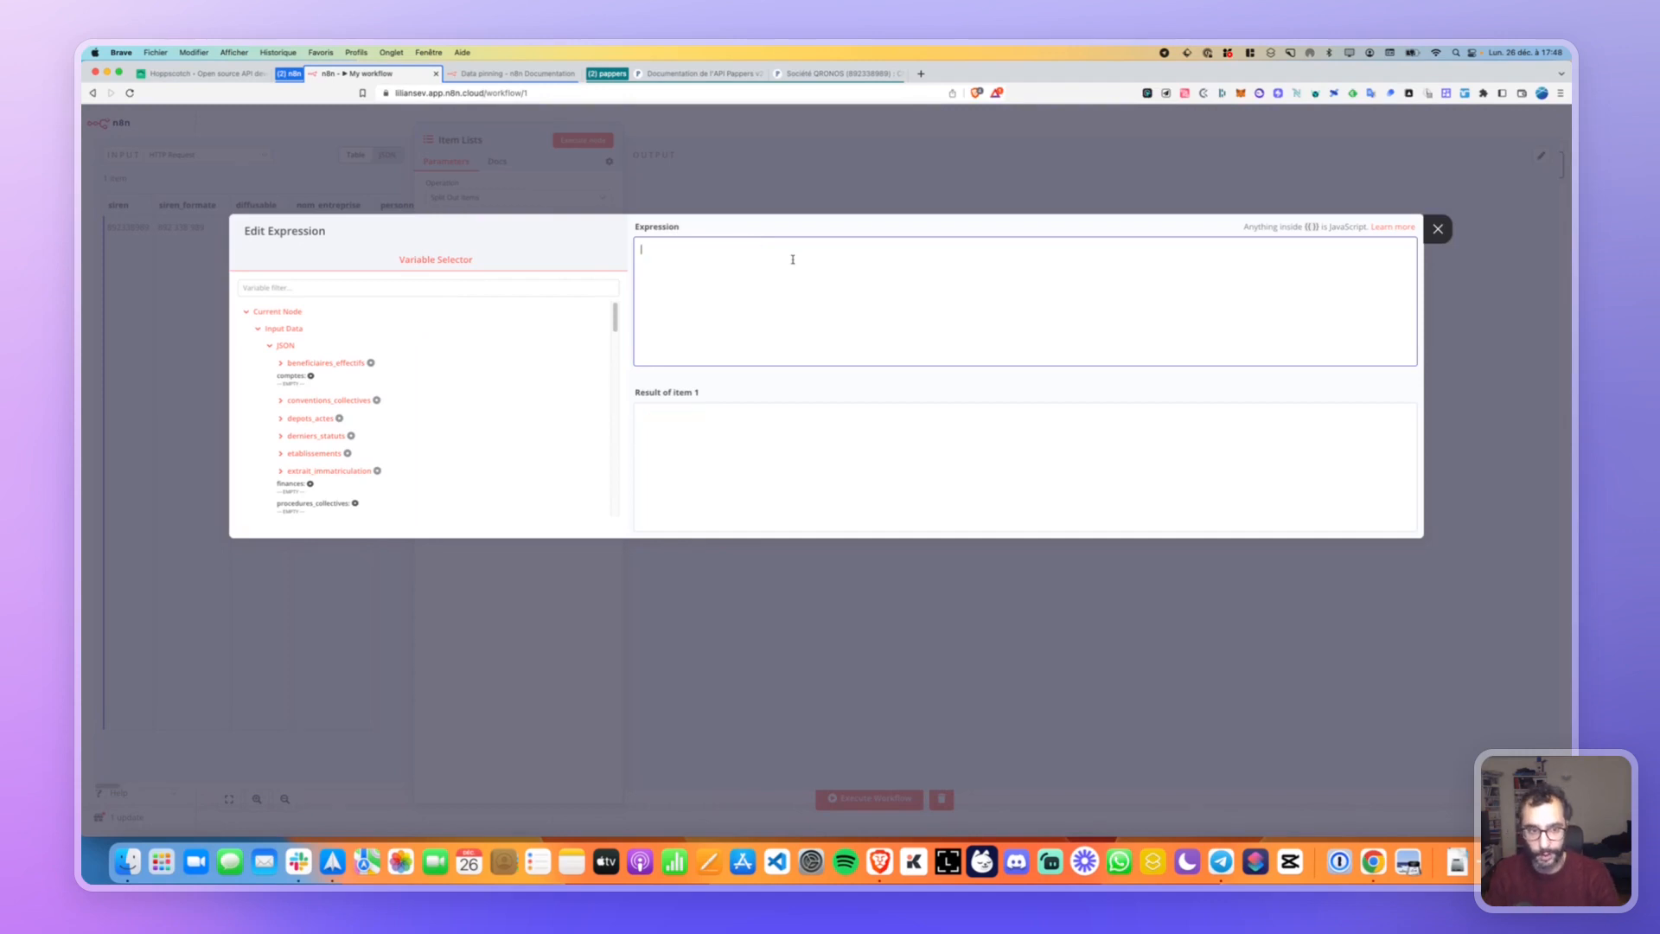
key(Escape)
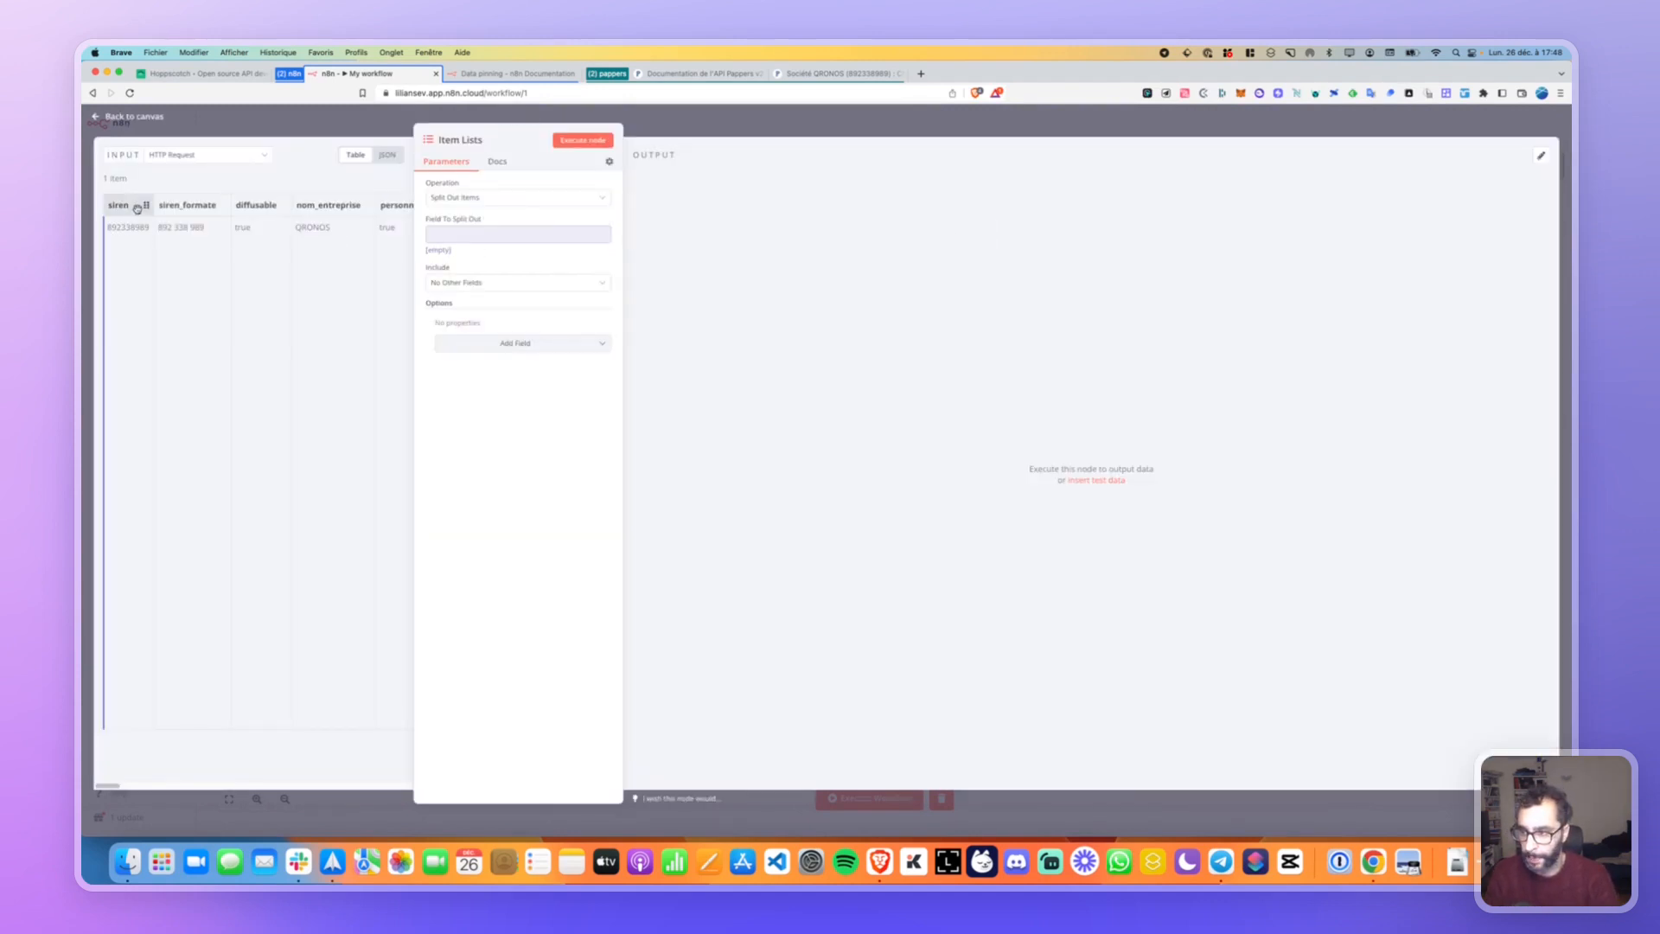
drag(145, 207, 433, 237)
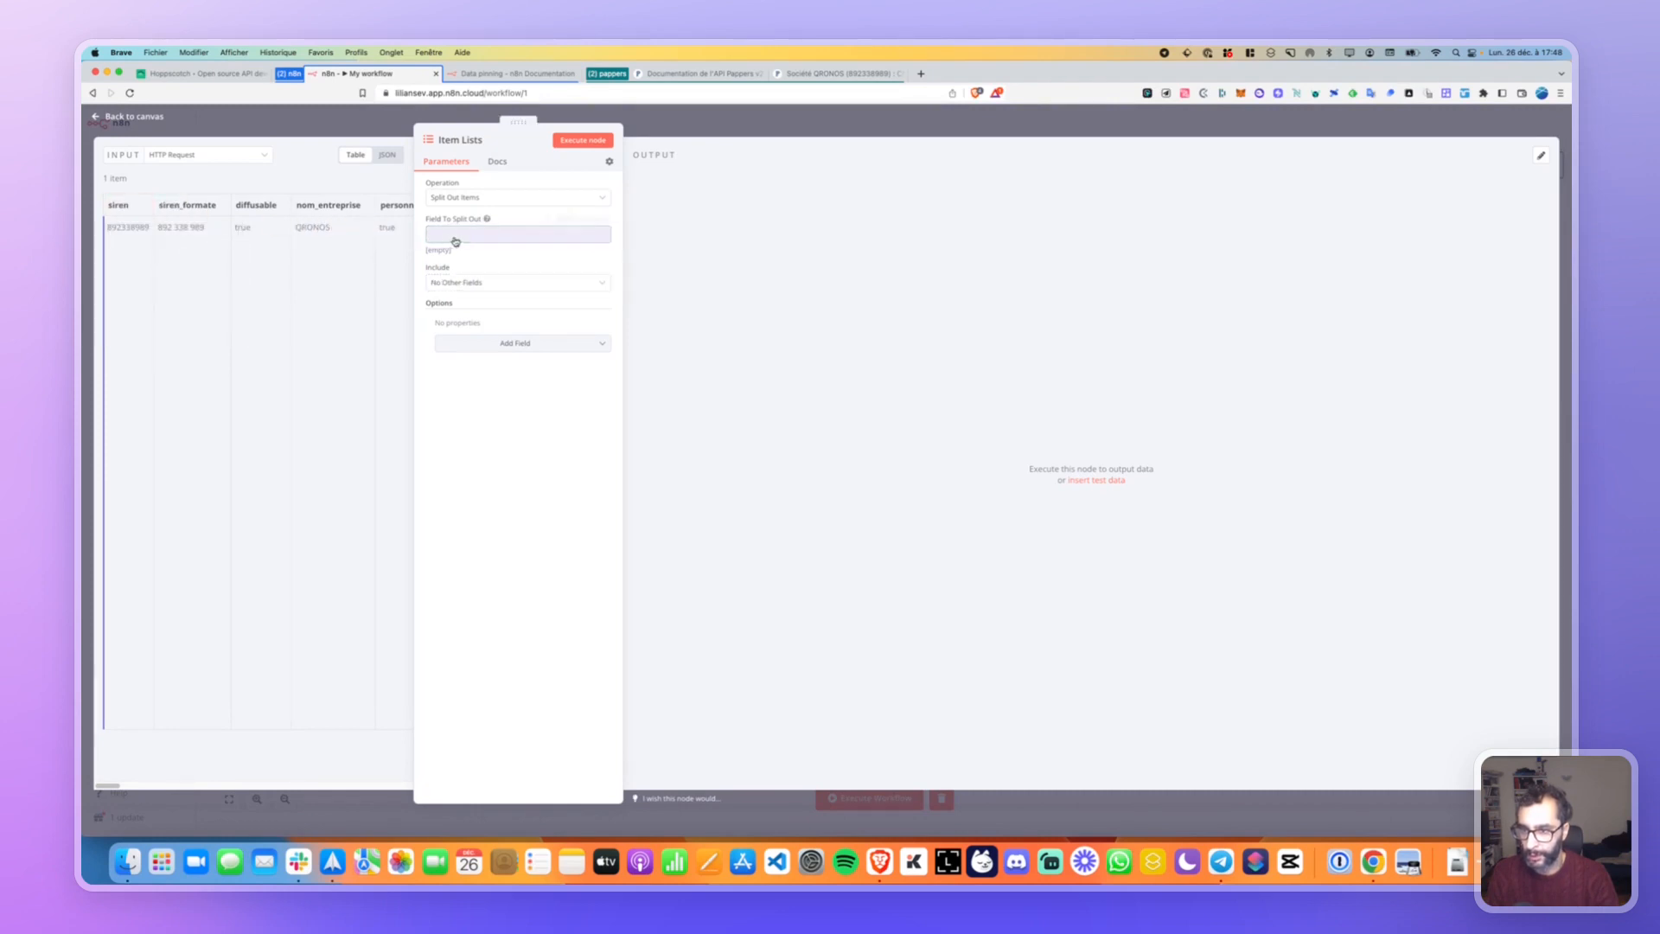
click(581, 140)
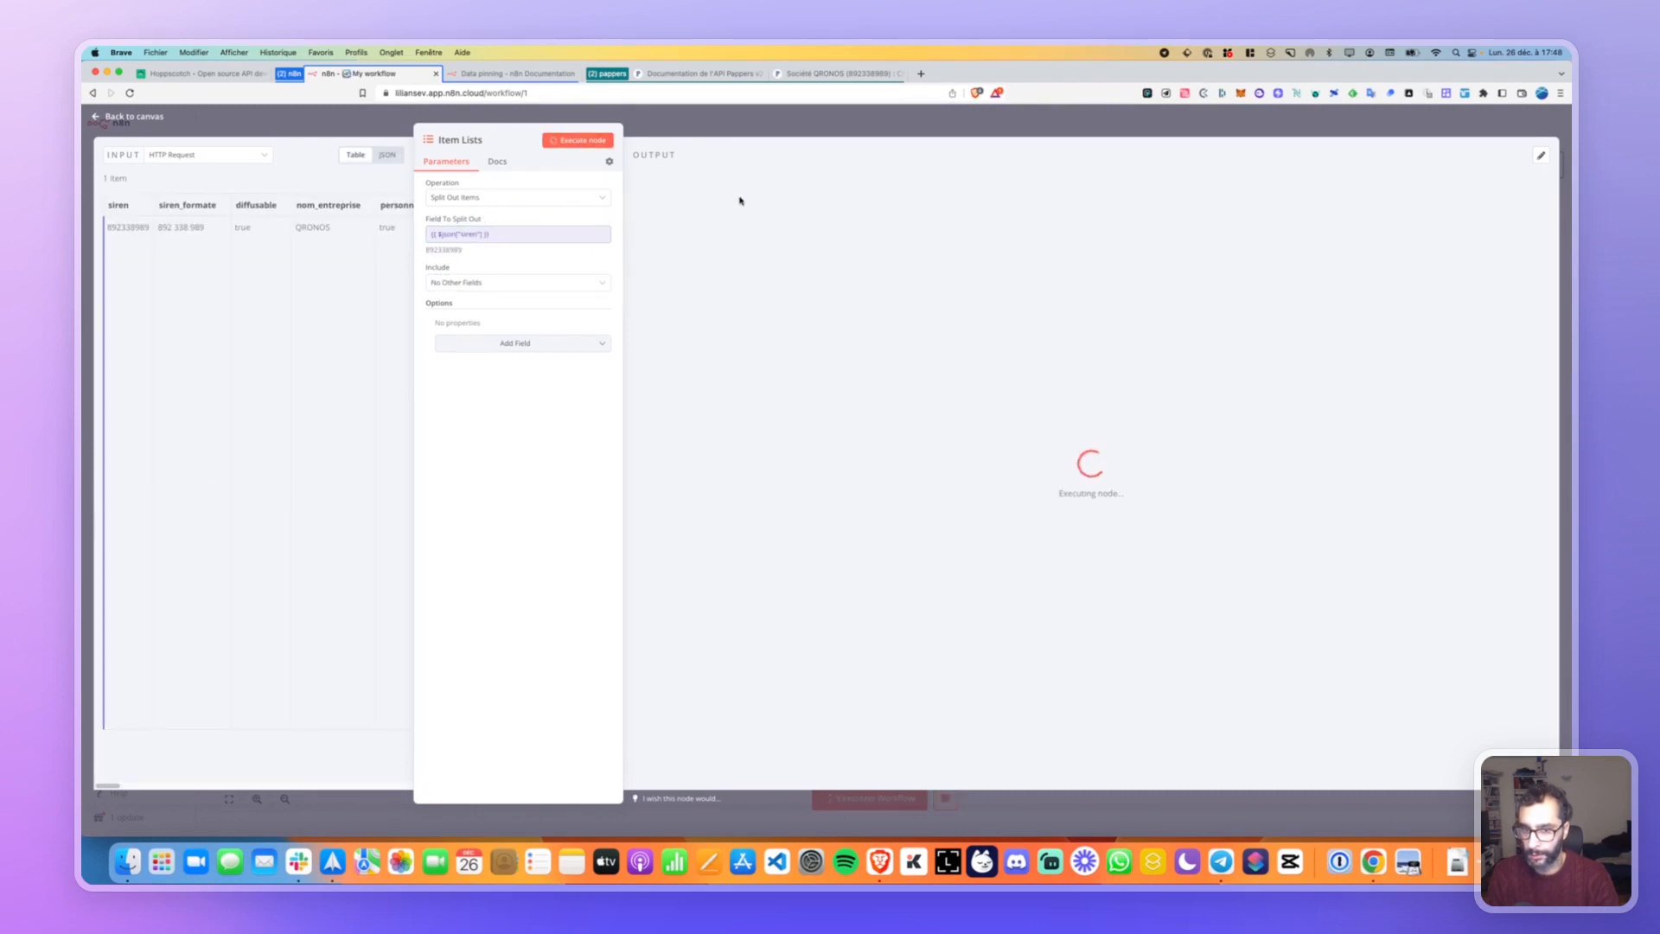
Review the split-out expression and the Item Lists documentation, then return to the canvas.
click(498, 237)
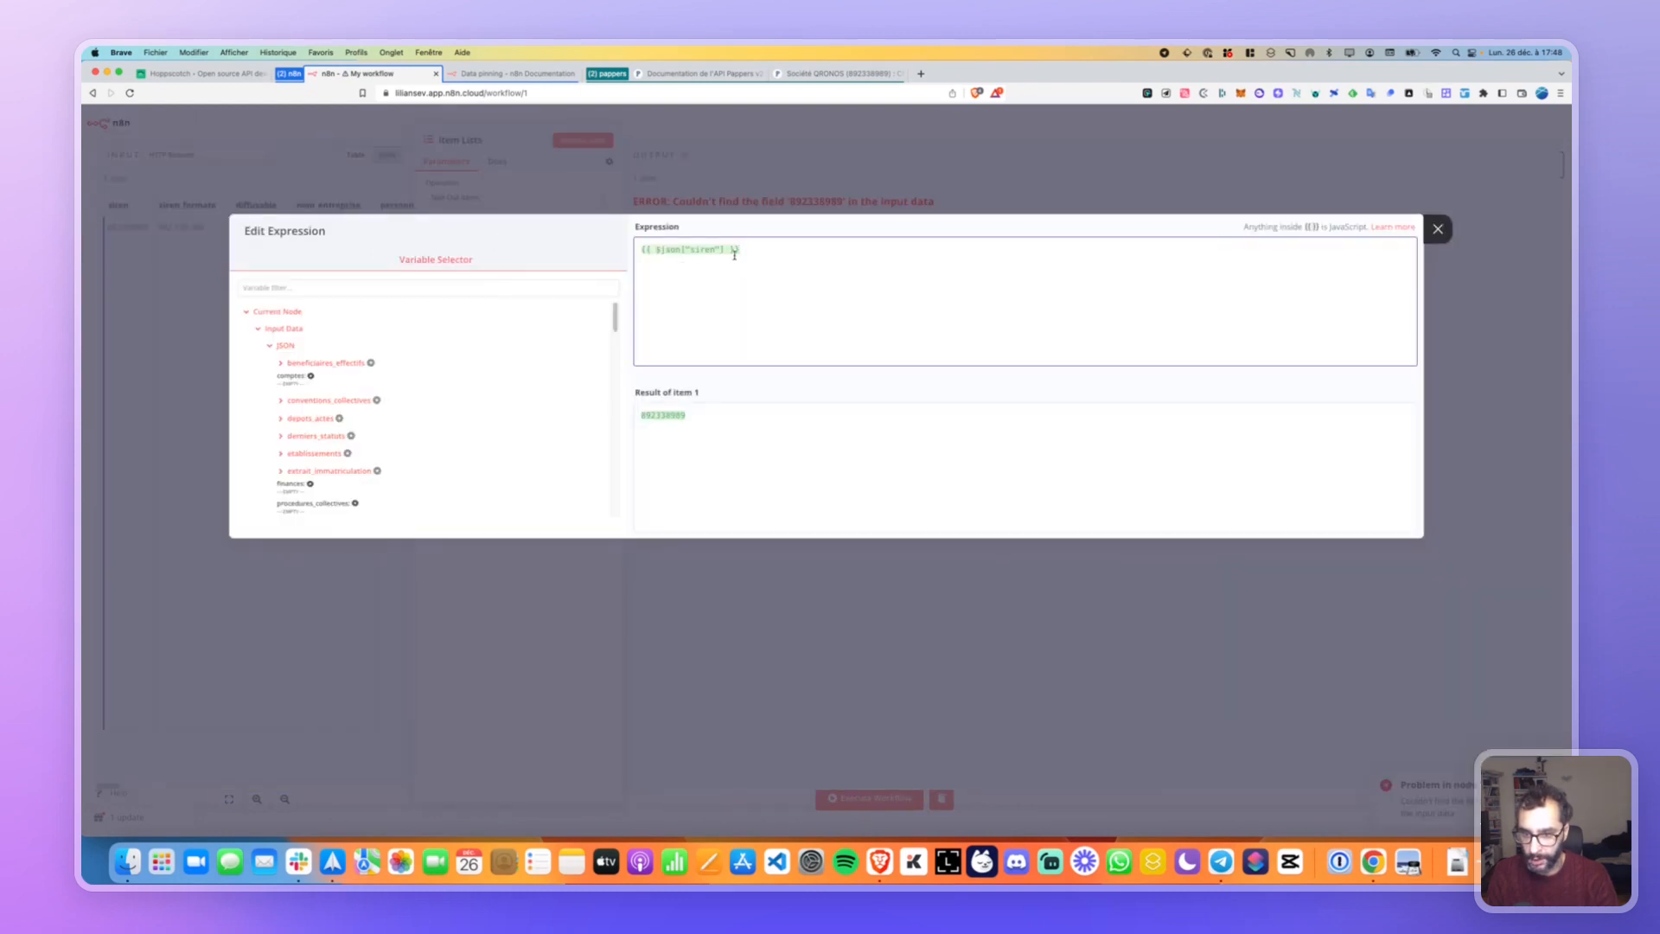
key(Escape)
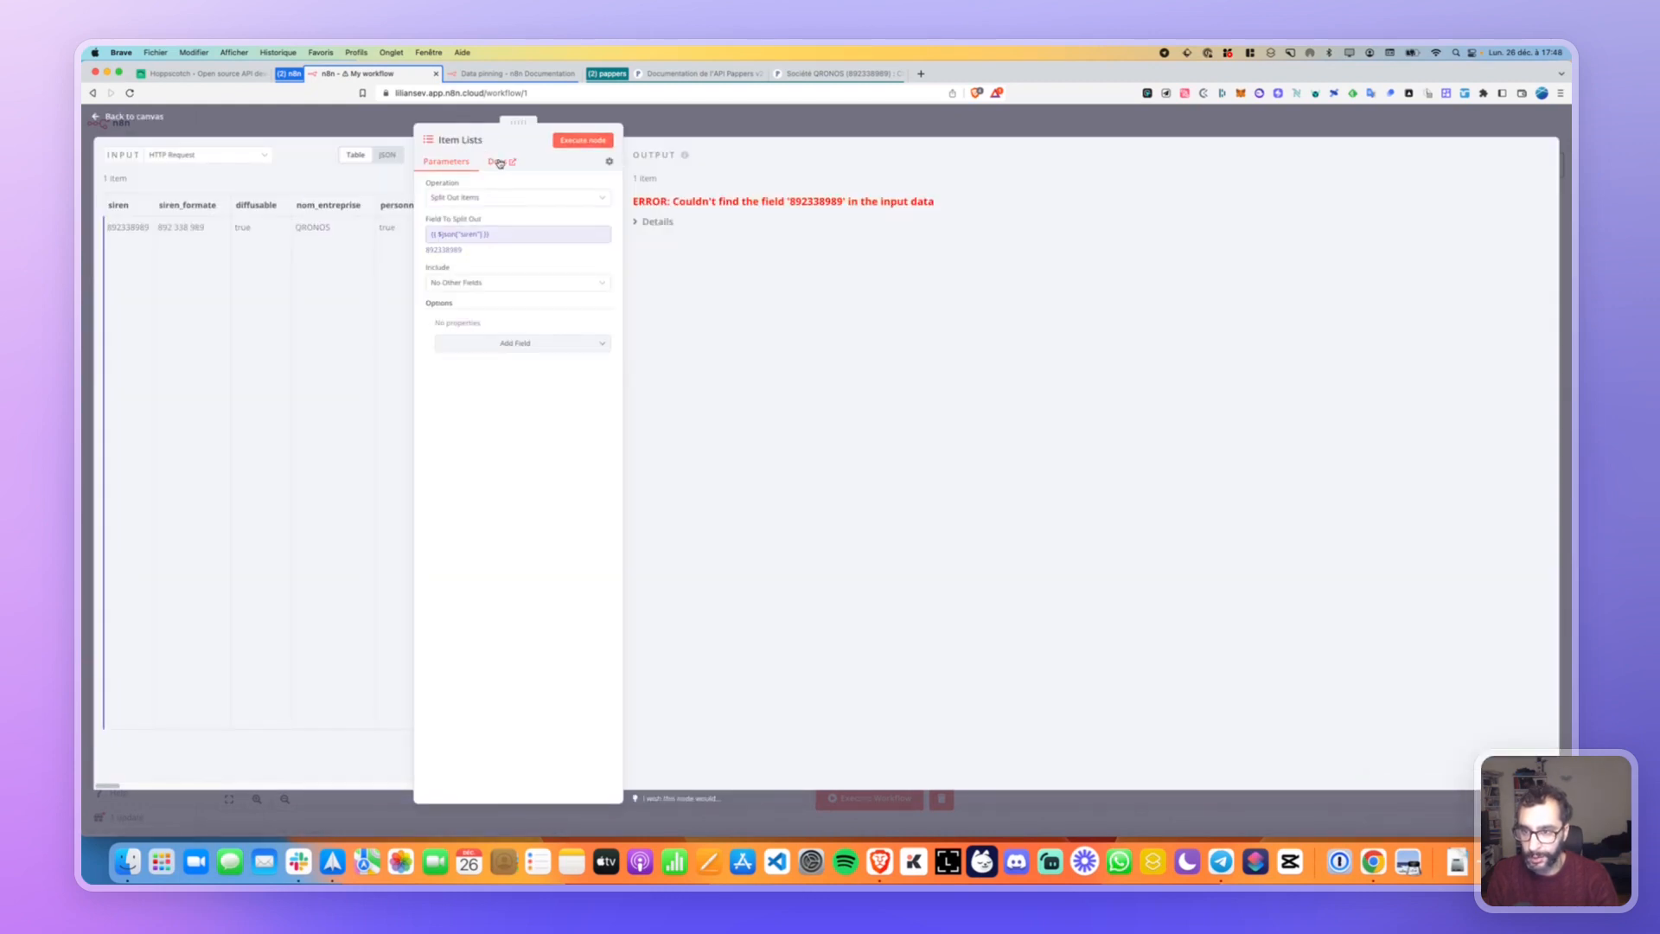
click(499, 163)
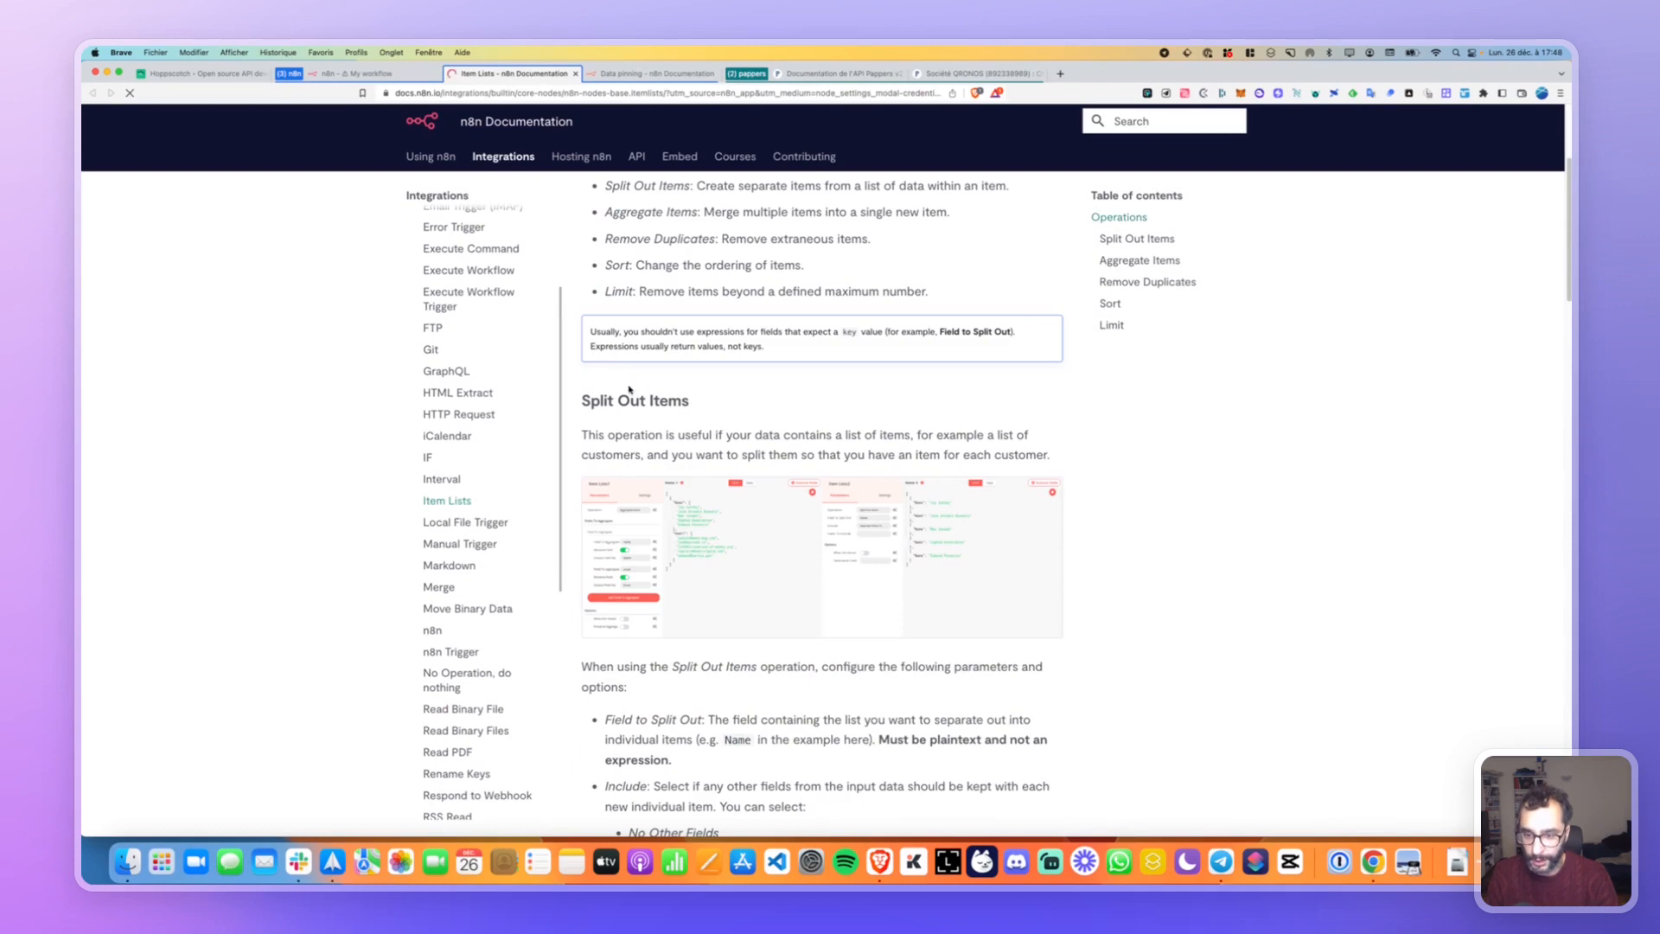
scroll(629, 389, down, 5)
key(super+w)
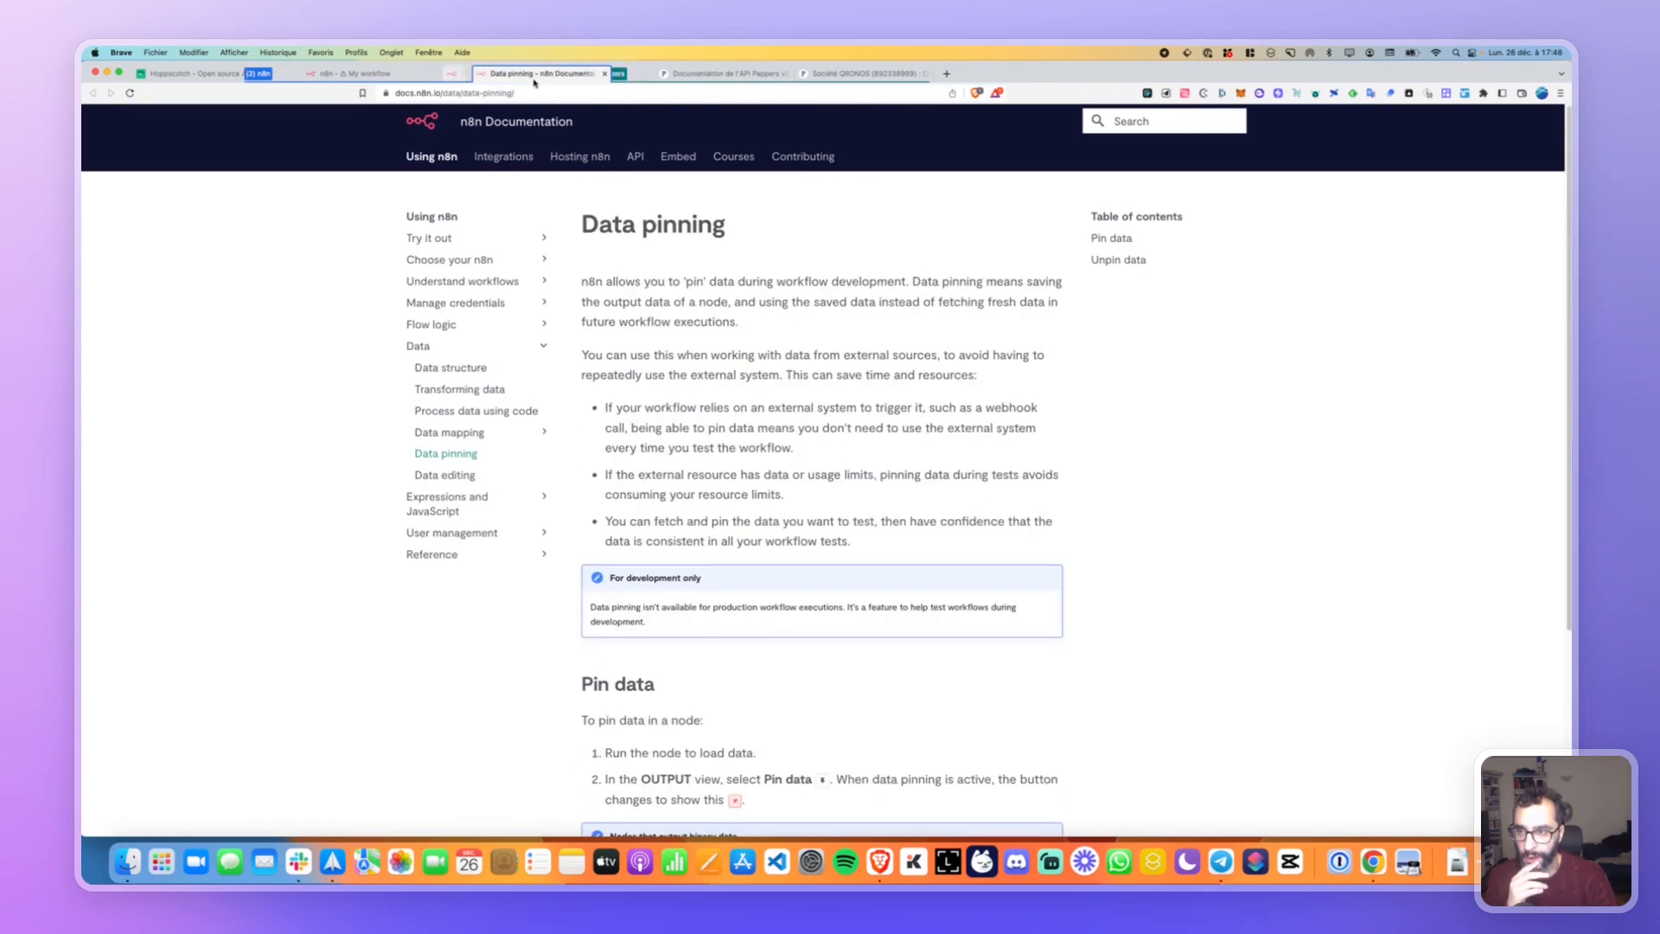
click(355, 74)
click(722, 308)
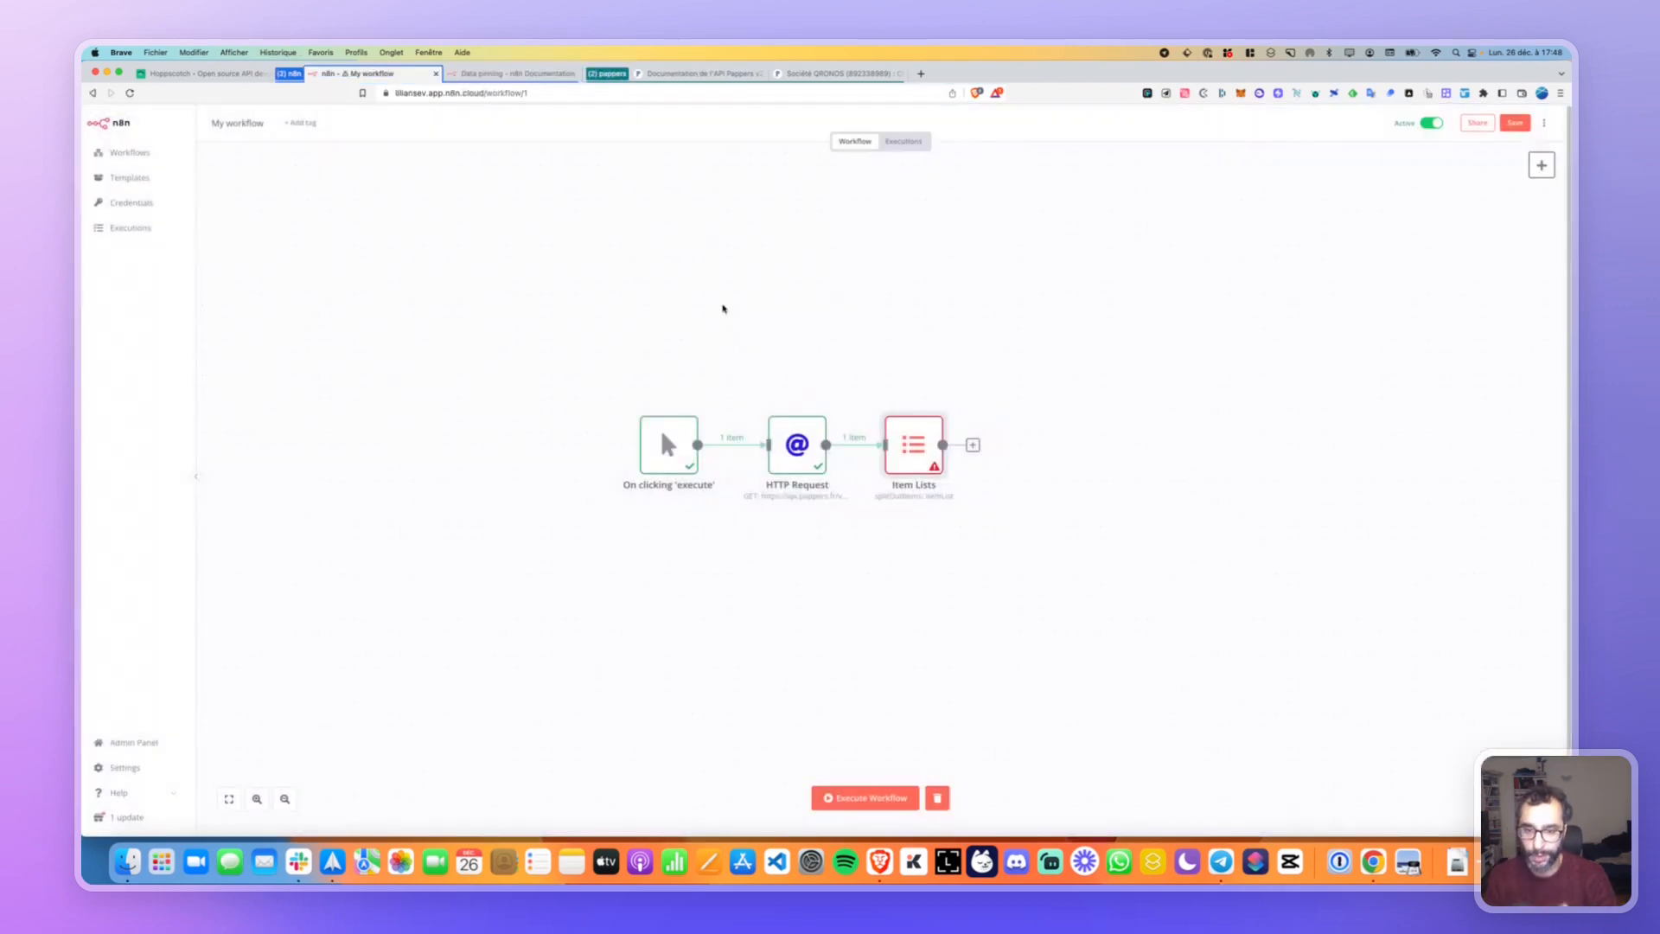
Delete the Item Lists node and browse Data Transformation nodes to add after HTTP Request.
click(891, 409)
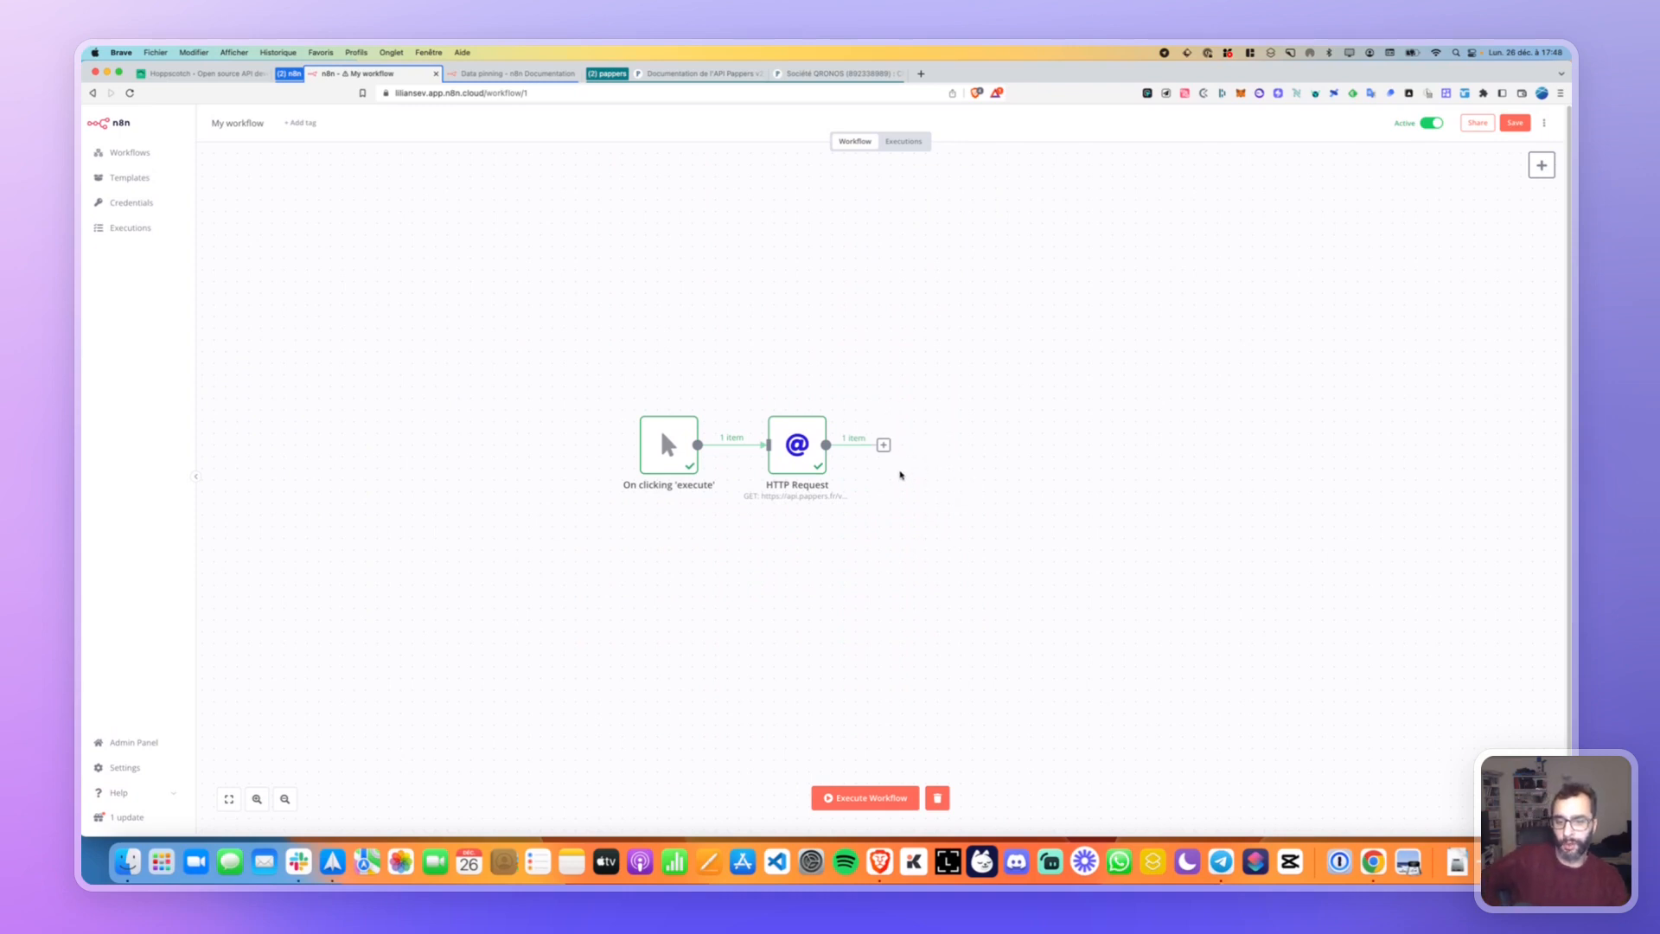
click(883, 444)
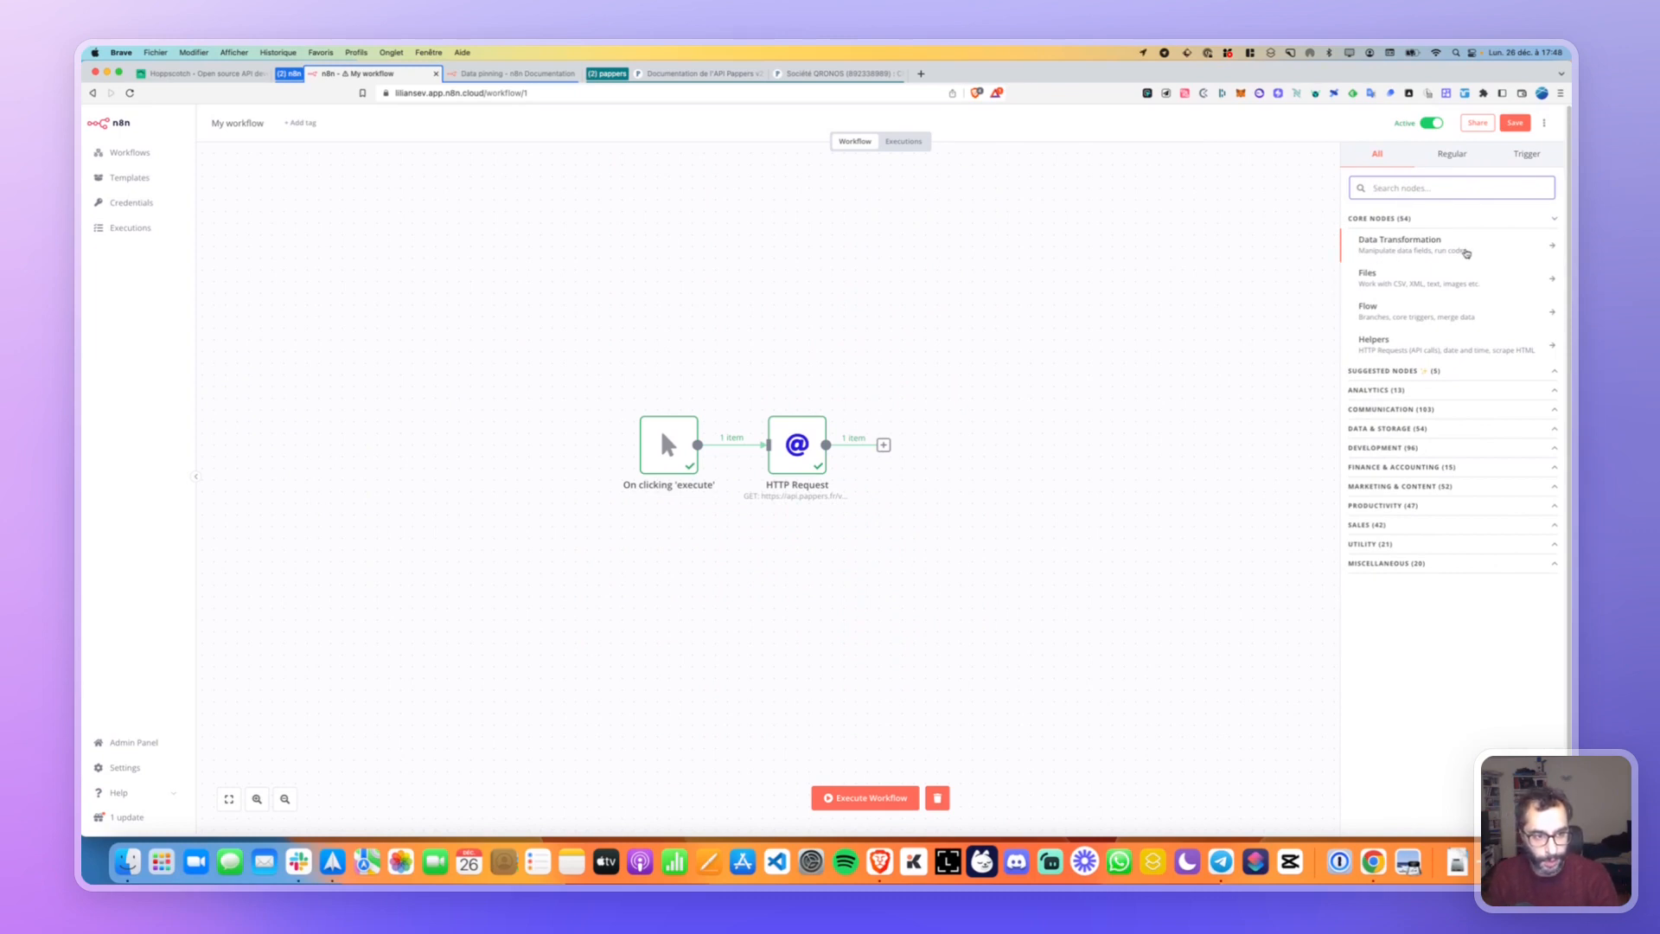
click(1466, 253)
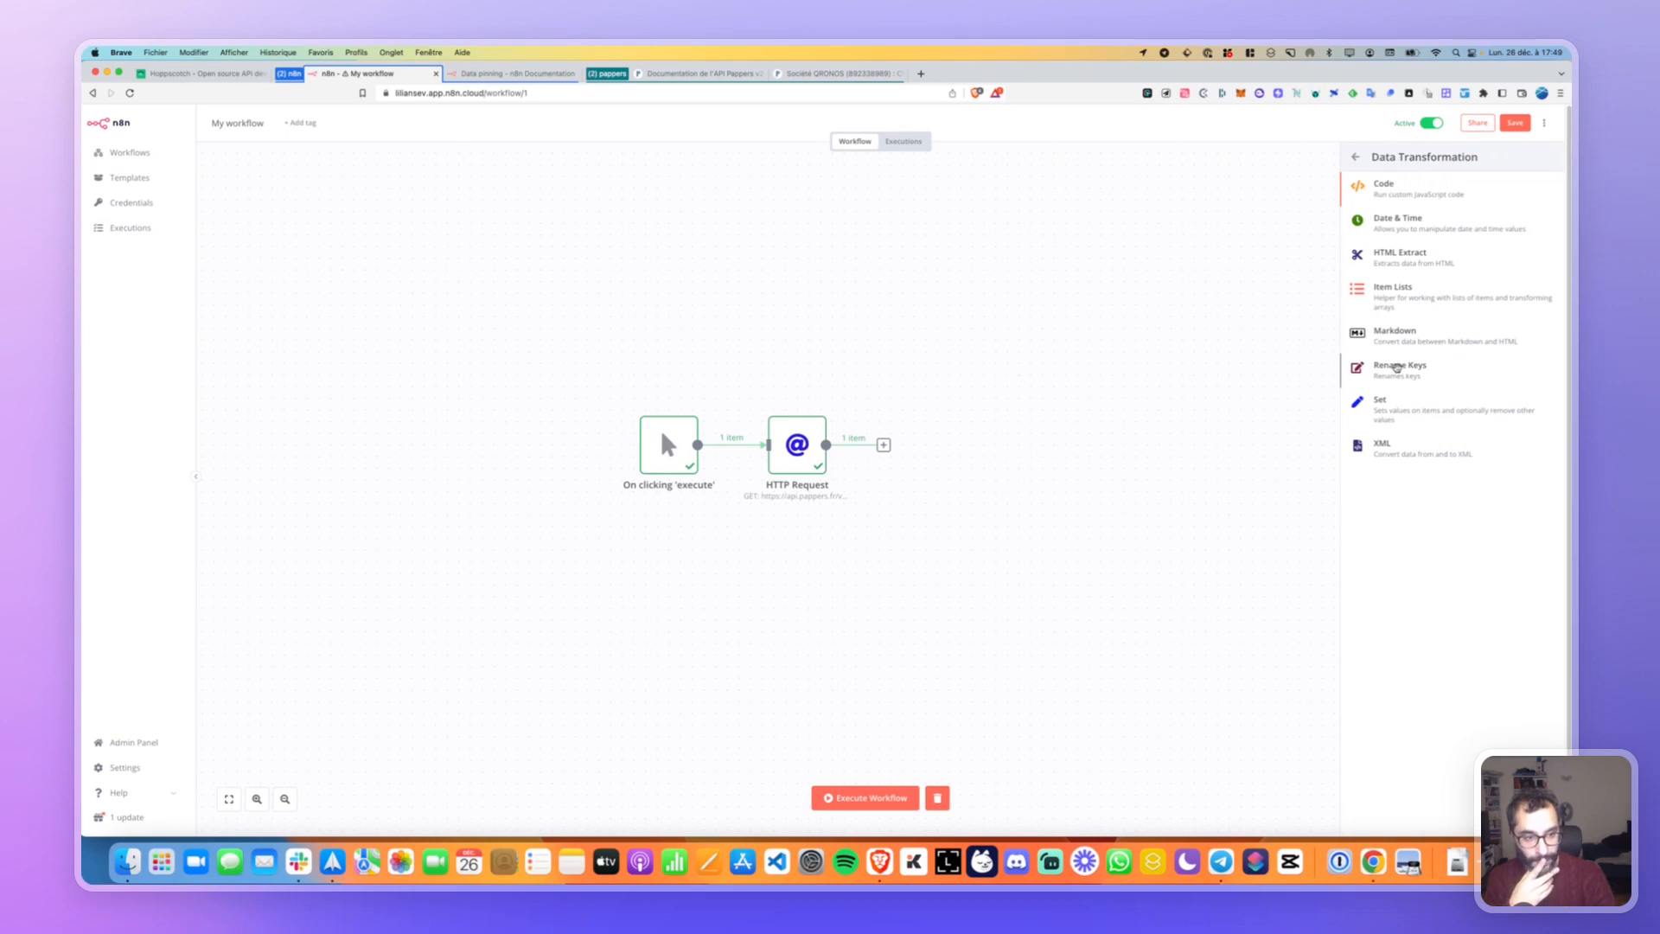
Add a Rename Keys node with a key pair whose current key name is plain siren.
click(1396, 365)
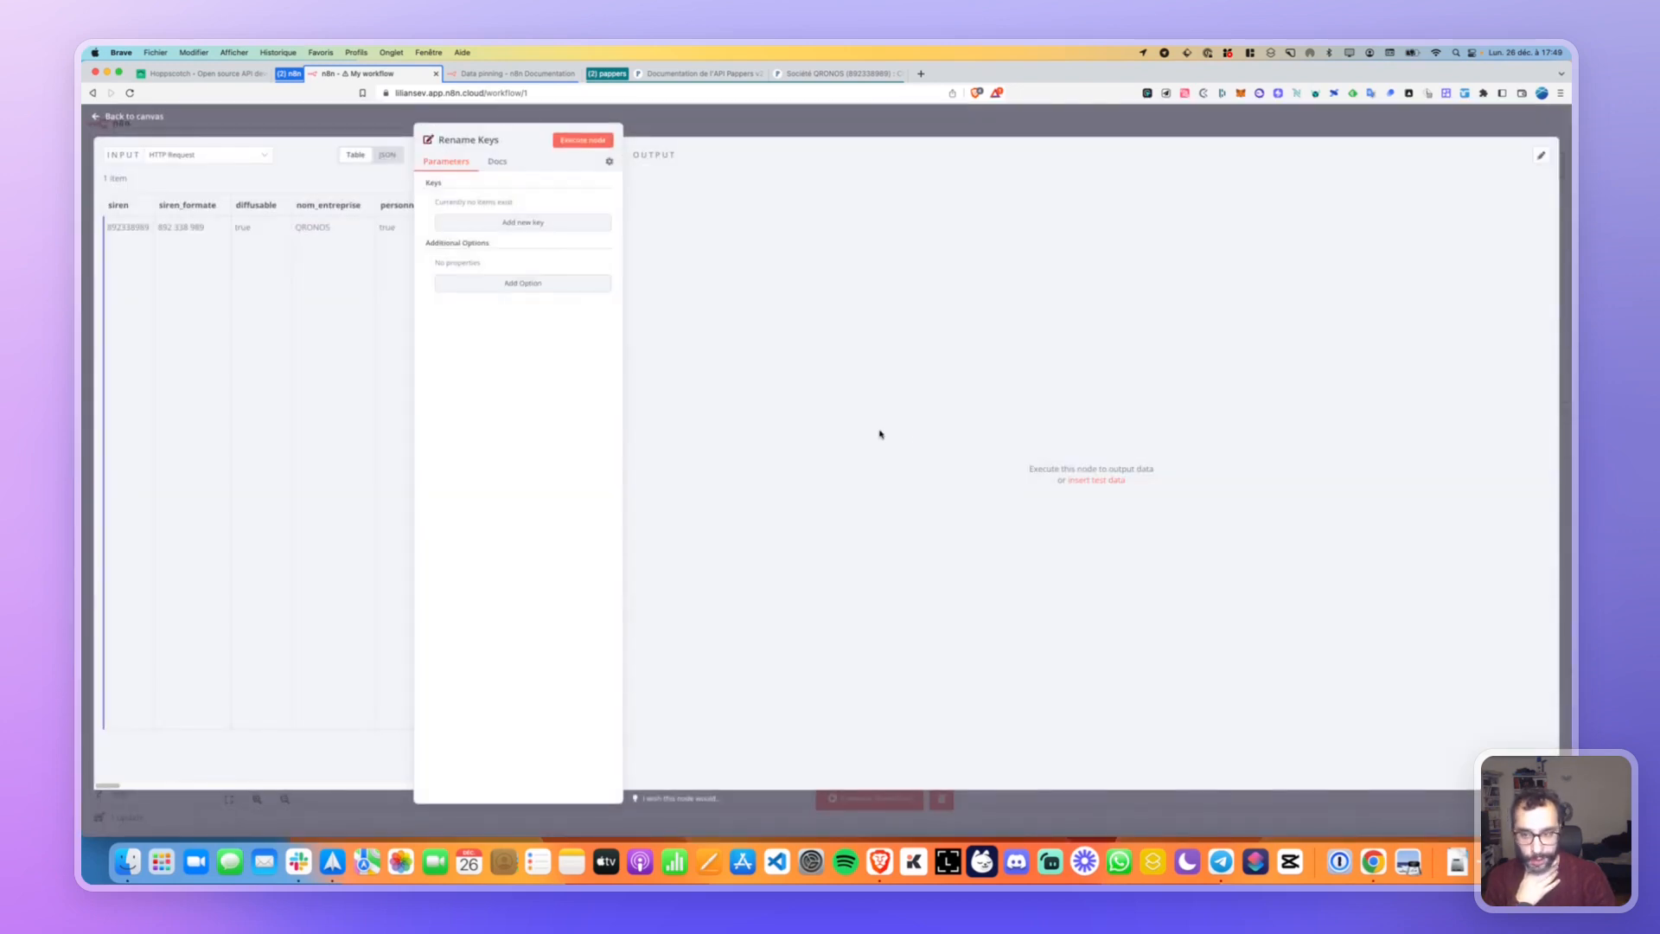
click(491, 223)
click(512, 219)
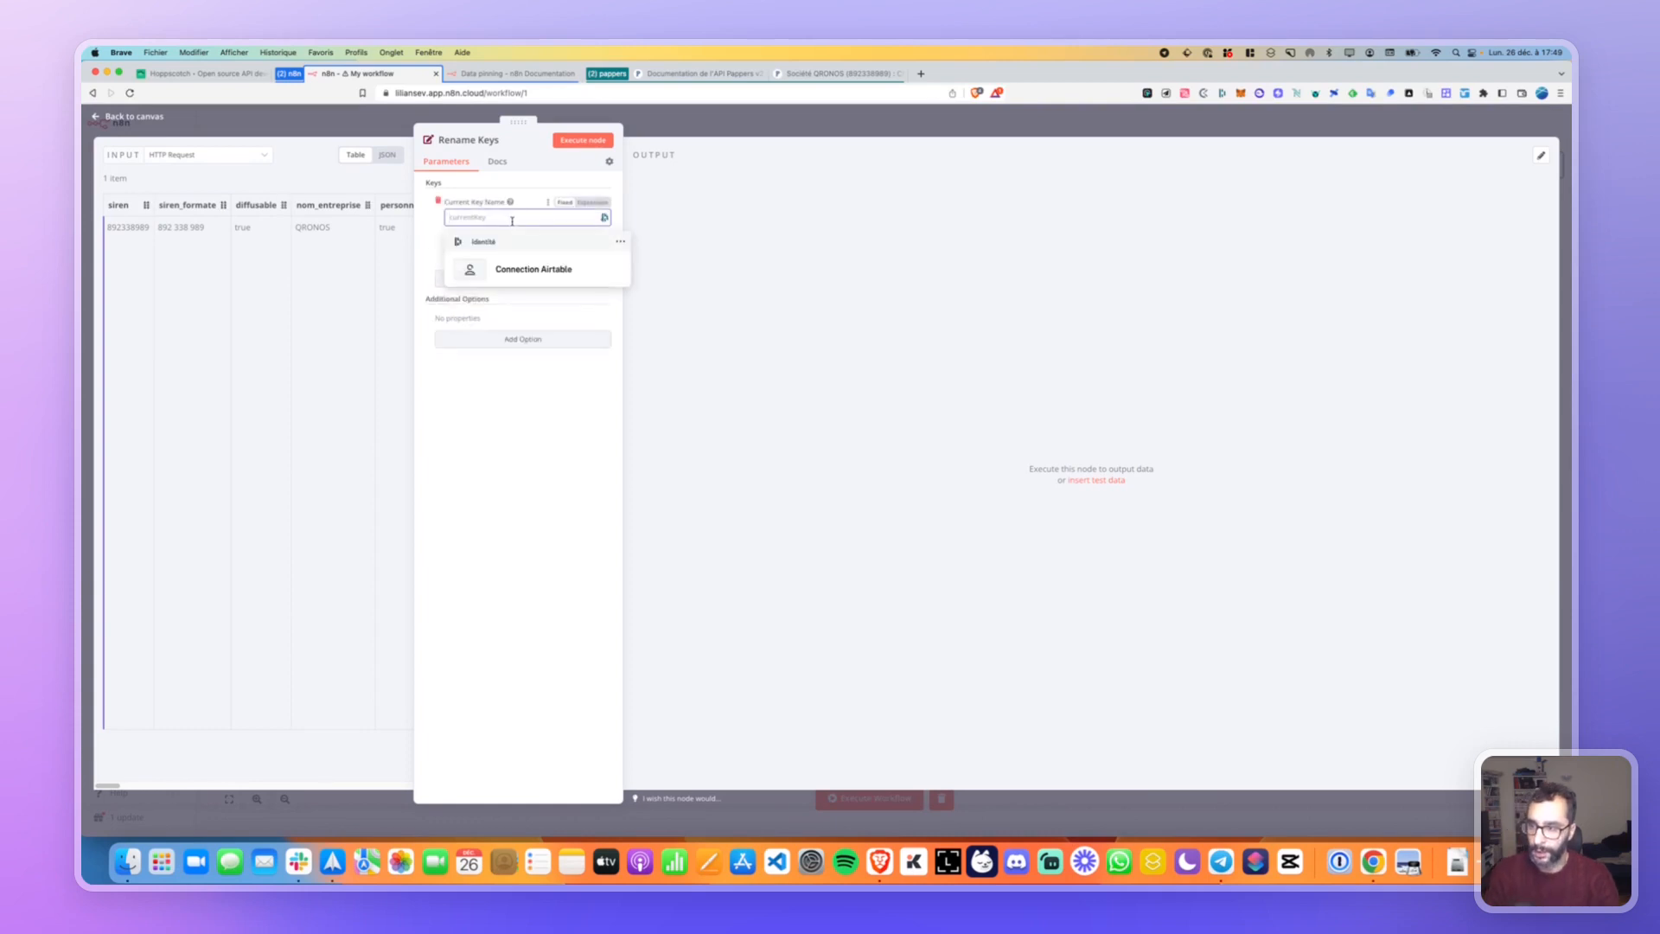
drag(119, 205, 517, 223)
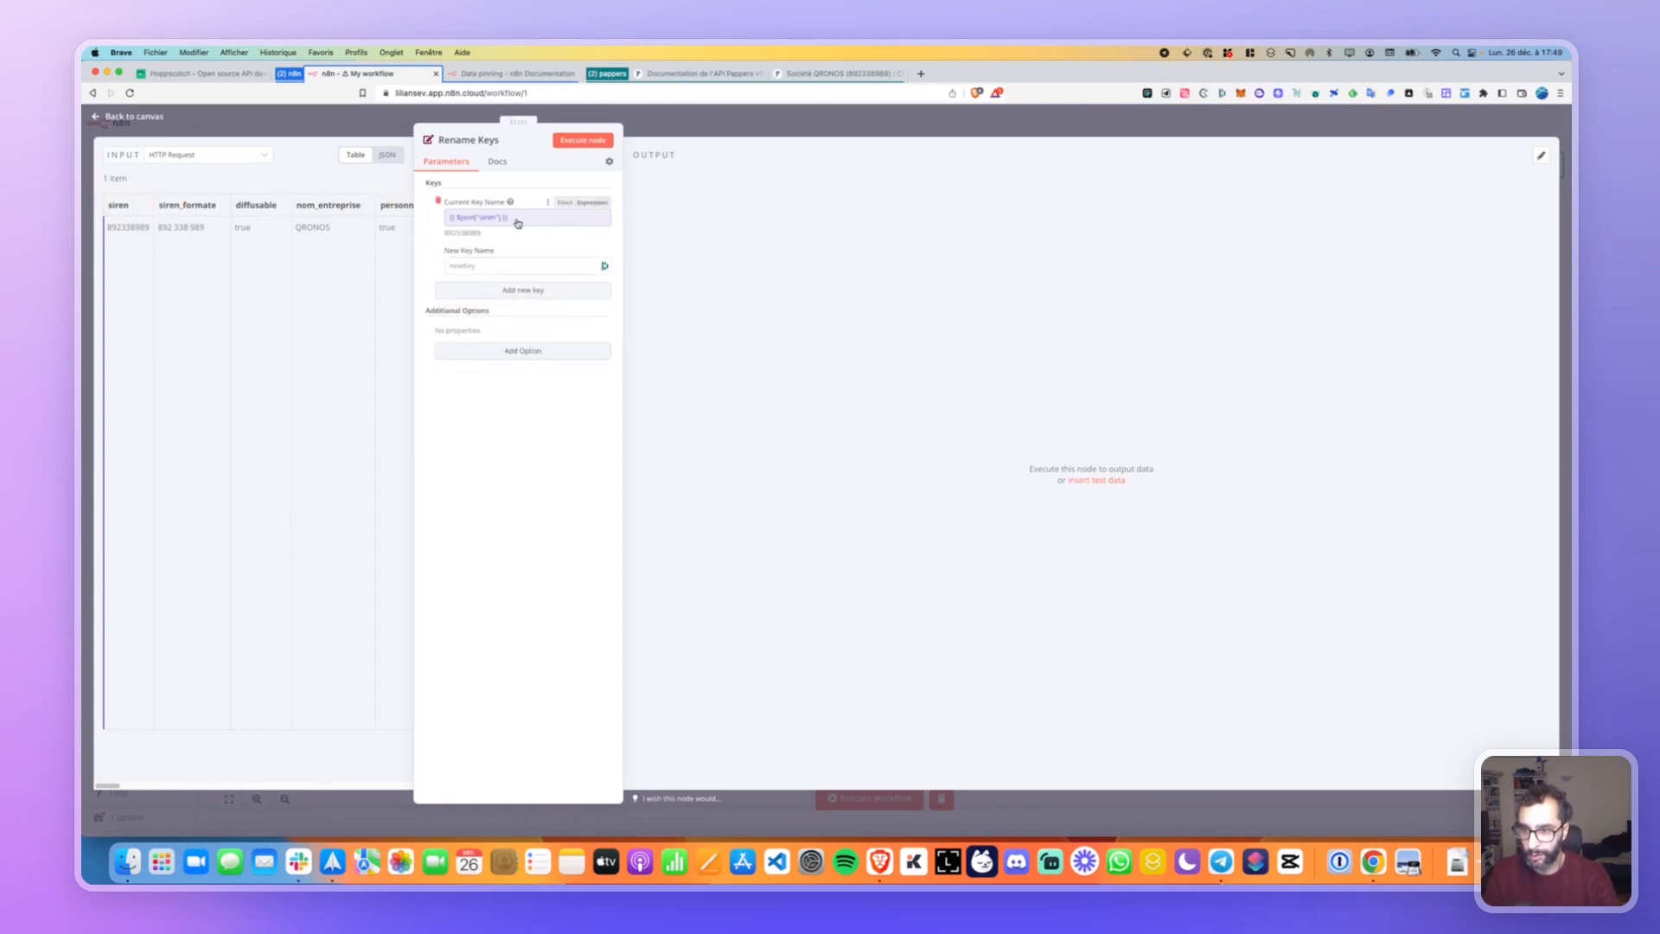
click(522, 220)
key(Escape)
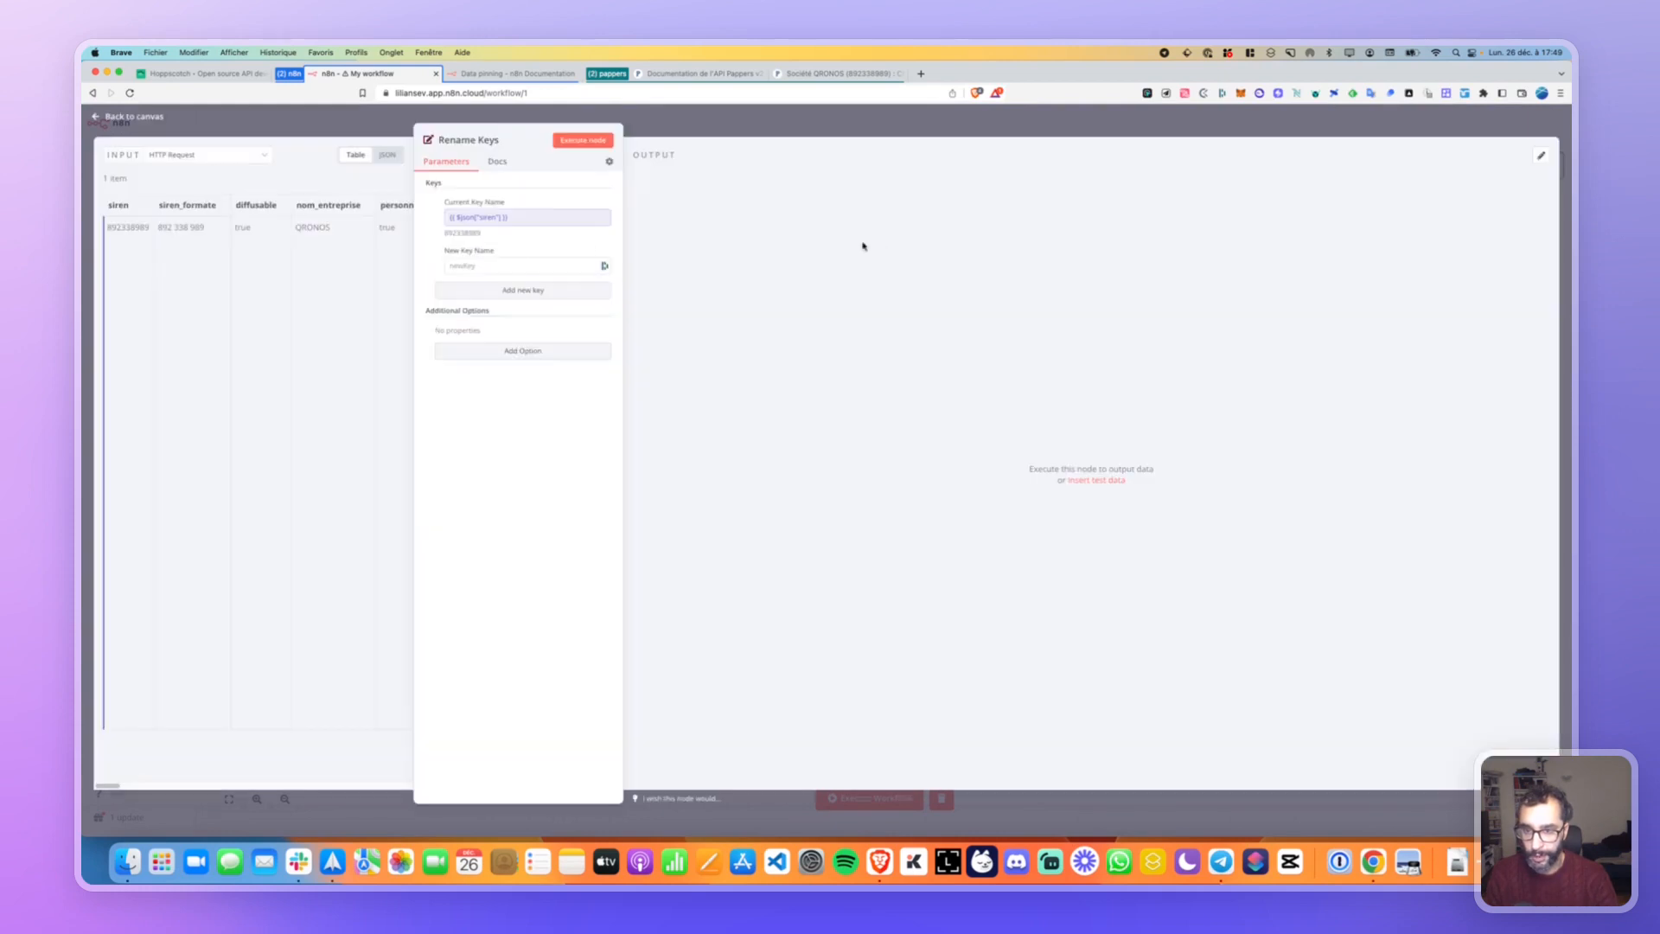
click(522, 223)
key(ctrl+a)
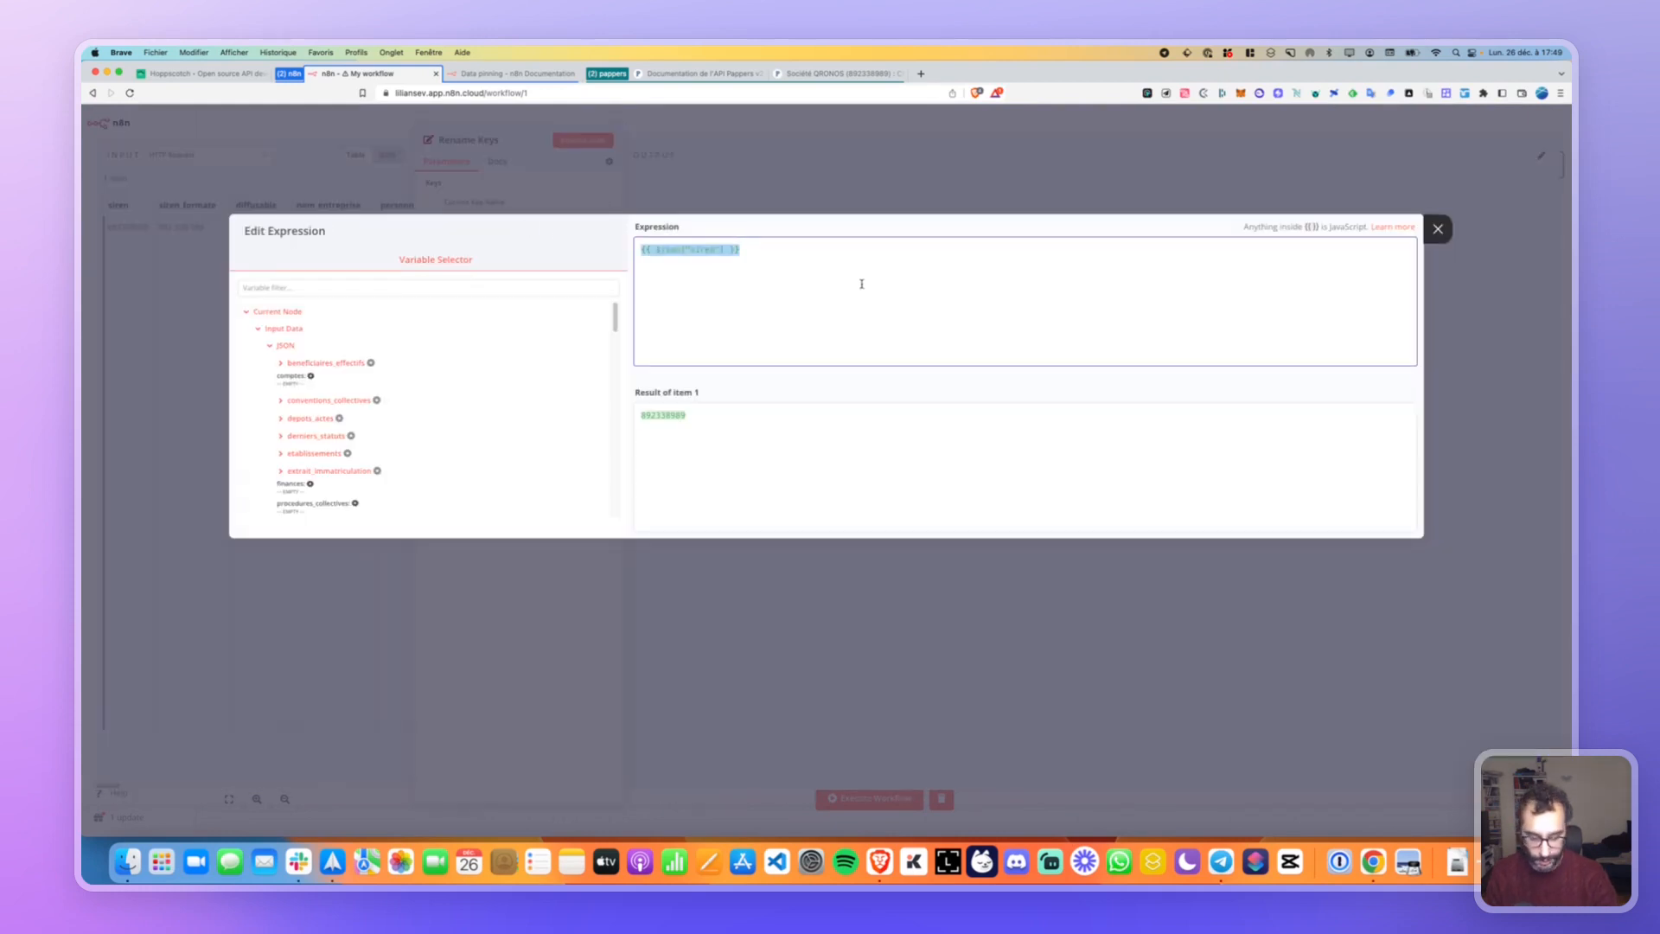
key(BackSpace)
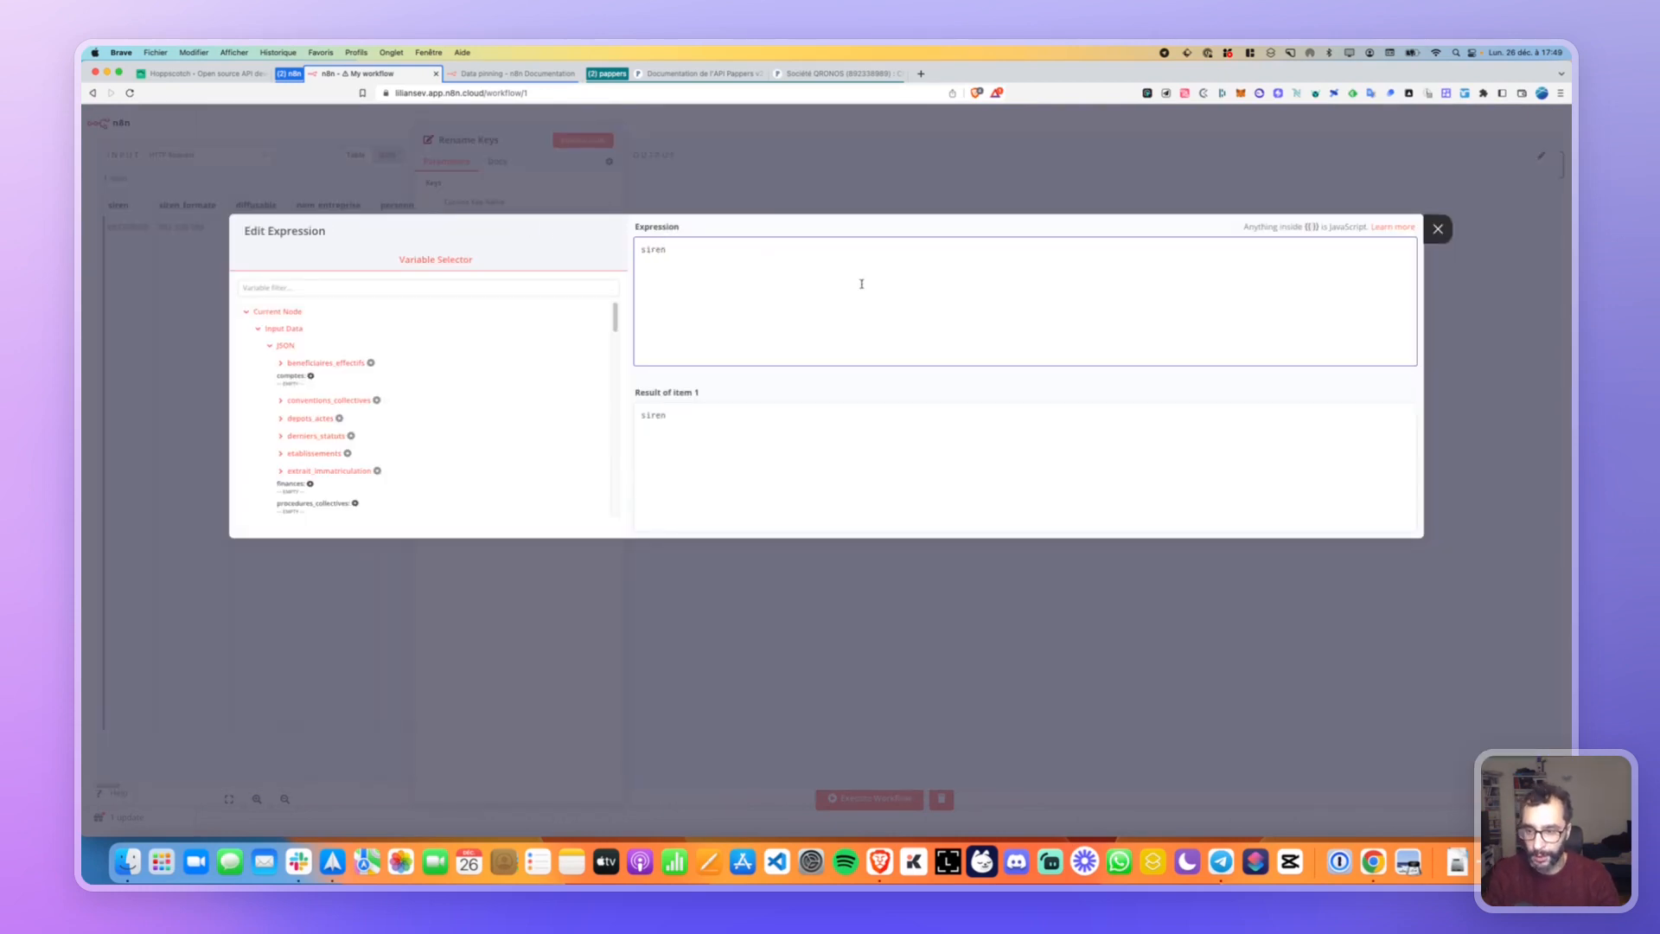
click(1447, 238)
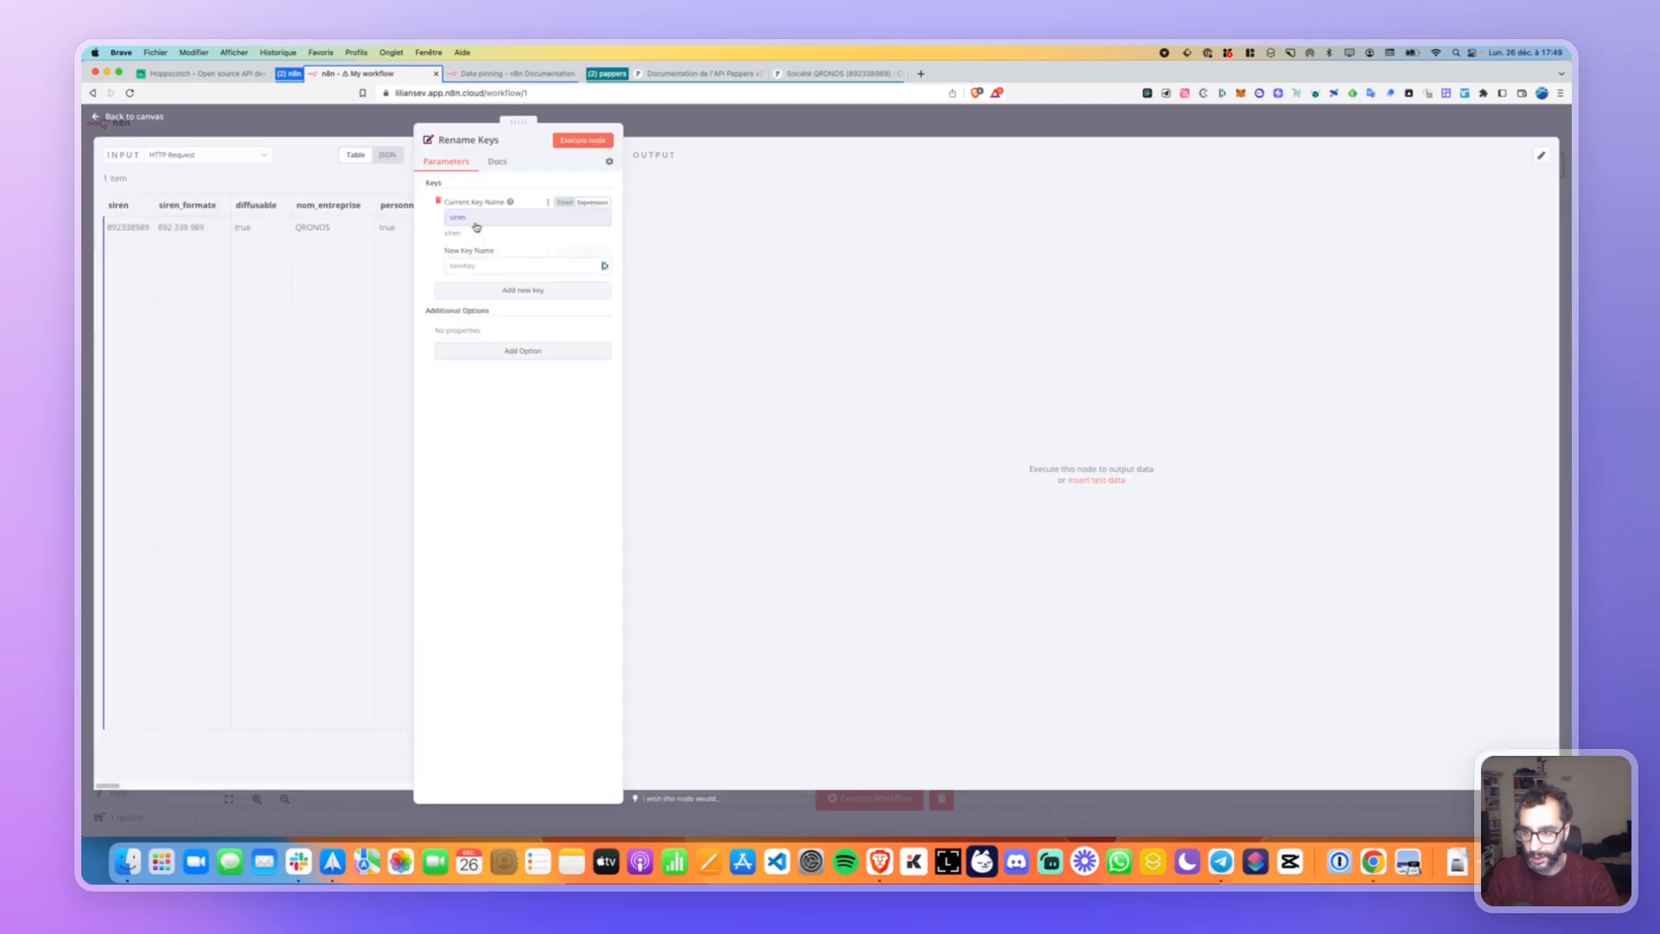
Set the new key name to siren2 and run the Rename Keys node.
click(486, 267)
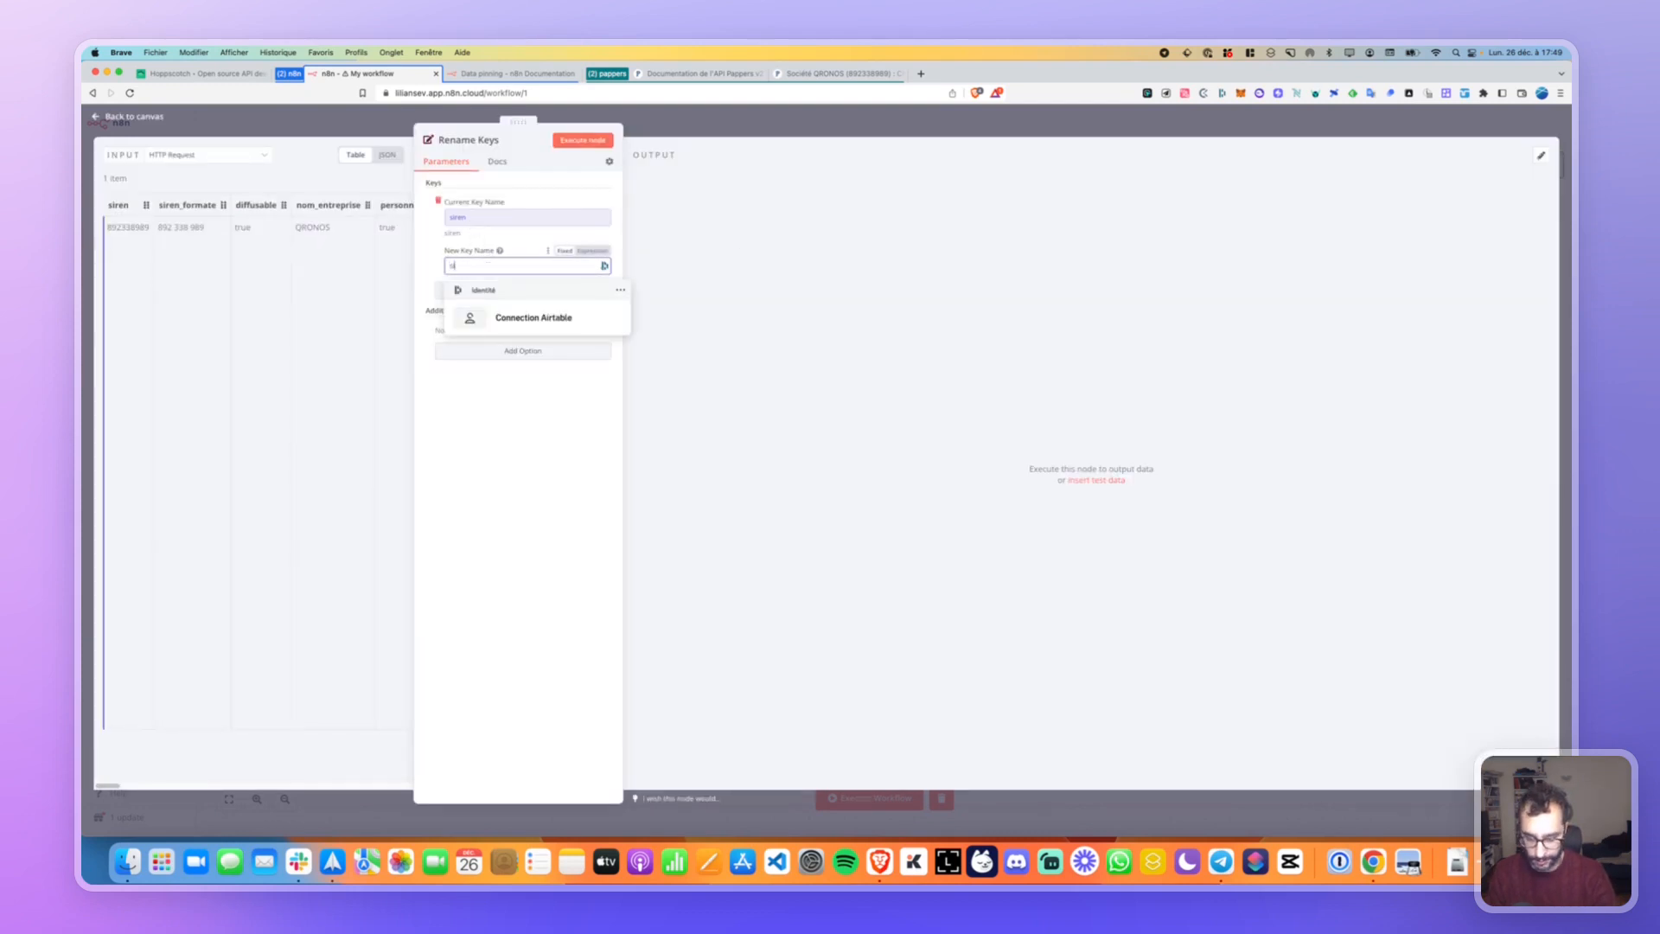
text(siren2)
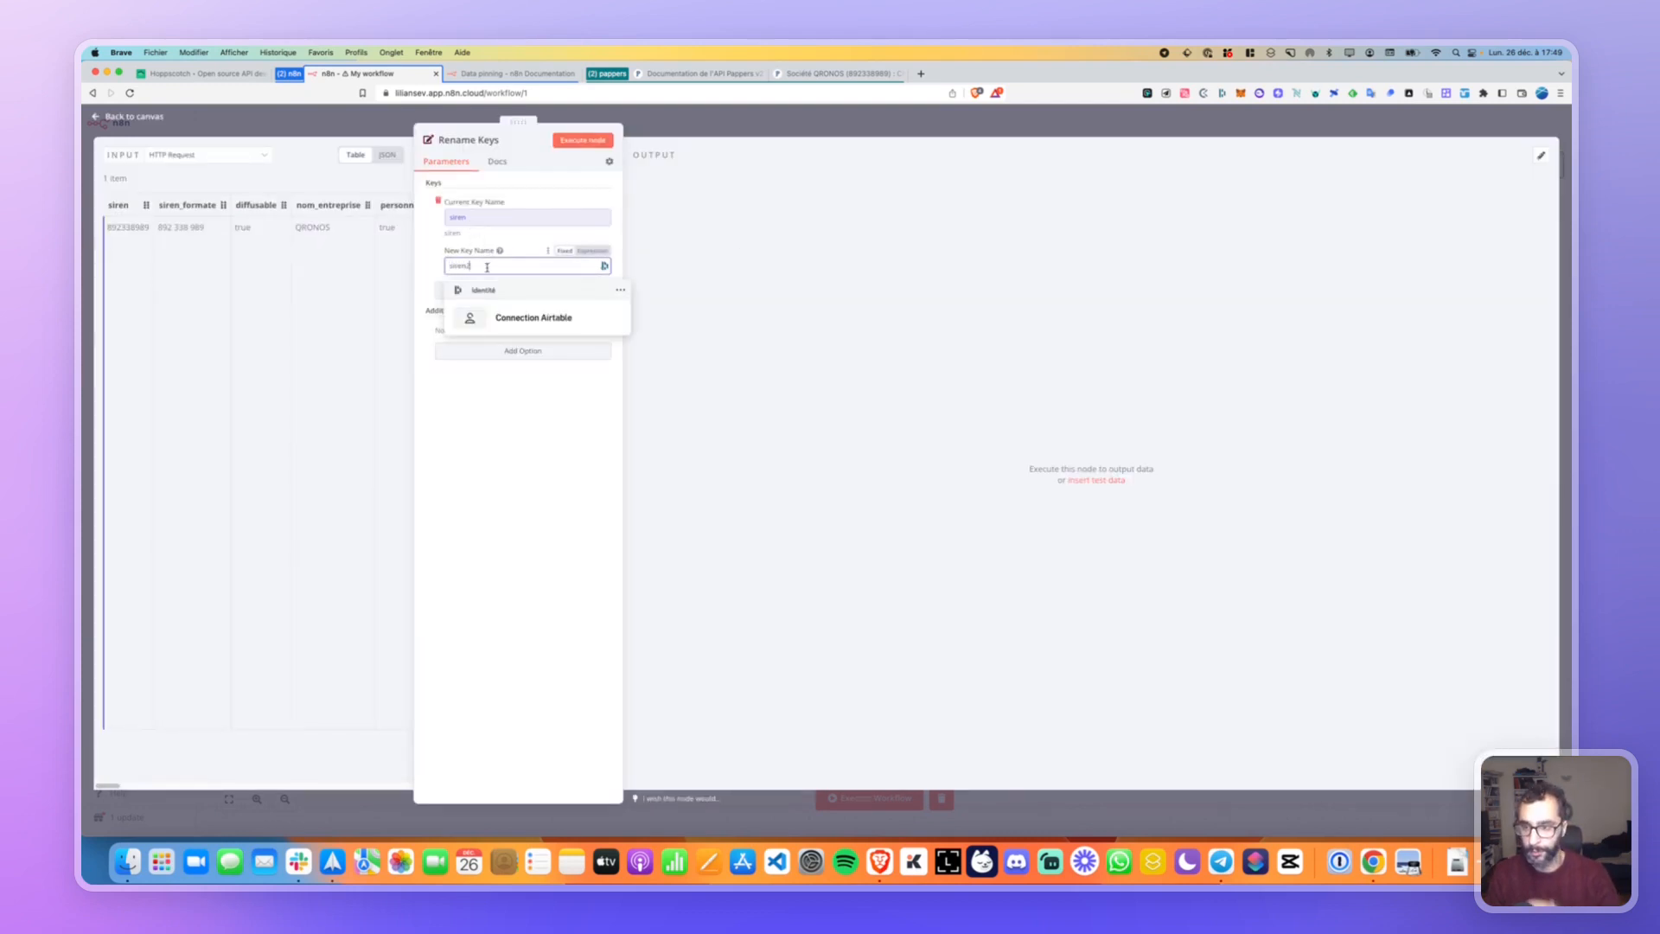
click(516, 375)
click(563, 142)
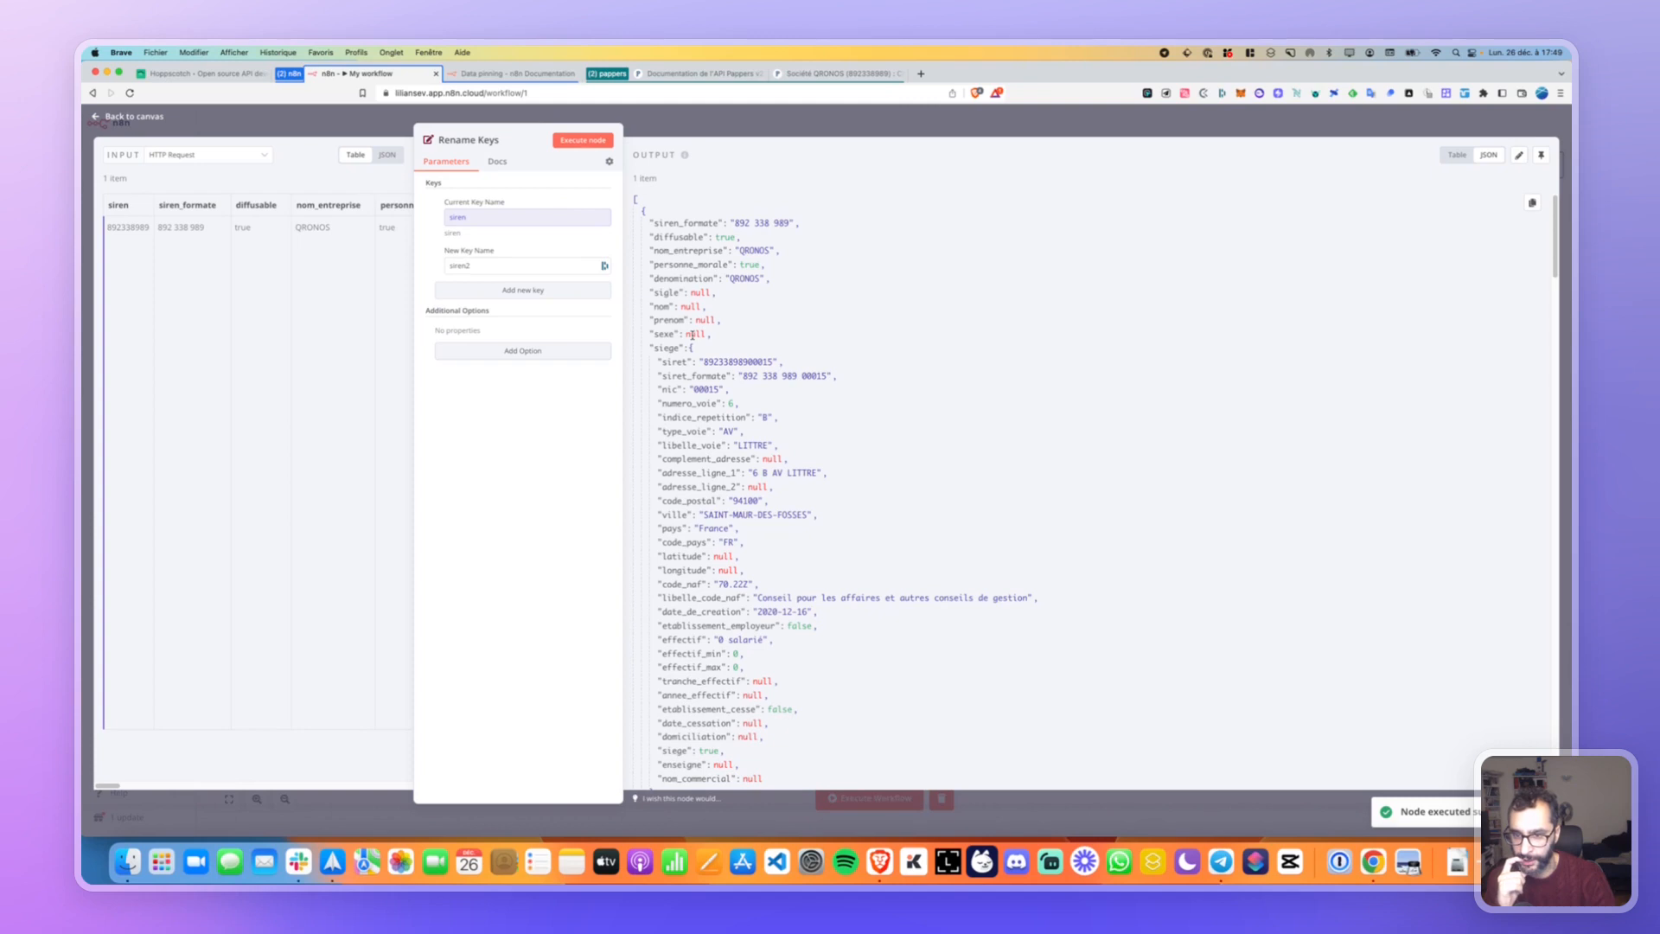
Switch the Rename Keys output to Table view and scroll across the QRONOS company columns.
click(1459, 156)
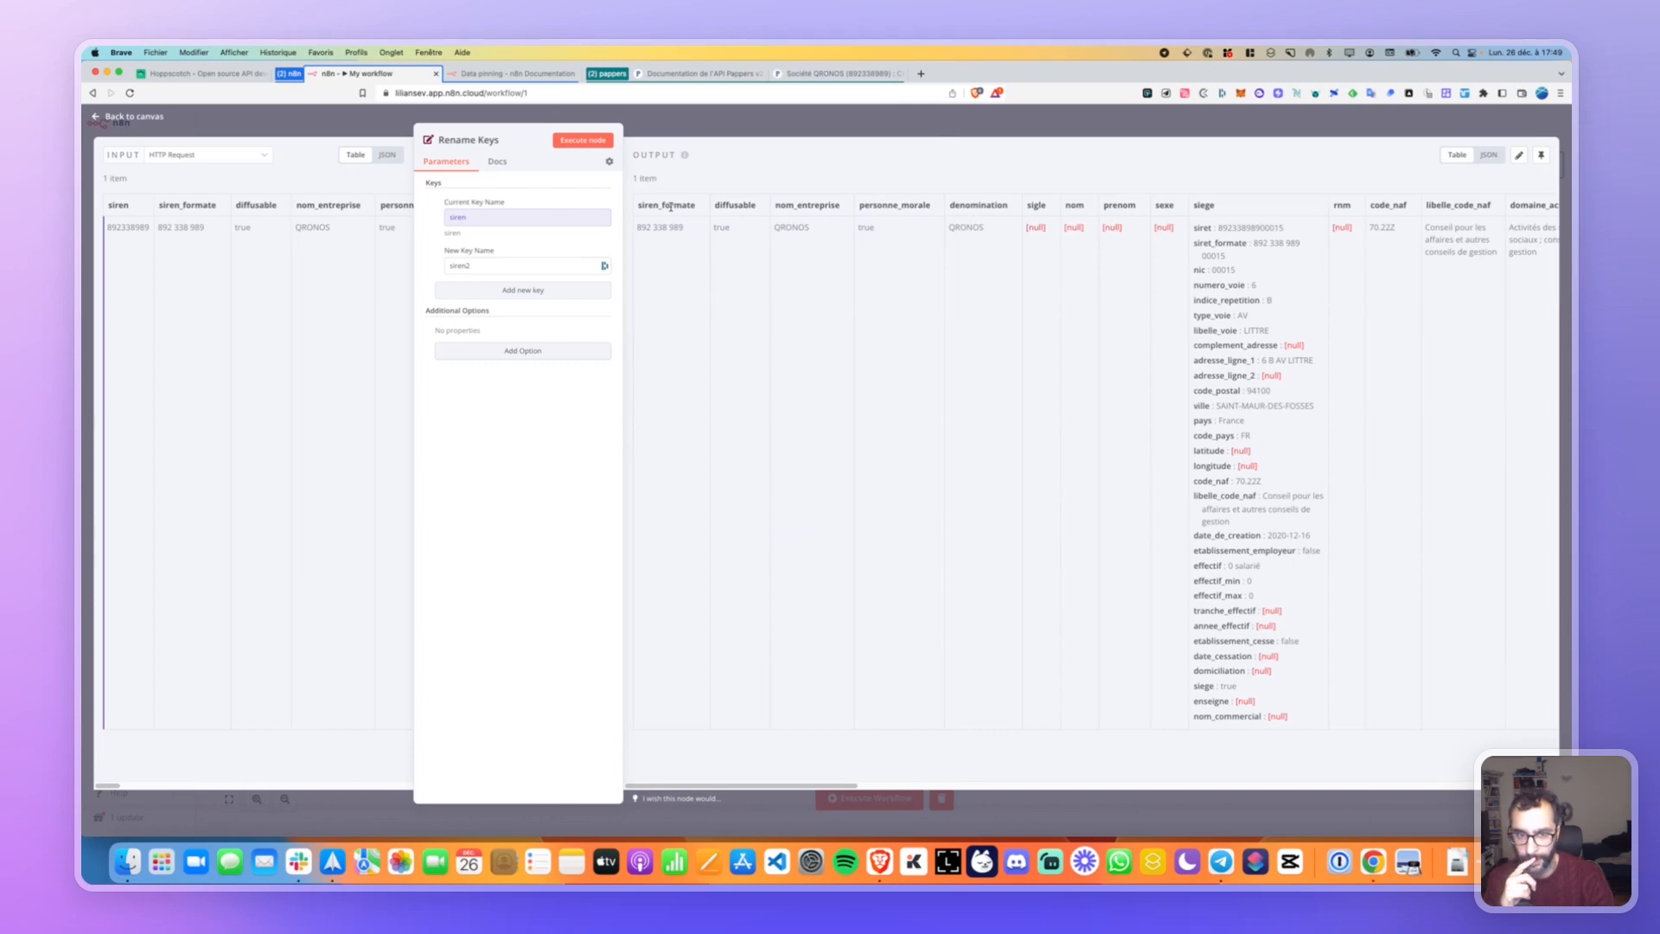
scroll(671, 208, right, 15)
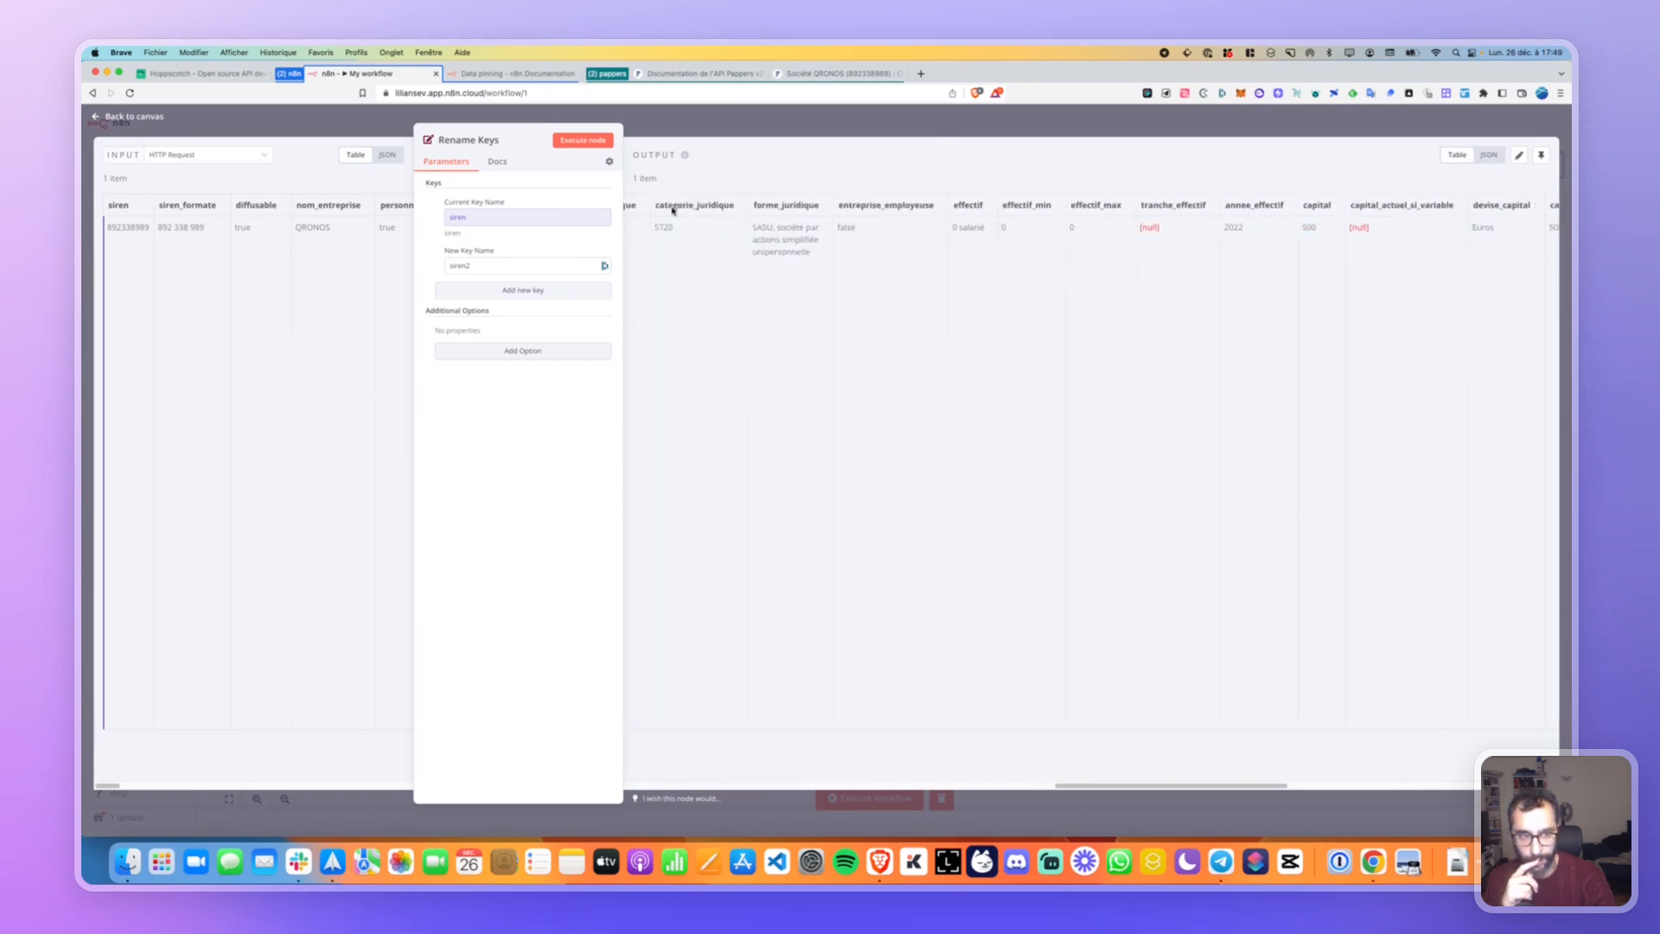
scroll(1323, 615, right, 15)
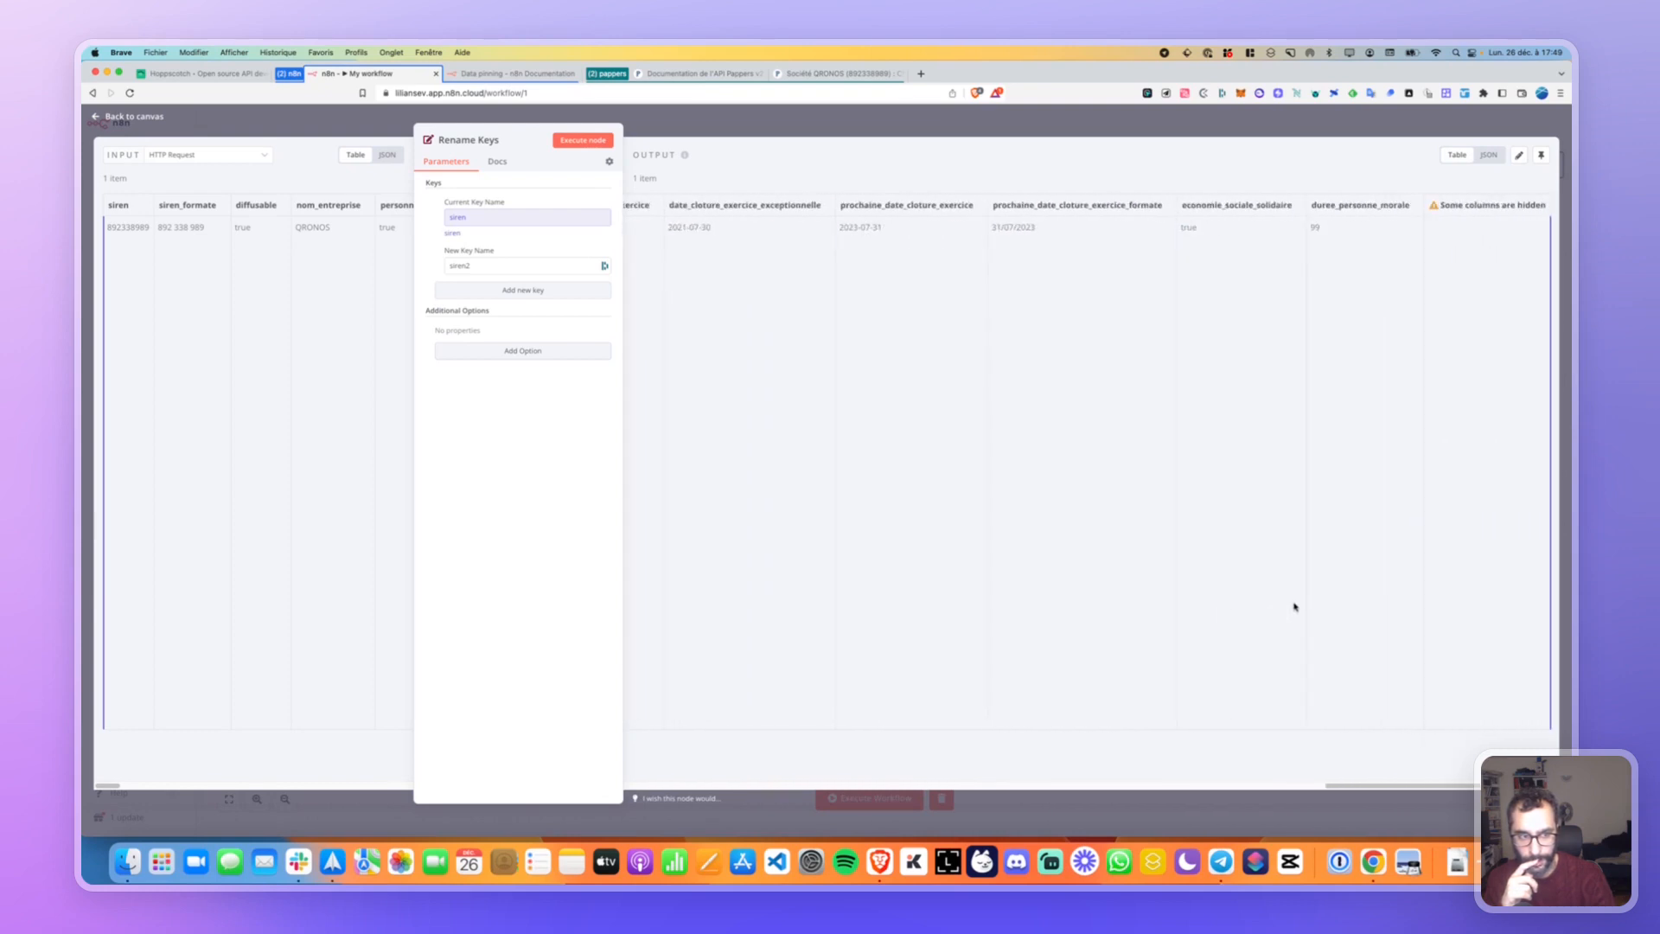
scroll(1040, 307, left, 5)
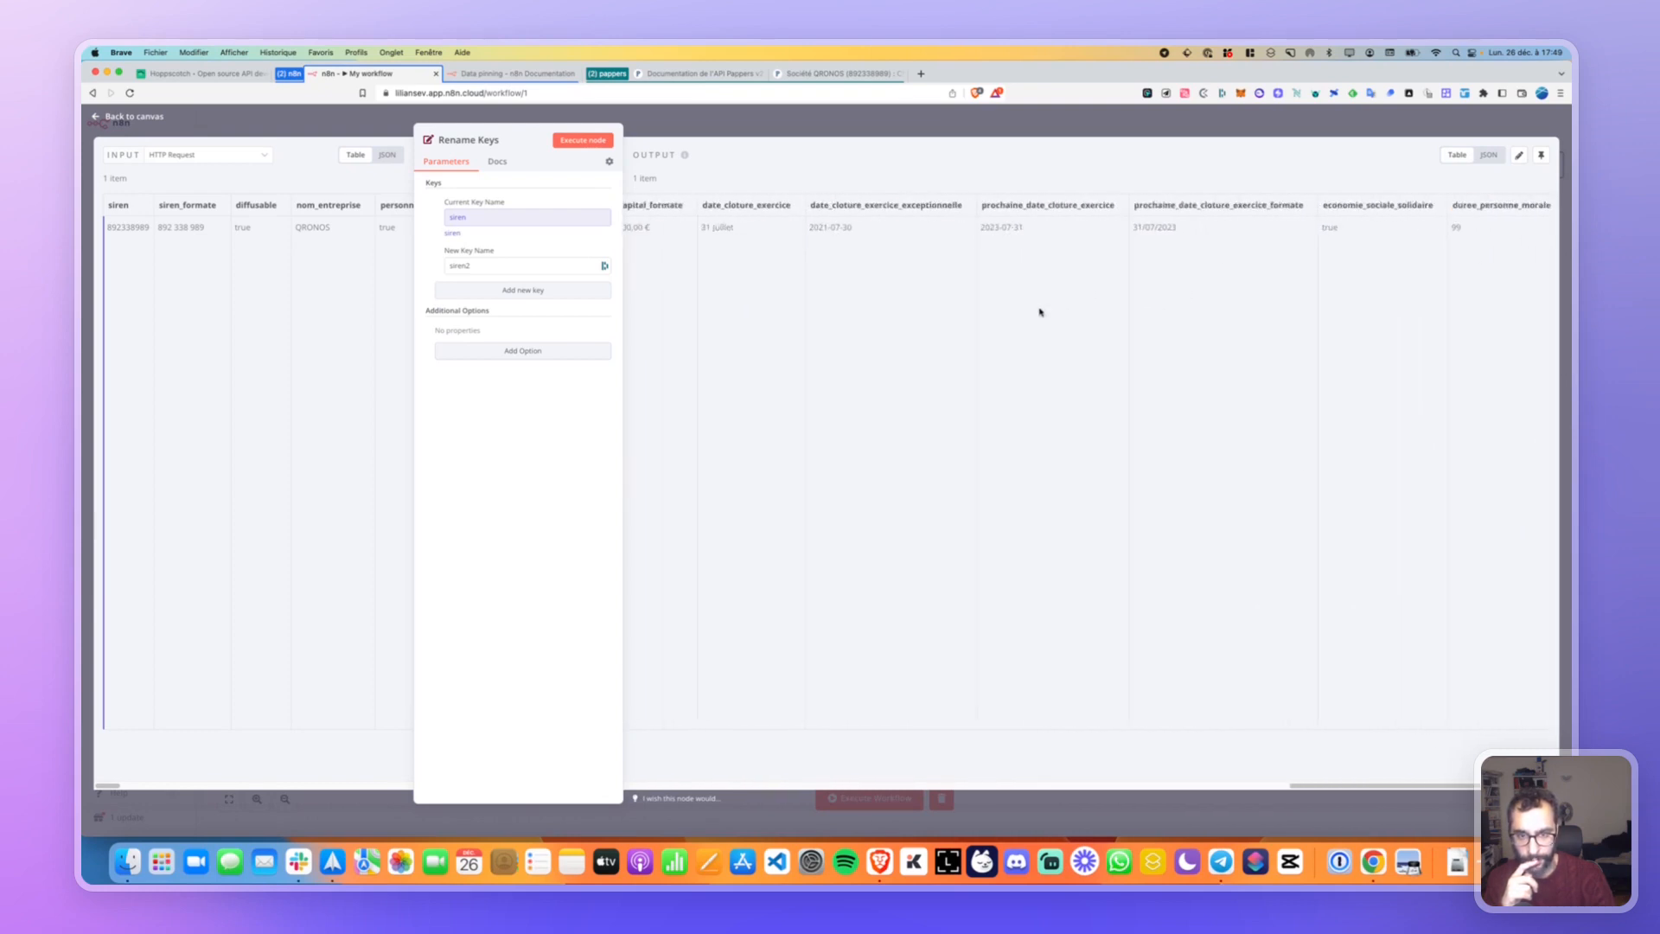
scroll(1029, 308, left, 10)
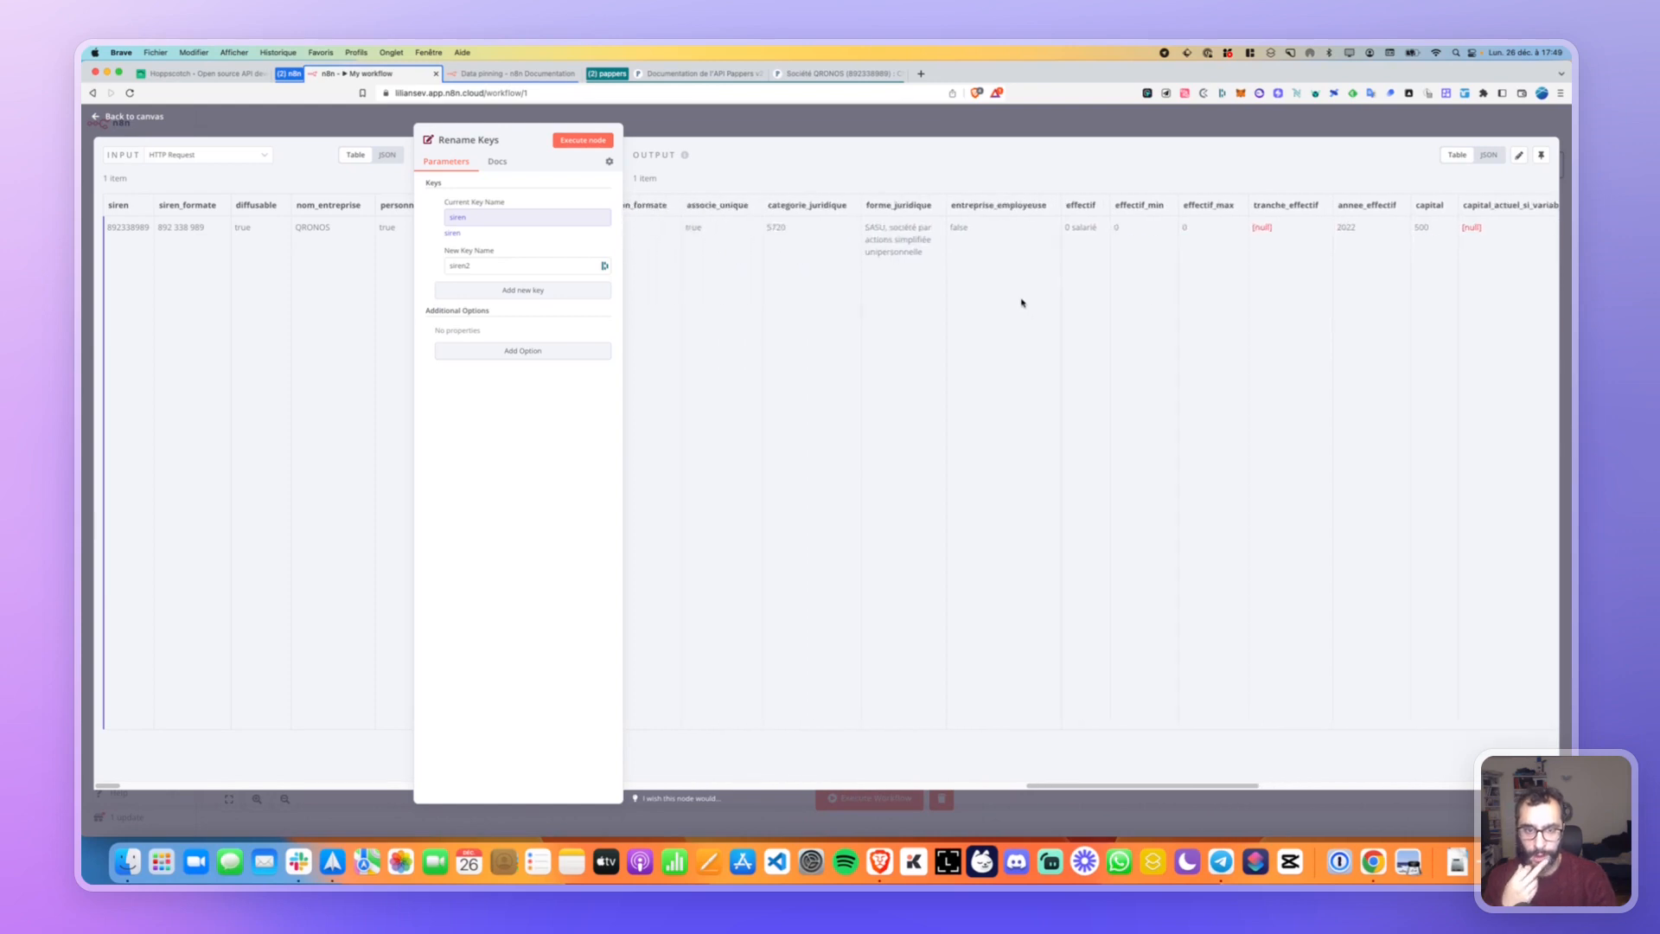
scroll(1016, 297, left, 10)
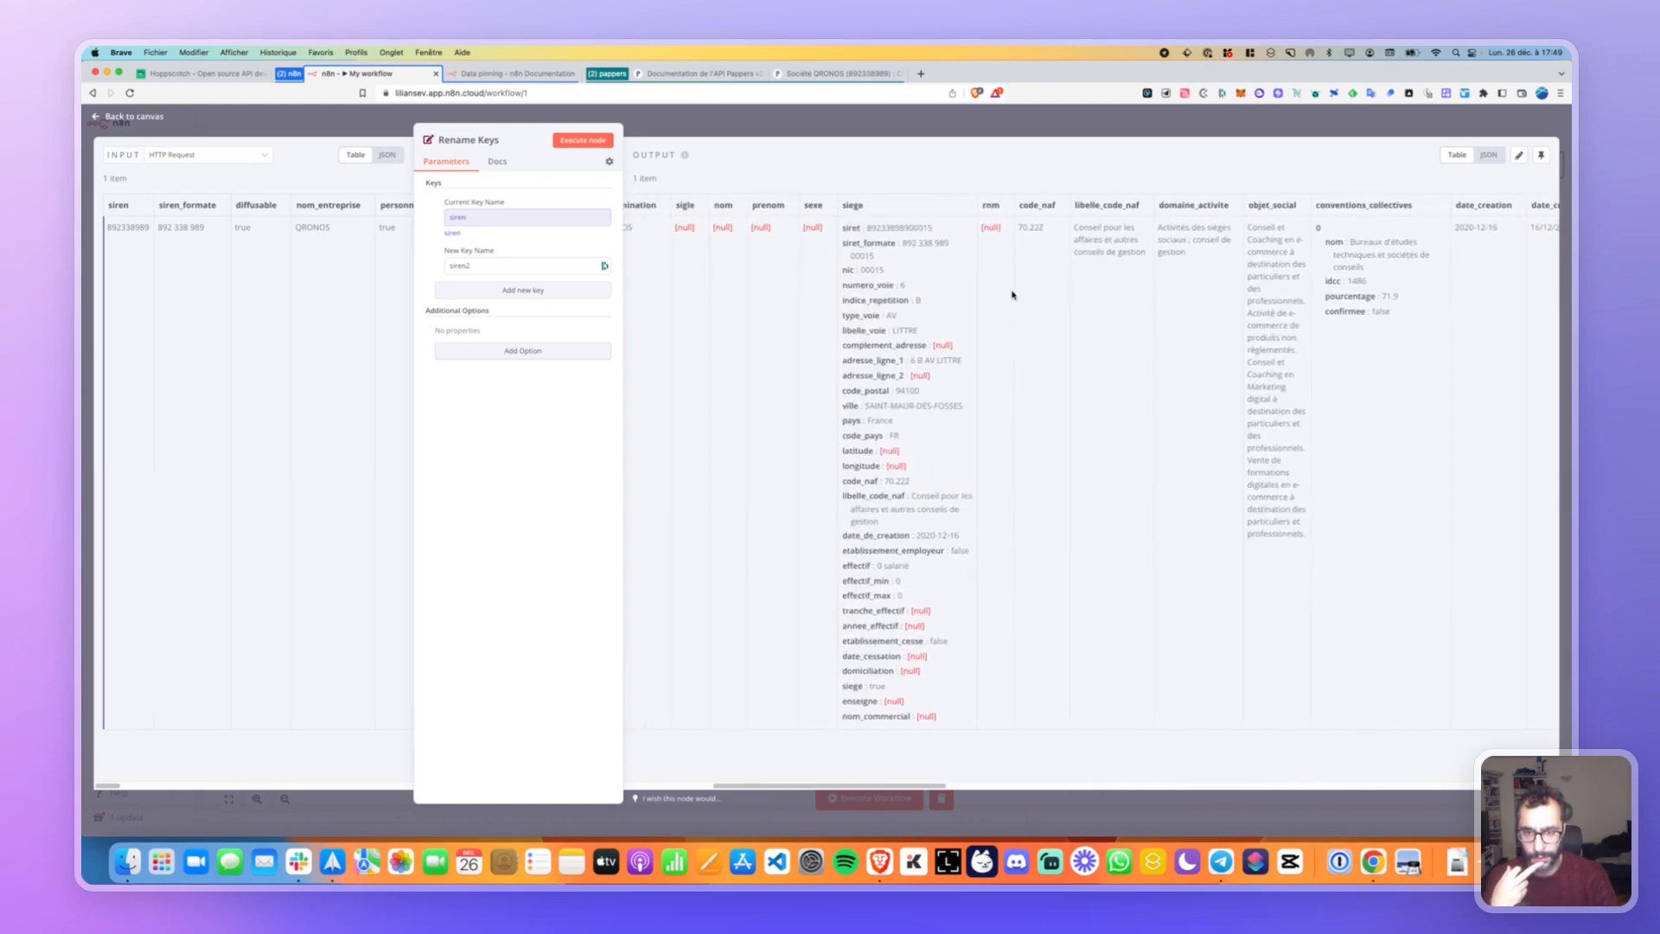
scroll(1013, 295, left, 10)
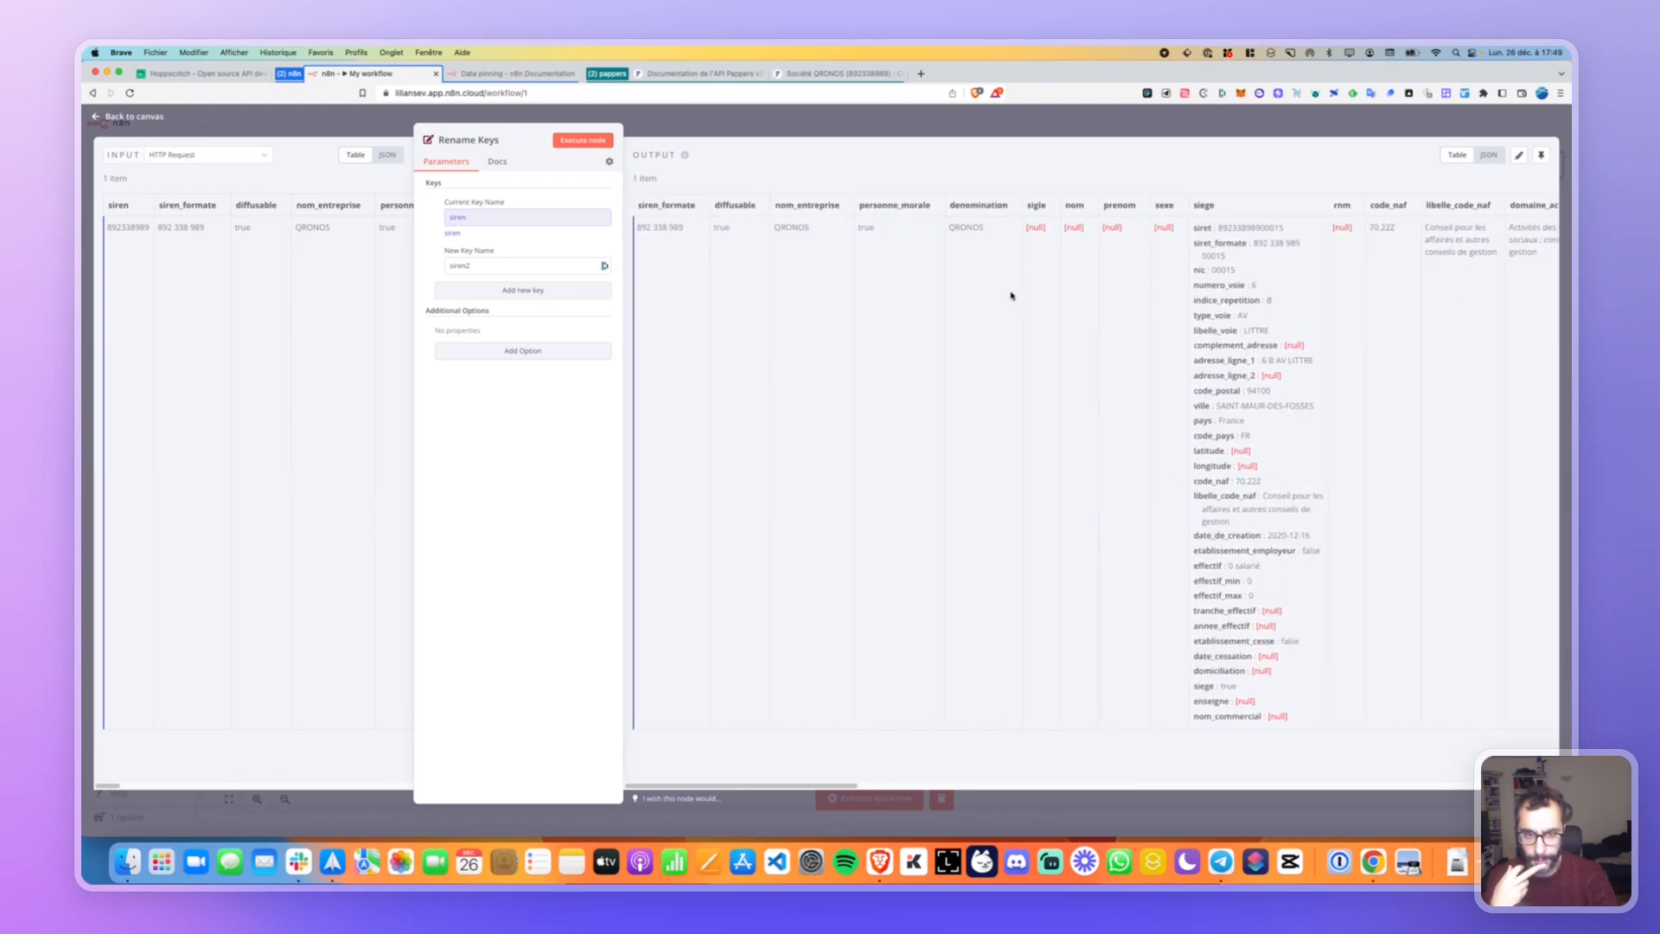
Clear the prenom expression, switch Current Key Name to Fixed, and map the input siren field into it.
click(495, 219)
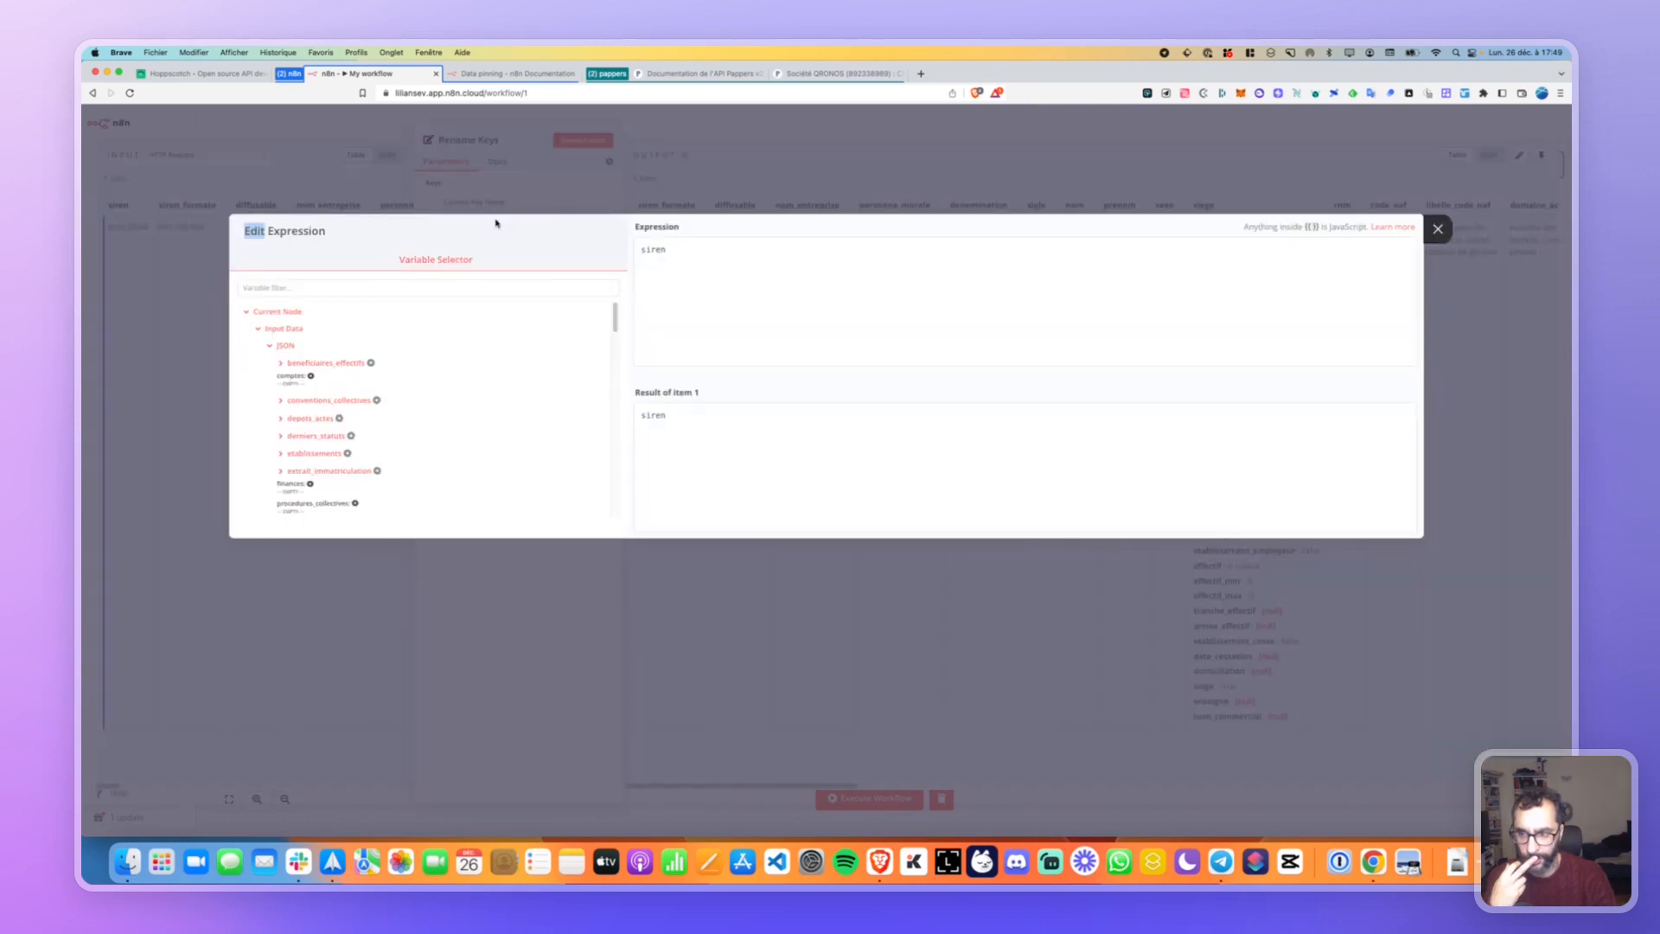
double_click(698, 254)
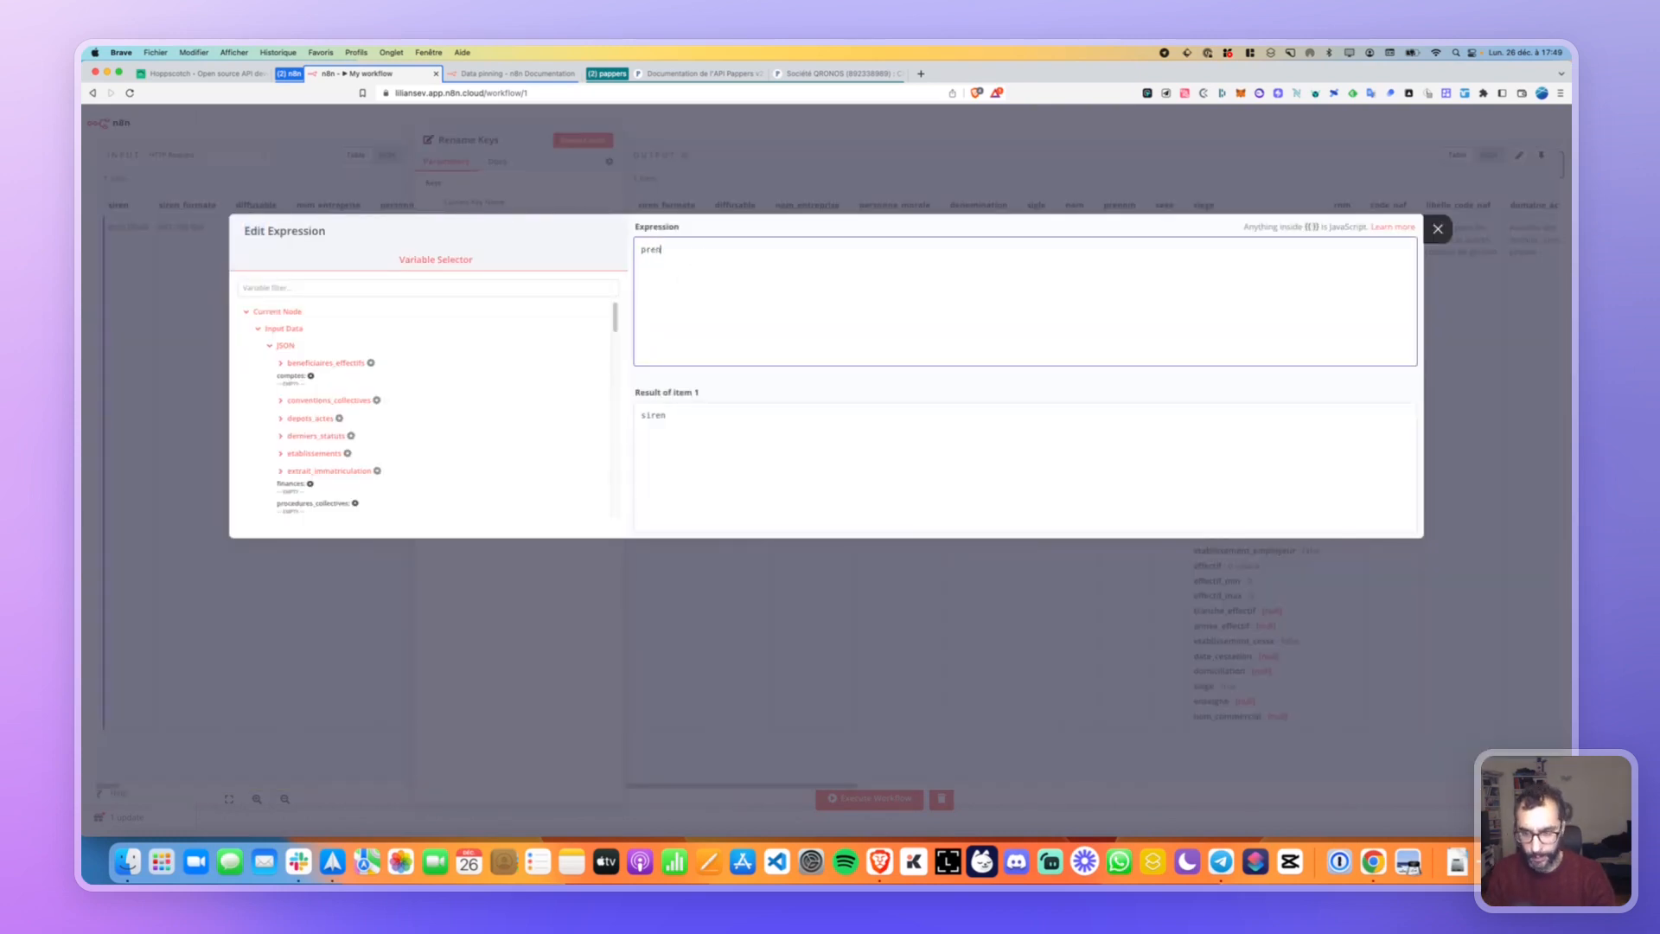
text(prenom)
key(super+a)
key(BackSpace)
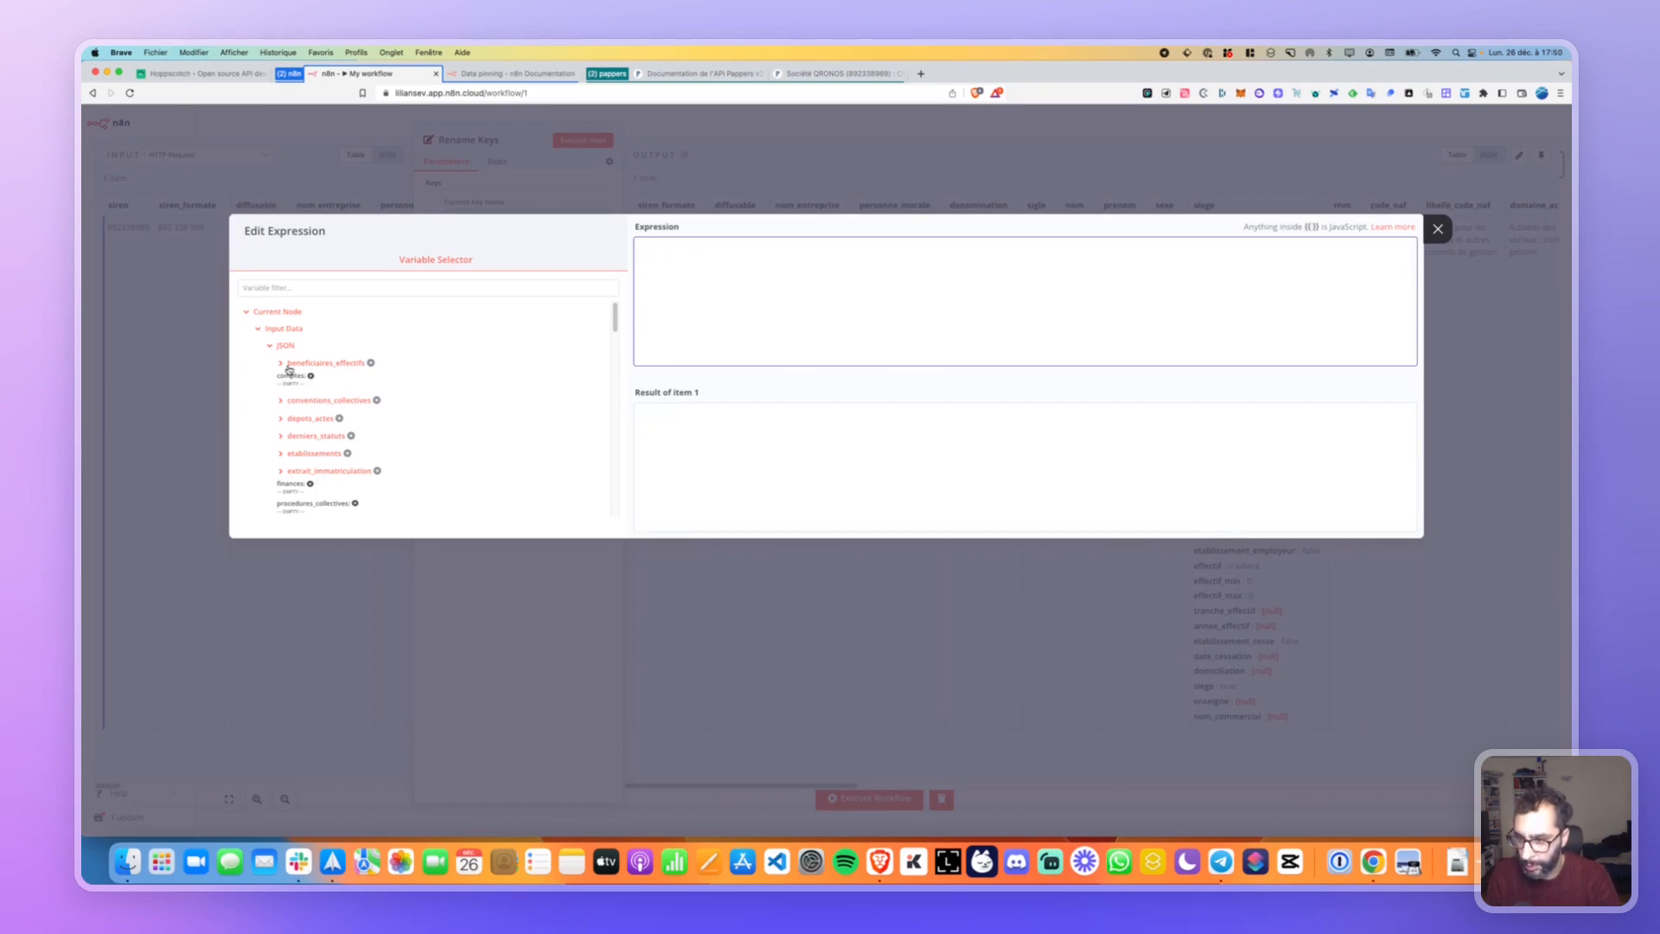
key(Escape)
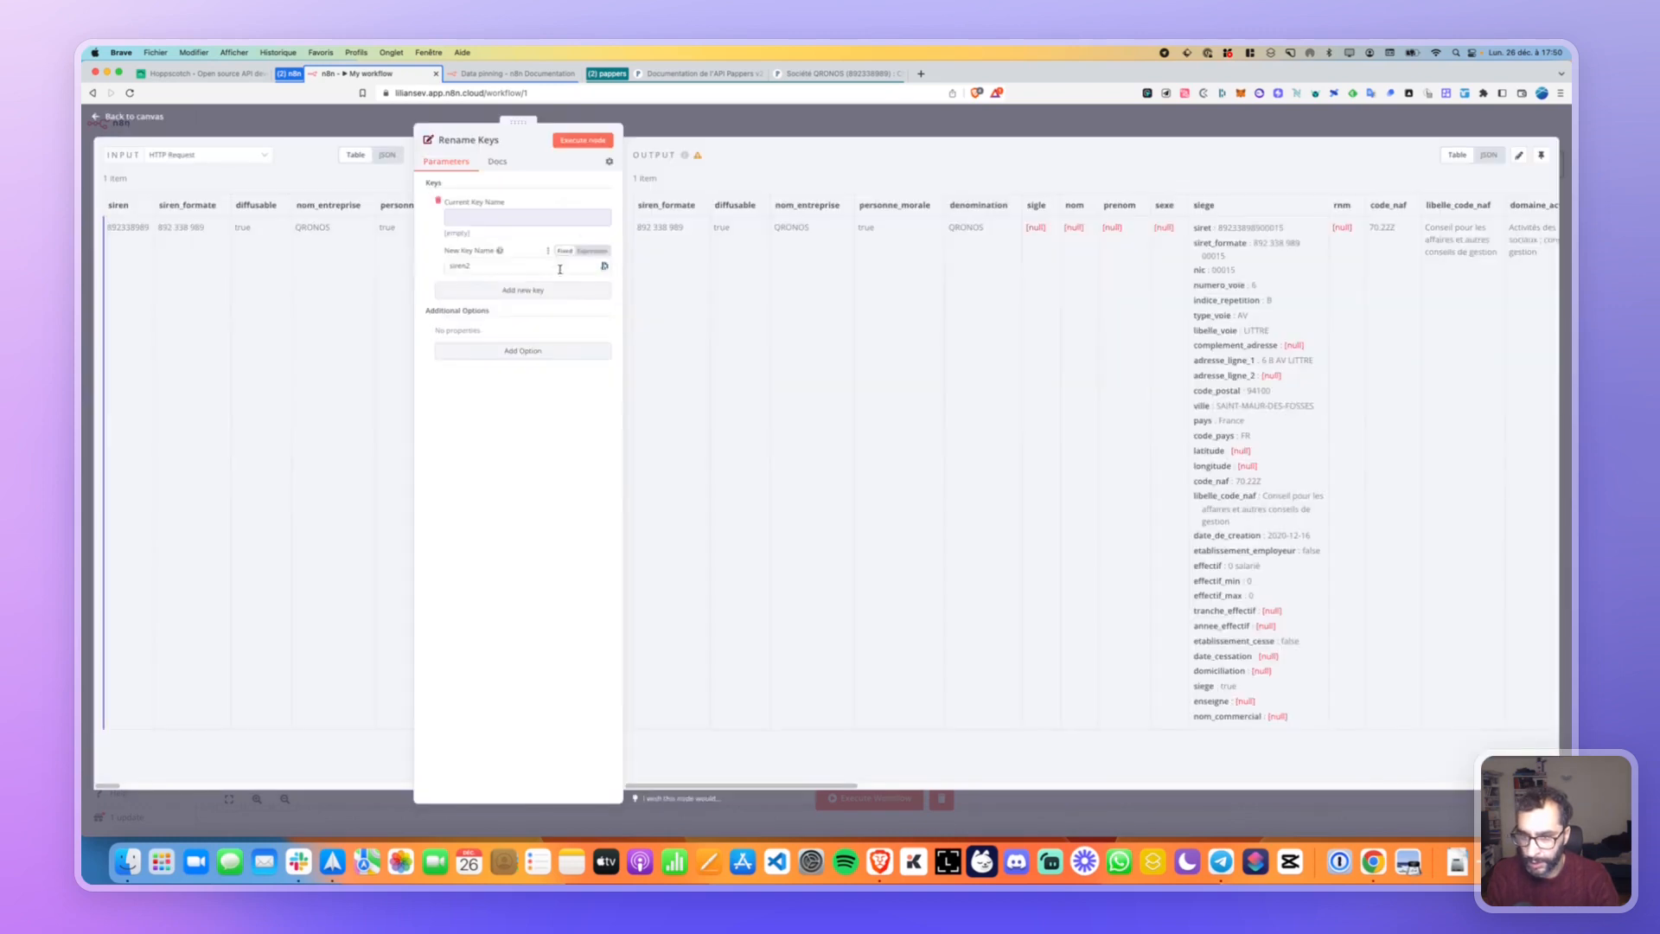
click(563, 204)
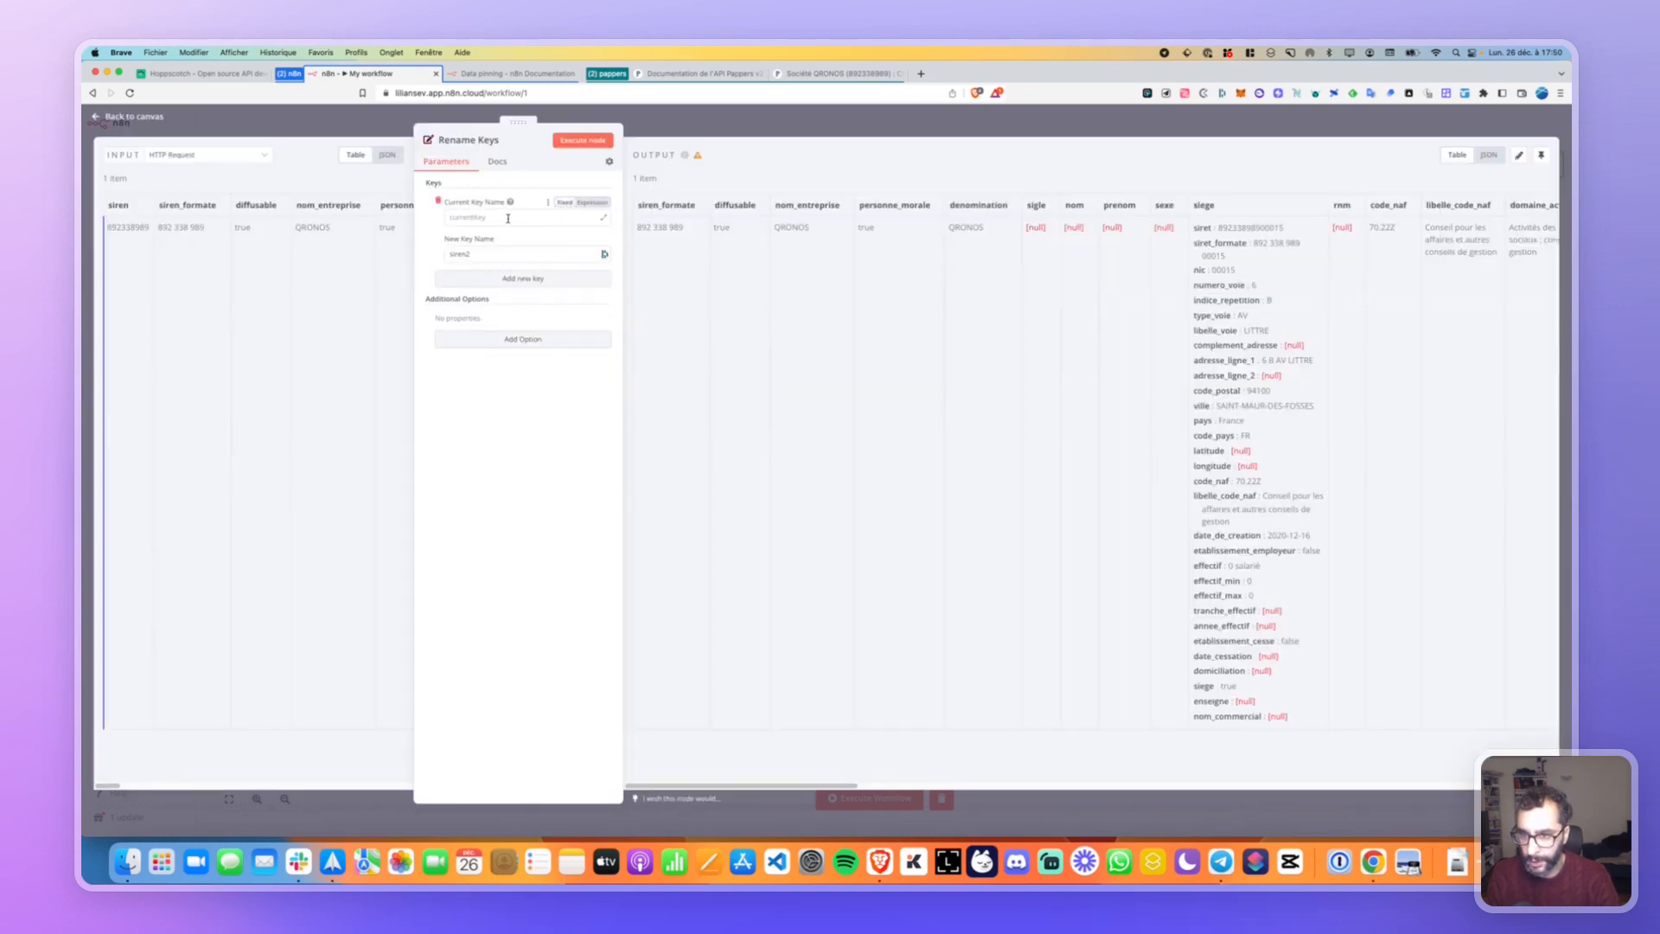
click(604, 219)
key(Escape)
mouse_move(128, 206)
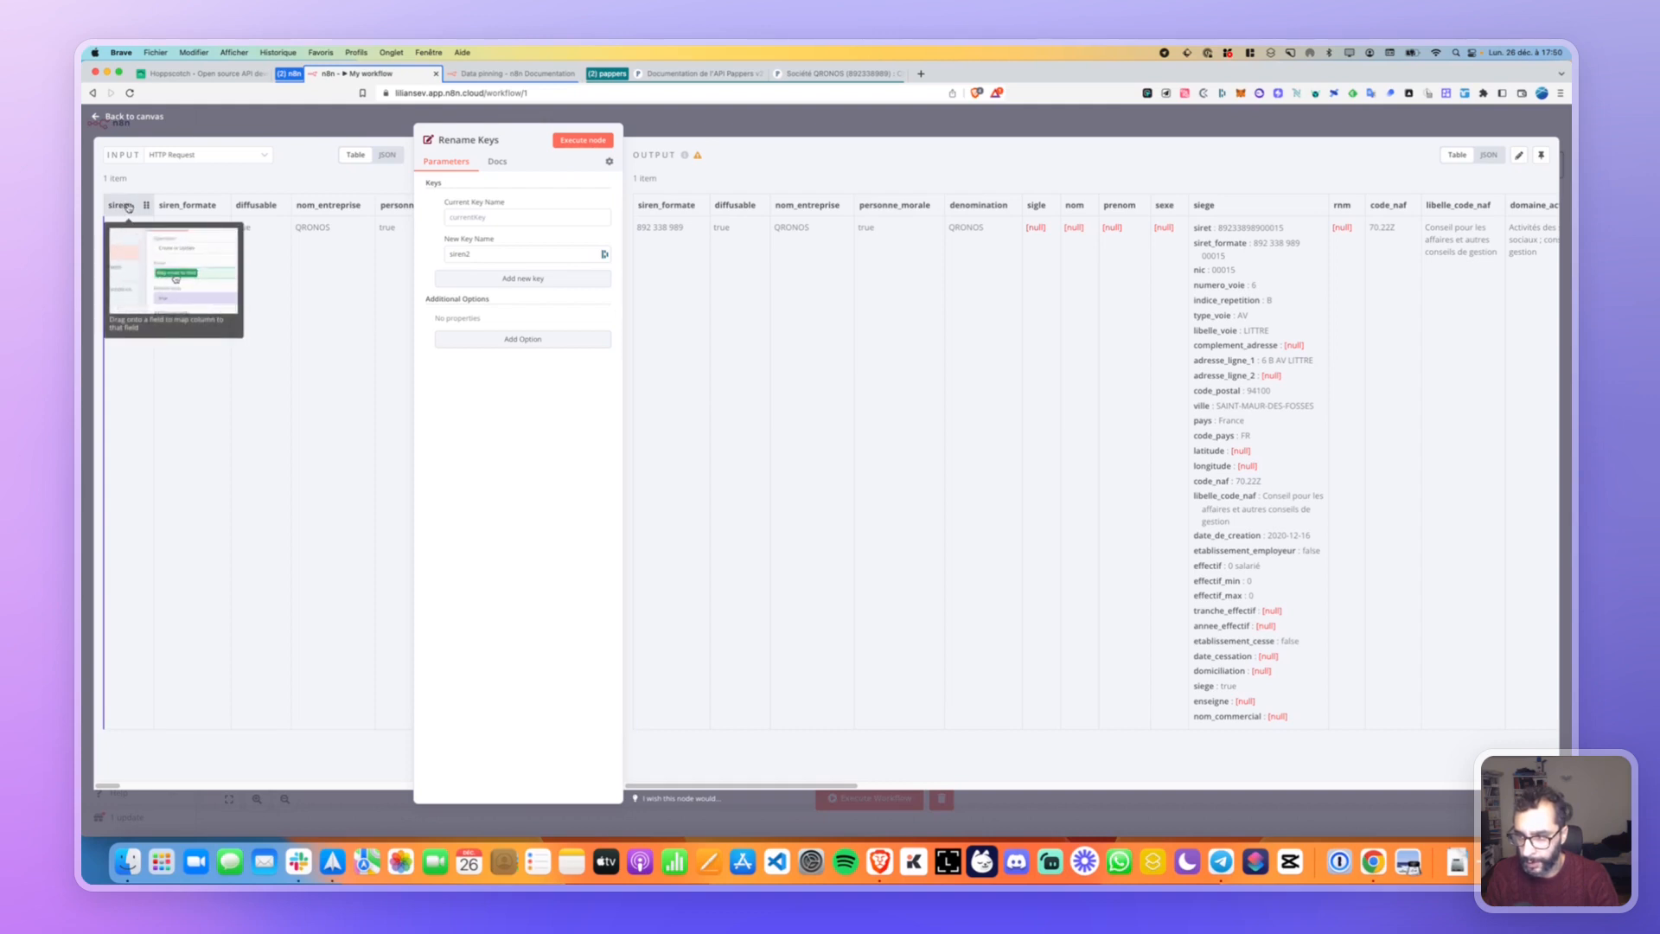
drag(128, 206, 476, 227)
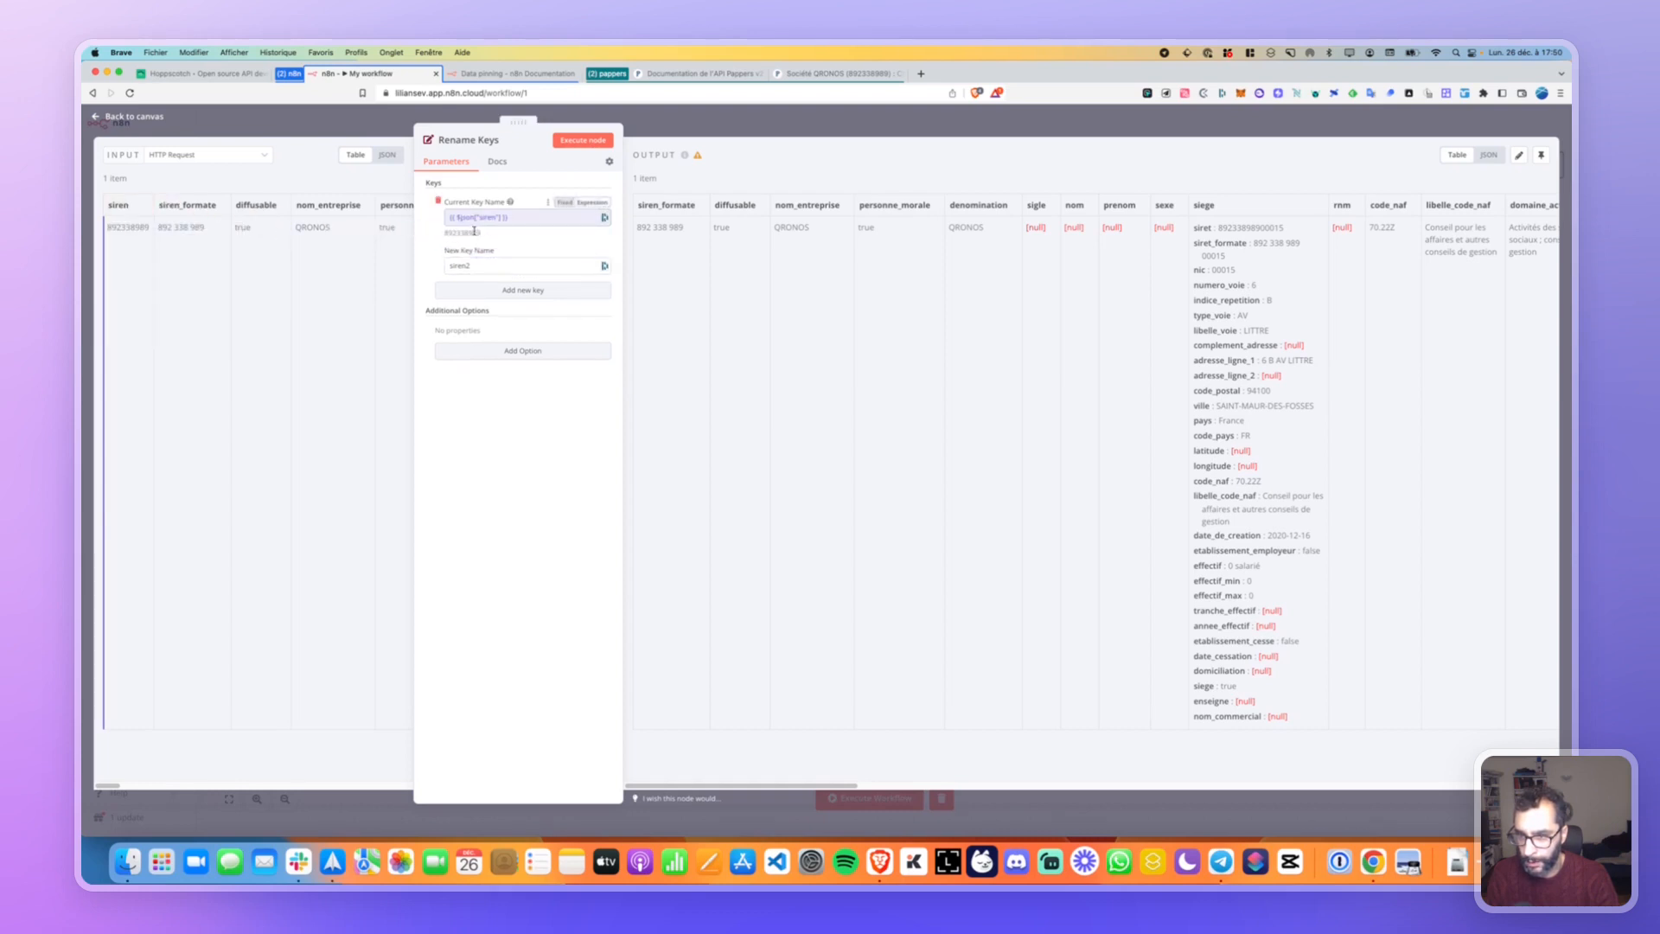
Rerun Rename Keys, scan the refreshed output columns, and add a second key pair.
click(592, 147)
scroll(683, 205, right, 10)
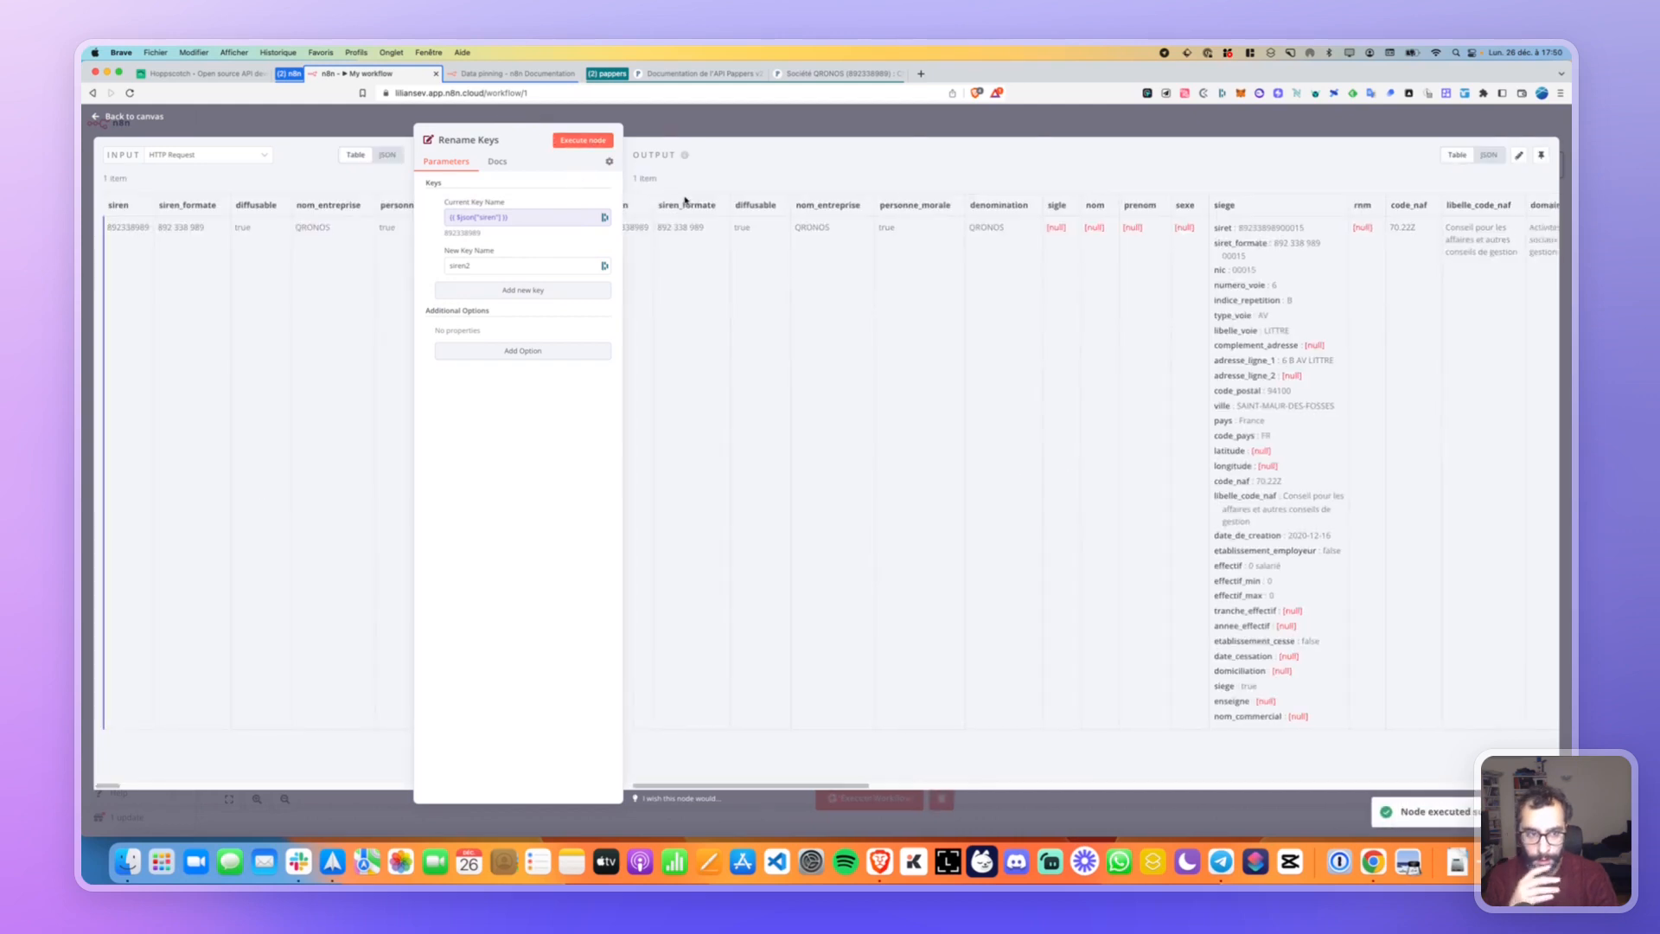
scroll(682, 205, right, 15)
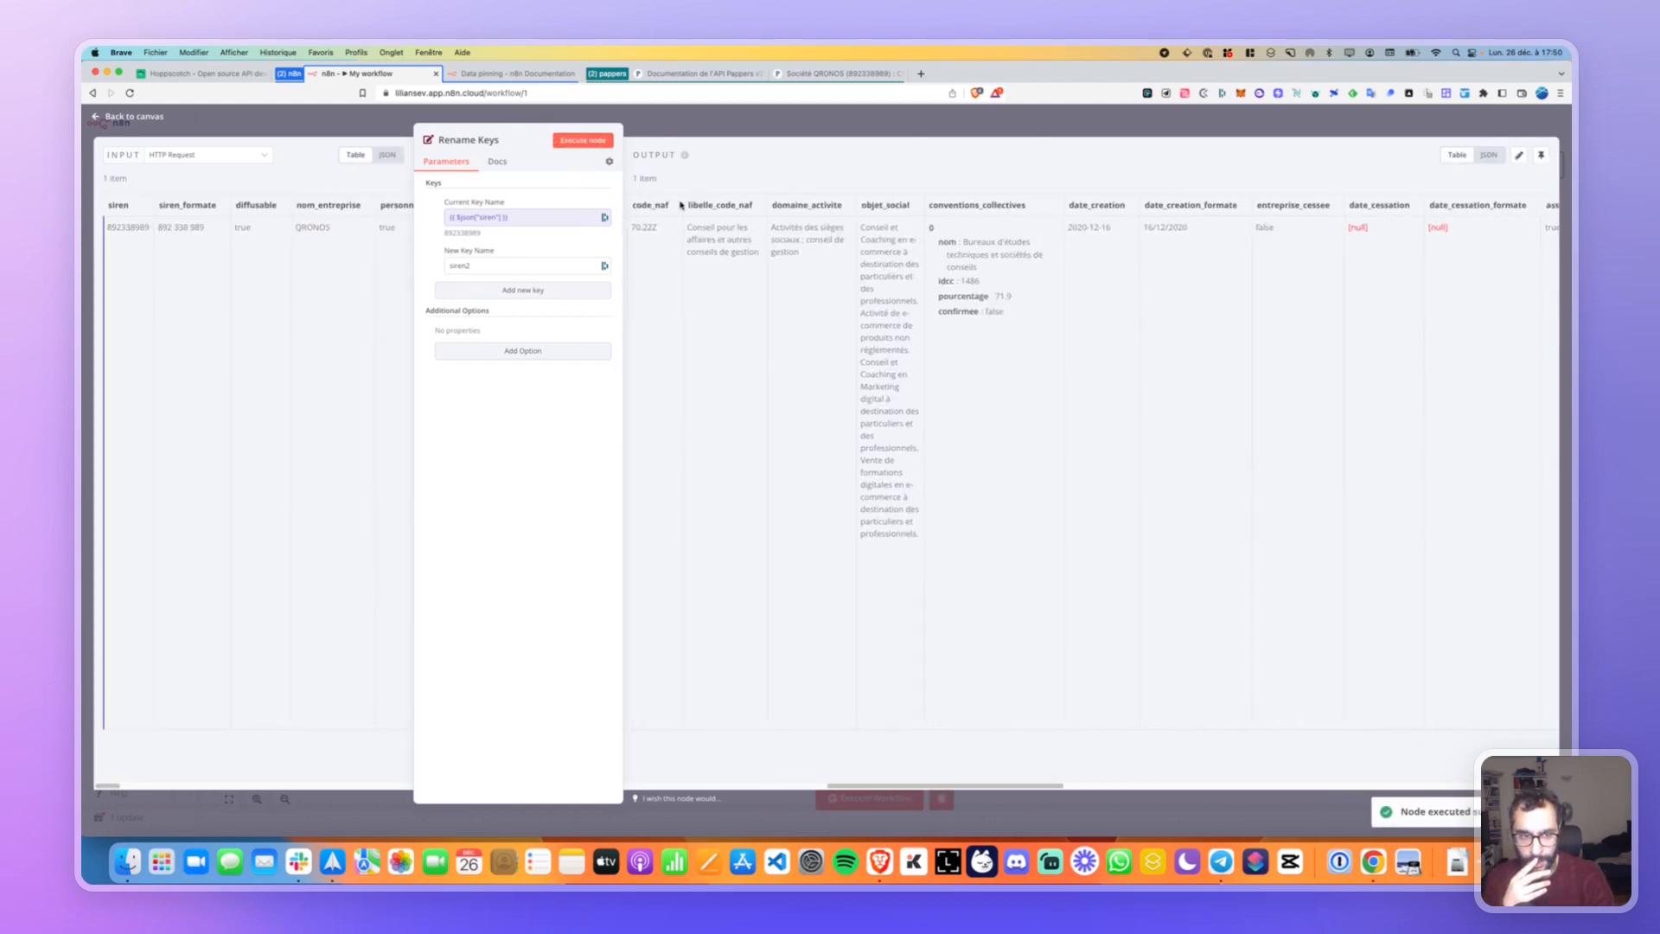
scroll(680, 205, left, 10)
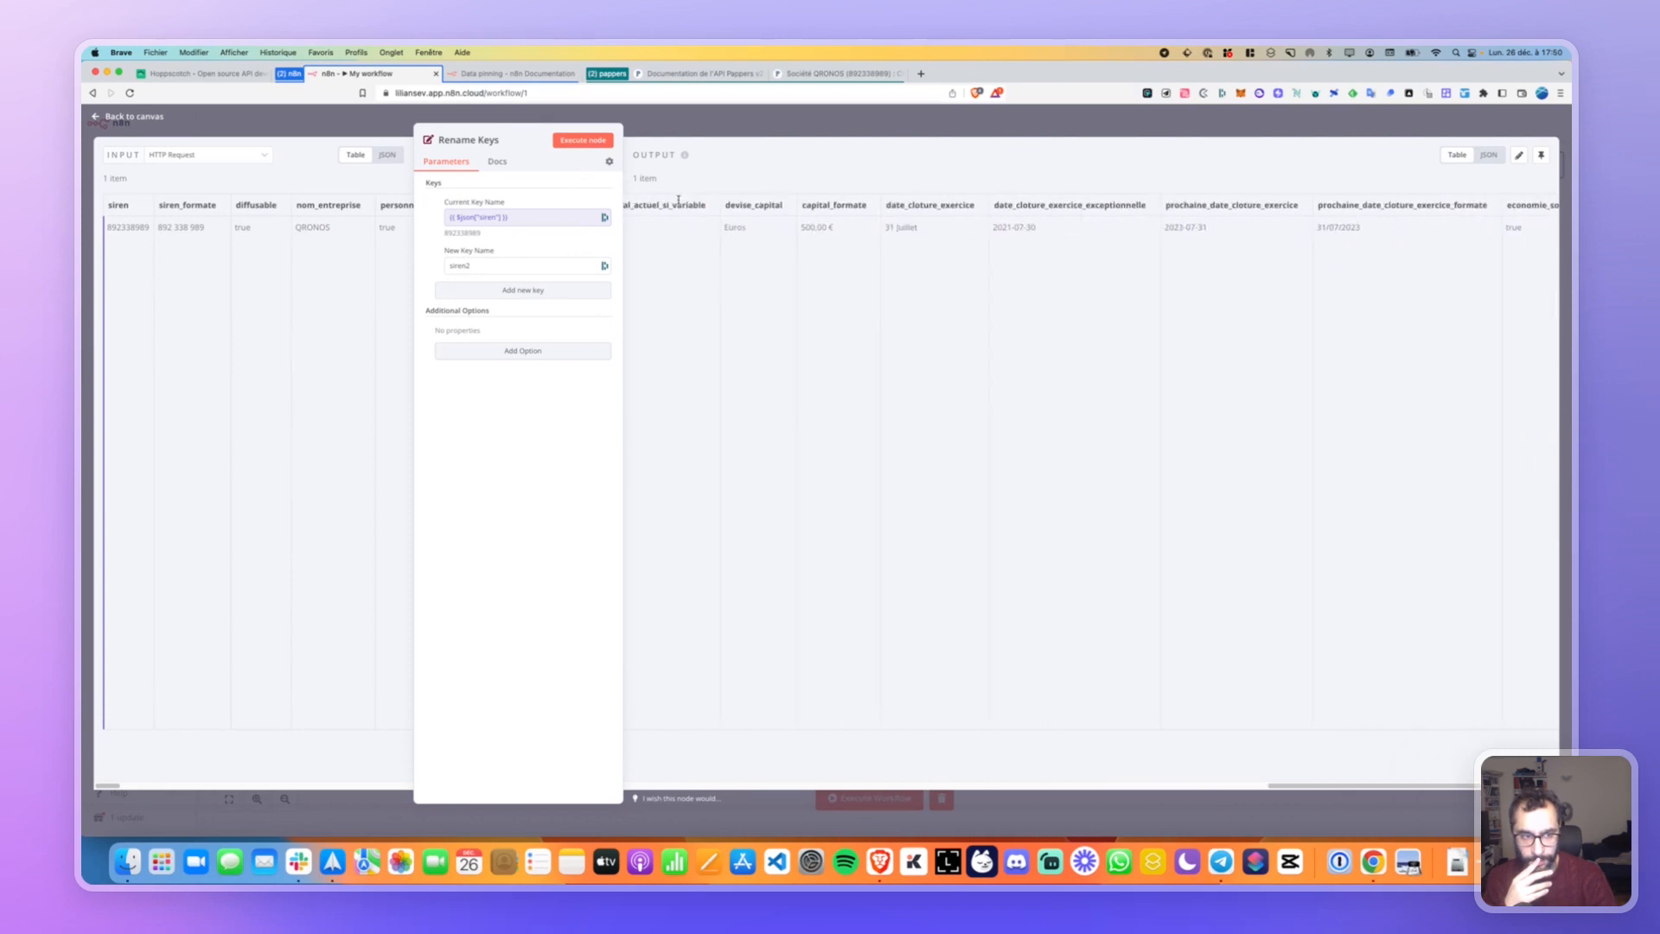
scroll(657, 261, left, 10)
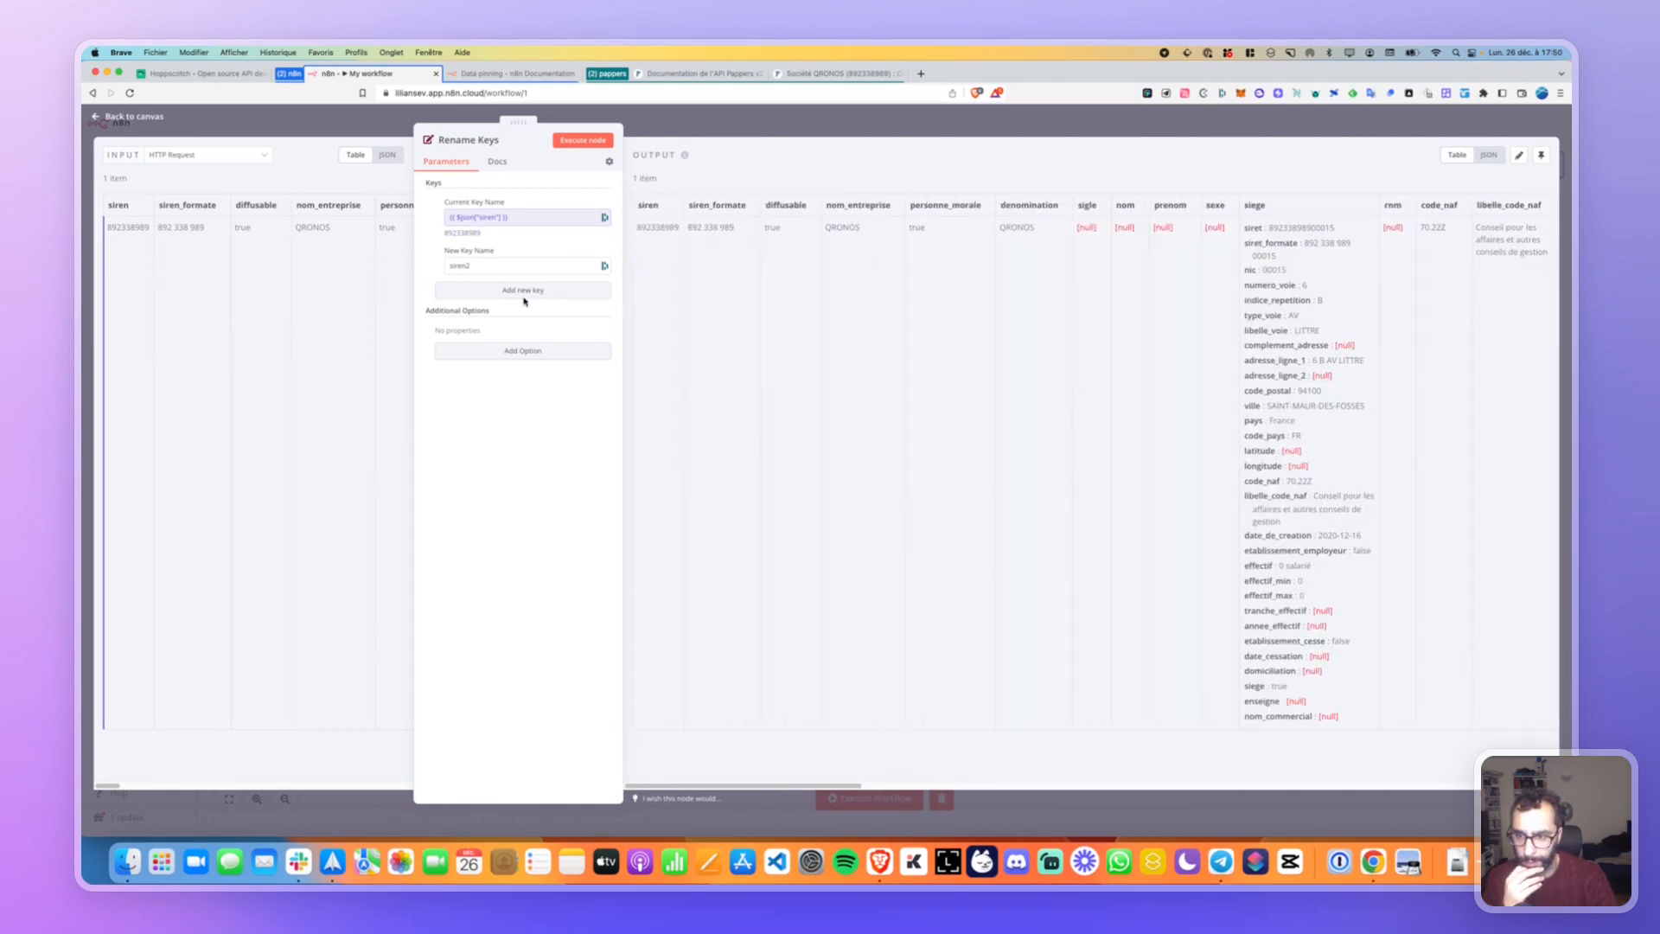
click(488, 290)
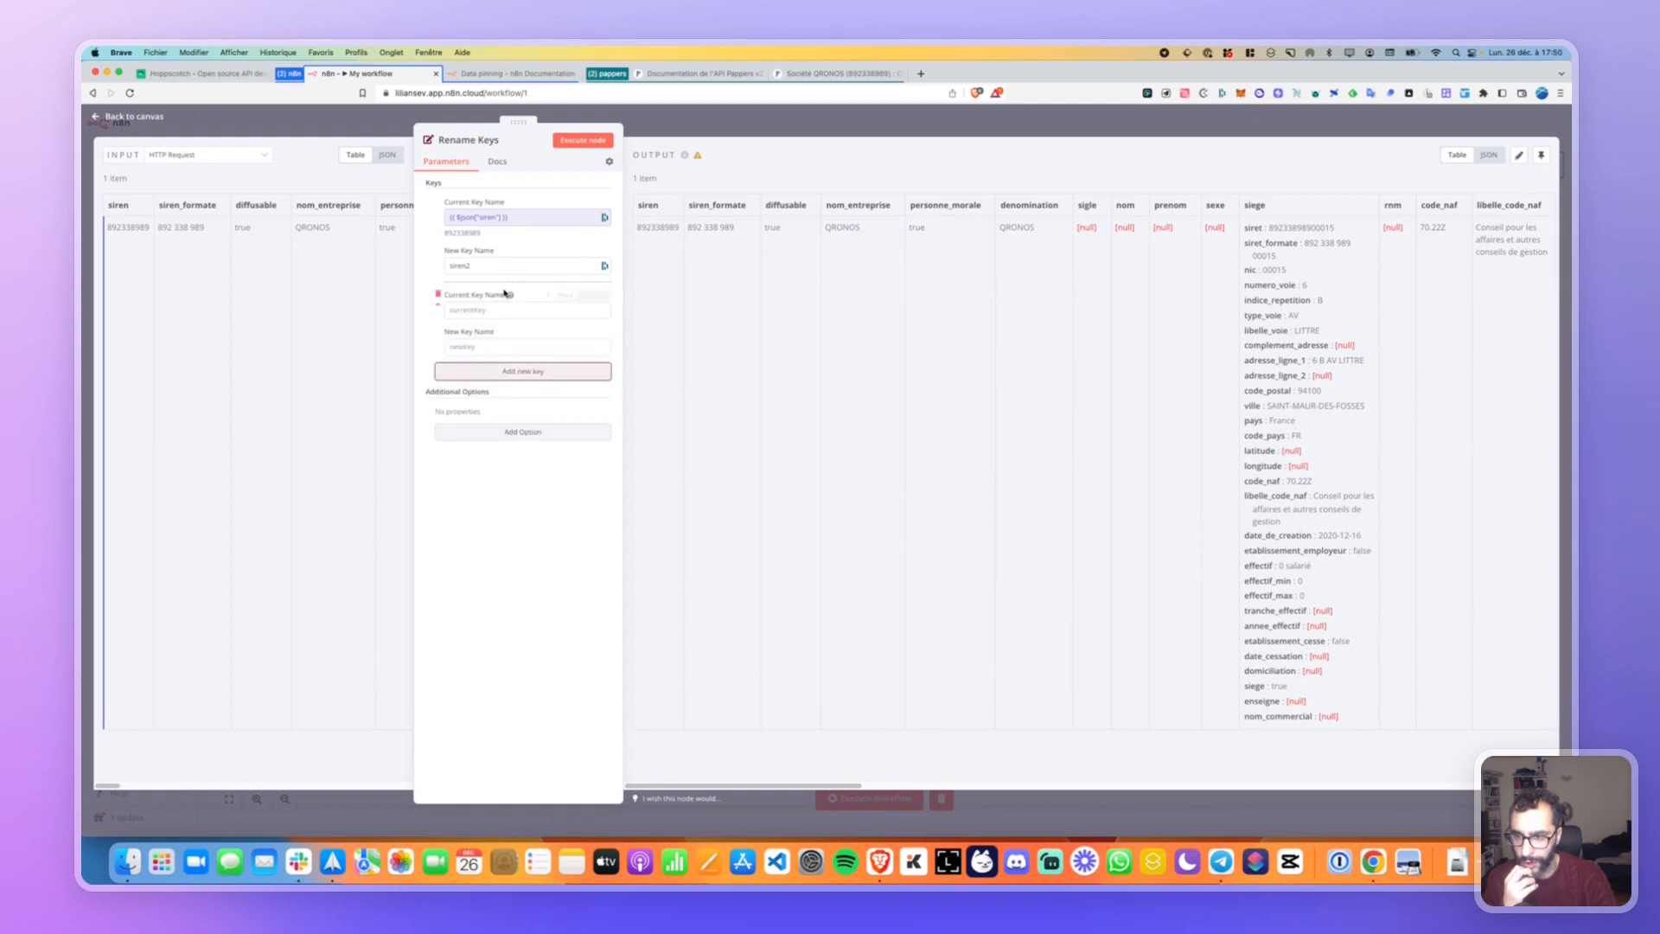
Remove the extra key pair, reset Current Key Name to the fixed key siren, and rerun.
click(438, 298)
double_click(464, 233)
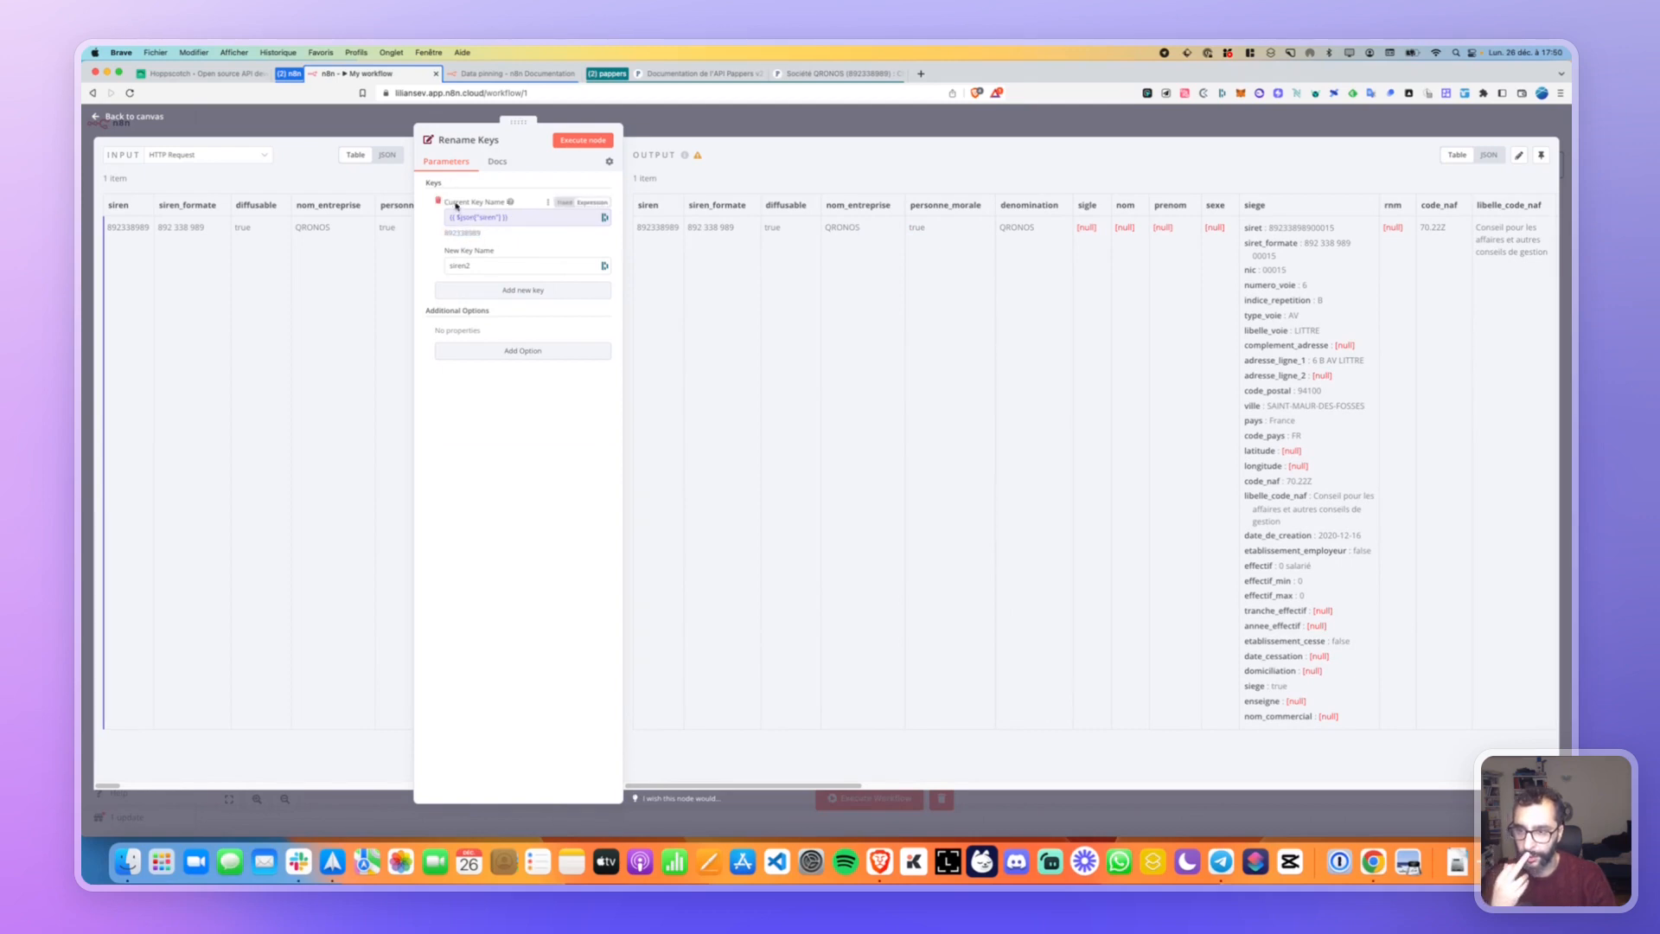
mouse_move(447, 184)
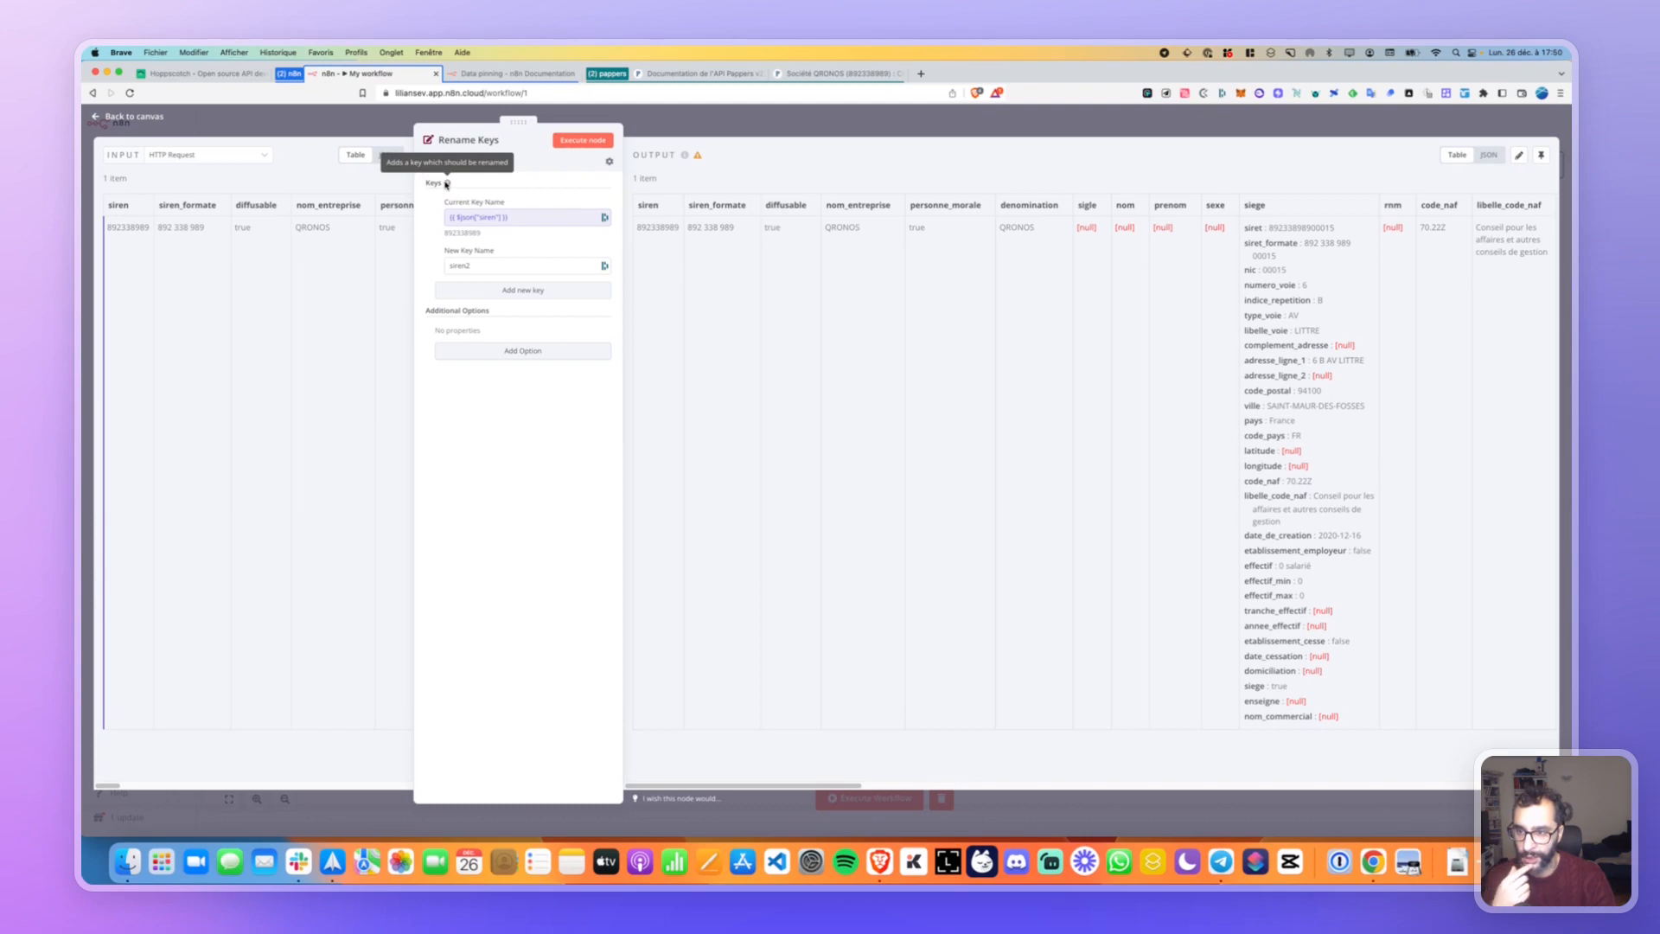
click(547, 204)
click(521, 224)
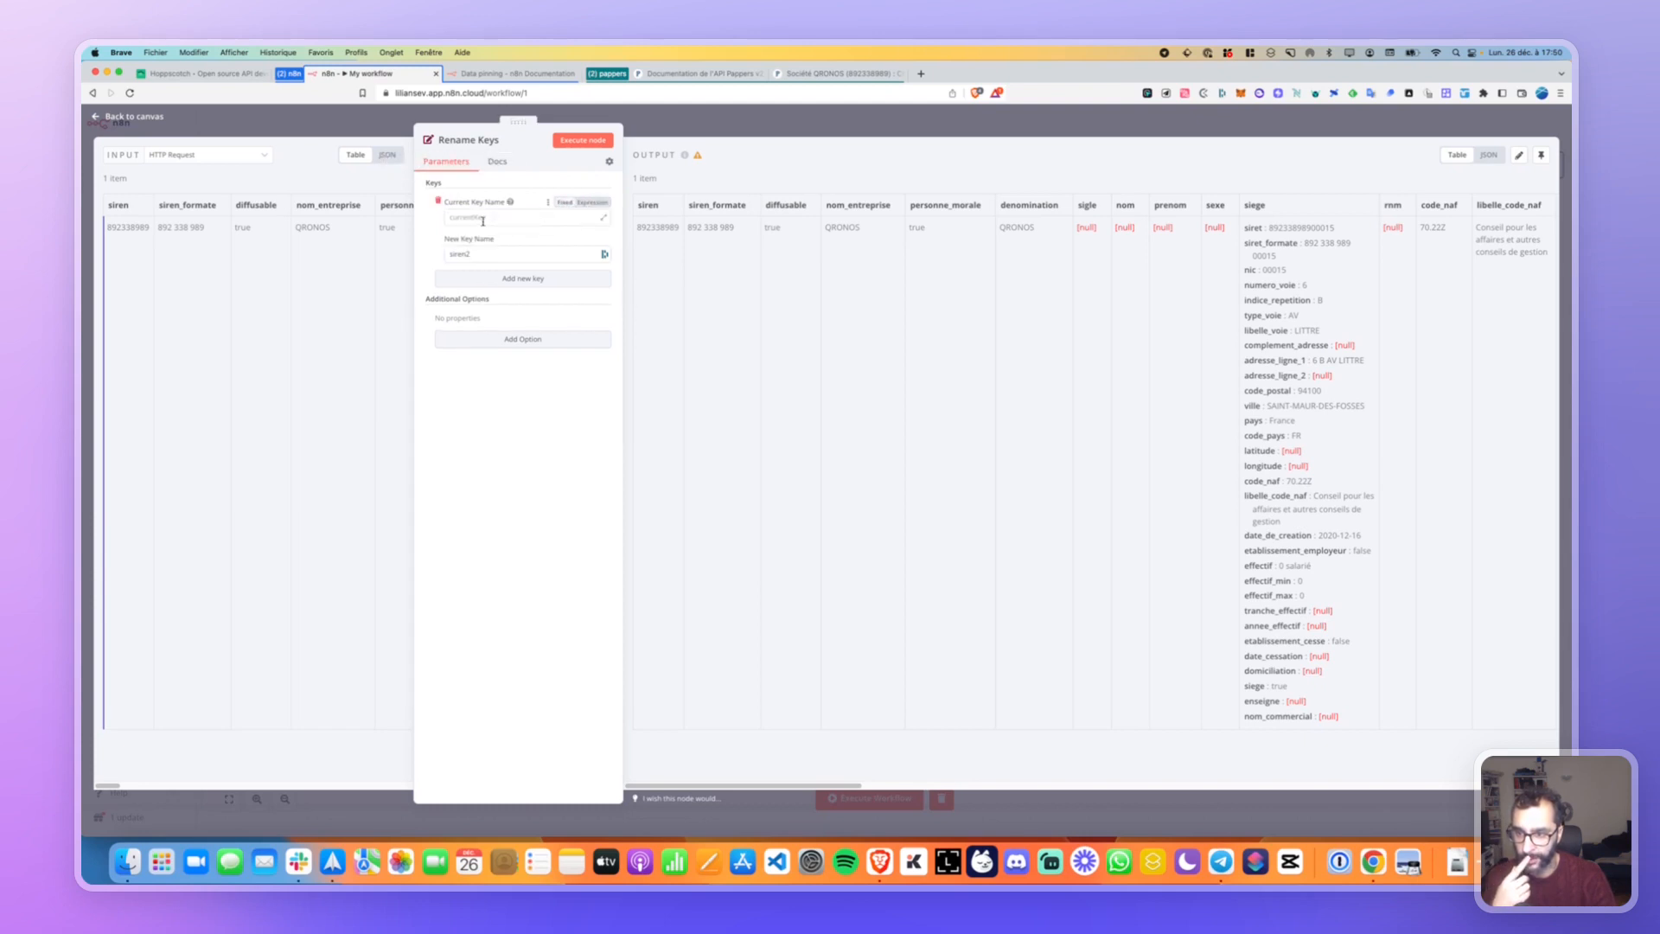
click(502, 217)
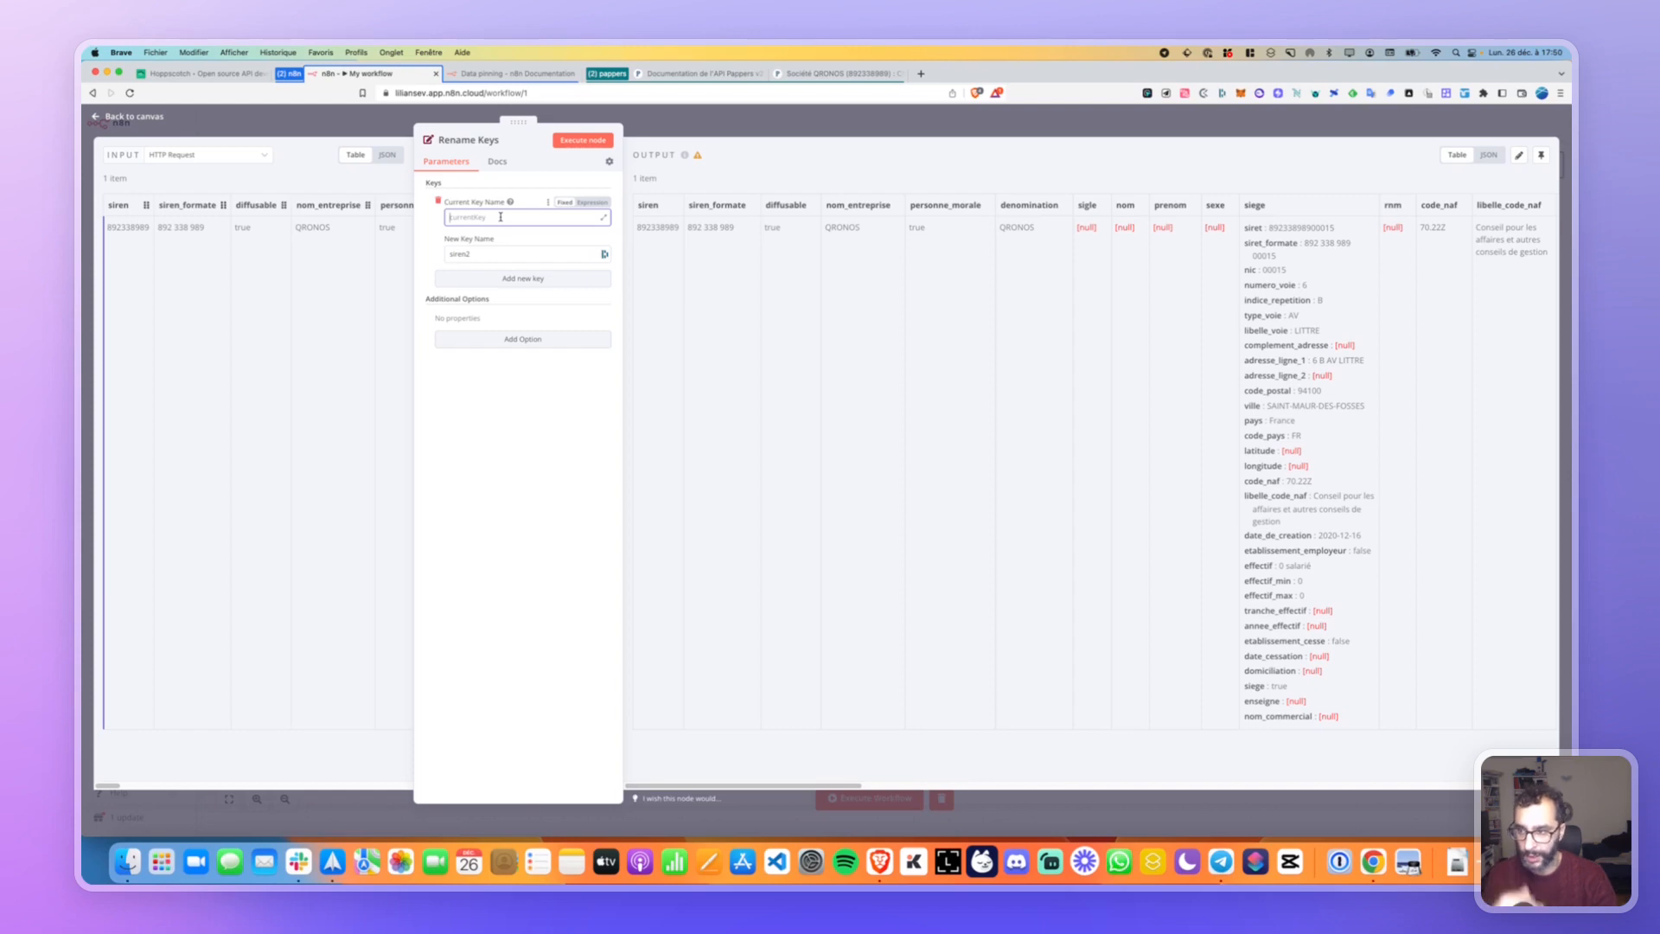
text(siren)
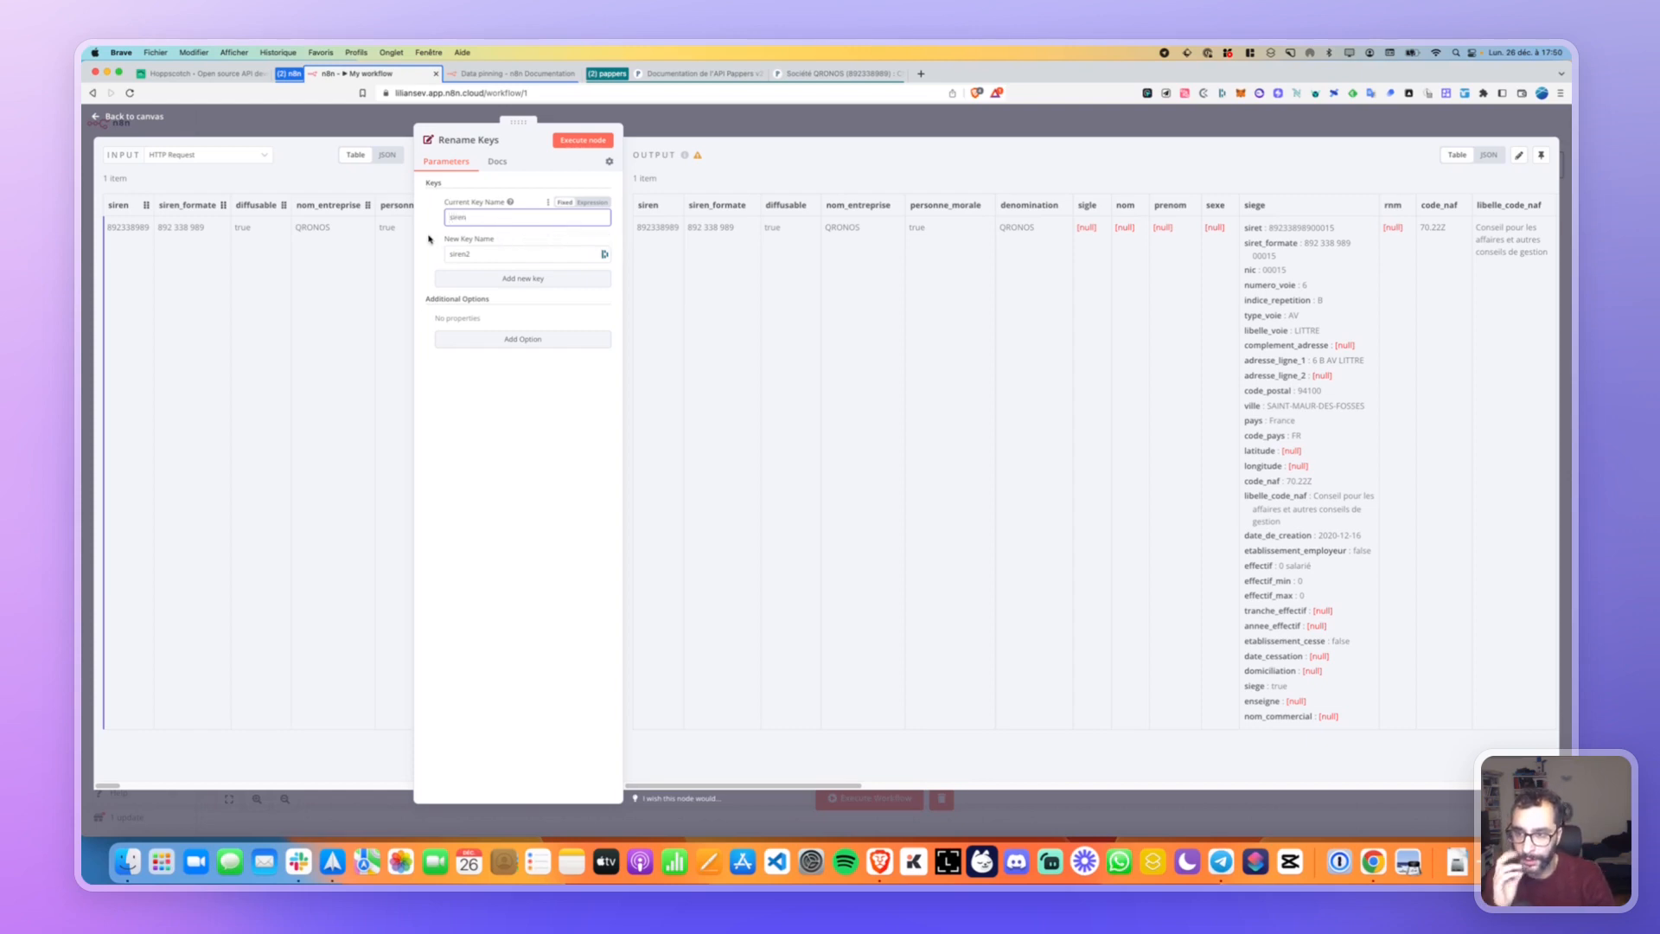
click(461, 253)
click(583, 139)
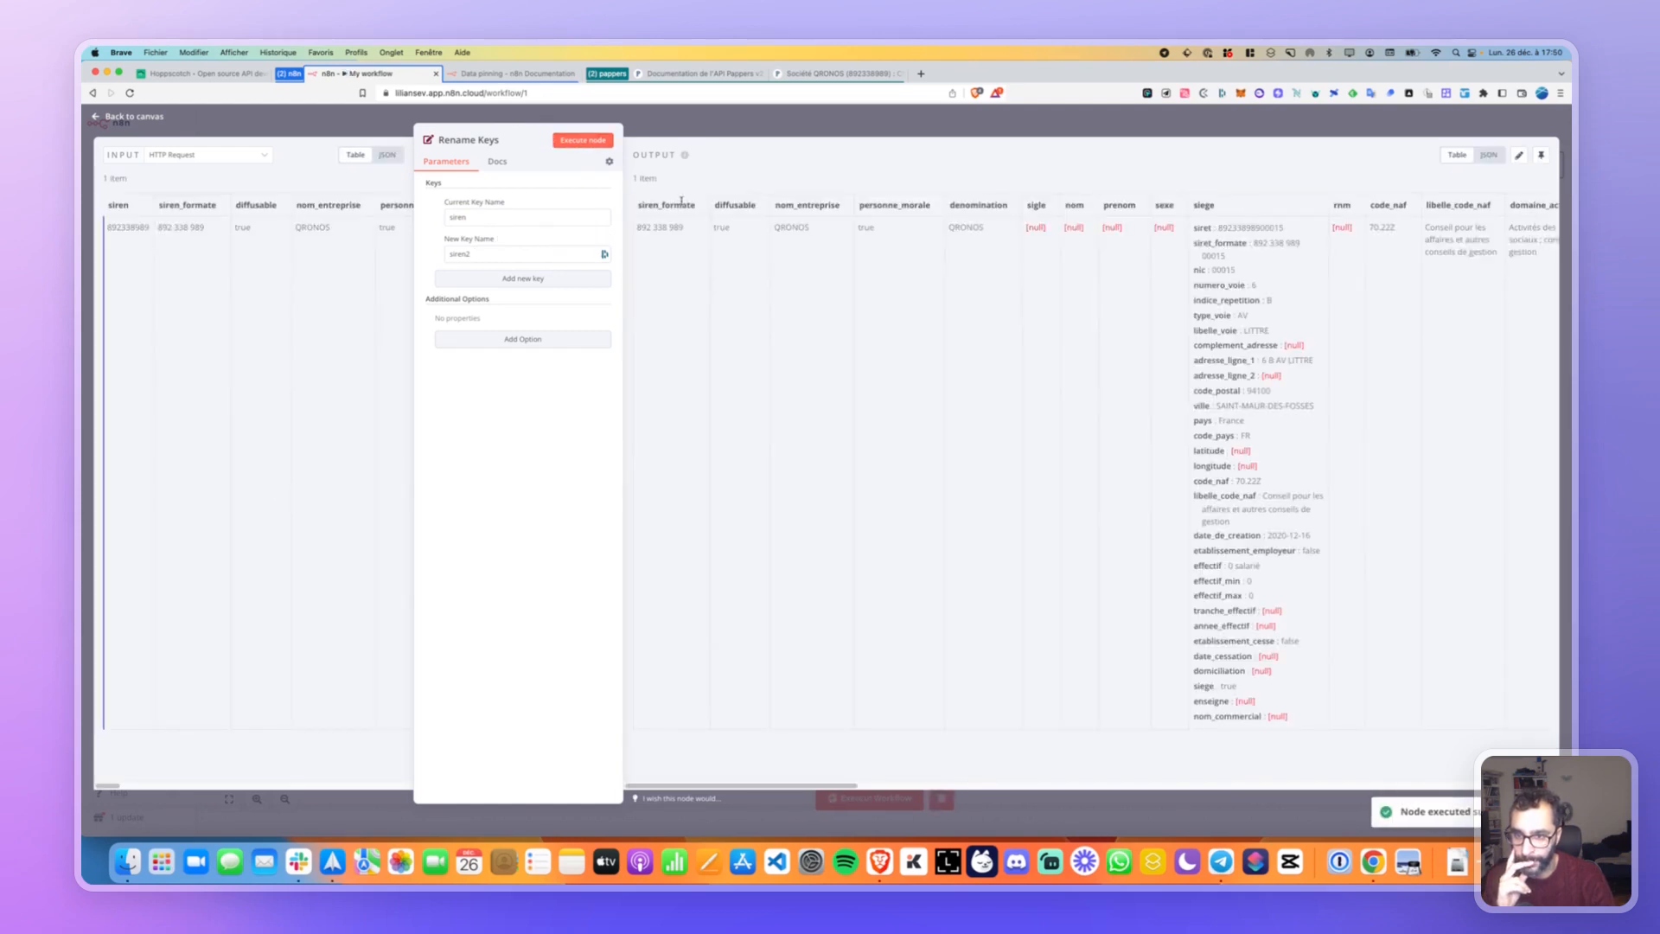
View the Rename Keys output as JSON, scroll the company fields, and select the nom_entreprise key.
scroll(681, 205, right, 15)
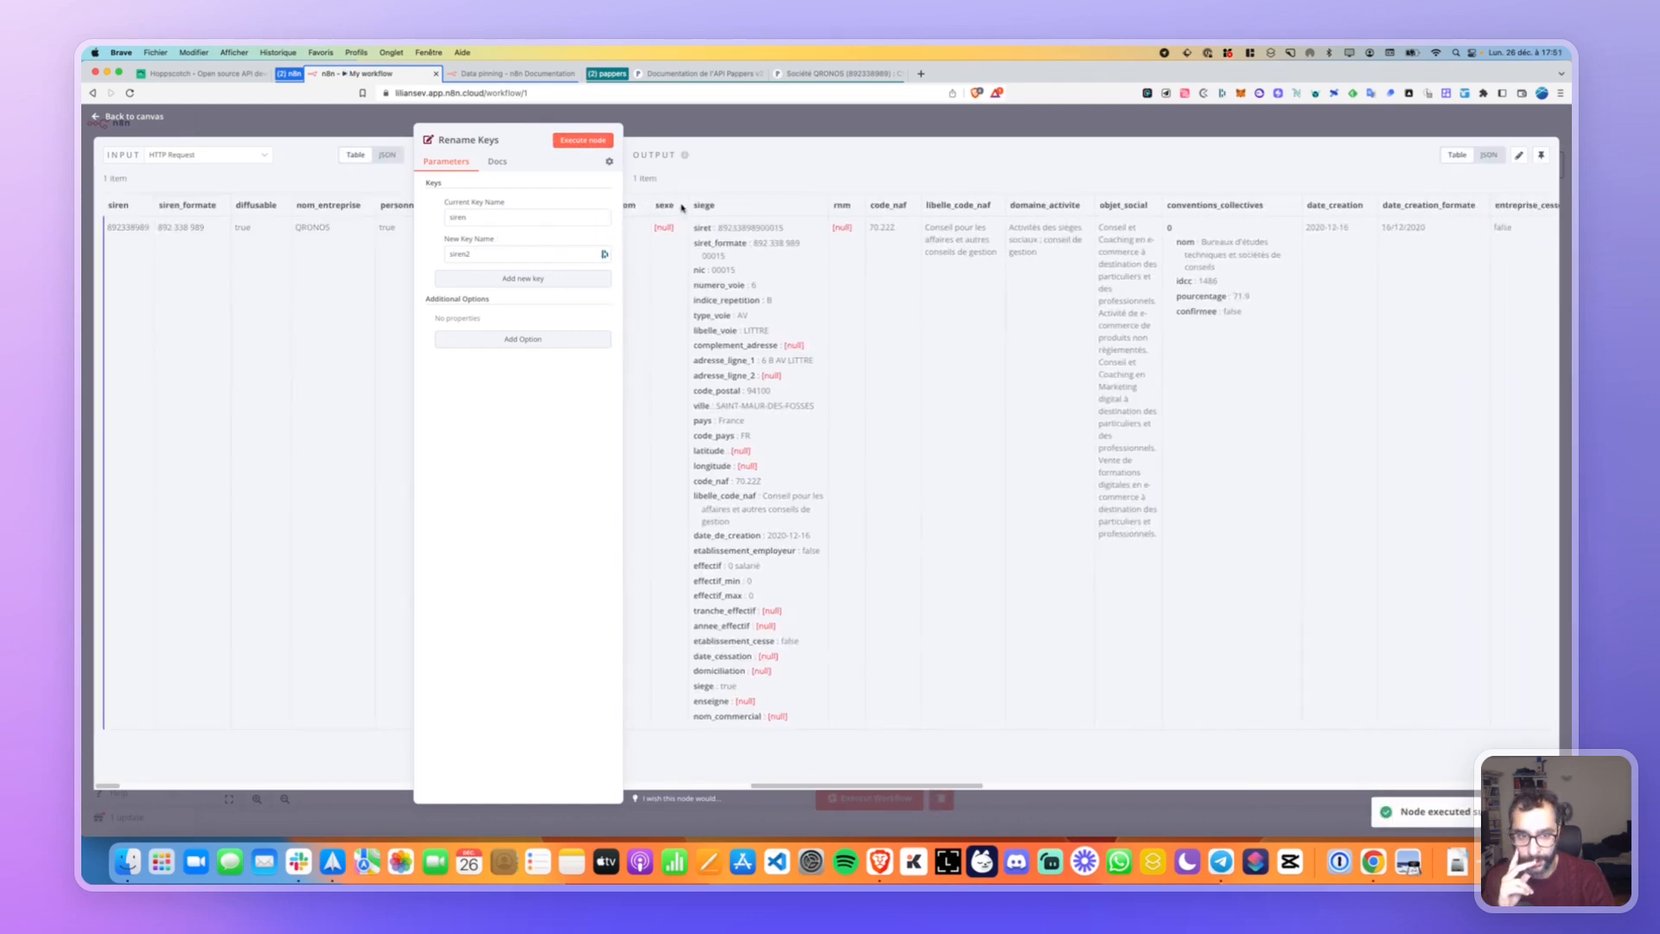
scroll(682, 205, right, 15)
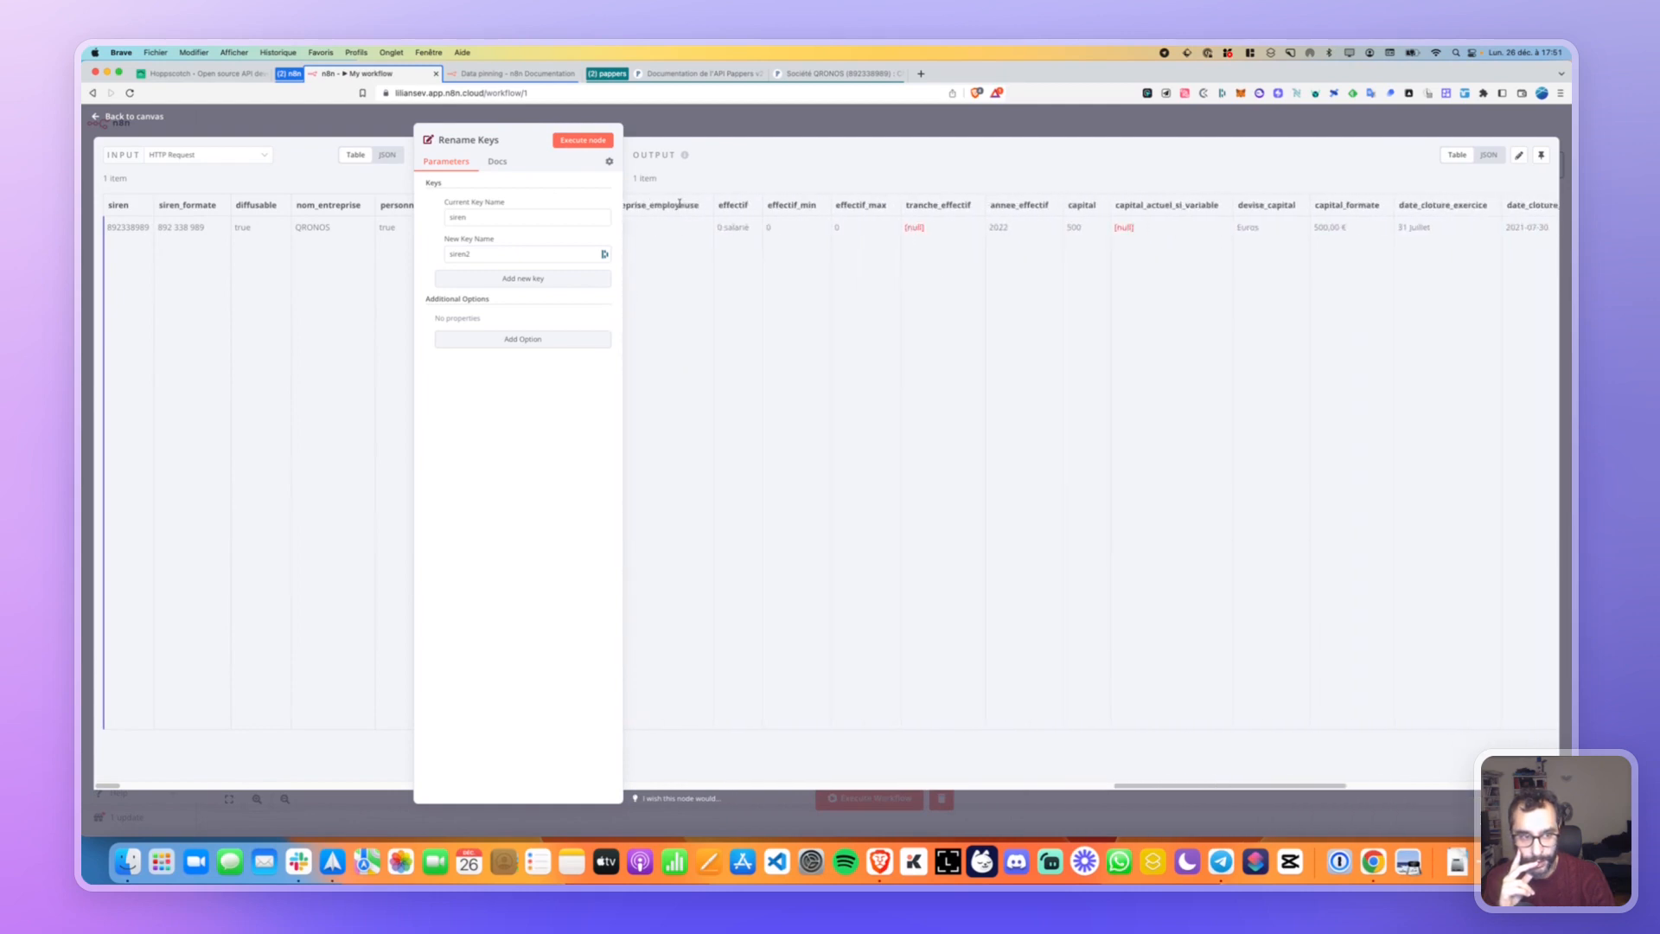
scroll(680, 204, right, 5)
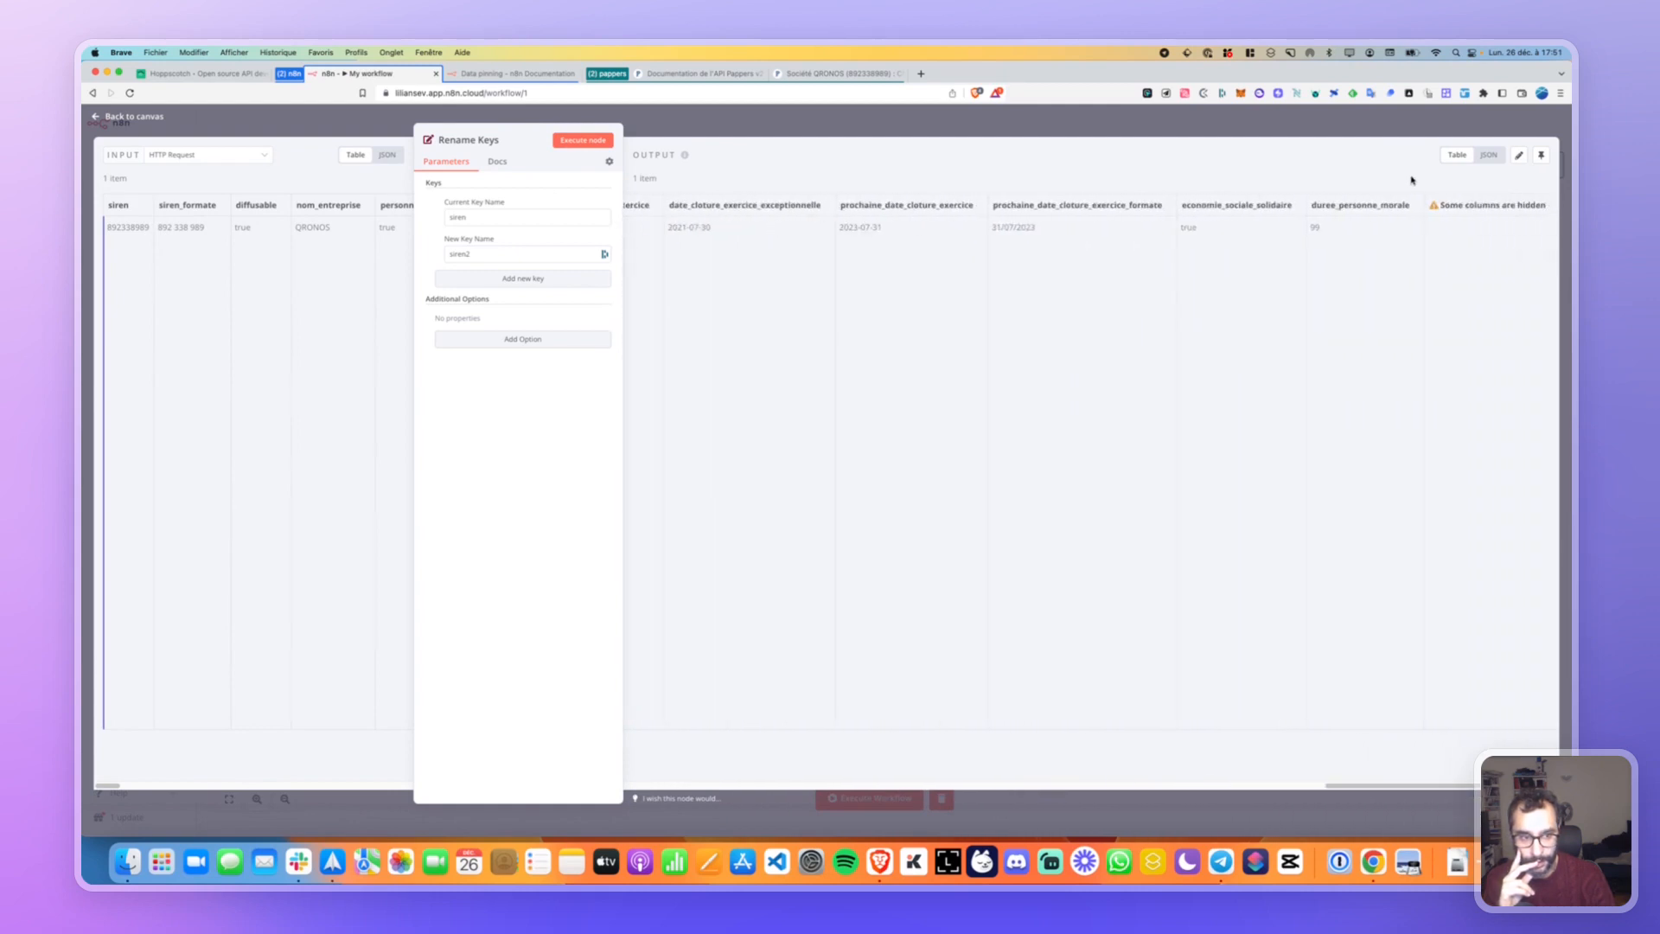
click(1488, 154)
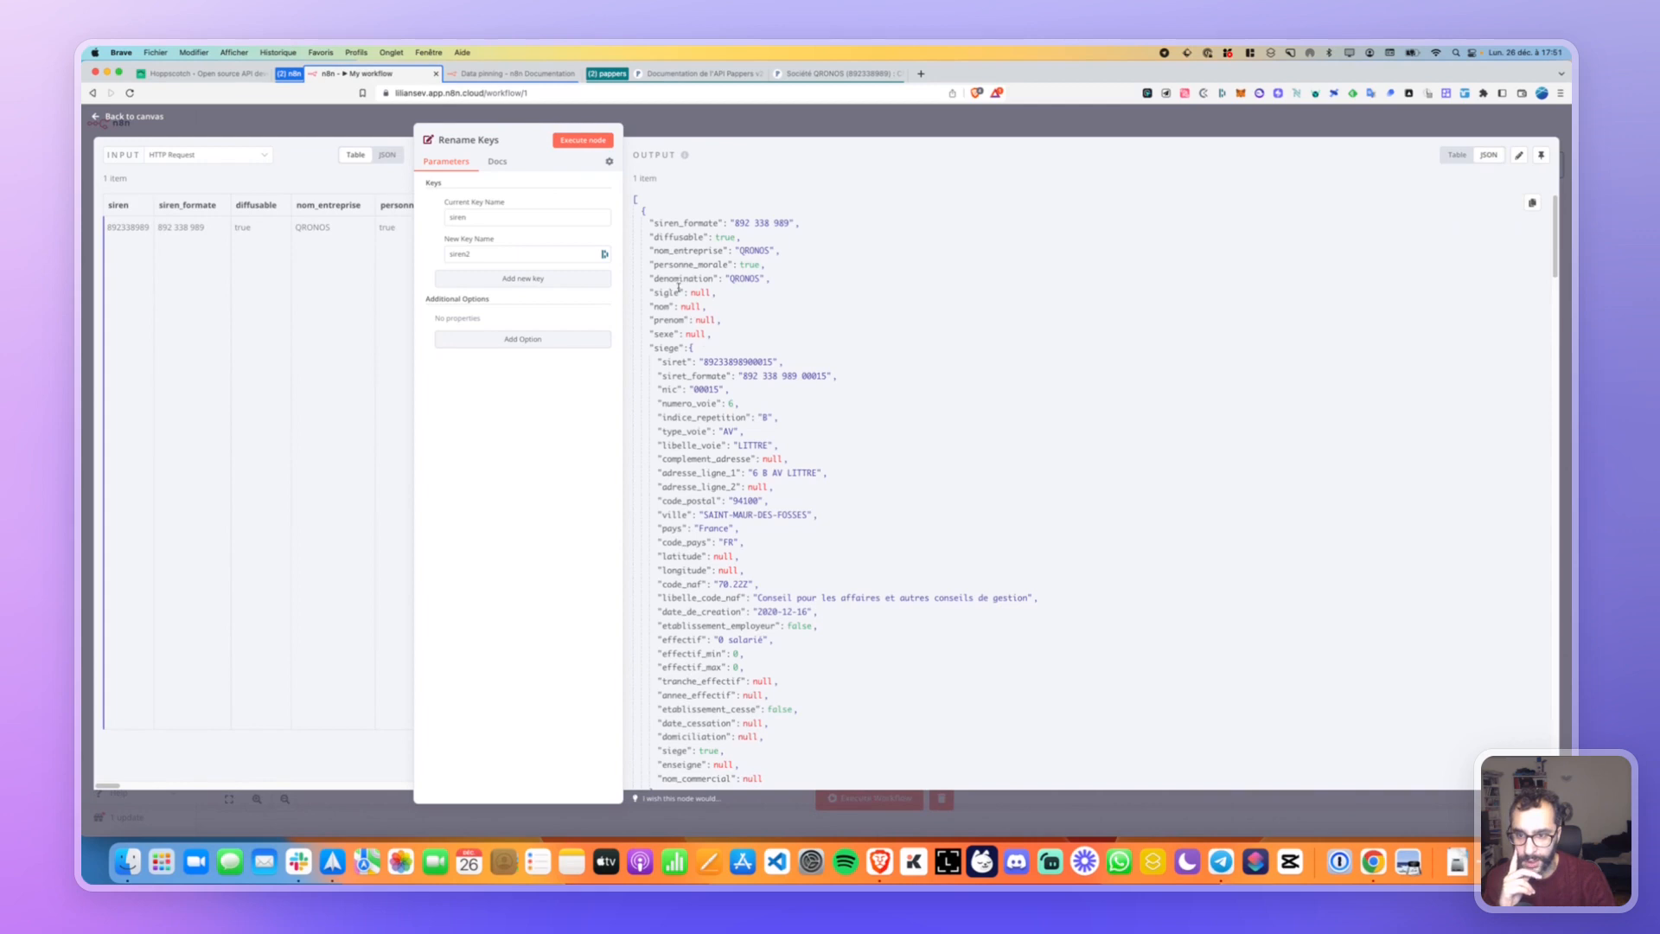
scroll(679, 338, down, 5)
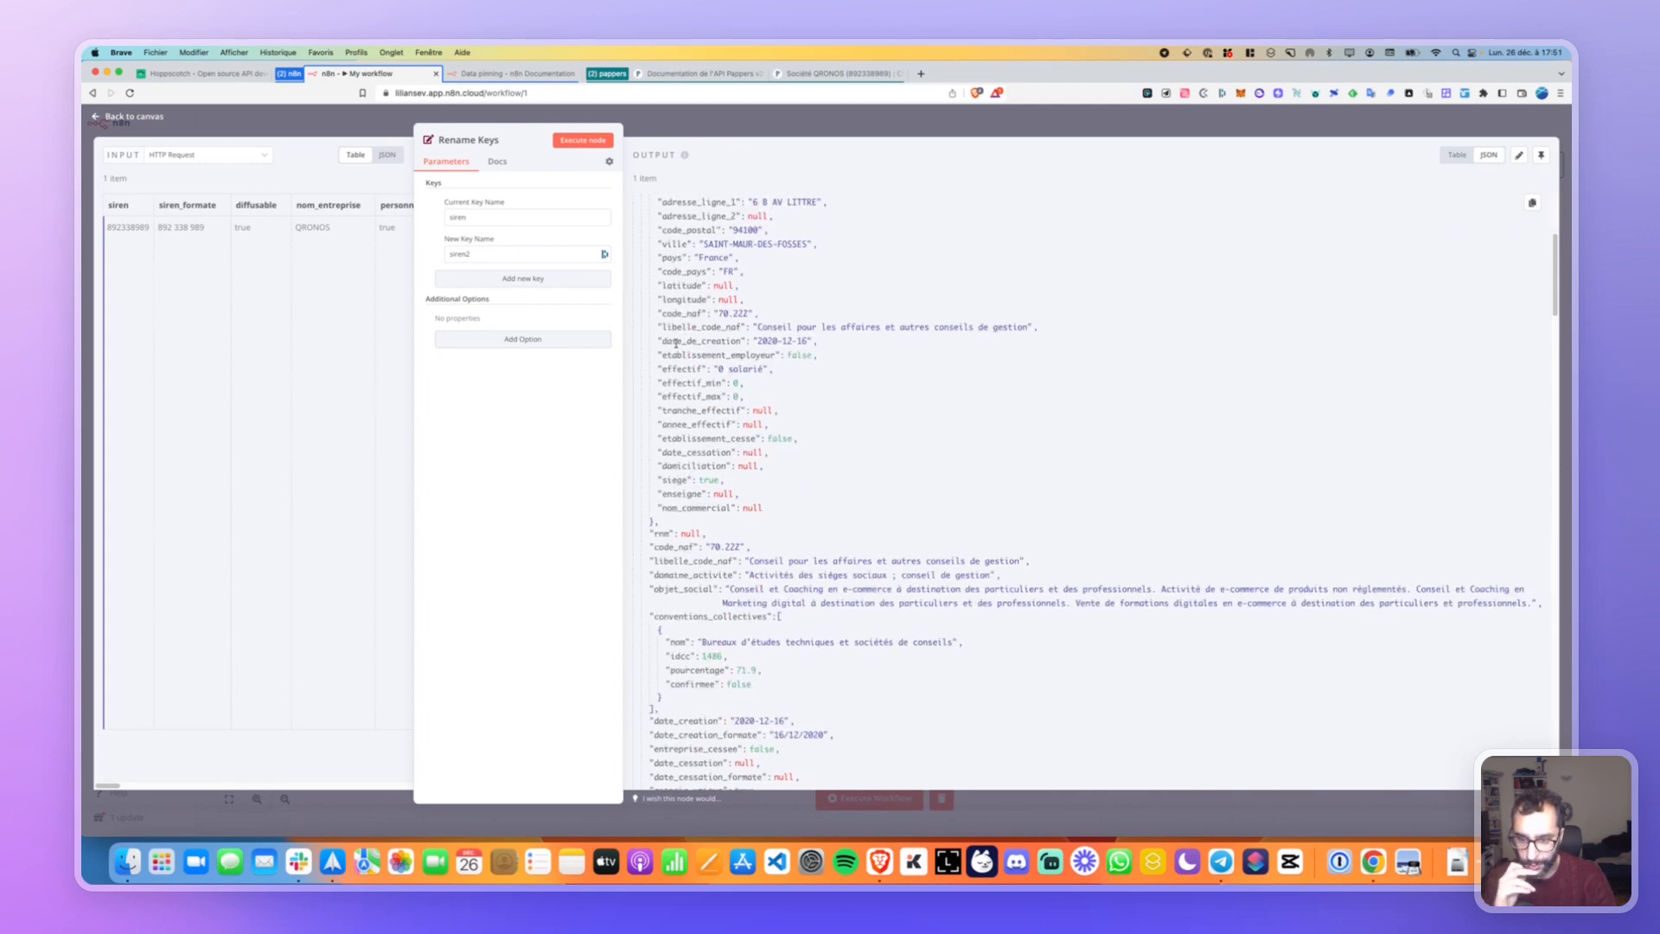
scroll(709, 479, down, 3)
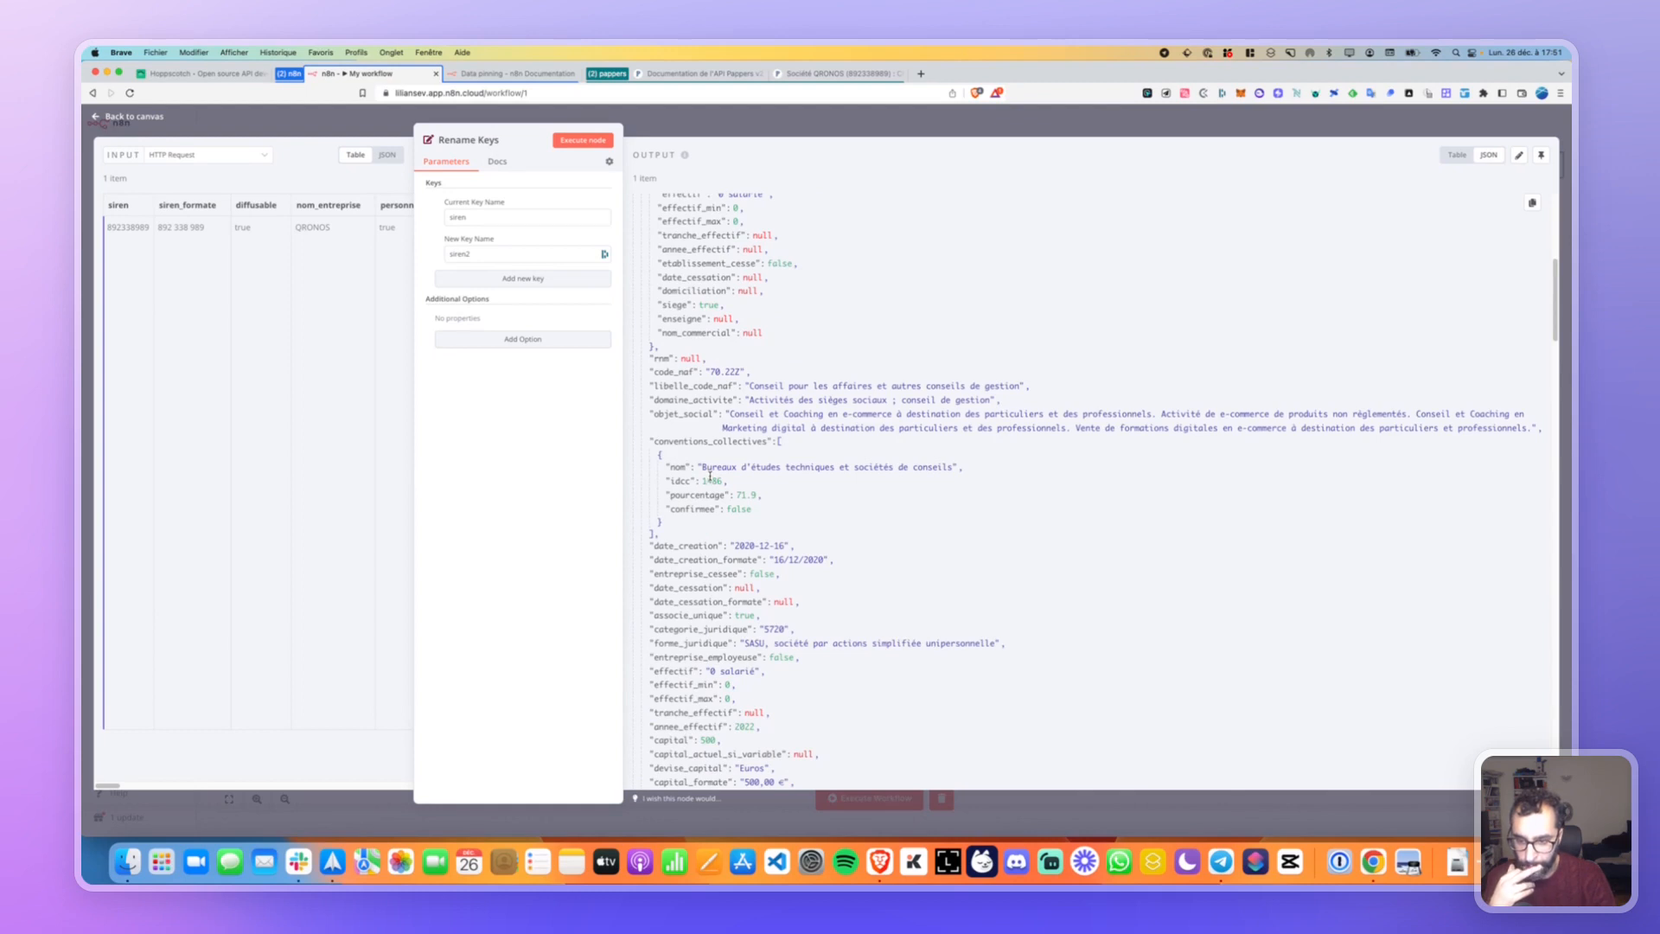
scroll(710, 475, down, 10)
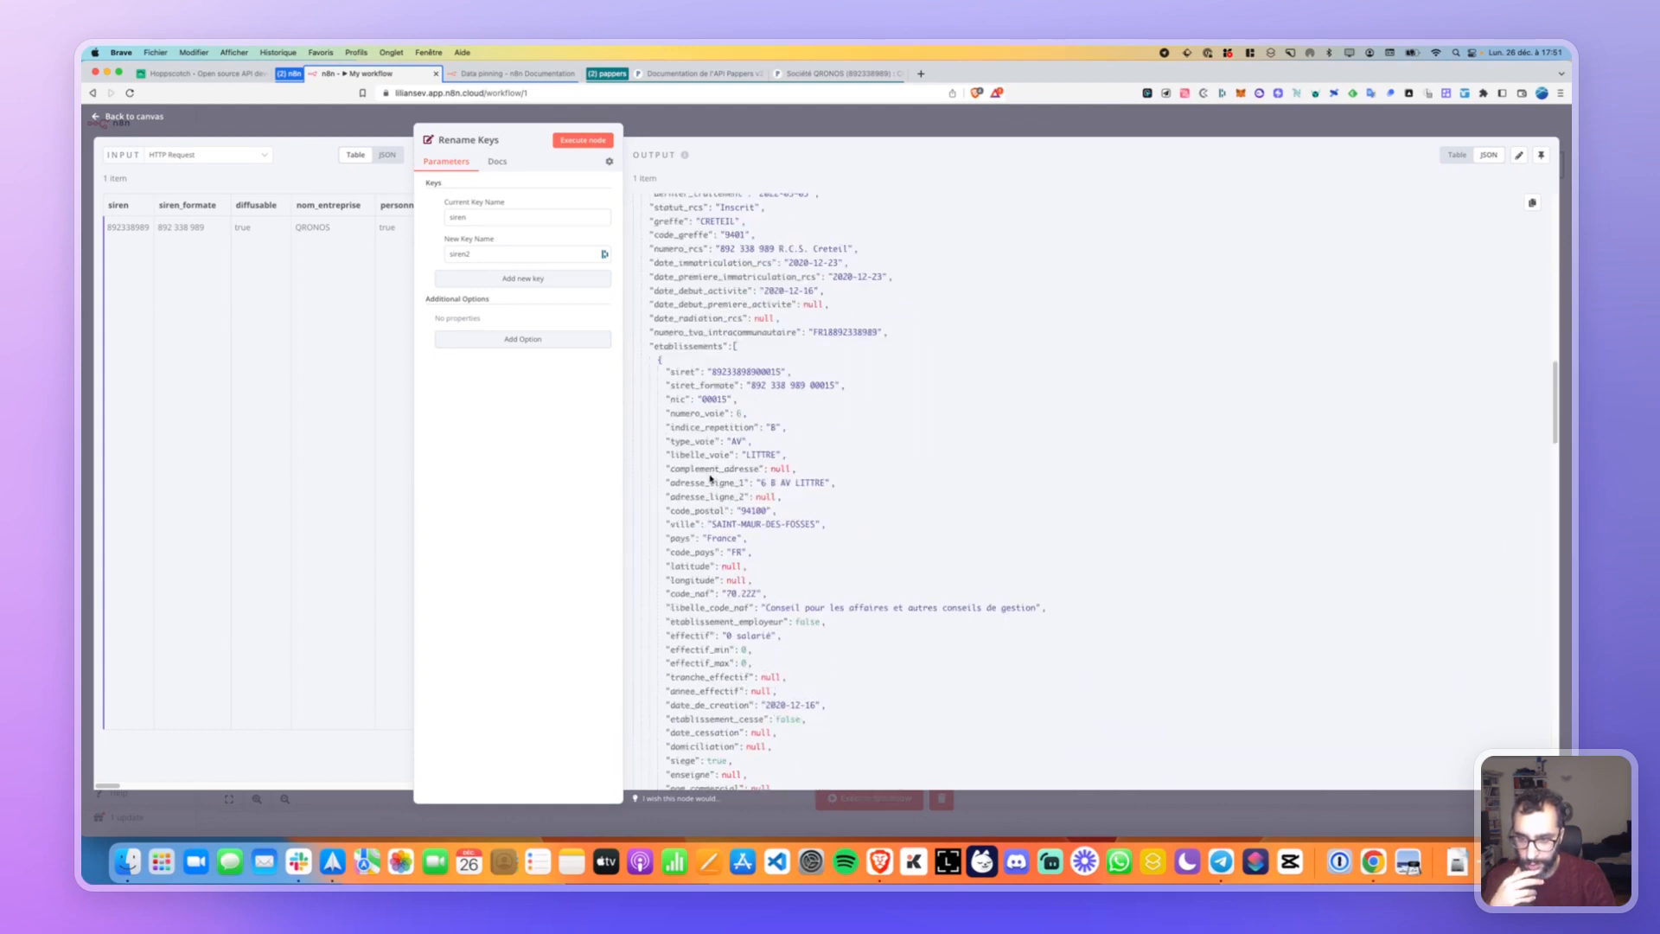
scroll(681, 414, down, 7)
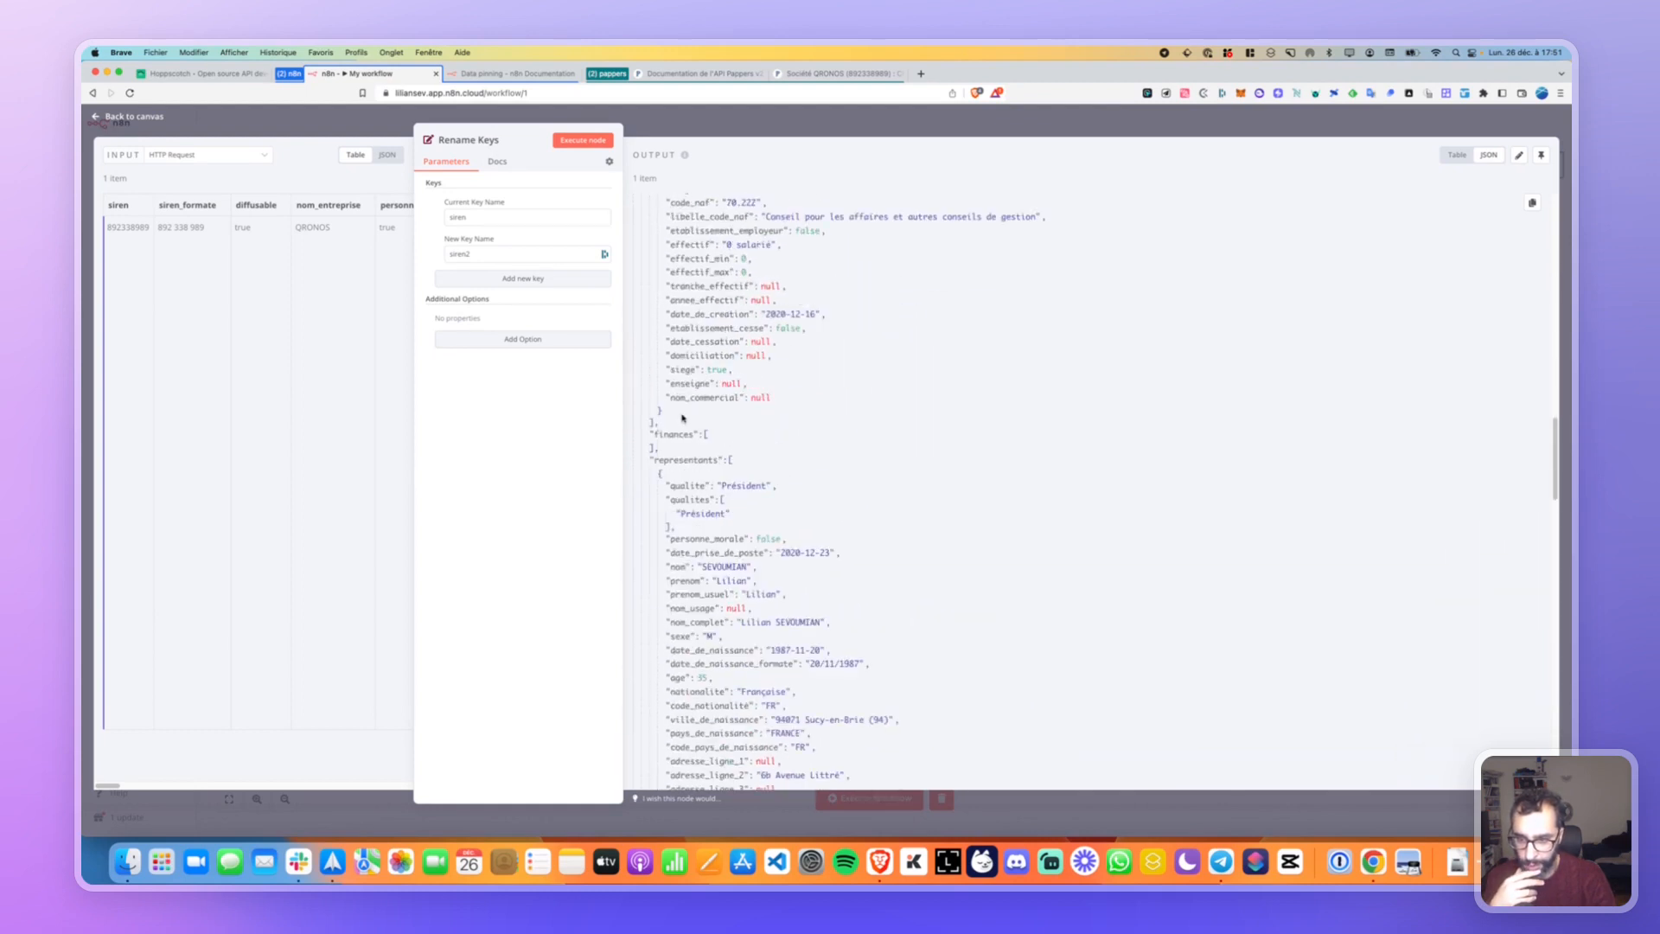
scroll(682, 418, up, 15)
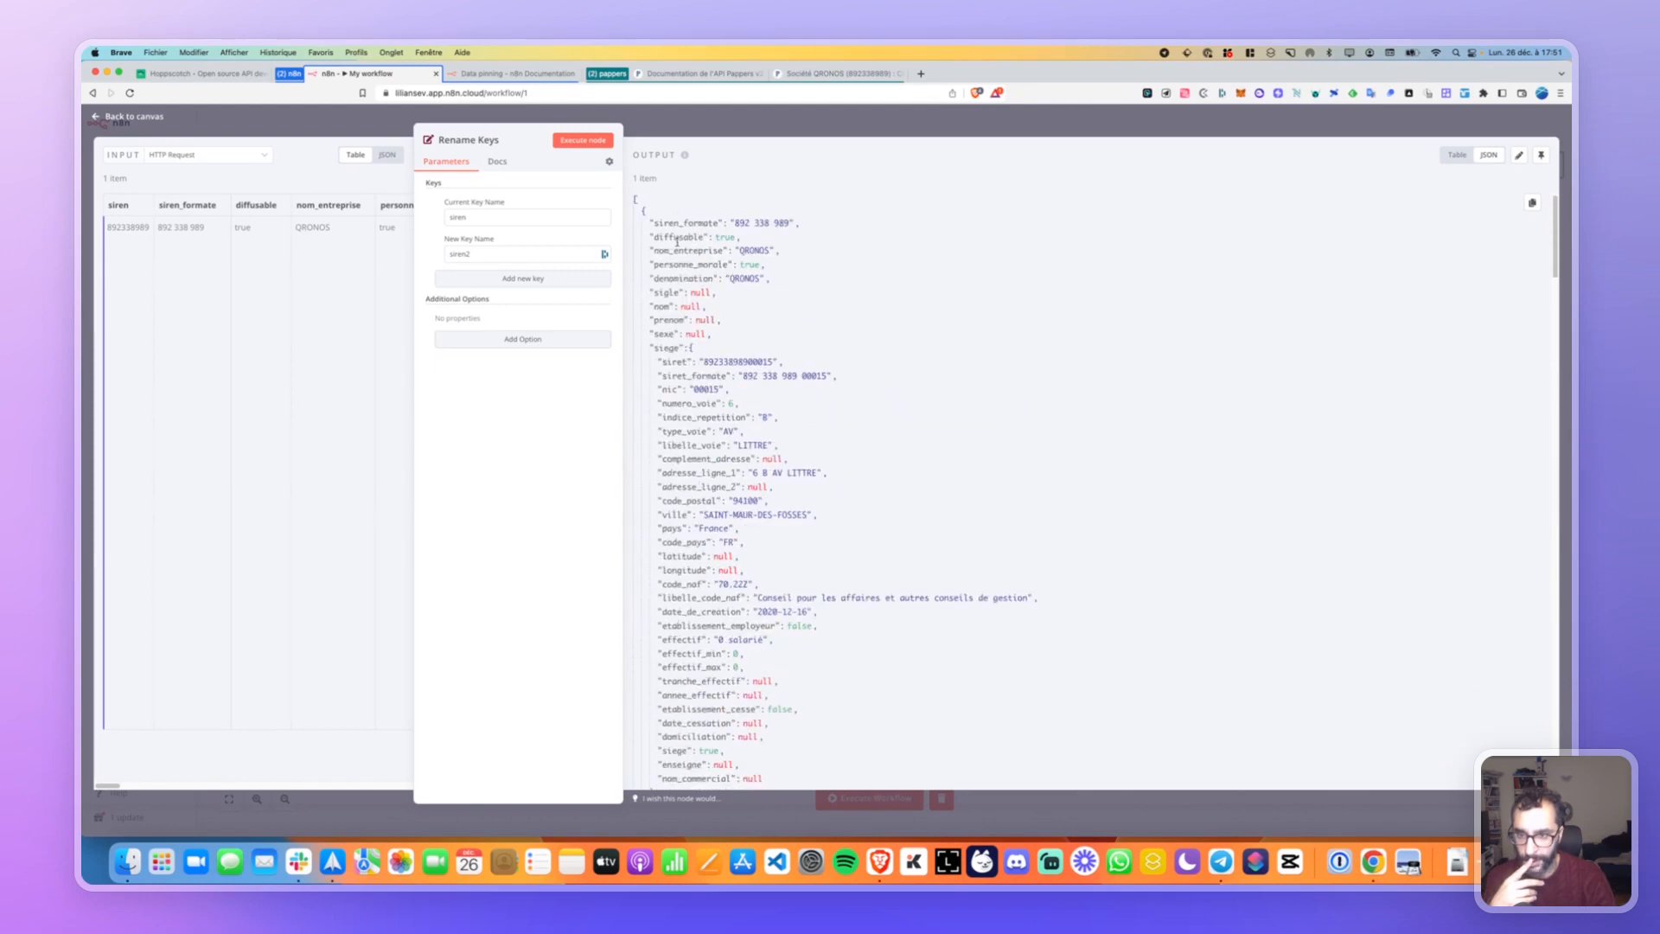
drag(656, 252, 720, 251)
Rename nom_entreprise to entreprise in Rename Keys, rerun it, and review the output JSON.
key(super+c)
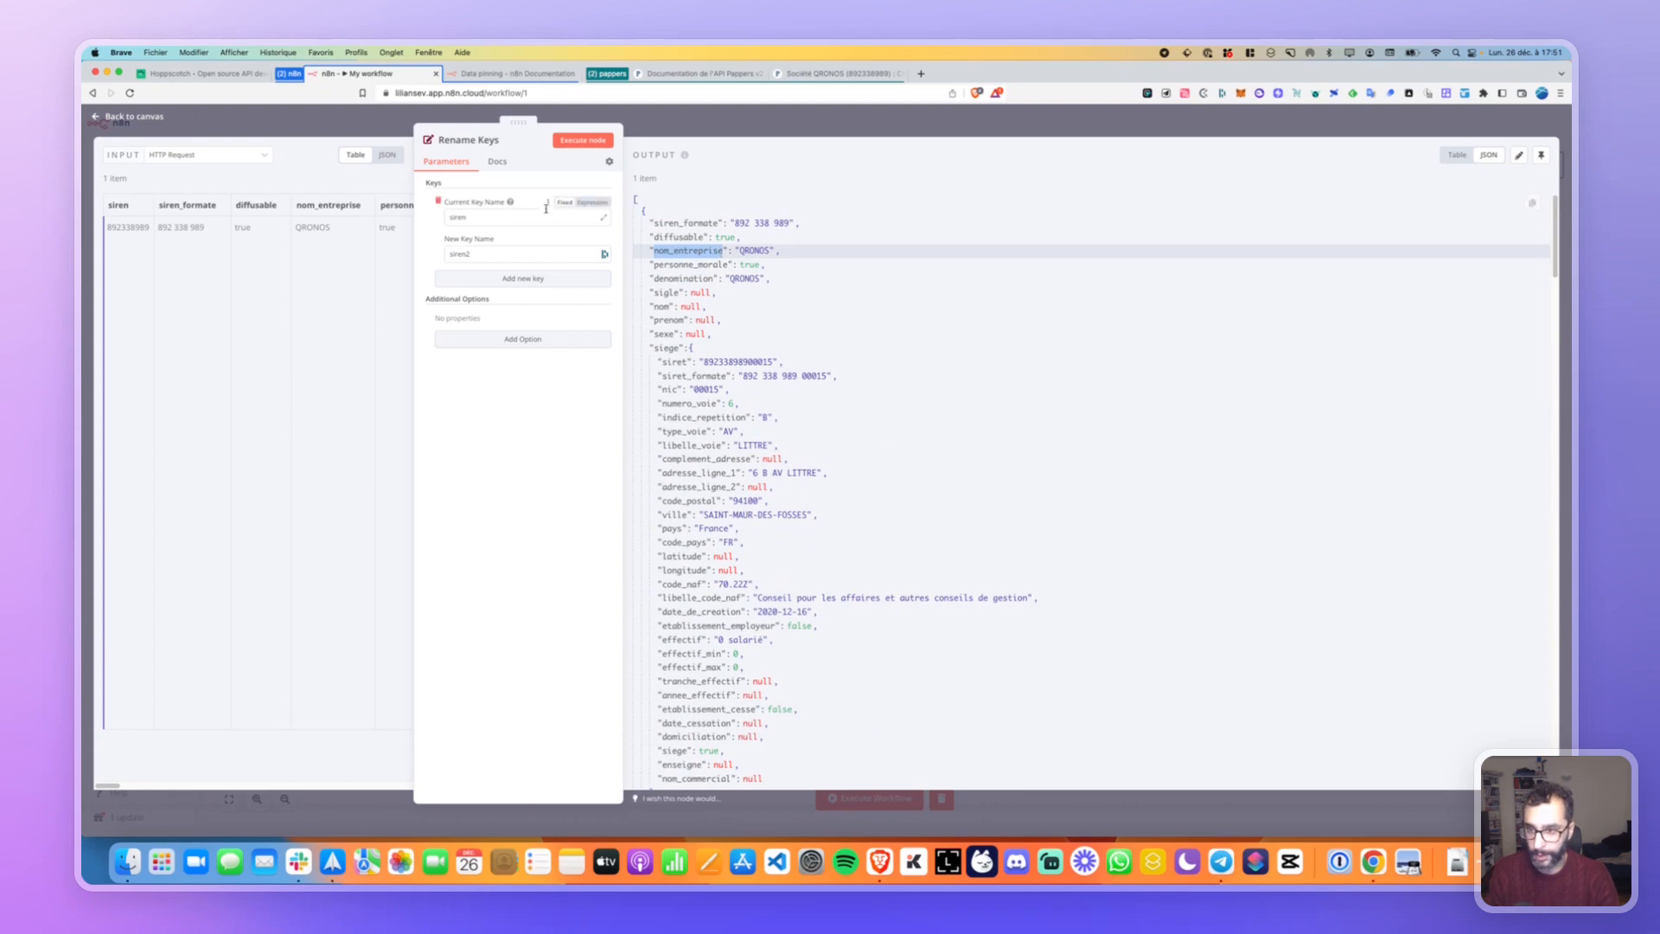
click(487, 217)
key(super+a)
key(super+v)
key(Tab)
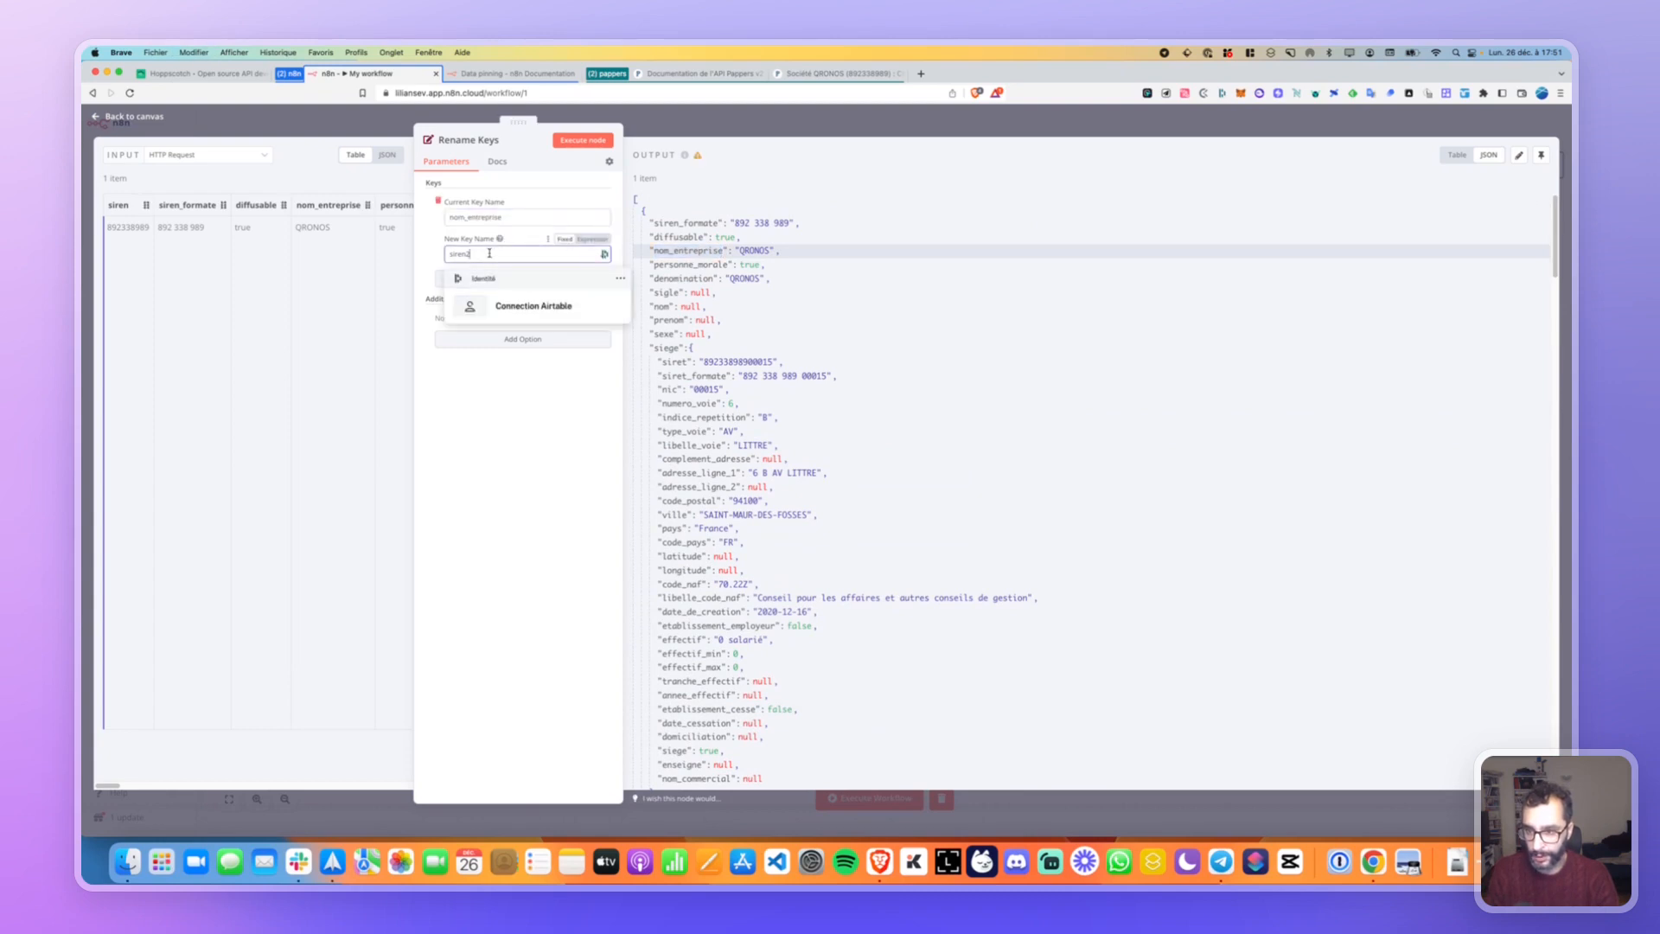
key(super+a)
text(ent)
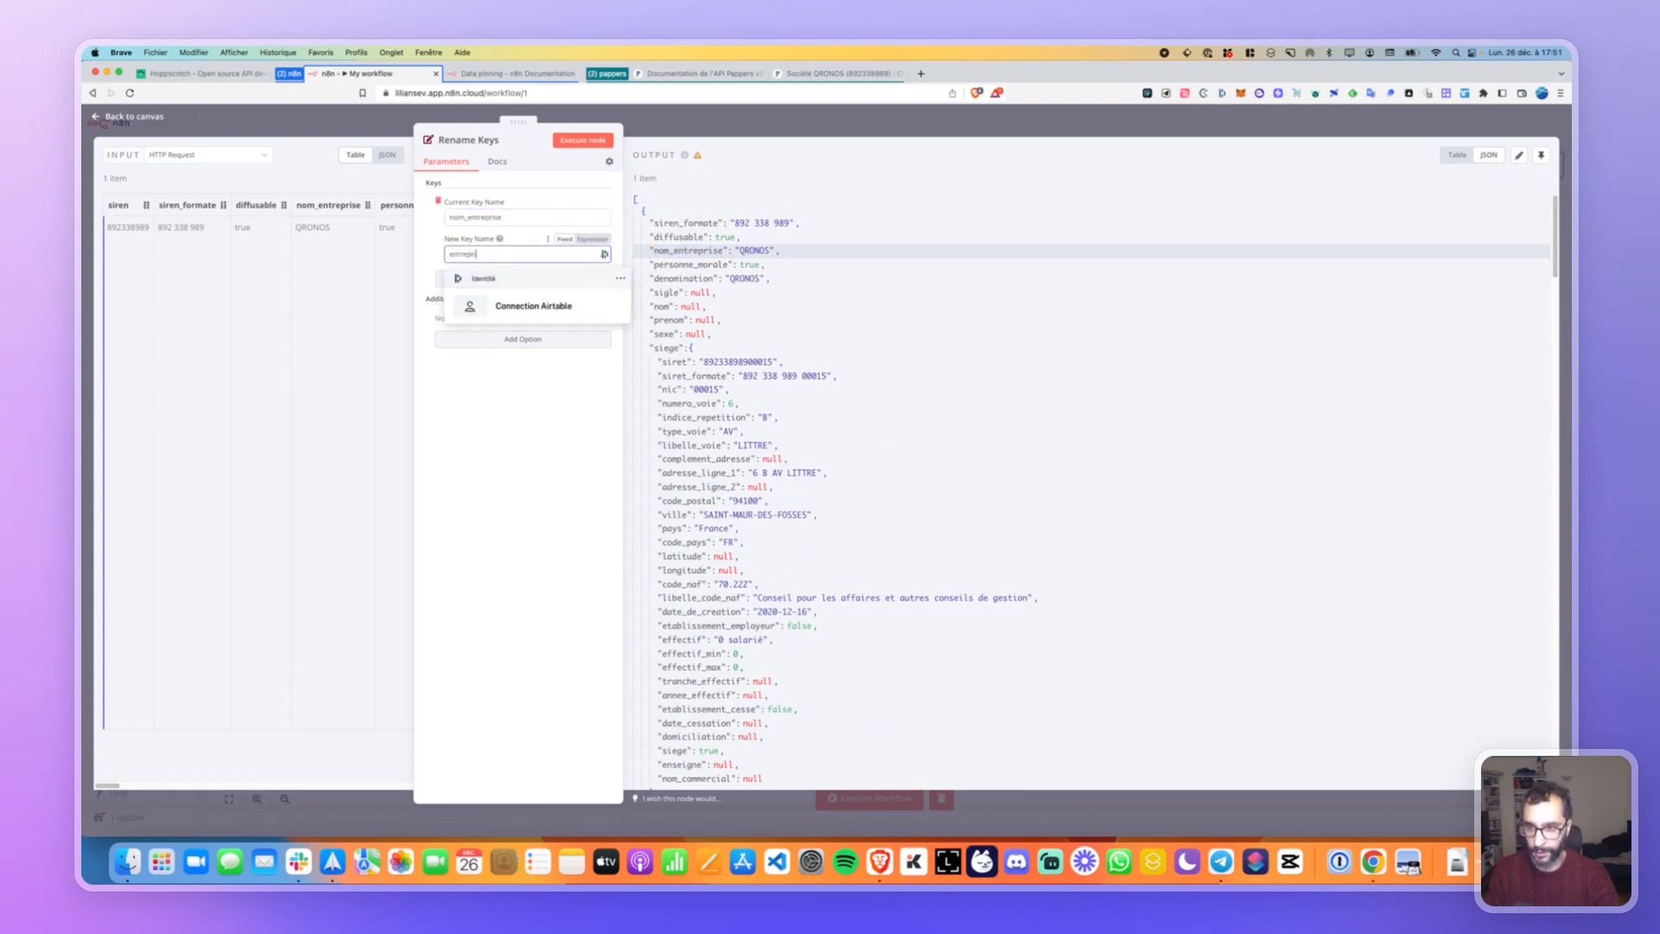
key(Escape)
click(582, 140)
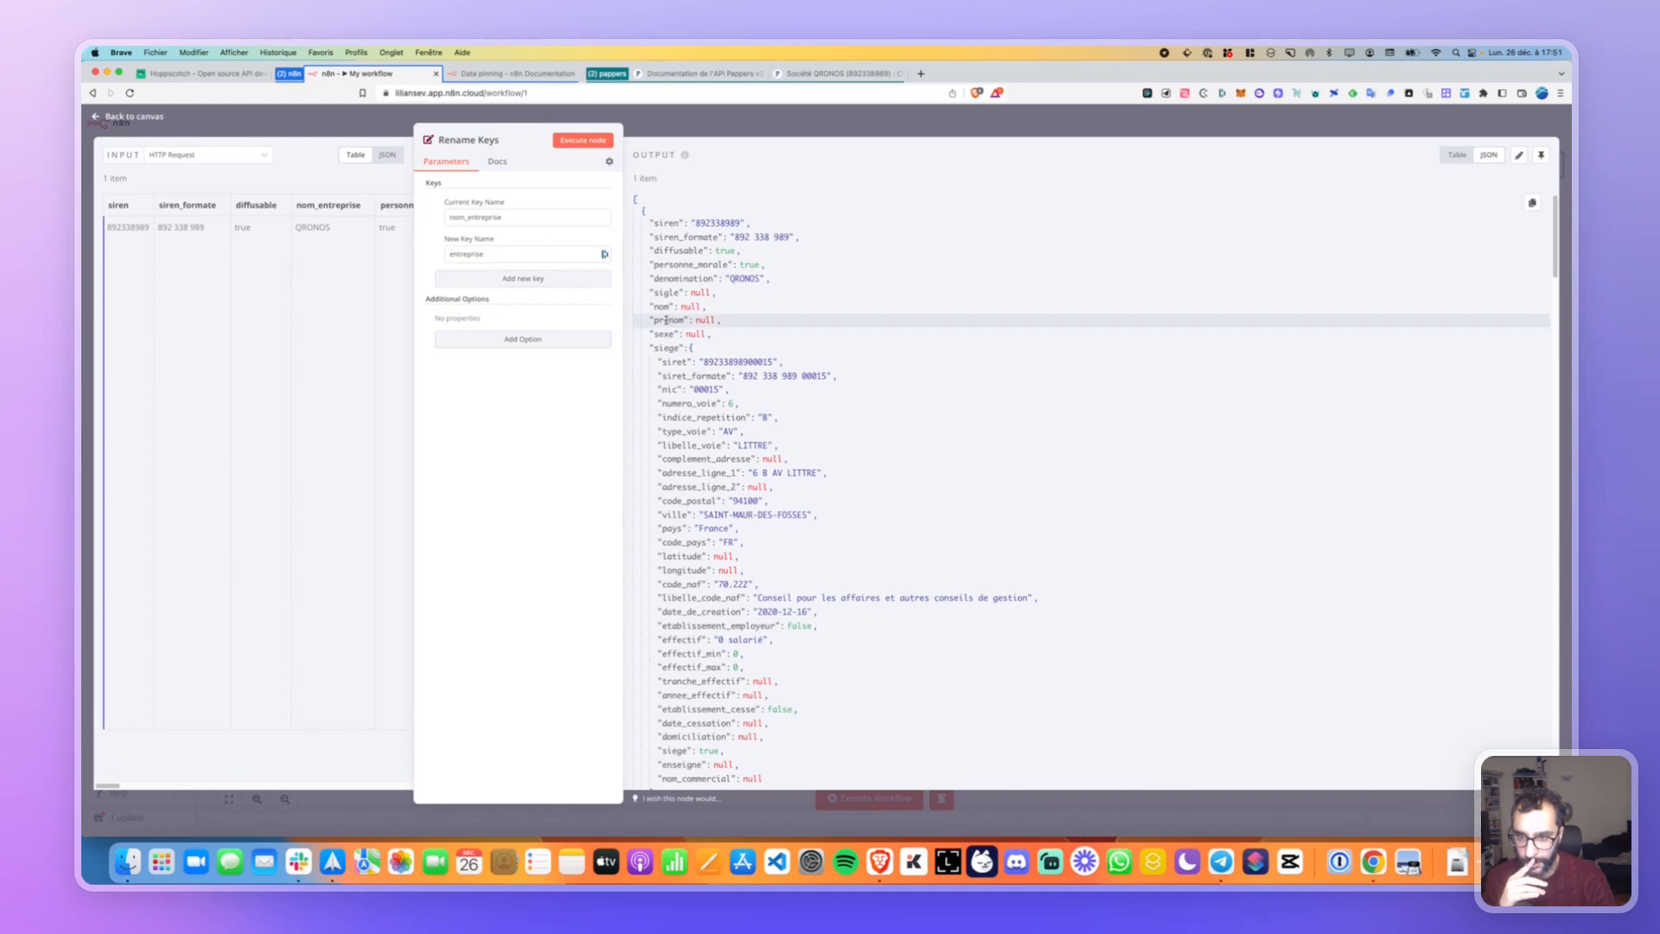
scroll(678, 275, down, 1)
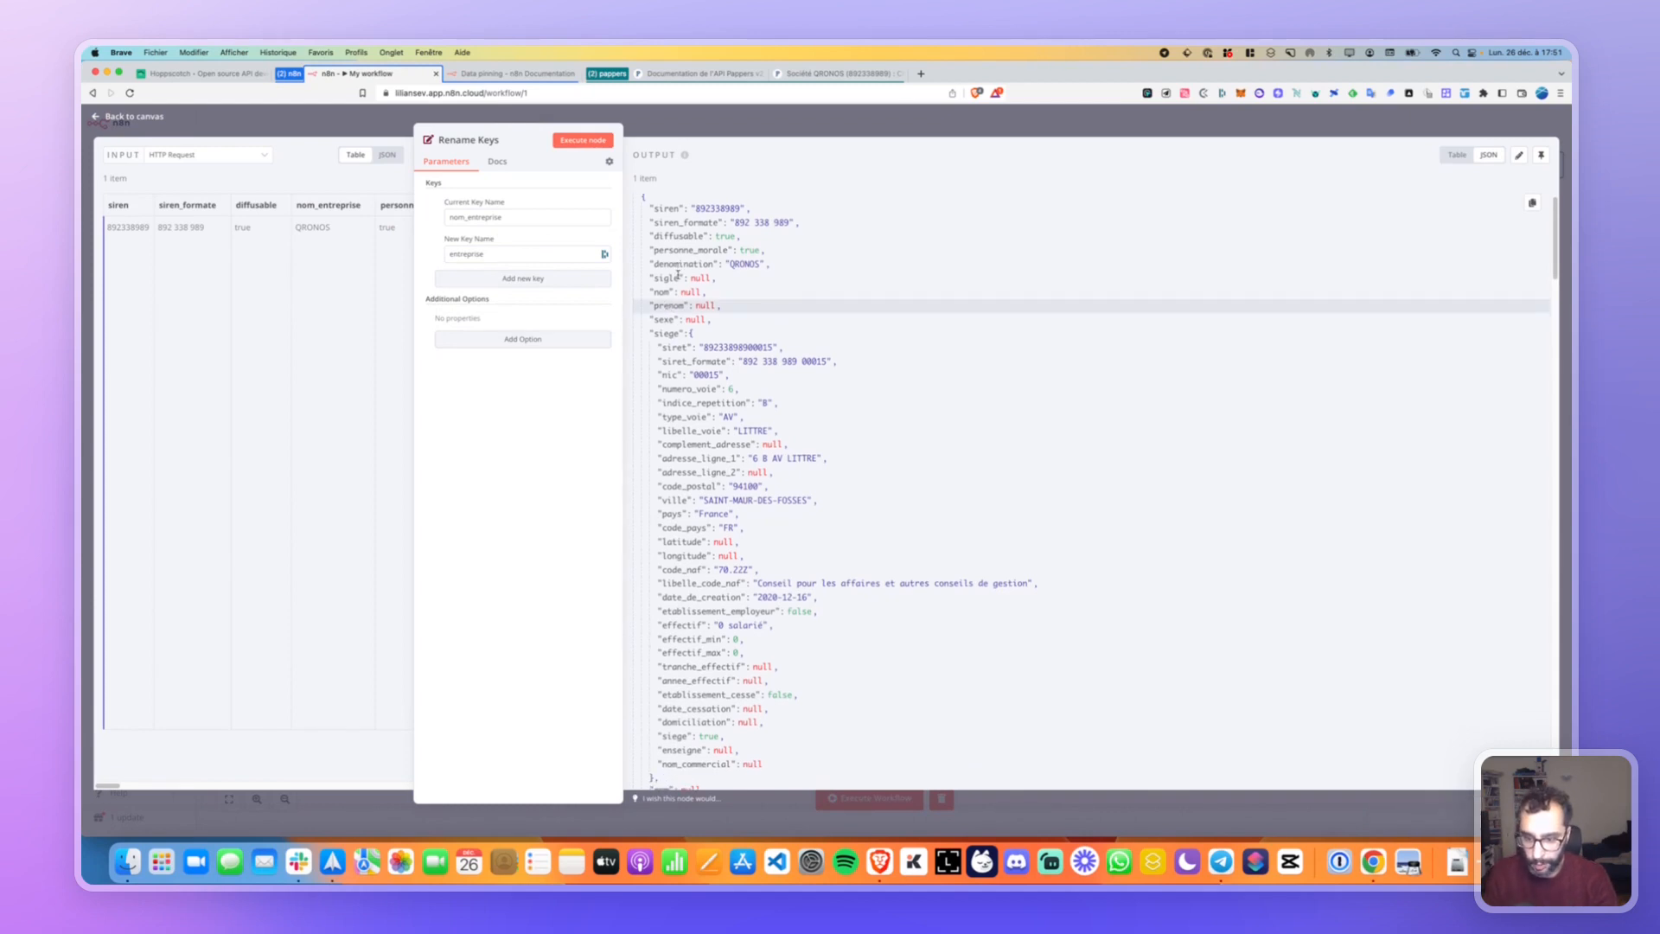
key(super+f)
Search the page for 'entreprise' and step through every match to confirm the rename.
text(e)
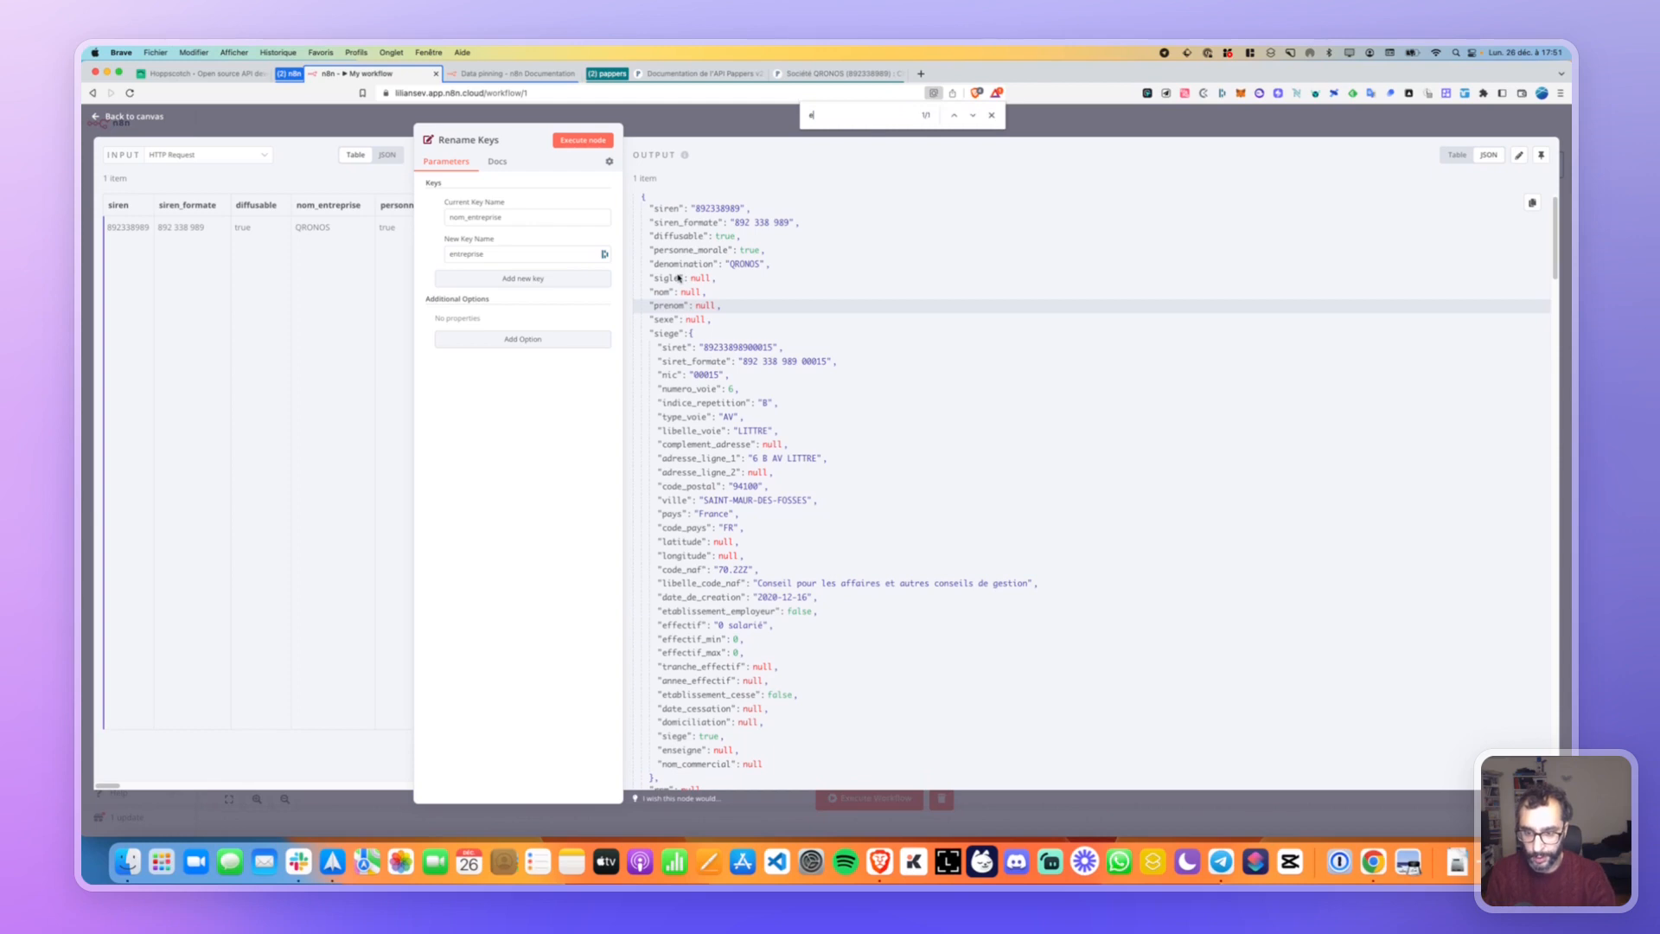
text(om_entre)
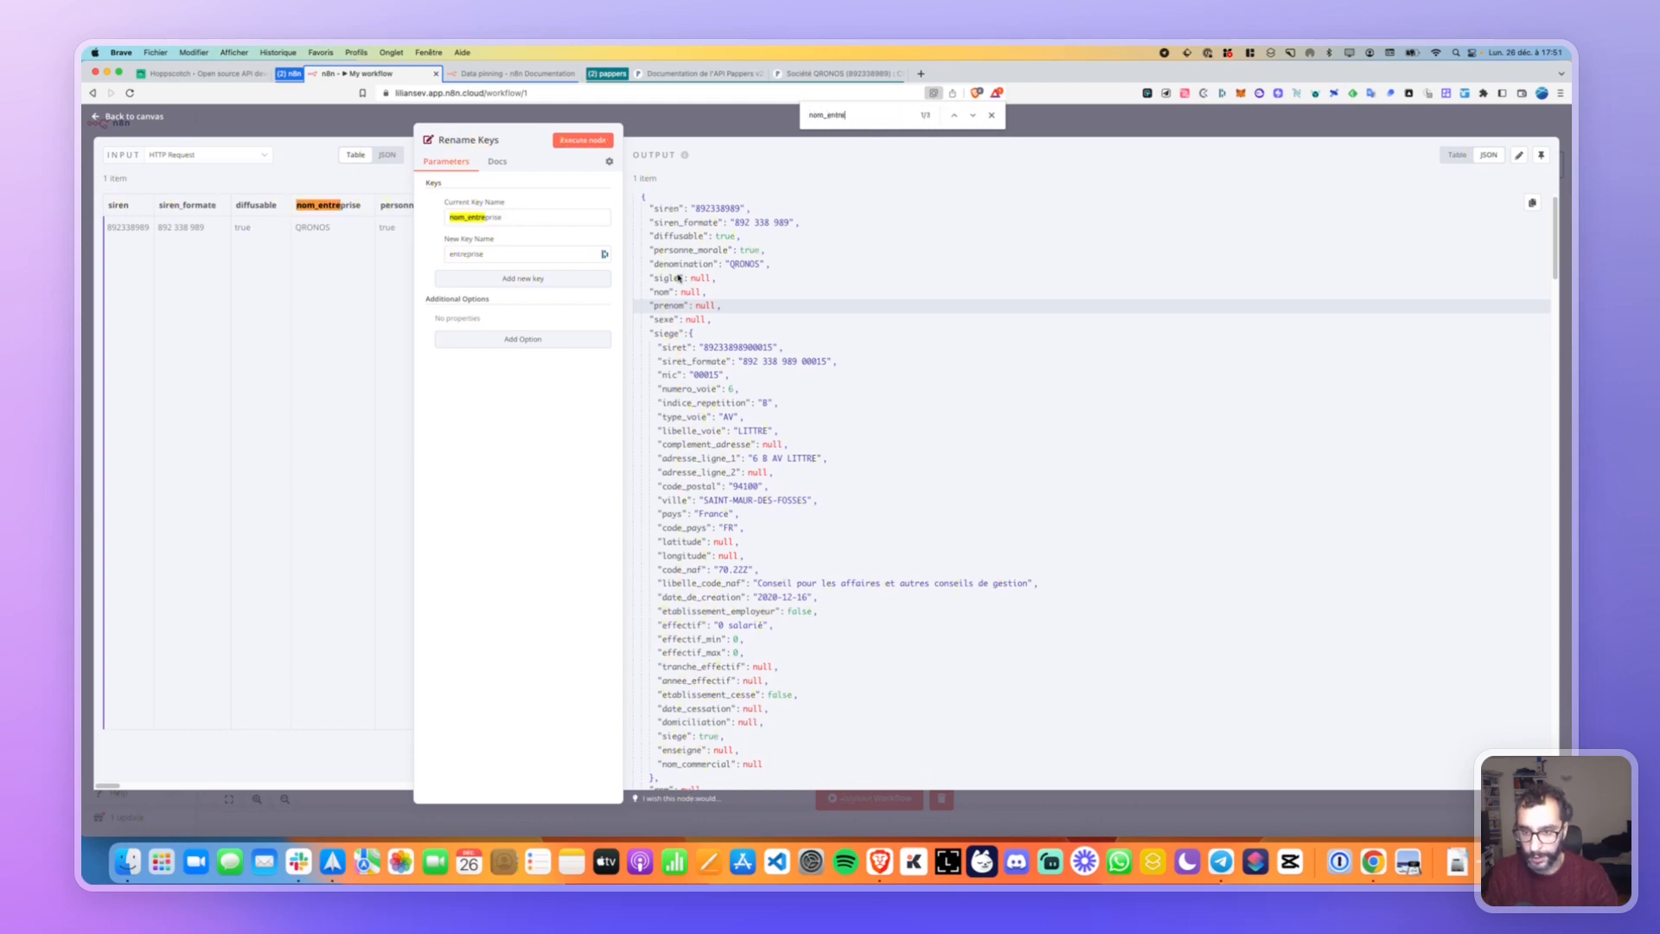
key(BackSpace)
key(BackSpace)
key(BackSpace)
key(BackSpace)
key(BackSpace)
key(BackSpace)
key(BackSpace)
key(BackSpace)
key(BackSpace)
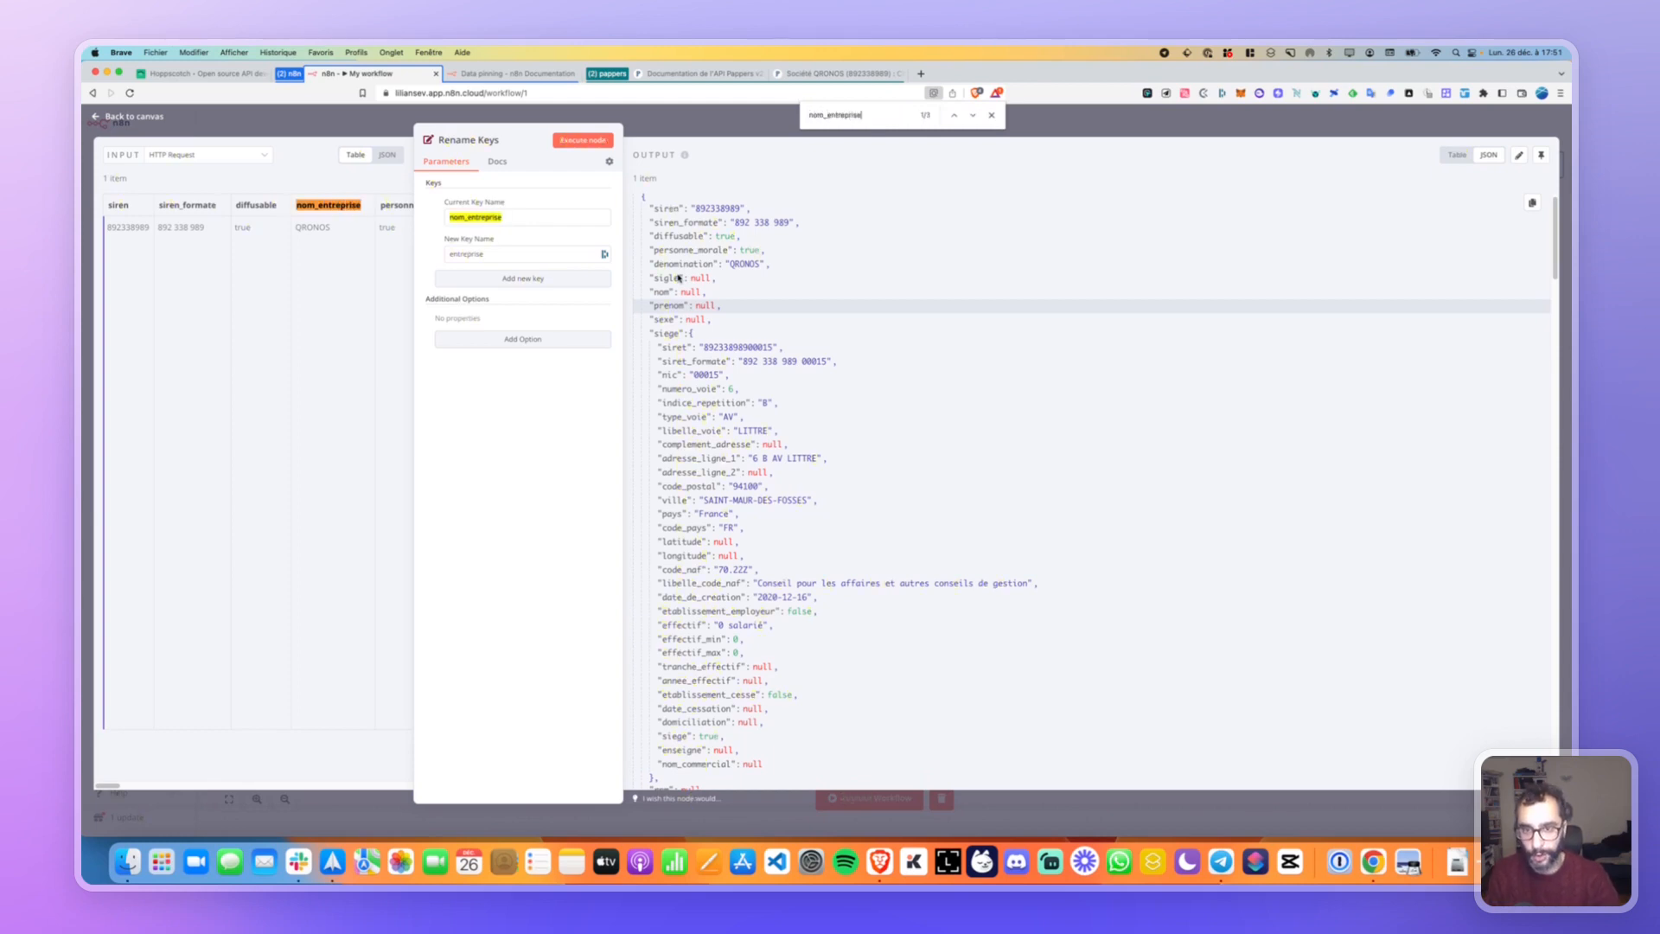
text(entrepri)
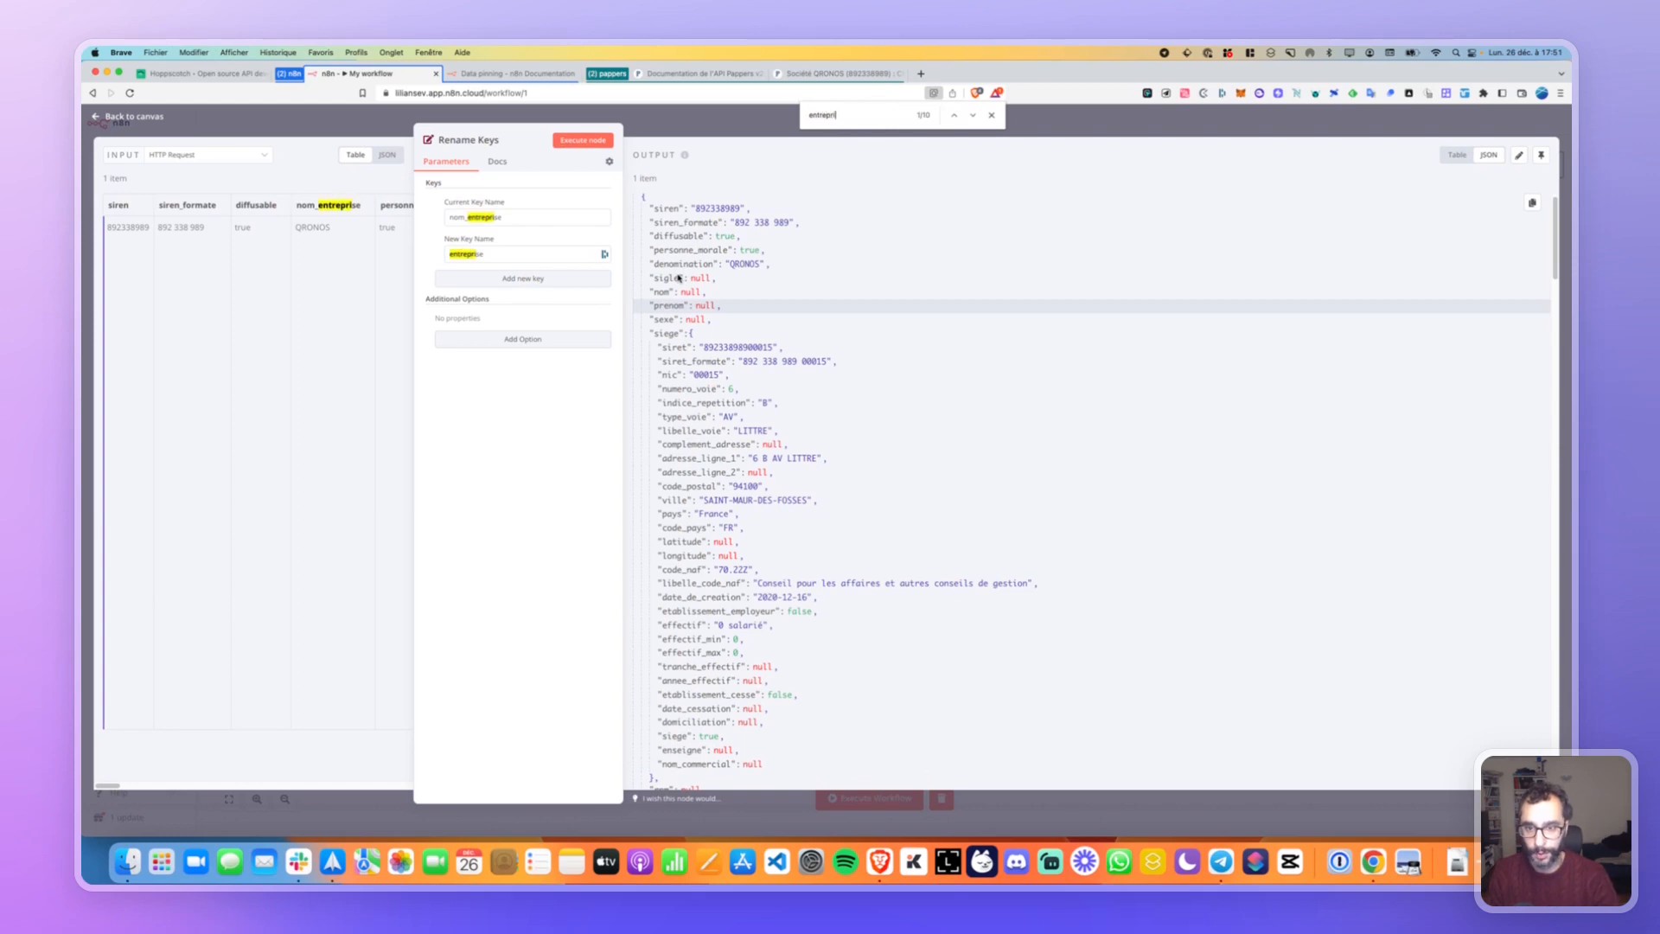
text(se)
key(Return)
key(Return)
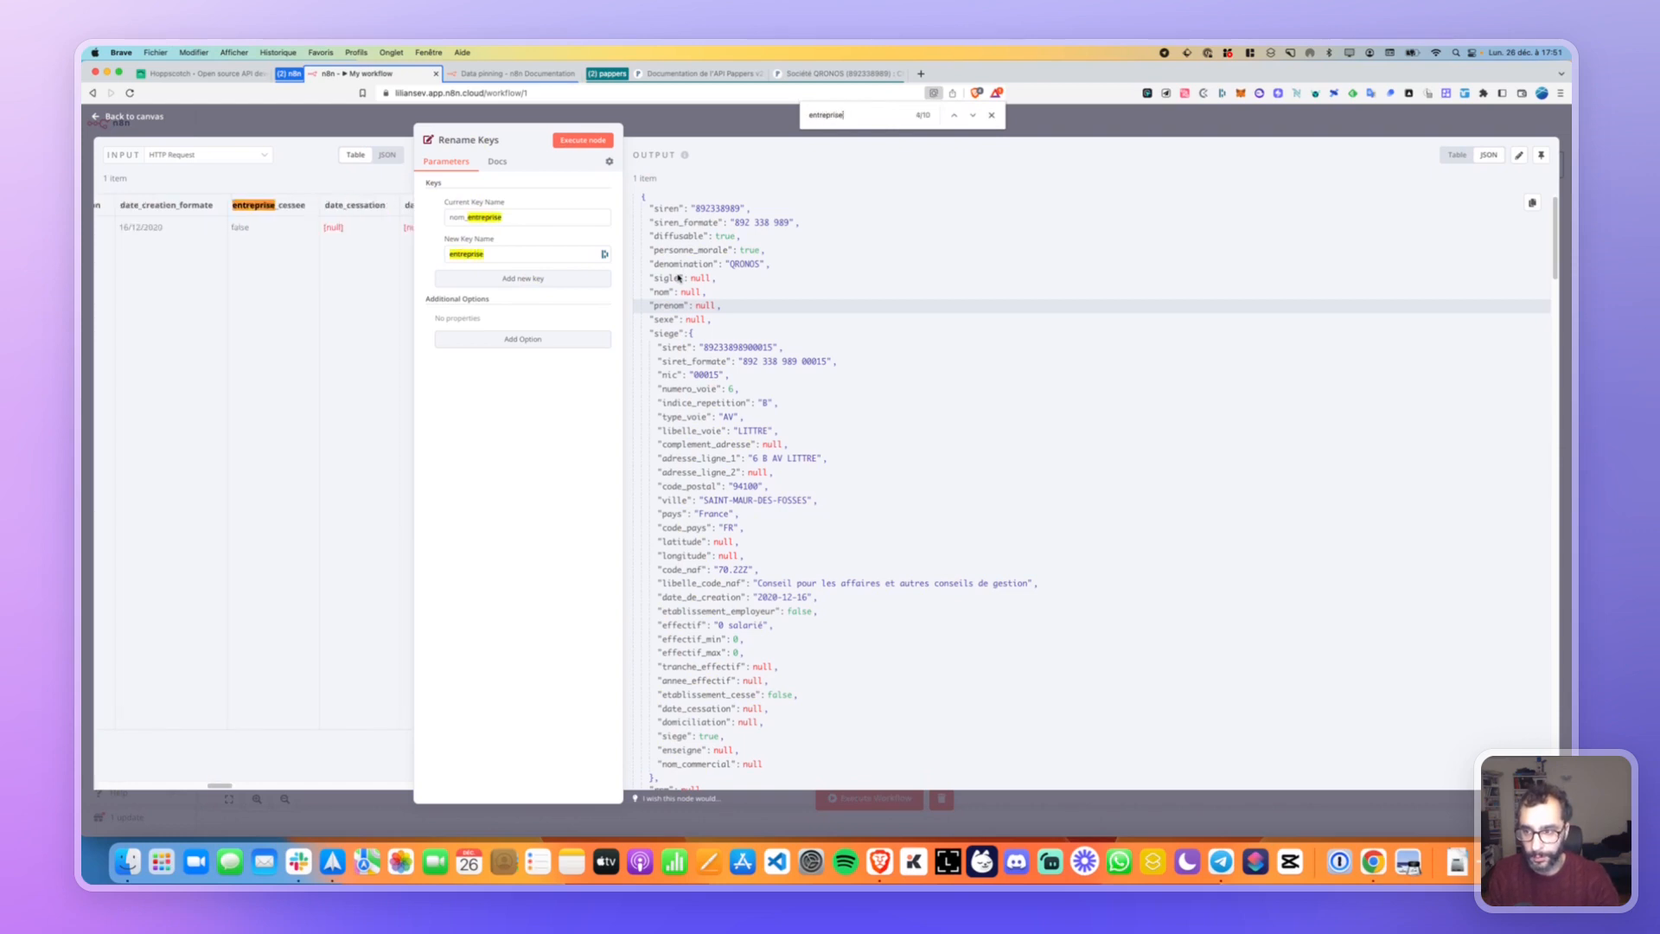
key(Return)
key(Return)
key(Return)
key(Return)
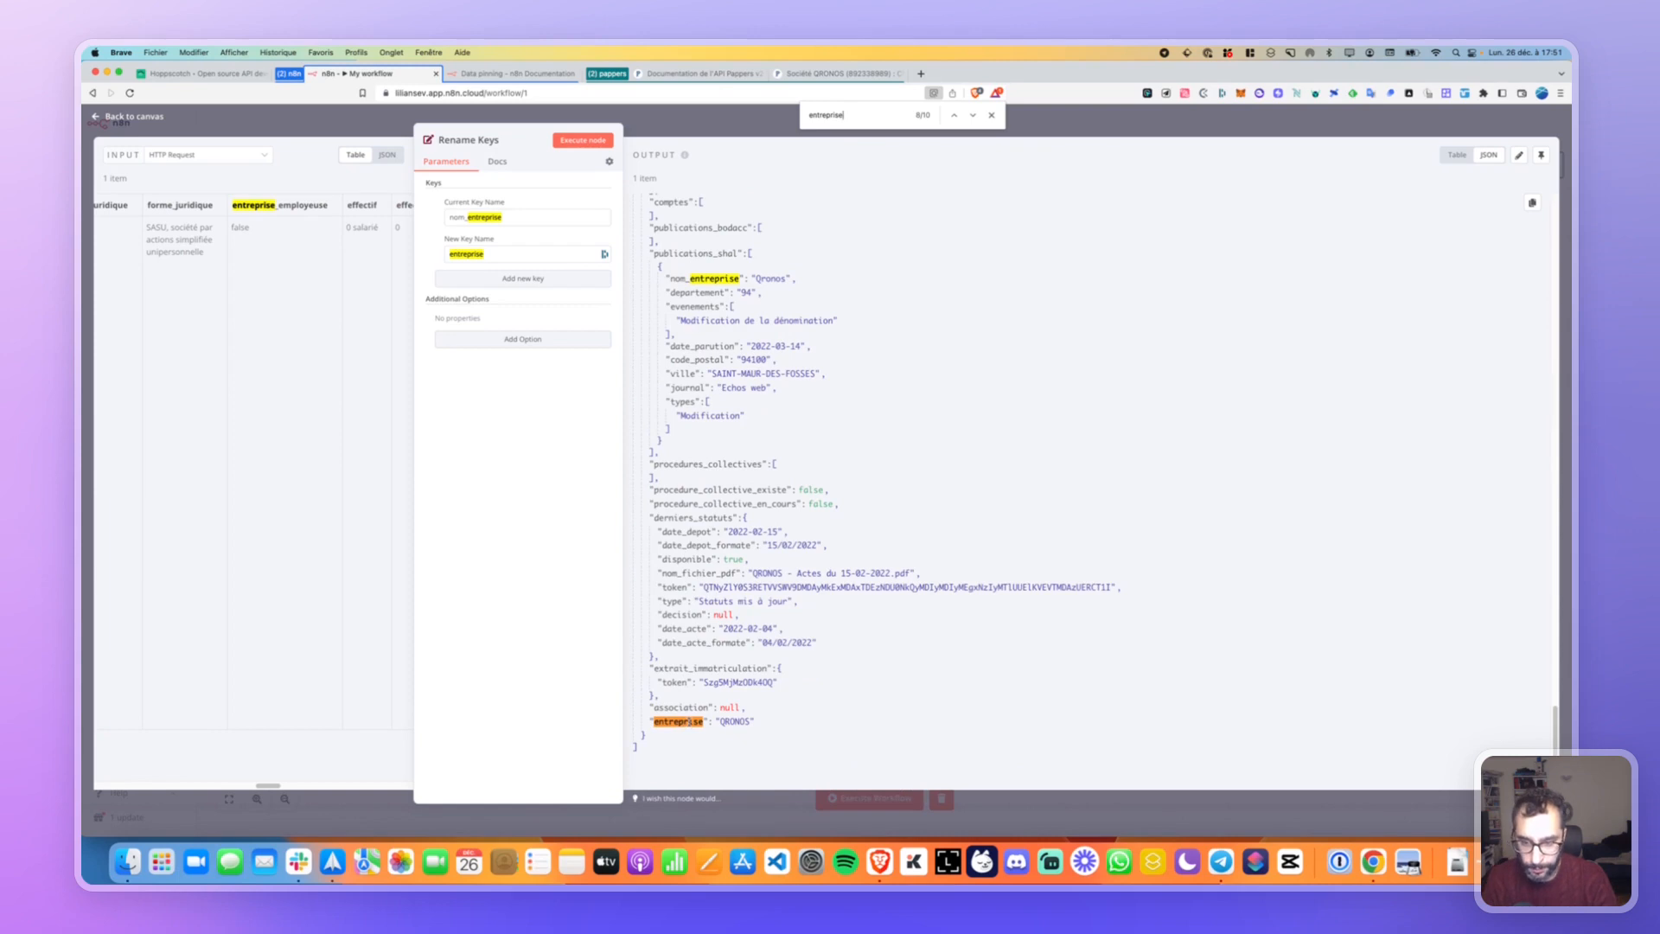
key(Return)
key(Return)
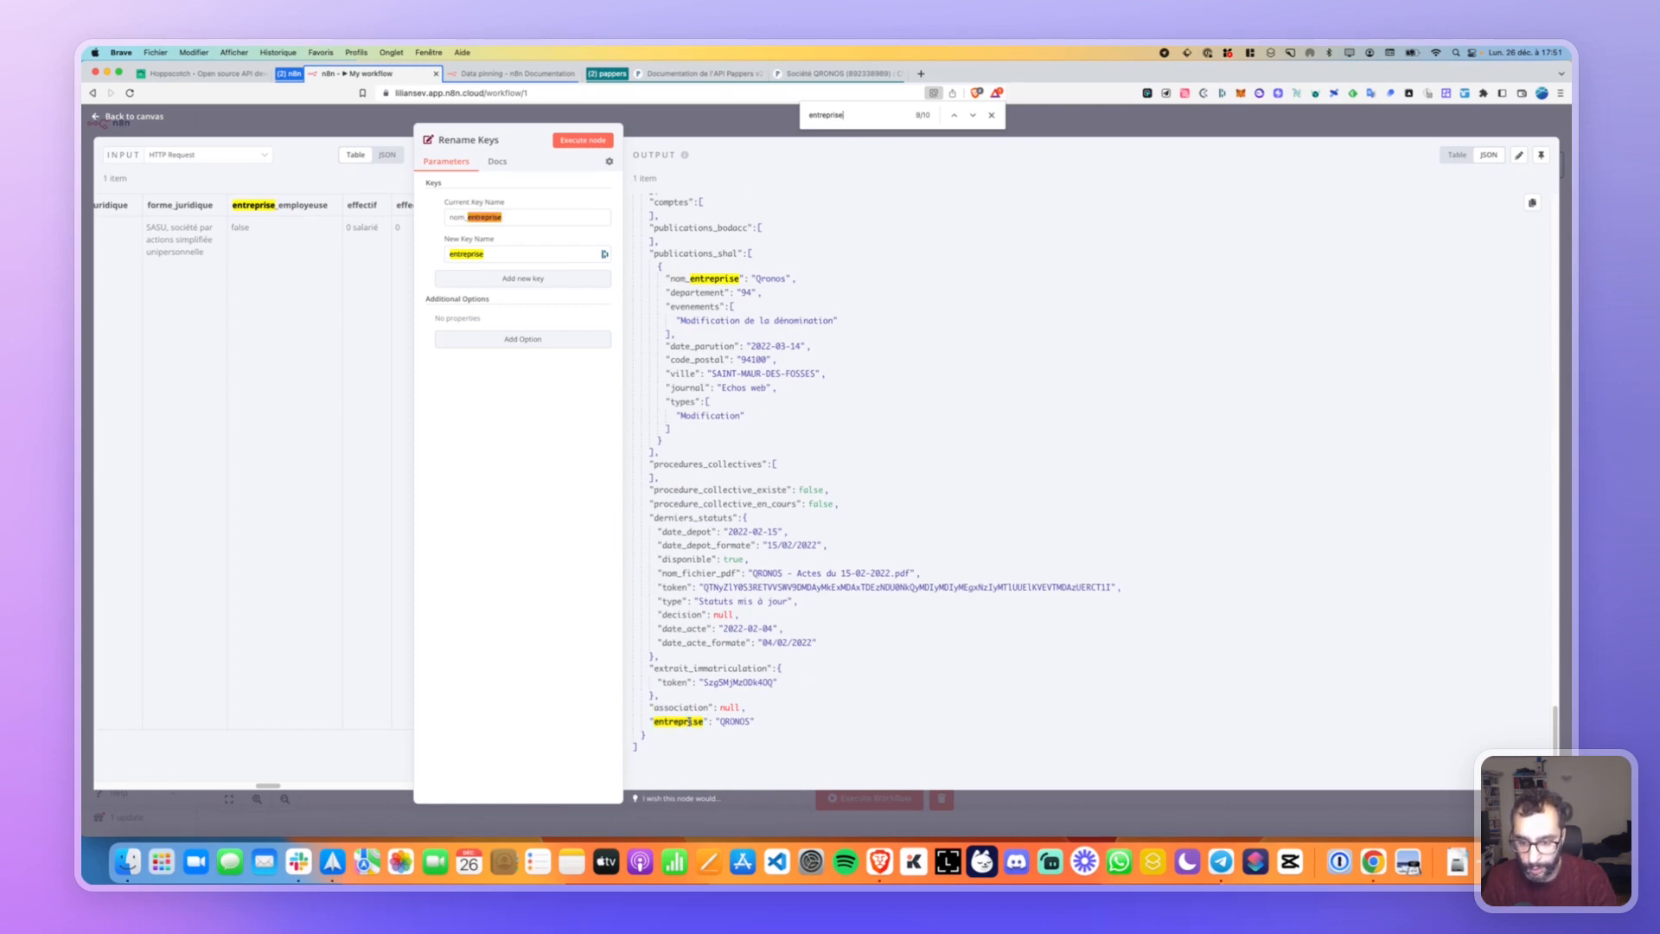
key(Return)
key(Return)
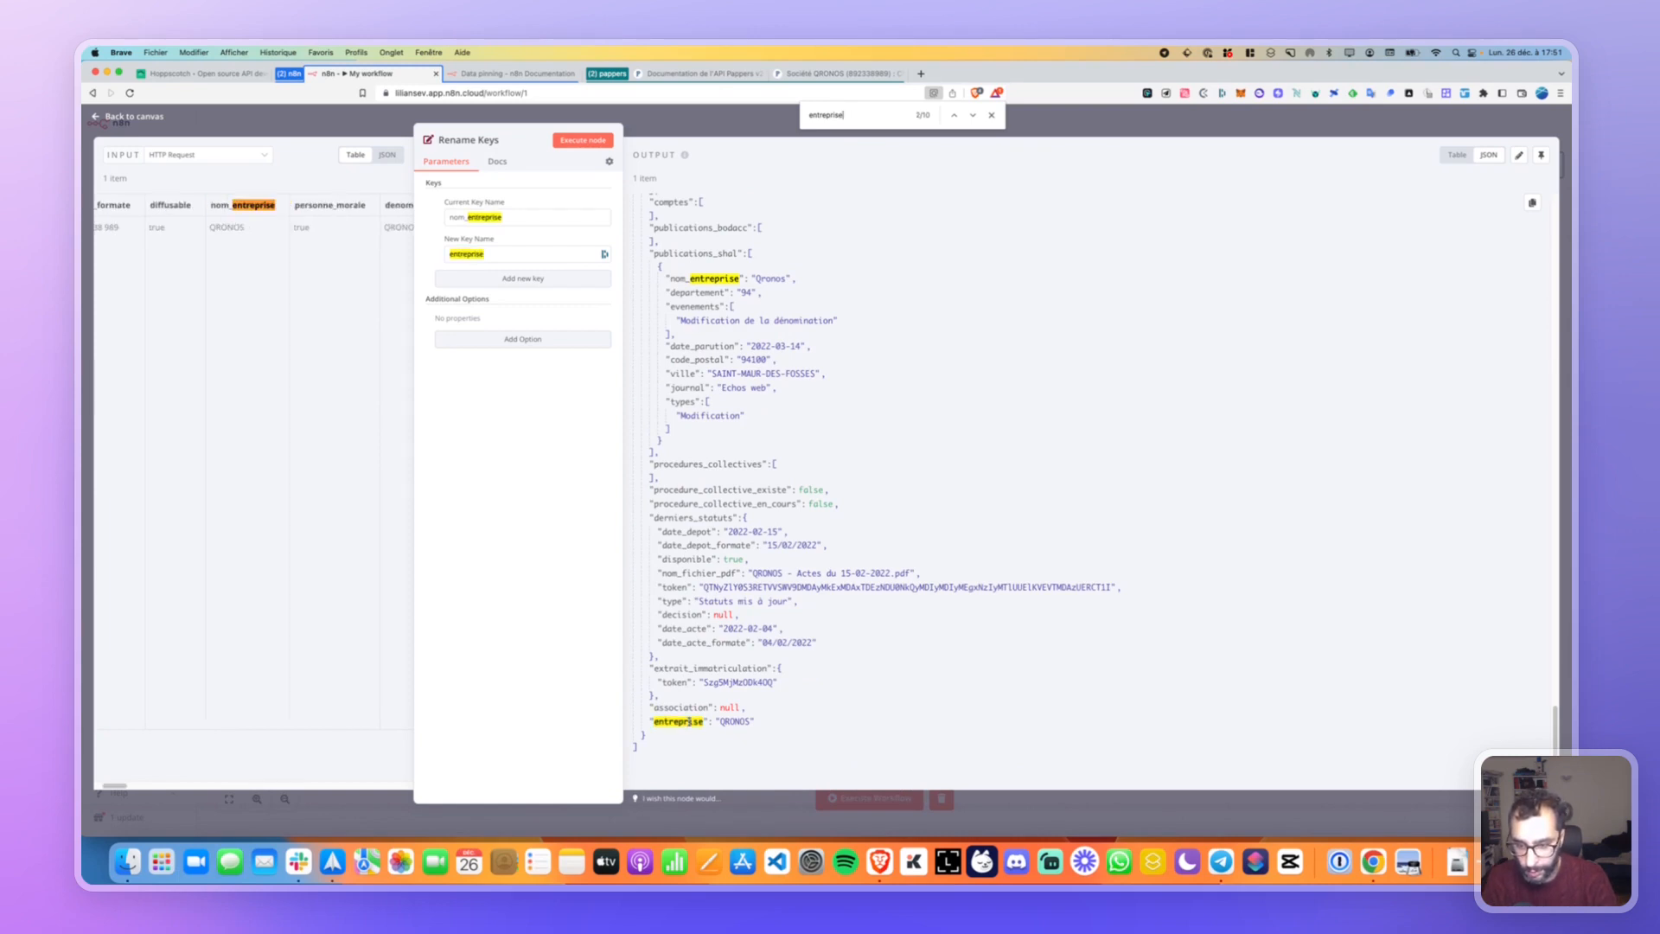
key(Return)
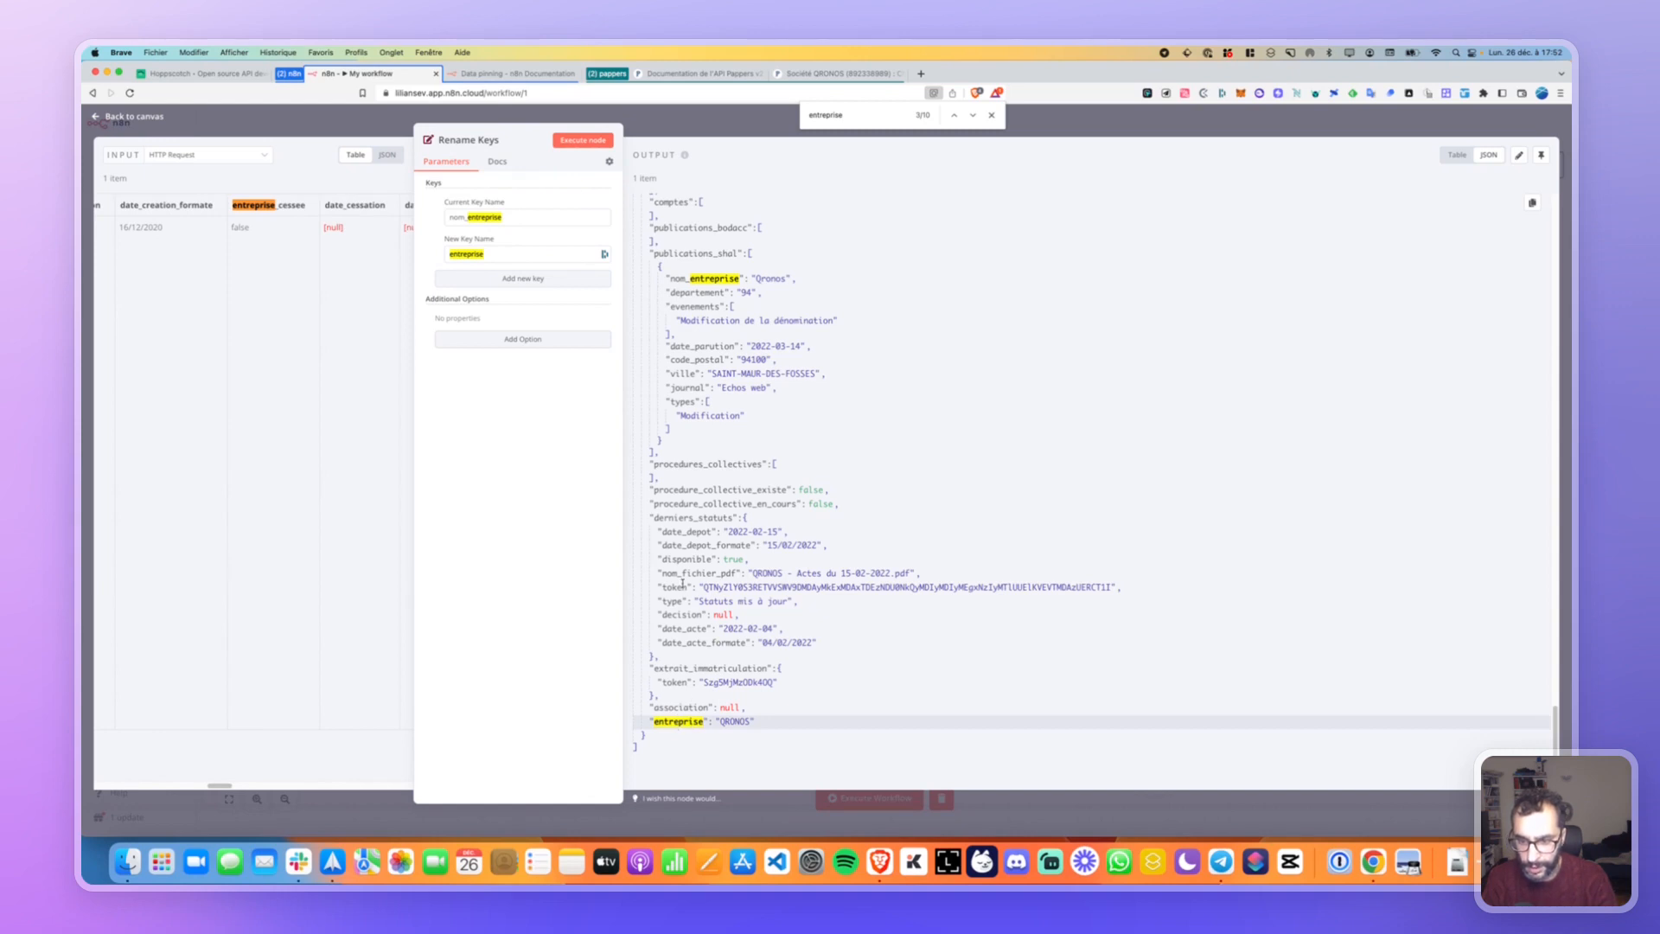
Scroll the output back to the top and return to the workflow canvas.
scroll(683, 585, up, 15)
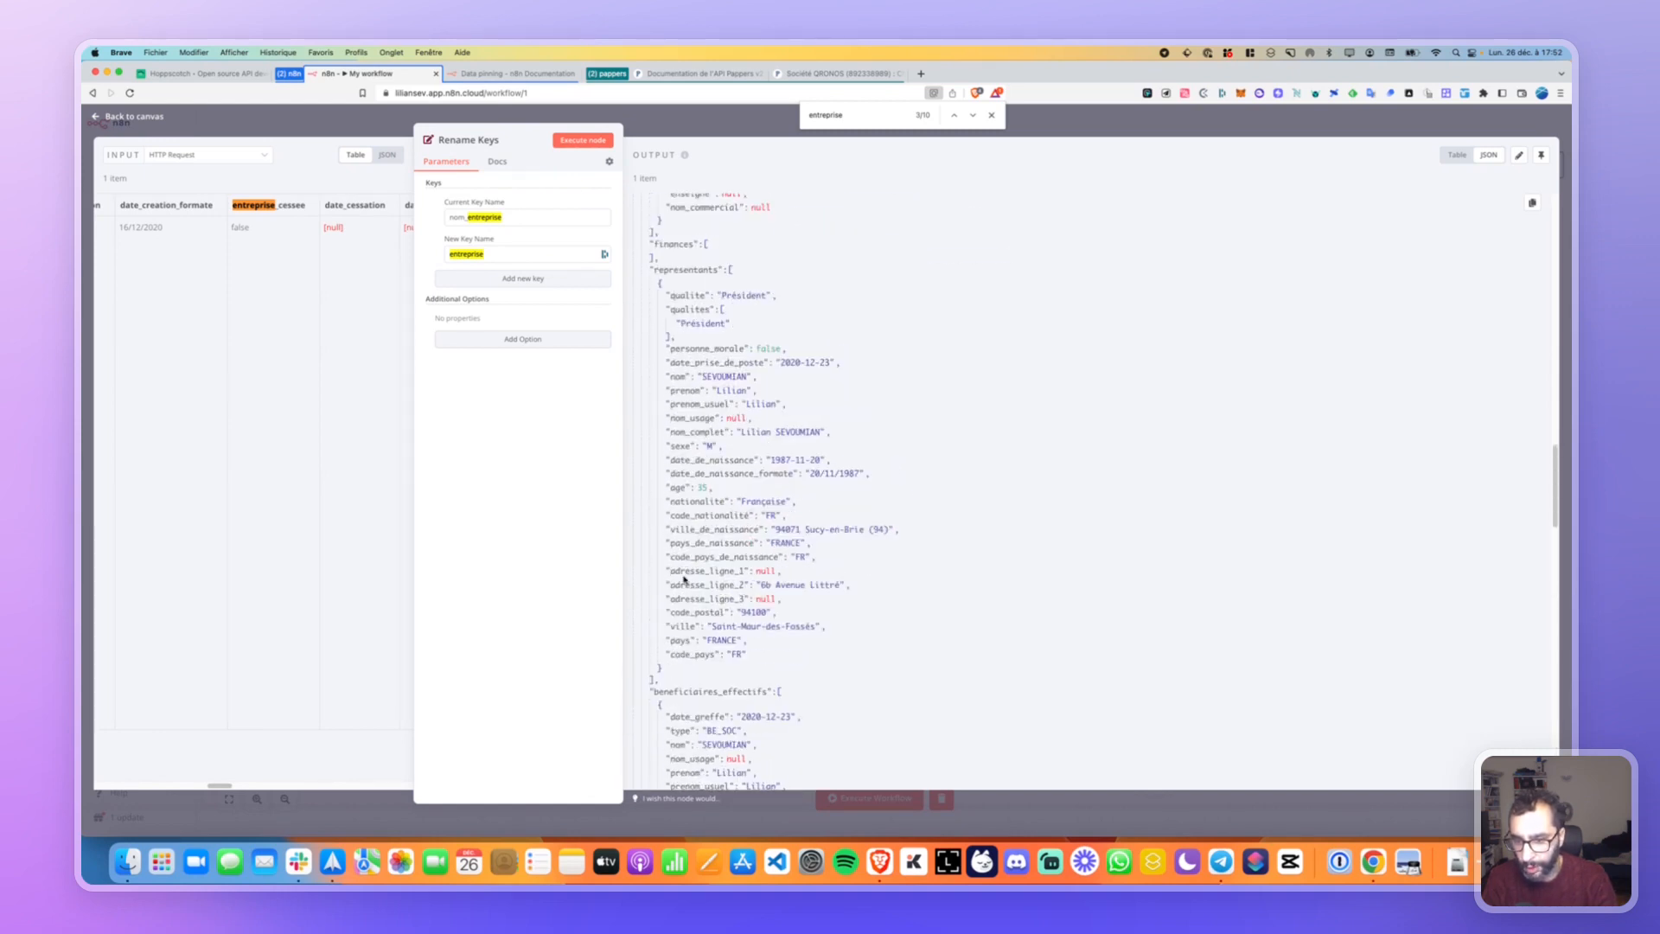
scroll(683, 575, up, 10)
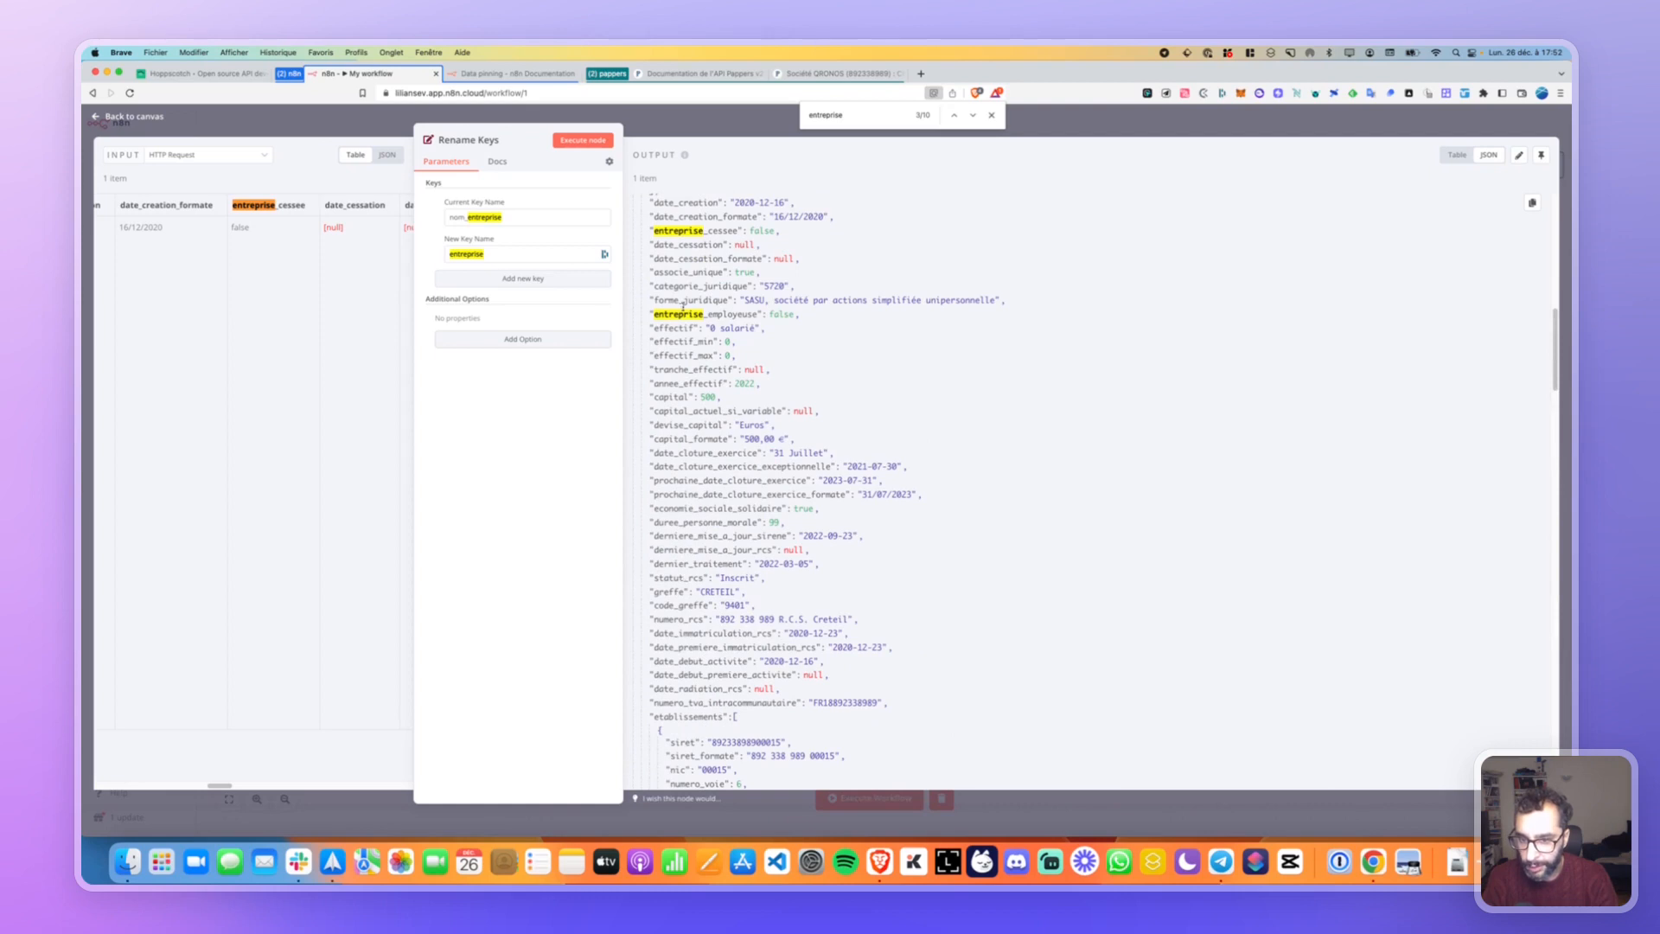
scroll(683, 315, up, 10)
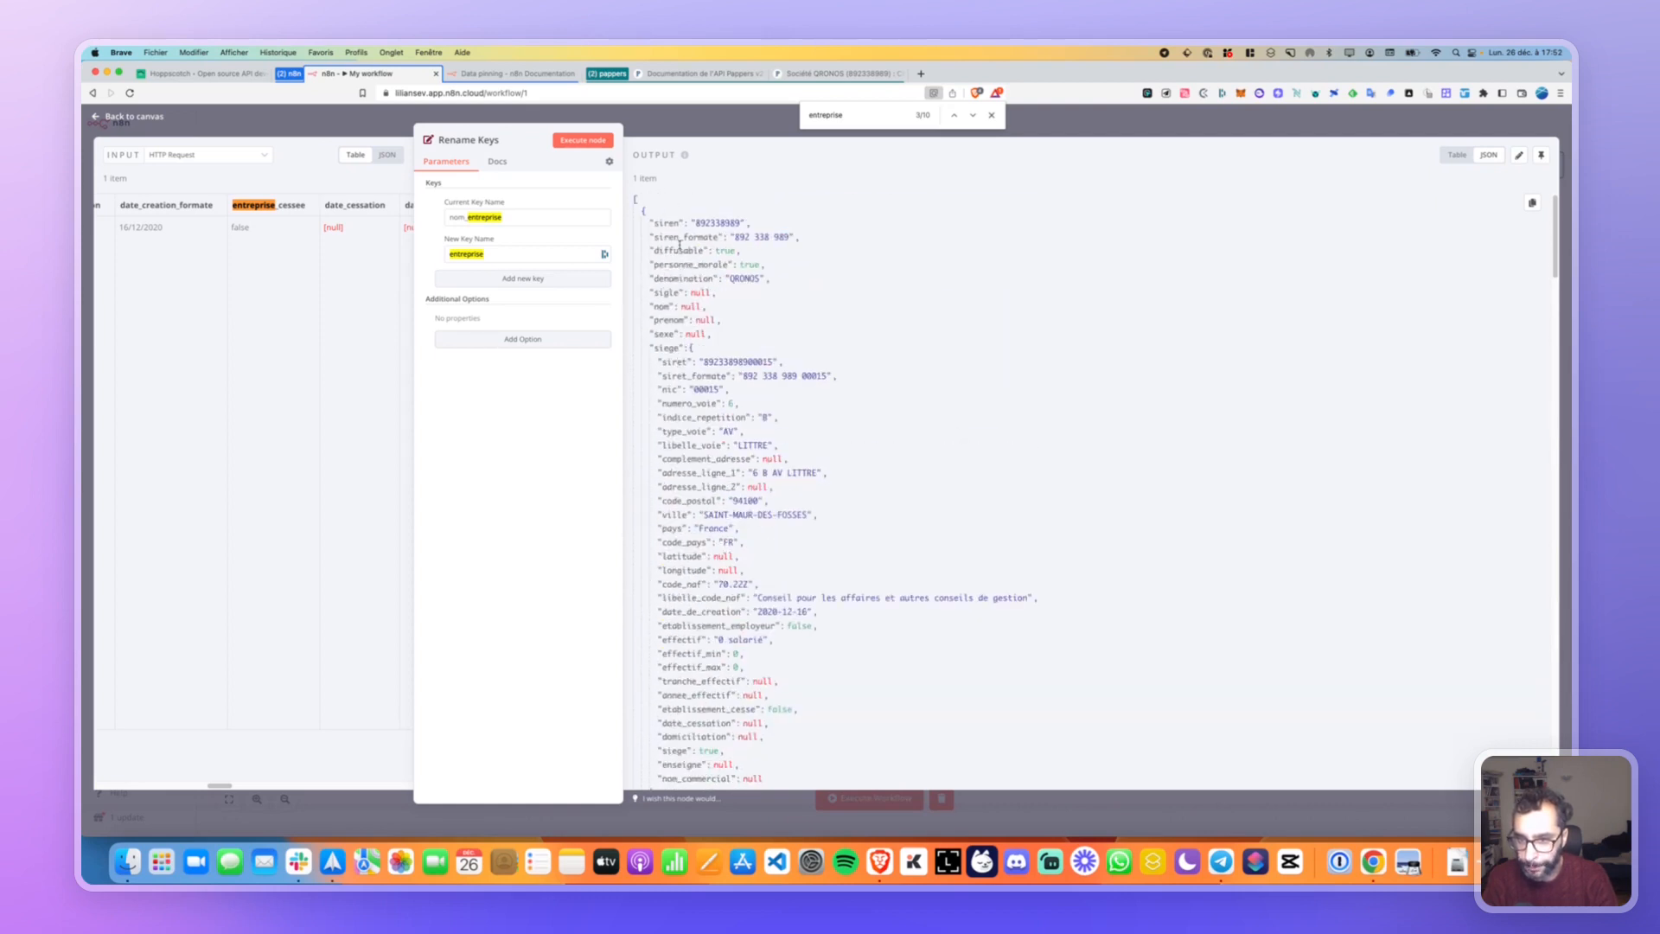
click(258, 115)
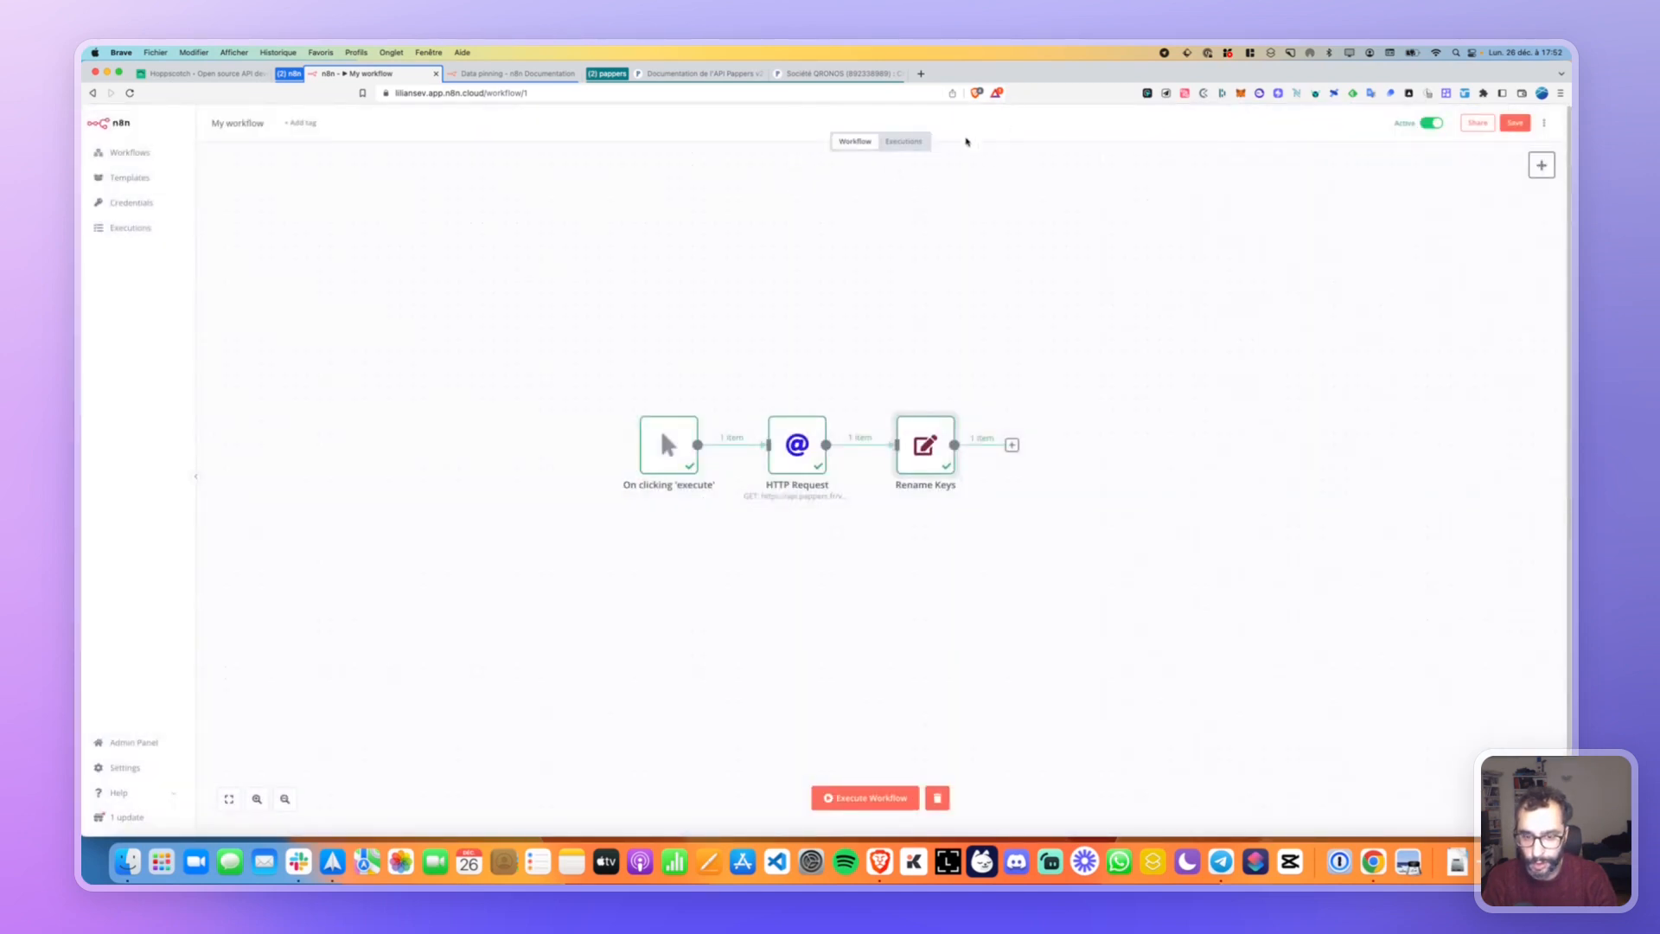
Delete the Rename Keys node and add a Set node from Data Transformation.
click(903, 407)
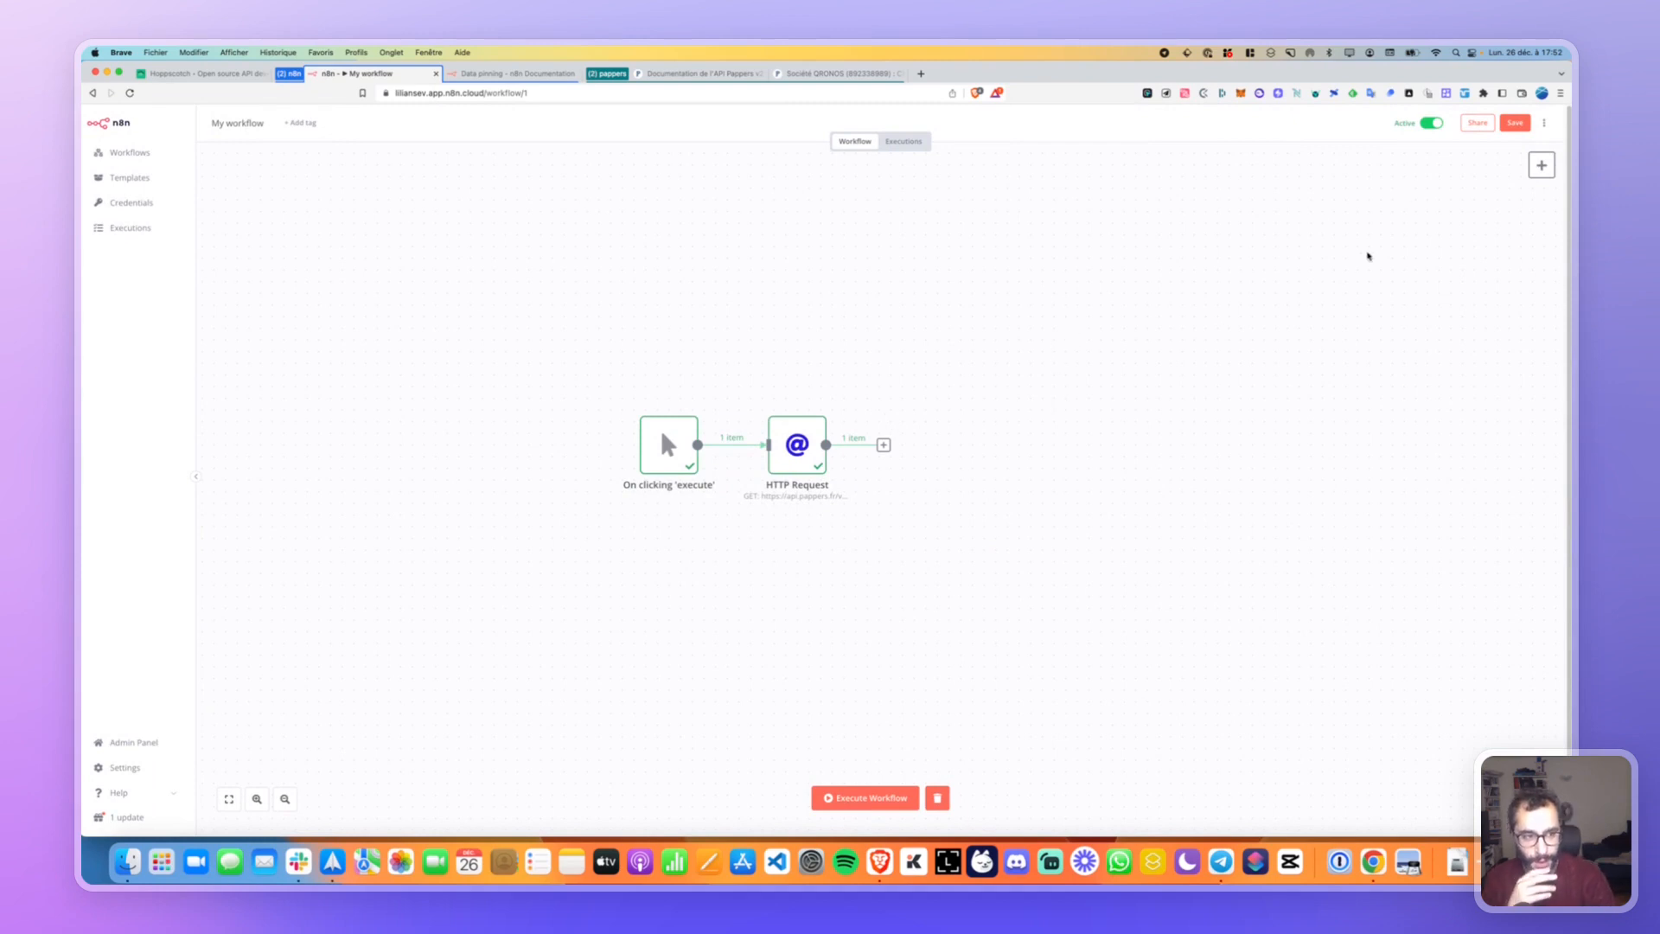
click(1541, 165)
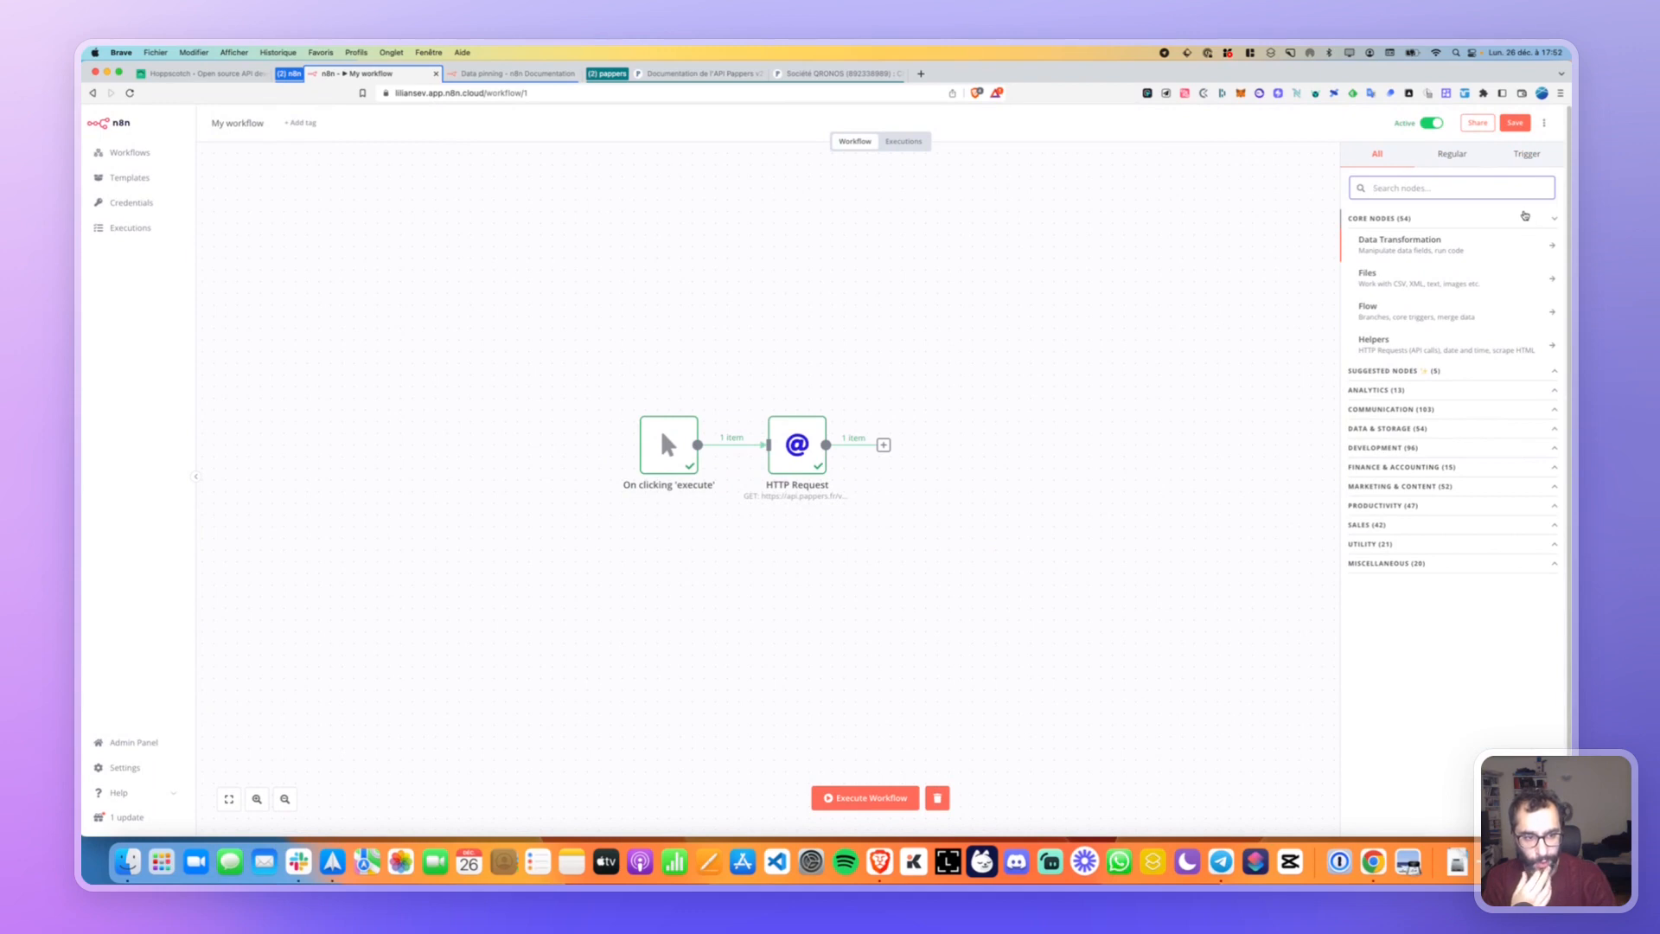
click(1461, 243)
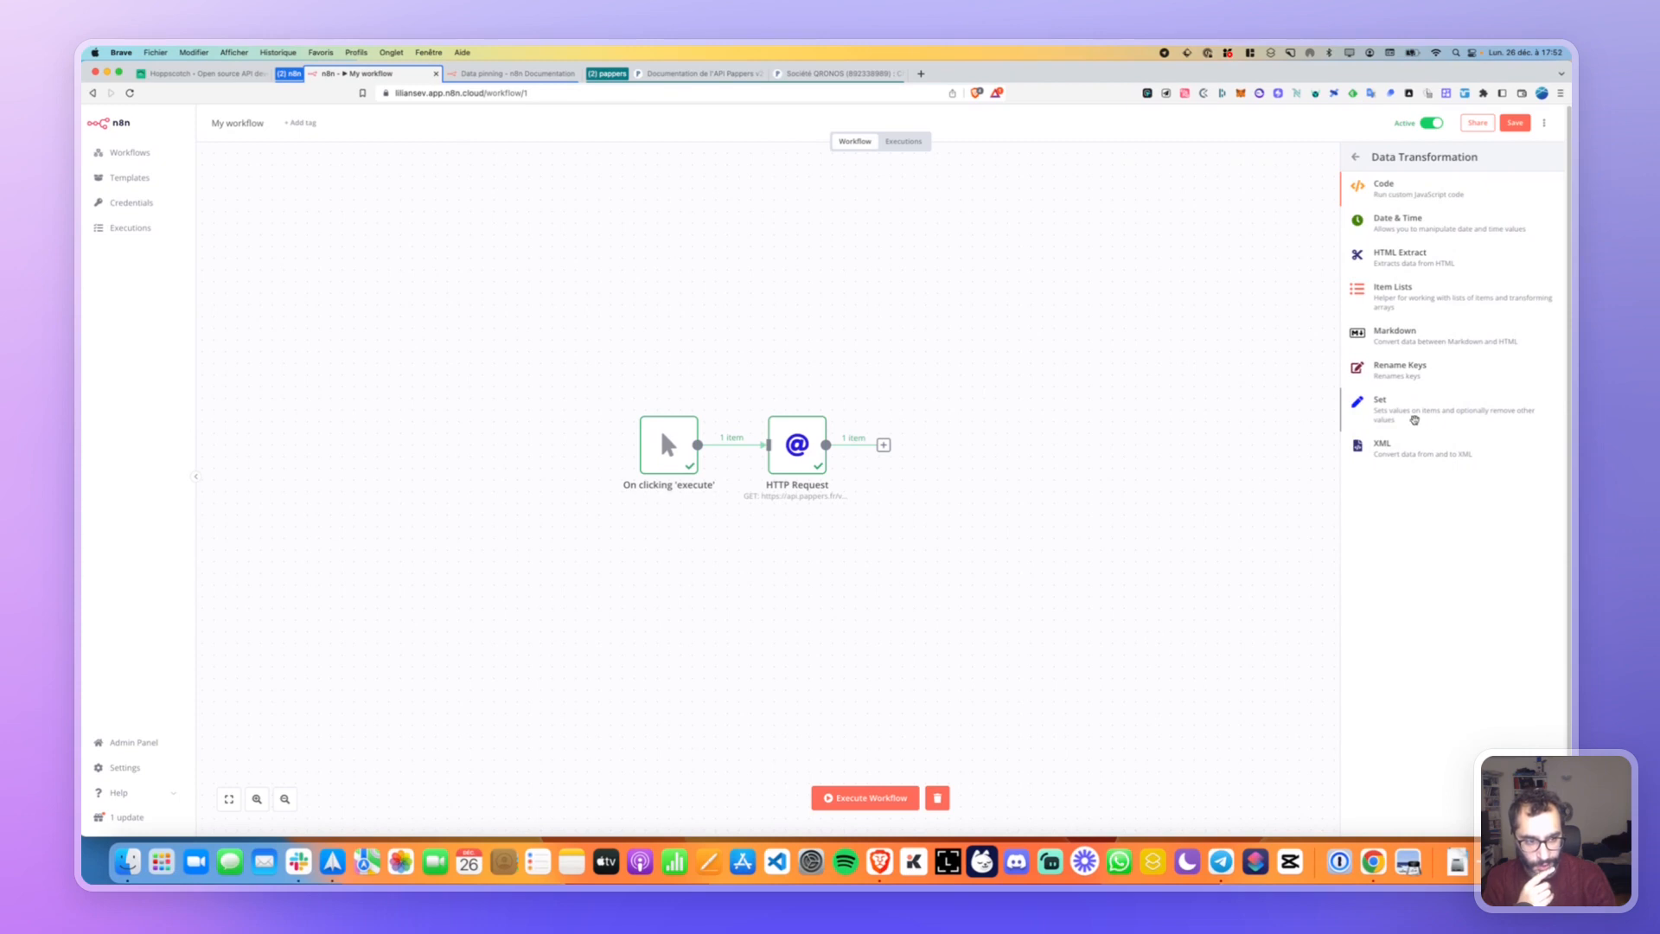
click(1400, 406)
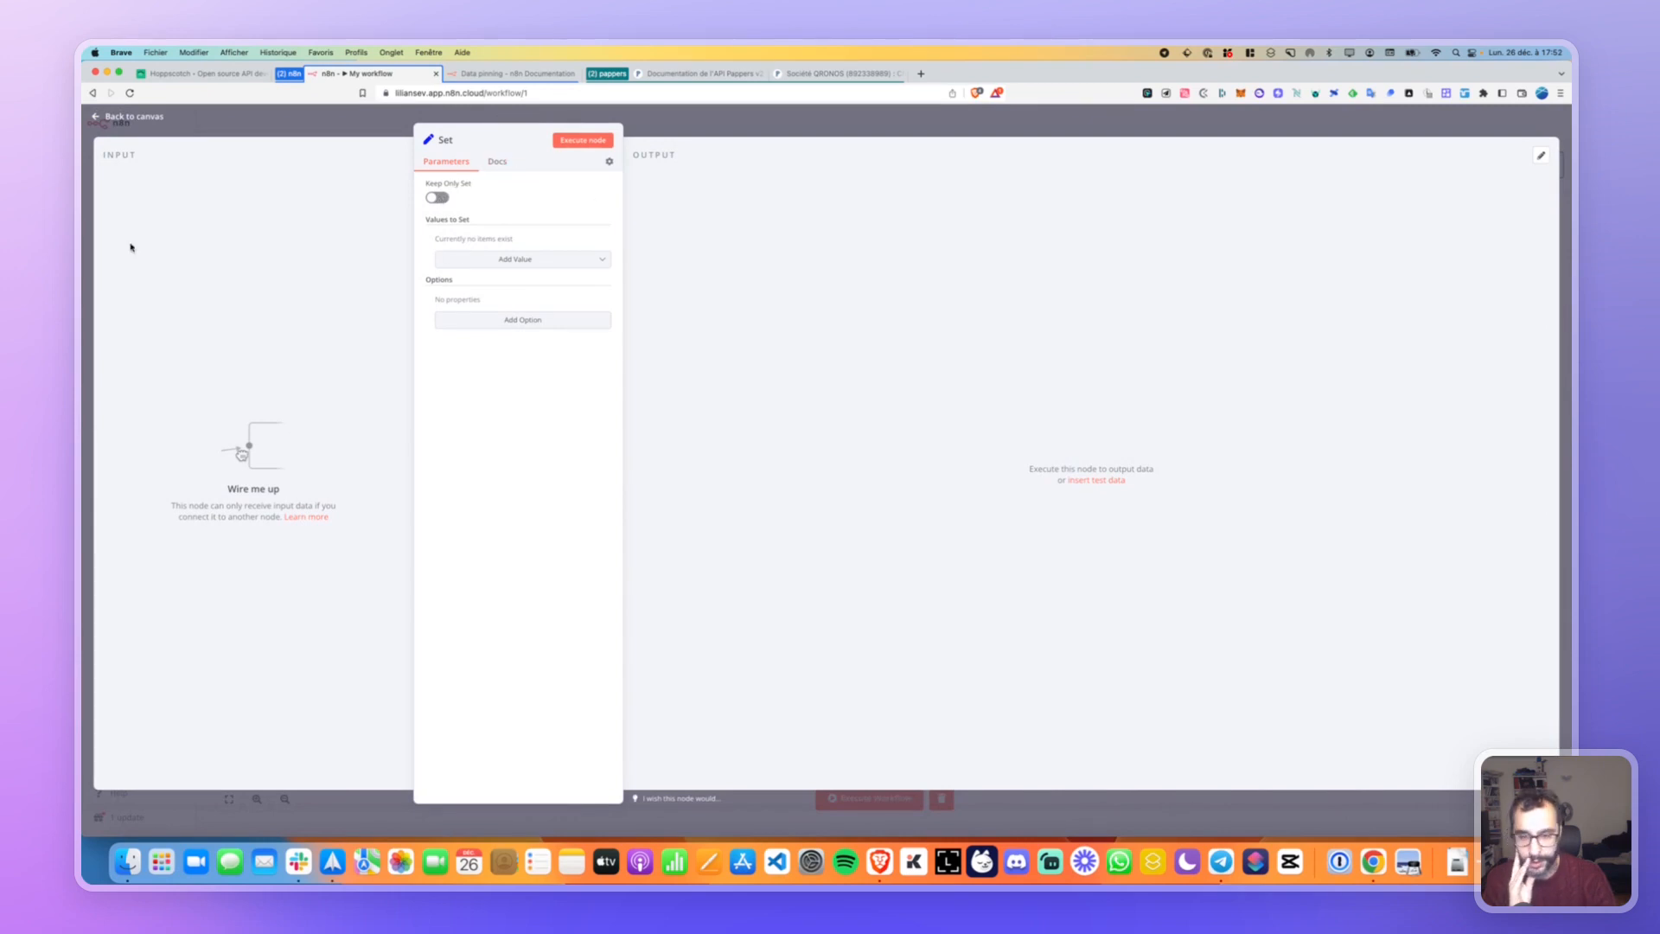
click(122, 119)
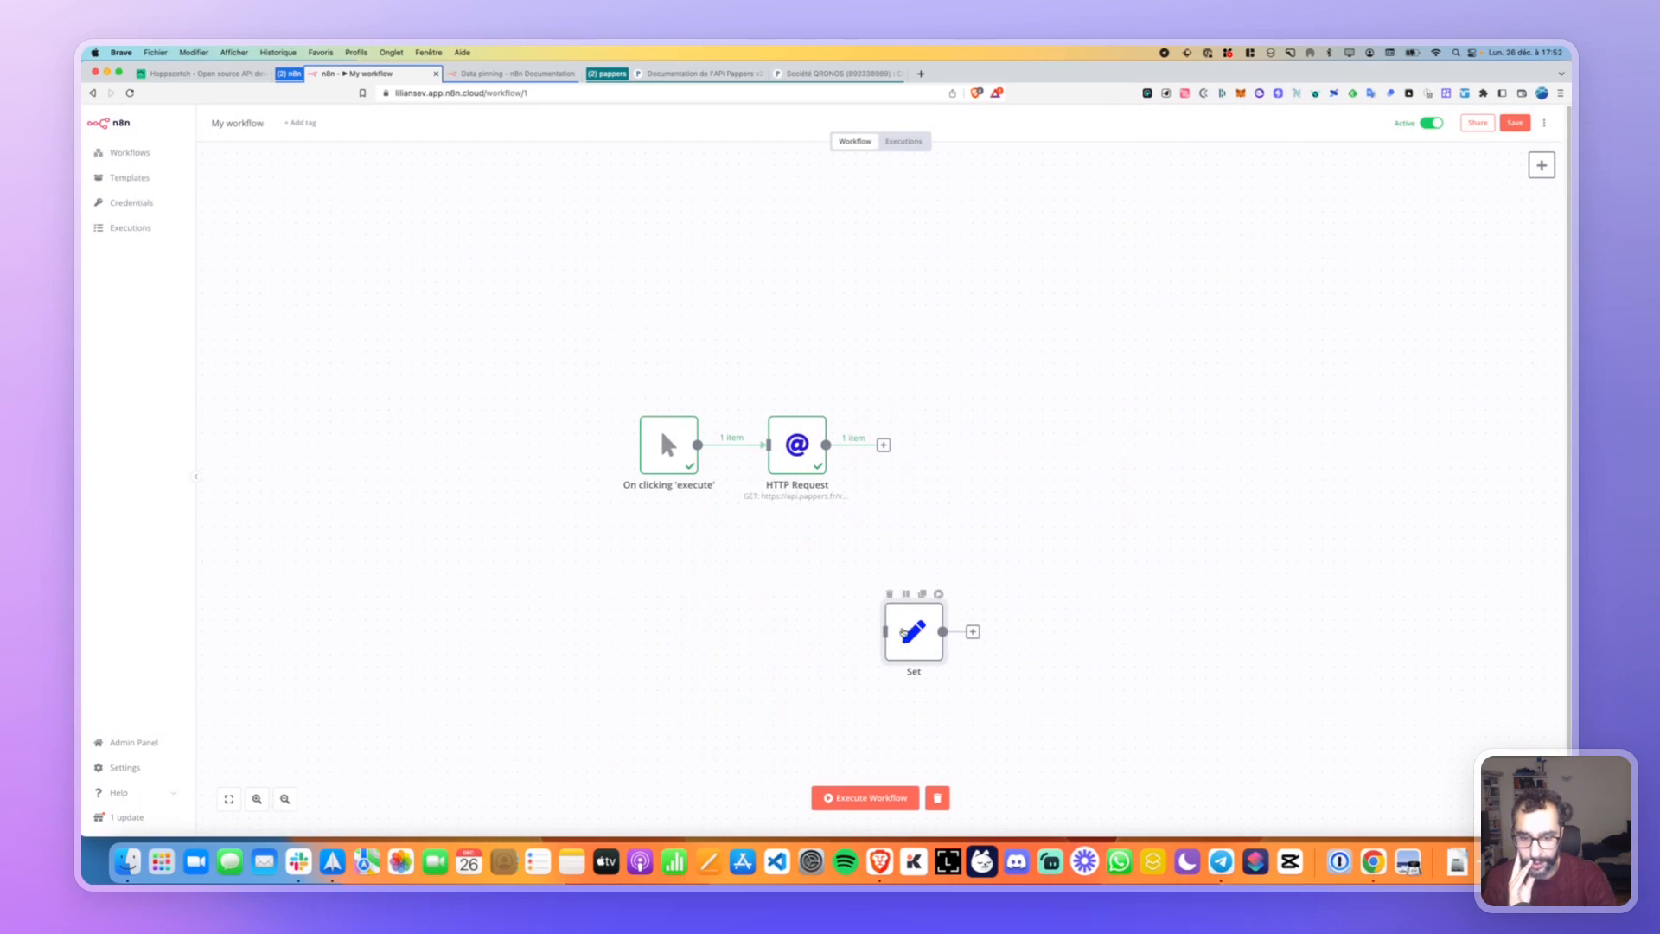
Wire the Set node after HTTP Request, toggle Keep Only Set on and off, and begin adding a value.
drag(901, 438, 946, 456)
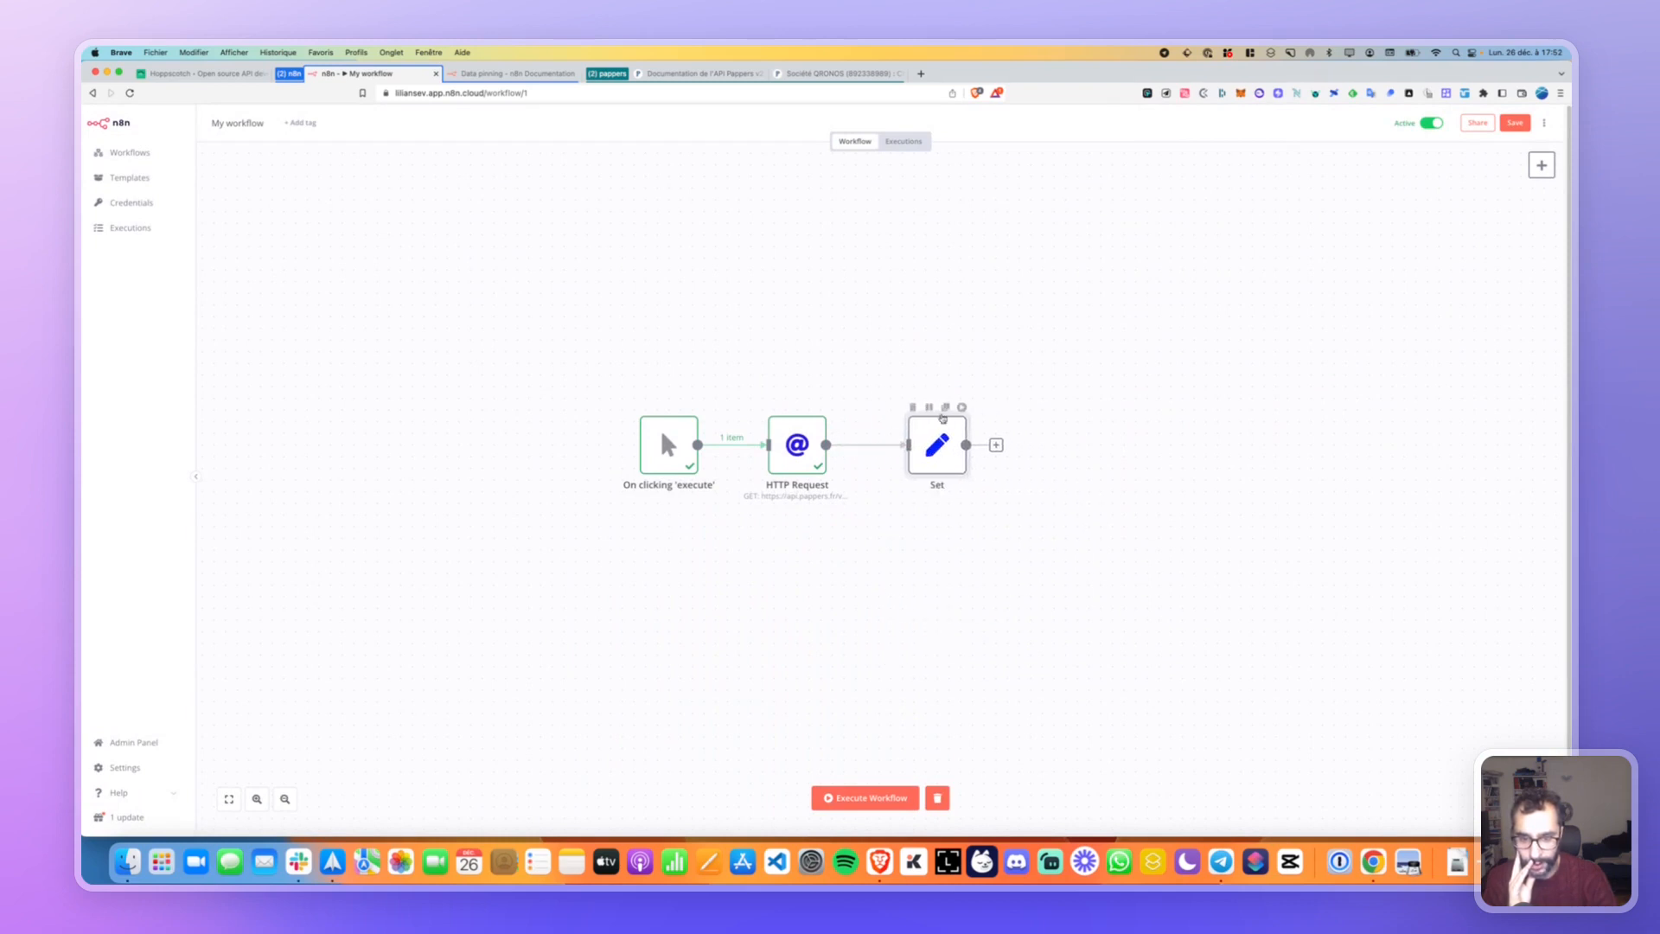
key(Return)
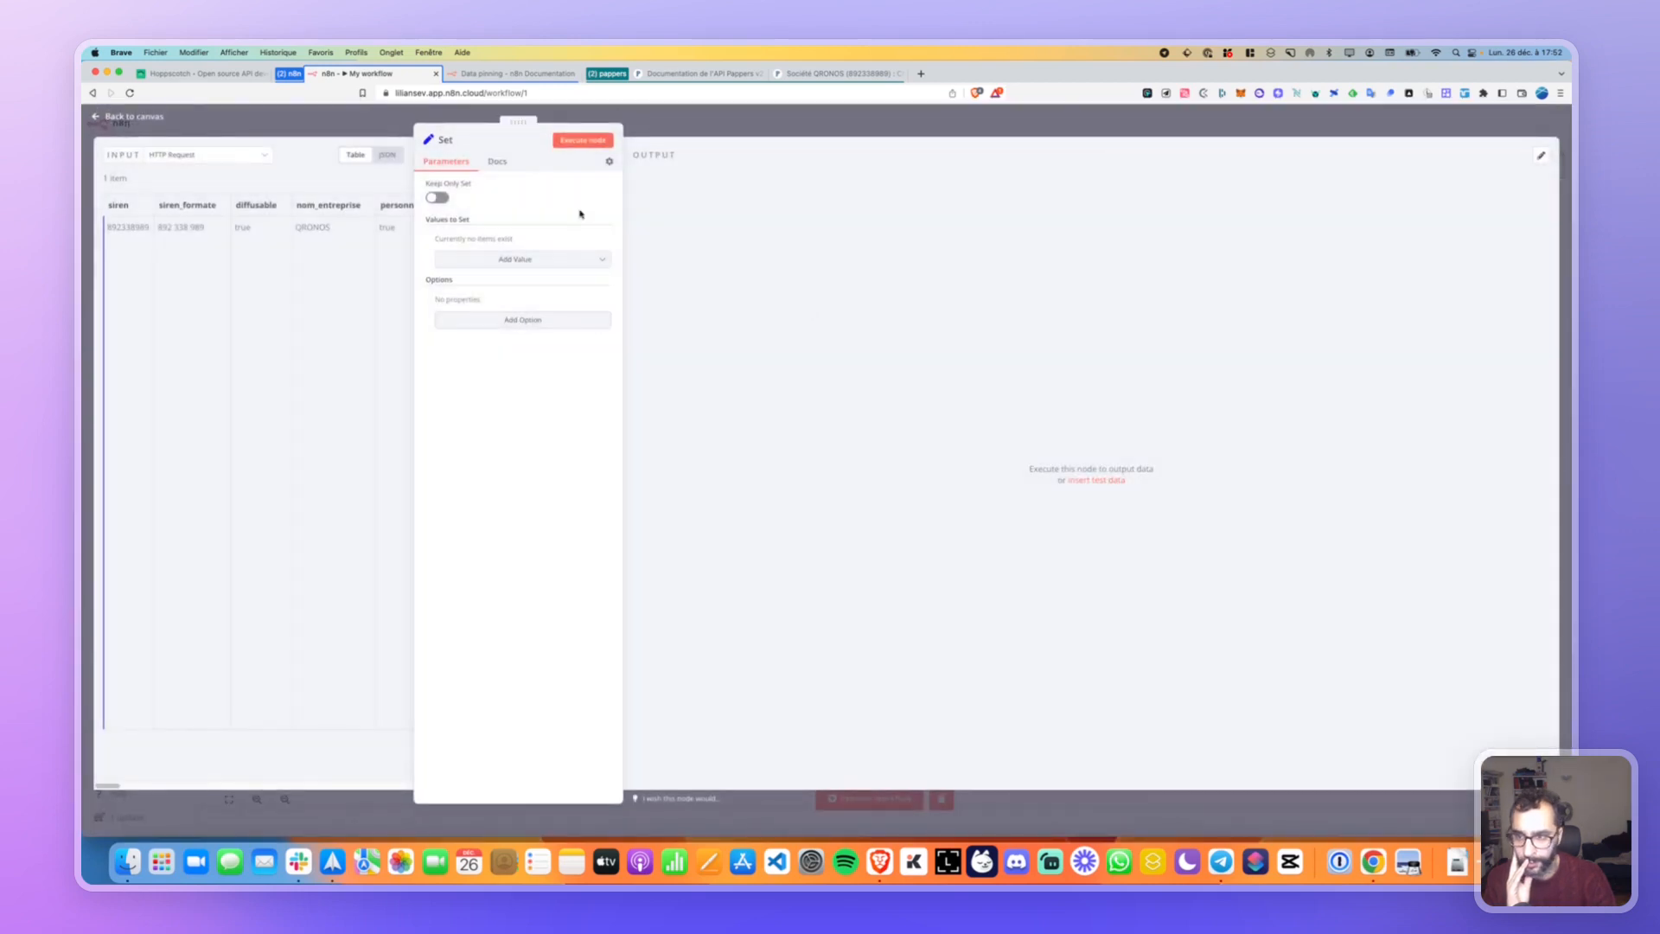
mouse_move(478, 186)
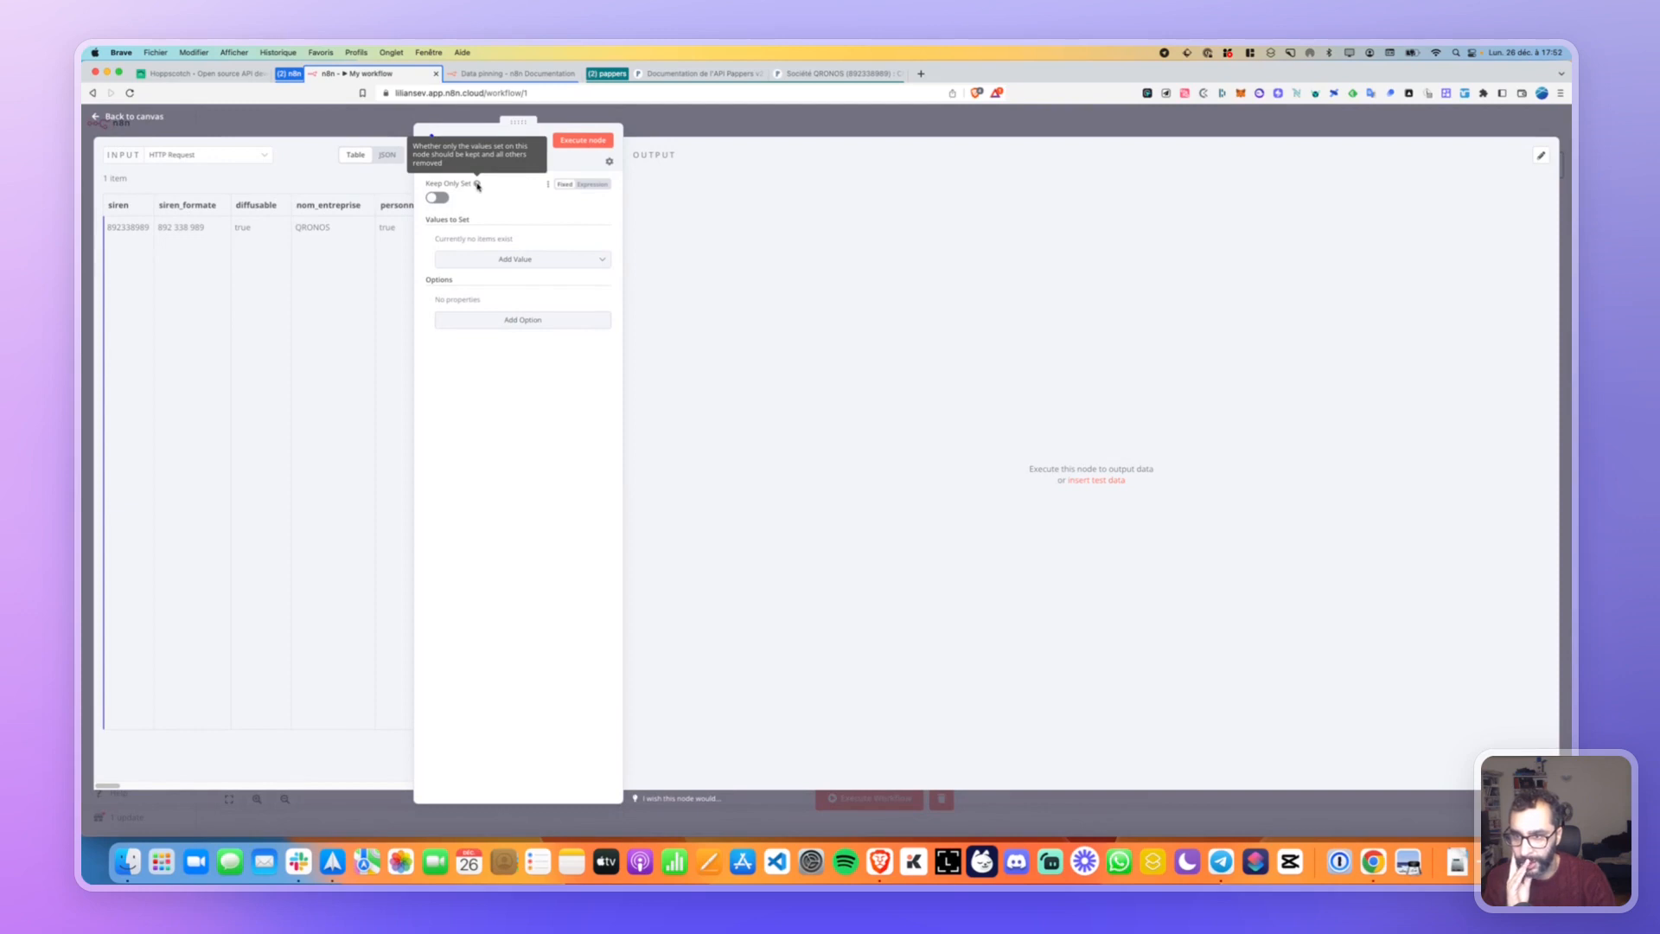
click(439, 197)
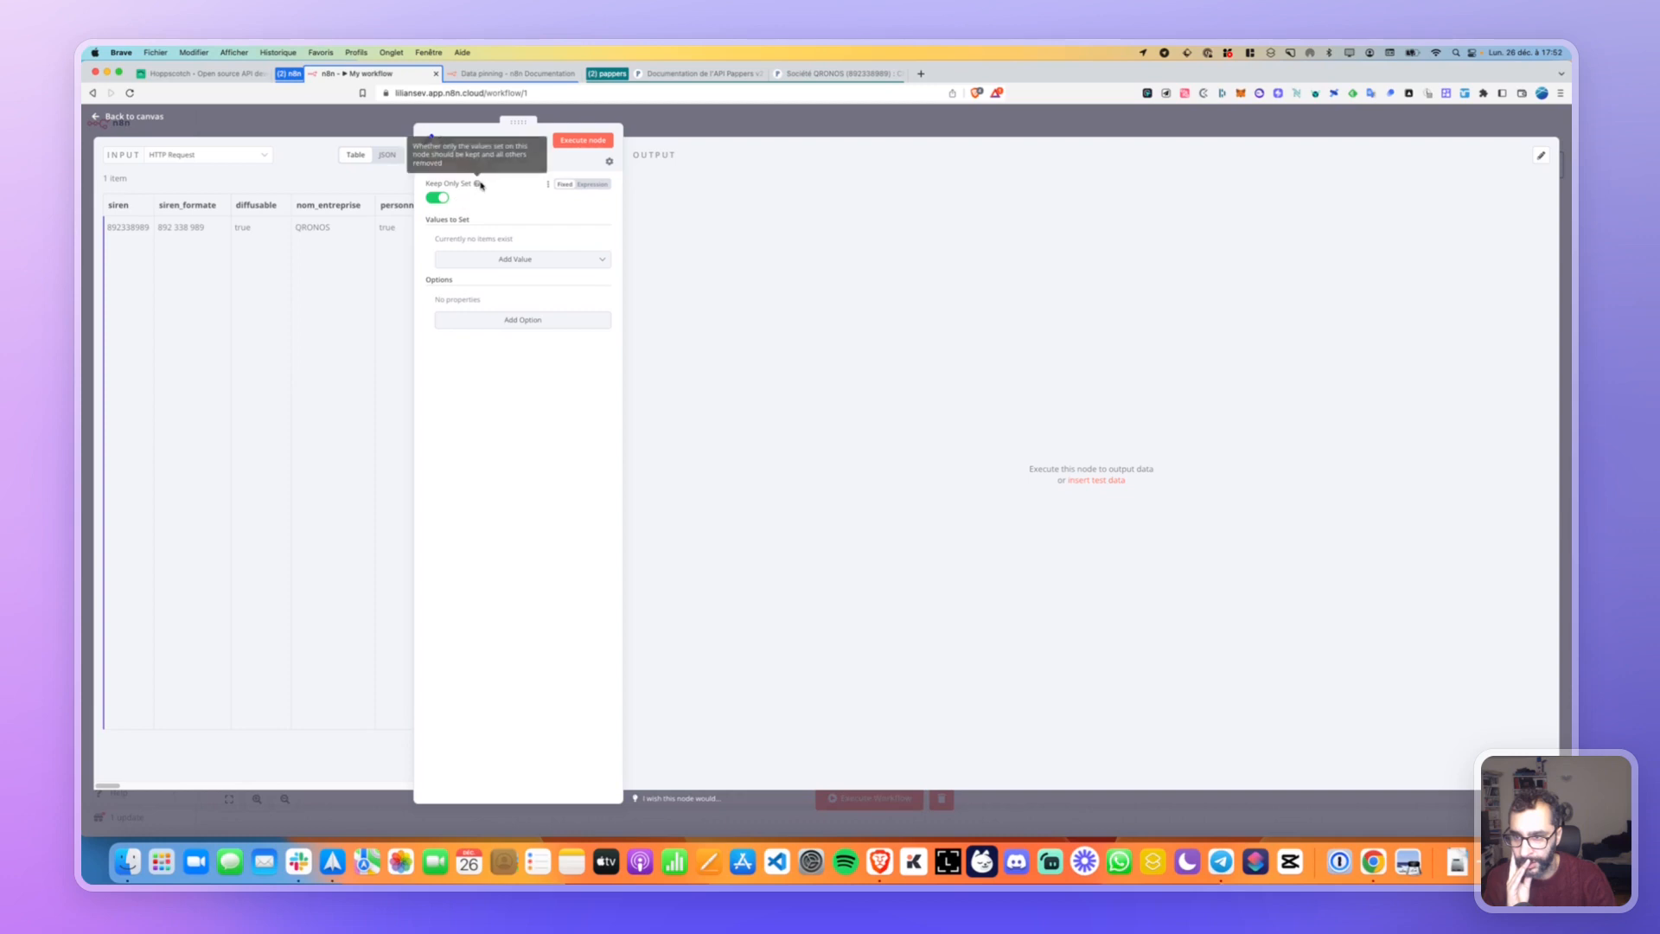
click(437, 197)
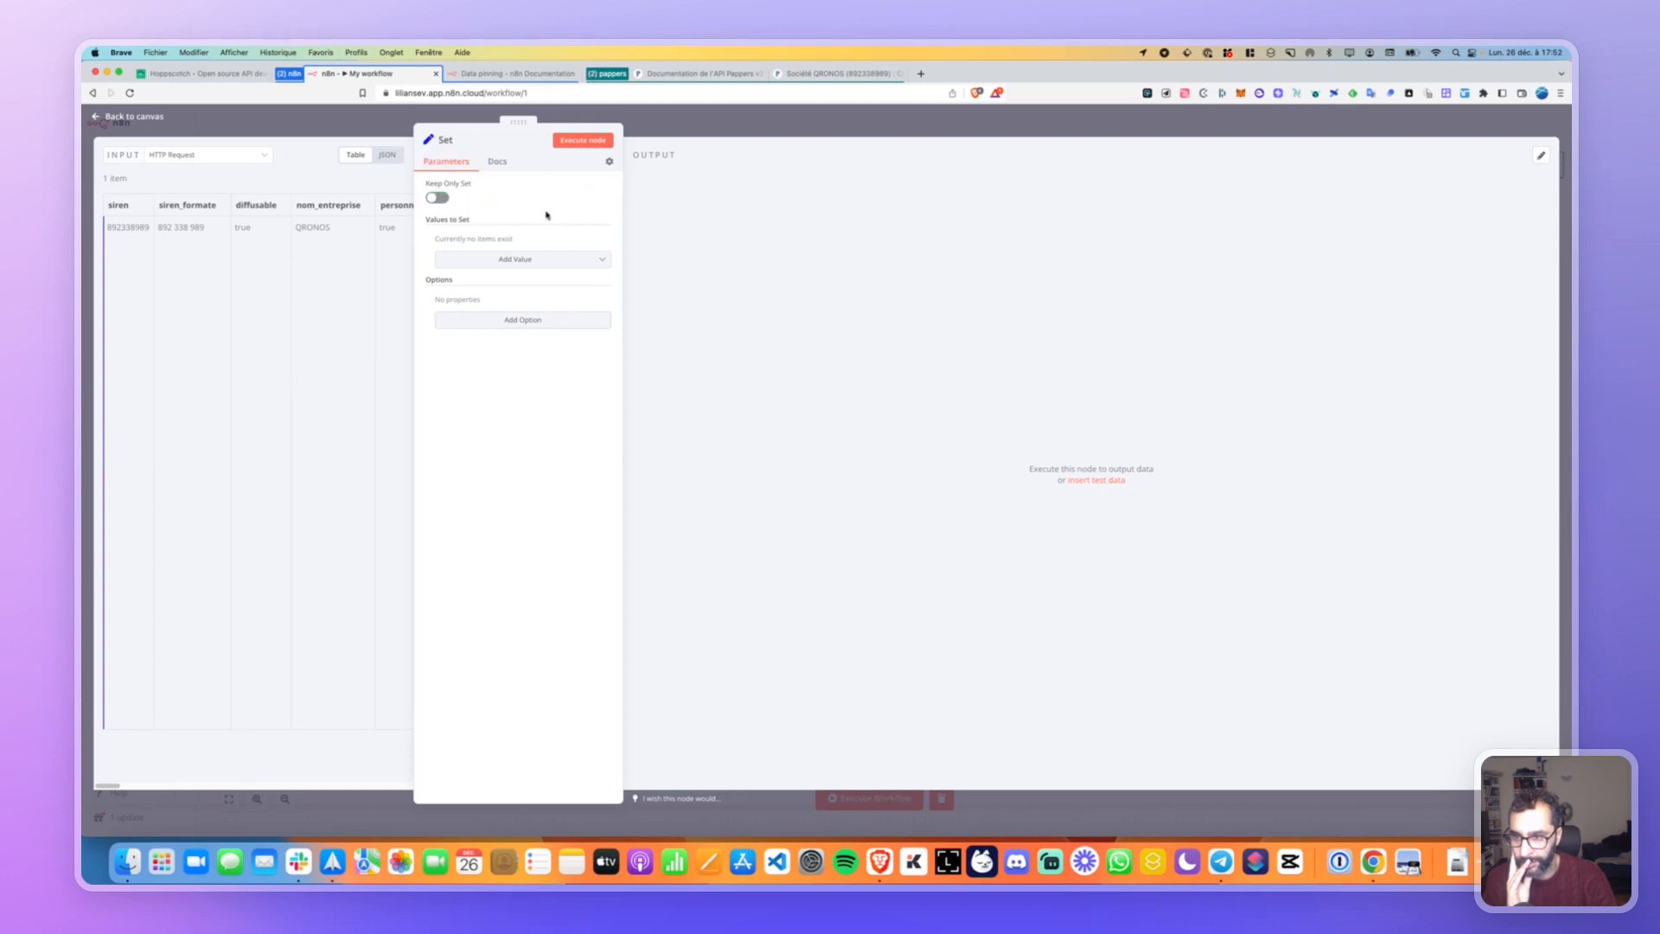
click(505, 259)
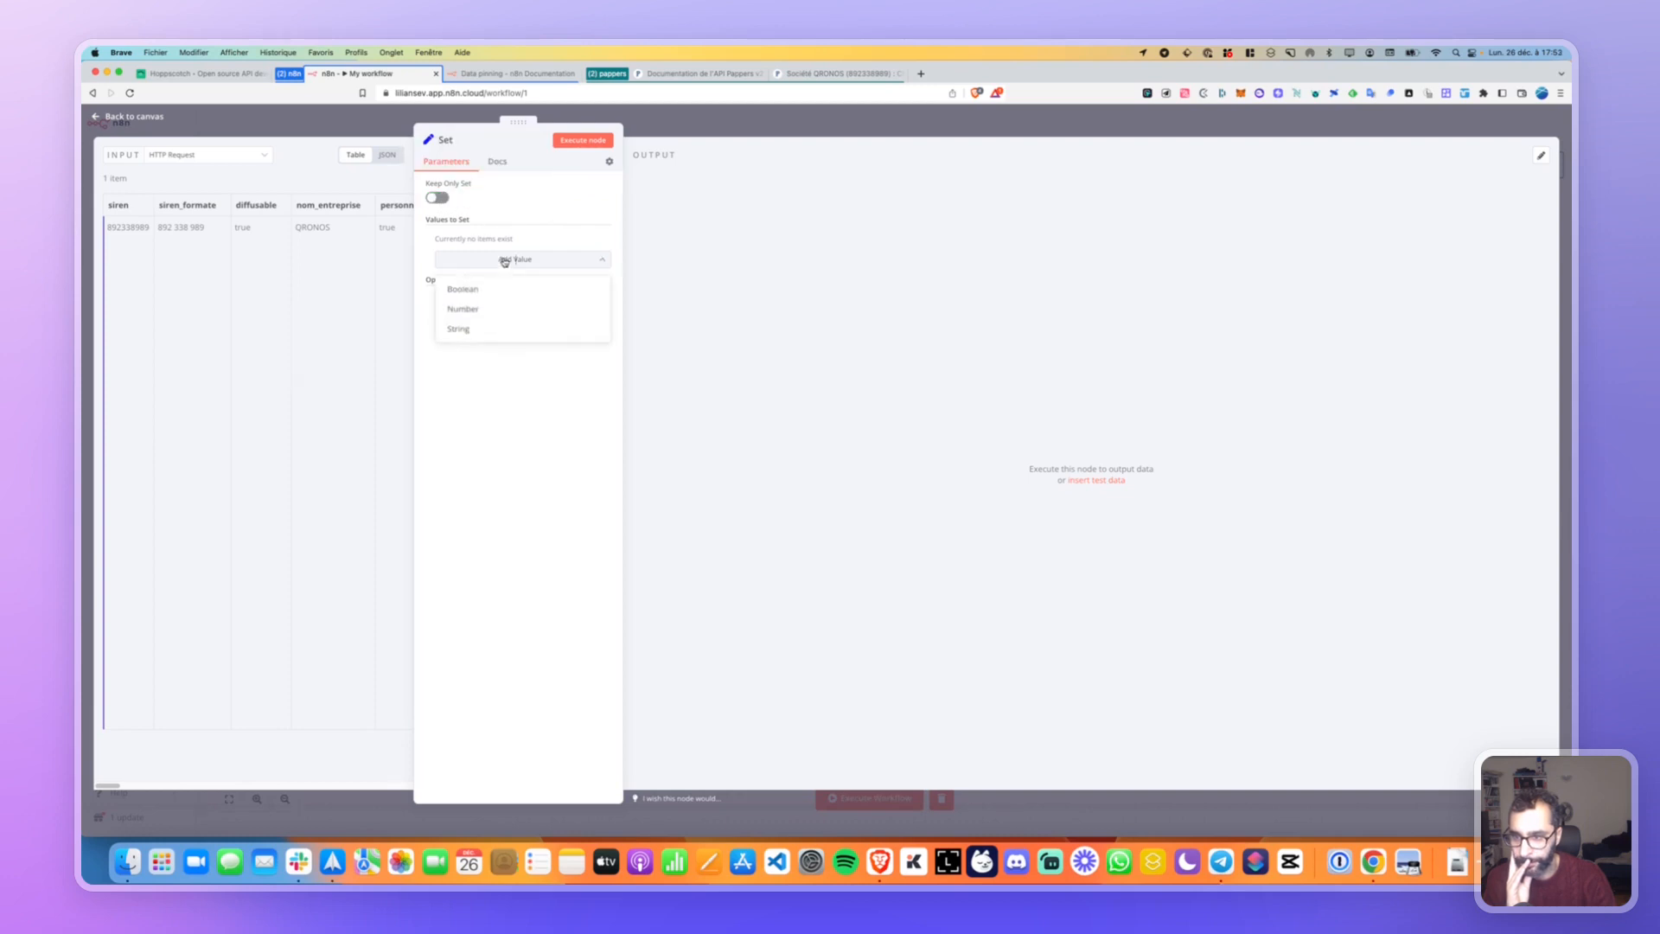
Add a string value entry and name it siren.
click(470, 327)
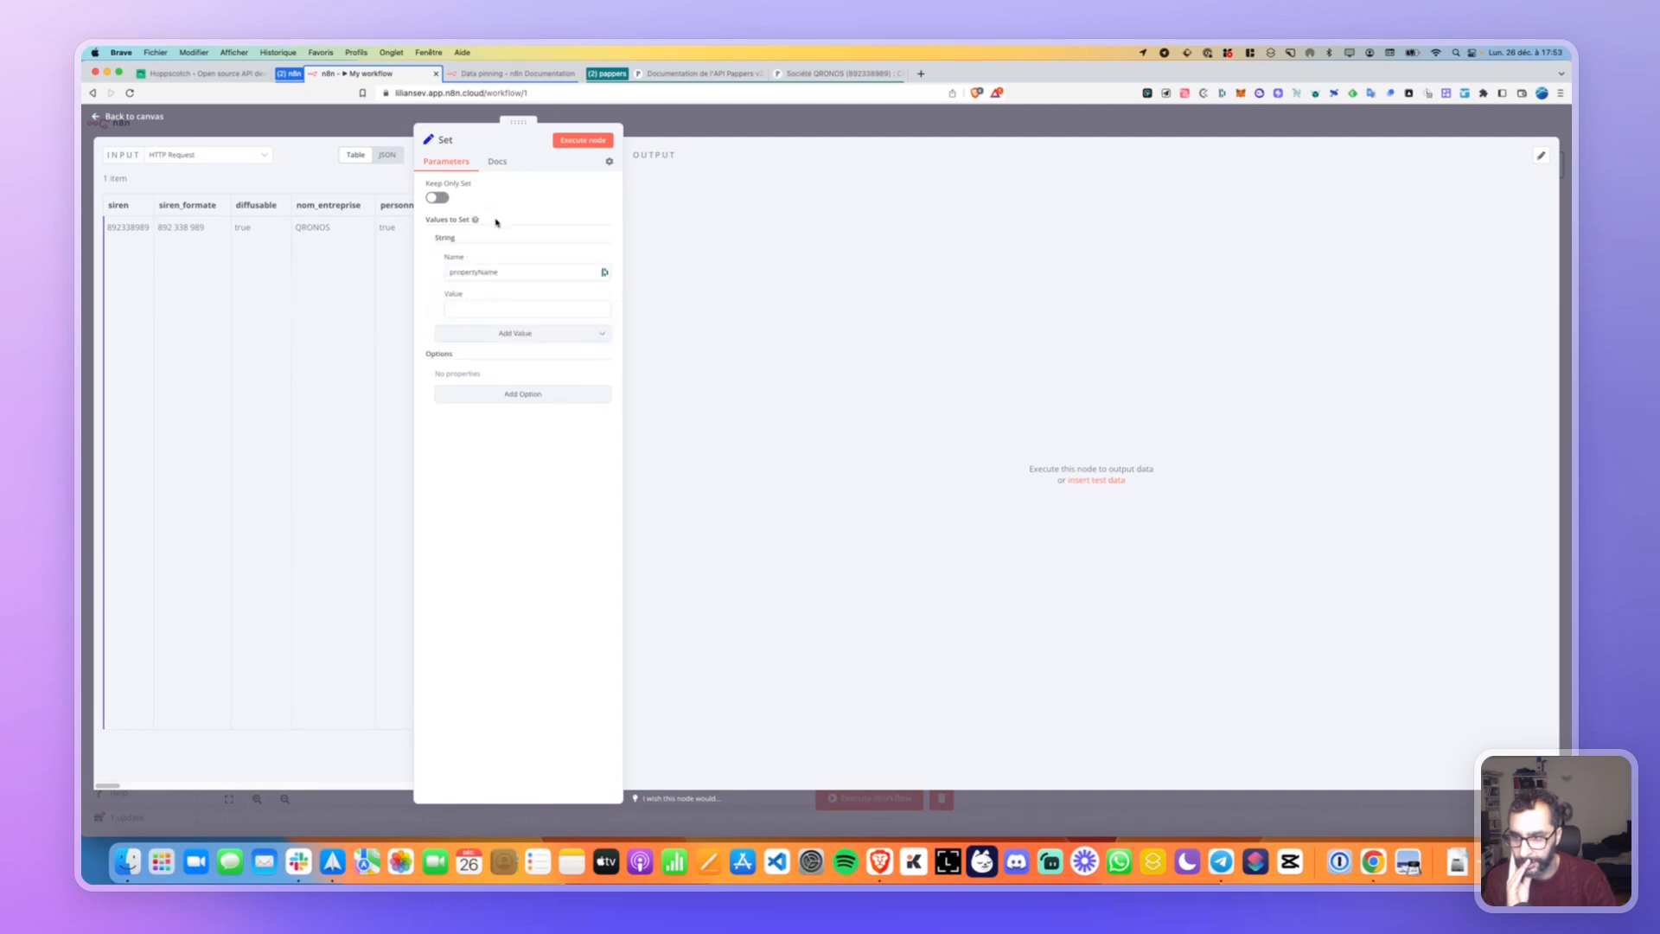
double_click(506, 272)
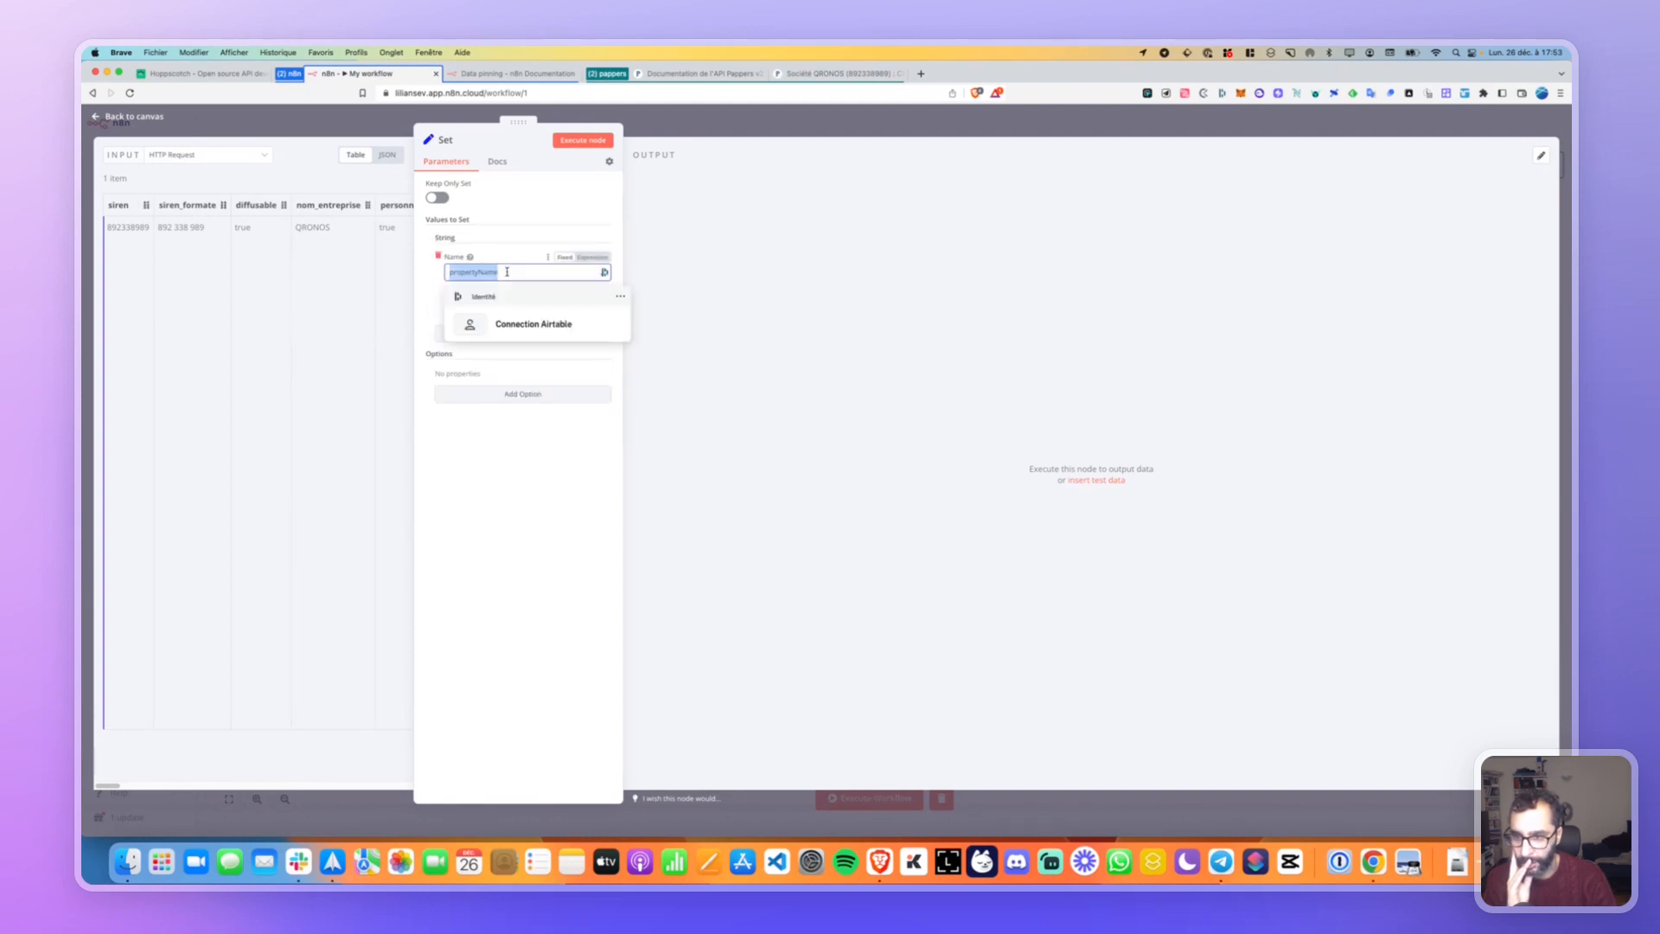
text(siren)
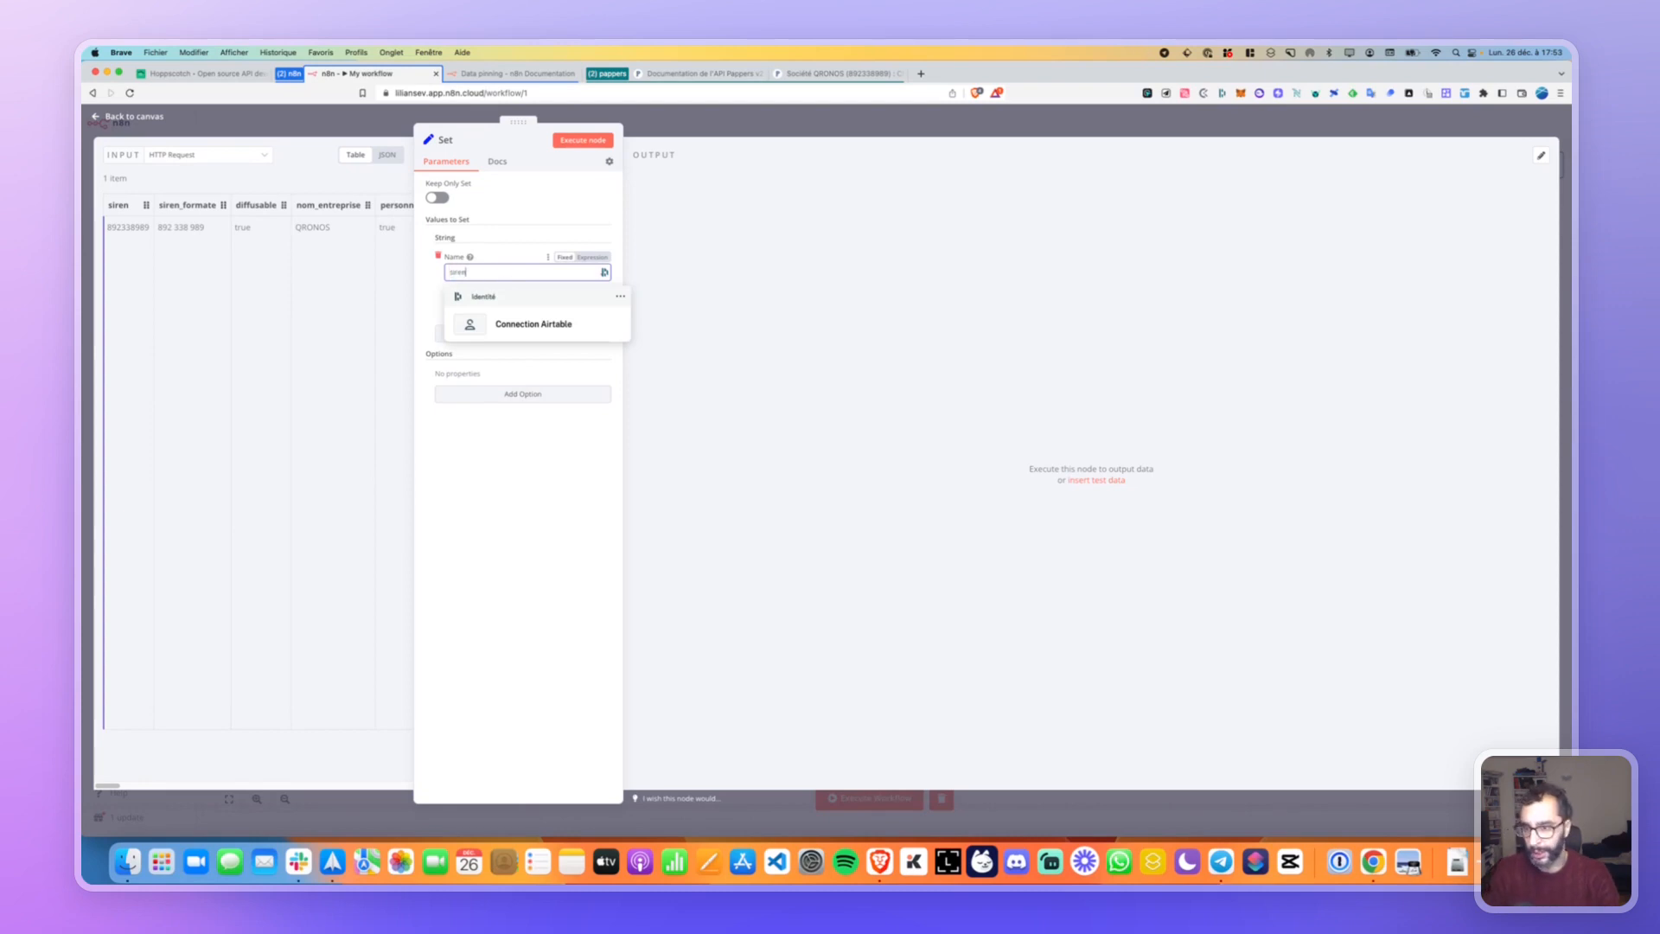
click(435, 286)
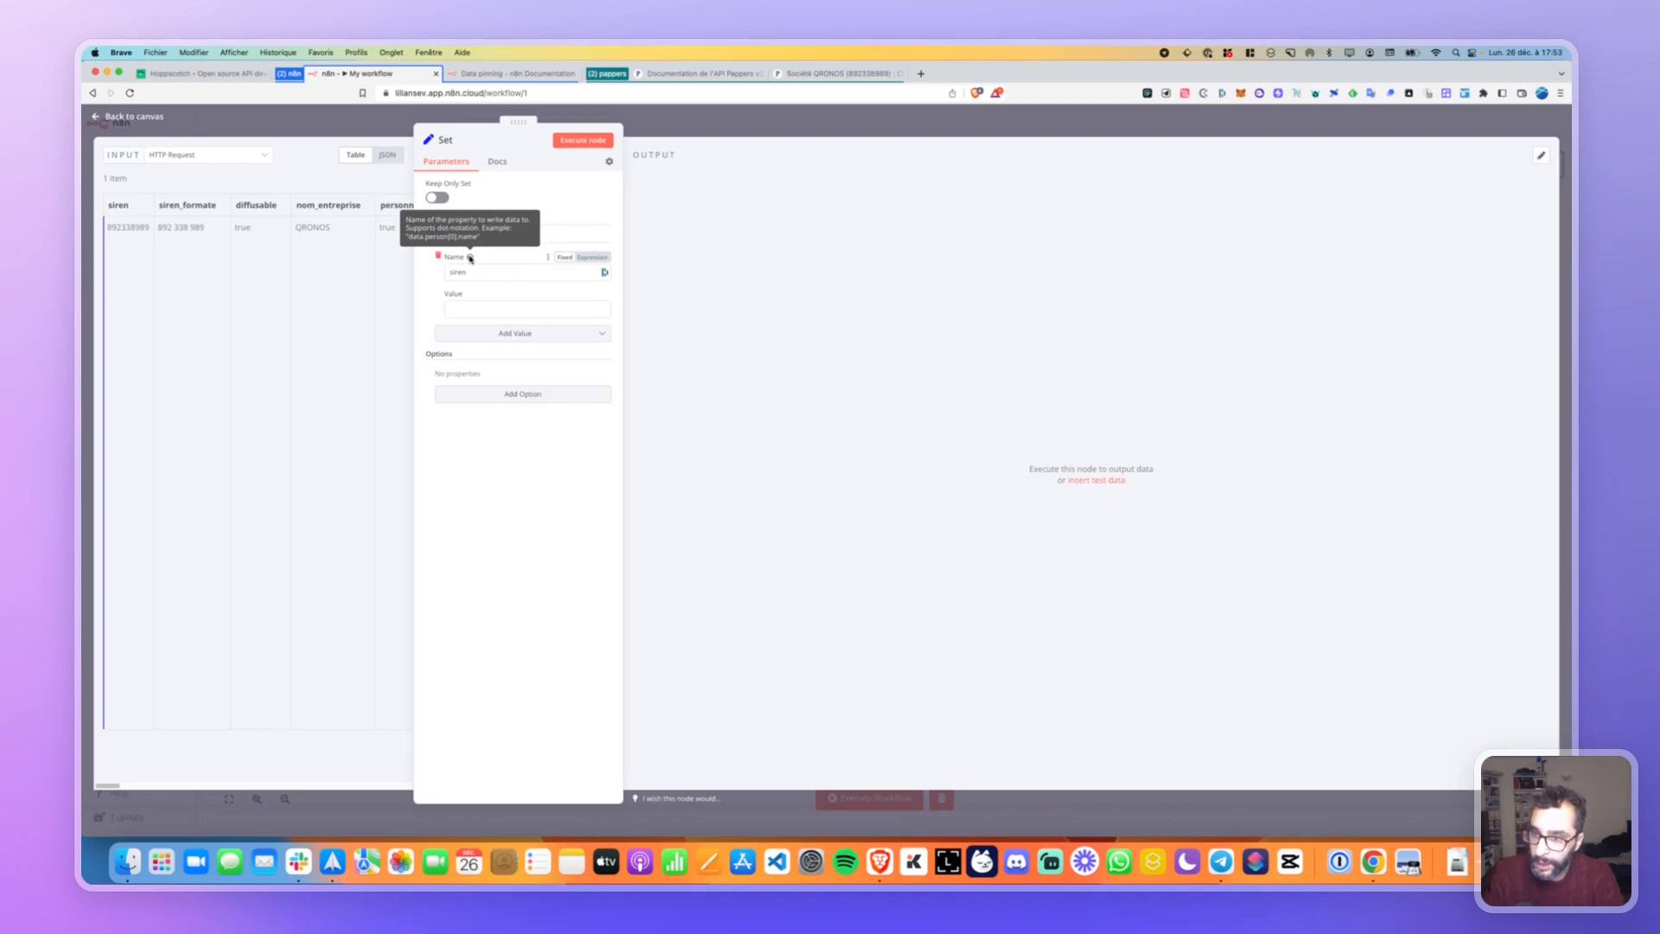
click(477, 275)
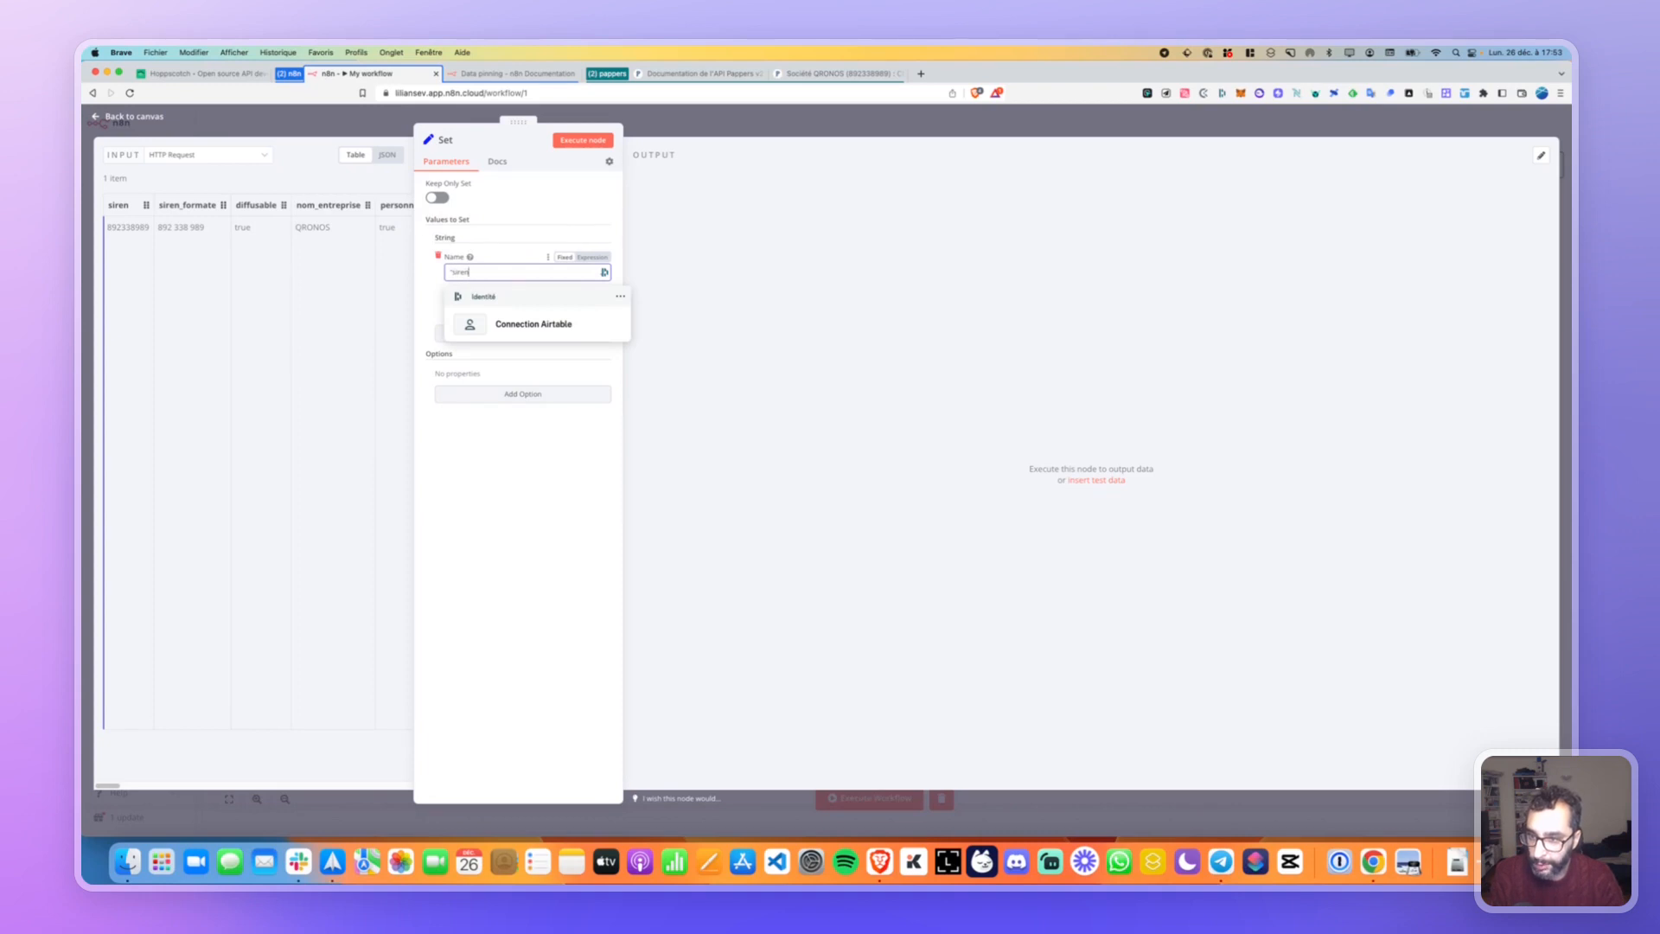
click(466, 280)
key(Tab)
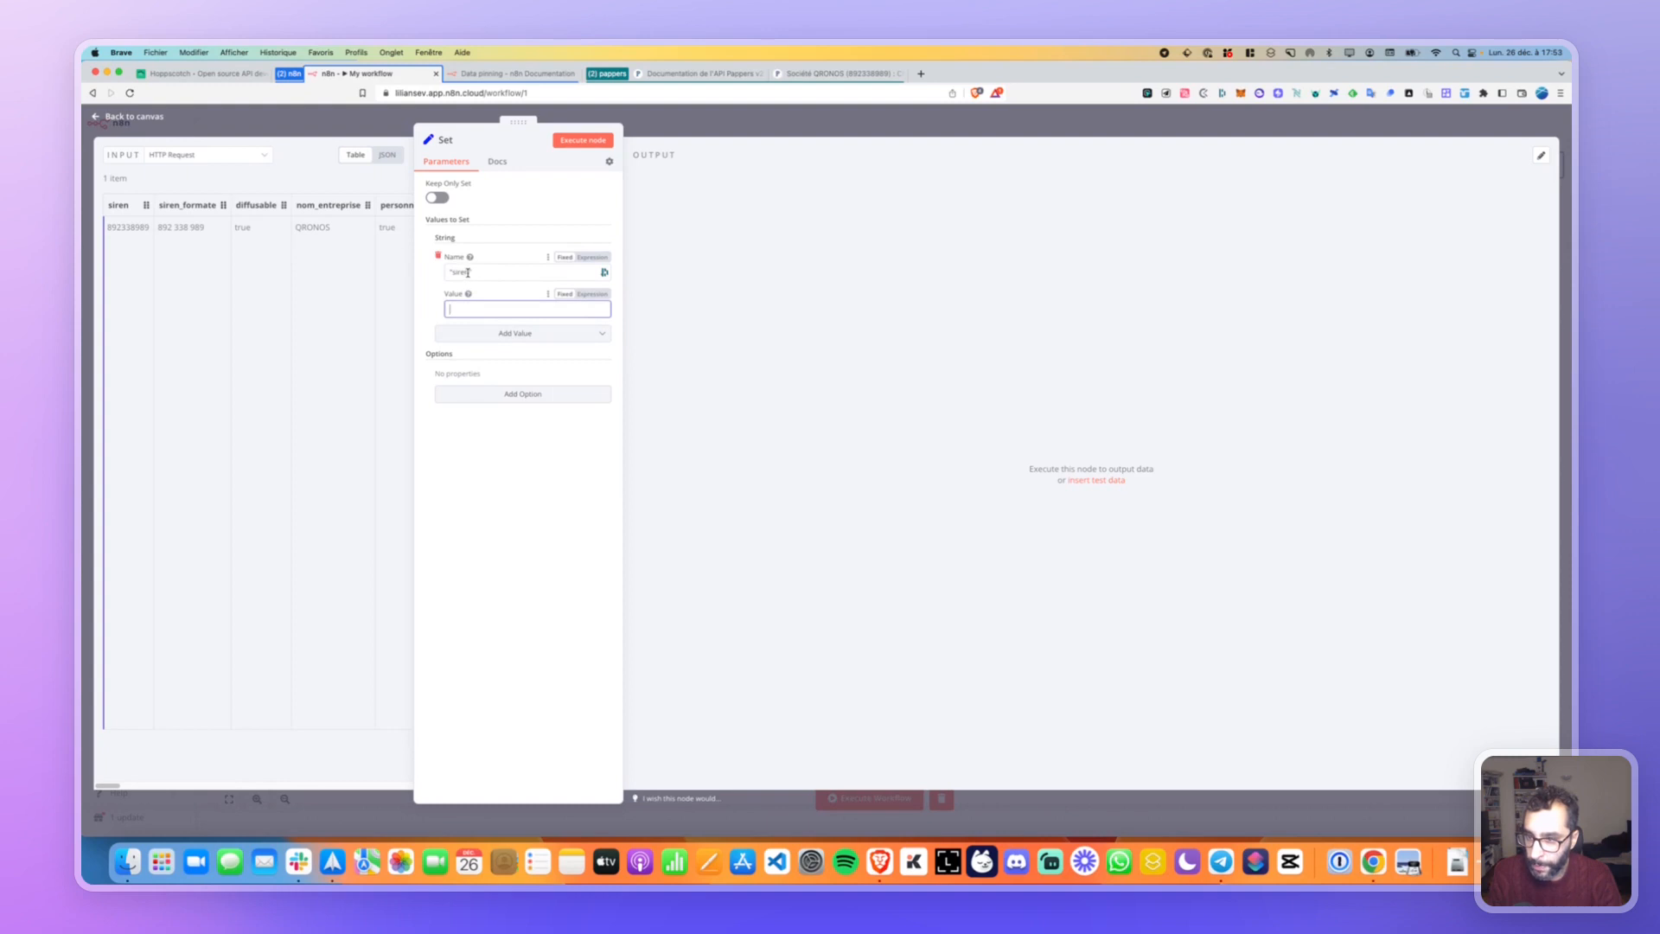
click(468, 273)
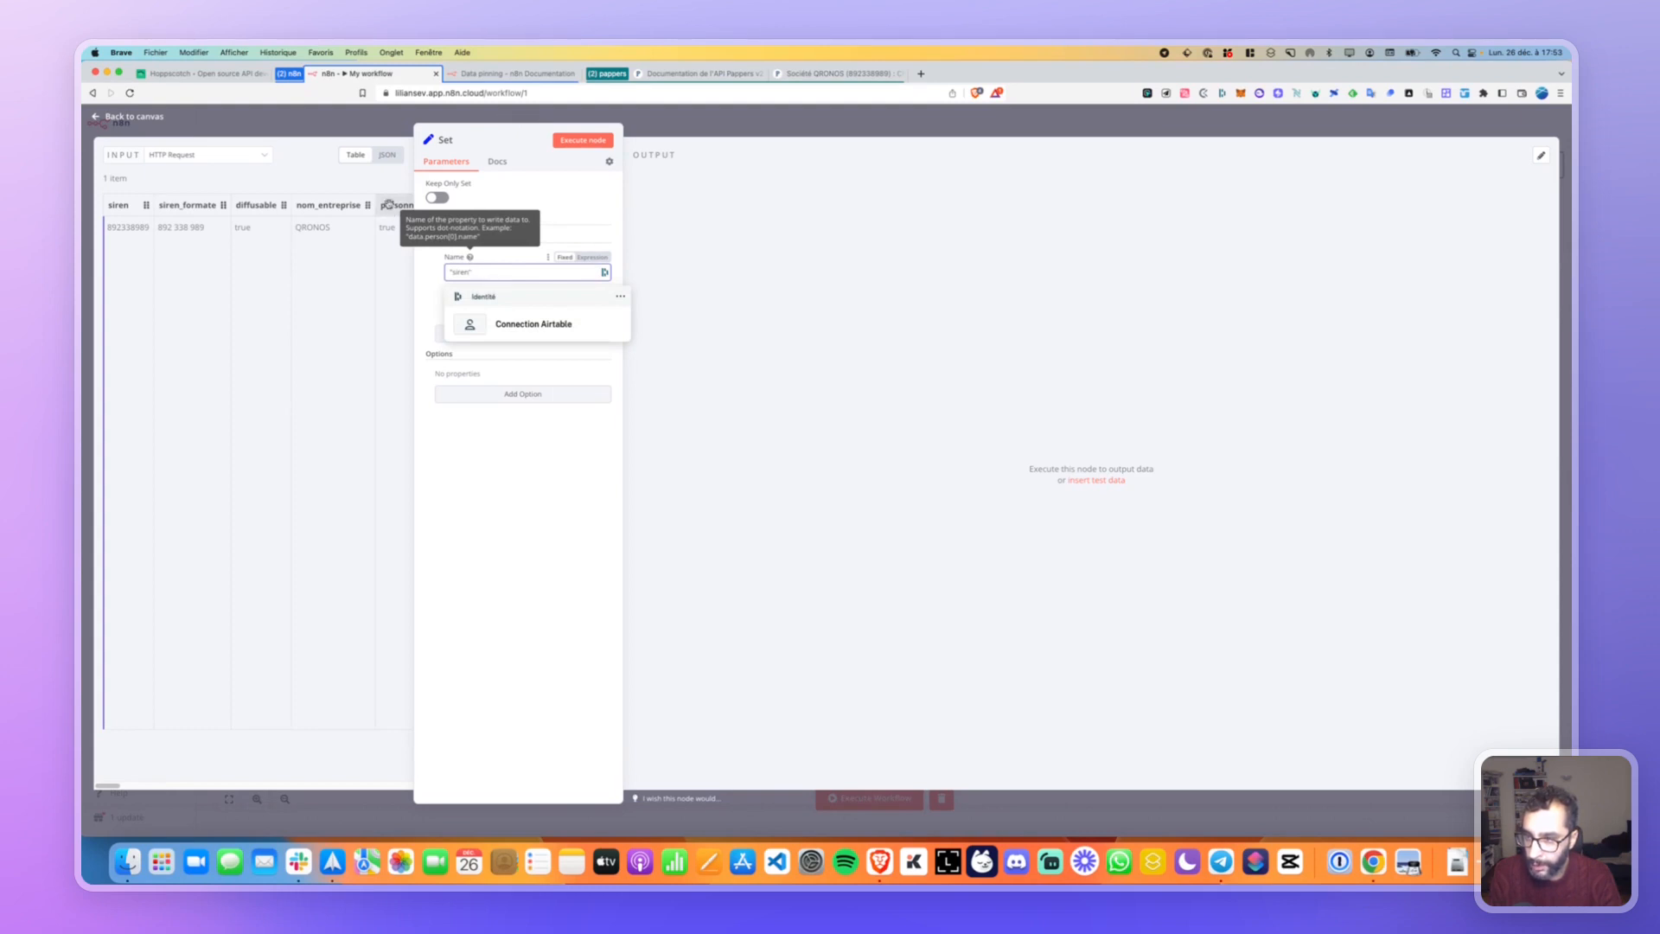
Show the incoming data as JSON, give siren the value test, and execute the node.
click(387, 155)
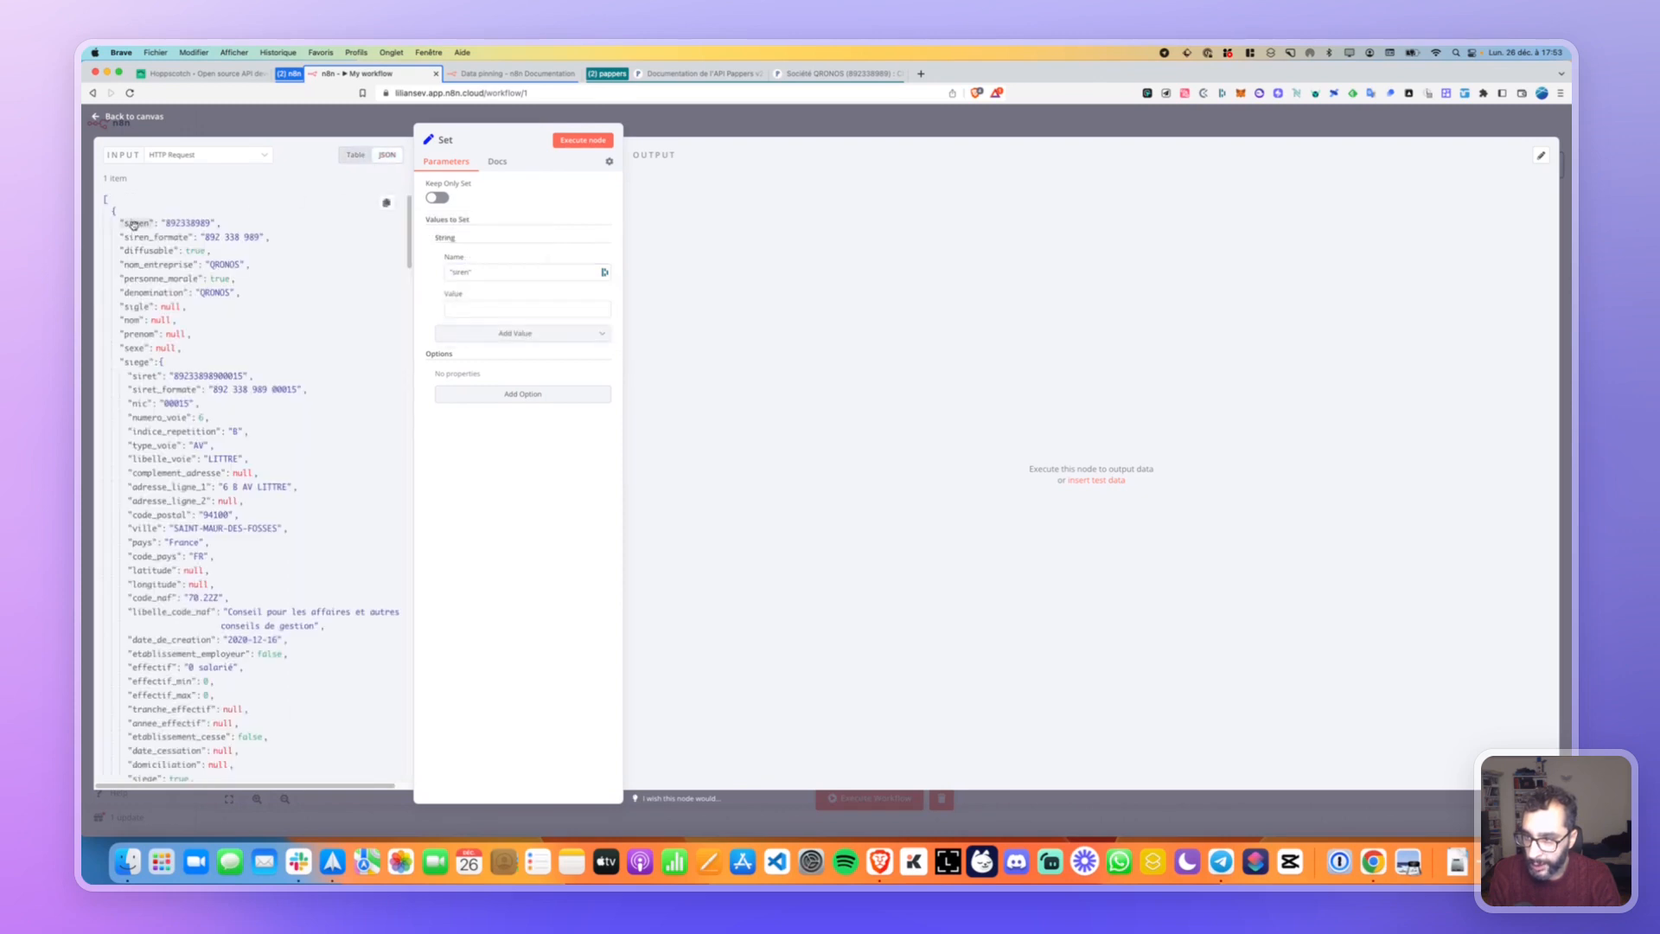
click(483, 274)
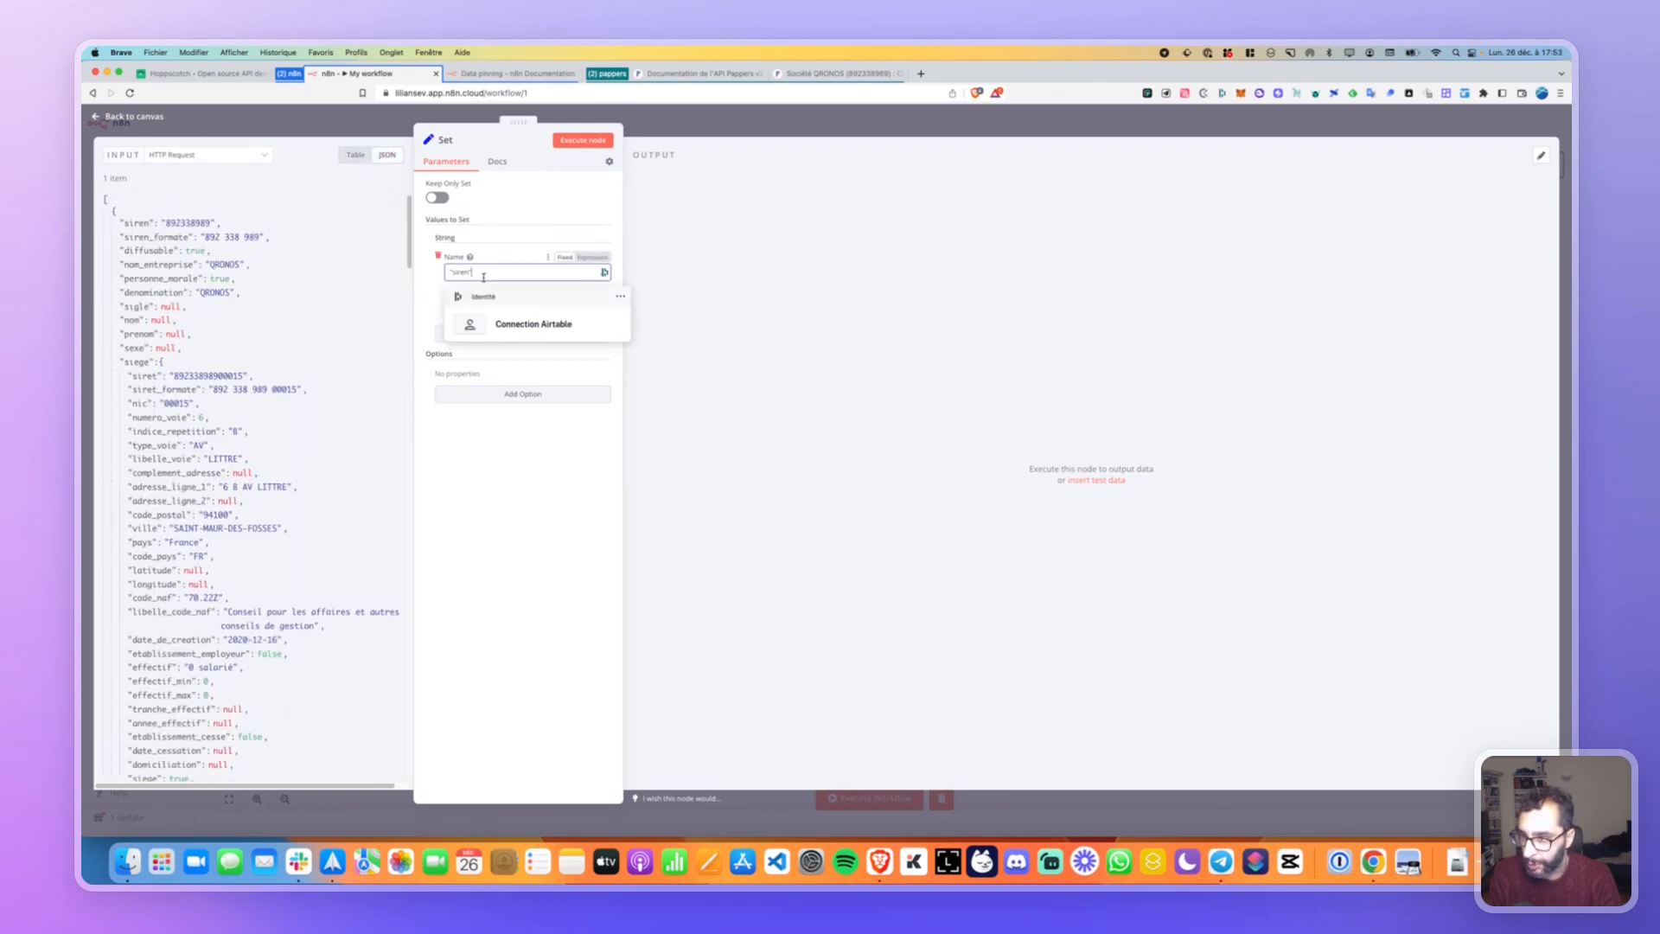
click(134, 224)
click(472, 309)
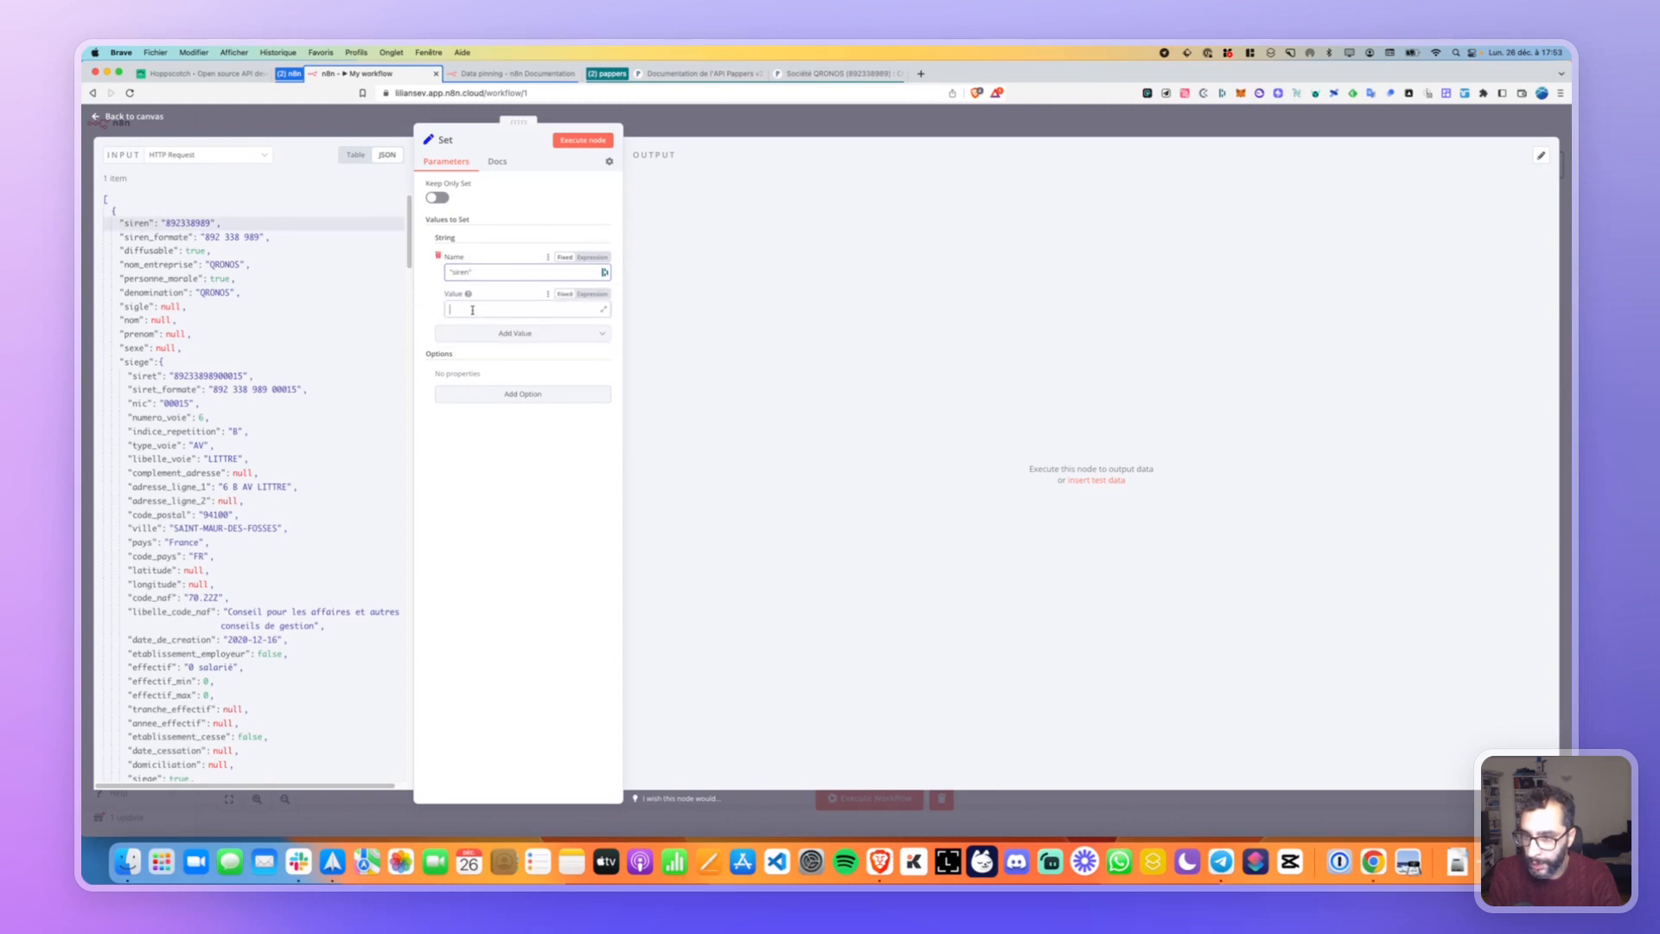
mouse_move(468, 294)
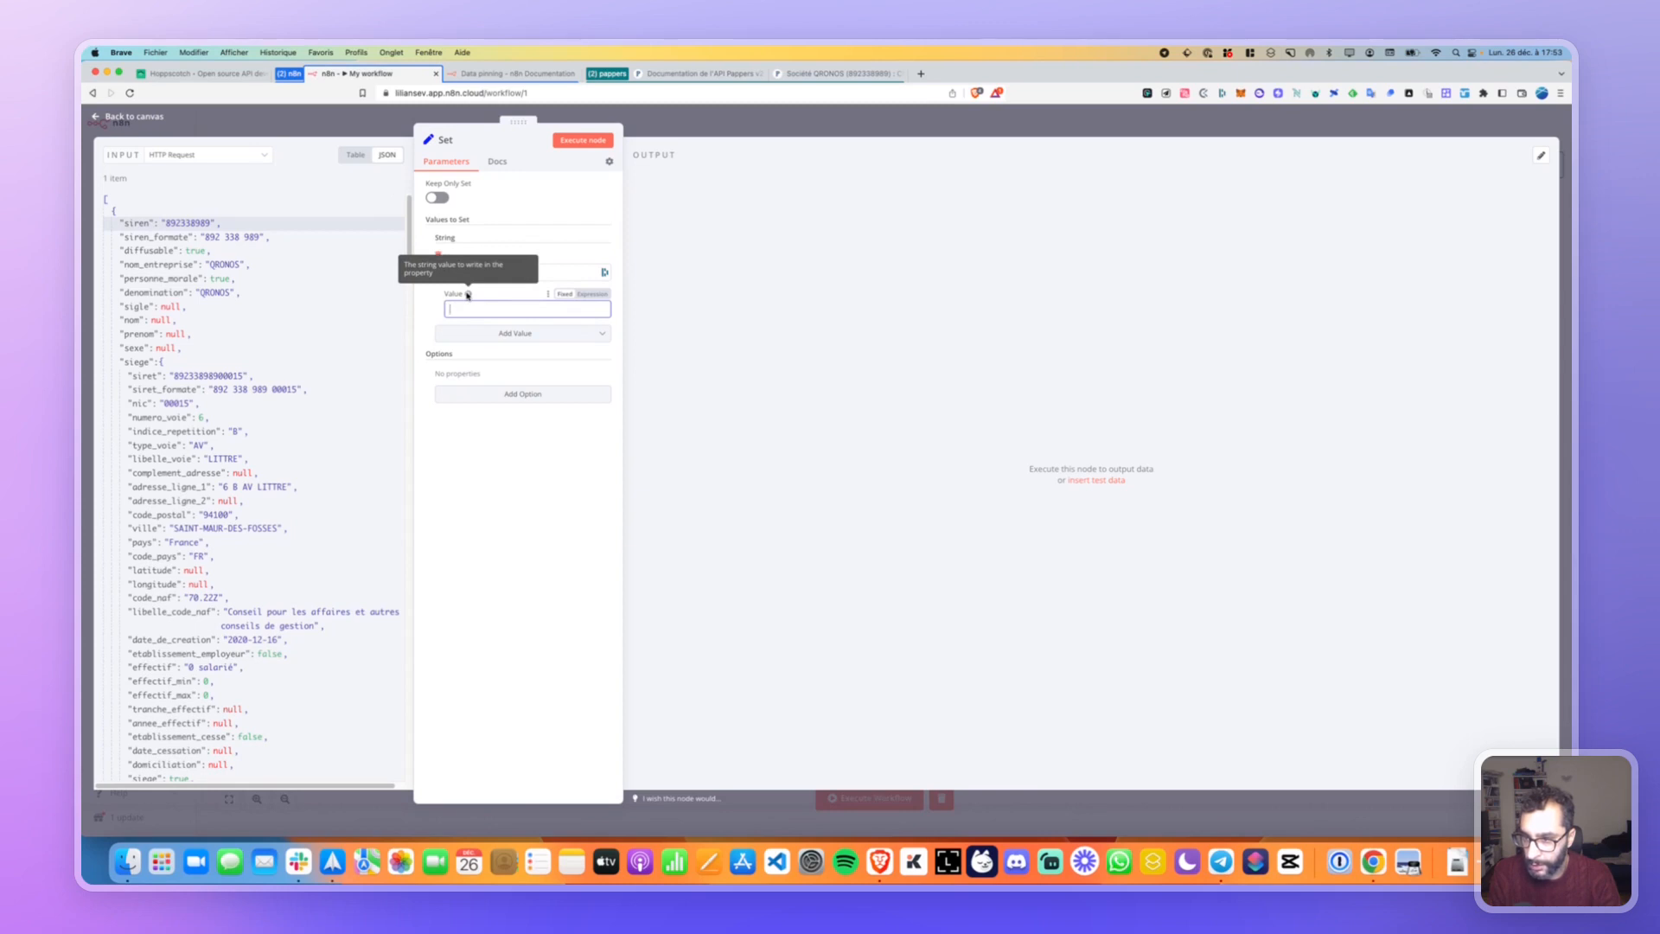
click(571, 140)
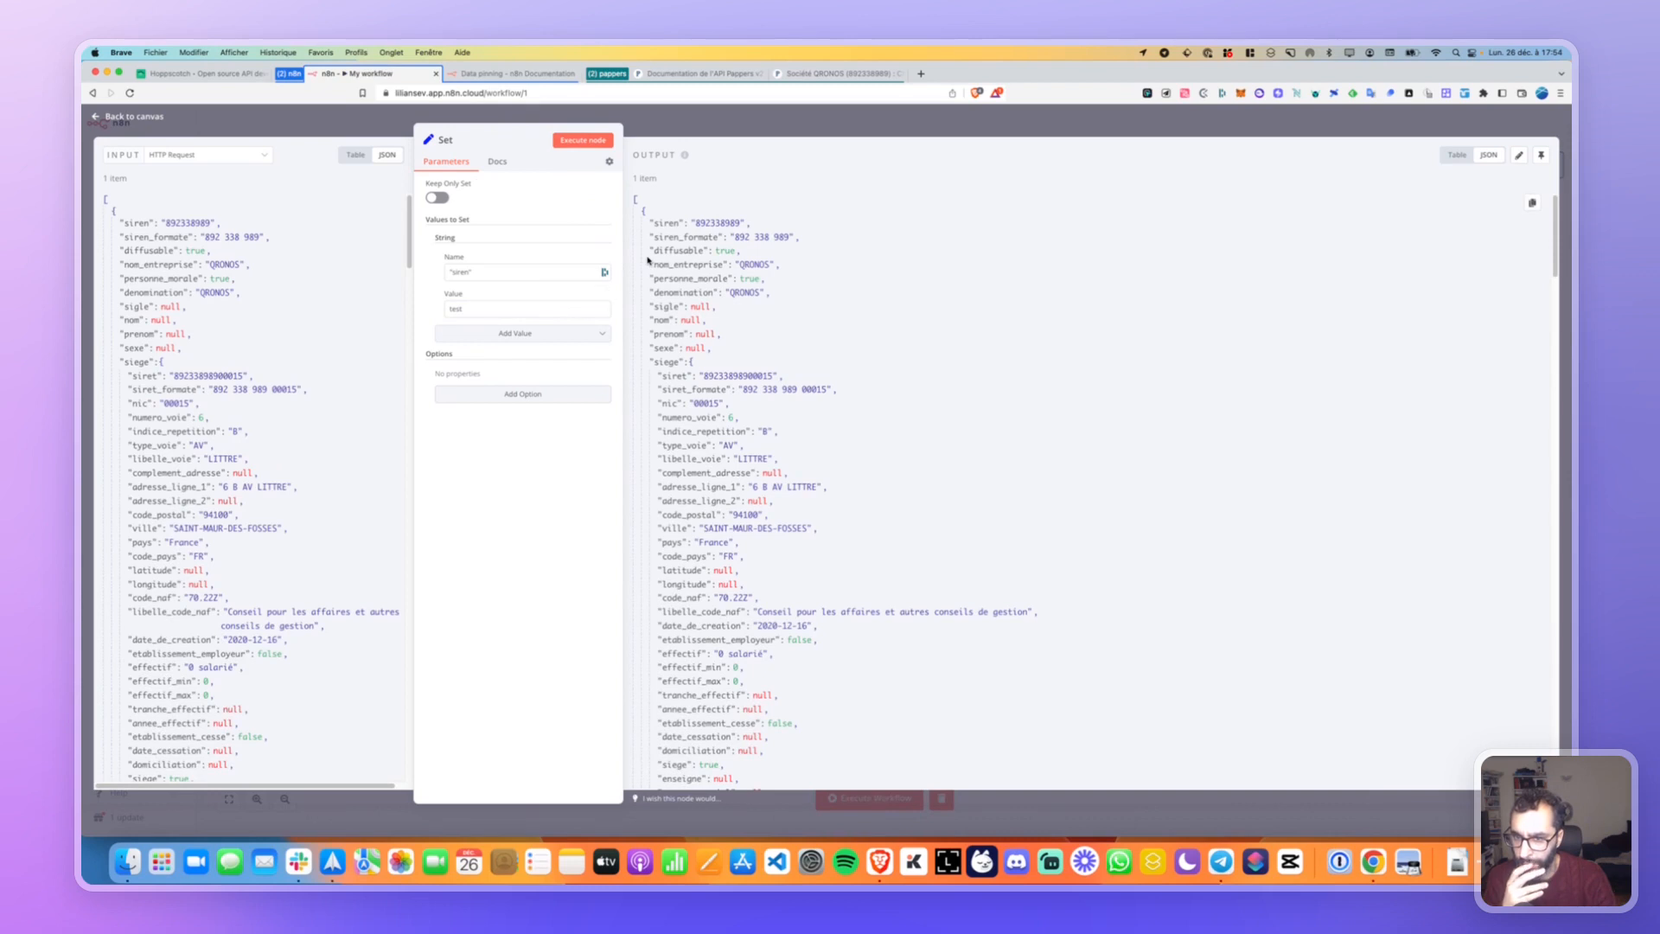
Turn on Keep Only Set, tidy the siren name, and rerun so output is just siren: test.
click(441, 198)
click(583, 140)
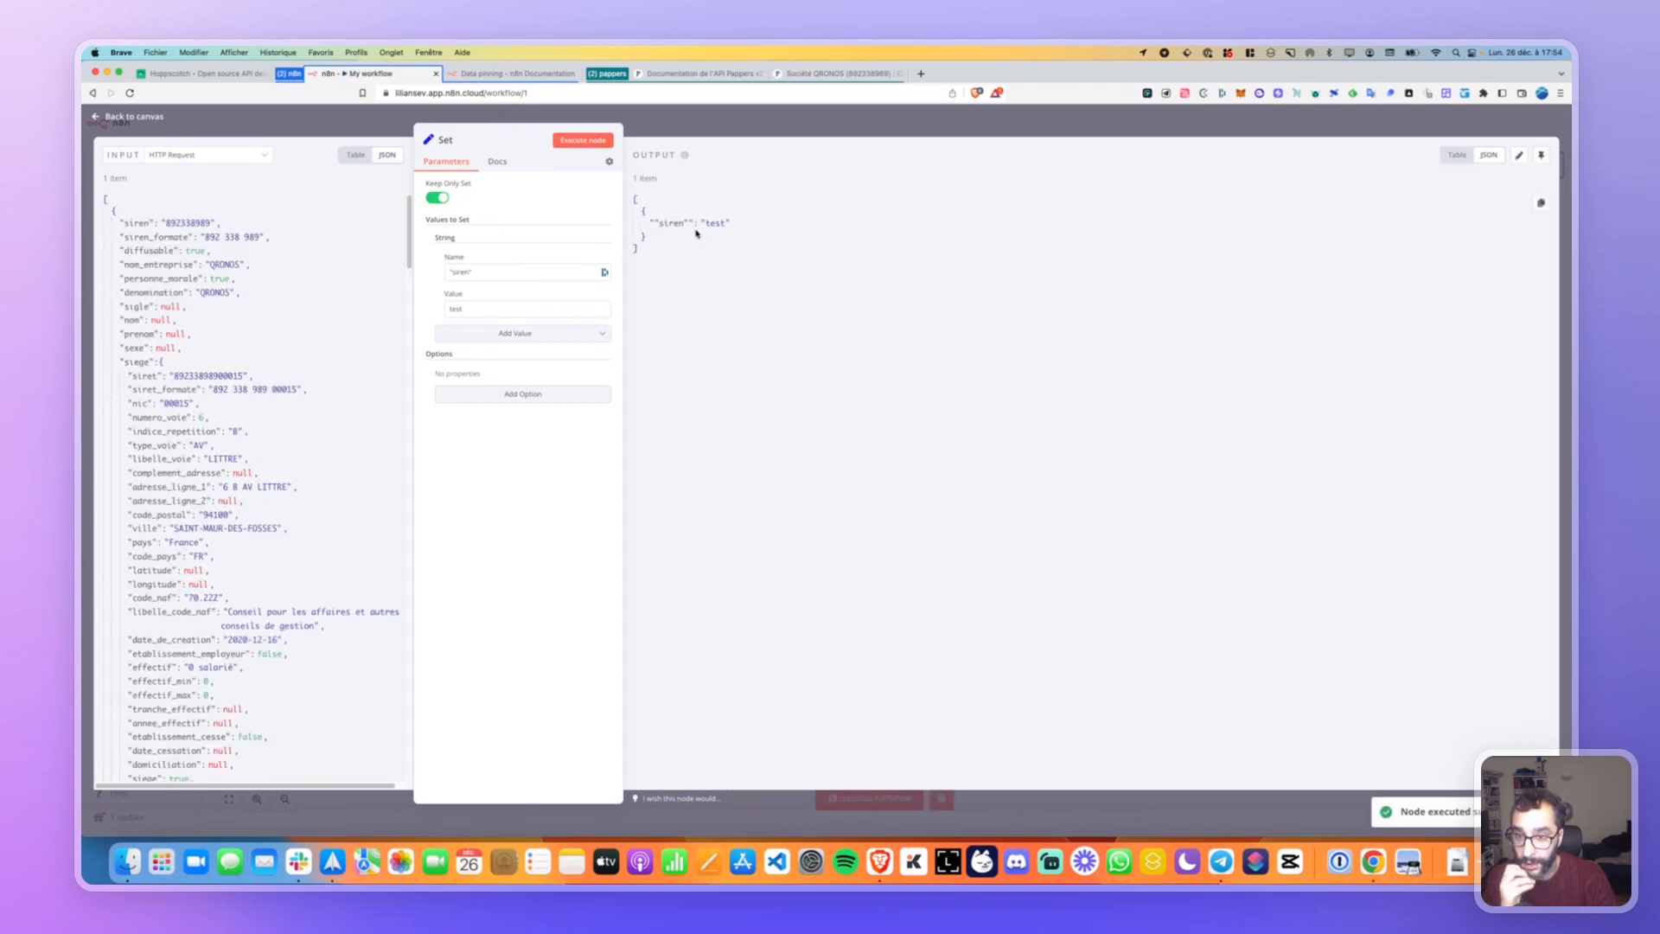
click(485, 274)
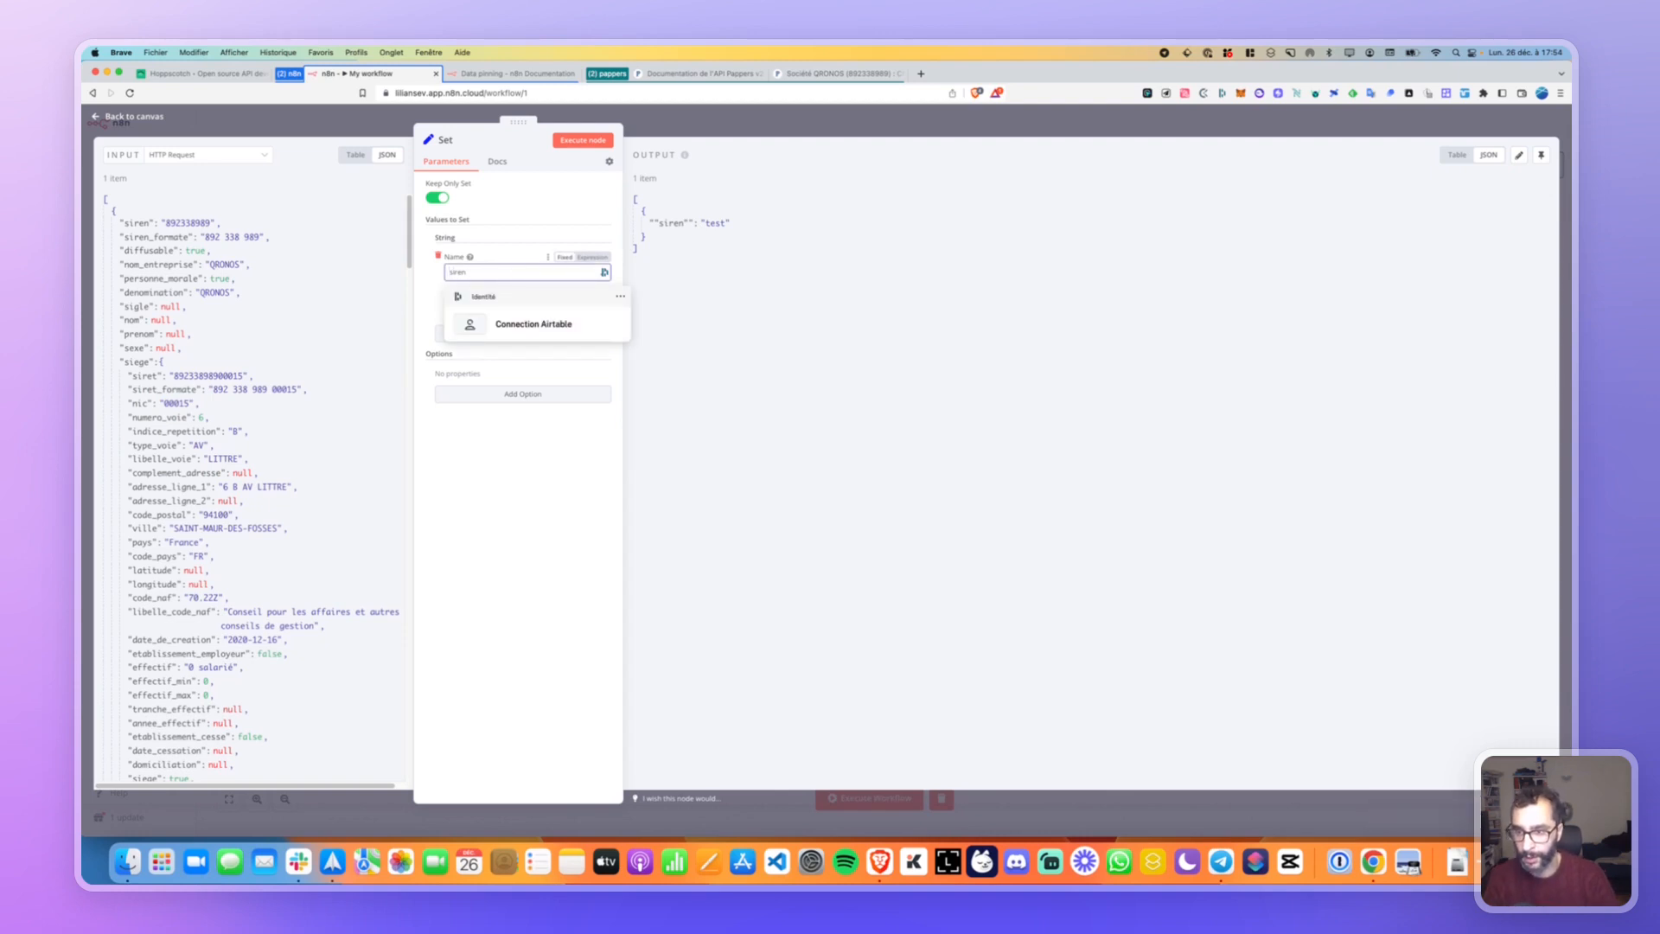
click(583, 140)
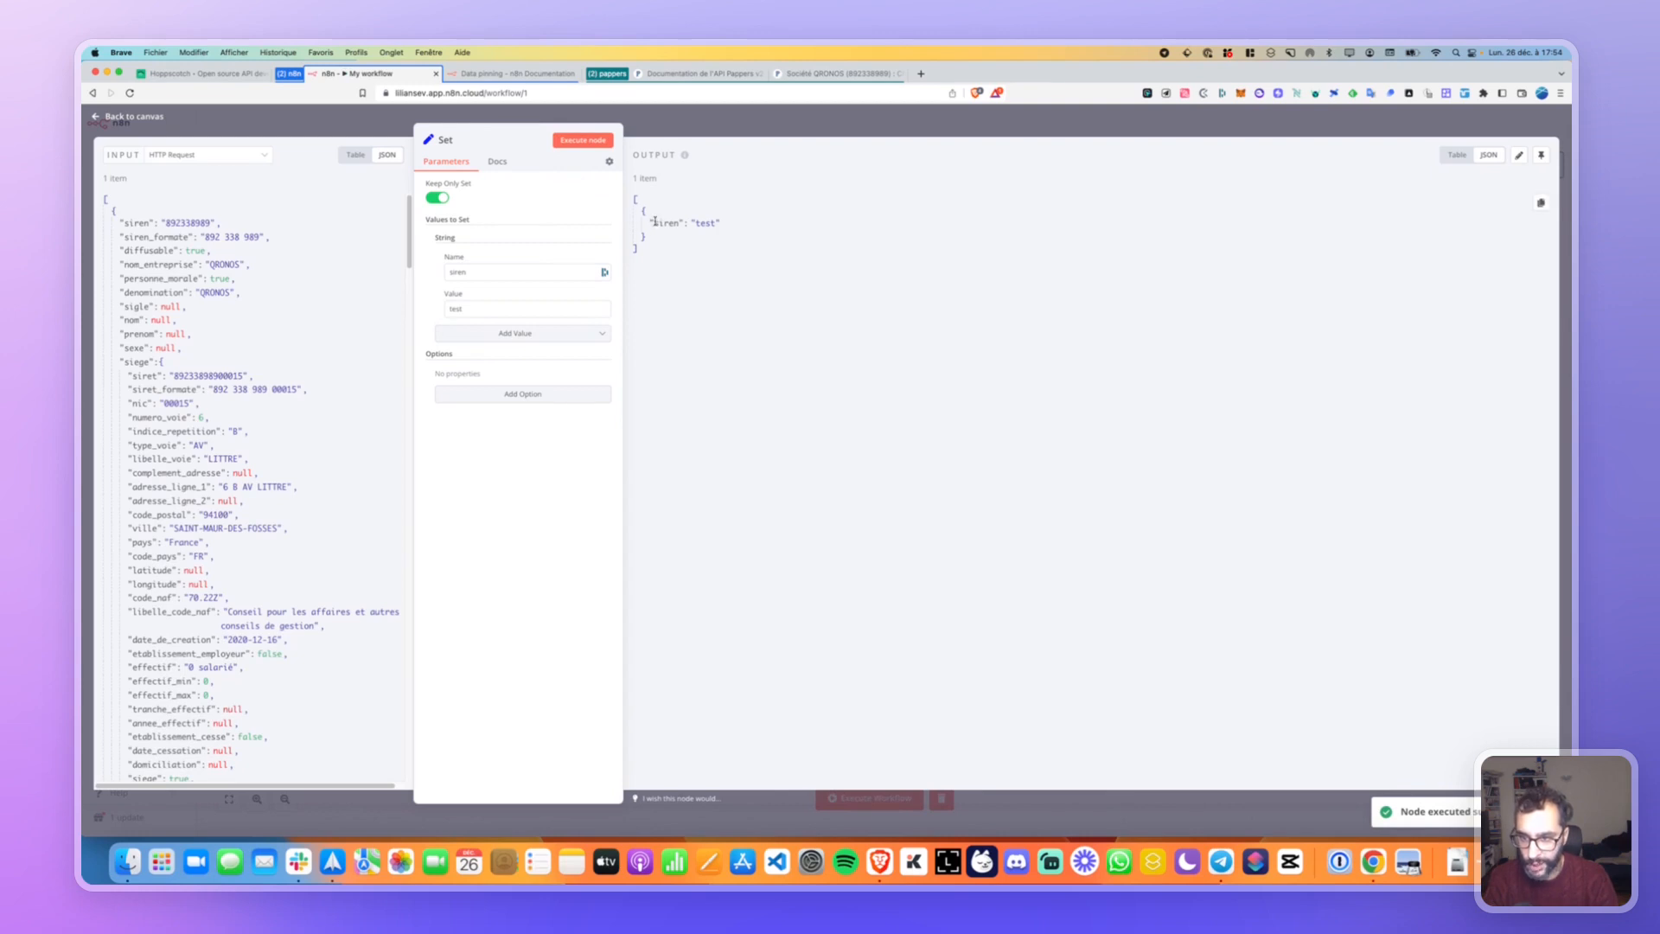
double_click(467, 311)
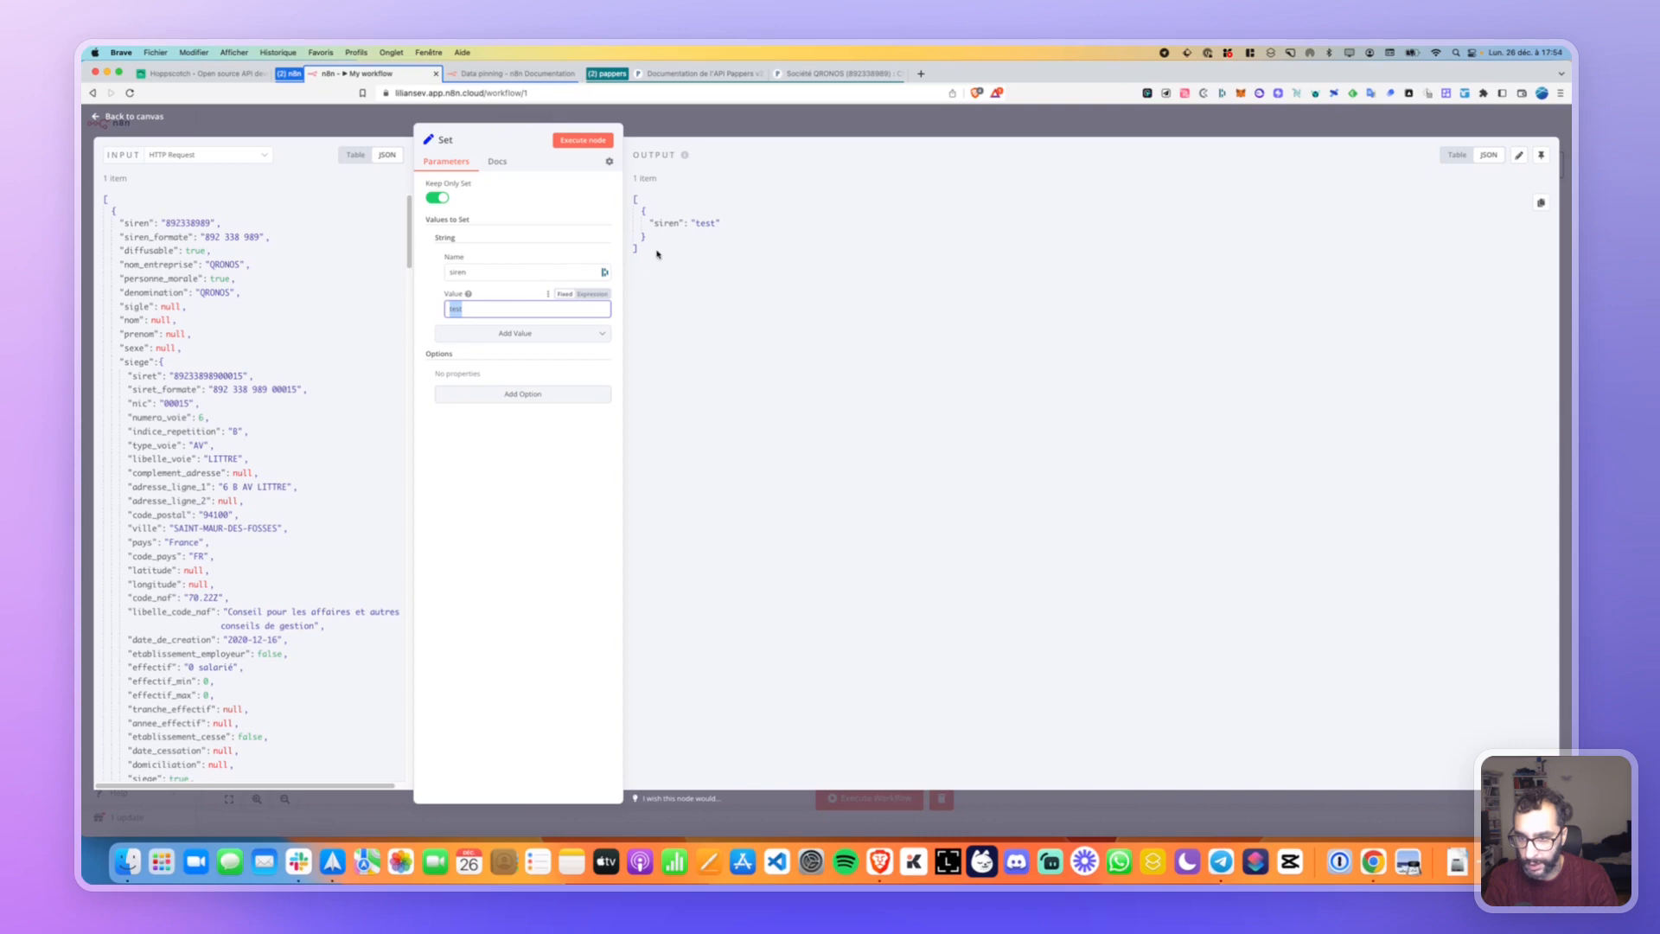
Replace the test value by dragging the input's siren key into the Value field.
double_click(457, 272)
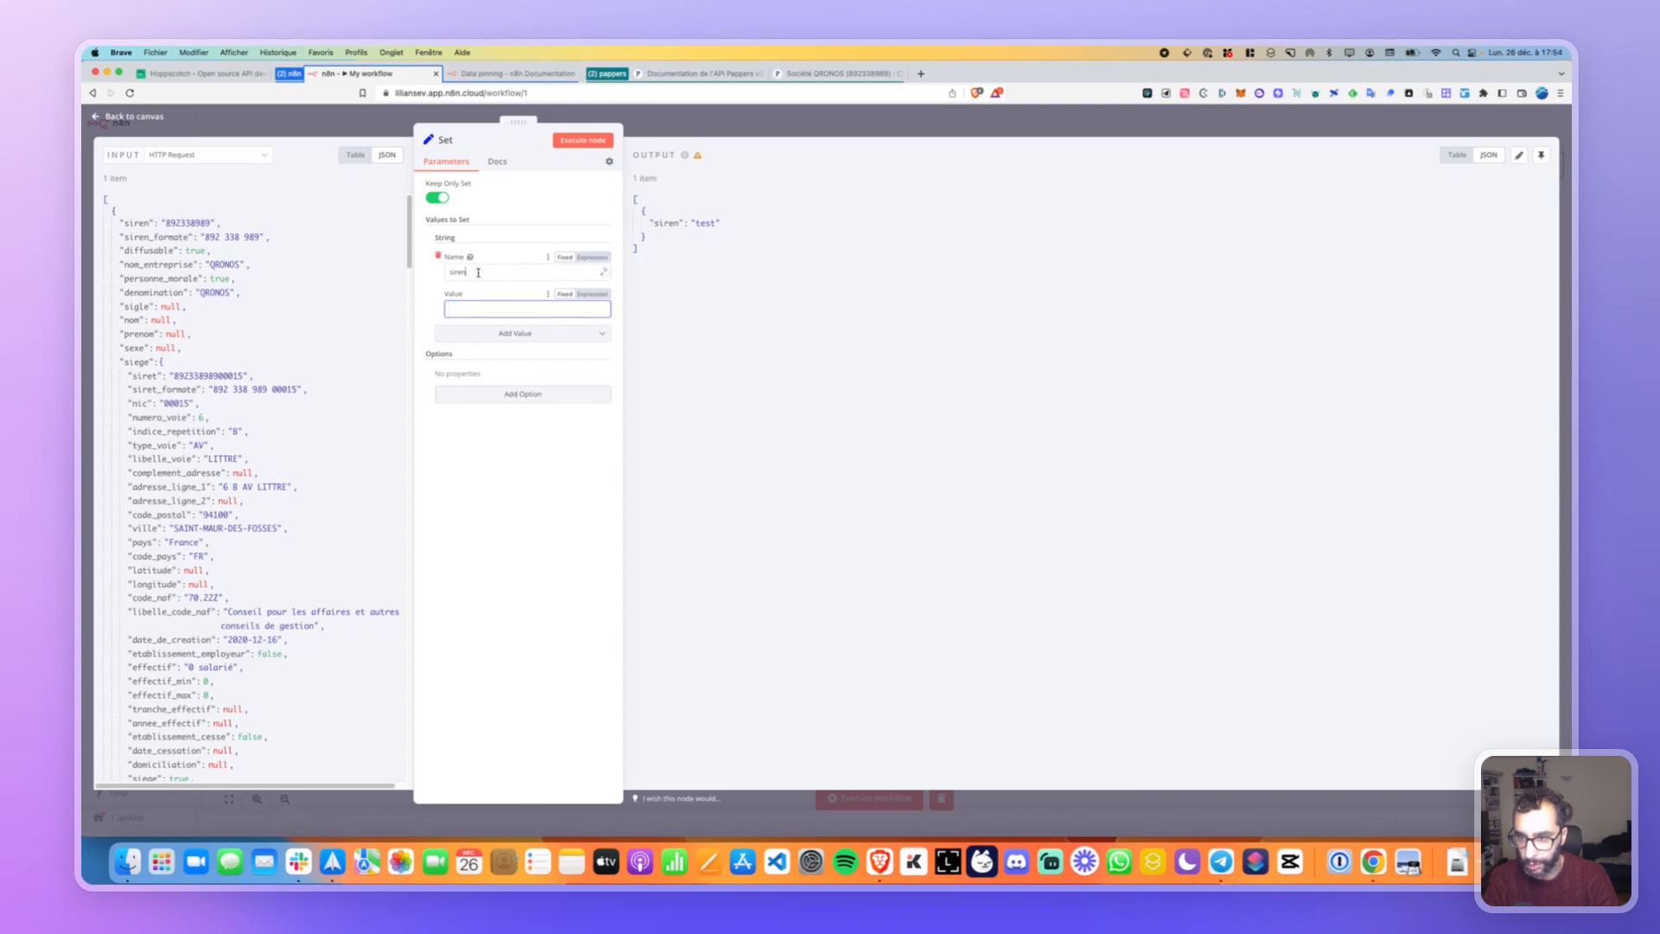
key(BackSpace)
drag(156, 229, 465, 280)
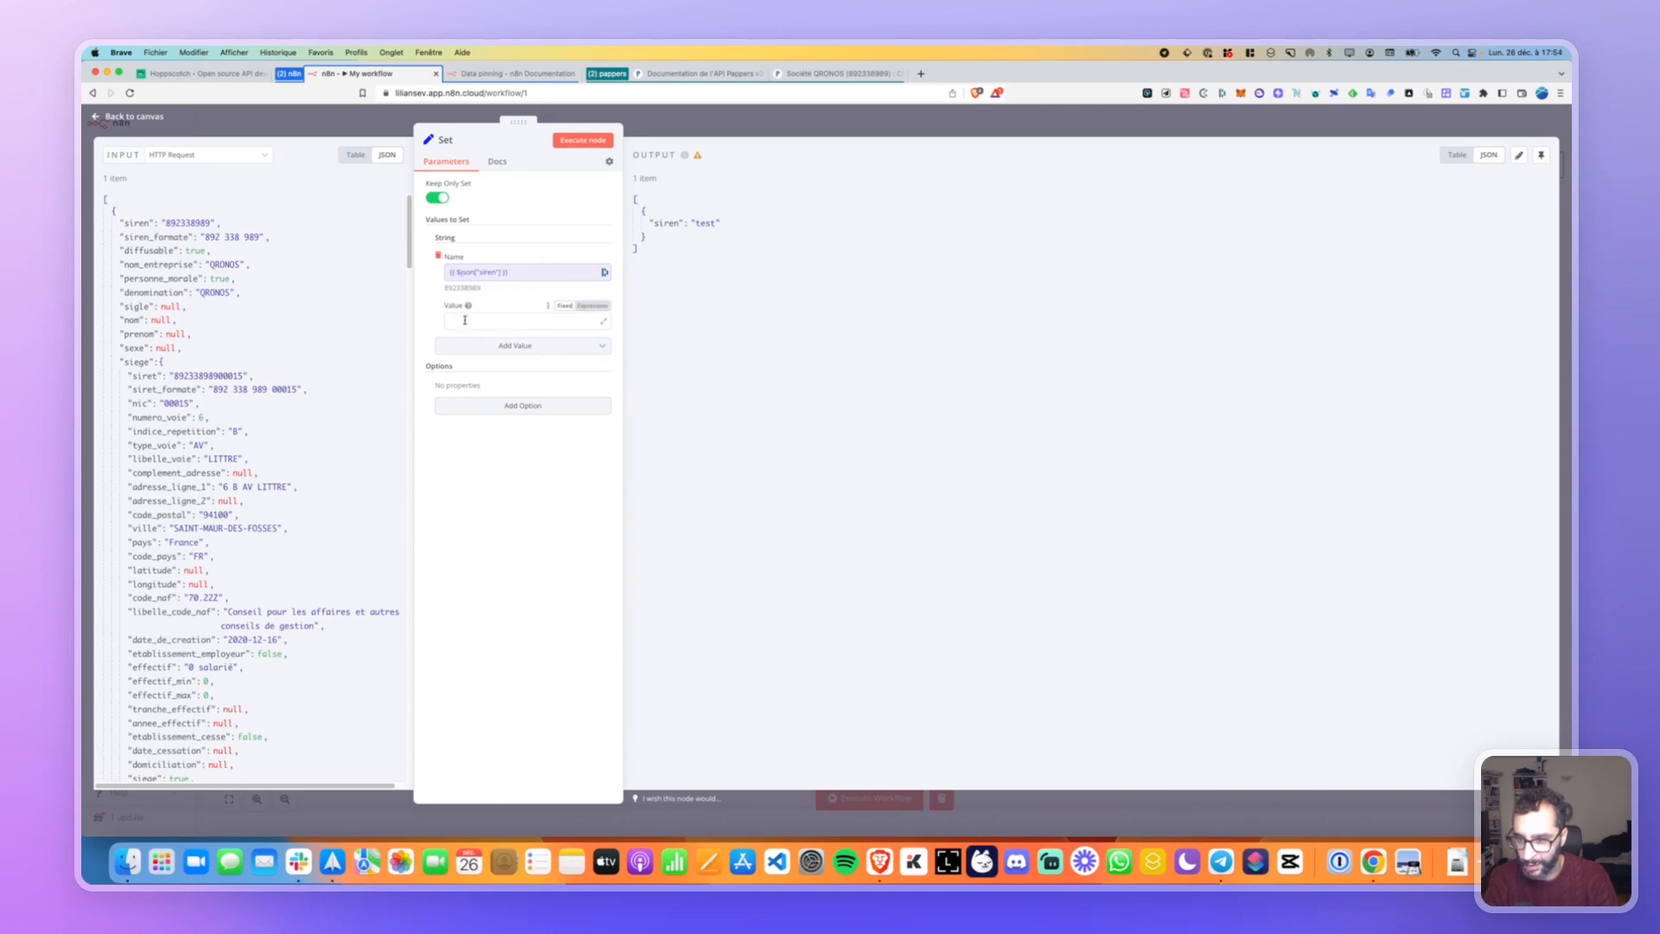
drag(135, 223, 471, 323)
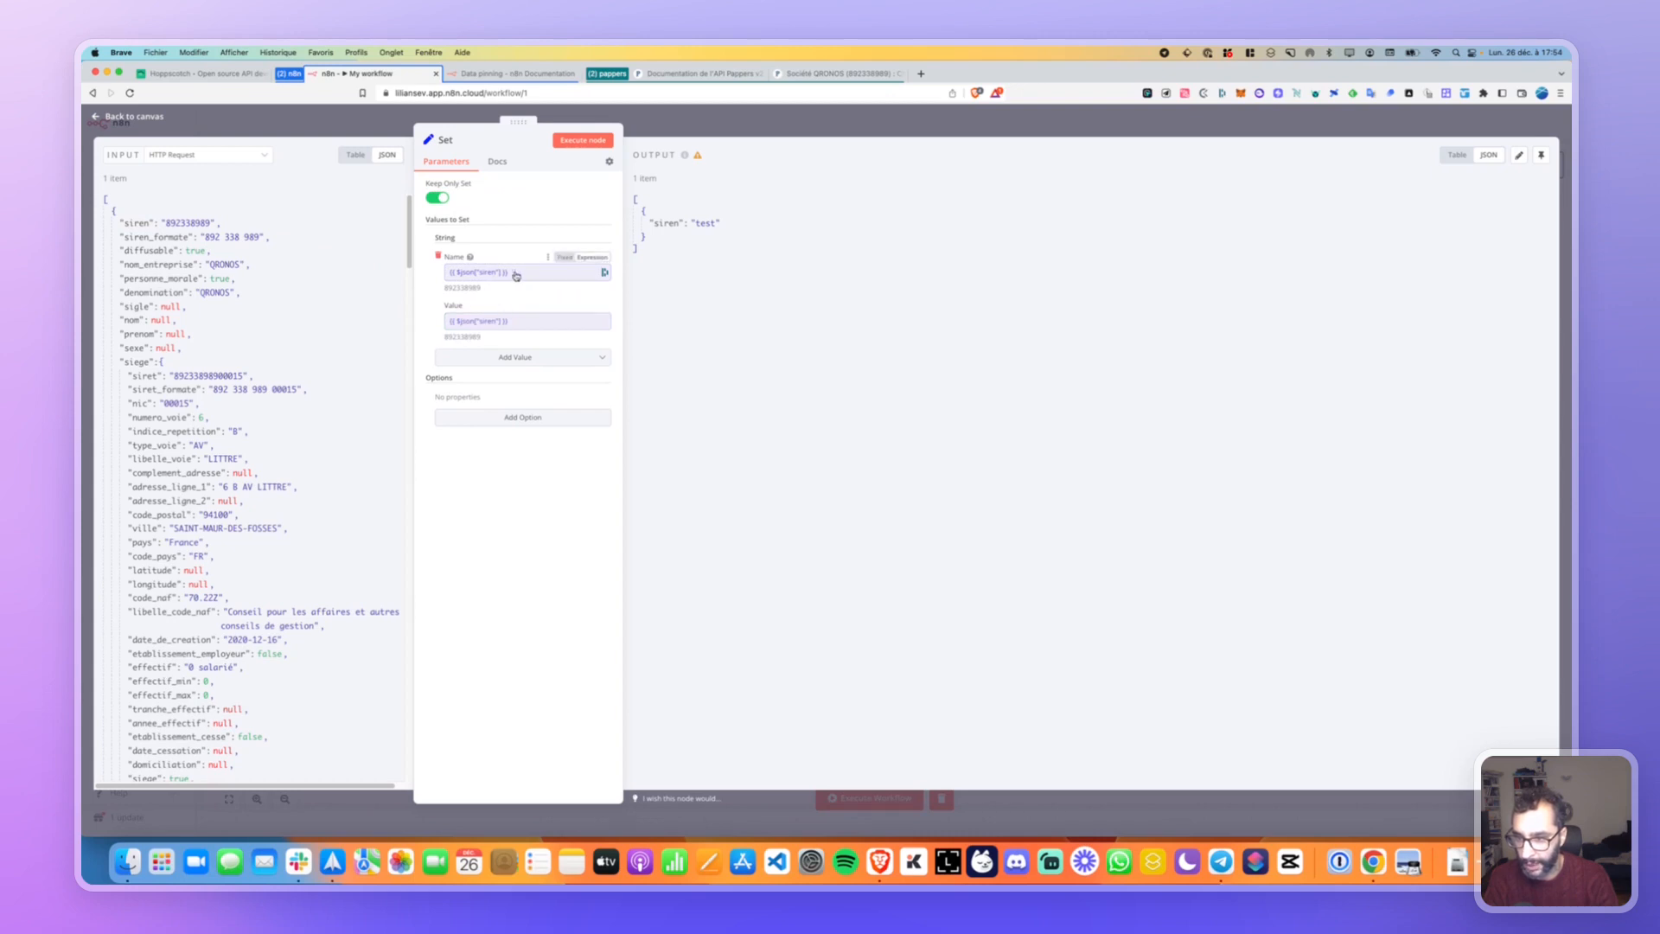
click(546, 275)
click(789, 248)
key(ctrl+a)
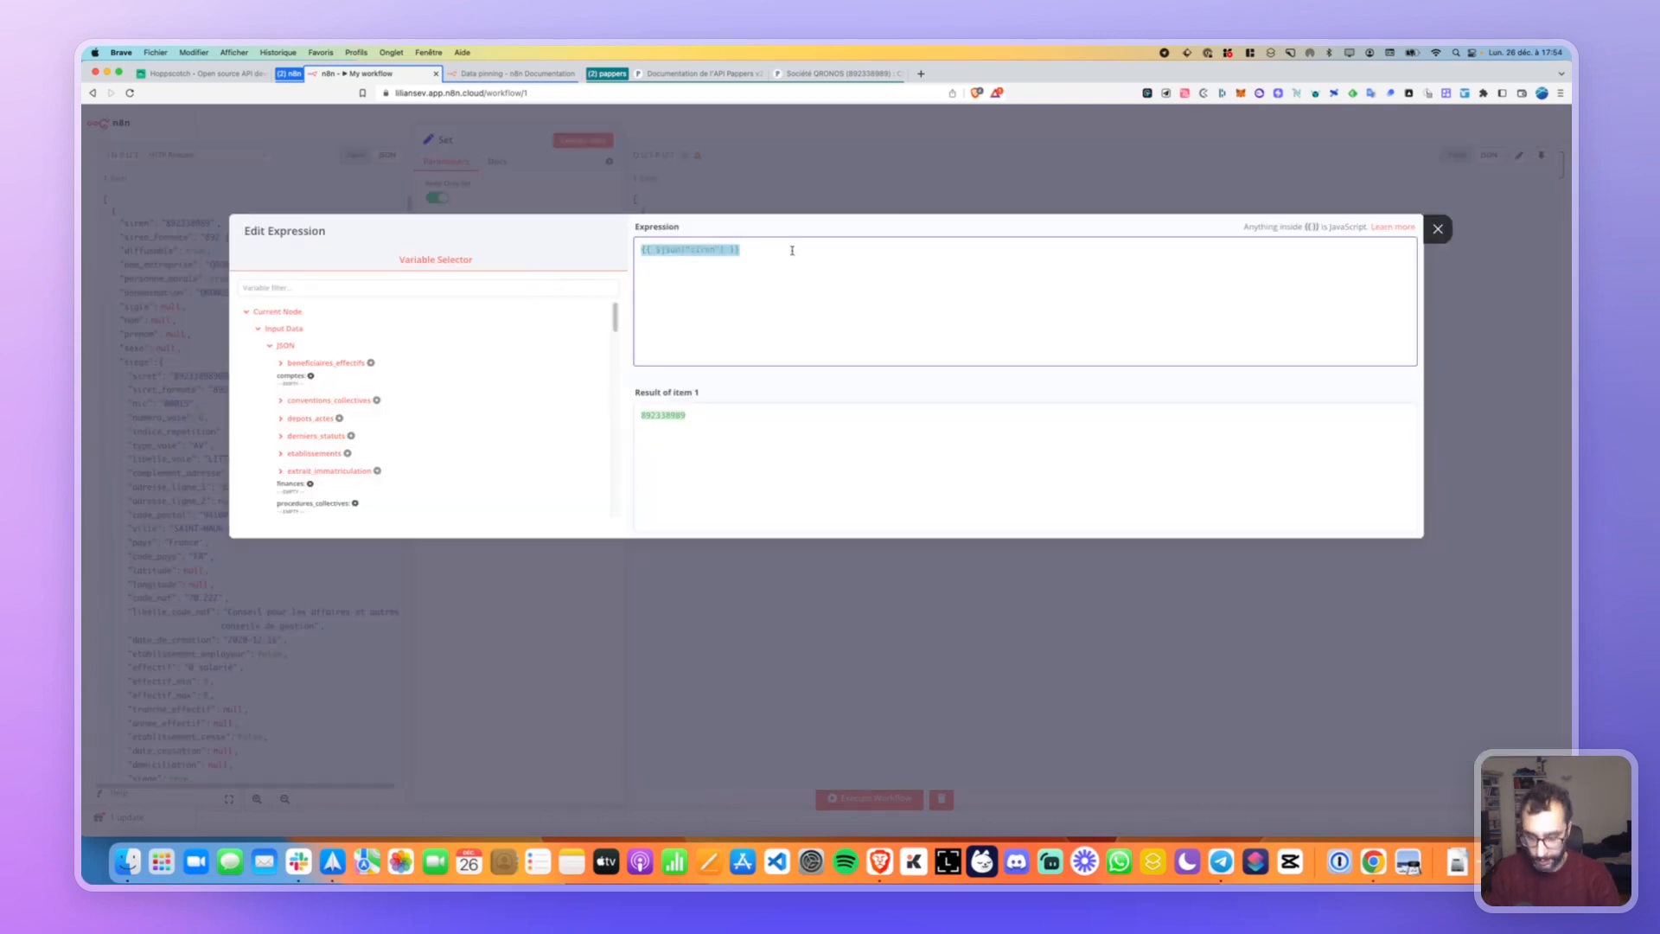
text(siren)
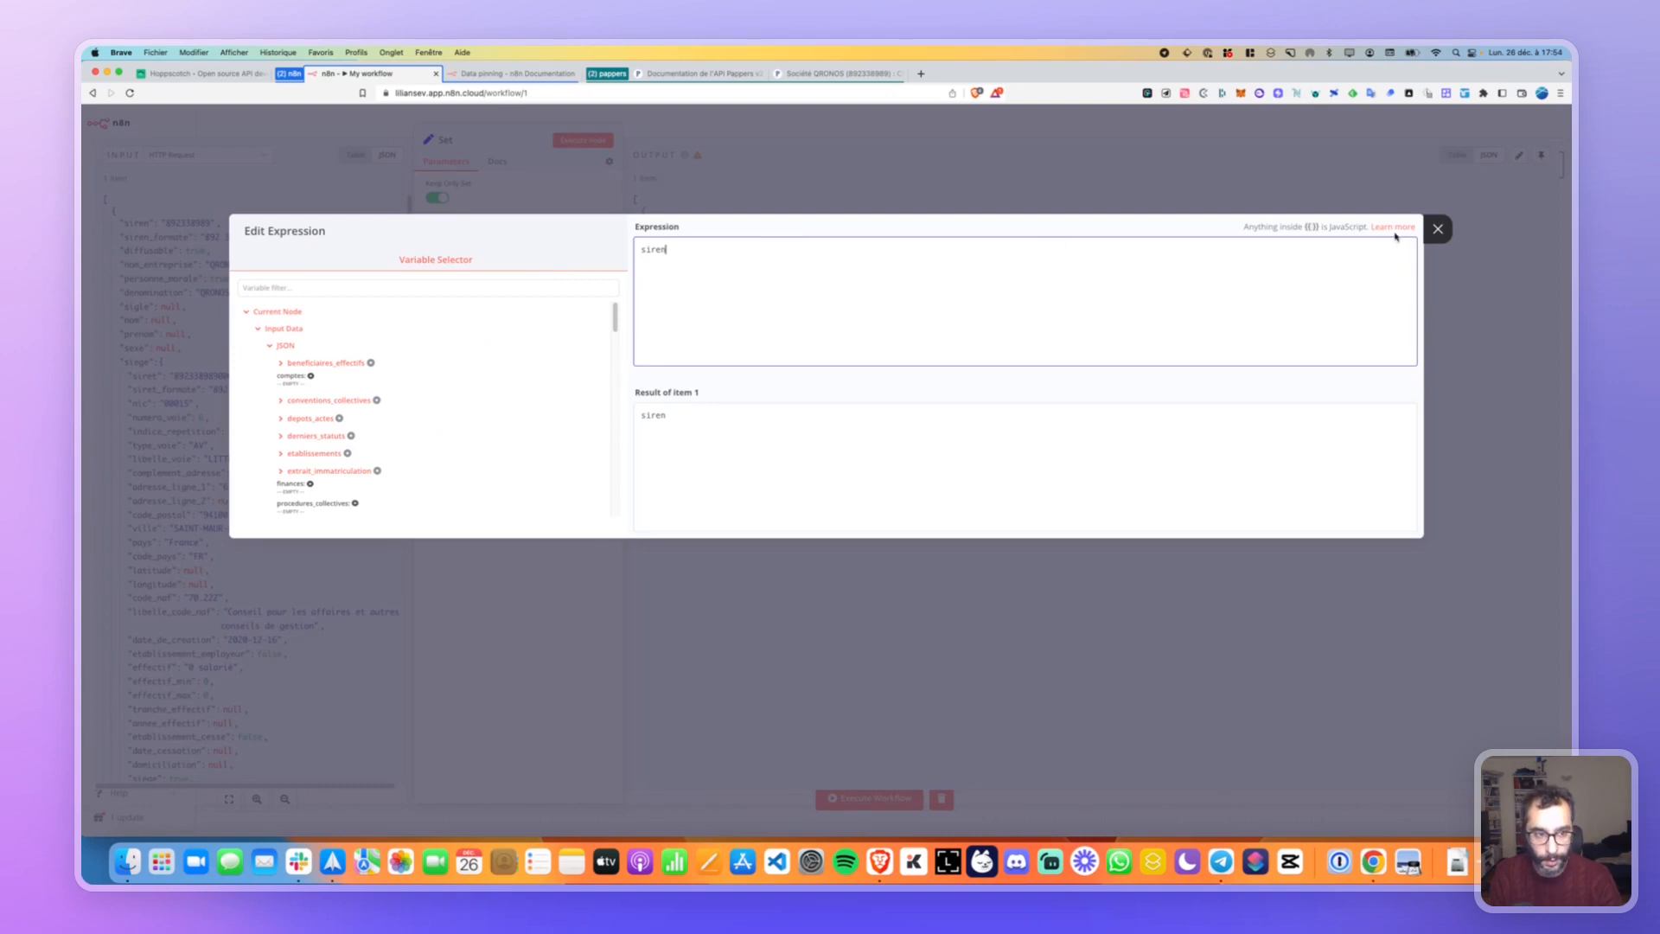
click(1437, 228)
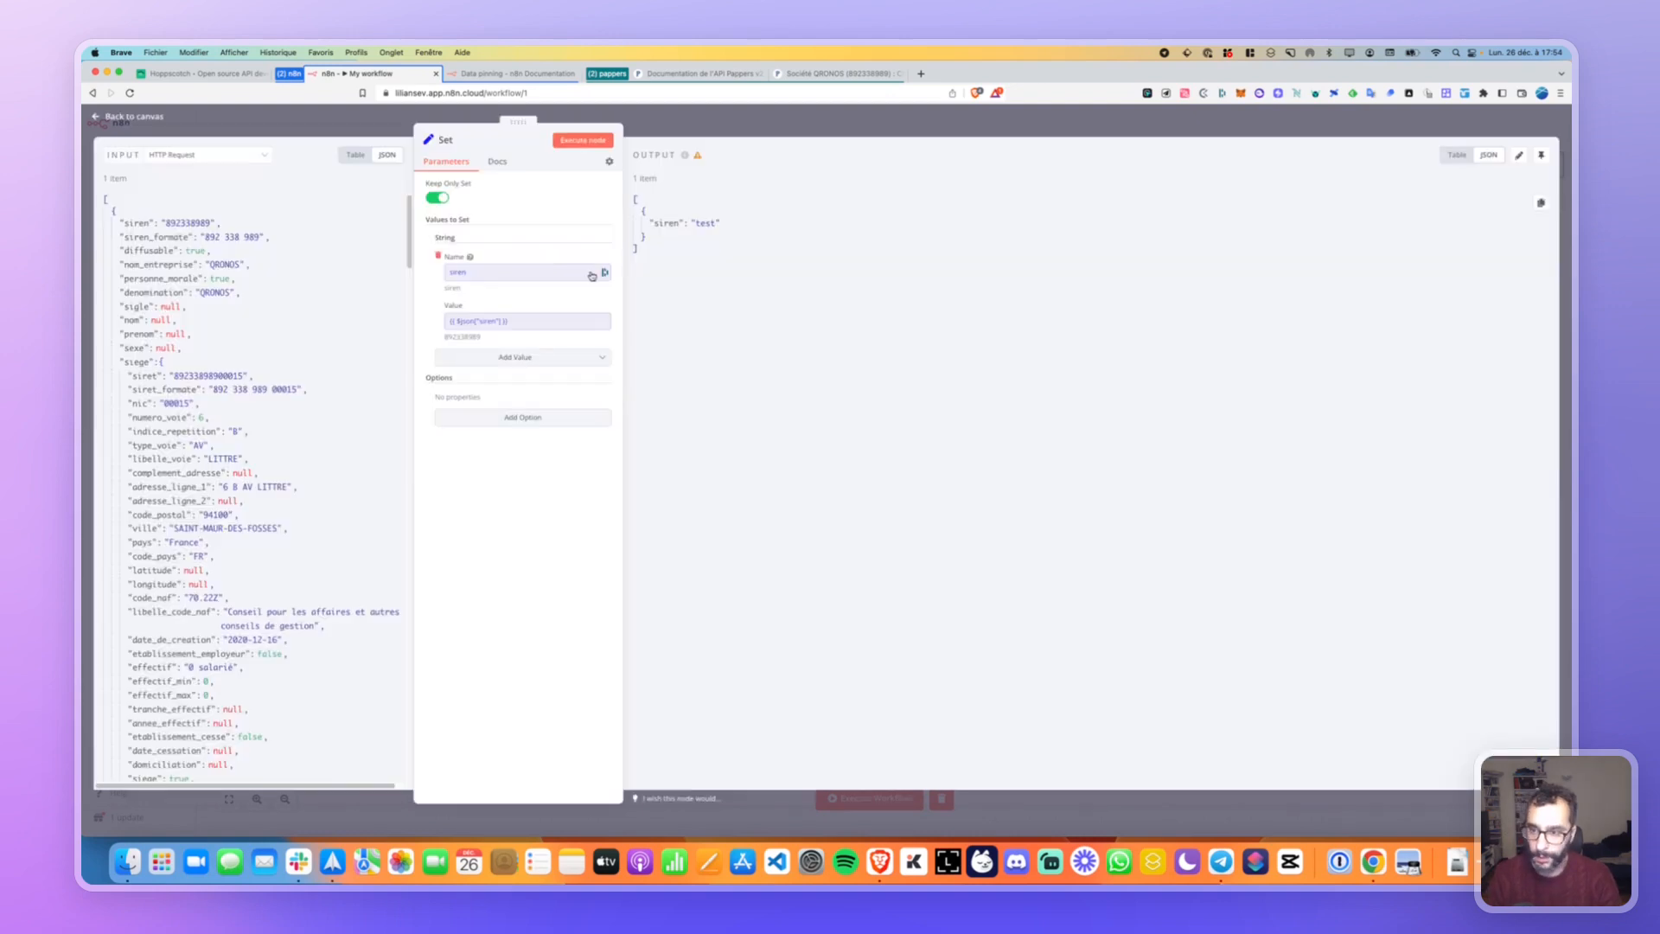
click(572, 140)
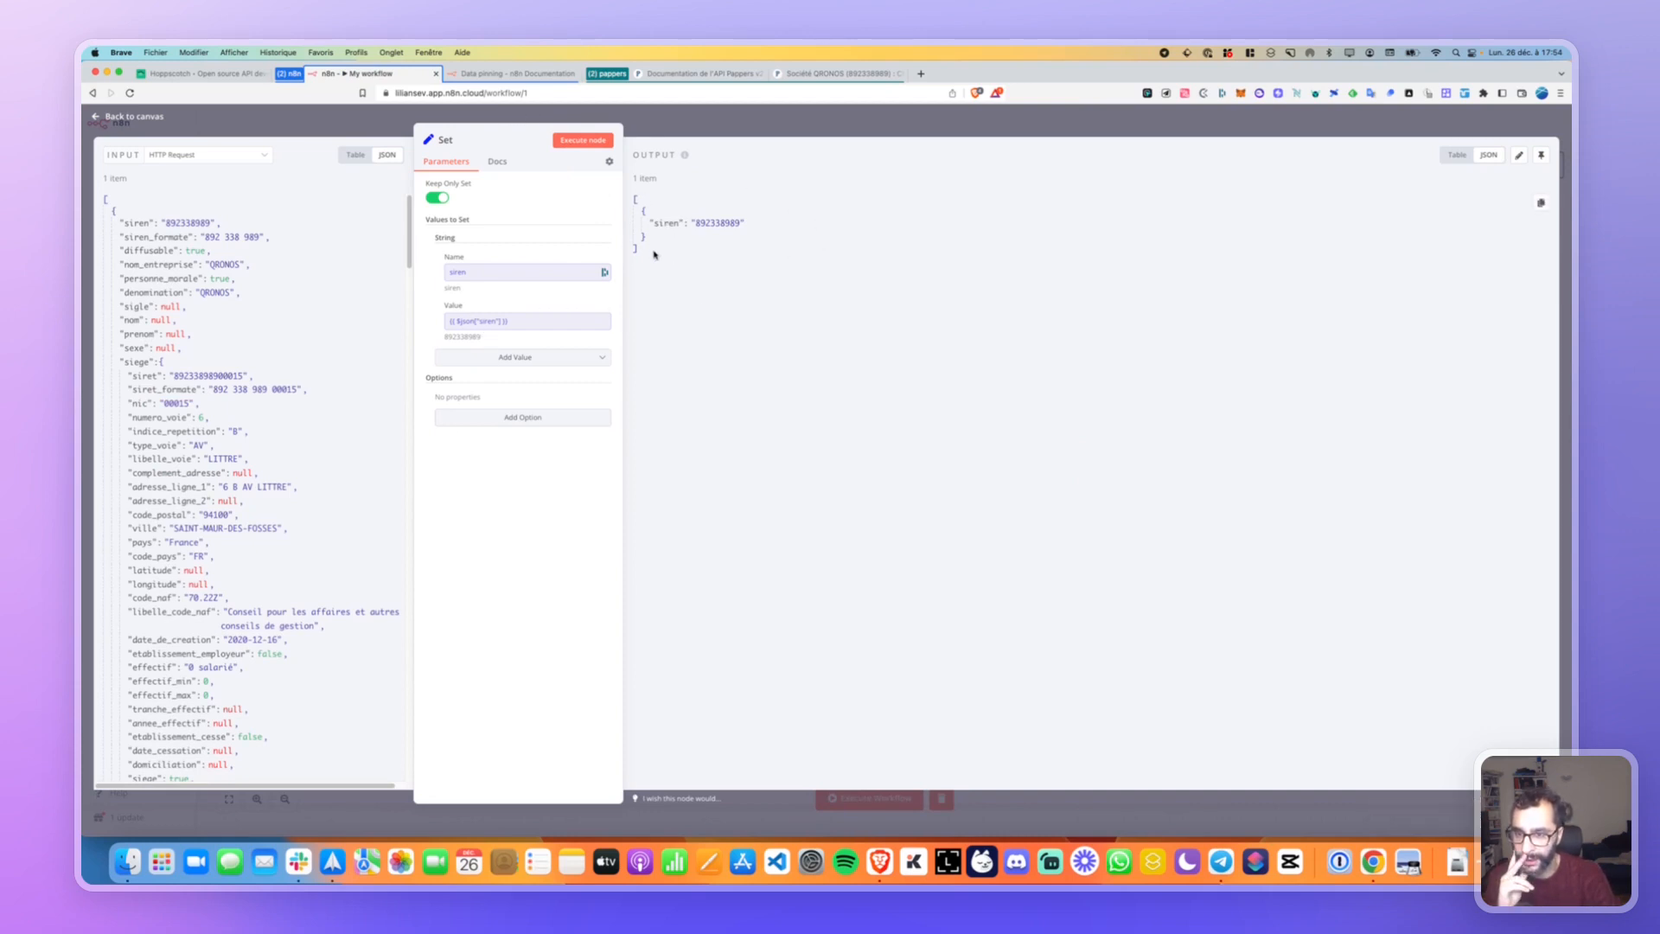
click(512, 358)
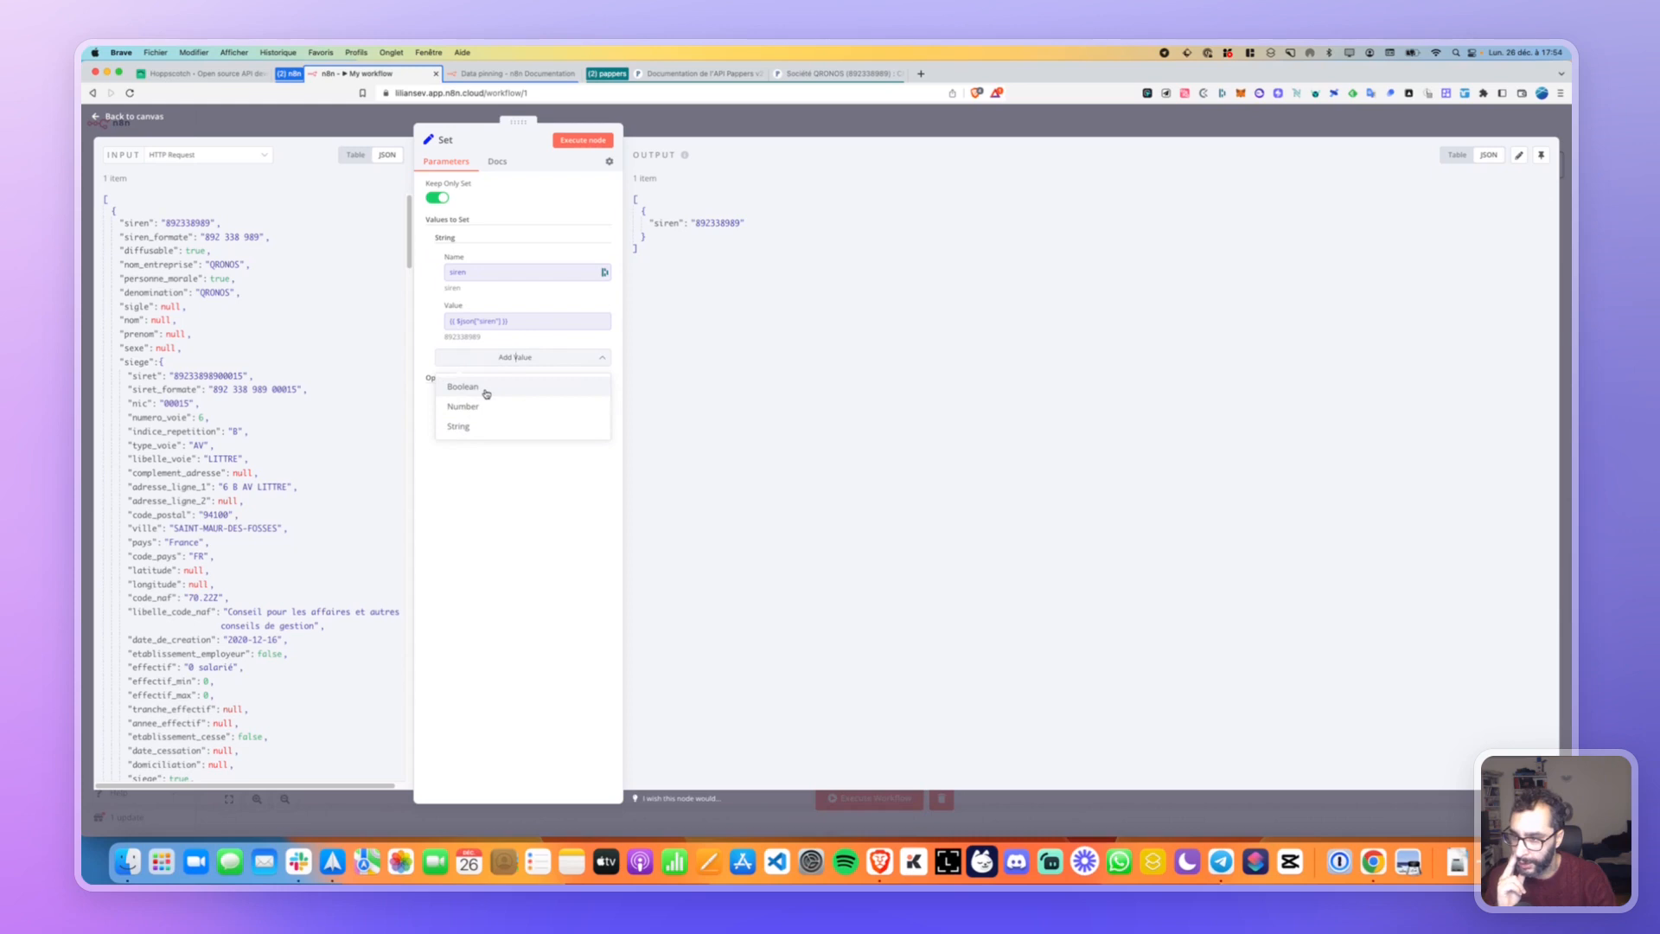
Add a Boolean field personne_morale mapped from the input, and rerun to output personne_morale: true.
click(487, 390)
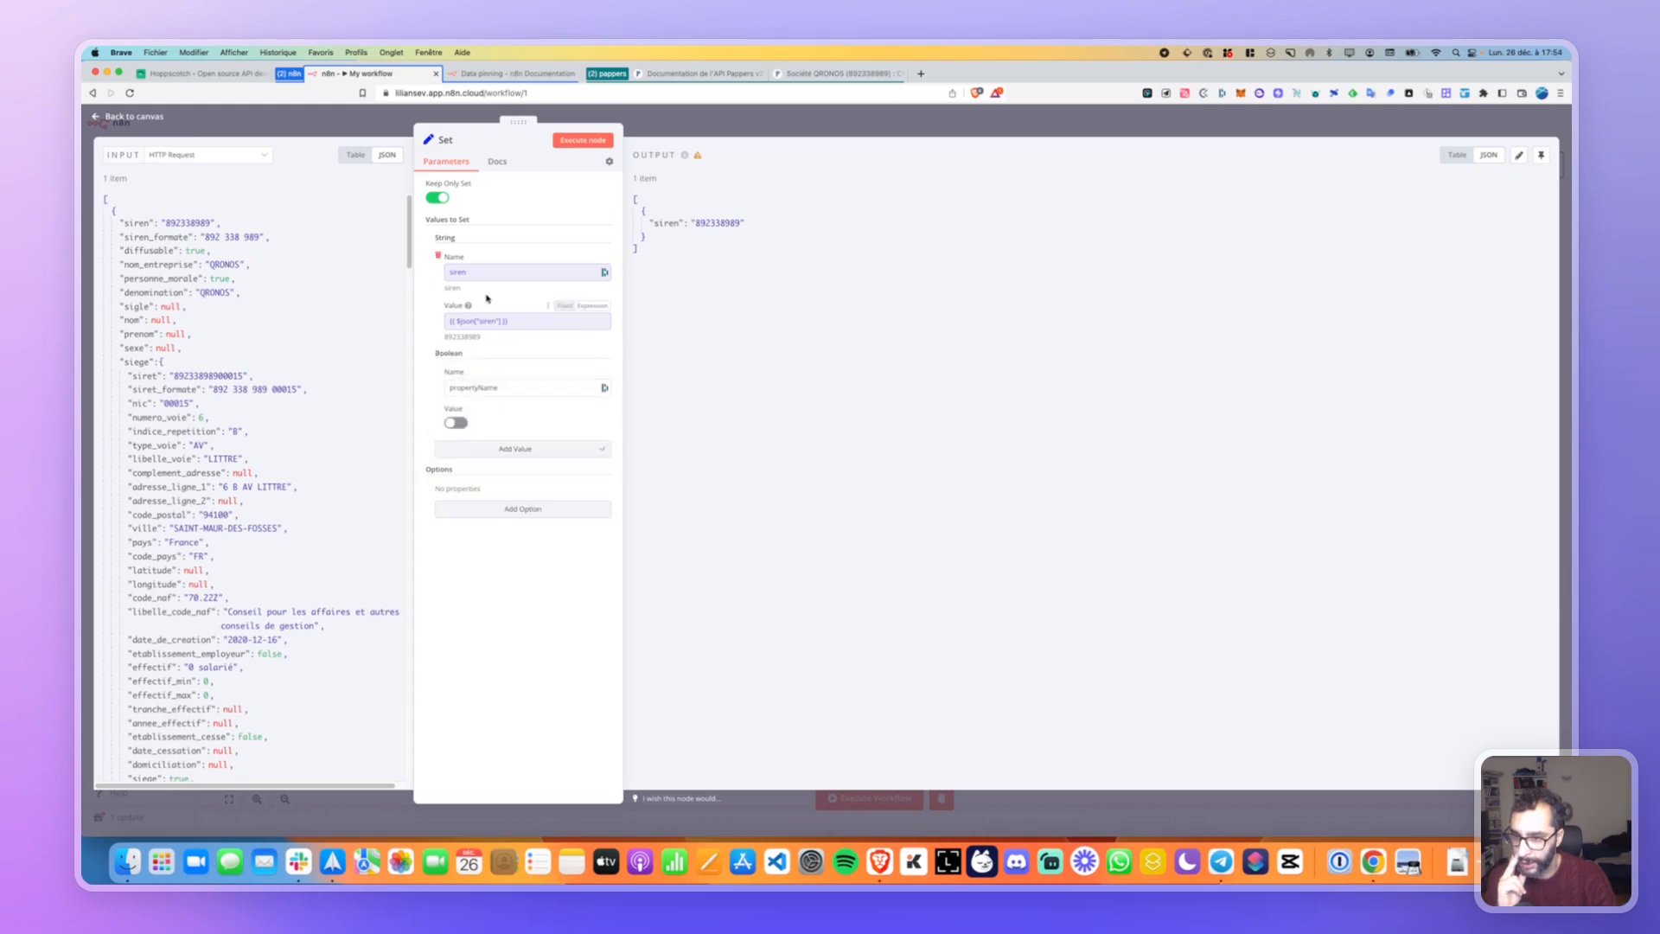
double_click(503, 387)
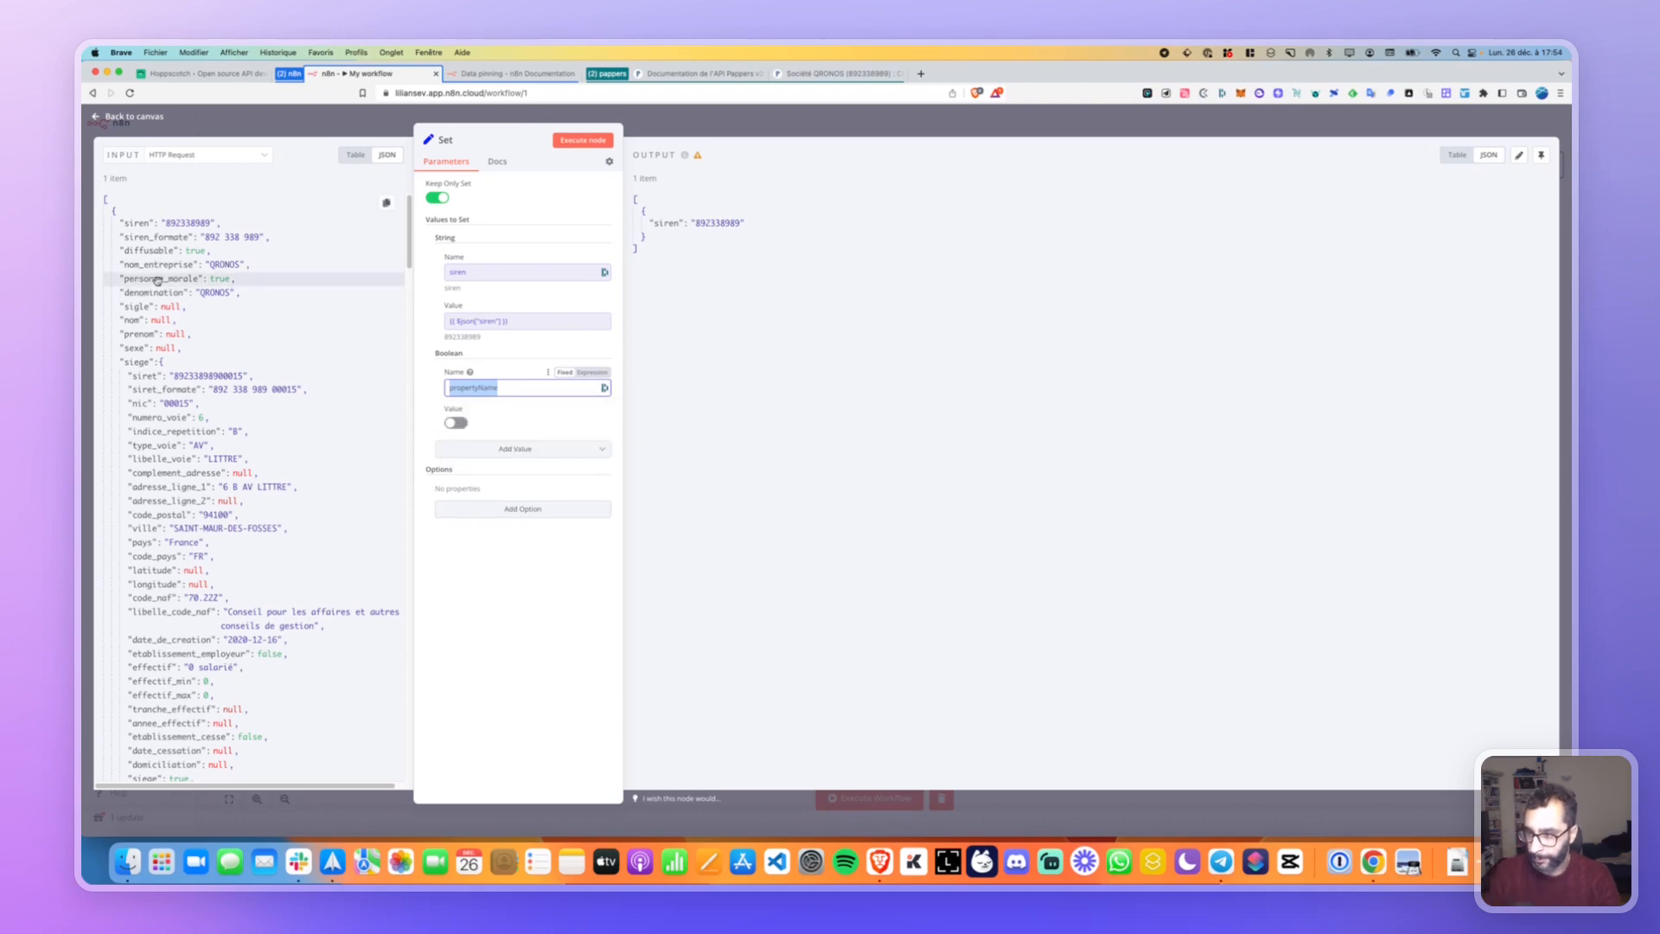
drag(125, 281, 473, 421)
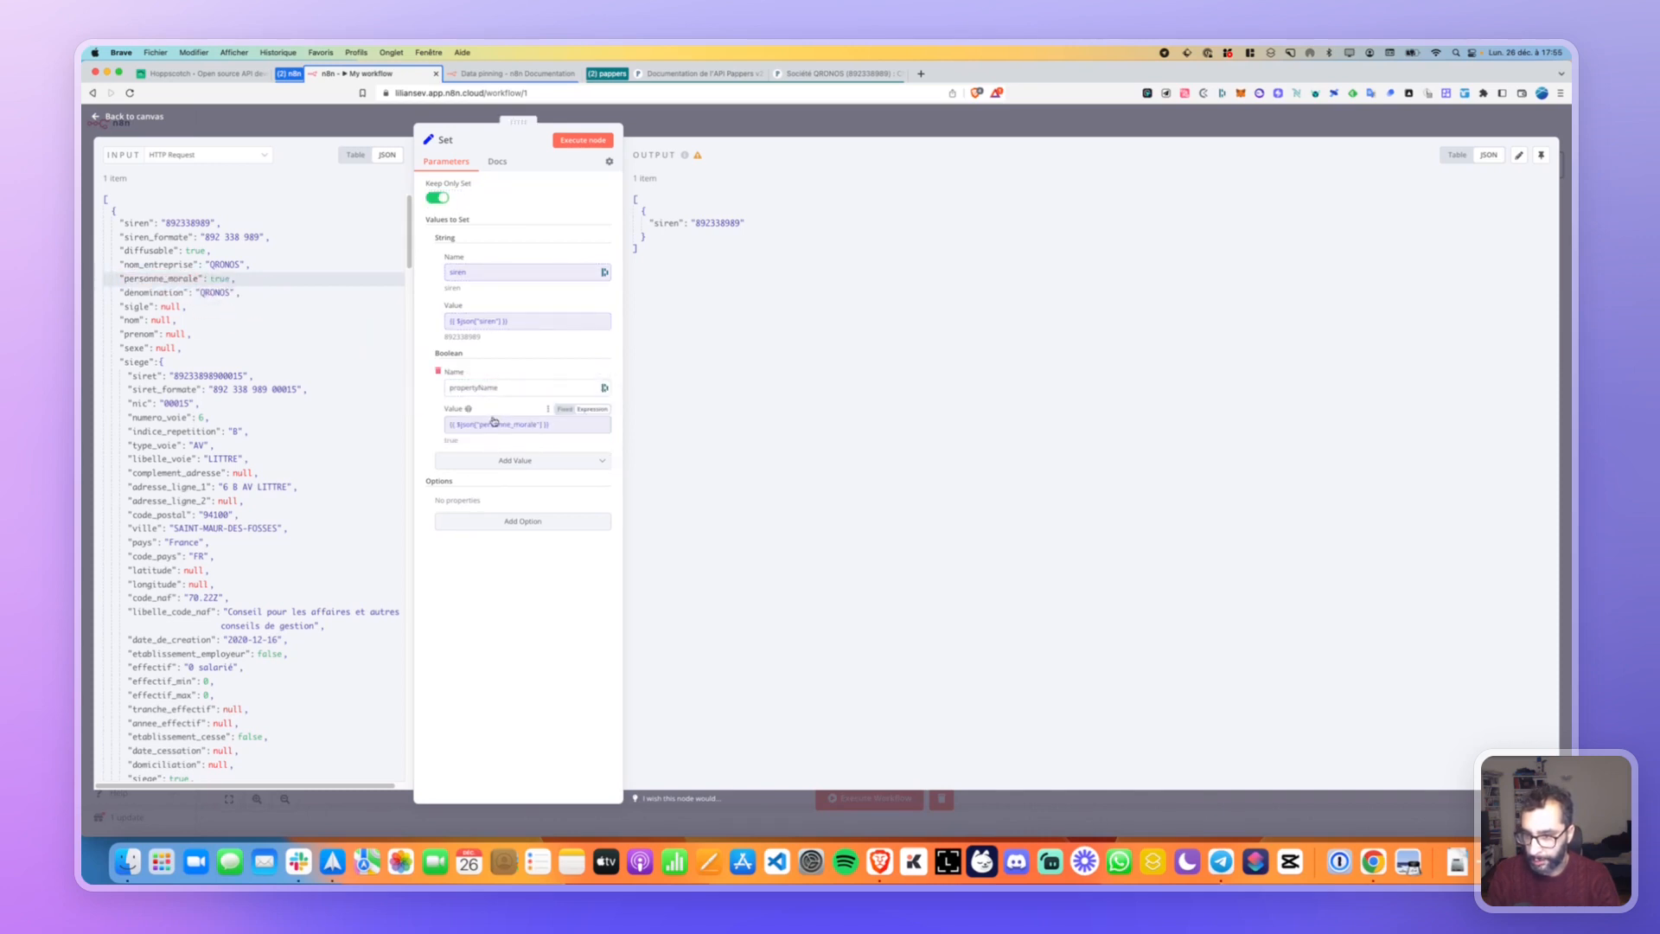
double_click(482, 387)
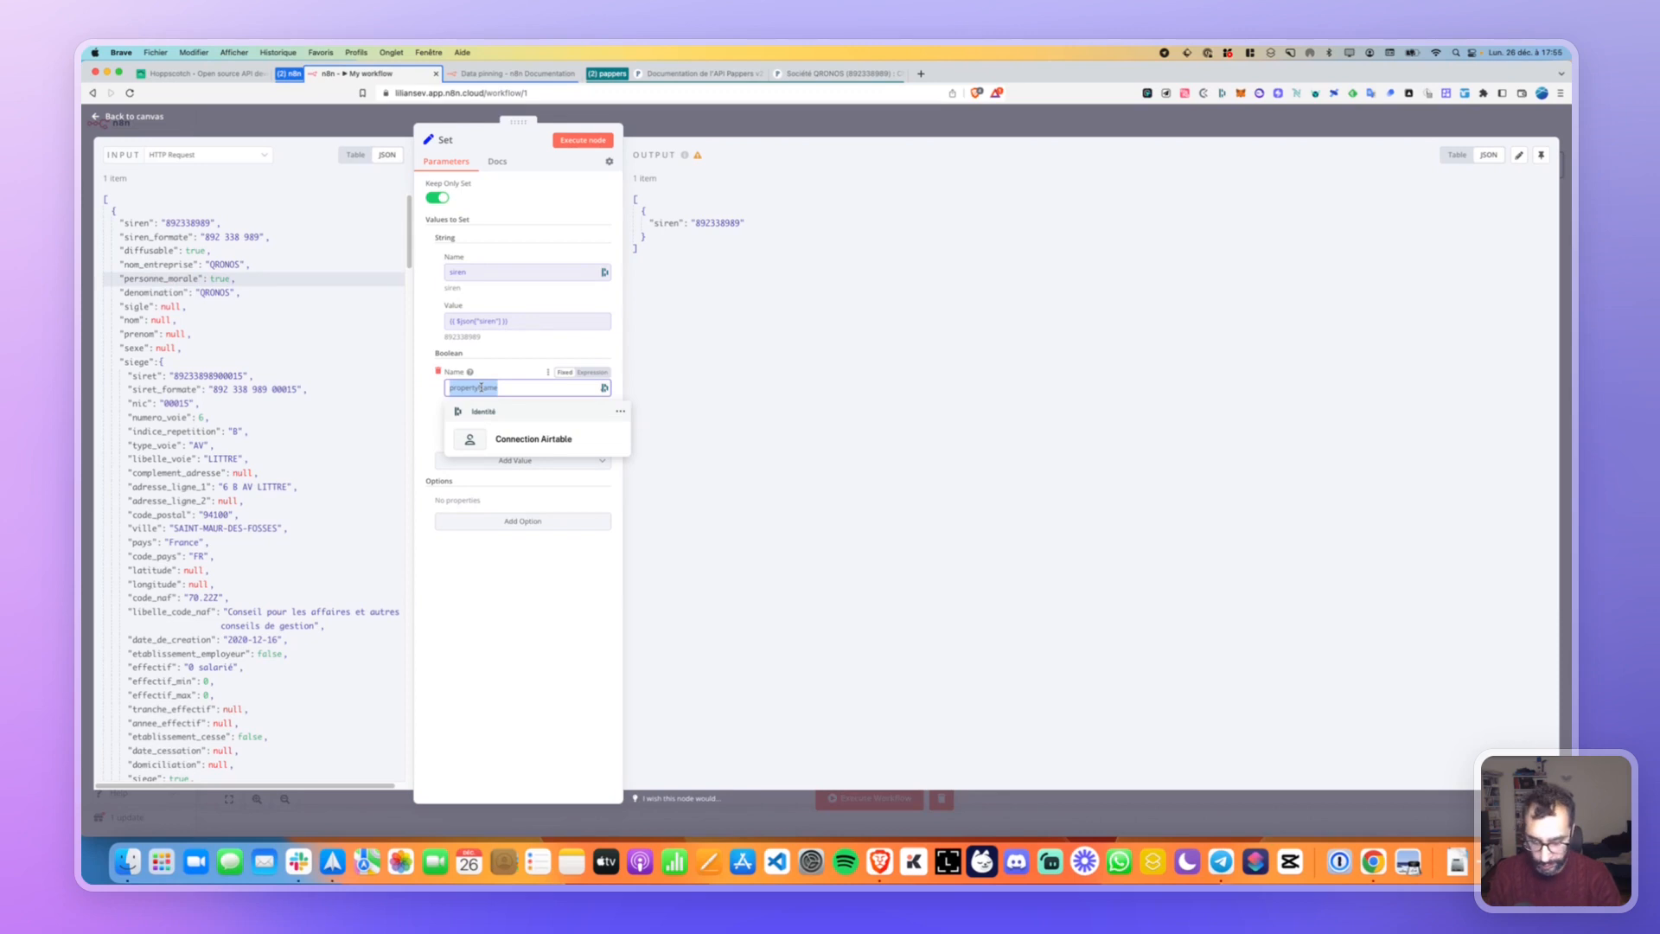
text(personne_morale)
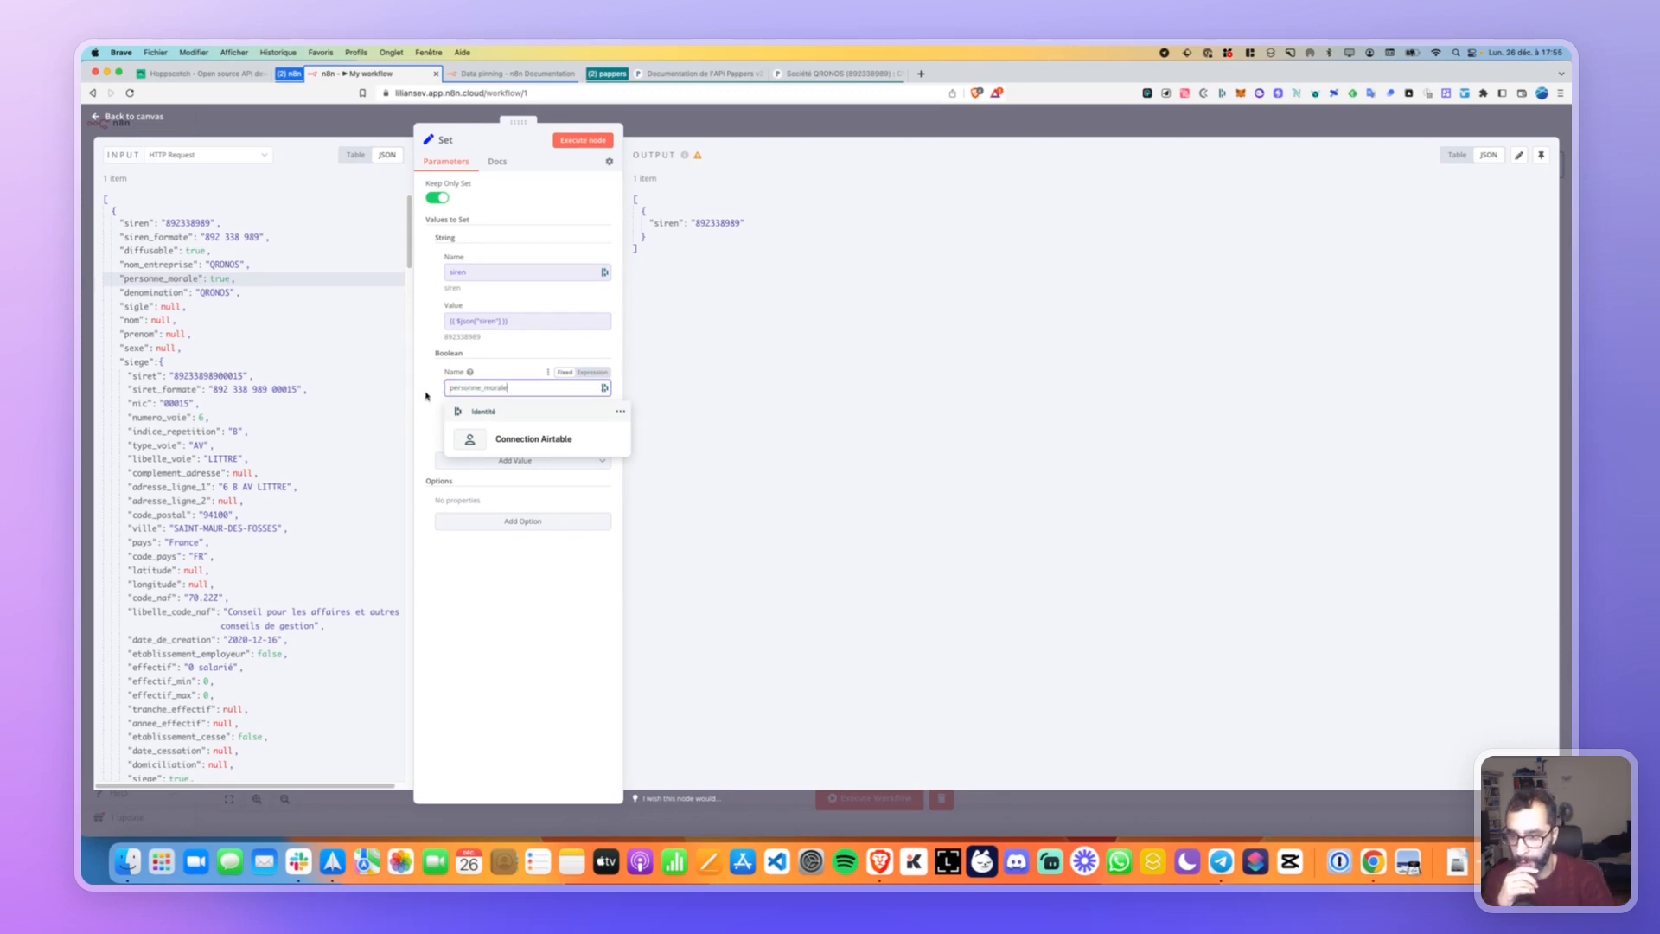
click(482, 376)
click(575, 142)
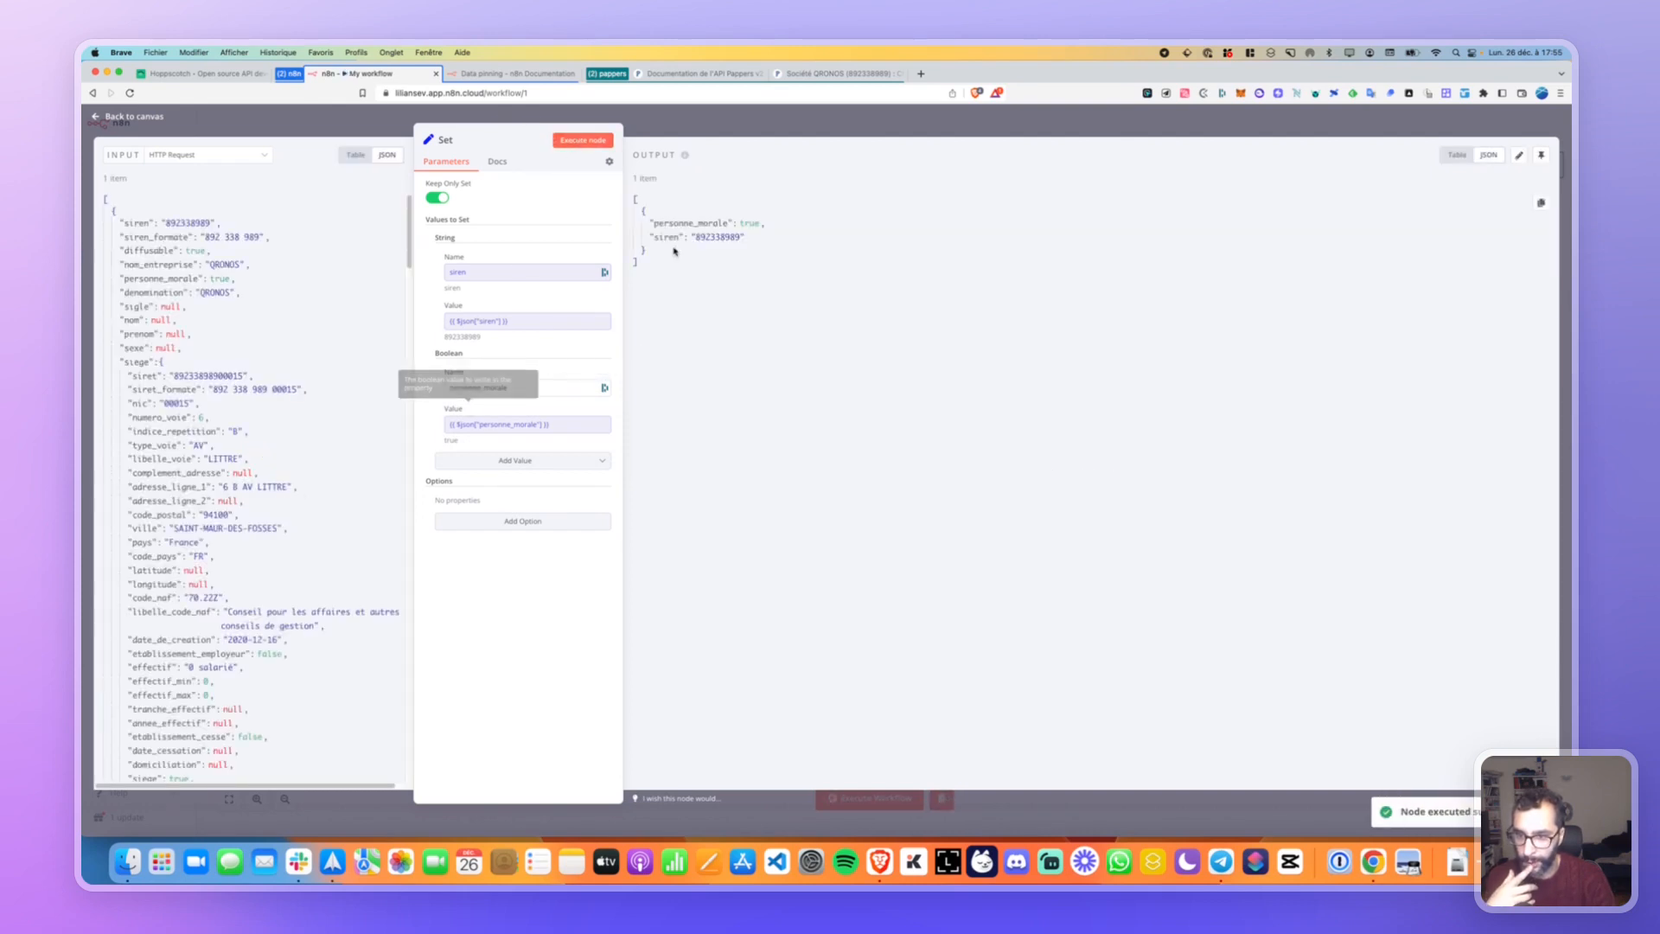
Turn Keep Only Set back off, review the full company item output, and return to the canvas.
click(437, 197)
click(581, 140)
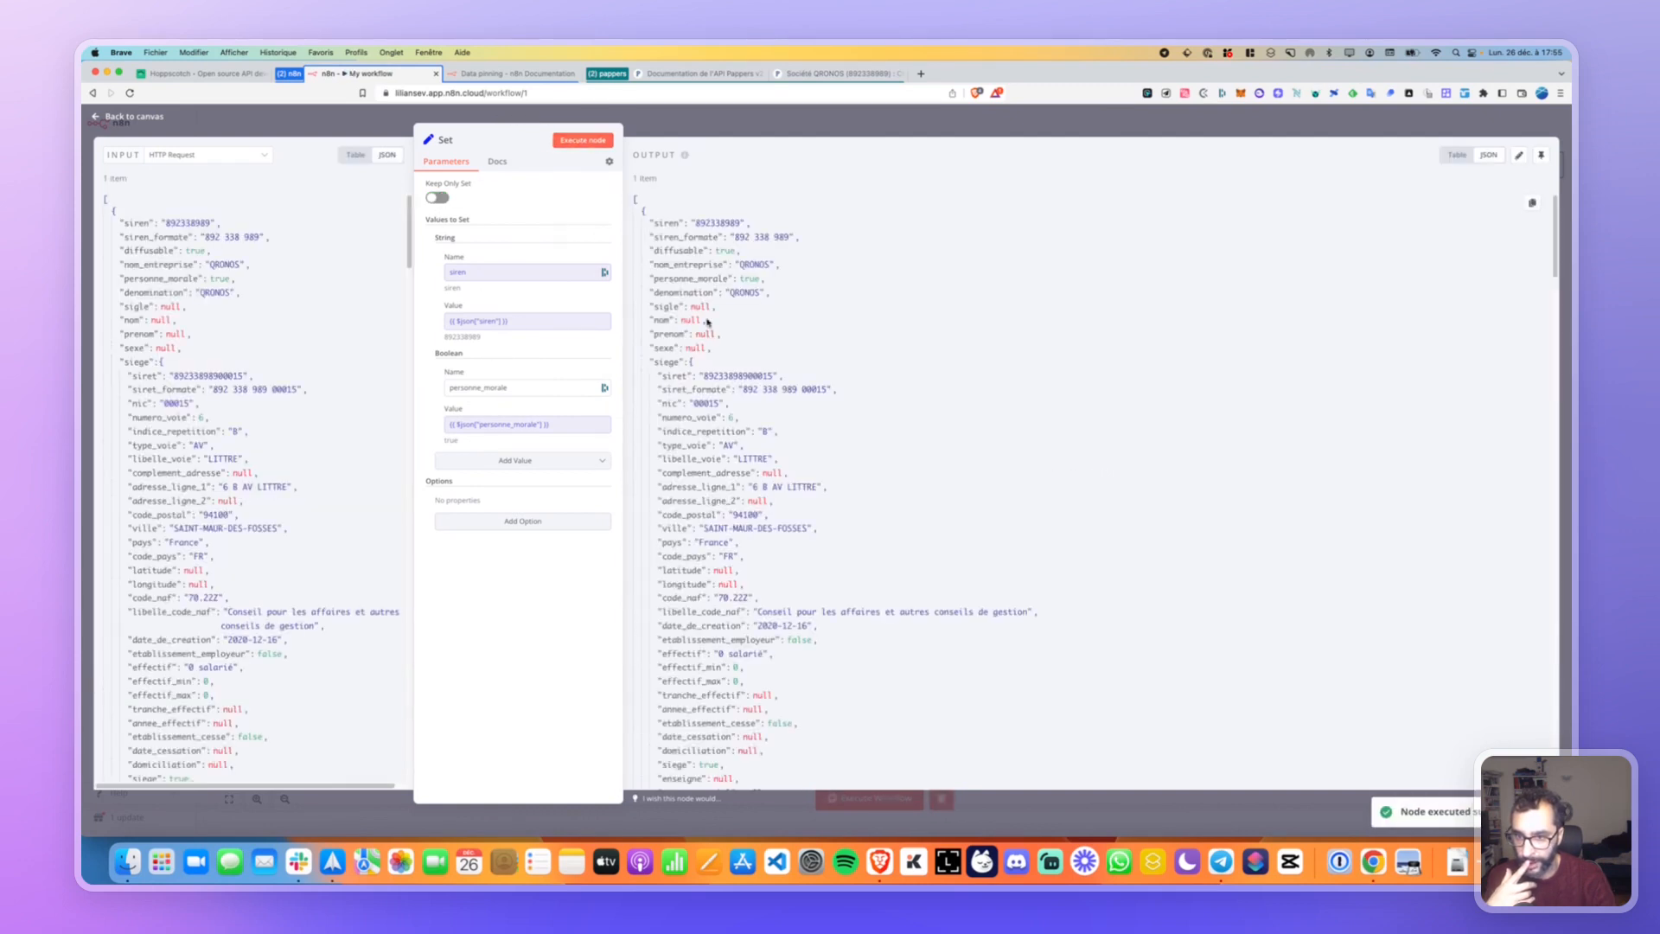
scroll(689, 412, down, 15)
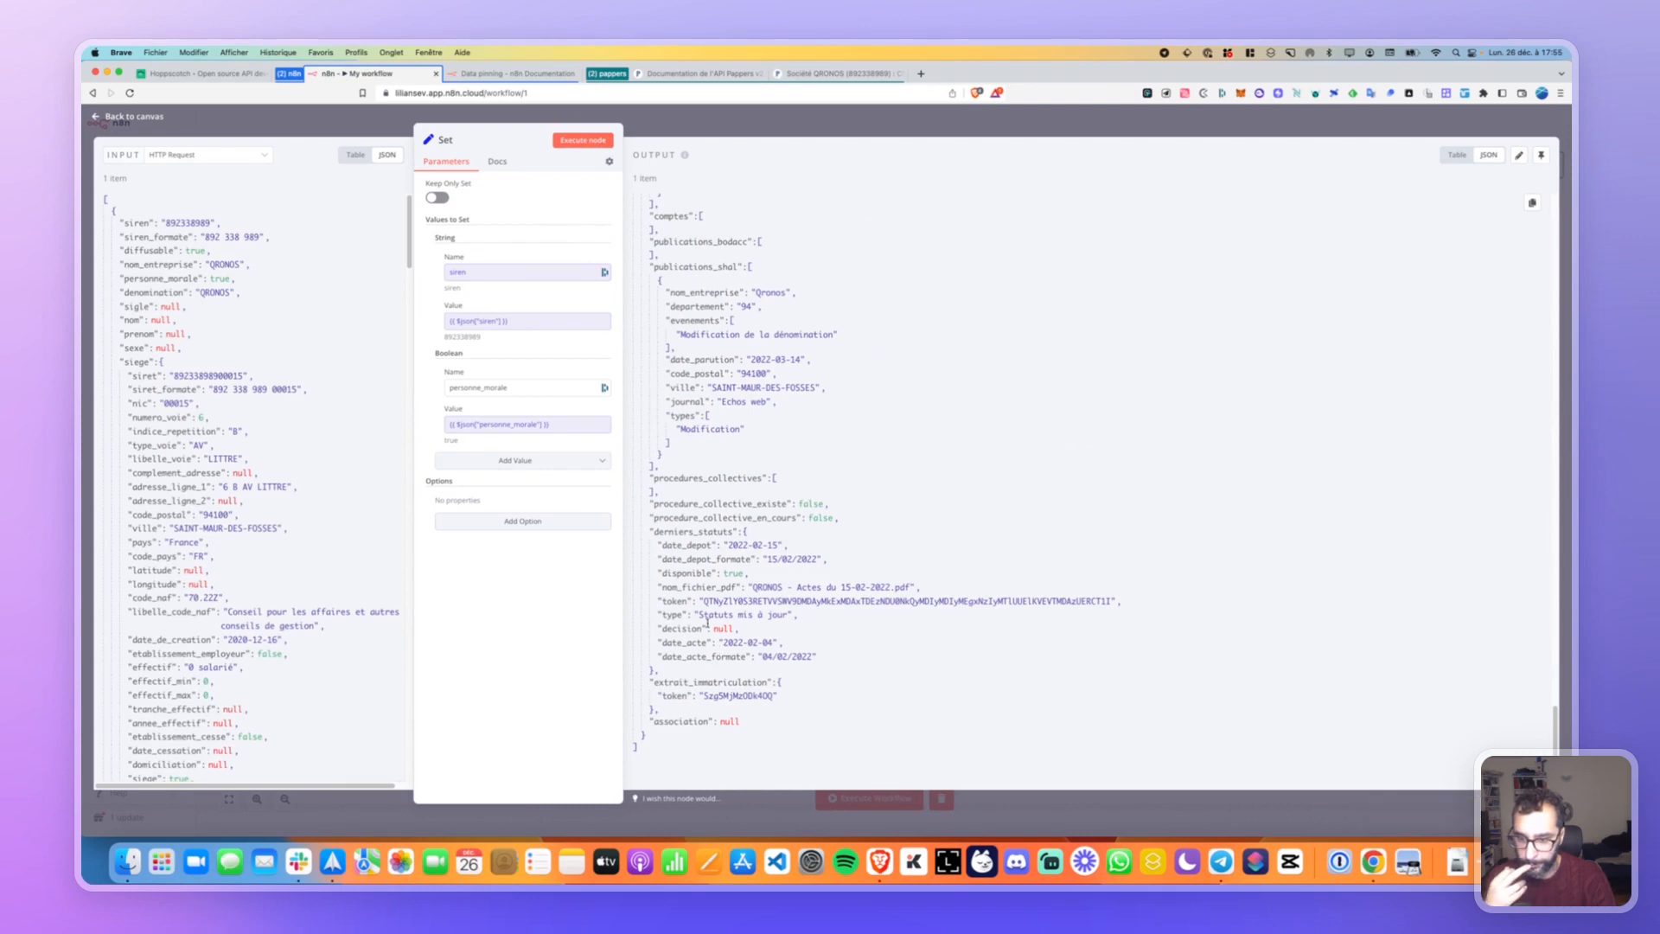
scroll(707, 622, up, 6)
scroll(707, 622, up, 10)
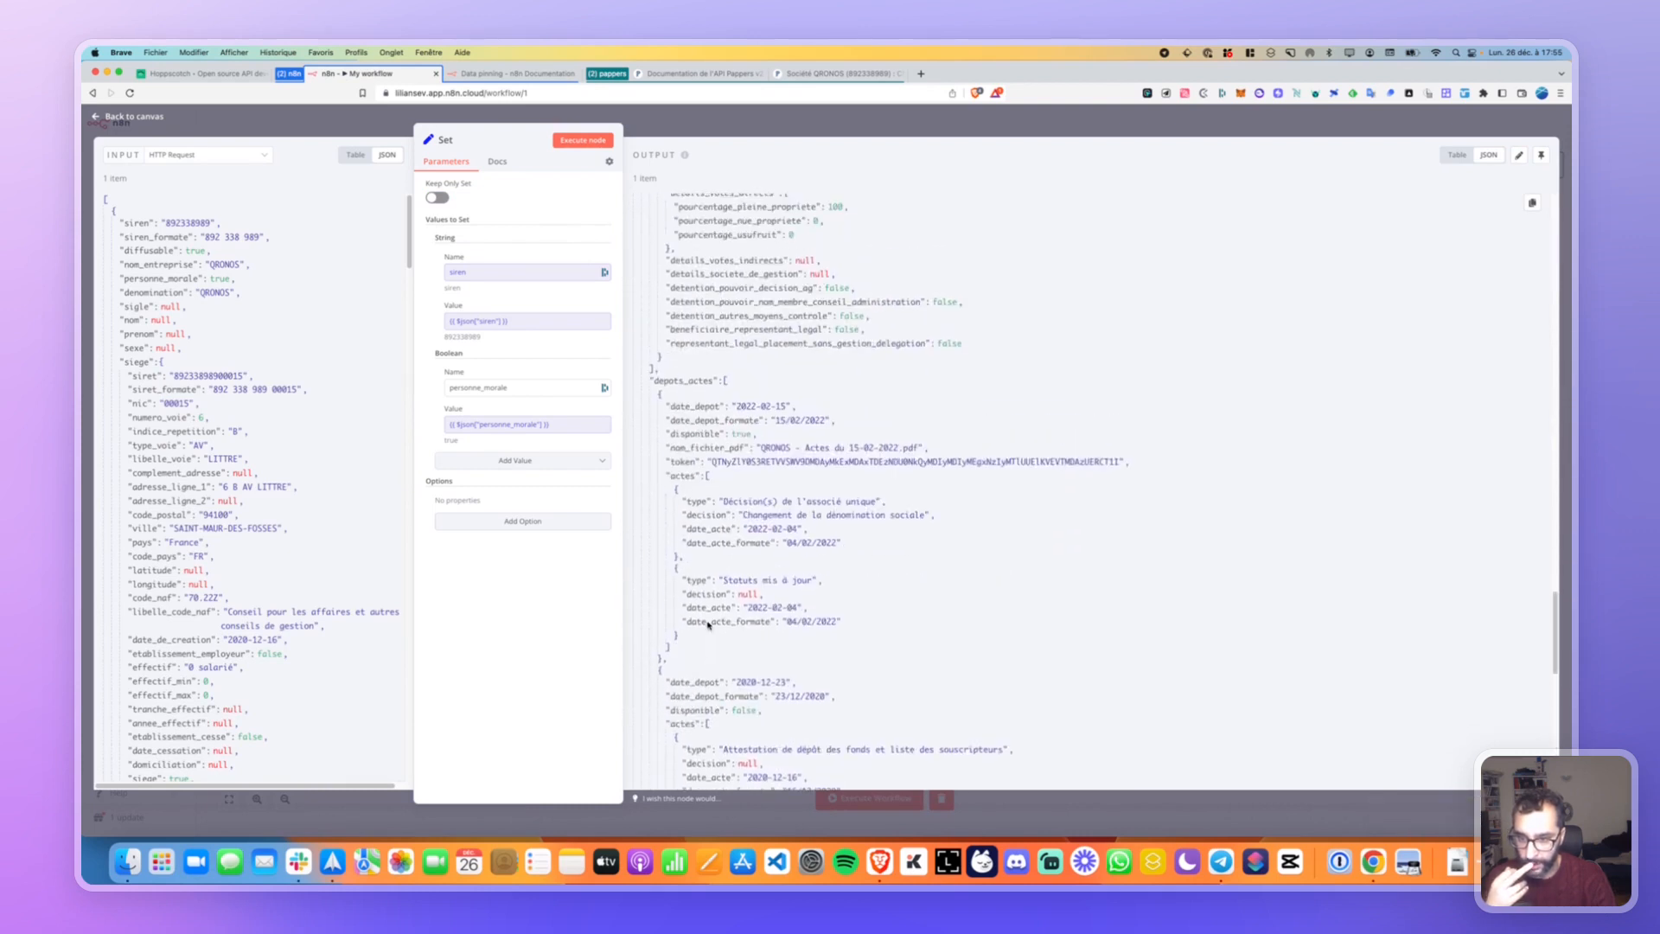
scroll(707, 622, up, 10)
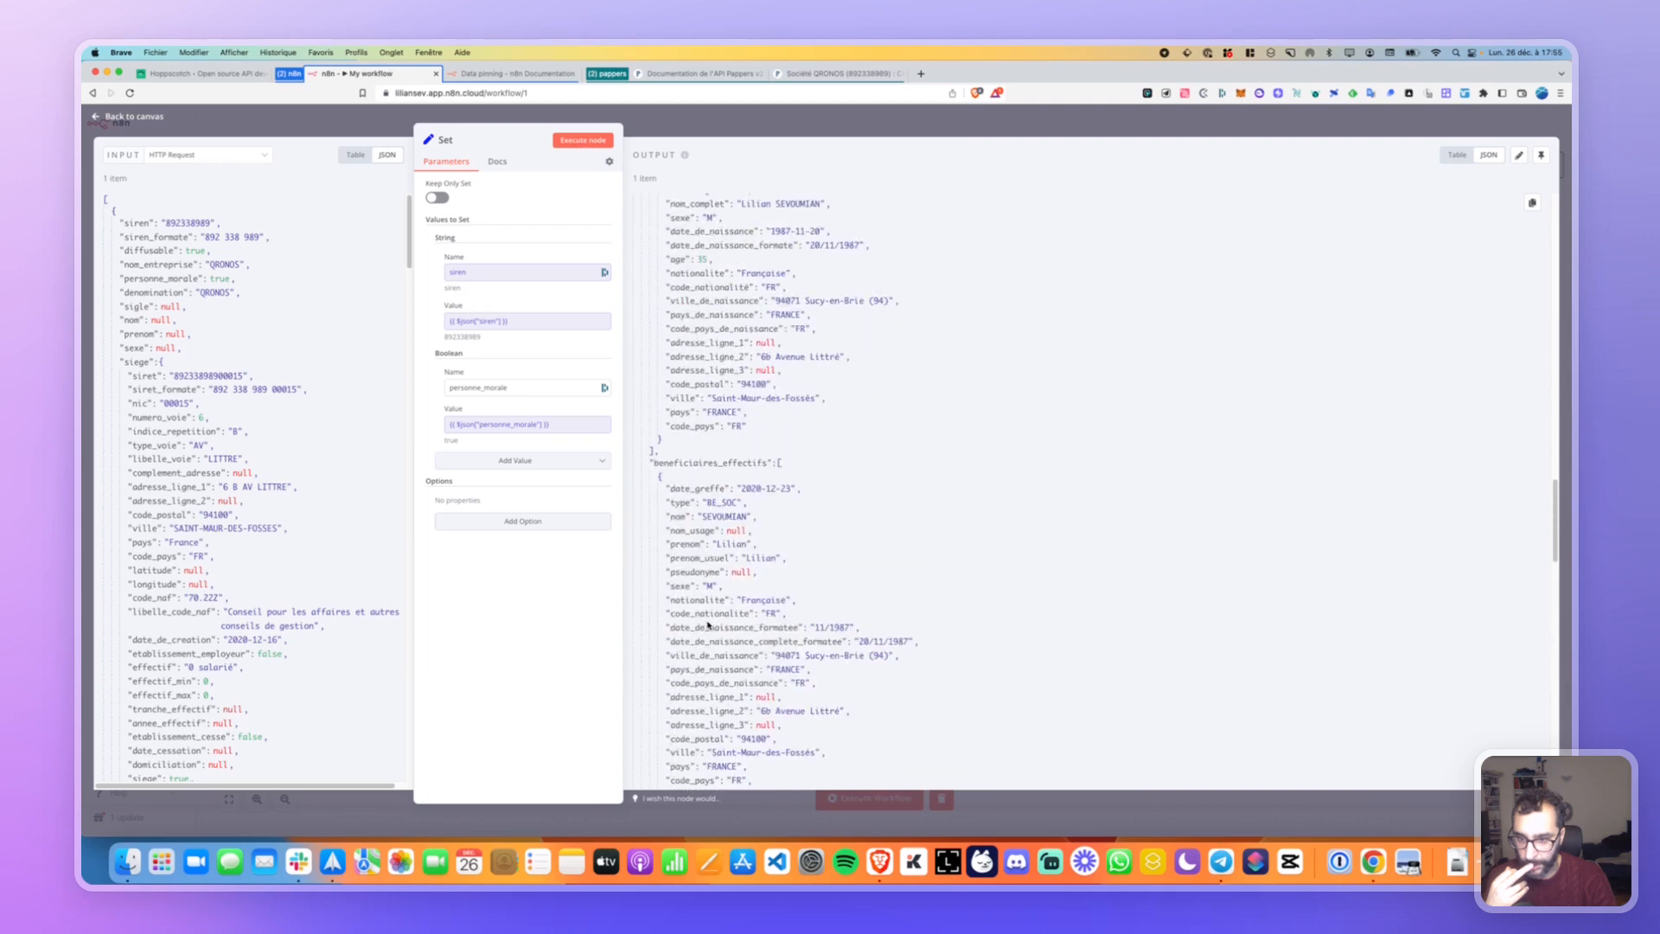
scroll(707, 622, up, 7)
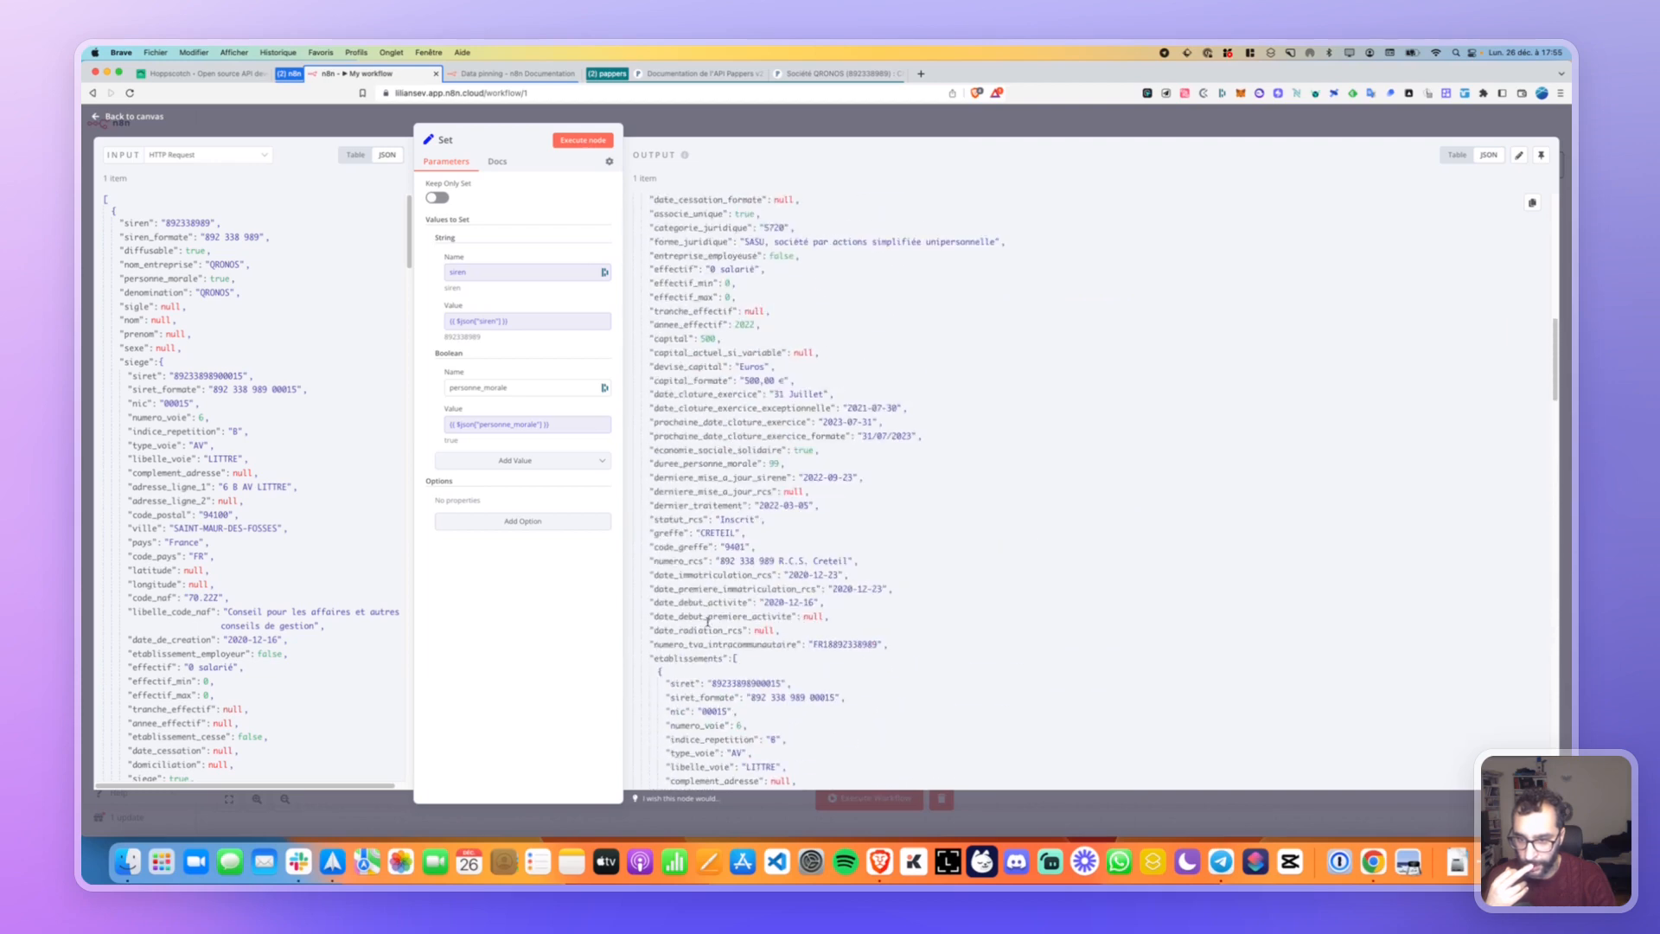
scroll(707, 622, up, 4)
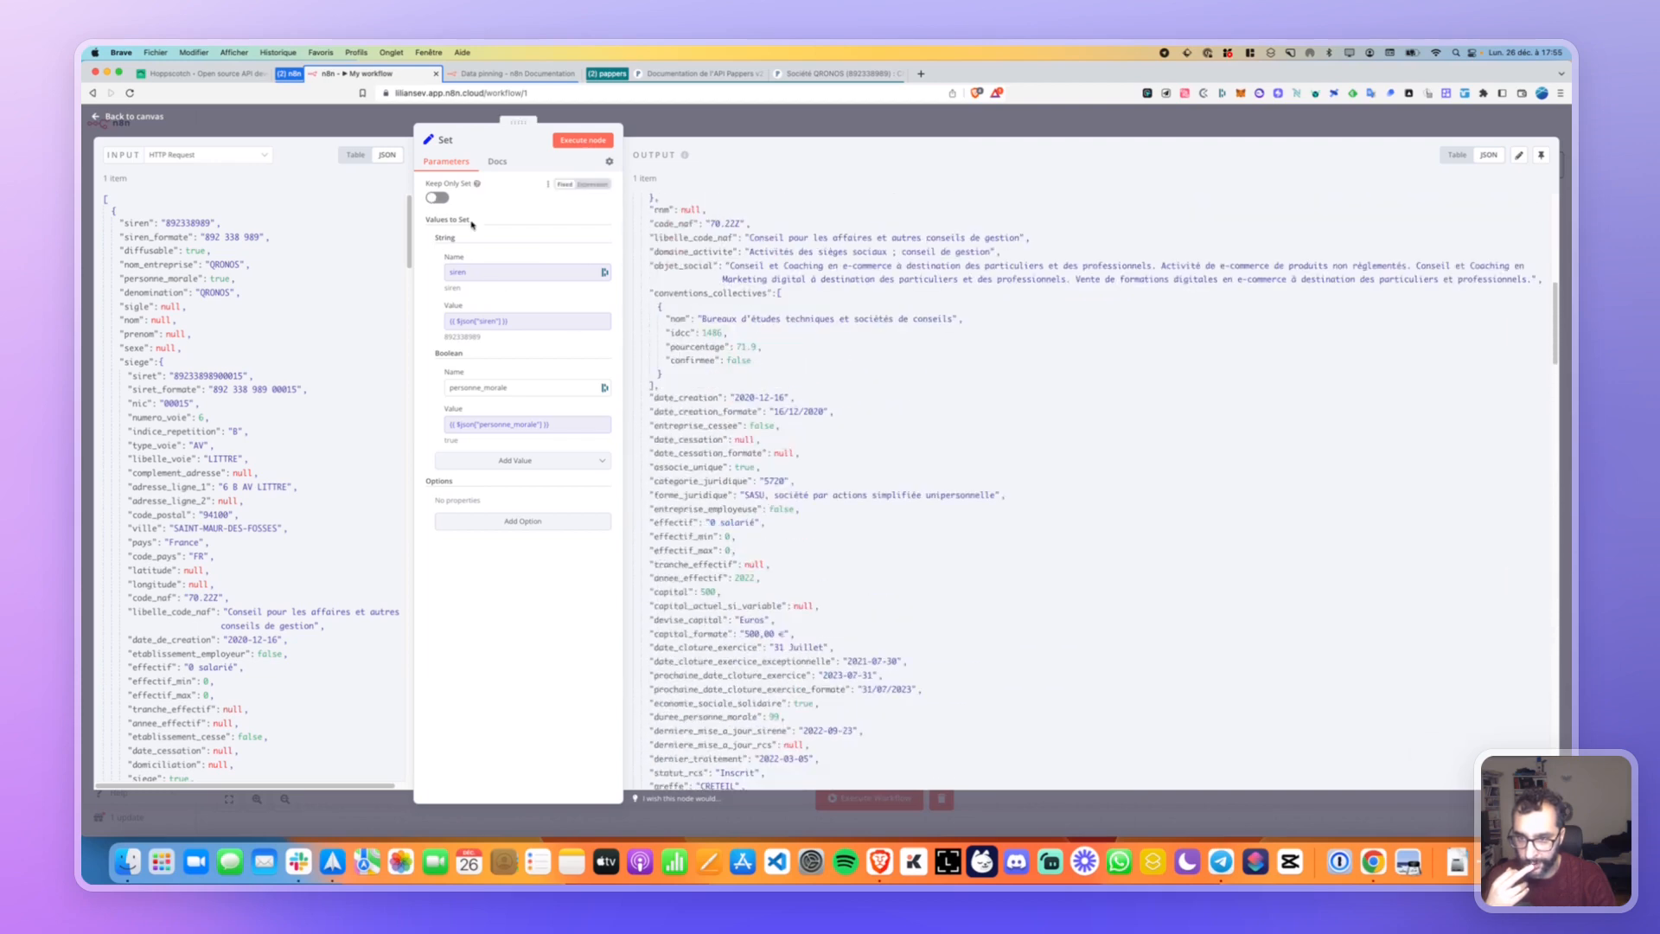
scroll(657, 359, up, 10)
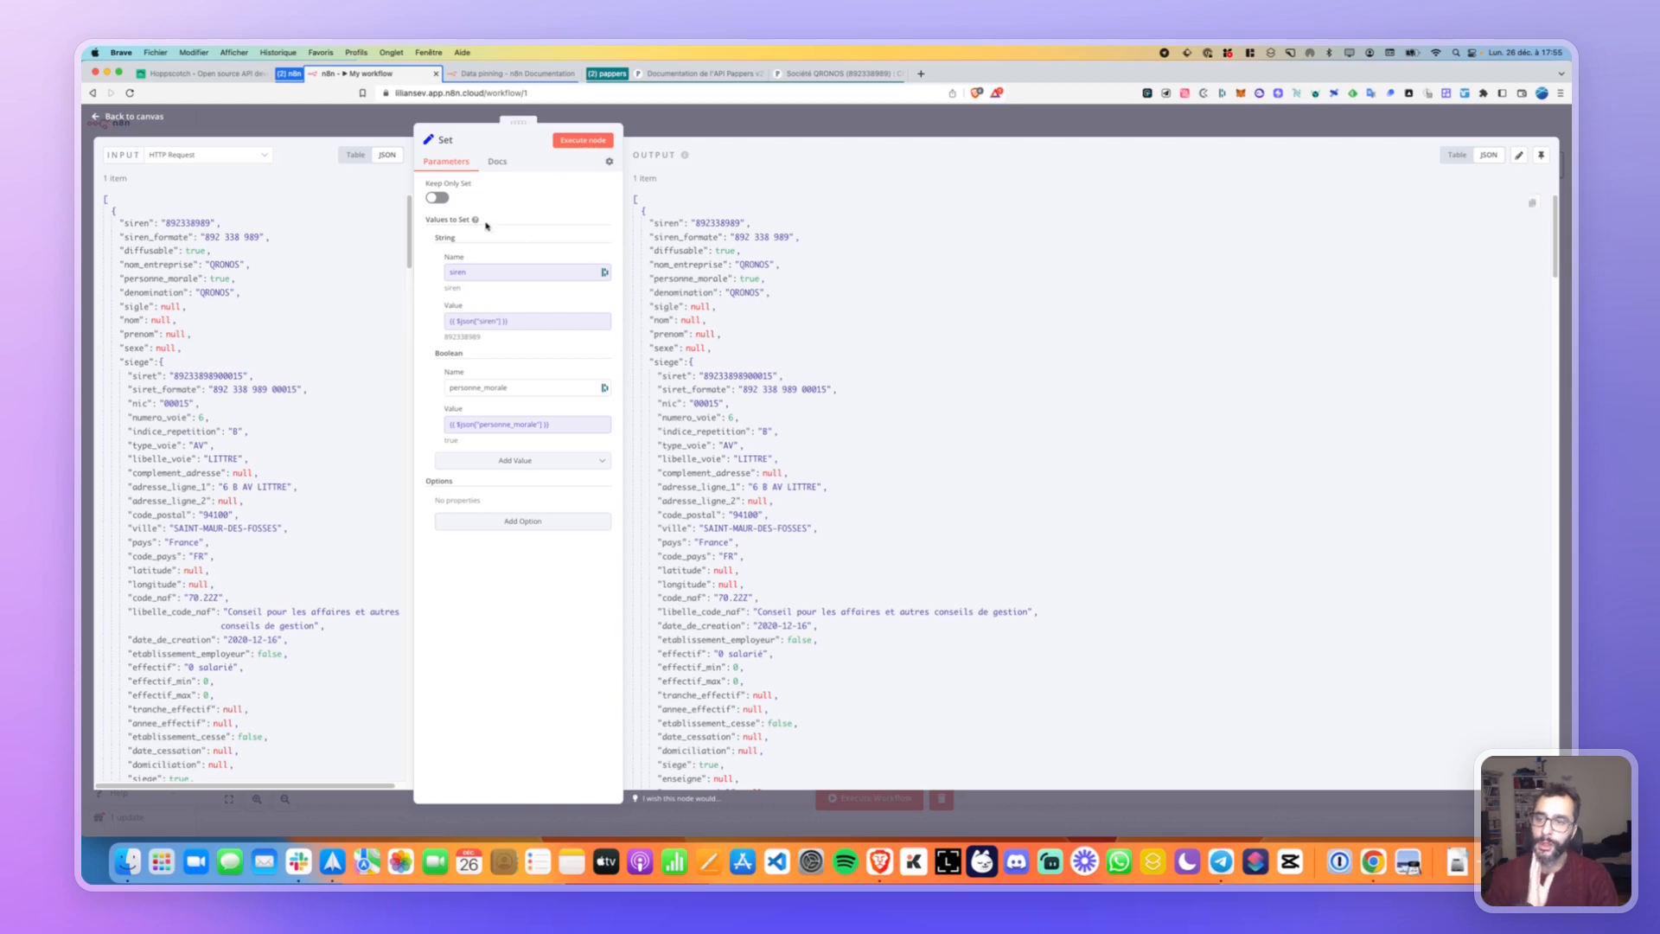
click(95, 123)
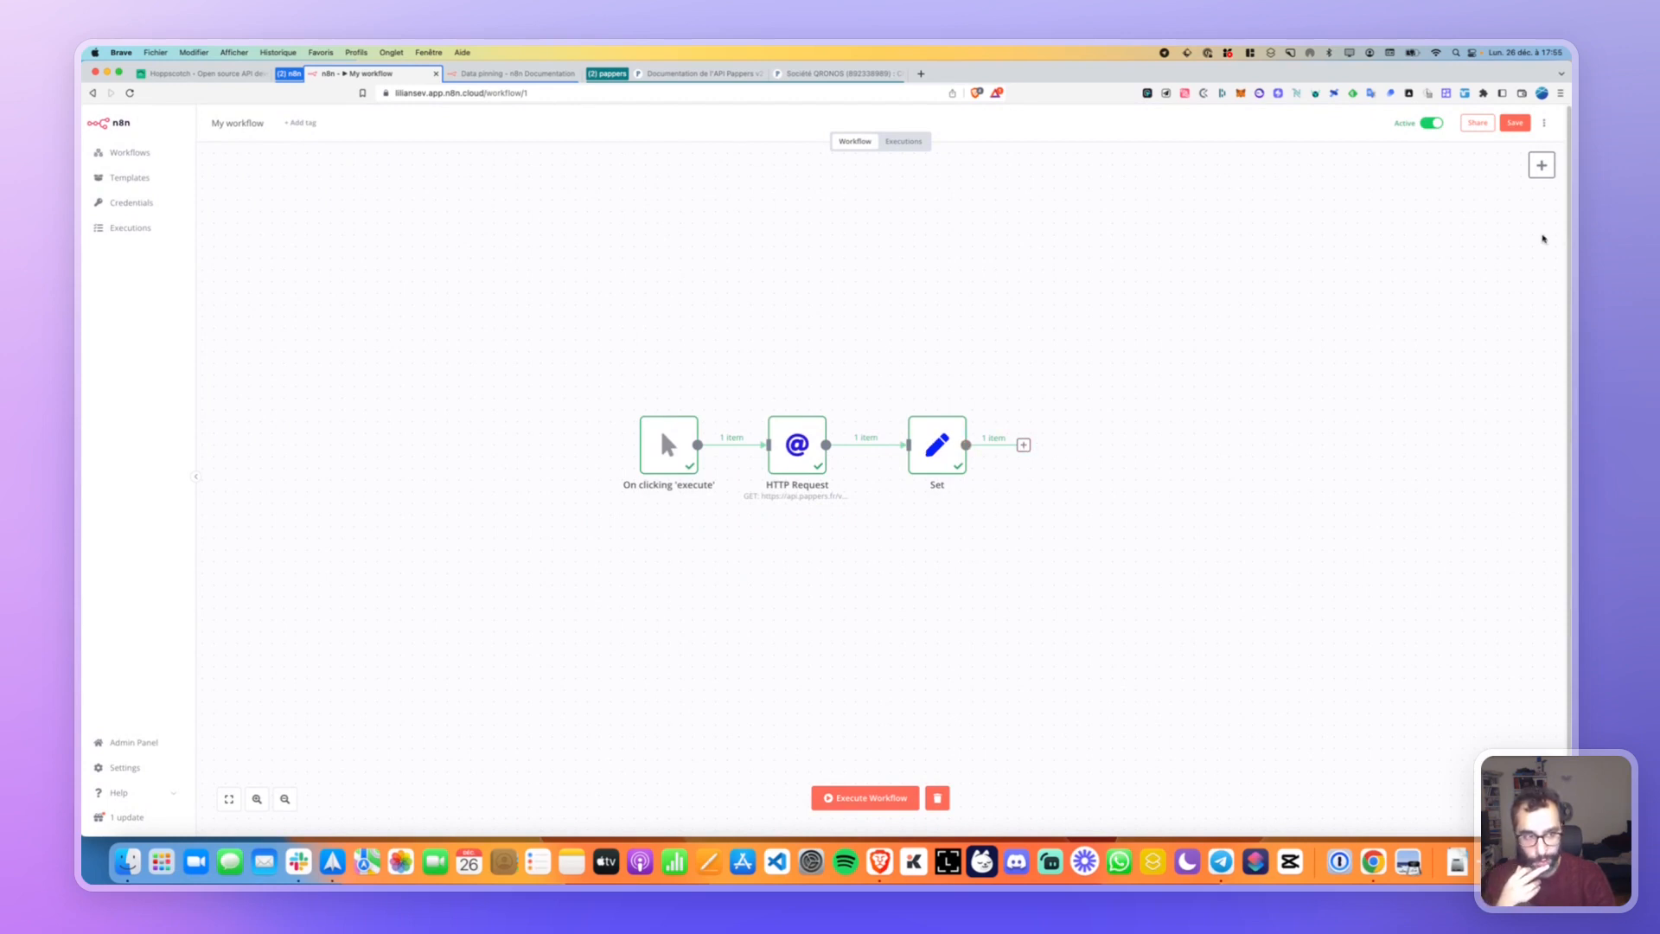
Open the add-node panel, glance at Data Transformation, then list the Flow category nodes.
click(1540, 164)
click(1401, 250)
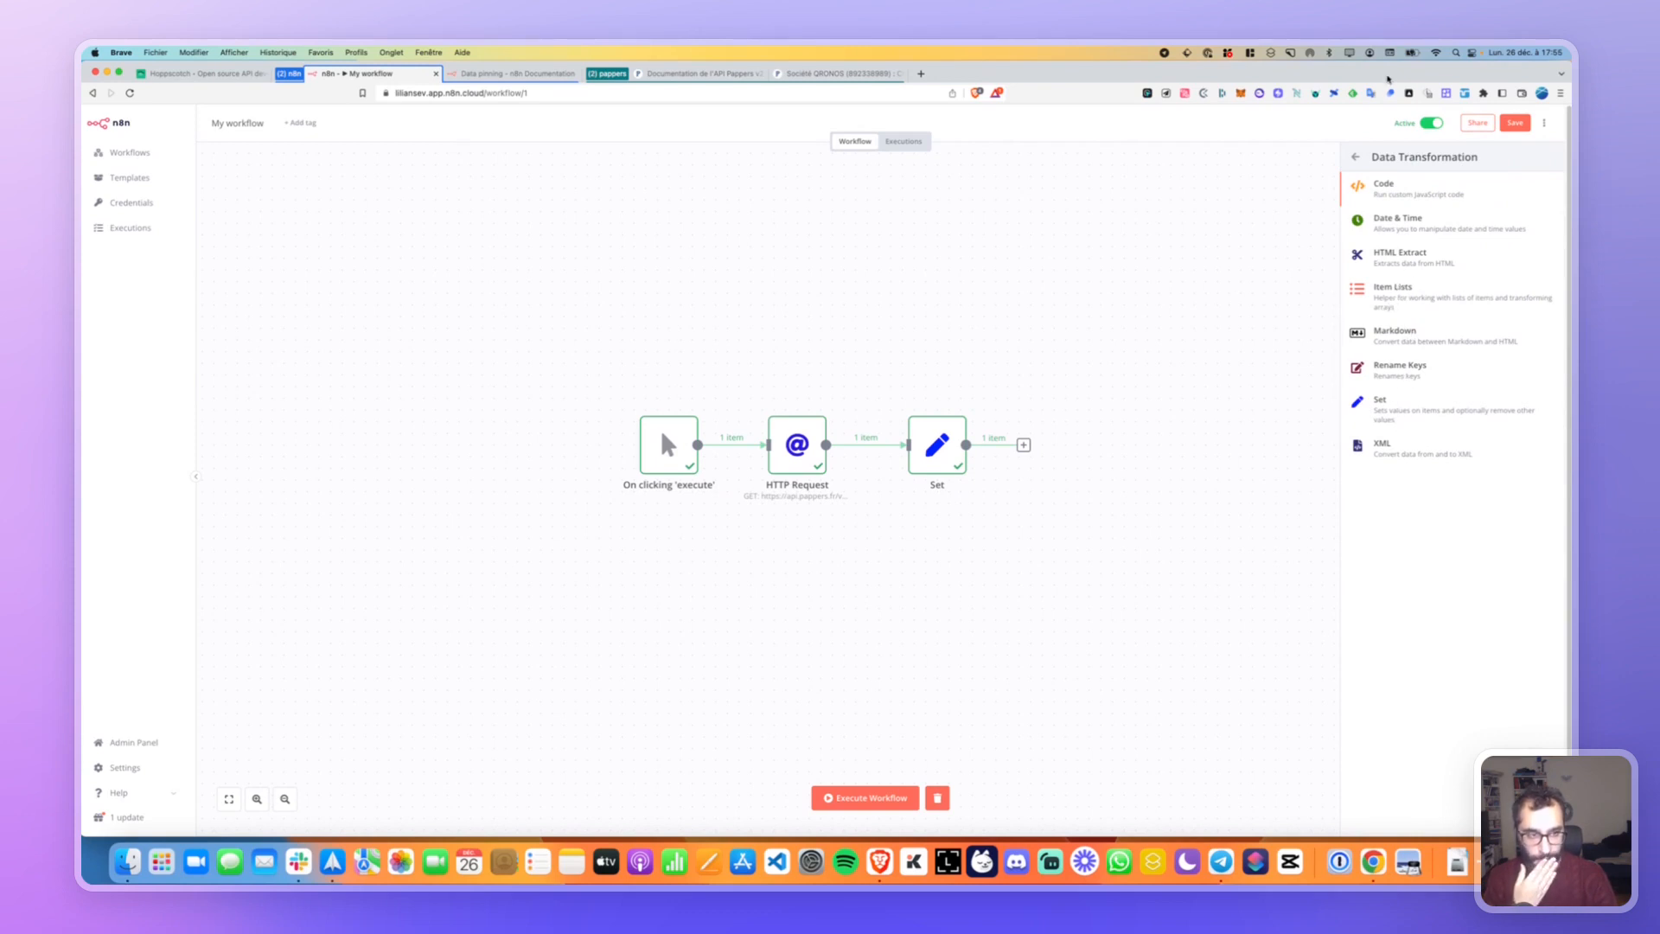
click(1354, 159)
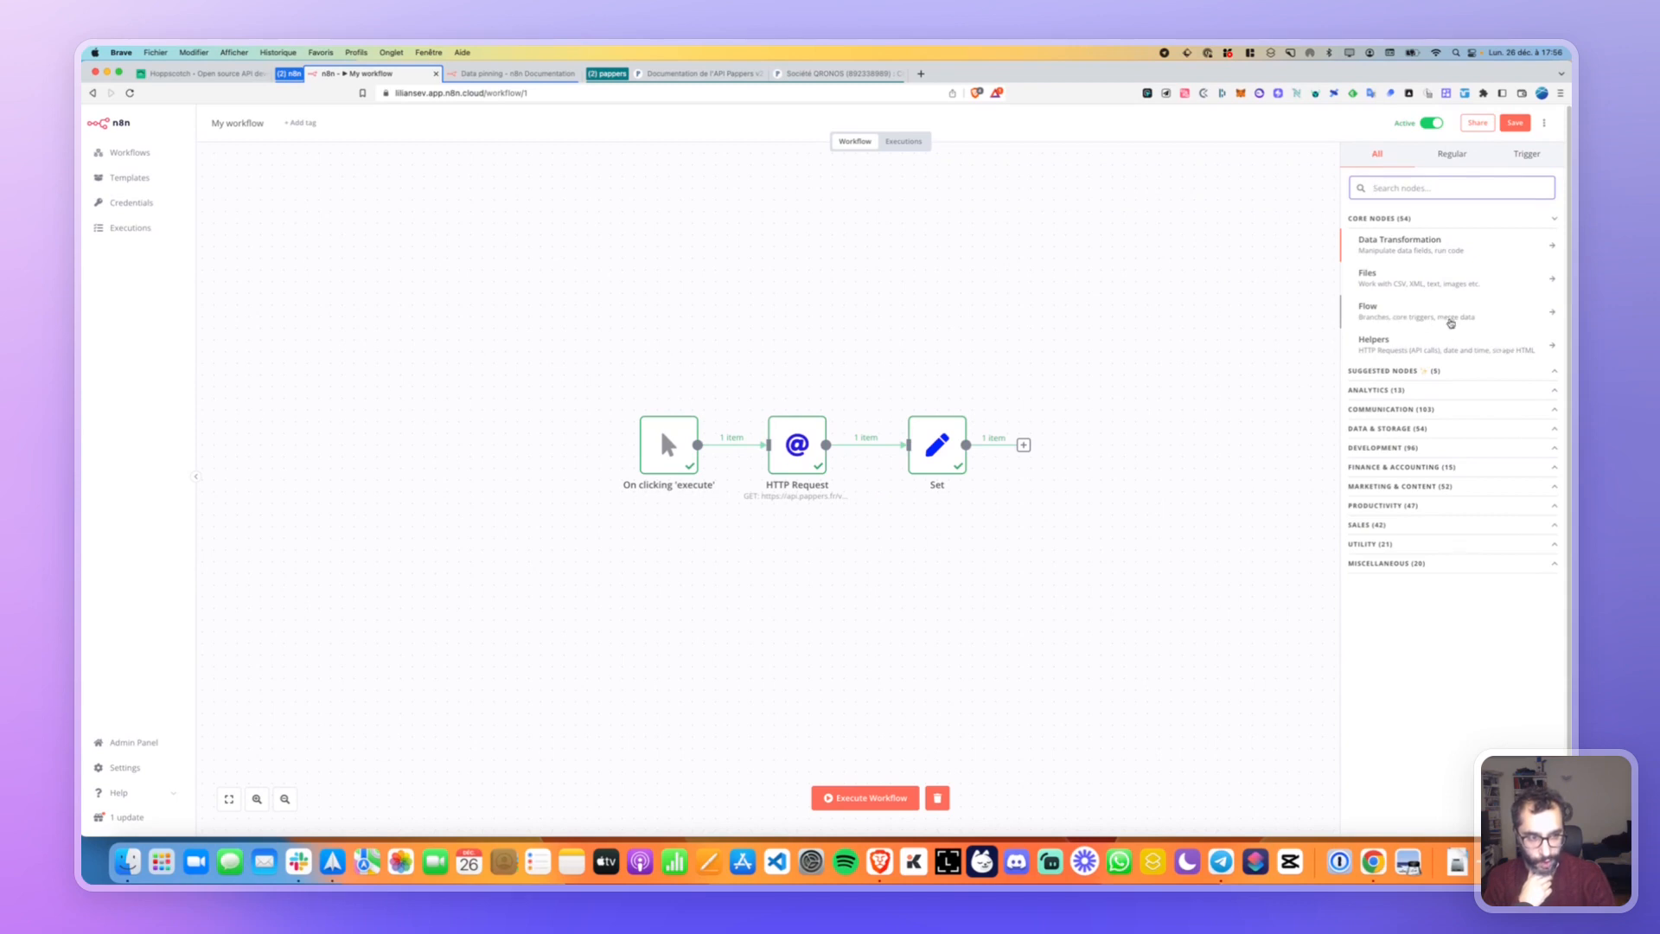
click(1449, 318)
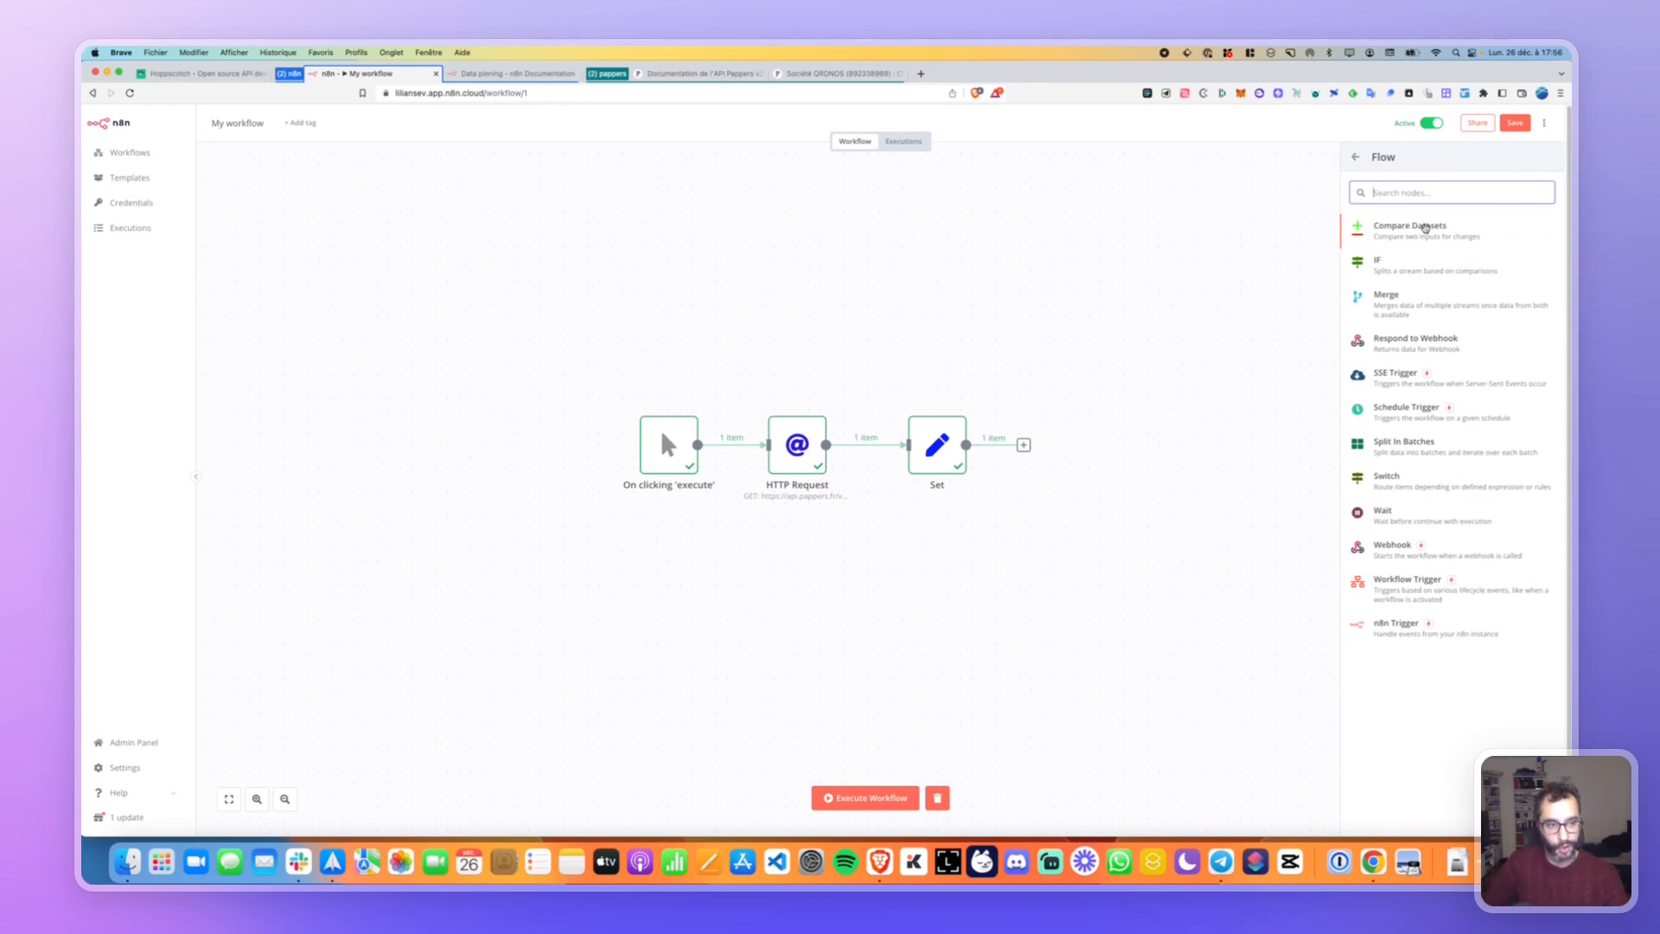
Place a Compare Datasets node after Set, check its differences option, then delete it.
drag(1411, 229, 1089, 454)
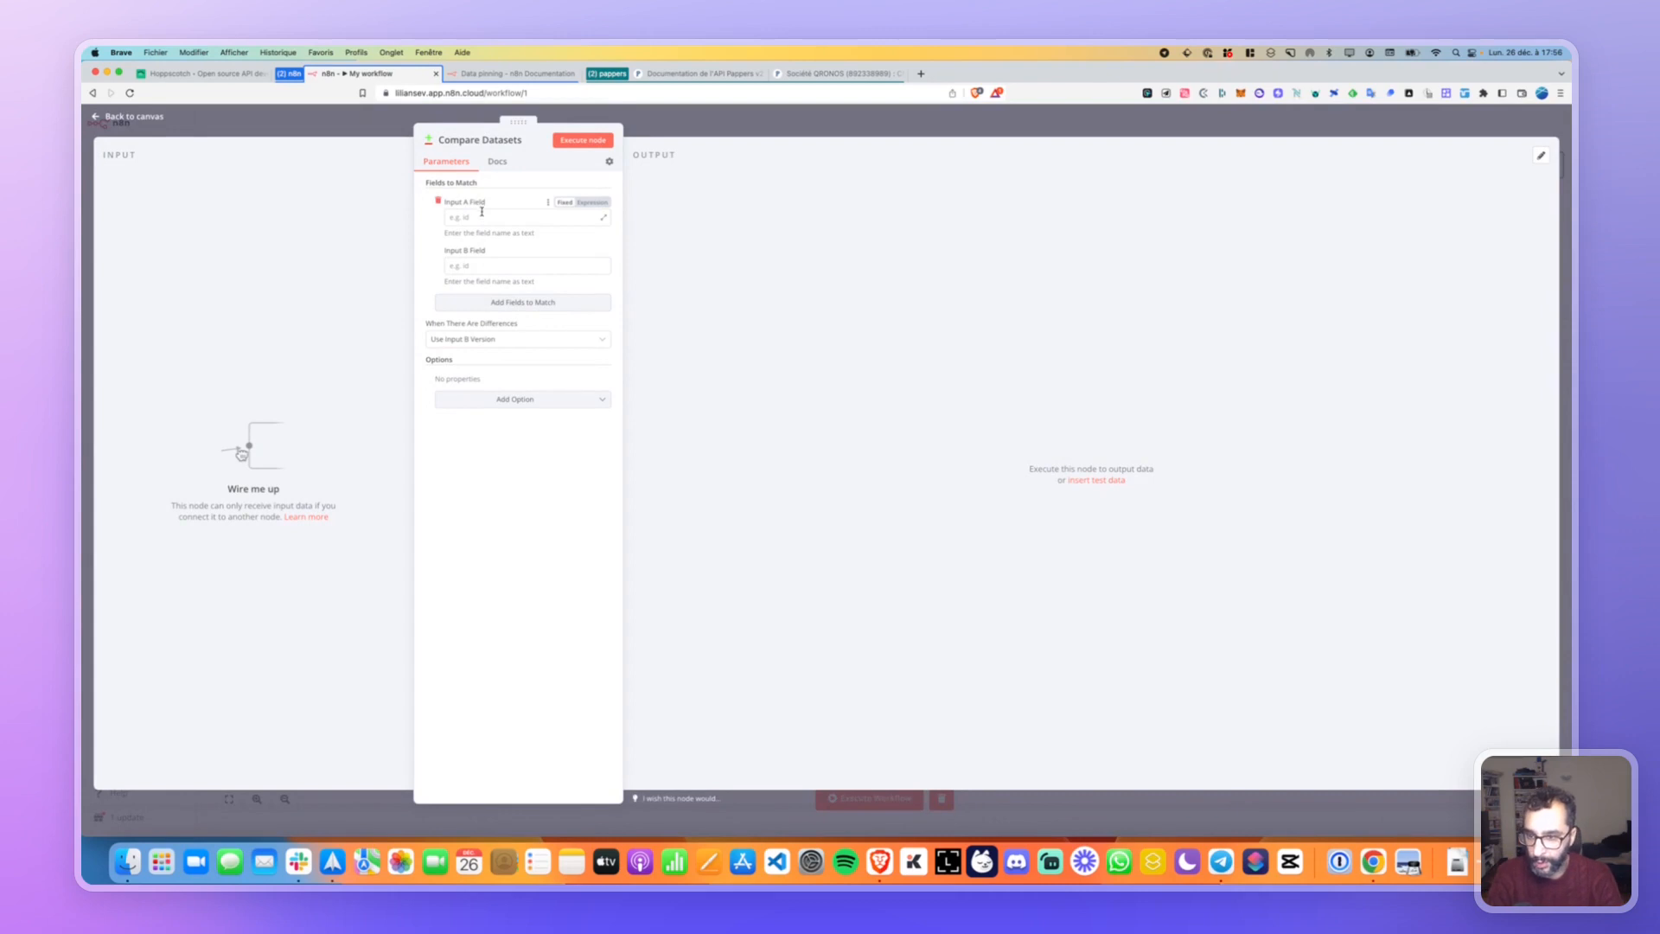
click(520, 344)
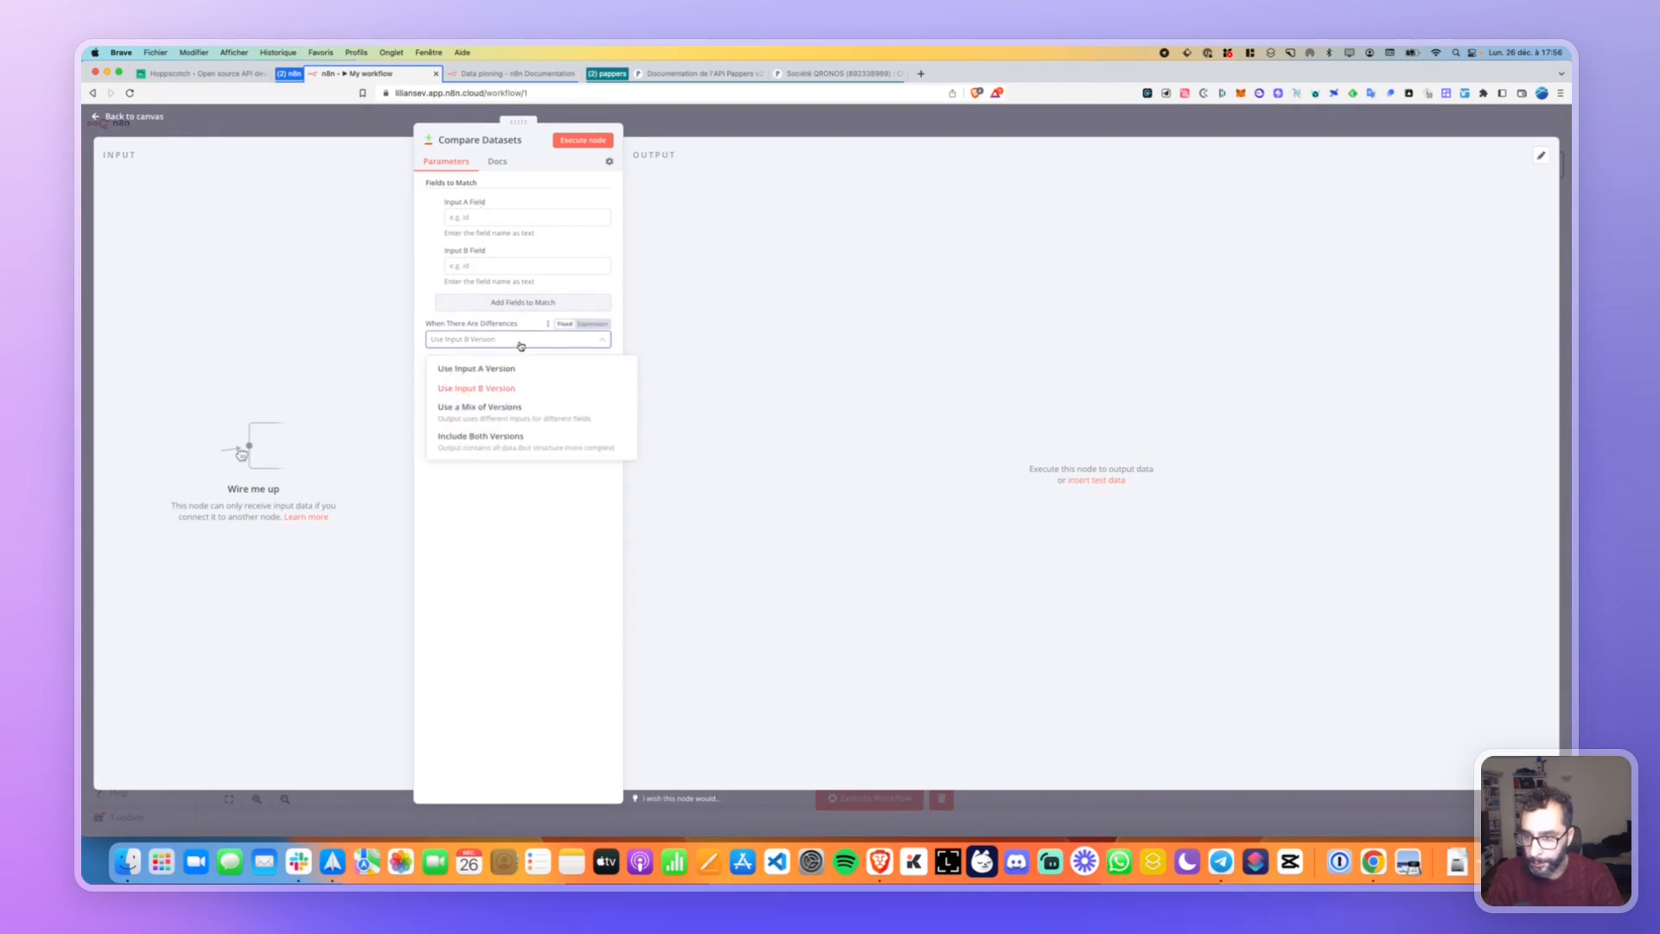
click(519, 344)
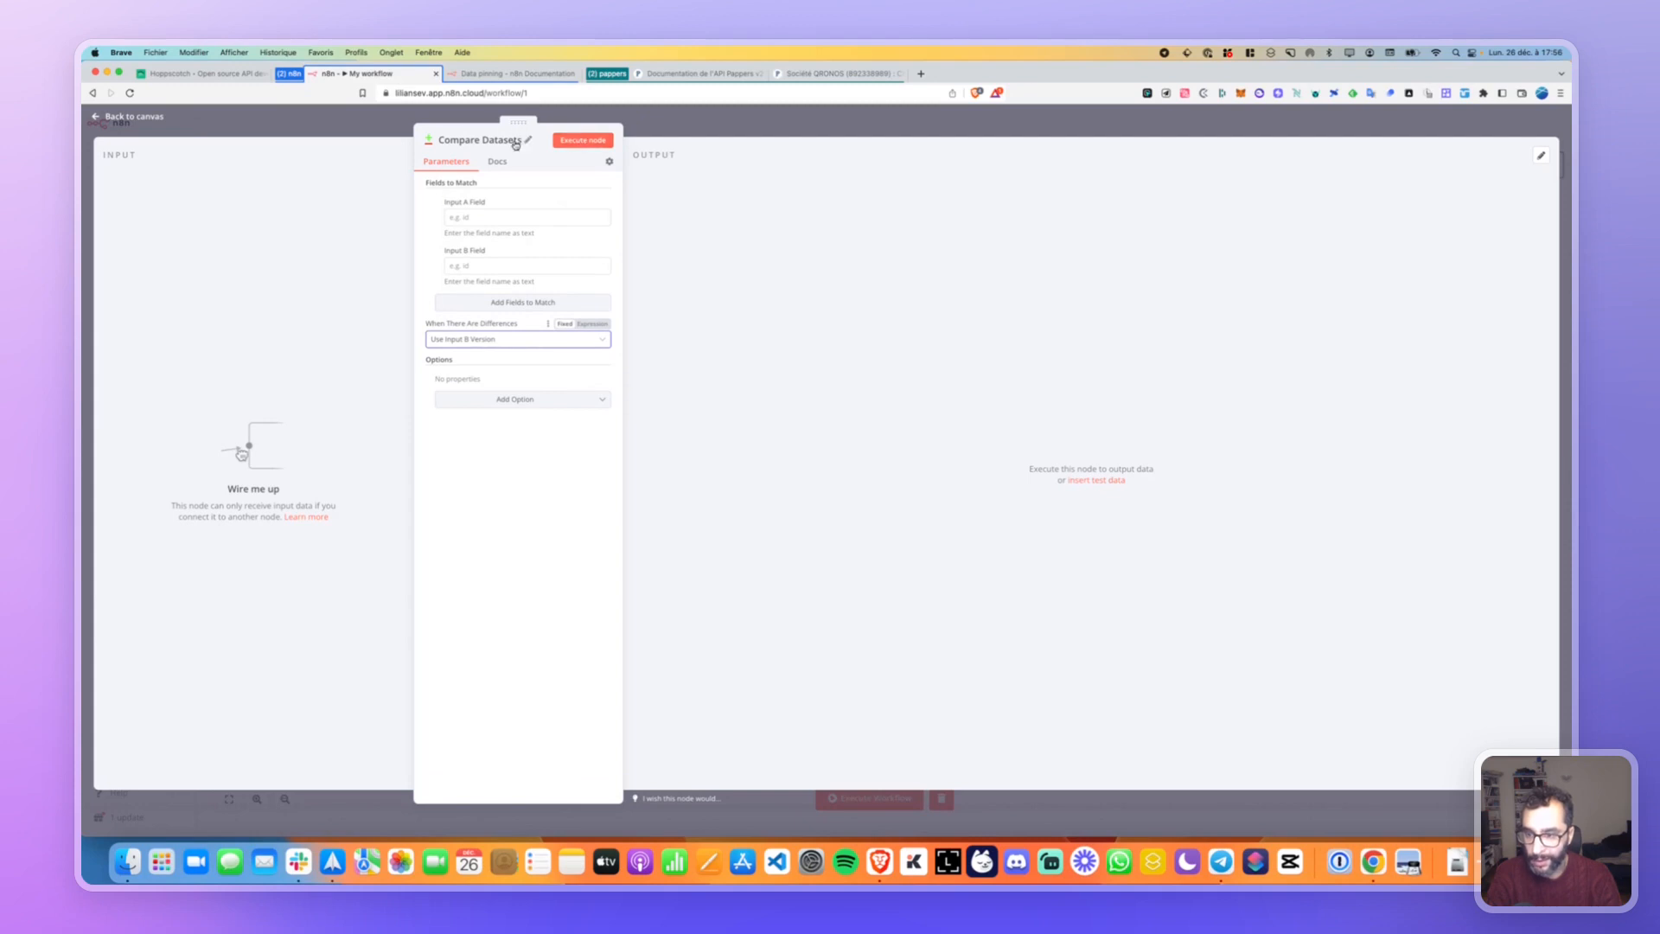
click(129, 119)
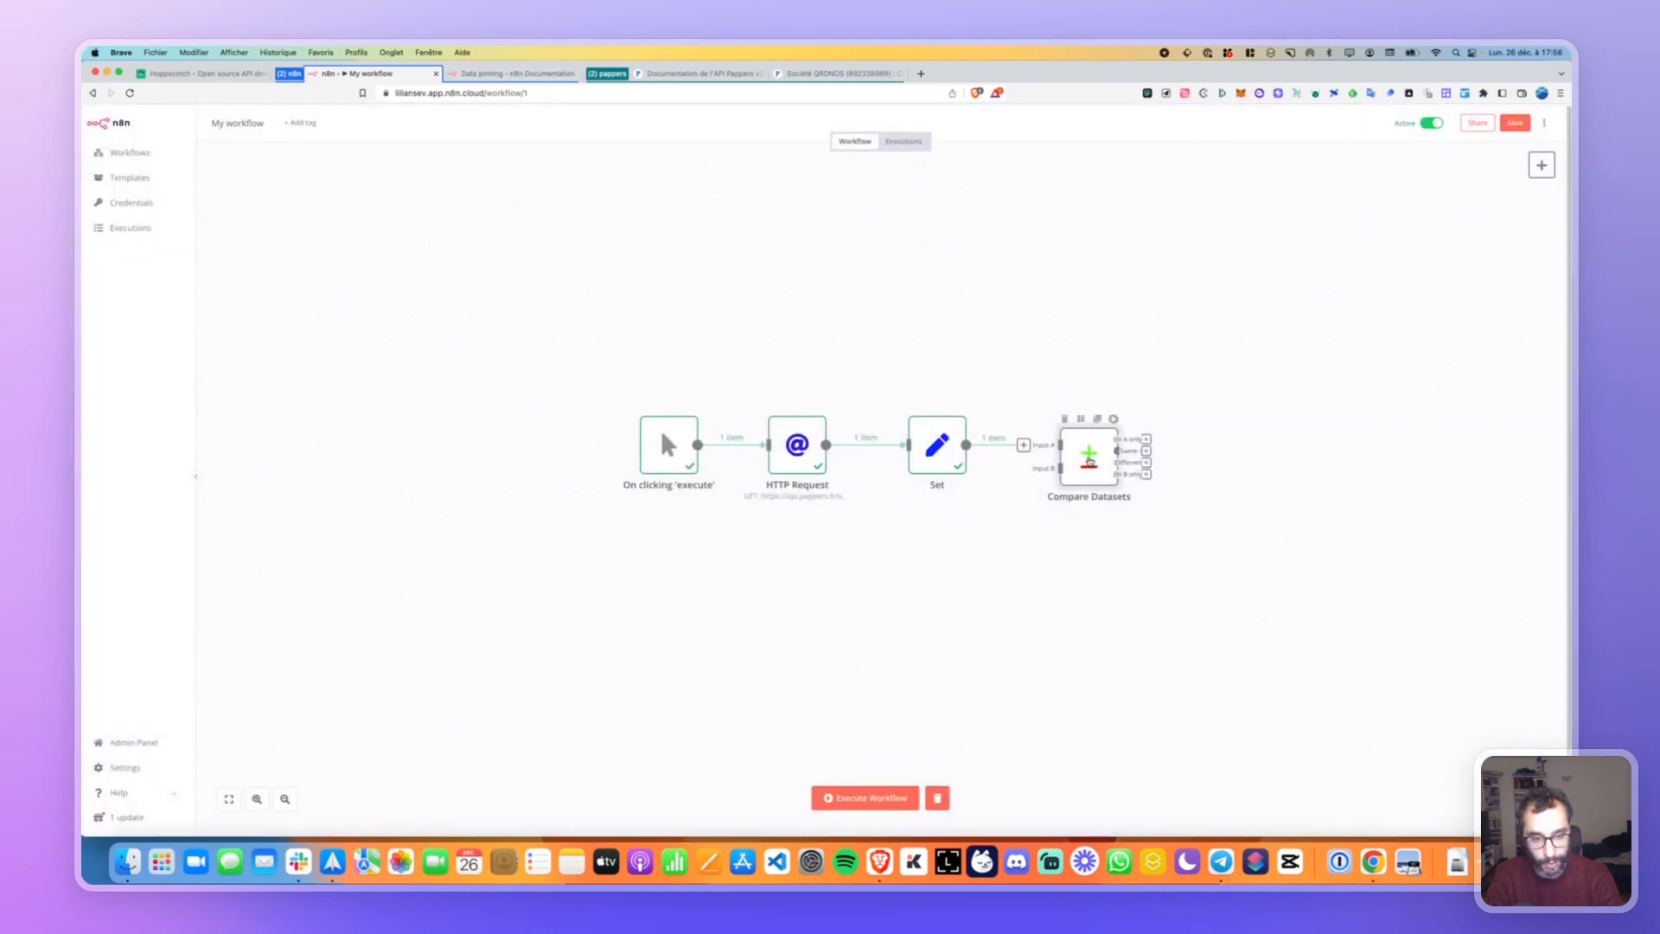
drag(1089, 460, 1088, 448)
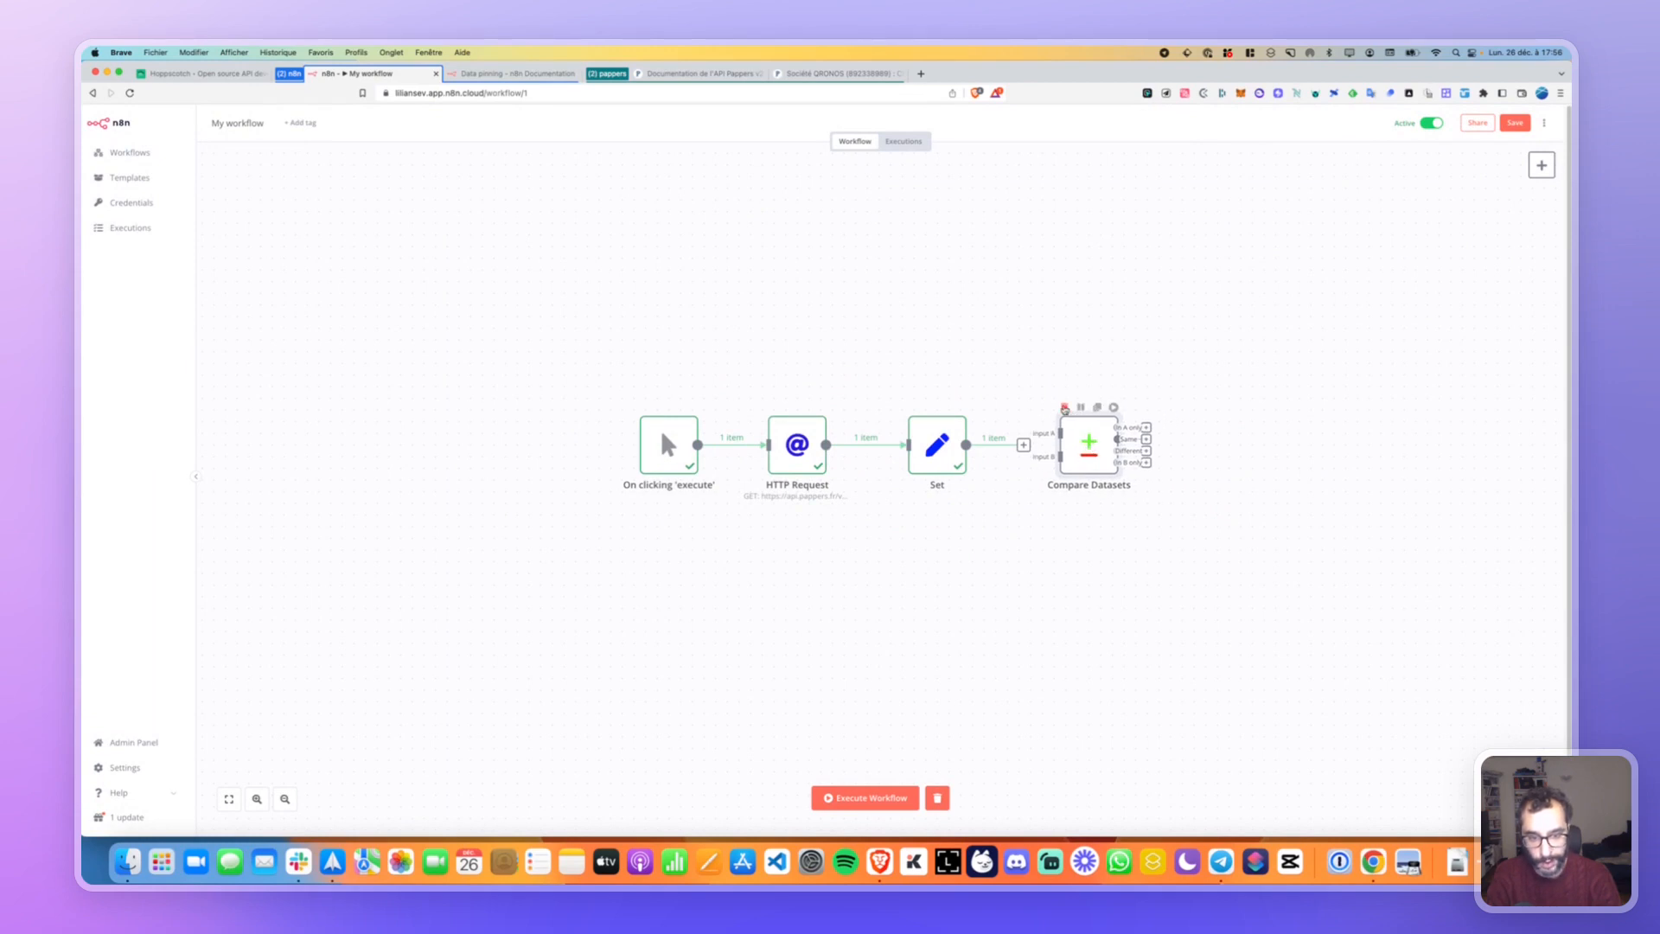
click(1064, 407)
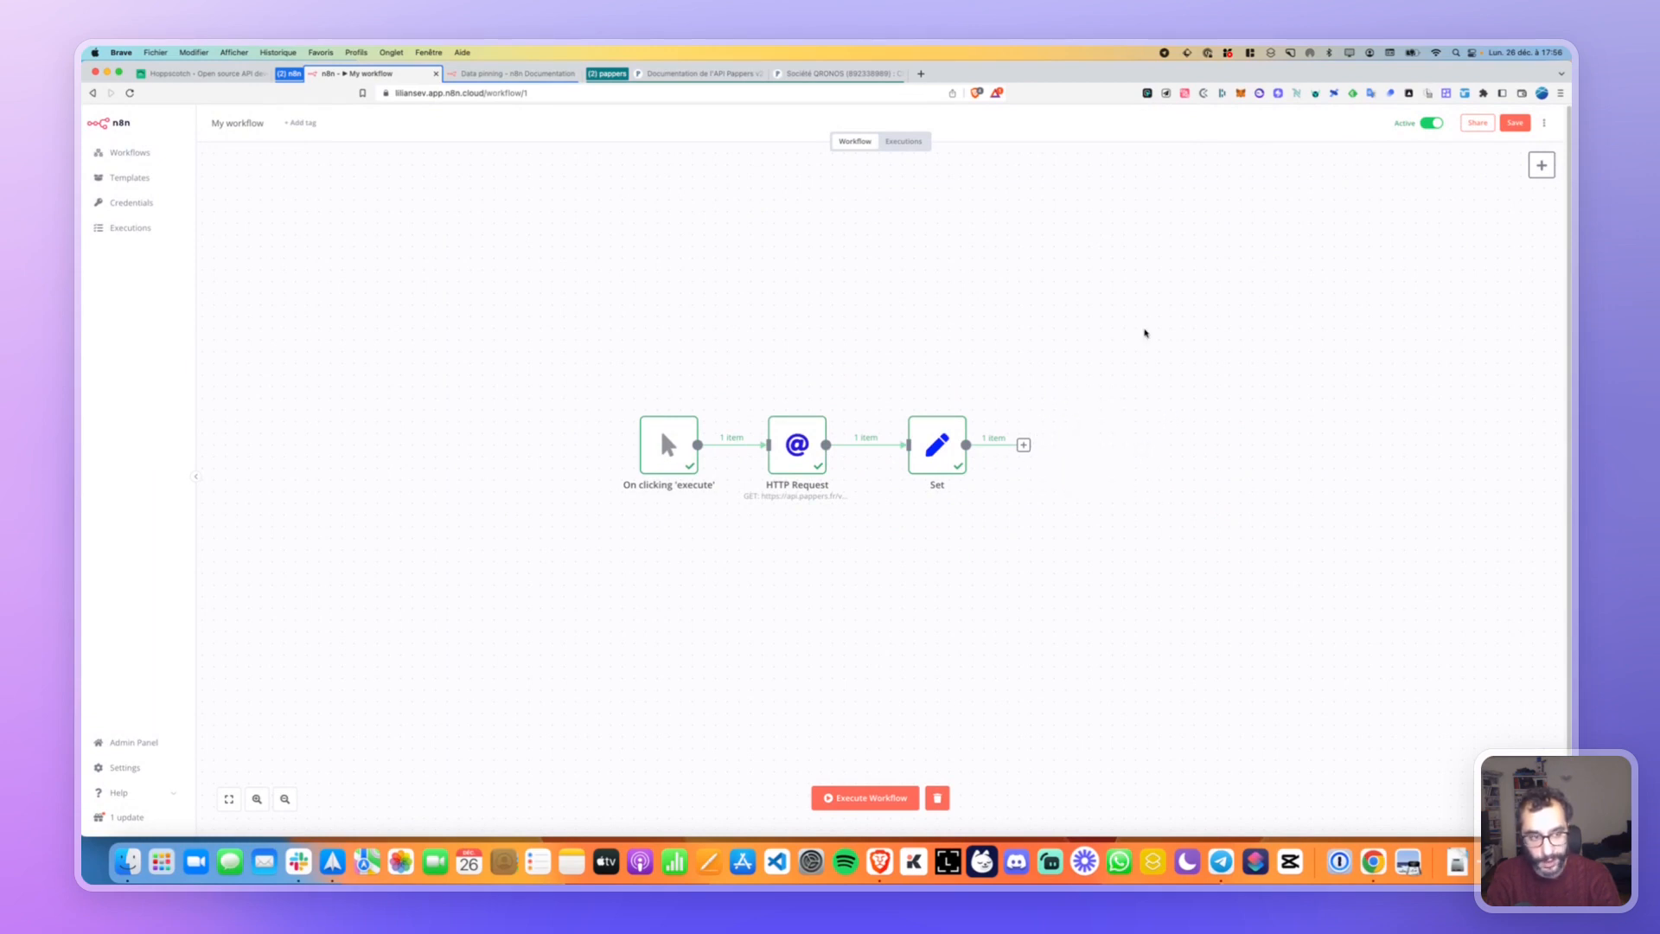
click(1541, 166)
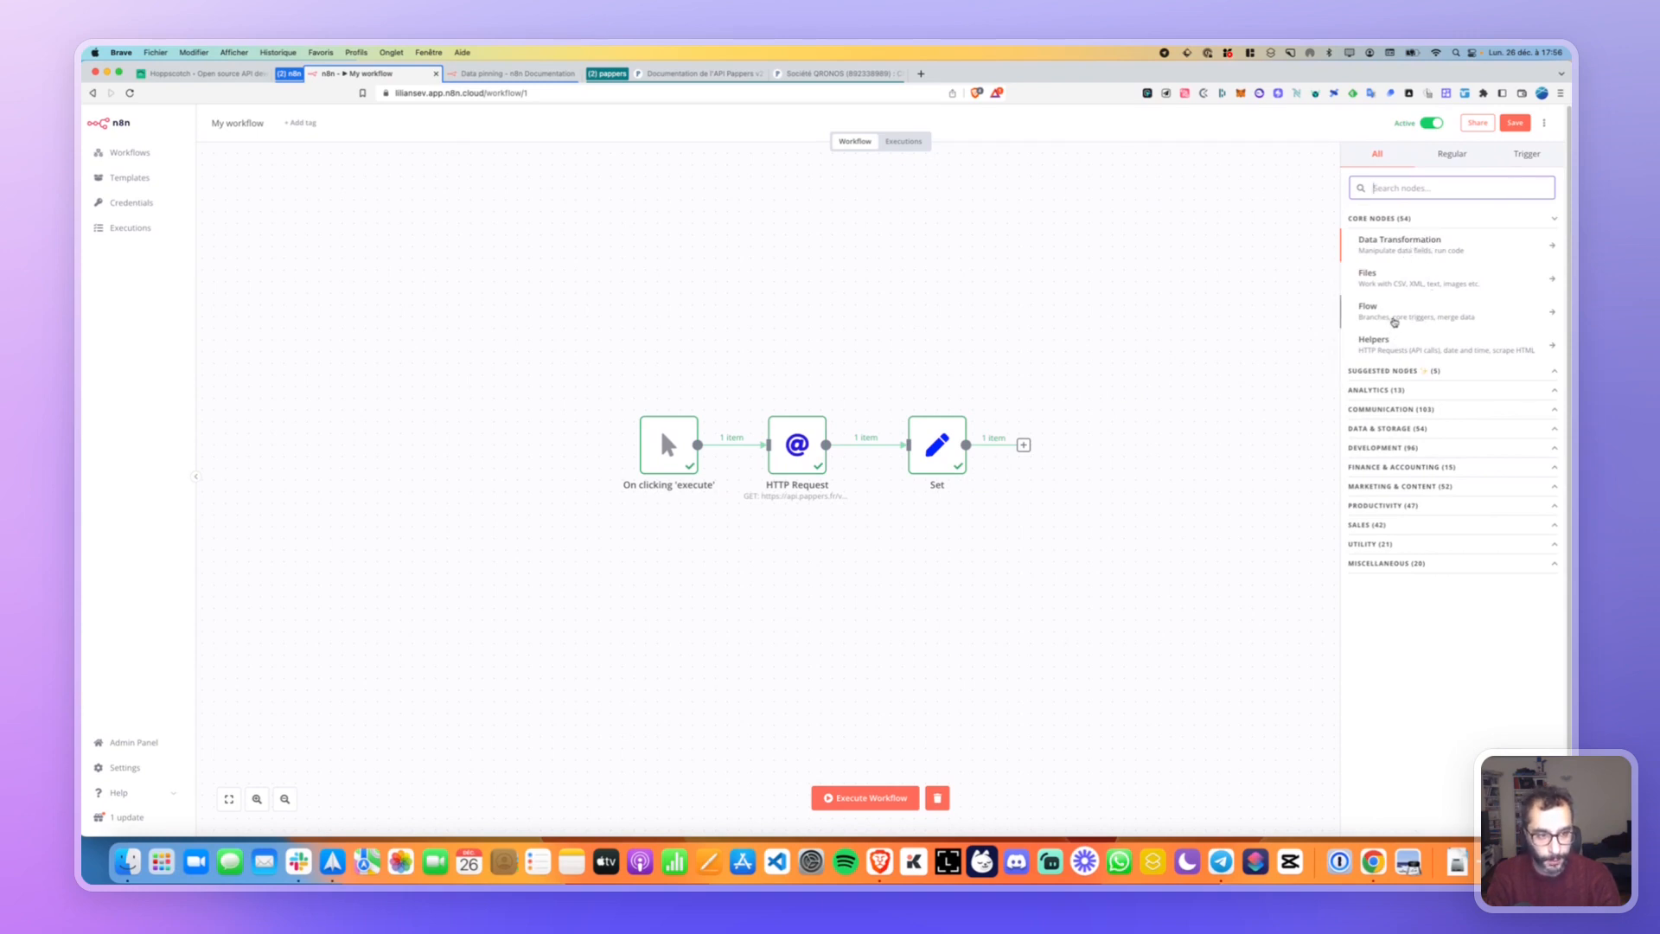
click(1392, 343)
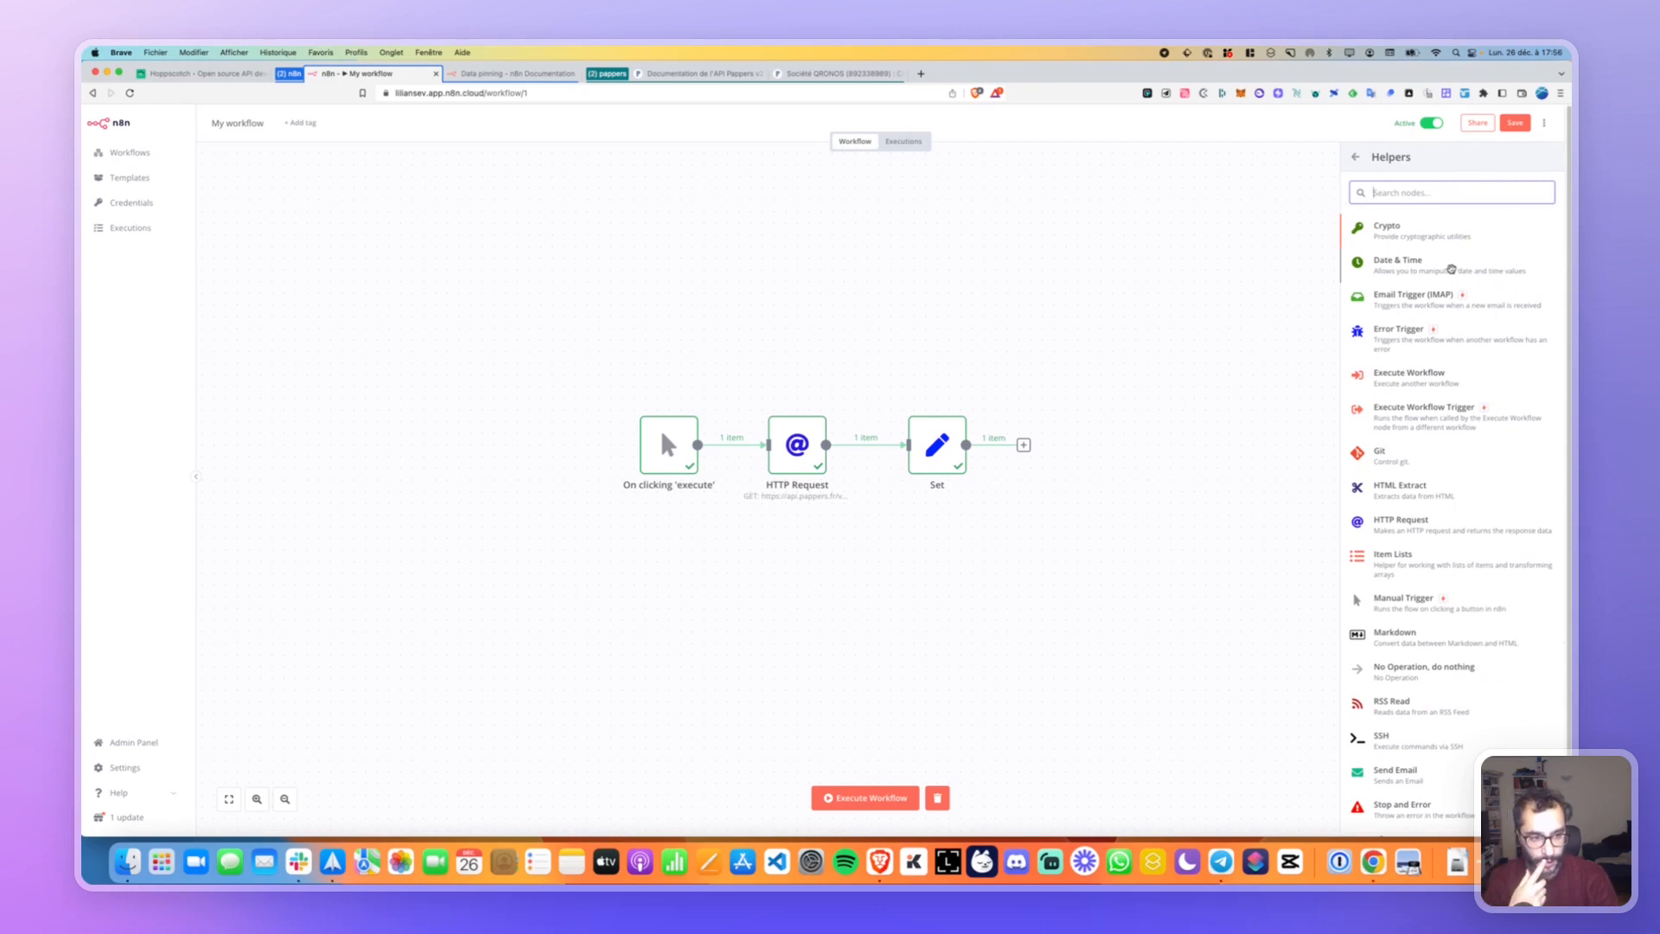
scroll(1414, 483, down, 1)
scroll(1415, 483, down, 1)
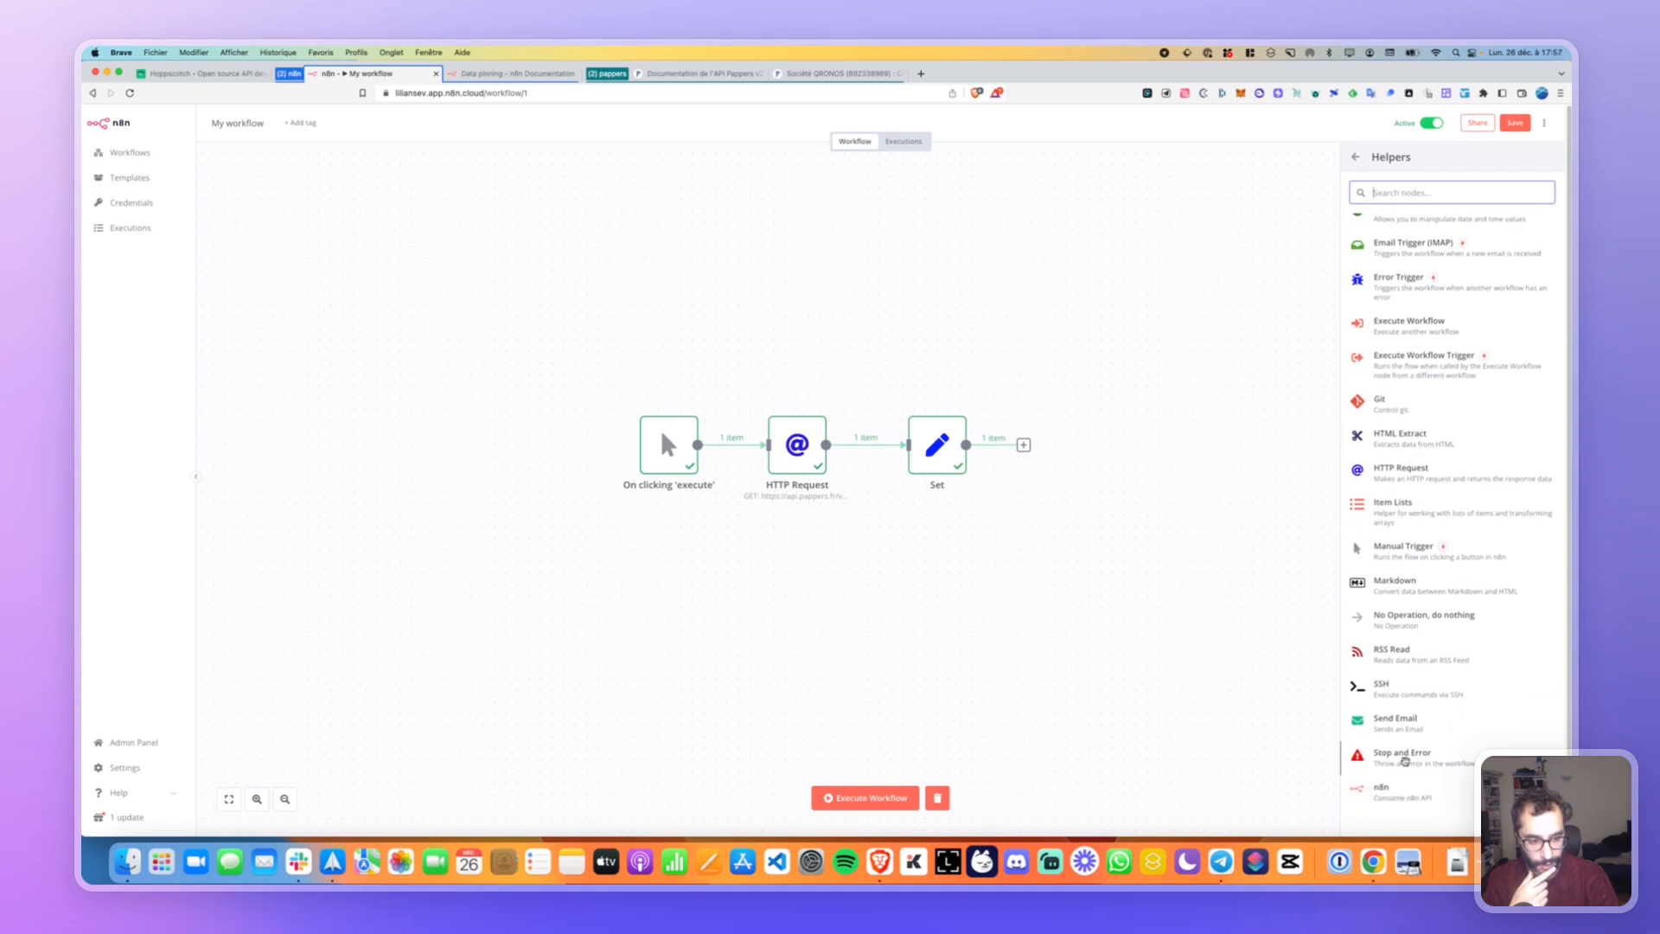
scroll(1412, 774, down, 1)
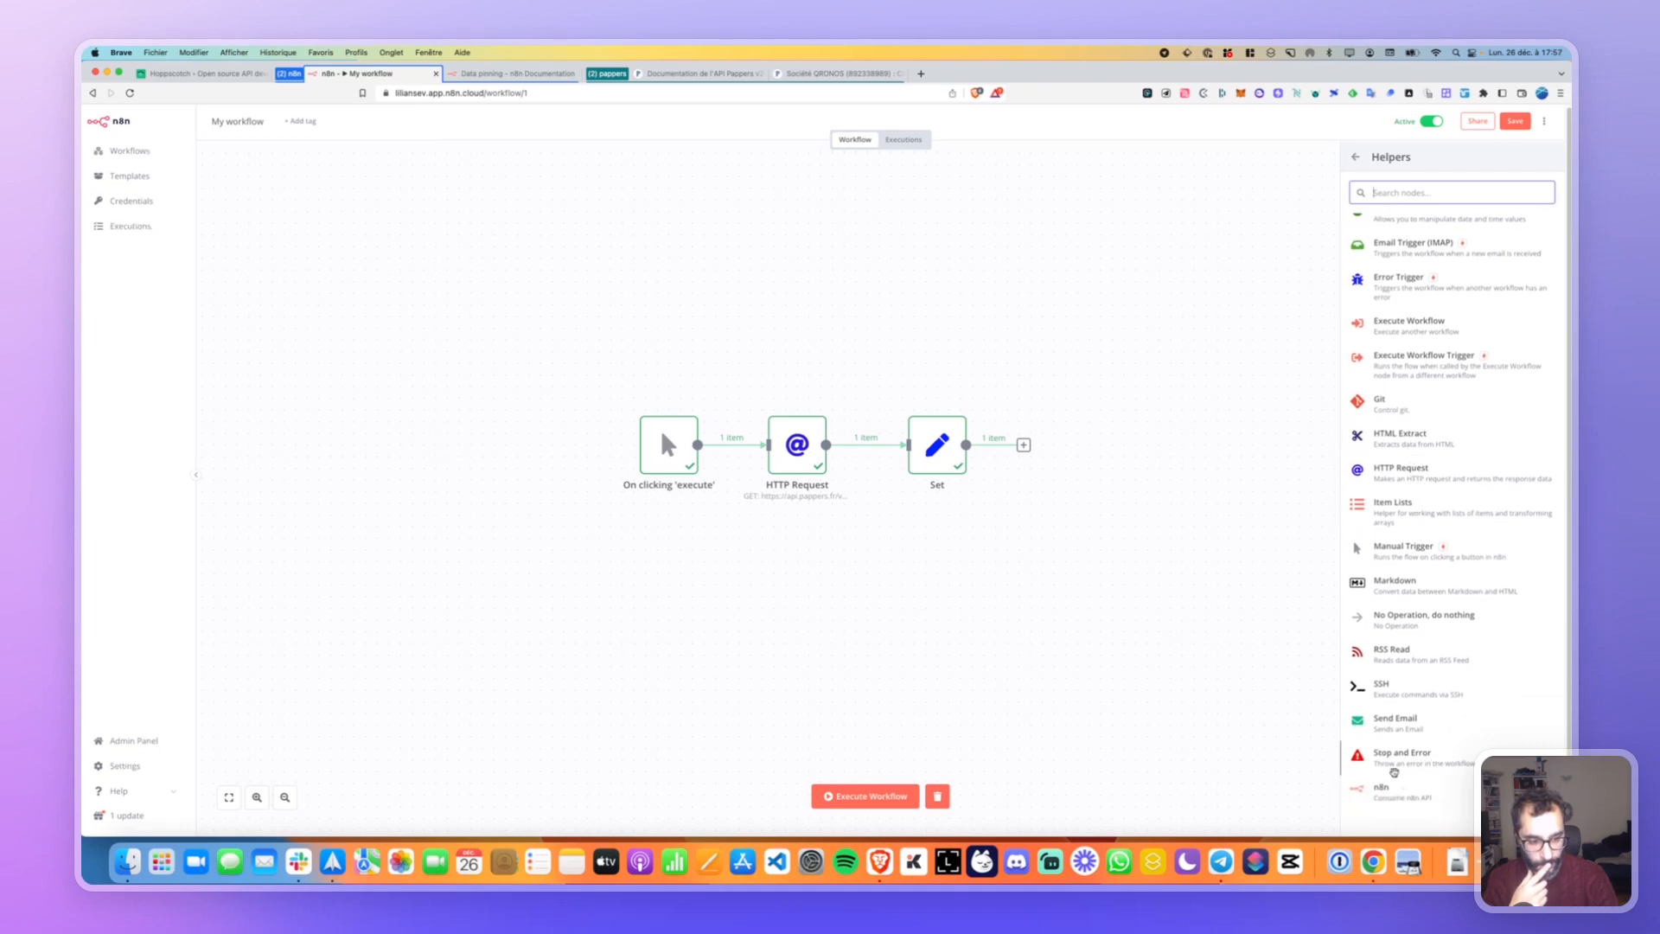
scroll(1390, 270, up, 2)
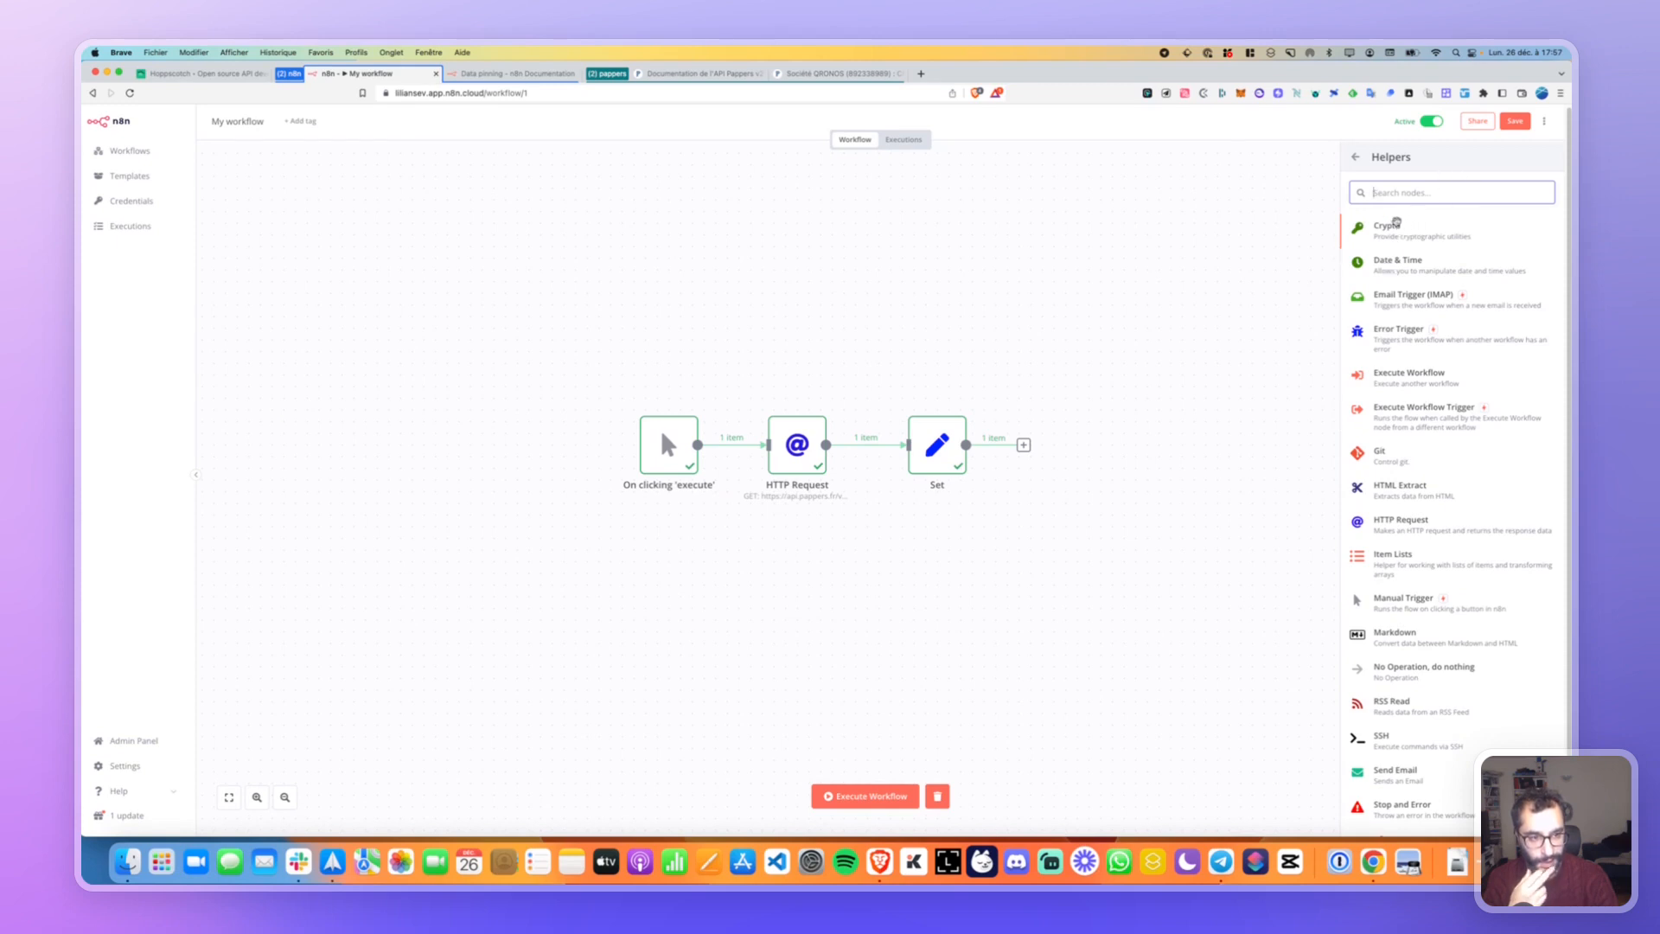
click(1357, 159)
click(1422, 302)
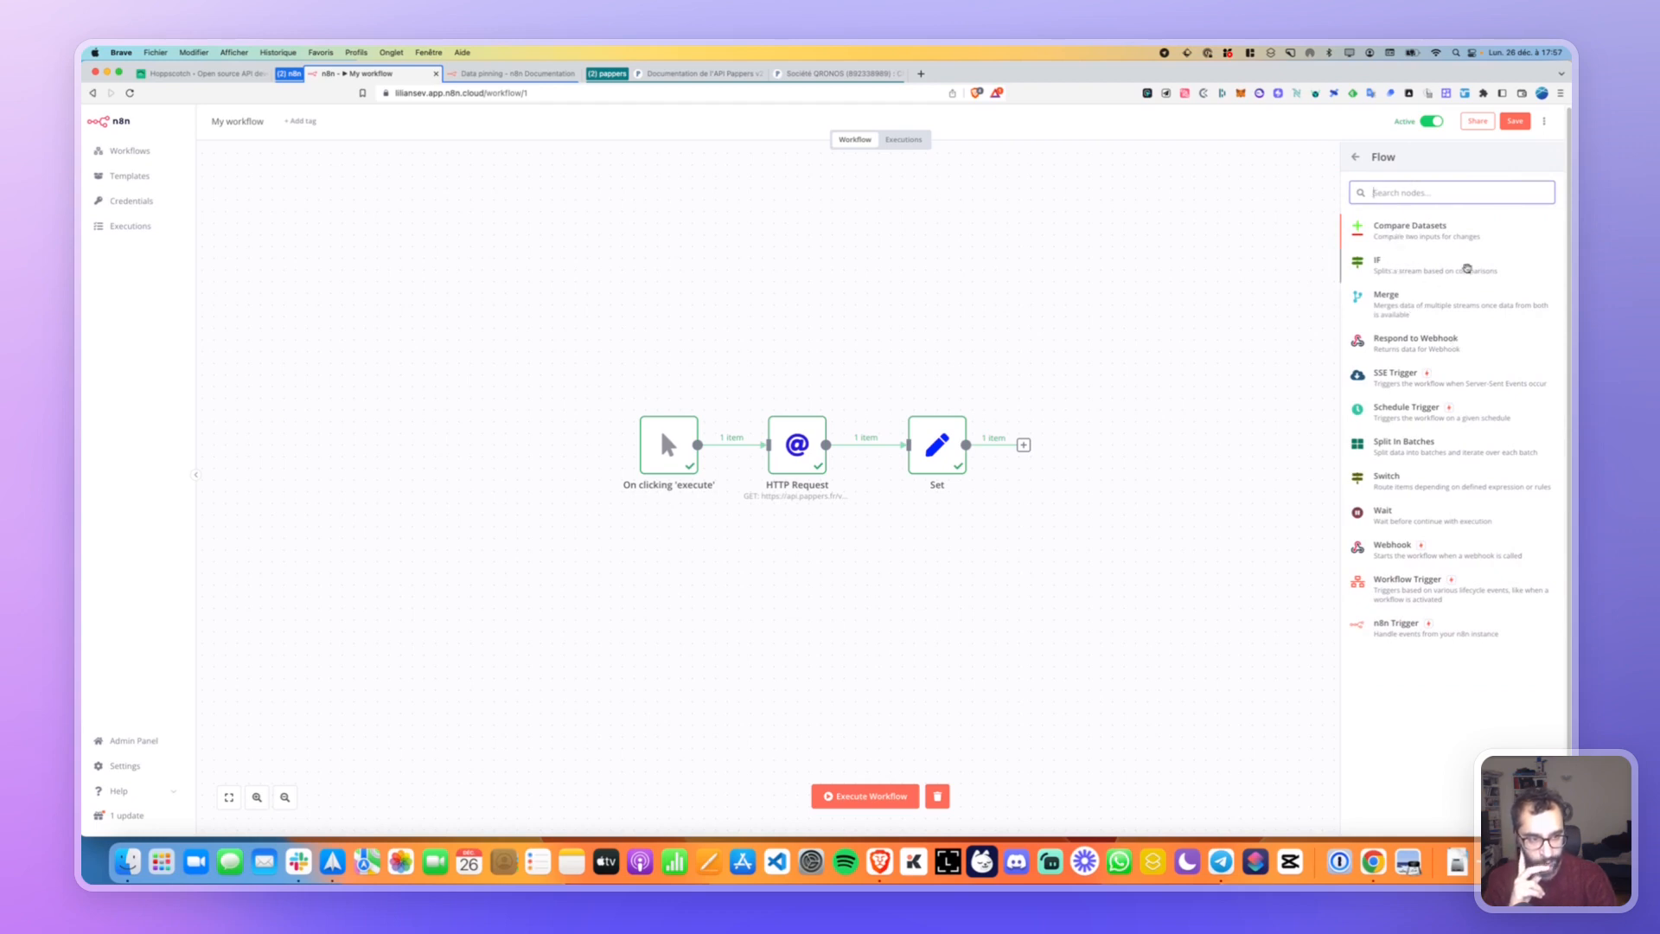
drag(1390, 270, 1067, 396)
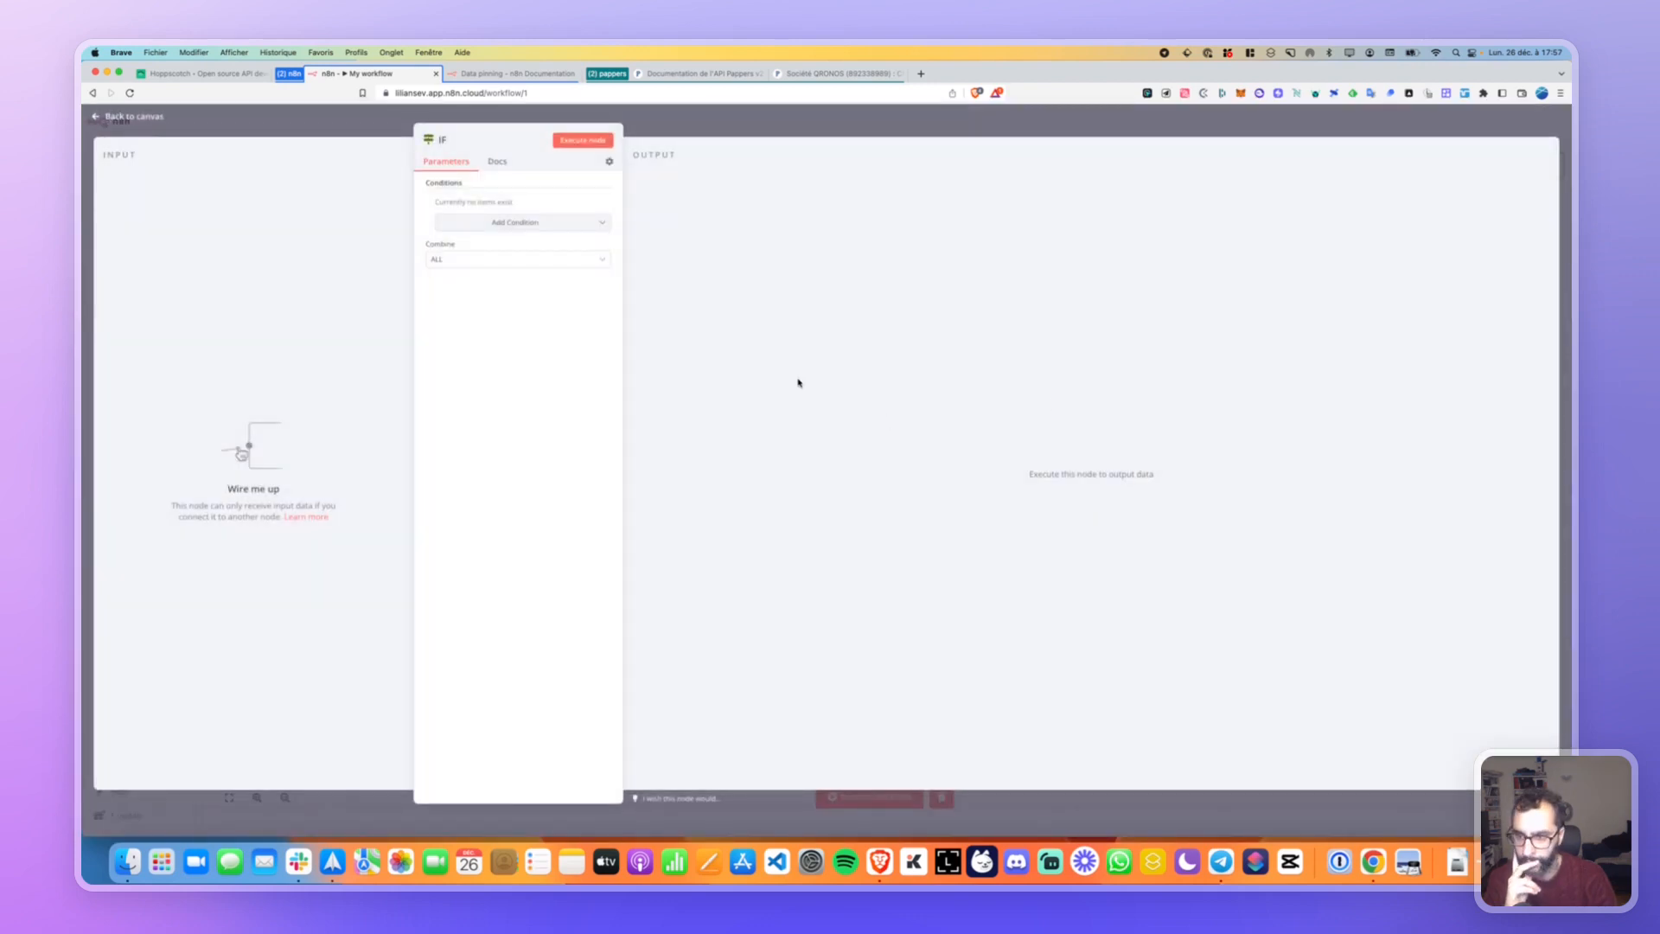
click(84, 133)
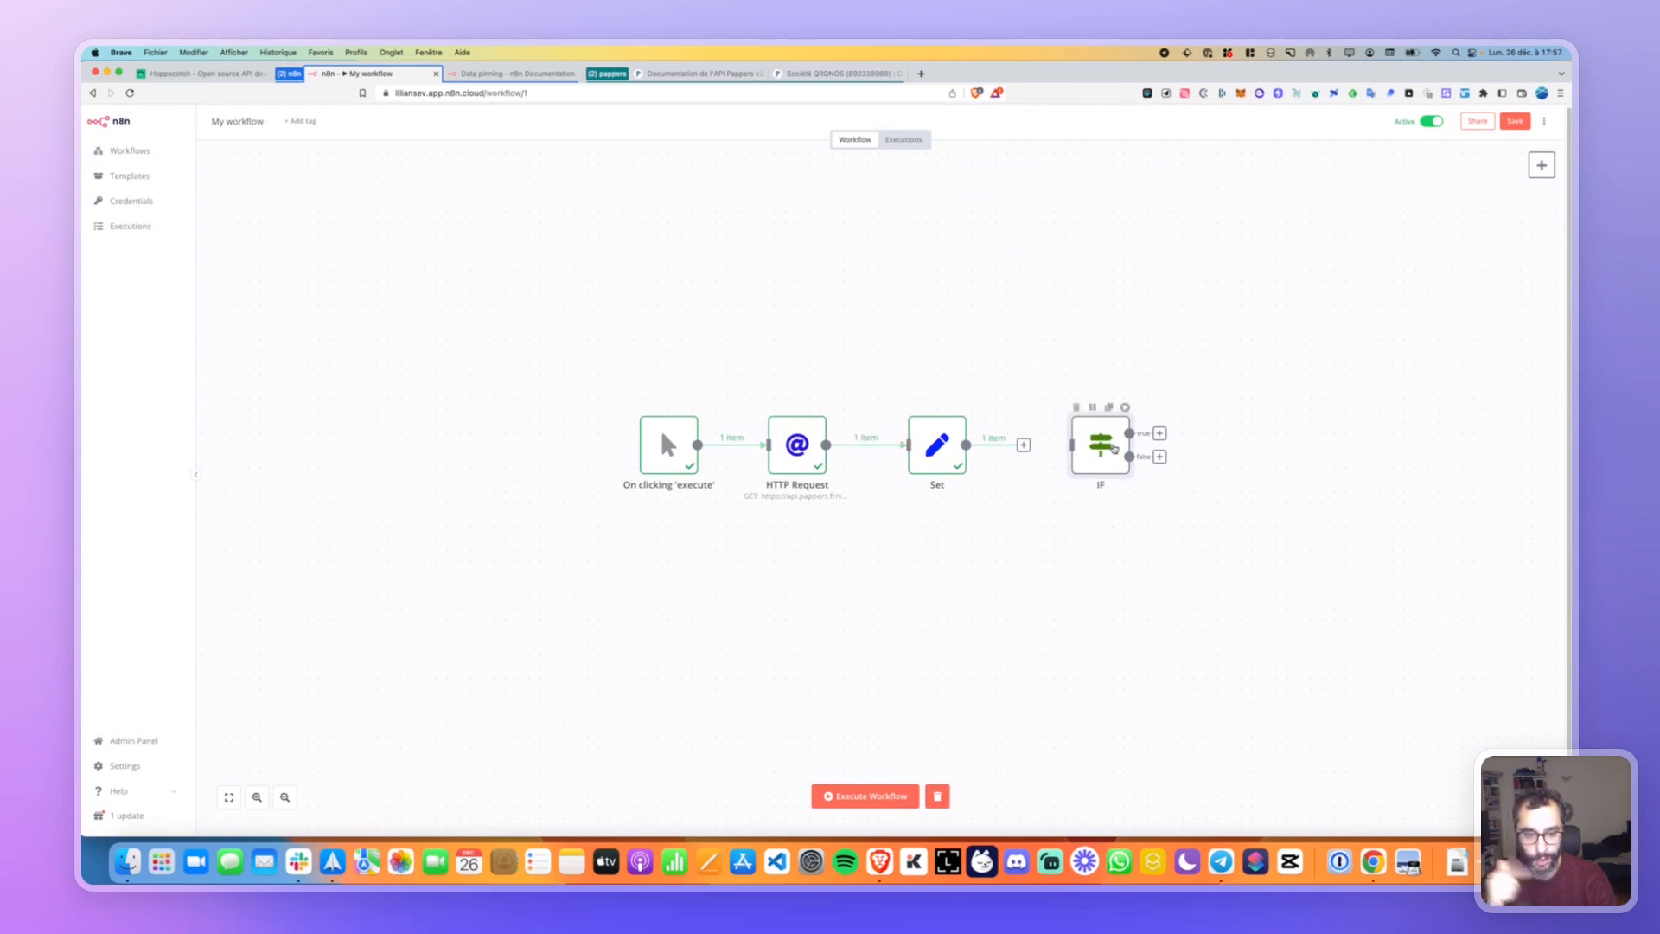
click(1081, 410)
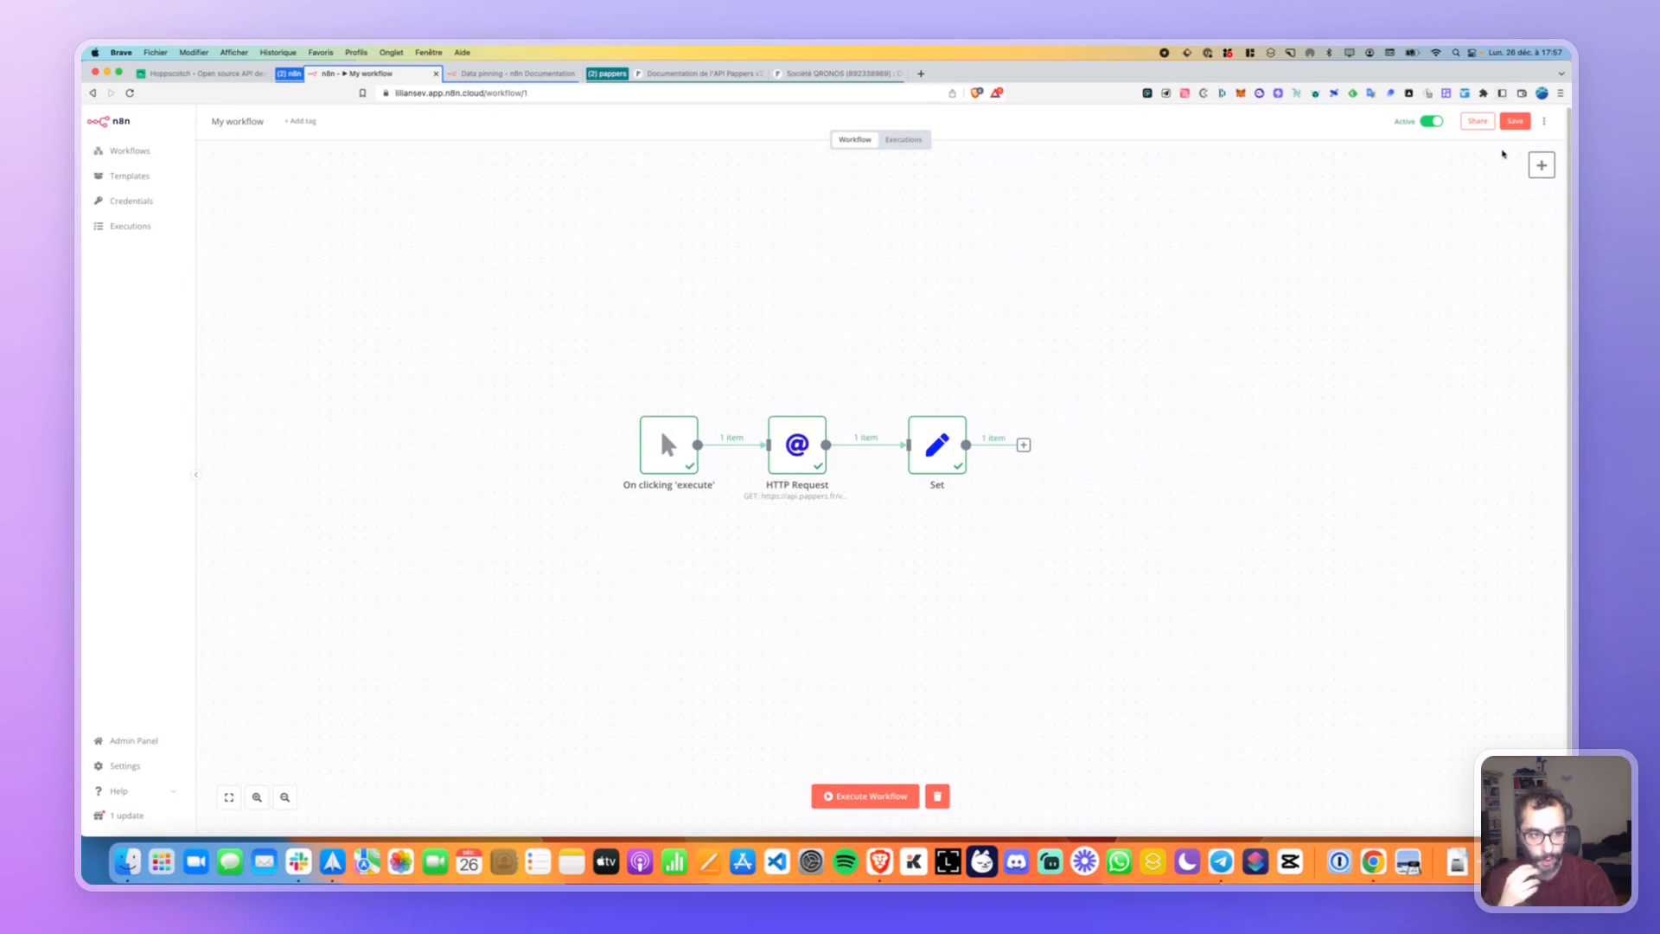
click(1540, 164)
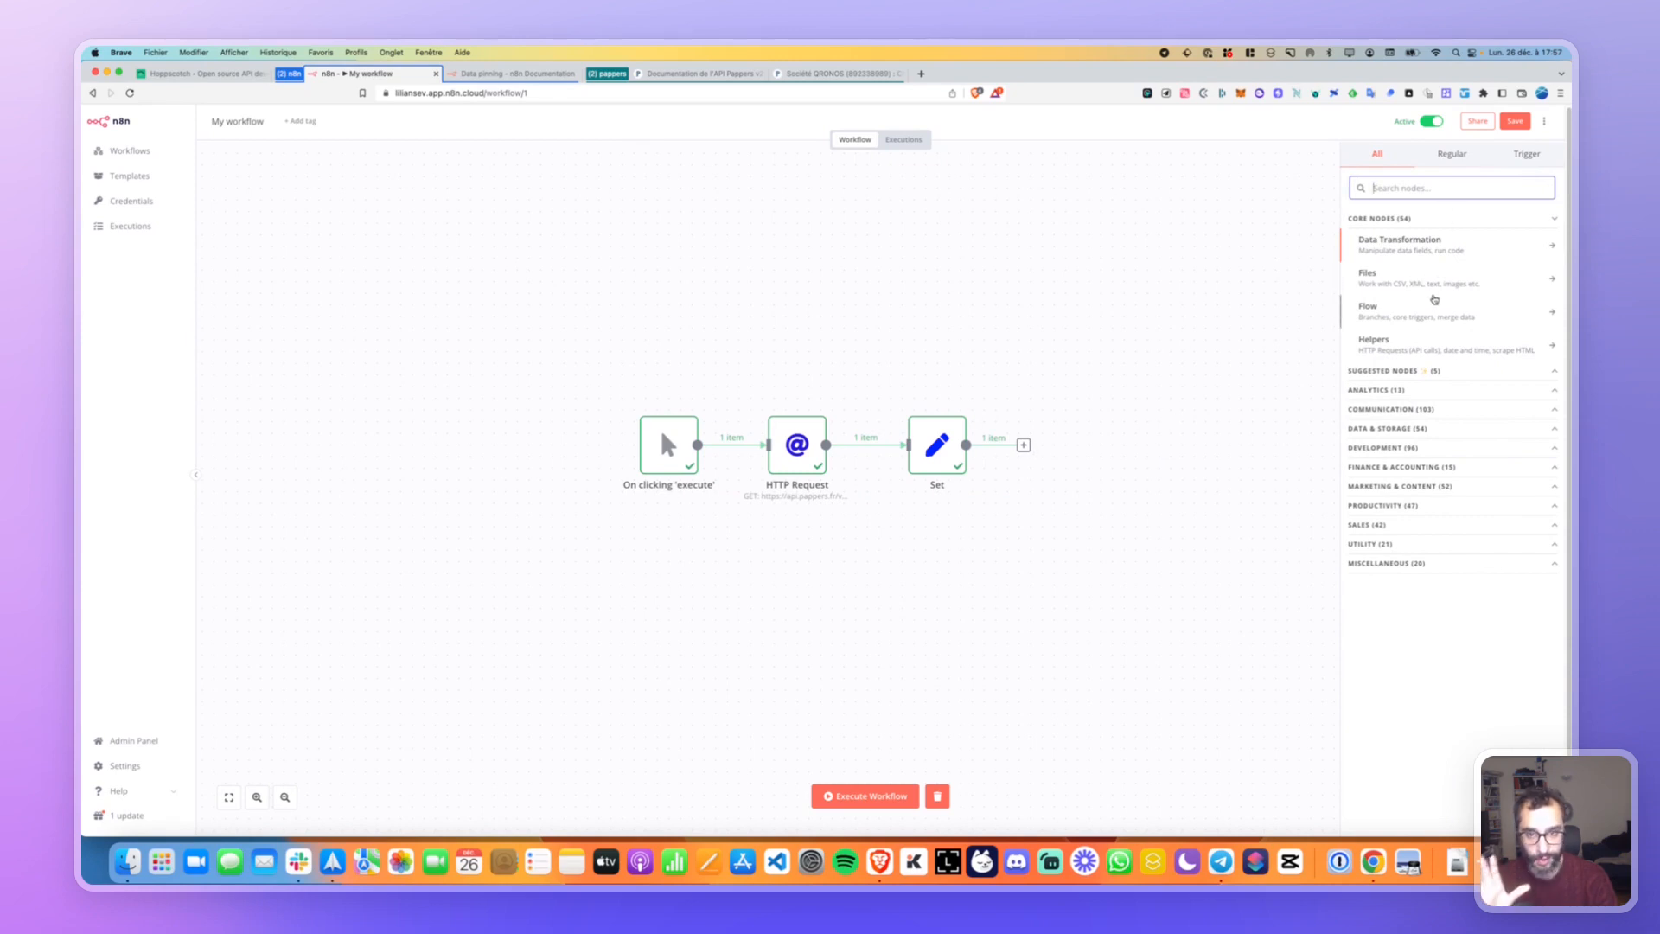
Show the Flow node category, listing Compare Datasets, IF, Merge, Switch and Wait.
click(1416, 309)
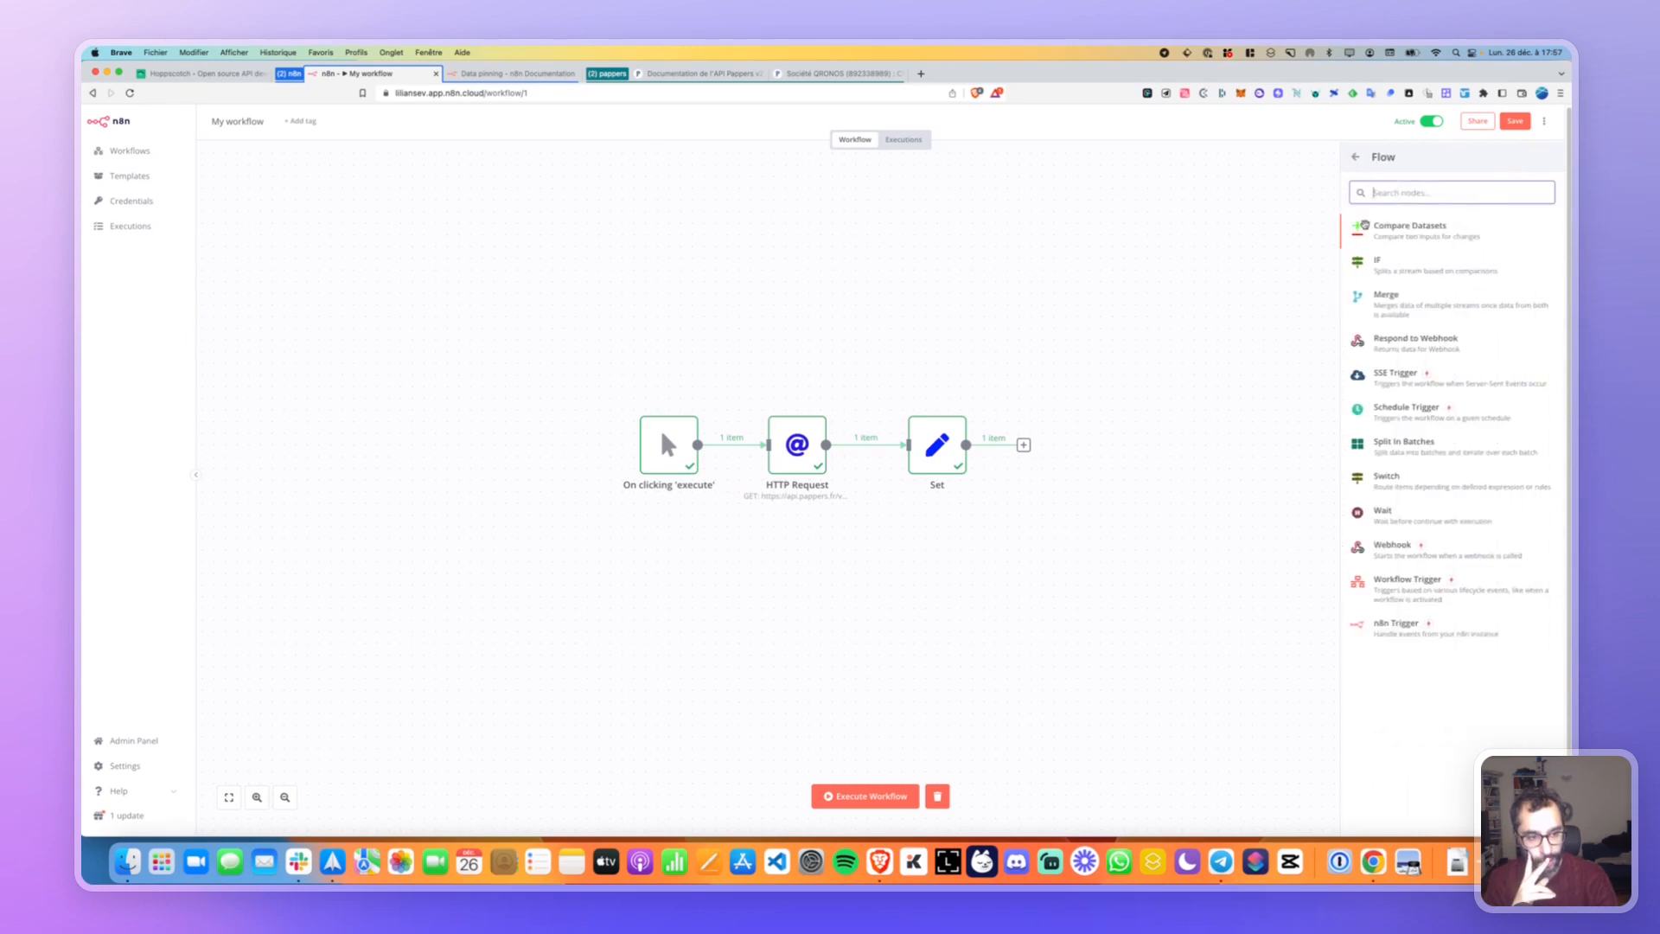
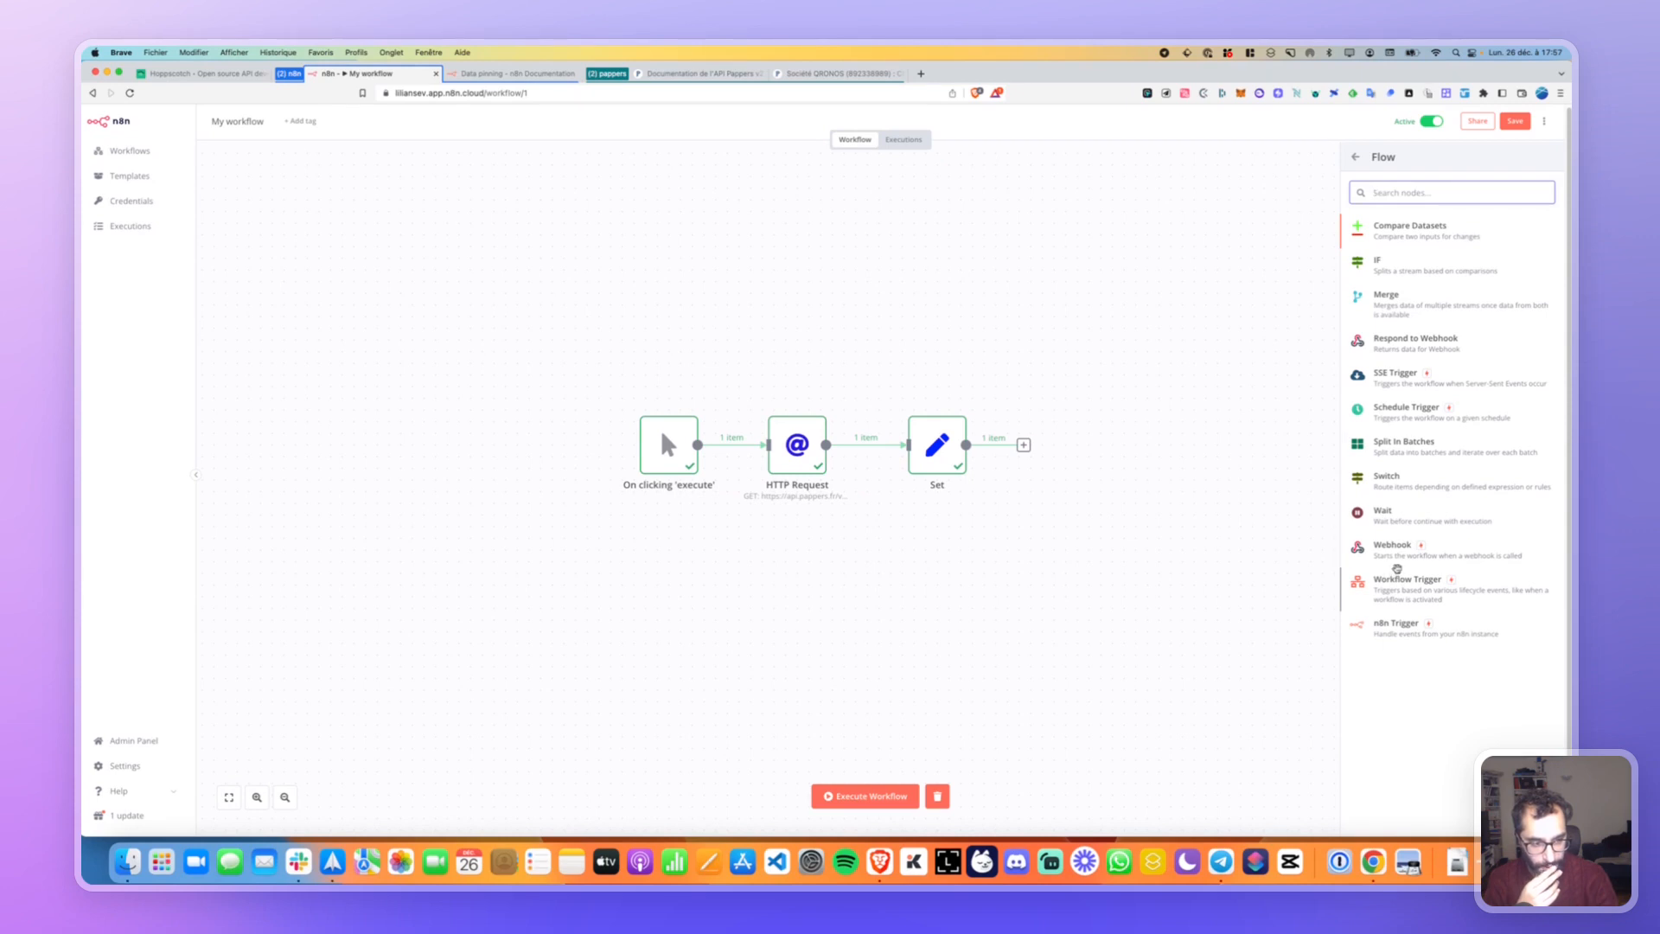
Go back to all node categories and expand Development in the node panel.
click(1358, 158)
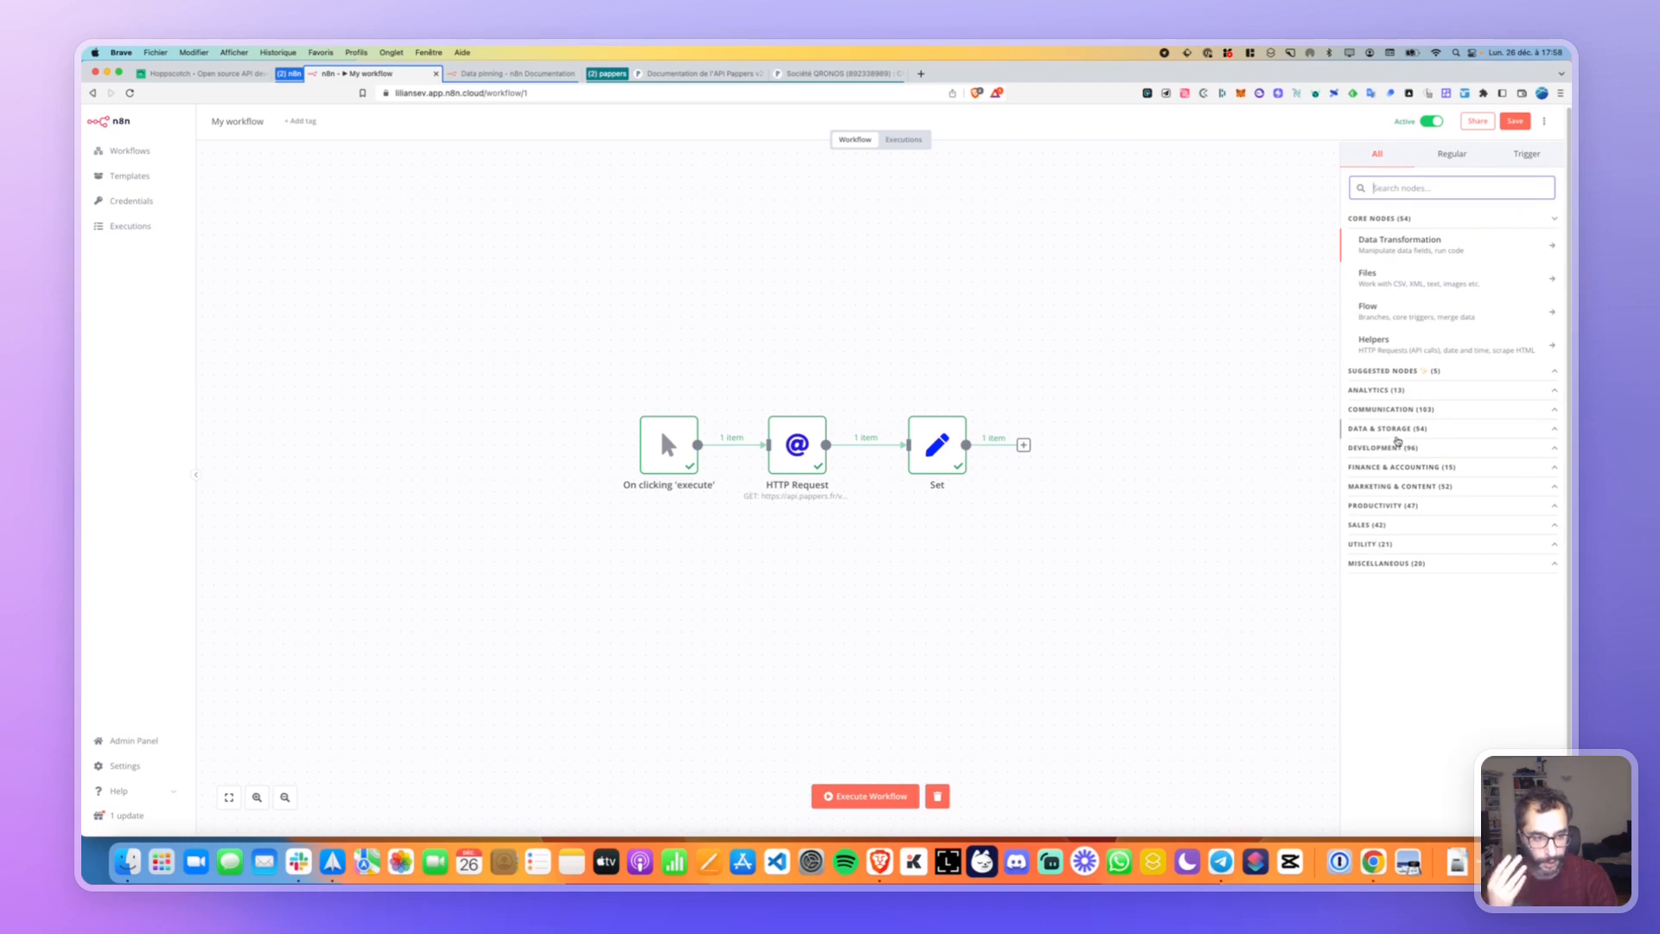
click(1439, 453)
scroll(1414, 547, down, 1)
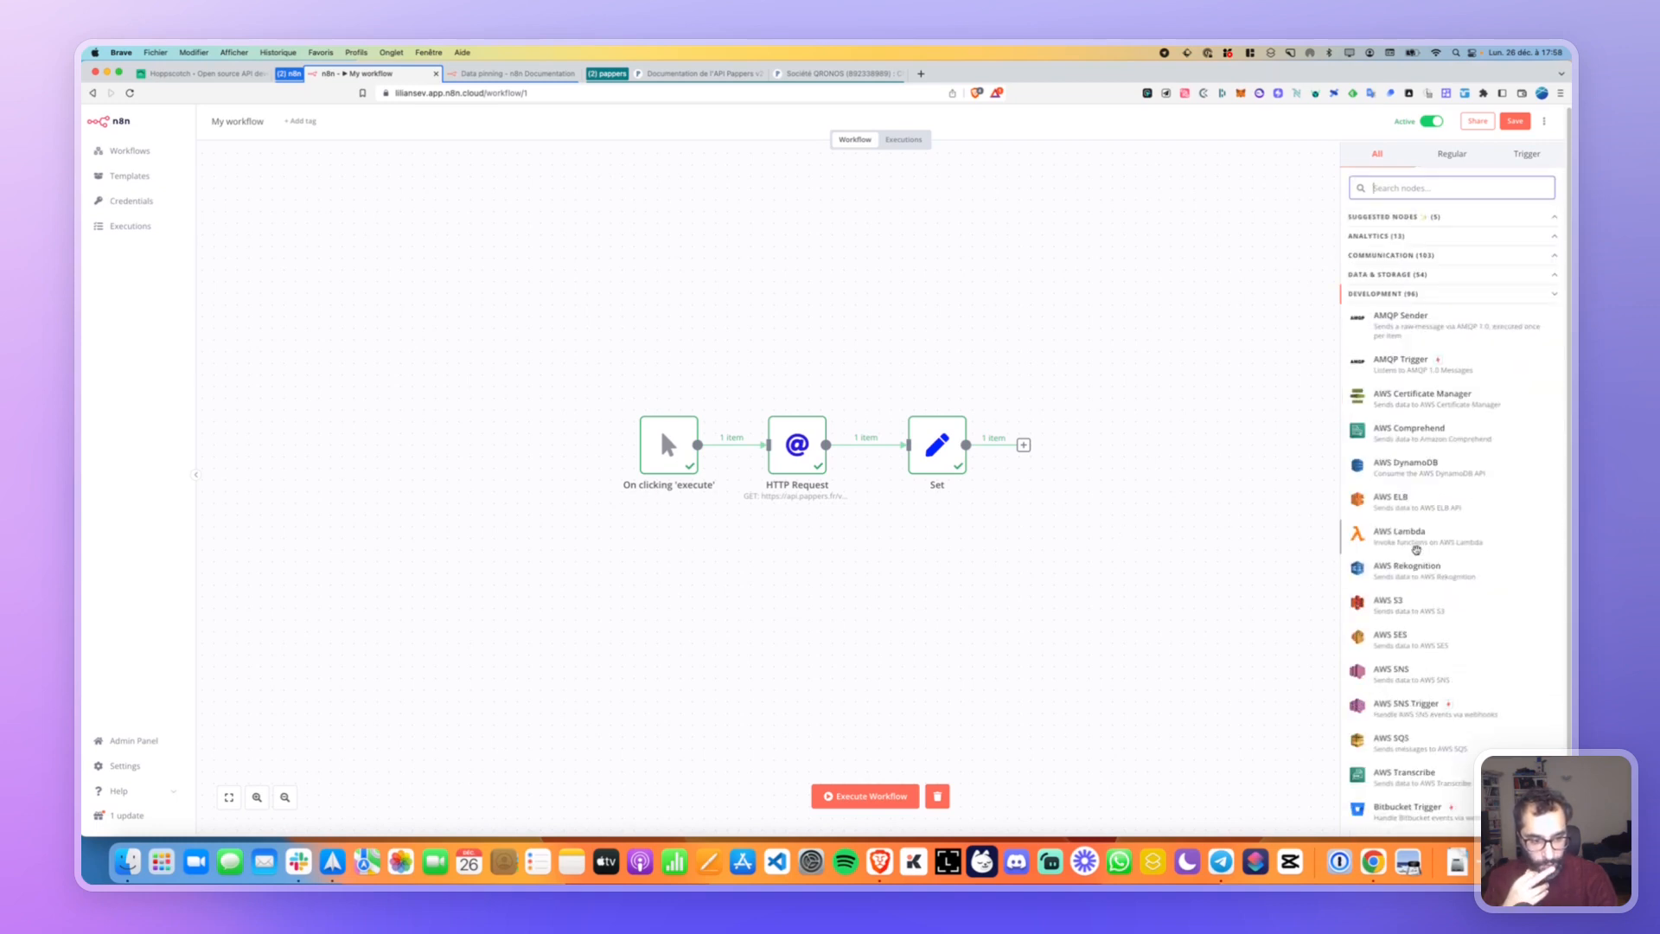
scroll(1414, 546, up, 1)
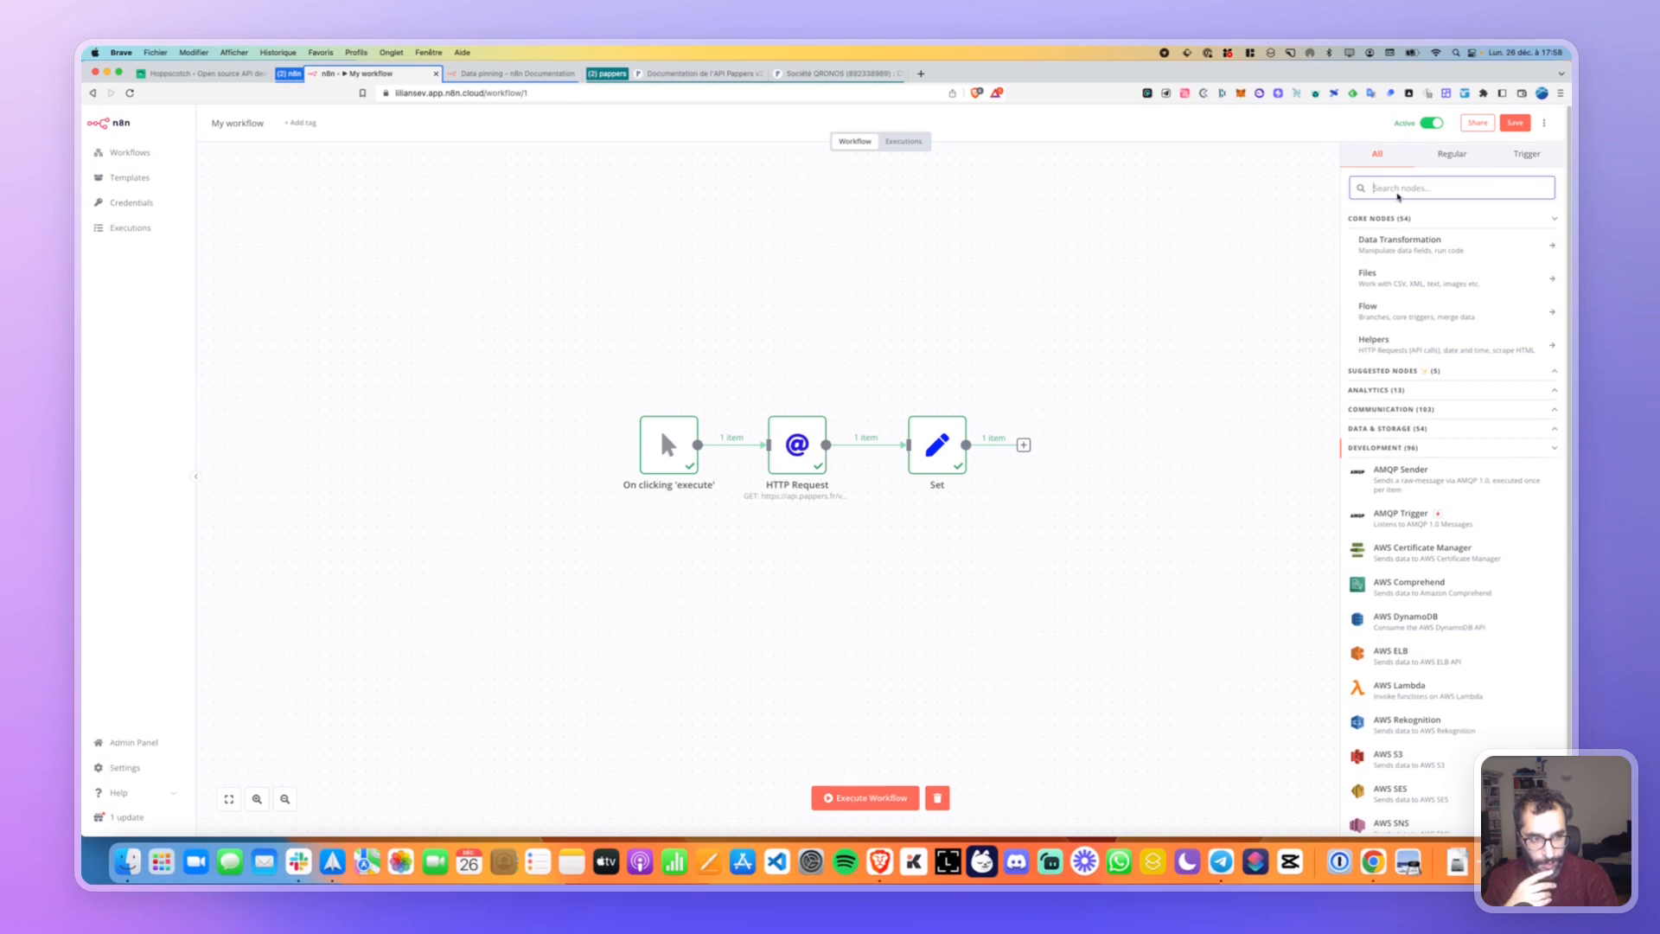
Search 'slack', add the Slack node, and review its authentication and credential options.
text(slack)
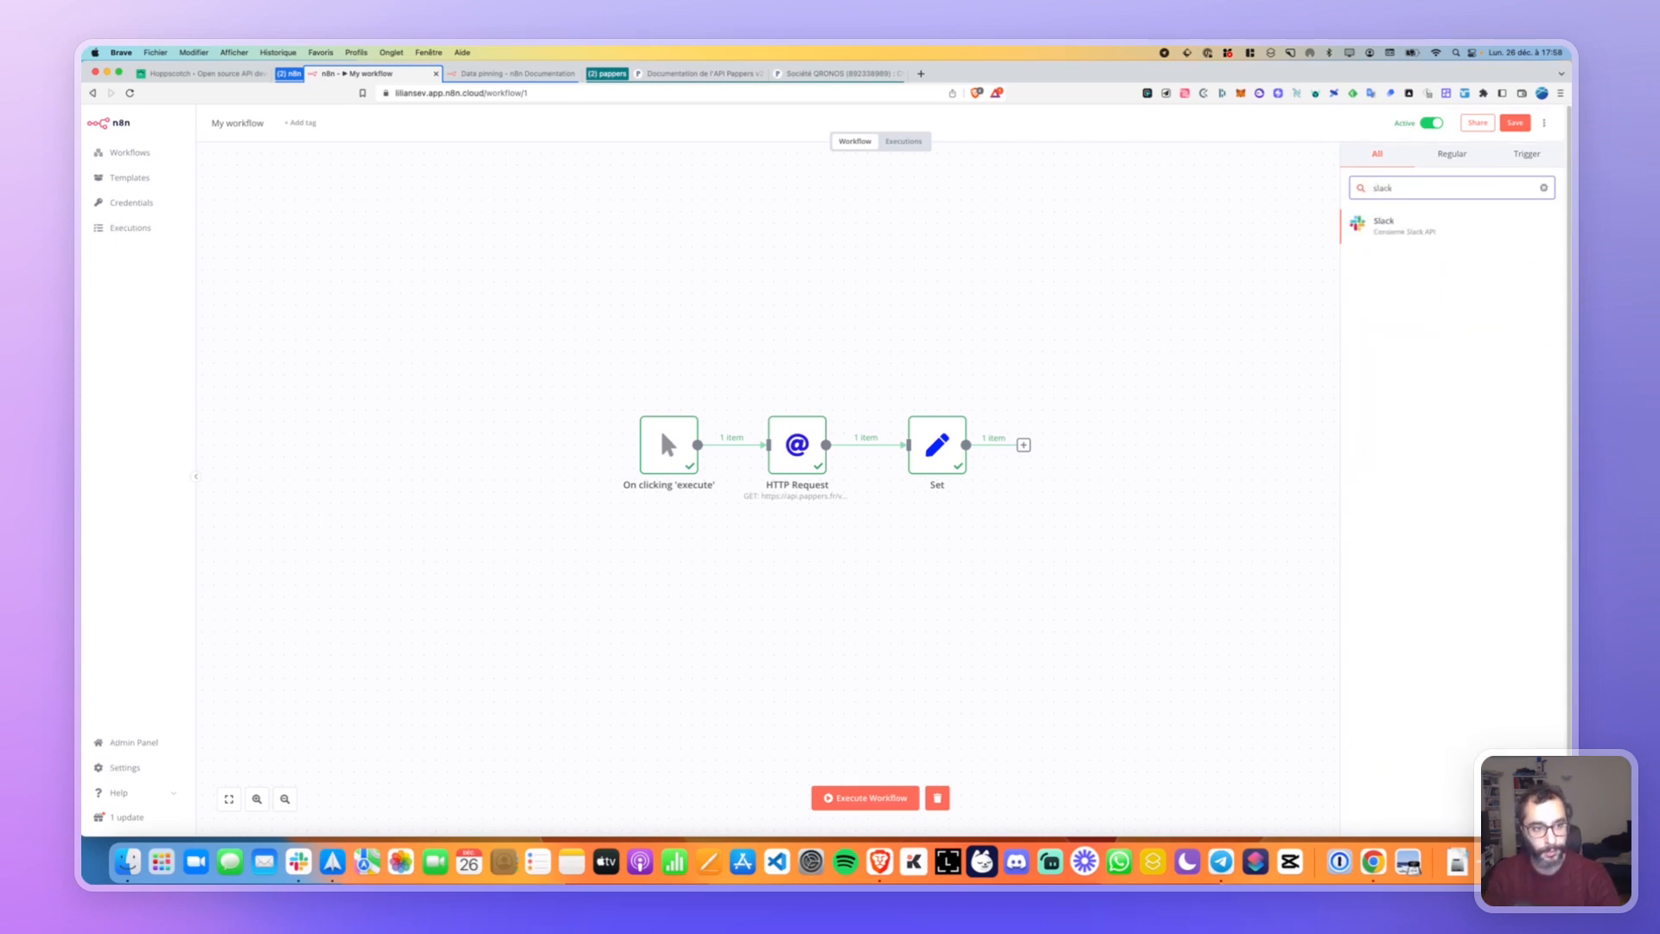
click(1383, 224)
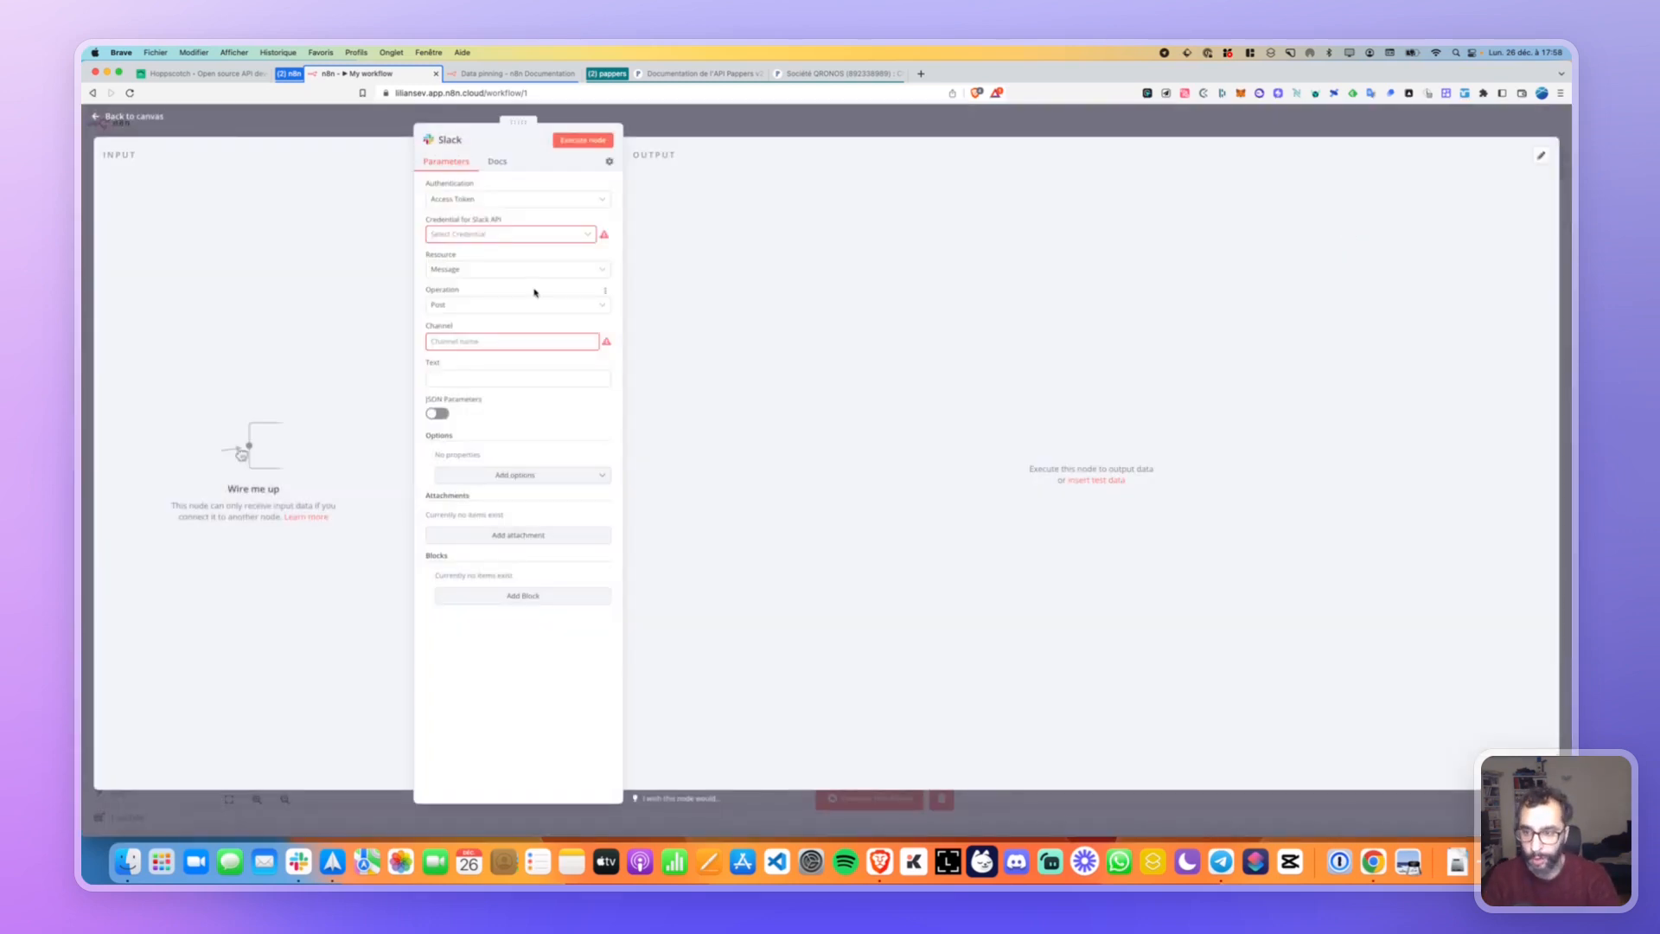
click(523, 200)
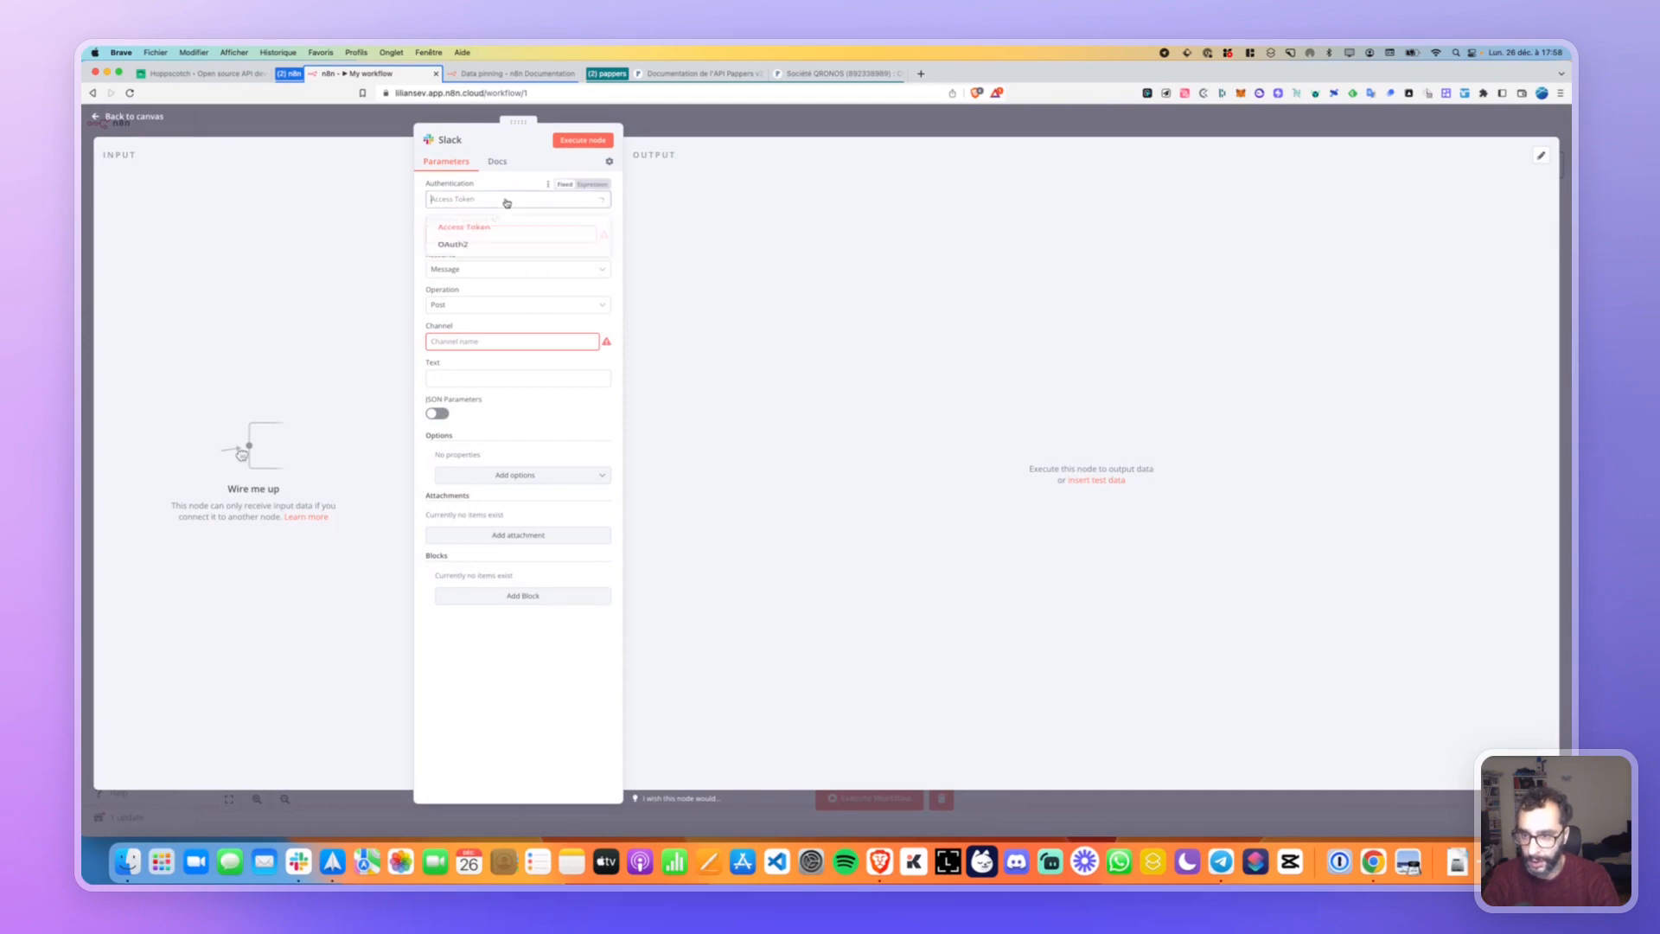
click(485, 201)
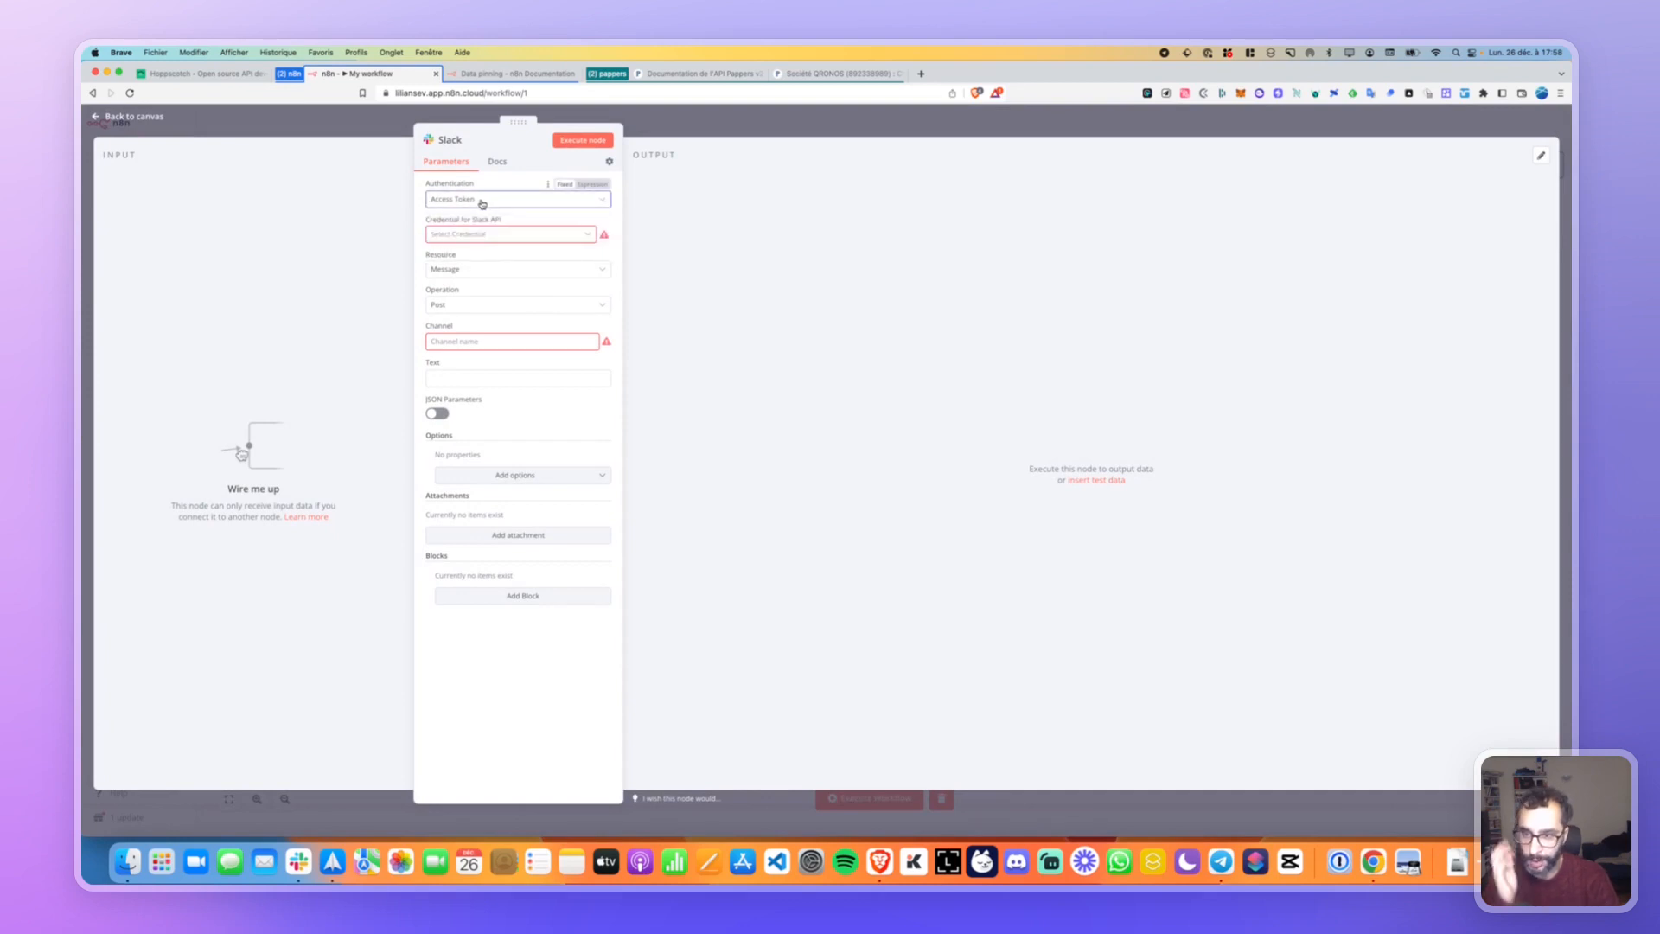
click(481, 234)
click(481, 231)
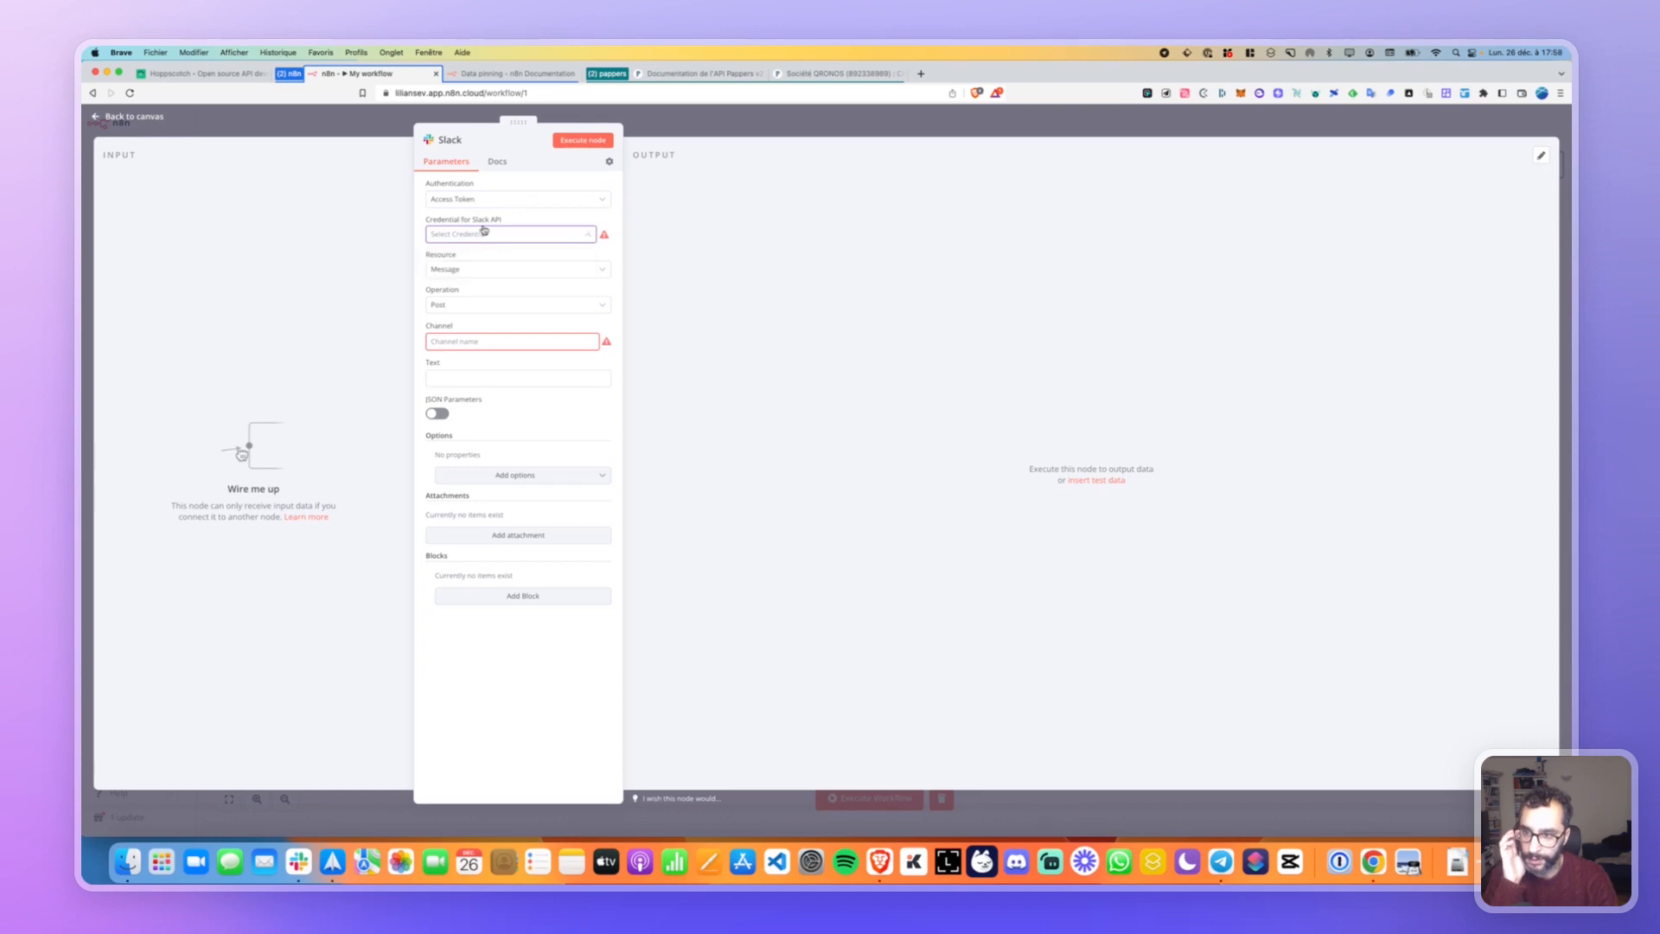
click(483, 202)
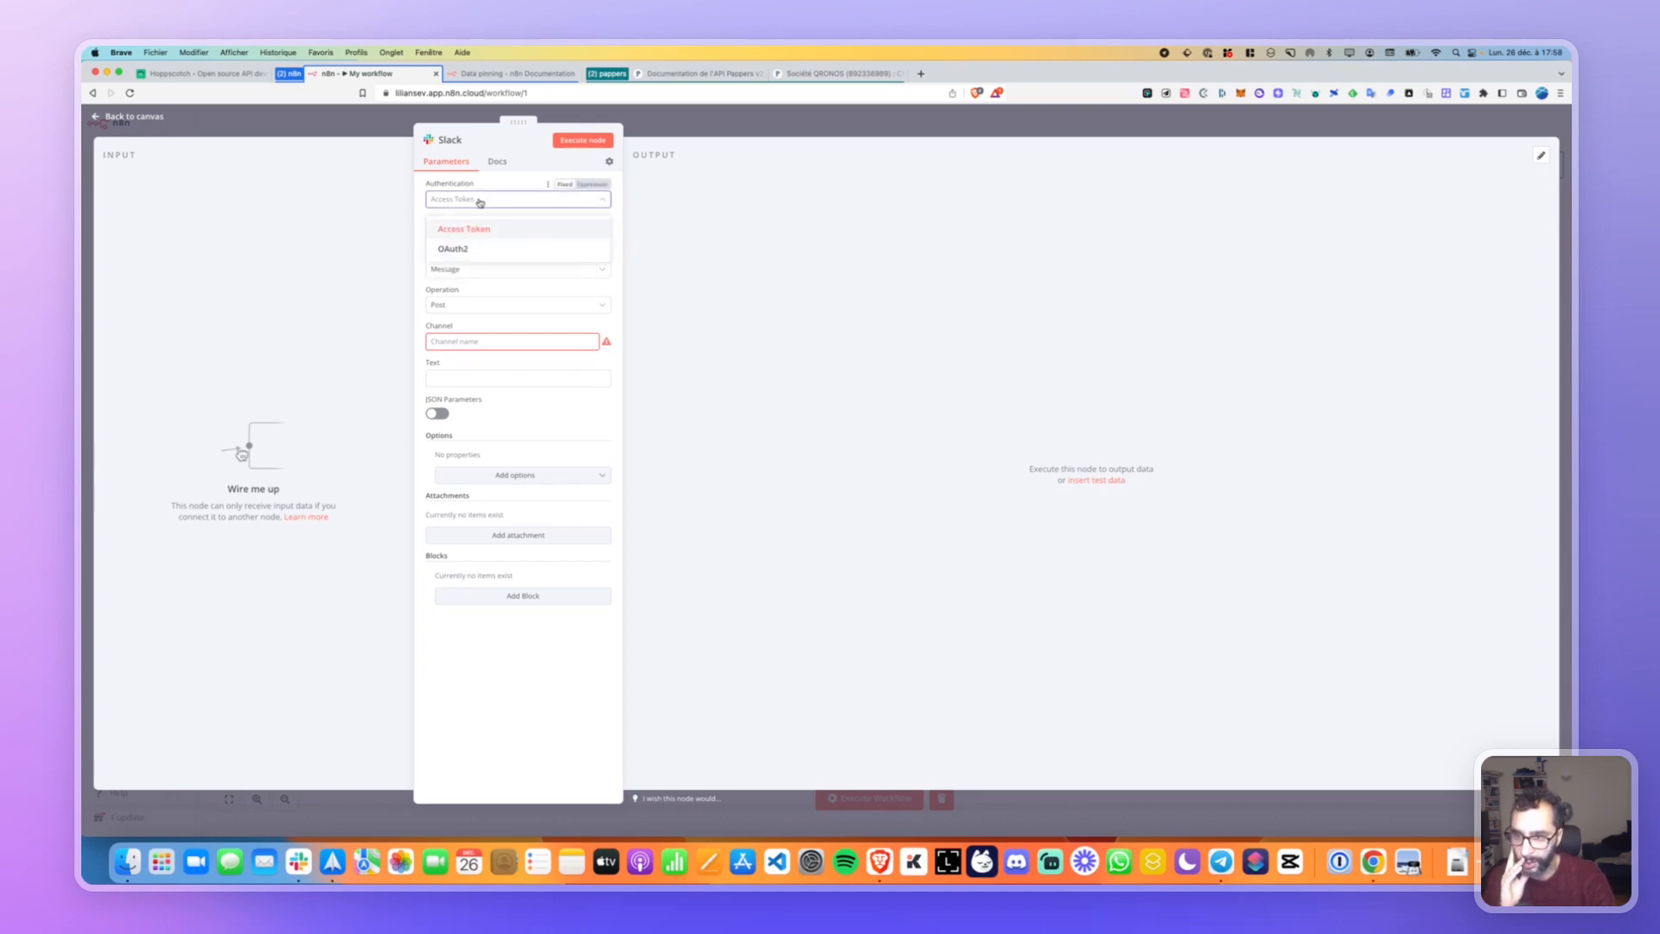
click(472, 206)
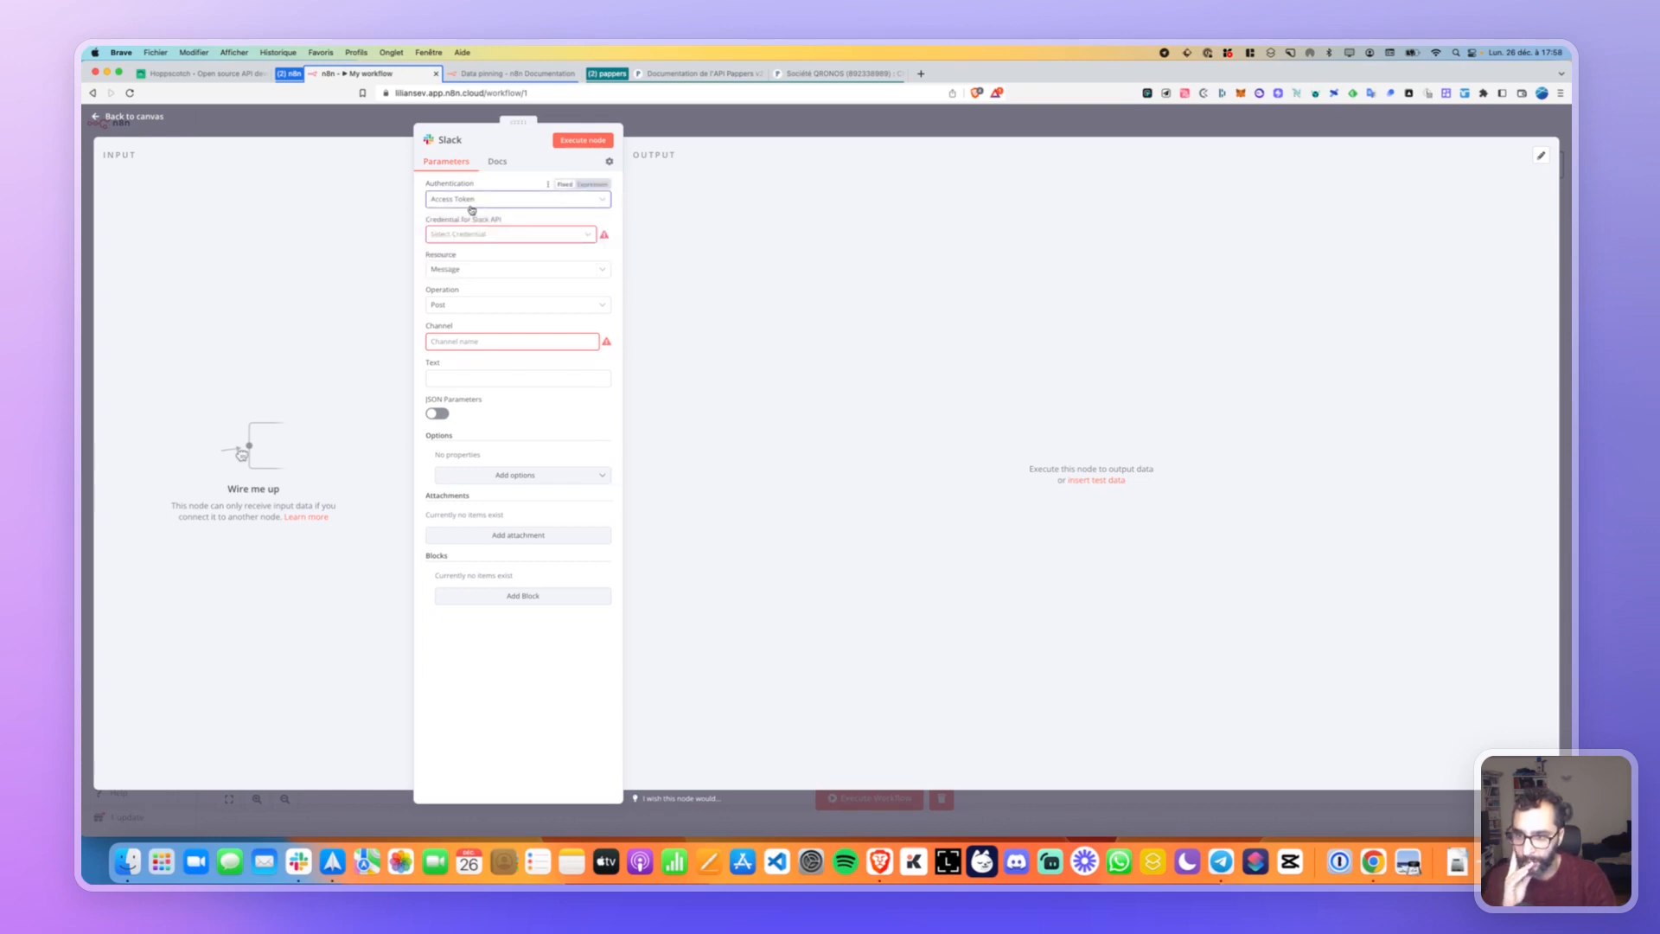
Switch Slack authentication to OAuth2 and start creating a new Slack credential.
click(484, 236)
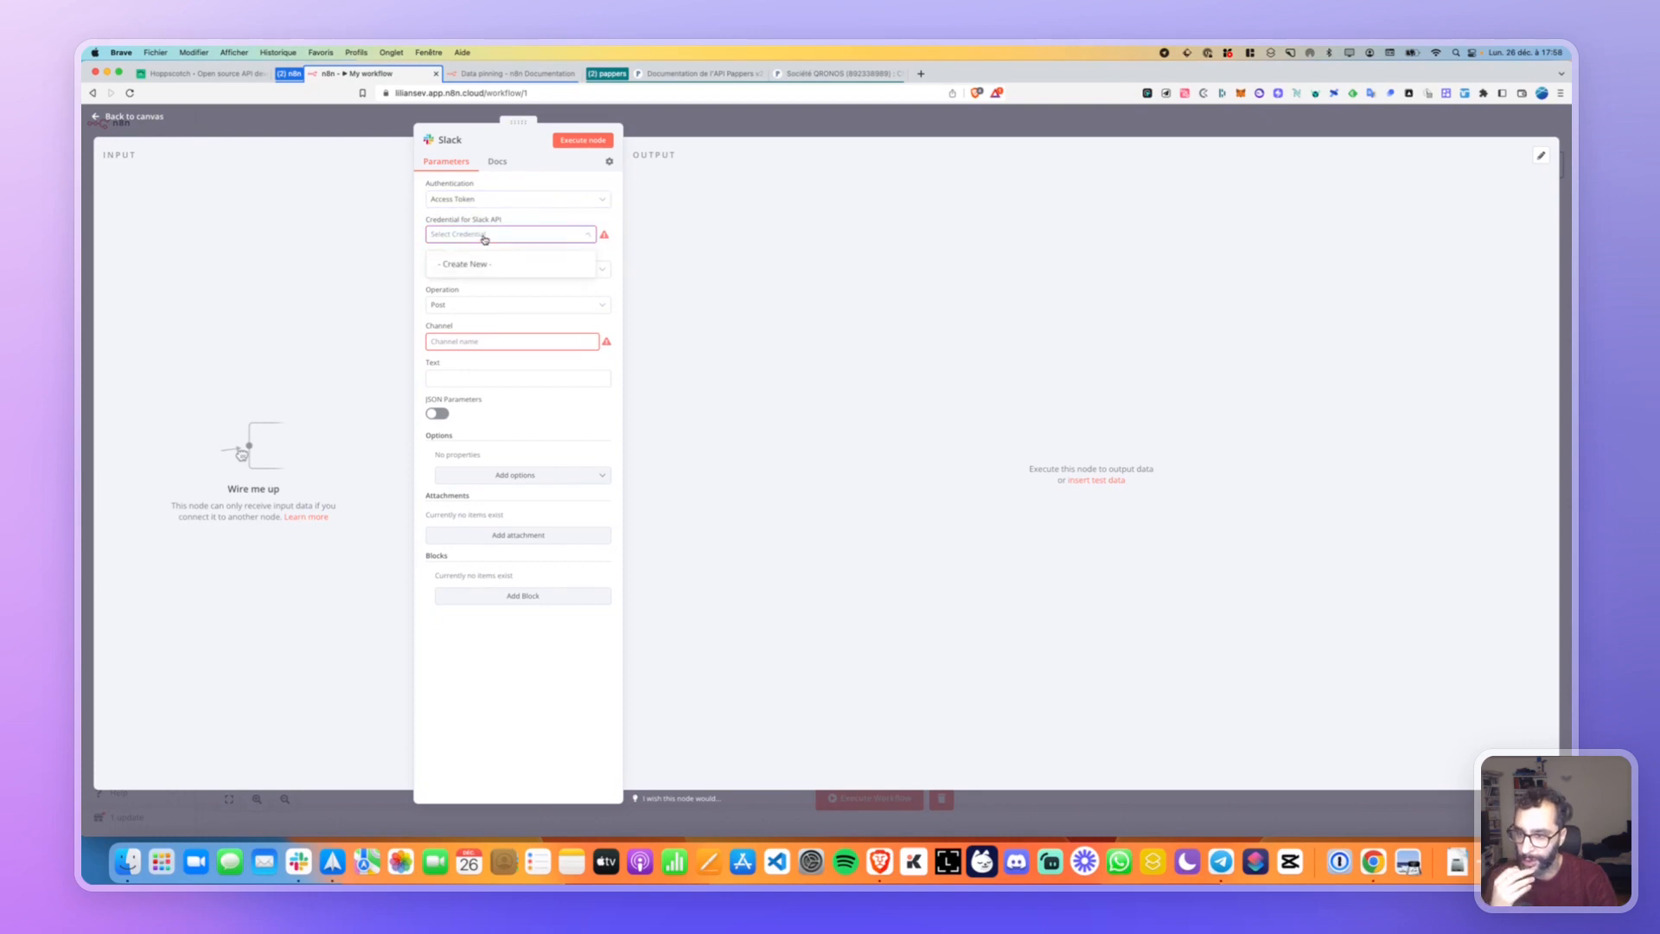
click(484, 198)
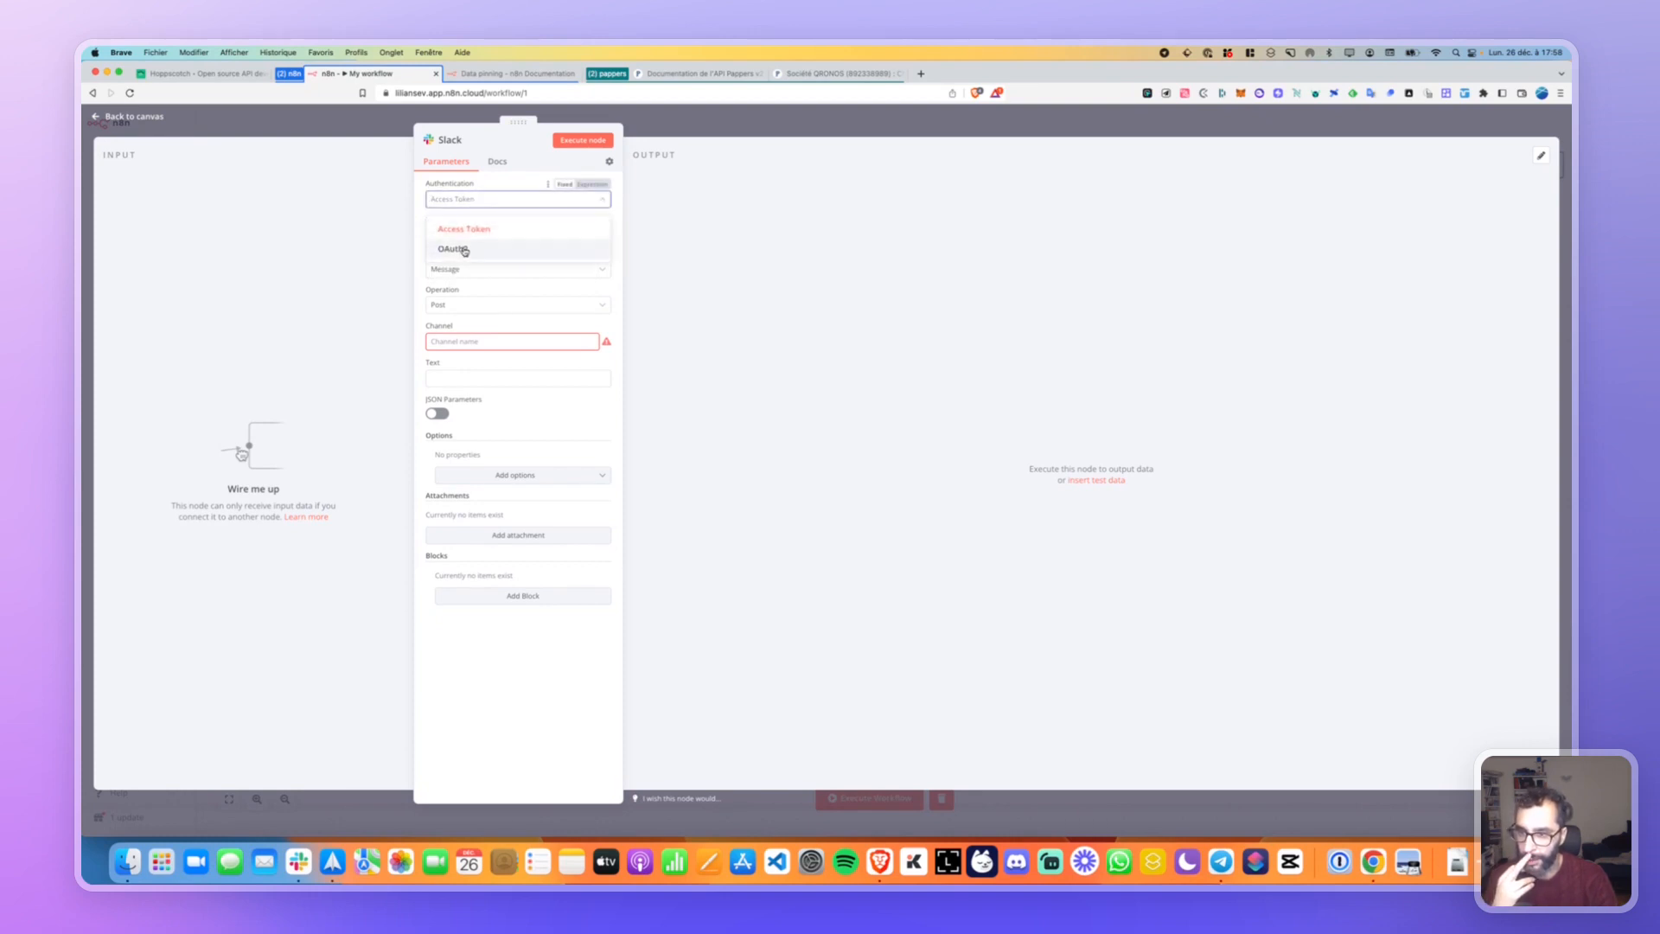
click(484, 236)
click(474, 261)
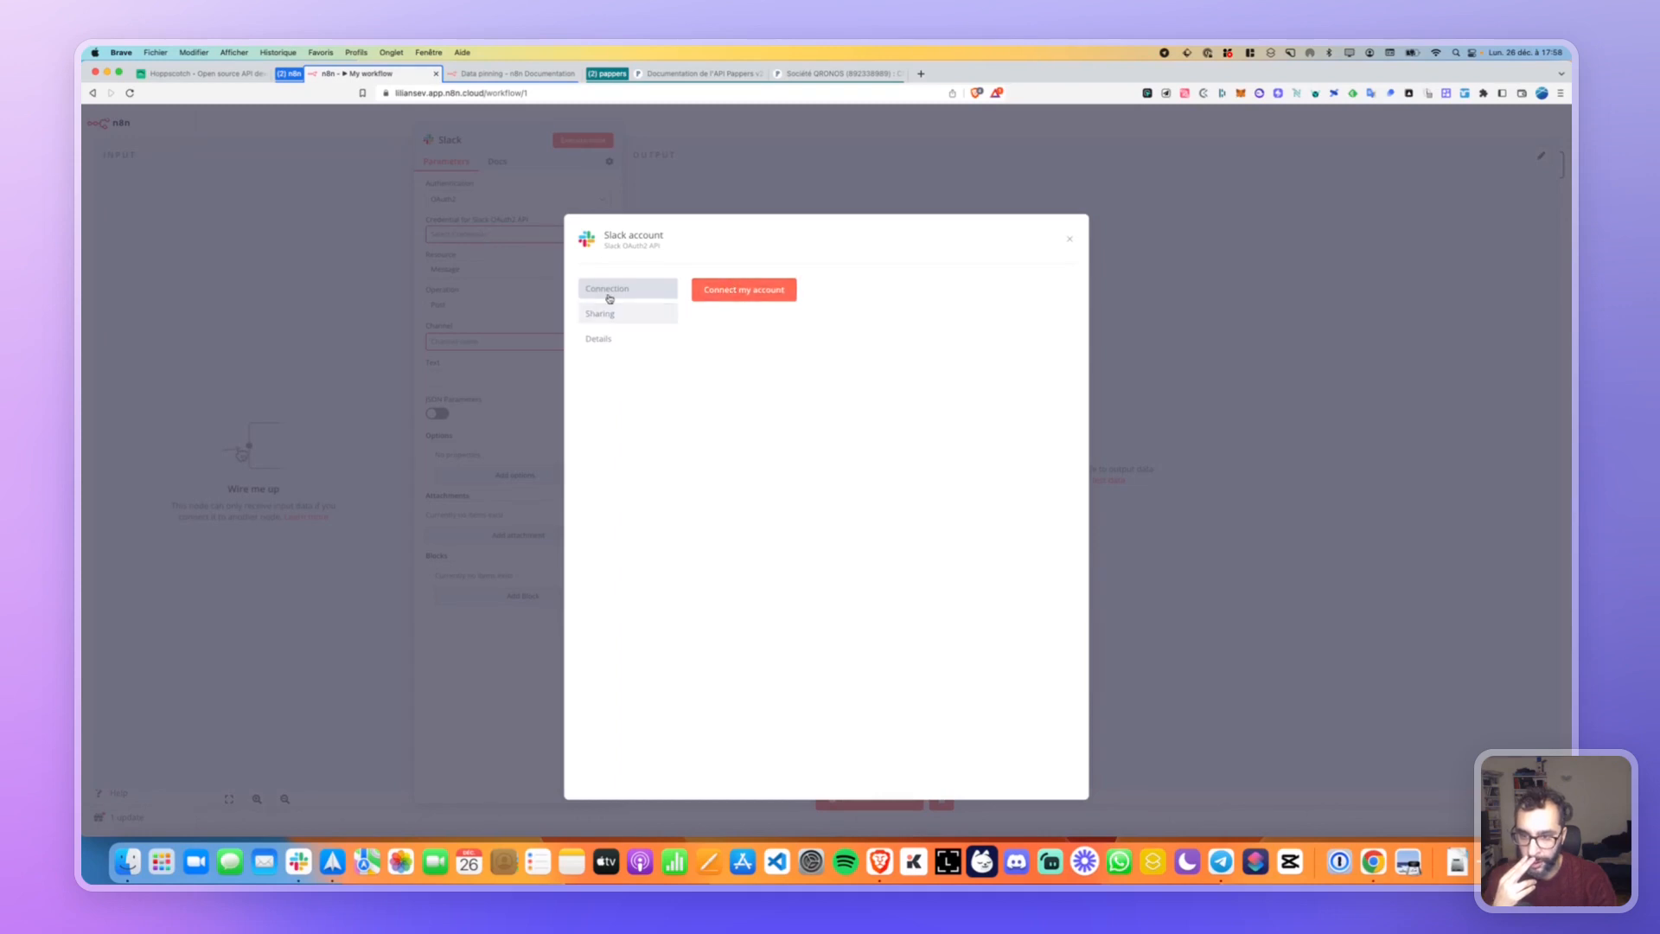
Connect the Slack account by authorising n8n in the Trigger workspace.
click(695, 287)
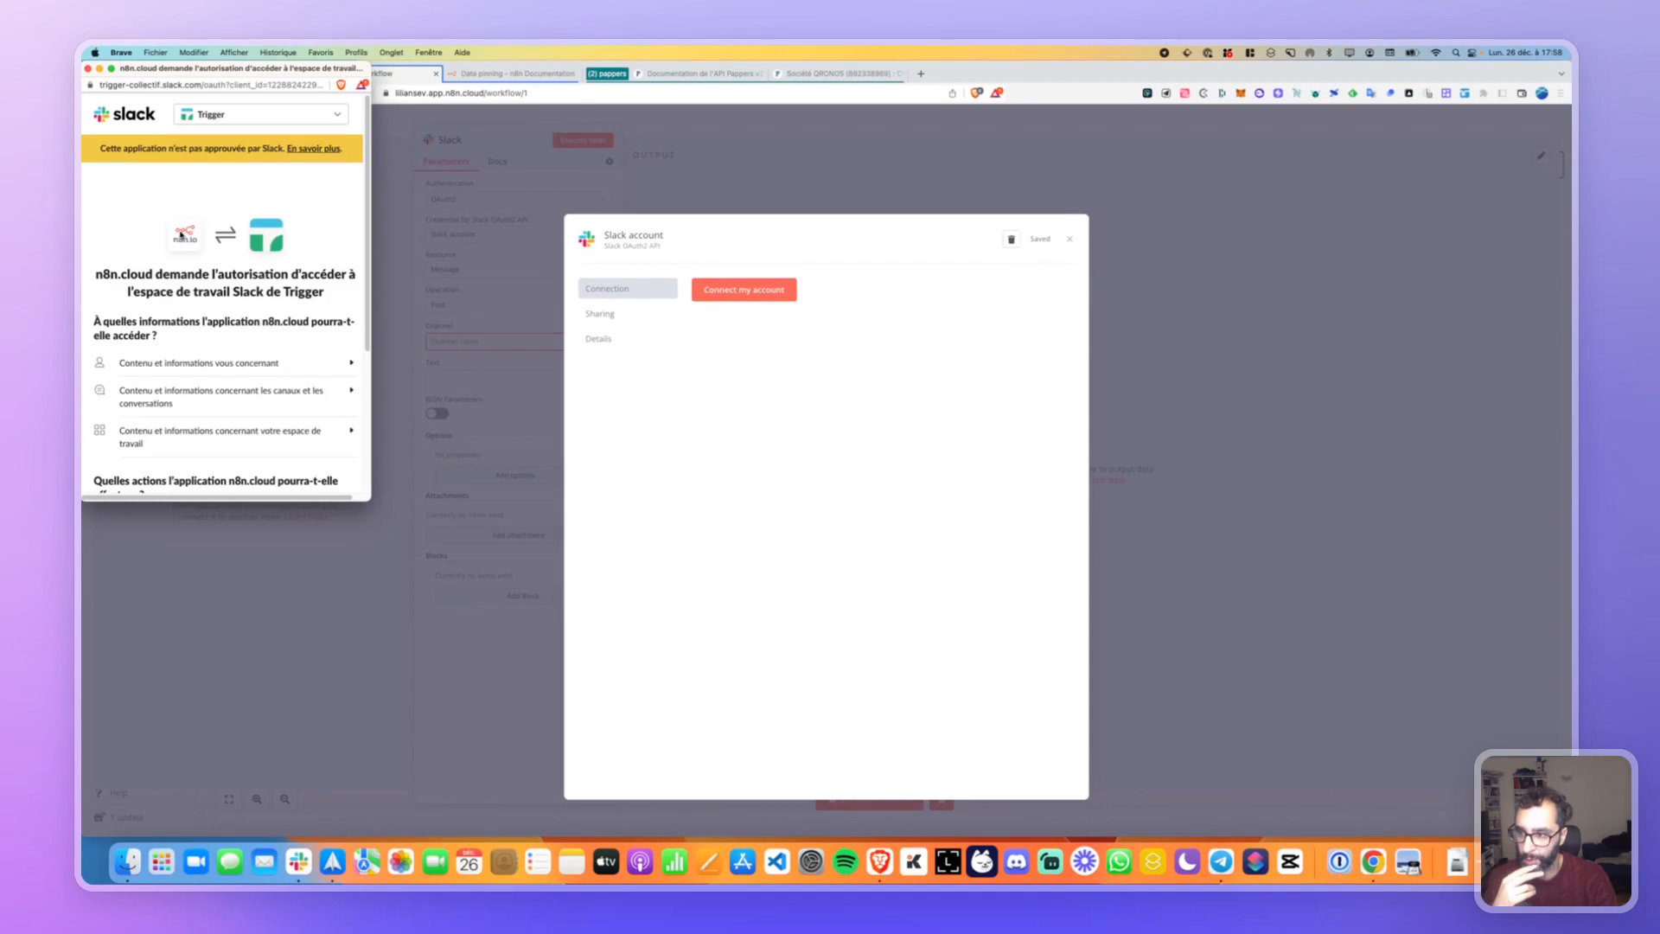
click(254, 120)
click(255, 137)
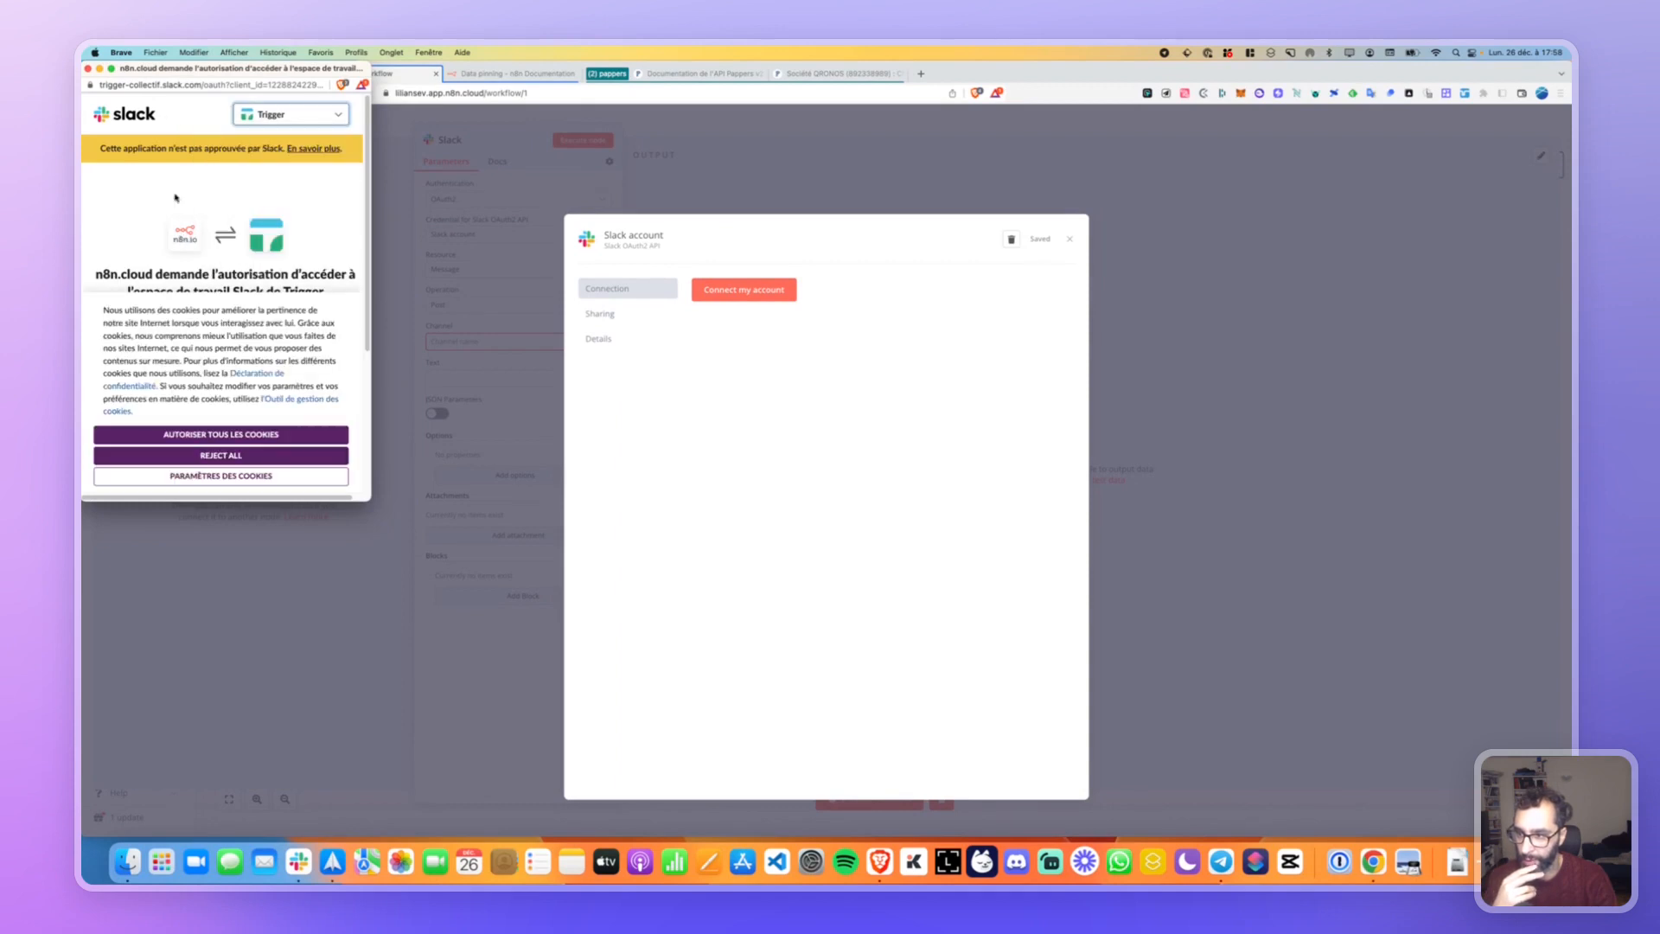
click(224, 441)
scroll(224, 389, down, 5)
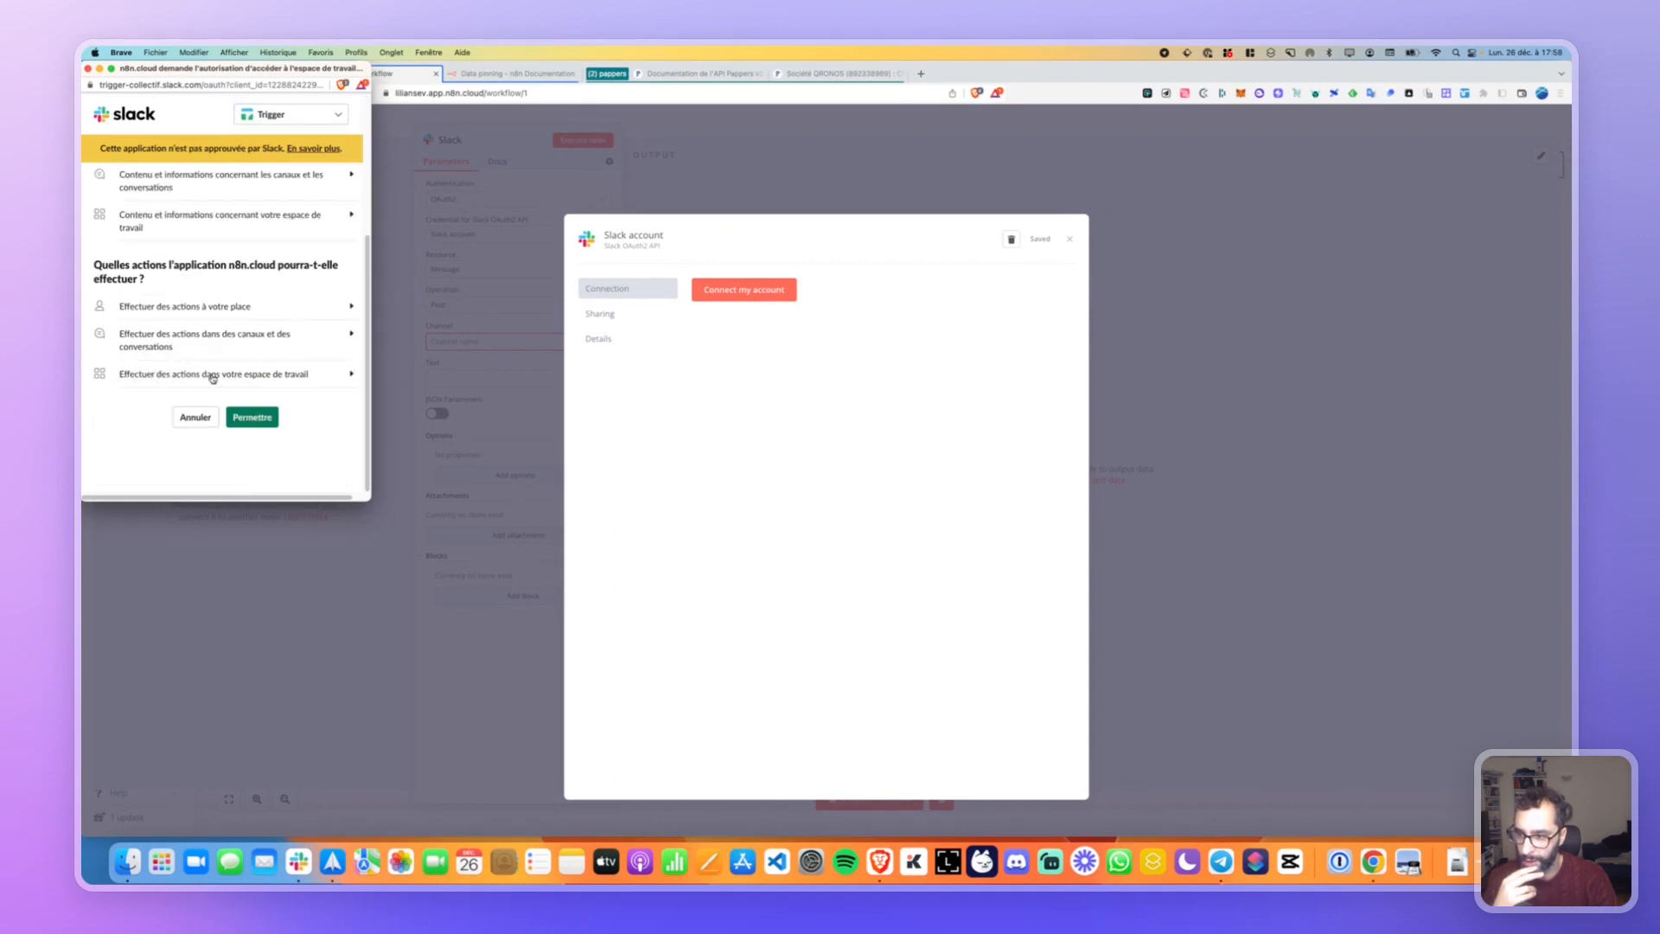
click(251, 417)
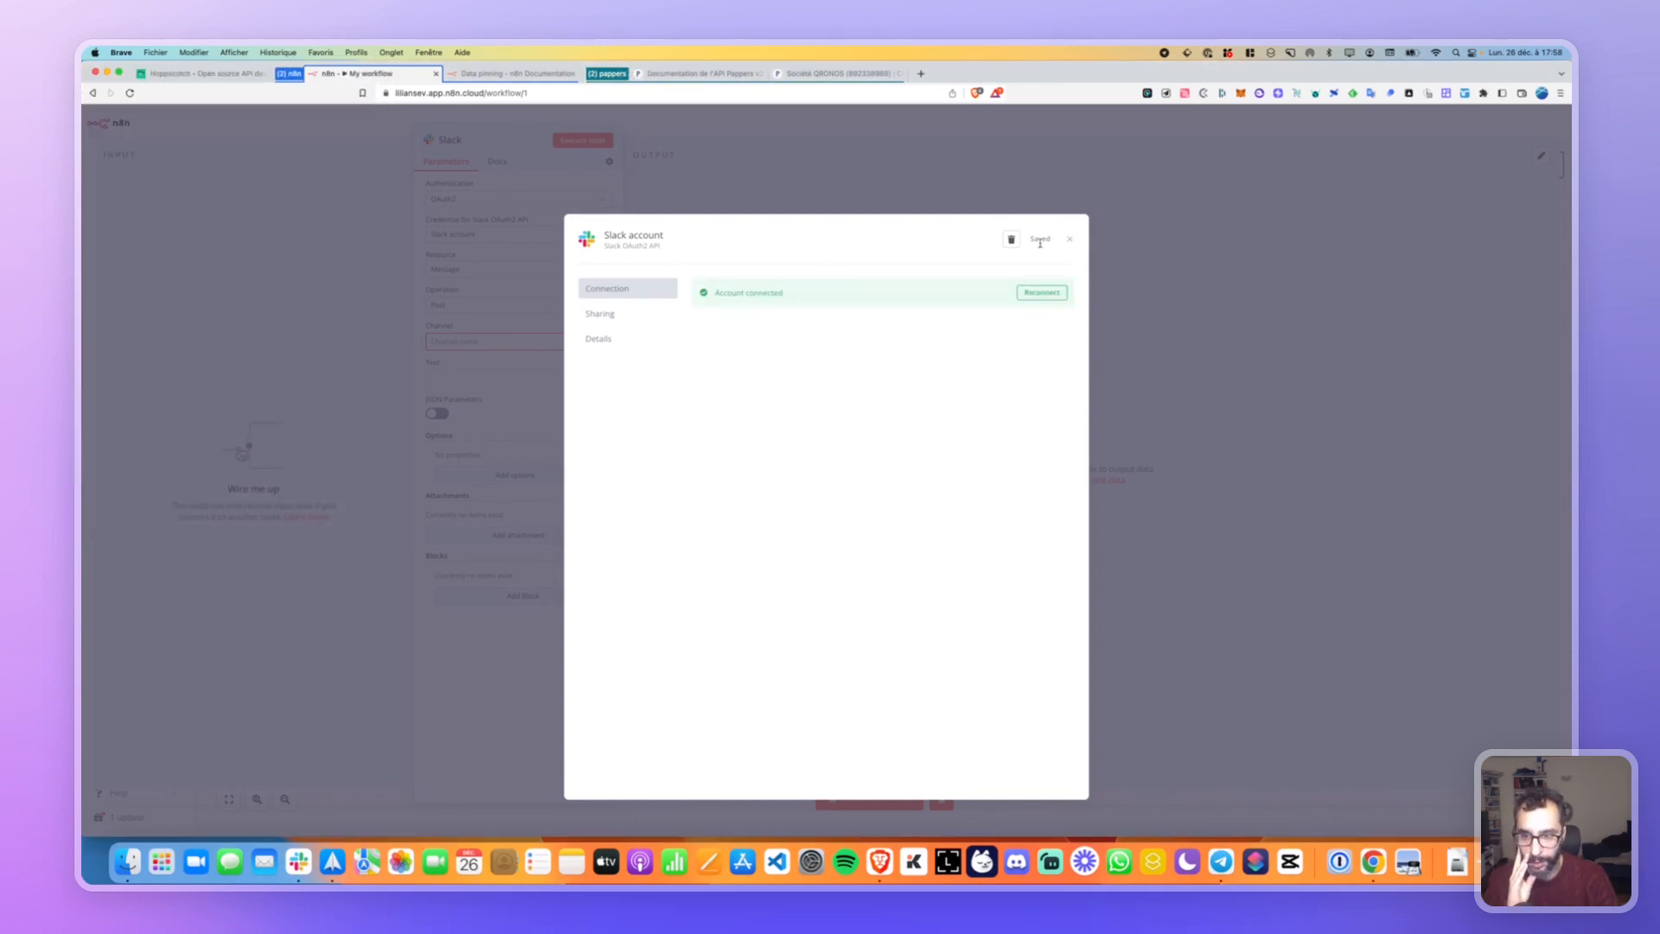
Review the credential's Sharing and Details tabs, then close the credential dialog.
click(621, 316)
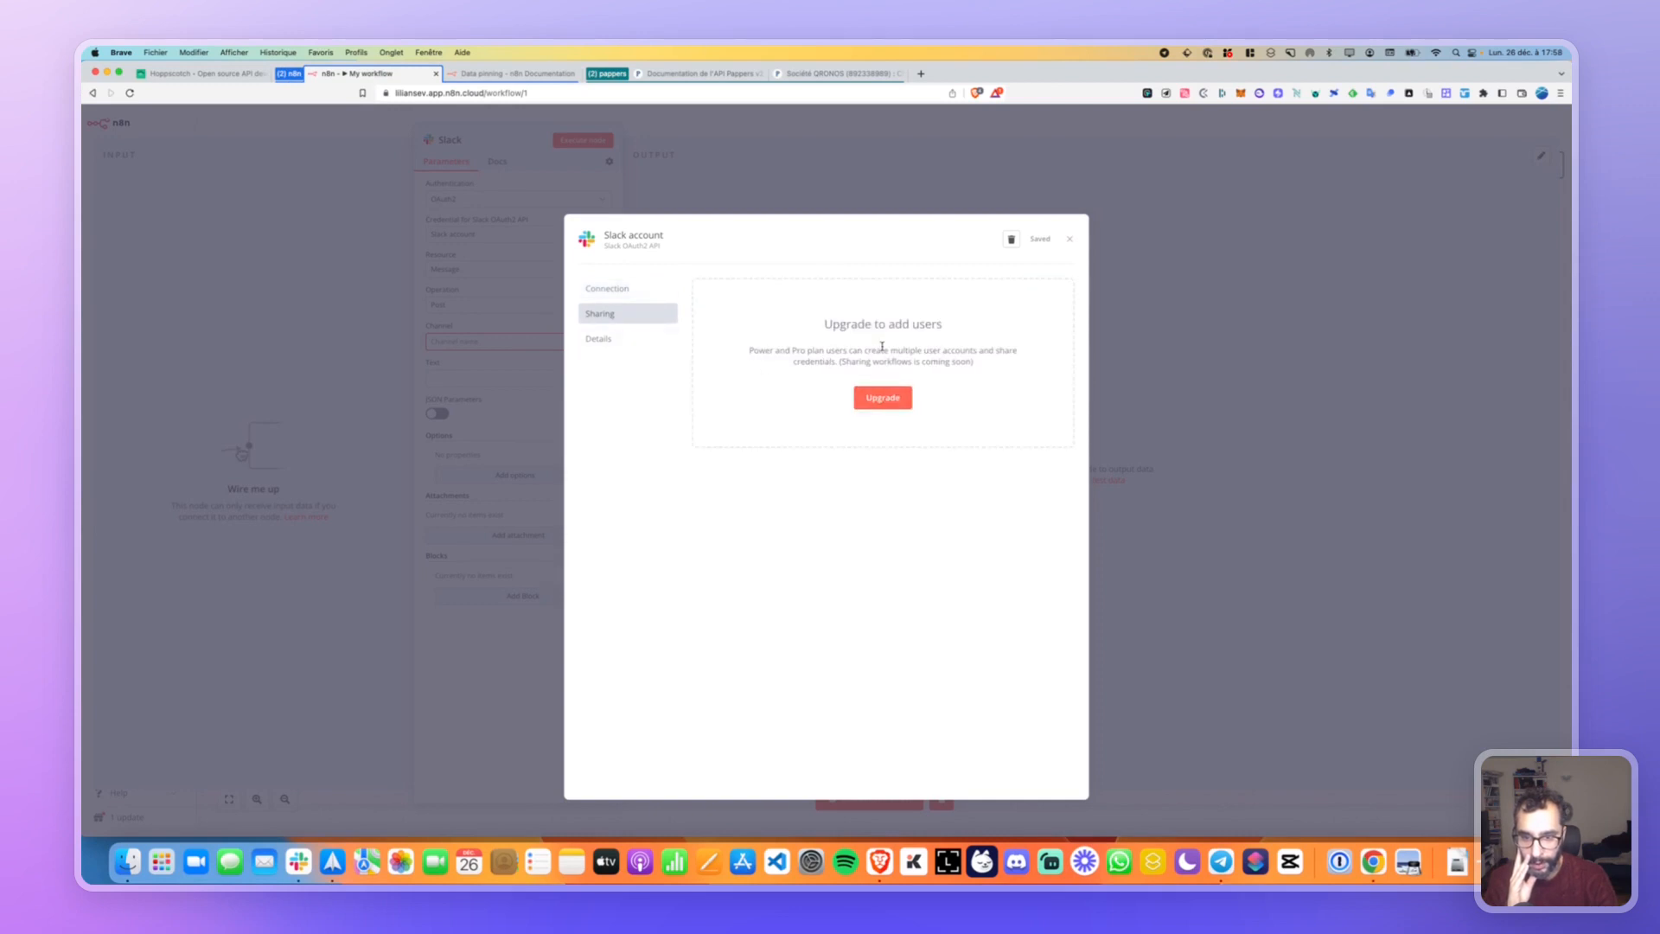
click(624, 336)
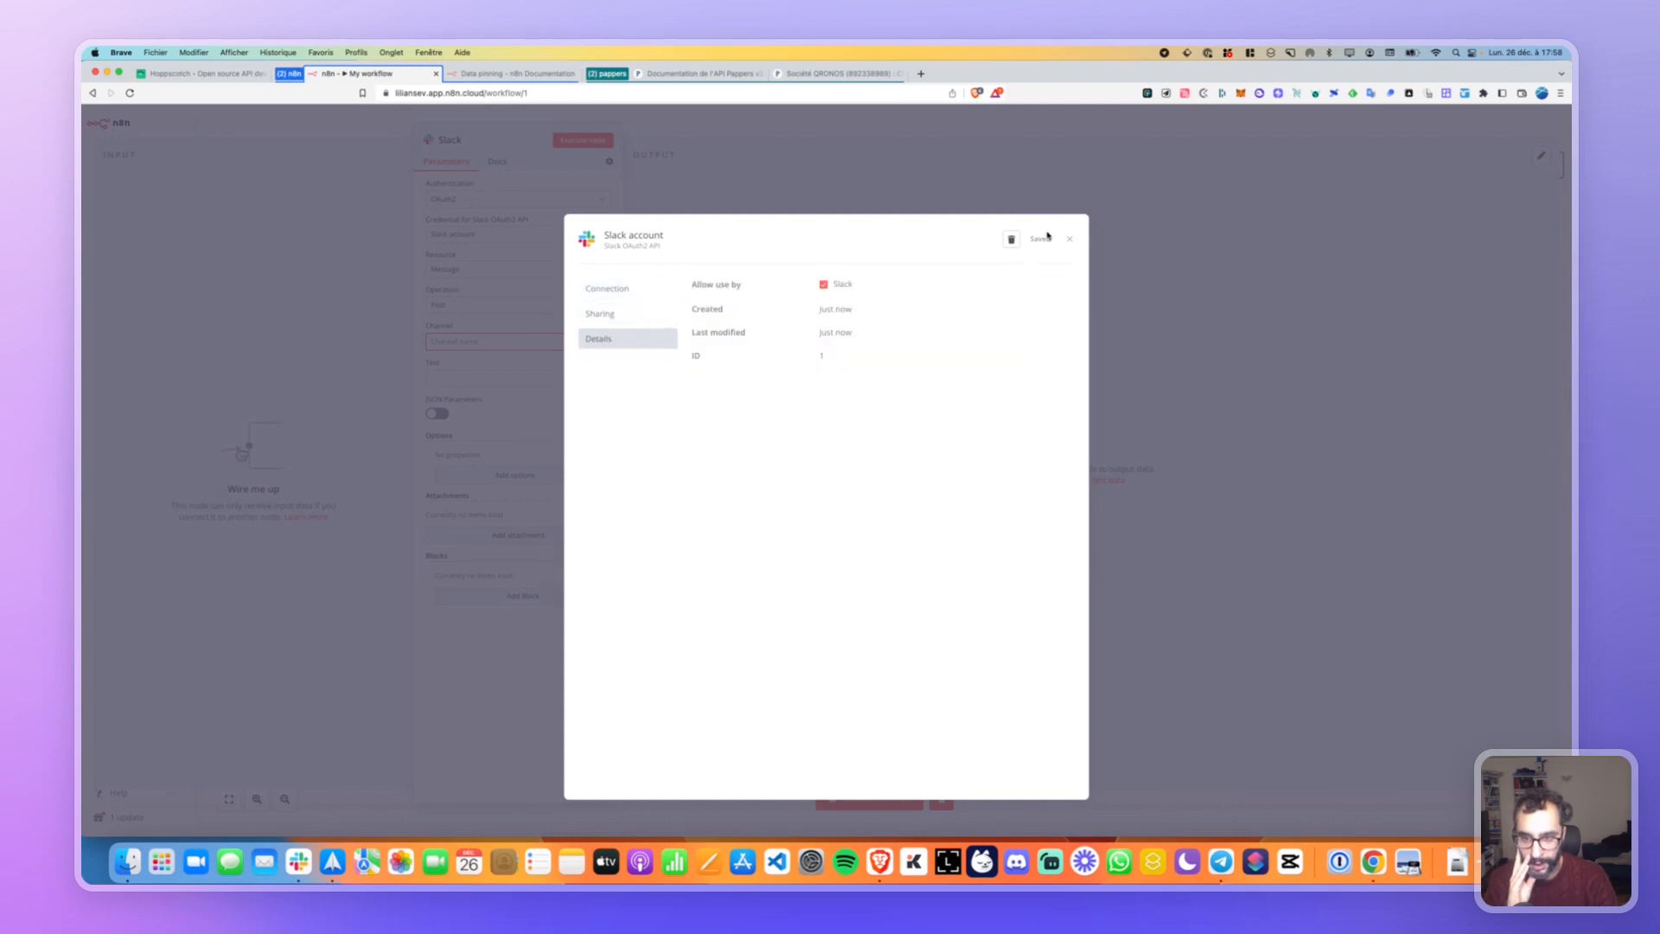
click(1072, 240)
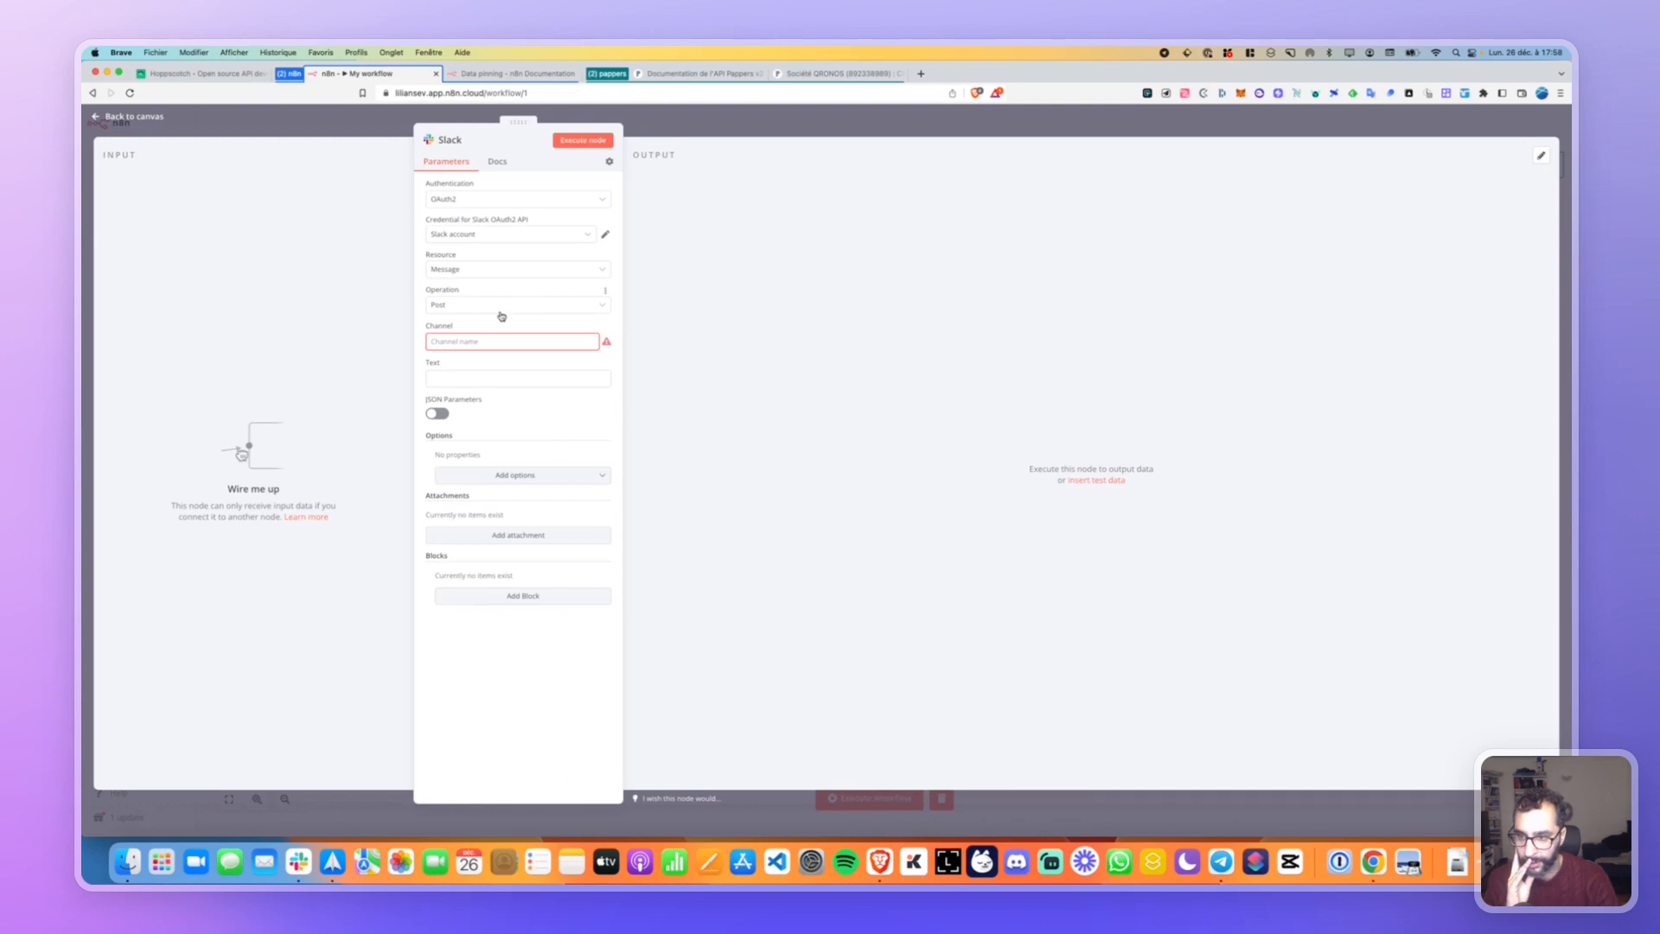
Keep the Post operation and set the Channel field back to a fixed value.
click(464, 304)
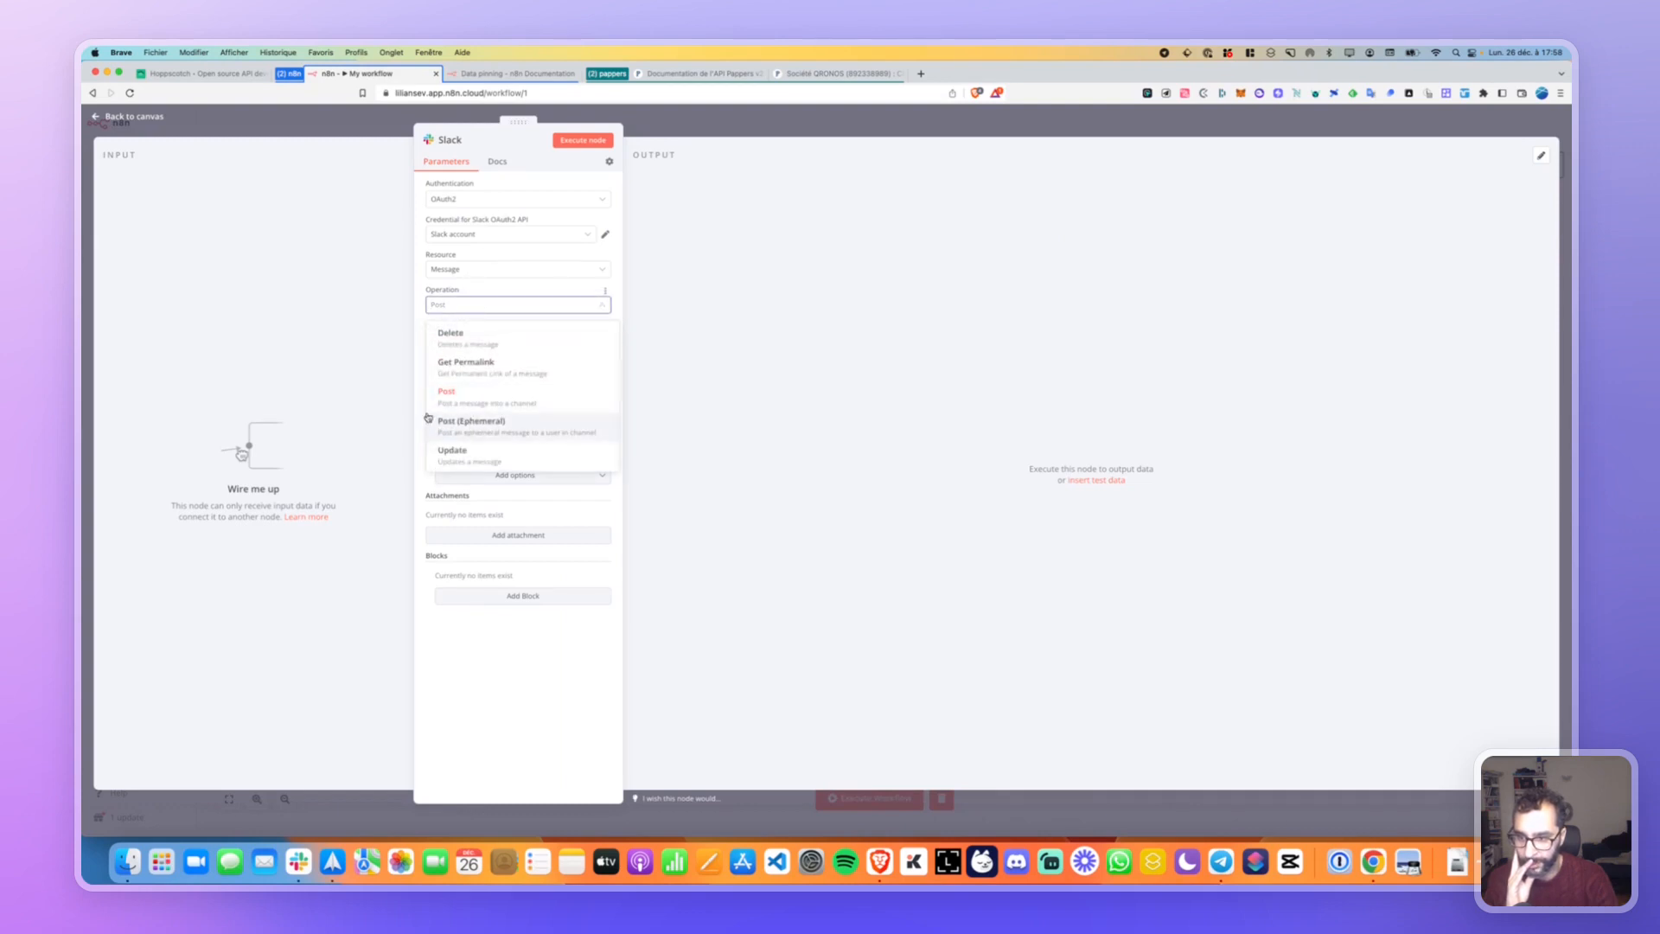
click(544, 309)
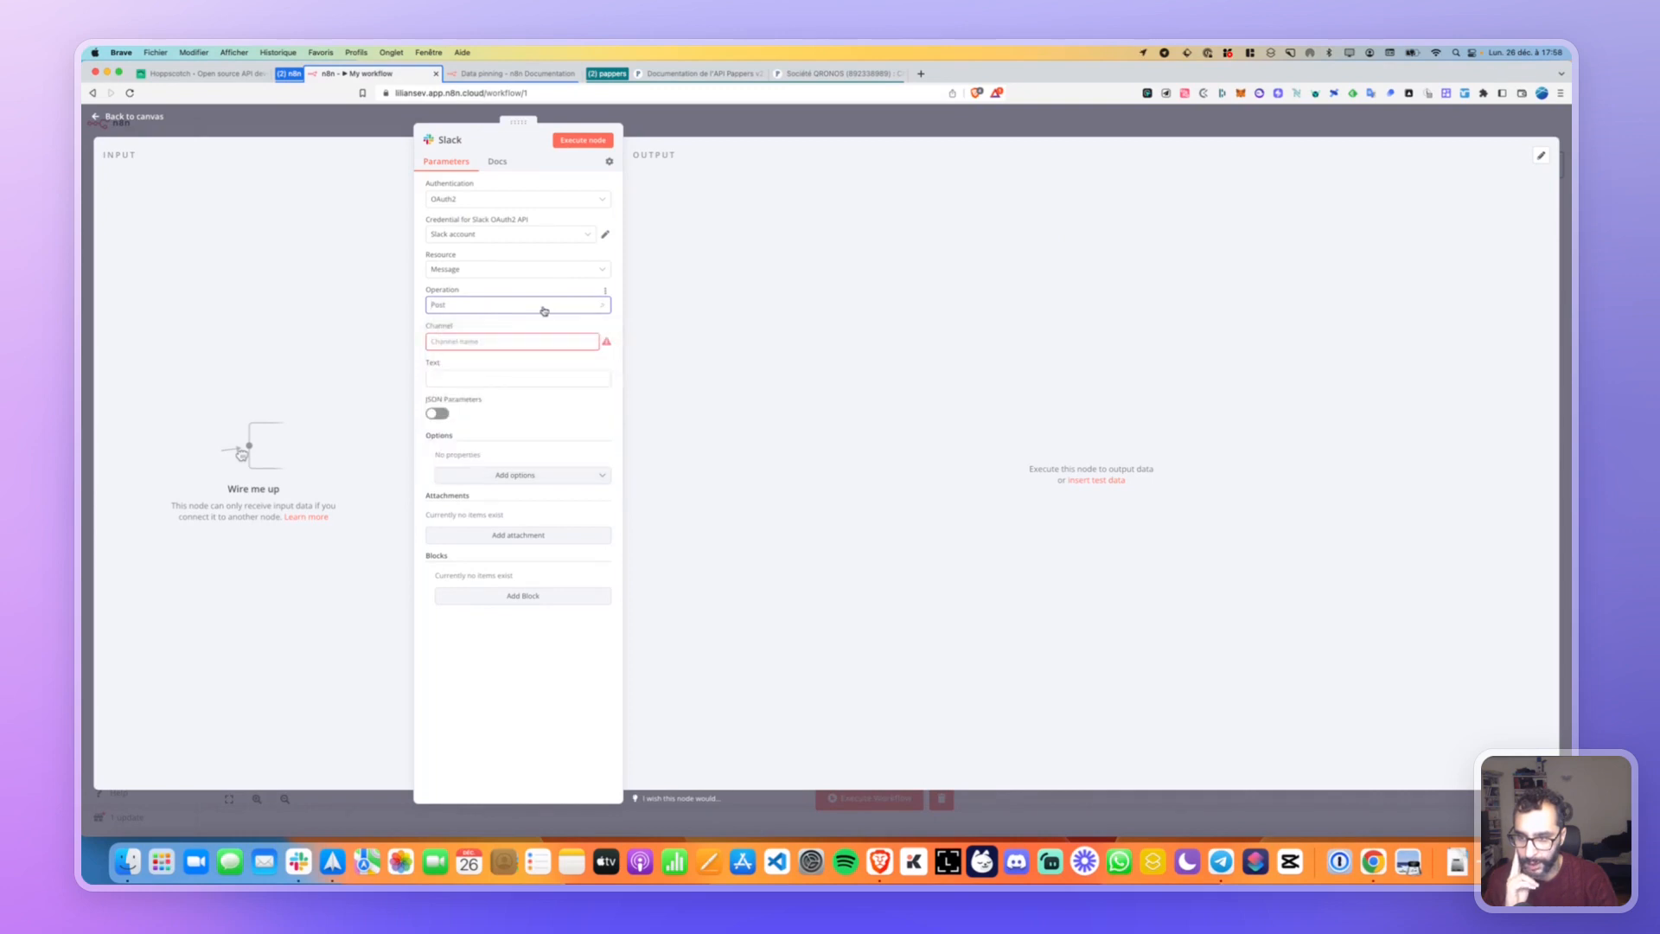
click(461, 339)
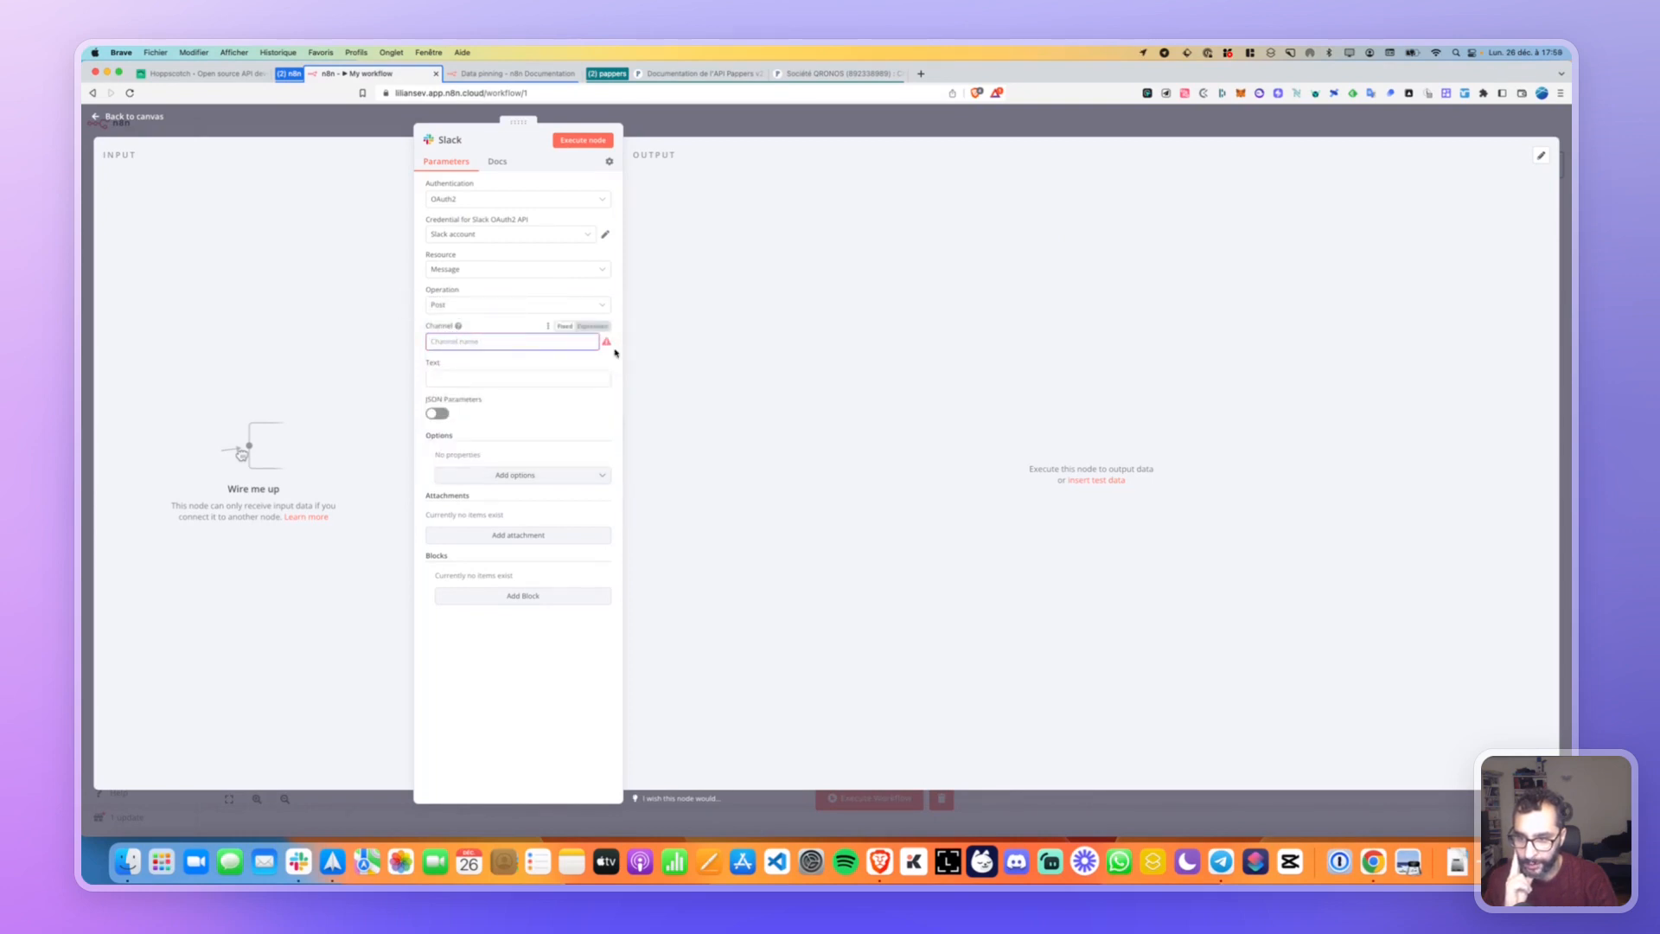
click(593, 326)
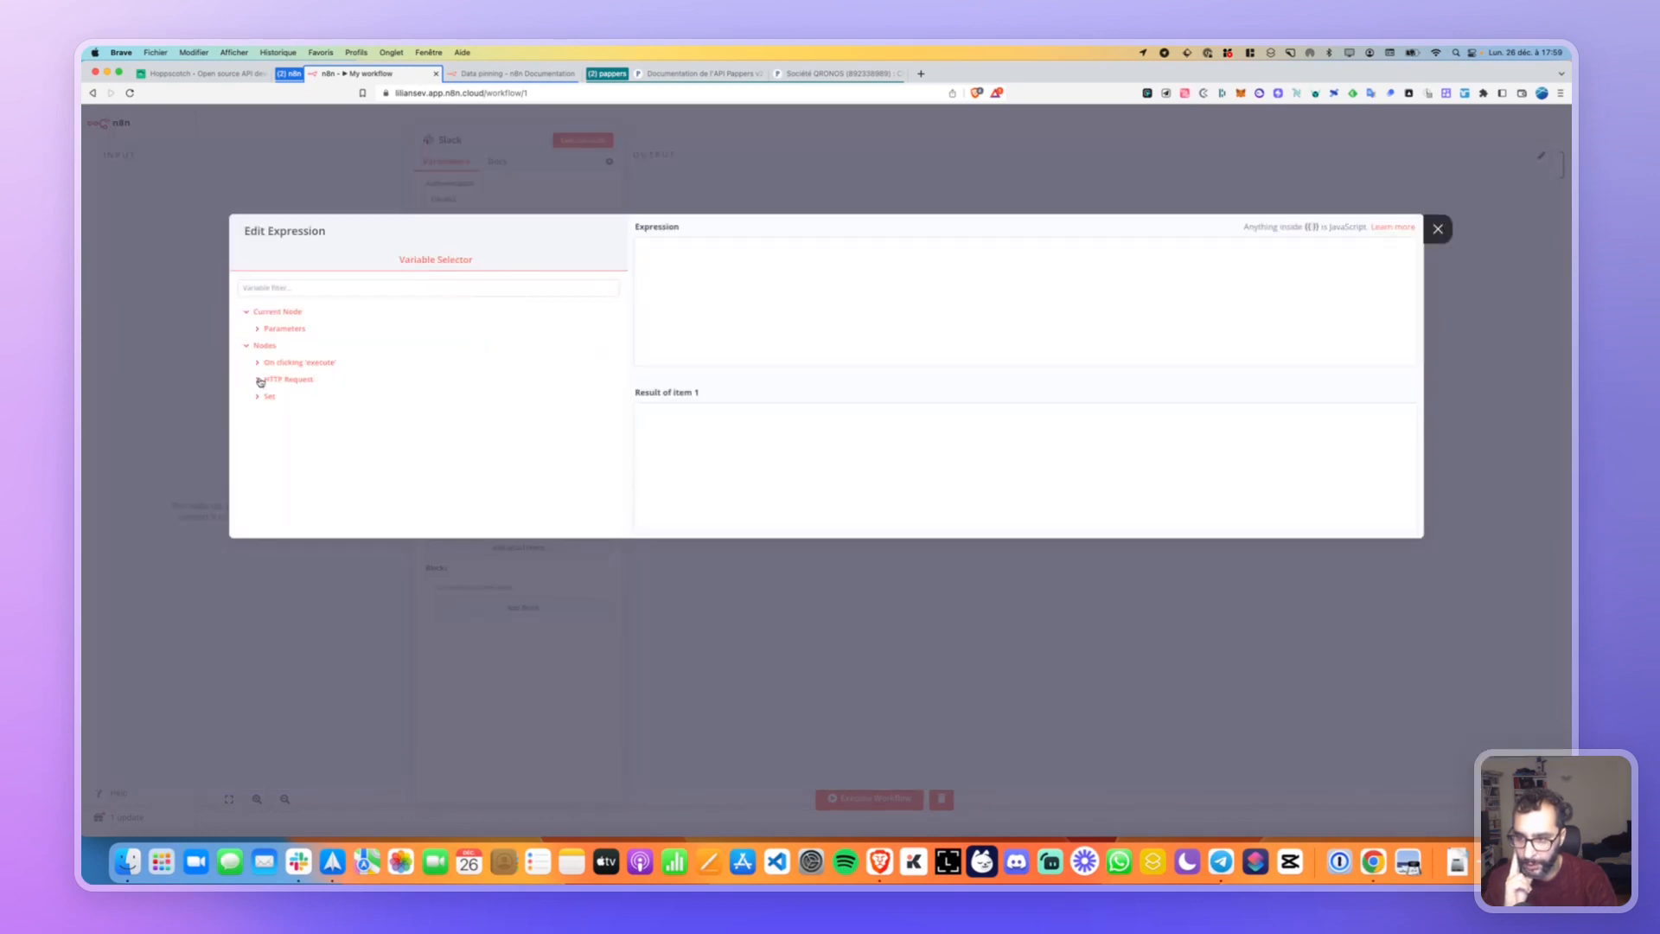
click(1438, 228)
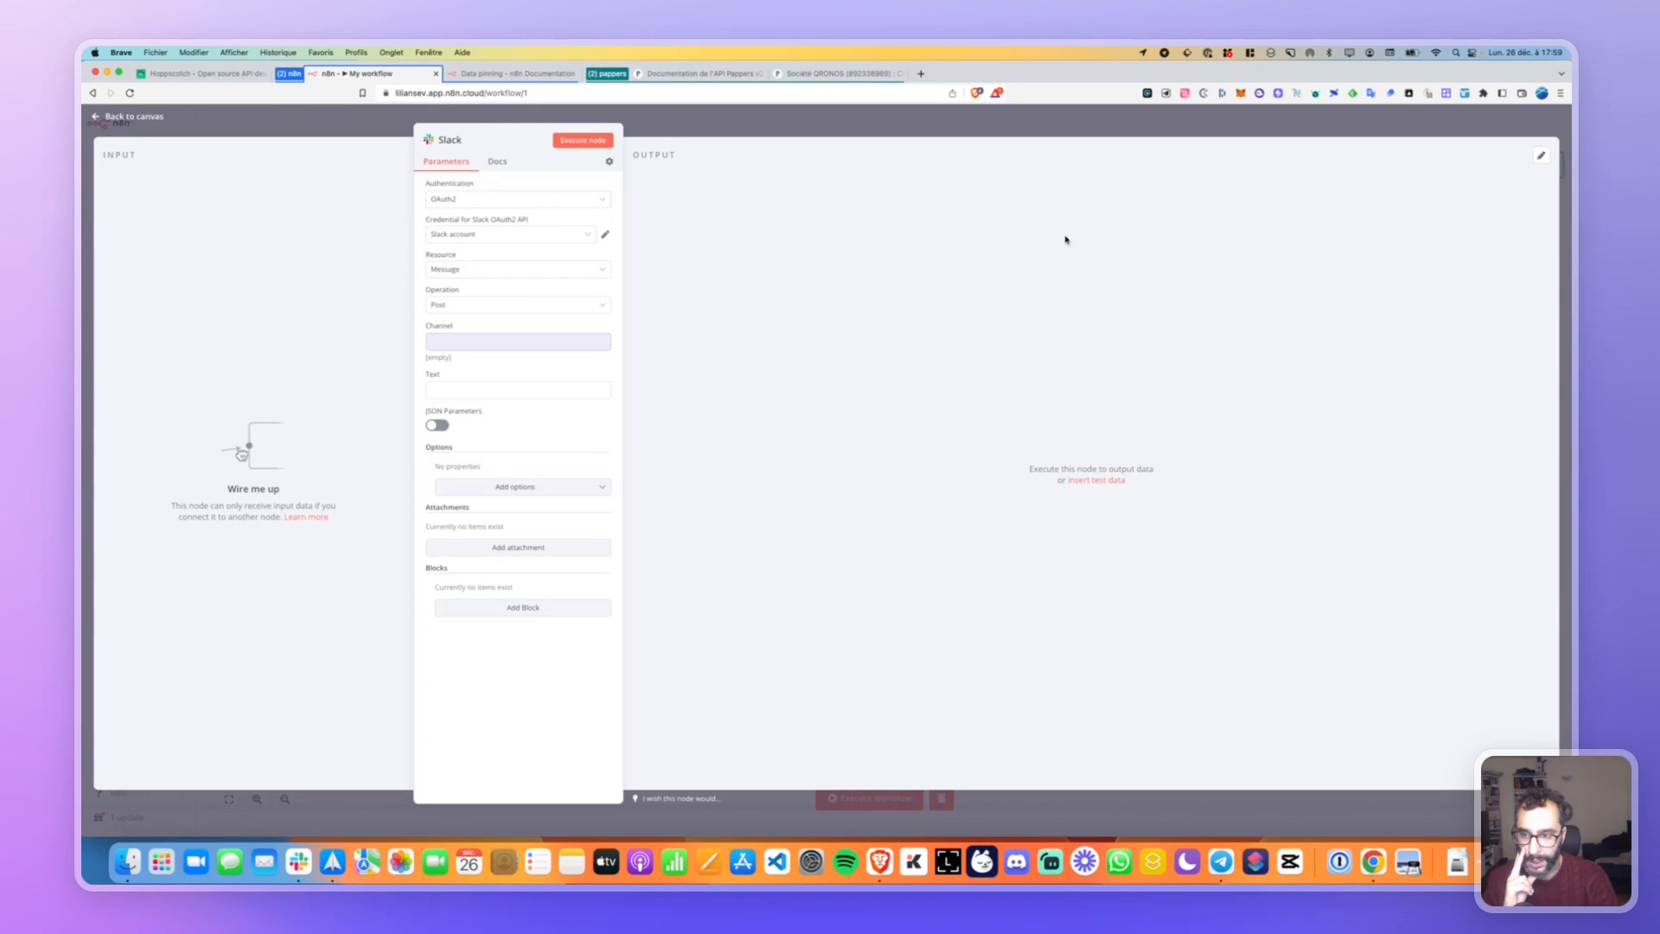
click(463, 338)
key(Escape)
click(563, 326)
click(517, 344)
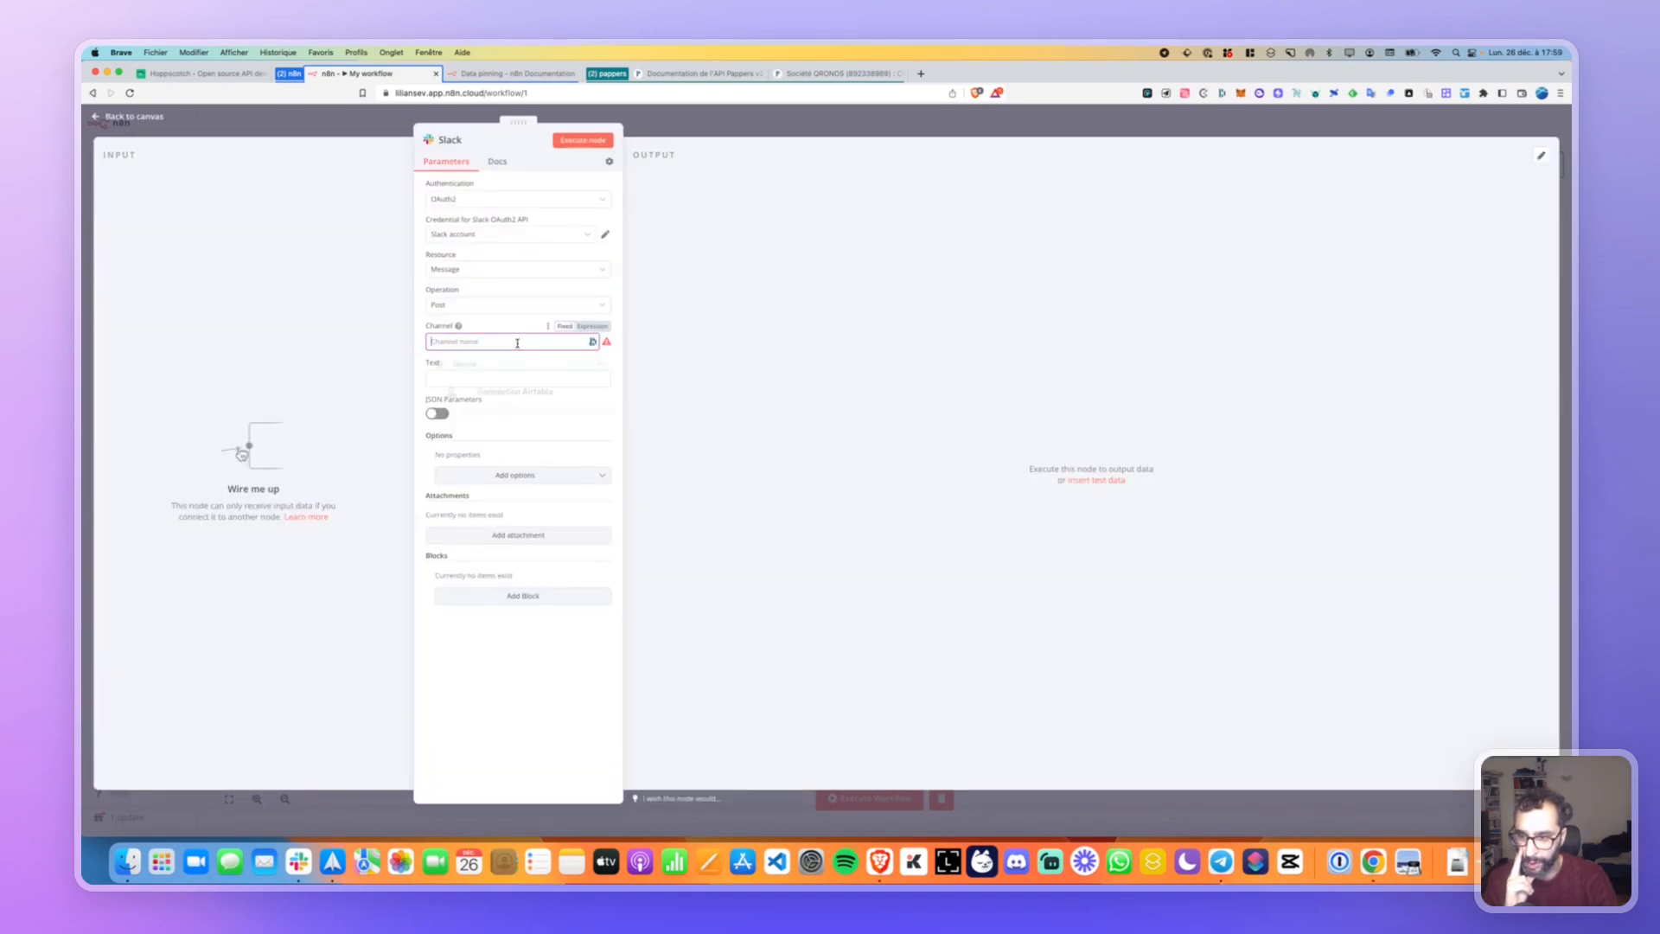
click(437, 414)
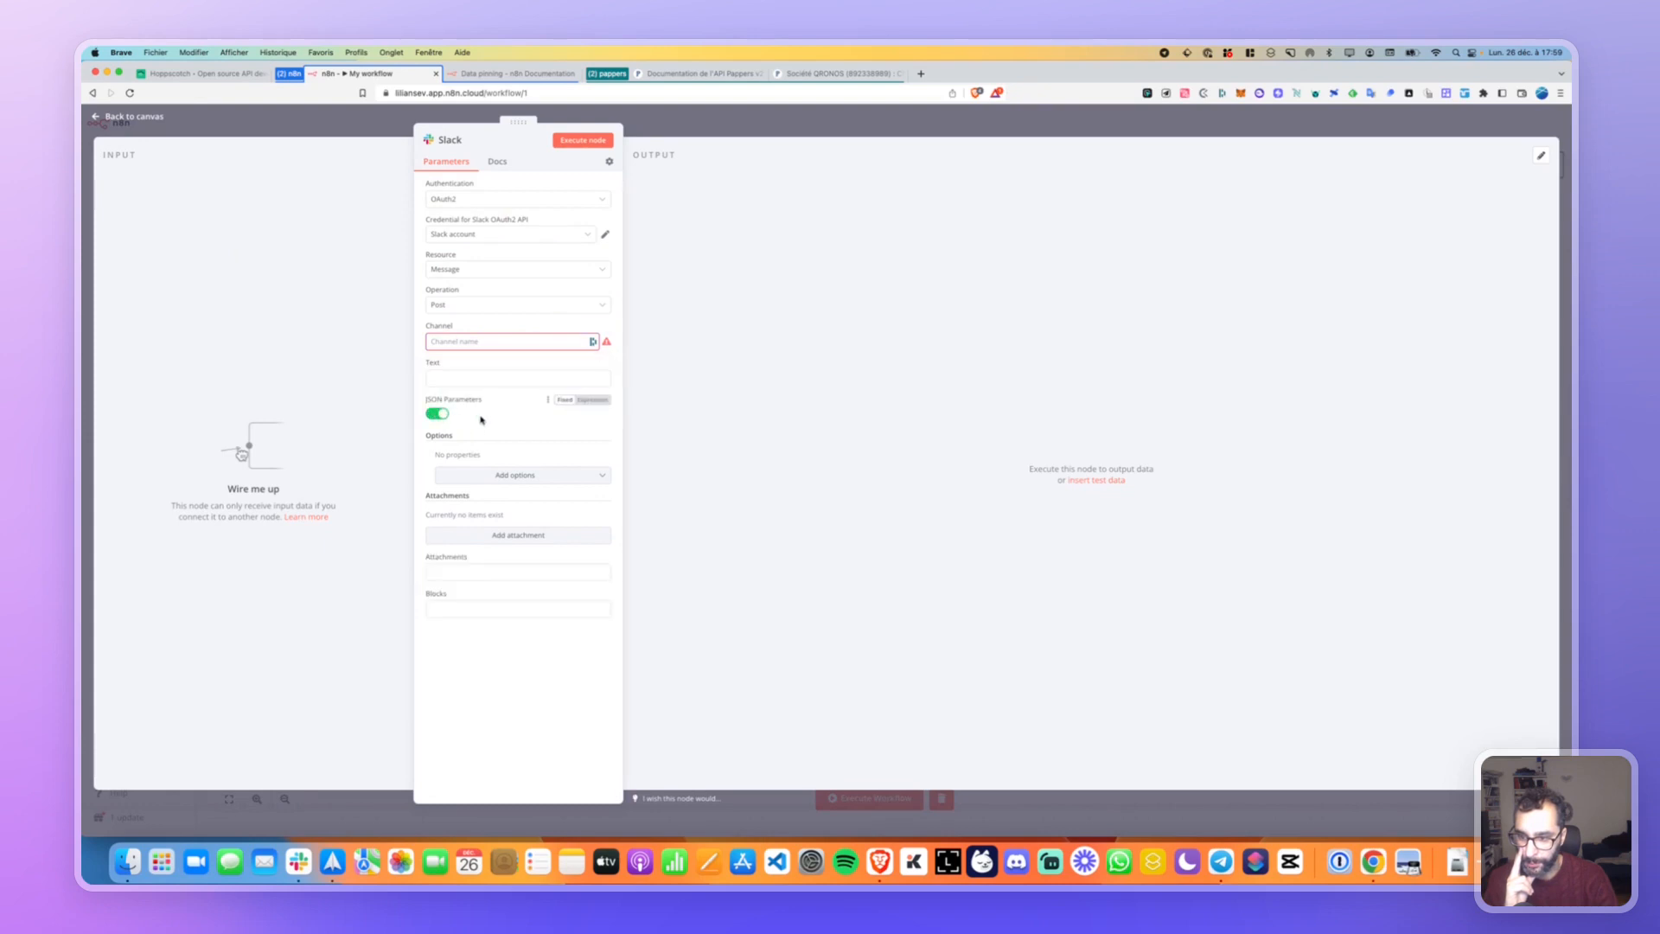
click(442, 415)
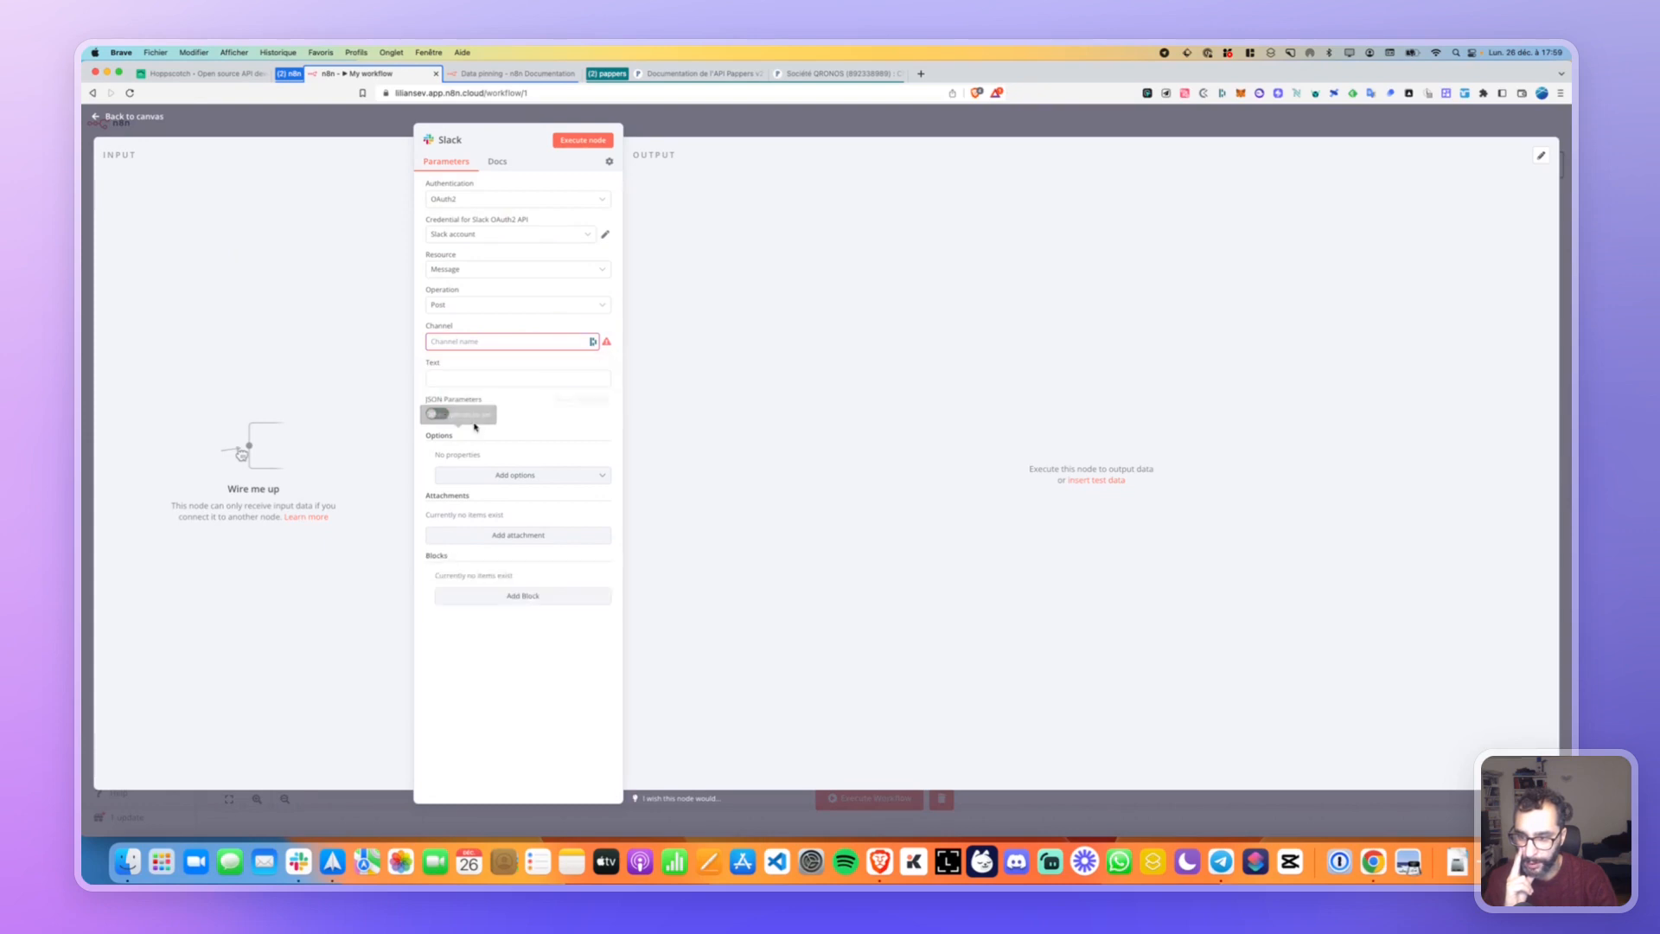
Paste the channel ID copied from the Slack app into the Channel field.
click(463, 340)
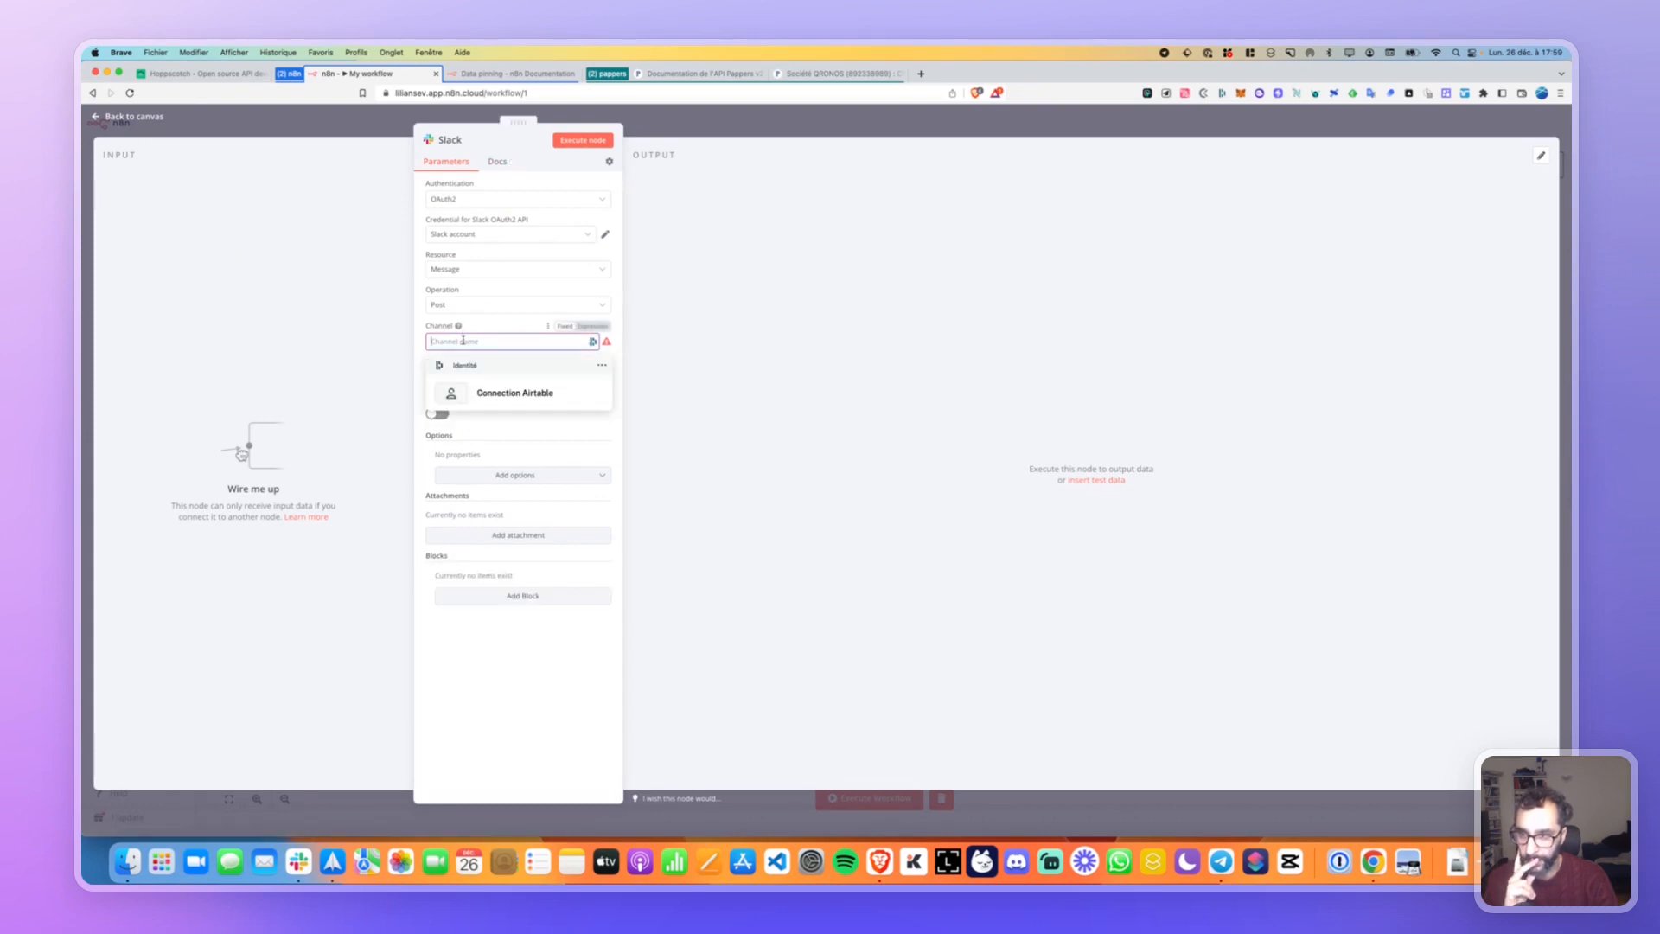
click(298, 859)
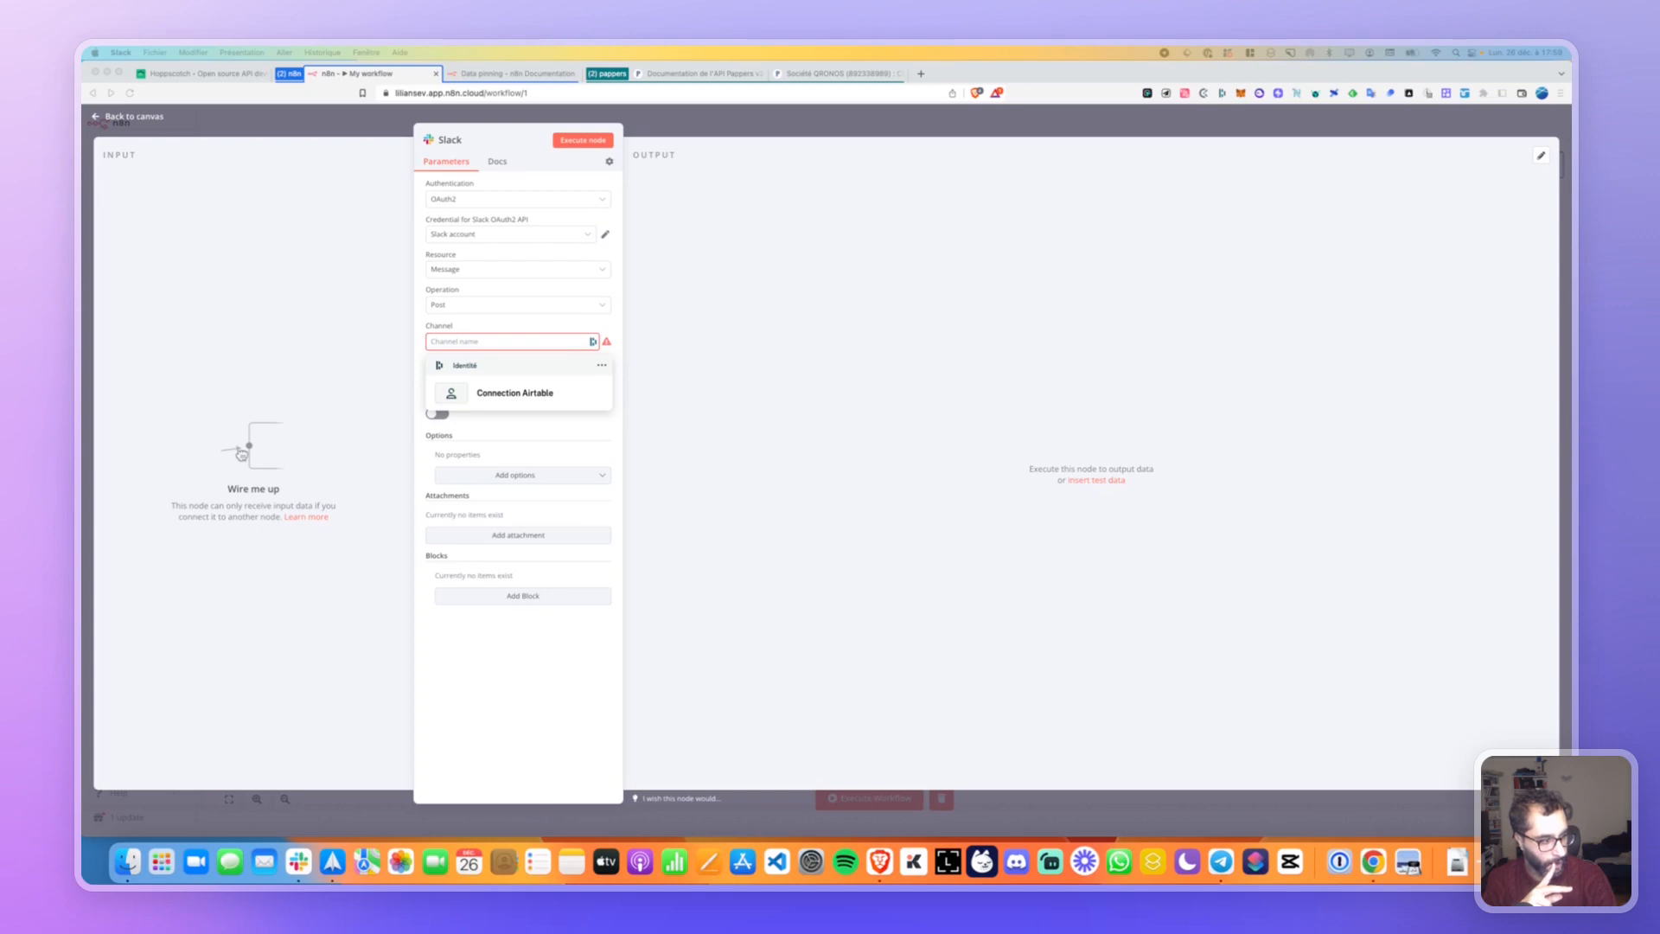
click(477, 341)
text(D021VSC0D2)
click(462, 329)
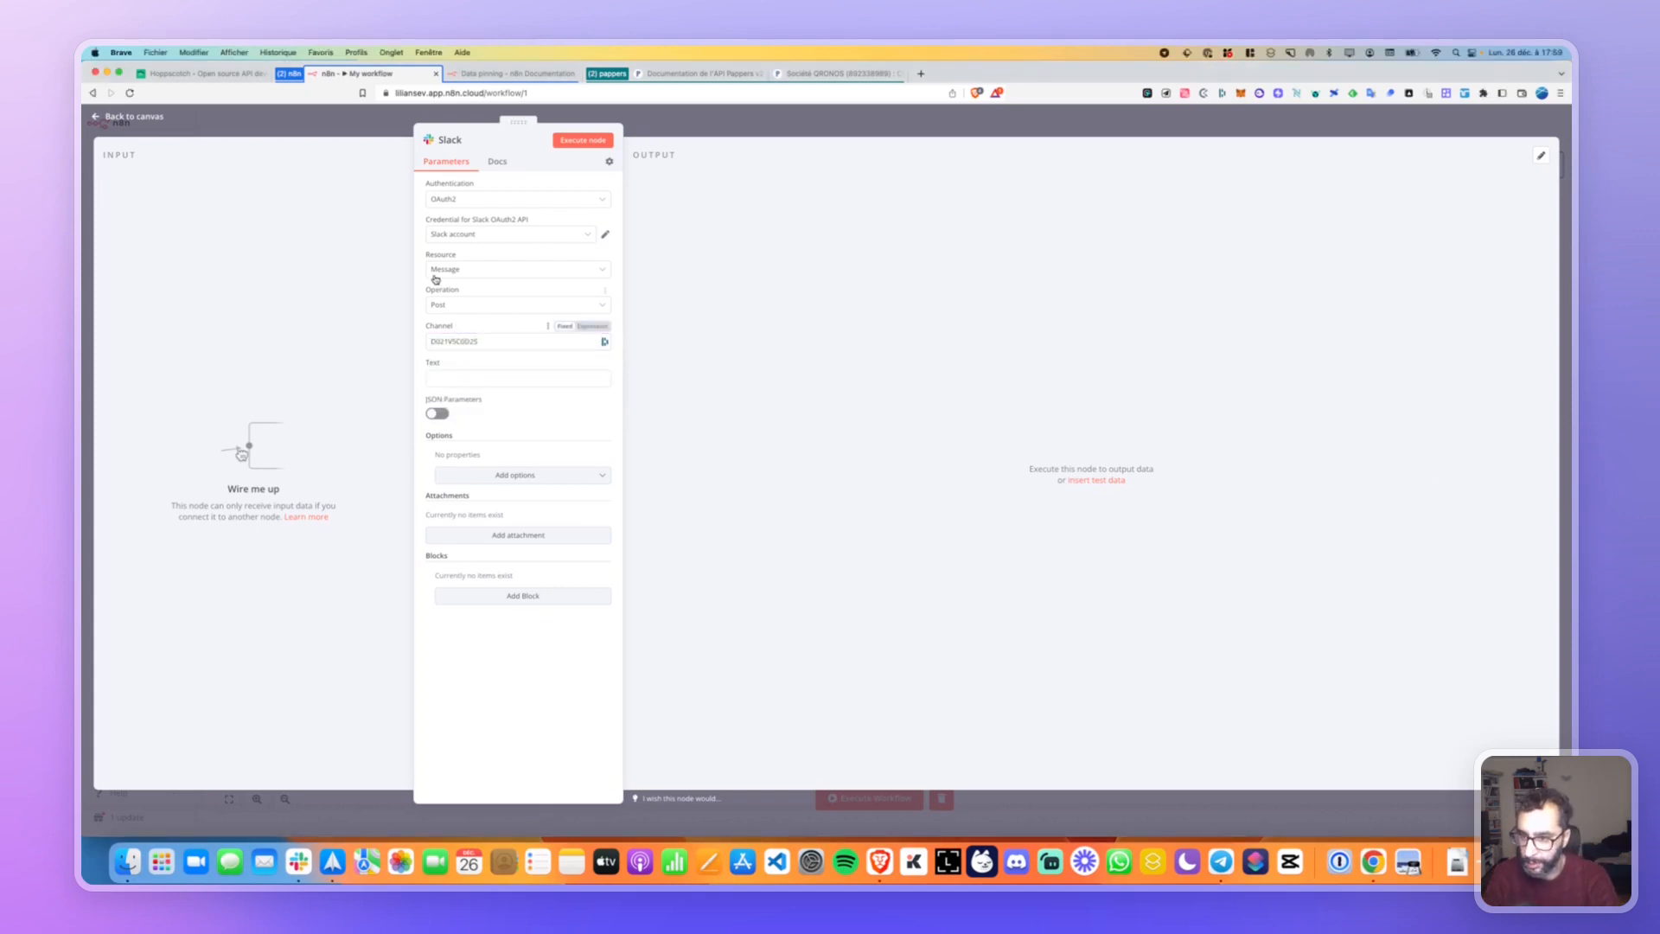
Enter 'Bonjour' as the Slack message text in the text editor.
click(450, 376)
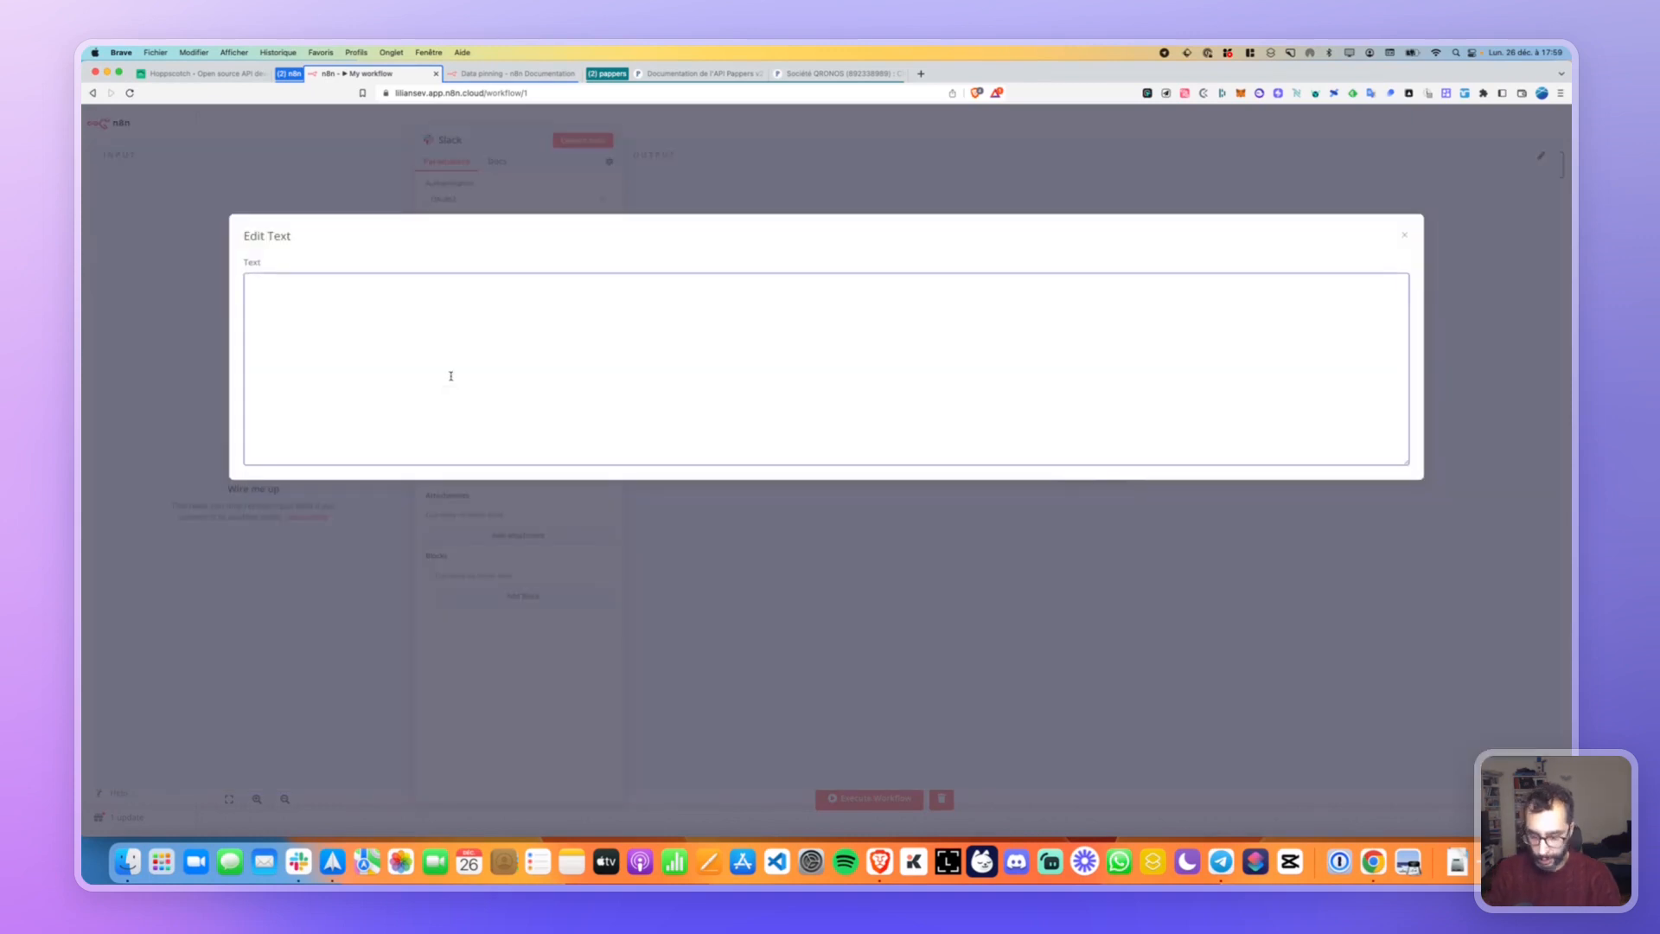
text(Bonjour @)
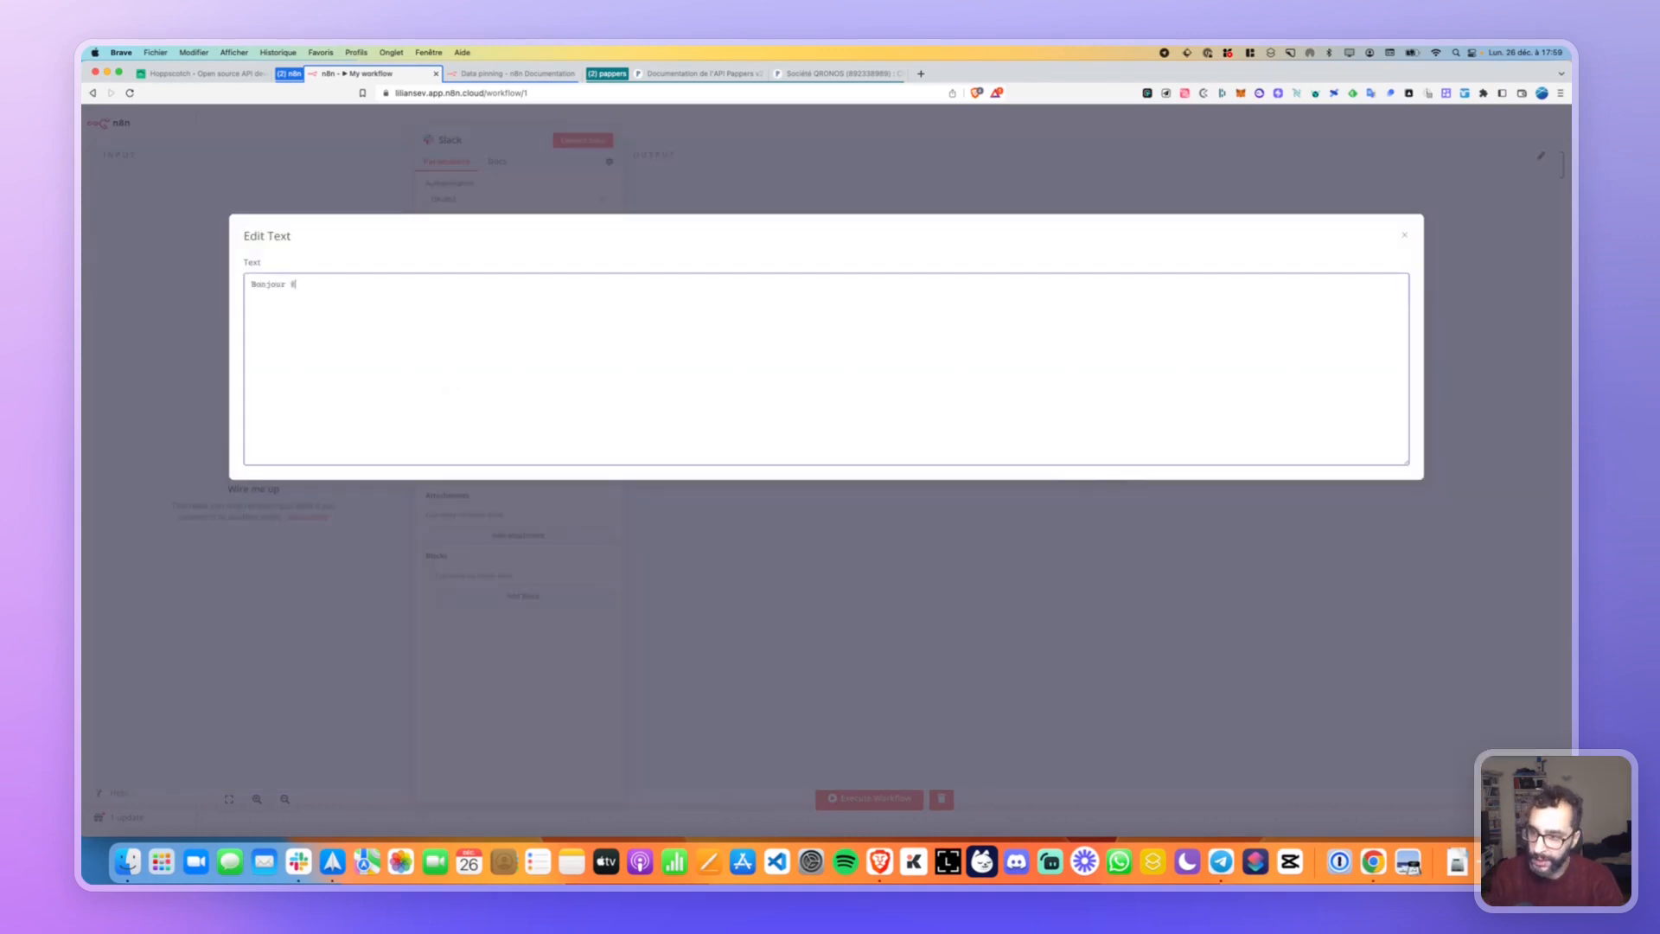
key(BackSpace)
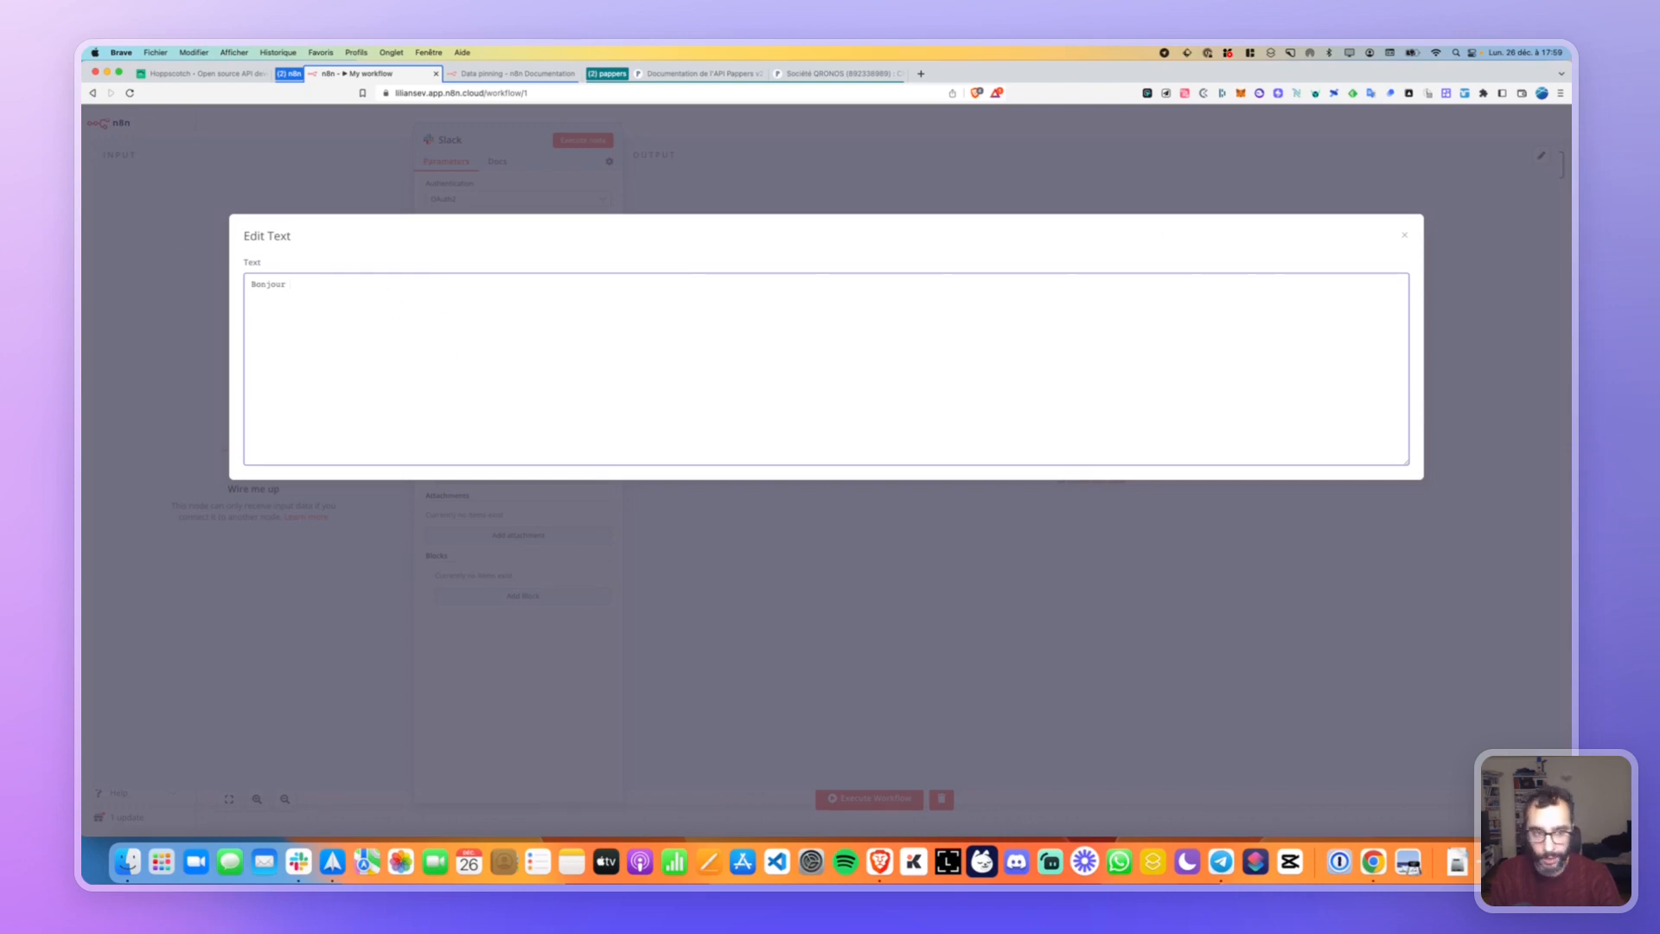
click(1405, 239)
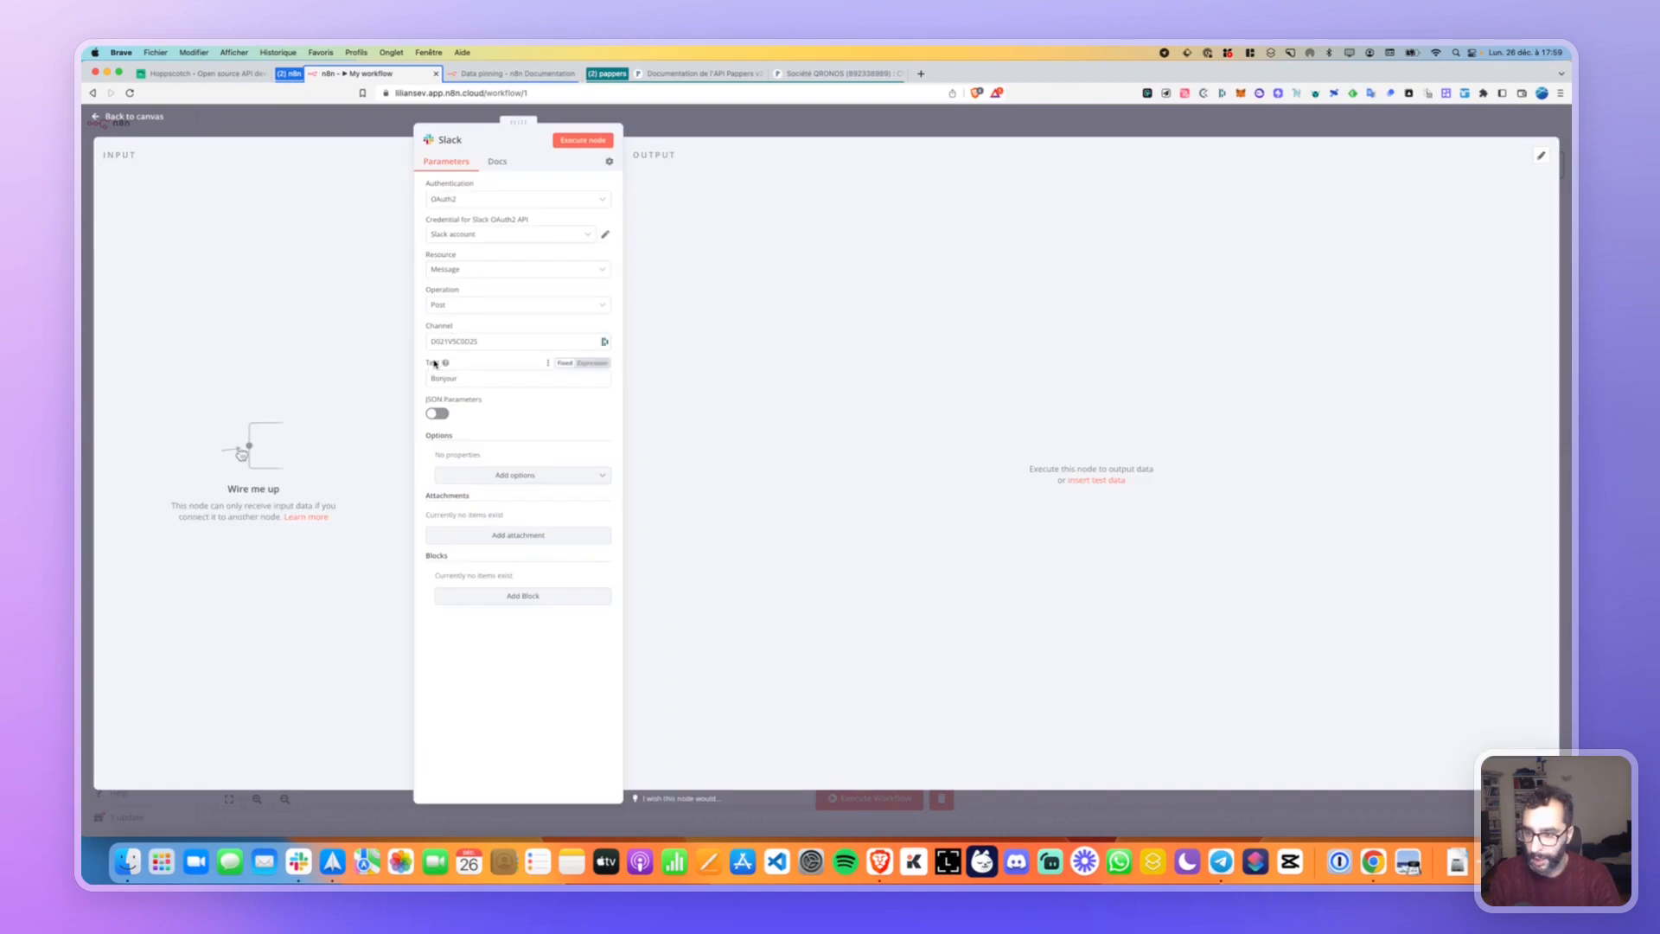
click(544, 376)
key(Escape)
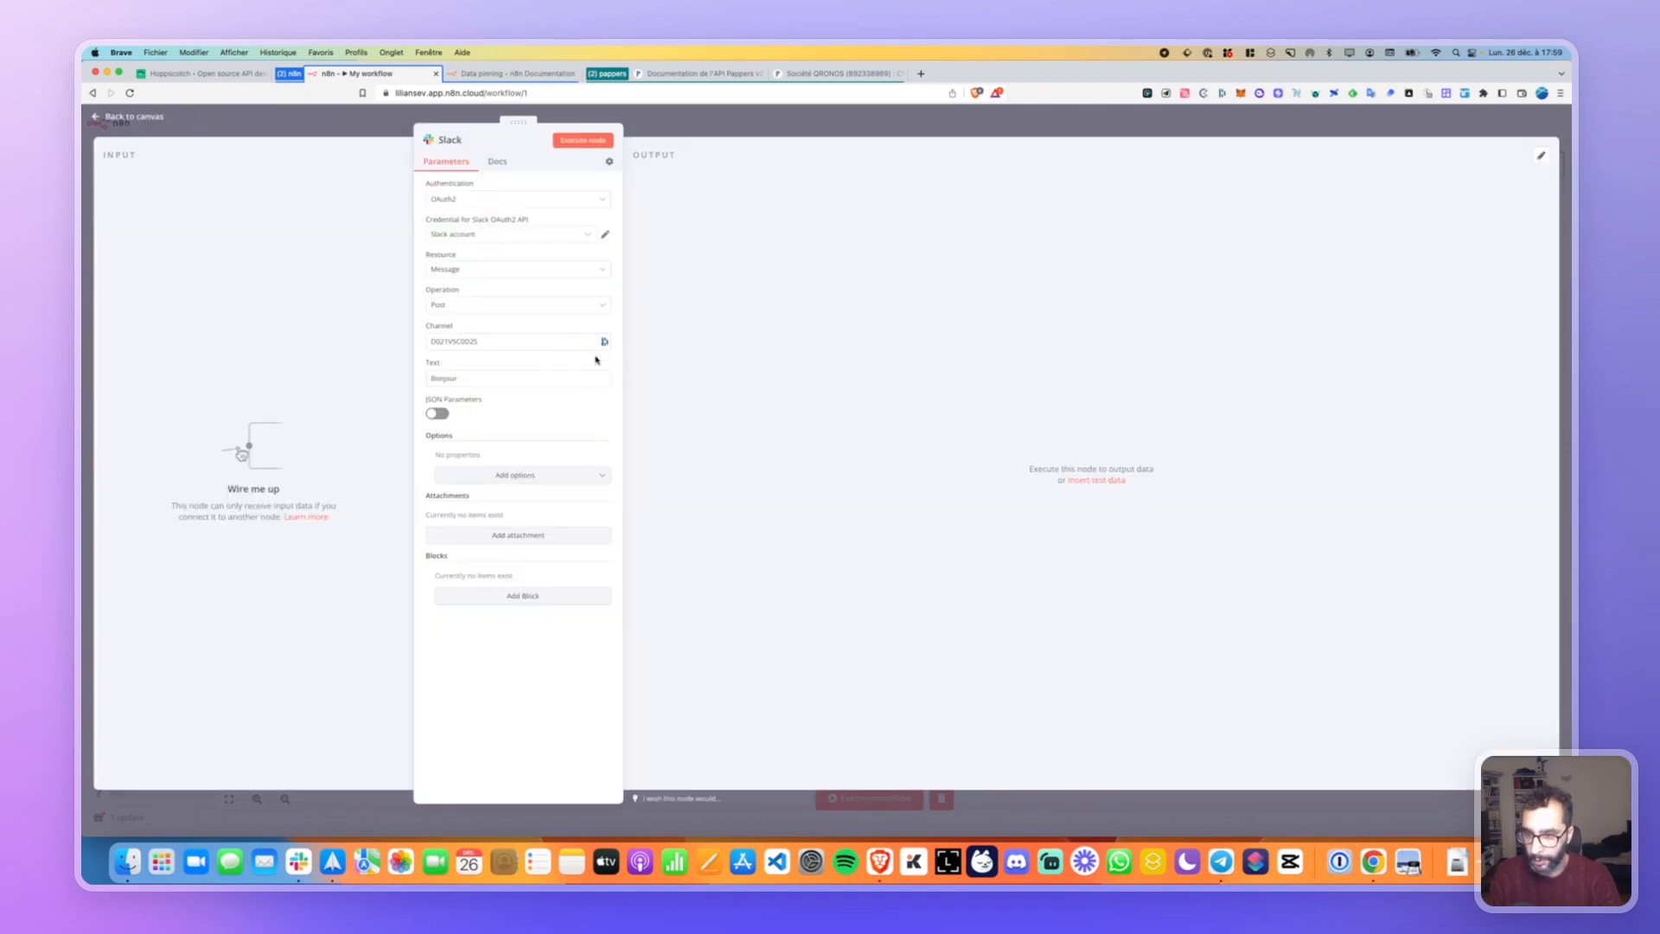
Switch the message text to an expression and browse the Set and HTTP Request variables.
click(570, 363)
click(521, 380)
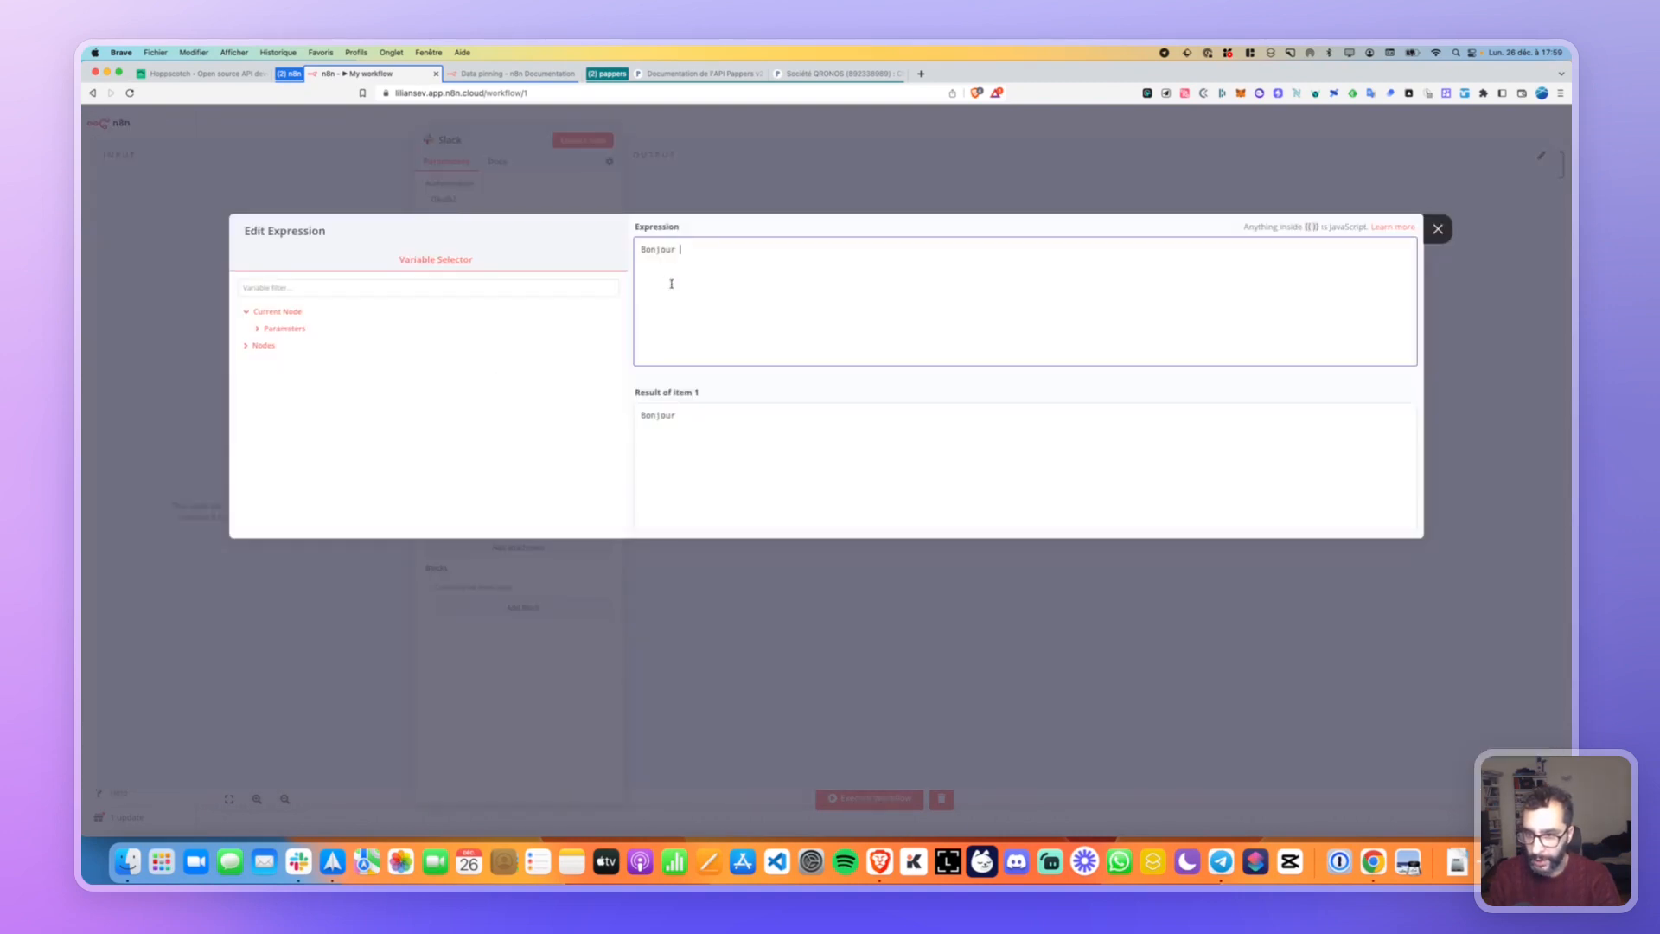
click(244, 346)
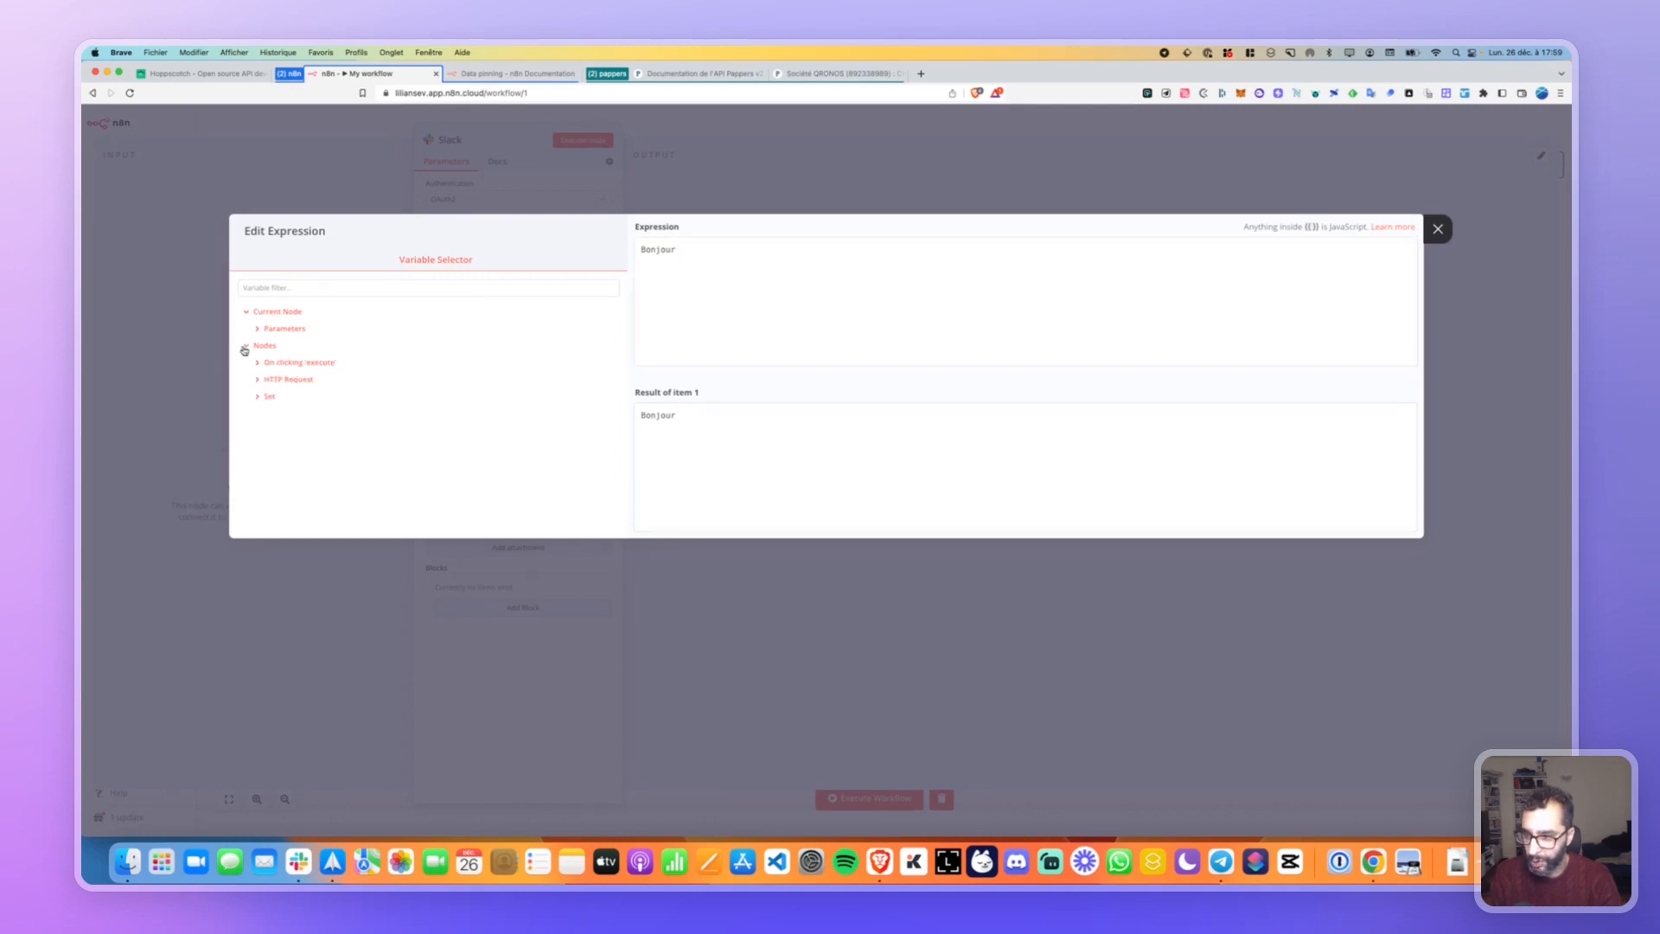
click(256, 397)
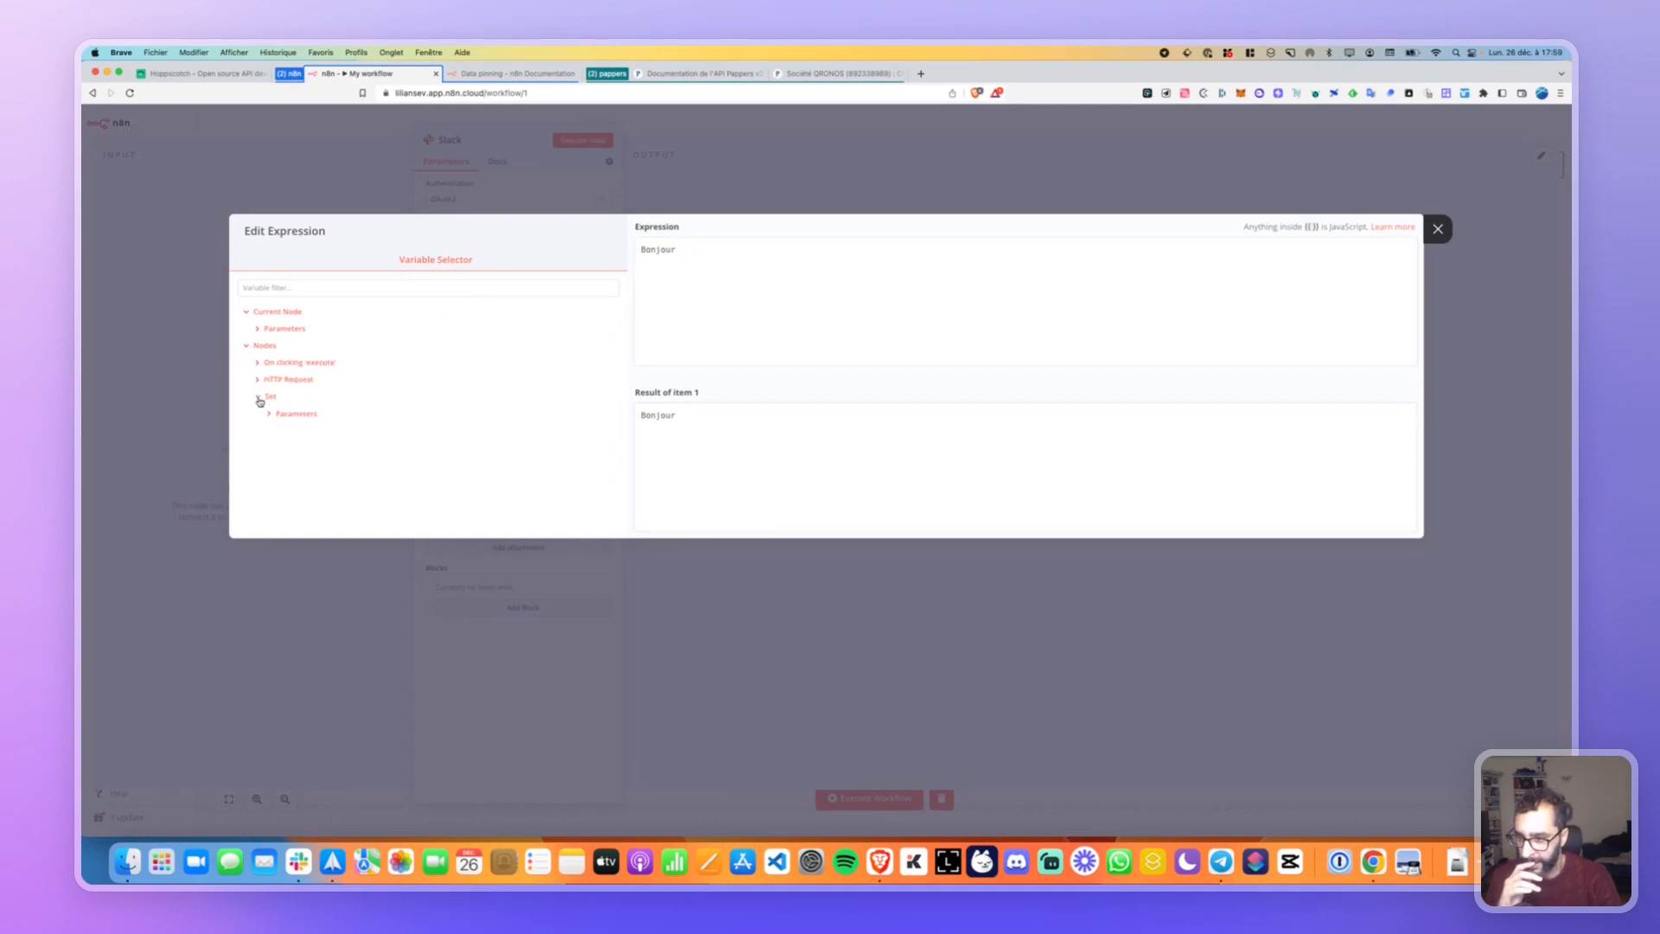
click(269, 414)
click(262, 382)
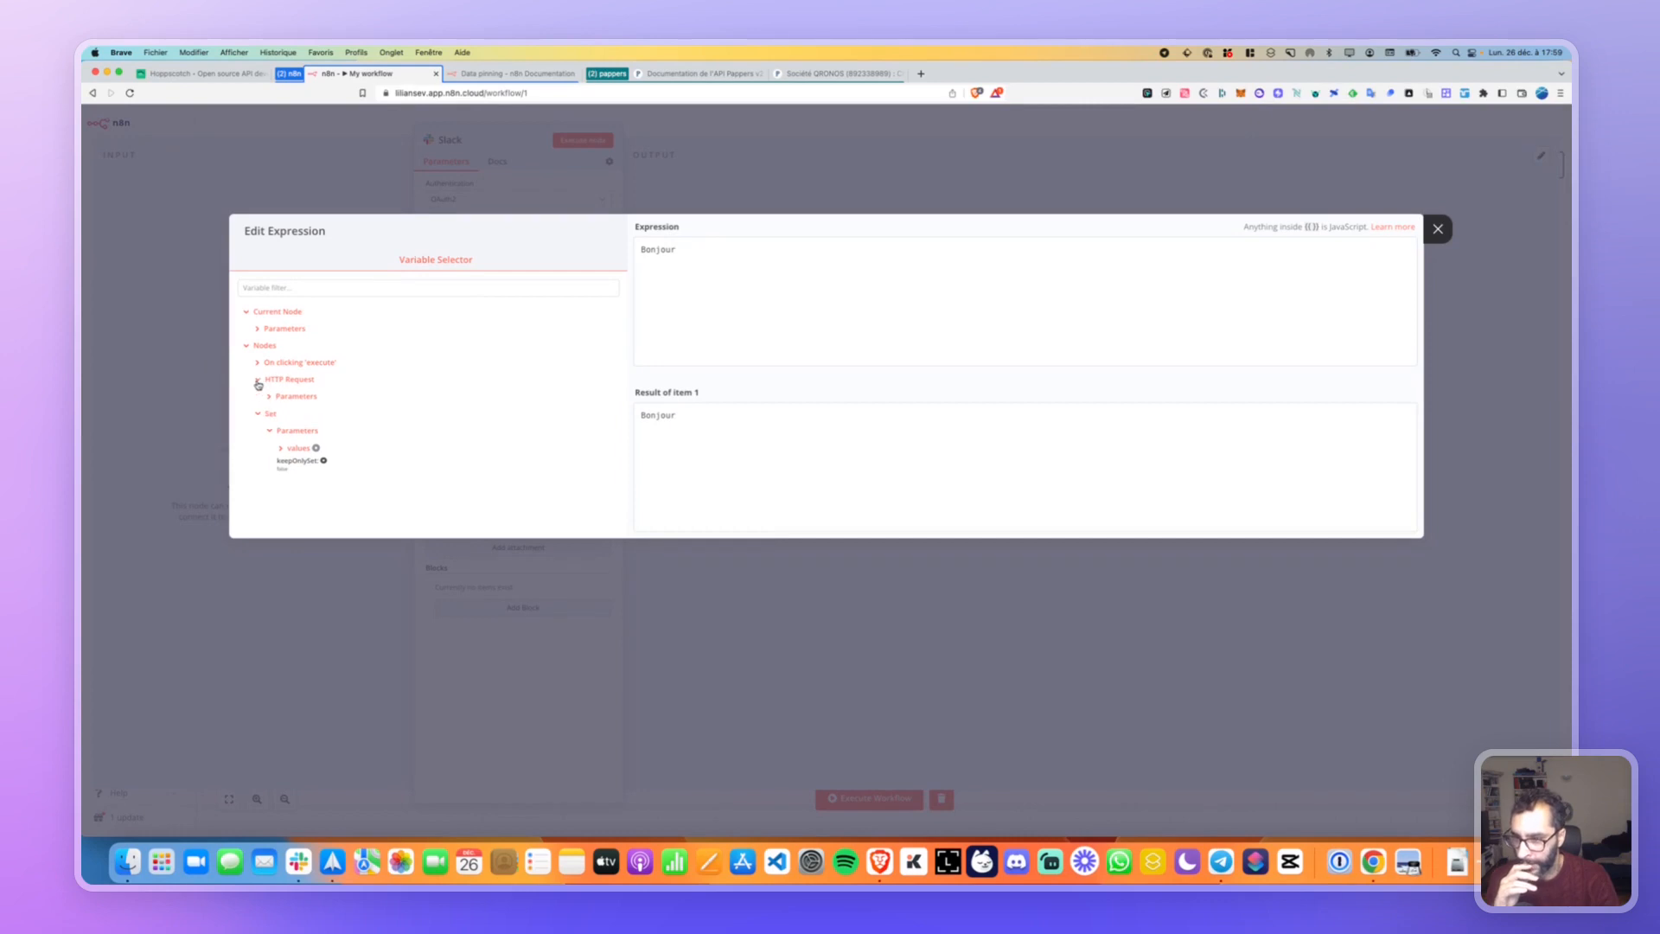
click(272, 396)
scroll(300, 432, down, 3)
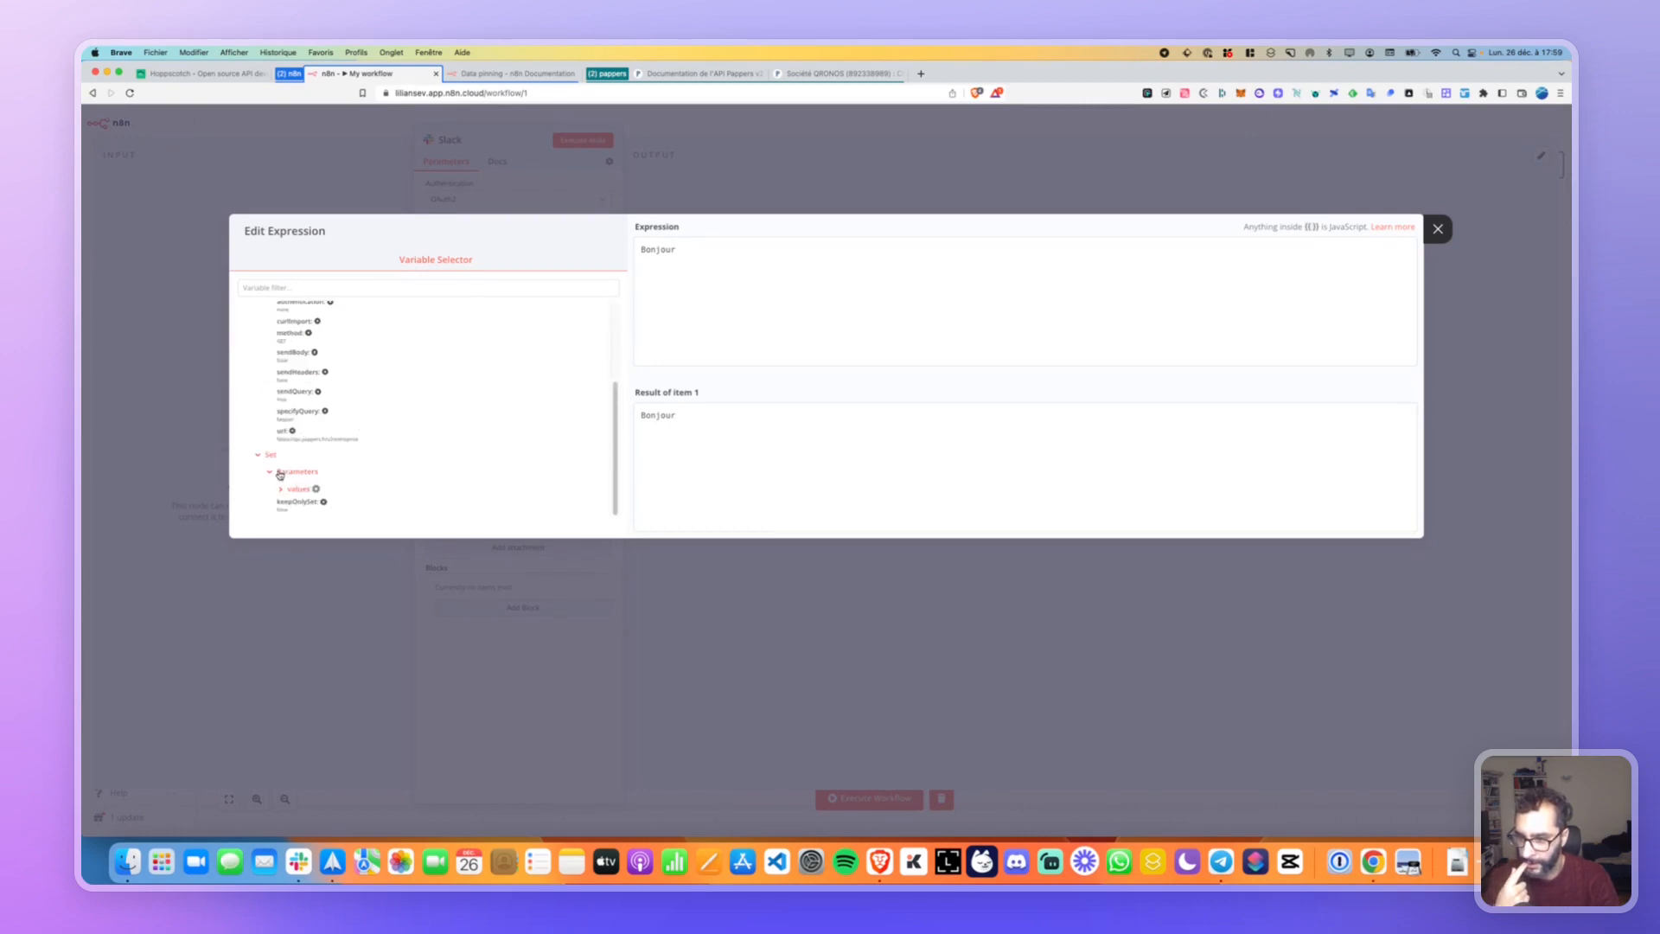
scroll(346, 480, up, 3)
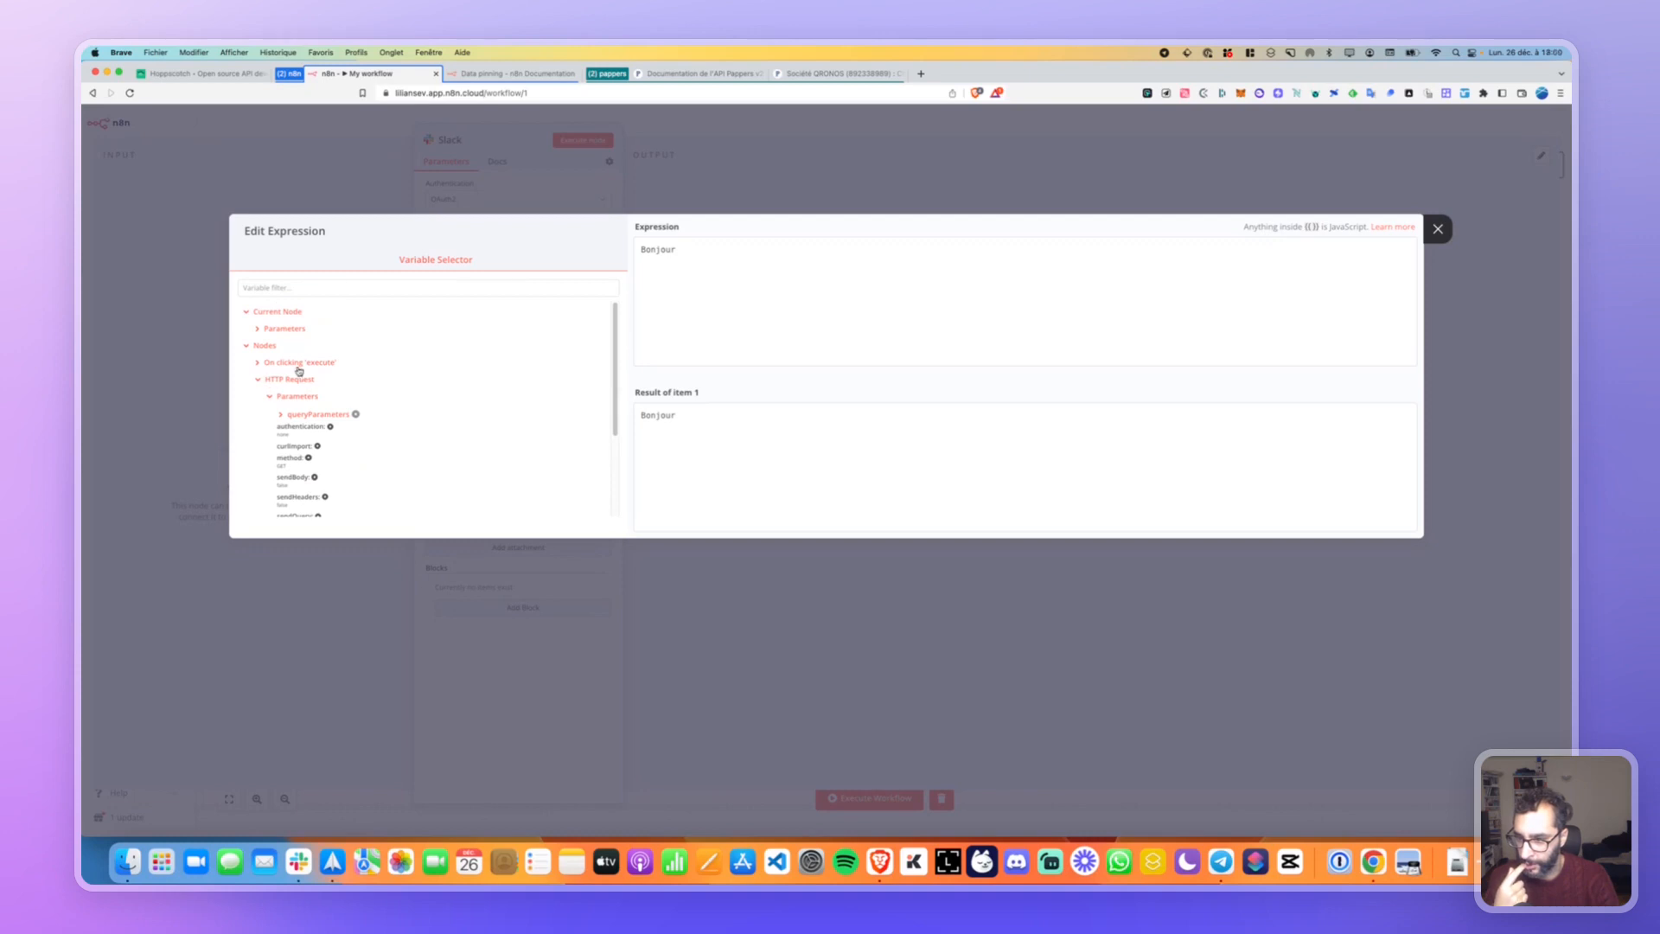
scroll(297, 398, down, 3)
scroll(275, 484, up, 3)
click(257, 329)
click(258, 329)
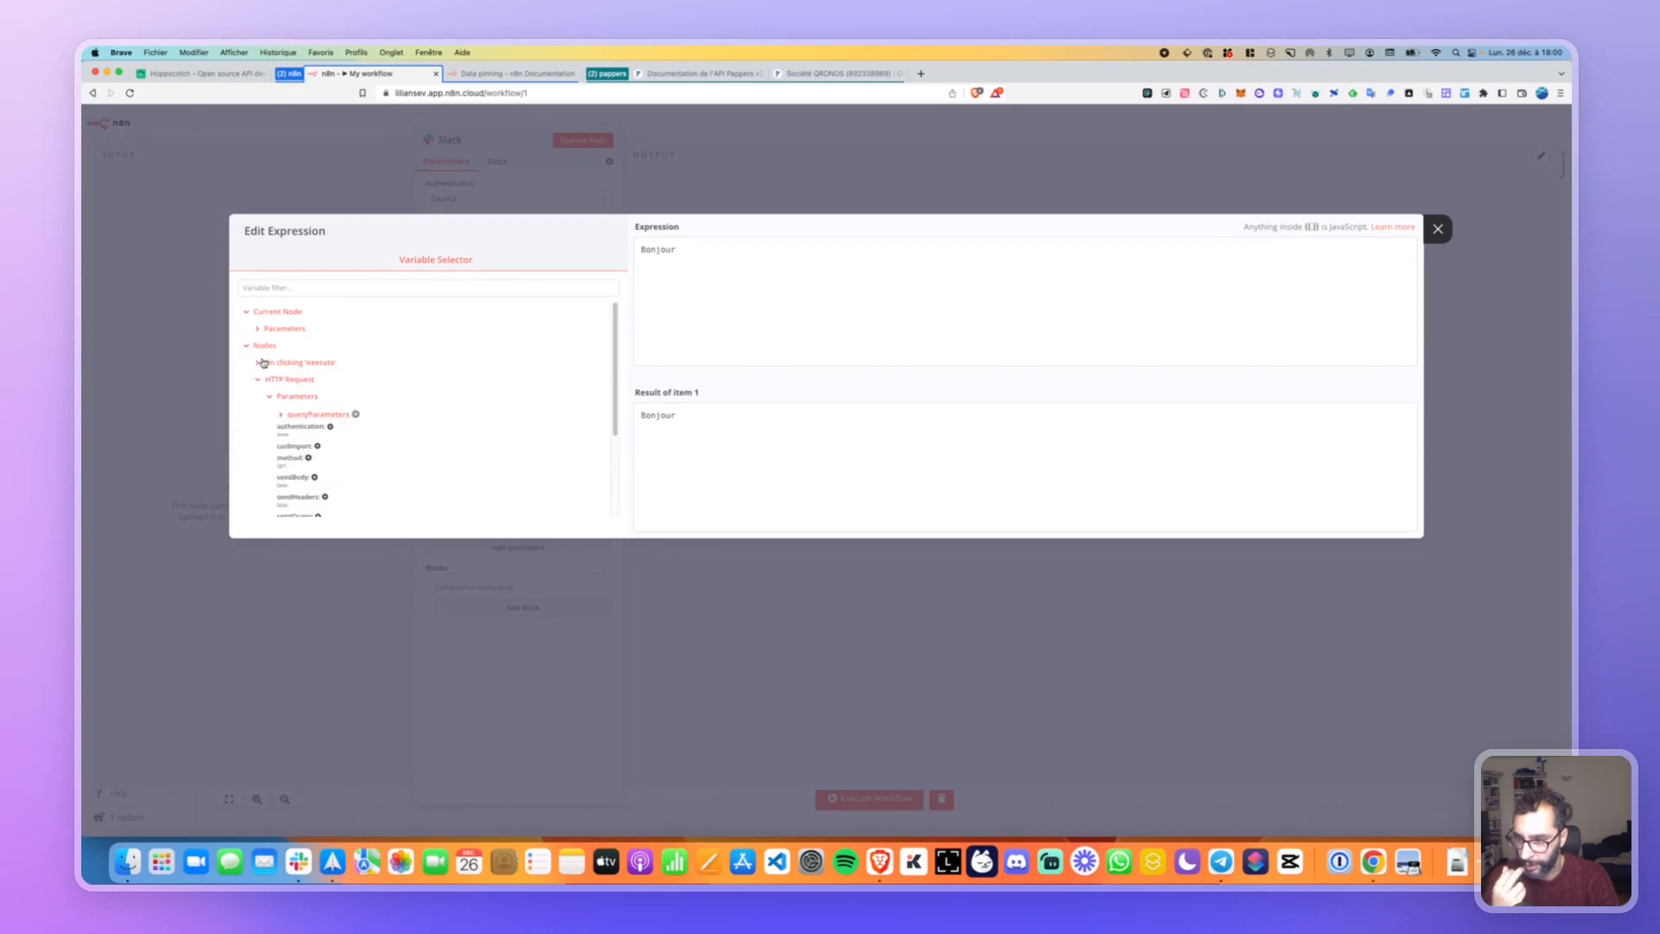
scroll(275, 402, down, 2)
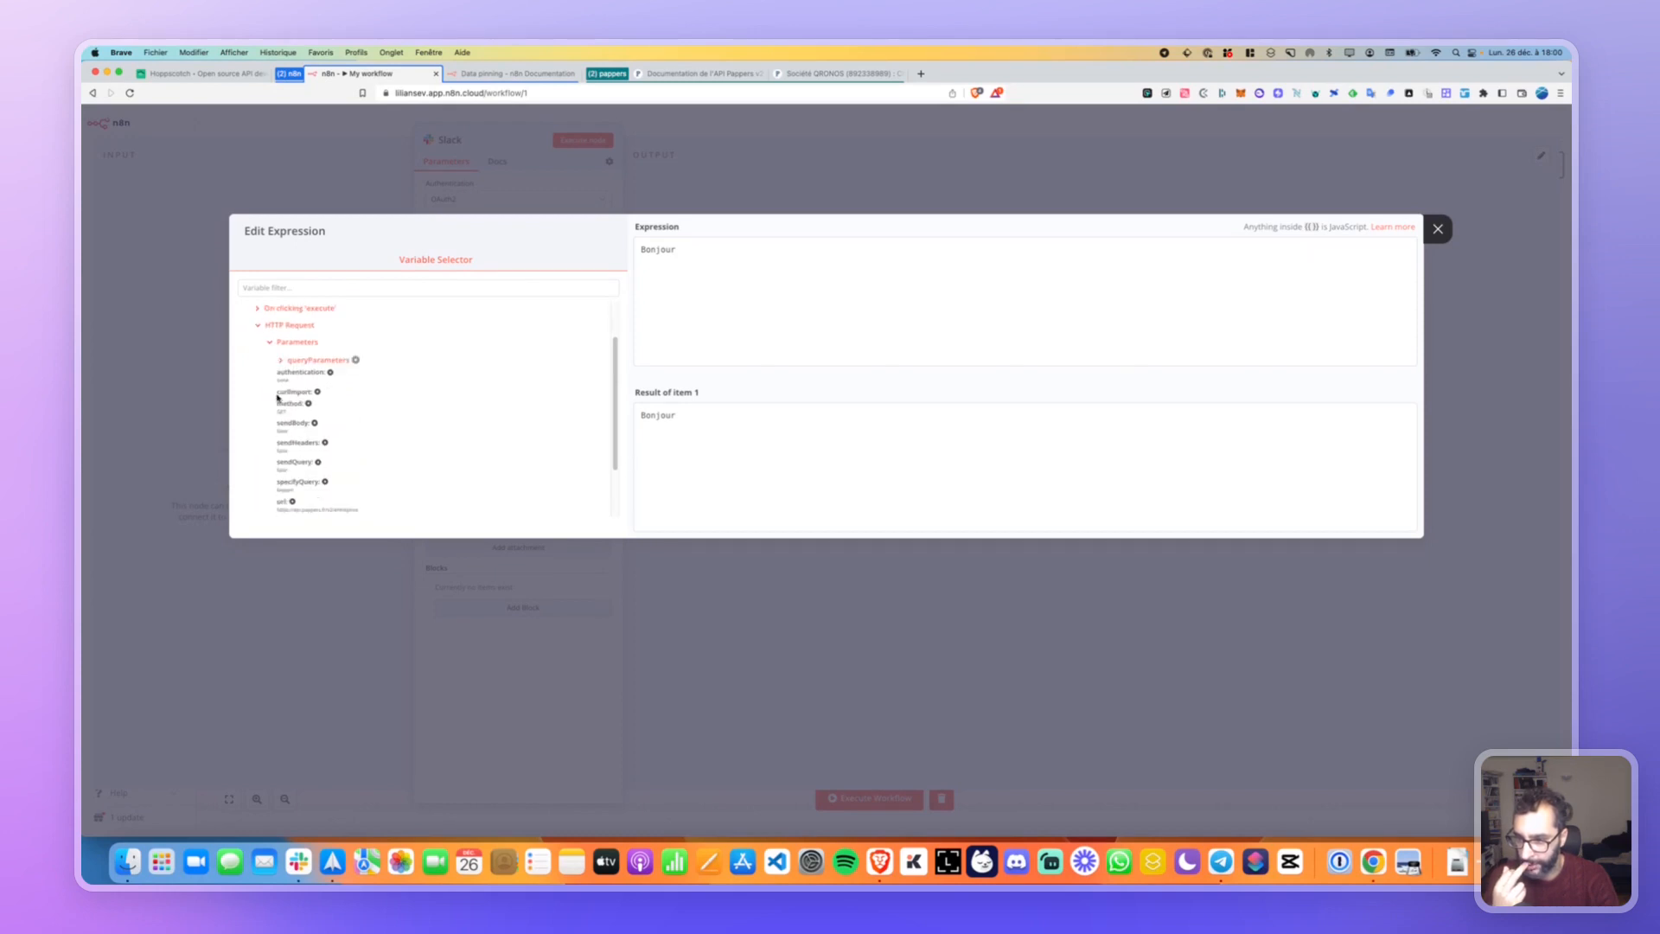
scroll(281, 380, down, 2)
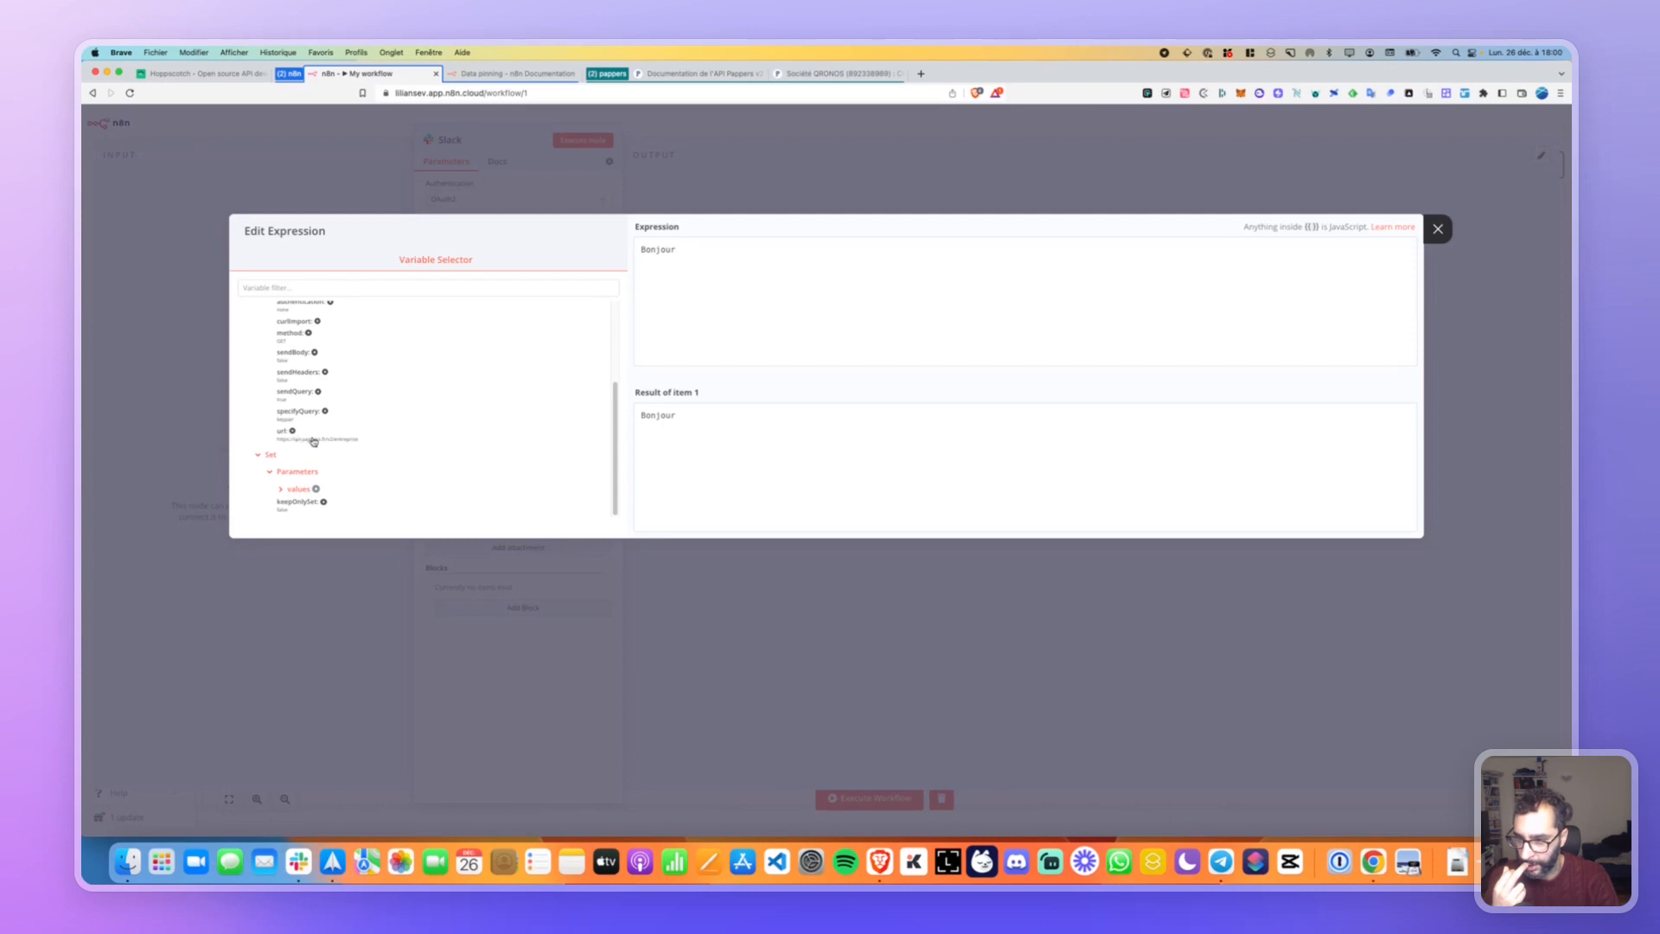
click(278, 489)
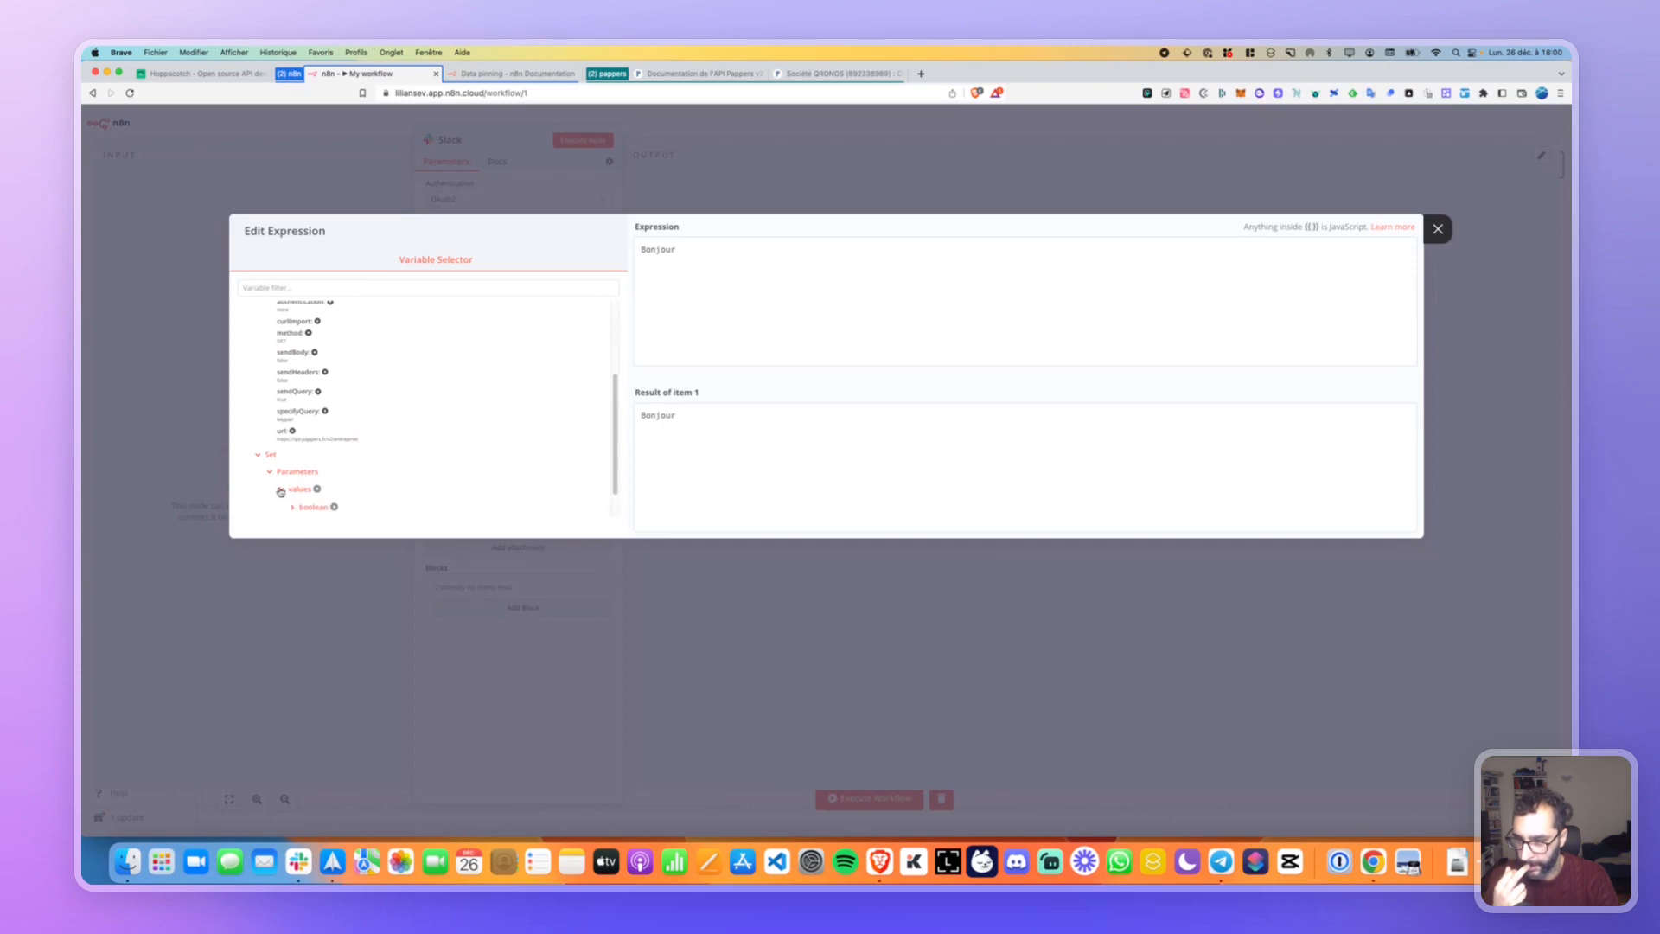
scroll(282, 482, down, 1)
click(292, 489)
scroll(293, 489, down, 1)
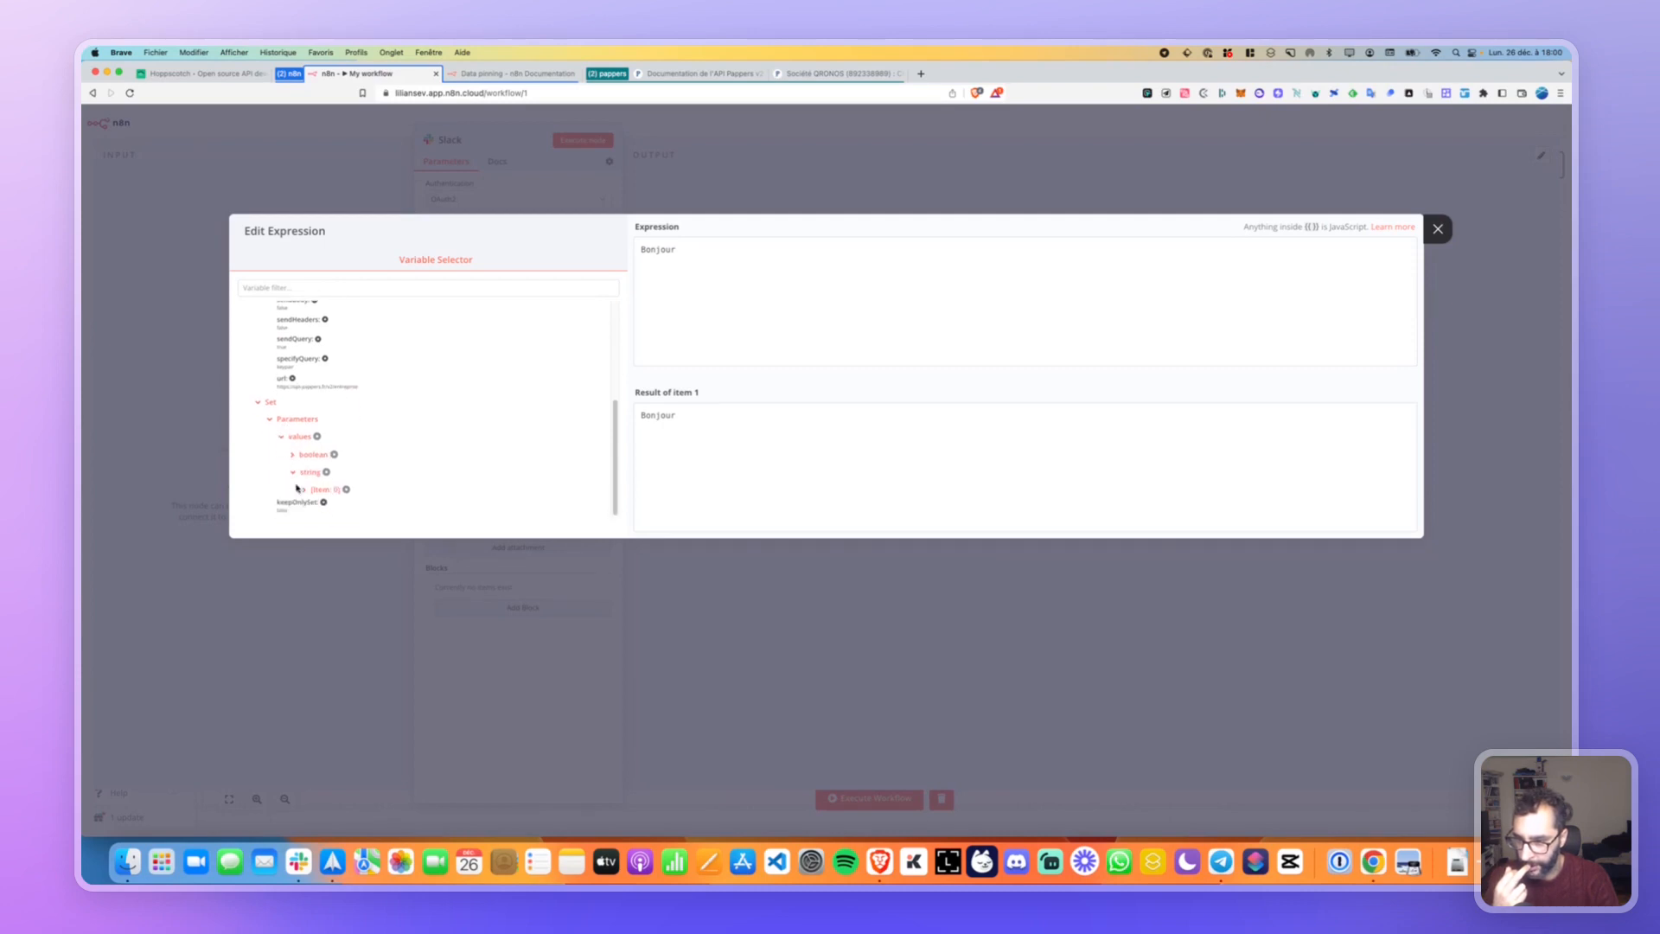
click(303, 489)
scroll(308, 470, down, 1)
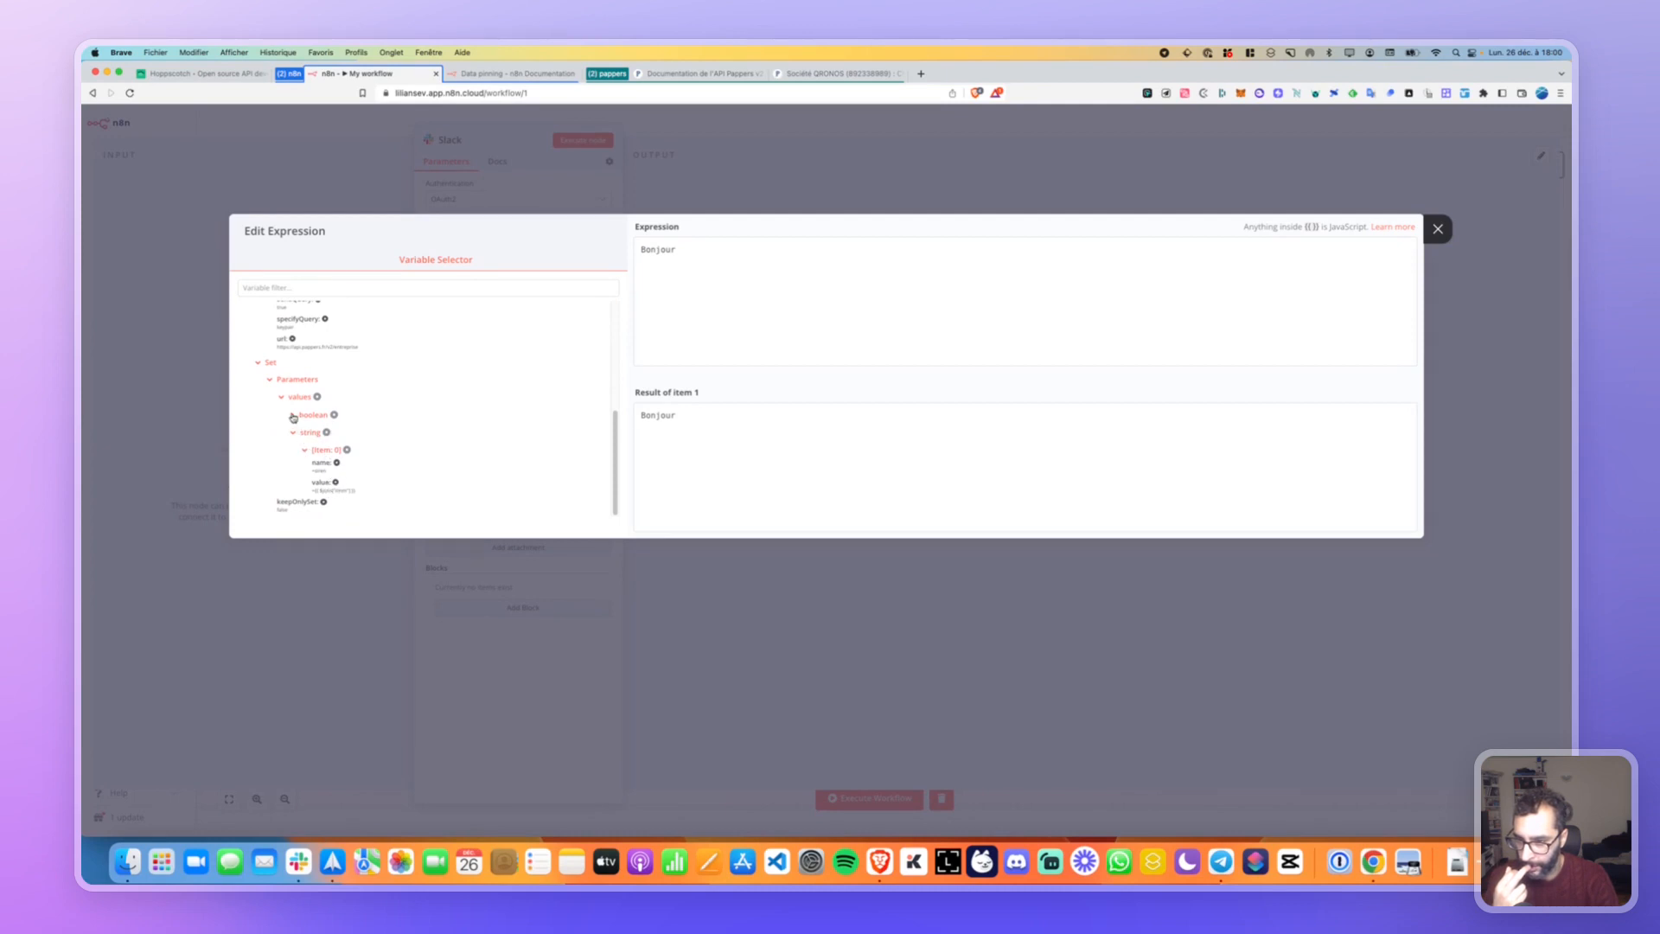
click(293, 416)
scroll(296, 415, down, 2)
Extend the greeting with ', voici une entreprise qui déboite' and insert the Set string name.
click(711, 267)
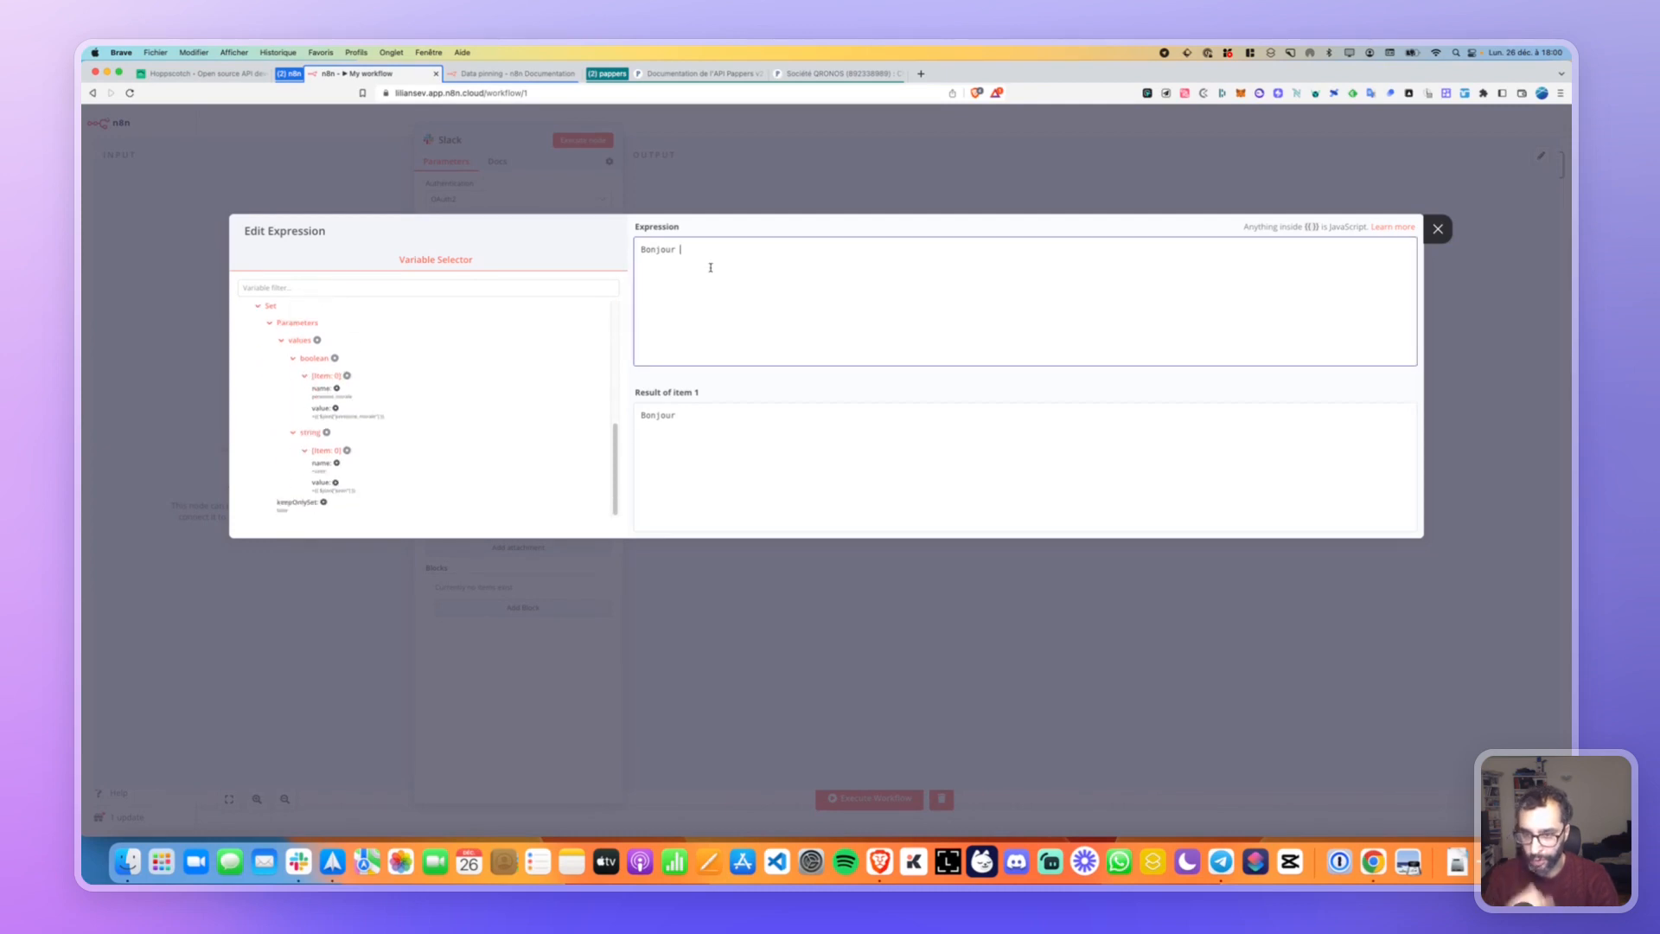
text(, voici un)
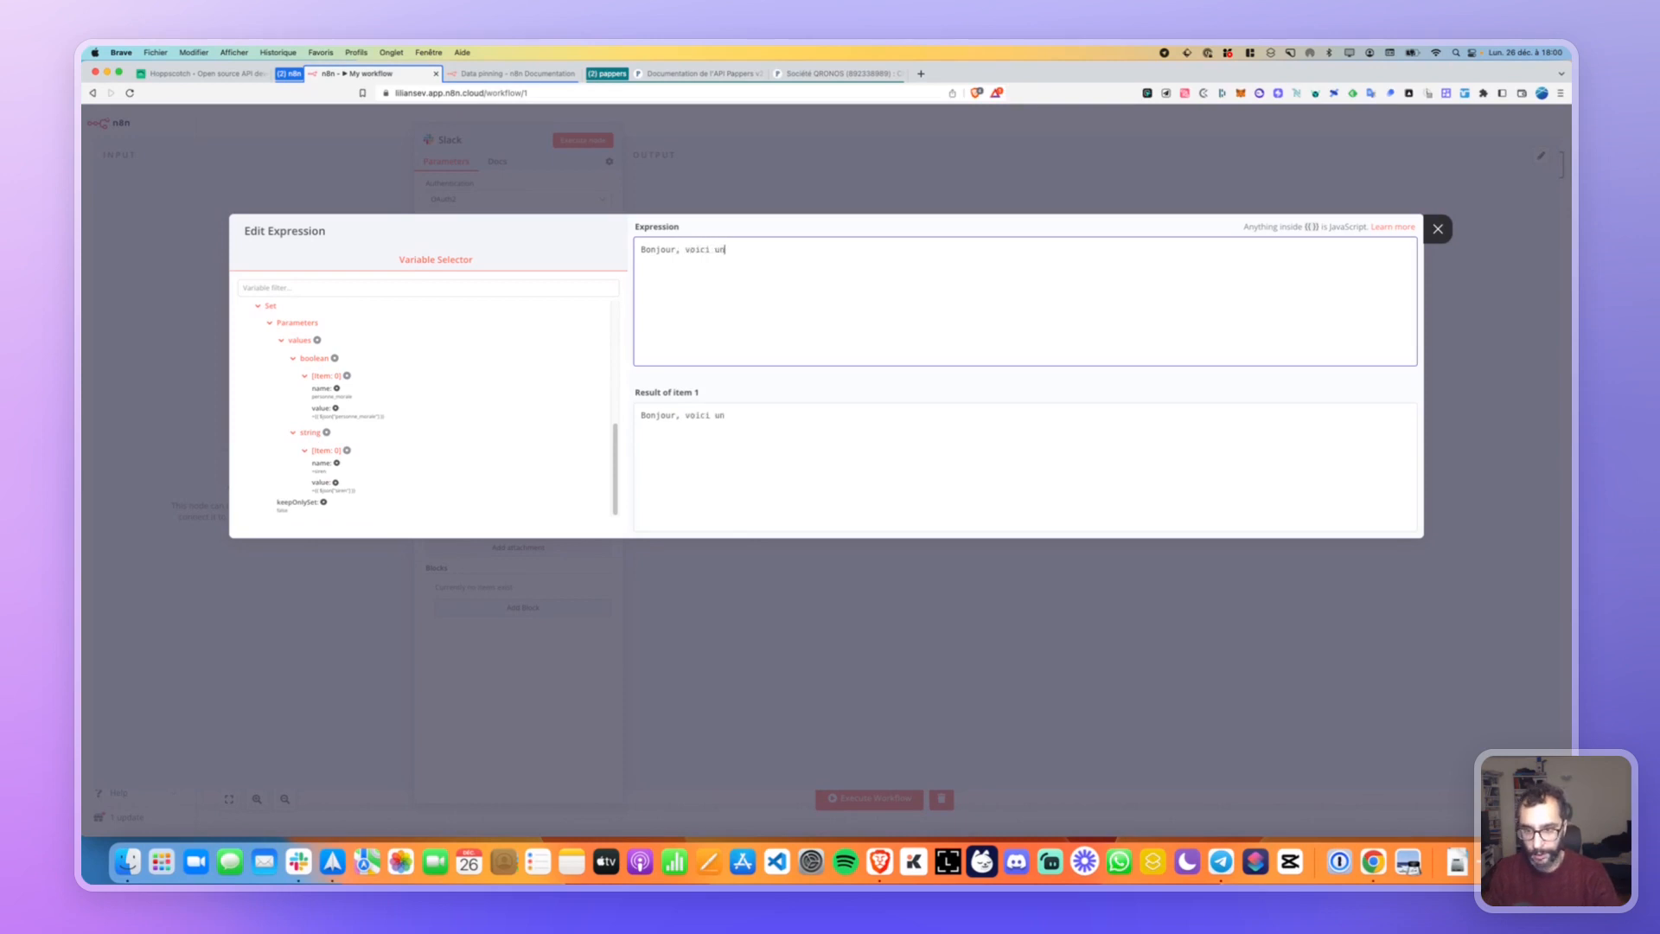
text(e entreprise qui)
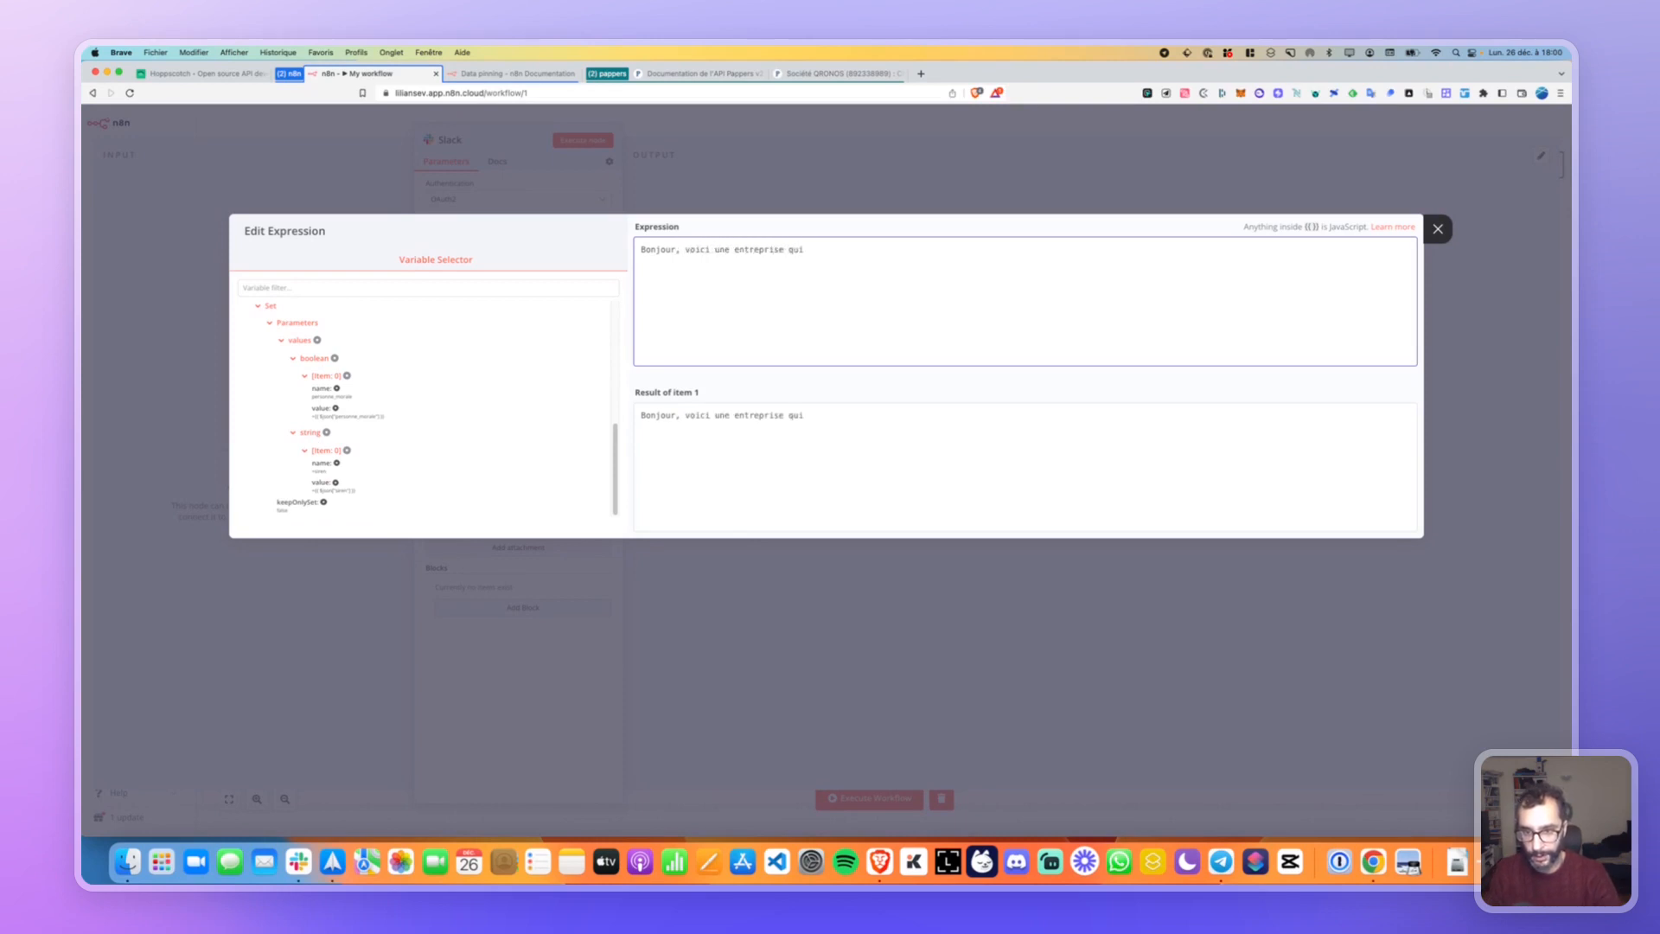
text( déboite !)
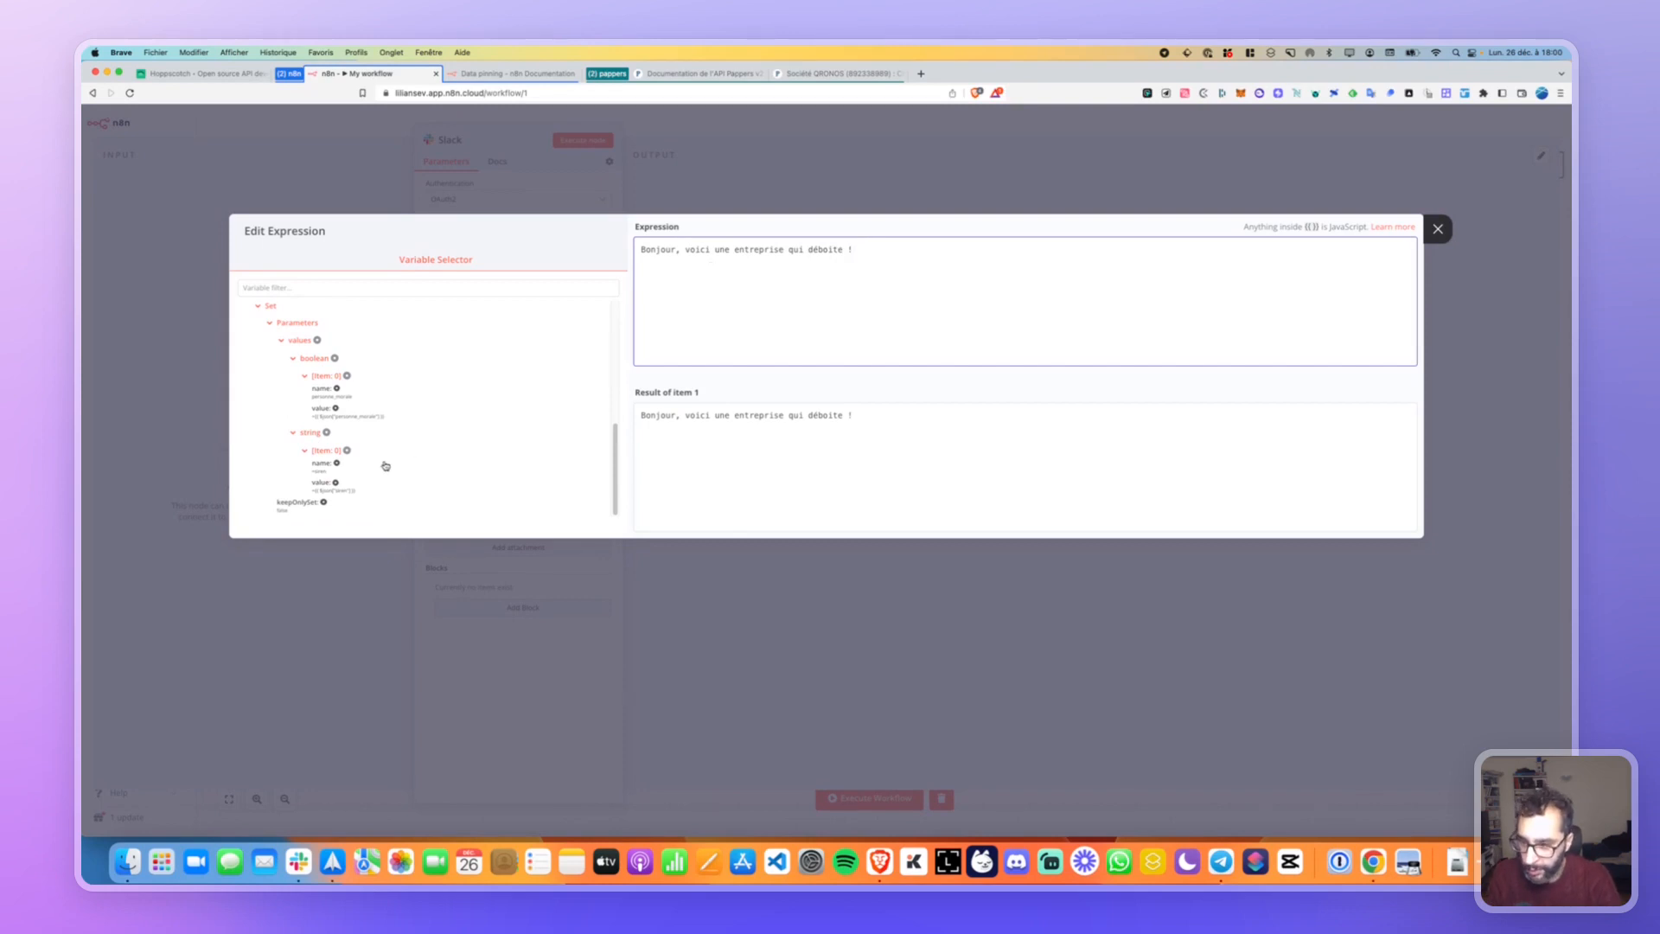
click(328, 468)
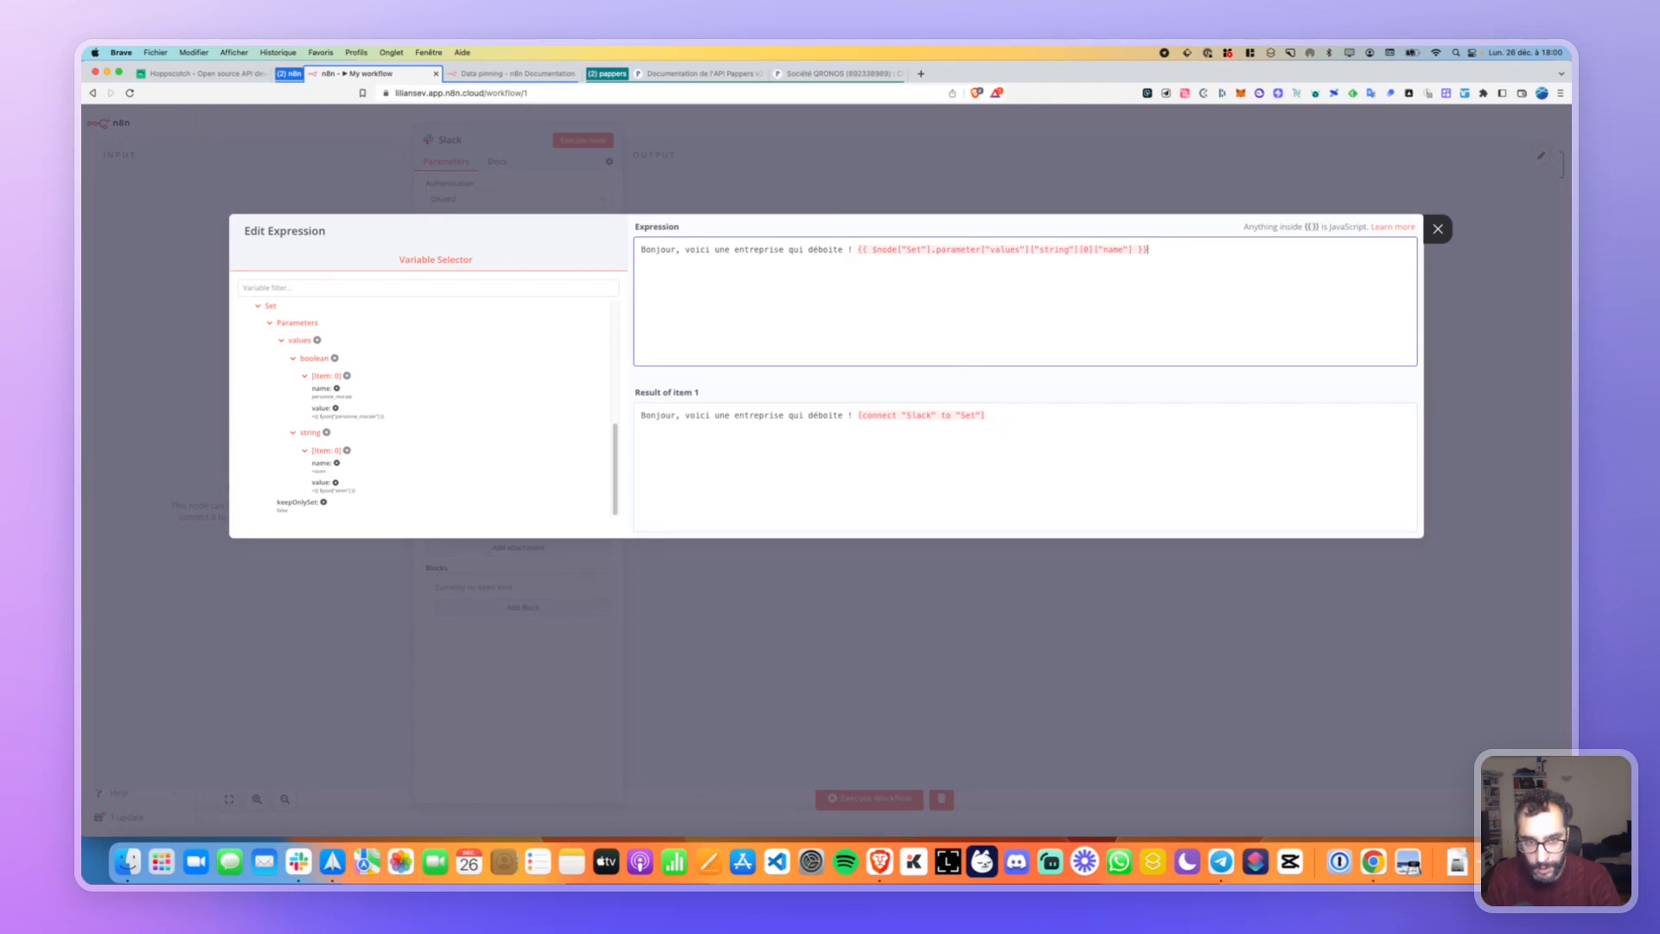
Try inserting and removing Set string name and value references in the expression.
click(321, 469)
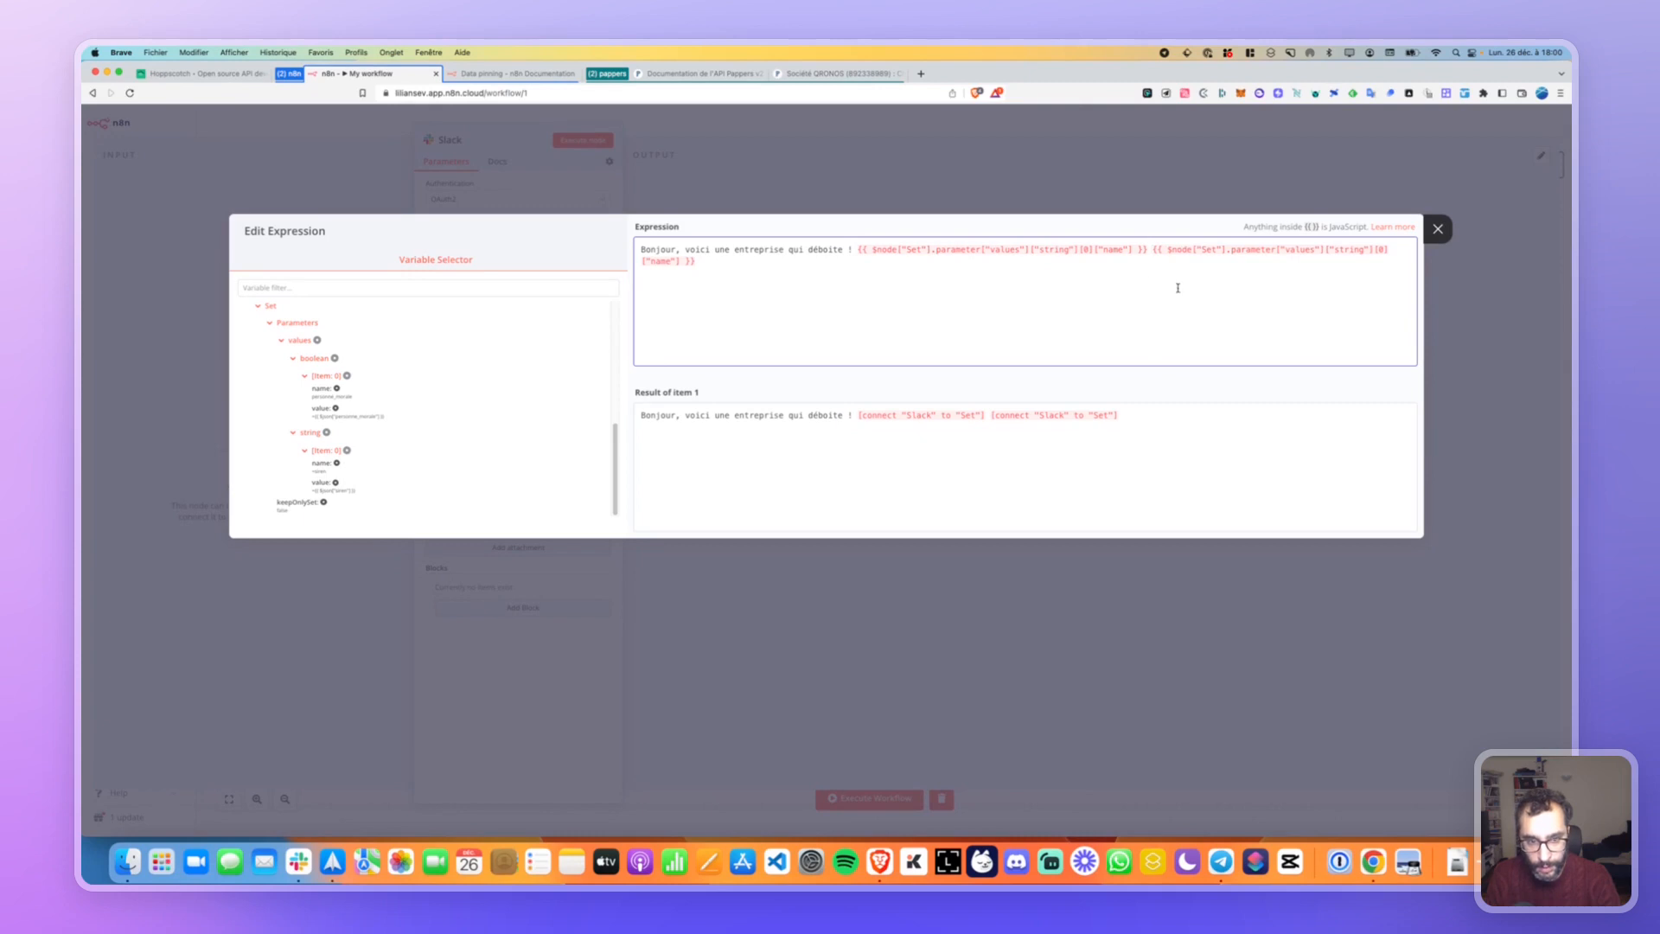
key(Delete)
key(BackSpace)
key(BackSpace)
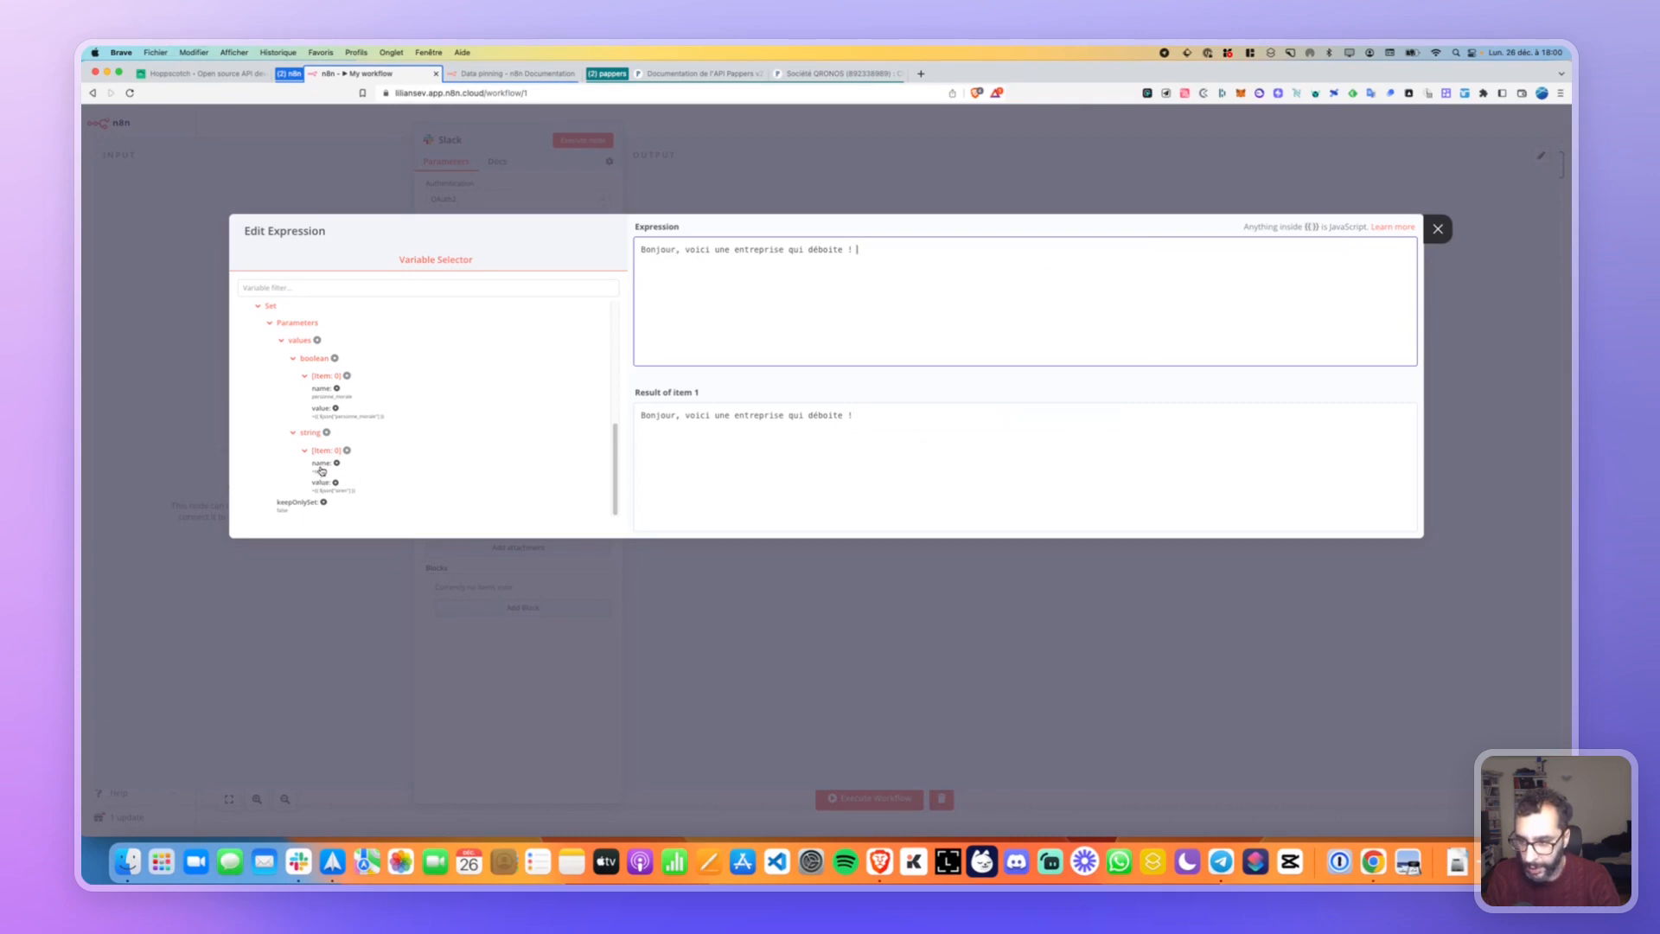
click(322, 483)
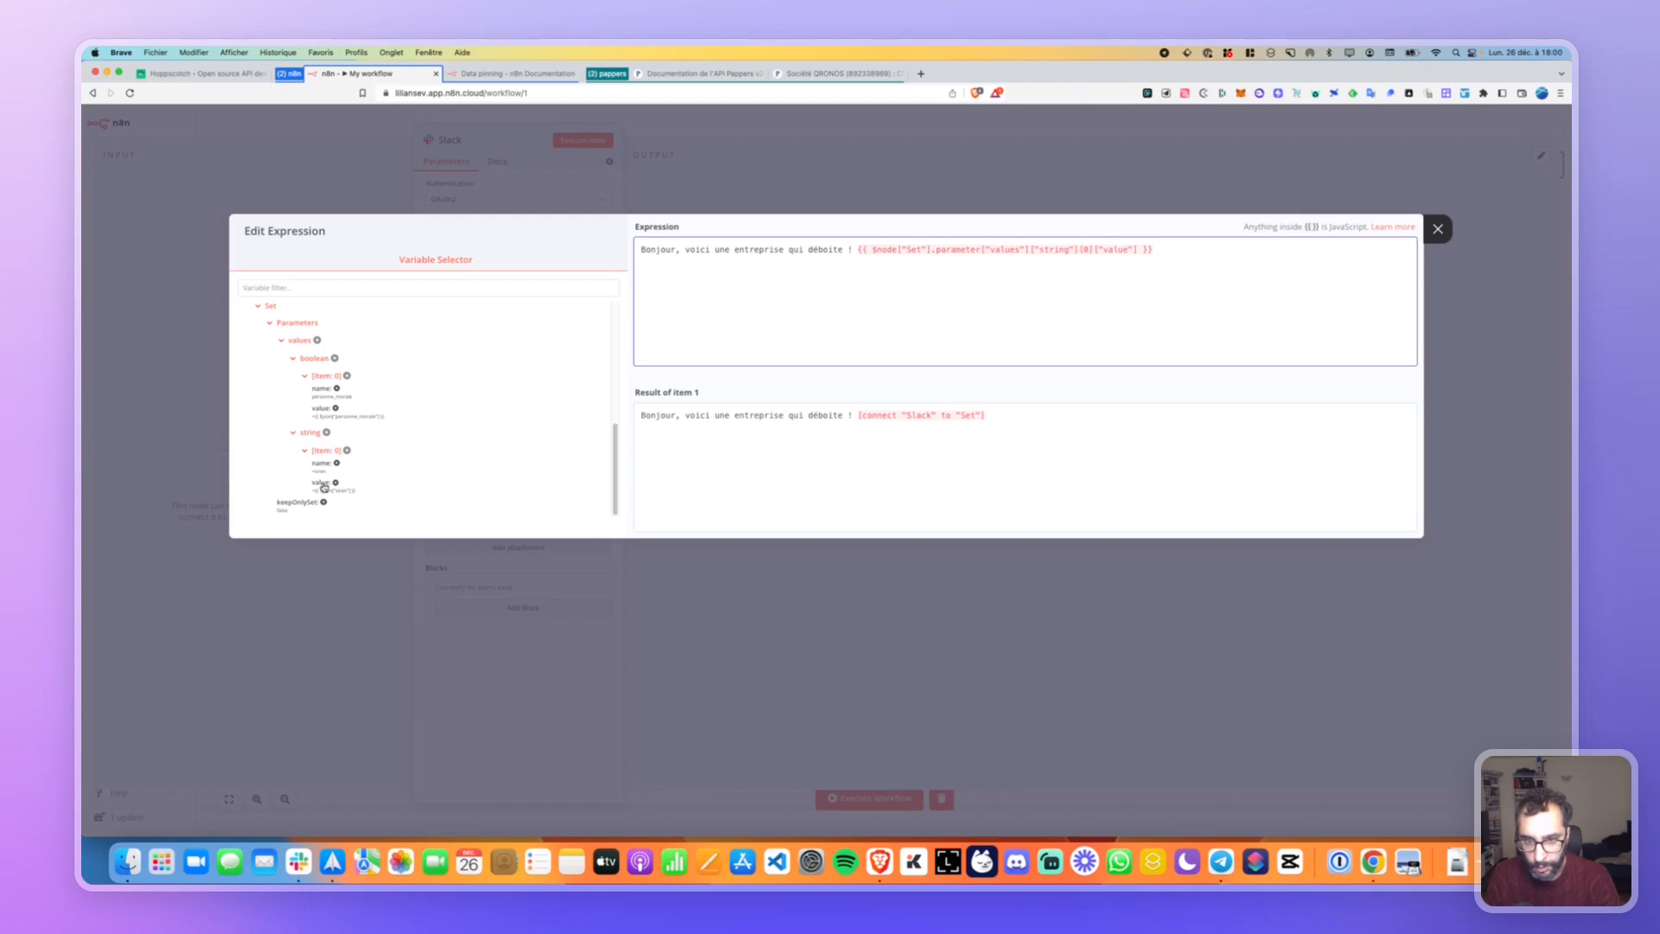
key(BackSpace)
click(316, 432)
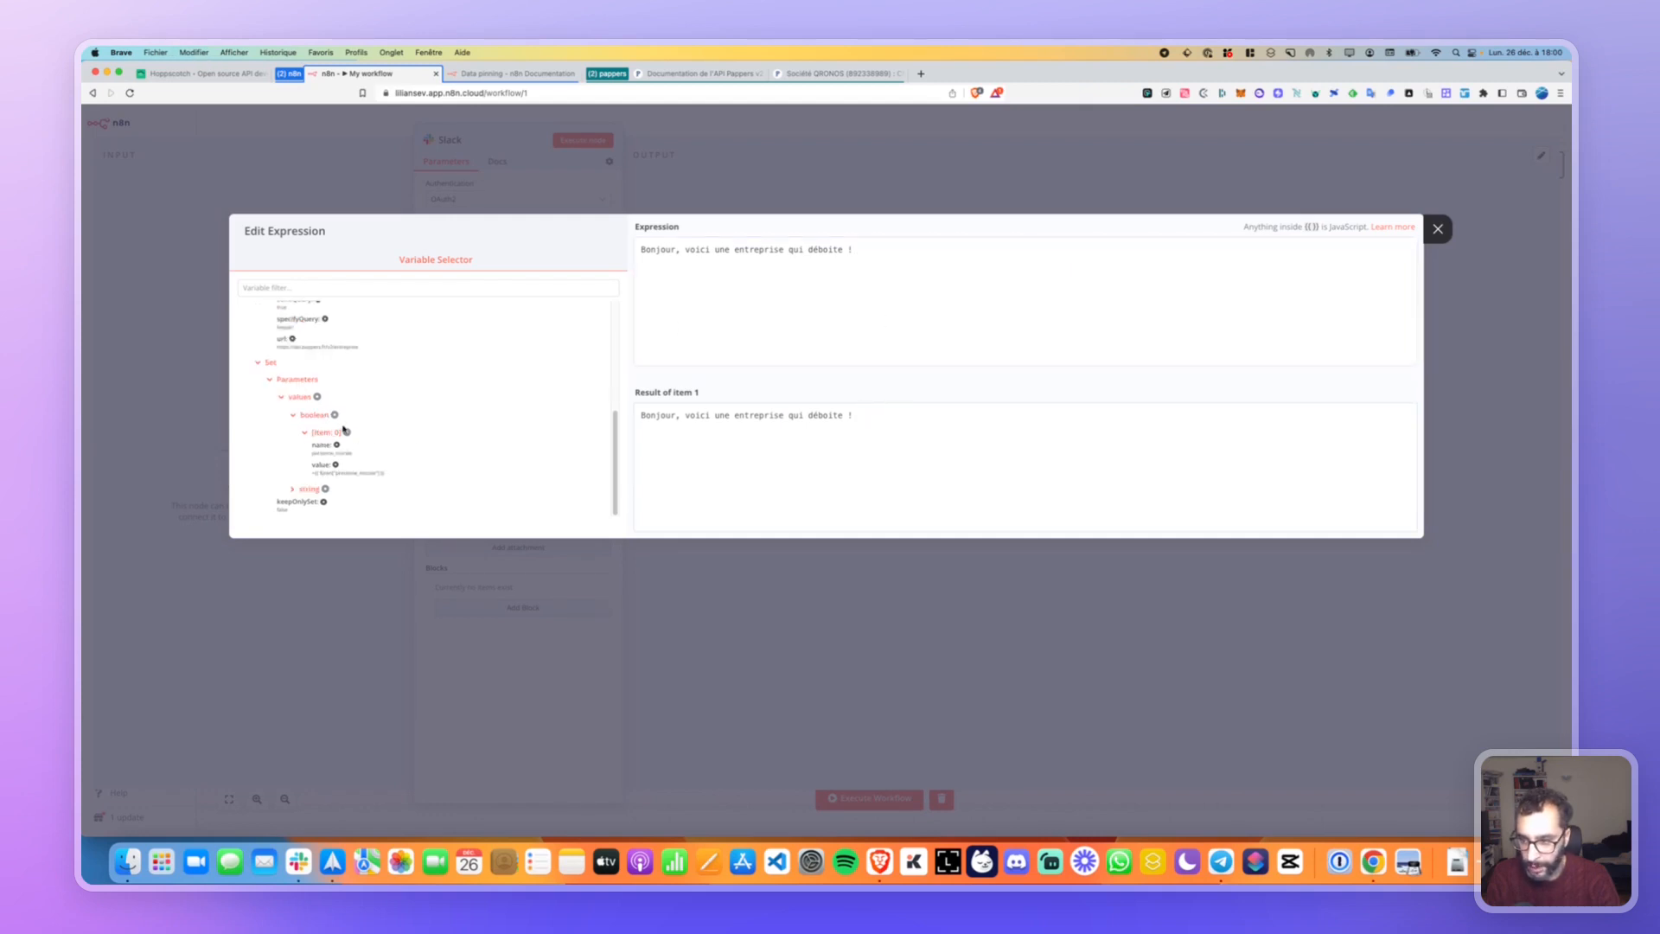
click(295, 489)
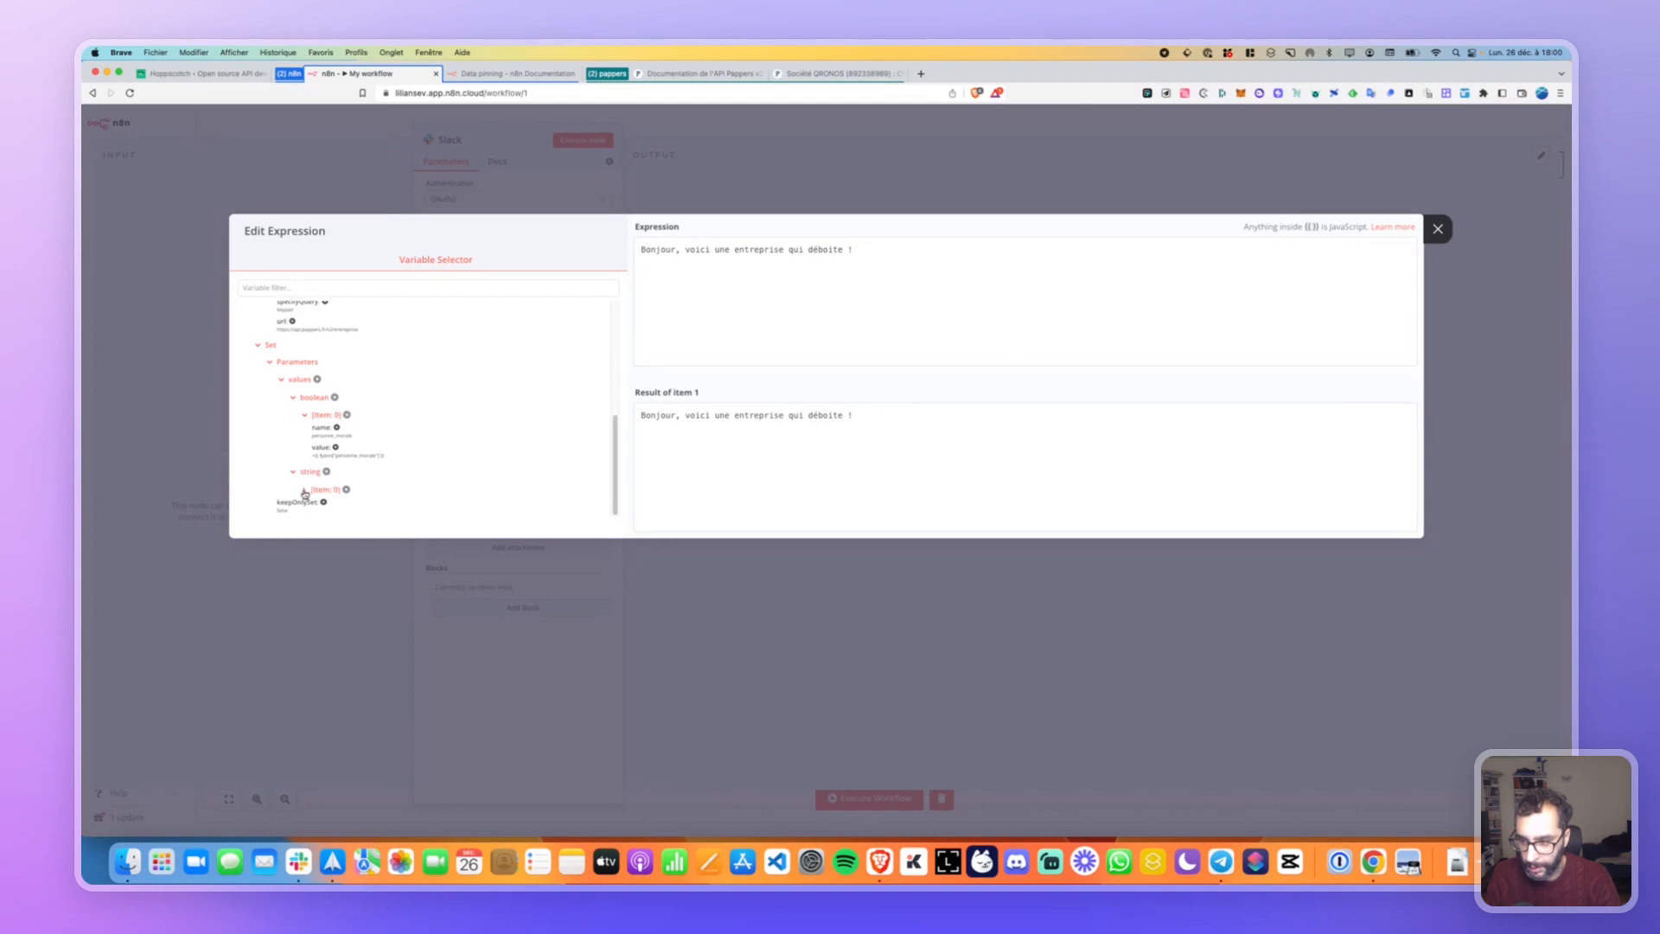
click(304, 490)
click(337, 483)
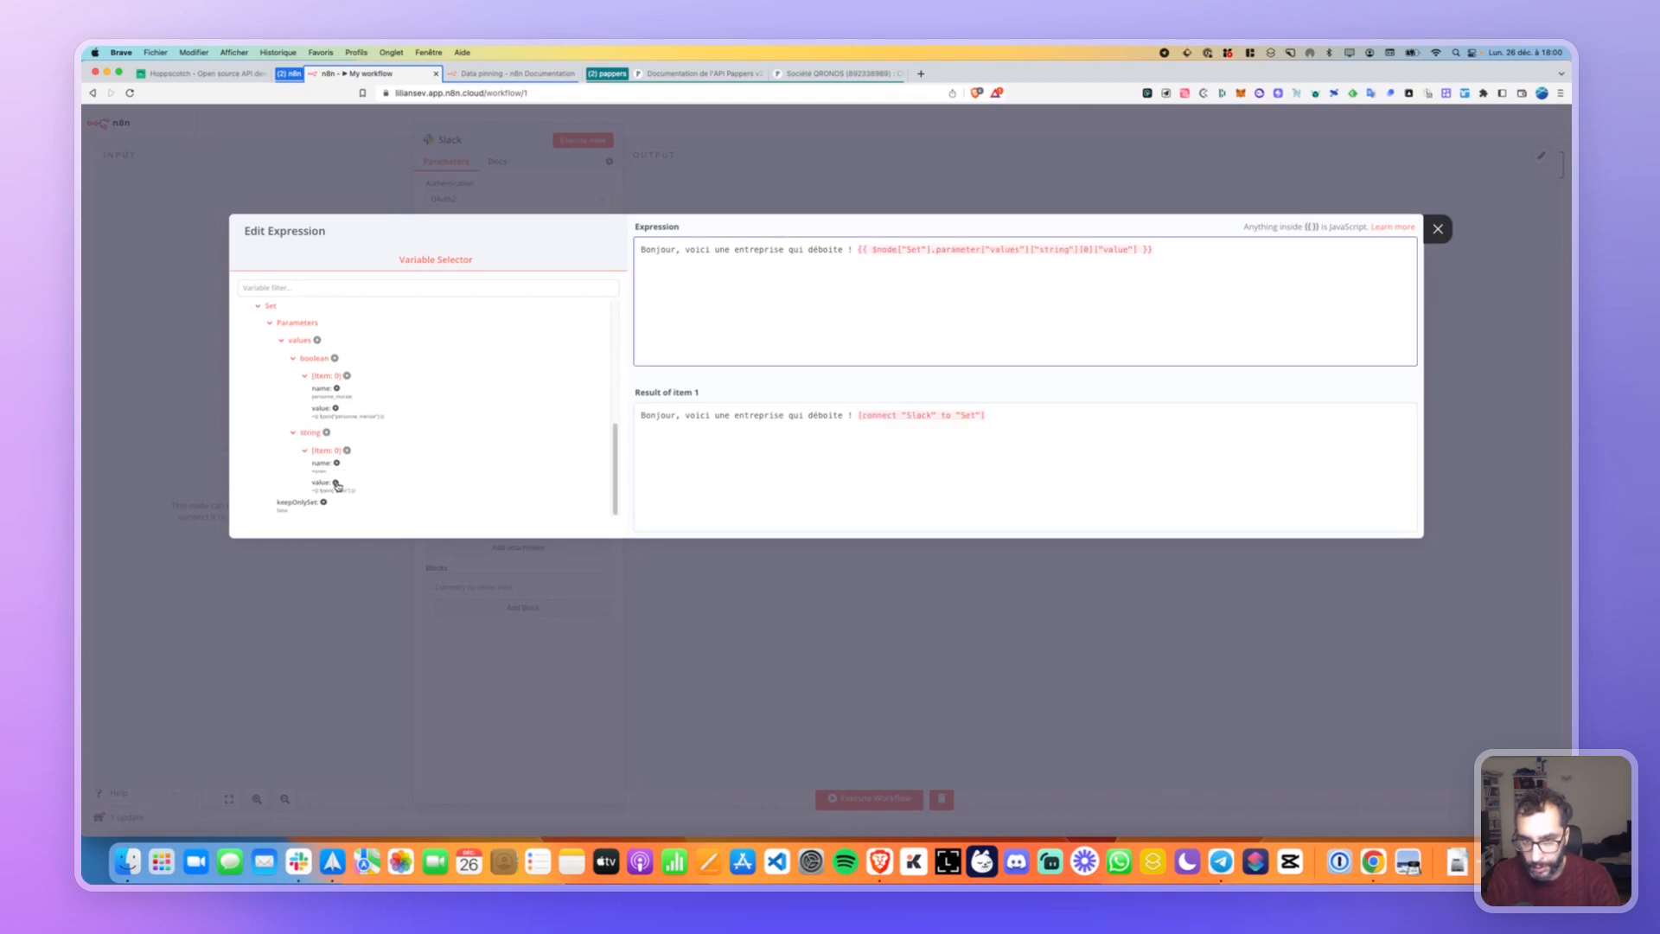
key(super+z)
Append the Set node's first string entry values joined with ', ', then close the editor.
right_click(332, 484)
click(334, 483)
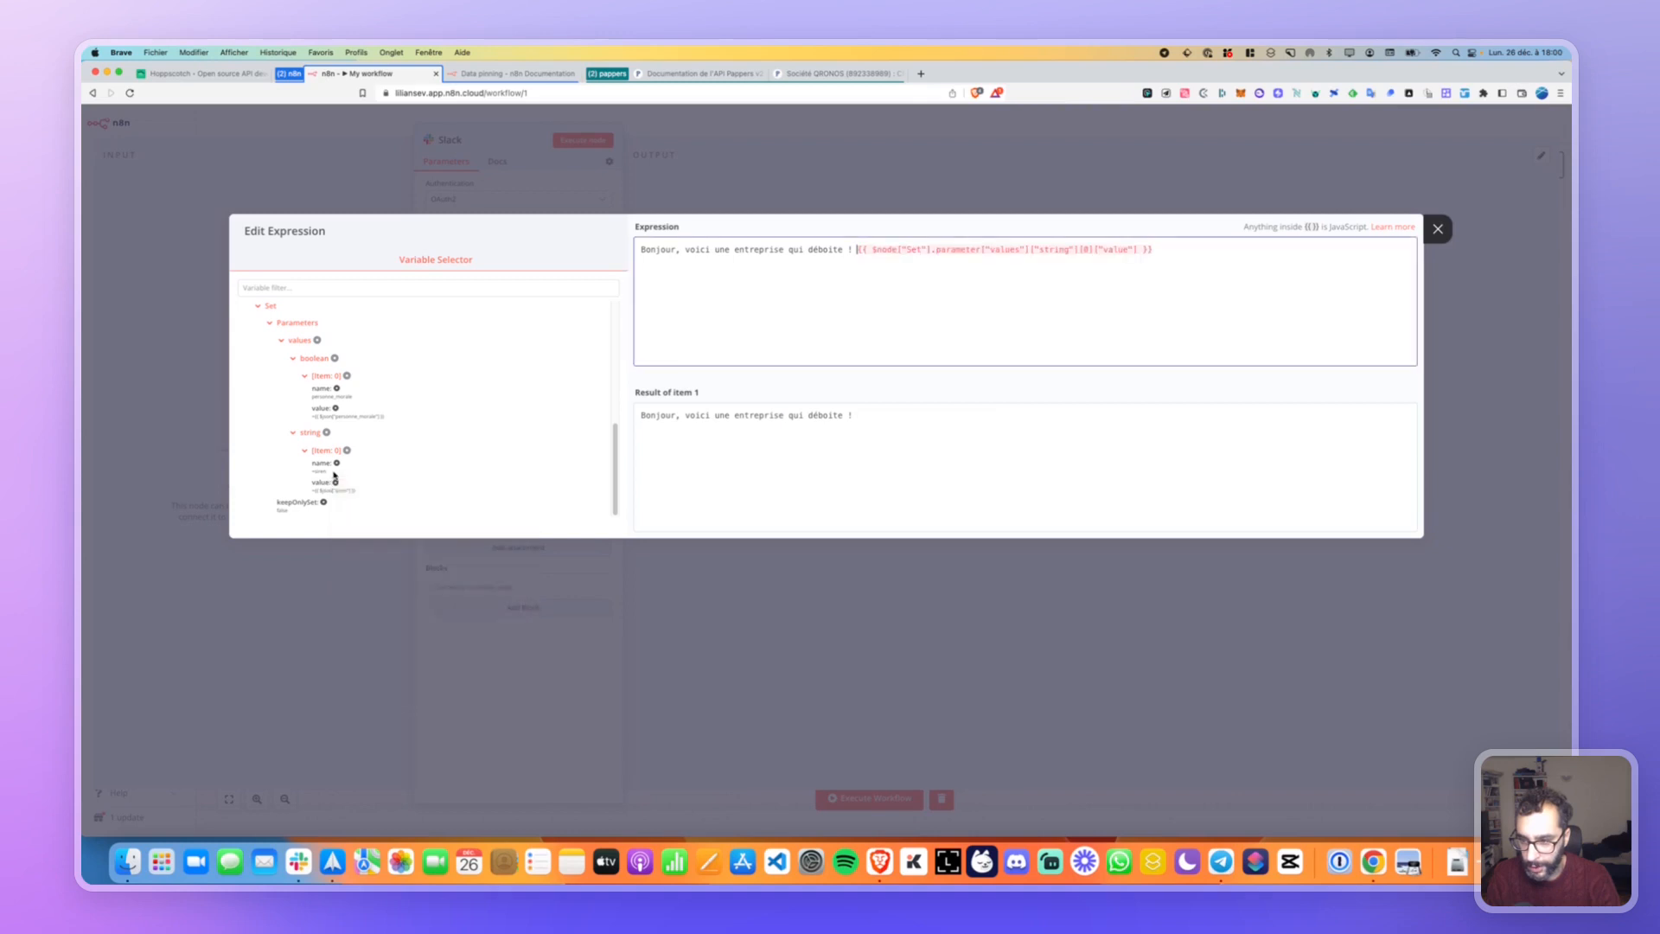
mouse_move(330, 481)
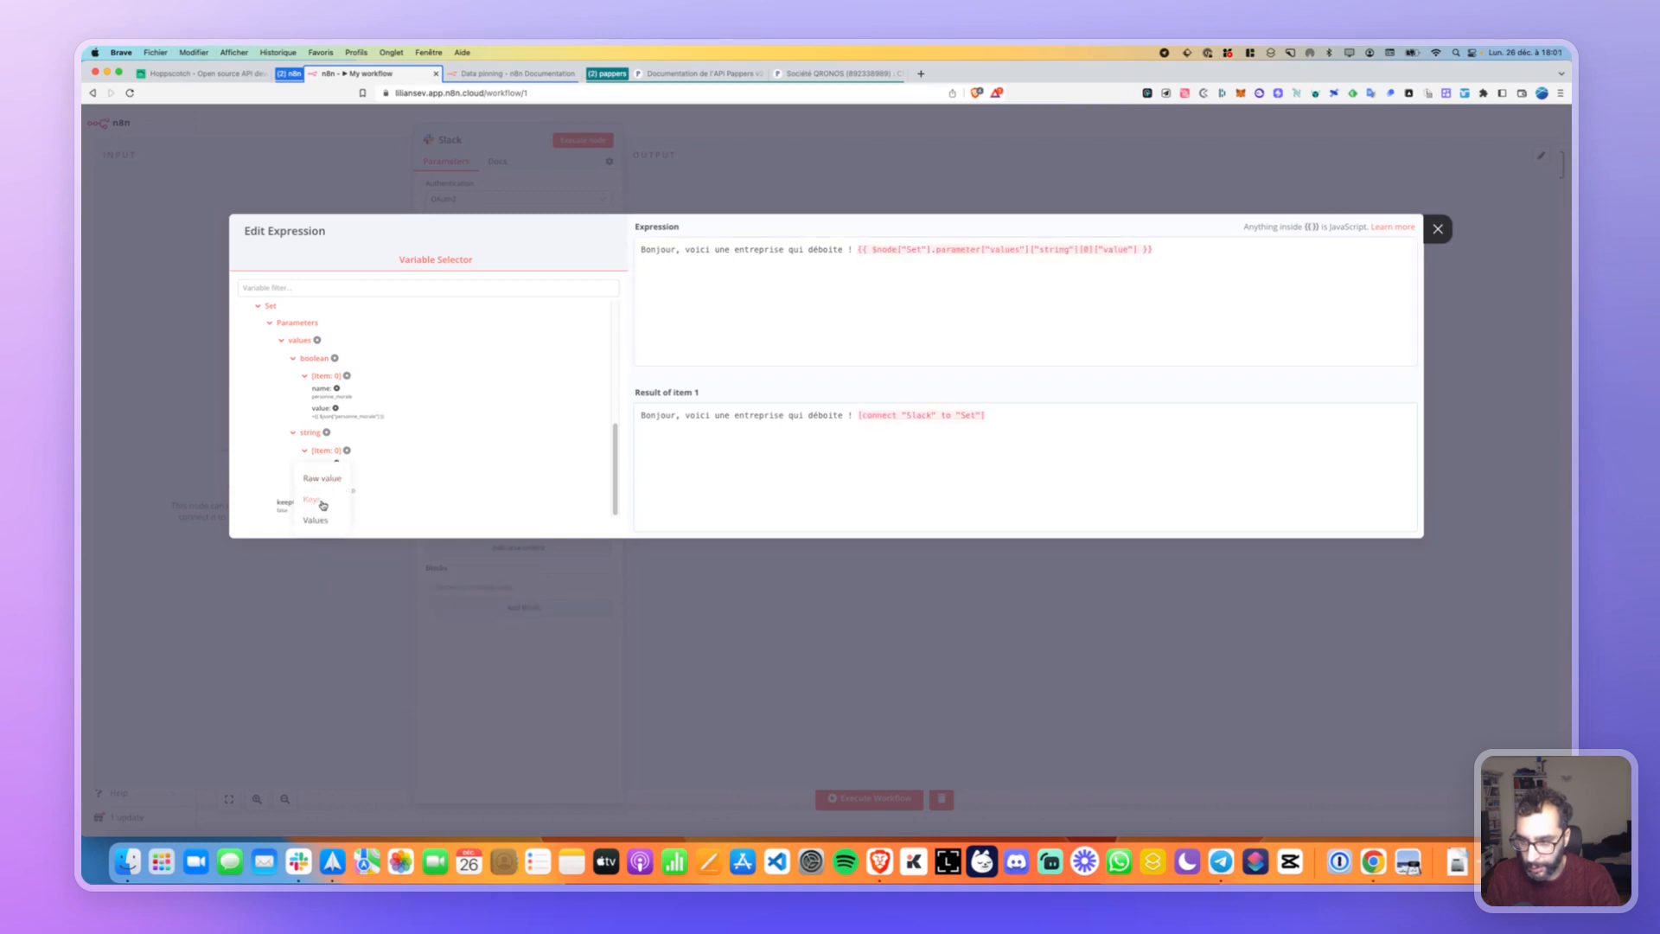
click(937, 294)
key(super+z)
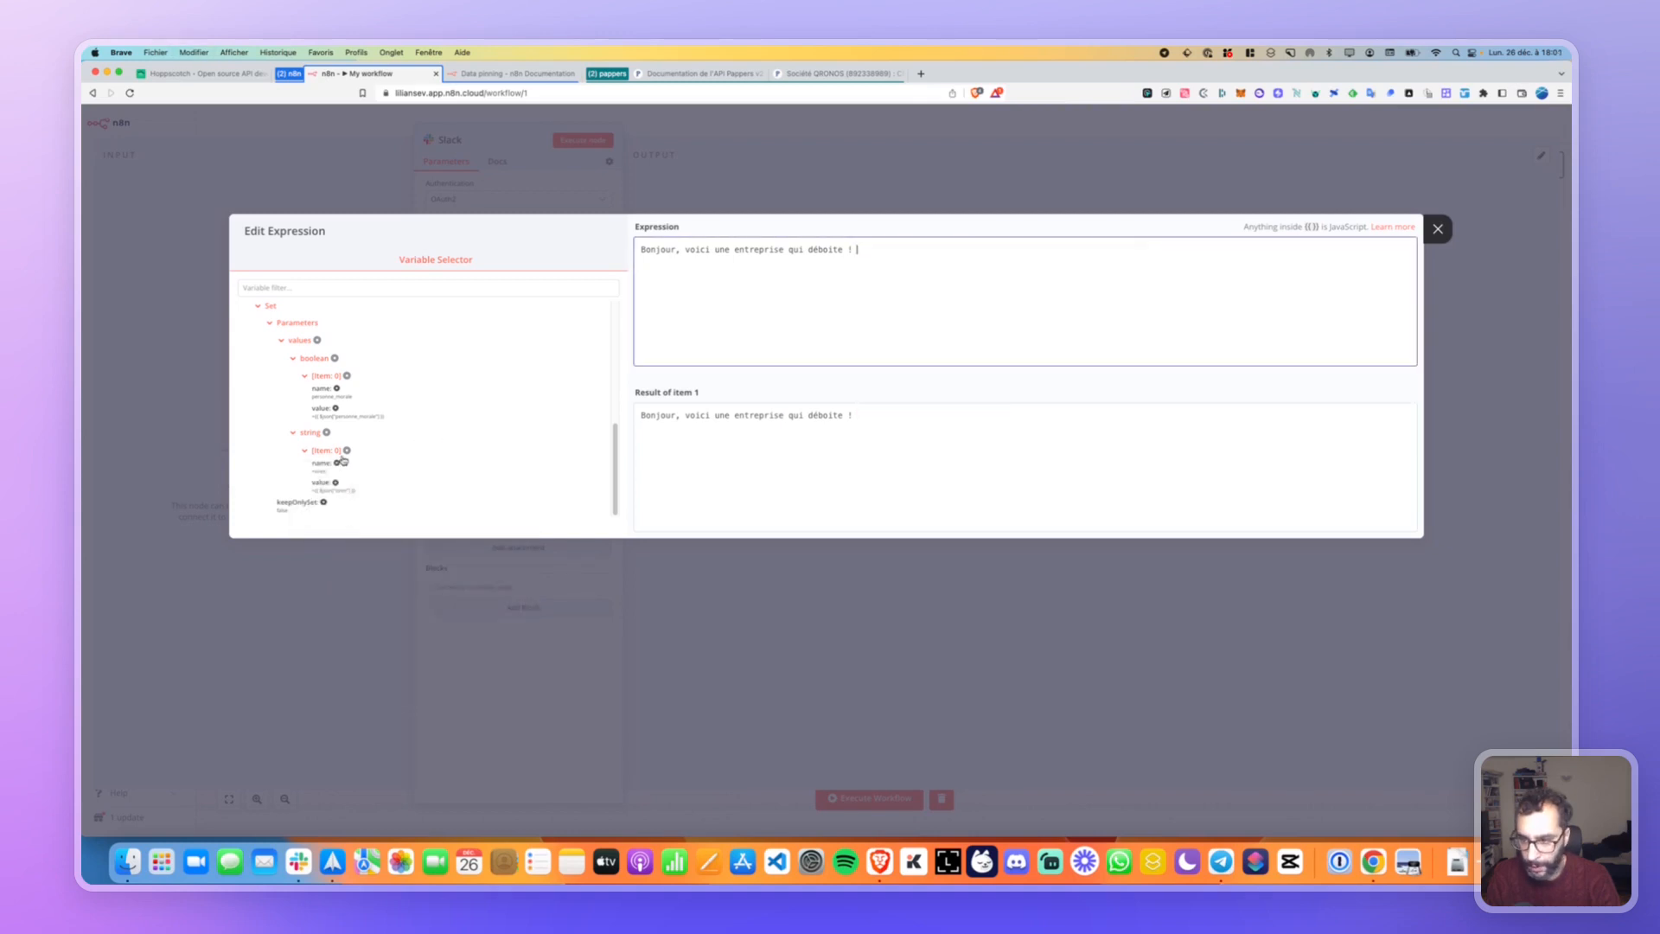
click(347, 450)
click(318, 517)
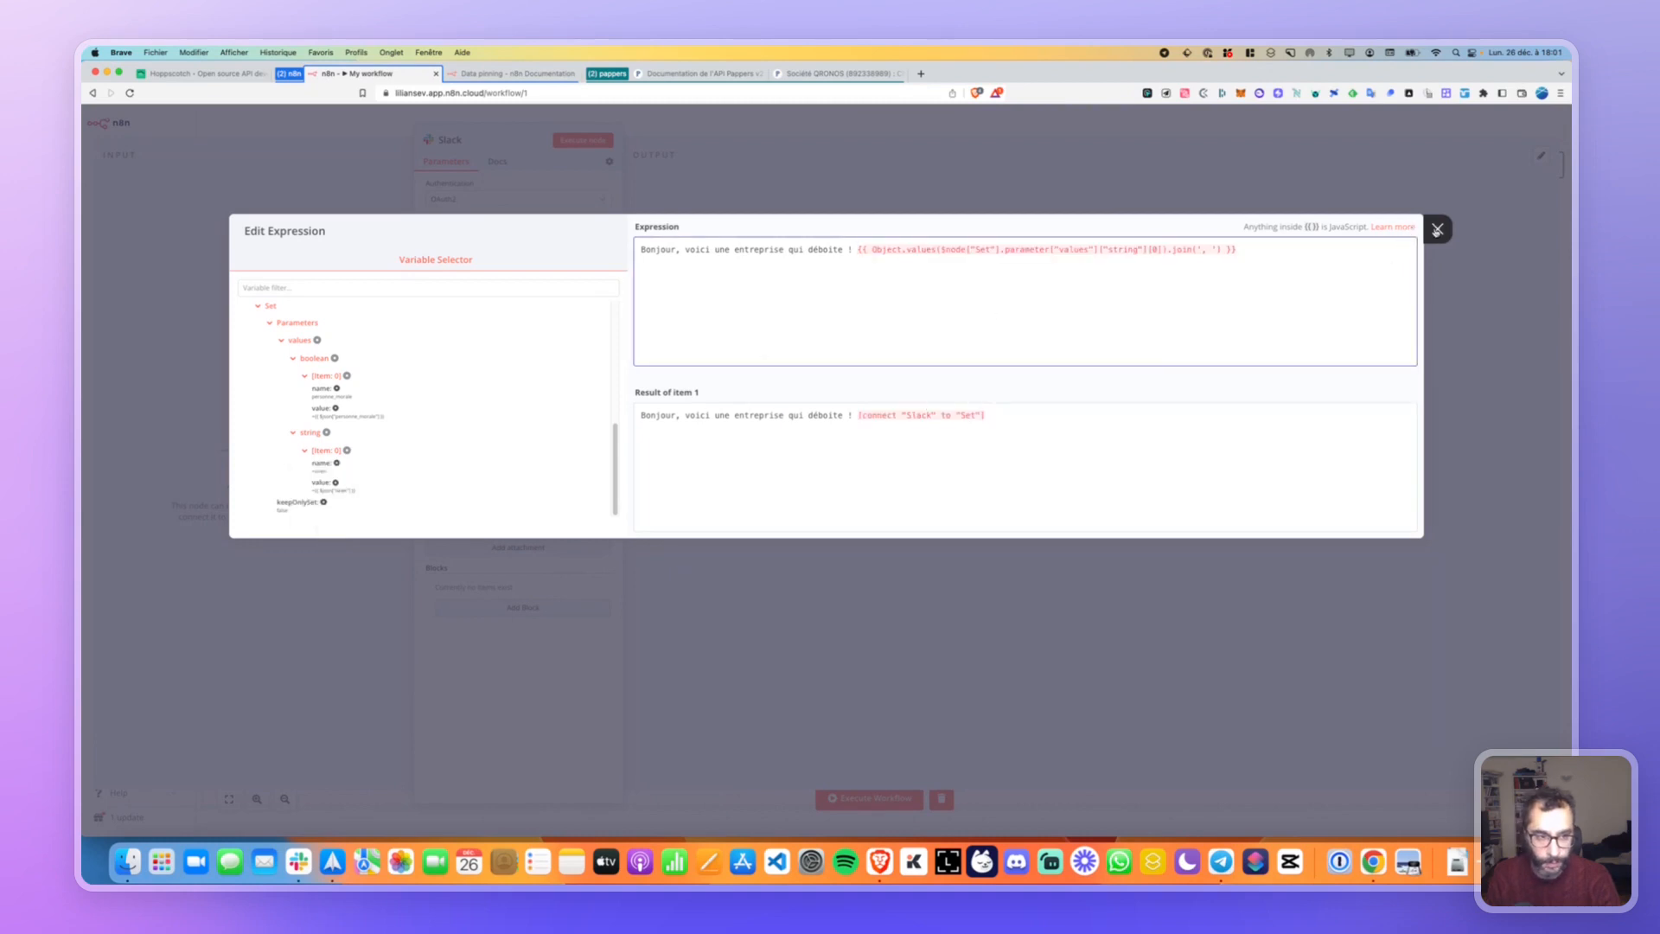
click(1438, 229)
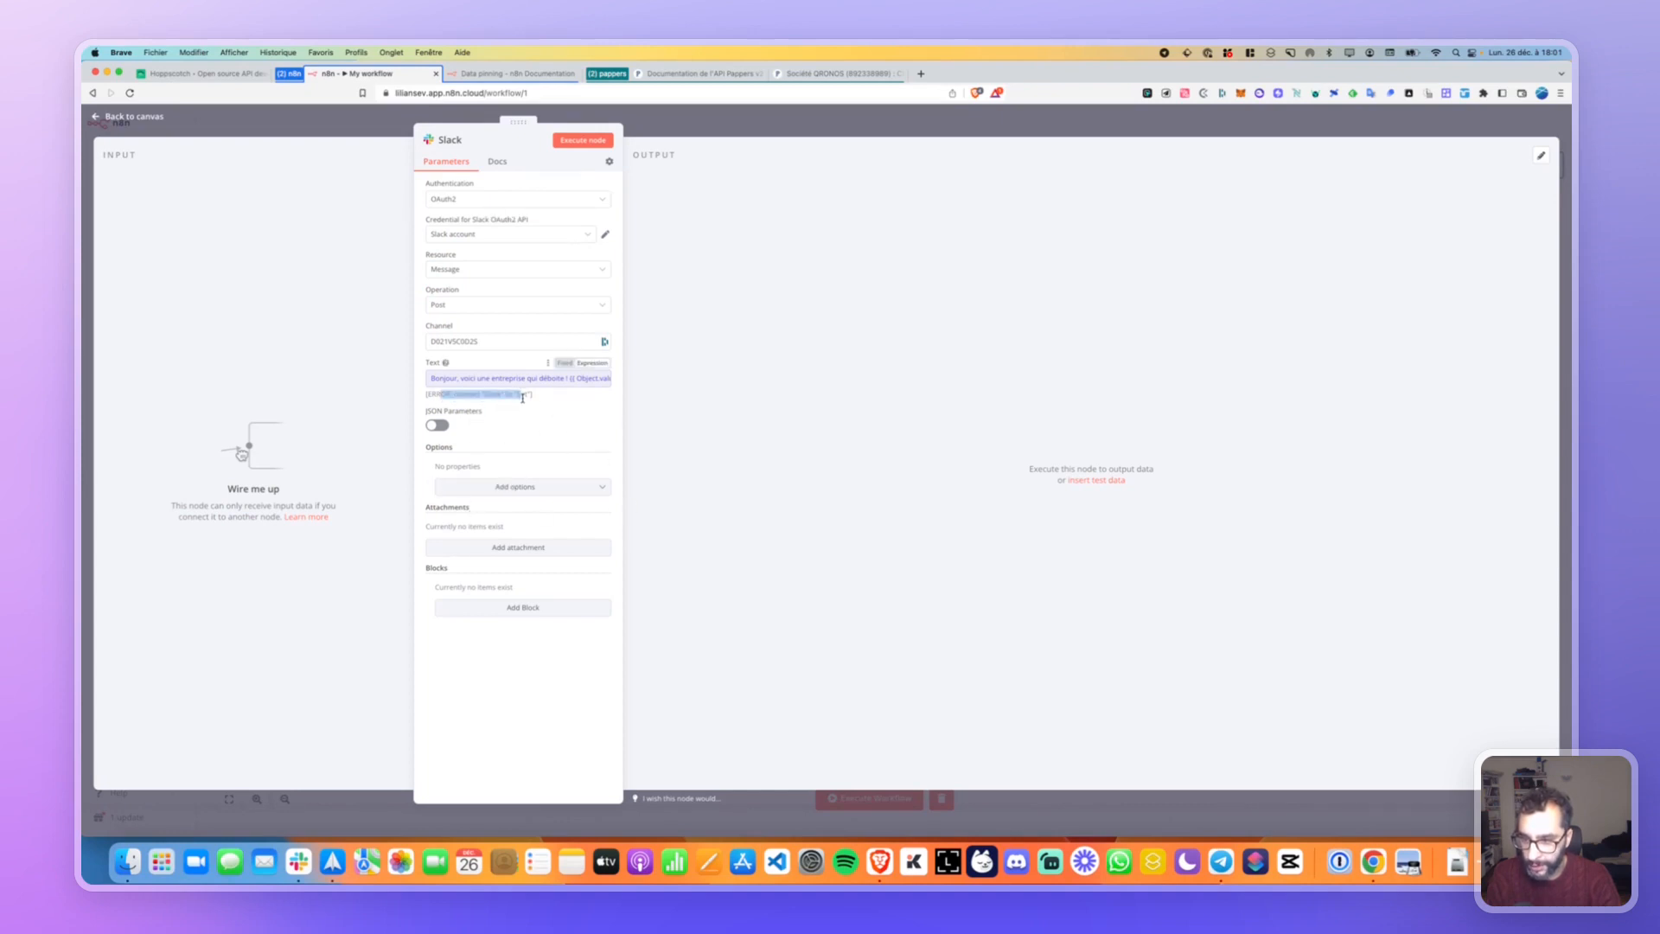
Move the Slack node right of Set, wire Set's output into it, and open its message text.
click(152, 116)
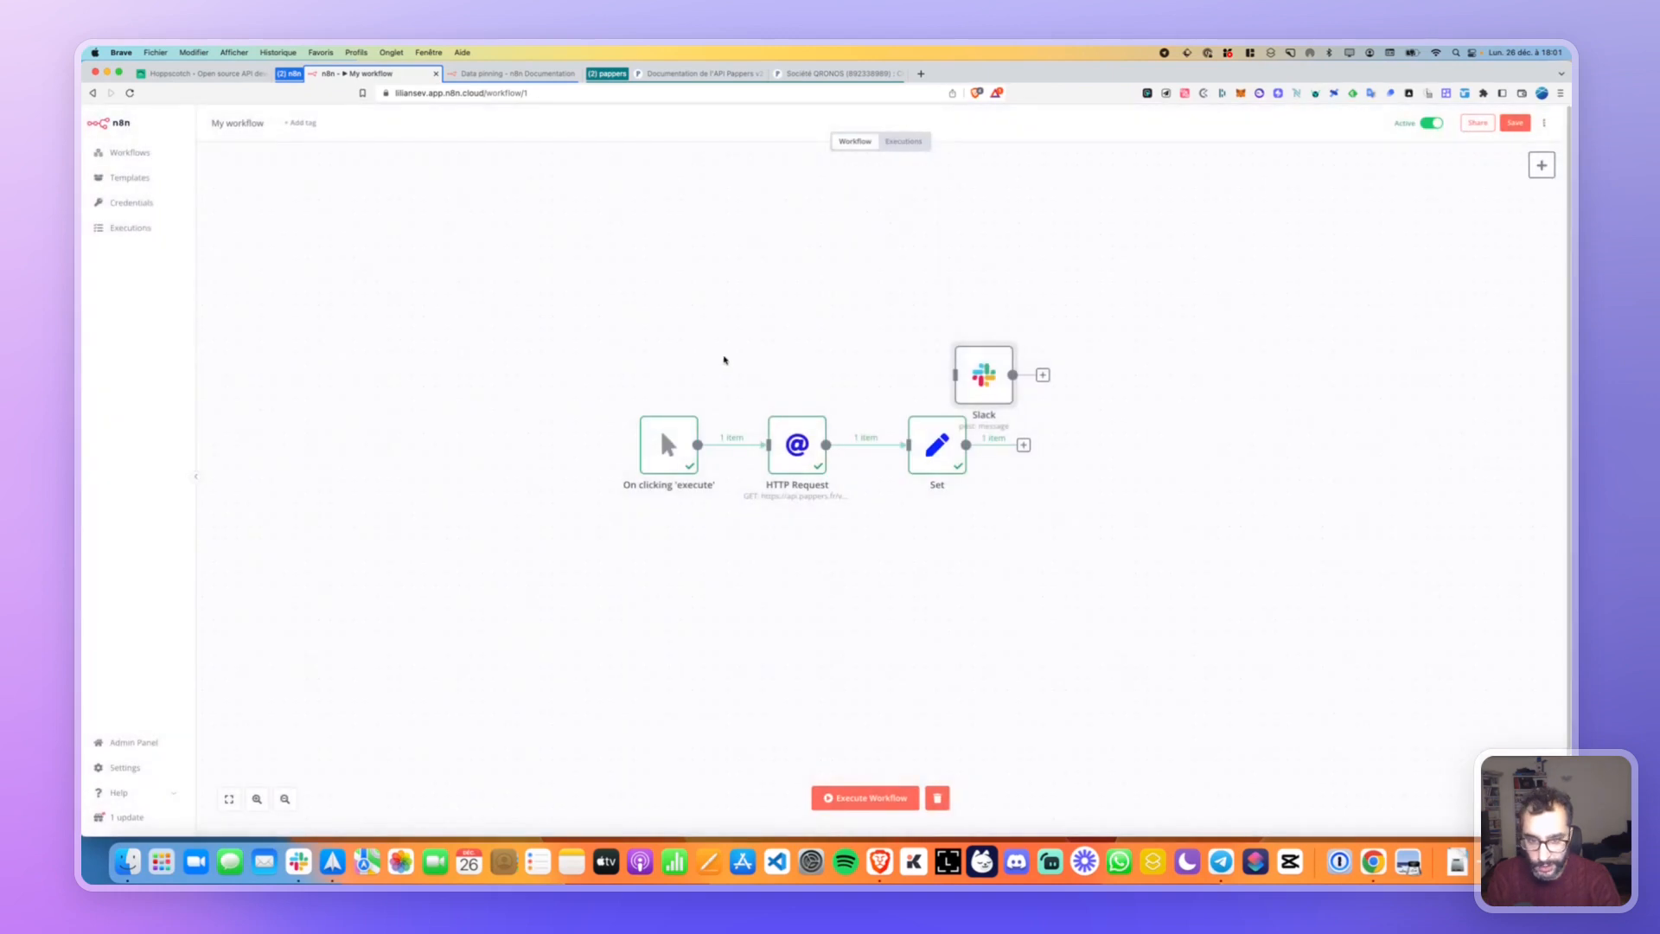
drag(982, 374, 1130, 449)
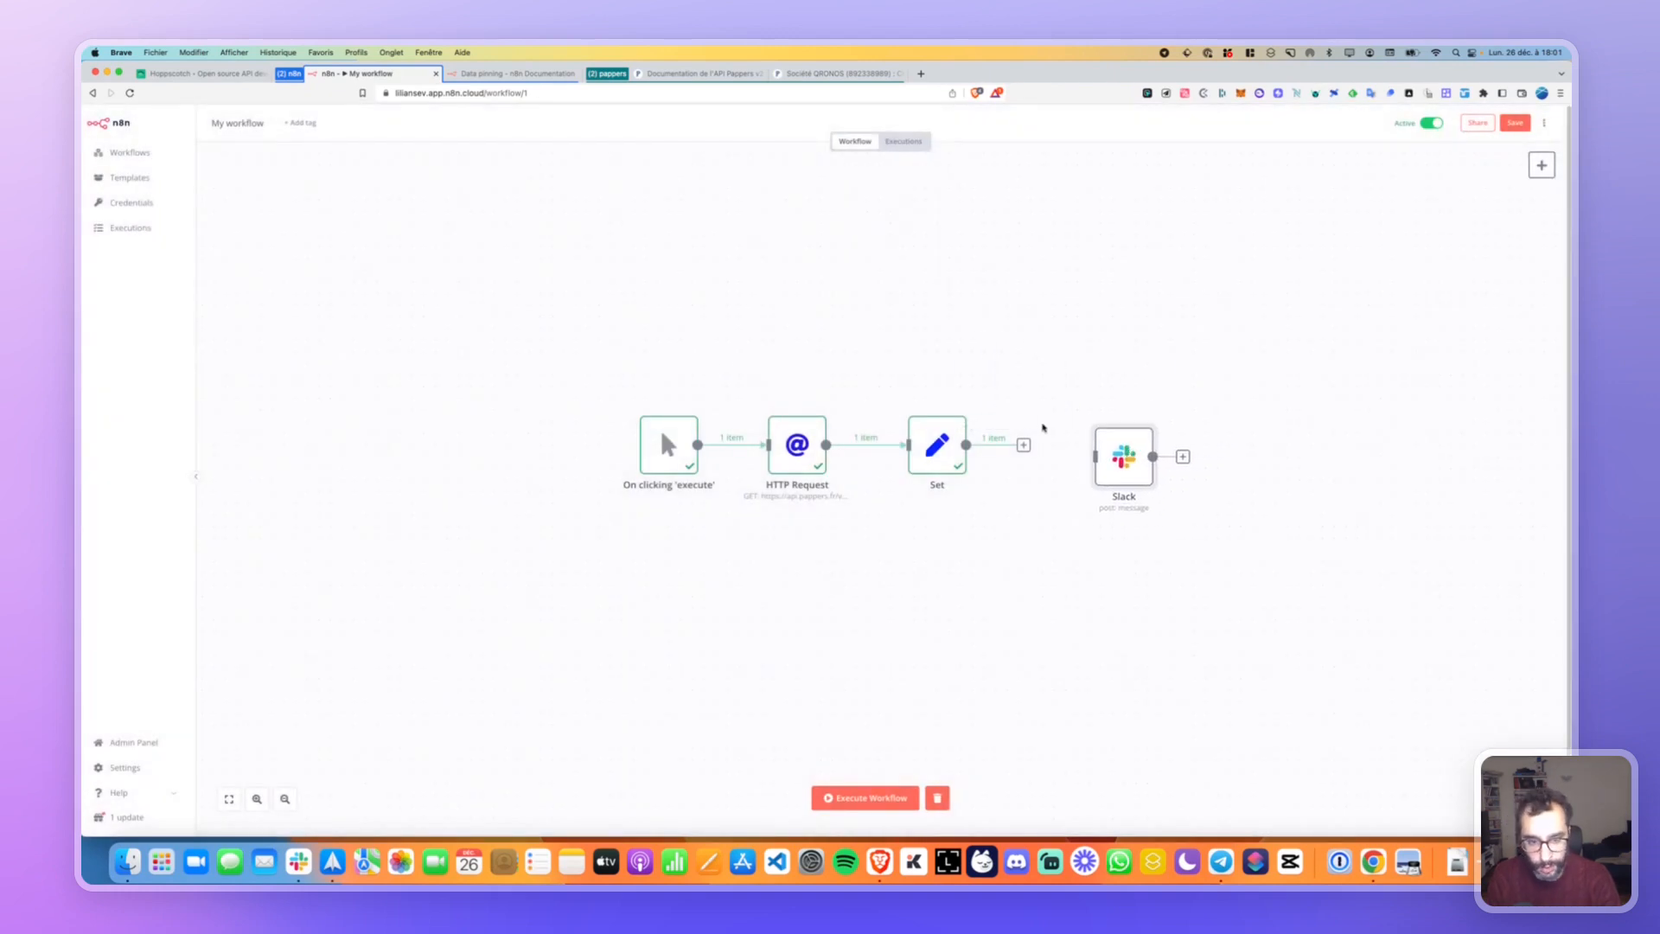
drag(1023, 445, 1078, 437)
double_click(1076, 443)
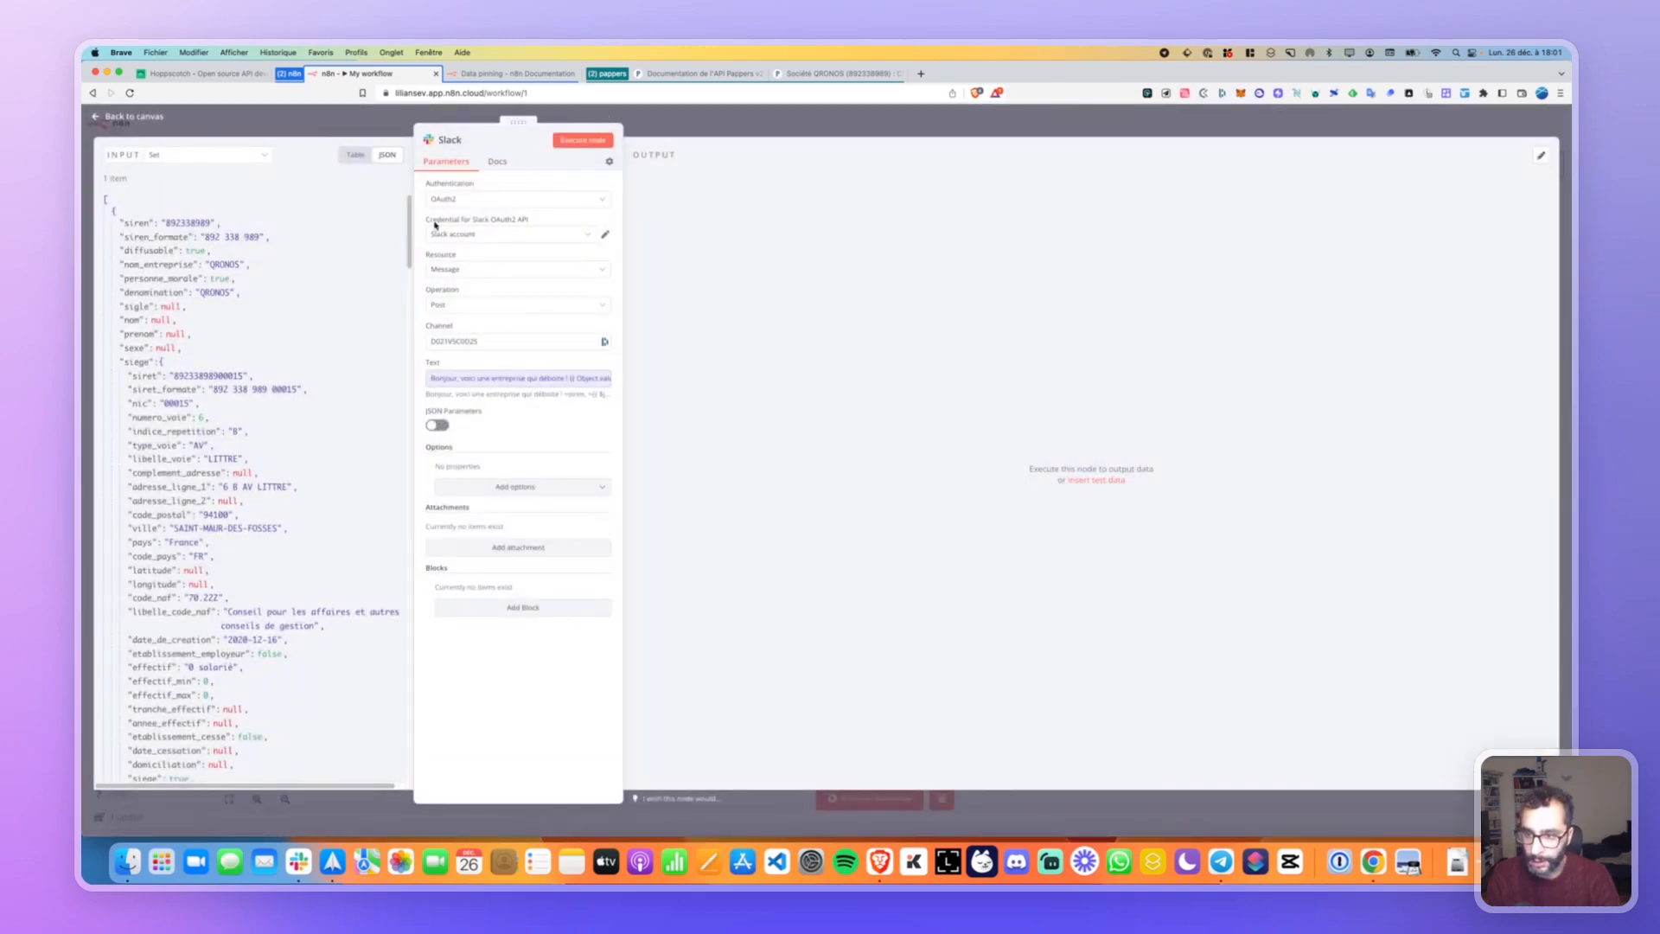
click(575, 379)
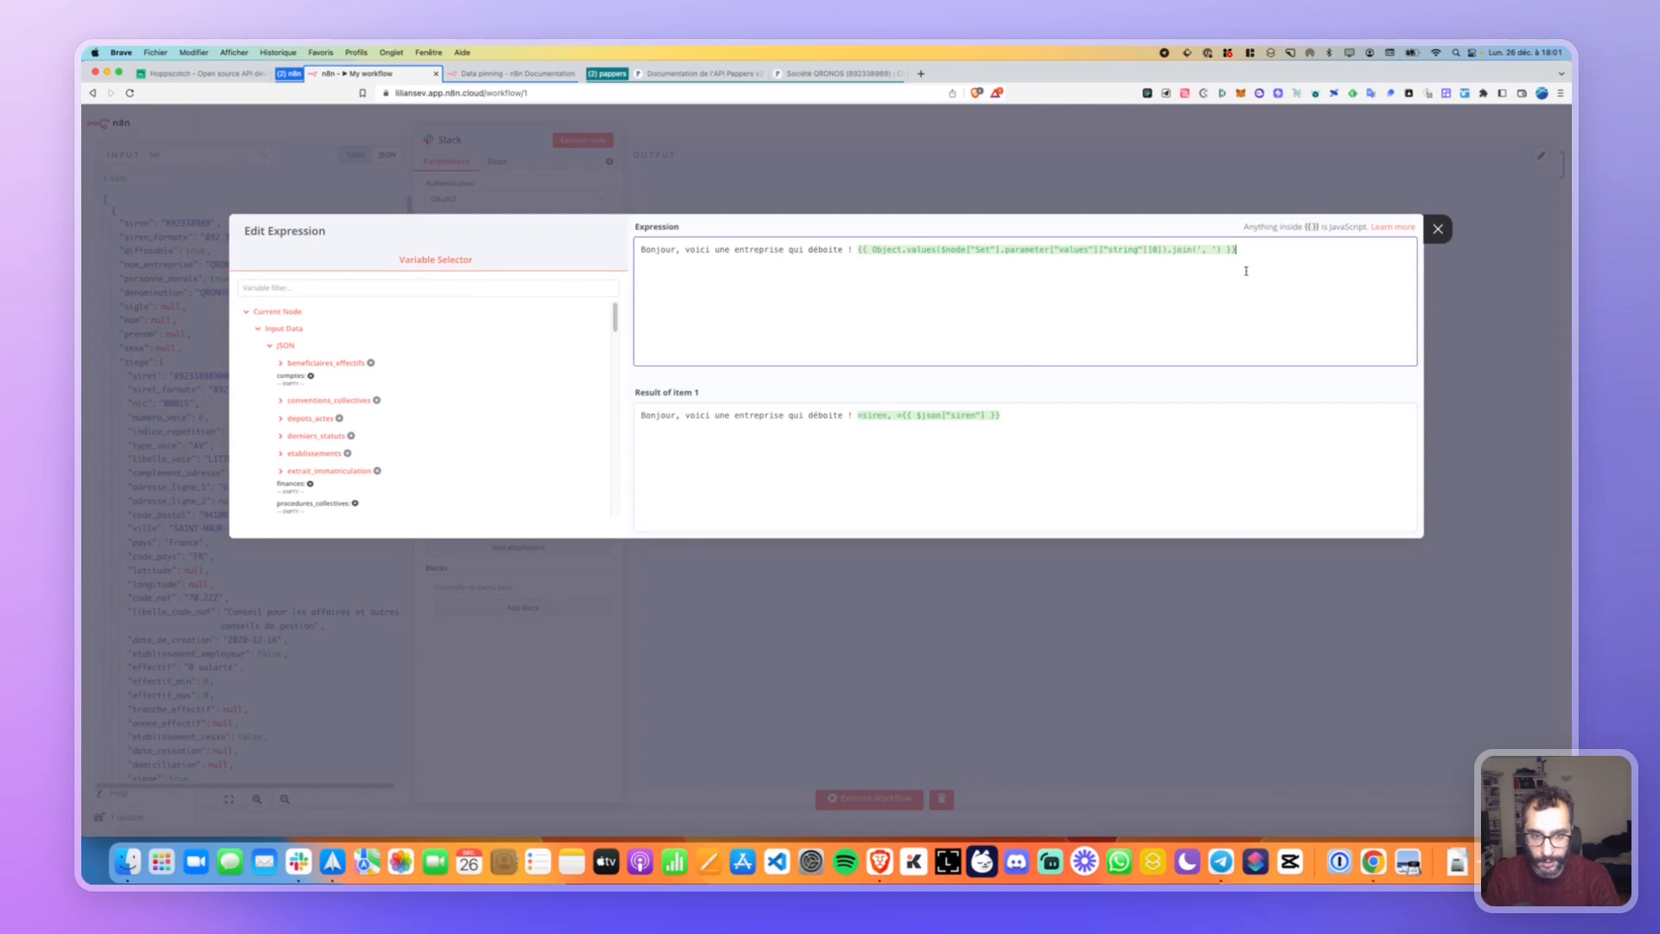
Delete the old expression after the greeting and insert the capital field instead.
key(BackSpace)
key(BackSpace)
key(BackSpace)
key(BackSpace)
key(BackSpace)
key(BackSpace)
key(BackSpace)
key(BackSpace)
key(BackSpace)
key(BackSpace)
key(BackSpace)
key(BackSpace)
key(BackSpace)
key(BackSpace)
key(BackSpace)
key(BackSpace)
key(BackSpace)
key(BackSpace)
key(BackSpace)
key(BackSpace)
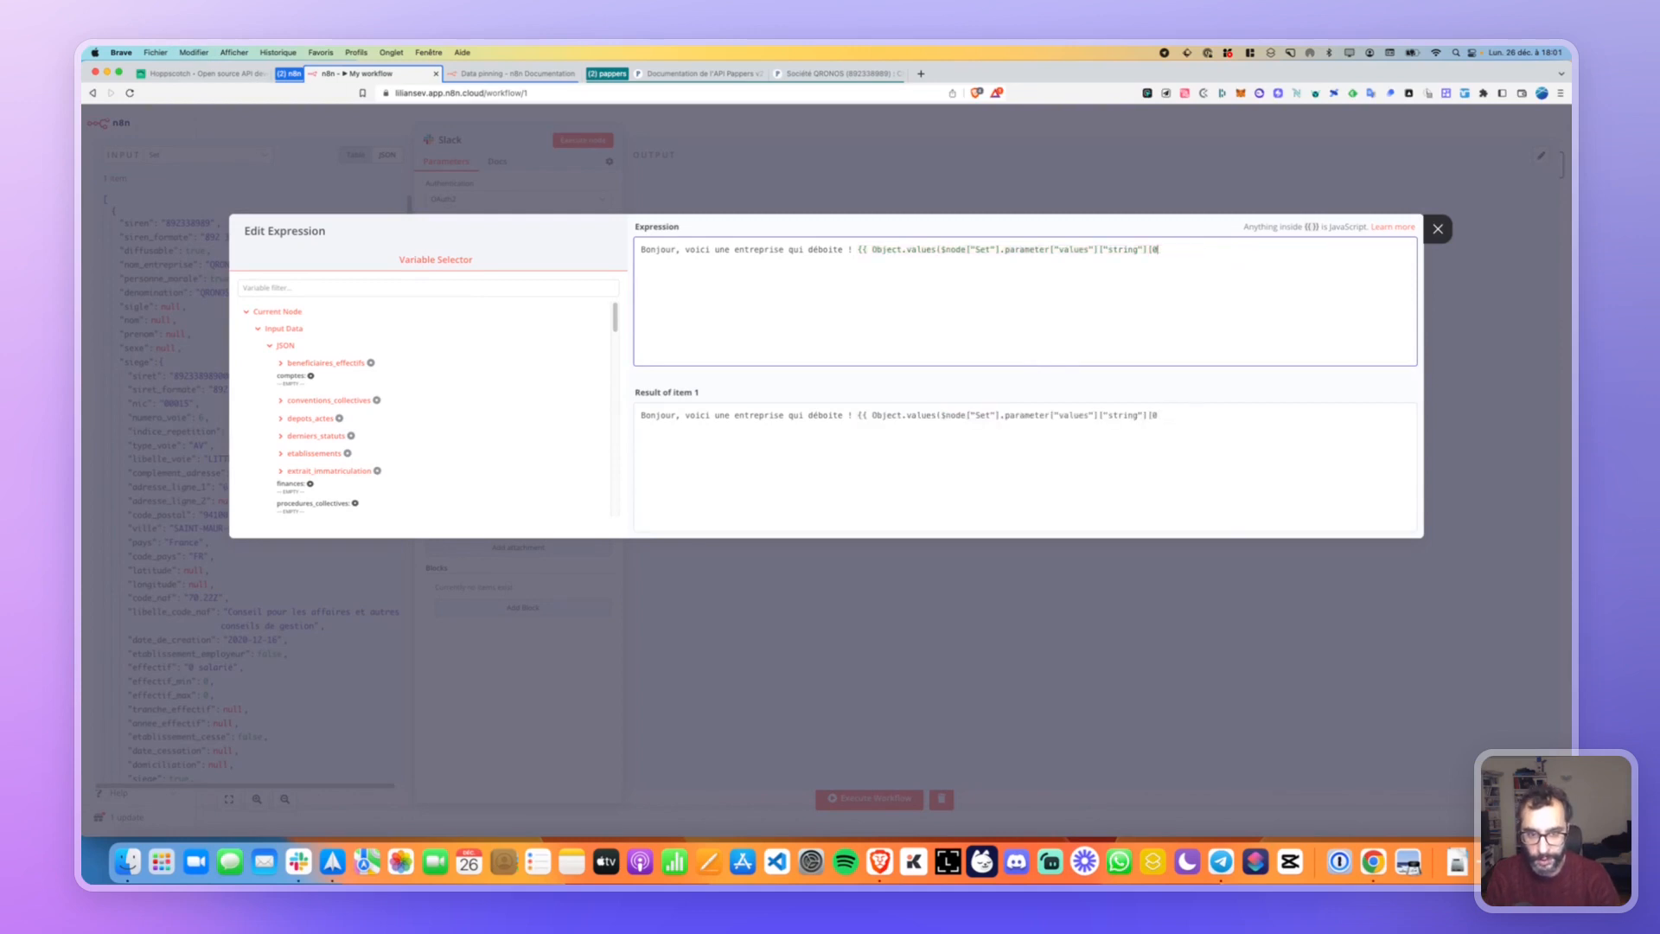
key(BackSpace)
key(BackSpace)
key(BackSpace)
key(BackSpace)
key(BackSpace)
key(BackSpace)
key(BackSpace)
key(BackSpace)
key(BackSpace)
key(BackSpace)
key(BackSpace)
key(BackSpace)
key(BackSpace)
key(BackSpace)
key(BackSpace)
key(BackSpace)
key(BackSpace)
key(BackSpace)
key(BackSpace)
key(BackSpace)
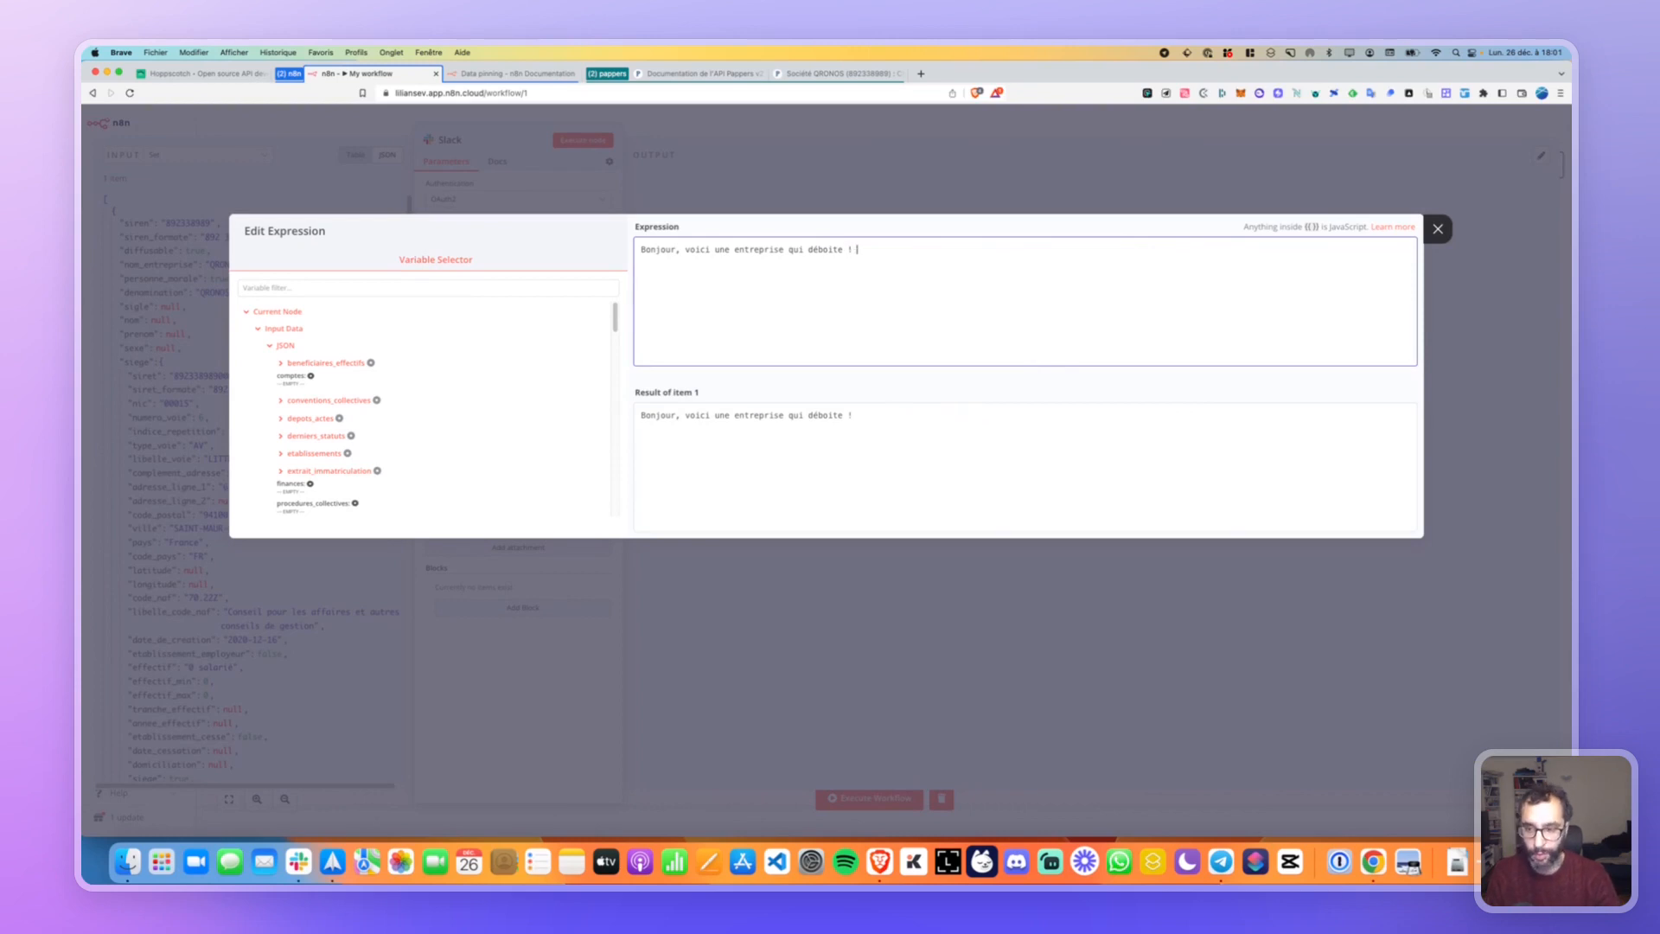
scroll(413, 406, down, 10)
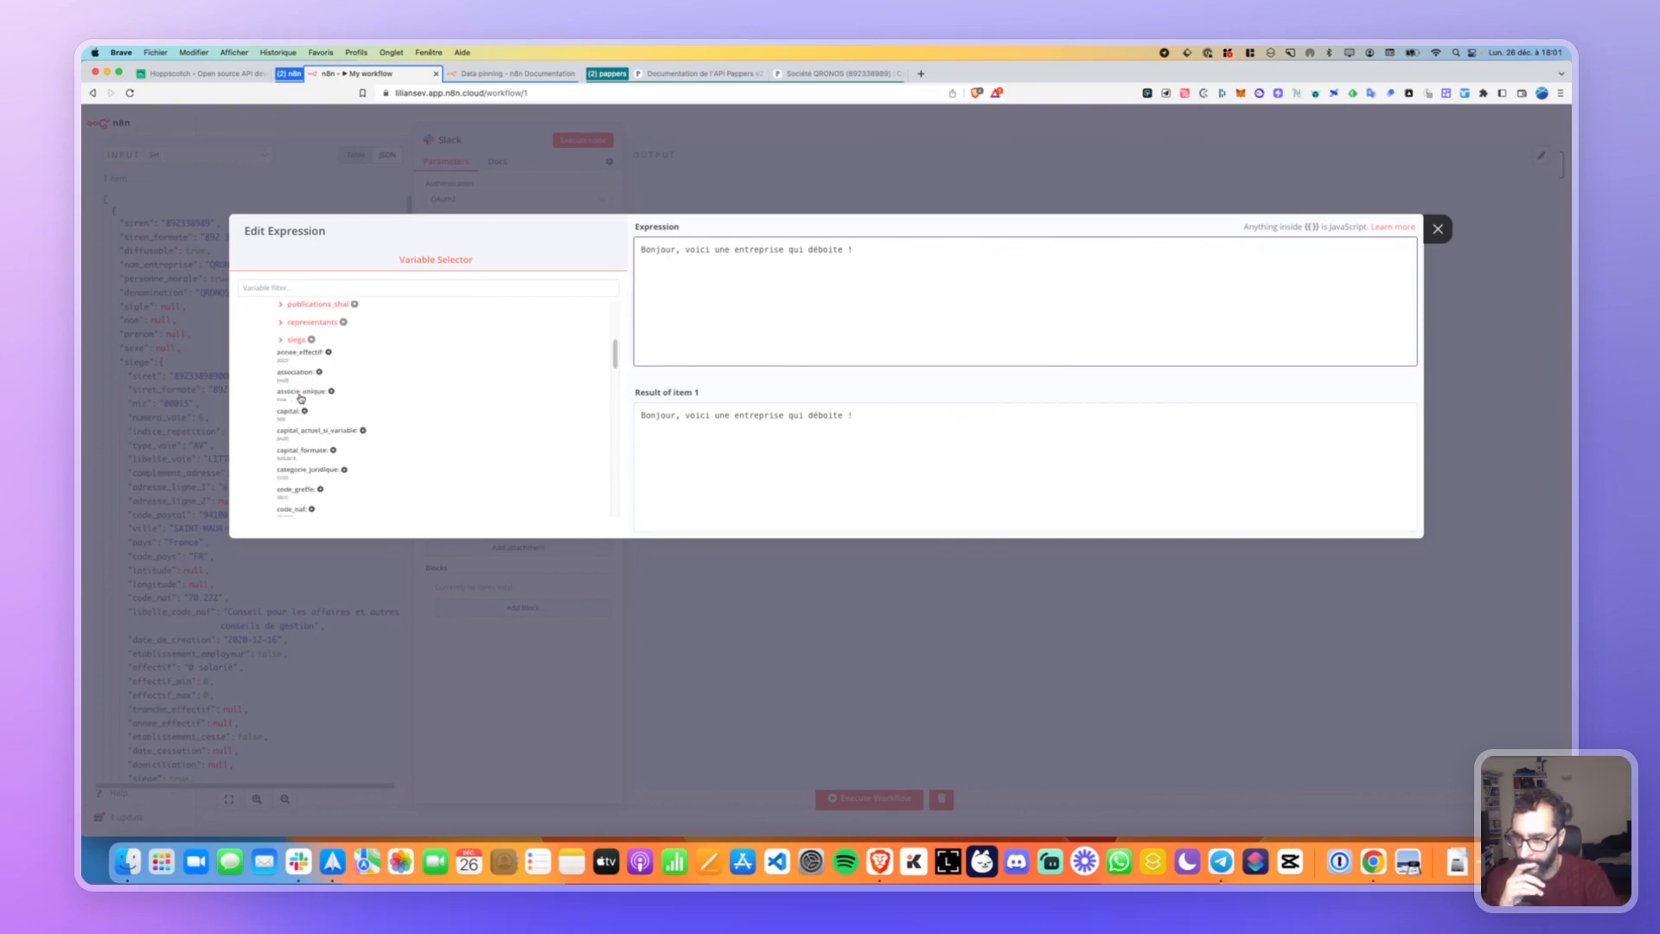
scroll(398, 403, down, 5)
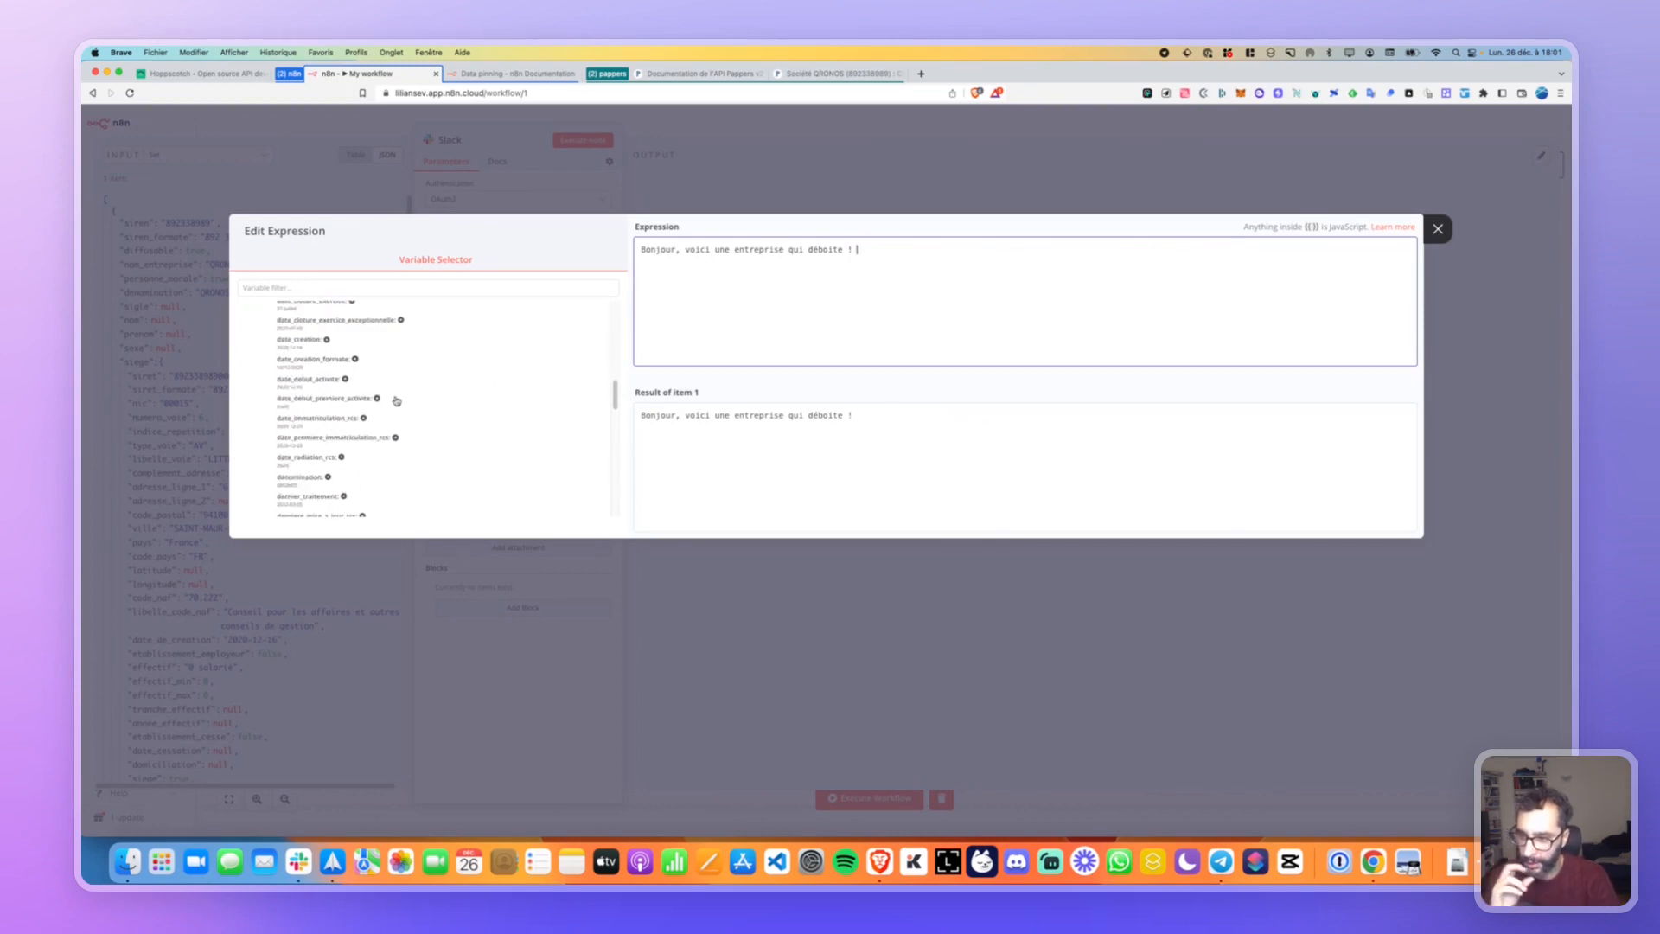
scroll(396, 400, up, 5)
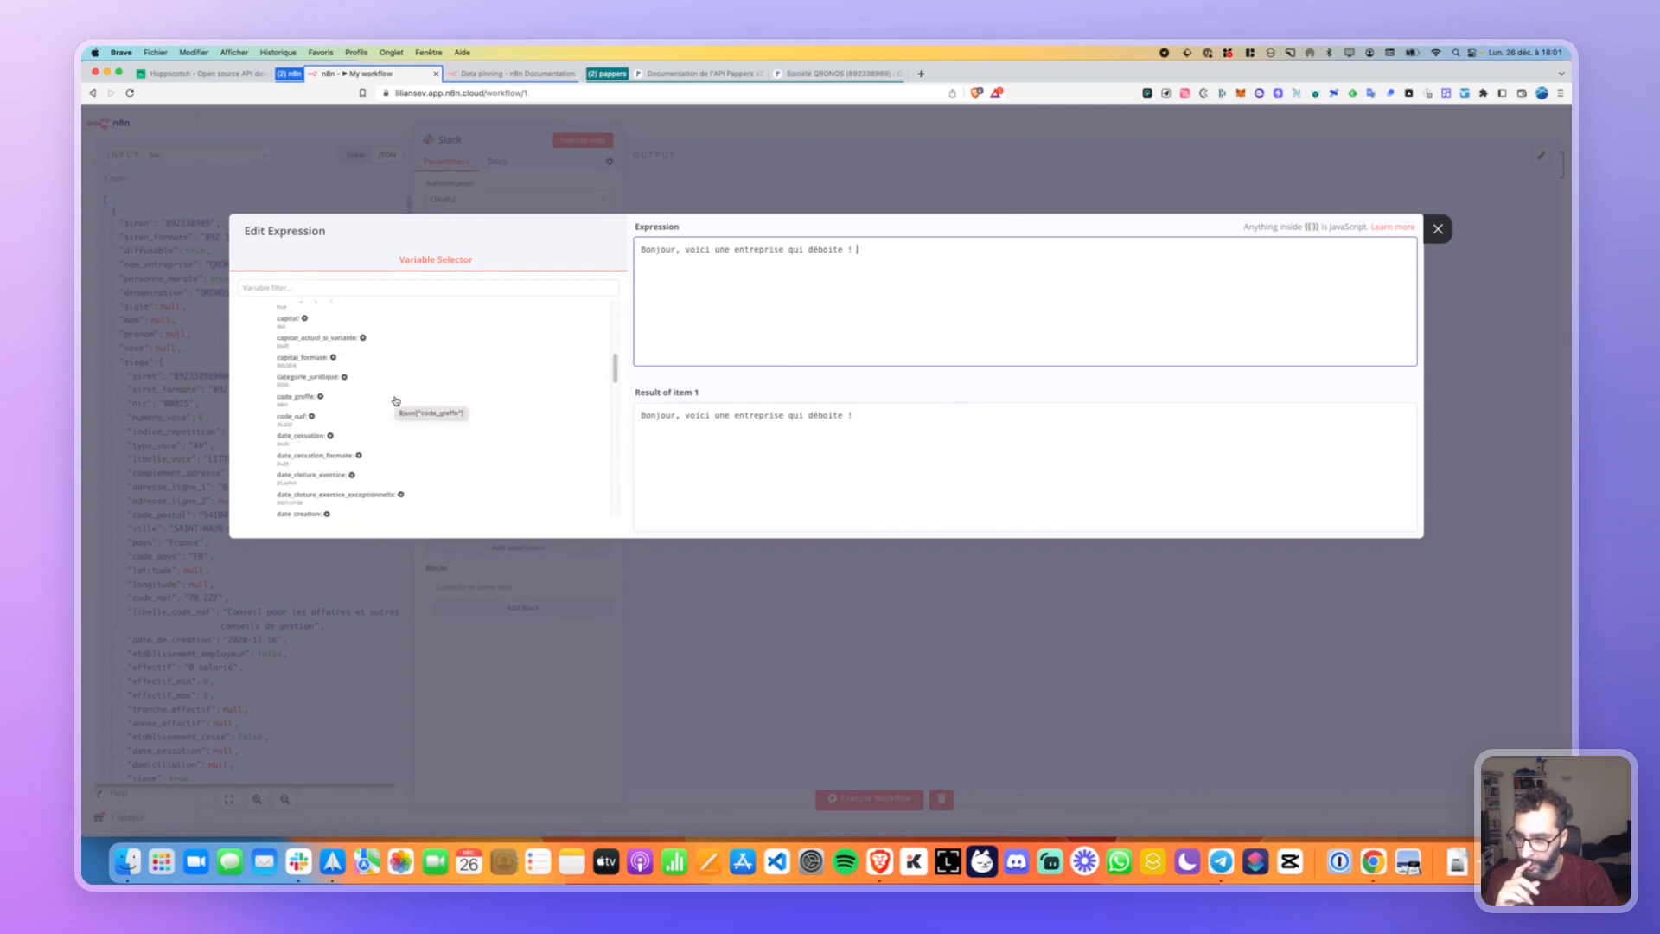
scroll(396, 400, up, 1)
click(288, 348)
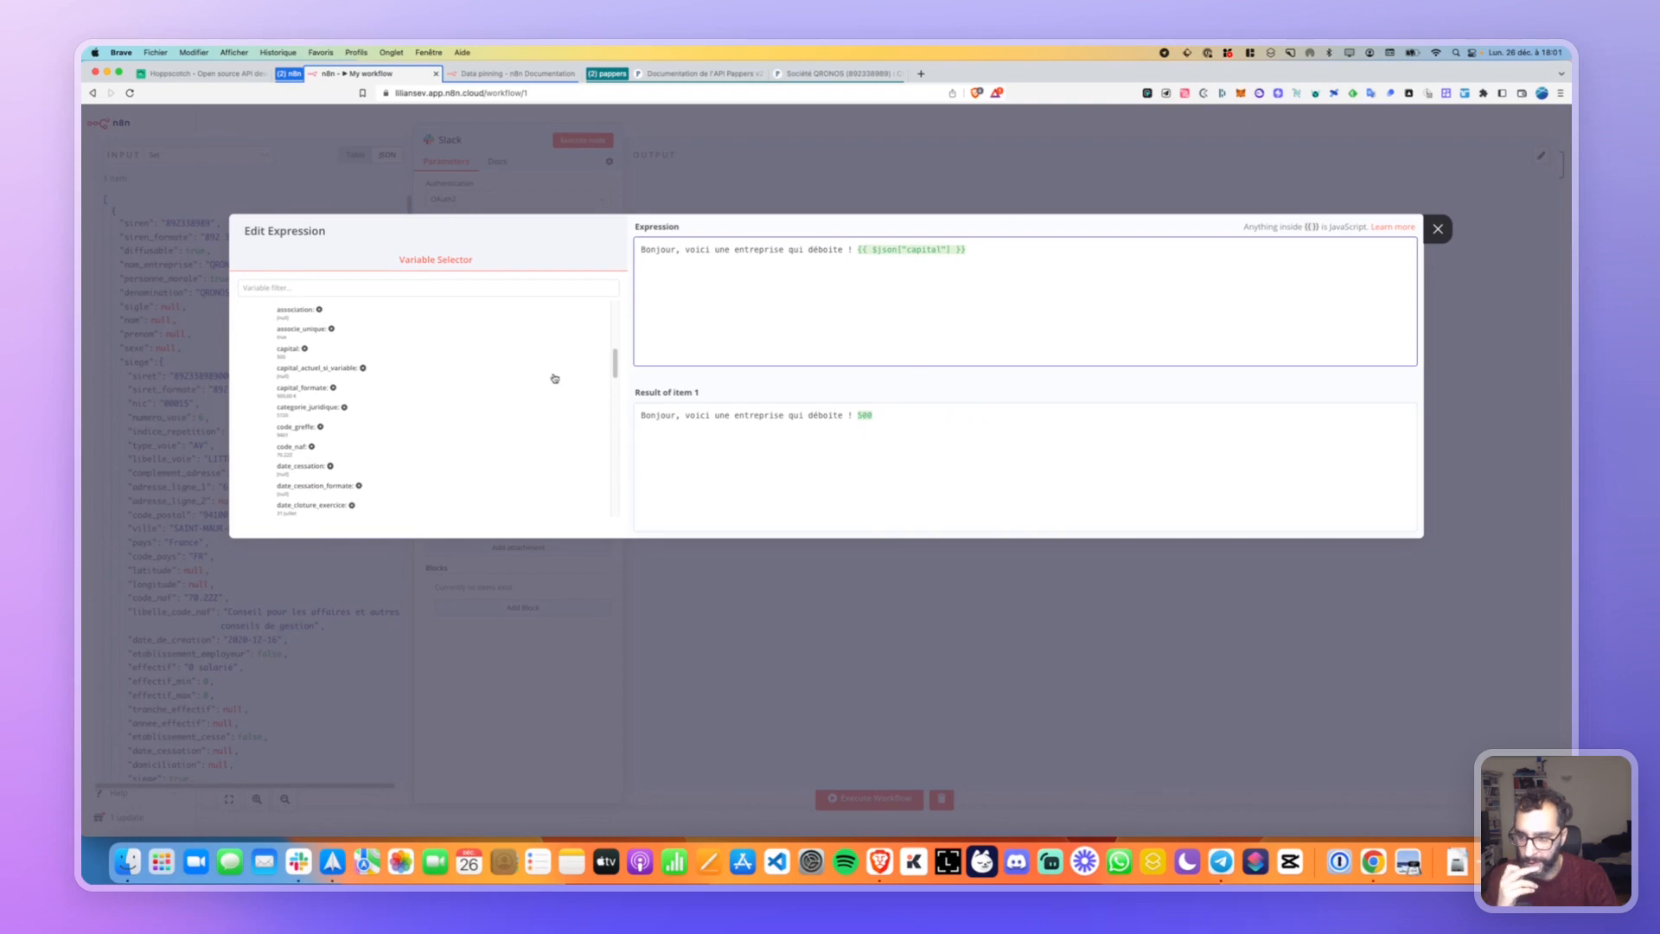
scroll(296, 408, up, 2)
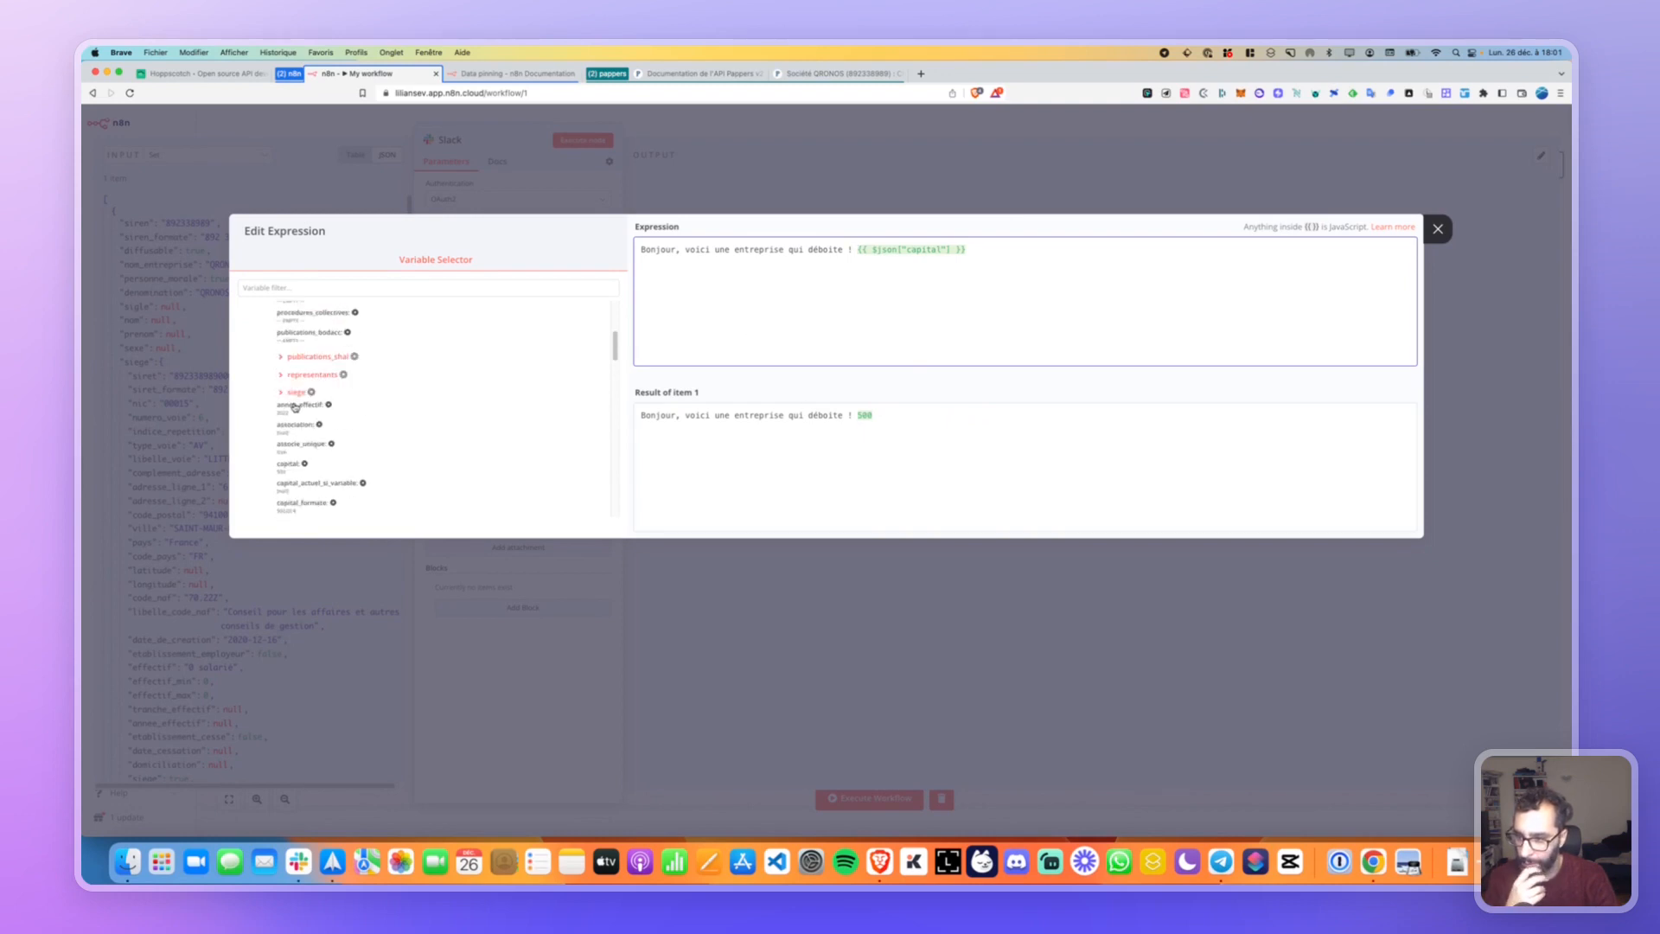
scroll(295, 406, up, 5)
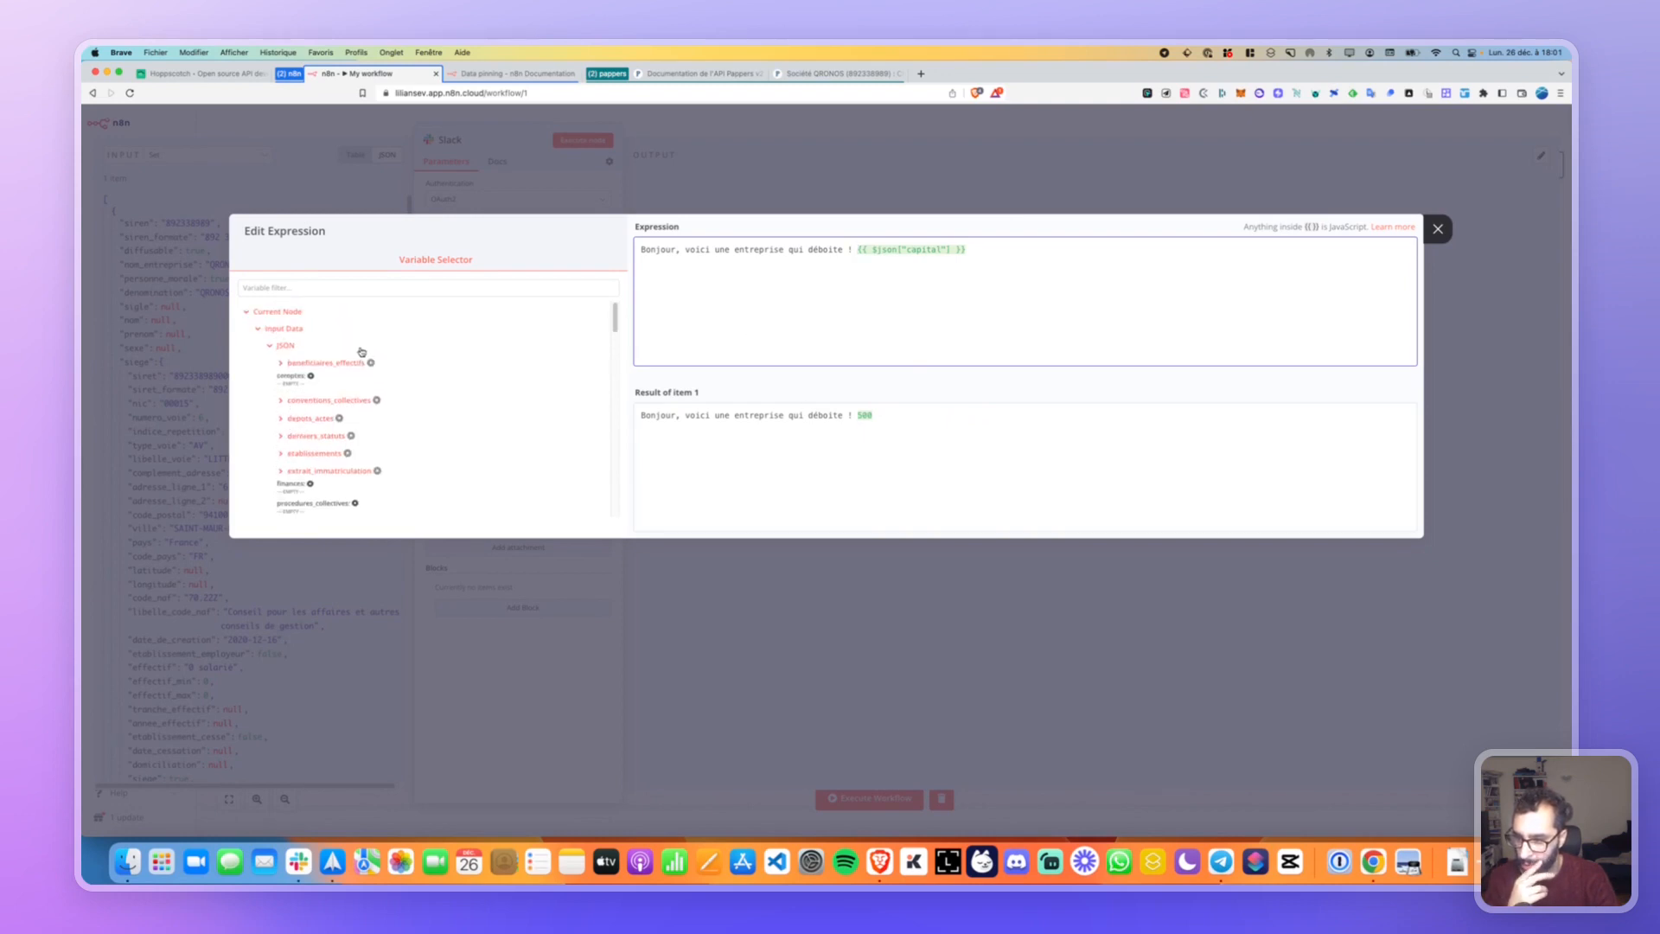
scroll(361, 351, down, 1)
Filter the Variable Selector fields by 'entreprise'.
click(398, 285)
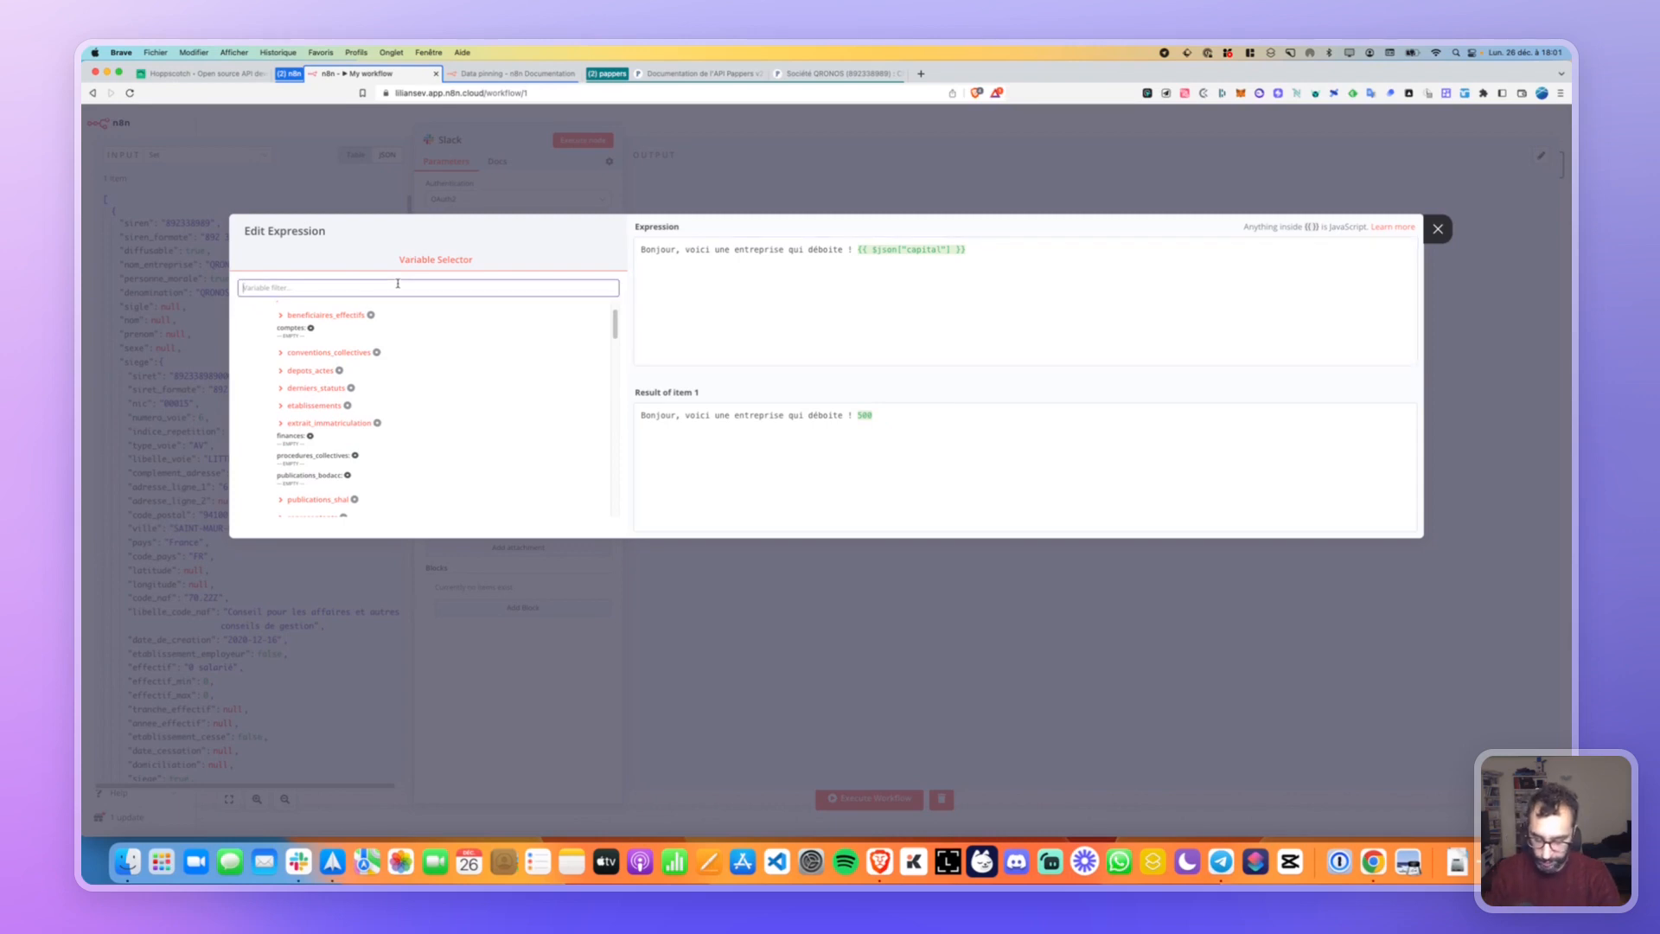
text(entreprise)
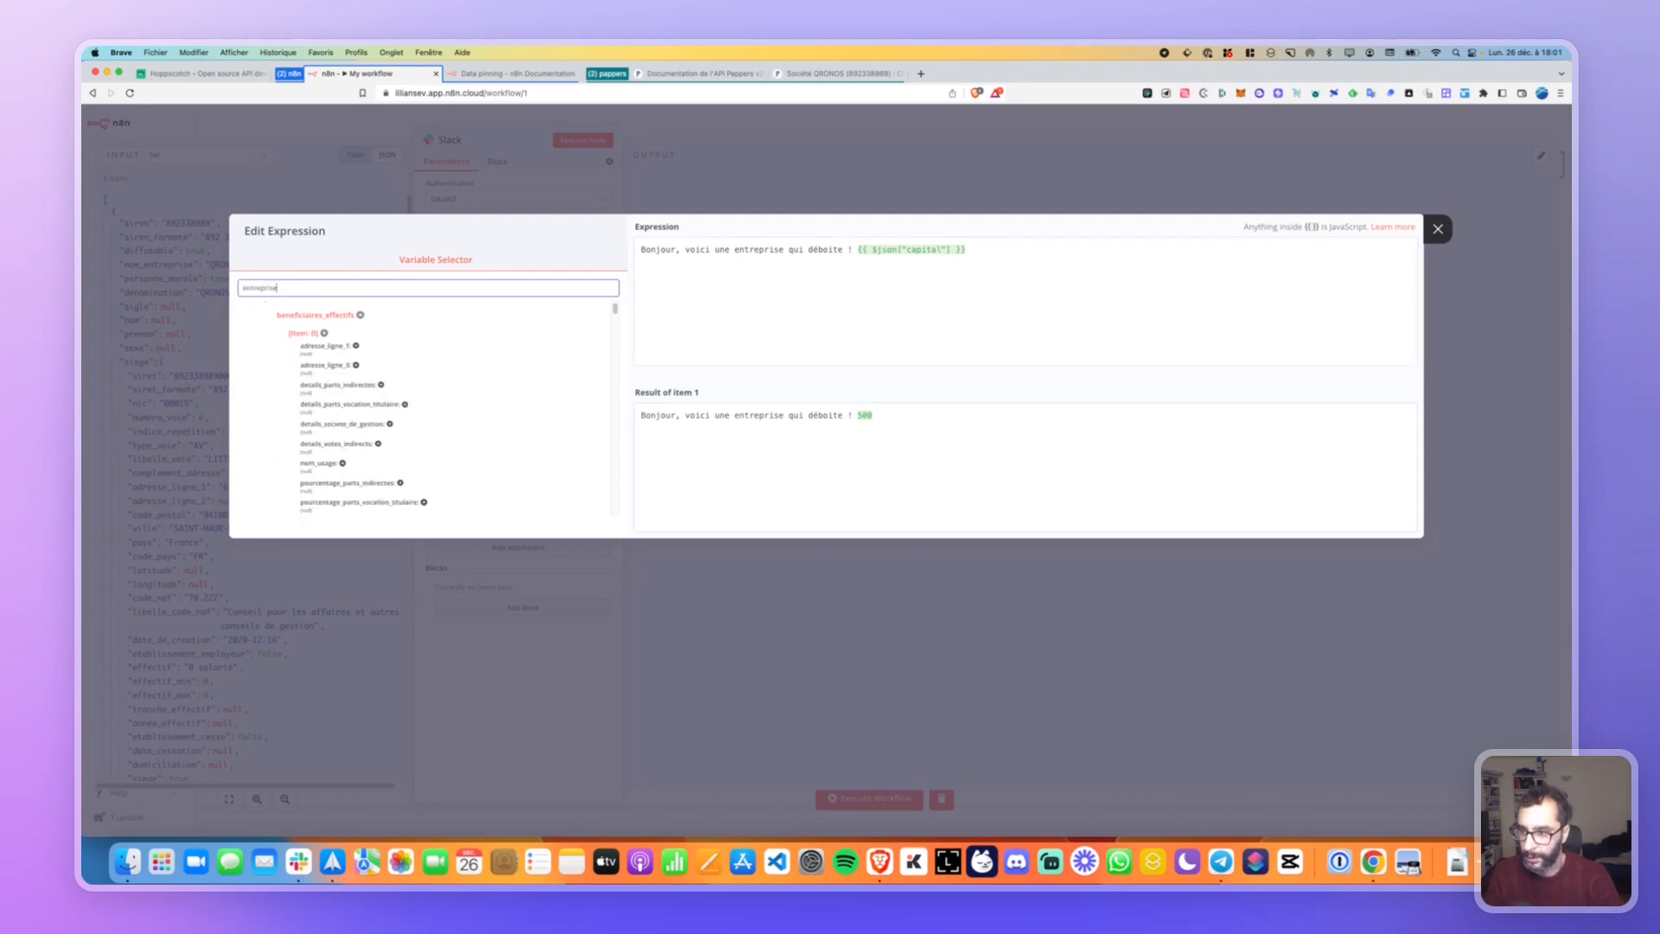
scroll(450, 363, down, 3)
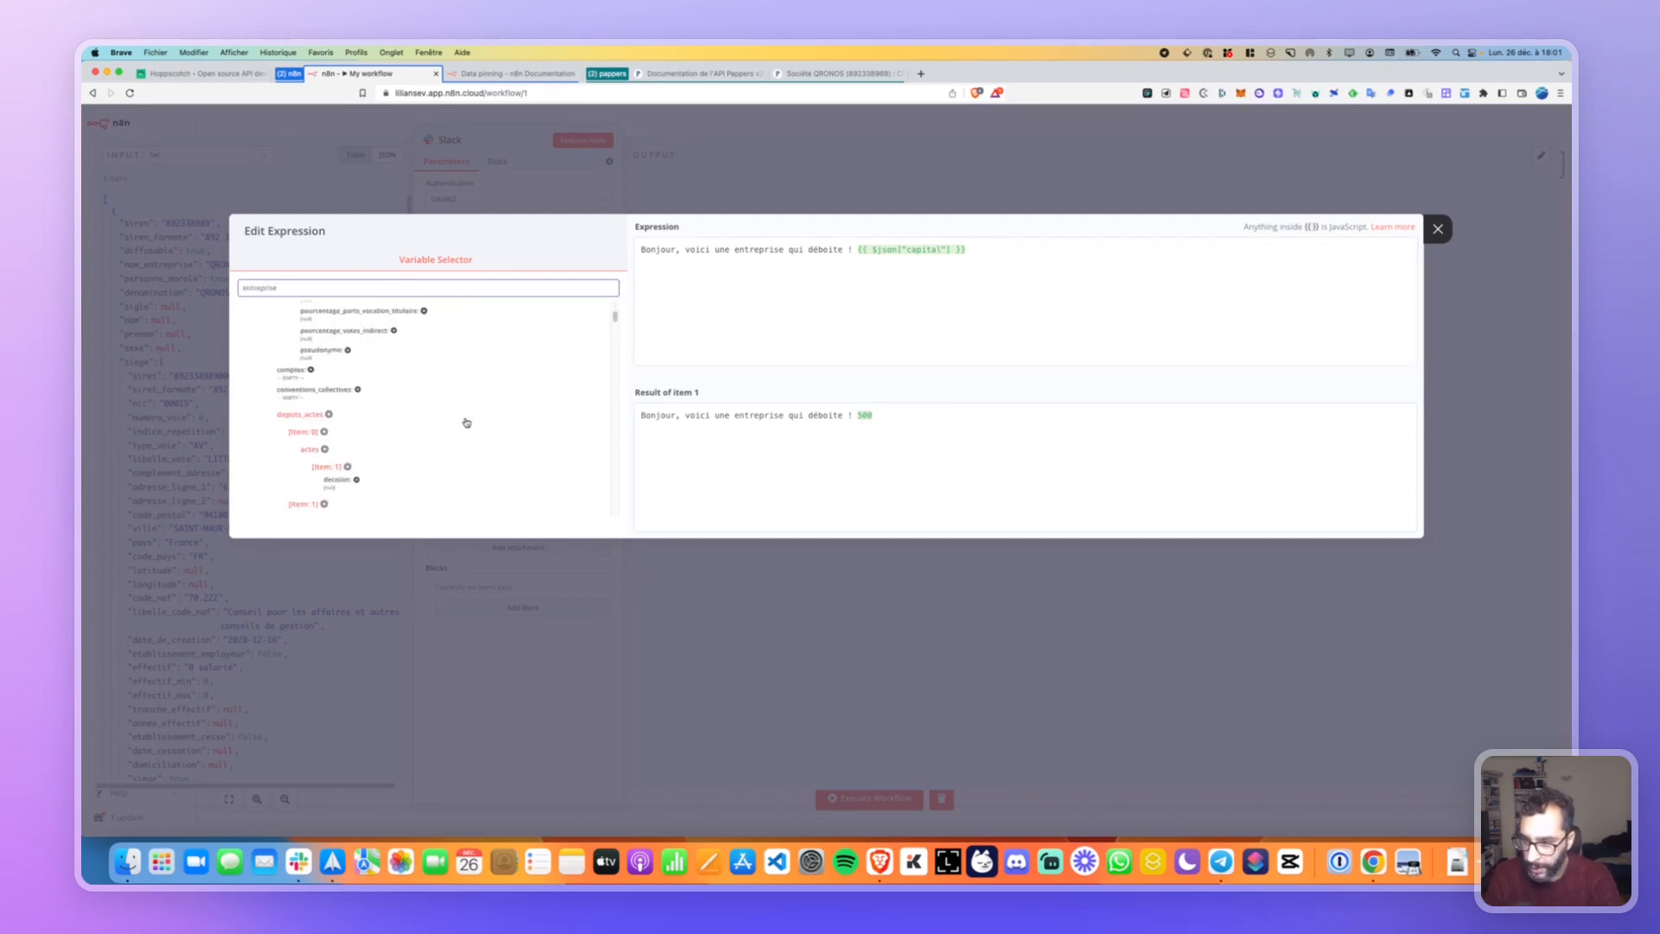
scroll(465, 422, down, 3)
scroll(462, 420, down, 10)
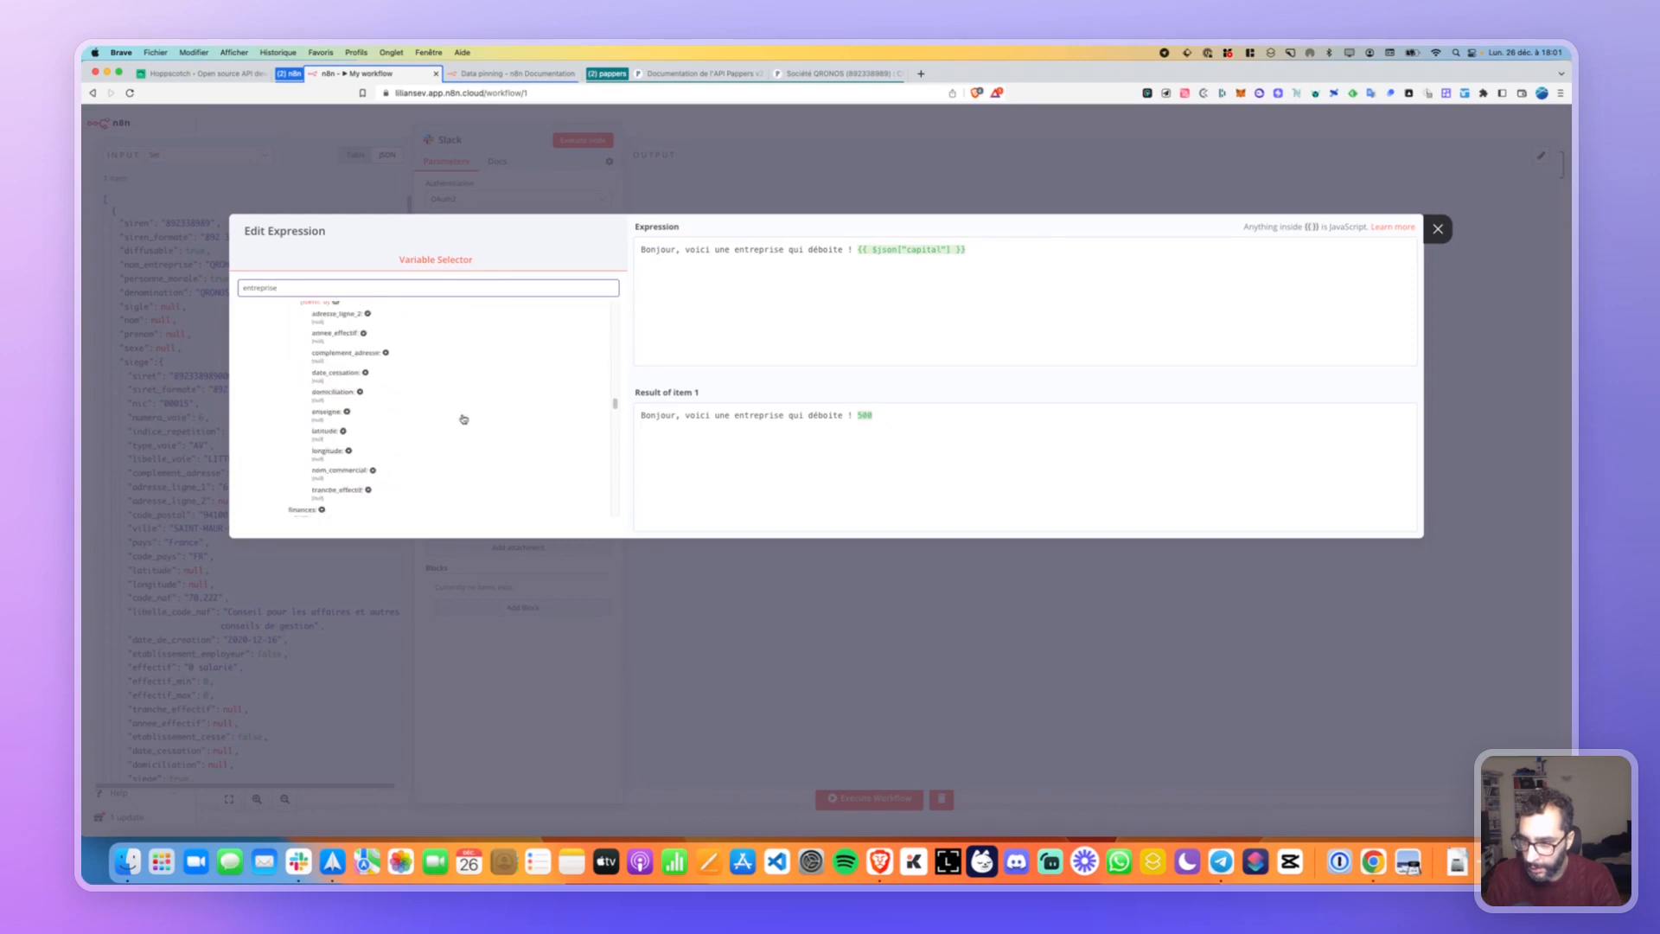
scroll(461, 417, down, 5)
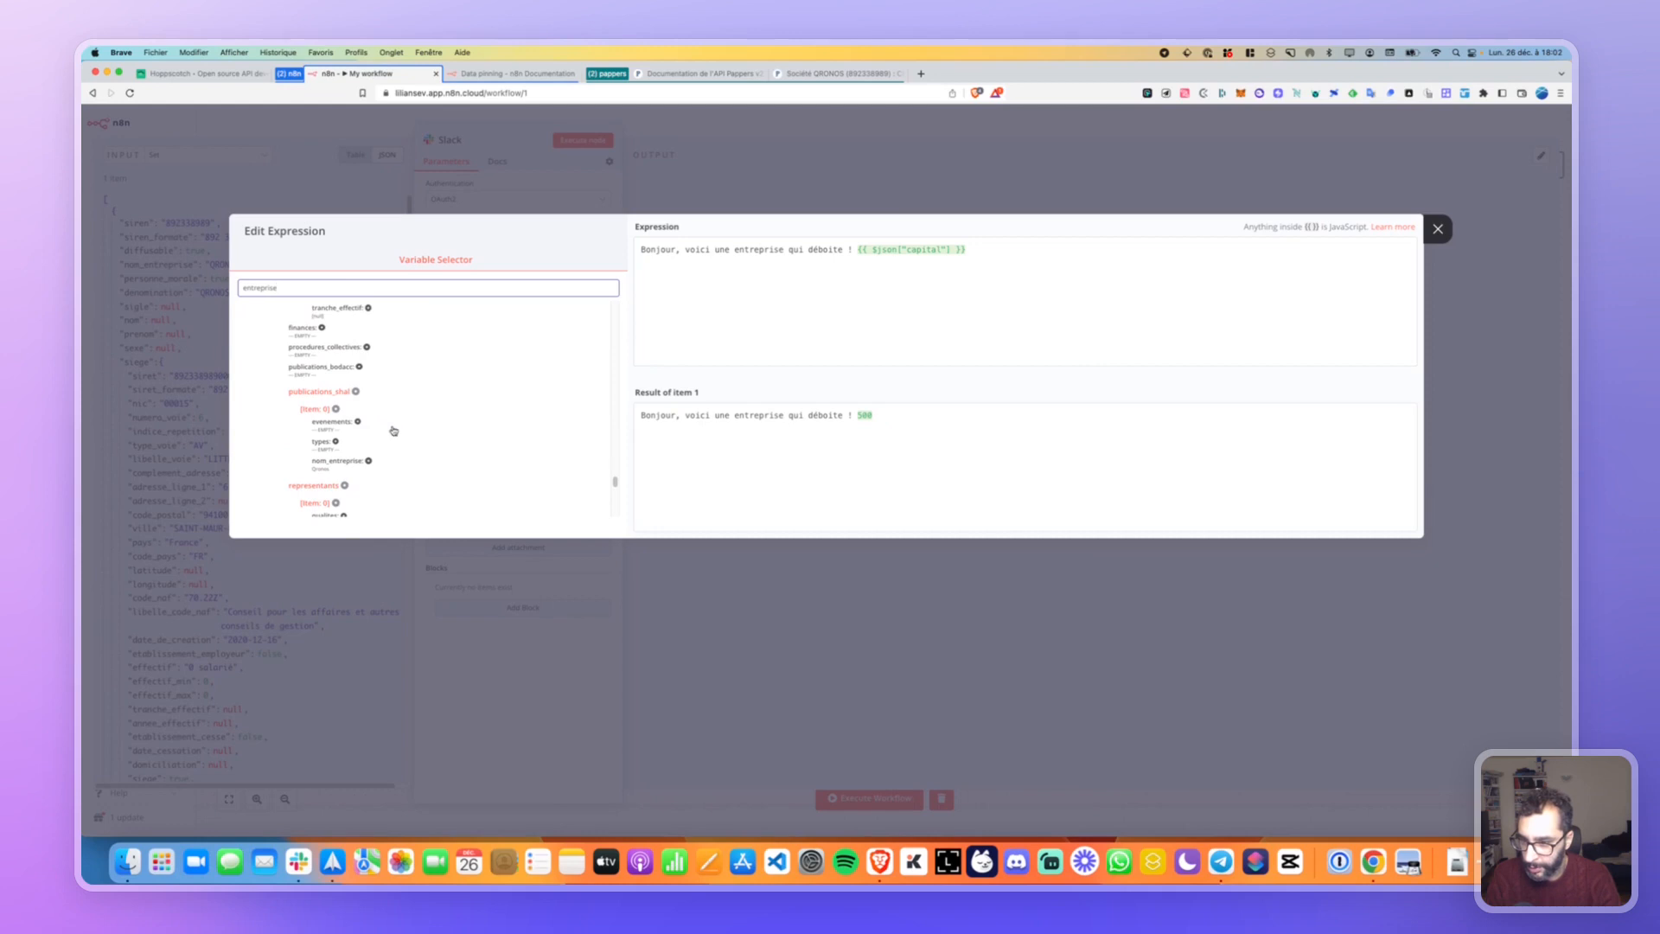
scroll(320, 468, down, 1)
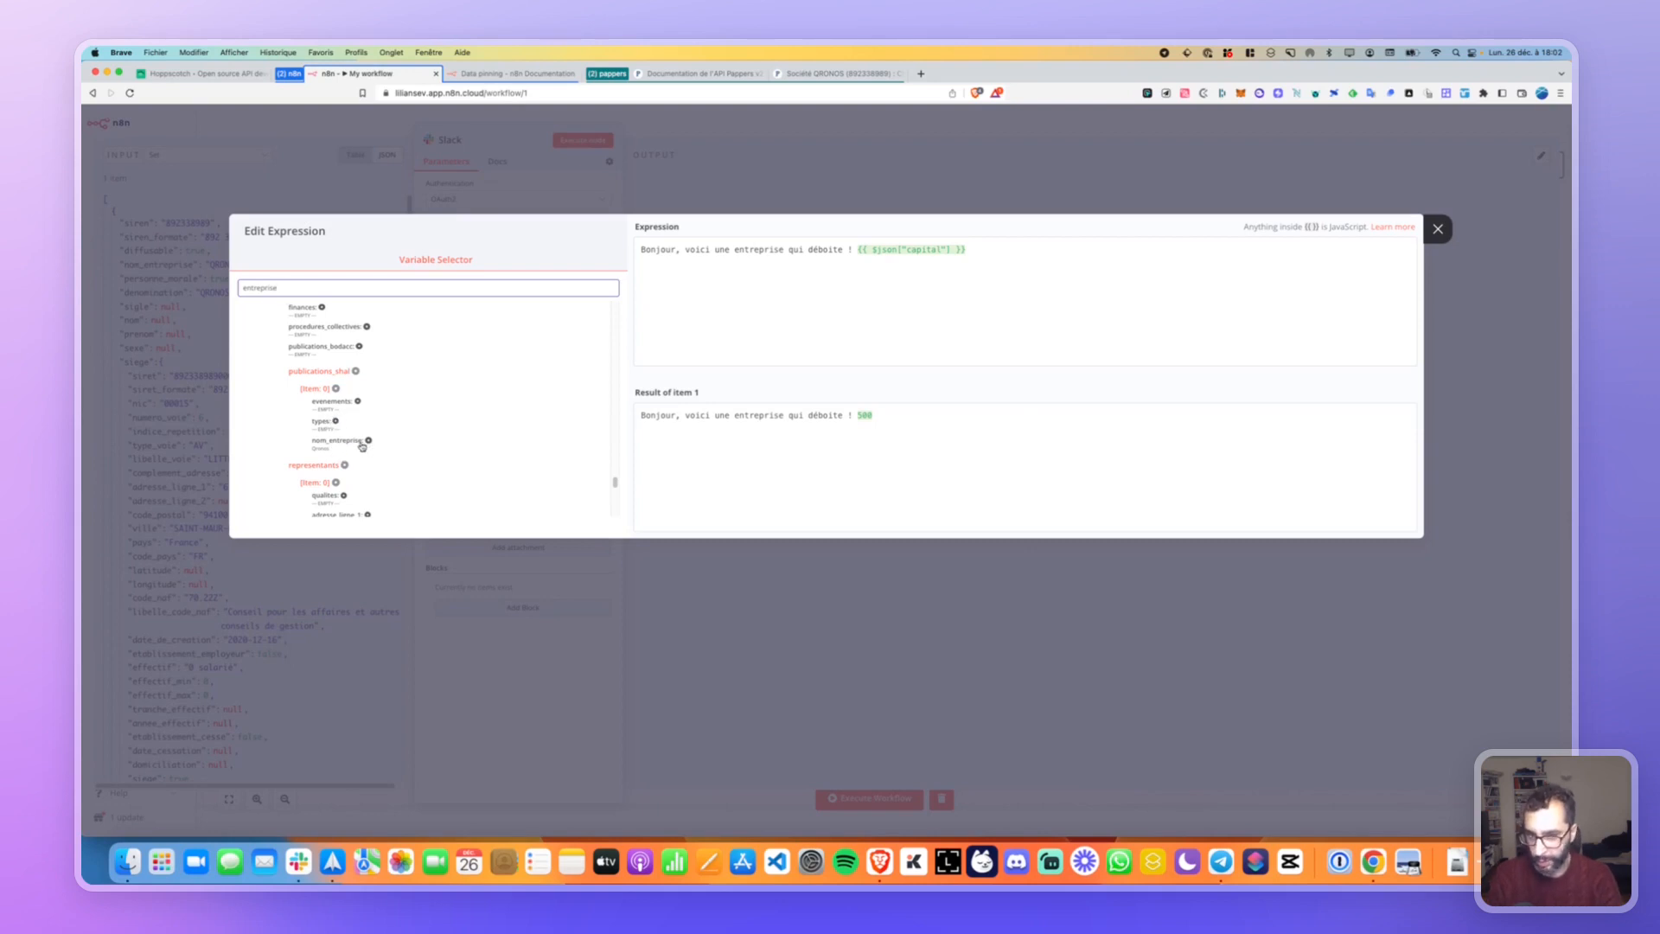
Replace the capital field with nom_entreprise, then close the Slack node back to the canvas.
click(977, 249)
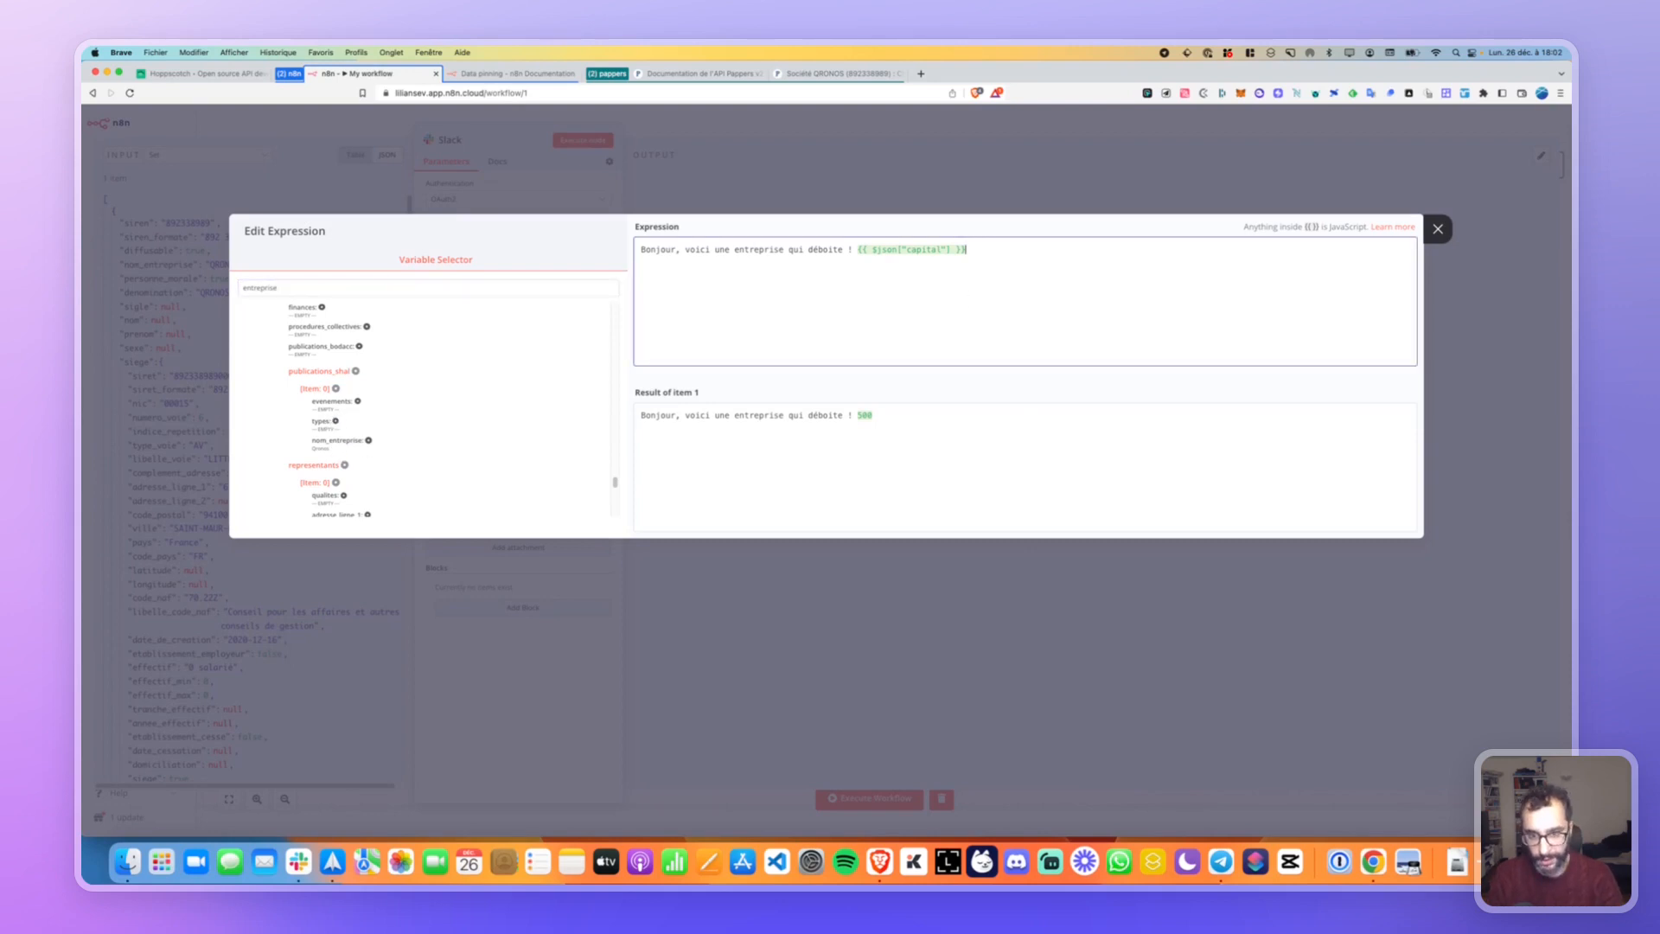
key(BackSpace)
key(BackSpace)
key(BackSpace)
key(BackSpace)
key(BackSpace)
key(BackSpace)
key(BackSpace)
key(BackSpace)
key(BackSpace)
key(BackSpace)
key(BackSpace)
key(BackSpace)
key(BackSpace)
key(BackSpace)
key(BackSpace)
key(BackSpace)
key(BackSpace)
key(BackSpace)
key(BackSpace)
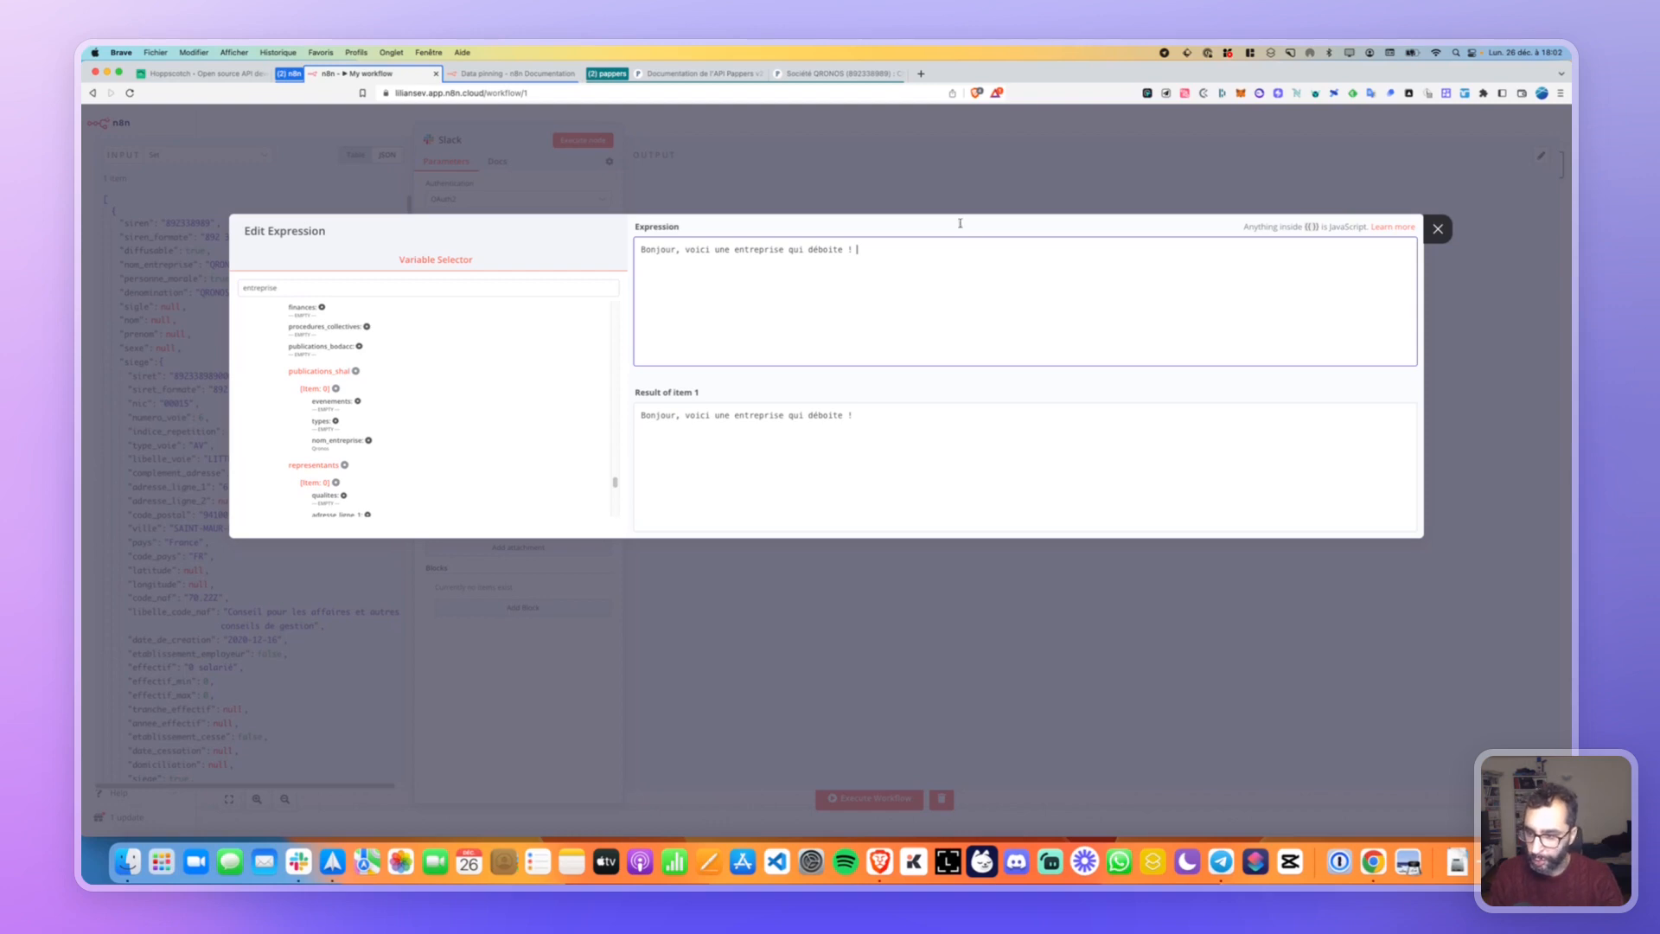
click(339, 442)
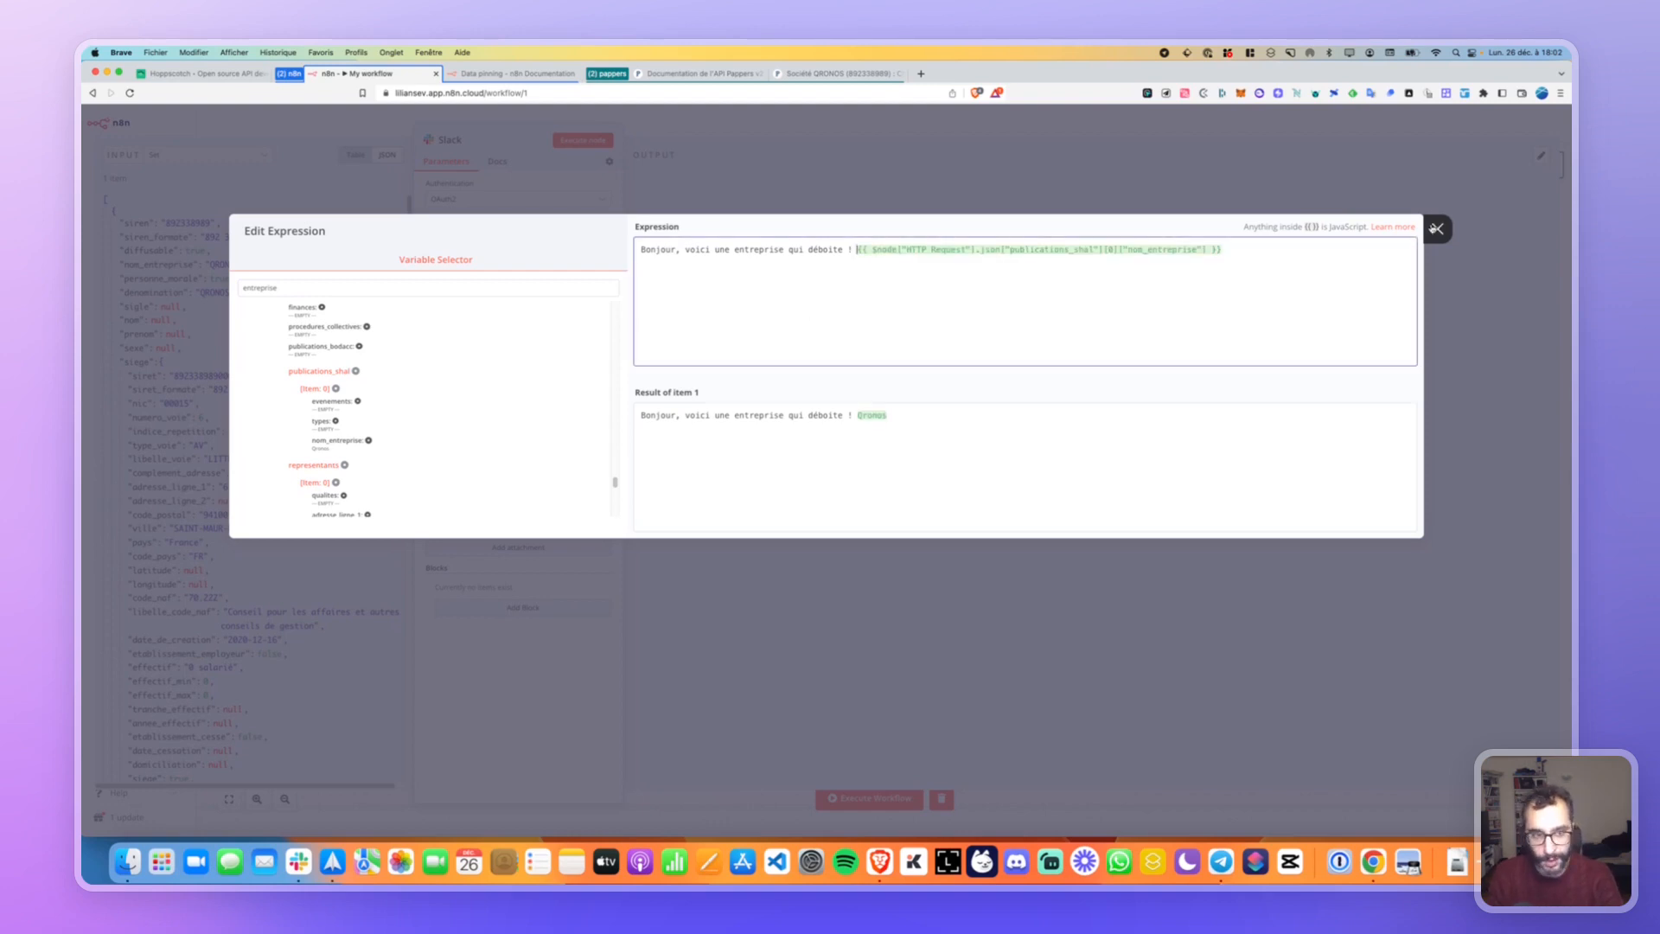
key(Escape)
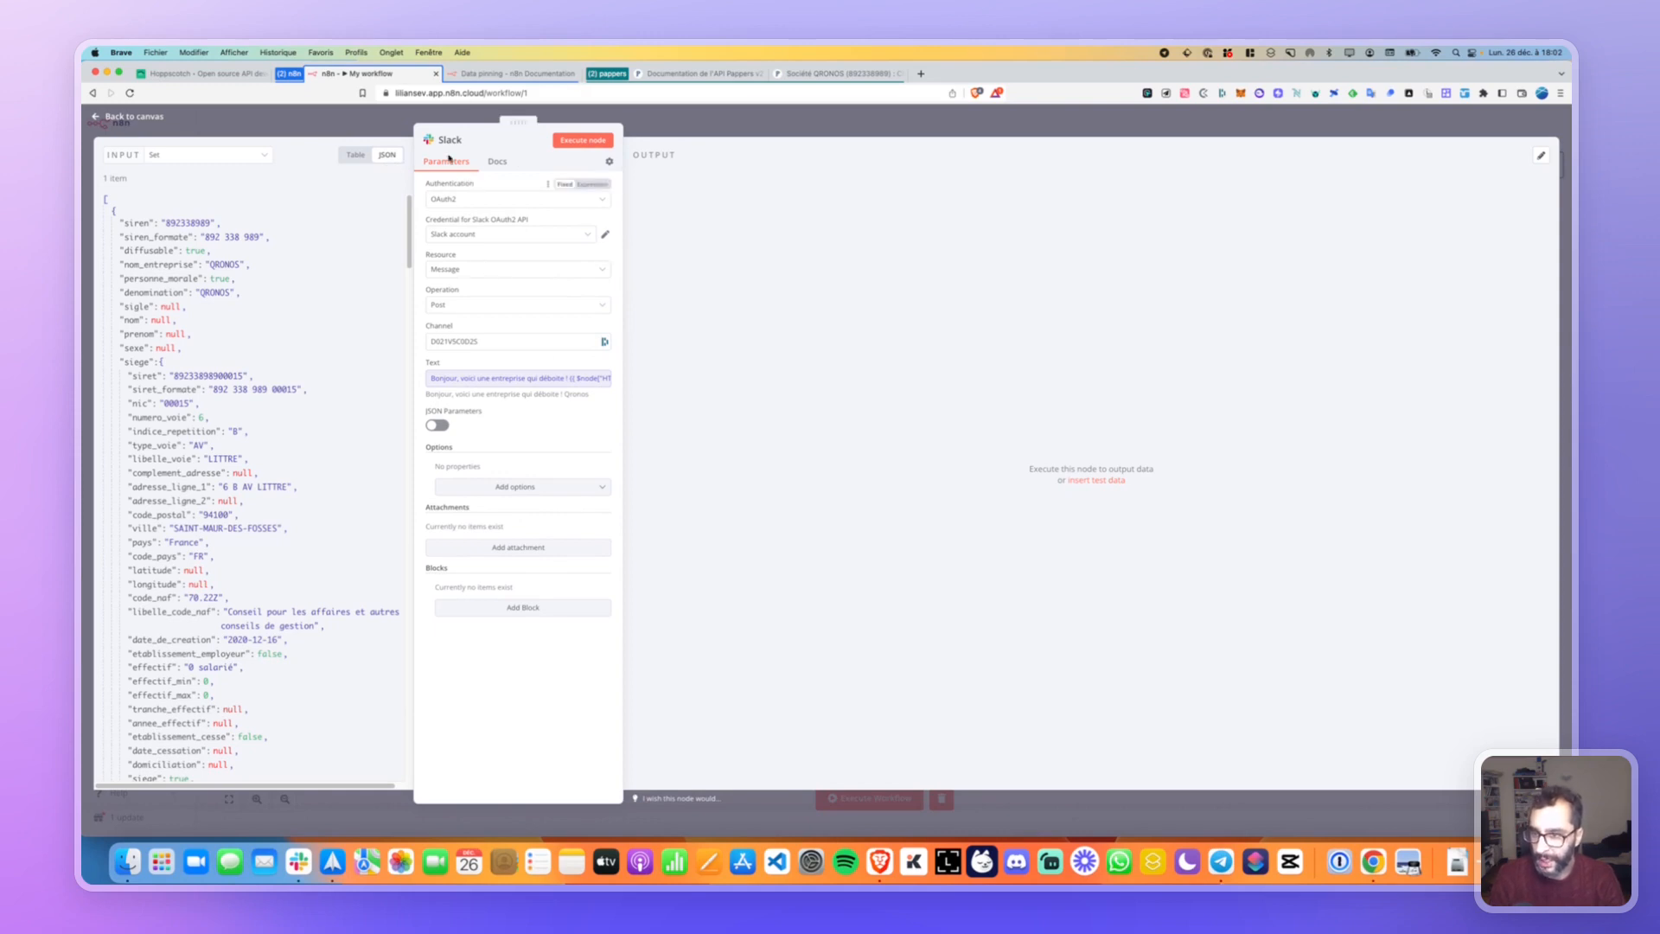
click(134, 117)
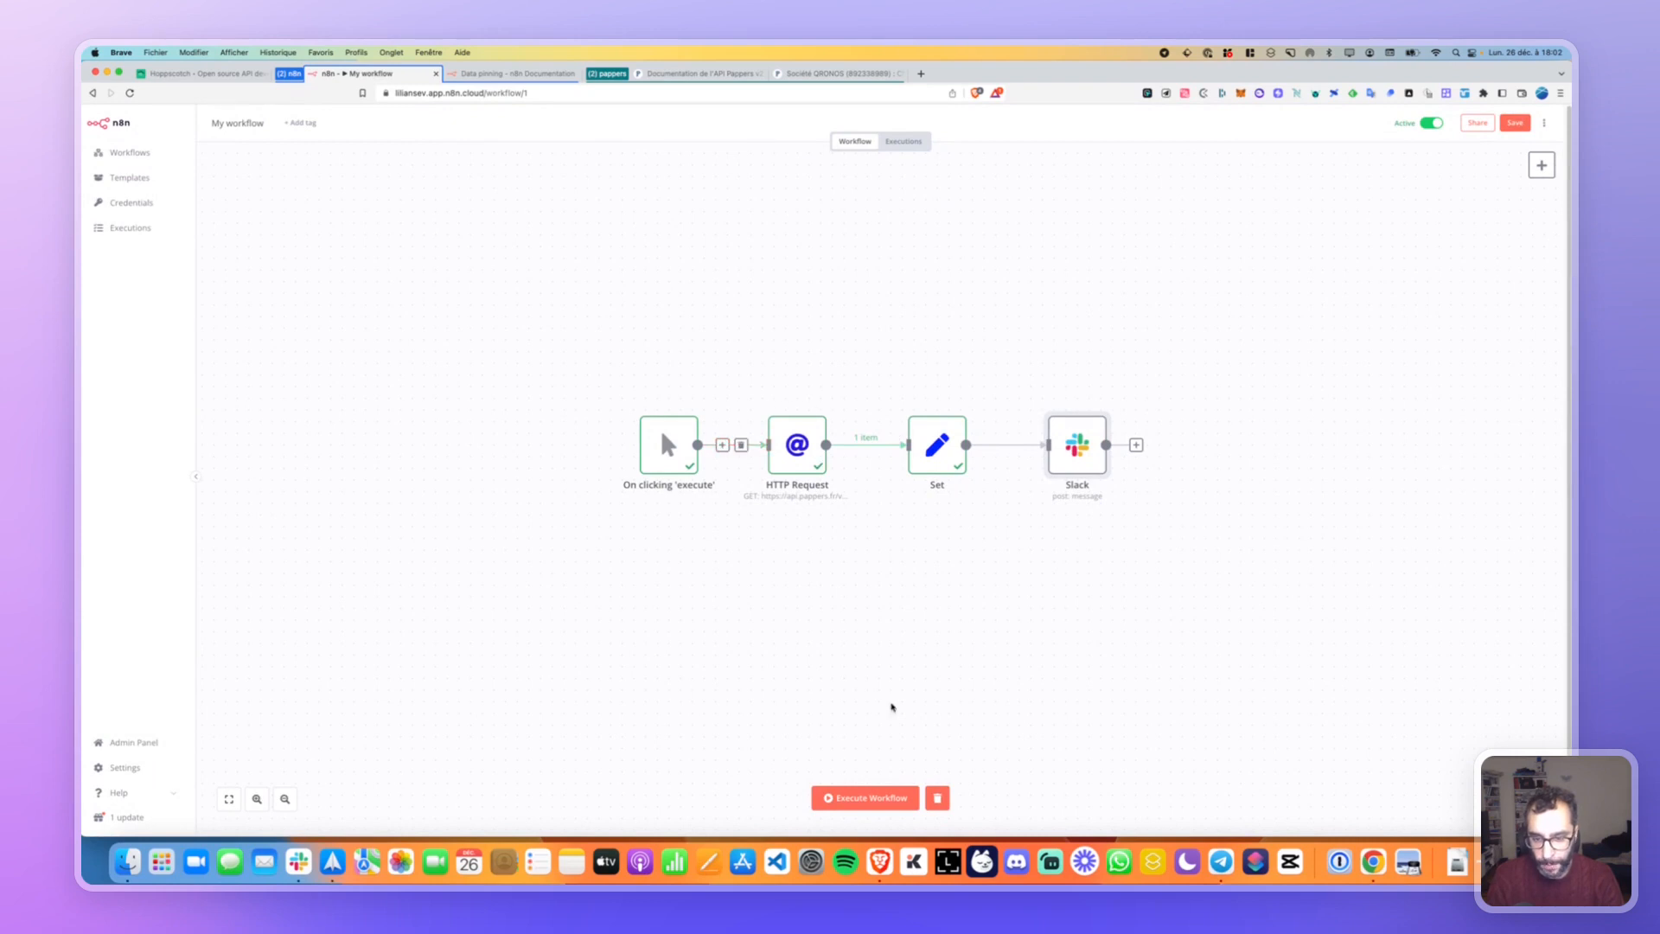
Execute the workflow so each node passes 1 item through to Slack, then save it.
click(864, 797)
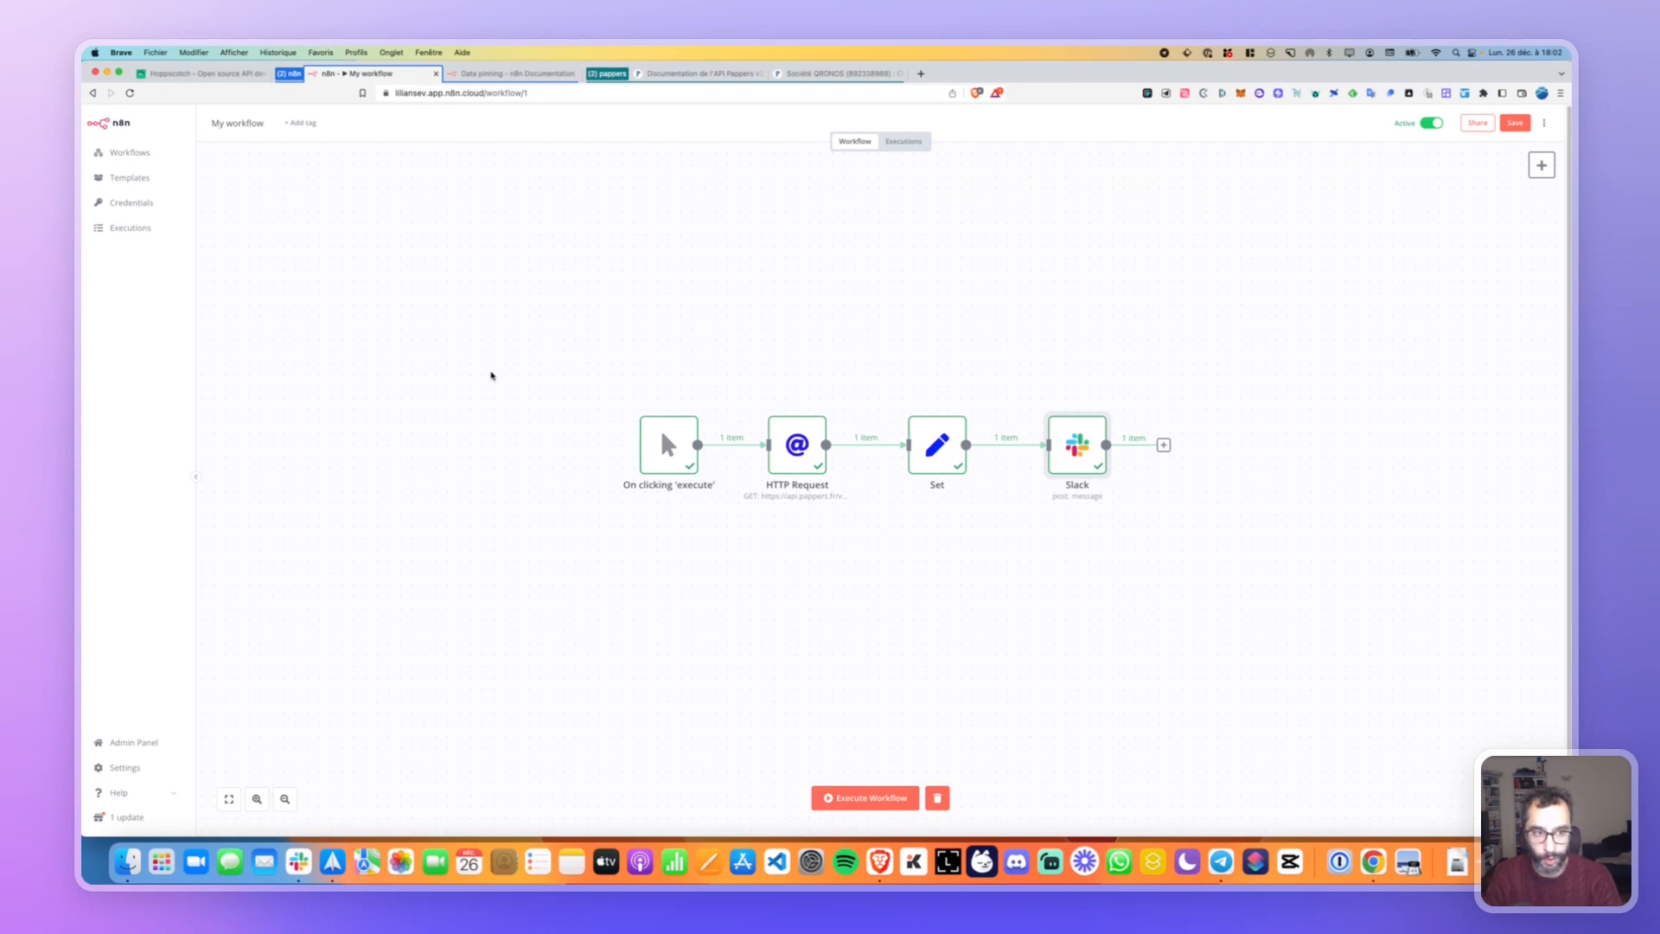
click(1514, 122)
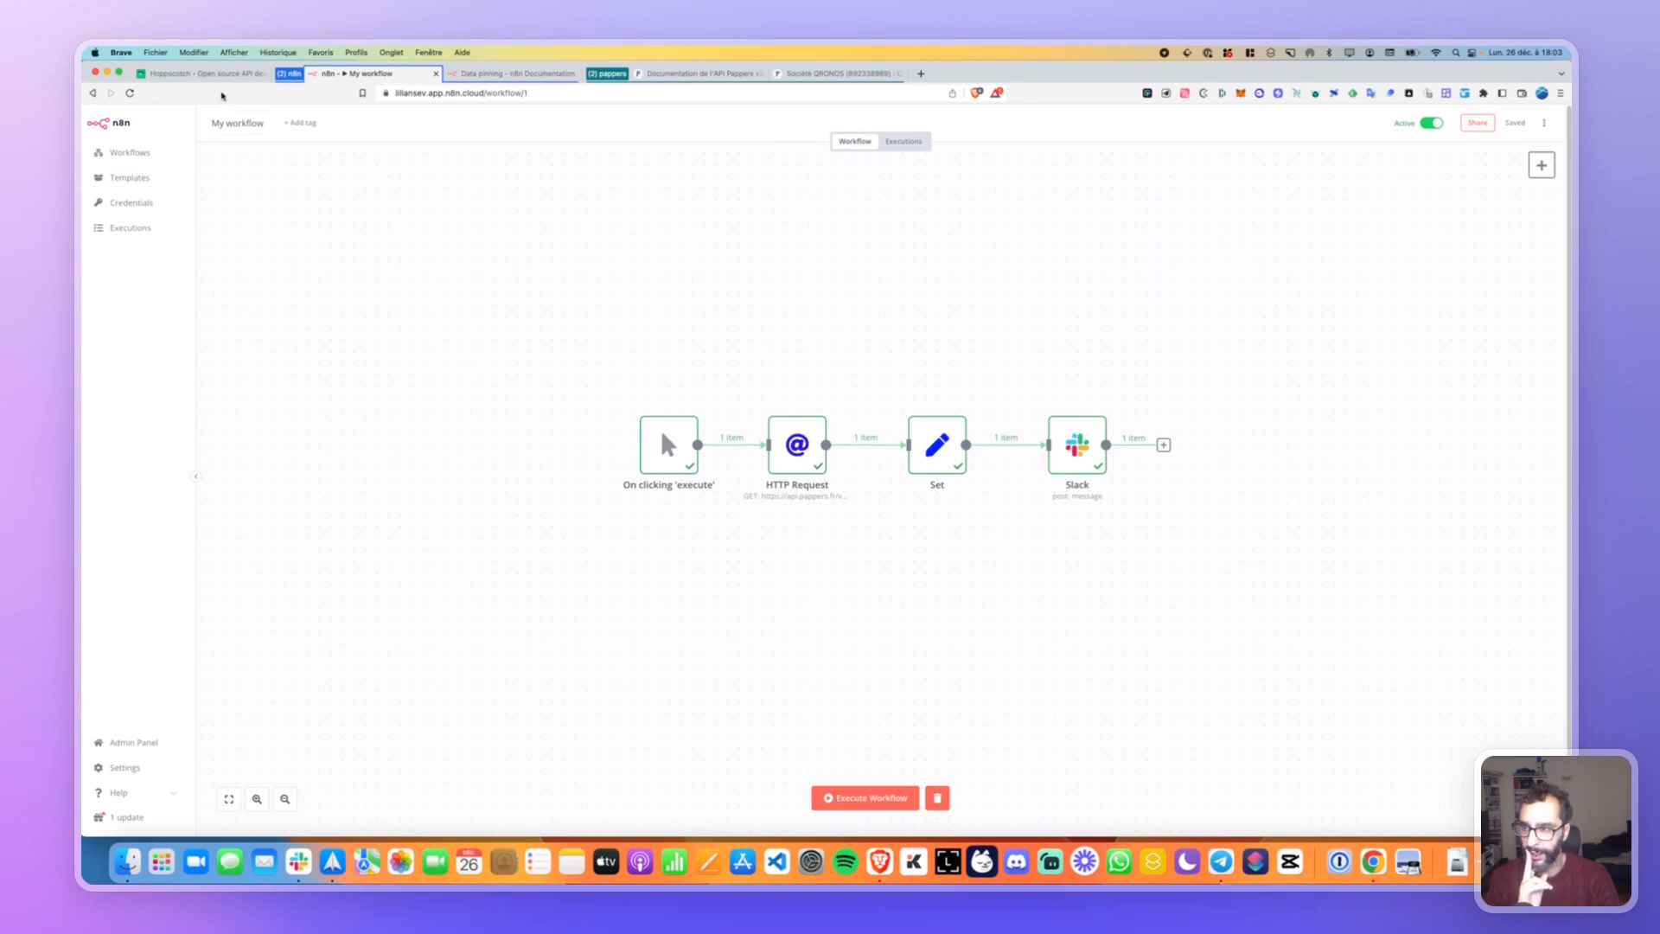
Visit the n8n.cloud account dashboard and its instance management settings.
click(128, 152)
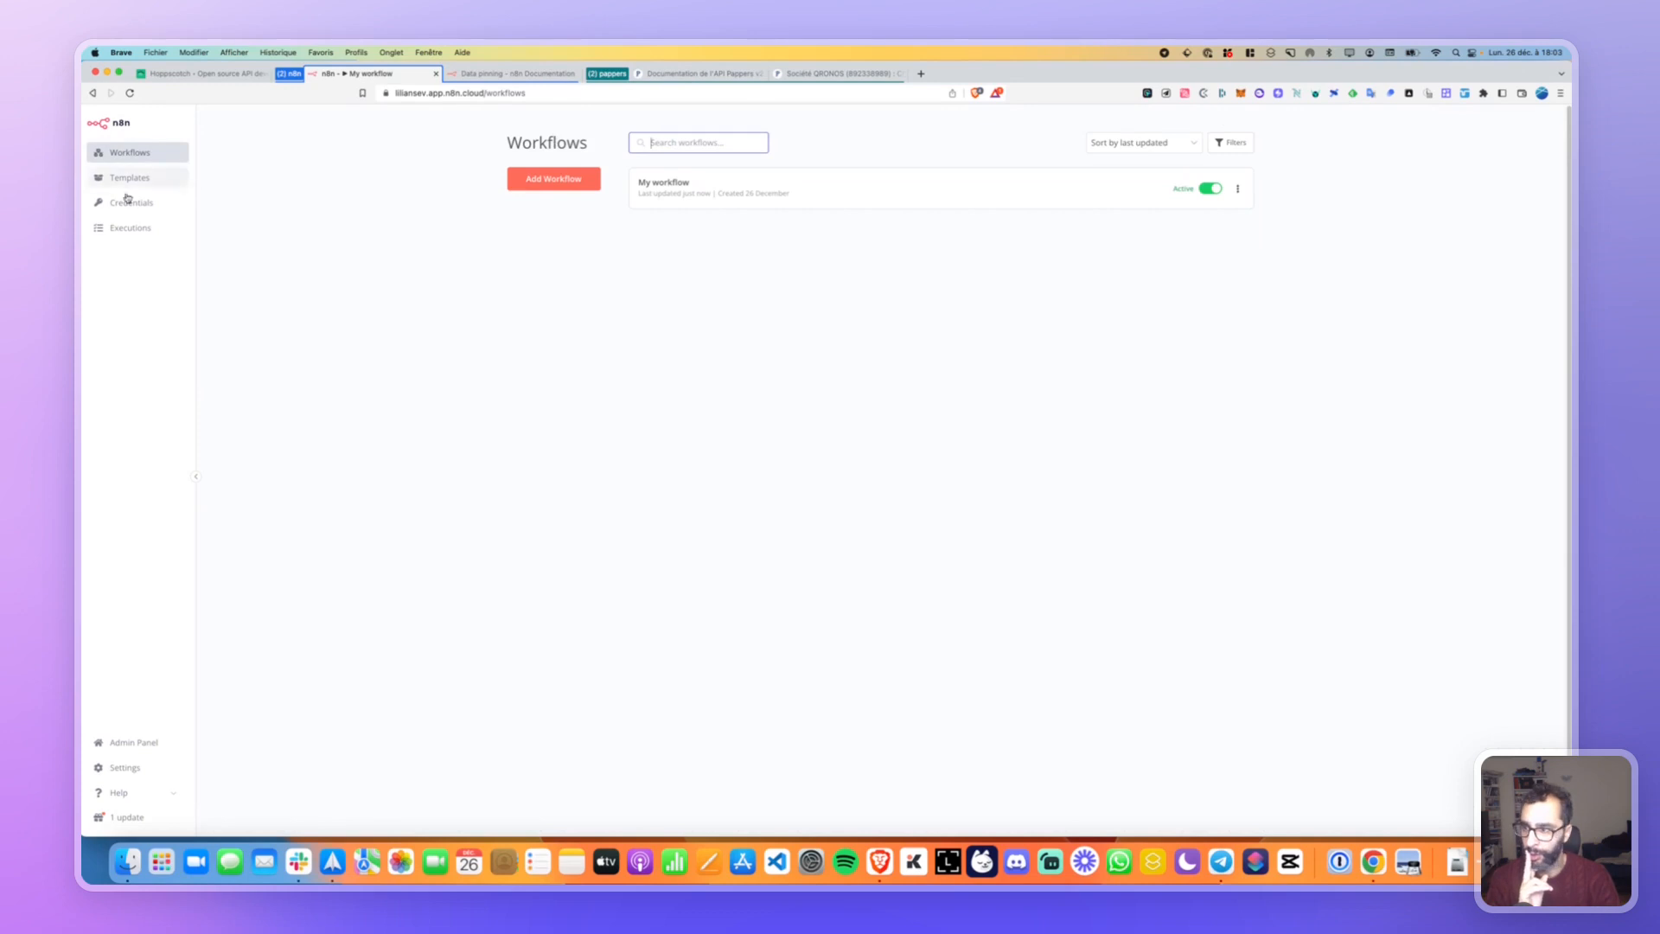
click(132, 741)
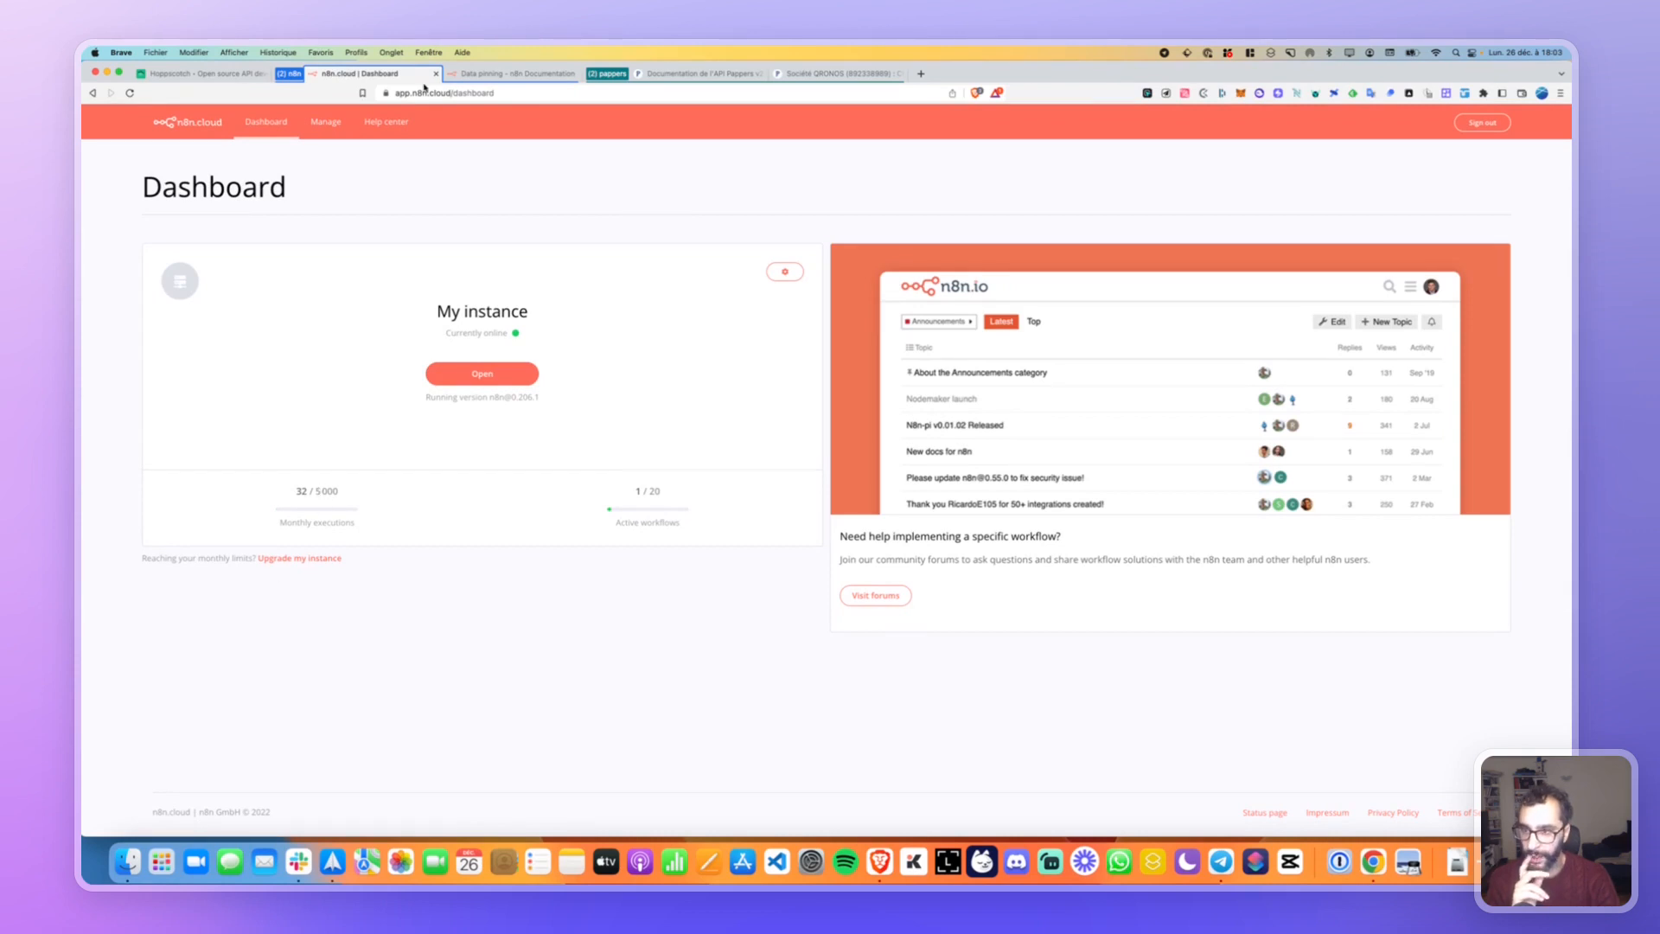
click(319, 126)
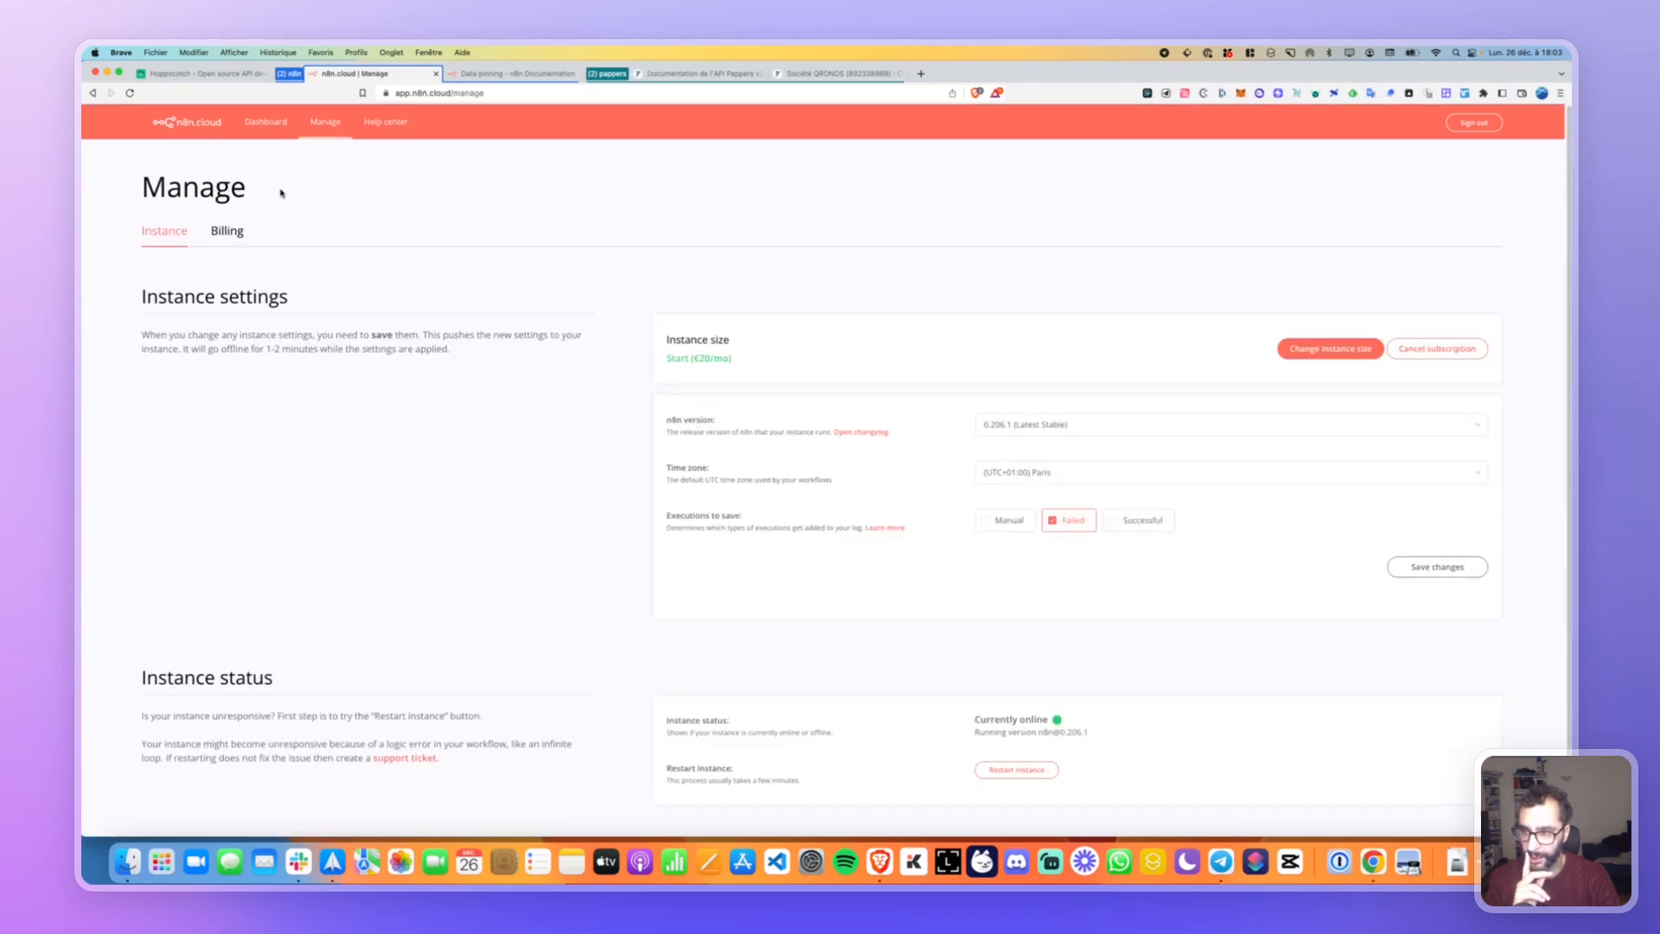
click(265, 123)
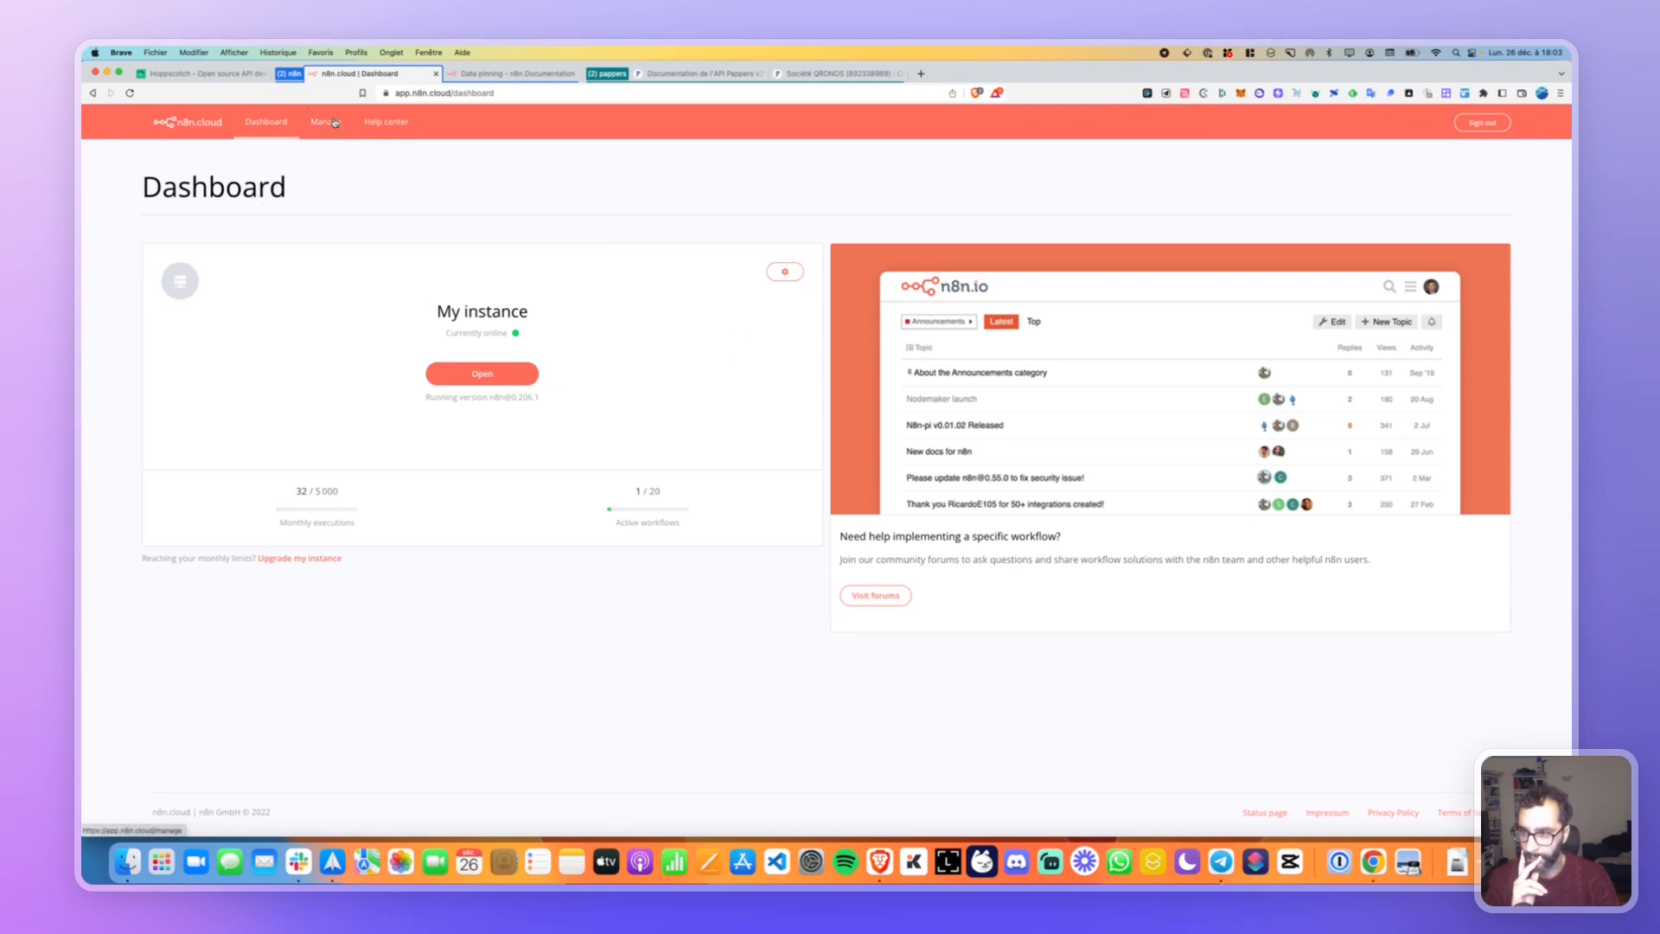
Reopen My workflow from the n8n instance and run the whole workflow again.
click(474, 373)
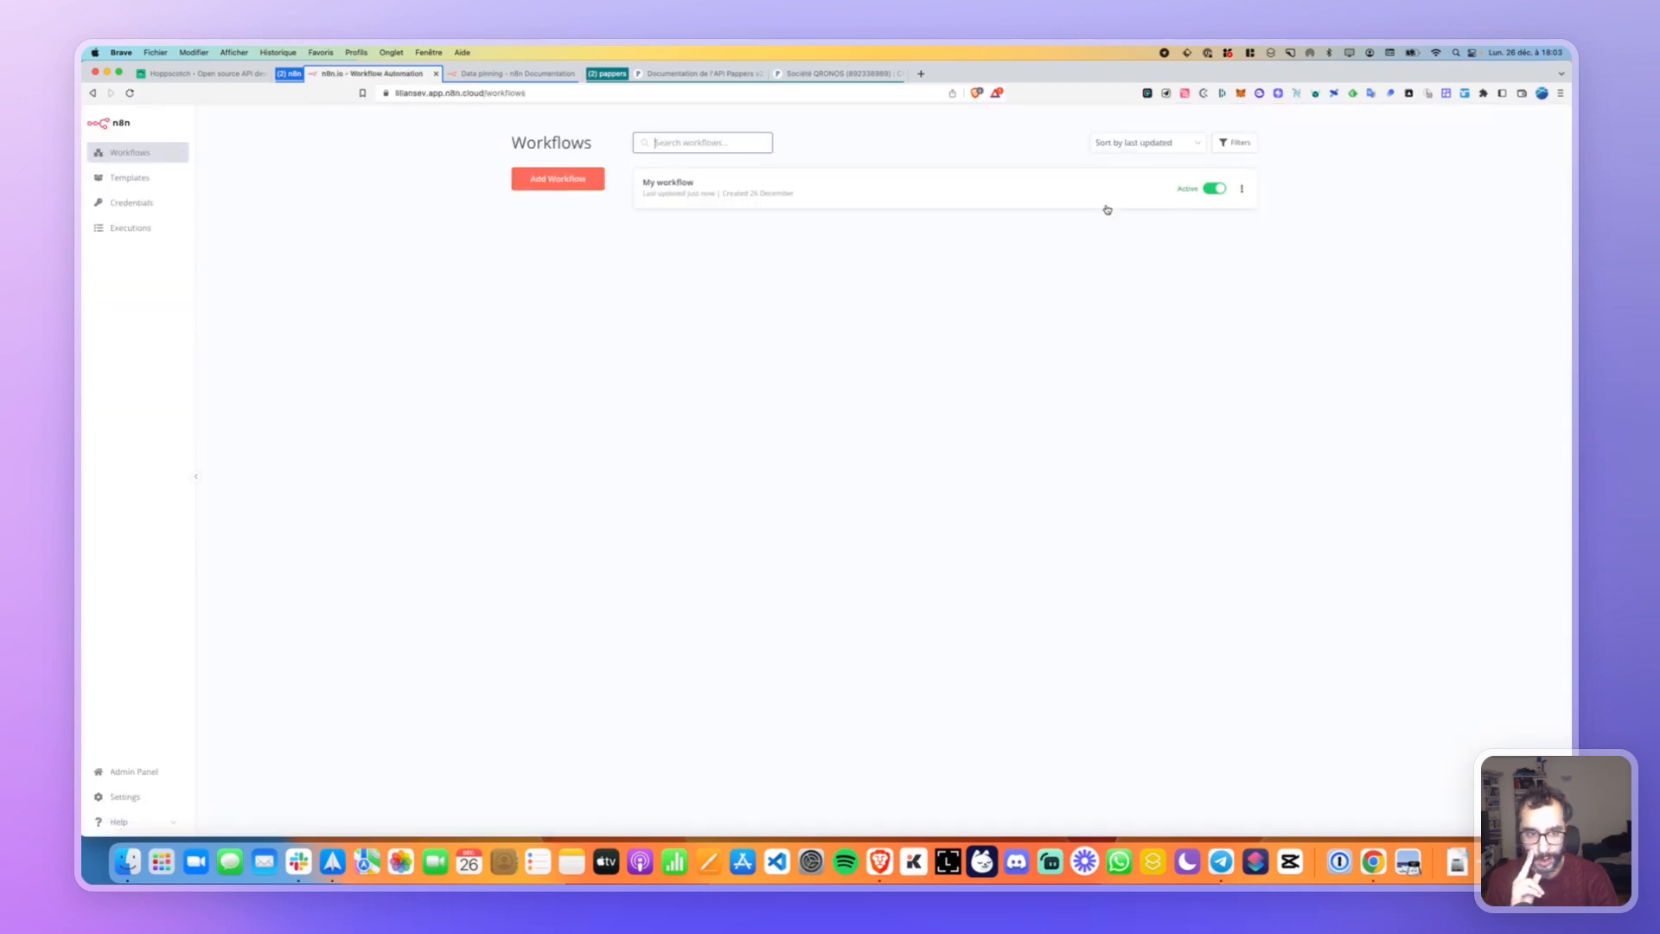
click(1241, 188)
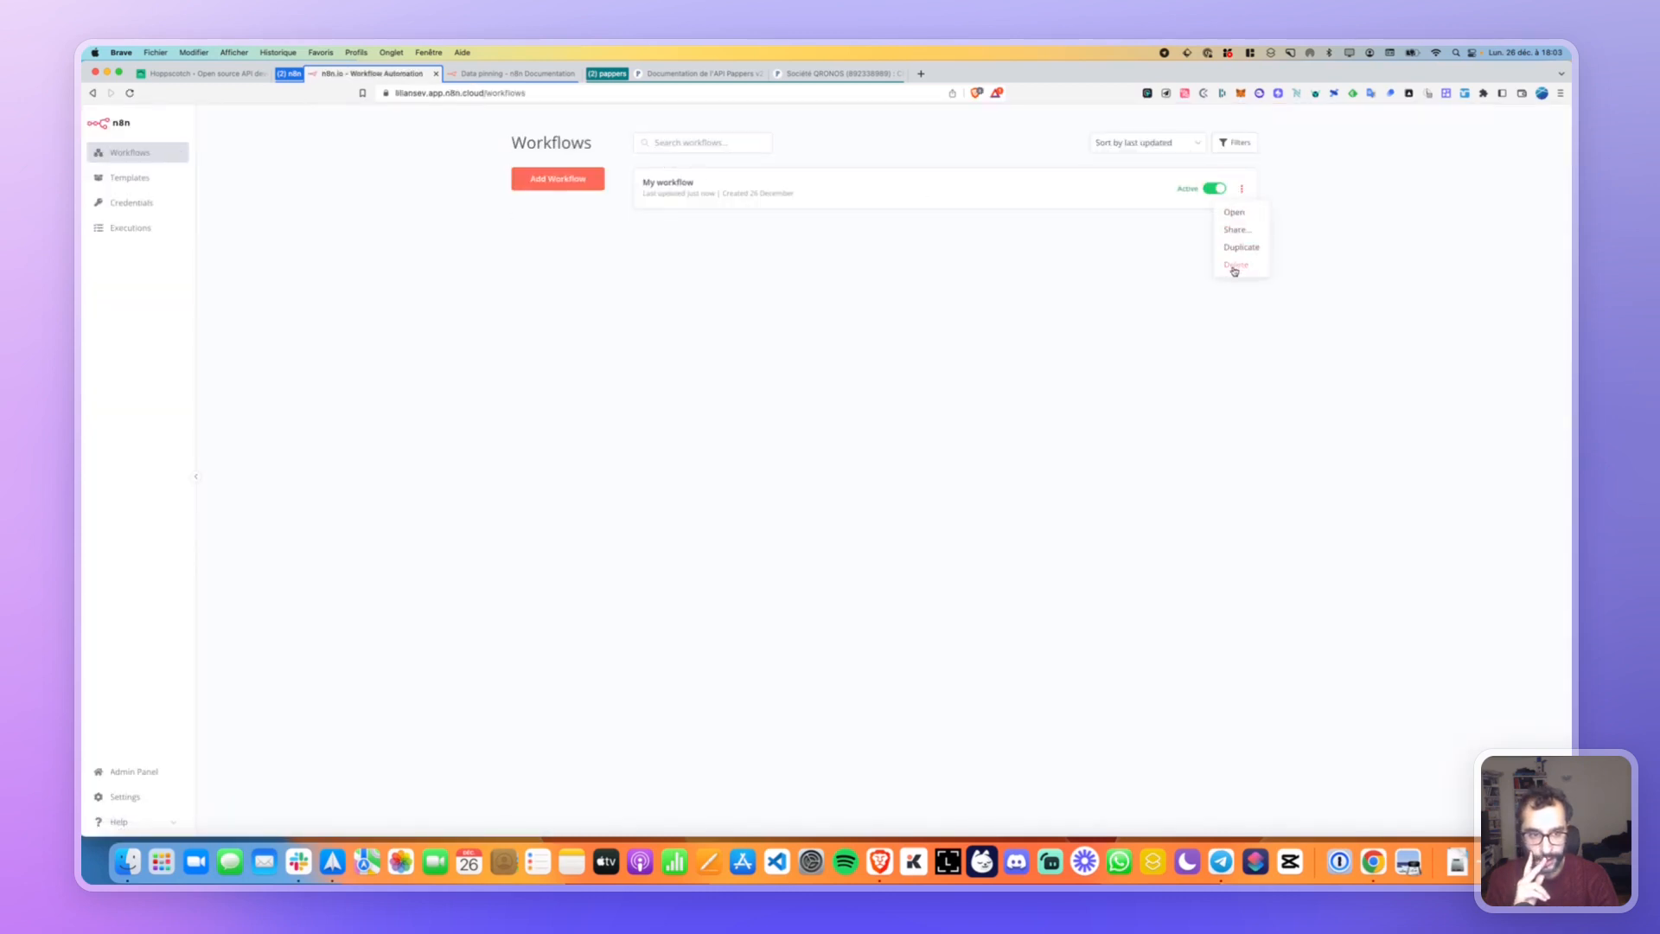
click(796, 189)
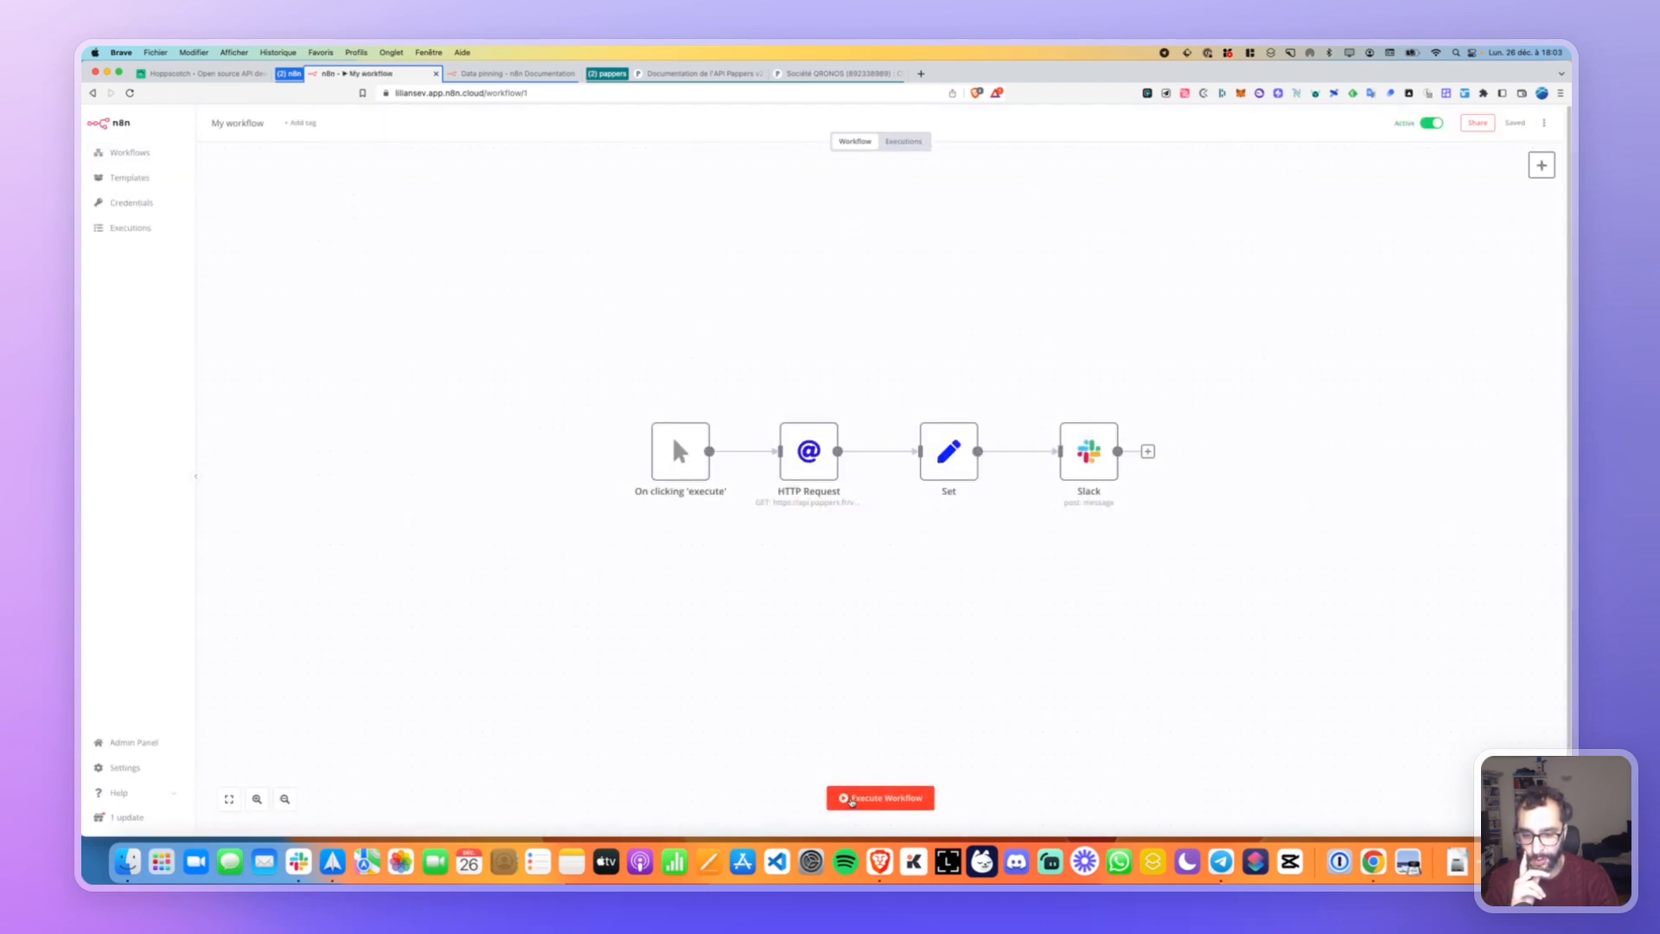
click(852, 800)
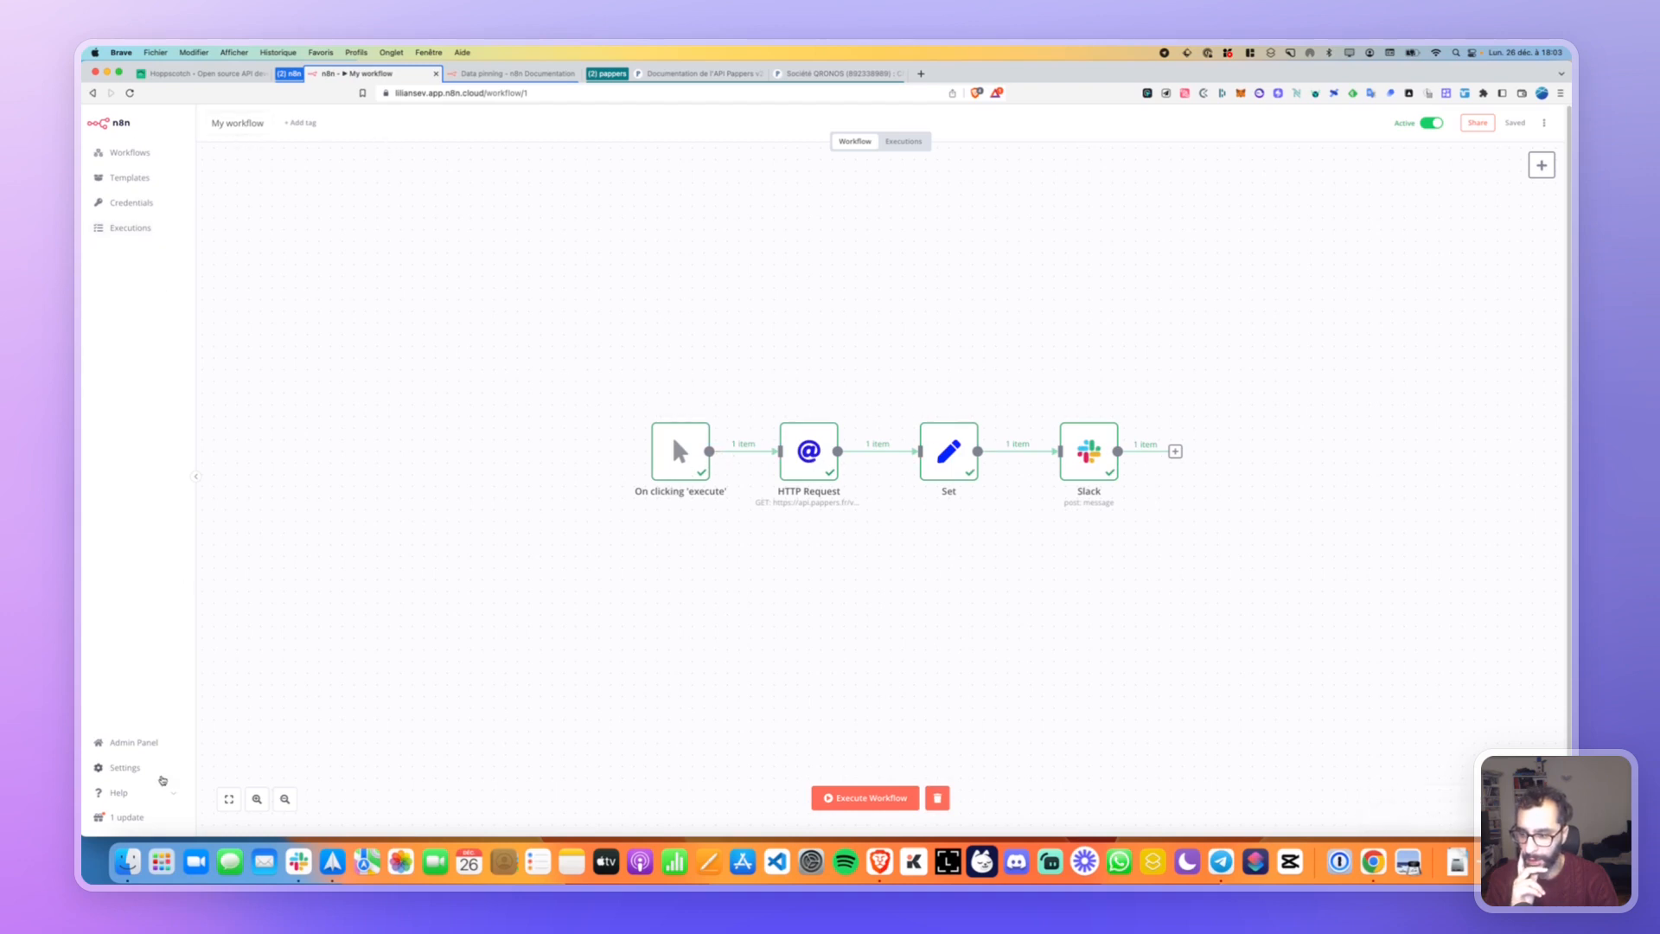
View the n8n update details, return to the cloud dashboard, then show the Data pinning docs.
click(121, 818)
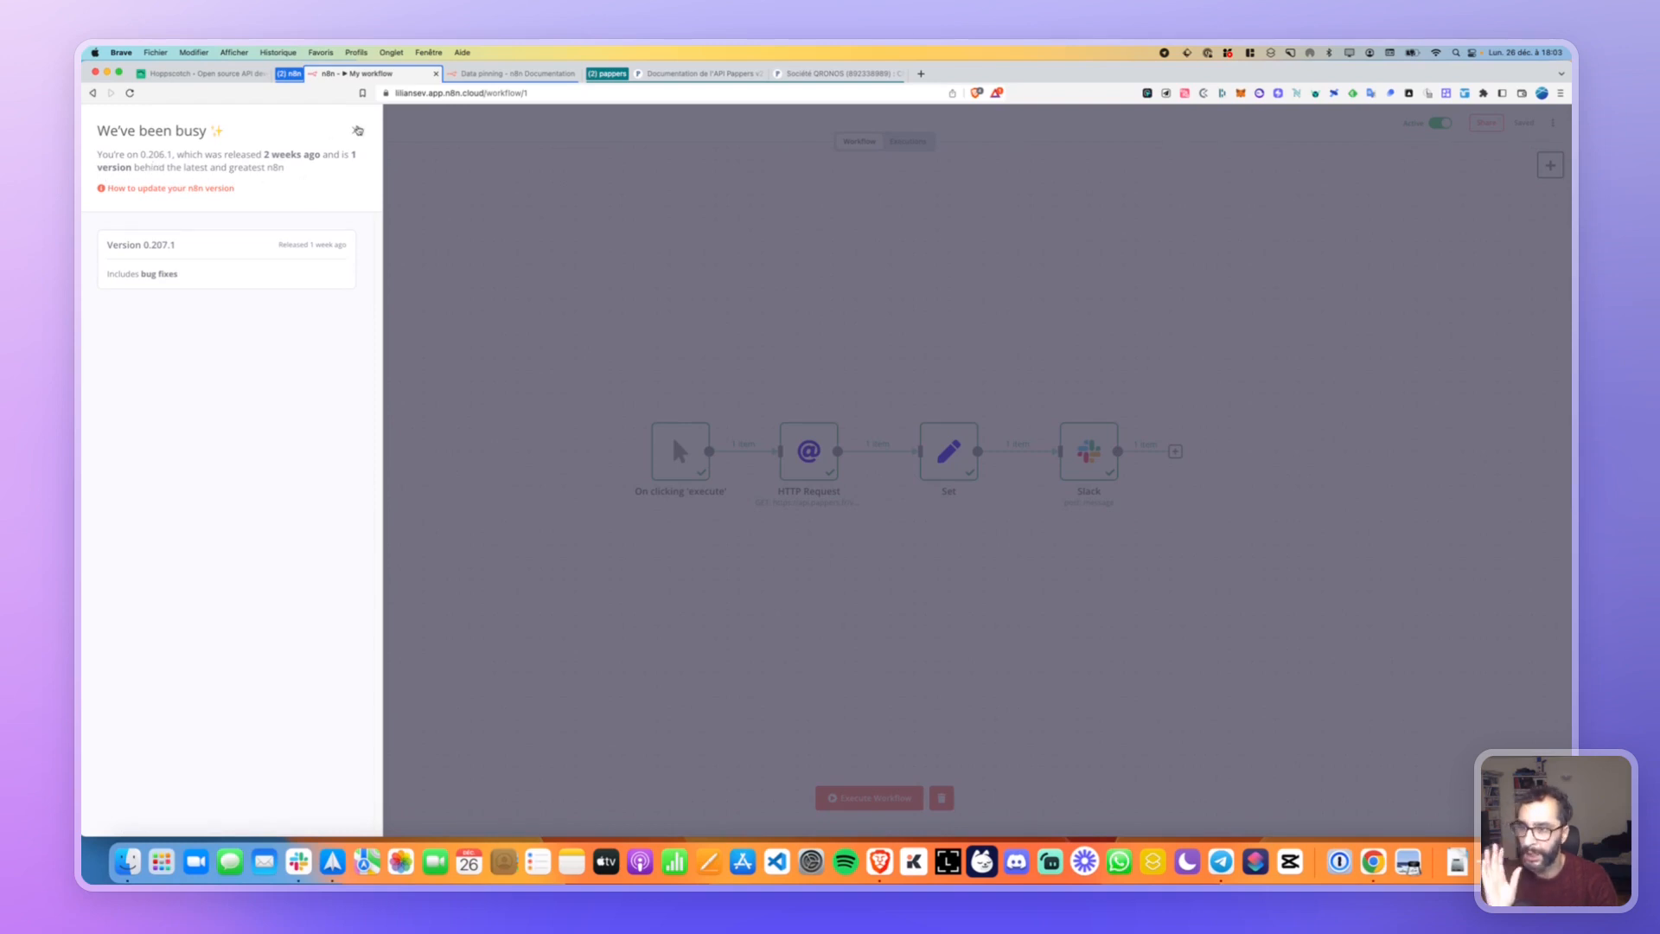
click(356, 129)
click(118, 127)
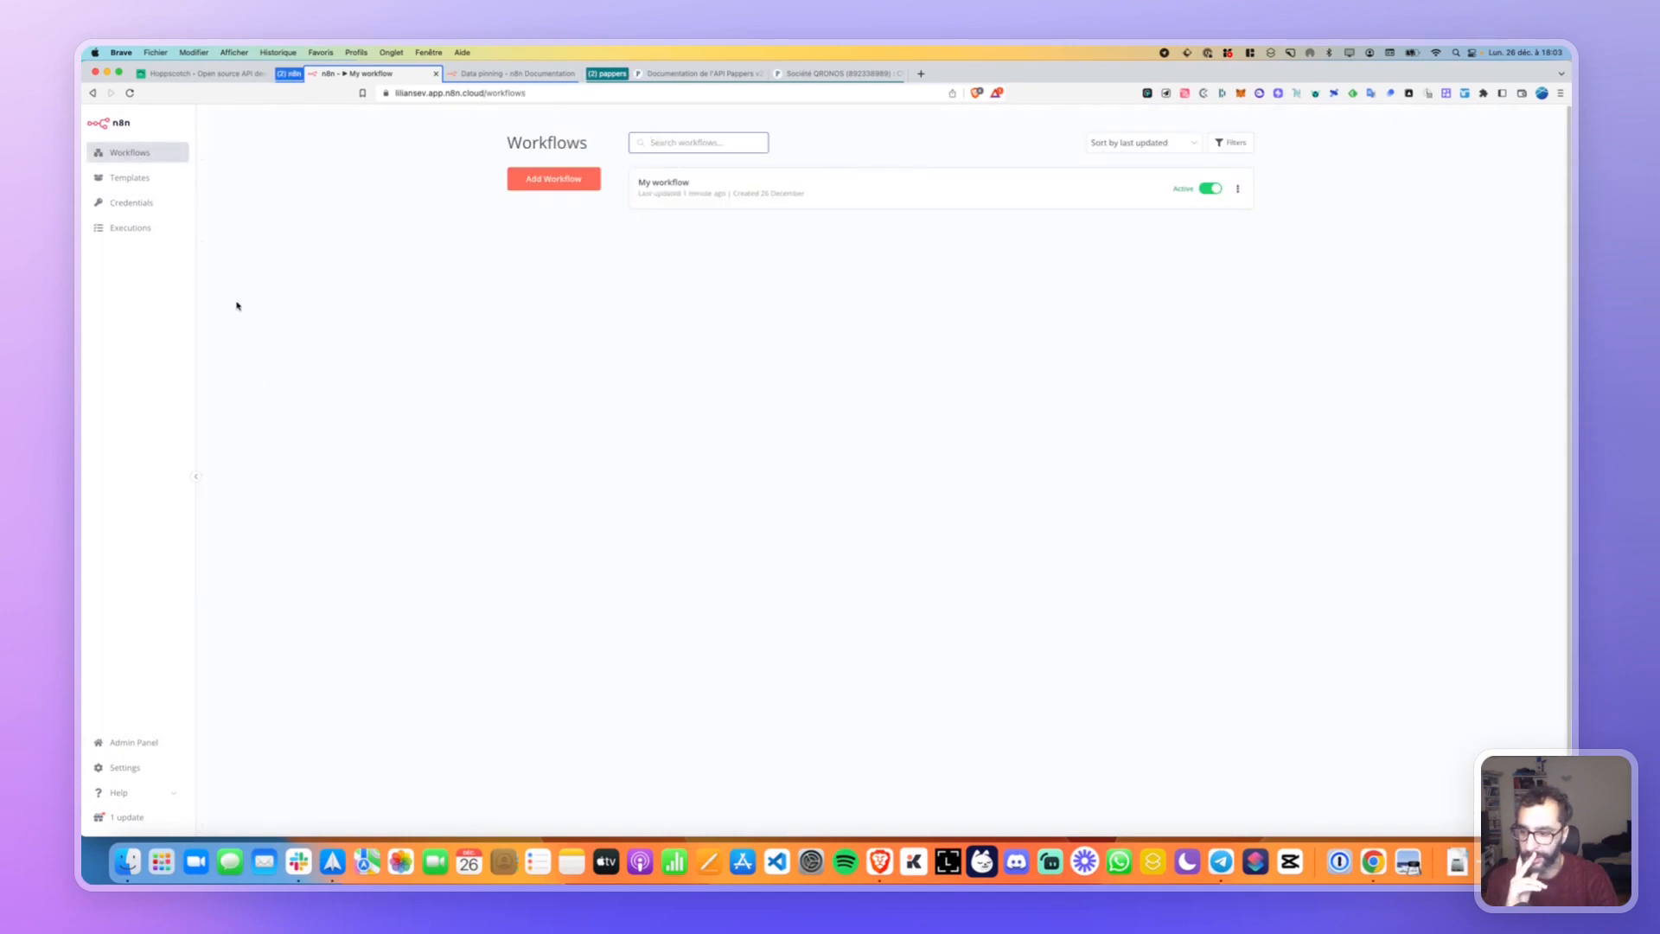
click(129, 742)
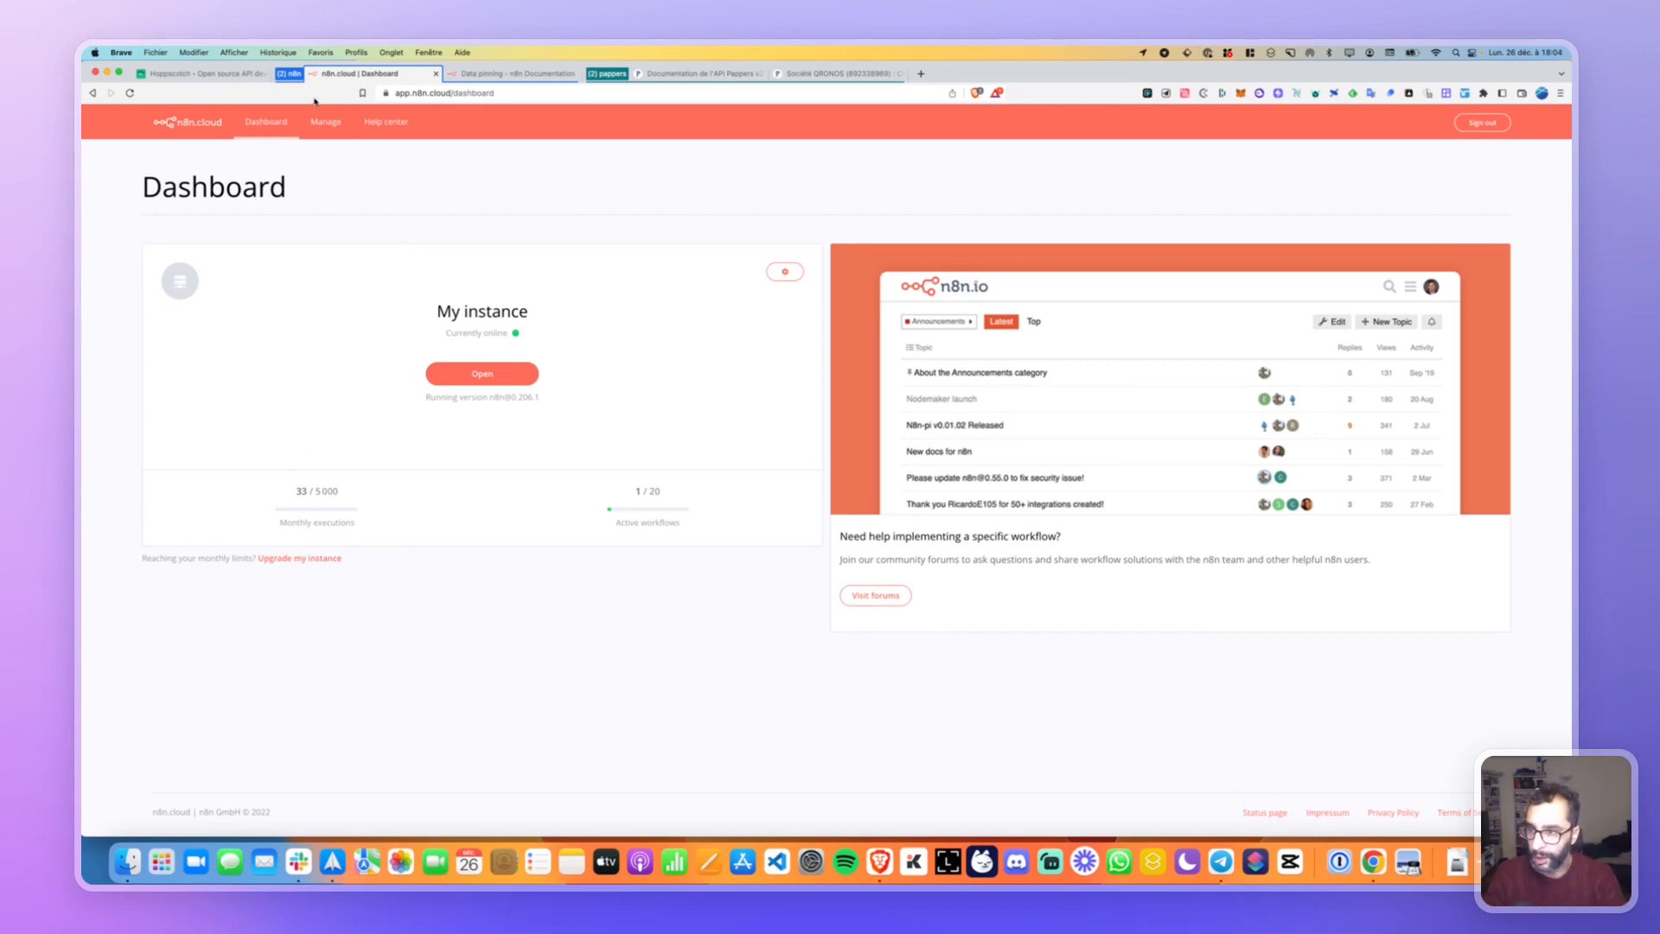
click(324, 123)
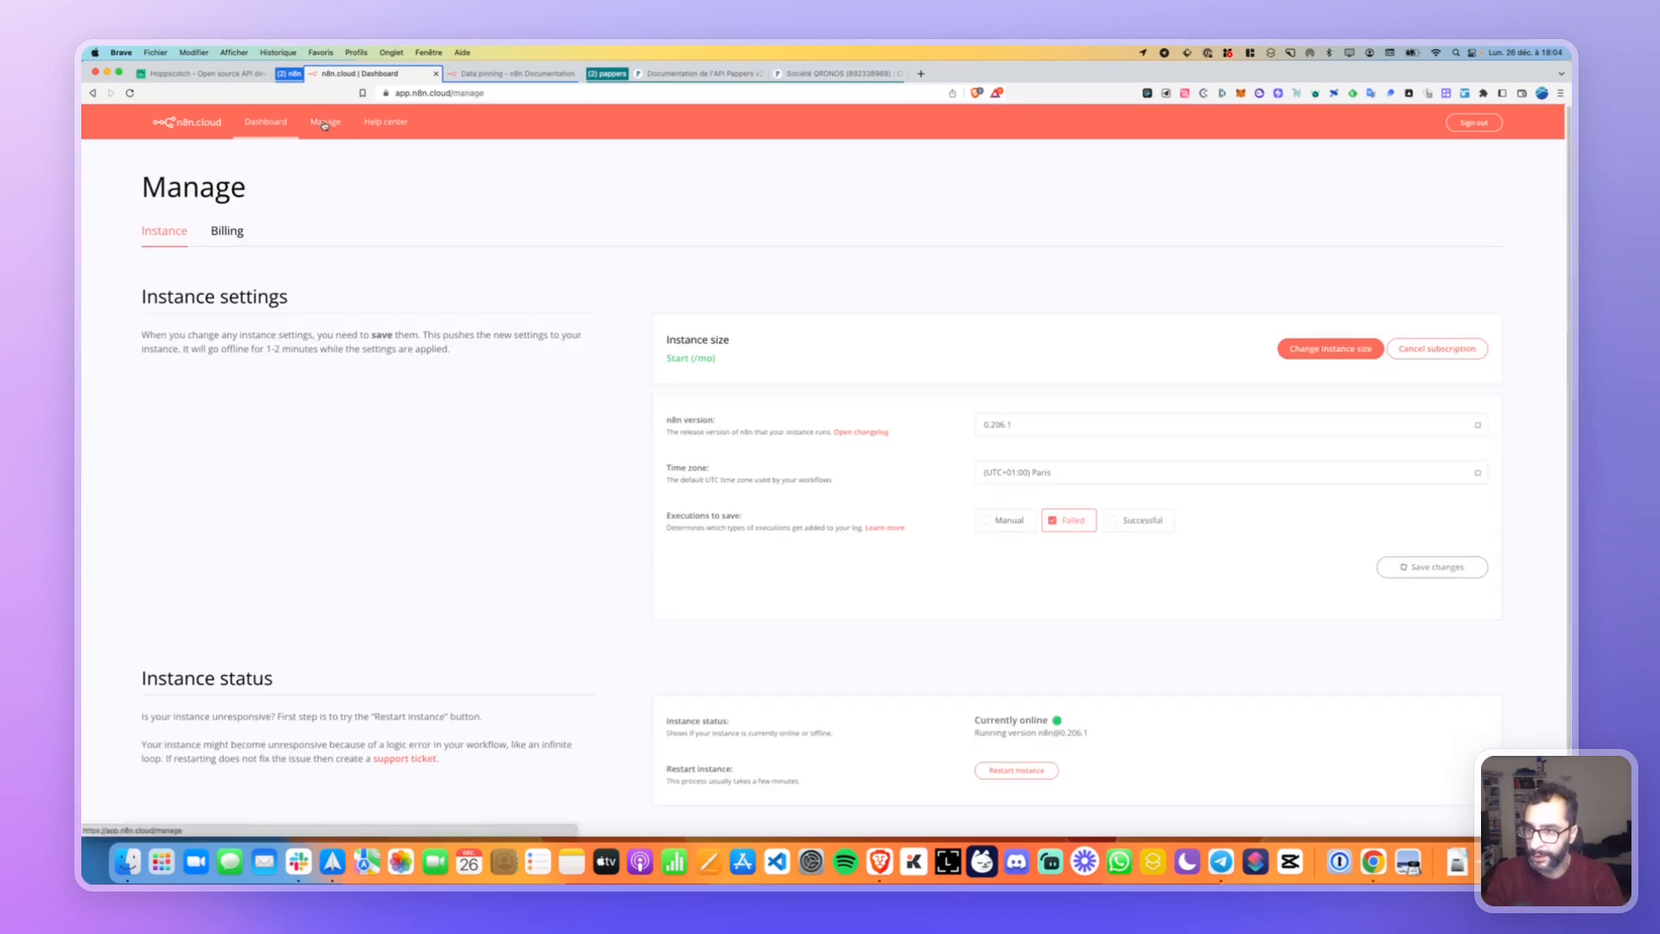
click(260, 124)
click(548, 78)
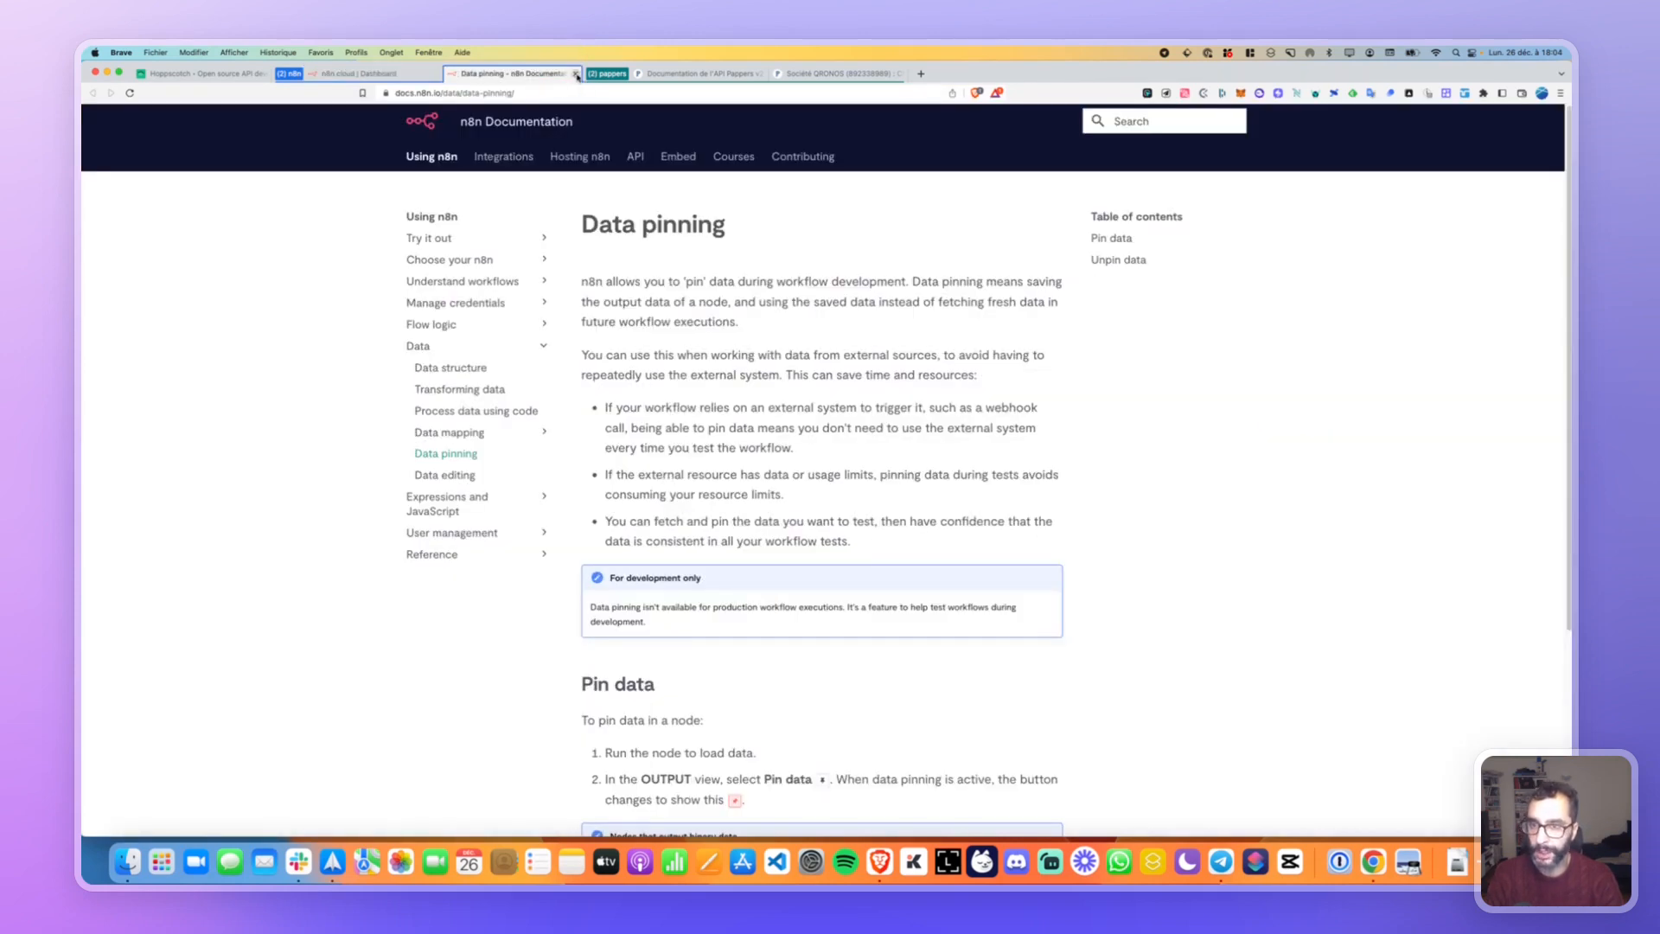
Close the Data pinning documentation tab to get back to the n8n.cloud Dashboard.
click(575, 73)
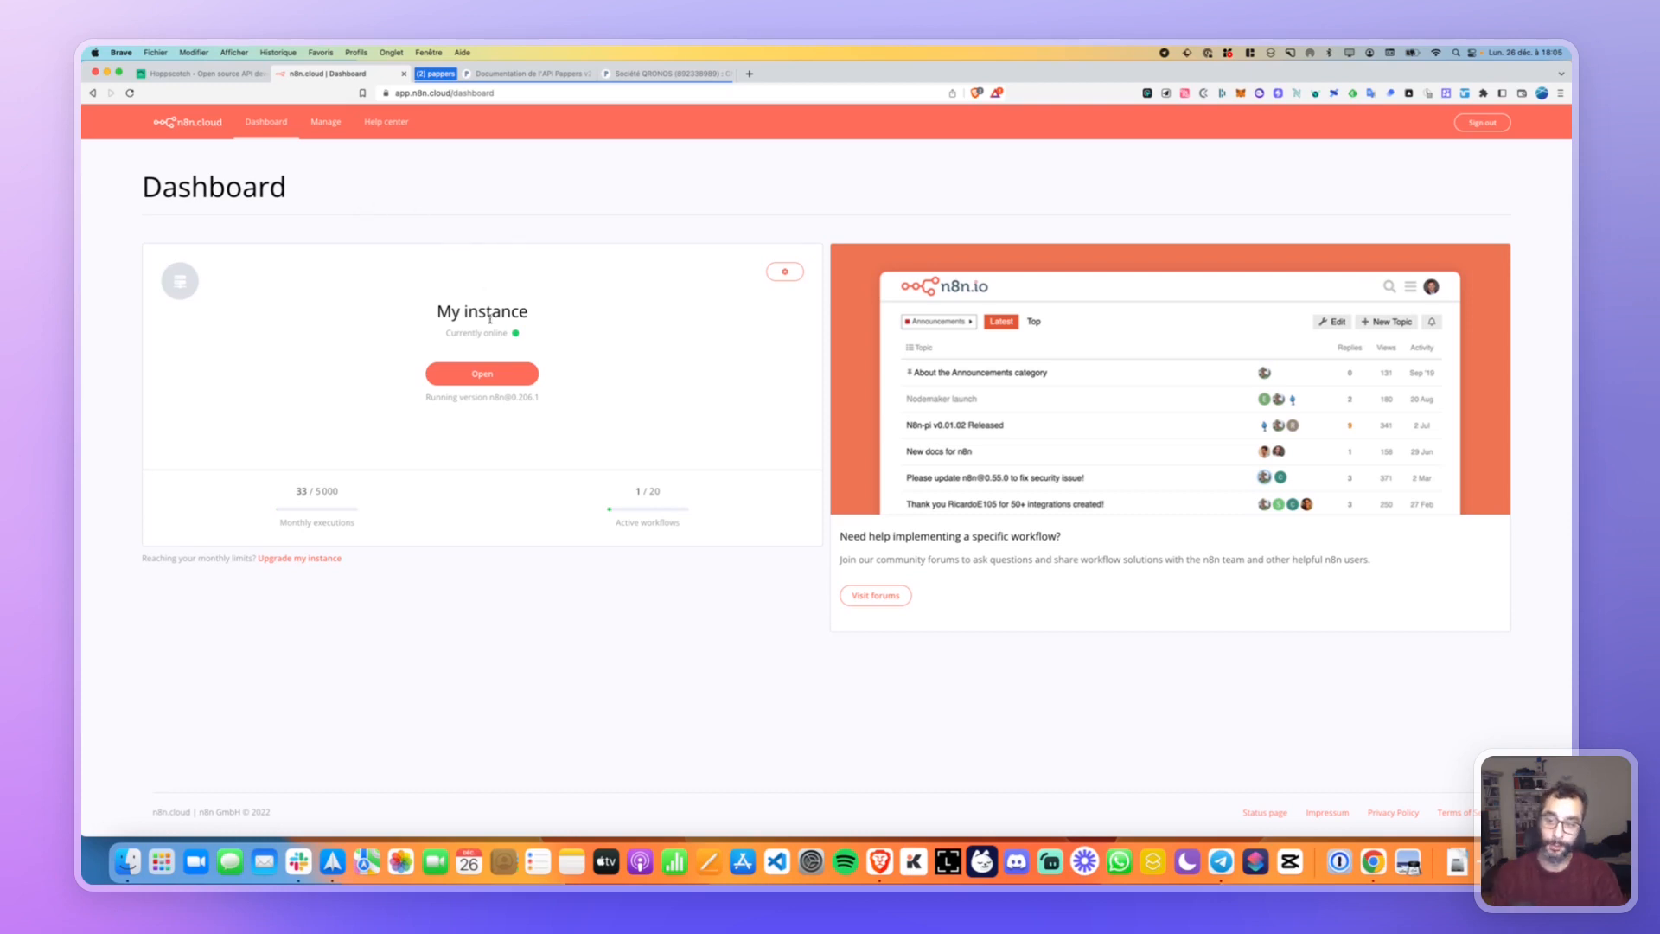
Load My workflow from the n8n instance, briefly box-selecting then deselecting the Set and Slack nodes.
click(493, 373)
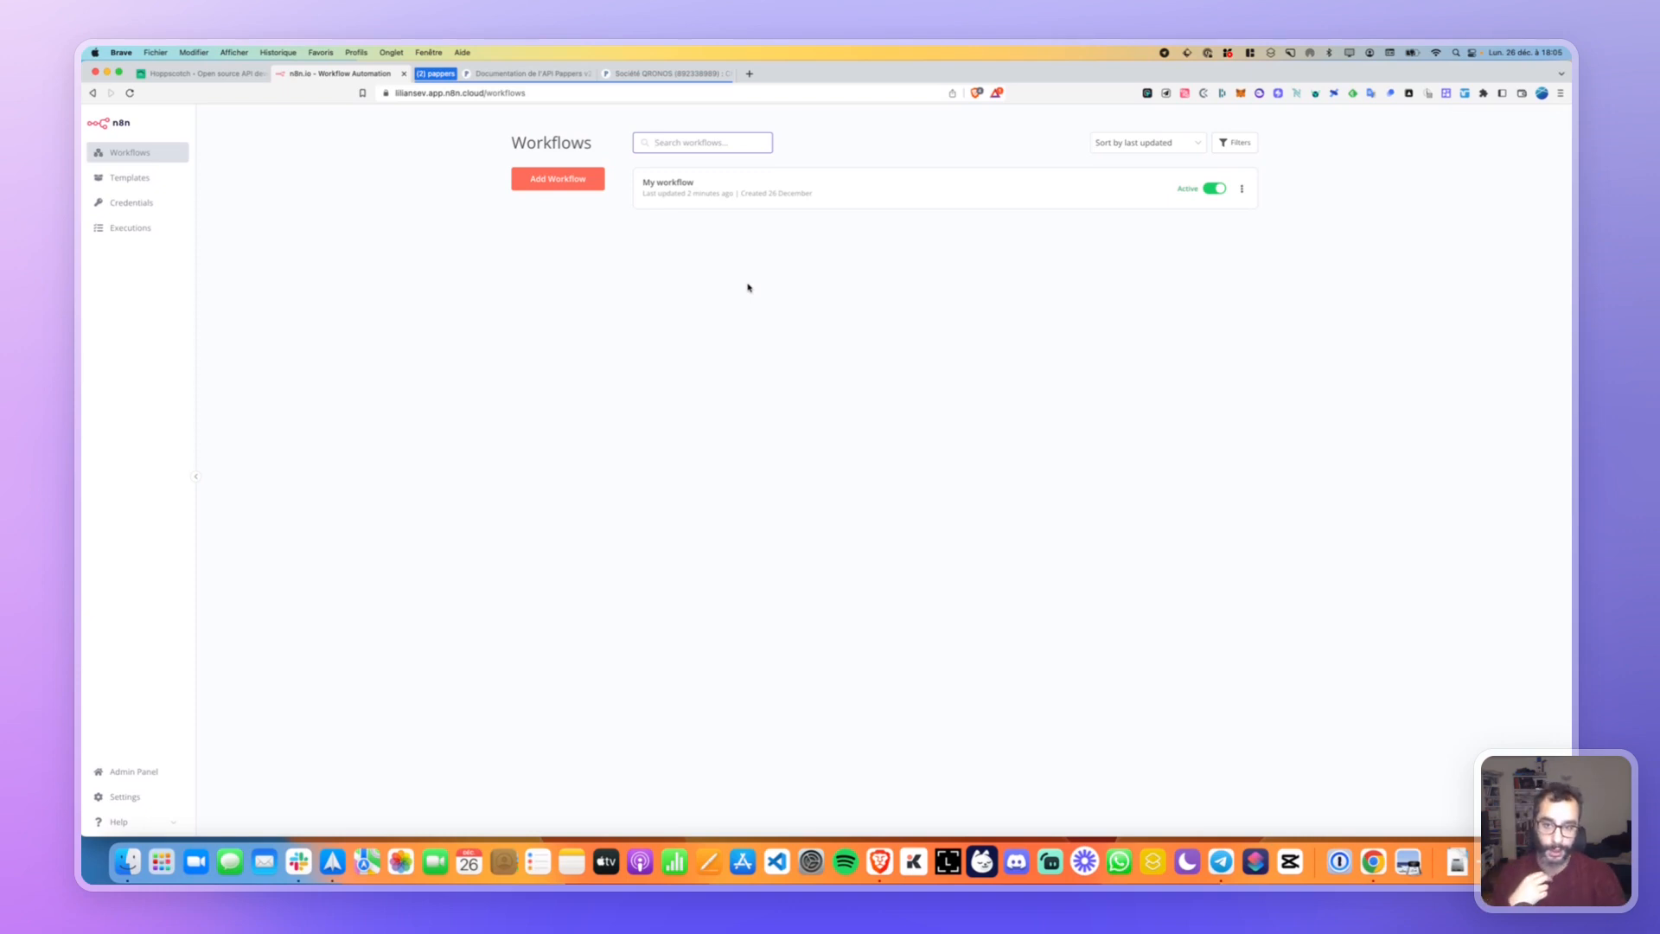
click(760, 195)
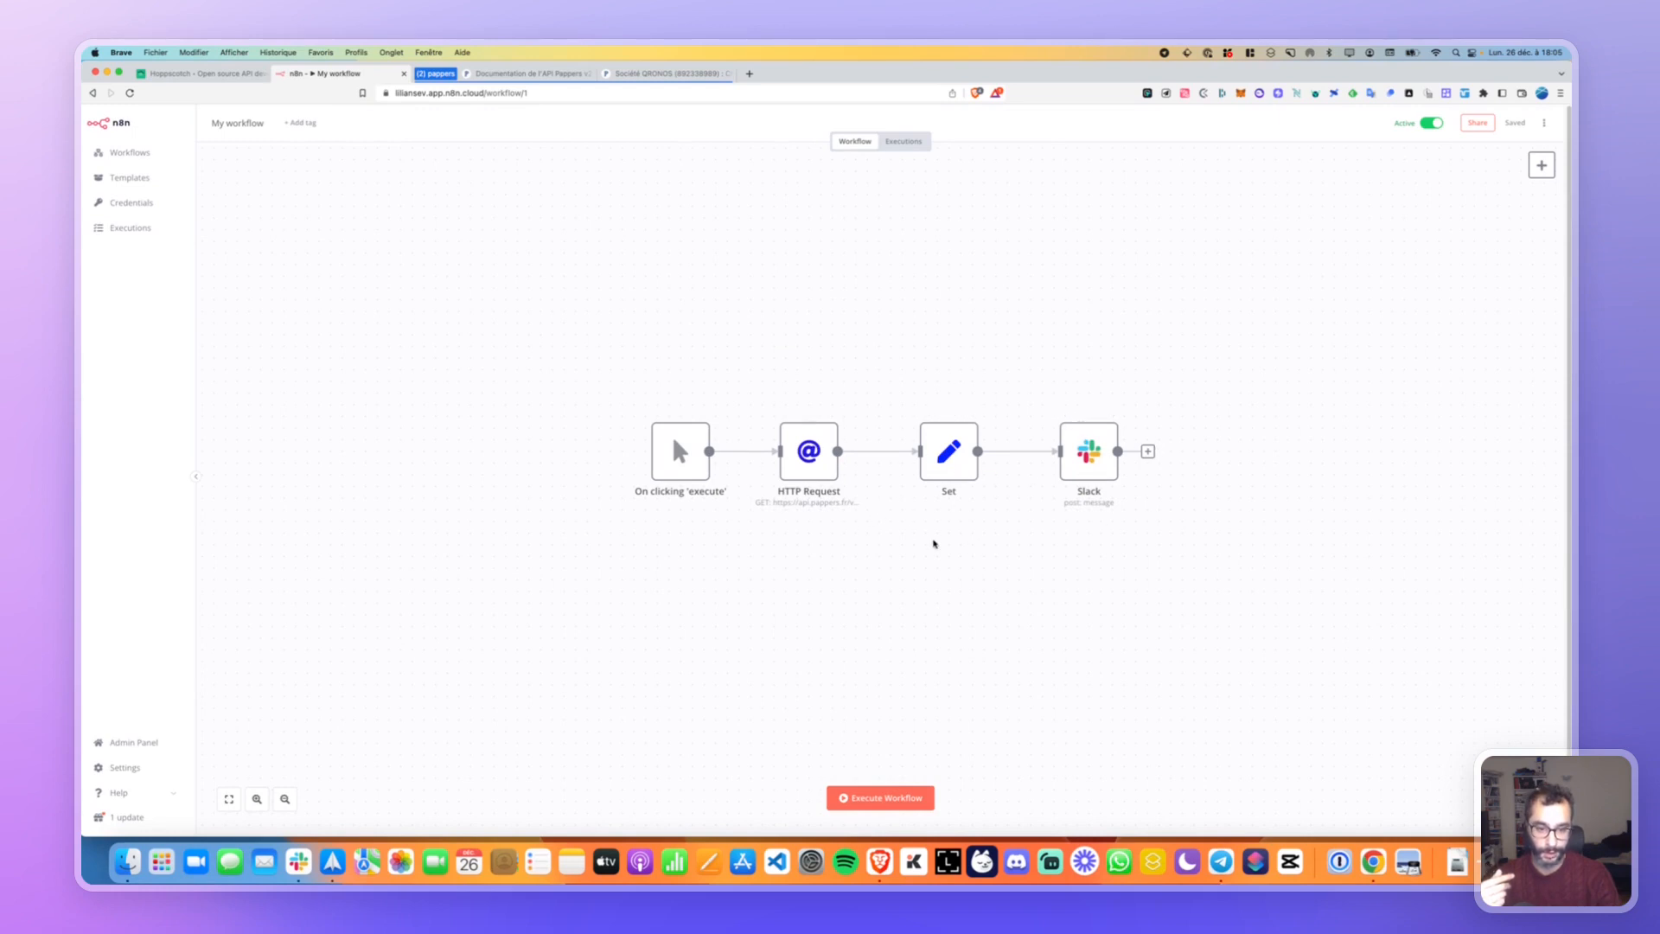
drag(874, 397, 1127, 524)
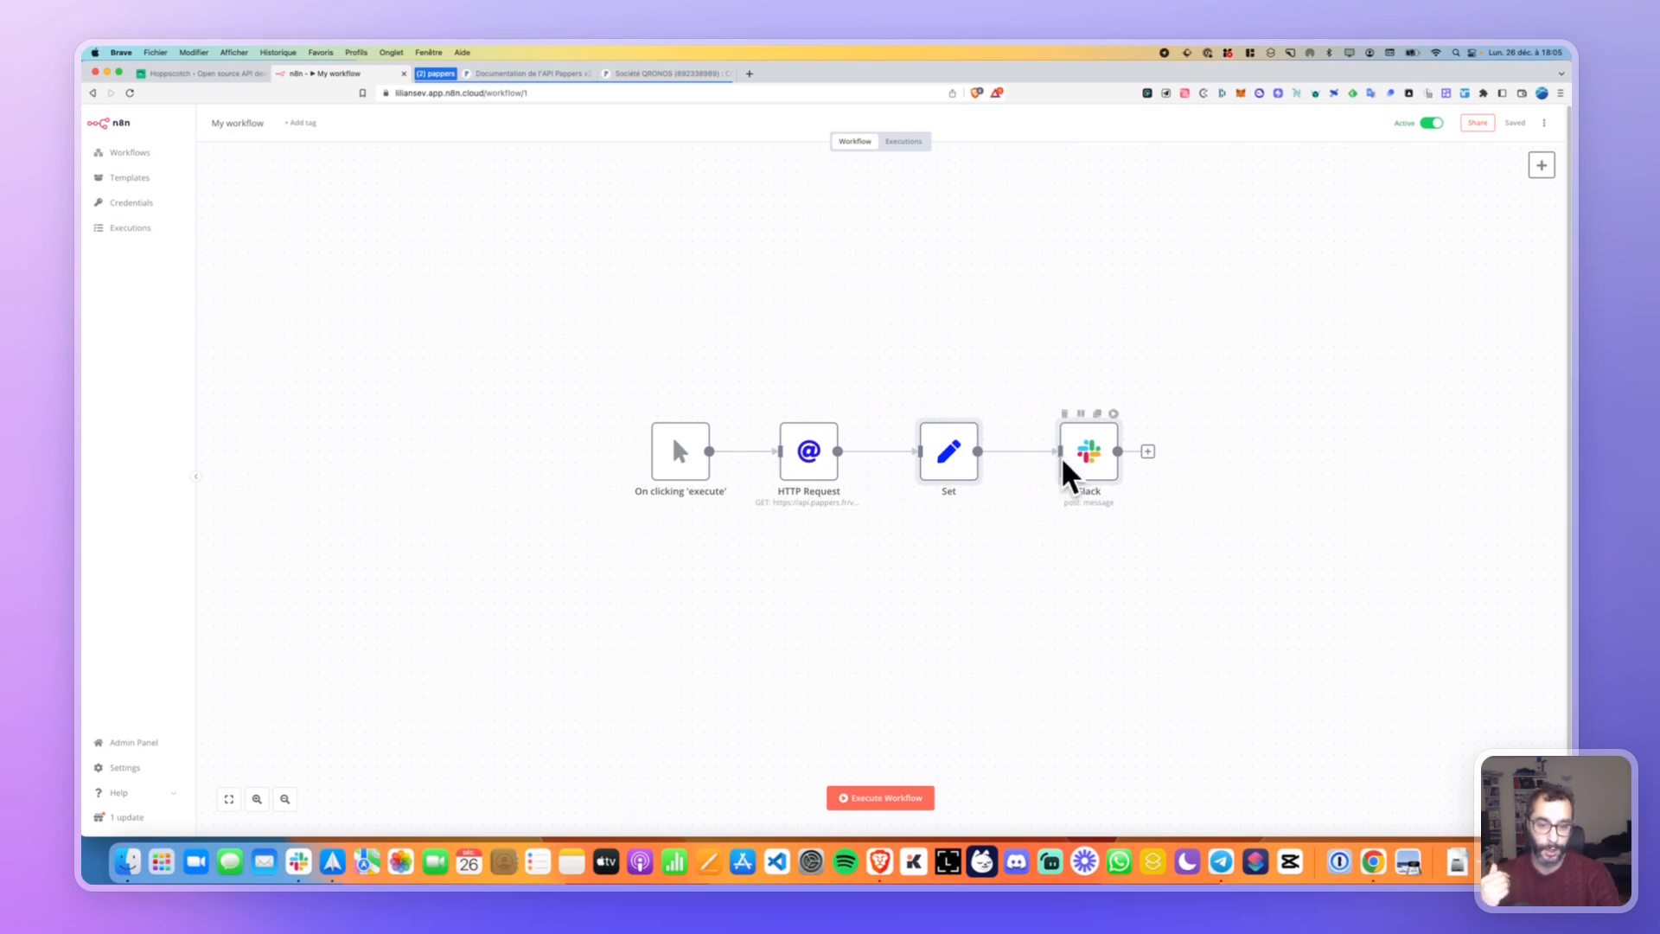
click(933, 346)
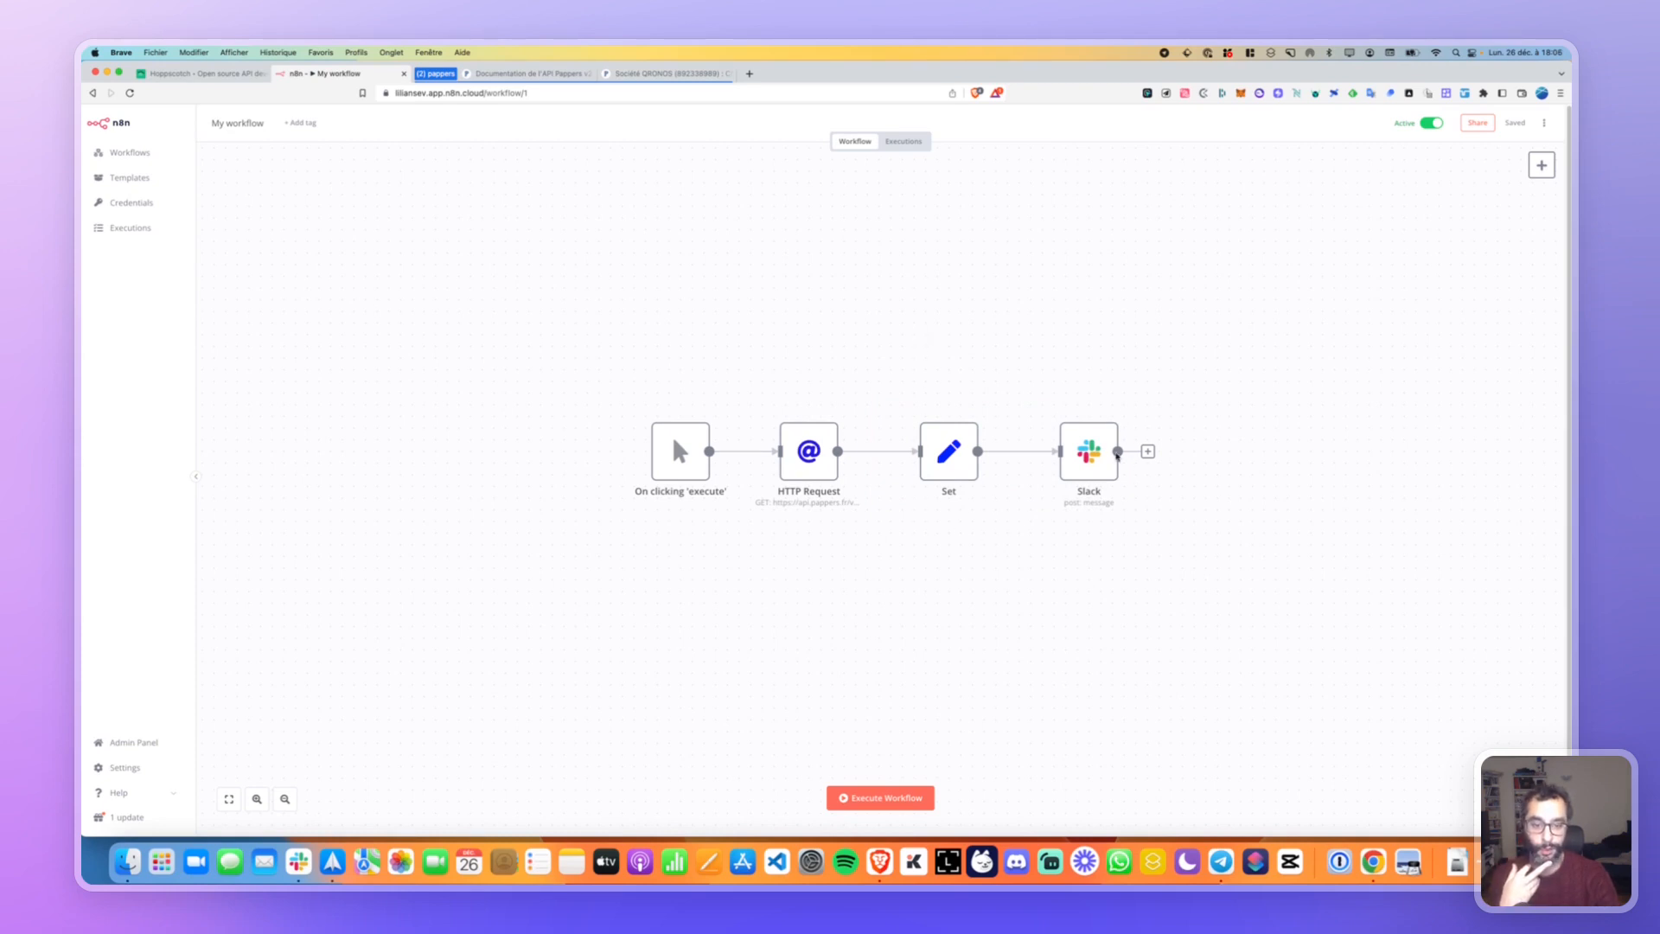
mouse_move(923, 413)
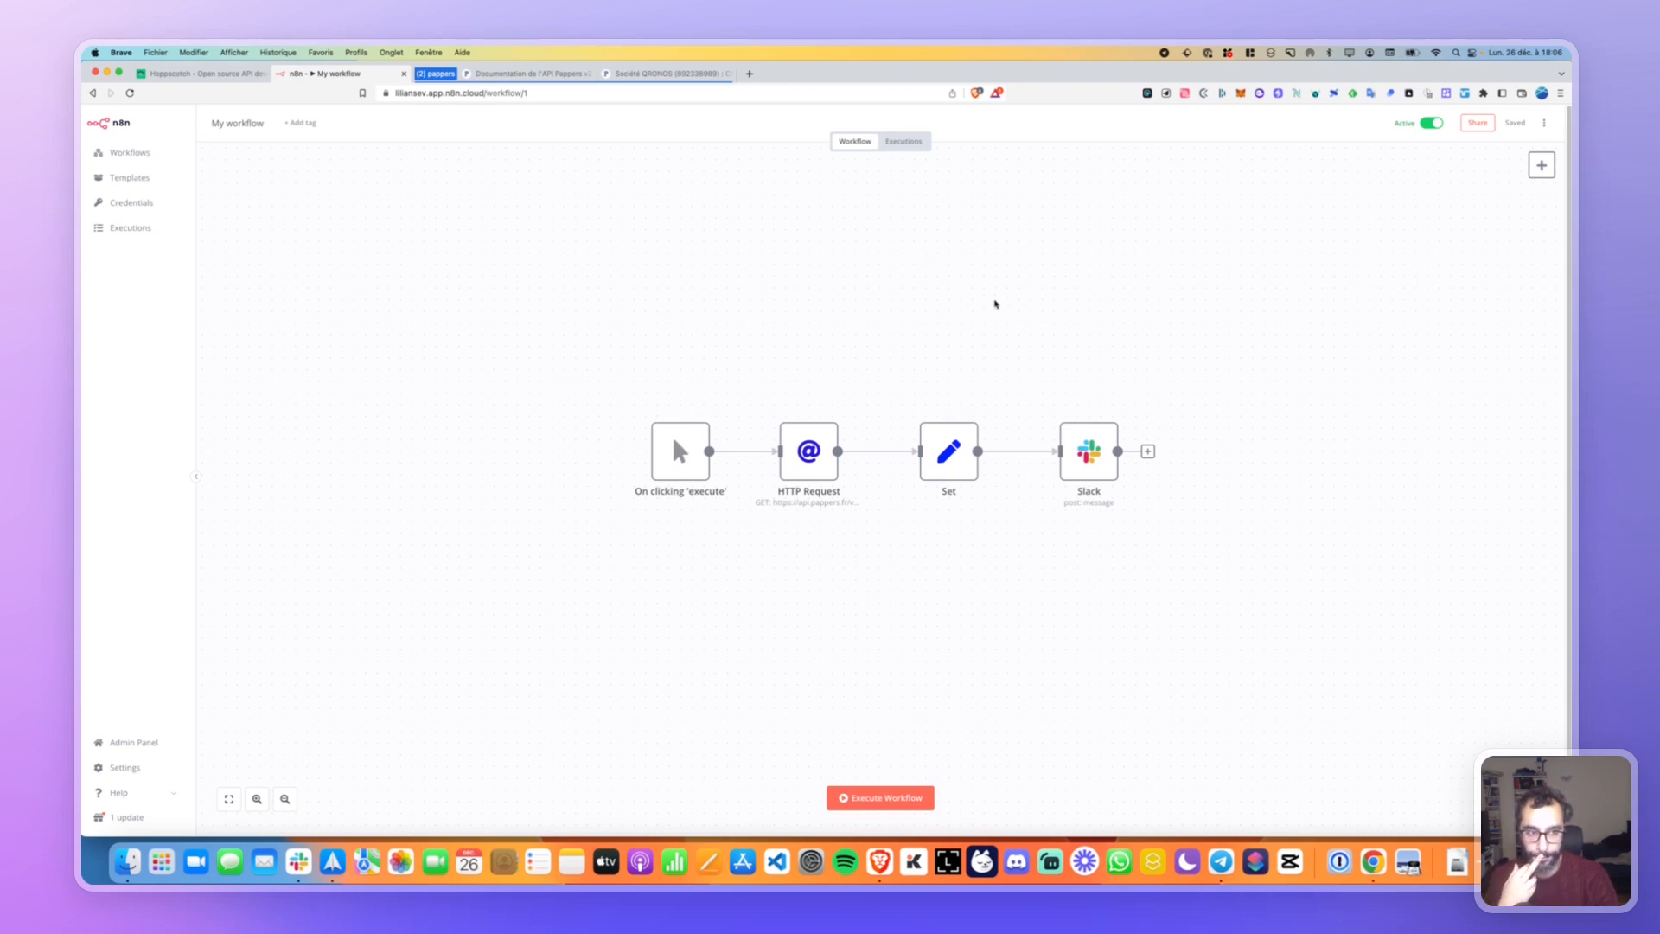
Search nodes for 'converge', clear the search, then duplicate the Slack node as Slack1.
click(1540, 166)
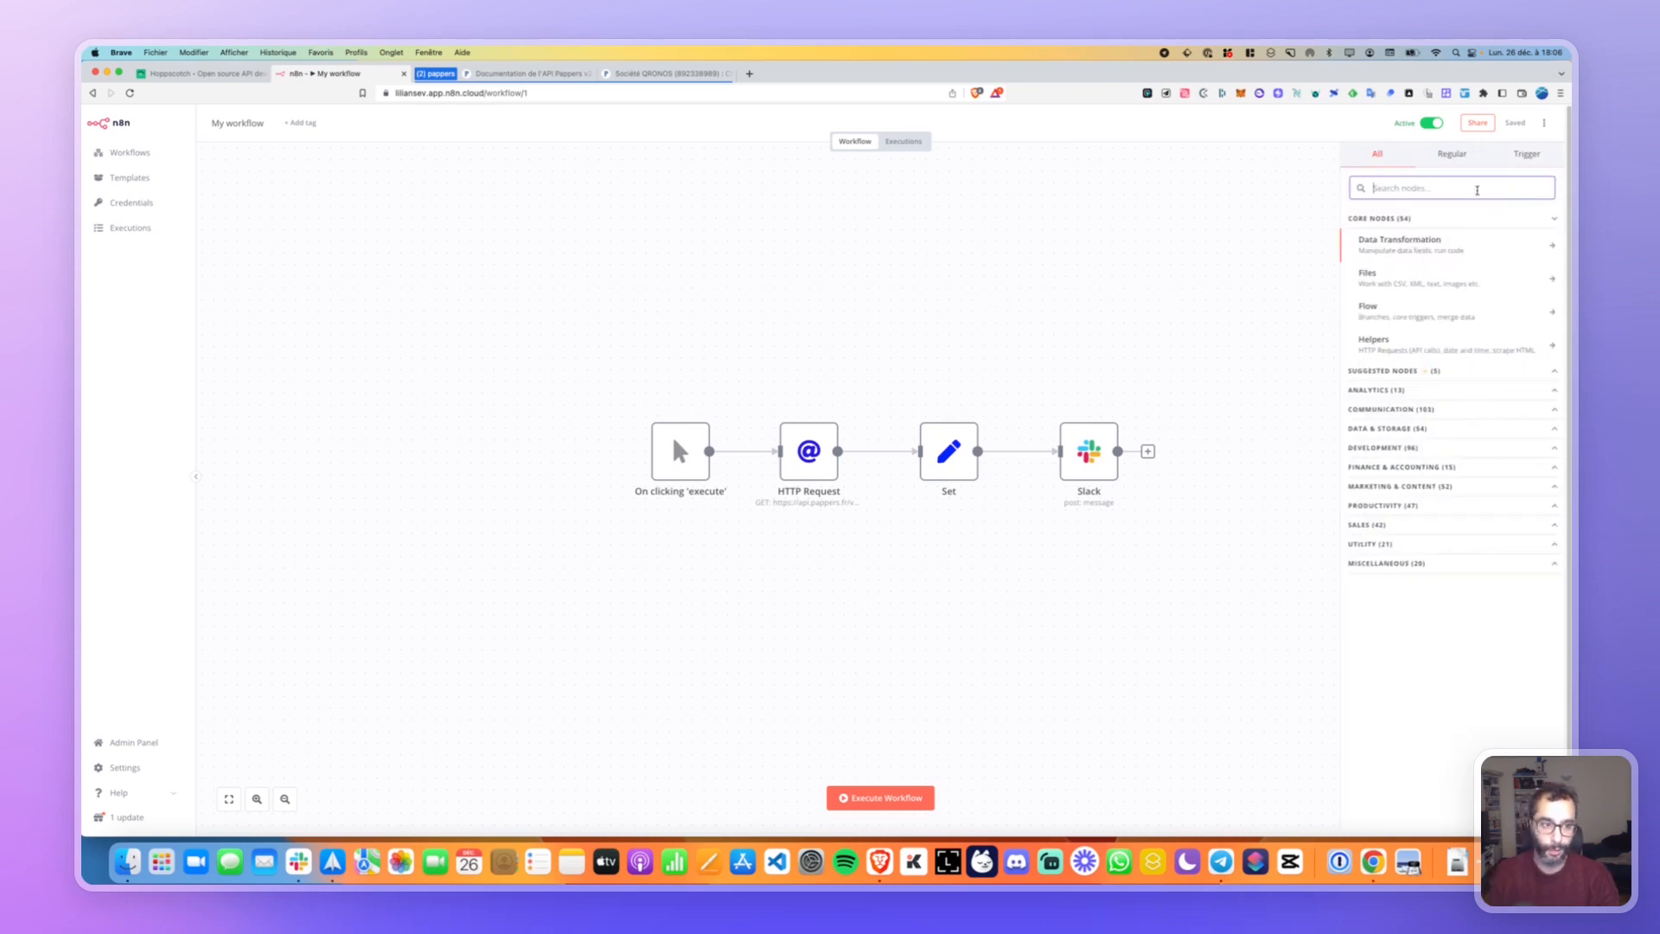
text(conv)
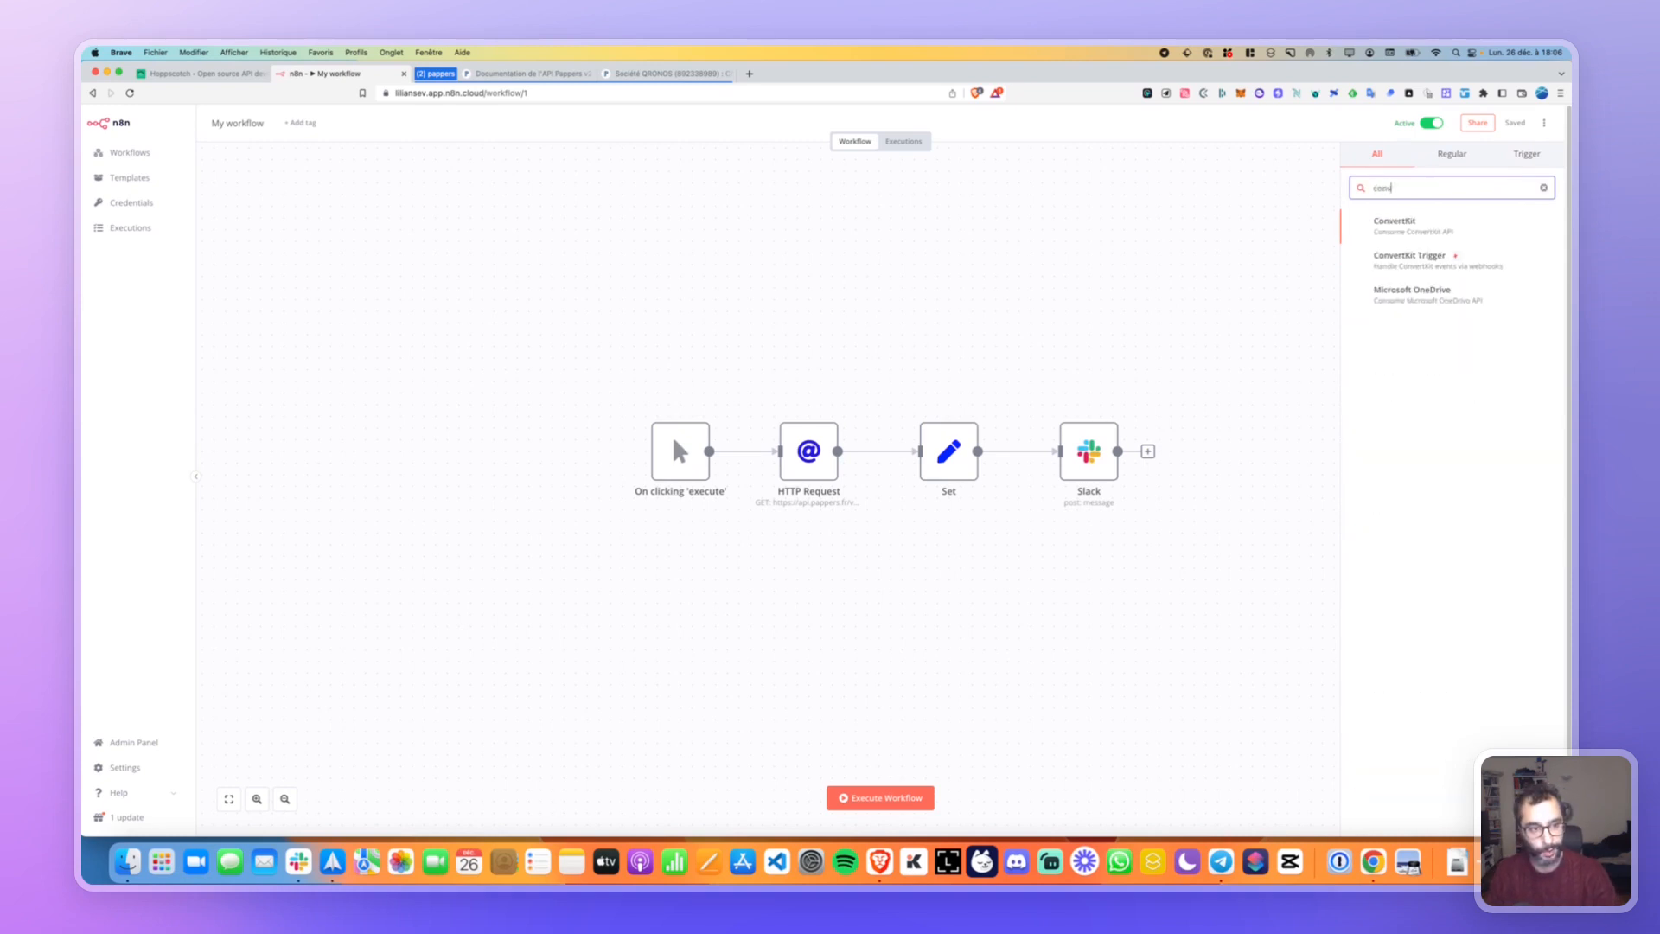
text(erger)
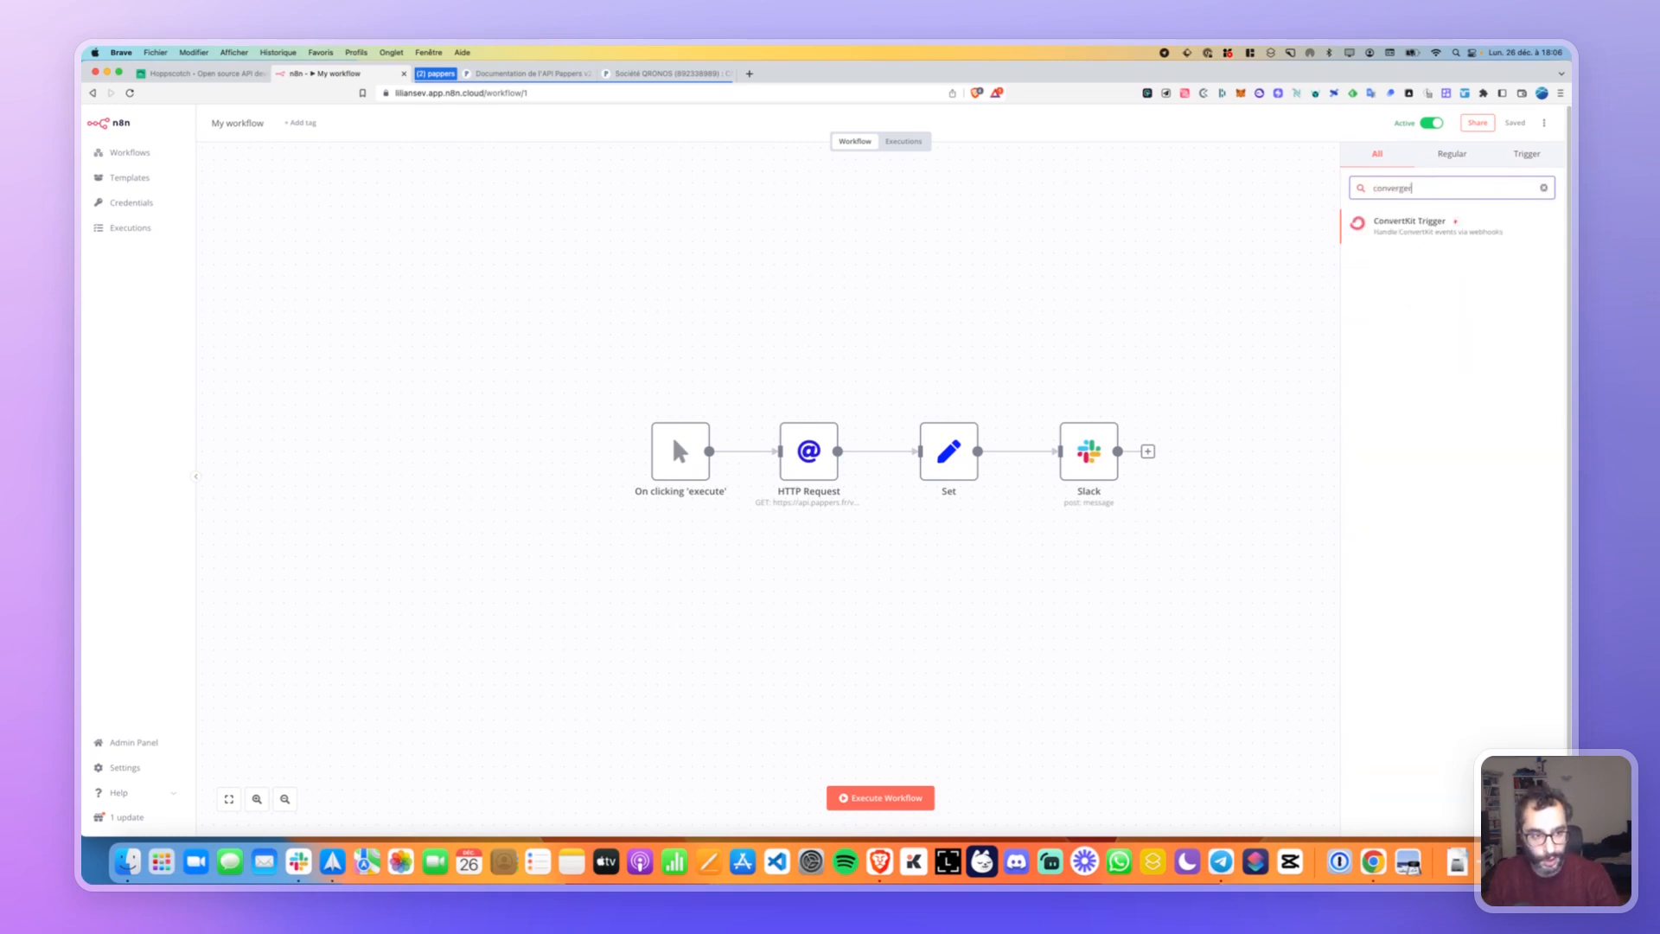
double_click(1477, 190)
key(BackSpace)
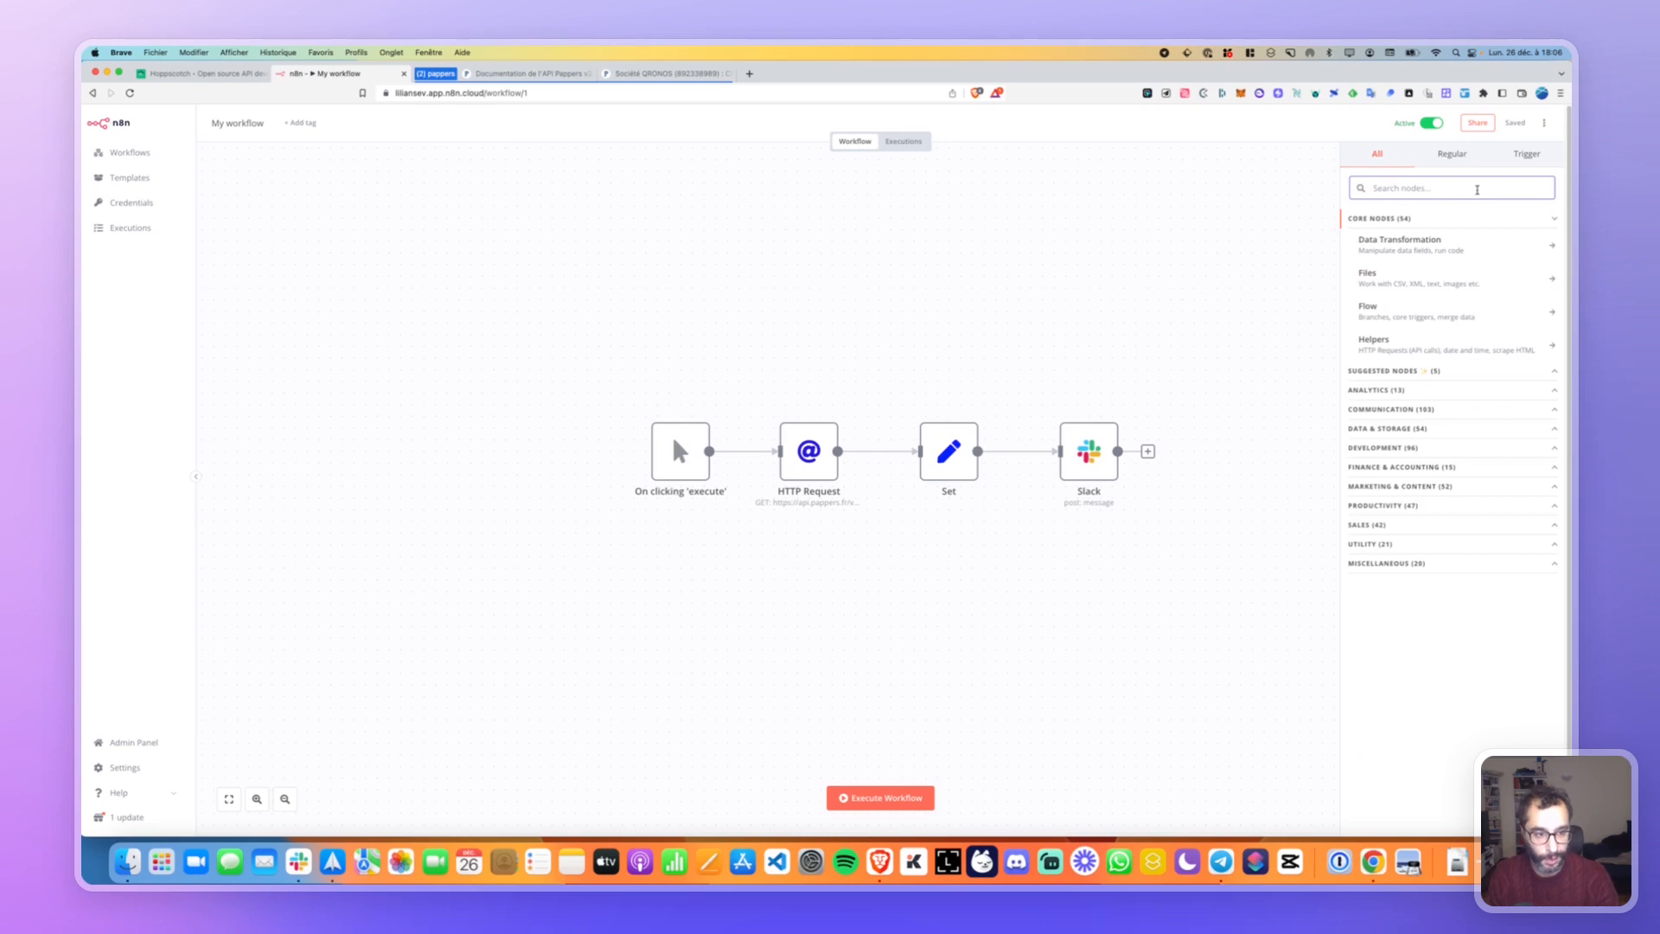
click(1041, 380)
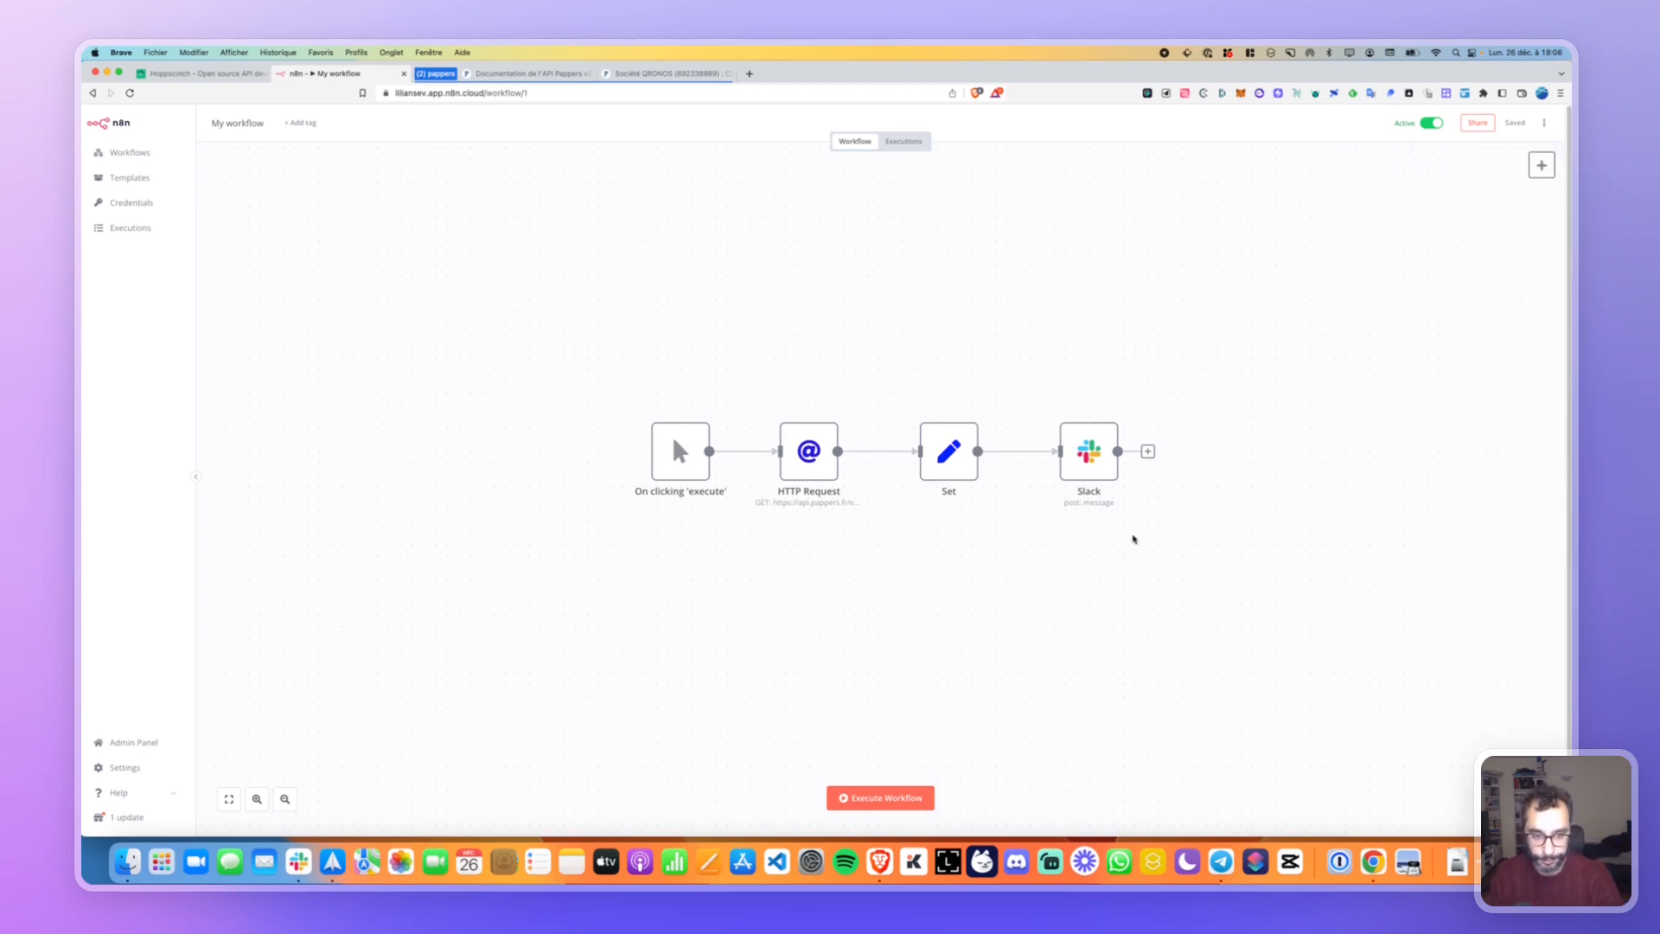
drag(1017, 612, 670, 514)
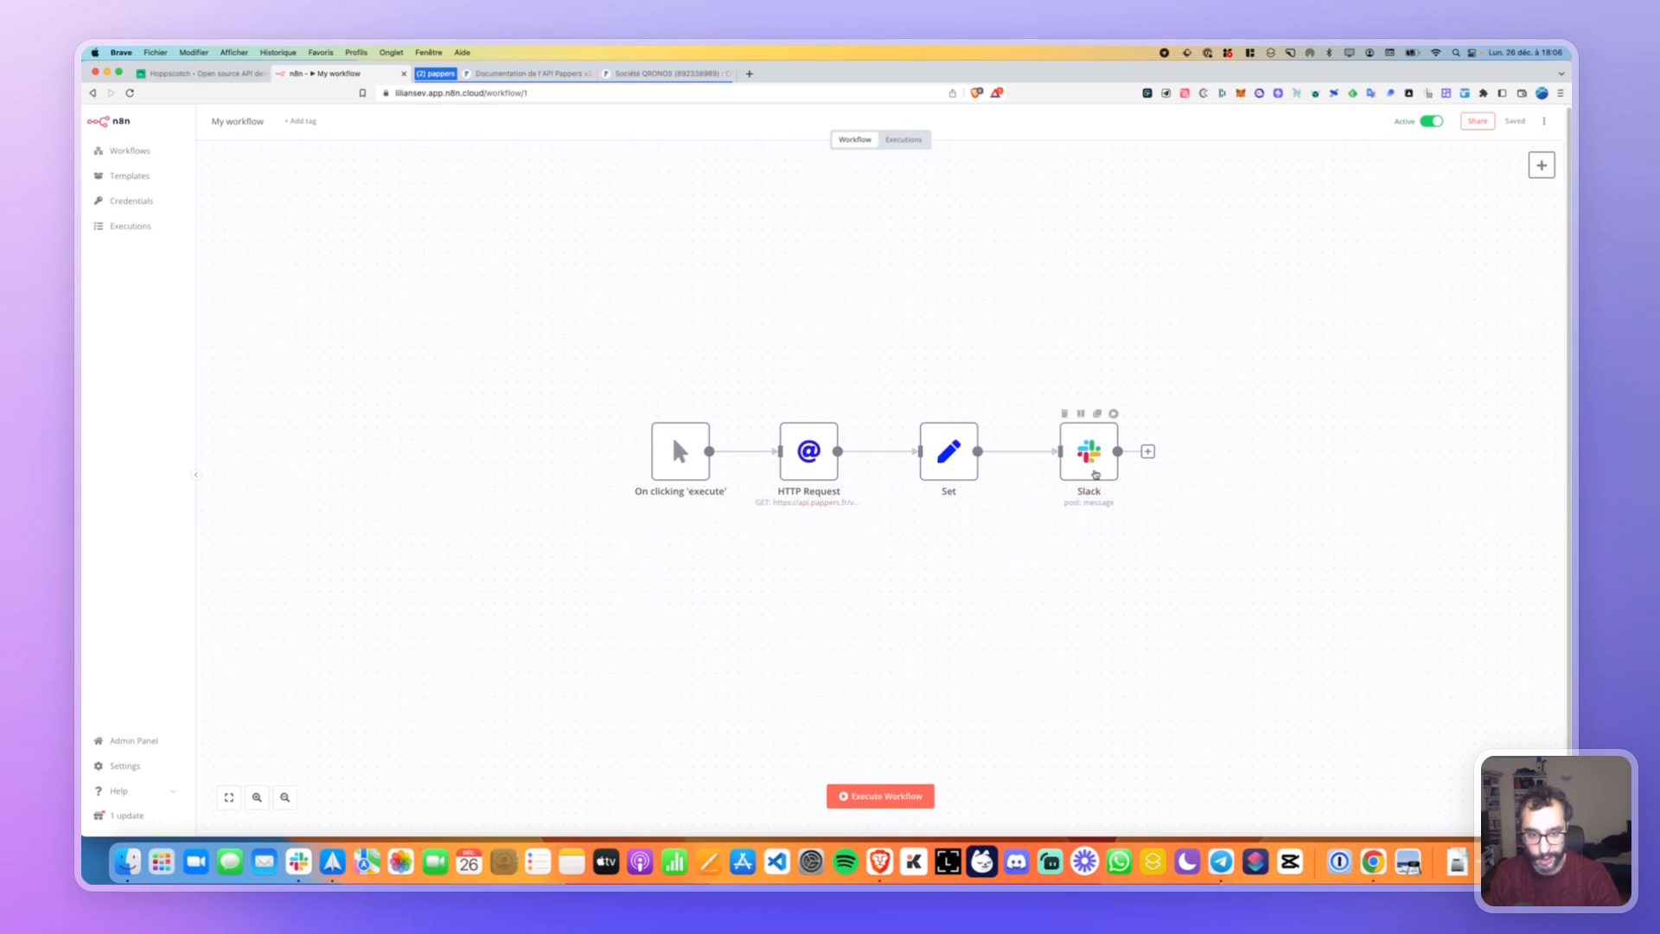
click(1097, 413)
Branch Set into Slack1 and merge Slack and Slack1 into a new Set1 node.
drag(1090, 541, 1092, 600)
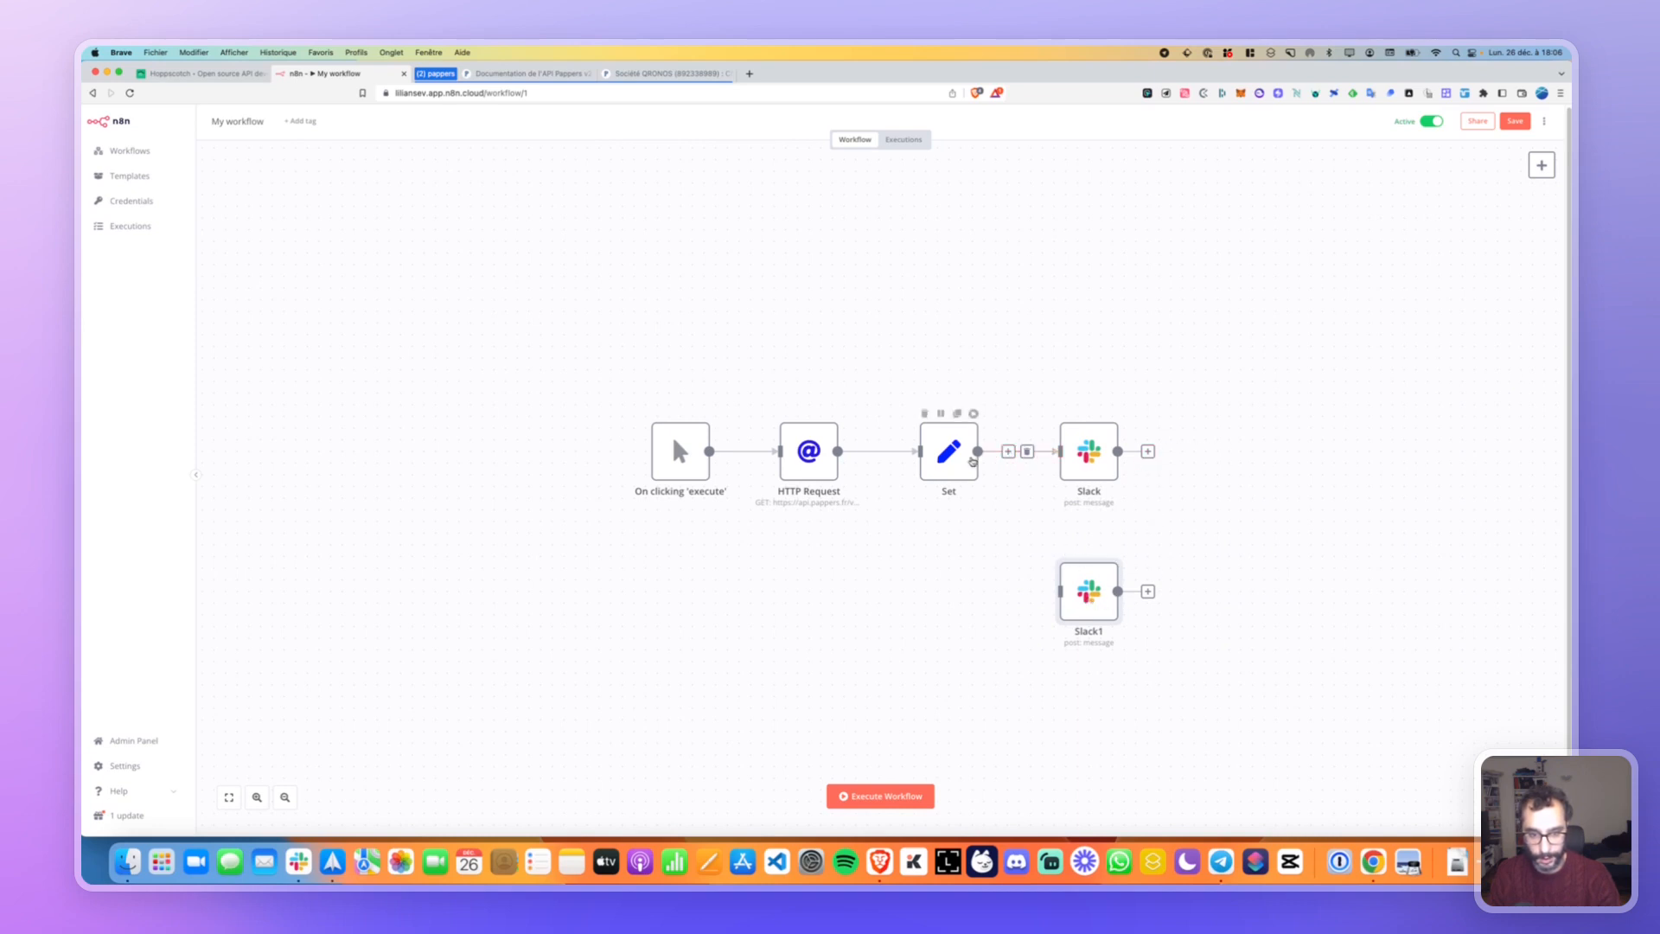
drag(975, 453, 1061, 595)
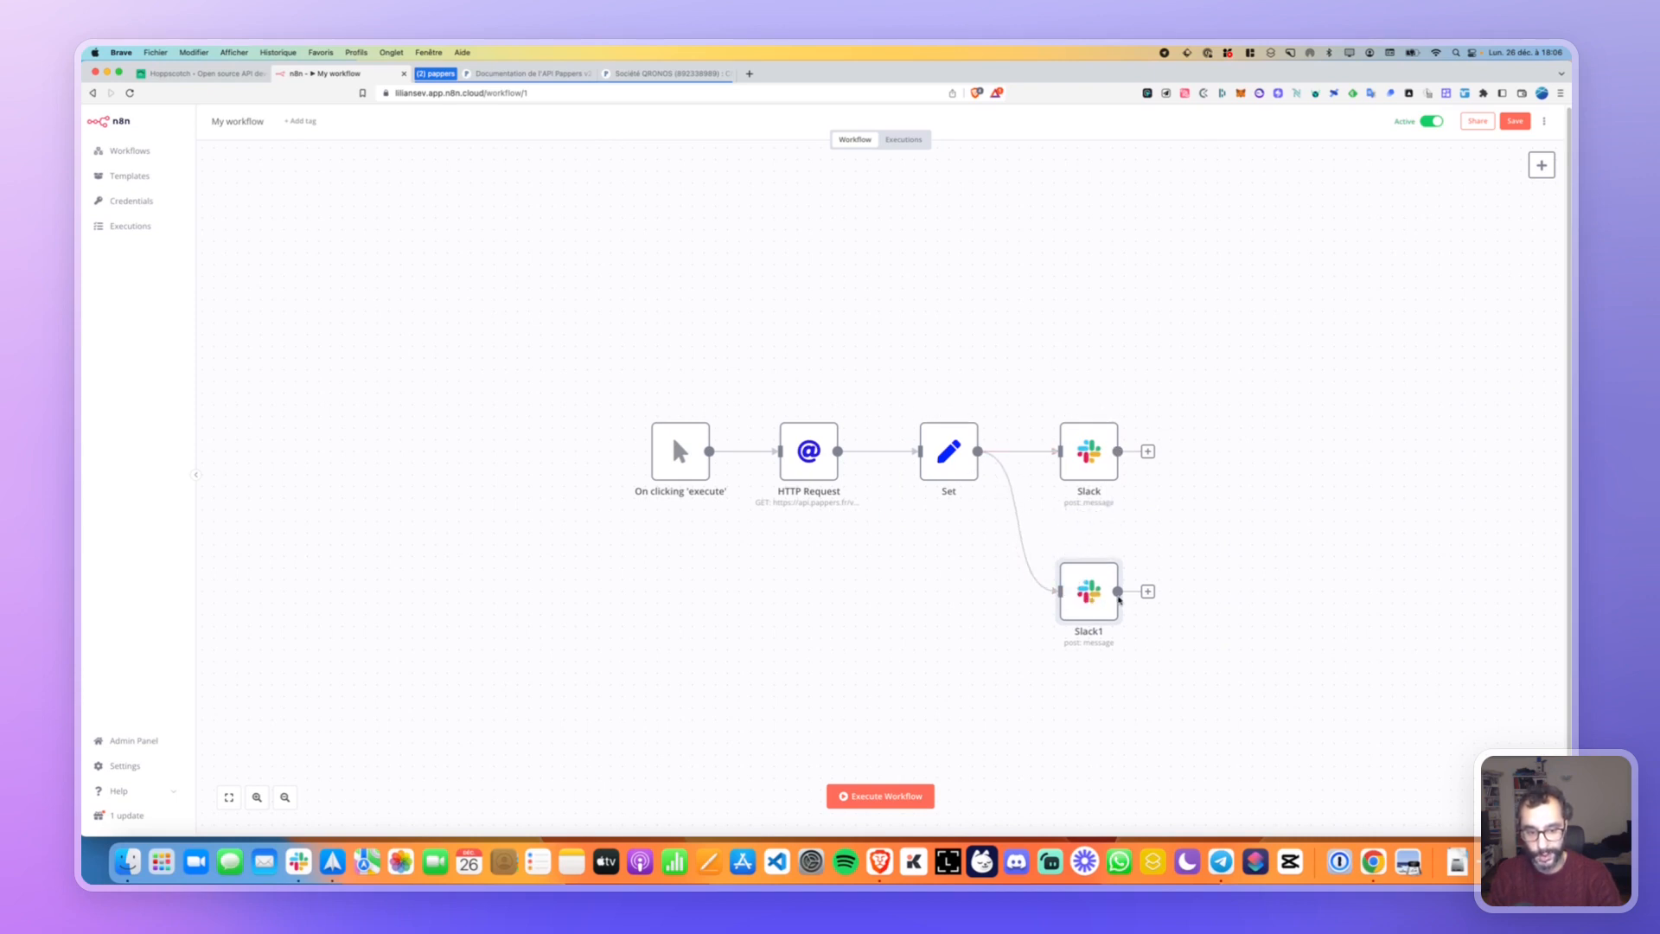
click(1155, 454)
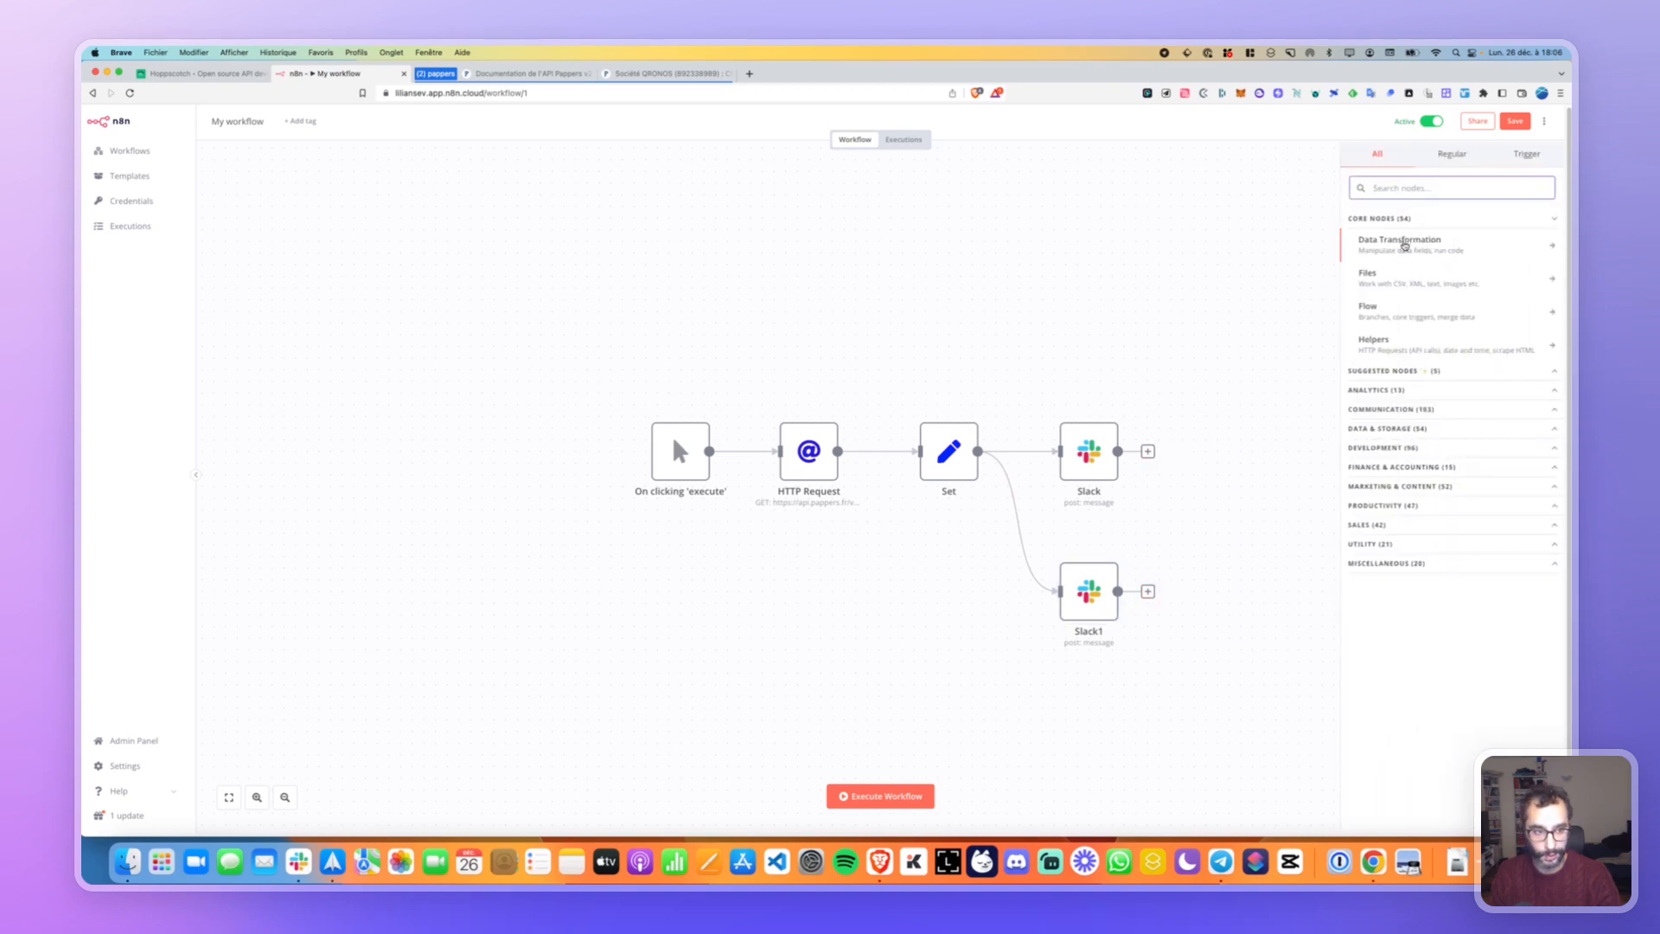
click(1402, 243)
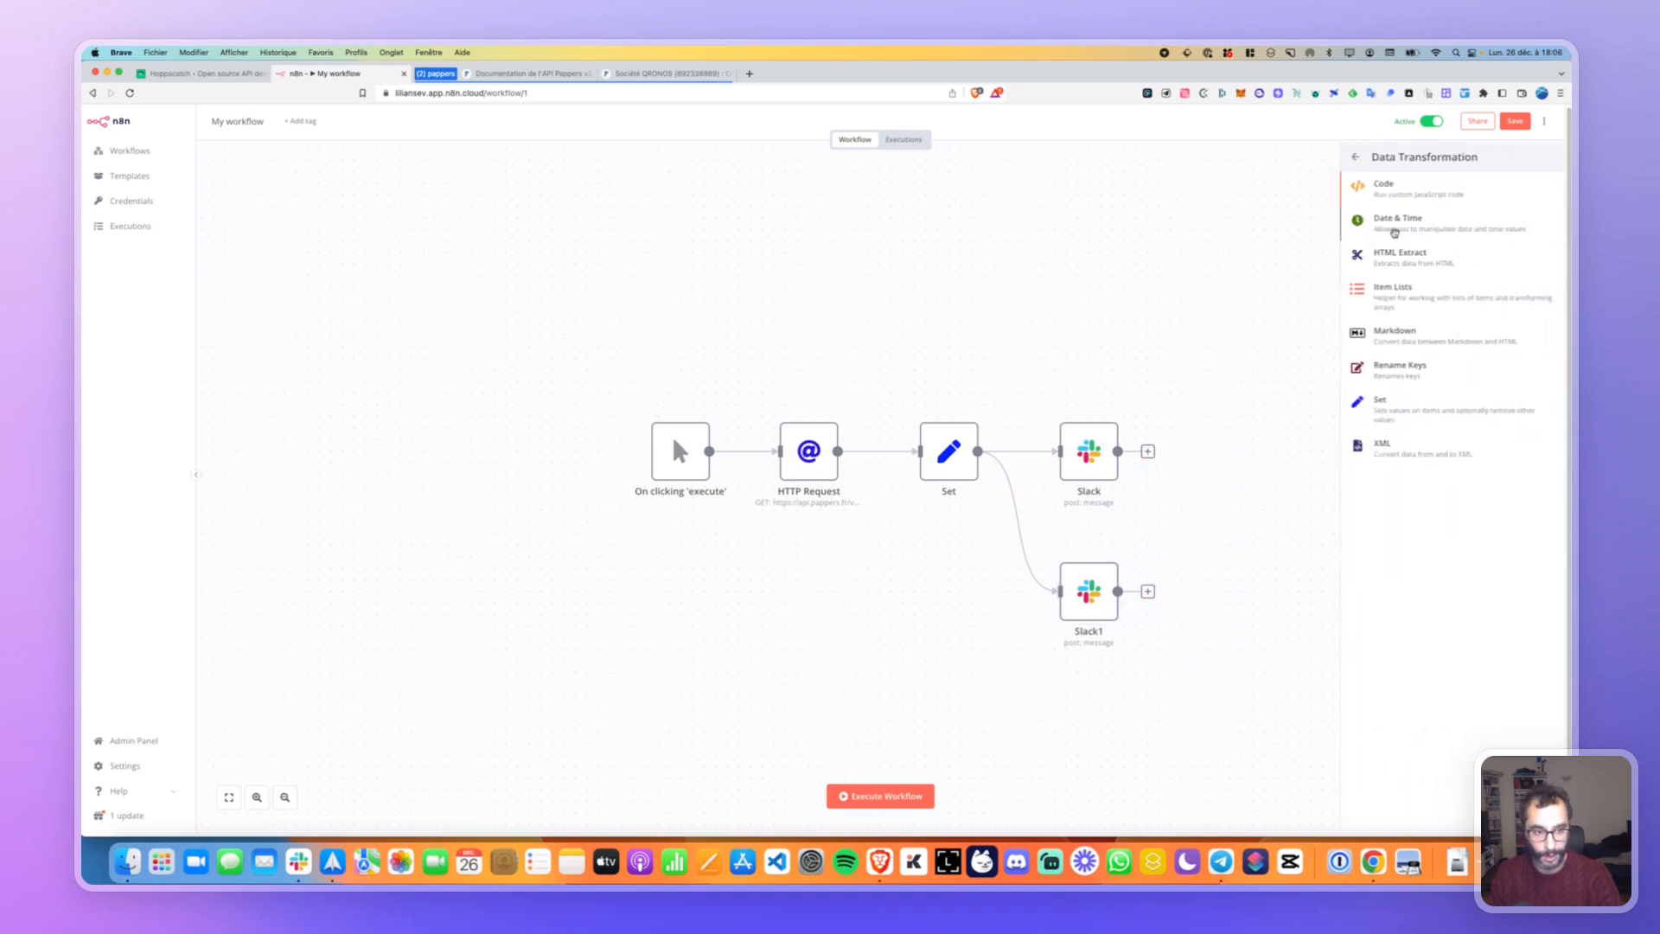
click(1401, 405)
key(Escape)
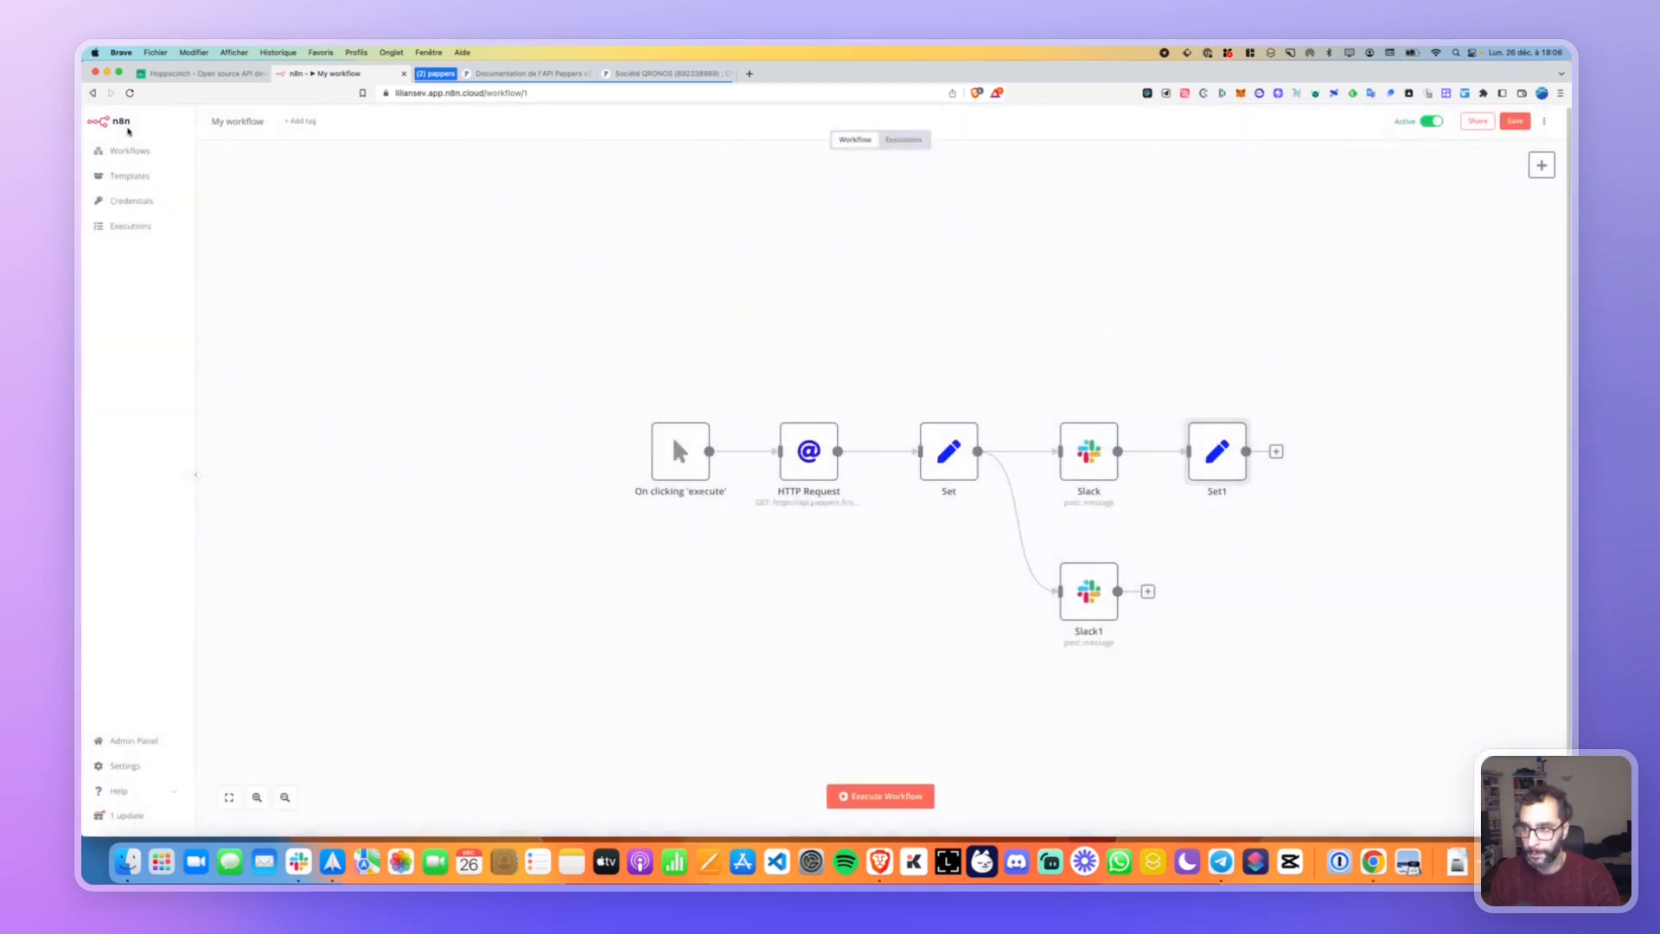
drag(1119, 591, 1284, 517)
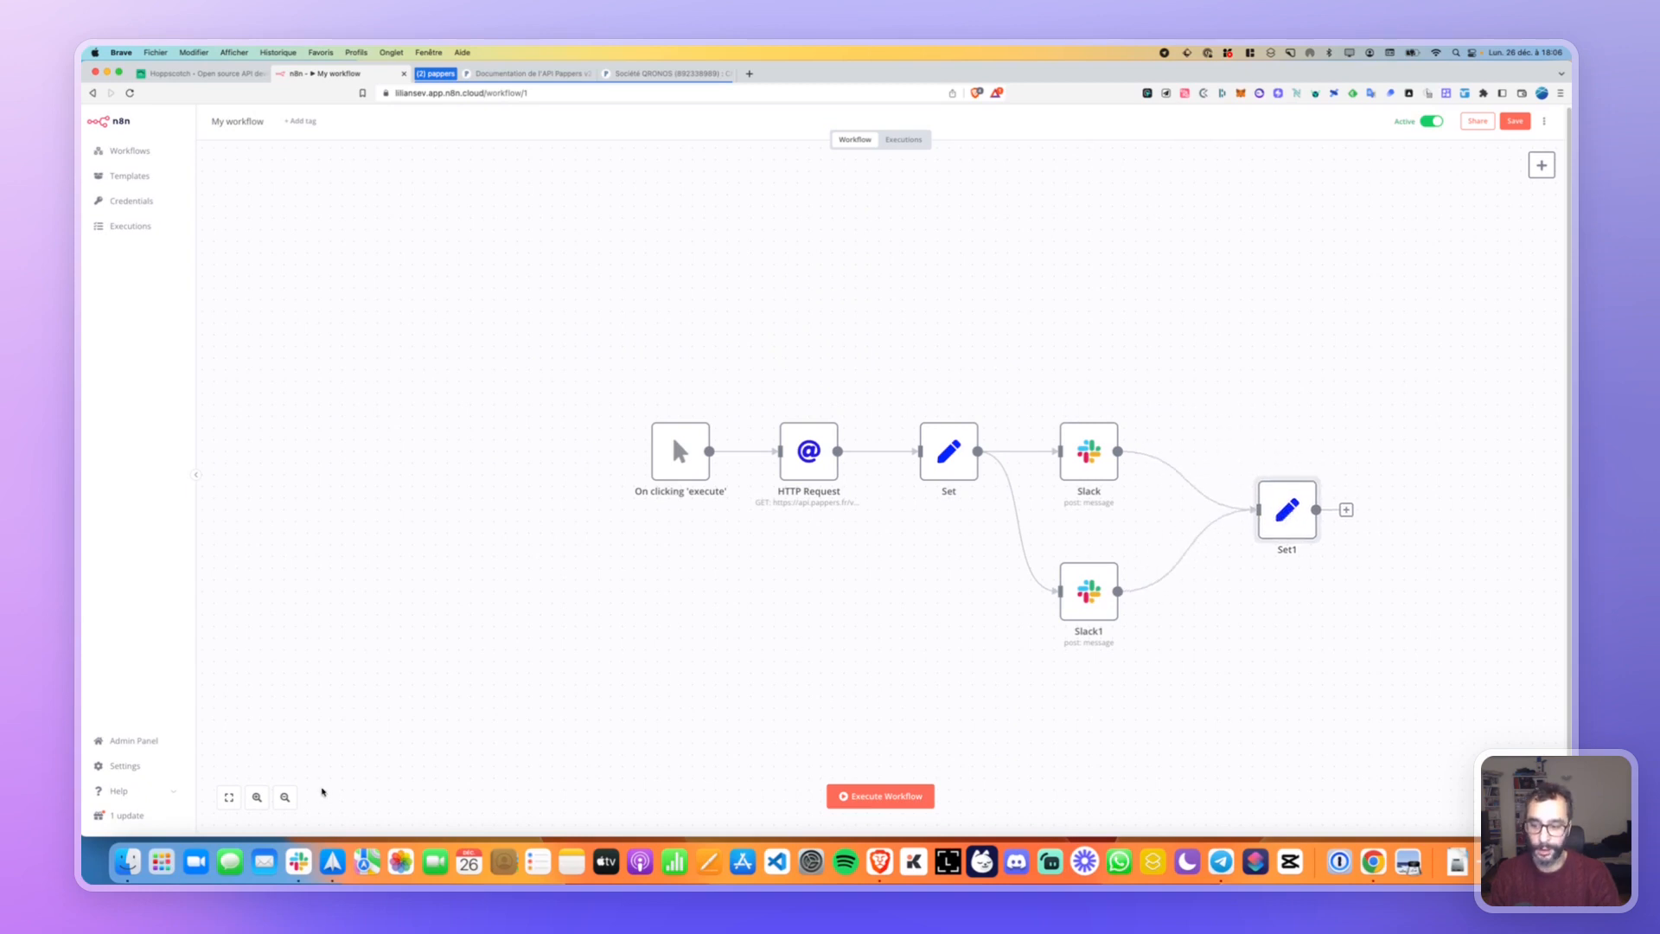
Raise the Slack node, fit the workflow in view, then check Executions and return to the saved chain.
click(702, 644)
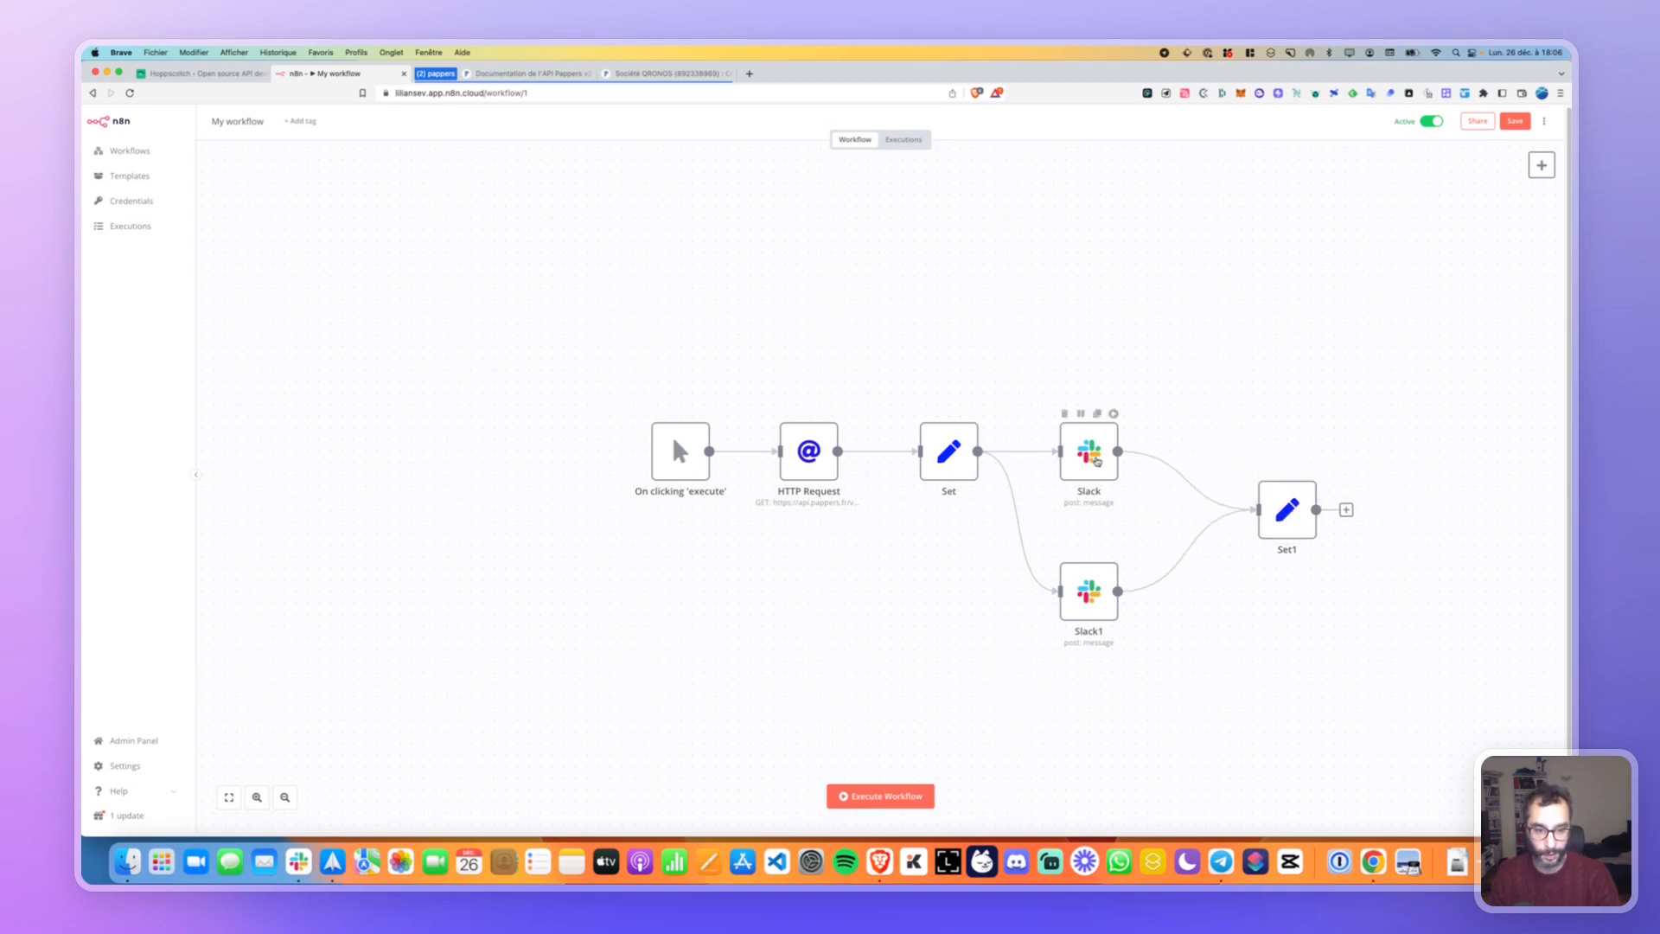
drag(1090, 450, 1091, 393)
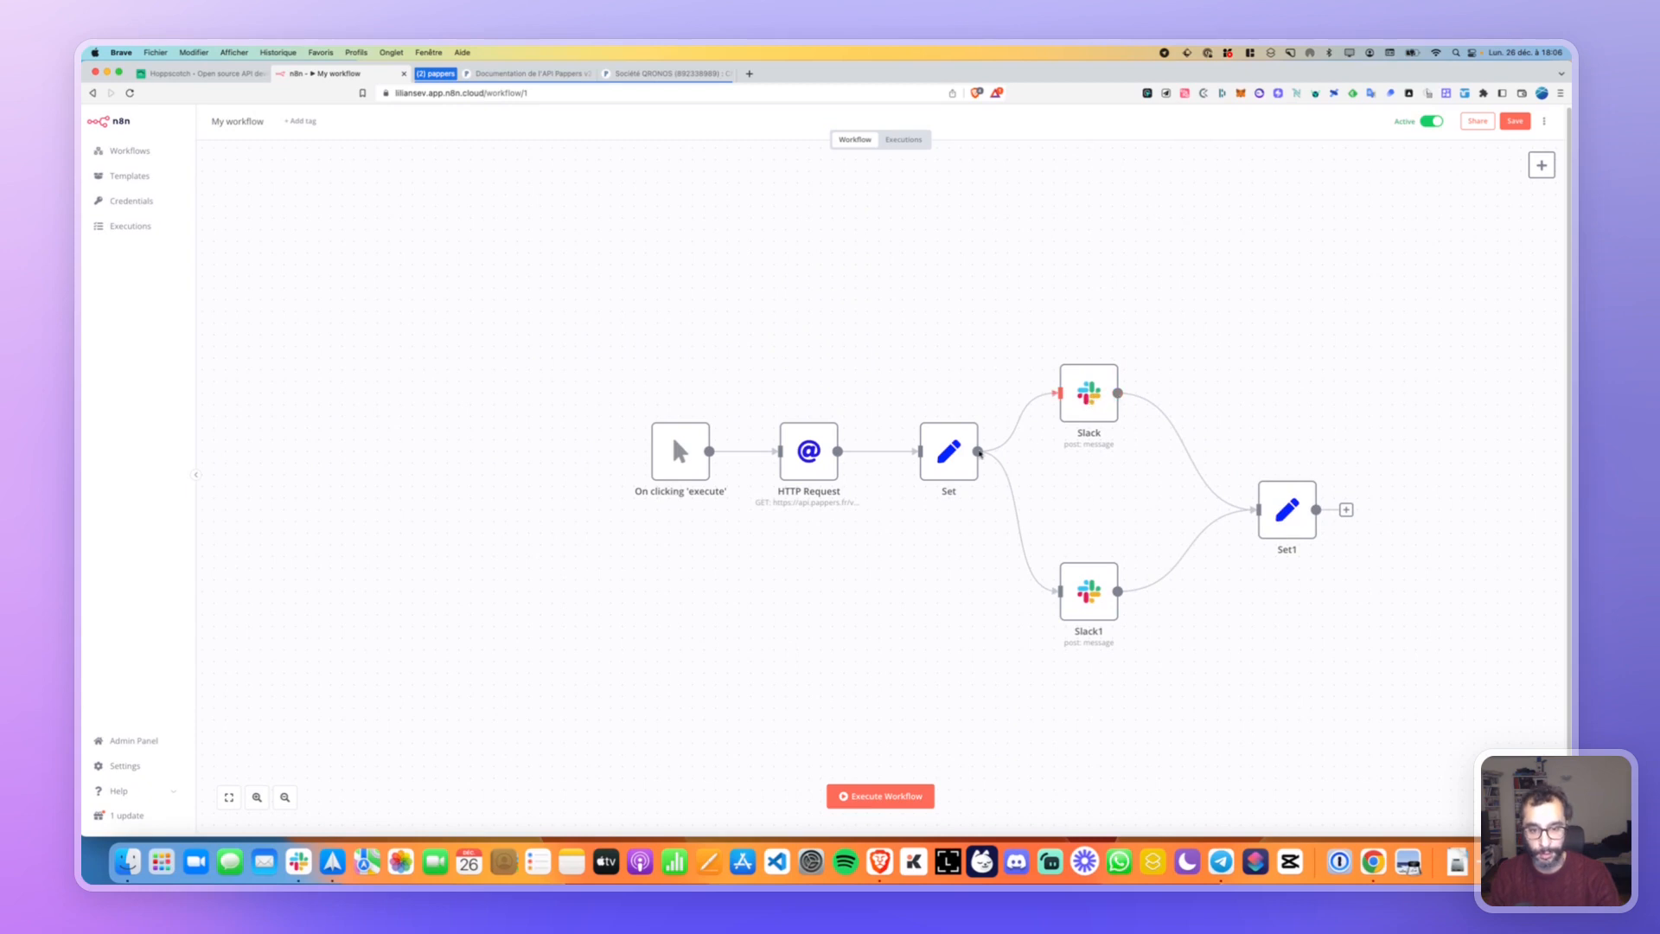
mouse_move(1107, 395)
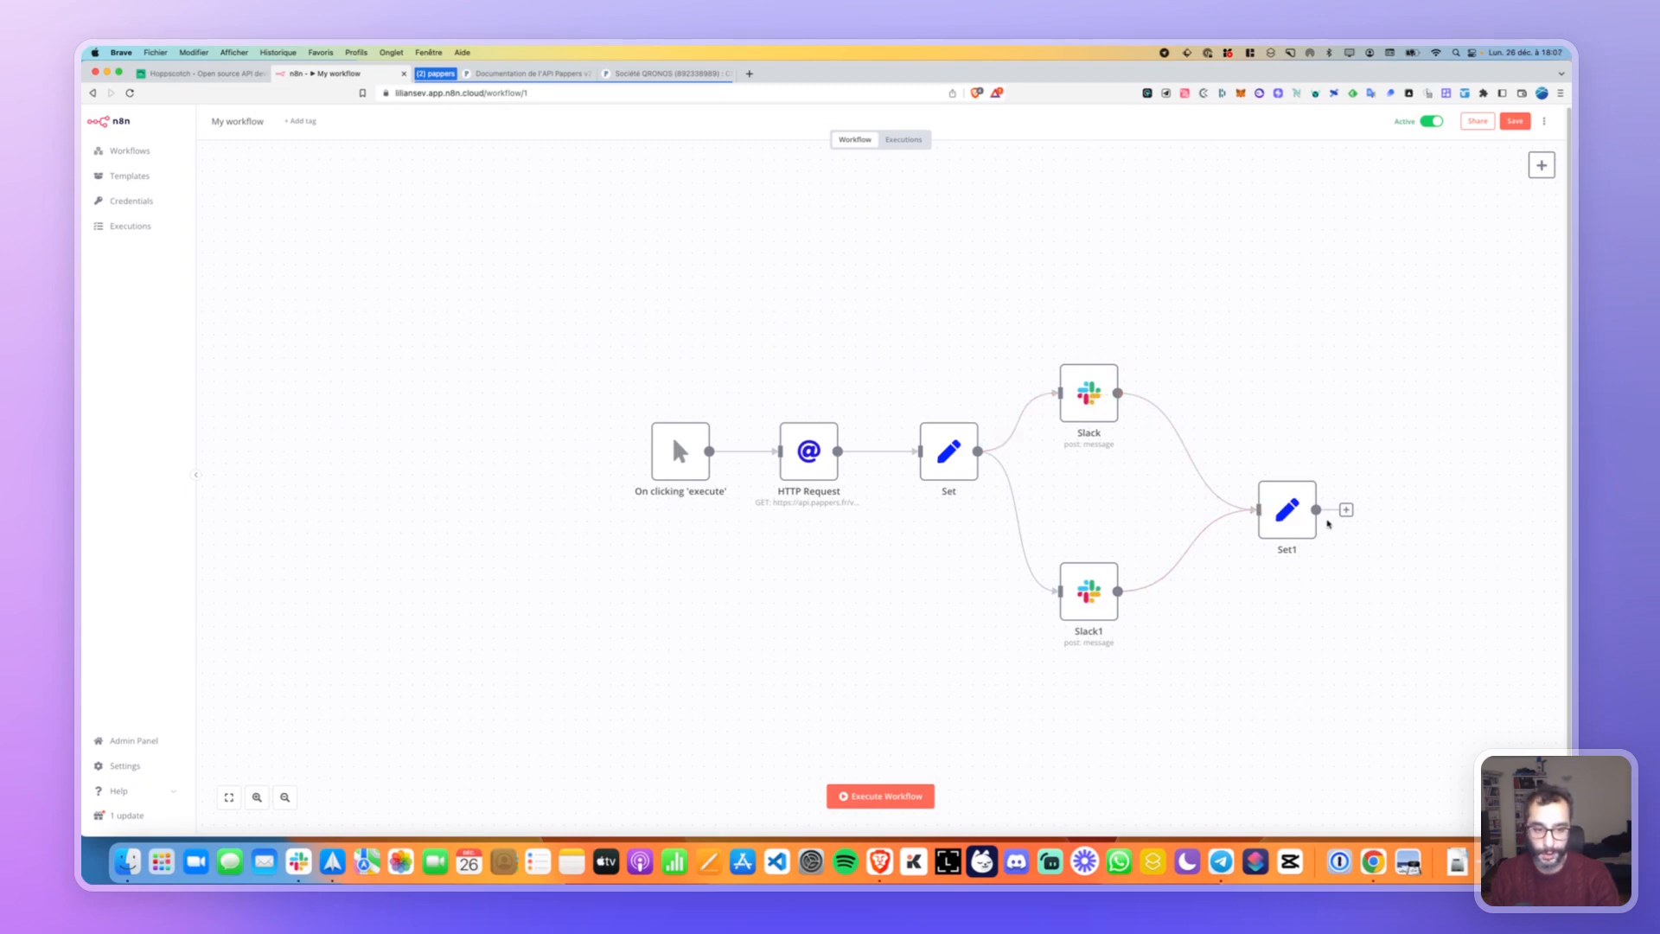
click(228, 800)
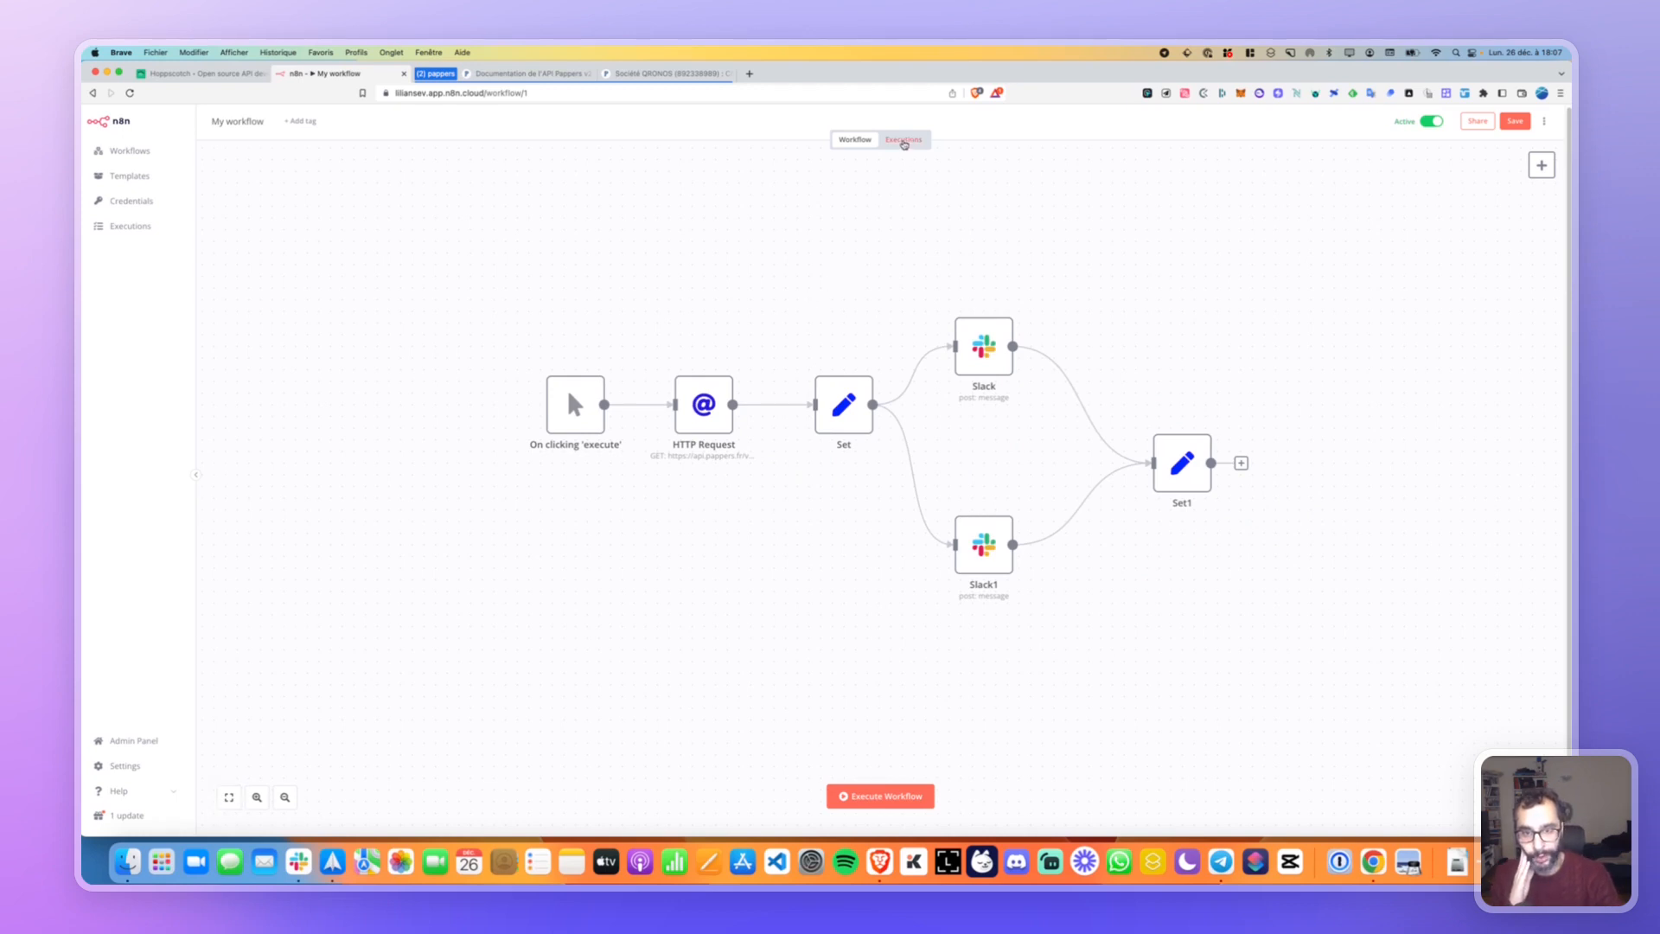
click(904, 139)
click(858, 140)
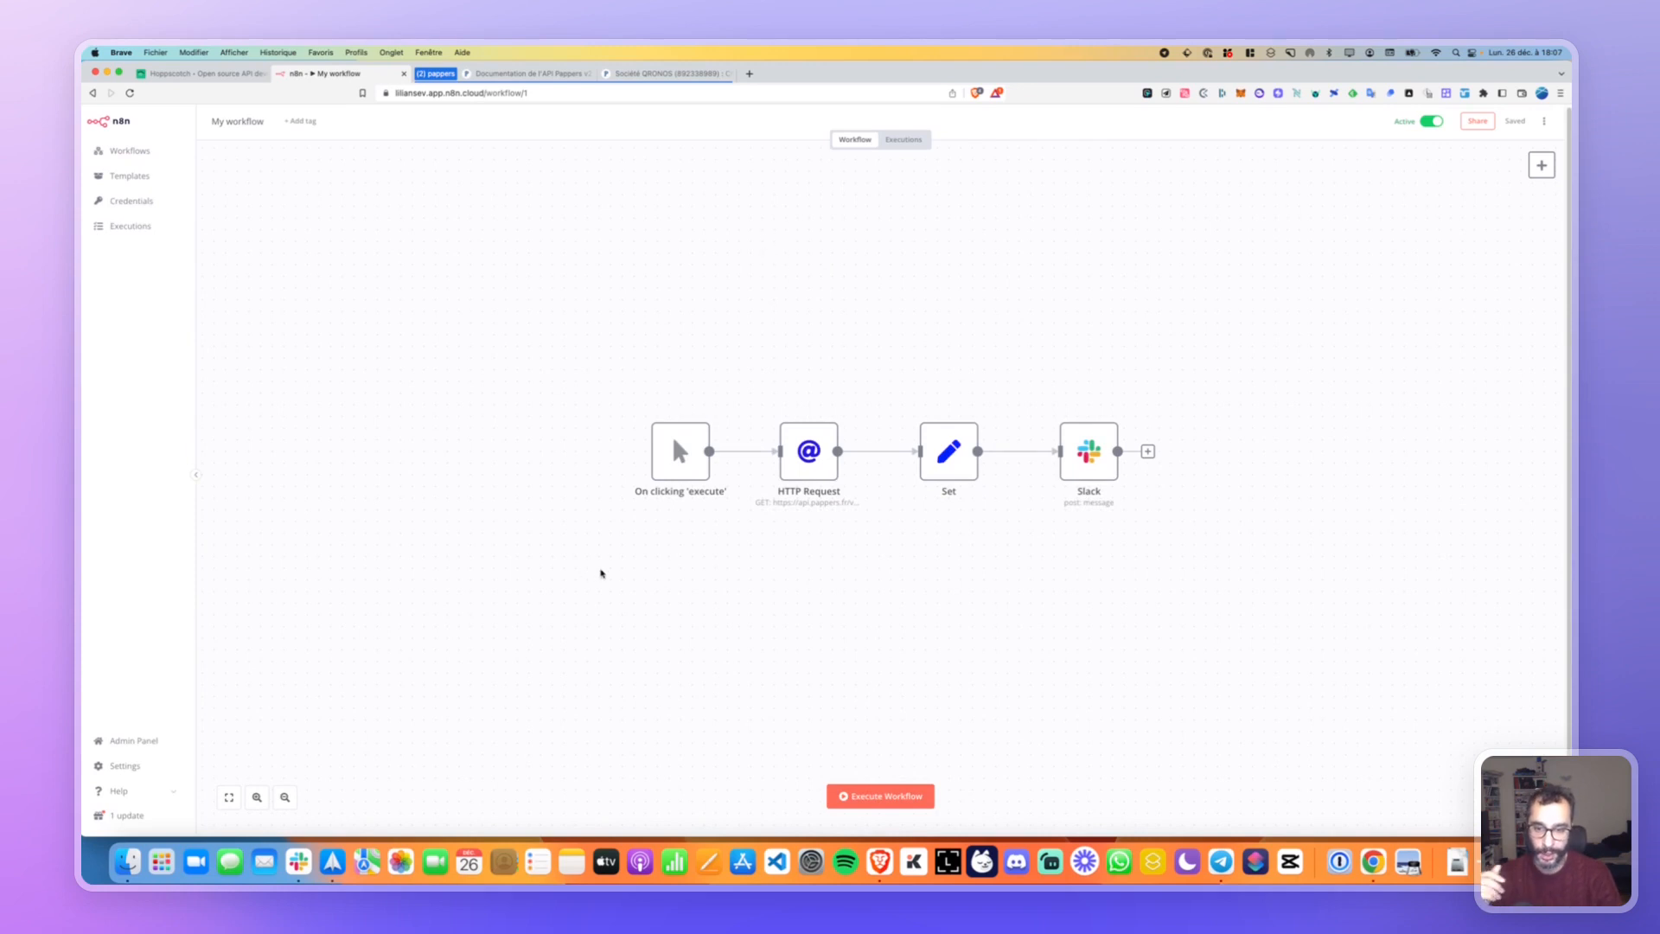
Switch My workflow's Active toggle off so it shows Inactive.
mouse_move(661, 451)
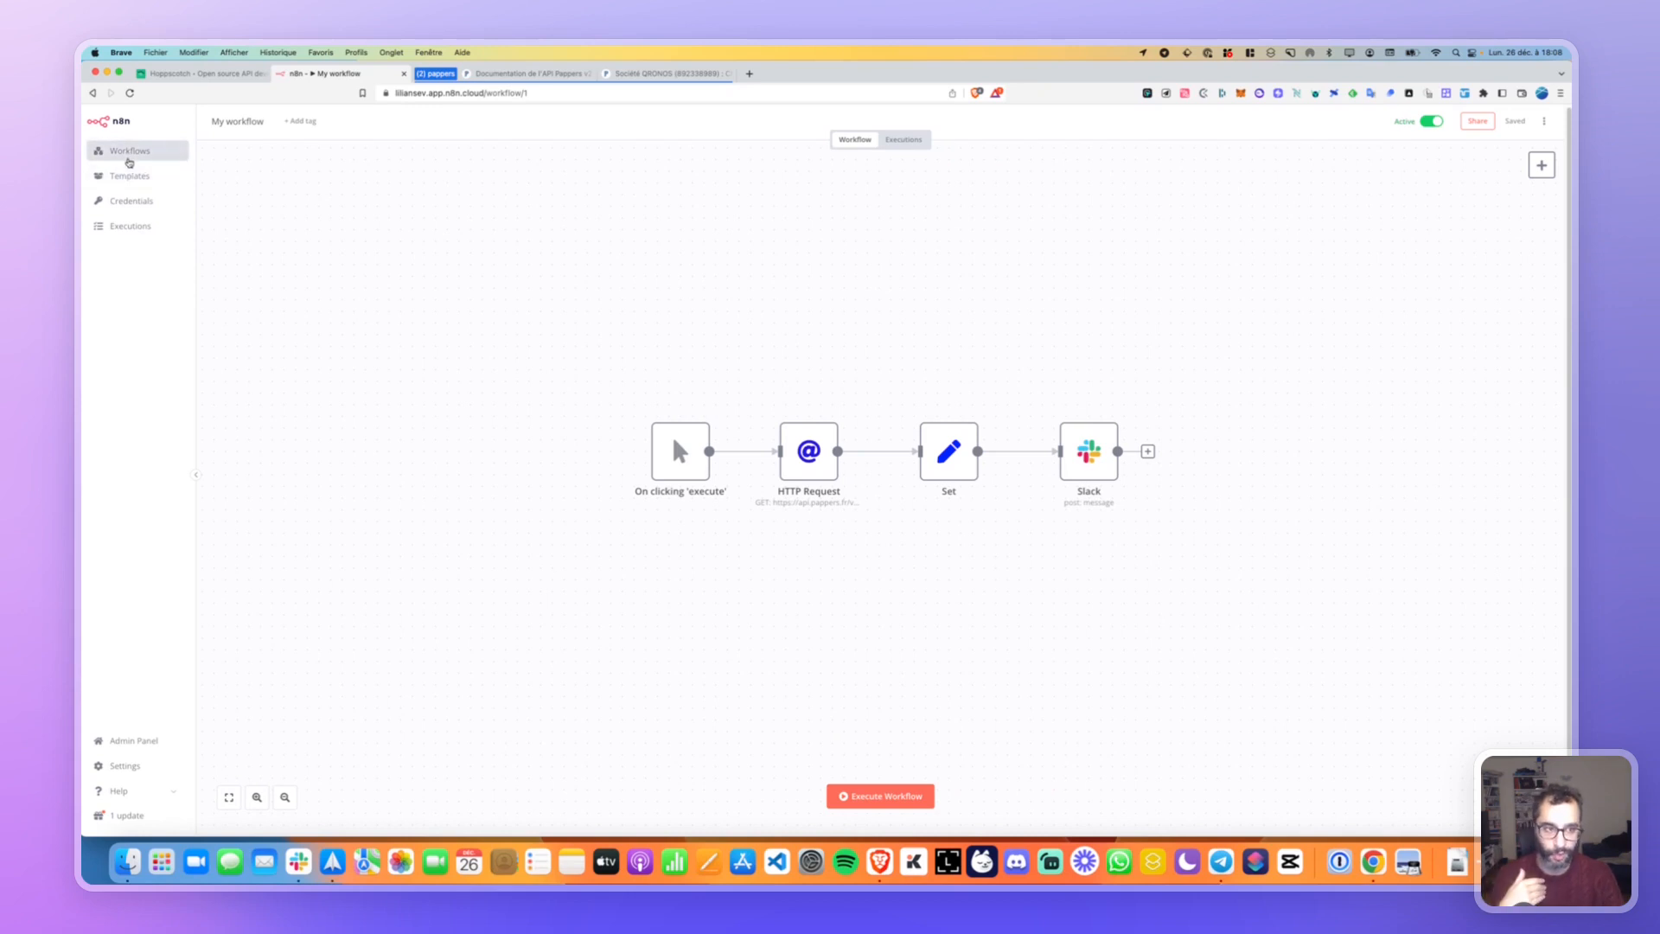
click(1431, 121)
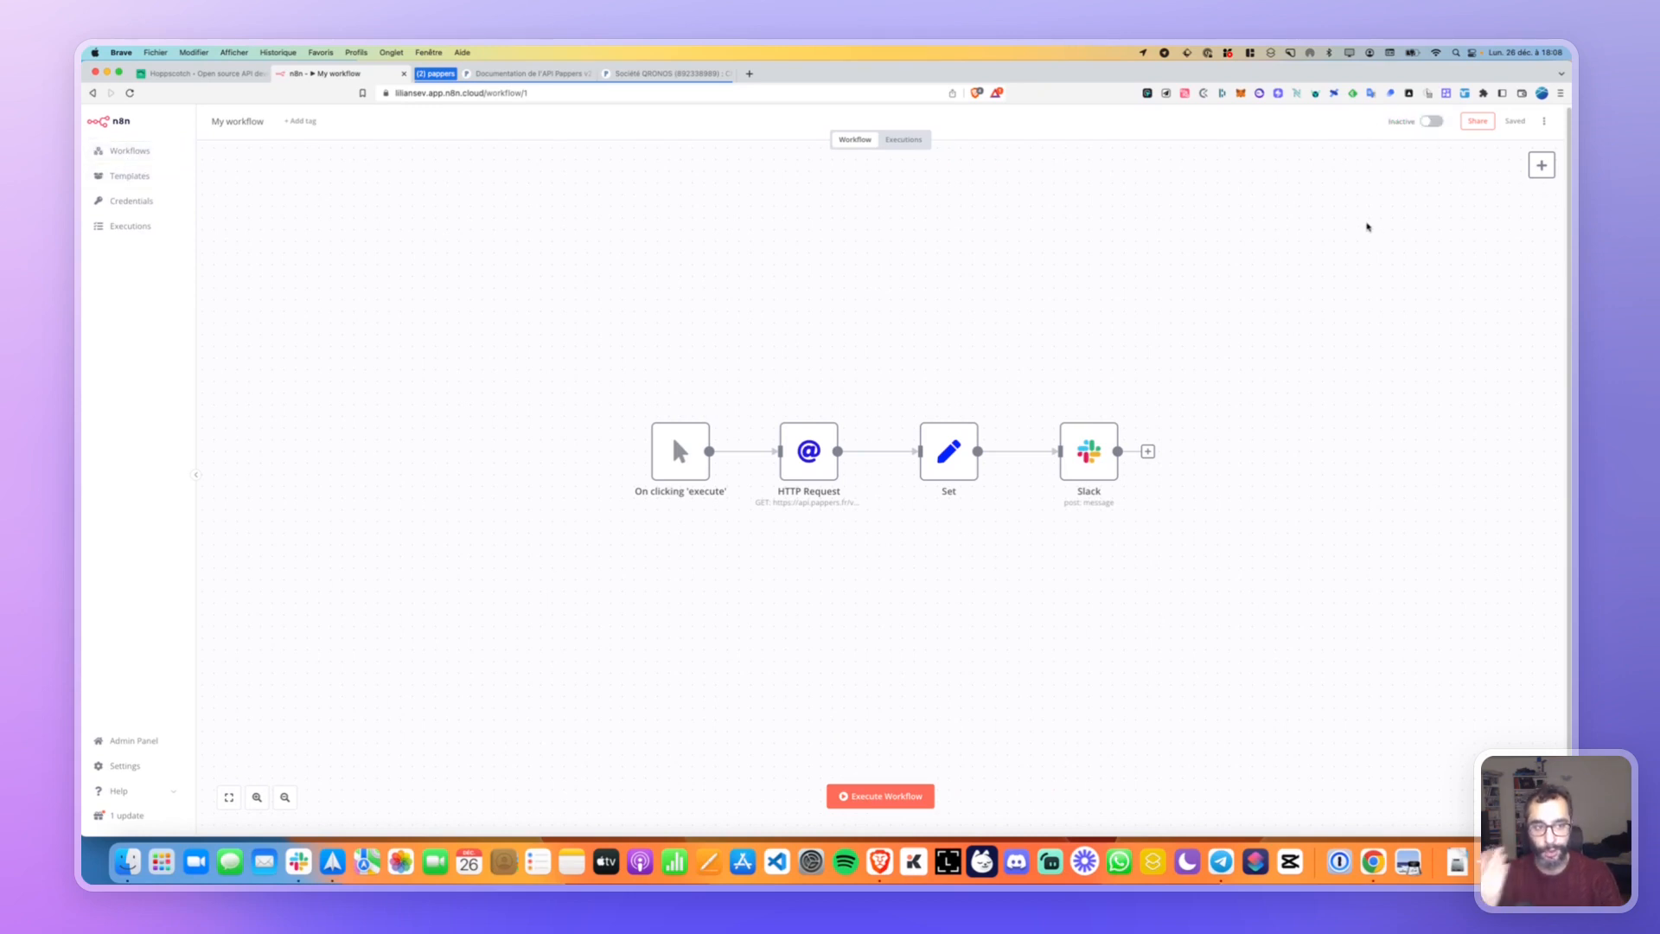